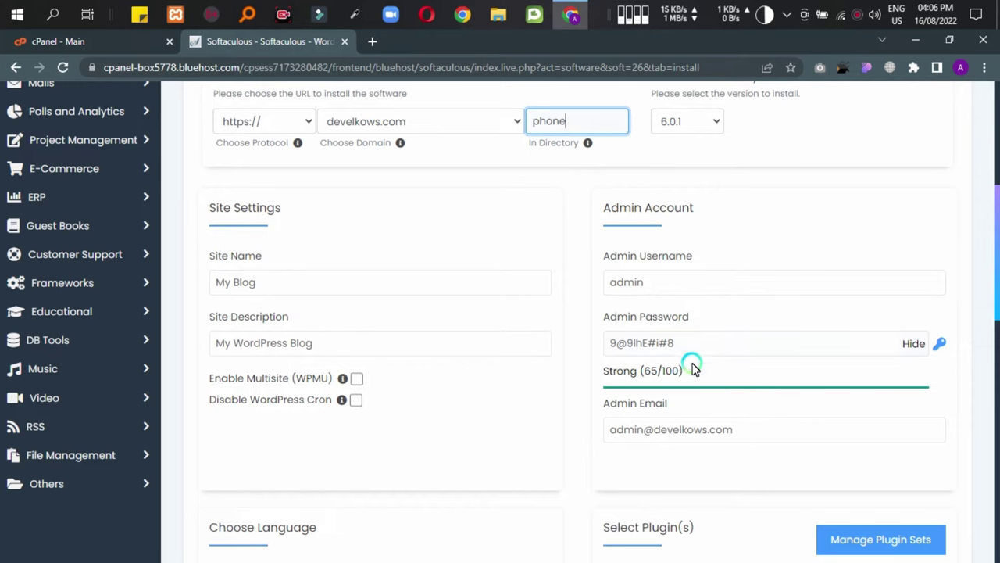
Install WordPress 6.0.1 in the phone directory of develkows.com with the current site and admin settings.
{"action": "left_click", "coordinate": [728, 346]}
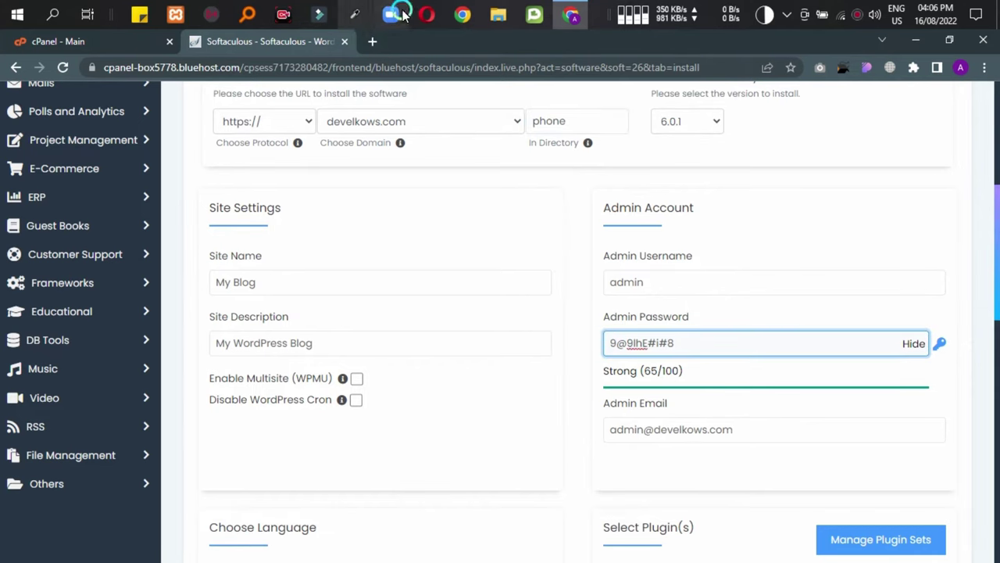
{"action": "left_click", "coordinate": [862, 11]}
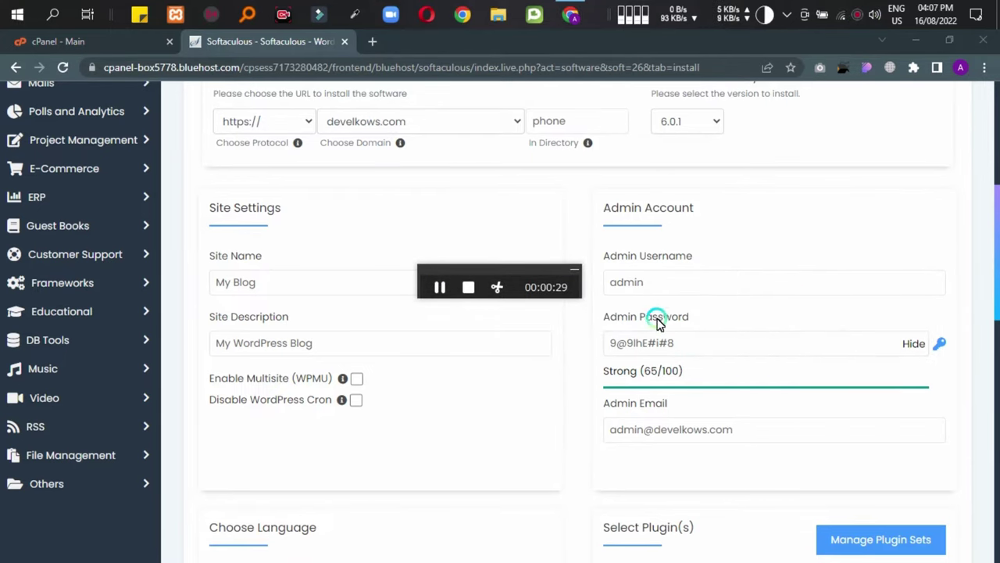
{"action": "scroll", "coordinate": [657, 323], "scroll_direction": "down", "scroll_amount": 9}
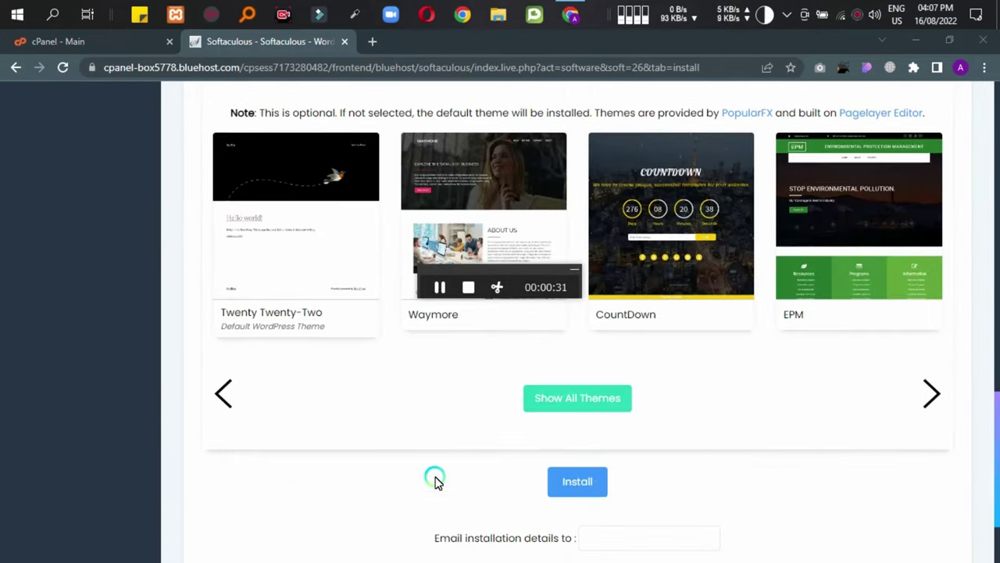
{"action": "scroll", "coordinate": [545, 324], "scroll_direction": "down", "scroll_amount": 2}
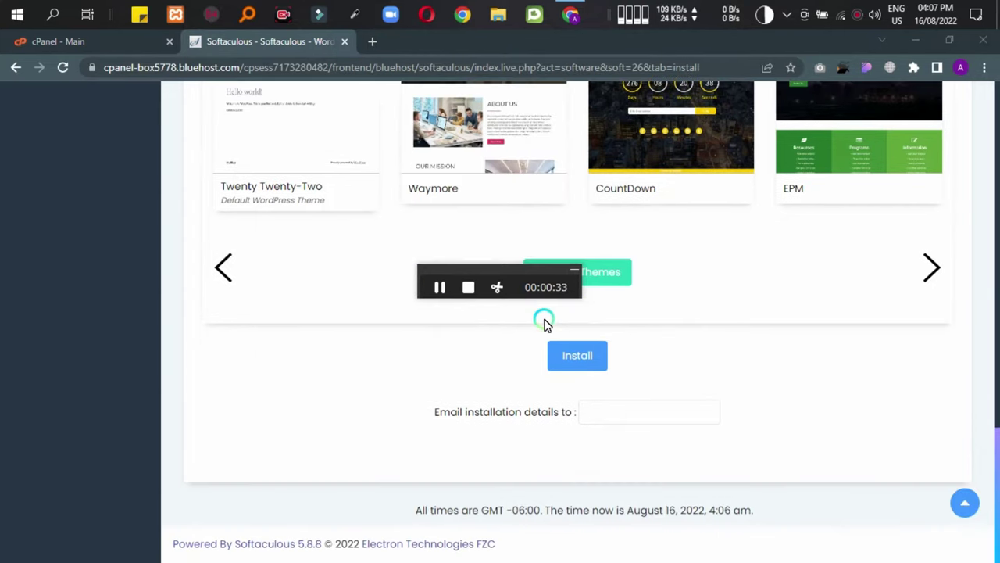
{"action": "left_click", "coordinate": [576, 354]}
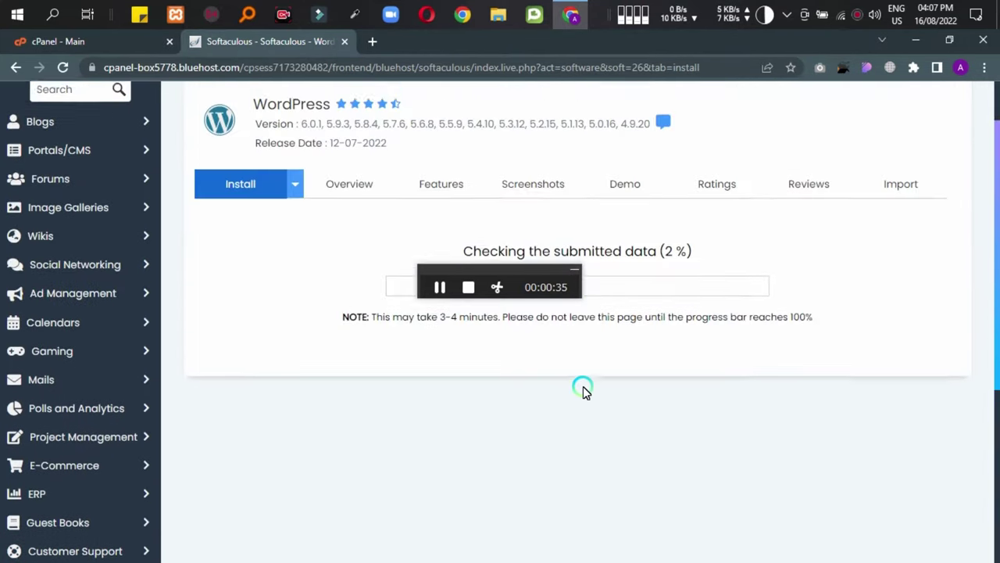
{"action": "scroll", "coordinate": [353, 367], "scroll_direction": "down", "scroll_amount": 1}
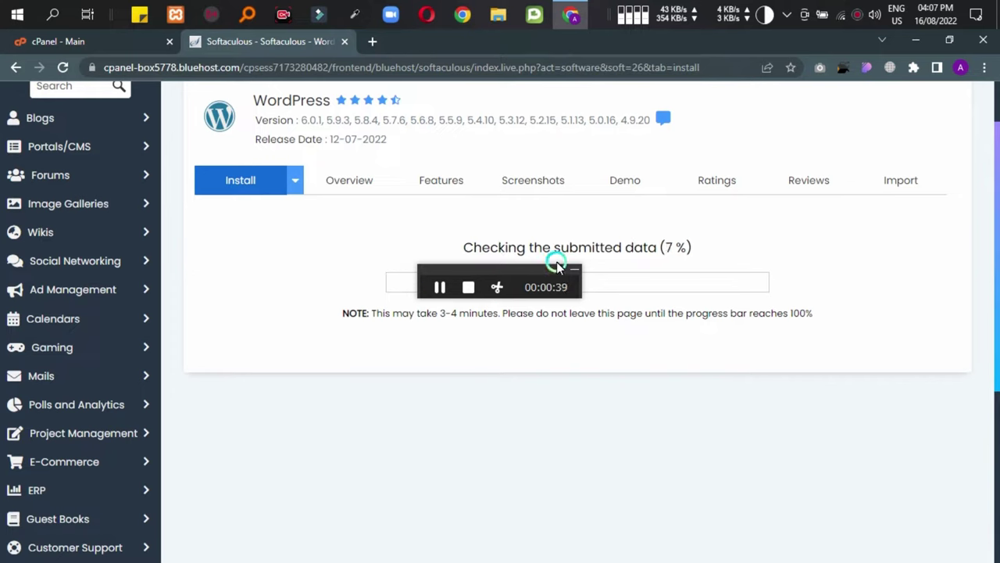
{"action": "left_click_drag", "start_coordinate": [558, 266], "coordinate": [844, 471]}
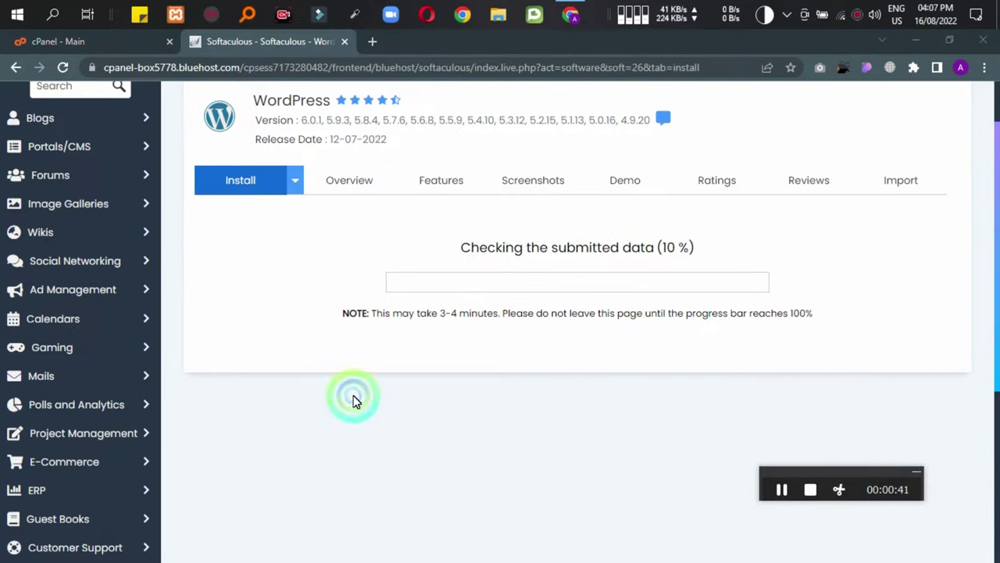
{"action": "left_click", "coordinate": [353, 401]}
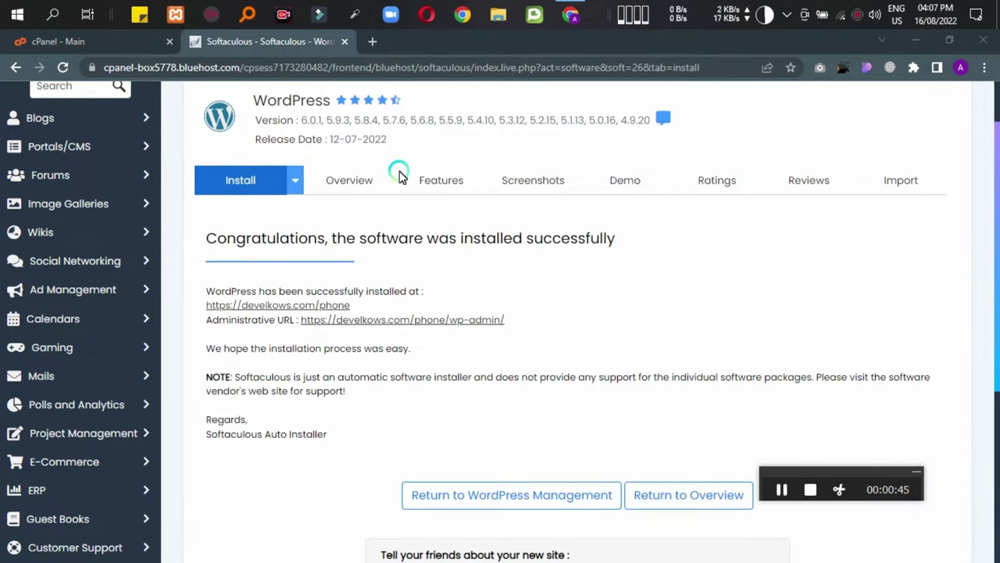
Open the new site's WordPress admin area from its administrative URL and go to the installed plugins list.
{"action": "left_click", "coordinate": [365, 323]}
{"action": "left_click", "coordinate": [445, 41]}
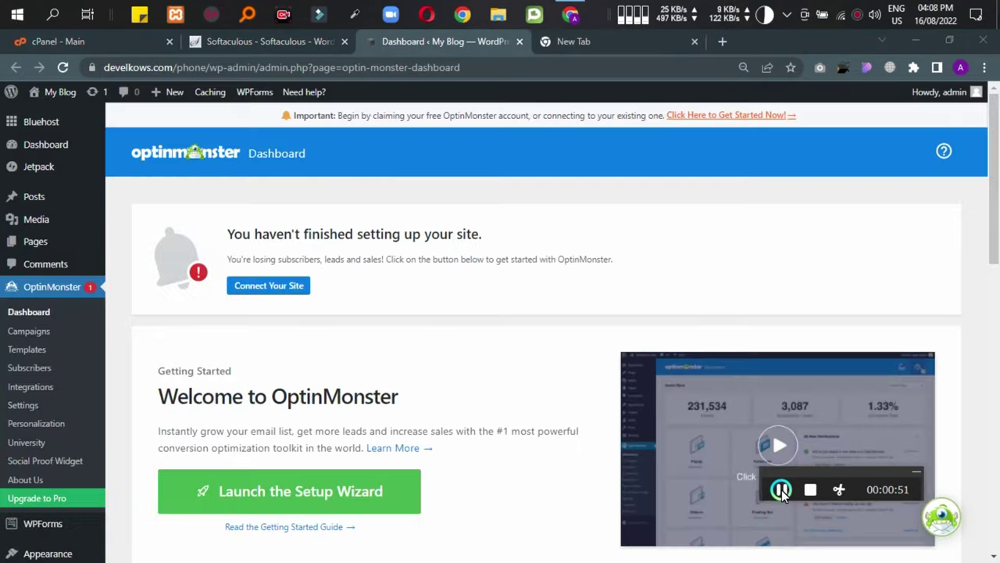
{"action": "scroll", "coordinate": [397, 408], "scroll_direction": "down", "scroll_amount": 1}
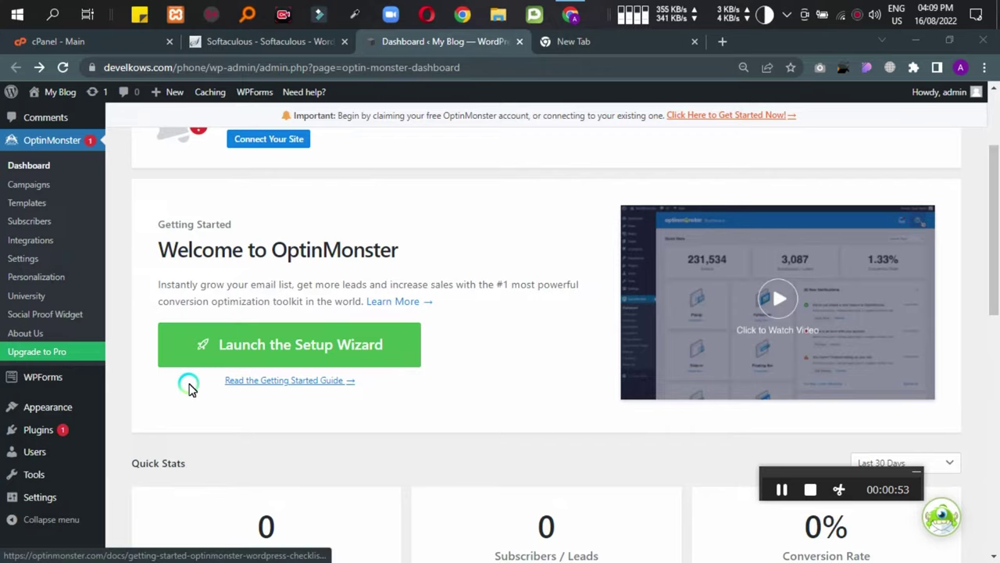
{"action": "scroll", "coordinate": [188, 389], "scroll_direction": "up", "scroll_amount": 3}
{"action": "scroll", "coordinate": [22, 358], "scroll_direction": "down", "scroll_amount": 4}
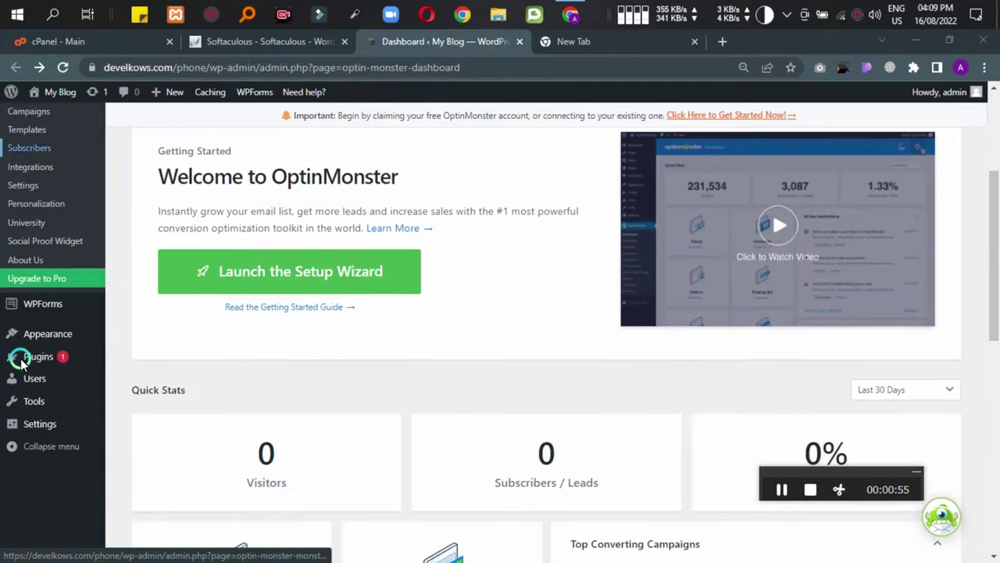
{"action": "left_click", "coordinate": [139, 357]}
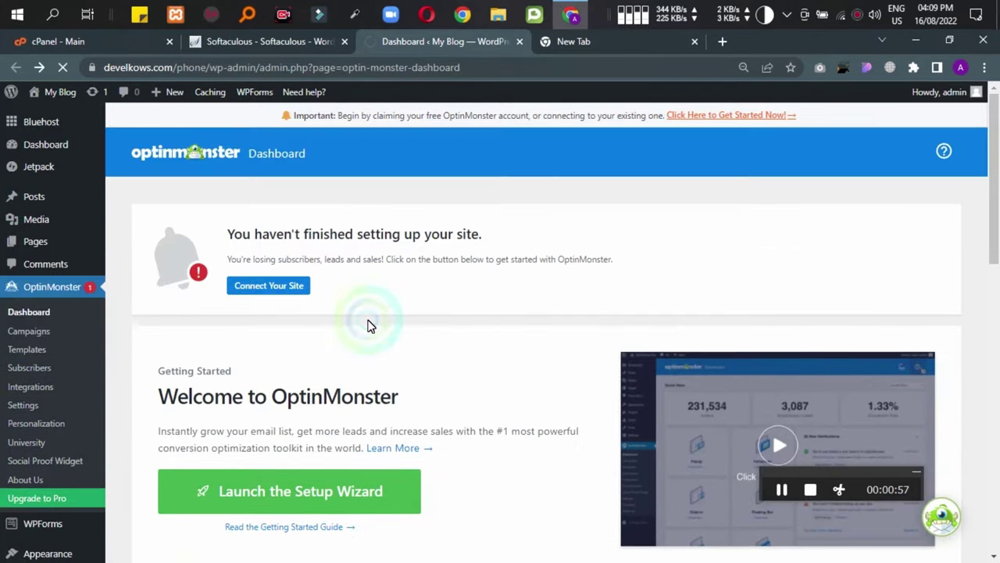
Select all installed plugins and deactivate them in bulk.
{"action": "scroll", "coordinate": [370, 326], "scroll_direction": "down", "scroll_amount": 6}
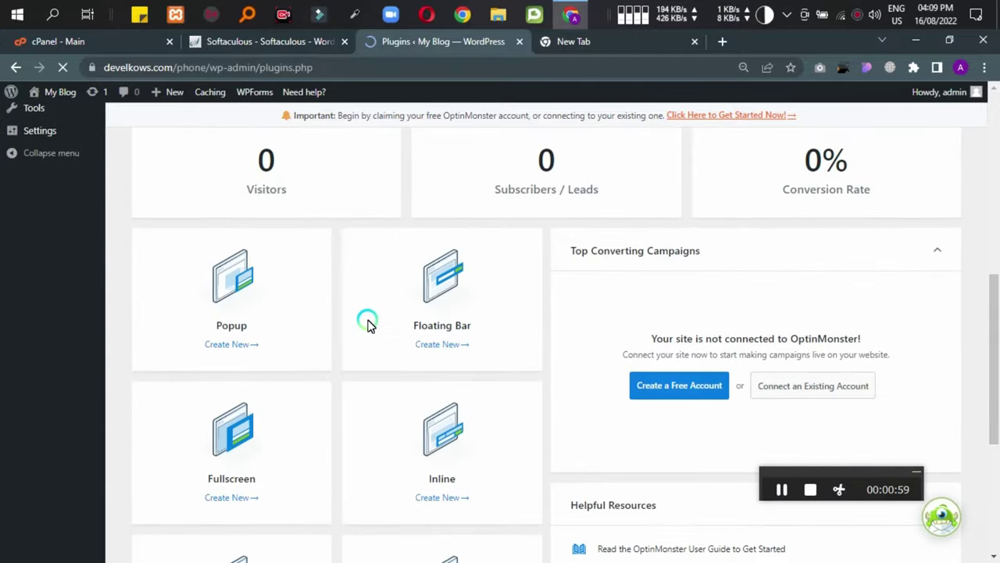
{"action": "scroll", "coordinate": [547, 316], "scroll_direction": "down", "scroll_amount": 5}
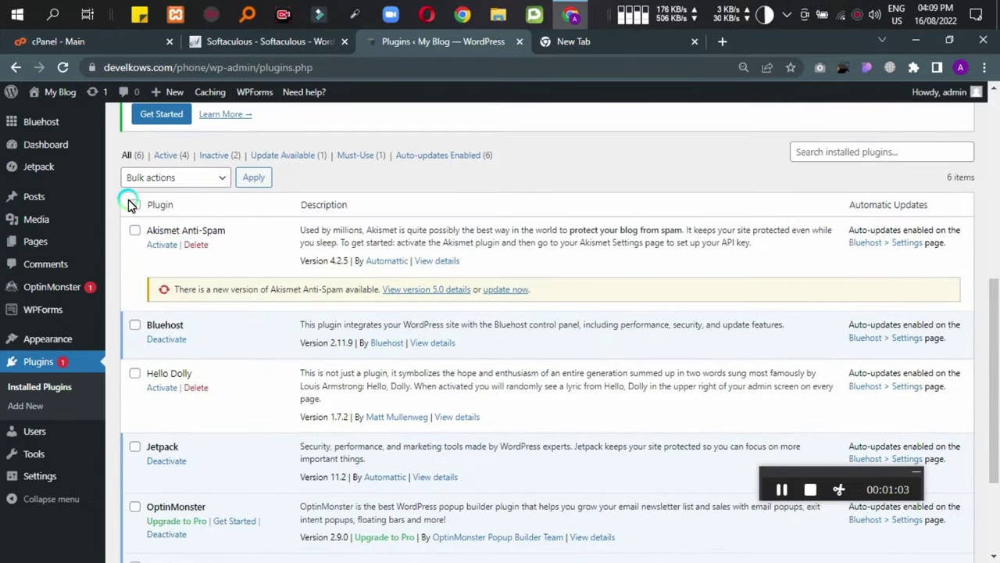
{"action": "left_click", "coordinate": [134, 206]}
{"action": "left_click", "coordinate": [165, 183]}
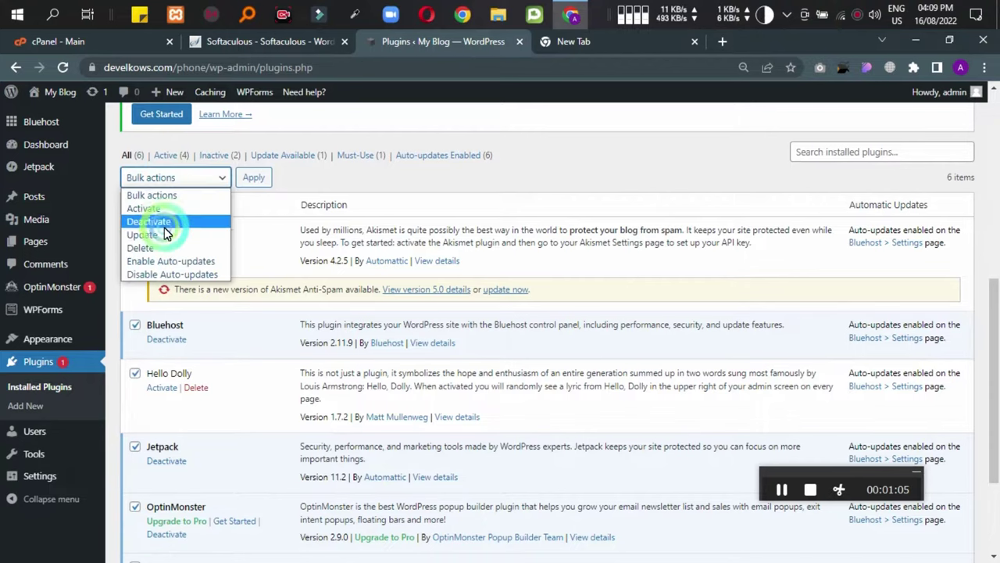
{"action": "left_click", "coordinate": [148, 222]}
{"action": "scroll", "coordinate": [198, 367], "scroll_direction": "down", "scroll_amount": 2}
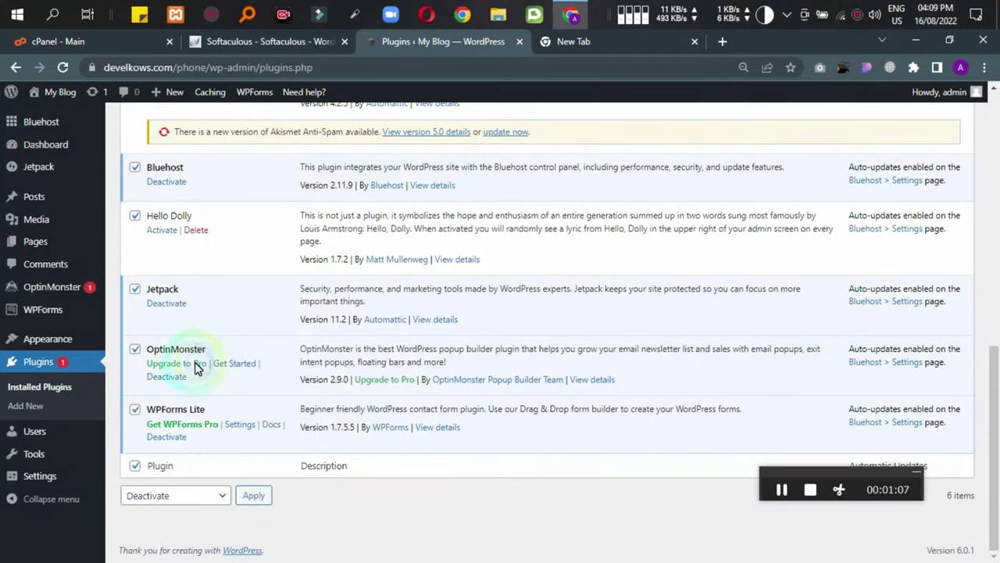
{"action": "scroll", "coordinate": [234, 359], "scroll_direction": "up", "scroll_amount": 3}
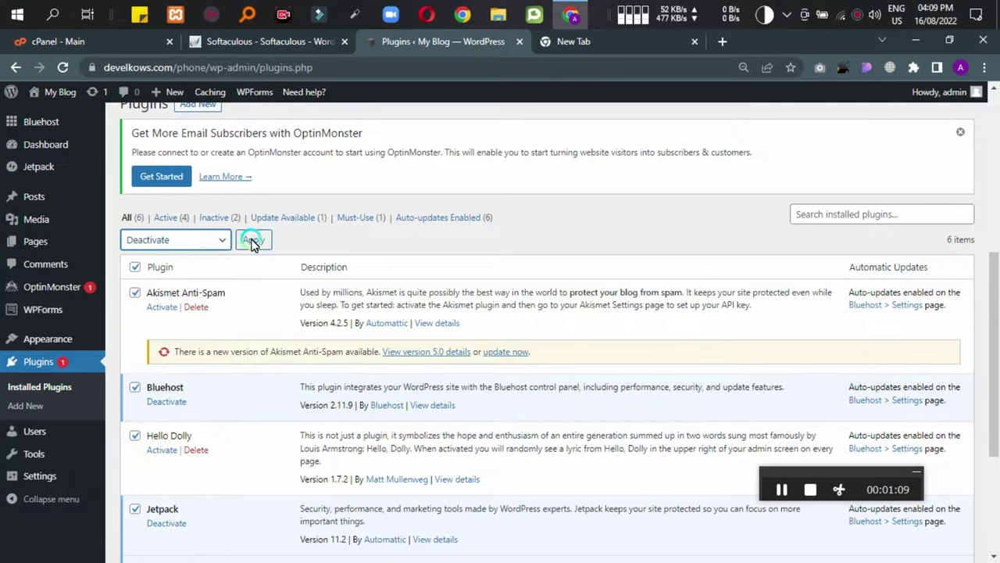
{"action": "left_click", "coordinate": [251, 241]}
{"action": "scroll", "coordinate": [350, 308], "scroll_direction": "down", "scroll_amount": 3}
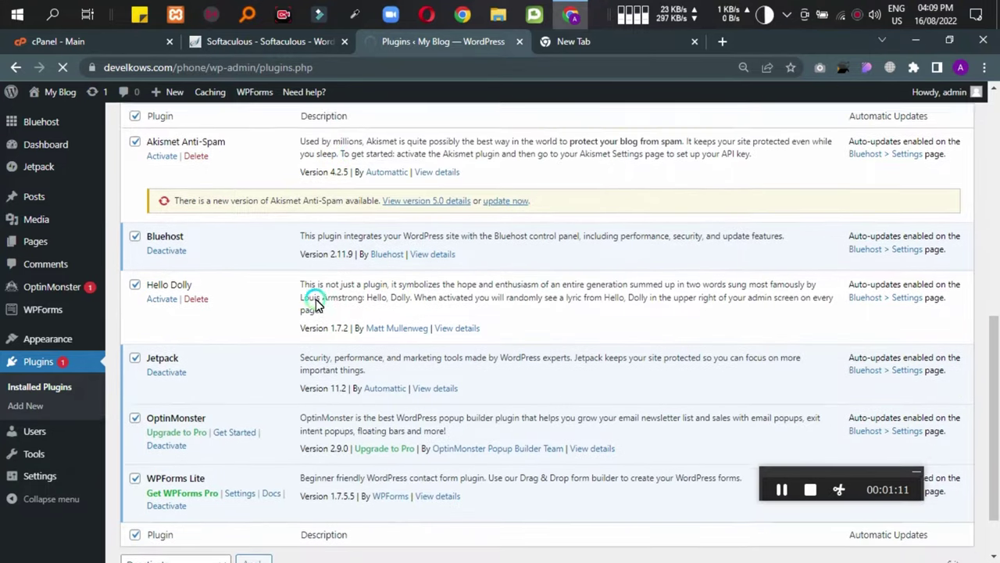
{"action": "scroll", "coordinate": [316, 304], "scroll_direction": "up", "scroll_amount": 2}
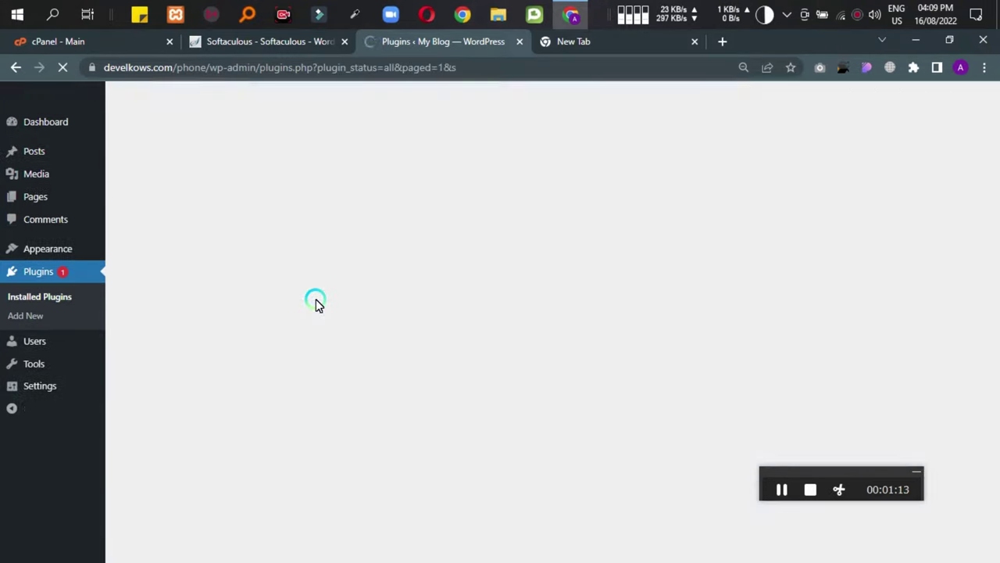
Delete all the deactivated plugins and their data in bulk, and reload the installed plugins list.
{"action": "scroll", "coordinate": [235, 304], "scroll_direction": "down", "scroll_amount": 3}
{"action": "scroll", "coordinate": [242, 274], "scroll_direction": "up", "scroll_amount": 2}
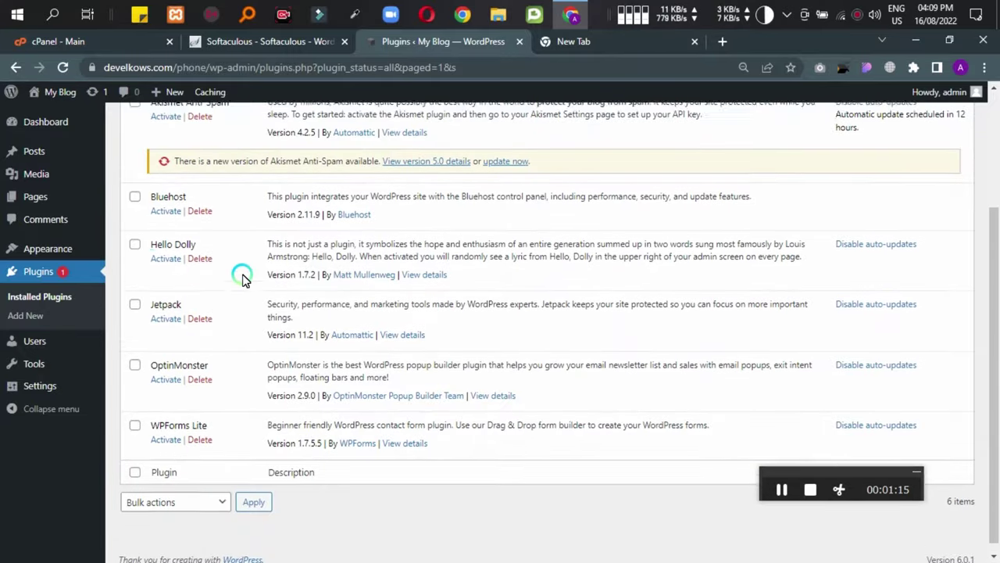
{"action": "left_click", "coordinate": [176, 209]}
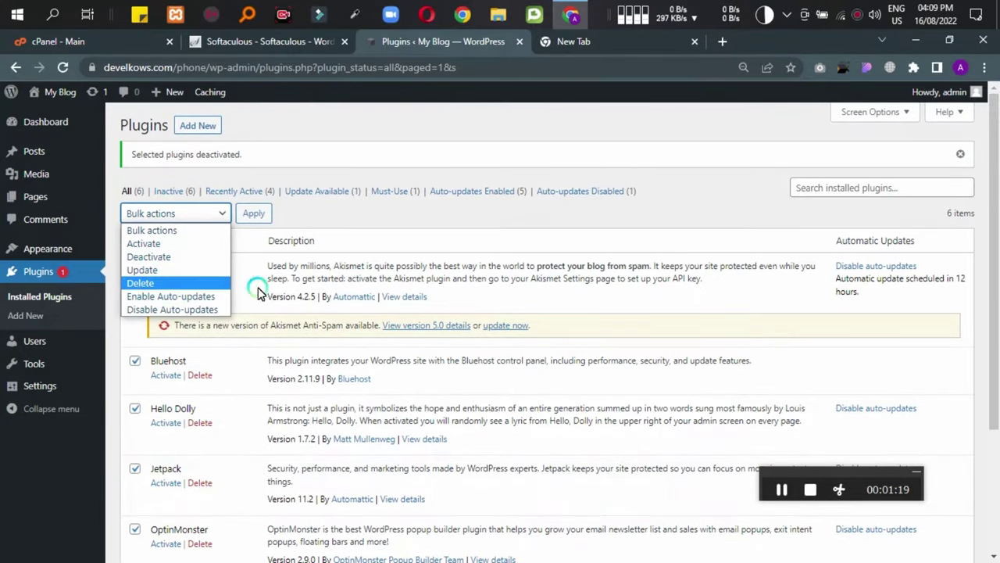
{"action": "left_click", "coordinate": [141, 283]}
{"action": "left_click", "coordinate": [261, 214]}
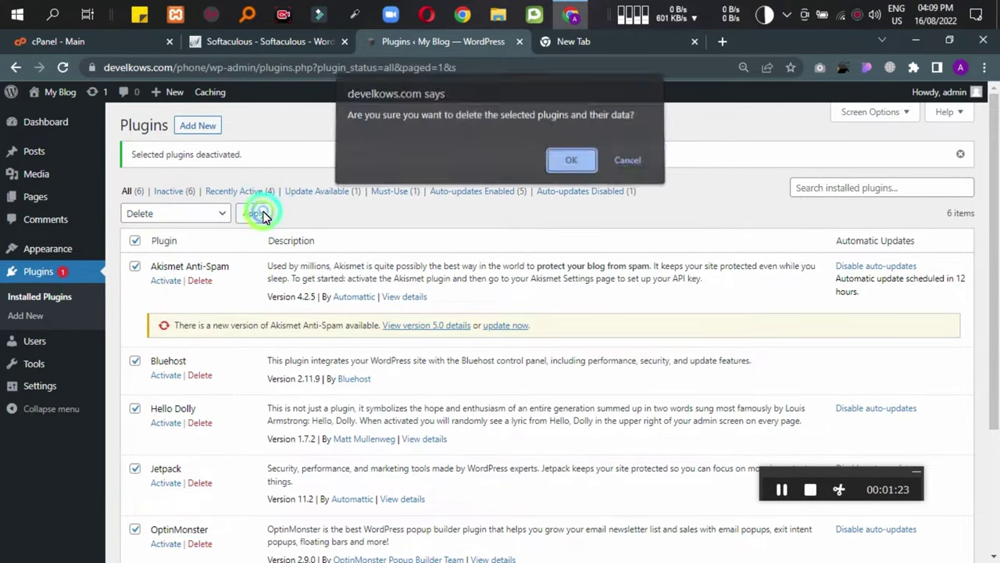
{"action": "left_click", "coordinate": [570, 160]}
{"action": "scroll", "coordinate": [219, 324], "scroll_direction": "down", "scroll_amount": 3}
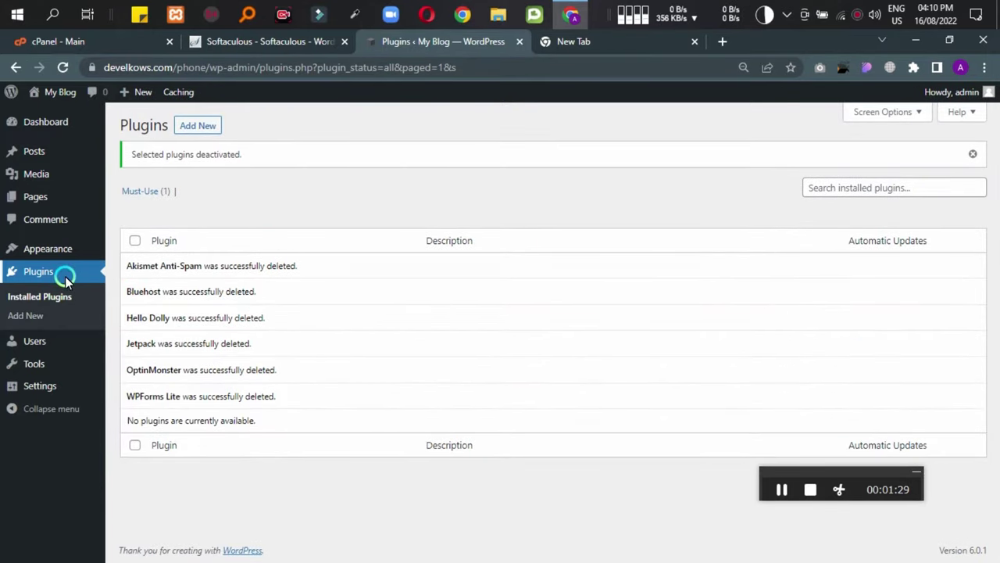
{"action": "left_click", "coordinate": [63, 297]}
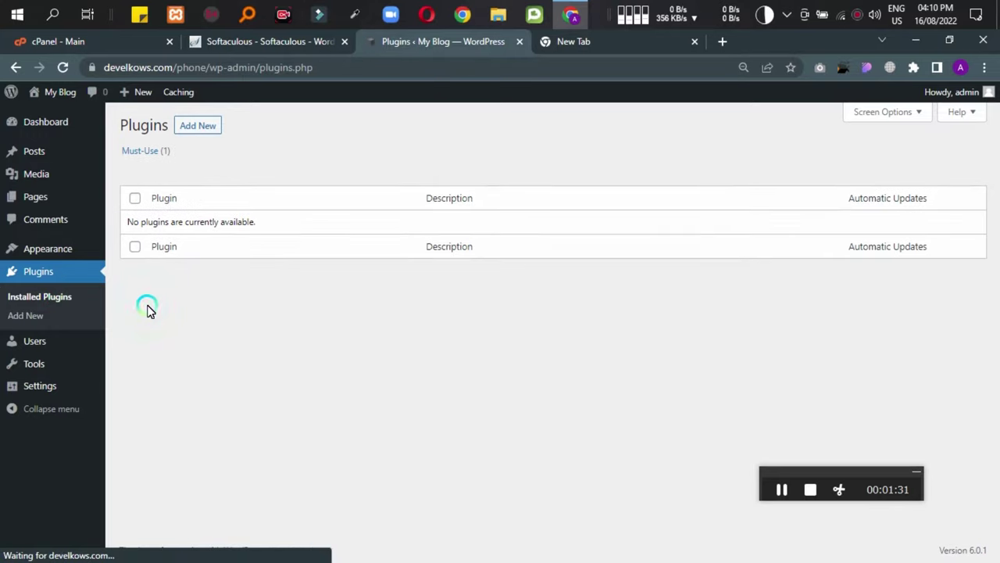
Search the plugin directory for "file" and install the File Manager plugin by mndpsingh287.
{"action": "mouse_move", "coordinate": [51, 250]}
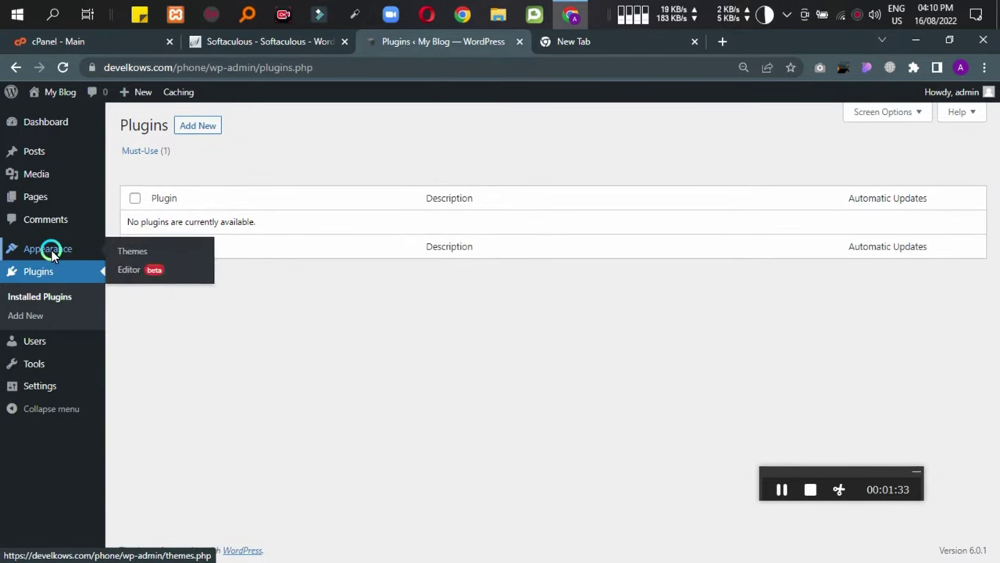
{"action": "left_click", "coordinate": [38, 311]}
{"action": "left_click", "coordinate": [828, 164]}
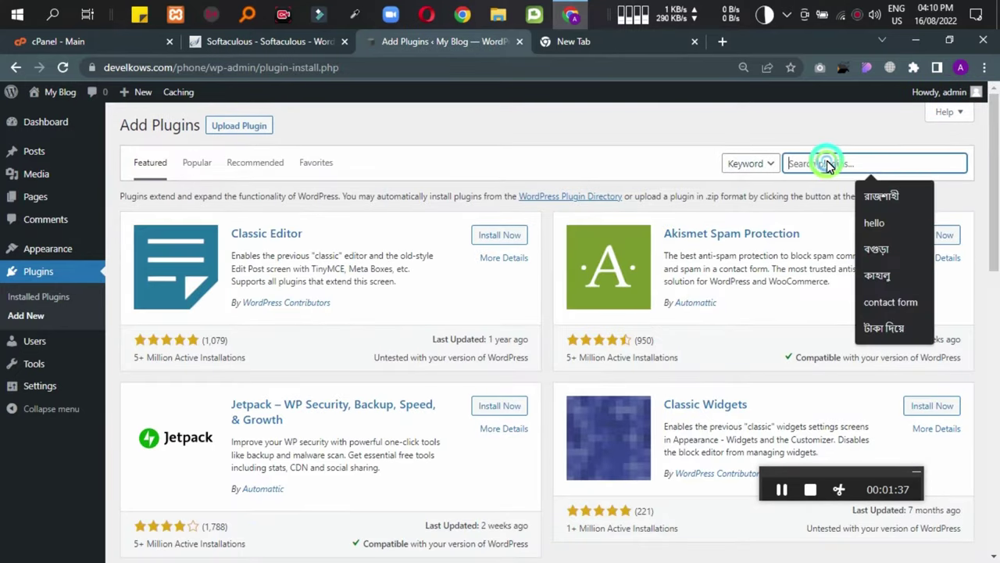
{"action": "type", "text": "file"}
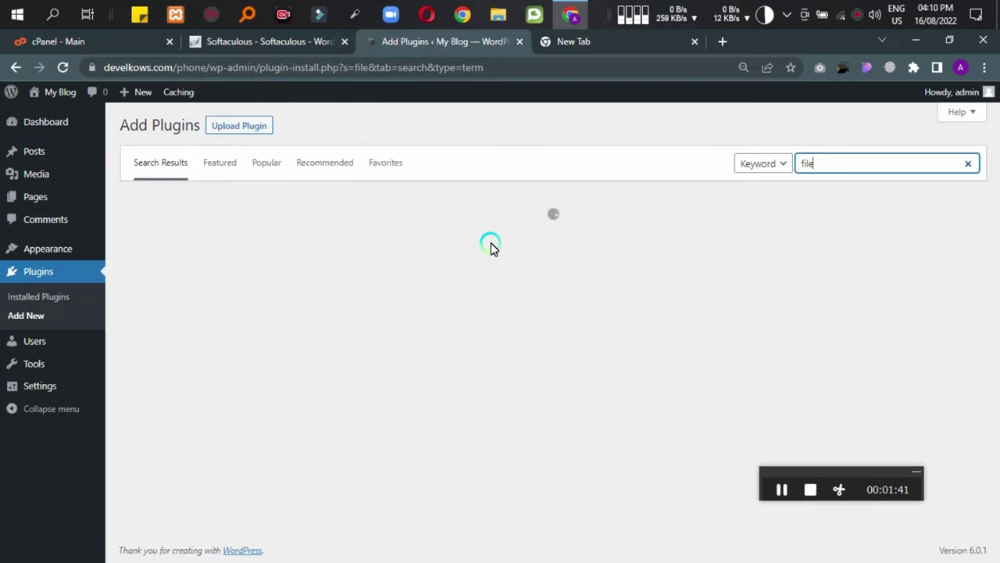
{"action": "scroll", "coordinate": [600, 292], "scroll_direction": "down", "scroll_amount": 3}
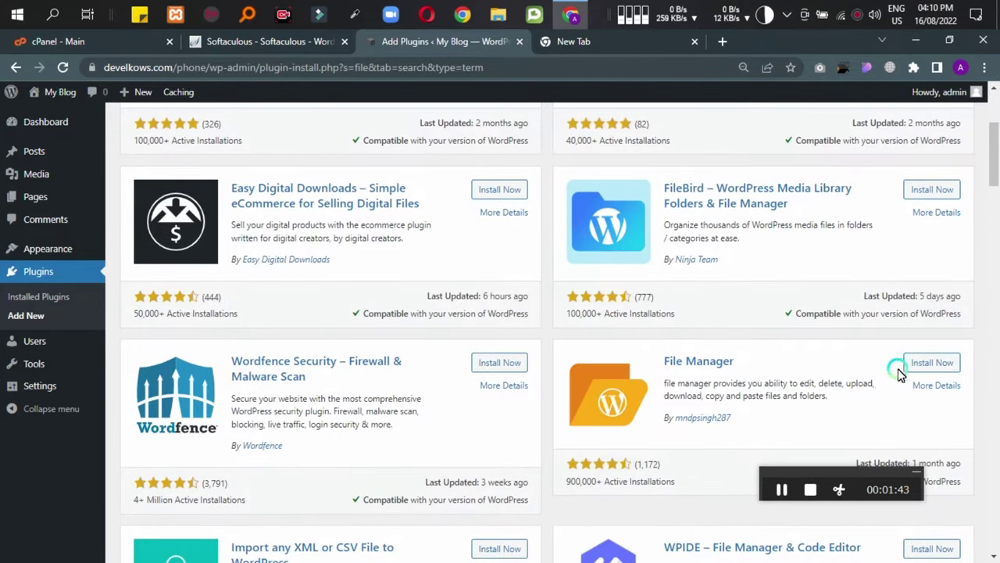
{"action": "left_click", "coordinate": [930, 363]}
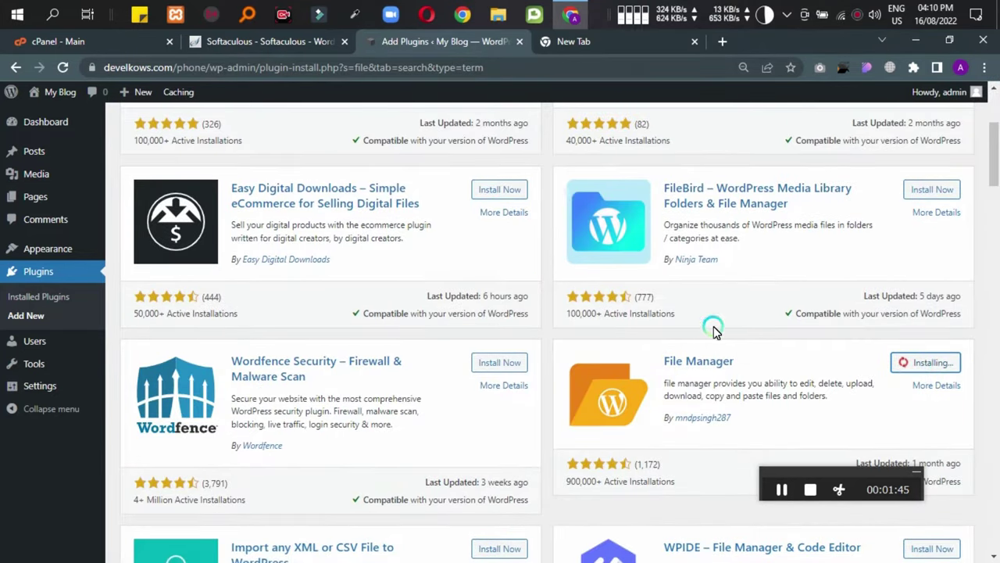
{"action": "scroll", "coordinate": [703, 235], "scroll_direction": "down", "scroll_amount": 1}
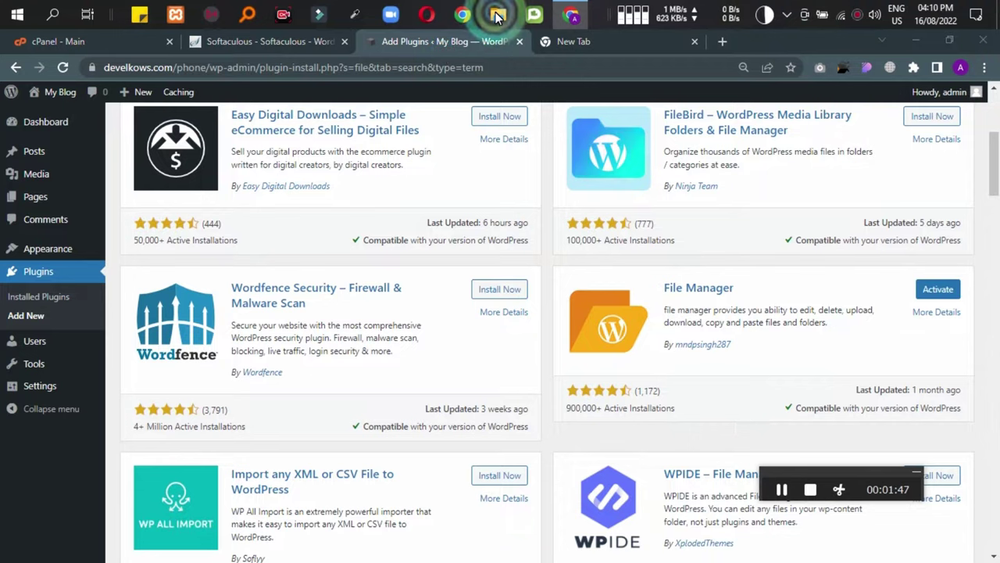
Switch to File Explorer and open the themeforest-jannah-wordpress-news-magazine-theme-5.4.10-NULLED archive from the Downloads folder.
{"action": "left_click", "coordinate": [495, 15]}
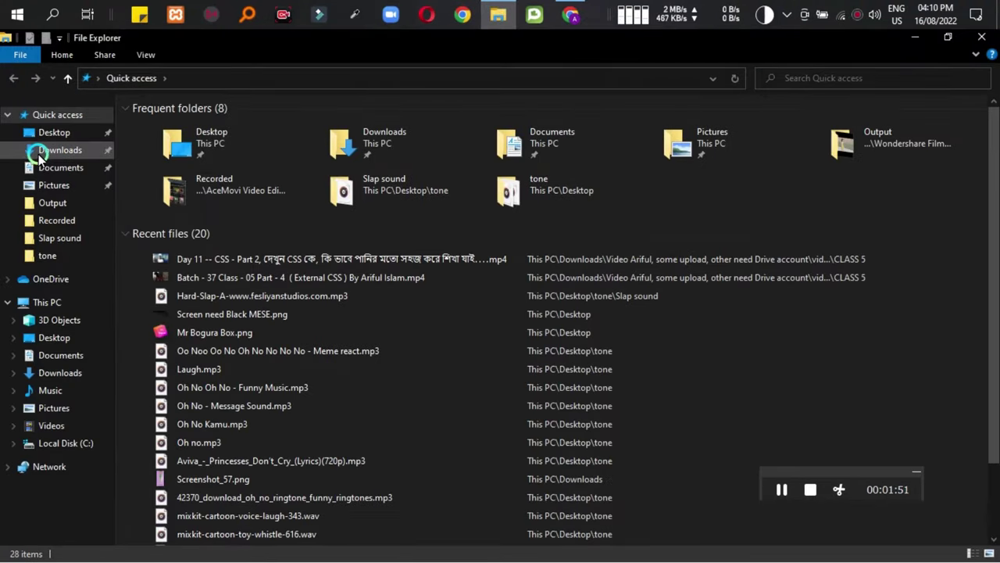
{"action": "left_click", "coordinate": [41, 153]}
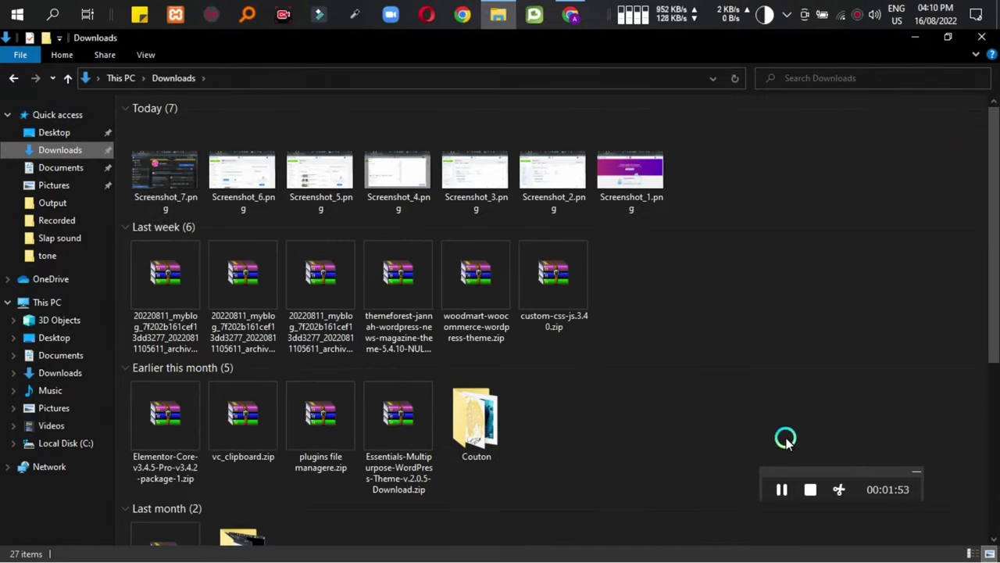
{"action": "left_click", "coordinate": [776, 489]}
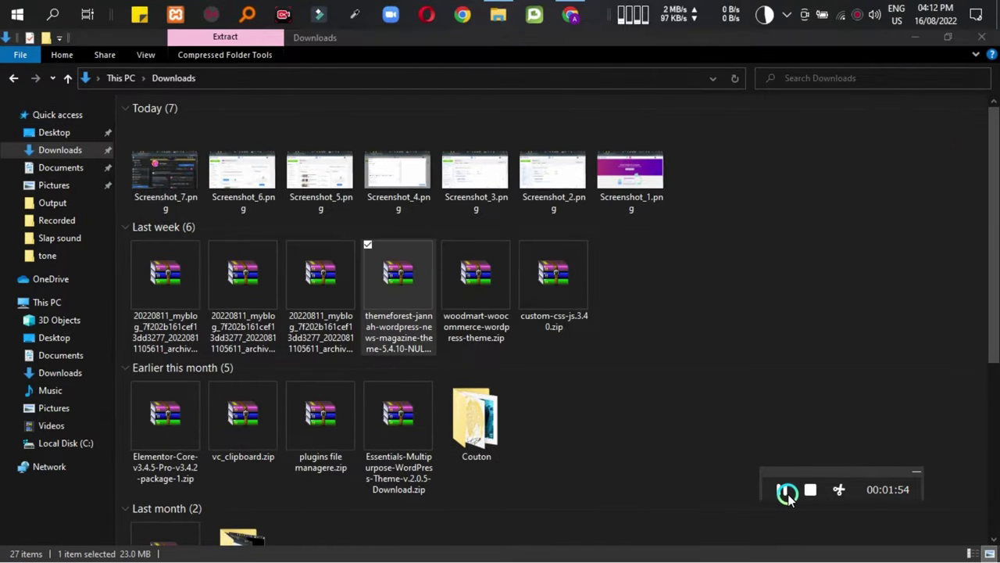
{"action": "left_click", "coordinate": [433, 312]}
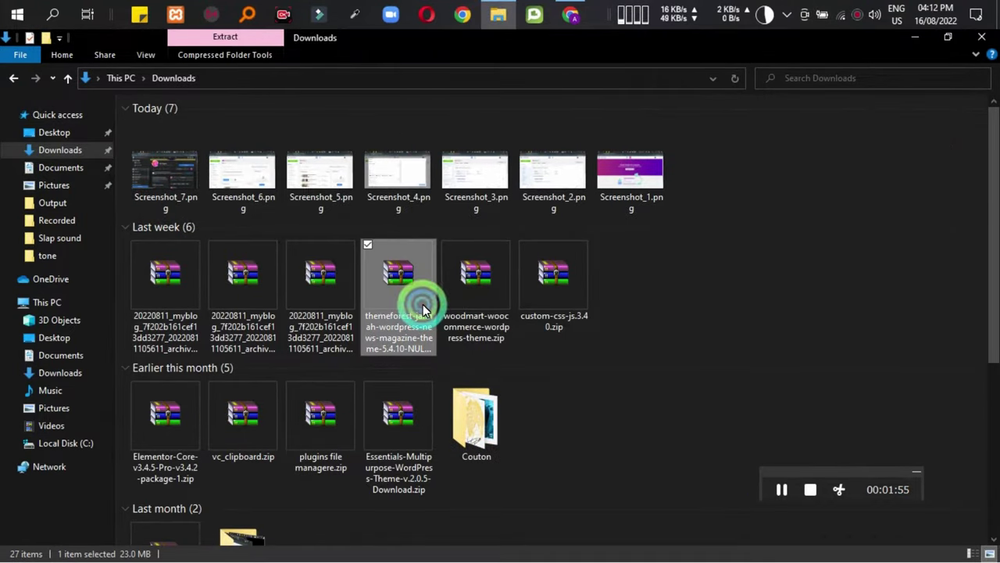
{"action": "double_click", "coordinate": [422, 310]}
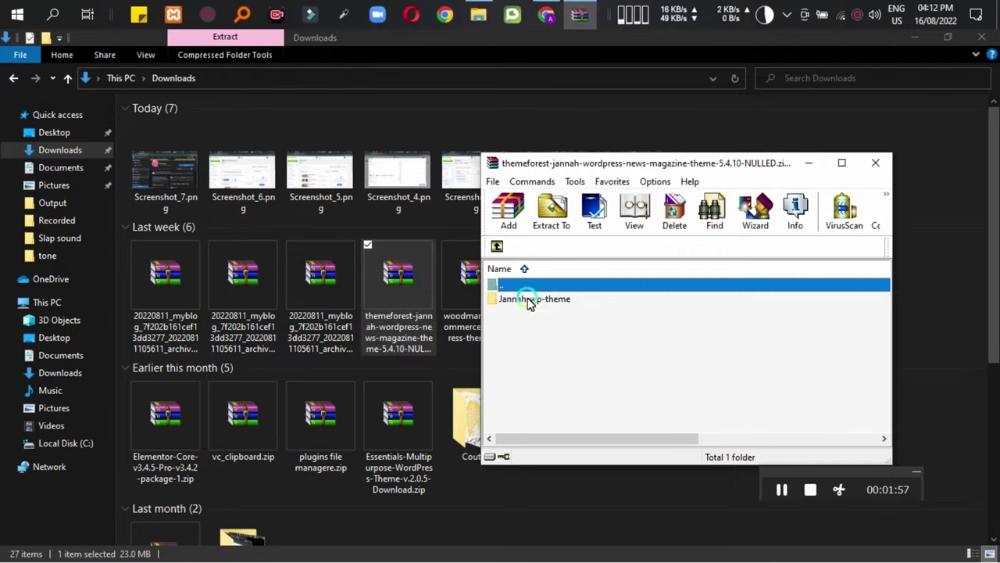
Copy jannah_nulled.zip from the theme folder inside the opened archive and paste it into the Desktop folder.
{"action": "double_click", "coordinate": [529, 299]}
{"action": "left_click", "coordinate": [545, 384]}
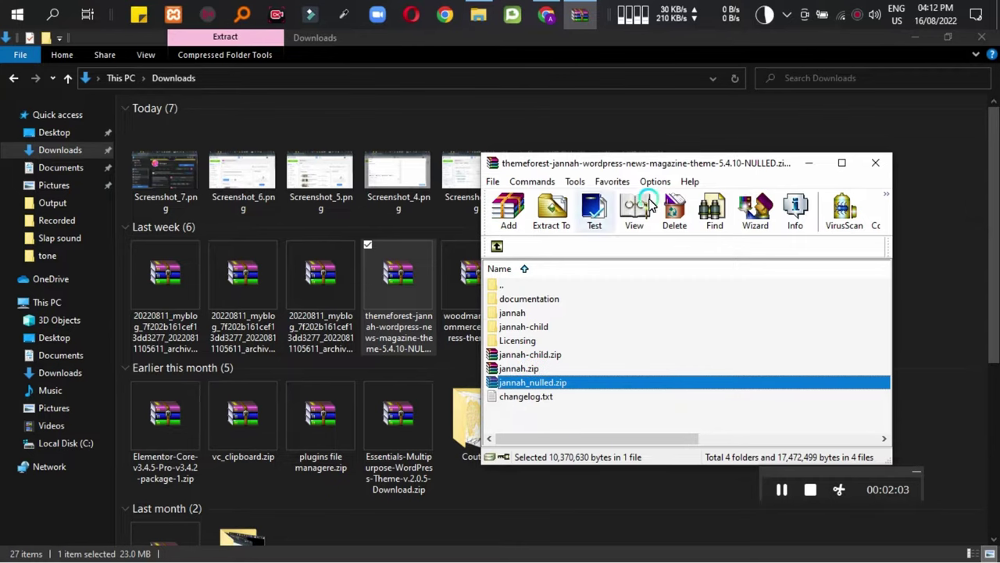
{"action": "left_click", "coordinate": [810, 165]}
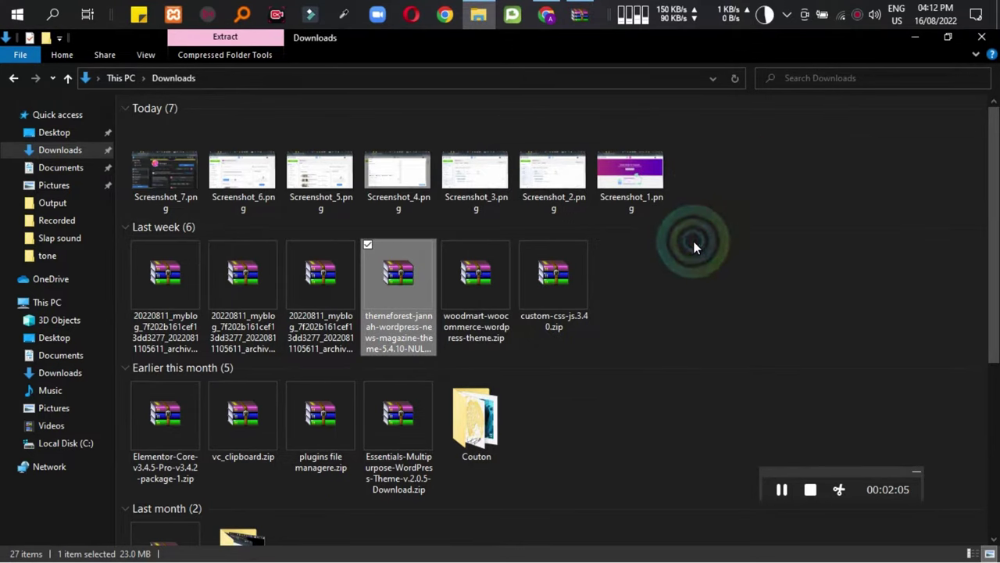
{"action": "left_click", "coordinate": [675, 239]}
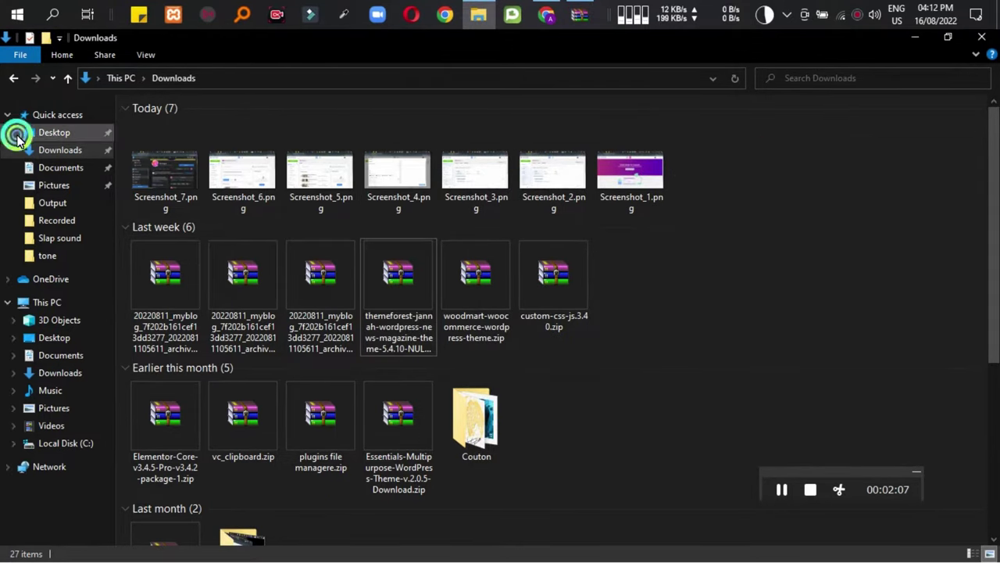
{"action": "left_click", "coordinate": [51, 129]}
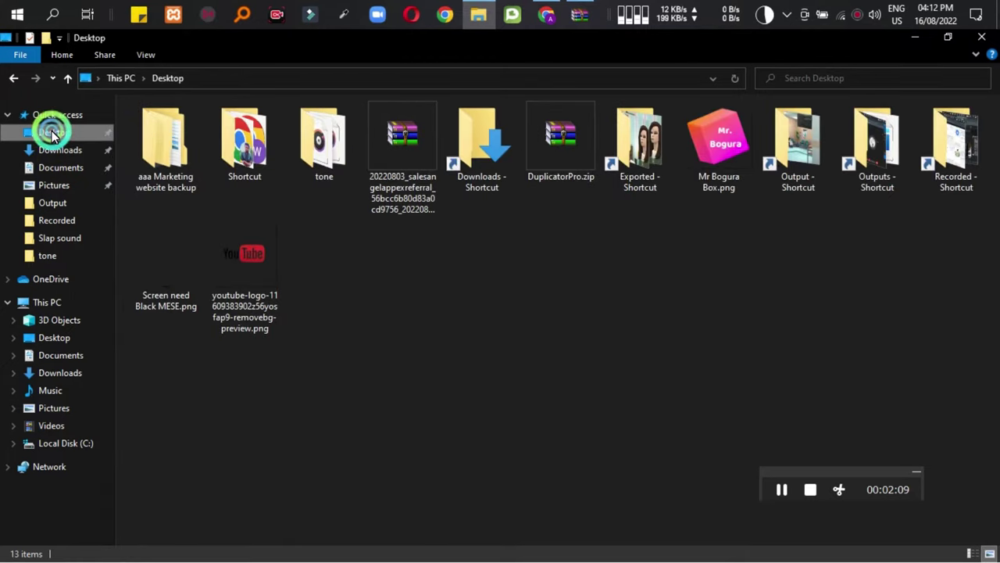
{"action": "left_click", "coordinate": [520, 287]}
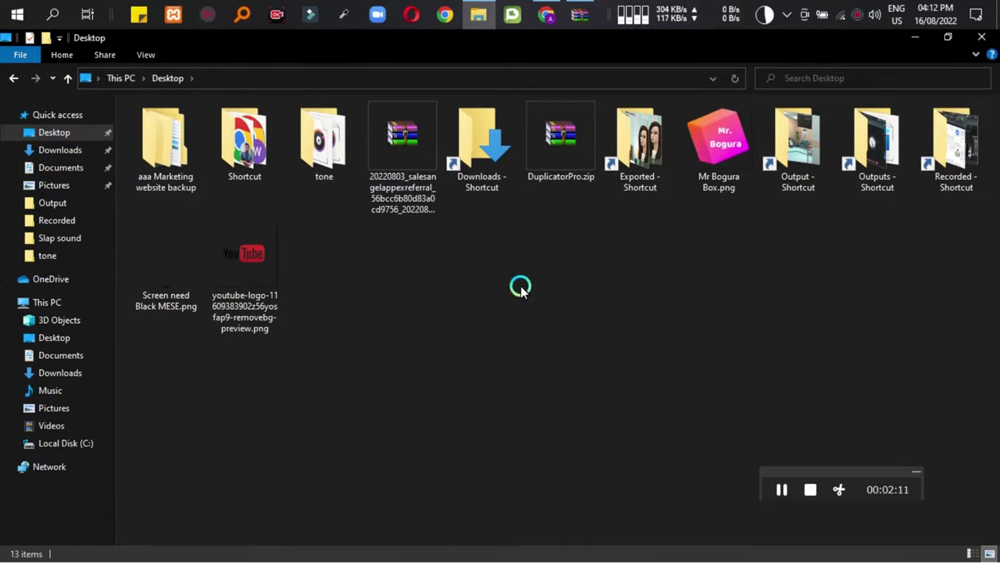
{"action": "key", "text": "ctrl+v"}
Open jannah_nulled.zip on the Desktop, examine the files in its jannah folder, and close the archive.
{"action": "left_click", "coordinate": [323, 264]}
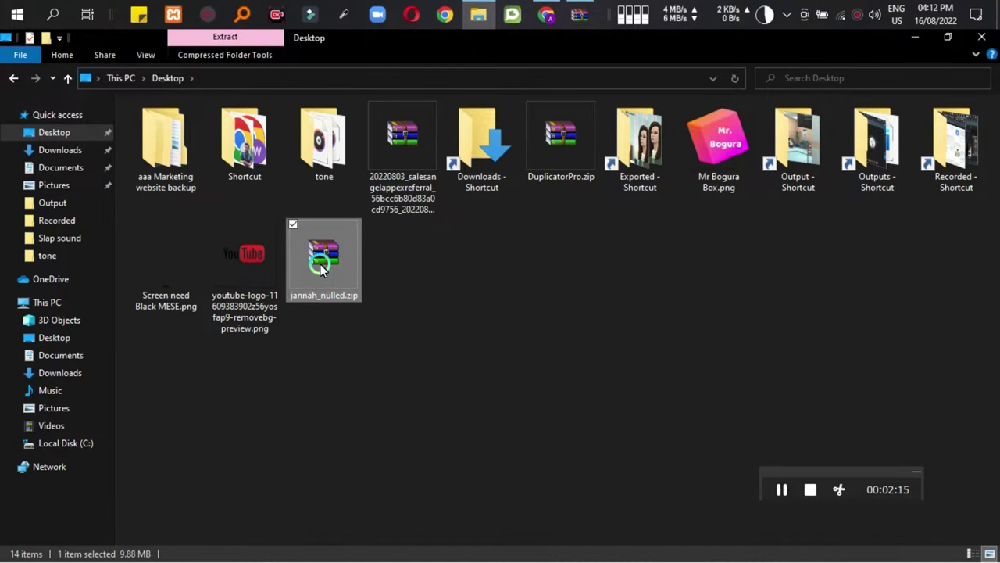
{"action": "right_click", "coordinate": [321, 267]}
{"action": "left_click", "coordinate": [387, 257]}
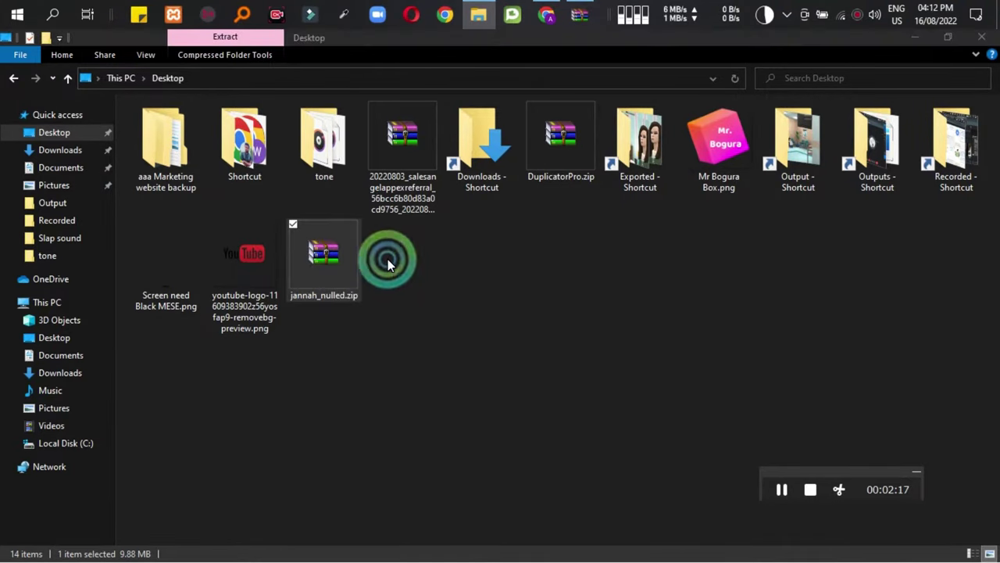
{"action": "left_click", "coordinate": [543, 317]}
{"action": "left_click", "coordinate": [588, 287]}
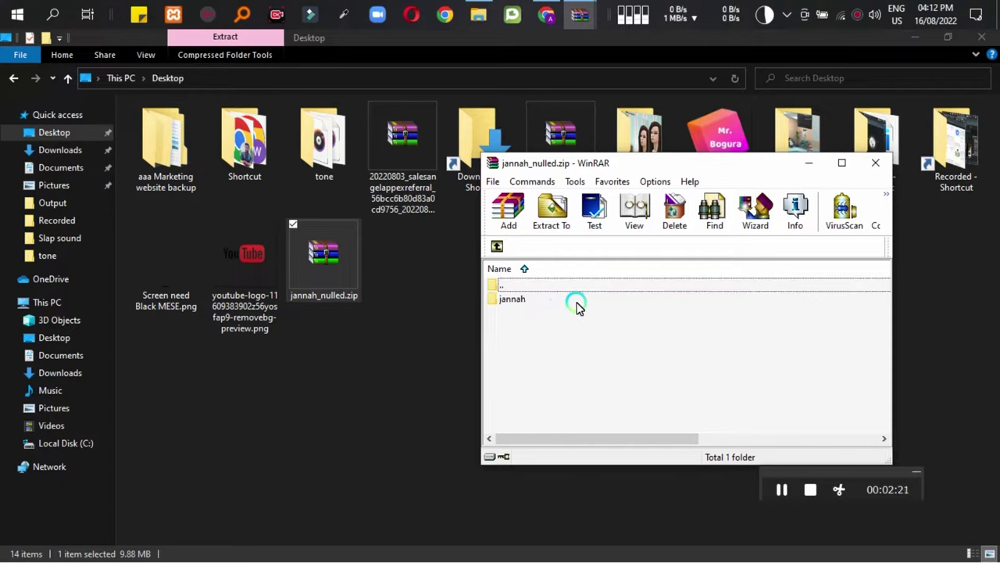
{"action": "double_click", "coordinate": [577, 303]}
{"action": "scroll", "coordinate": [519, 359], "scroll_direction": "down", "scroll_amount": 8}
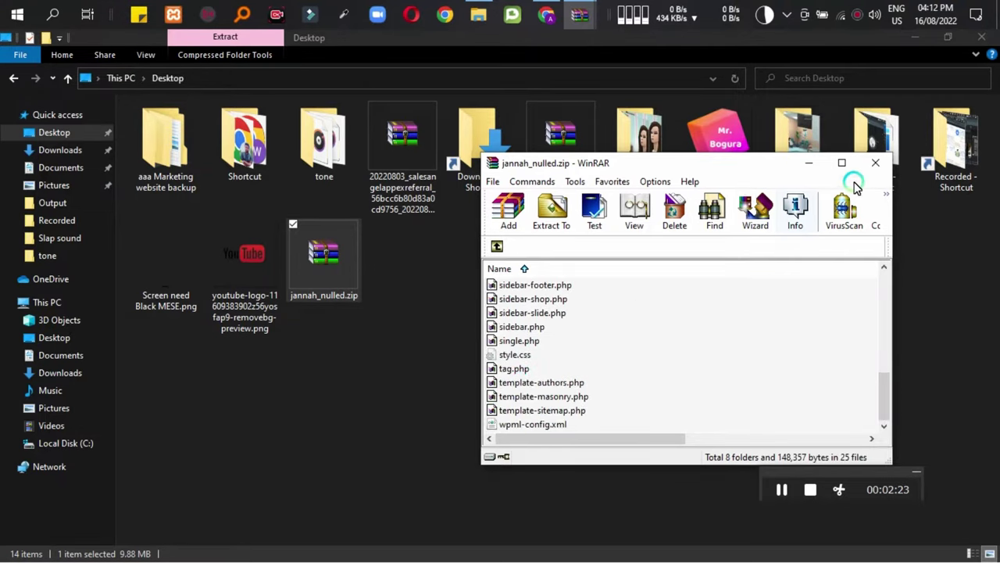
{"action": "left_click", "coordinate": [873, 164]}
Switch to Chrome and activate the File Manager plugin by mndpsingh287.
{"action": "left_click", "coordinate": [547, 15]}
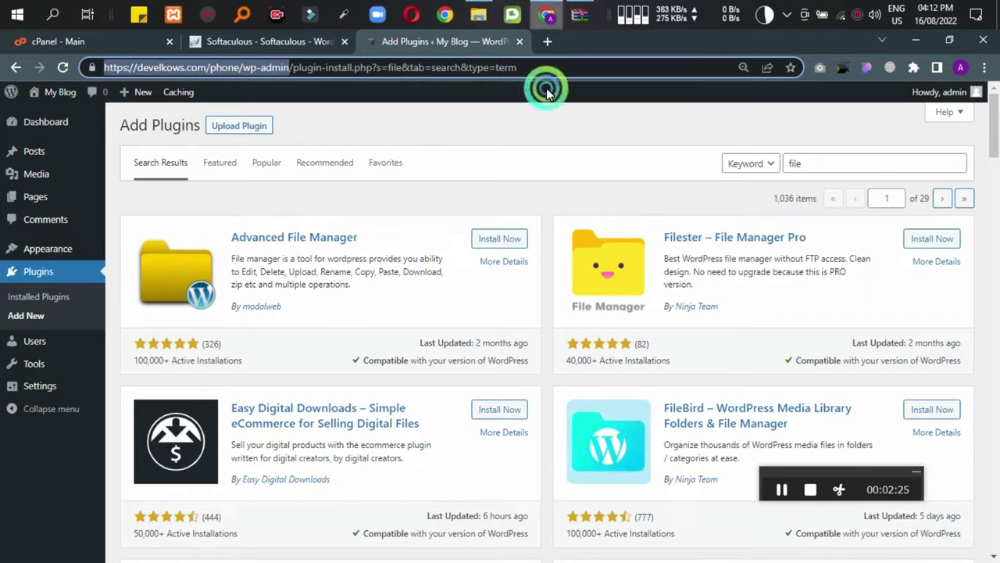
{"action": "scroll", "coordinate": [549, 294], "scroll_direction": "down", "scroll_amount": 4}
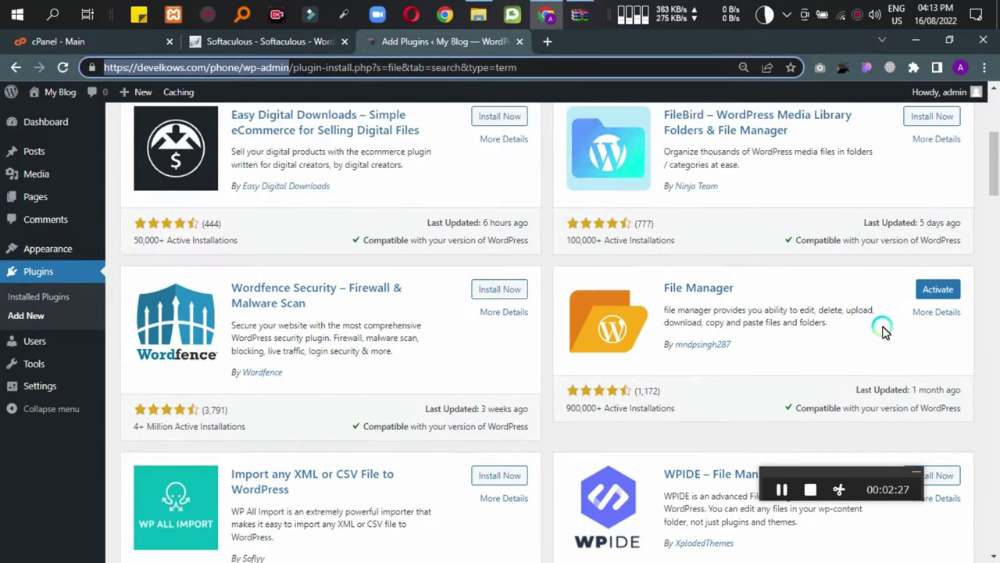
{"action": "left_click", "coordinate": [942, 291]}
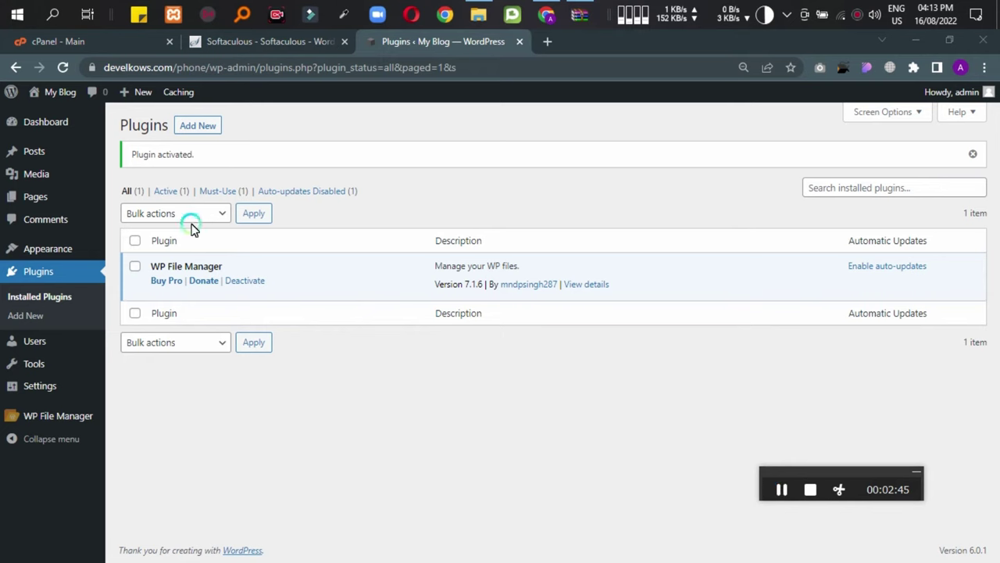
Open WP File Manager, decline its welcome subscription offer, and open the wp-content folder.
{"action": "mouse_move", "coordinate": [89, 407]}
{"action": "left_click", "coordinate": [149, 399]}
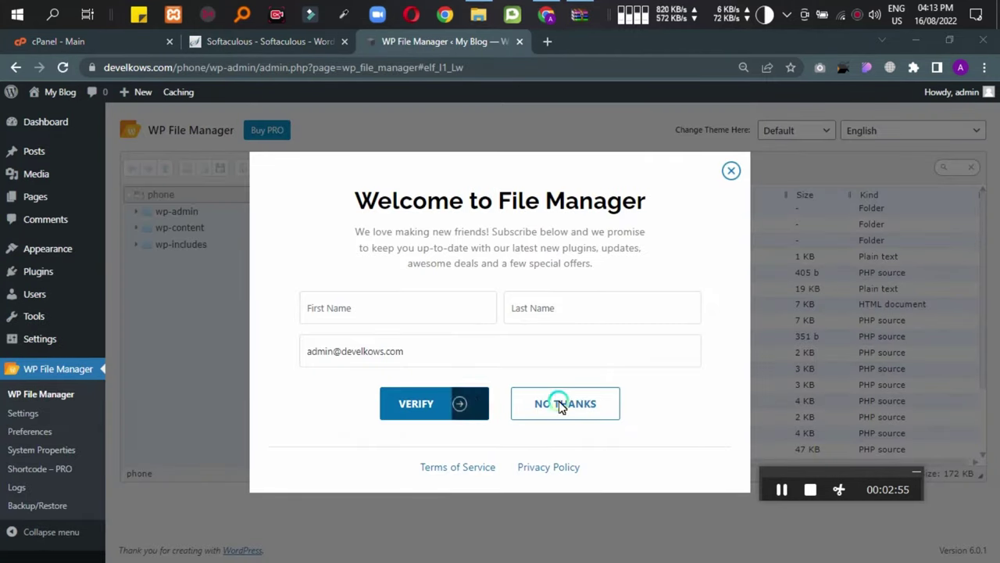
{"action": "left_click", "coordinate": [574, 401]}
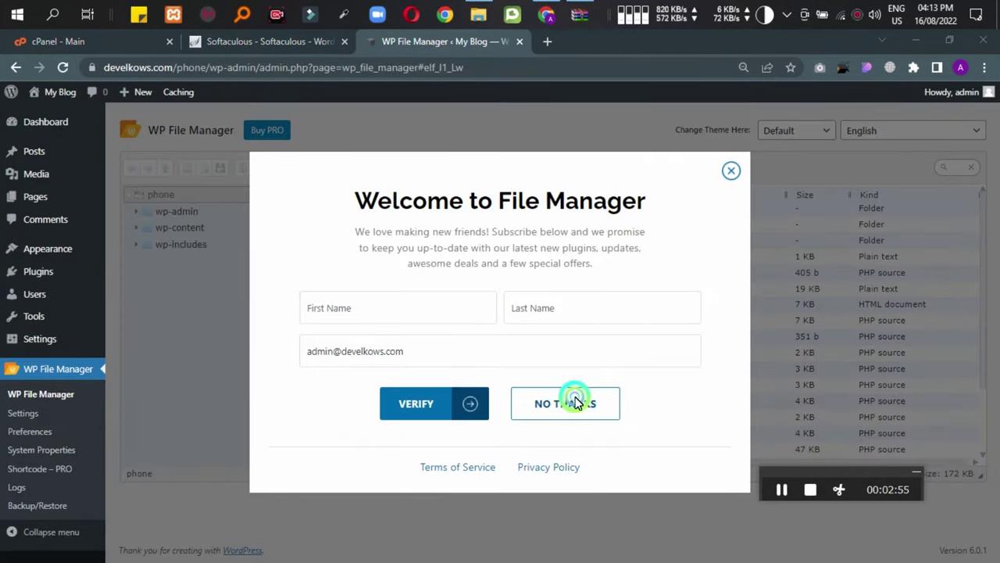
{"action": "left_click", "coordinate": [184, 212]}
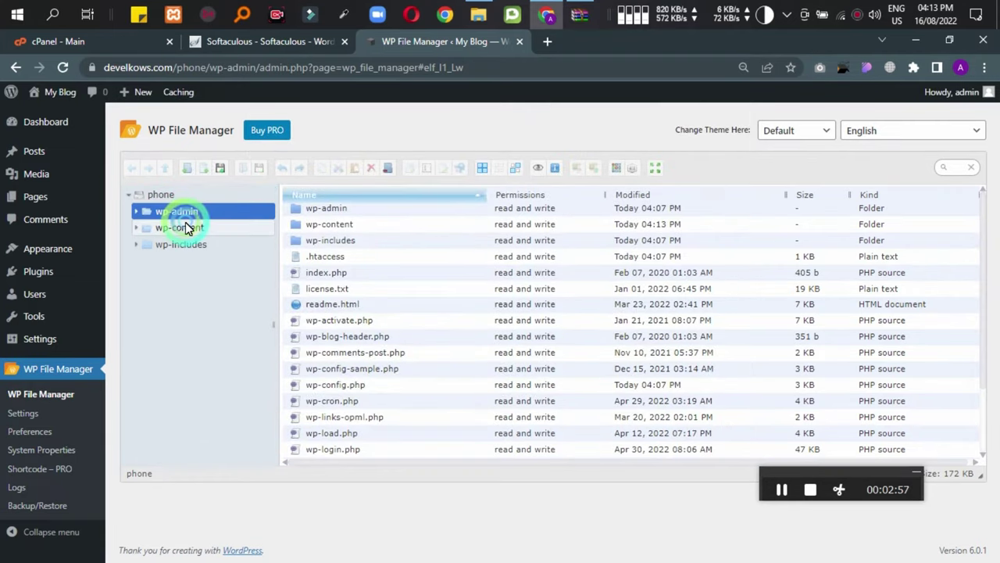
{"action": "left_click", "coordinate": [187, 343]}
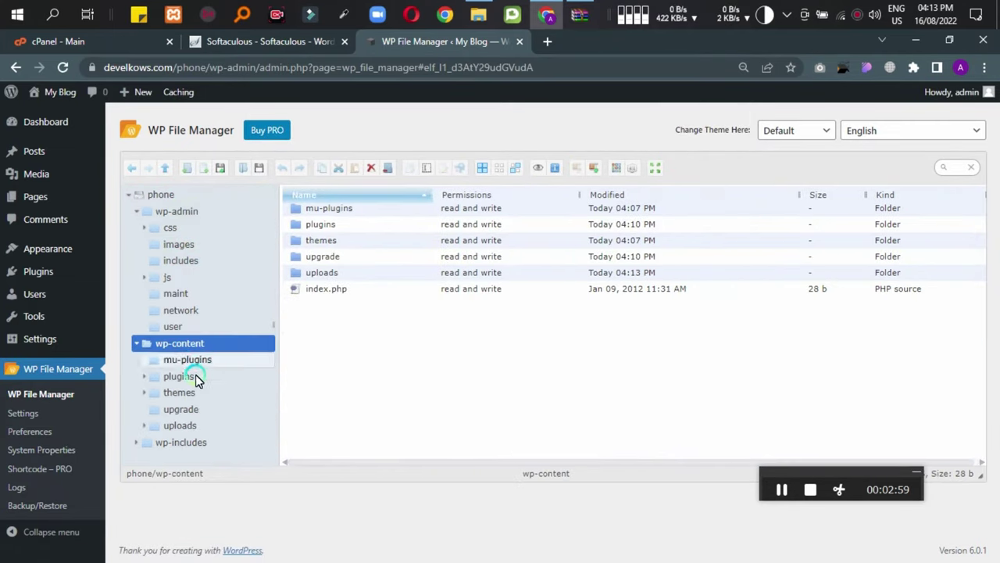
Upload jannah_nulled.zip from the Desktop into the themes folder of wp-content.
{"action": "left_click", "coordinate": [322, 241]}
{"action": "right_click", "coordinate": [325, 242]}
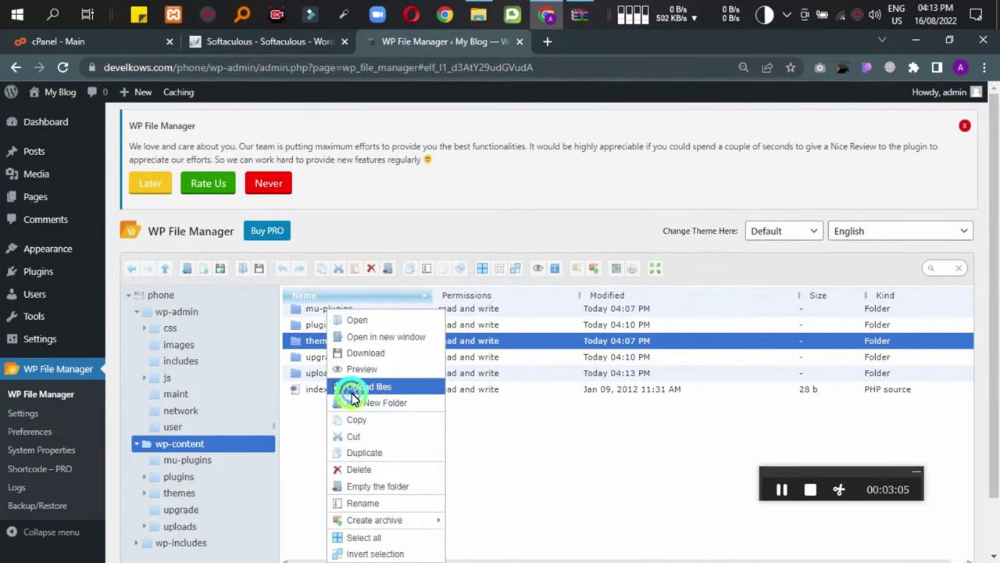
{"action": "left_click", "coordinate": [353, 390]}
{"action": "left_click", "coordinate": [469, 440]}
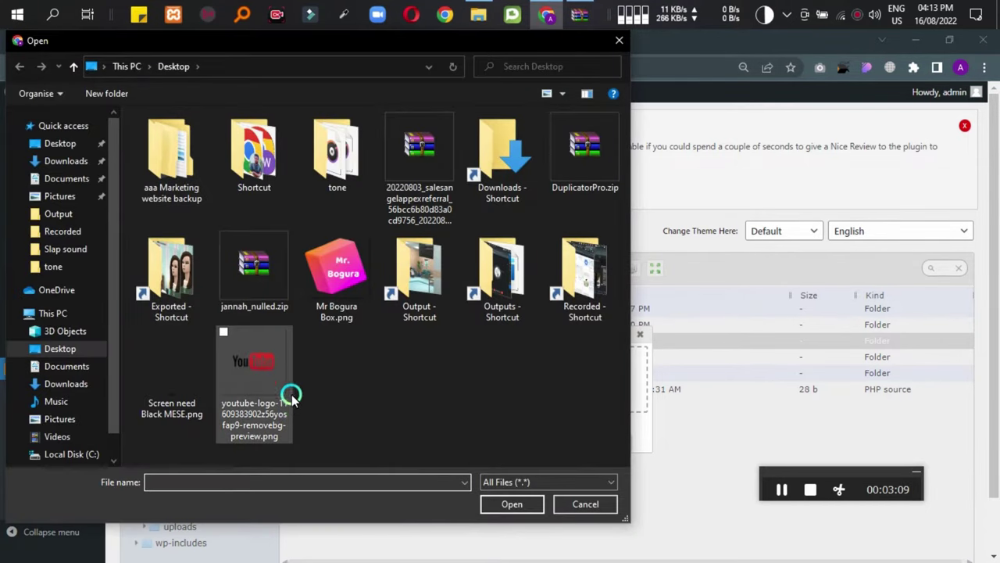
{"action": "left_click", "coordinate": [248, 275]}
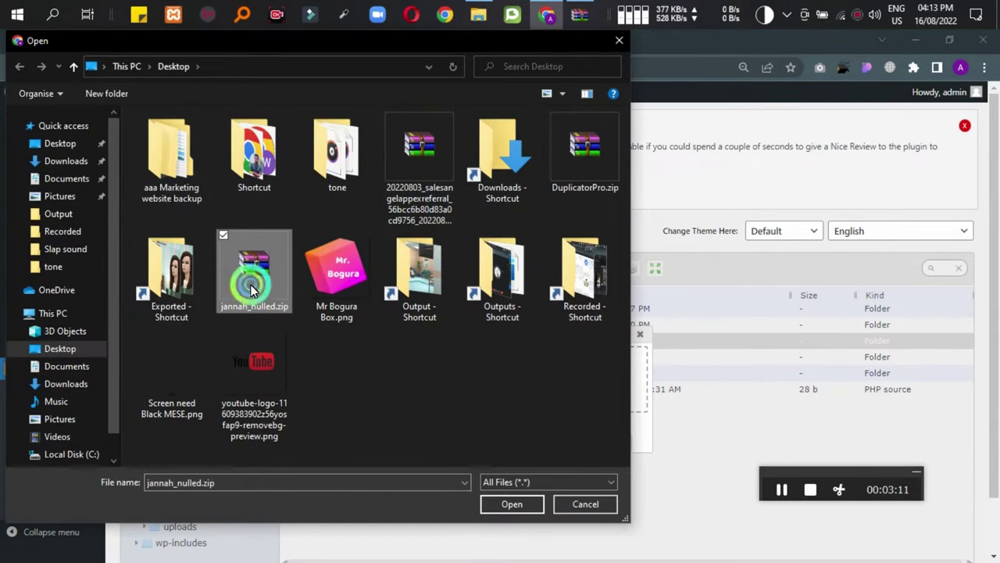
{"action": "left_click", "coordinate": [516, 503]}
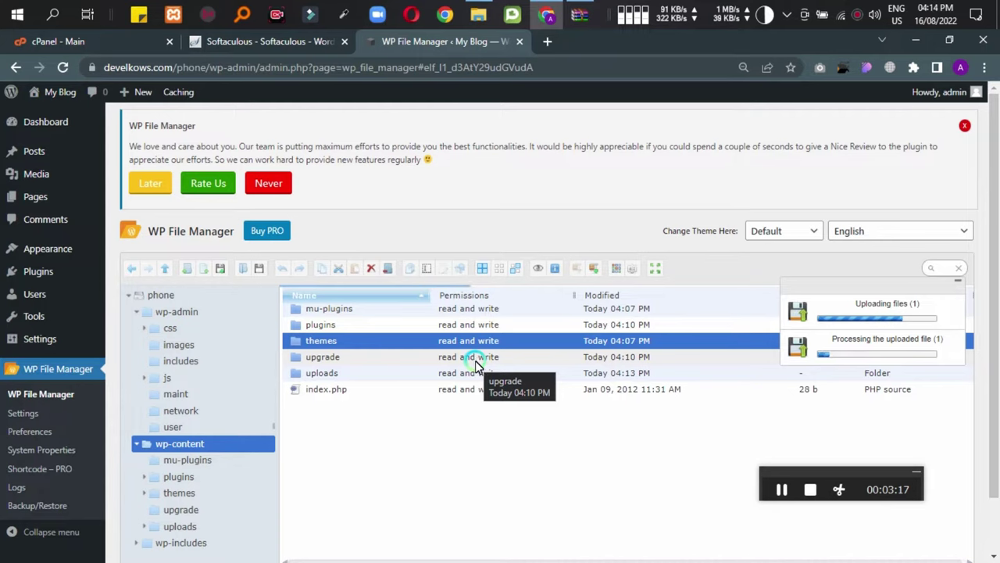
Switch to File Explorer and rename jannah_nulled.zip on the Desktop as jannah theme.zip.
{"action": "left_click", "coordinate": [475, 14]}
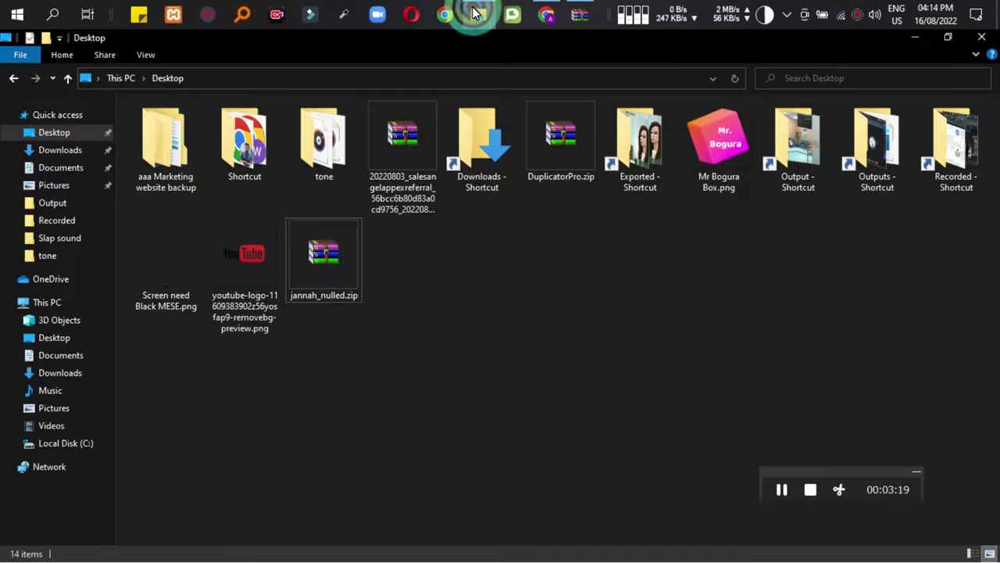
{"action": "left_click", "coordinate": [546, 15]}
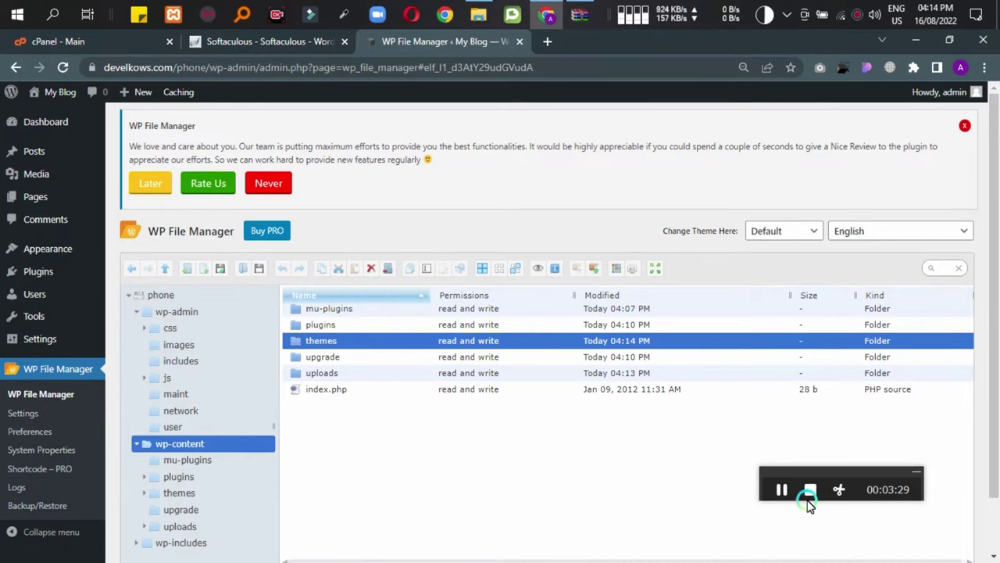
{"action": "left_click", "coordinate": [484, 16]}
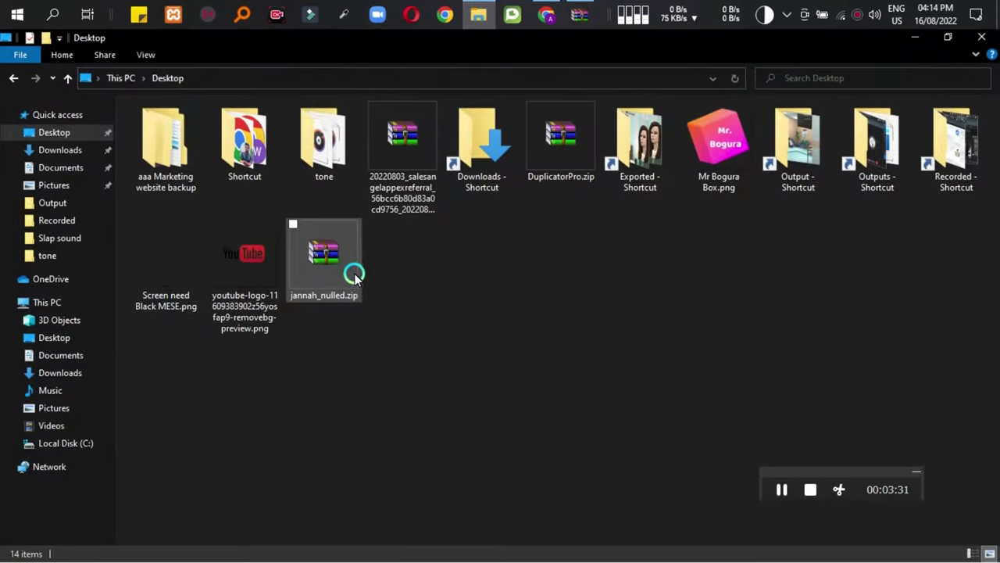
{"action": "left_click", "coordinate": [351, 267]}
{"action": "right_click", "coordinate": [351, 270]}
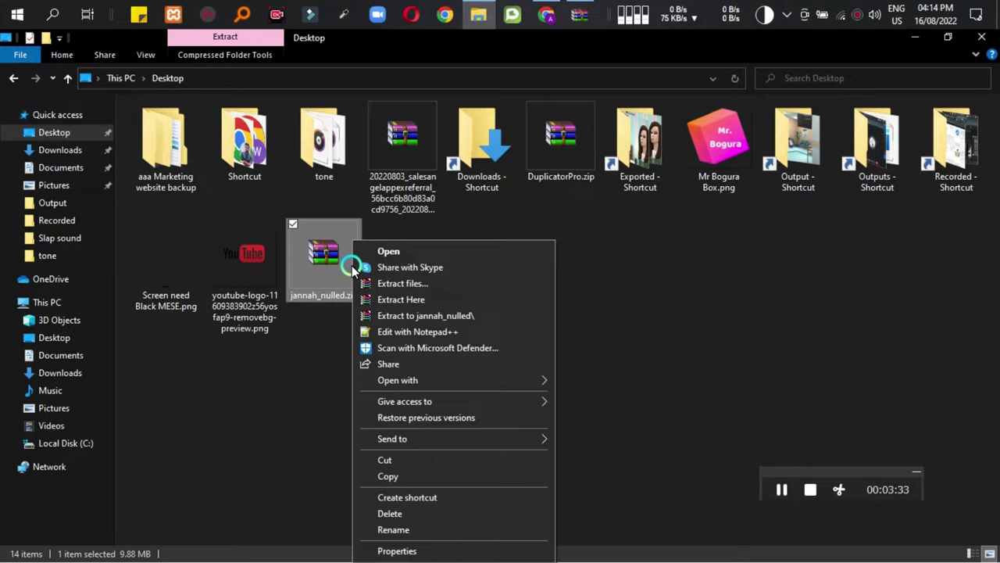
{"action": "left_click", "coordinate": [412, 531]}
{"action": "key", "text": "Right"}
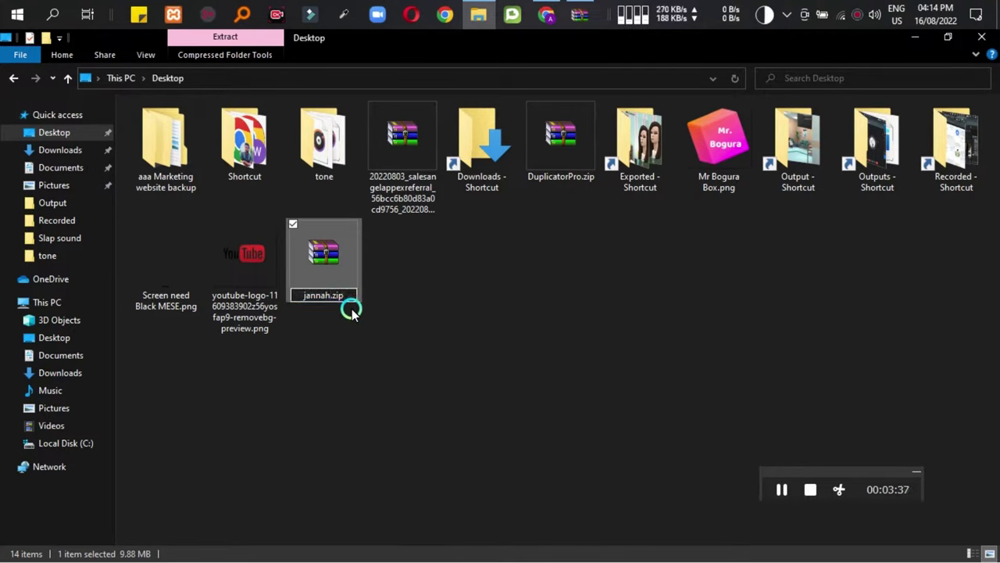
{"action": "left_click", "coordinate": [417, 365]}
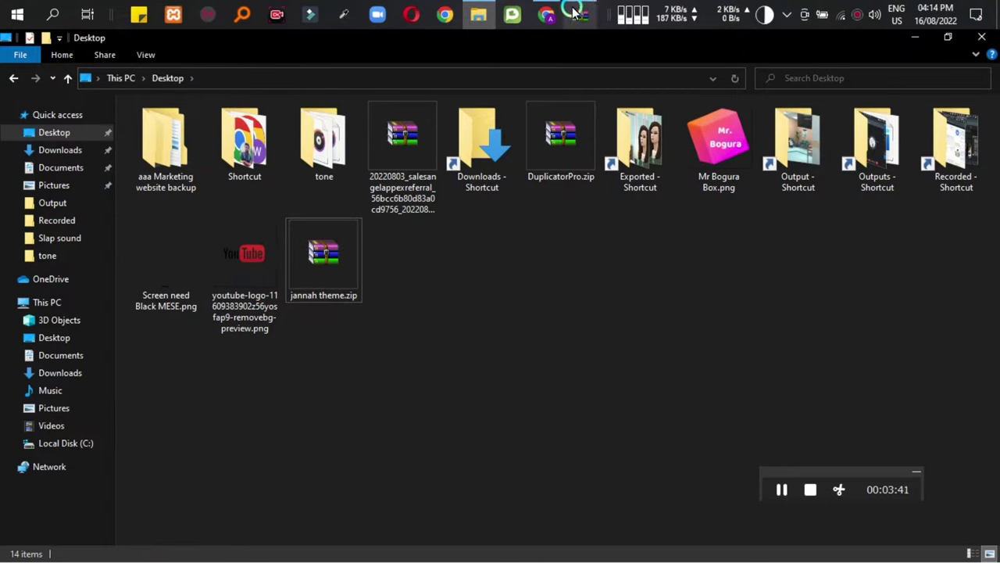
Switch to Chrome and open the themes folder inside wp-content in the file manager.
{"action": "left_click", "coordinate": [546, 14]}
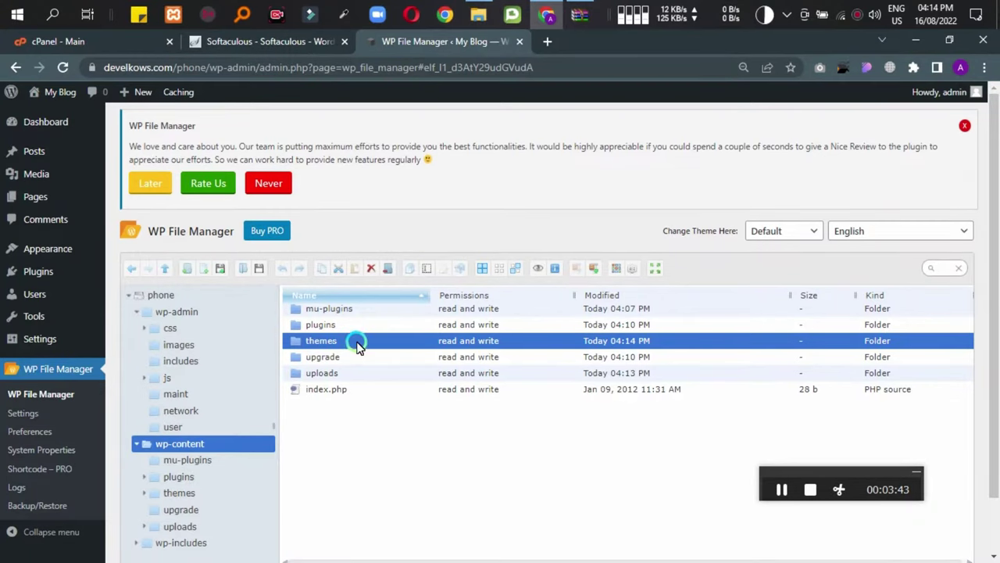
{"action": "right_click", "coordinate": [357, 347]}
{"action": "left_click", "coordinate": [336, 358]}
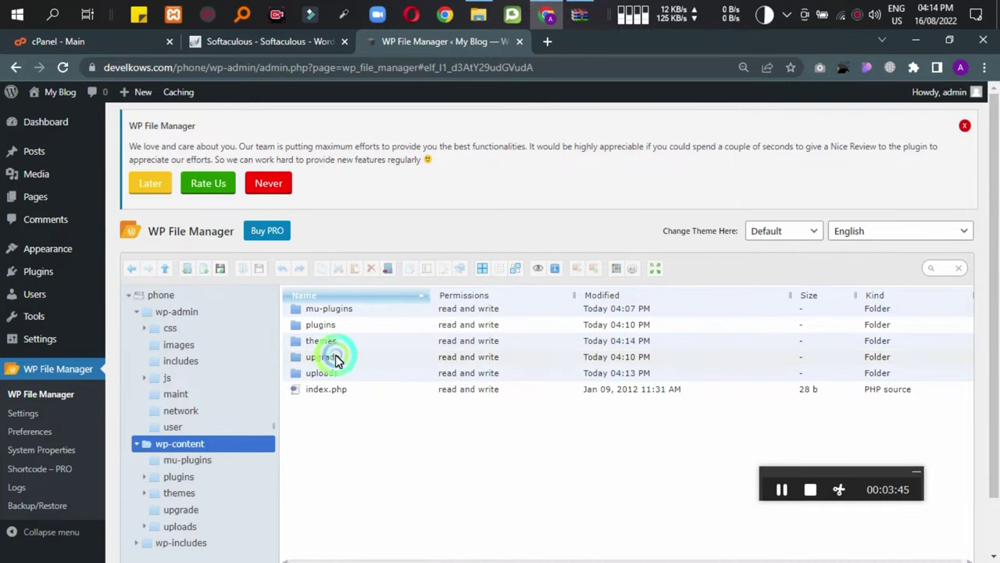
{"action": "left_click", "coordinate": [349, 345]}
{"action": "double_click", "coordinate": [349, 340]}
{"action": "double_click", "coordinate": [346, 340]}
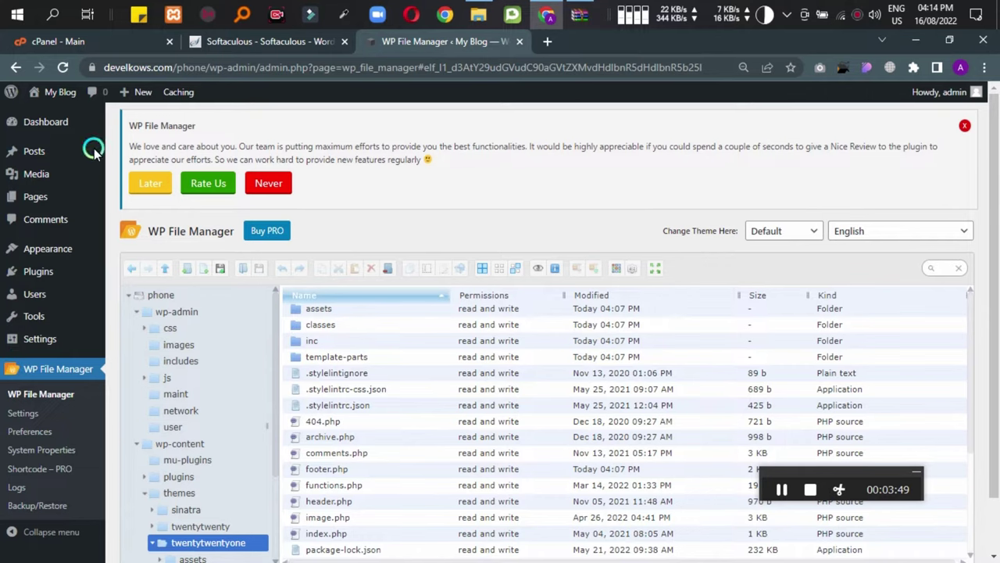
{"action": "left_click", "coordinate": [16, 68]}
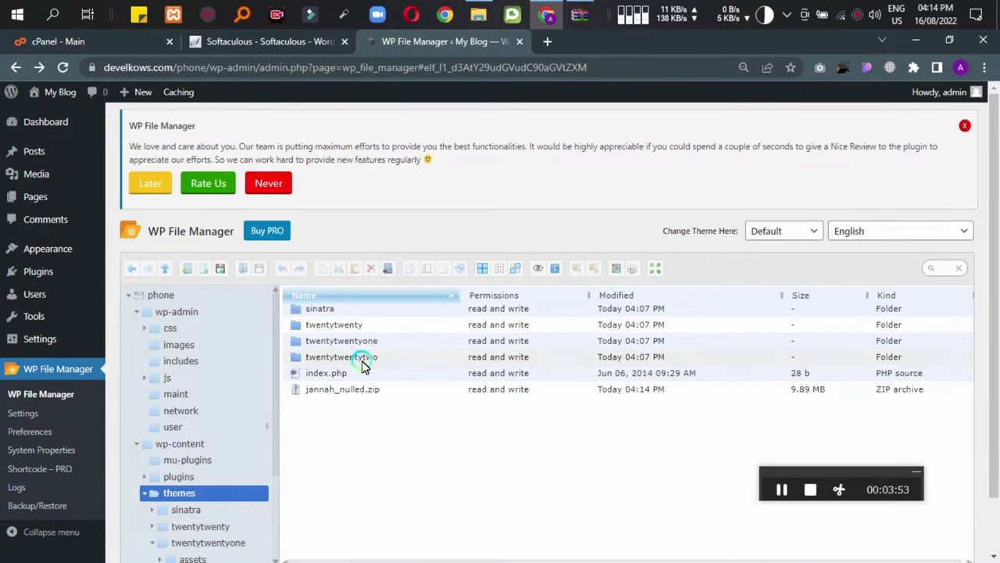
{"action": "right_click", "coordinate": [325, 444]}
{"action": "left_click", "coordinate": [348, 437]}
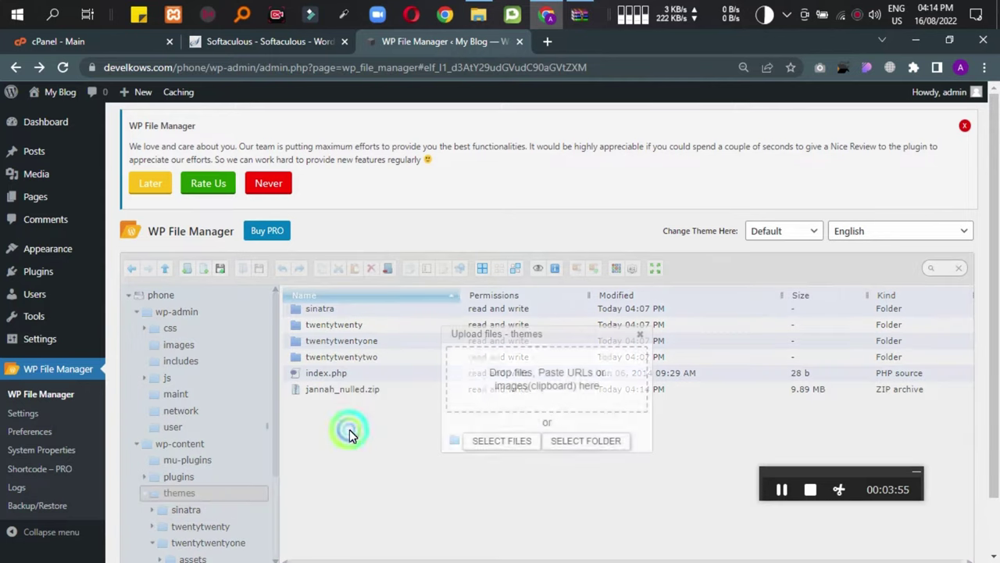
{"action": "left_click", "coordinate": [520, 442]}
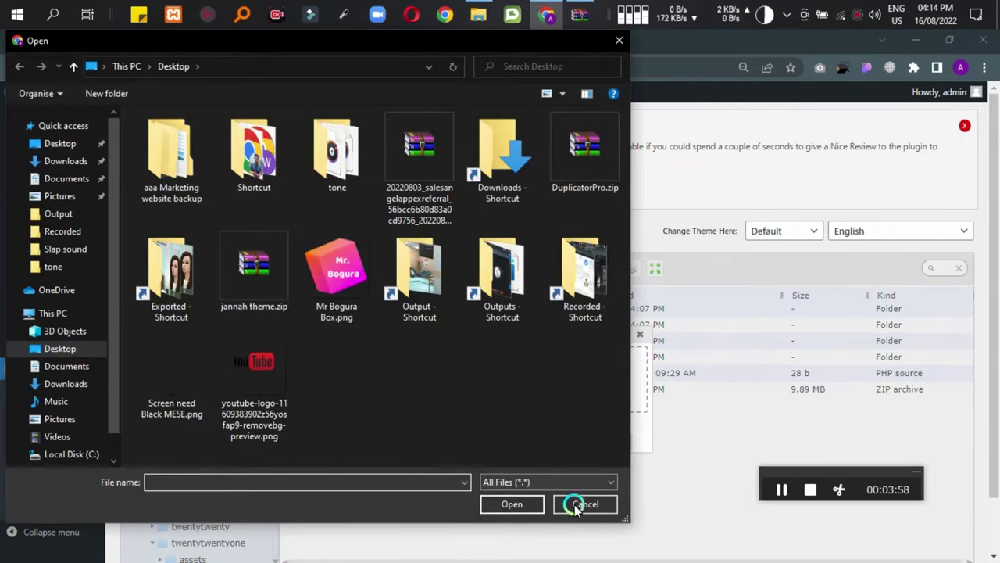
{"action": "left_click", "coordinate": [576, 504]}
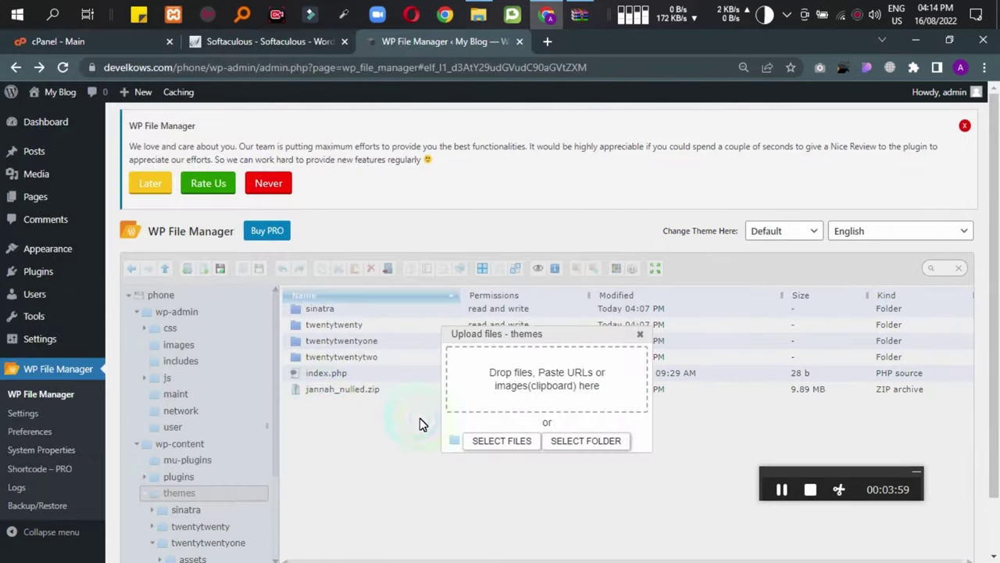
{"action": "left_click", "coordinate": [400, 436]}
{"action": "left_click", "coordinate": [640, 335]}
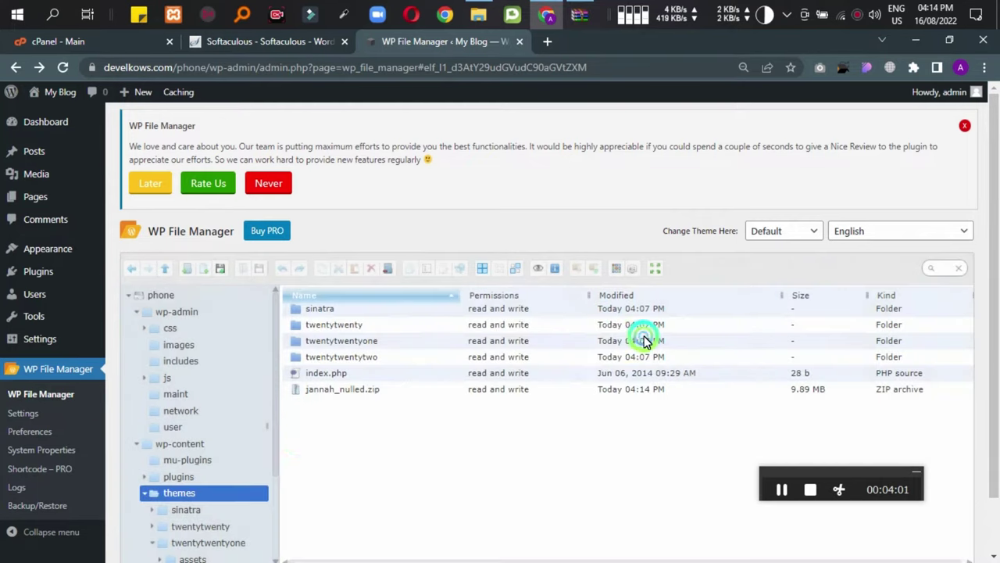
Extract jannah_nulled.zip inside the themes folder, allowing existing files to be replaced, and select the extracted jannah folder.
{"action": "left_click", "coordinate": [344, 391]}
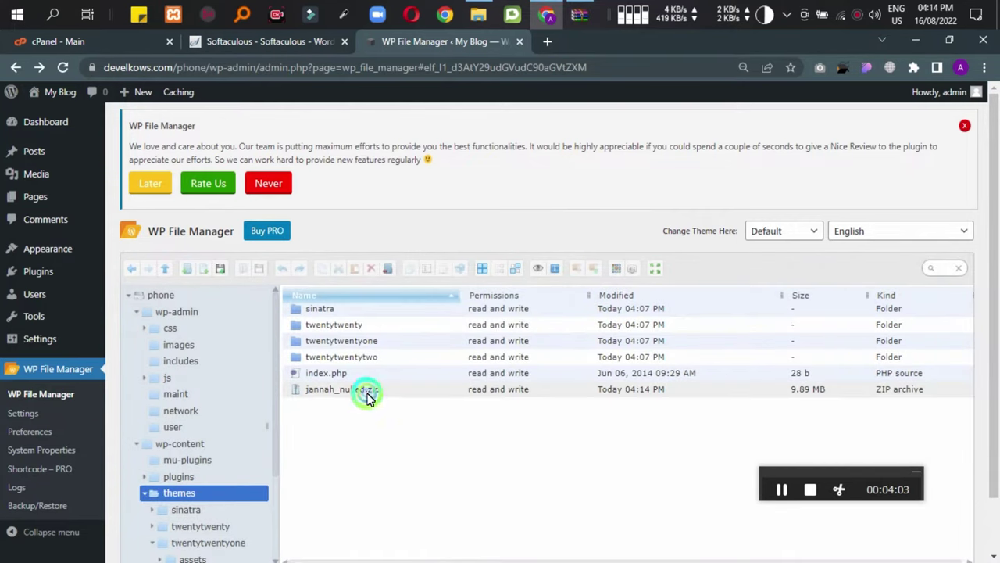
{"action": "right_click", "coordinate": [369, 397]}
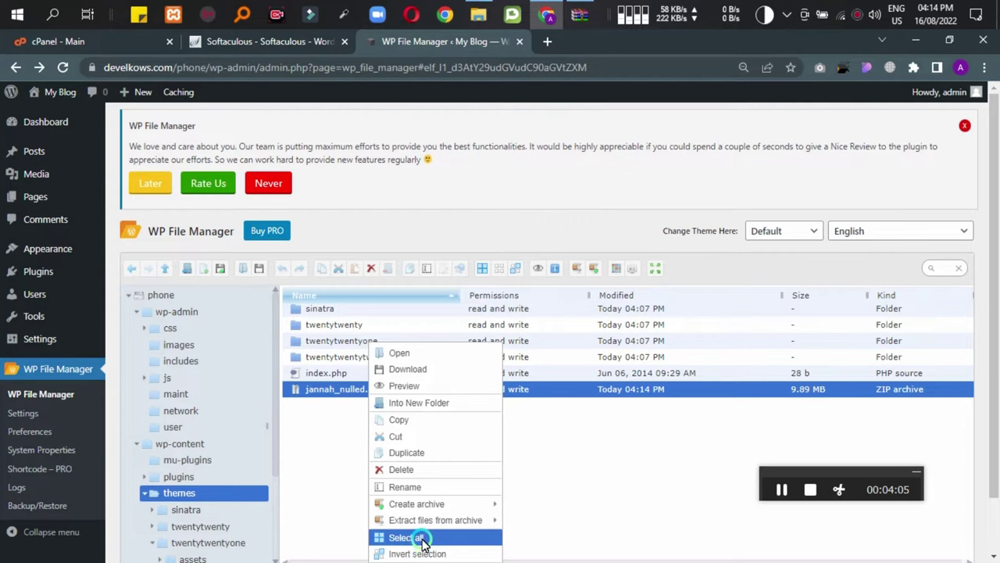
{"action": "mouse_move", "coordinate": [461, 521]}
{"action": "left_click", "coordinate": [519, 543]}
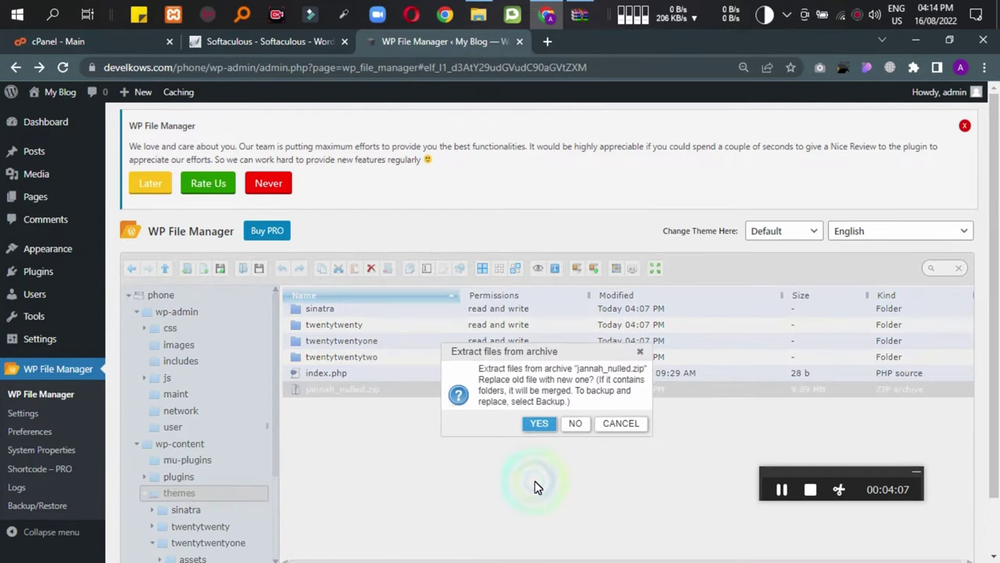
{"action": "left_click", "coordinate": [537, 426]}
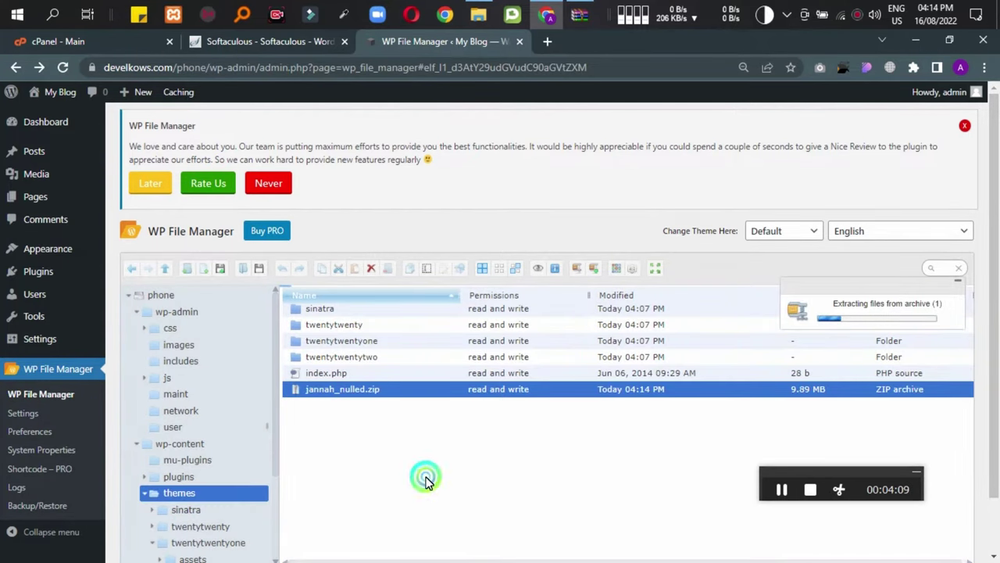
{"action": "left_click", "coordinate": [426, 481]}
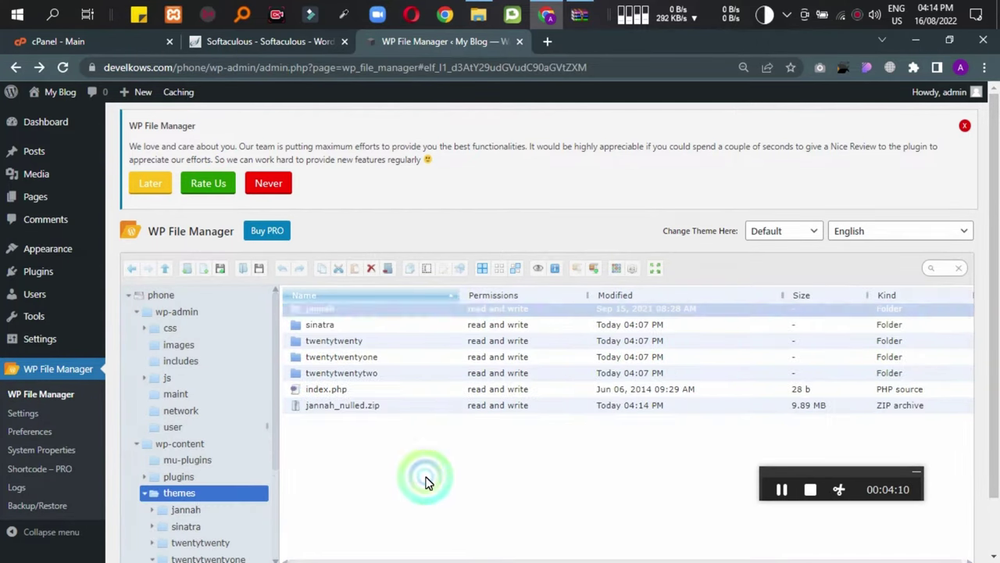
{"action": "left_click", "coordinate": [341, 308]}
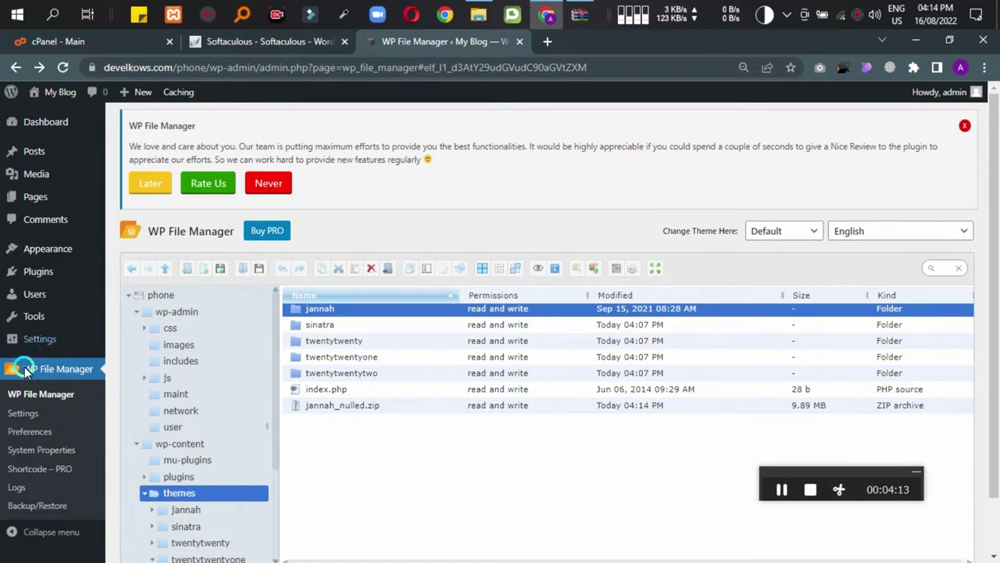
Activate the Jannah theme among the installed themes and look through its Getting Started page.
{"action": "left_click", "coordinate": [130, 247]}
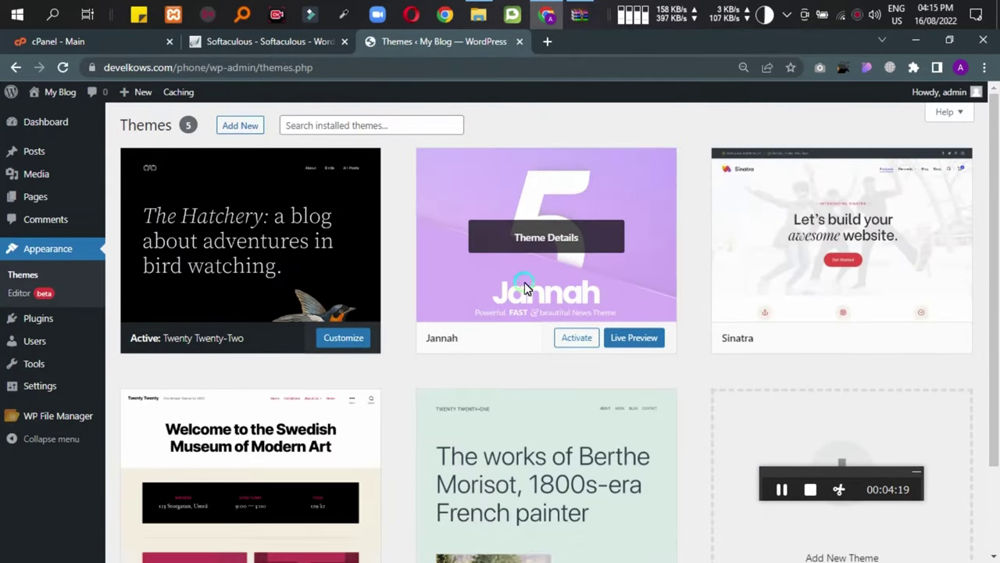
{"action": "left_click", "coordinate": [569, 338]}
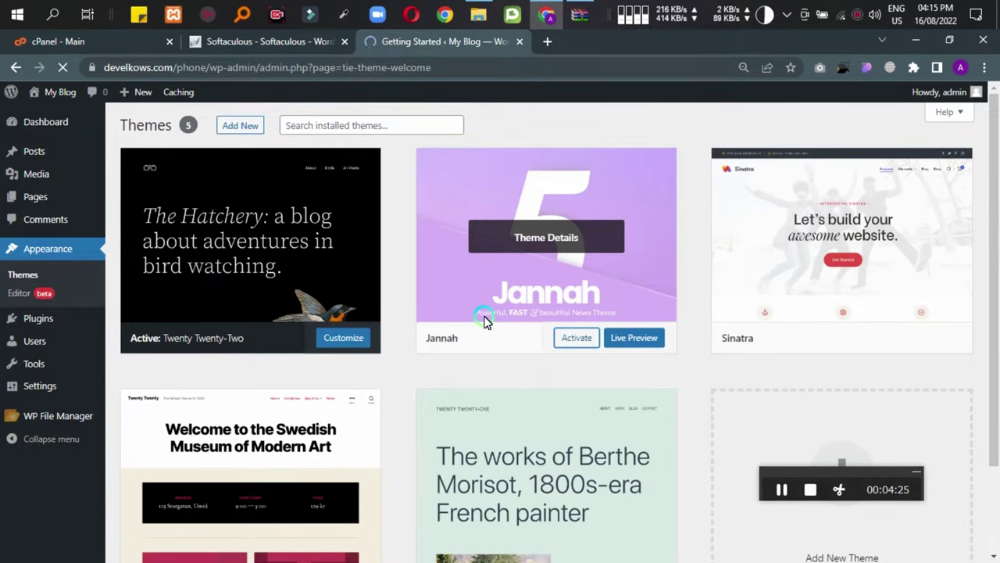
{"action": "scroll", "coordinate": [338, 267], "scroll_direction": "down", "scroll_amount": 6}
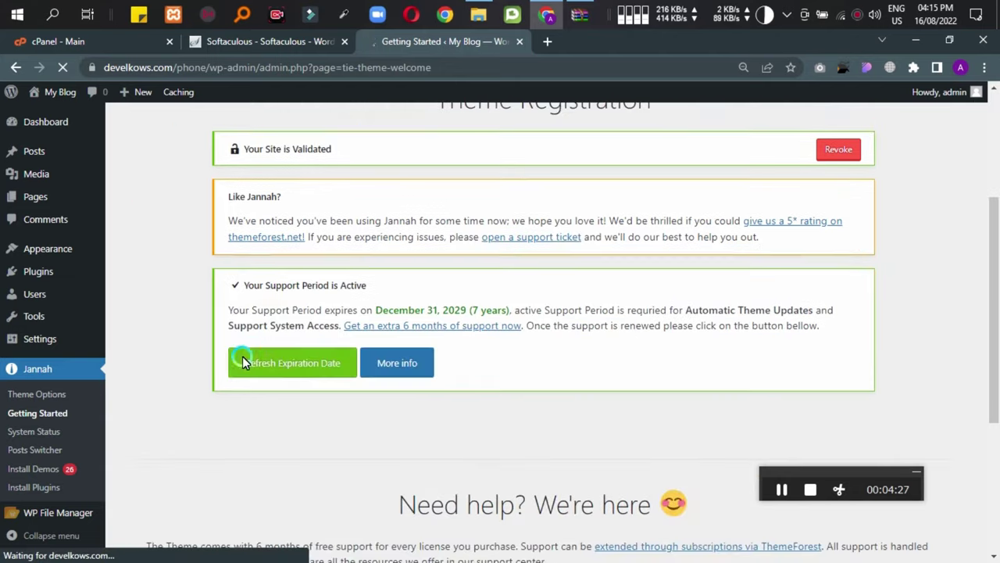
{"action": "scroll", "coordinate": [437, 418], "scroll_direction": "down", "scroll_amount": 1}
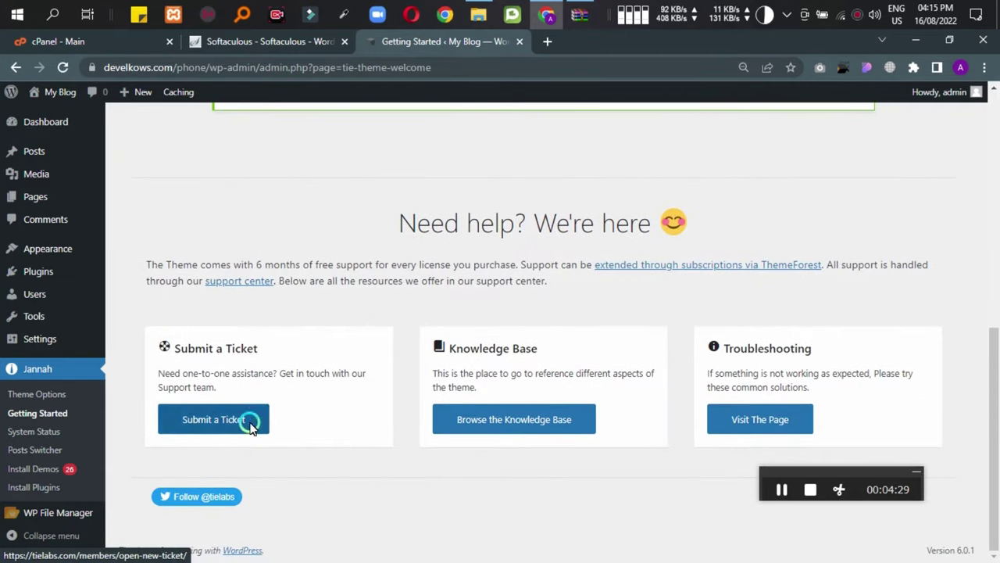
{"action": "scroll", "coordinate": [464, 539], "scroll_direction": "up", "scroll_amount": 6}
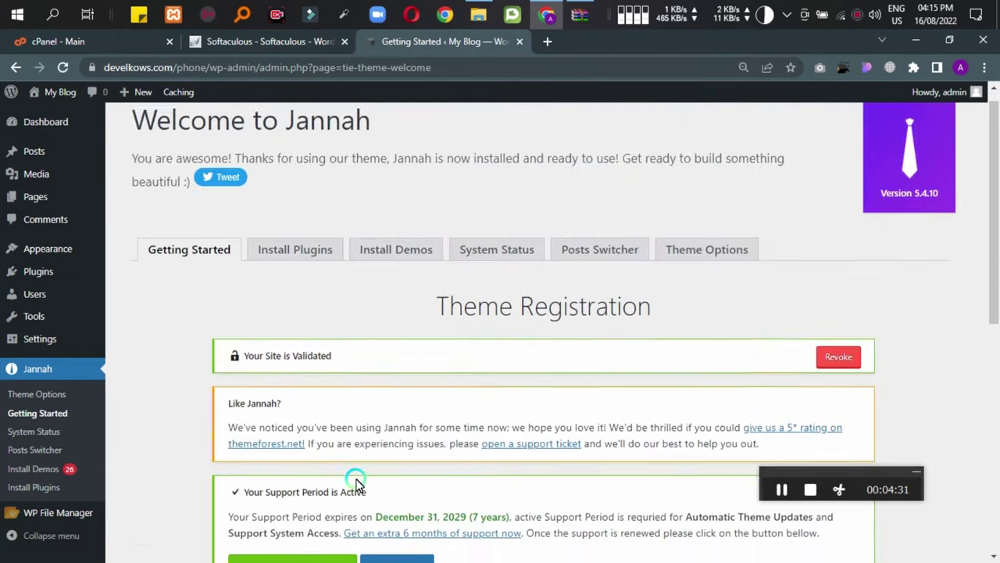
Open Jannah's page for installing its bundled plugins and bring the plugin list into view.
{"action": "left_click", "coordinate": [266, 268]}
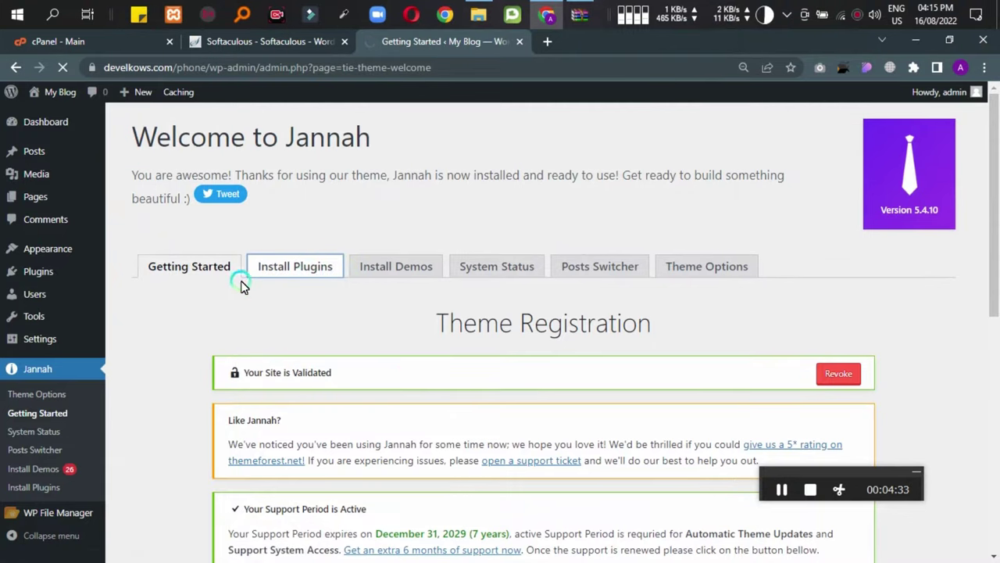
{"action": "left_click", "coordinate": [211, 279]}
{"action": "scroll", "coordinate": [419, 295], "scroll_direction": "down", "scroll_amount": 3}
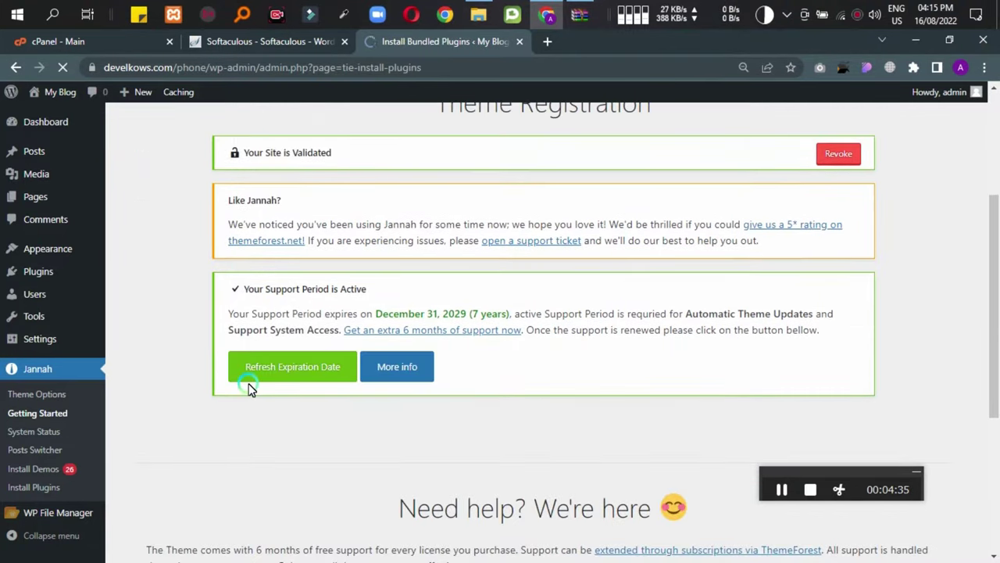
{"action": "scroll", "coordinate": [336, 368], "scroll_direction": "down", "scroll_amount": 3}
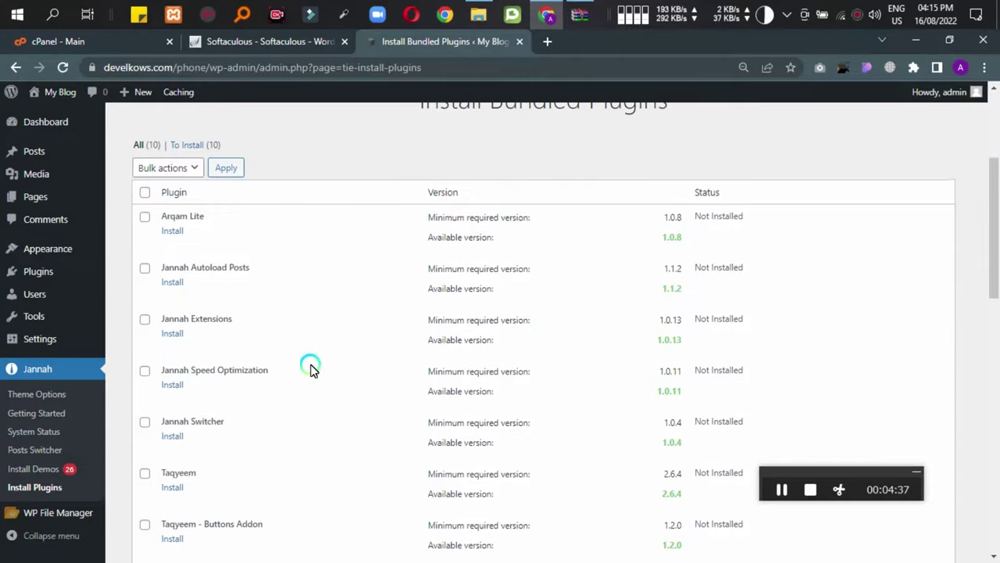
Select all of Jannah's bundled plugins, from Arqam Lite to TikTok Feed, and install them in bulk.
{"action": "left_click", "coordinate": [146, 193]}
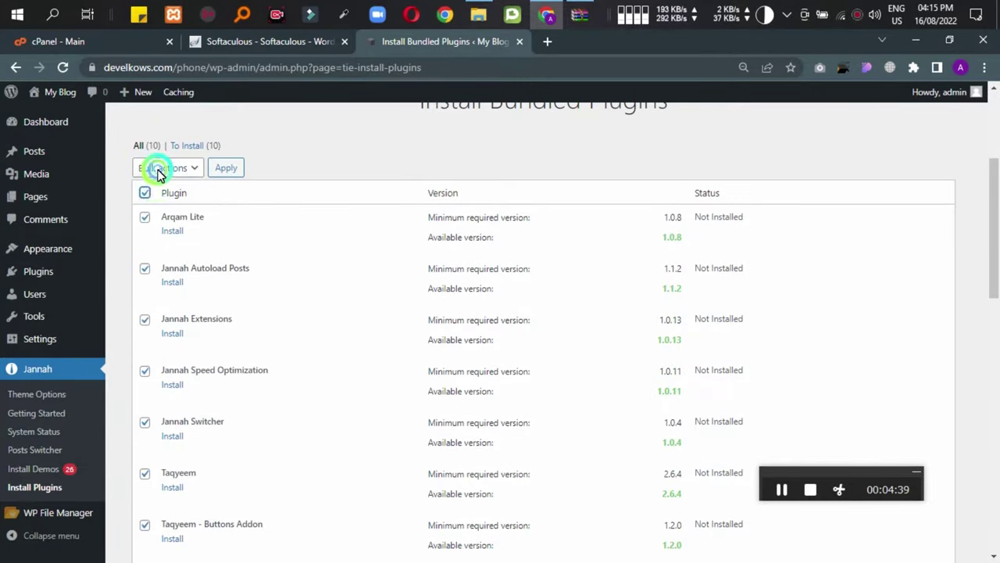
{"action": "left_click", "coordinate": [159, 170]}
{"action": "left_click", "coordinate": [175, 194]}
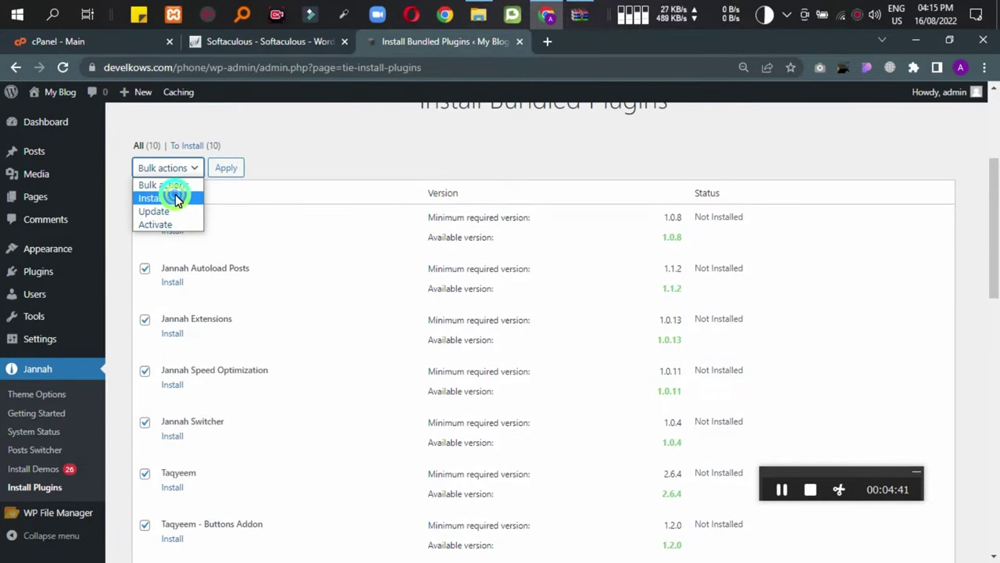
{"action": "scroll", "coordinate": [268, 297], "scroll_direction": "up", "scroll_amount": 3}
{"action": "scroll", "coordinate": [235, 312], "scroll_direction": "down", "scroll_amount": 7}
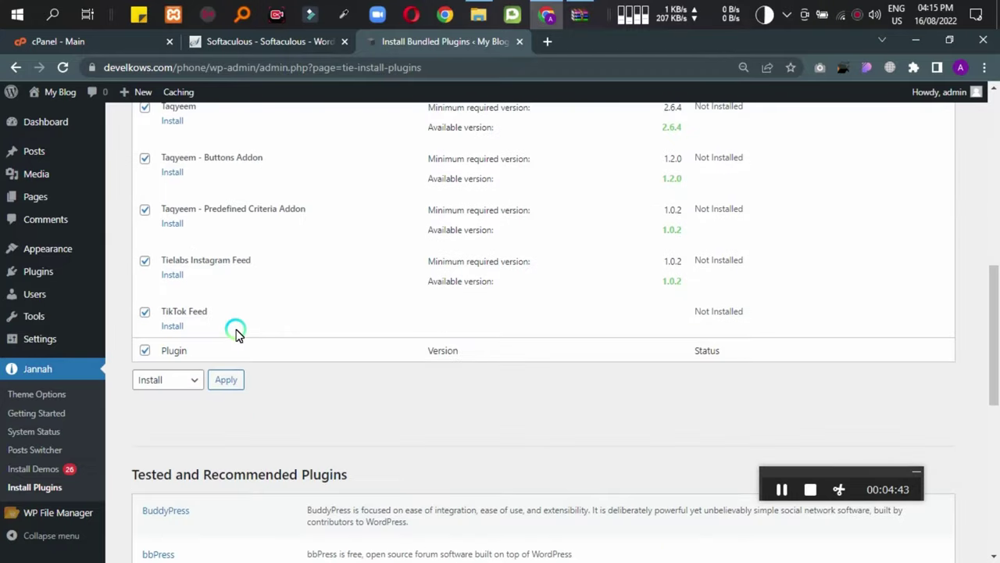
{"action": "scroll", "coordinate": [235, 331], "scroll_direction": "up", "scroll_amount": 5}
{"action": "left_click", "coordinate": [224, 169]}
{"action": "scroll", "coordinate": [234, 340], "scroll_direction": "down", "scroll_amount": 7}
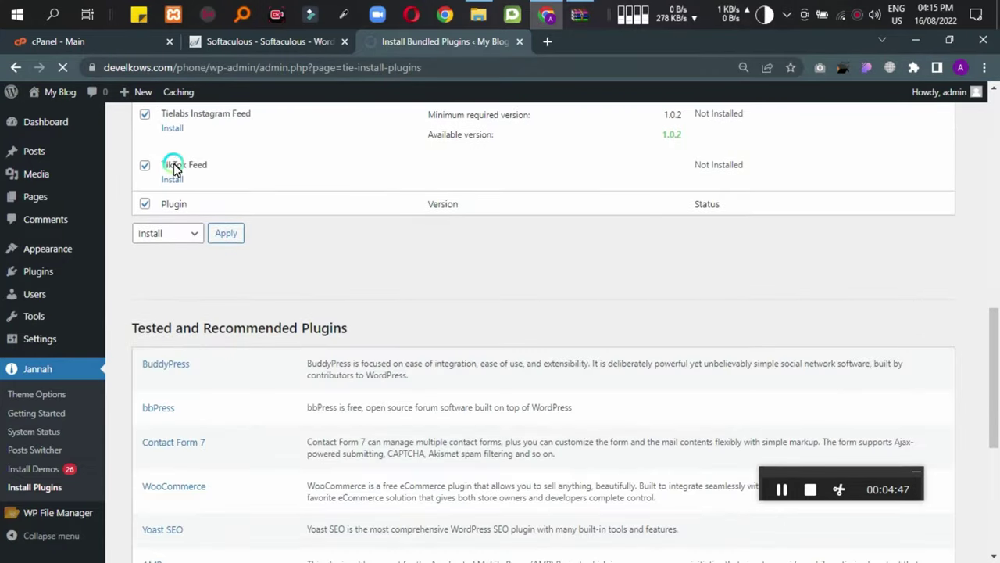
{"action": "scroll", "coordinate": [251, 358], "scroll_direction": "down", "scroll_amount": 5}
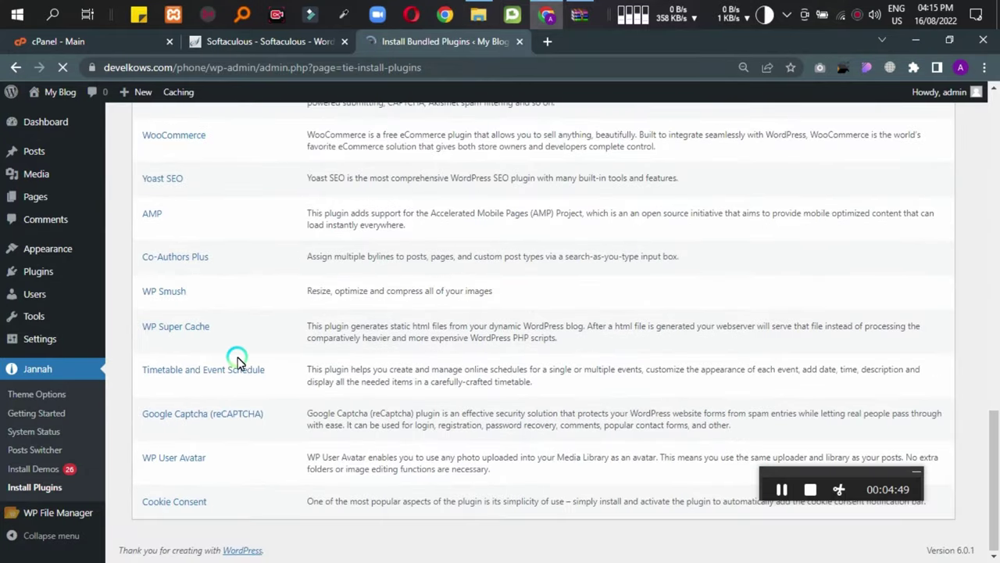
{"action": "scroll", "coordinate": [234, 430], "scroll_direction": "down", "scroll_amount": 4}
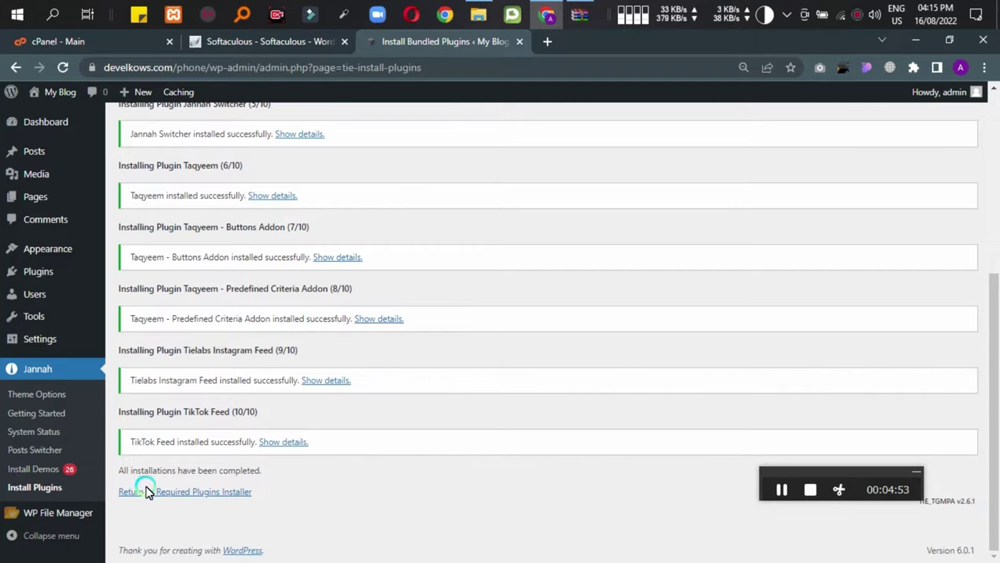
{"action": "scroll", "coordinate": [464, 337], "scroll_direction": "up", "scroll_amount": 5}
{"action": "scroll", "coordinate": [464, 338], "scroll_direction": "down", "scroll_amount": 5}
Return to the required plugins installer and activate all of the bundled plugins in bulk.
{"action": "left_click", "coordinate": [208, 494]}
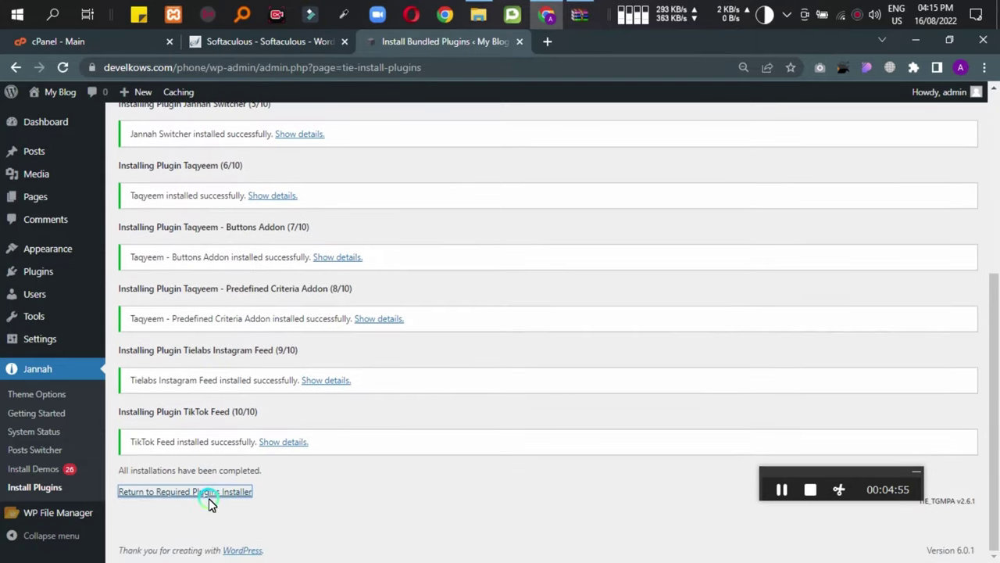
{"action": "scroll", "coordinate": [371, 433], "scroll_direction": "up", "scroll_amount": 2}
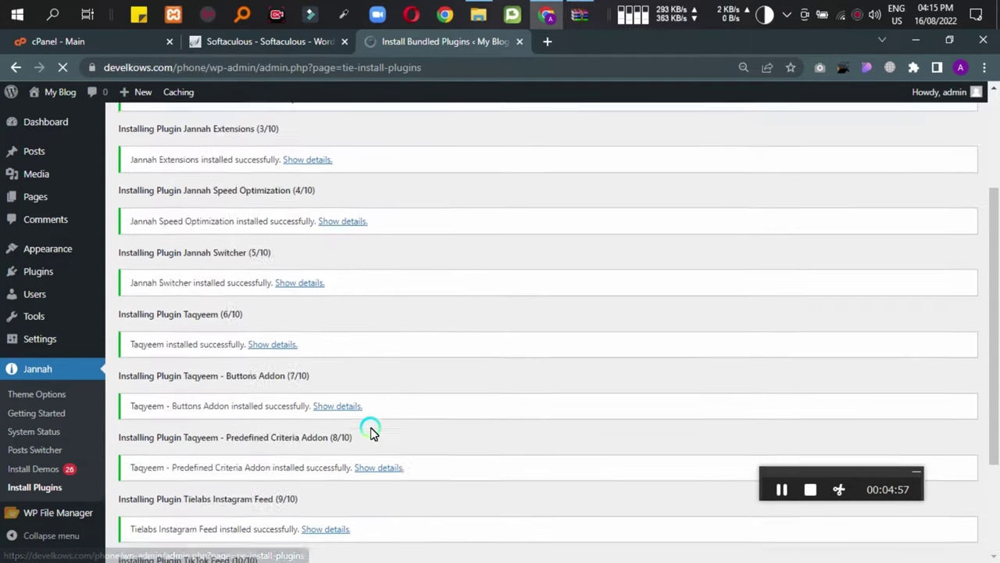
{"action": "scroll", "coordinate": [370, 433], "scroll_direction": "up", "scroll_amount": 3}
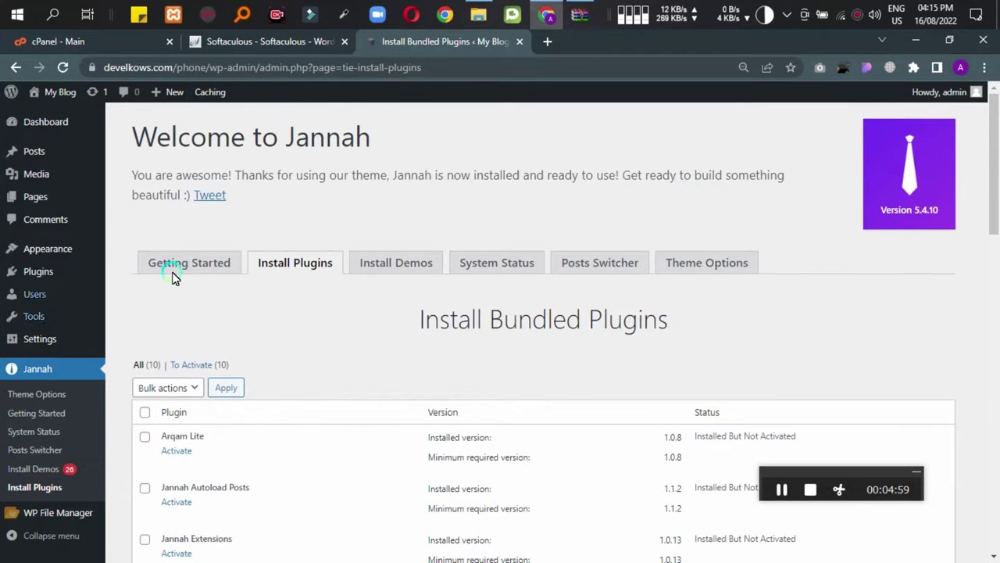
{"action": "scroll", "coordinate": [224, 398], "scroll_direction": "down", "scroll_amount": 3}
{"action": "left_click", "coordinate": [149, 171]}
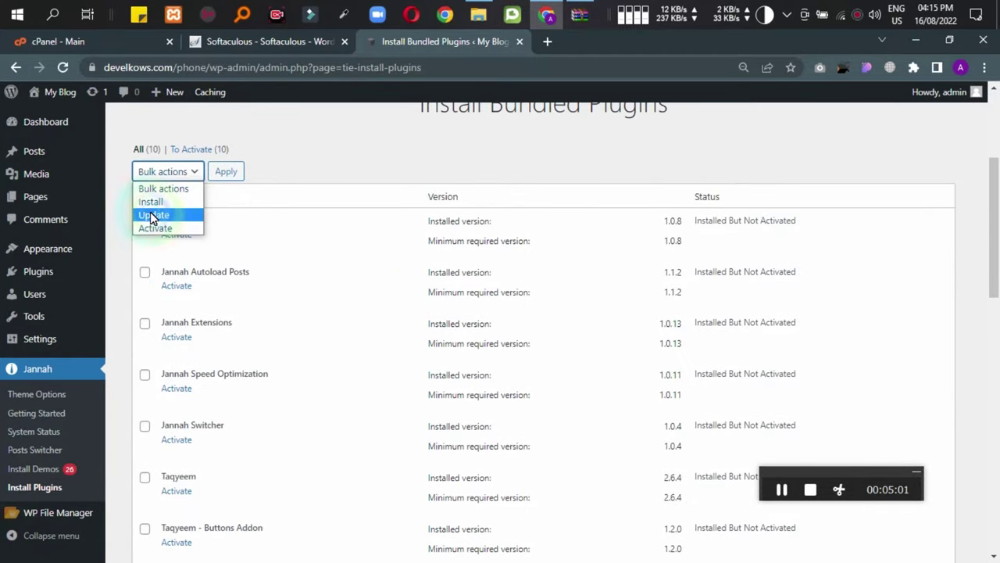
{"action": "left_click", "coordinate": [155, 227]}
{"action": "left_click", "coordinate": [141, 194]}
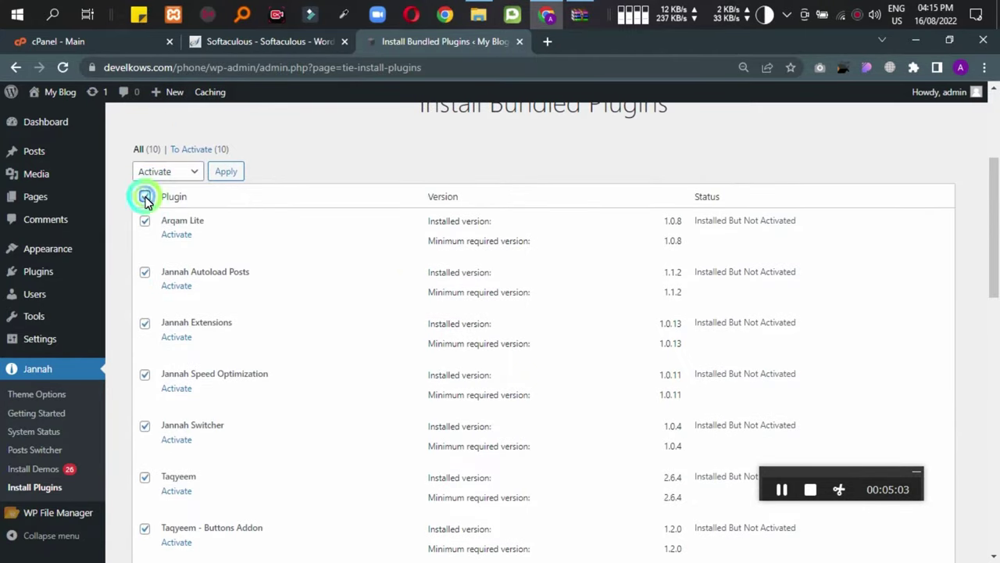
{"action": "left_click", "coordinate": [225, 171]}
{"action": "scroll", "coordinate": [257, 365], "scroll_direction": "down", "scroll_amount": 5}
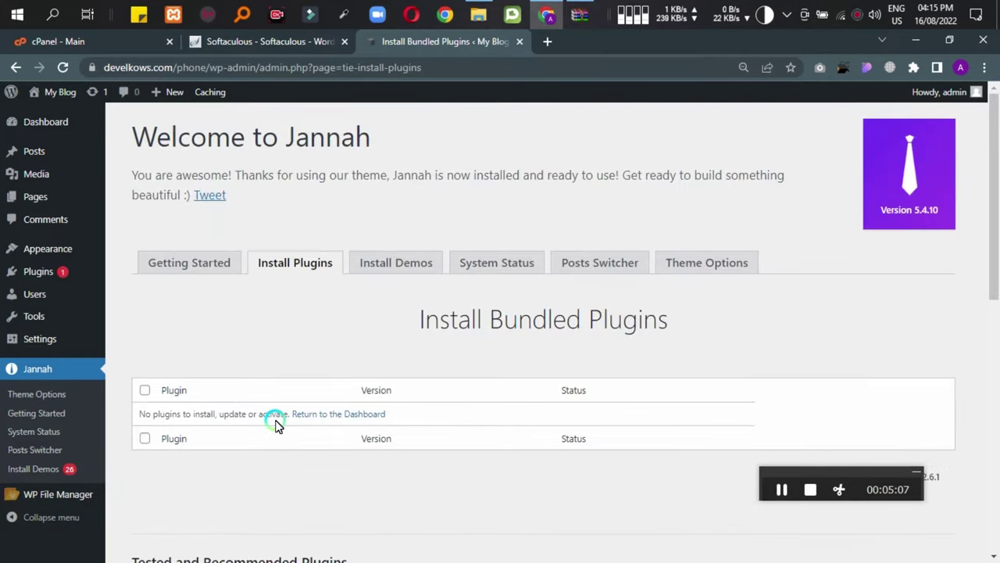
{"action": "scroll", "coordinate": [279, 434], "scroll_direction": "up", "scroll_amount": 4}
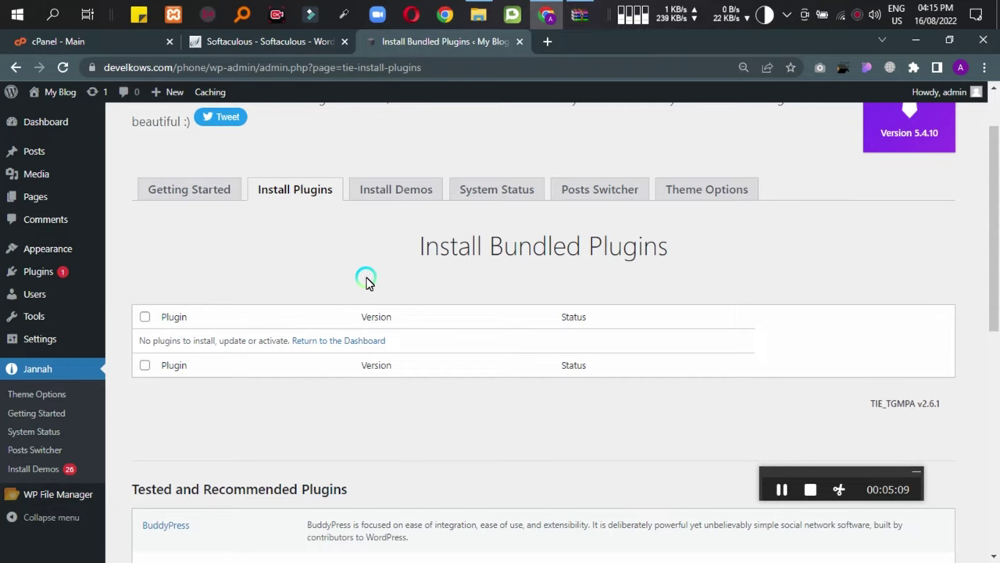
Return to the WordPress dashboard and look over the admin menu entries added by the new plugins.
{"action": "left_click", "coordinate": [354, 342]}
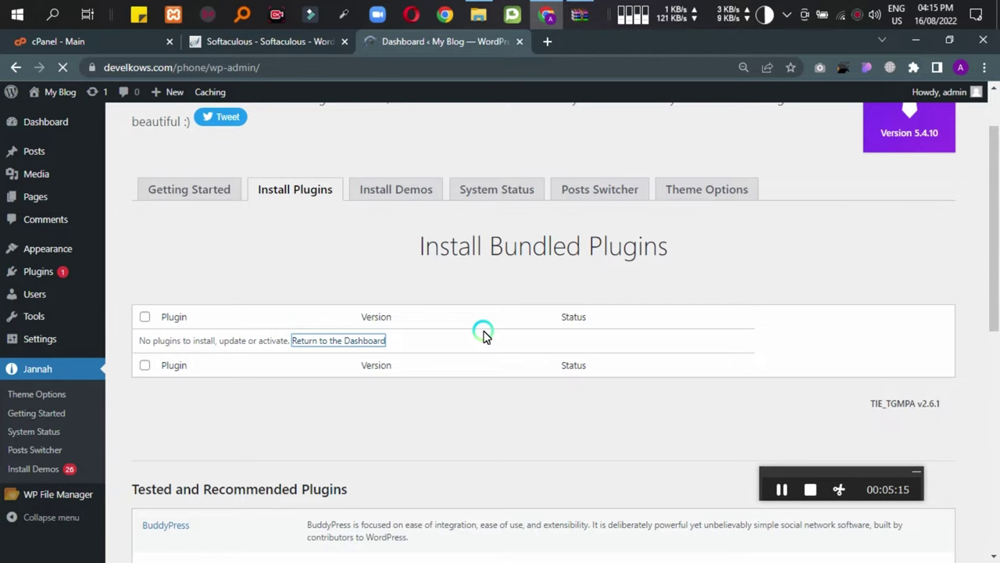
{"action": "scroll", "coordinate": [20, 429], "scroll_direction": "down", "scroll_amount": 3}
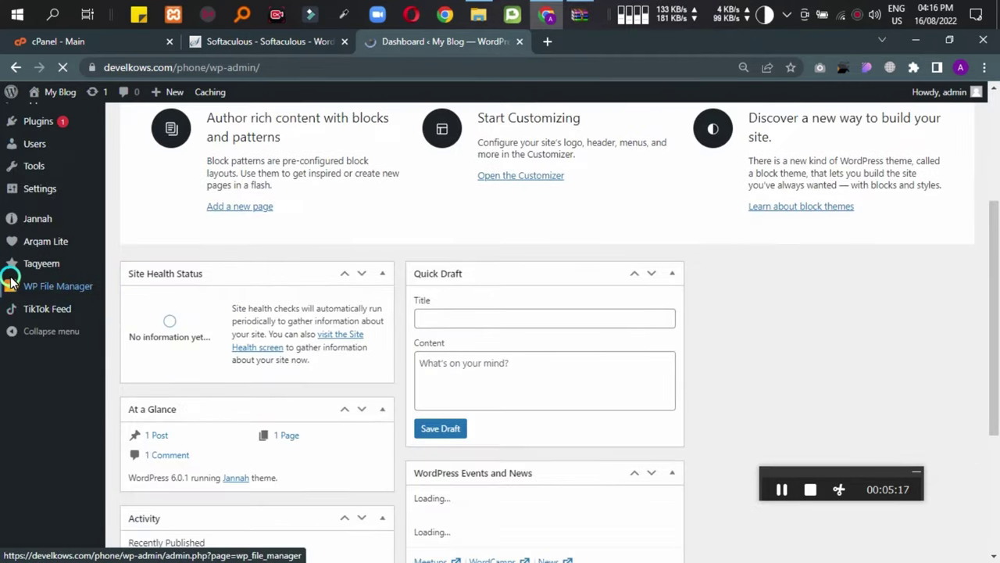
{"action": "scroll", "coordinate": [11, 270], "scroll_direction": "up", "scroll_amount": 3}
{"action": "scroll", "coordinate": [29, 483], "scroll_direction": "down", "scroll_amount": 1}
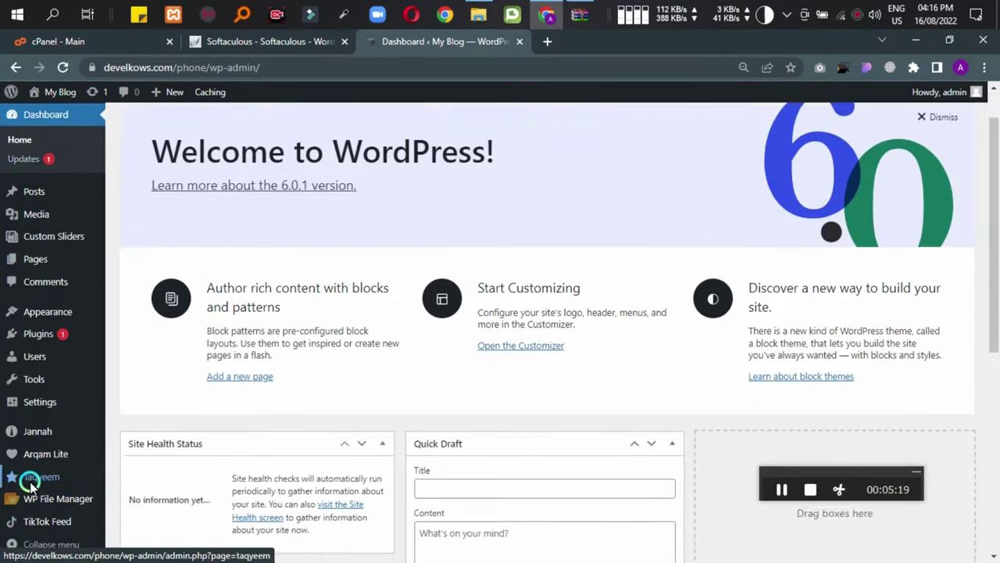
{"action": "scroll", "coordinate": [30, 482], "scroll_direction": "down", "scroll_amount": 2}
{"action": "mouse_move", "coordinate": [35, 332]}
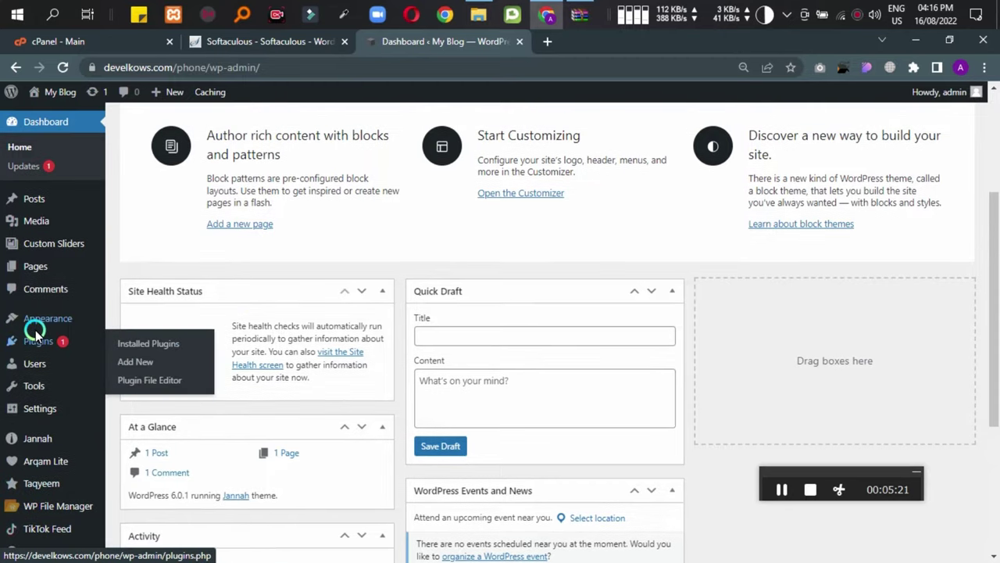
{"action": "scroll", "coordinate": [31, 320], "scroll_direction": "up", "scroll_amount": 3}
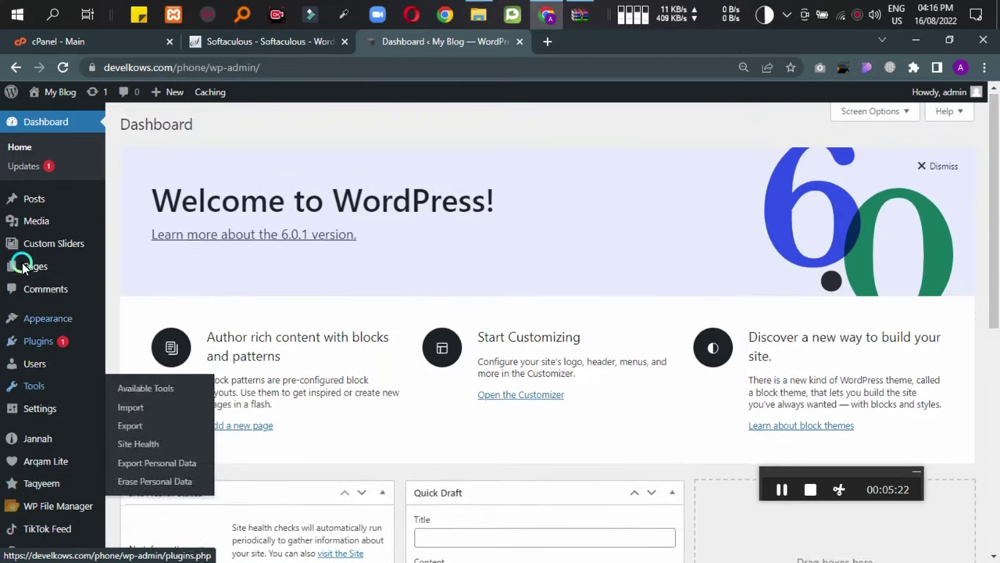
Open the WordPress Updates page and review the available core and plugin updates.
{"action": "left_click", "coordinate": [33, 166]}
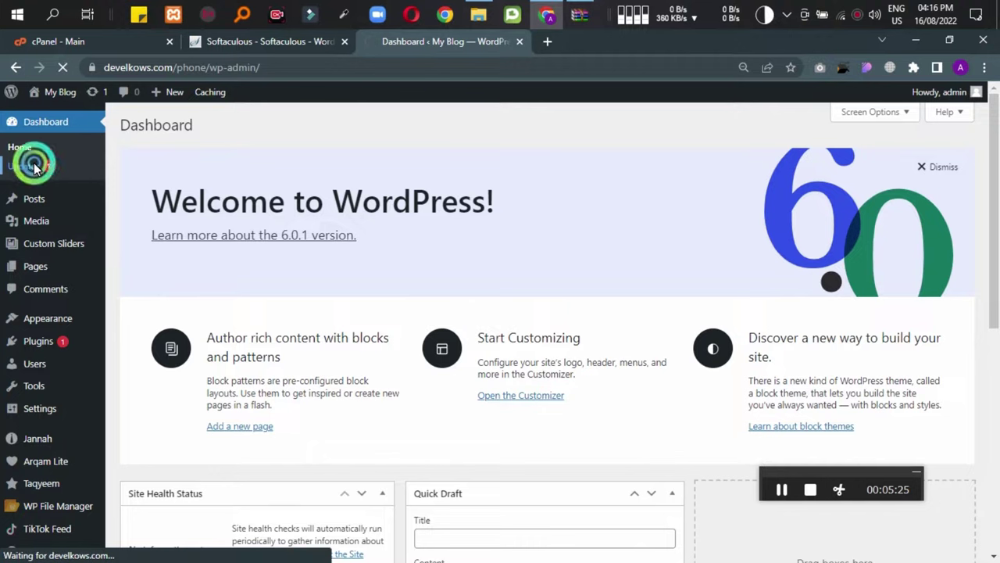
{"action": "scroll", "coordinate": [32, 340], "scroll_direction": "down", "scroll_amount": 3}
{"action": "scroll", "coordinate": [43, 344], "scroll_direction": "up", "scroll_amount": 3}
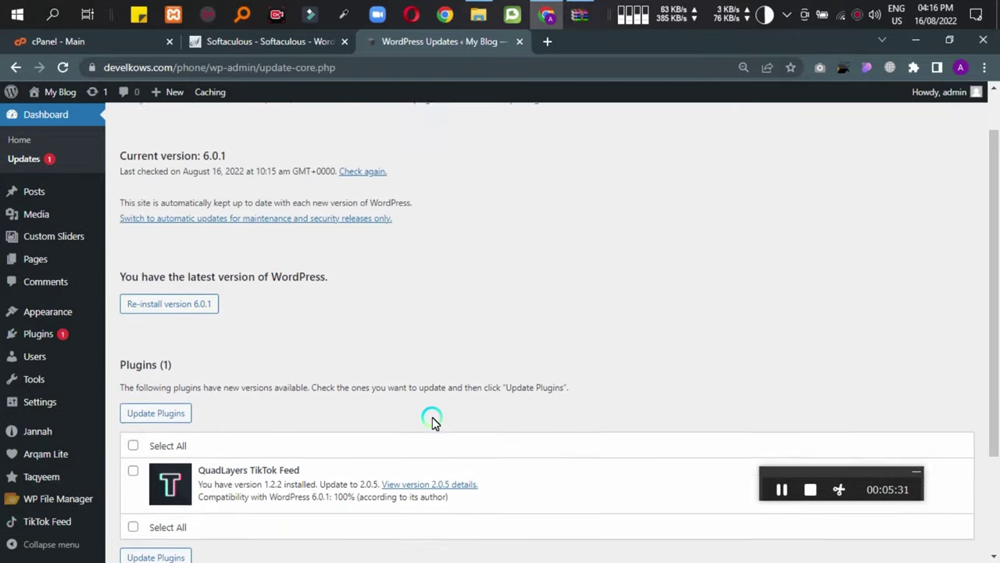
{"action": "scroll", "coordinate": [432, 419], "scroll_direction": "down", "scroll_amount": 3}
{"action": "scroll", "coordinate": [434, 422], "scroll_direction": "up", "scroll_amount": 3}
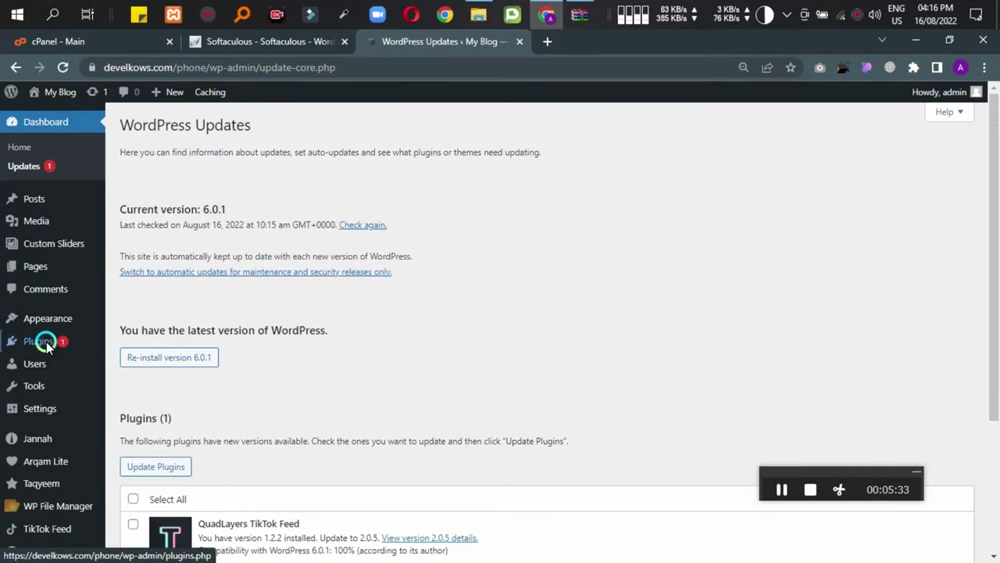
Open the Taqyeem plugin's settings page and look at its welcome screen.
{"action": "scroll", "coordinate": [17, 358], "scroll_direction": "down", "scroll_amount": 3}
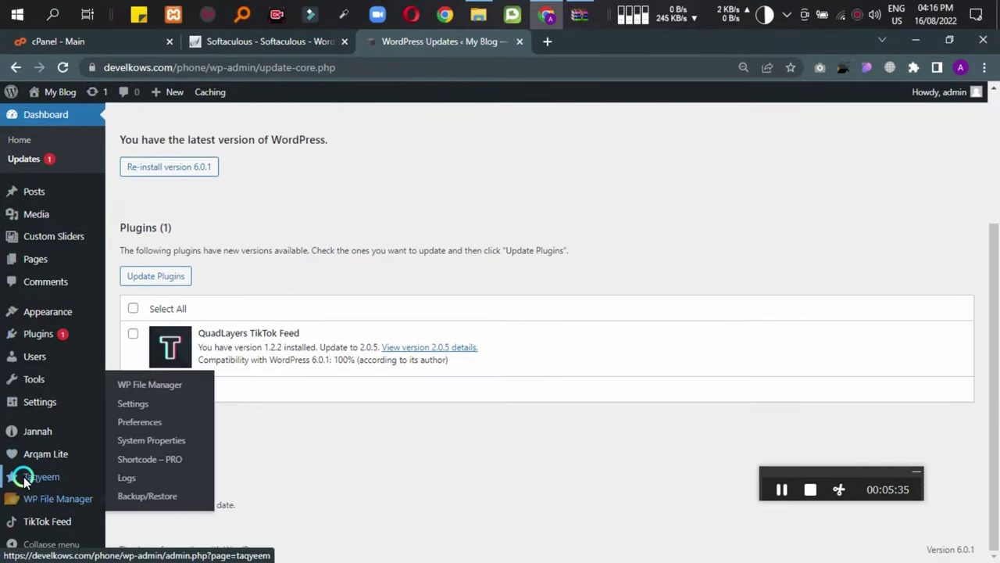
{"action": "left_click", "coordinate": [130, 479]}
{"action": "scroll", "coordinate": [16, 453], "scroll_direction": "up", "scroll_amount": 2}
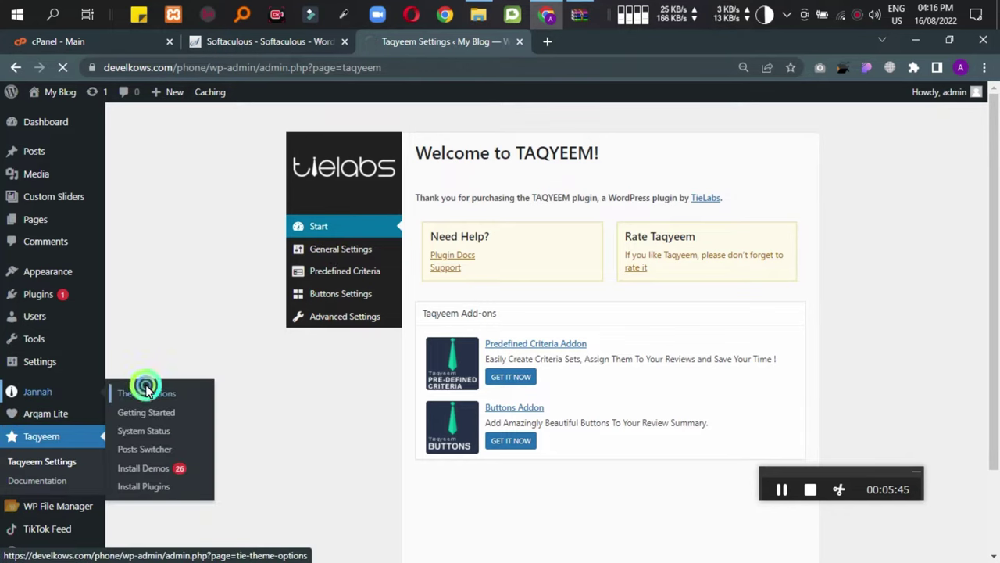
Open Jannah's Theme Options and review the full list of option sections, from General down to More Themes.
{"action": "left_click", "coordinate": [143, 387]}
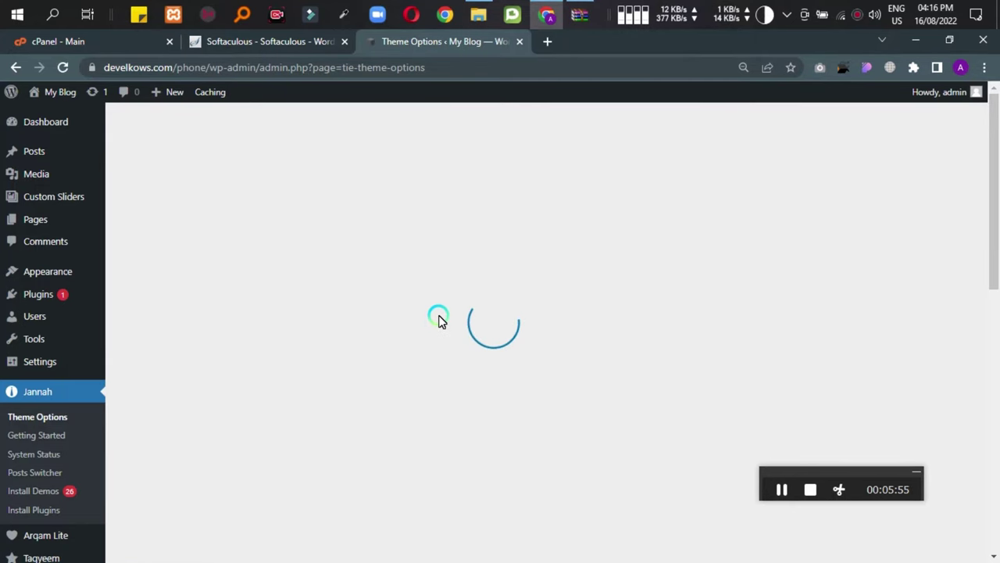
{"action": "scroll", "coordinate": [261, 281], "scroll_direction": "down", "scroll_amount": 2}
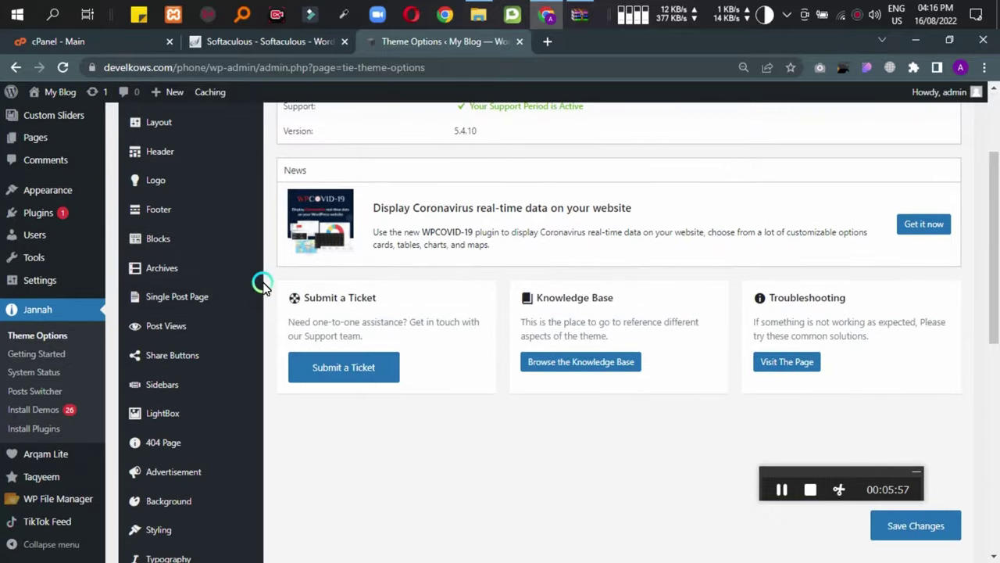
{"action": "scroll", "coordinate": [185, 245], "scroll_direction": "up", "scroll_amount": 2}
{"action": "scroll", "coordinate": [164, 380], "scroll_direction": "down", "scroll_amount": 6}
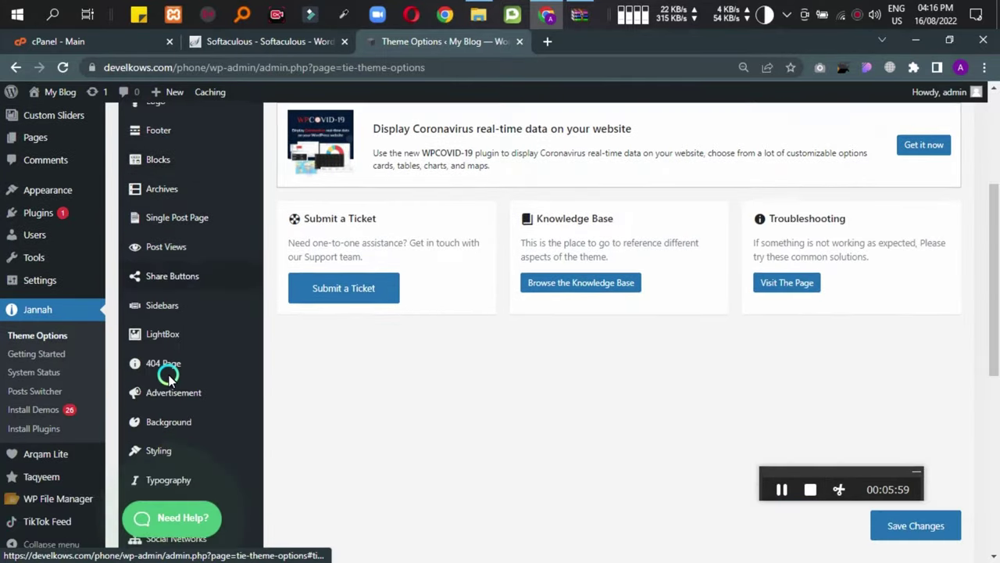
{"action": "scroll", "coordinate": [168, 377], "scroll_direction": "down", "scroll_amount": 2}
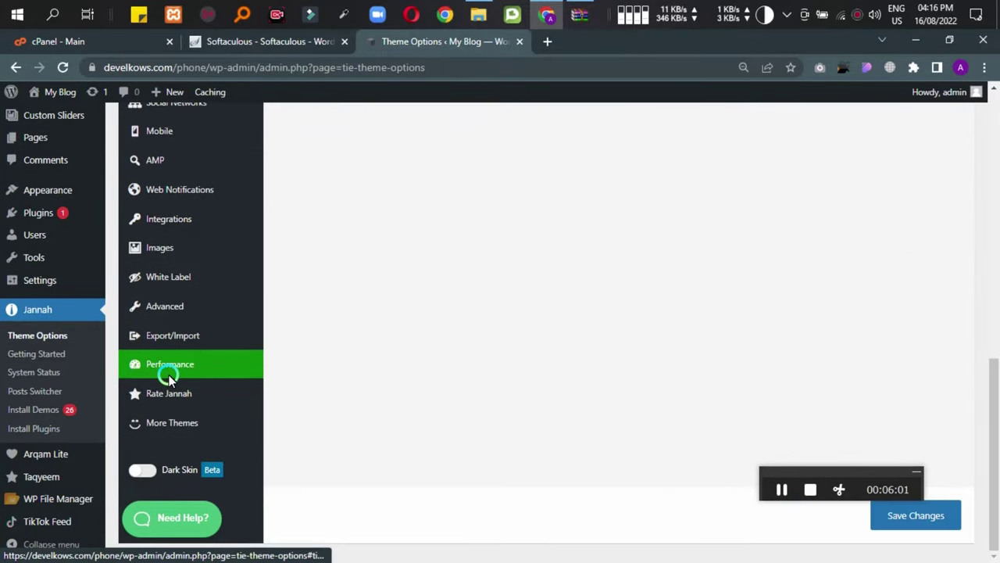
{"action": "scroll", "coordinate": [168, 377], "scroll_direction": "up", "scroll_amount": 8}
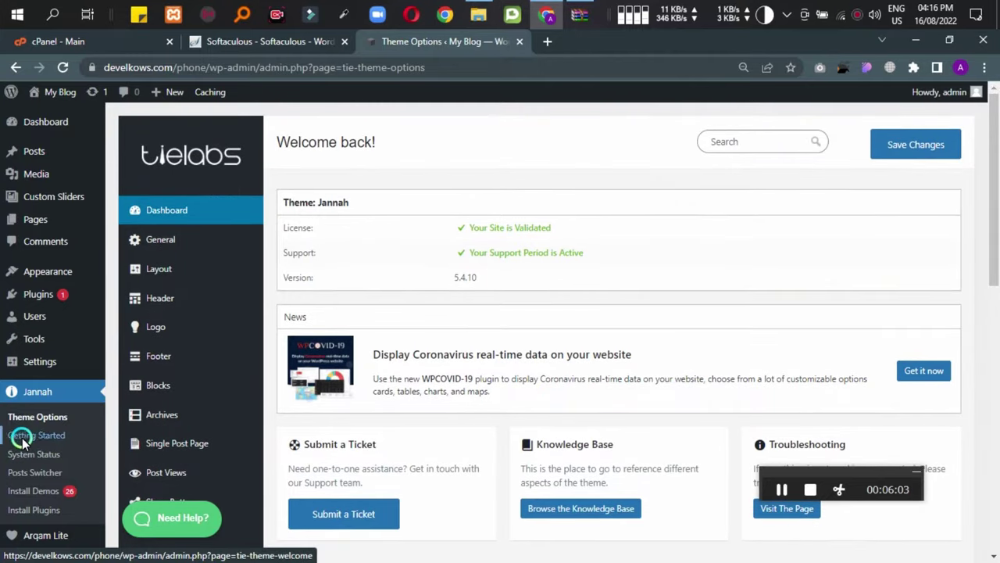
Open Jannah's Install Demos page and examine the first importable demos, such as Main Demo, Tech and Sport.
{"action": "left_click", "coordinate": [55, 492]}
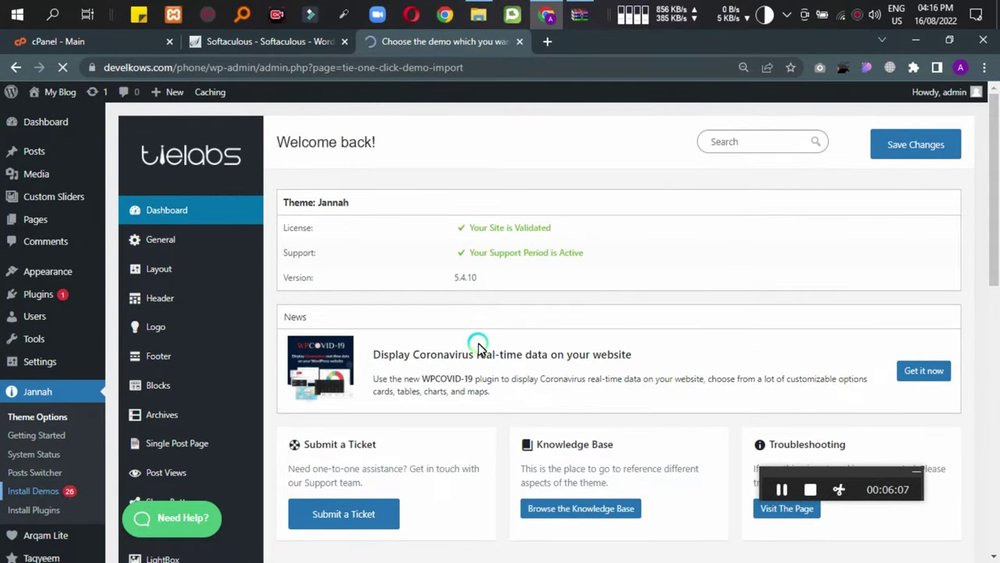
{"action": "scroll", "coordinate": [414, 273], "scroll_direction": "down", "scroll_amount": 3}
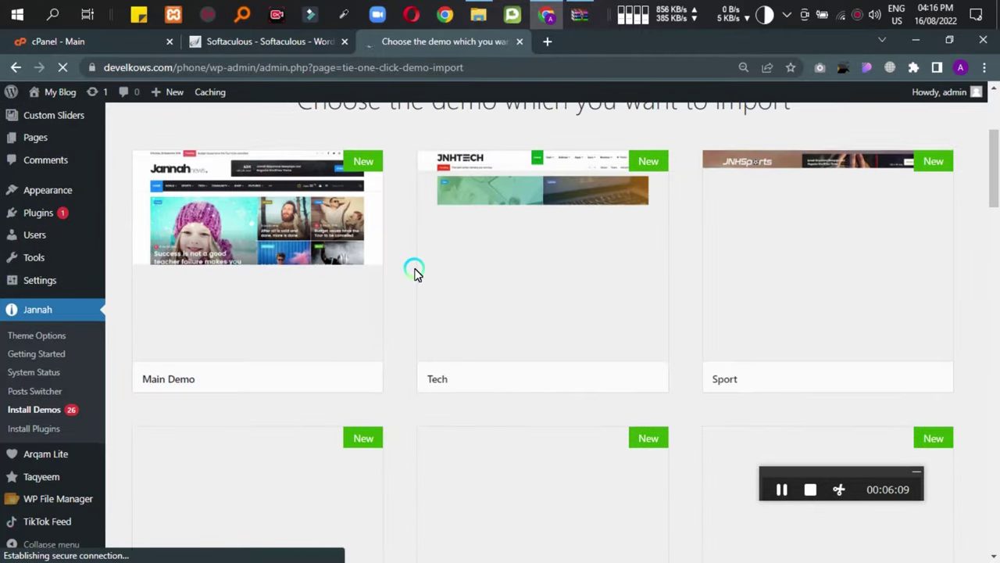
{"action": "scroll", "coordinate": [346, 271], "scroll_direction": "up", "scroll_amount": 3}
{"action": "scroll", "coordinate": [165, 273], "scroll_direction": "down", "scroll_amount": 3}
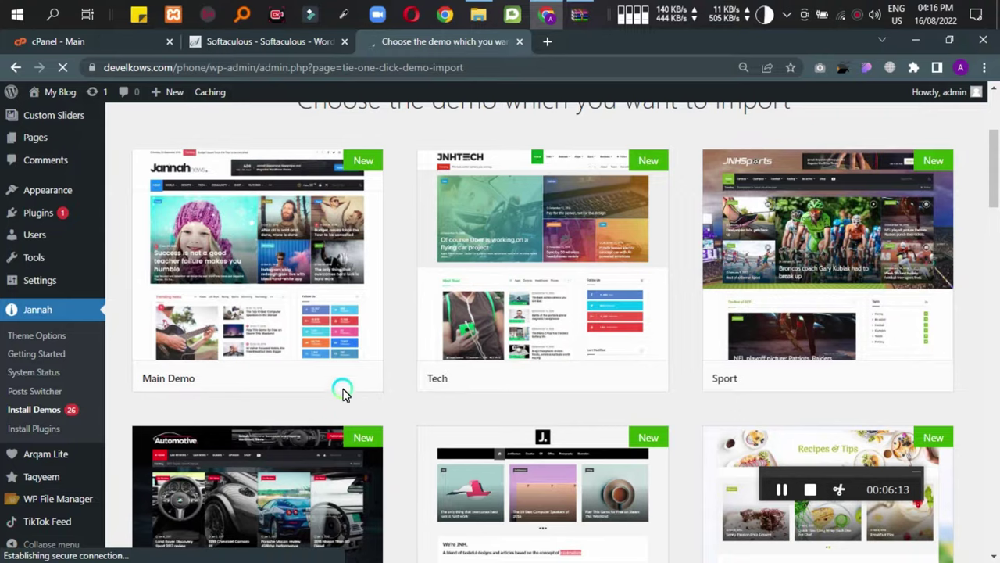
{"action": "mouse_move", "coordinate": [469, 393]}
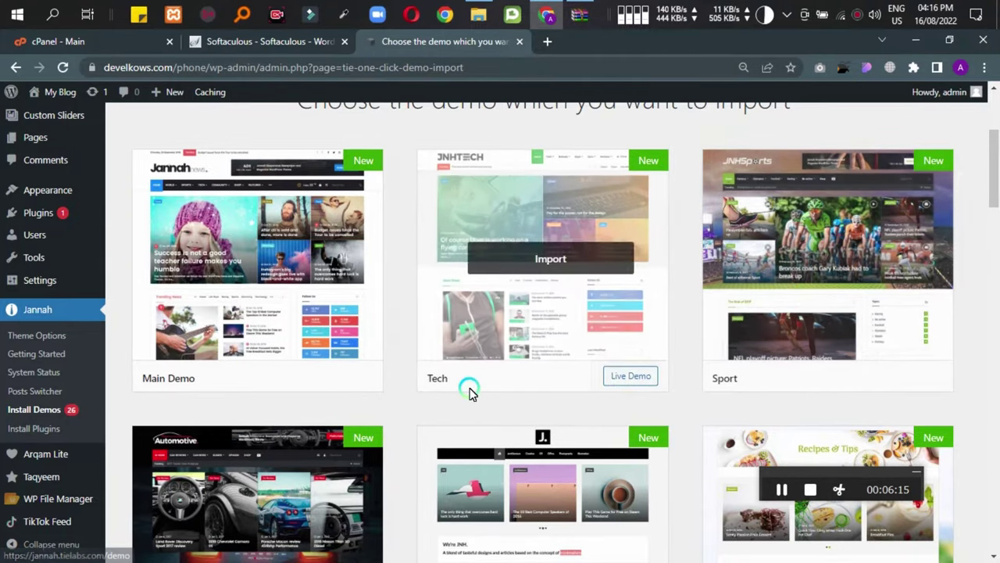
{"action": "scroll", "coordinate": [414, 341], "scroll_direction": "down", "scroll_amount": 5}
{"action": "scroll", "coordinate": [239, 346], "scroll_direction": "up", "scroll_amount": 4}
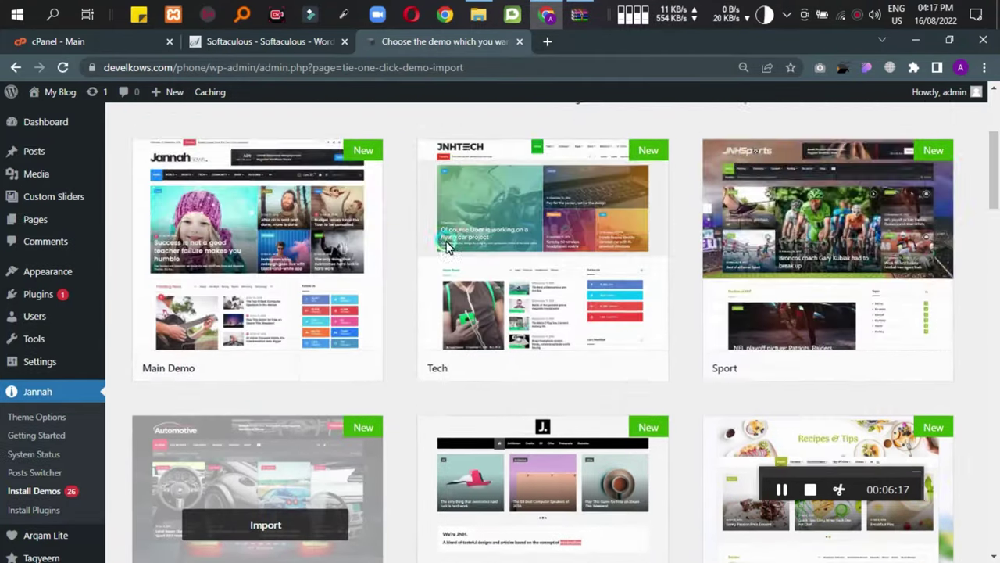
{"action": "scroll", "coordinate": [748, 177], "scroll_direction": "up", "scroll_amount": 3}
{"action": "scroll", "coordinate": [367, 340], "scroll_direction": "down", "scroll_amount": 5}
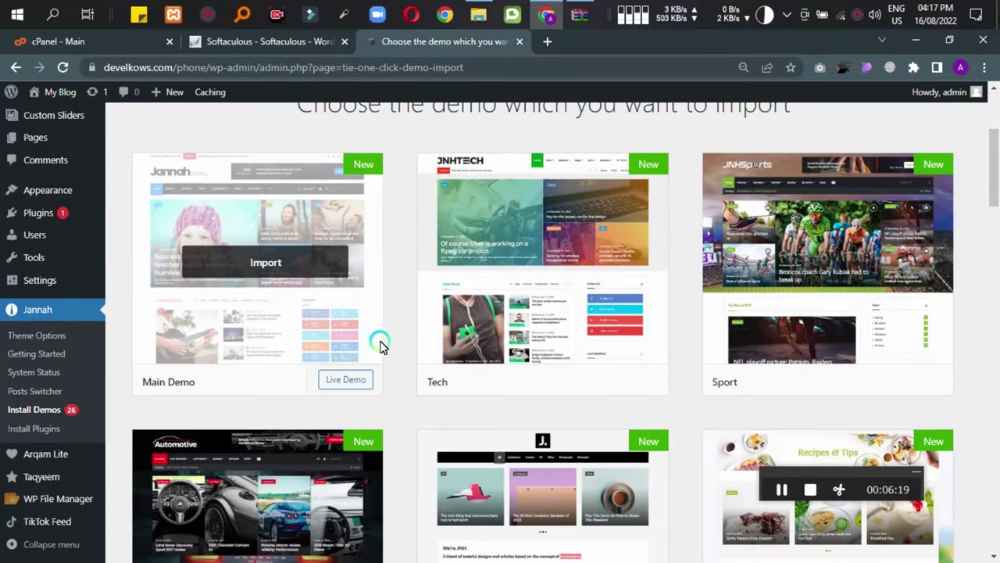
Browse the rest of the demo gallery, from Auto and Creative through to Salad Dash and Fitness.
{"action": "scroll", "coordinate": [393, 356], "scroll_direction": "down", "scroll_amount": 3}
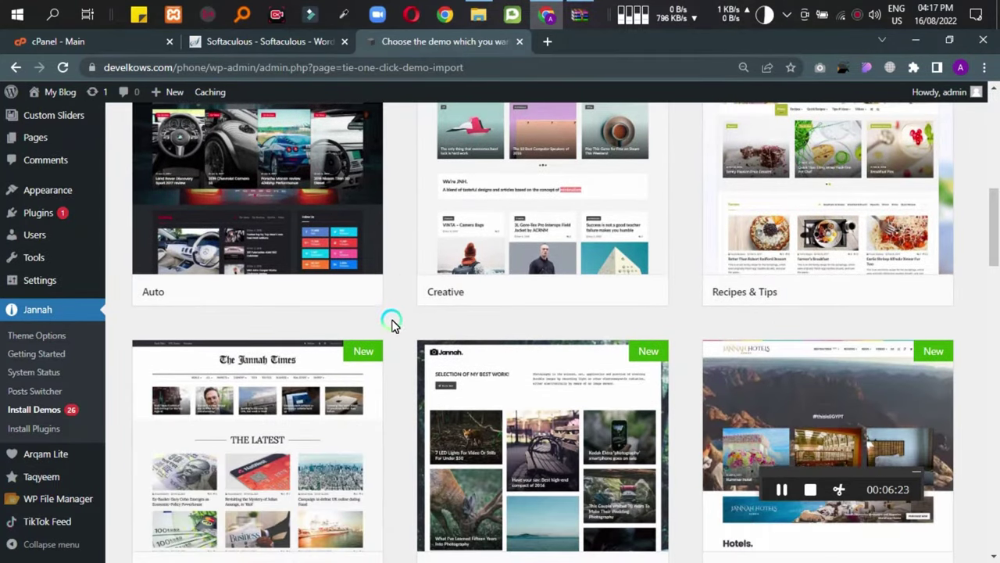
{"action": "scroll", "coordinate": [393, 325], "scroll_direction": "down", "scroll_amount": 5}
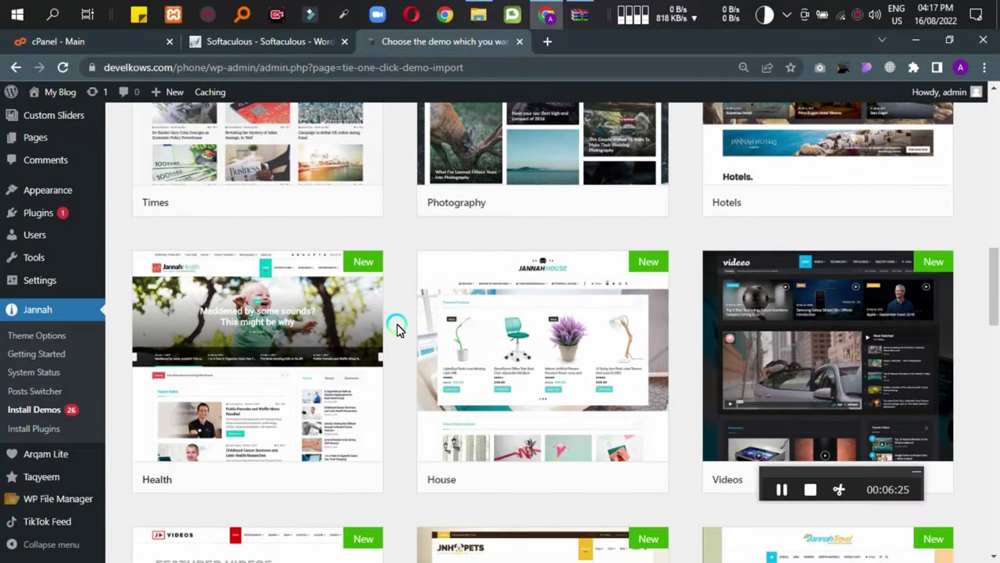
{"action": "scroll", "coordinate": [397, 329], "scroll_direction": "down", "scroll_amount": 2}
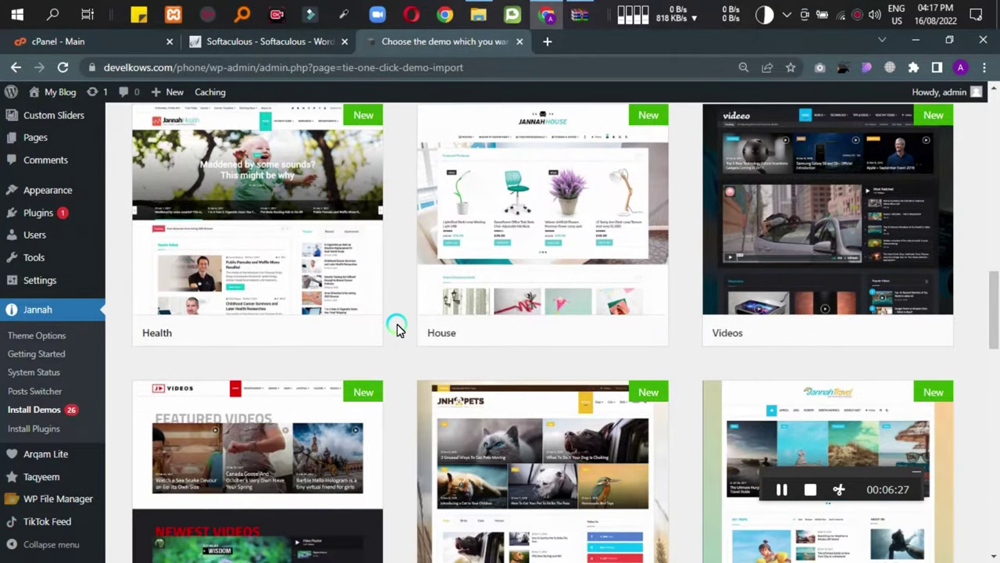
{"action": "scroll", "coordinate": [397, 329], "scroll_direction": "down", "scroll_amount": 4}
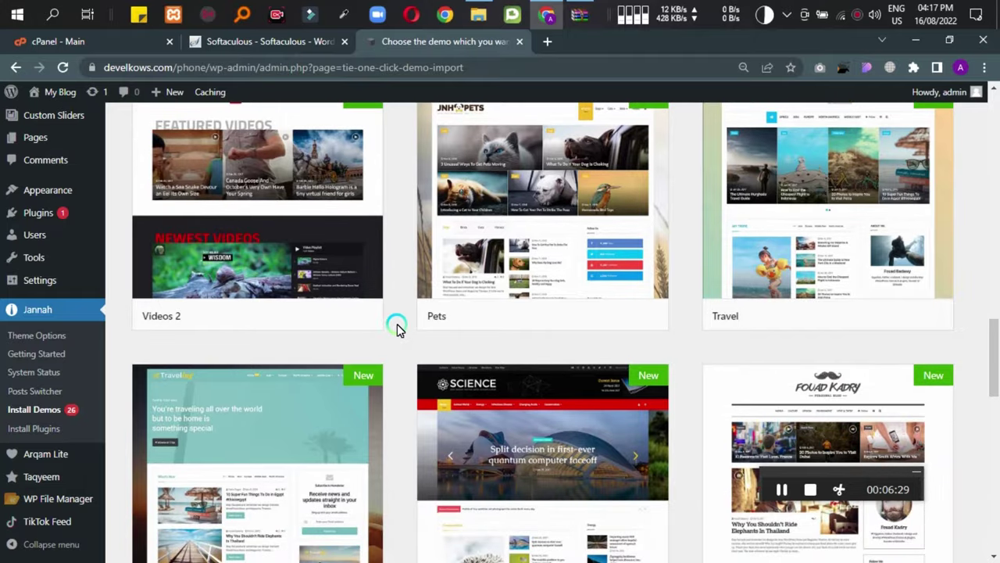
{"action": "scroll", "coordinate": [396, 329], "scroll_direction": "down", "scroll_amount": 1}
{"action": "scroll", "coordinate": [395, 341], "scroll_direction": "down", "scroll_amount": 2}
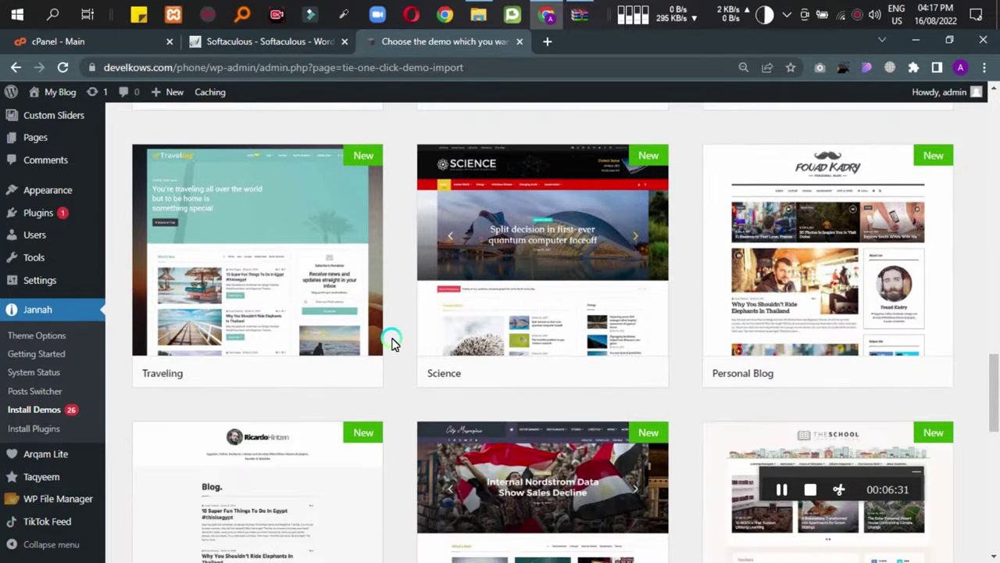
{"action": "scroll", "coordinate": [393, 343], "scroll_direction": "down", "scroll_amount": 2}
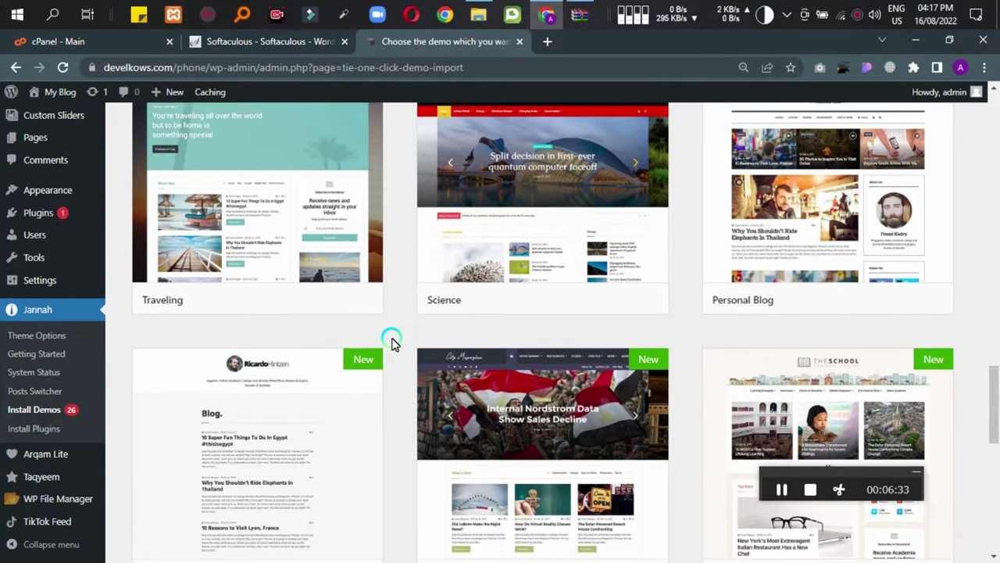
{"action": "scroll", "coordinate": [393, 343], "scroll_direction": "up", "scroll_amount": 2}
{"action": "scroll", "coordinate": [393, 343], "scroll_direction": "down", "scroll_amount": 5}
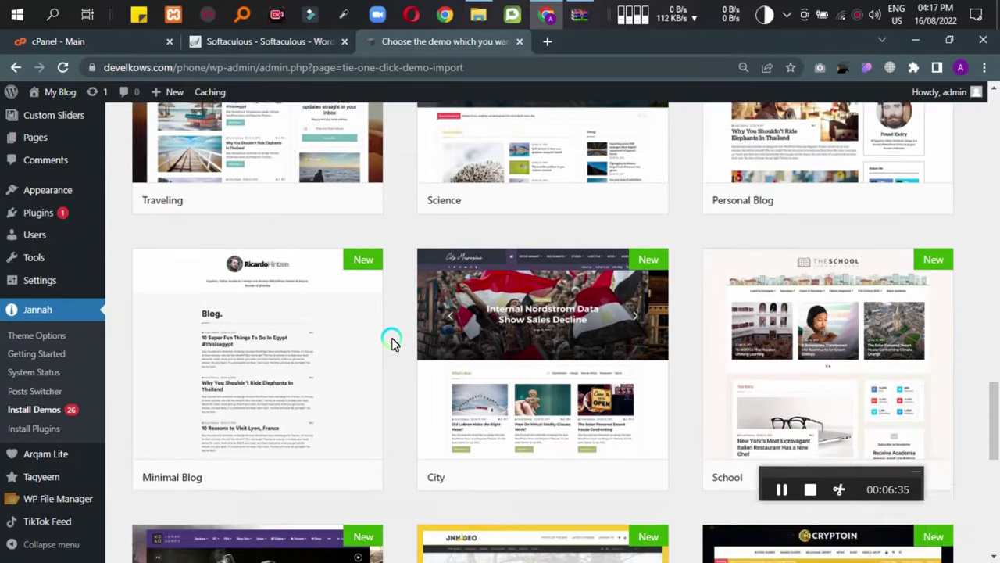
{"action": "scroll", "coordinate": [393, 342], "scroll_direction": "down", "scroll_amount": 4}
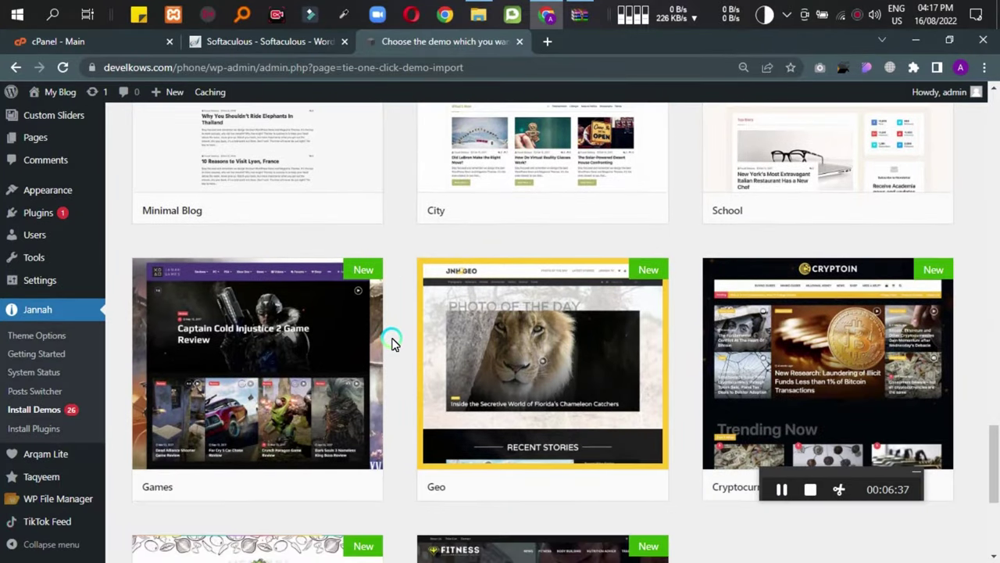
{"action": "scroll", "coordinate": [393, 342], "scroll_direction": "down", "scroll_amount": 2}
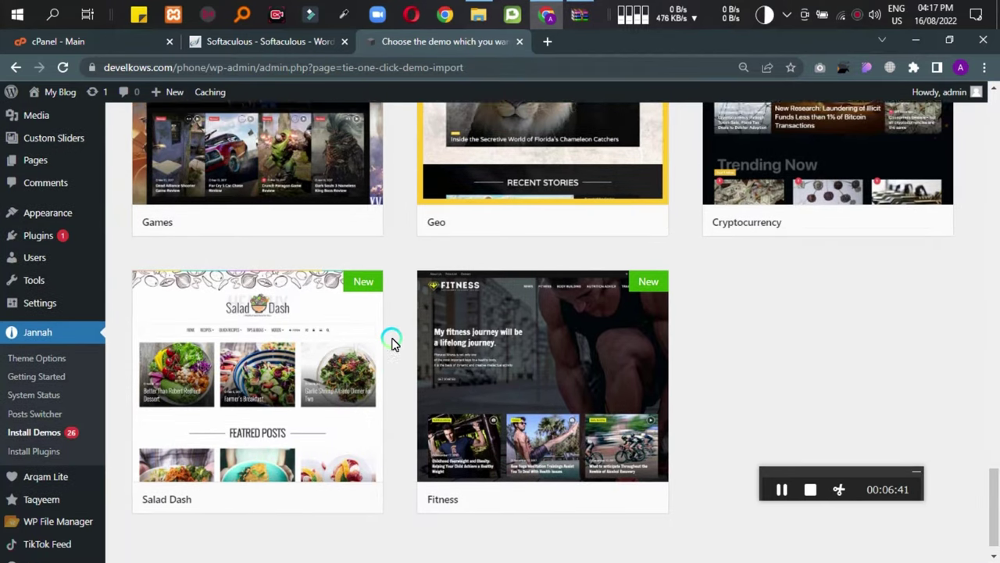
Go back through the gallery to the House demo and open its live preview.
{"action": "scroll", "coordinate": [393, 342], "scroll_direction": "up", "scroll_amount": 1}
{"action": "scroll", "coordinate": [393, 343], "scroll_direction": "up", "scroll_amount": 4}
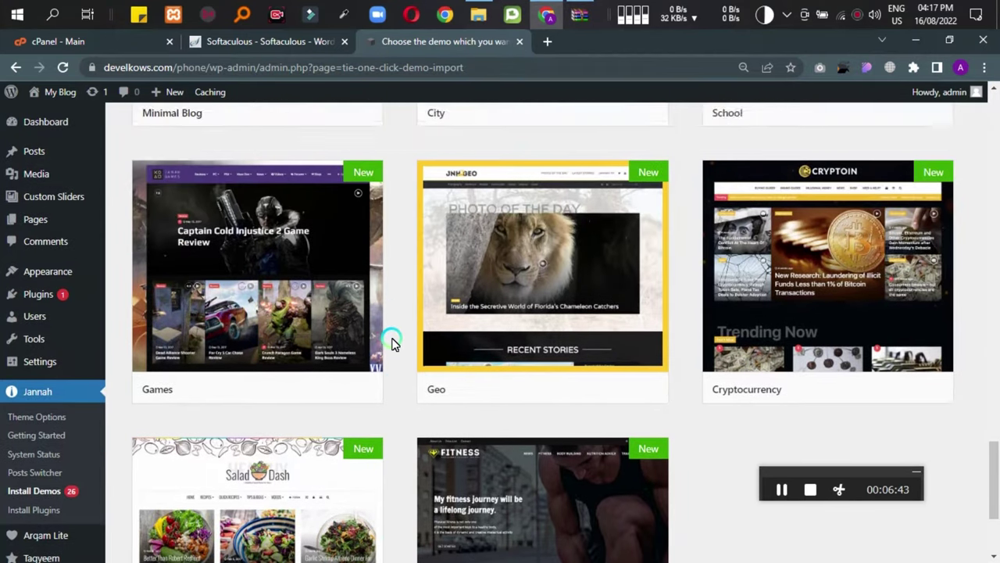
{"action": "scroll", "coordinate": [393, 343], "scroll_direction": "up", "scroll_amount": 1}
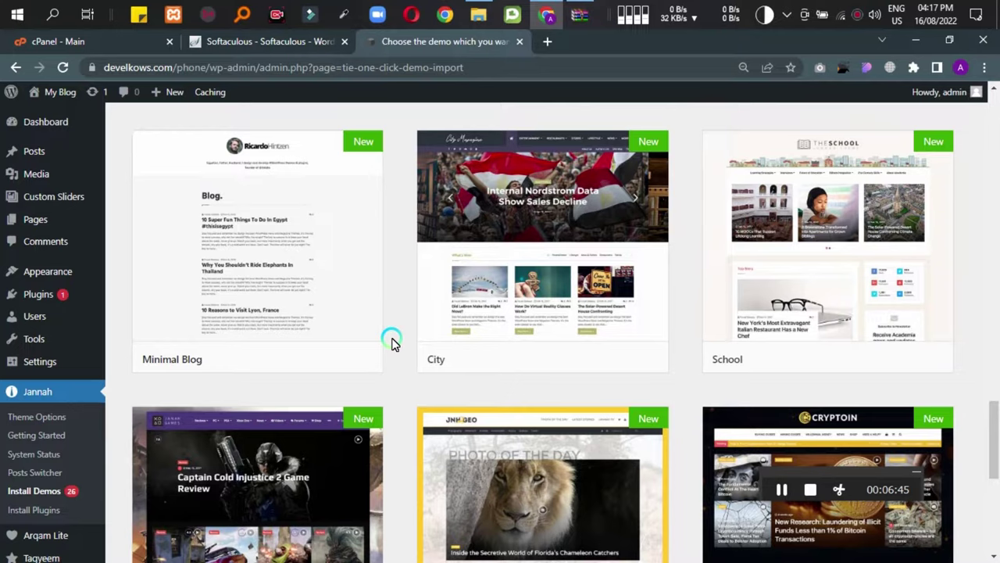
{"action": "scroll", "coordinate": [393, 342], "scroll_direction": "up", "scroll_amount": 3}
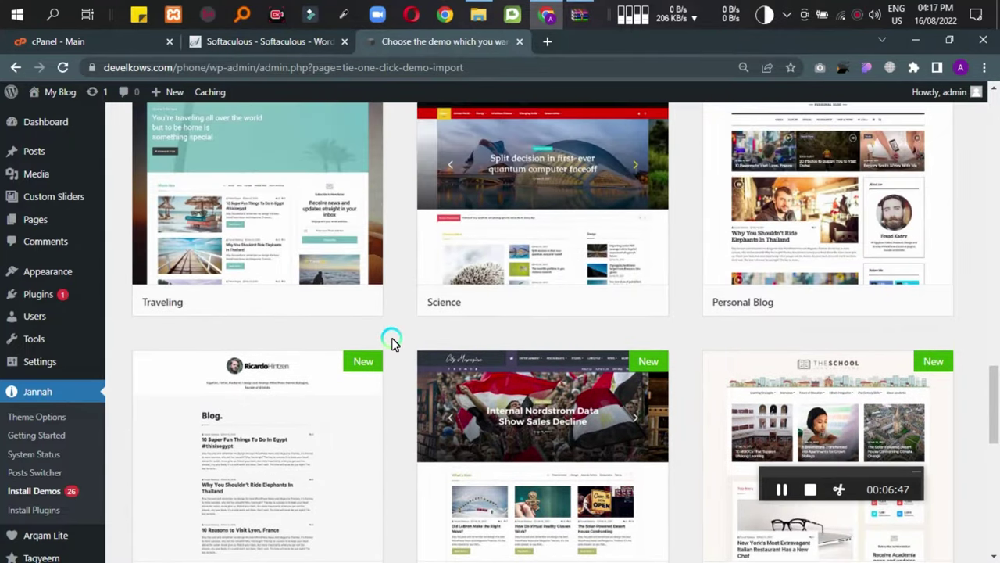
{"action": "scroll", "coordinate": [393, 342], "scroll_direction": "up", "scroll_amount": 4}
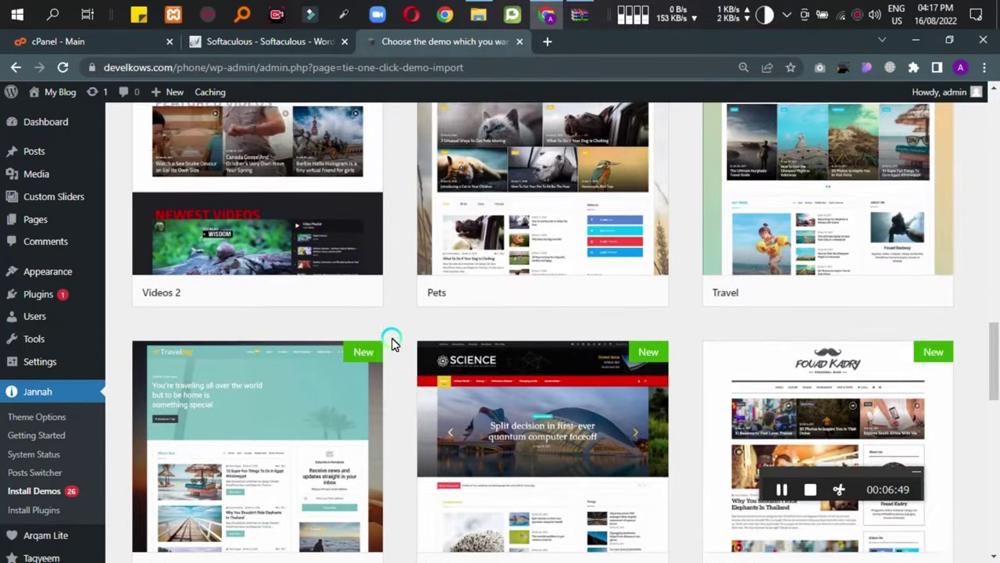
{"action": "scroll", "coordinate": [393, 342], "scroll_direction": "up", "scroll_amount": 4}
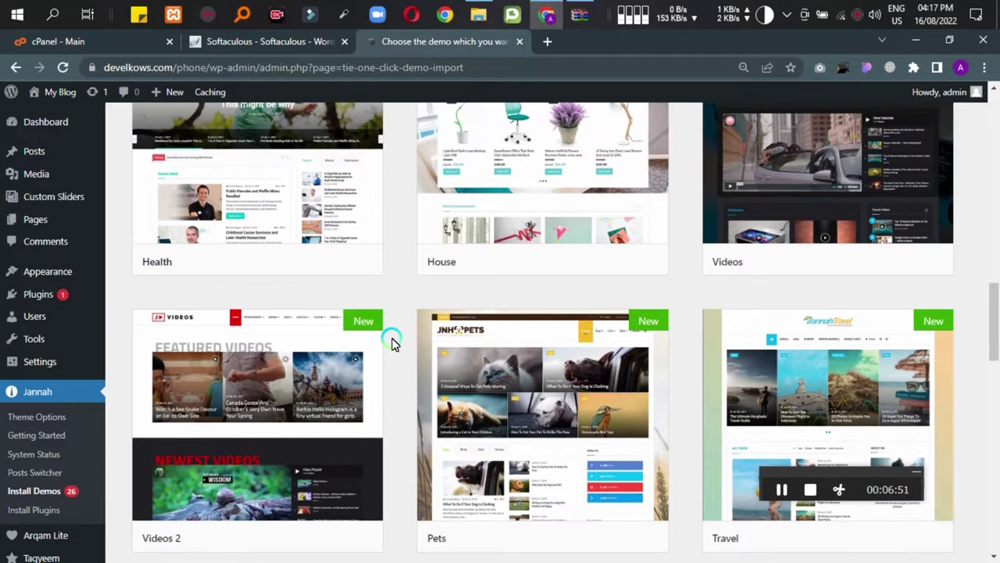
{"action": "scroll", "coordinate": [393, 343], "scroll_direction": "up", "scroll_amount": 2}
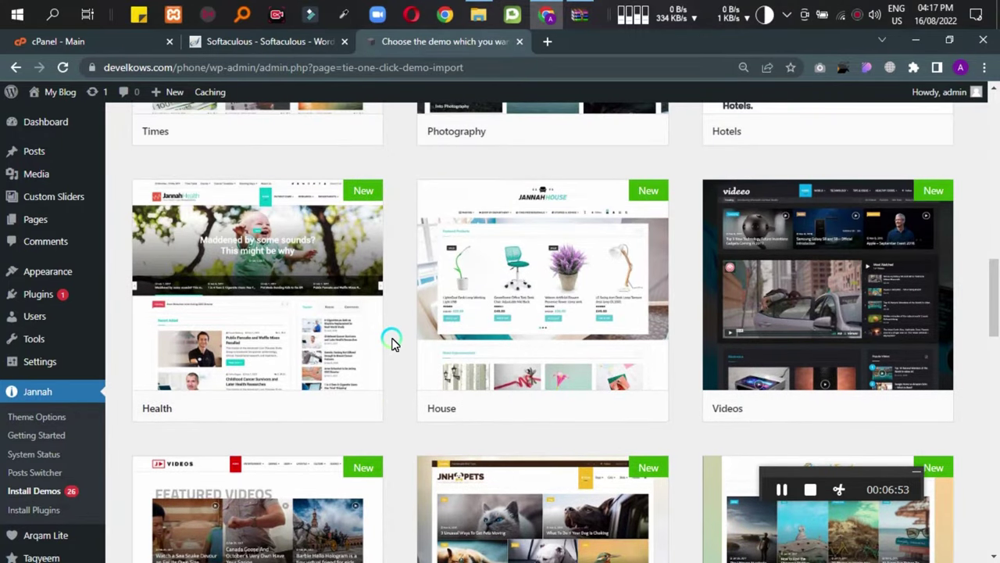
{"action": "mouse_move", "coordinate": [545, 325]}
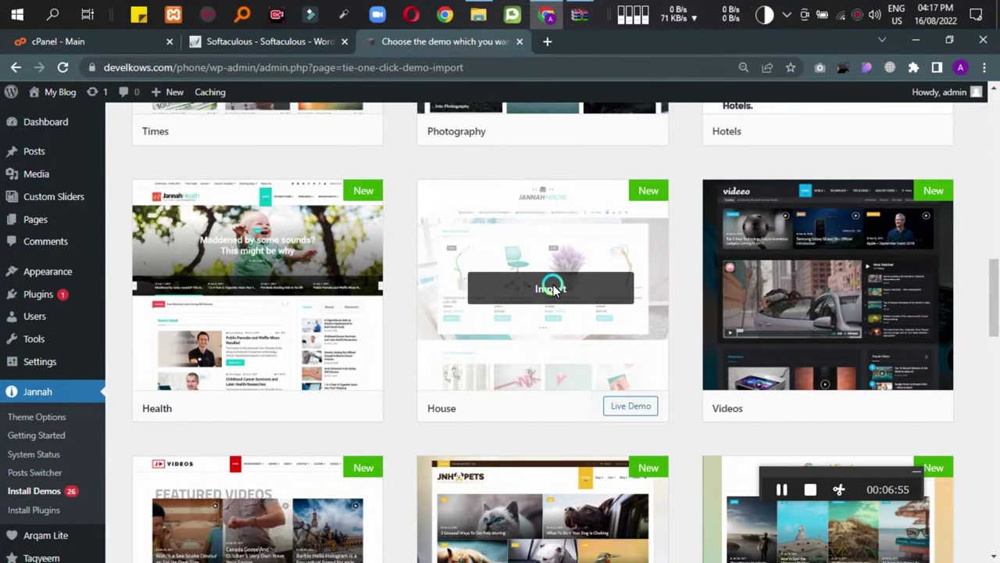
{"action": "left_click", "coordinate": [640, 406]}
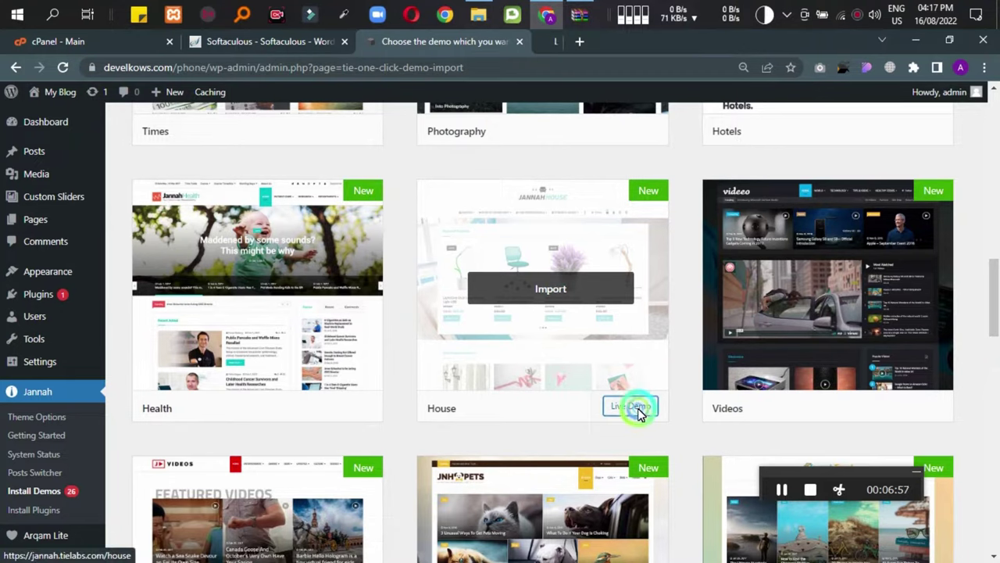
Go back up through the demo gallery to the Auto demo and open its live preview.
{"action": "scroll", "coordinate": [585, 380], "scroll_direction": "up", "scroll_amount": 2}
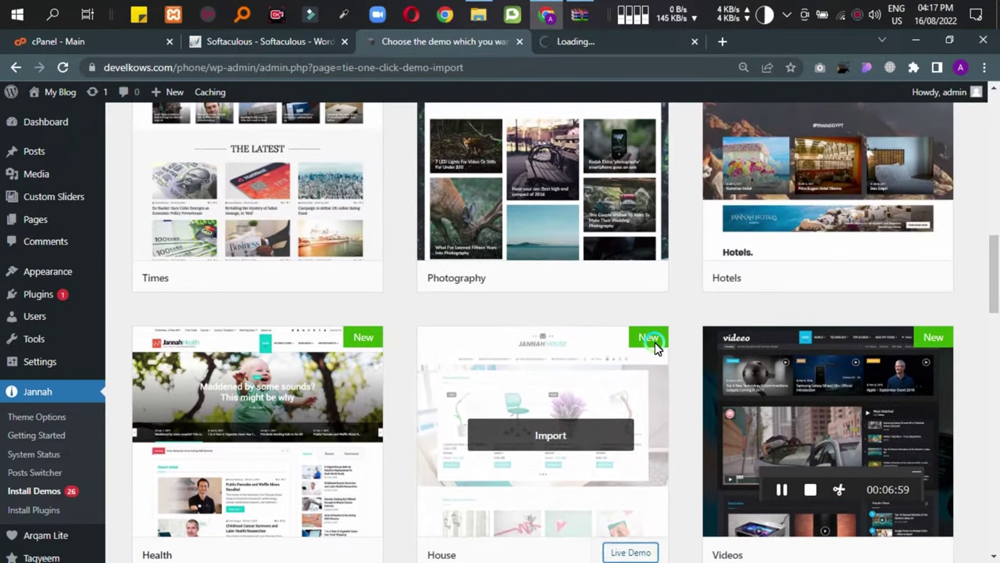
{"action": "scroll", "coordinate": [693, 286], "scroll_direction": "up", "scroll_amount": 1}
{"action": "scroll", "coordinate": [680, 286], "scroll_direction": "up", "scroll_amount": 1}
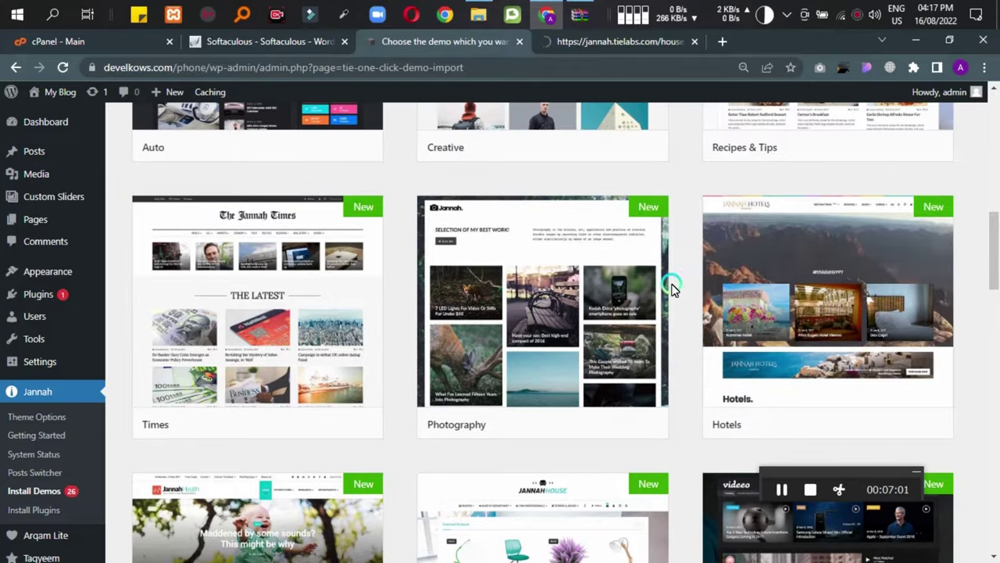
{"action": "scroll", "coordinate": [415, 336], "scroll_direction": "up", "scroll_amount": 1}
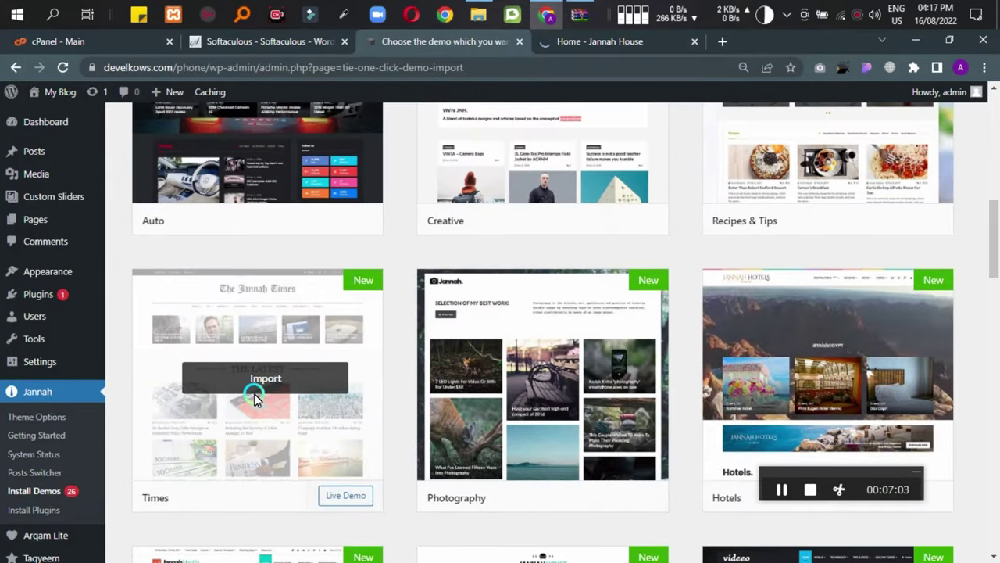
{"action": "scroll", "coordinate": [254, 399], "scroll_direction": "up", "scroll_amount": 1}
{"action": "scroll", "coordinate": [396, 330], "scroll_direction": "up", "scroll_amount": 1}
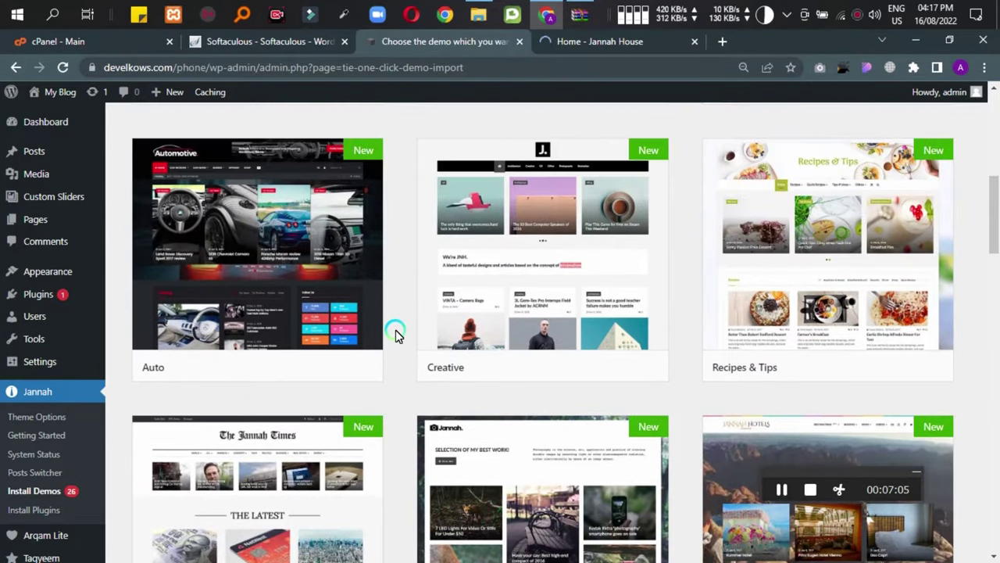
{"action": "scroll", "coordinate": [395, 330], "scroll_direction": "up", "scroll_amount": 1}
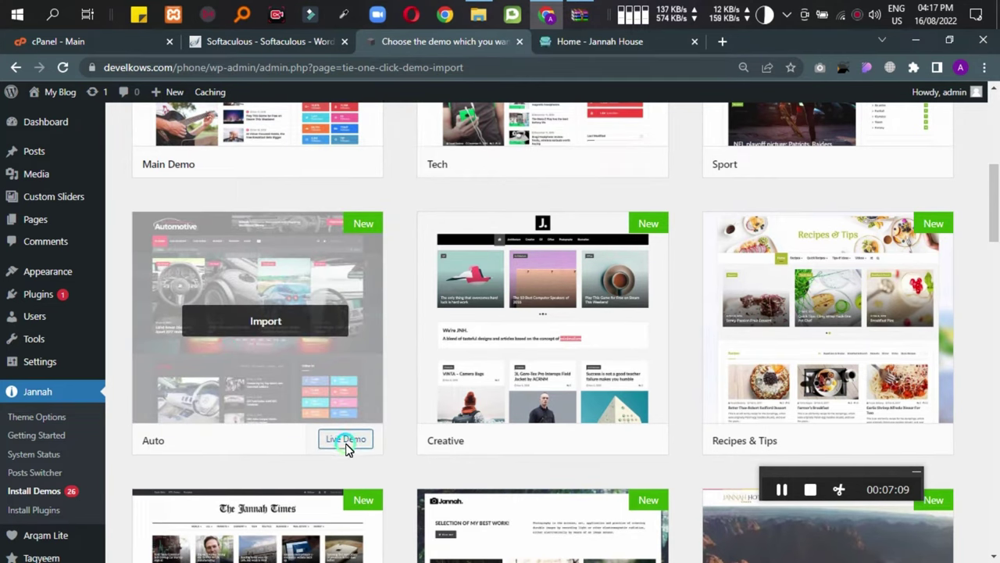
{"action": "left_click", "coordinate": [346, 439]}
Return to the first row of the gallery and open the Tech demo's live preview.
{"action": "scroll", "coordinate": [417, 400], "scroll_direction": "up", "scroll_amount": 2}
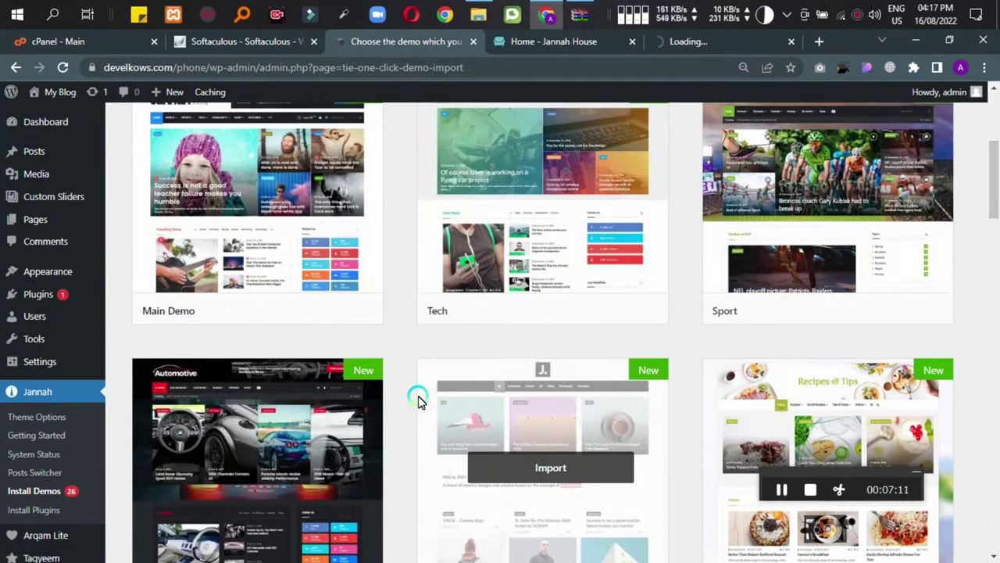
{"action": "scroll", "coordinate": [418, 401], "scroll_direction": "up", "scroll_amount": 2}
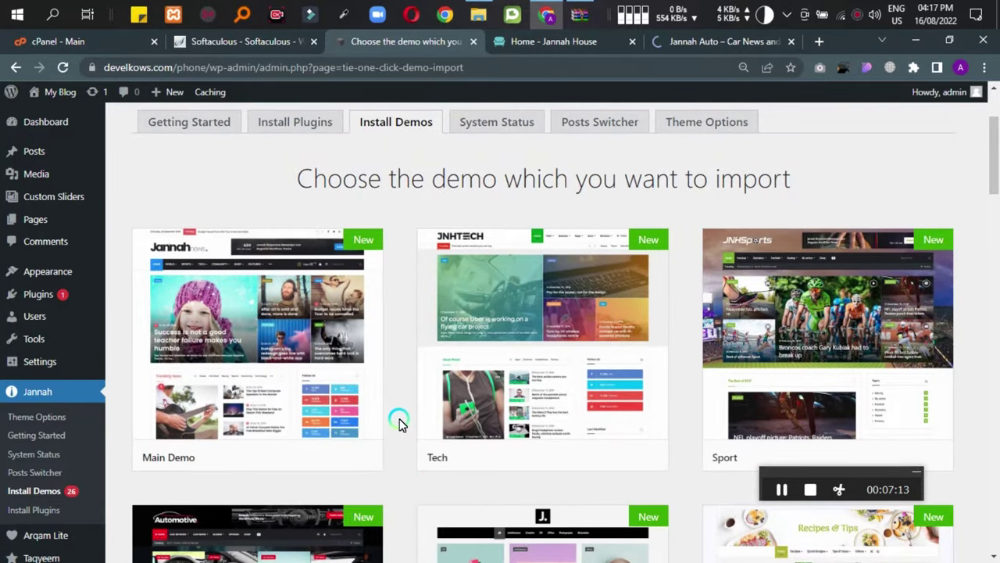
{"action": "mouse_move", "coordinate": [450, 419]}
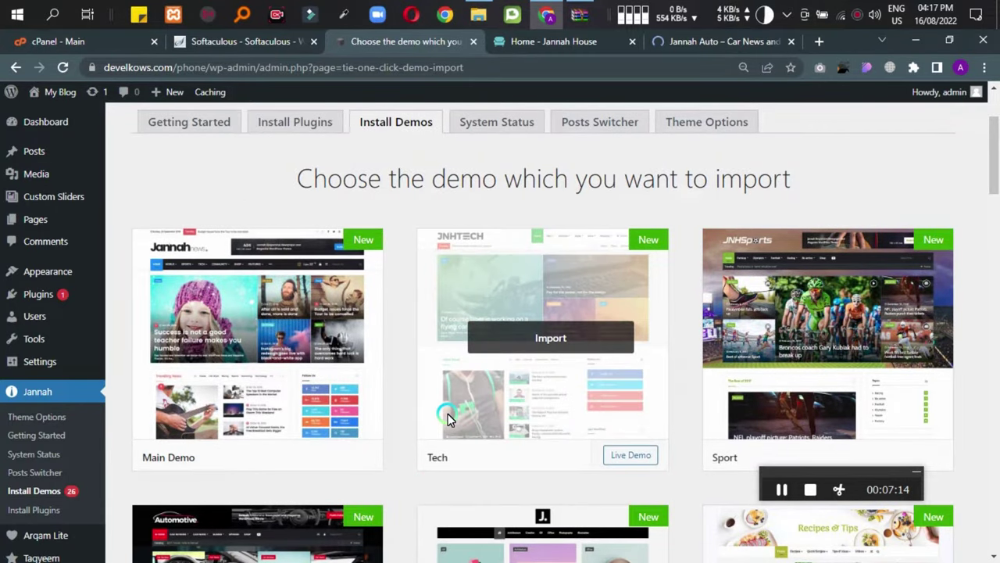
{"action": "left_click", "coordinate": [629, 457]}
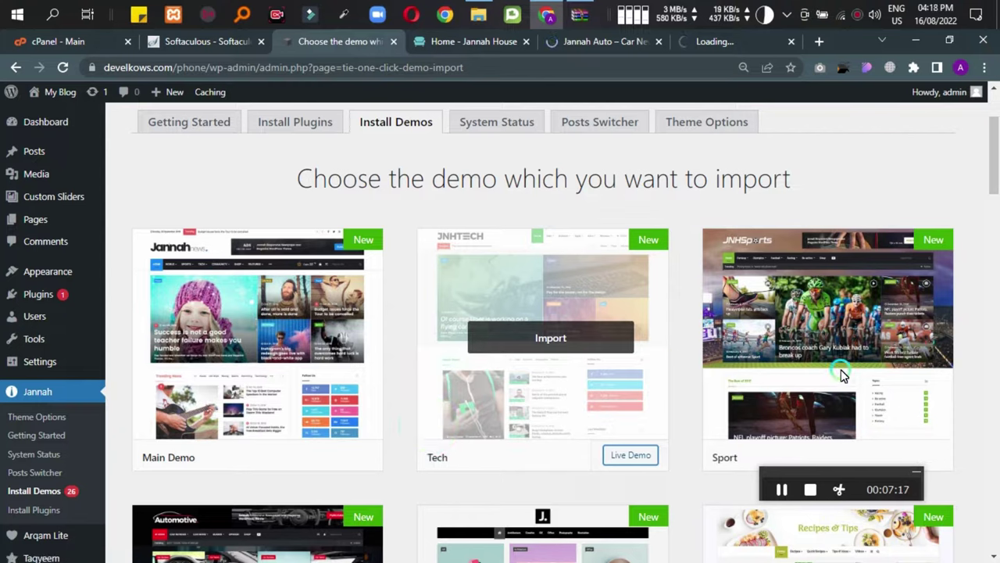
{"action": "scroll", "coordinate": [703, 380], "scroll_direction": "down", "scroll_amount": 1}
{"action": "scroll", "coordinate": [487, 357], "scroll_direction": "up", "scroll_amount": 3}
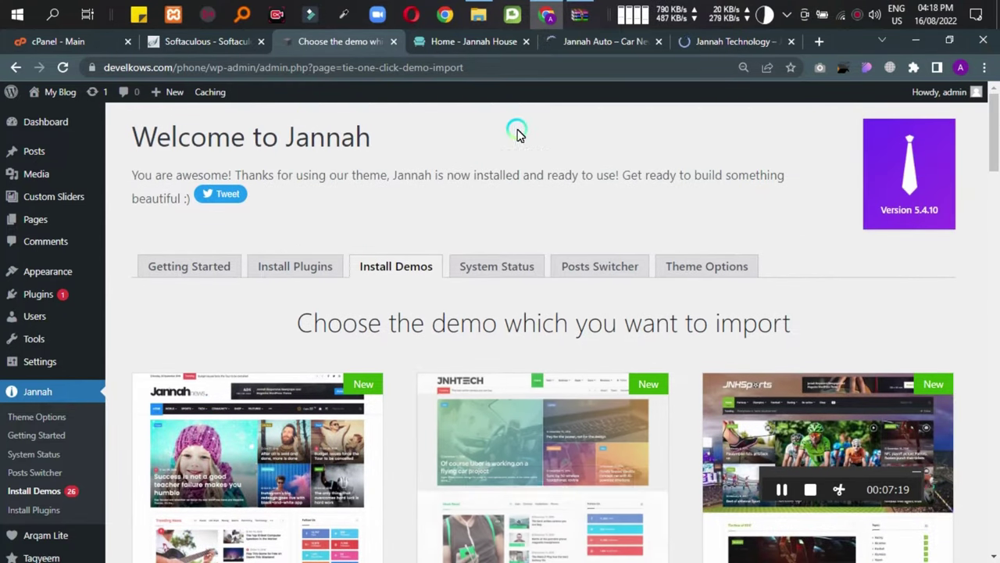
Switch to the House demo preview and examine its homepage, from Featured Products through the gallery to the article list.
{"action": "left_click", "coordinate": [451, 39]}
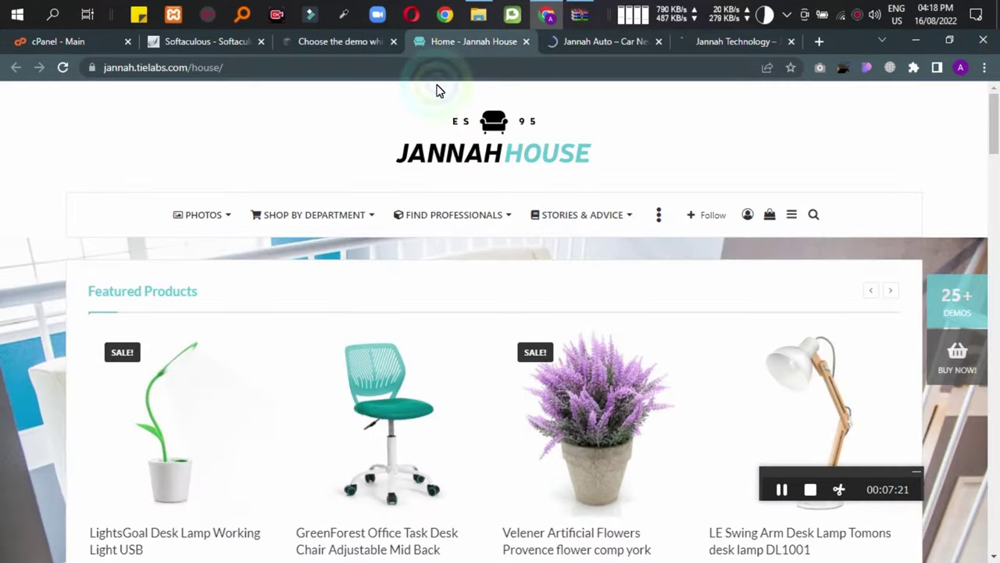
{"action": "scroll", "coordinate": [789, 335], "scroll_direction": "down", "scroll_amount": 5}
{"action": "scroll", "coordinate": [183, 323], "scroll_direction": "up", "scroll_amount": 2}
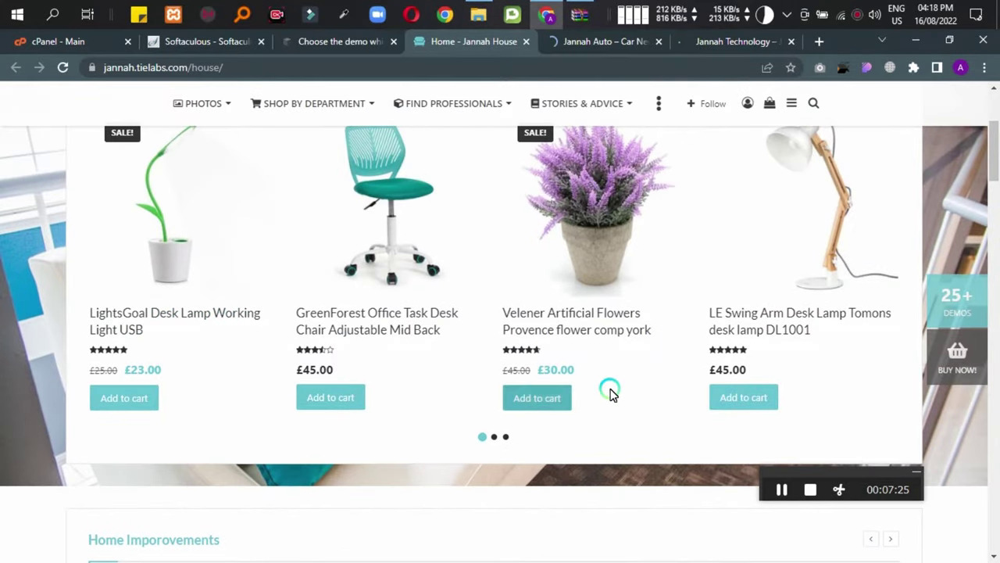
{"action": "scroll", "coordinate": [480, 357], "scroll_direction": "down", "scroll_amount": 5}
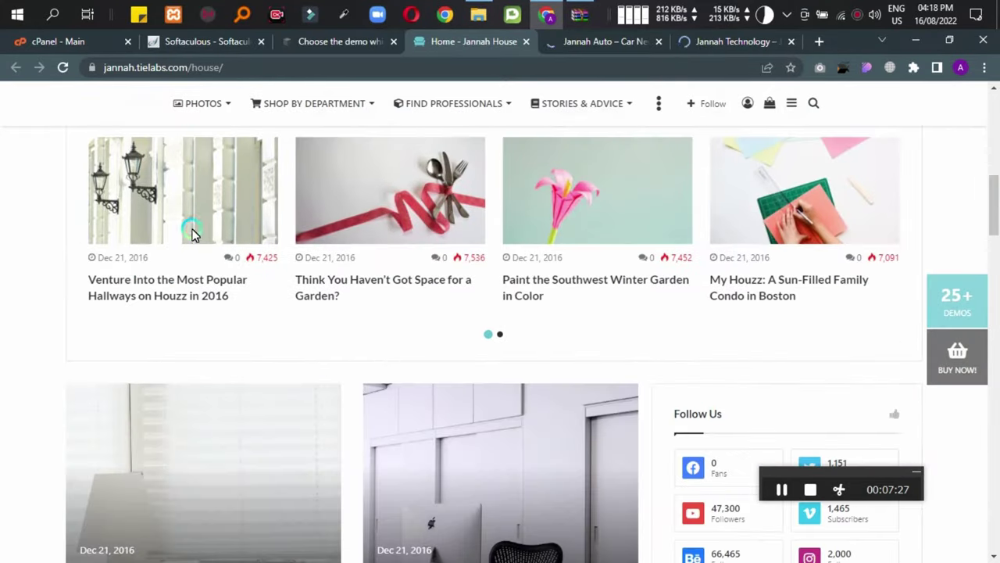
{"action": "scroll", "coordinate": [591, 232], "scroll_direction": "down", "scroll_amount": 5}
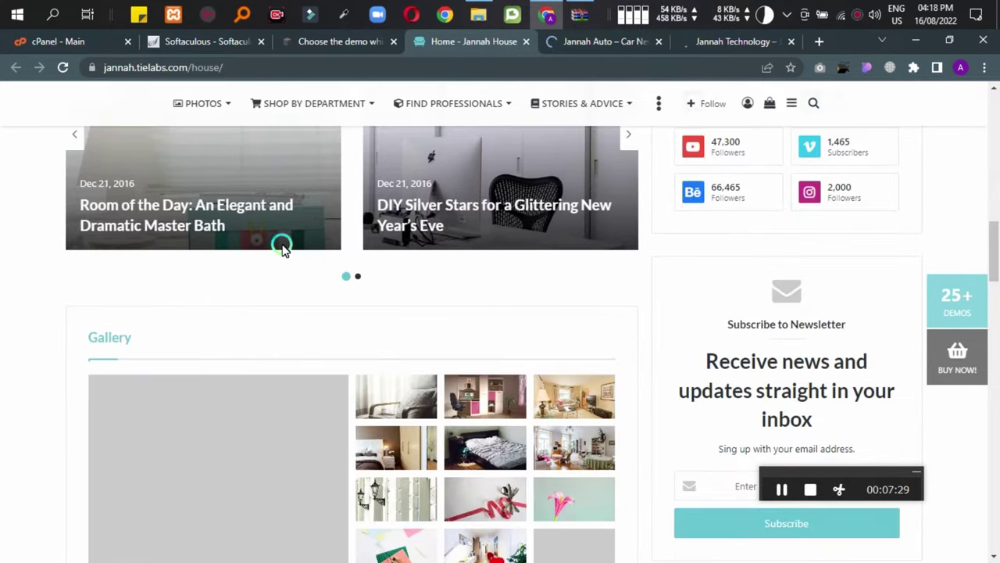
{"action": "scroll", "coordinate": [469, 301], "scroll_direction": "down", "scroll_amount": 10}
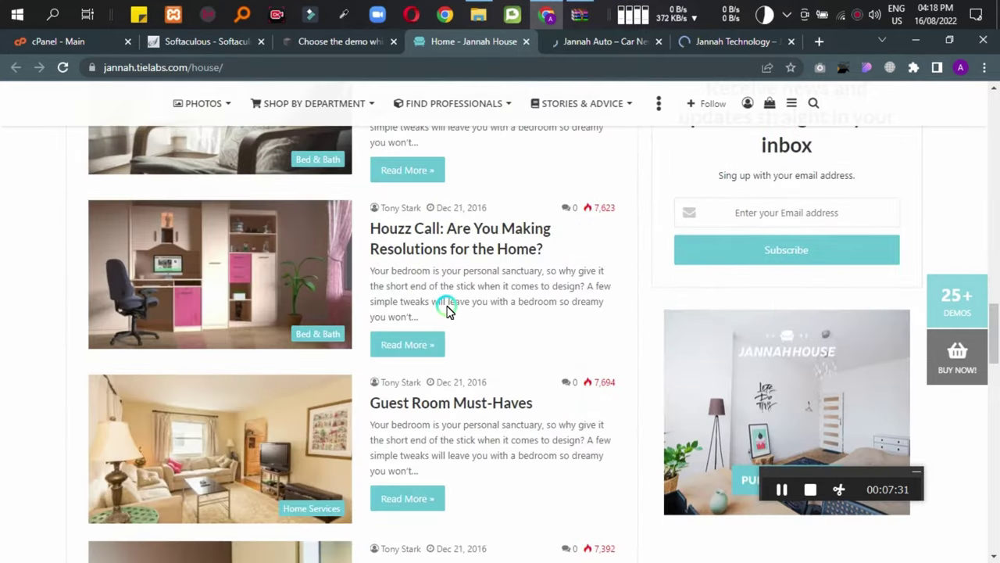
{"action": "scroll", "coordinate": [448, 309], "scroll_direction": "up", "scroll_amount": 20}
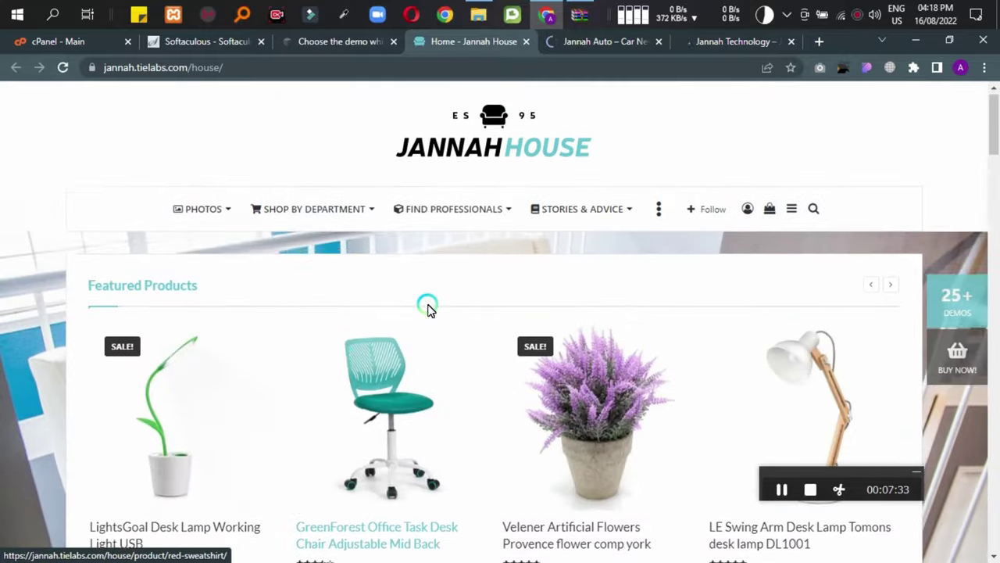
Add the LightsGoal Desk Lamp from Featured Products to the House demo's cart and check the page header.
{"action": "scroll", "coordinate": [428, 309], "scroll_direction": "down", "scroll_amount": 4}
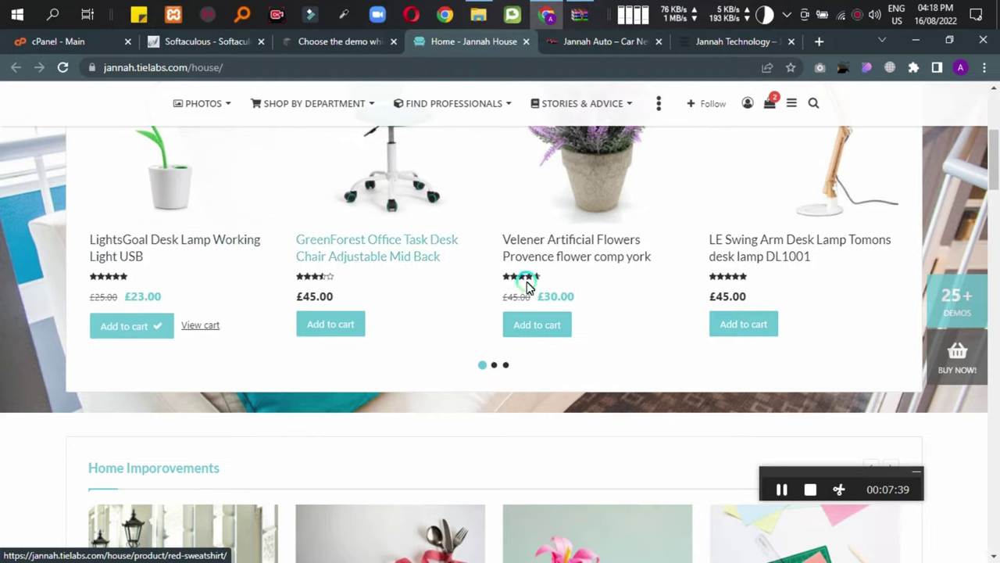
{"action": "scroll", "coordinate": [336, 384], "scroll_direction": "up", "scroll_amount": 4}
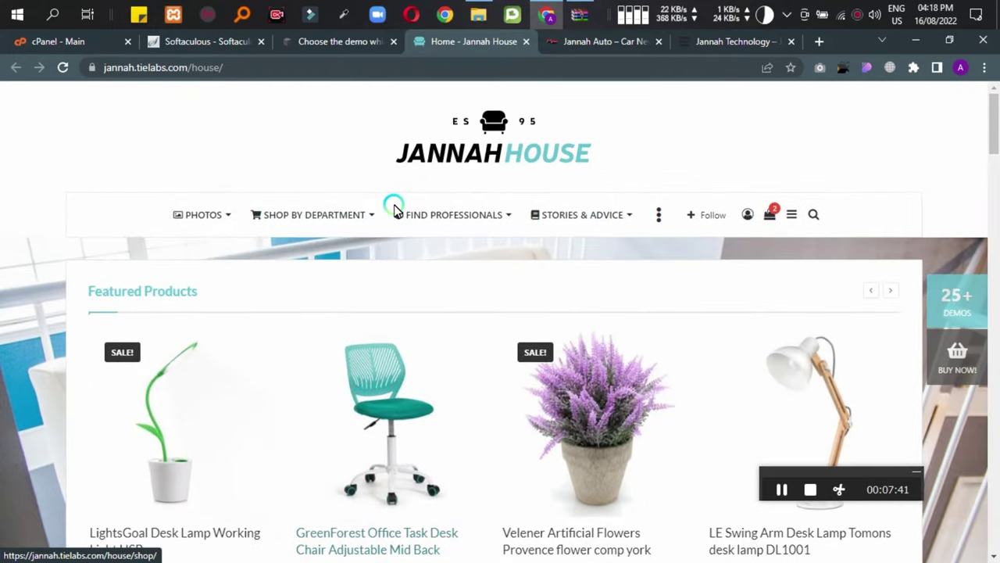
{"action": "scroll", "coordinate": [138, 312], "scroll_direction": "down", "scroll_amount": 4}
Switch to the Auto demo preview and examine its slider, Trending block, and the Popular and Comments lists in its sidebar.
{"action": "left_click", "coordinate": [554, 41]}
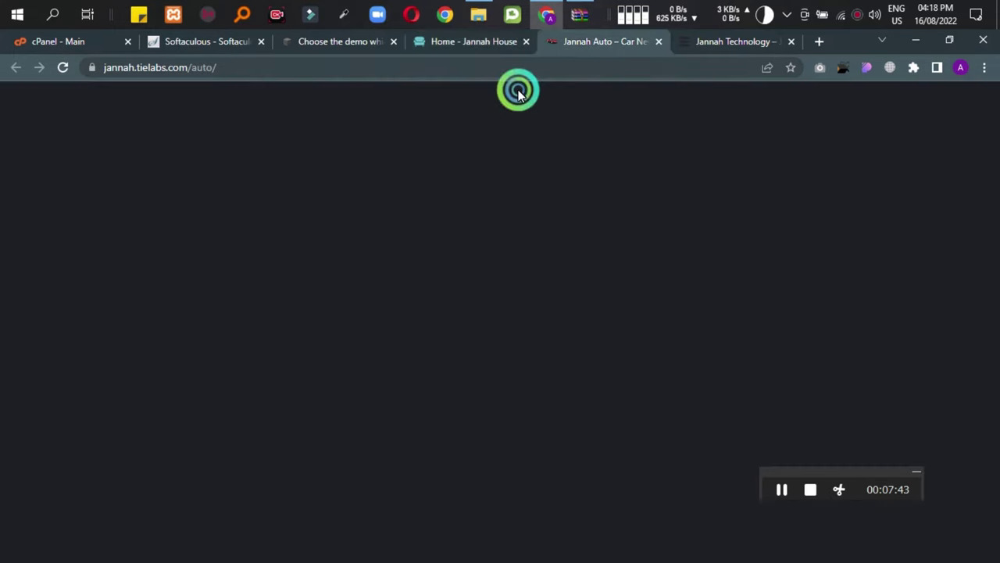
{"action": "scroll", "coordinate": [262, 269], "scroll_direction": "down", "scroll_amount": 2}
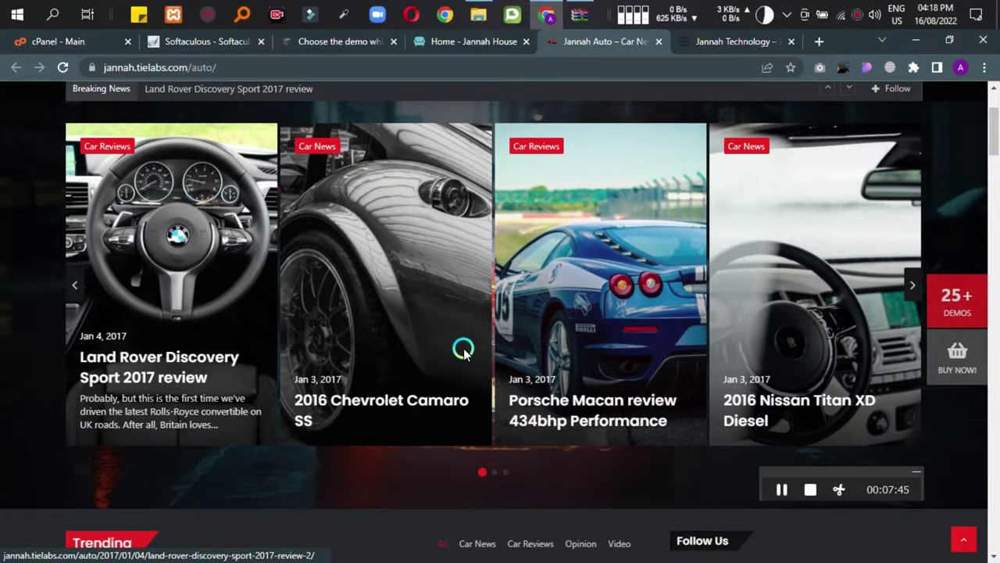
{"action": "scroll", "coordinate": [463, 351], "scroll_direction": "down", "scroll_amount": 5}
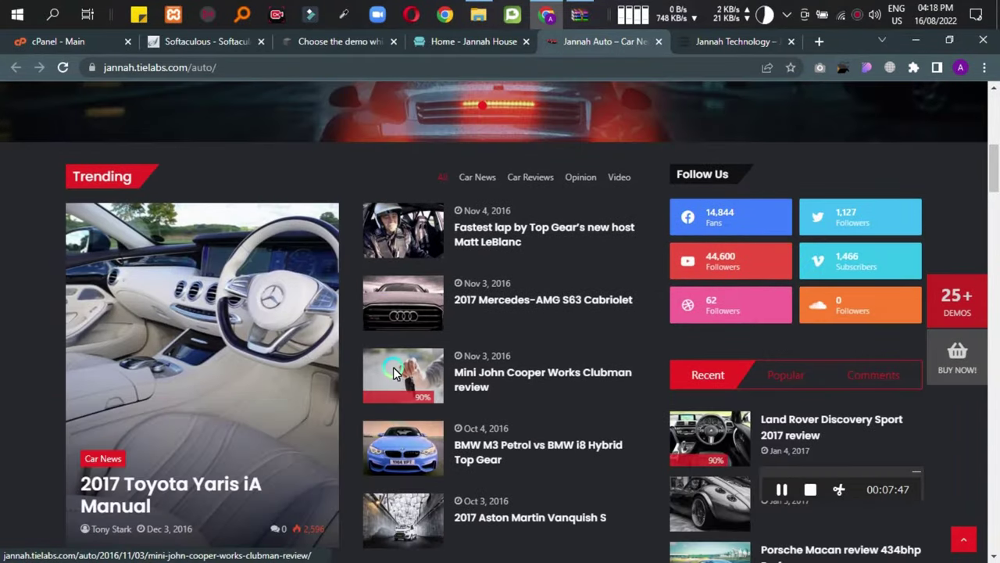
{"action": "scroll", "coordinate": [393, 373], "scroll_direction": "down", "scroll_amount": 2}
{"action": "left_click", "coordinate": [776, 235]}
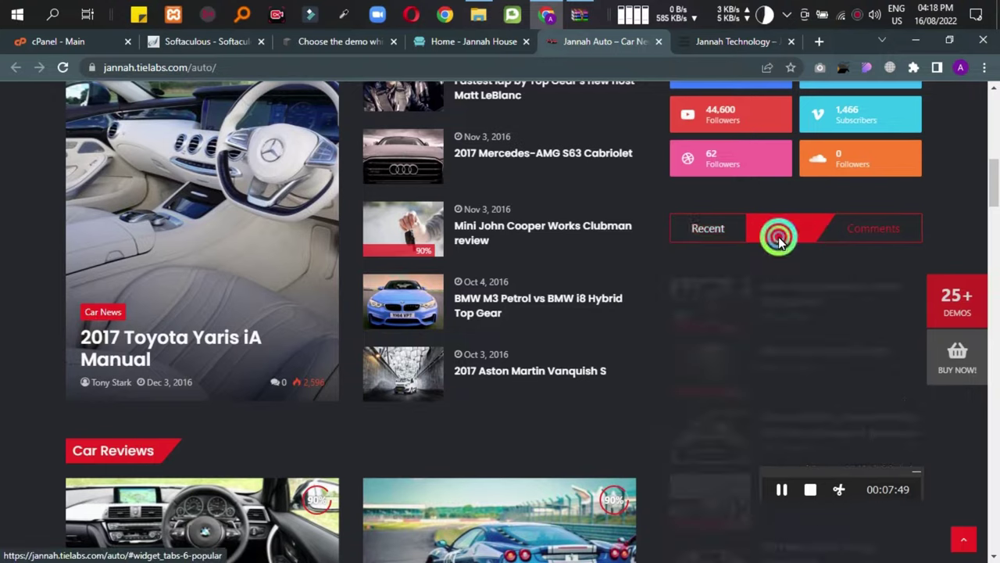
{"action": "left_click", "coordinate": [855, 227]}
{"action": "scroll", "coordinate": [344, 223], "scroll_direction": "down", "scroll_amount": 3}
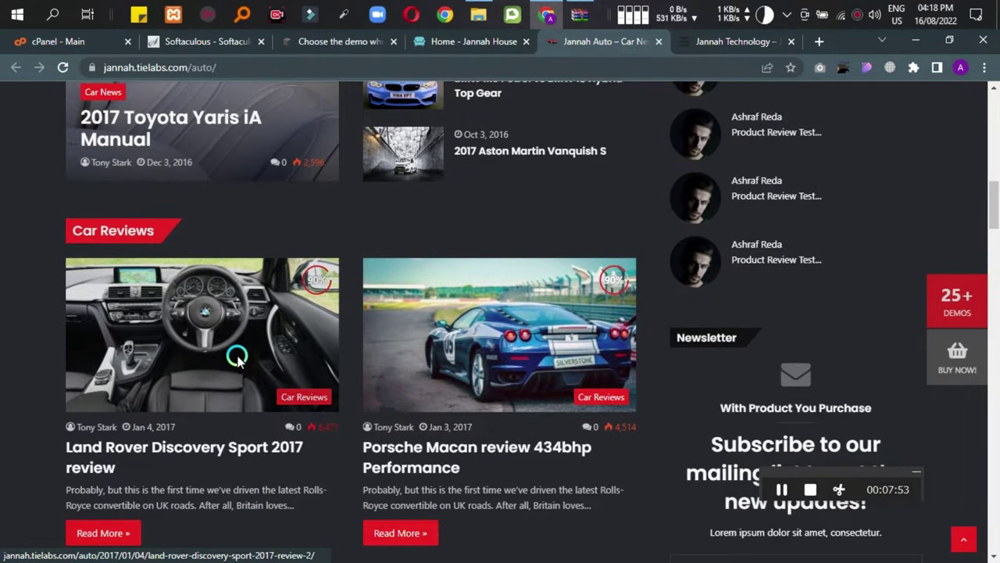
Open the Land Rover Discovery Sport 2017 review in the Auto demo and examine its article layout and sidebar.
{"action": "scroll", "coordinate": [273, 358], "scroll_direction": "down", "scroll_amount": 4}
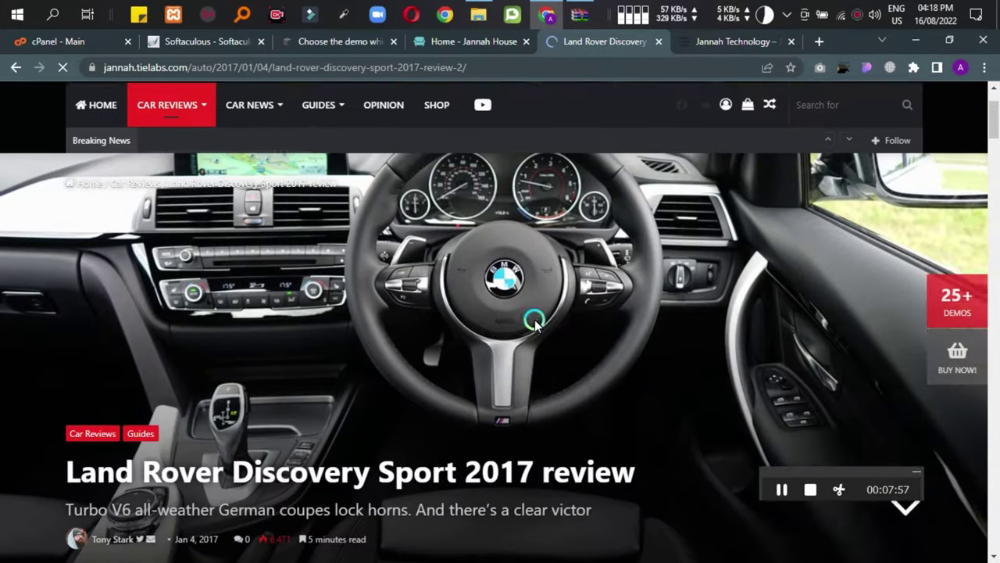
{"action": "scroll", "coordinate": [247, 293], "scroll_direction": "down", "scroll_amount": 2}
{"action": "scroll", "coordinate": [247, 293], "scroll_direction": "down", "scroll_amount": 3}
{"action": "scroll", "coordinate": [296, 284], "scroll_direction": "down", "scroll_amount": 3}
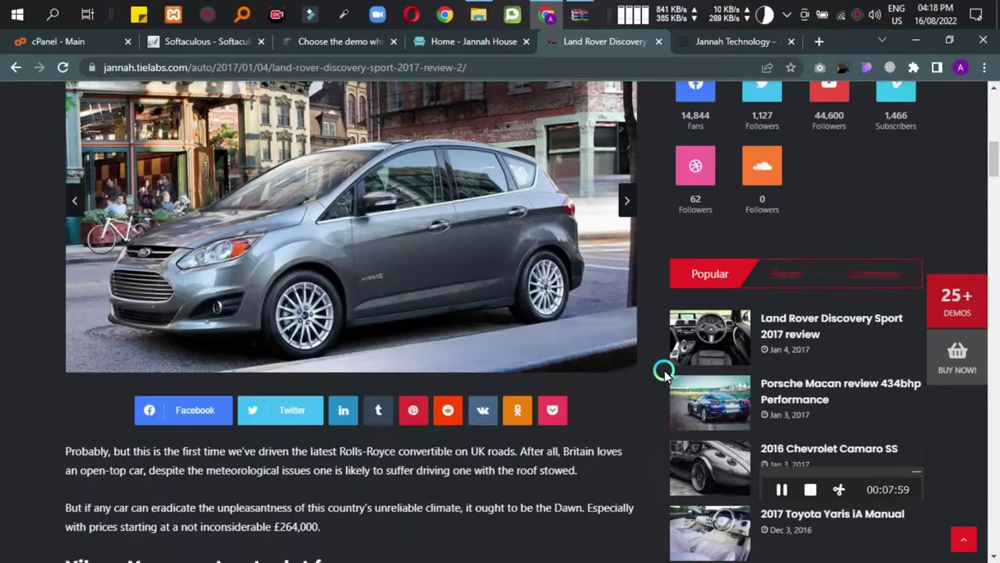
{"action": "scroll", "coordinate": [848, 188], "scroll_direction": "up", "scroll_amount": 2}
{"action": "scroll", "coordinate": [847, 279], "scroll_direction": "up", "scroll_amount": 3}
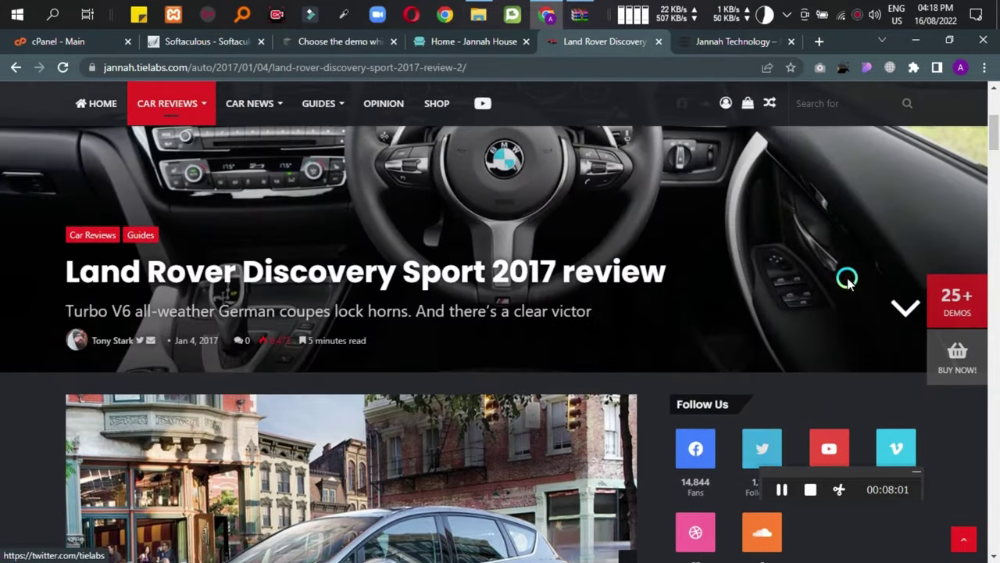
{"action": "scroll", "coordinate": [896, 301], "scroll_direction": "down", "scroll_amount": 10}
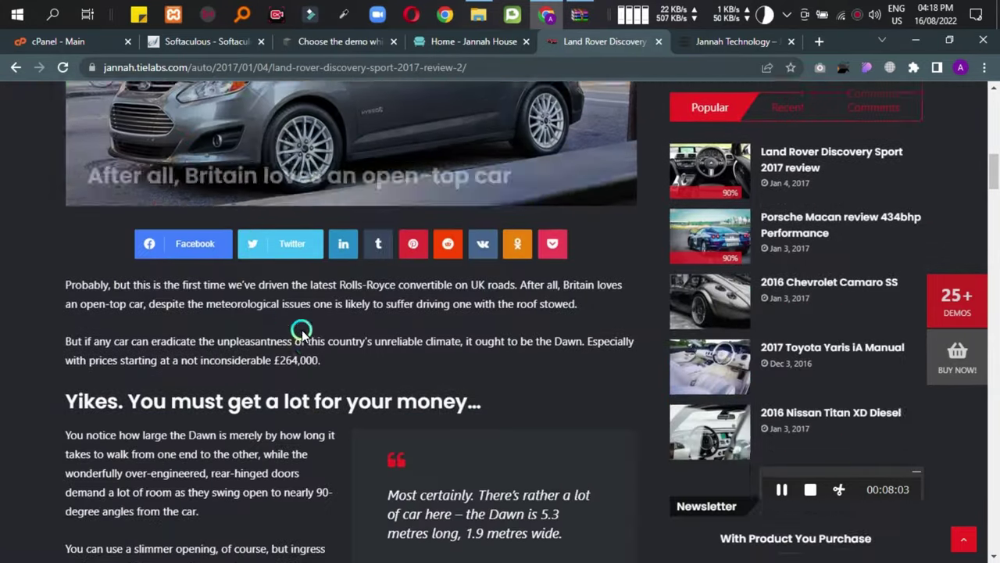
{"action": "scroll", "coordinate": [306, 332], "scroll_direction": "down", "scroll_amount": 20}
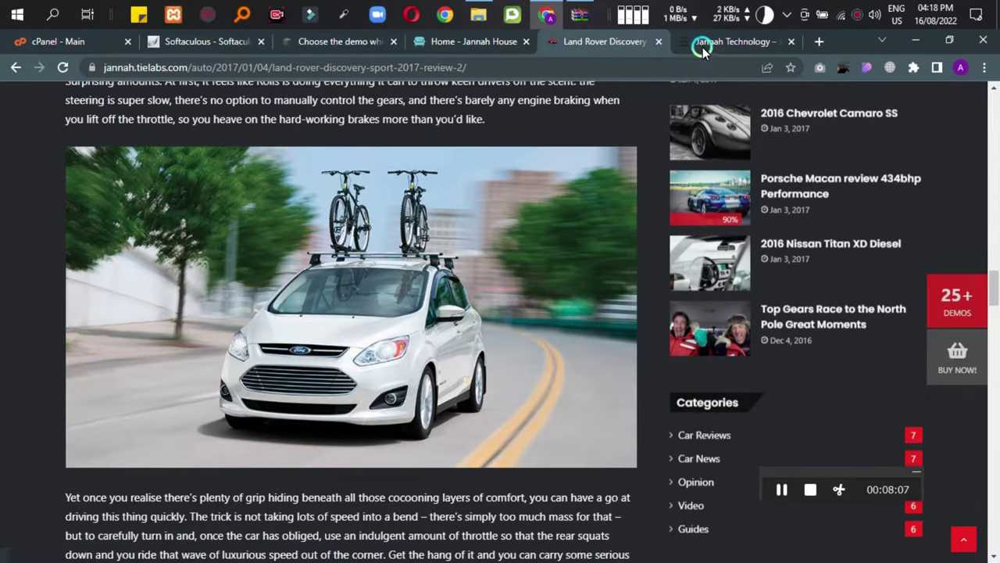
Switch to the Tech demo preview, look over its homepage and open the Sync by 50 wireless headphones review.
{"action": "left_click", "coordinate": [703, 43]}
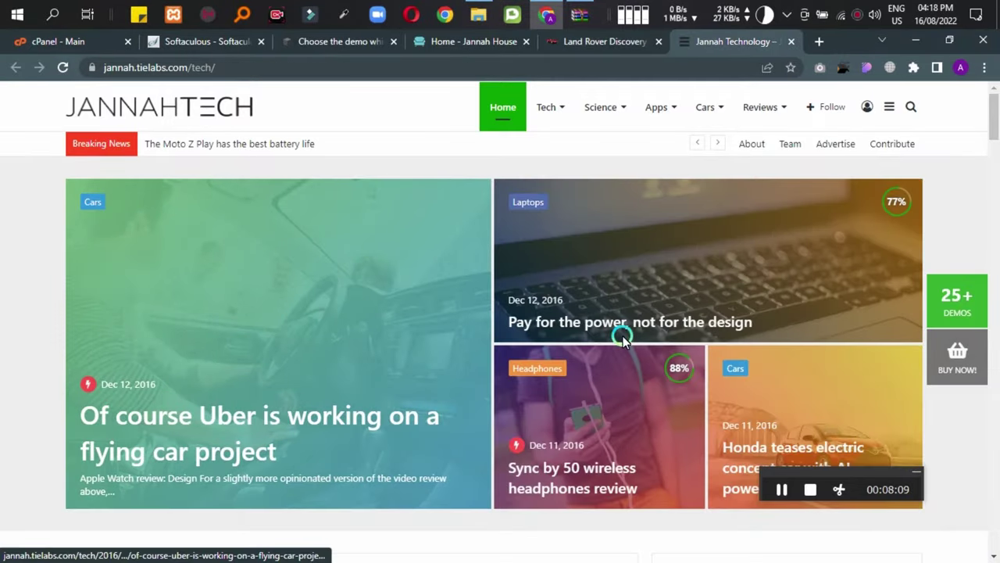
{"action": "scroll", "coordinate": [483, 323], "scroll_direction": "down", "scroll_amount": 3}
{"action": "scroll", "coordinate": [593, 347], "scroll_direction": "up", "scroll_amount": 2}
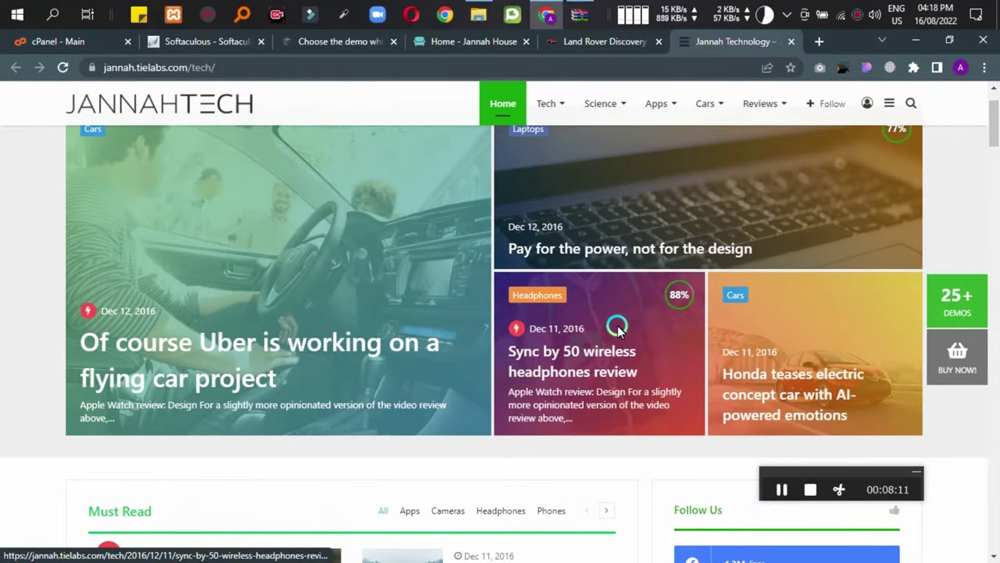
{"action": "left_click", "coordinate": [523, 331]}
{"action": "scroll", "coordinate": [344, 323], "scroll_direction": "down", "scroll_amount": 7}
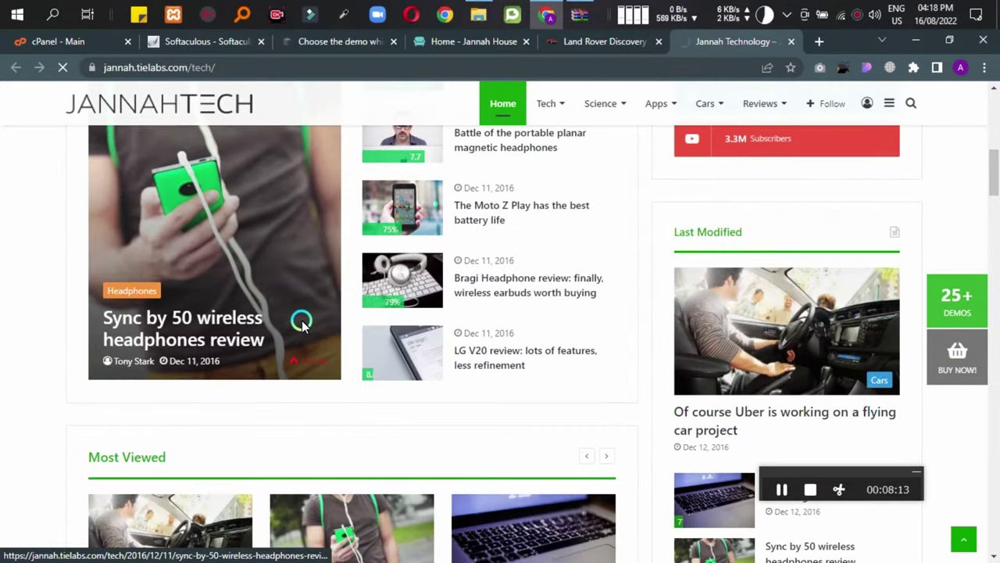
Examine the headphones review's layout, from the embedded audio header through the Design and Dimensions sections.
{"action": "scroll", "coordinate": [472, 340], "scroll_direction": "down", "scroll_amount": 3}
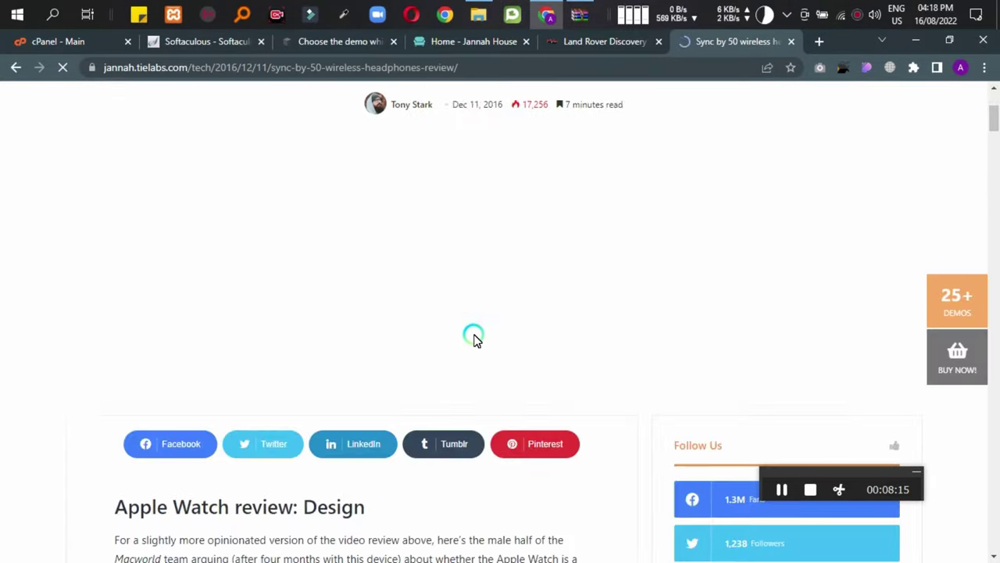
{"action": "scroll", "coordinate": [304, 313], "scroll_direction": "down", "scroll_amount": 8}
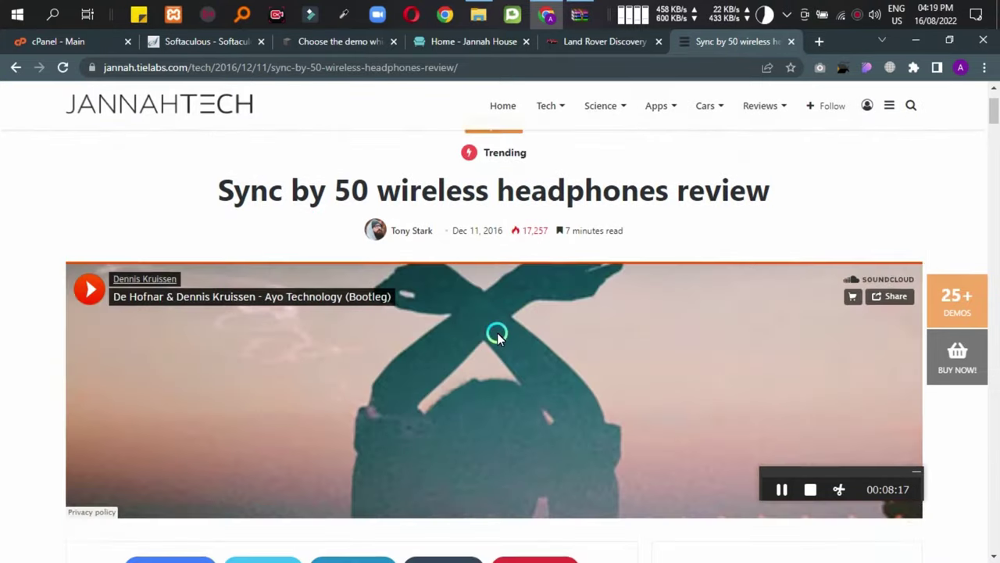
{"action": "scroll", "coordinate": [241, 336], "scroll_direction": "down", "scroll_amount": 2}
{"action": "scroll", "coordinate": [130, 195], "scroll_direction": "up", "scroll_amount": 2}
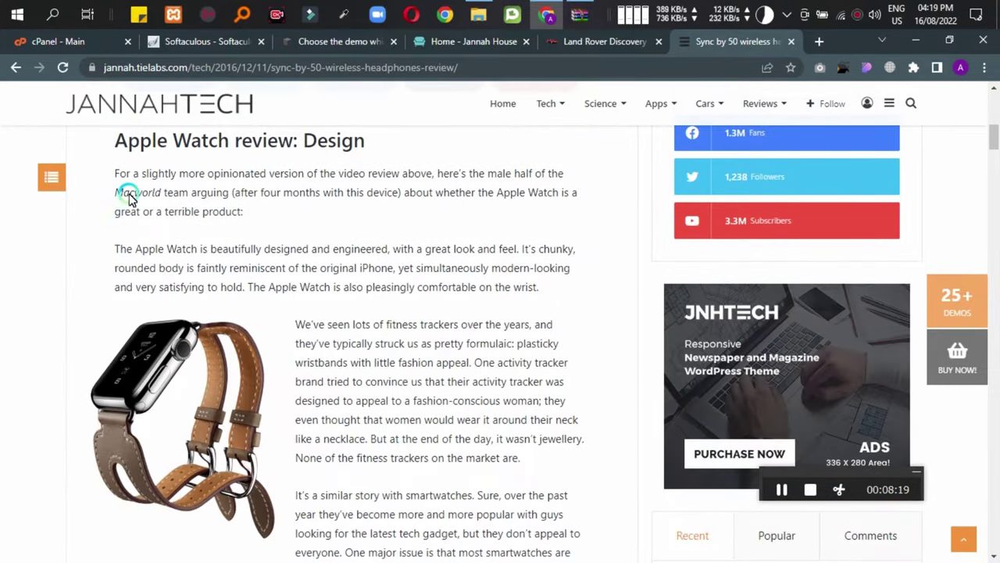
{"action": "scroll", "coordinate": [286, 208], "scroll_direction": "up", "scroll_amount": 1}
{"action": "scroll", "coordinate": [297, 264], "scroll_direction": "down", "scroll_amount": 8}
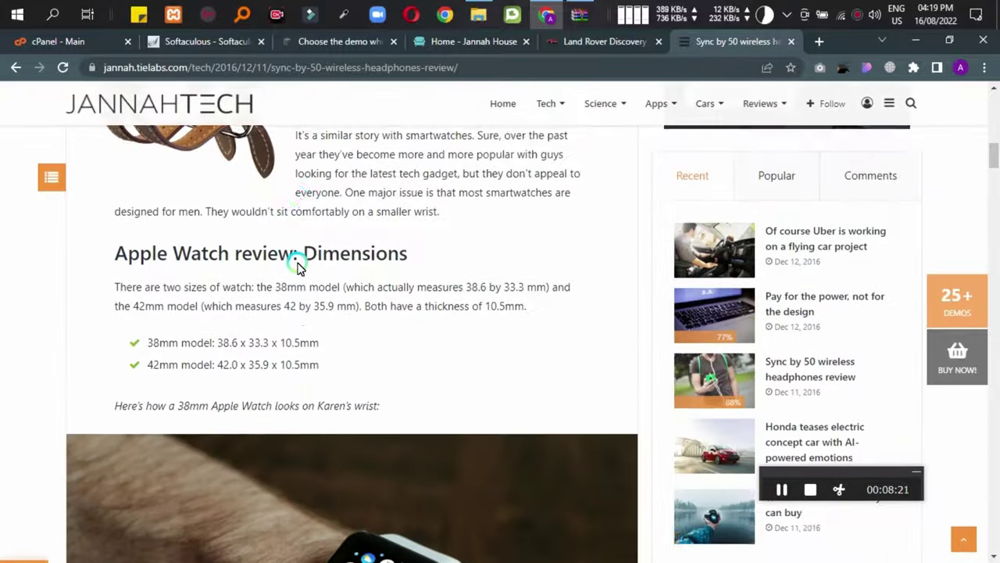
Look over the headphones review's Build quality section and open The best action camera you can buy from its sidebar.
{"action": "scroll", "coordinate": [297, 264], "scroll_direction": "down", "scroll_amount": 4}
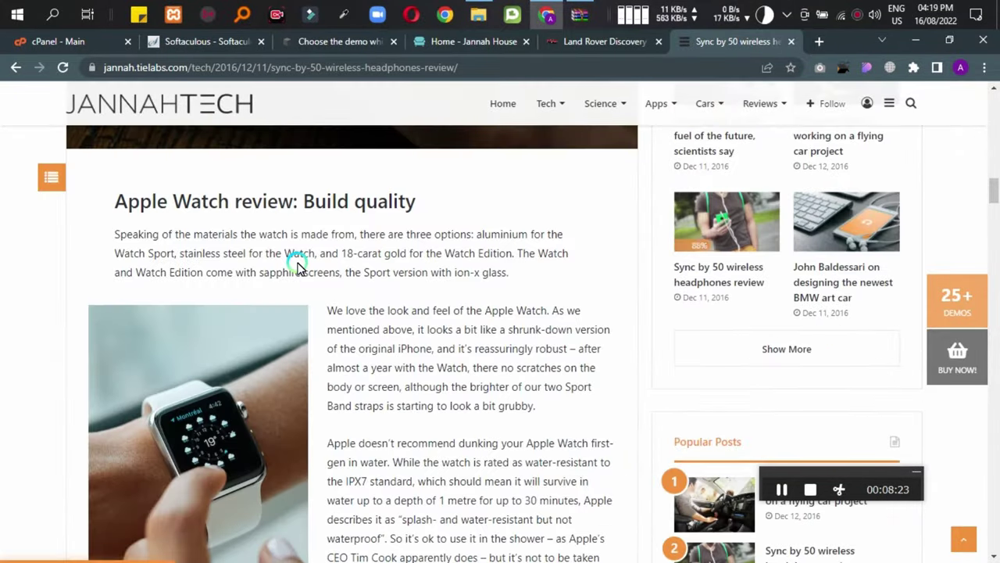
{"action": "scroll", "coordinate": [297, 266], "scroll_direction": "up", "scroll_amount": 5}
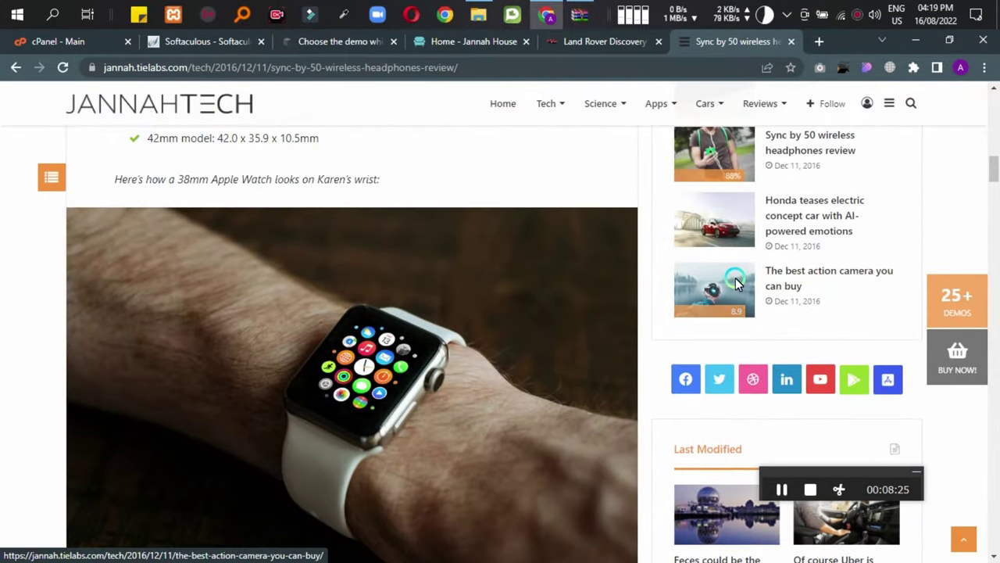
{"action": "scroll", "coordinate": [440, 313], "scroll_direction": "down", "scroll_amount": 6}
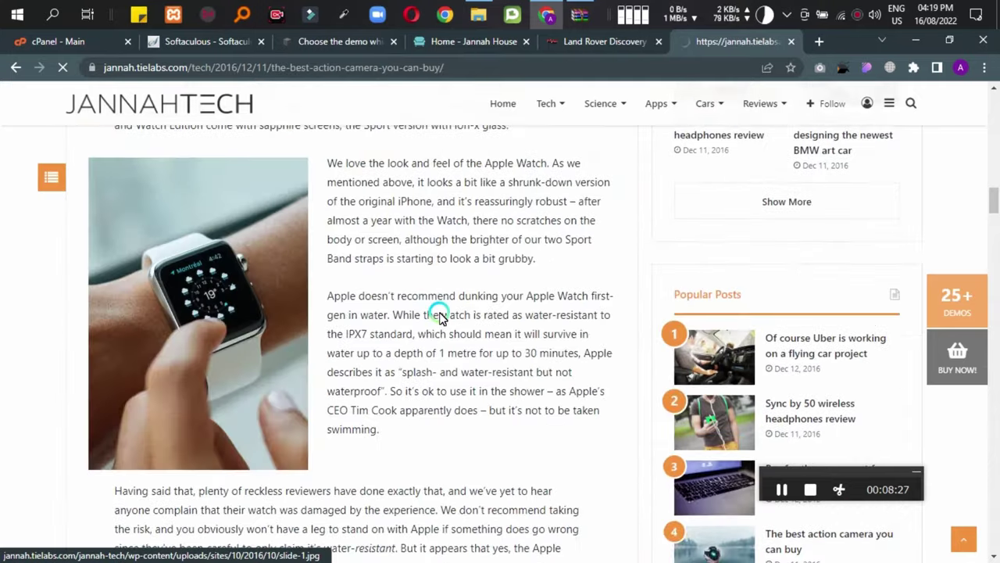
Examine the action camera article's layout through the Dimensions and Build quality sections, including the Popular Posts and Related Articles blocks.
{"action": "scroll", "coordinate": [212, 345], "scroll_direction": "down", "scroll_amount": 13}
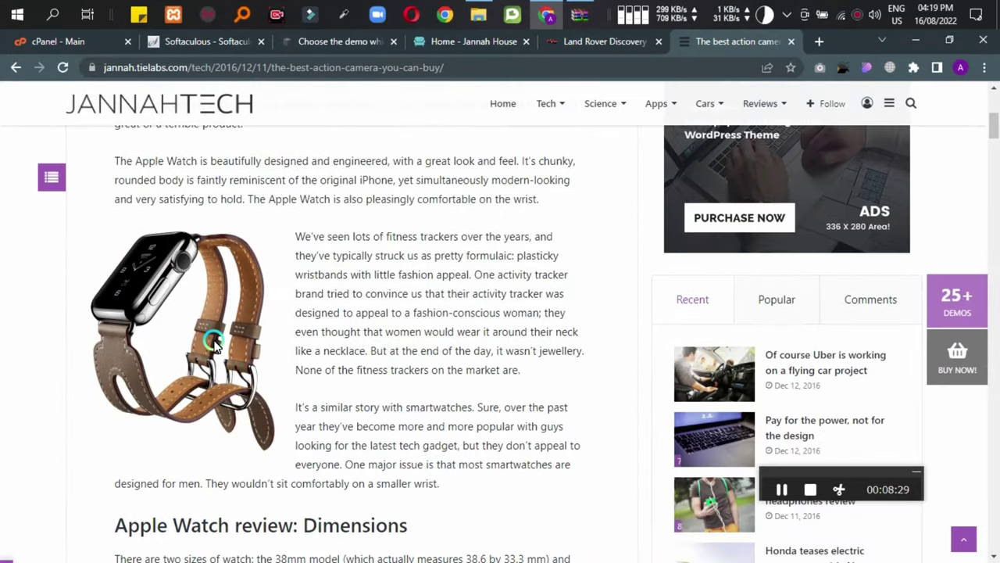
{"action": "scroll", "coordinate": [195, 345], "scroll_direction": "up", "scroll_amount": 3}
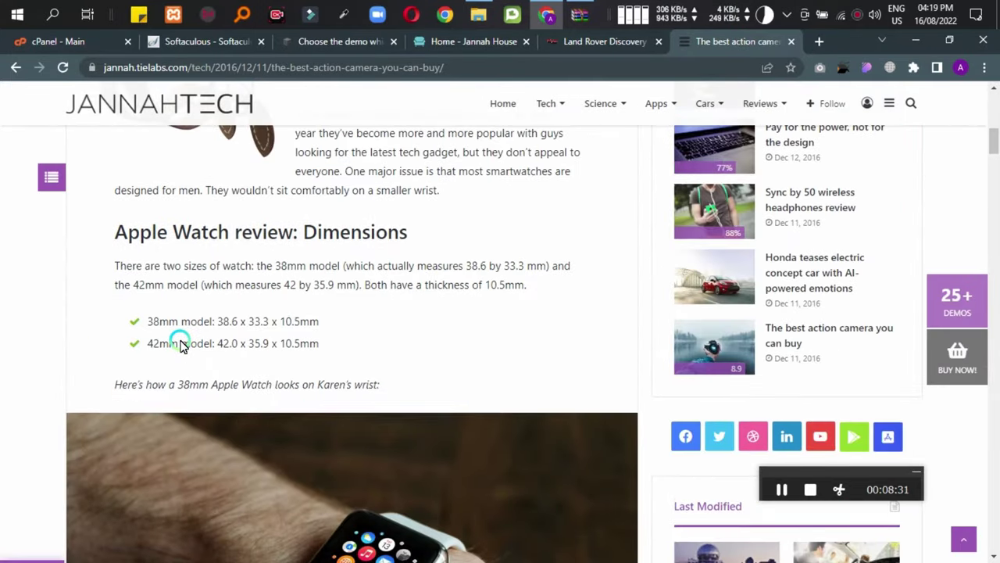
{"action": "scroll", "coordinate": [111, 368], "scroll_direction": "down", "scroll_amount": 10}
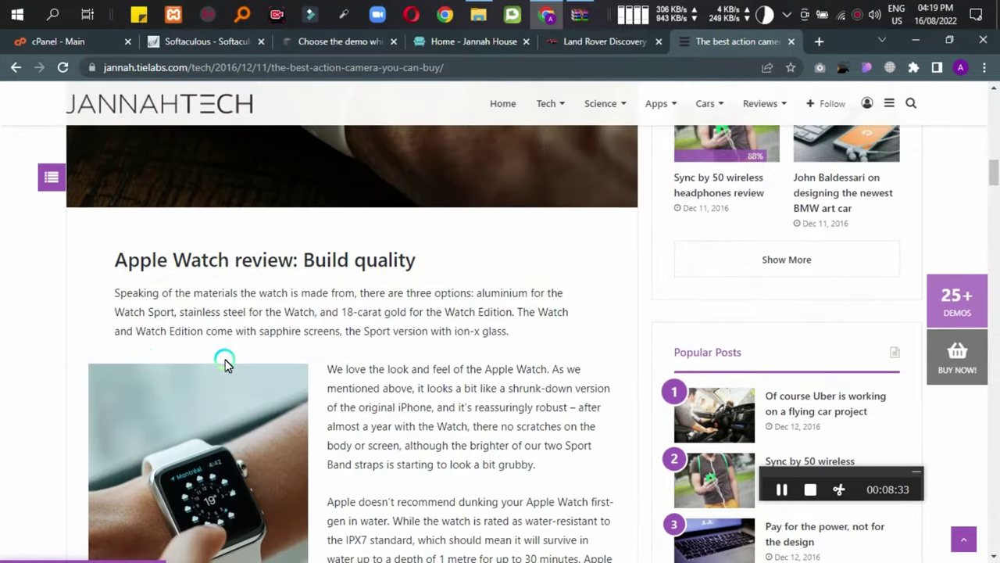
{"action": "scroll", "coordinate": [512, 316], "scroll_direction": "down", "scroll_amount": 3}
{"action": "scroll", "coordinate": [319, 315], "scroll_direction": "up", "scroll_amount": 3}
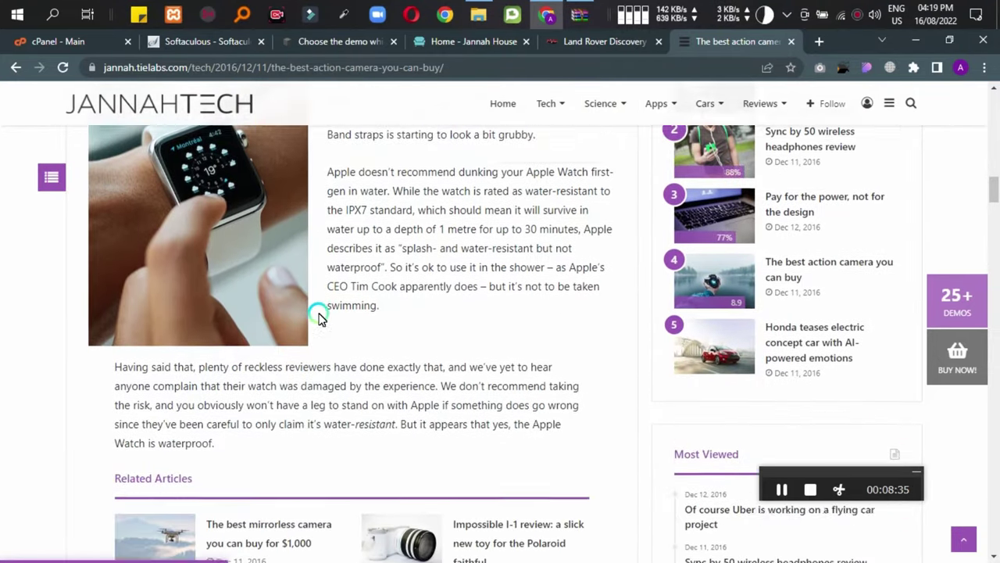
{"action": "scroll", "coordinate": [320, 315], "scroll_direction": "down", "scroll_amount": 3}
{"action": "scroll", "coordinate": [771, 337], "scroll_direction": "up", "scroll_amount": 3}
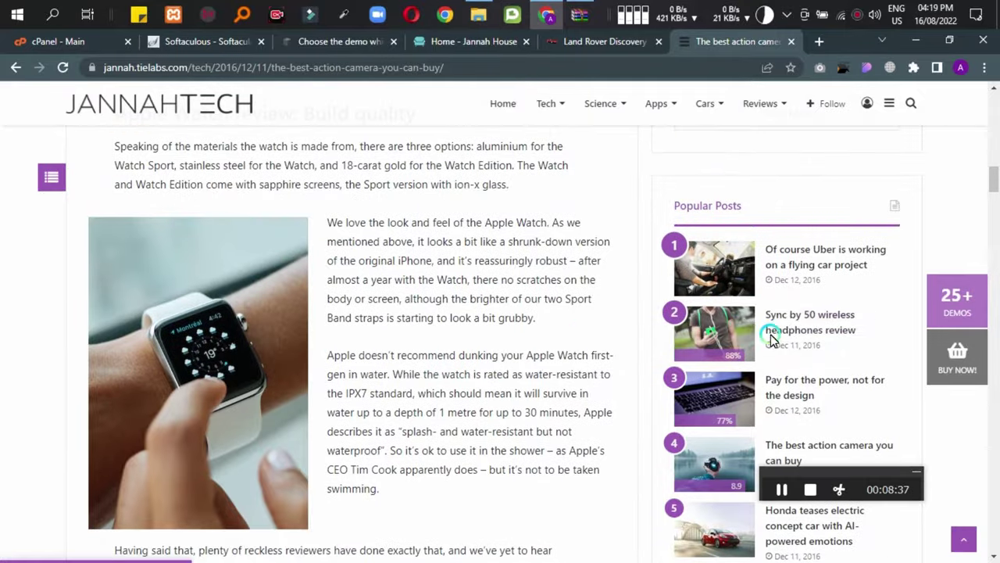
{"action": "scroll", "coordinate": [239, 325], "scroll_direction": "down", "scroll_amount": 5}
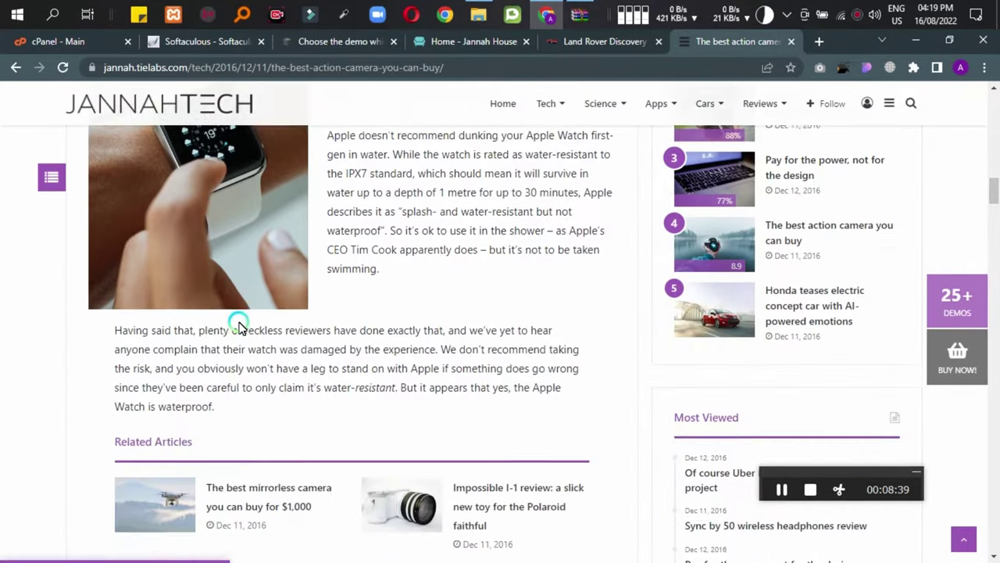
Examine the rest of the action camera article, from the Screen section to the verdict and its review rating bars.
{"action": "scroll", "coordinate": [239, 325], "scroll_direction": "down", "scroll_amount": 12}
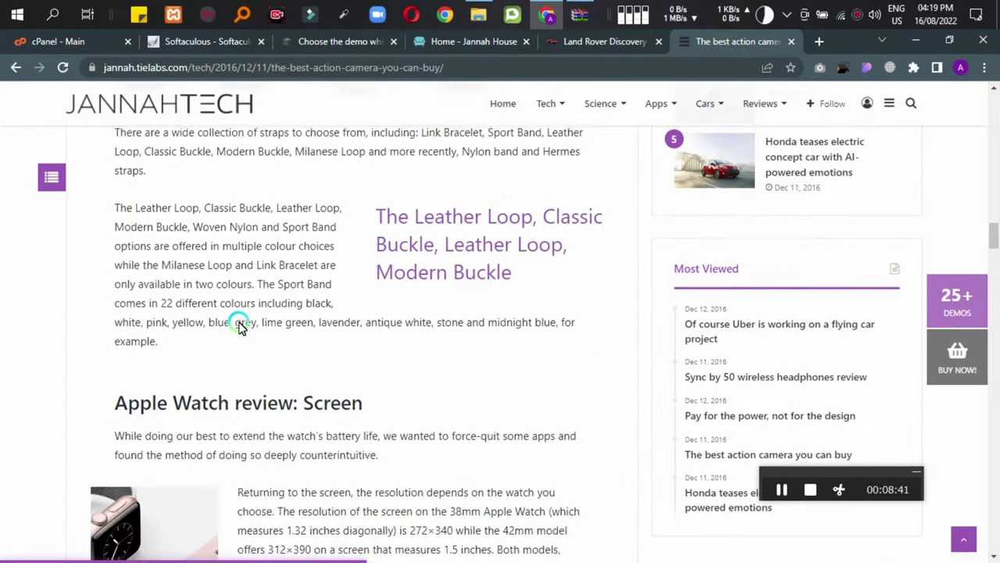
{"action": "scroll", "coordinate": [239, 325], "scroll_direction": "down", "scroll_amount": 14}
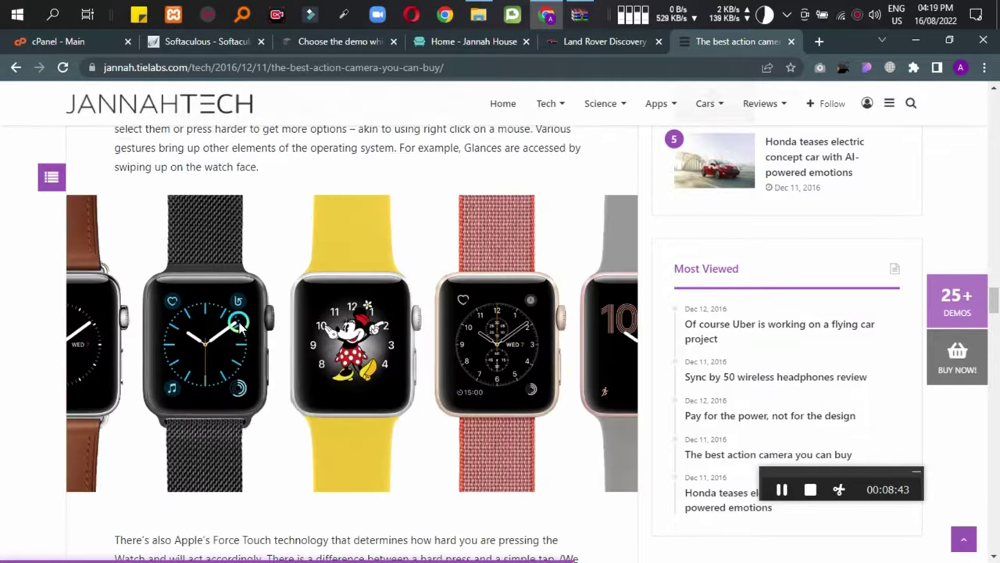
{"action": "scroll", "coordinate": [239, 325], "scroll_direction": "down", "scroll_amount": 18}
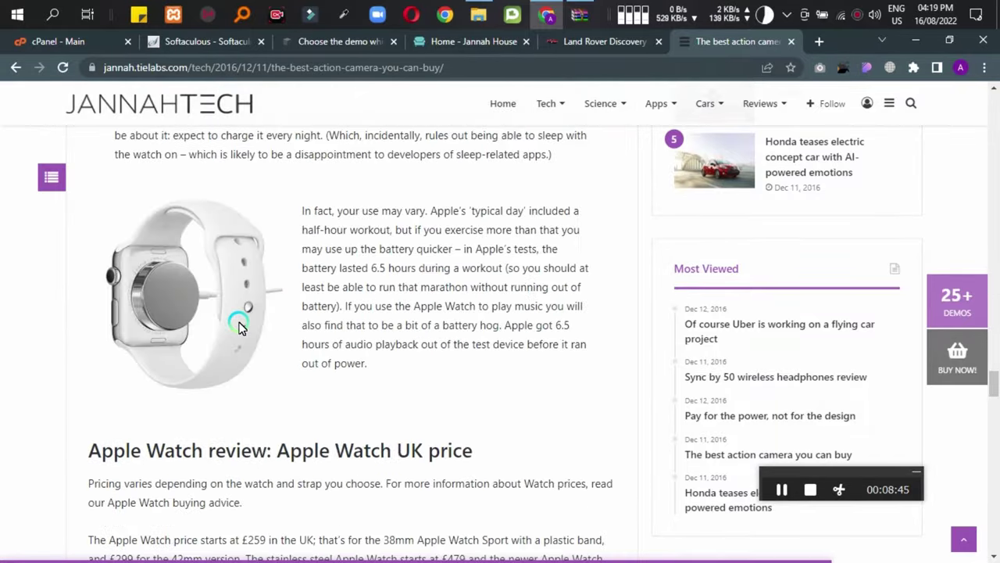
{"action": "scroll", "coordinate": [240, 326], "scroll_direction": "down", "scroll_amount": 10}
{"action": "scroll", "coordinate": [239, 325], "scroll_direction": "up", "scroll_amount": 6}
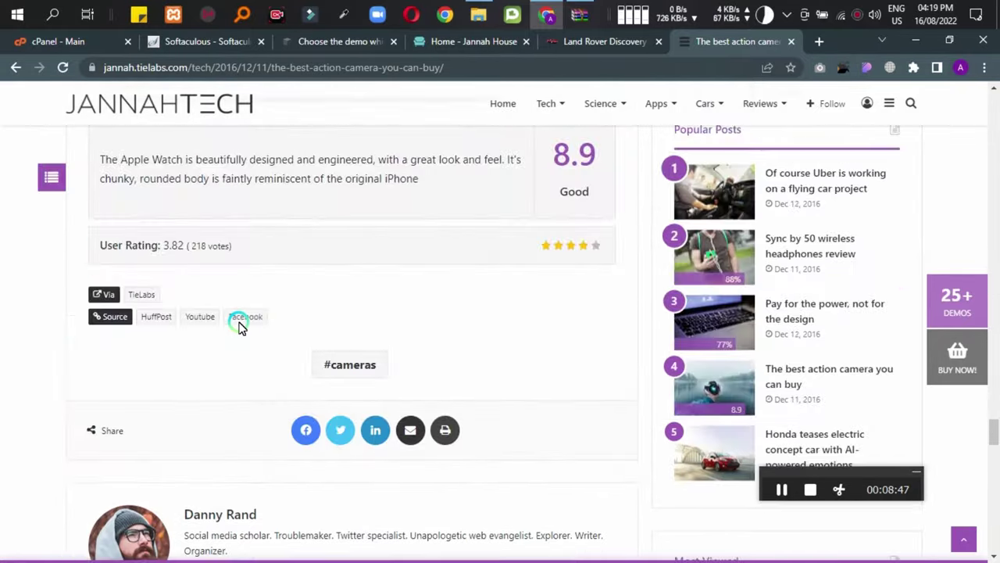
{"action": "scroll", "coordinate": [188, 353], "scroll_direction": "up", "scroll_amount": 4}
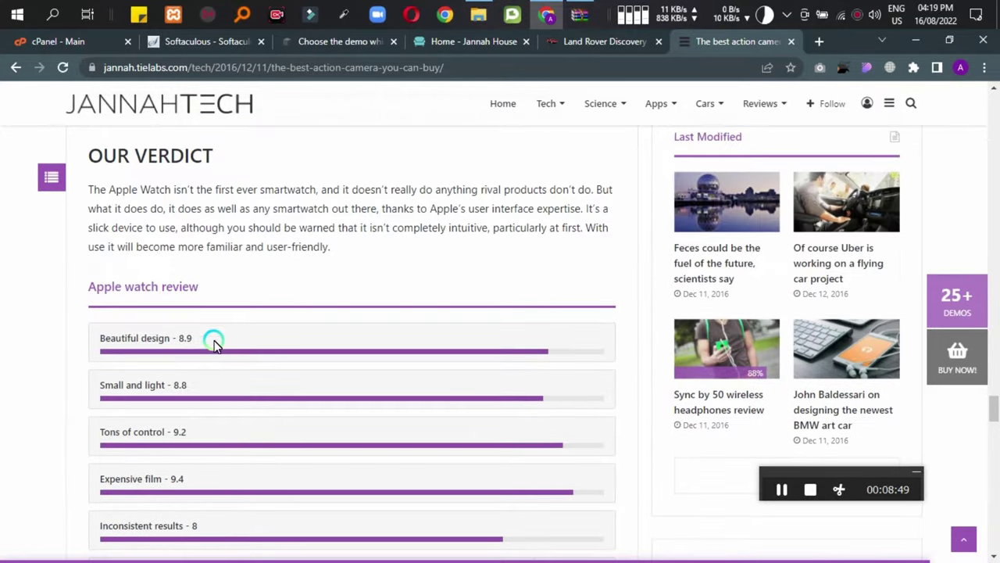
{"action": "scroll", "coordinate": [161, 331], "scroll_direction": "down", "scroll_amount": 3}
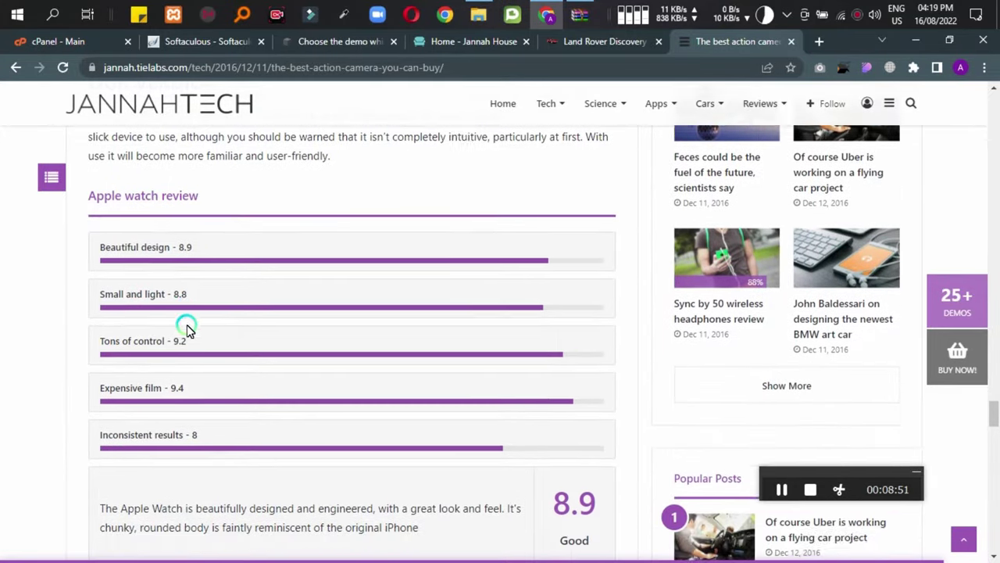
Examine the Read Next slider, comment form and footer at the end of the action camera article.
{"action": "scroll", "coordinate": [250, 351], "scroll_direction": "down", "scroll_amount": 12}
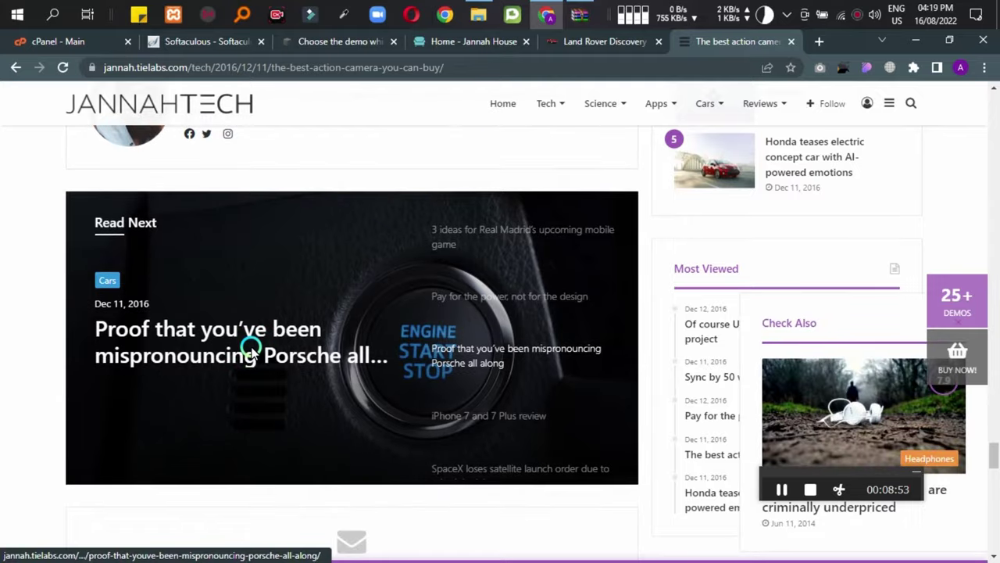
{"action": "scroll", "coordinate": [250, 351], "scroll_direction": "down", "scroll_amount": 12}
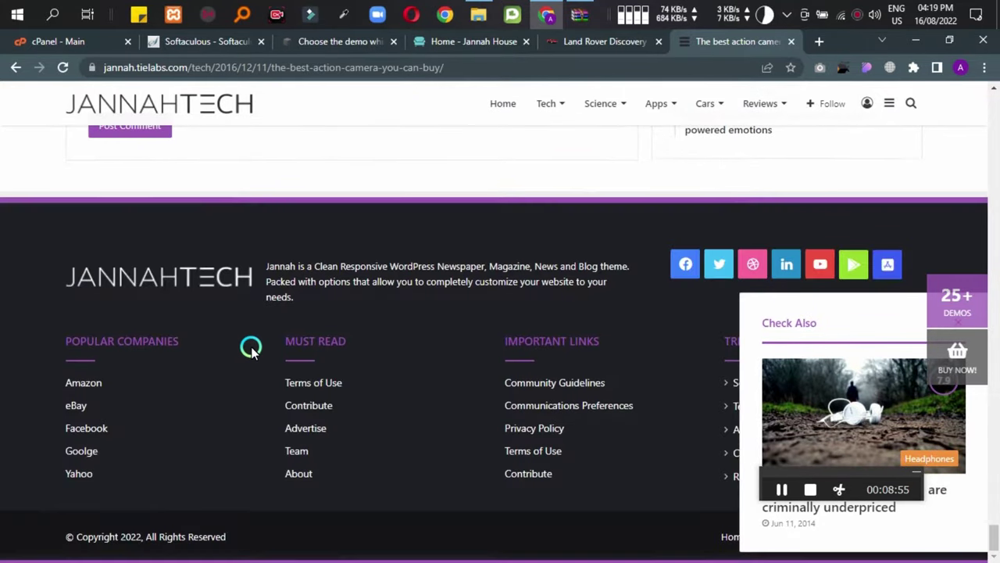
{"action": "scroll", "coordinate": [250, 351], "scroll_direction": "down", "scroll_amount": 1}
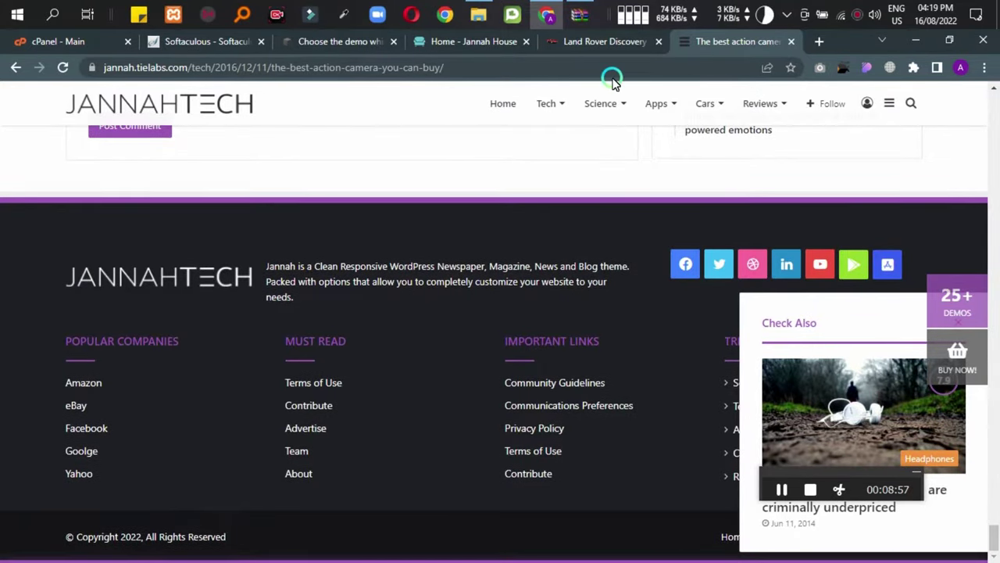
{"action": "scroll", "coordinate": [437, 469], "scroll_direction": "up", "scroll_amount": 3}
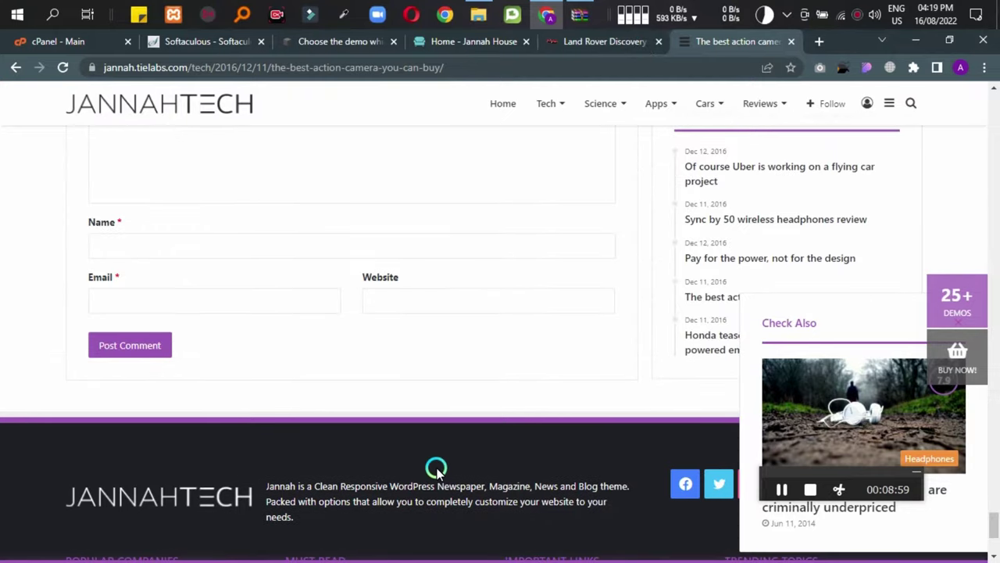
Return to the Tech demo homepage and examine its Most Viewed, video playlist, Popular, Apps, Headphones and Recent Posts blocks.
{"action": "scroll", "coordinate": [437, 470], "scroll_direction": "up", "scroll_amount": 15}
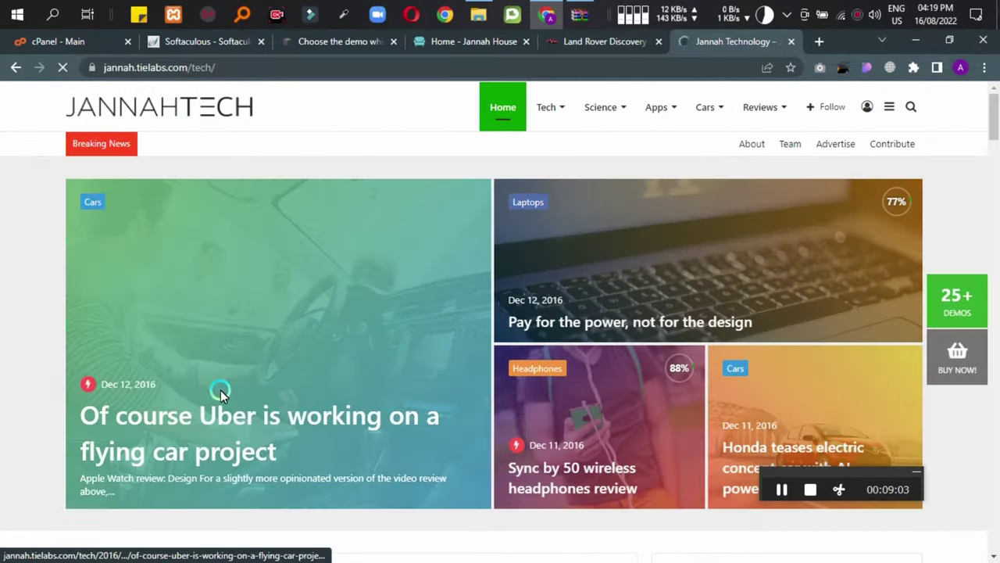
{"action": "scroll", "coordinate": [596, 420], "scroll_direction": "down", "scroll_amount": 3}
{"action": "scroll", "coordinate": [596, 419], "scroll_direction": "down", "scroll_amount": 6}
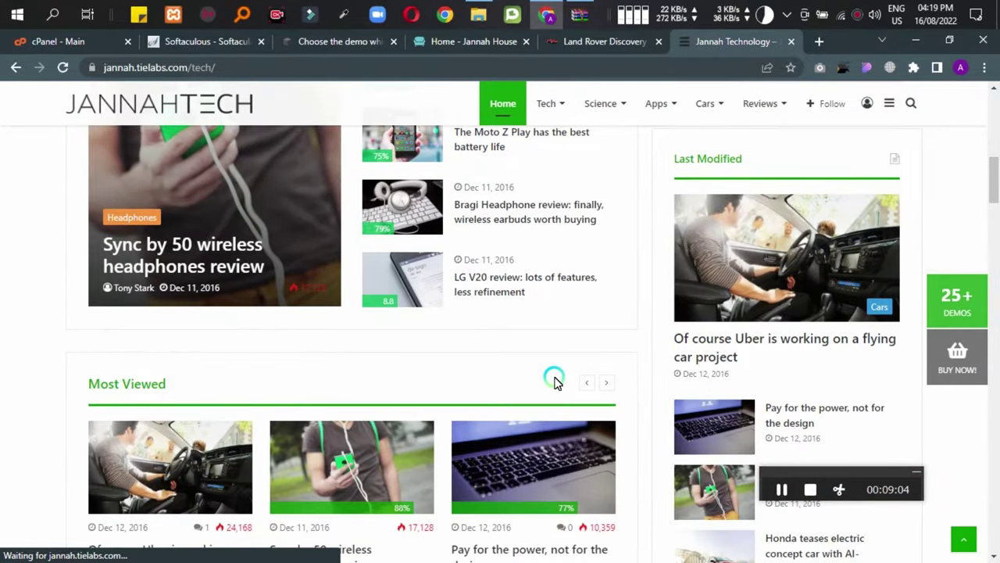
{"action": "scroll", "coordinate": [302, 454], "scroll_direction": "down", "scroll_amount": 11}
{"action": "scroll", "coordinate": [301, 455], "scroll_direction": "up", "scroll_amount": 5}
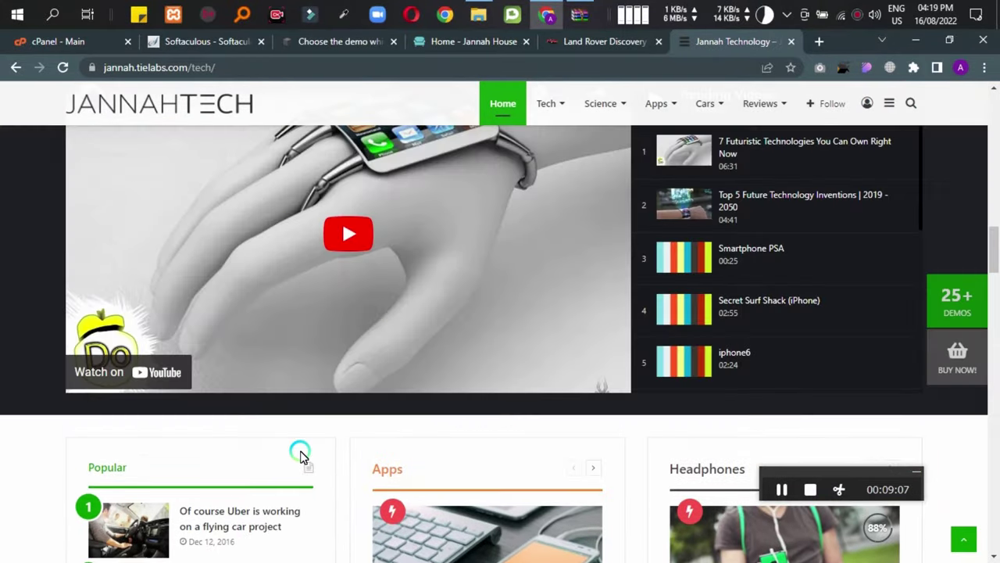
{"action": "scroll", "coordinate": [304, 457], "scroll_direction": "up", "scroll_amount": 3}
{"action": "scroll", "coordinate": [349, 445], "scroll_direction": "down", "scroll_amount": 12}
{"action": "scroll", "coordinate": [154, 320], "scroll_direction": "up", "scroll_amount": 2}
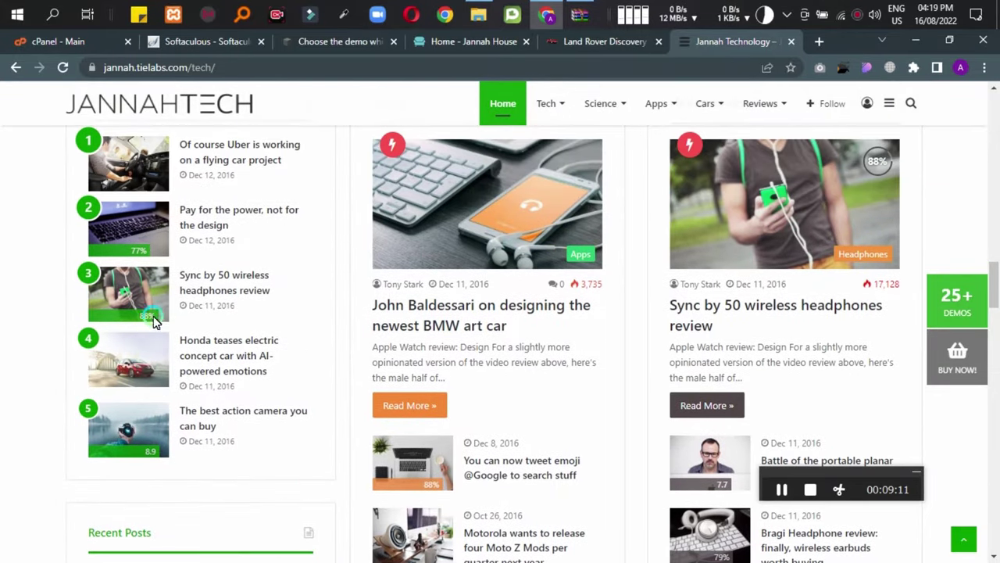
{"action": "scroll", "coordinate": [283, 450], "scroll_direction": "down", "scroll_amount": 3}
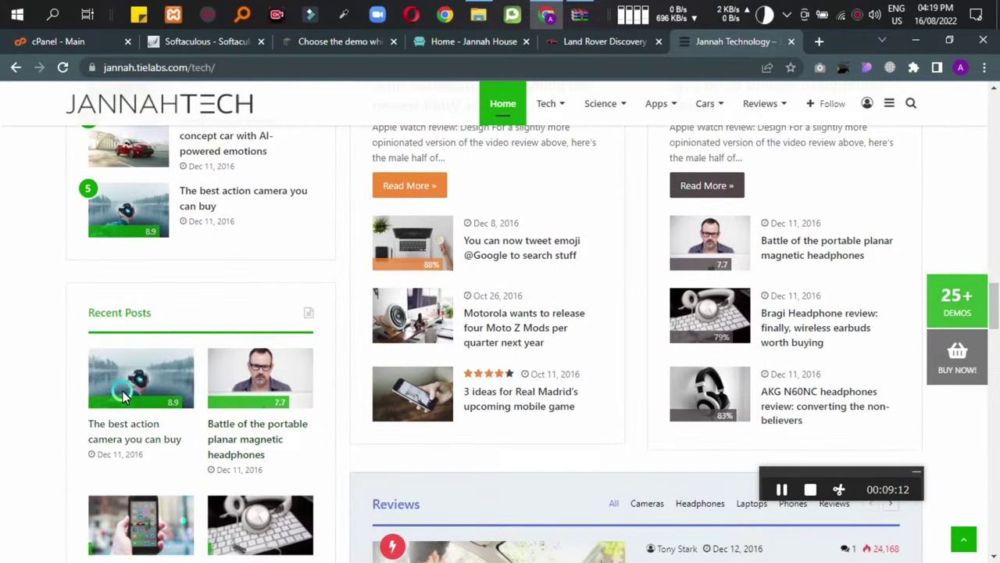
Open the action camera article from Recent Posts, look it over and go to the Sync by 50 wireless headphones review.
{"action": "left_click", "coordinate": [172, 383]}
{"action": "scroll", "coordinate": [320, 362], "scroll_direction": "down", "scroll_amount": 6}
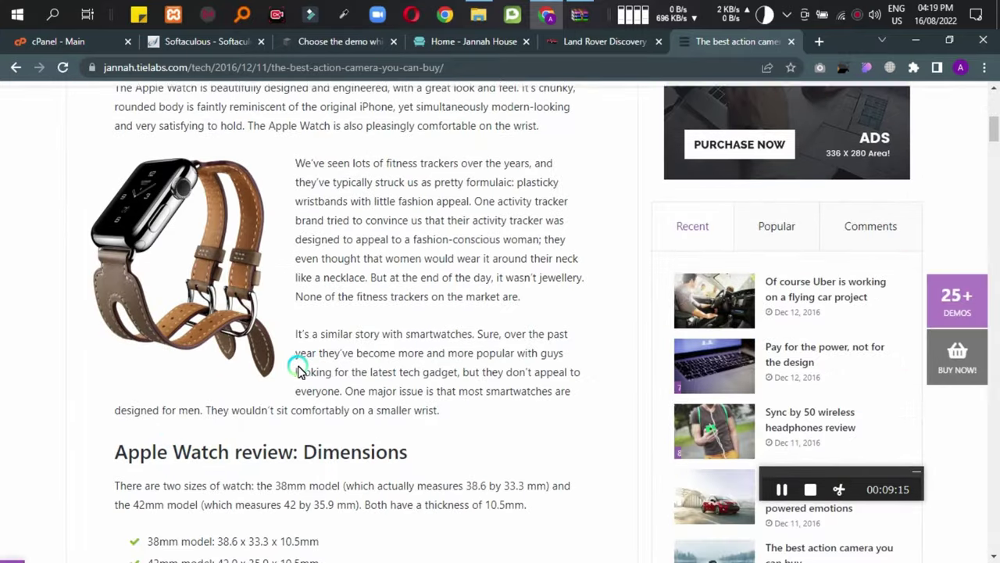
{"action": "scroll", "coordinate": [36, 283], "scroll_direction": "down", "scroll_amount": 5}
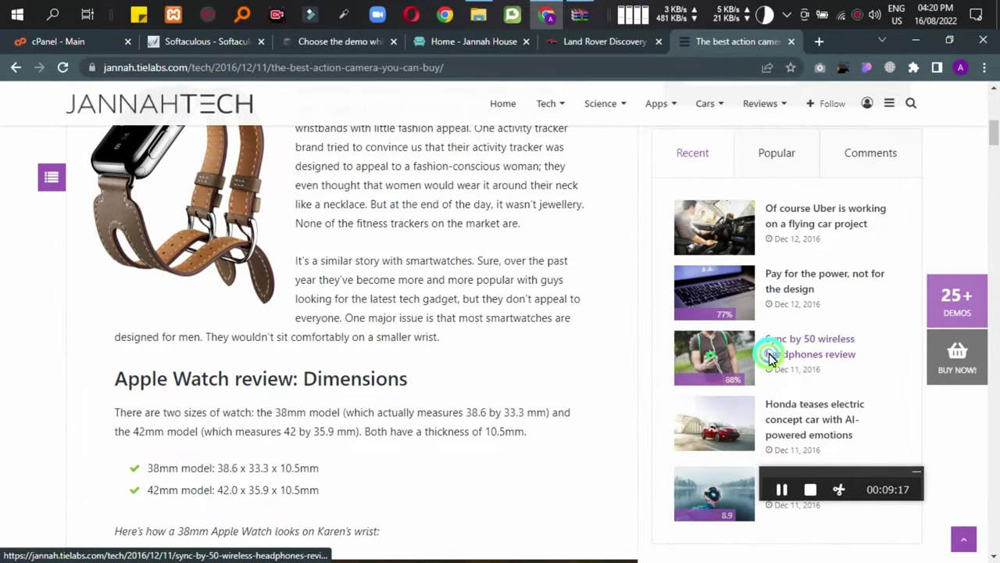
{"action": "left_click", "coordinate": [772, 355]}
{"action": "scroll", "coordinate": [409, 367], "scroll_direction": "down", "scroll_amount": 15}
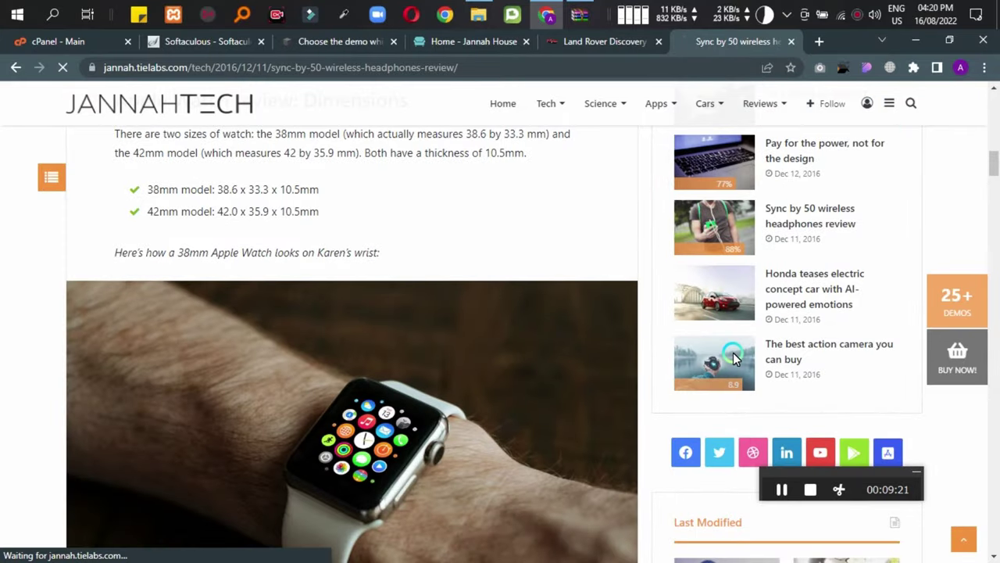
Reopen The best action camera you can buy and examine its sections down to Using the Digital Crown.
{"action": "scroll", "coordinate": [257, 368], "scroll_direction": "down", "scroll_amount": 12}
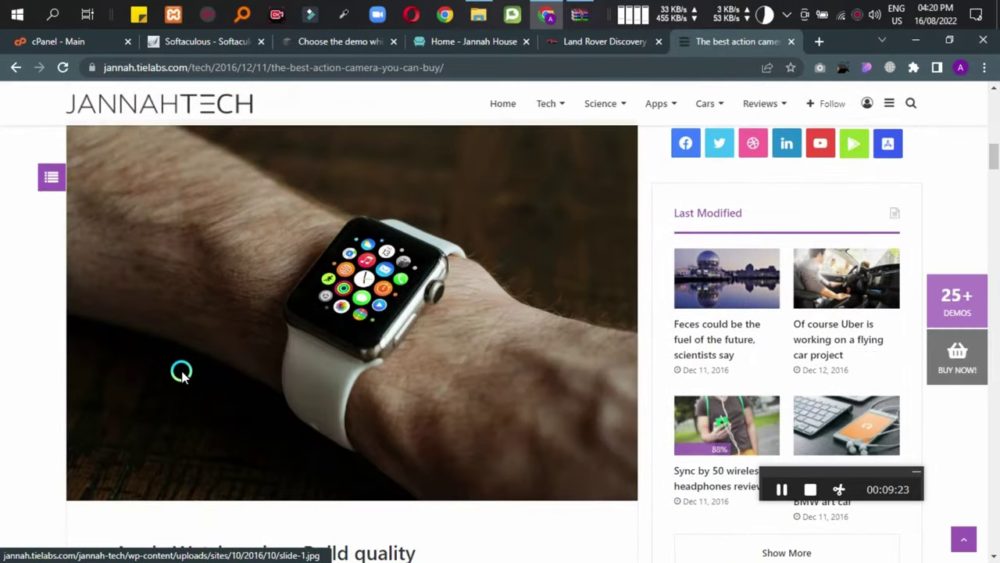
{"action": "scroll", "coordinate": [182, 373], "scroll_direction": "down", "scroll_amount": 15}
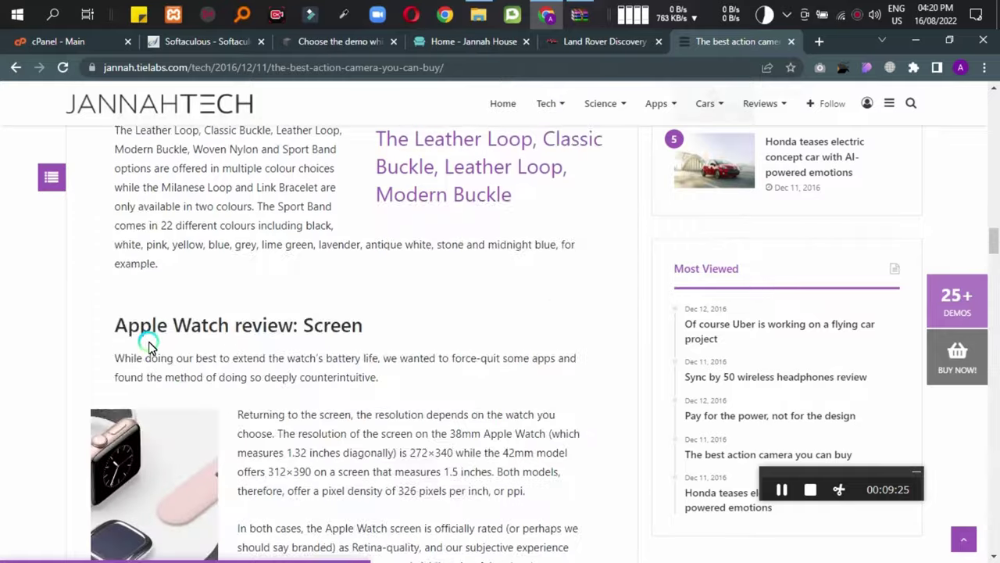
{"action": "scroll", "coordinate": [148, 346], "scroll_direction": "down", "scroll_amount": 15}
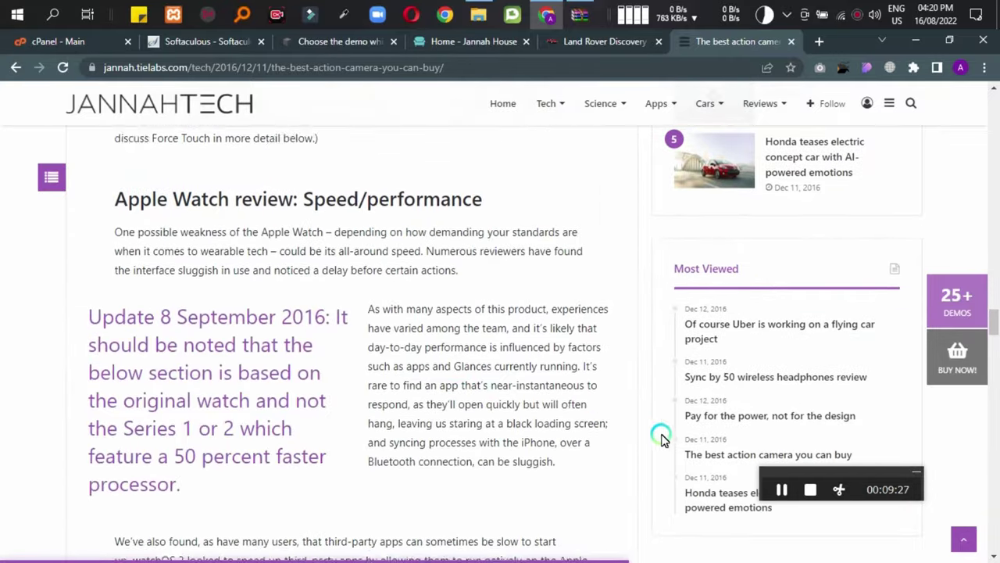
{"action": "scroll", "coordinate": [475, 435], "scroll_direction": "down", "scroll_amount": 10}
{"action": "scroll", "coordinate": [778, 168], "scroll_direction": "up", "scroll_amount": 4}
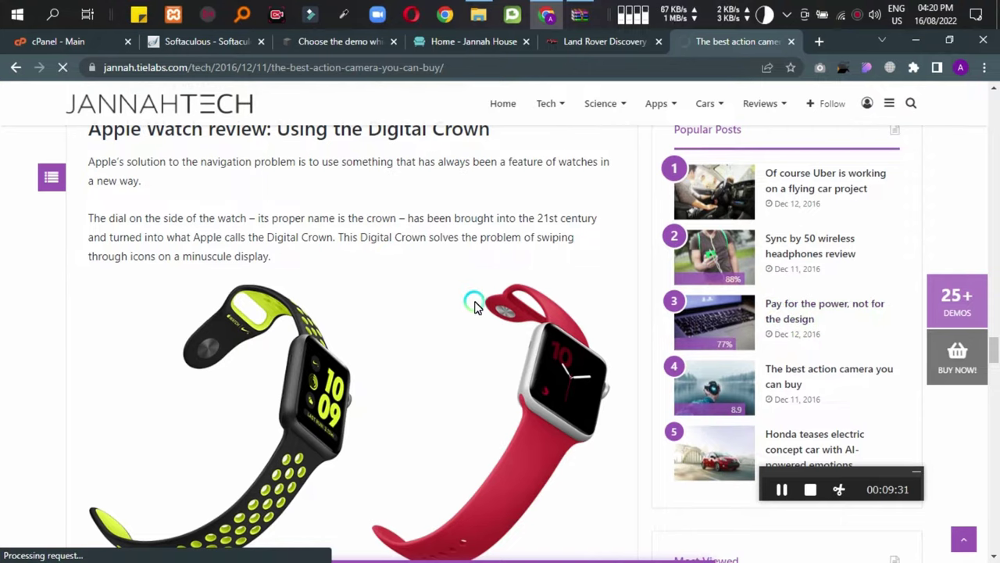
Open the Pay for the power, not for the design review and examine its video header, floating player and rating box.
{"action": "scroll", "coordinate": [351, 380], "scroll_direction": "down", "scroll_amount": 10}
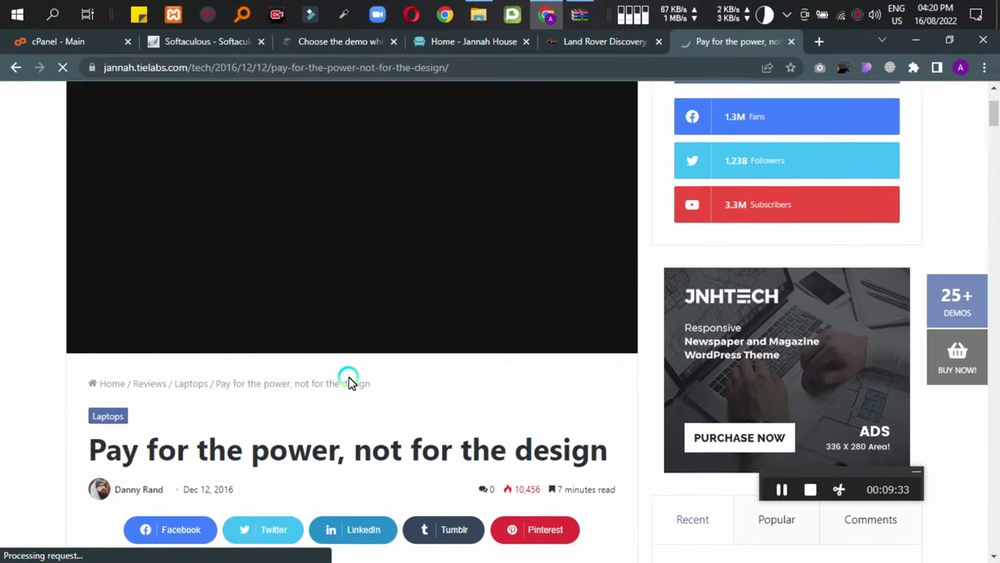
{"action": "scroll", "coordinate": [304, 391], "scroll_direction": "down", "scroll_amount": 10}
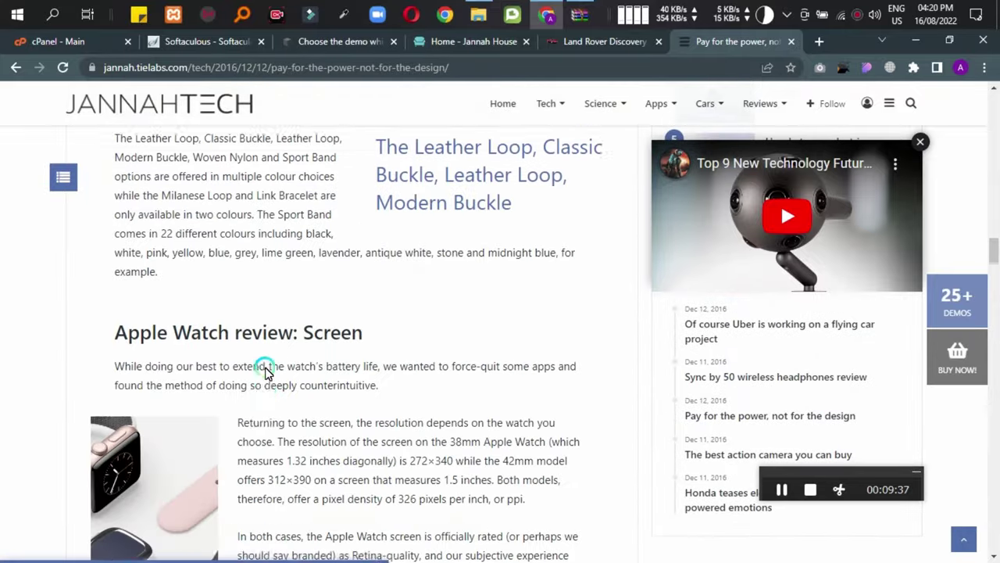
{"action": "scroll", "coordinate": [296, 368], "scroll_direction": "down", "scroll_amount": 5}
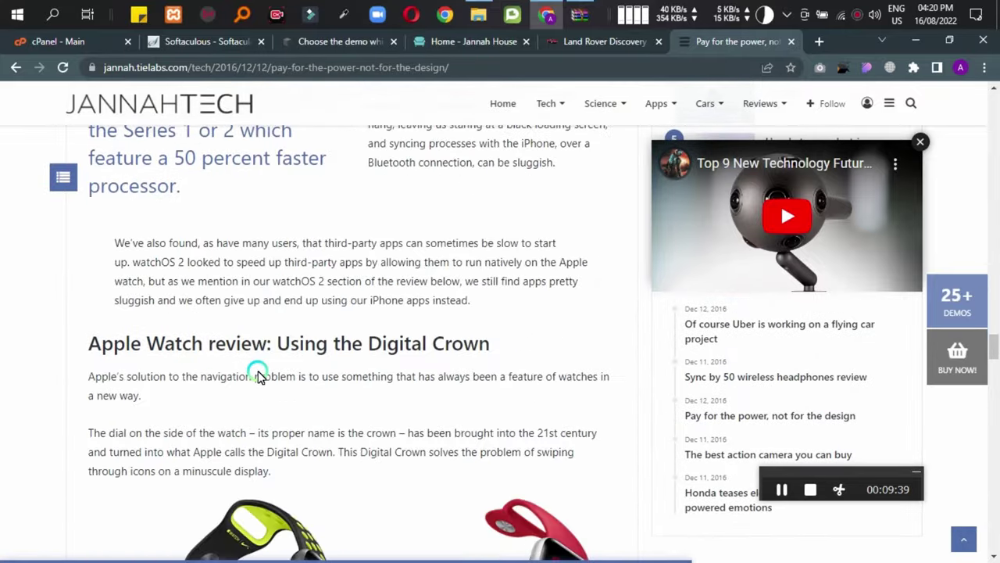
{"action": "scroll", "coordinate": [212, 346], "scroll_direction": "down", "scroll_amount": 1}
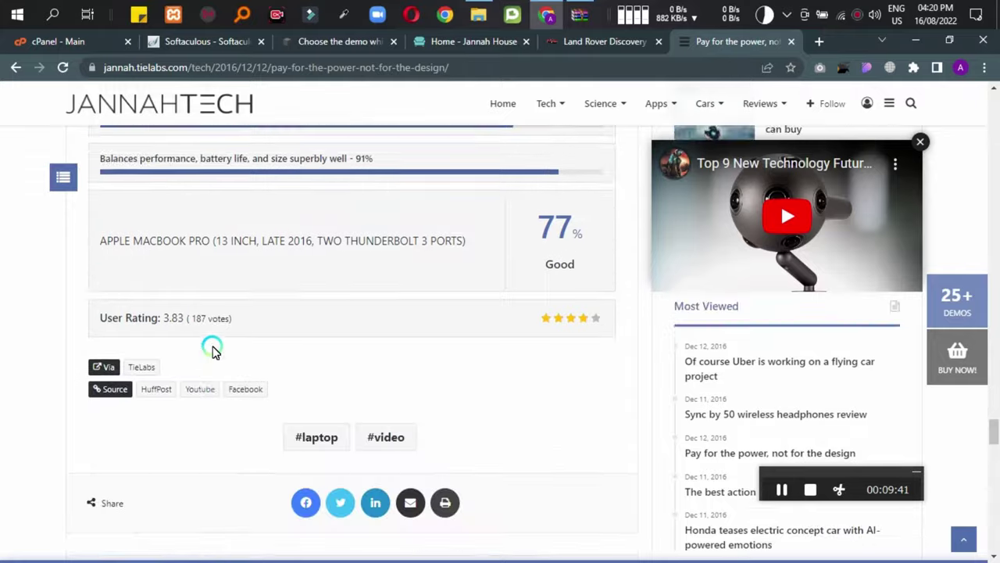
Examine the end of the article, covering its source links, tags, newsletter box, neighbouring posts, reply form and footer.
{"action": "scroll", "coordinate": [303, 280], "scroll_direction": "up", "scroll_amount": 3}
{"action": "scroll", "coordinate": [158, 285], "scroll_direction": "down", "scroll_amount": 10}
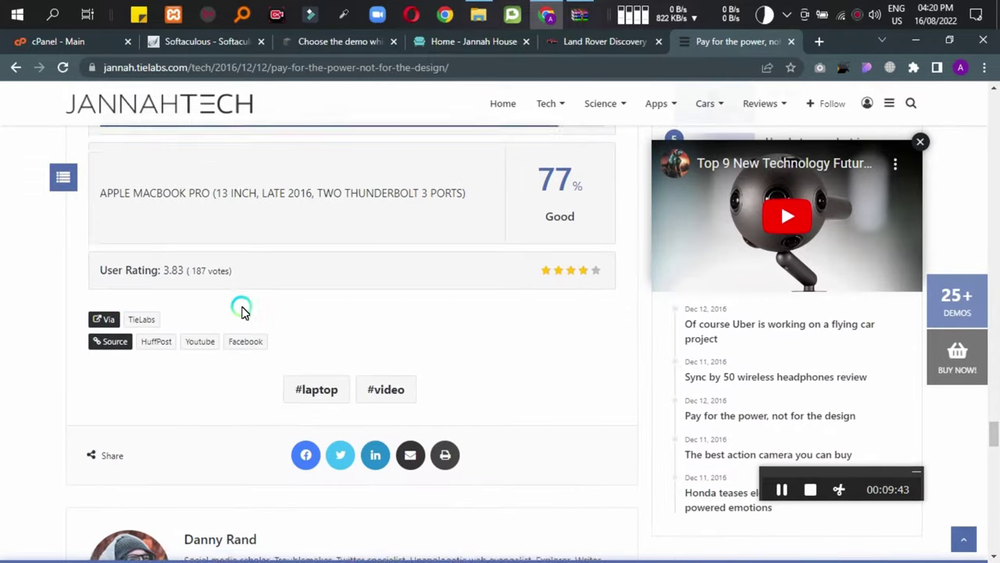
{"action": "scroll", "coordinate": [279, 311], "scroll_direction": "down", "scroll_amount": 6}
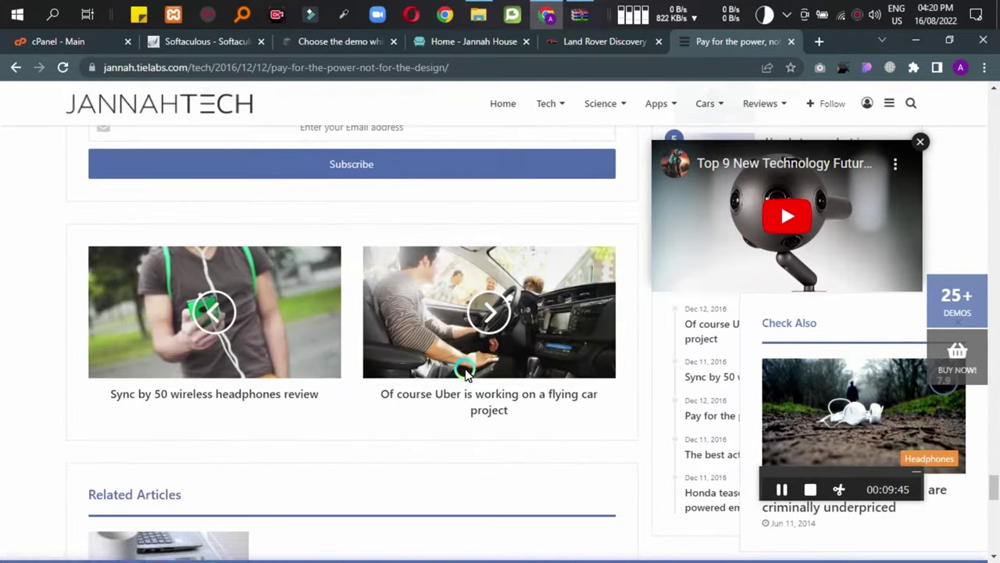
{"action": "scroll", "coordinate": [273, 362], "scroll_direction": "up", "scroll_amount": 5}
{"action": "scroll", "coordinate": [291, 377], "scroll_direction": "down", "scroll_amount": 3}
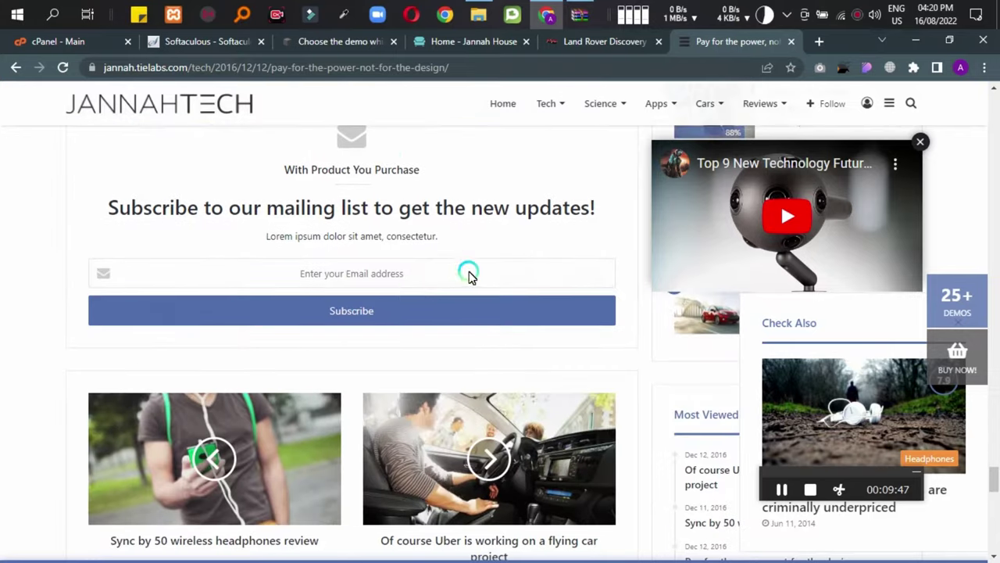
{"action": "scroll", "coordinate": [371, 258], "scroll_direction": "up", "scroll_amount": 2}
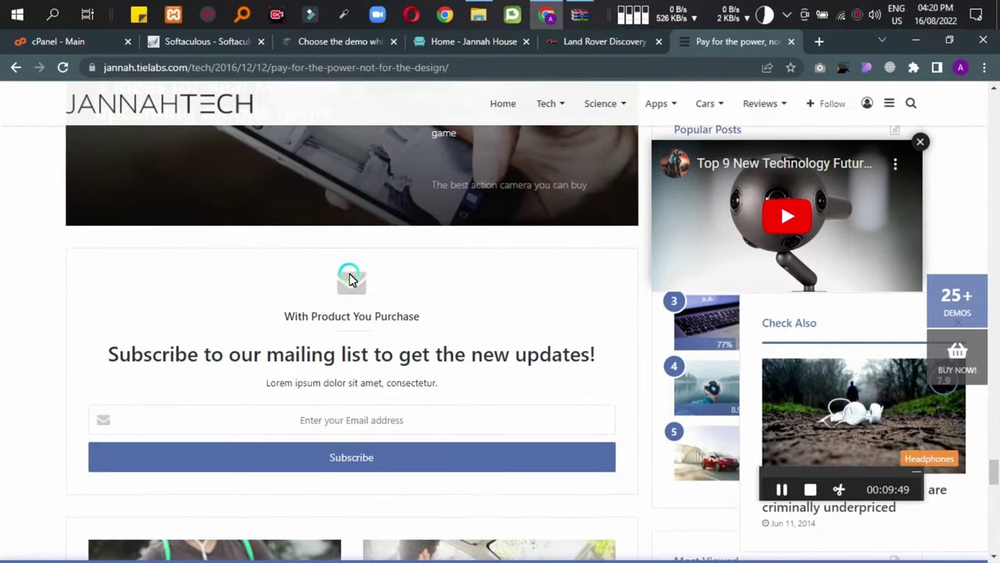
{"action": "scroll", "coordinate": [327, 315], "scroll_direction": "down", "scroll_amount": 3}
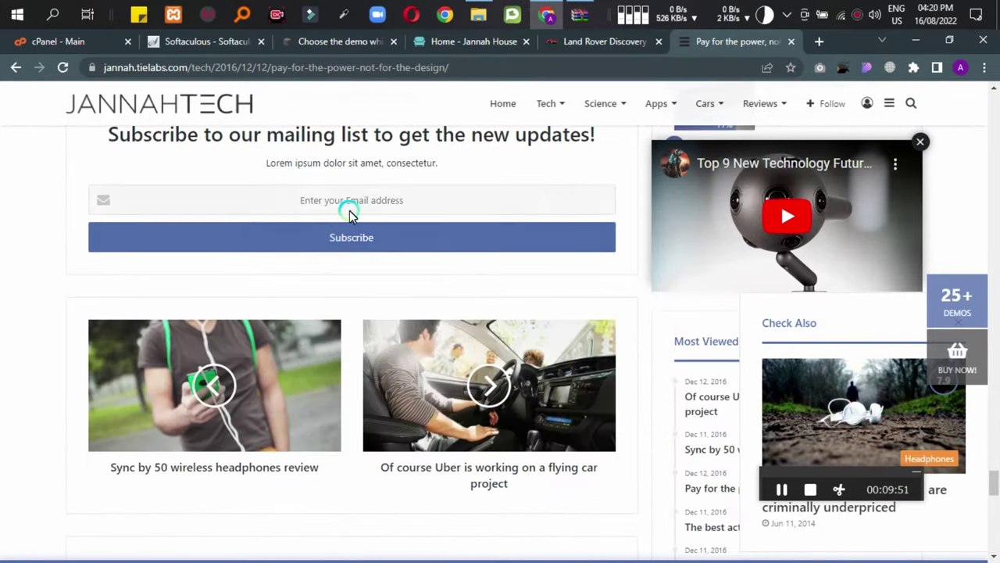
{"action": "scroll", "coordinate": [350, 203], "scroll_direction": "down", "scroll_amount": 6}
{"action": "scroll", "coordinate": [229, 316], "scroll_direction": "down", "scroll_amount": 8}
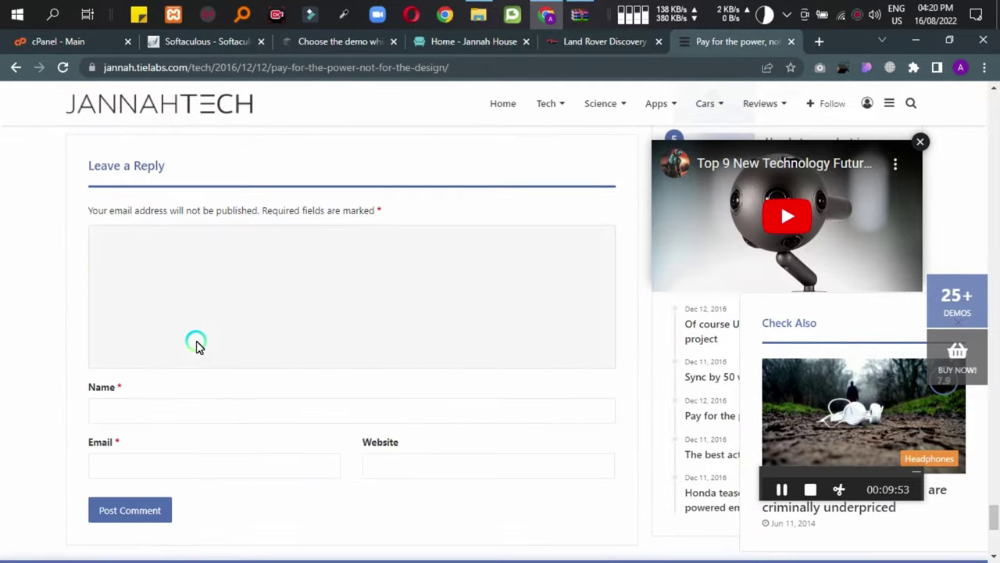
{"action": "scroll", "coordinate": [96, 308], "scroll_direction": "up", "scroll_amount": 4}
{"action": "scroll", "coordinate": [963, 397], "scroll_direction": "down", "scroll_amount": 4}
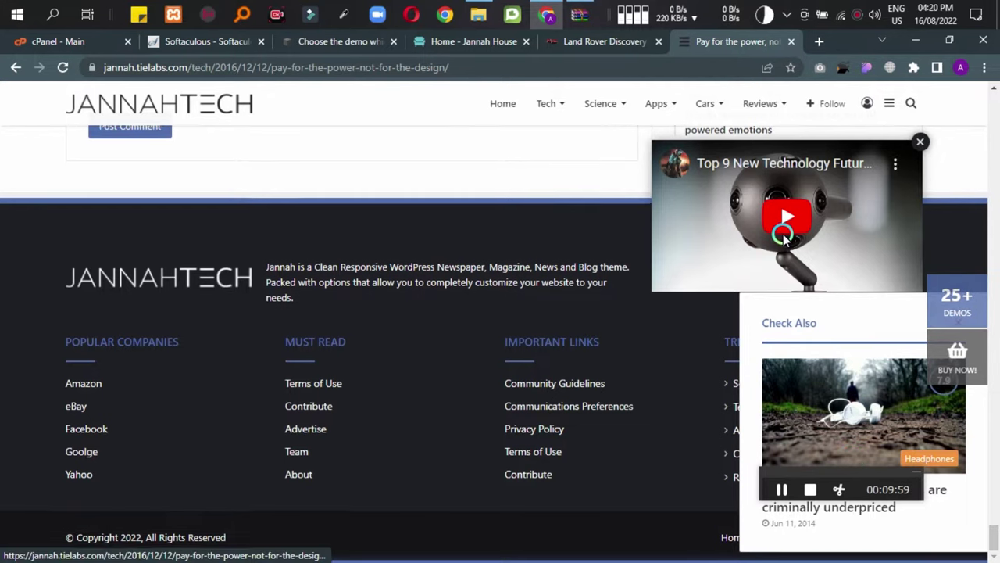
Open the Tech category page and go through all the slides of its featured posts slider.
{"action": "scroll", "coordinate": [382, 210], "scroll_direction": "up", "scroll_amount": 10}
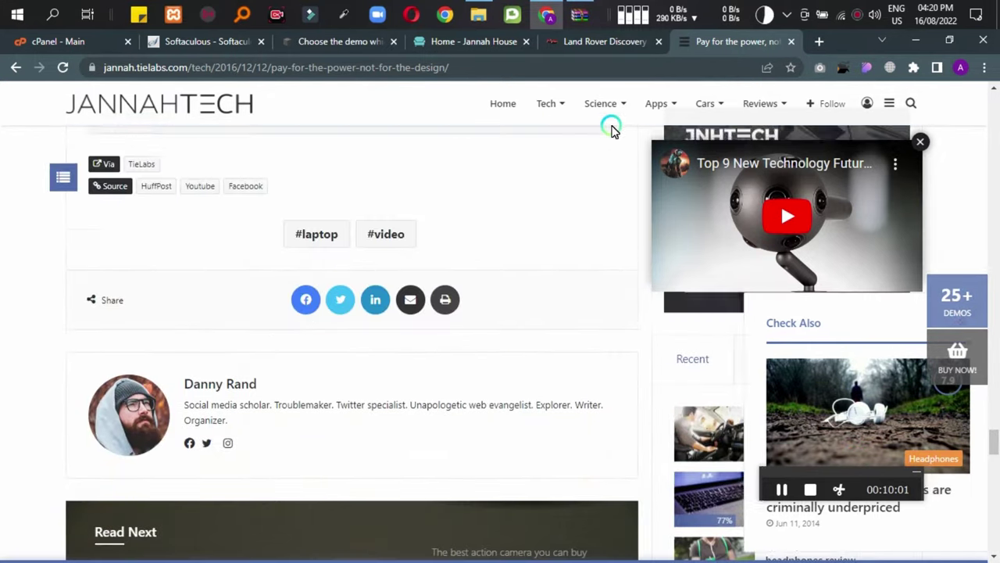
{"action": "mouse_move", "coordinate": [552, 107]}
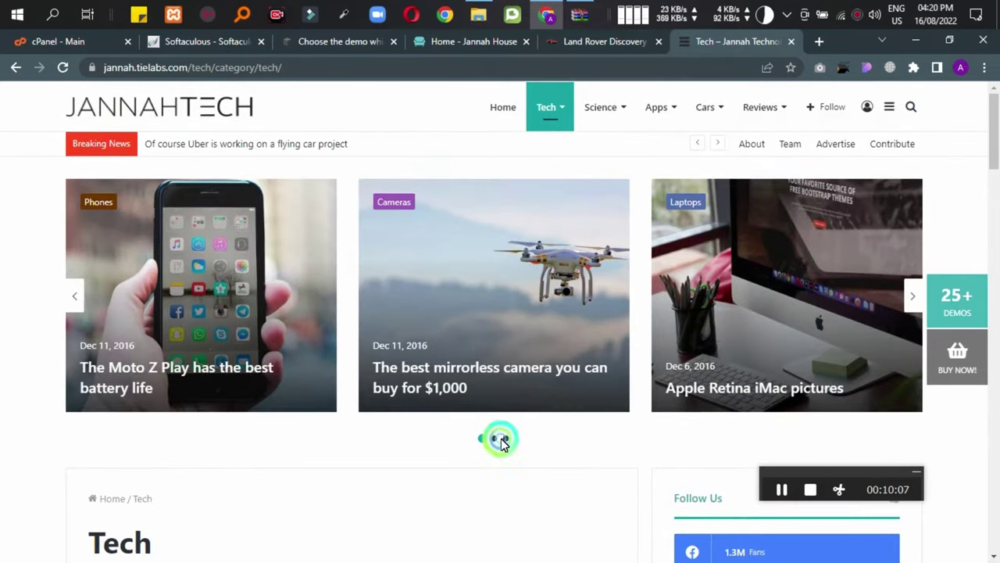
{"action": "left_click", "coordinate": [507, 439]}
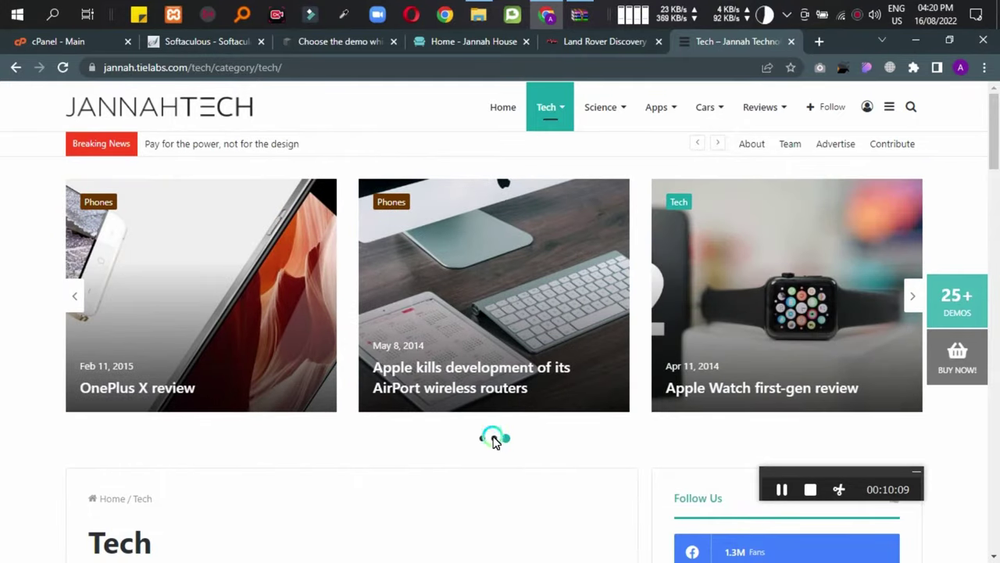
{"action": "left_click", "coordinate": [496, 438]}
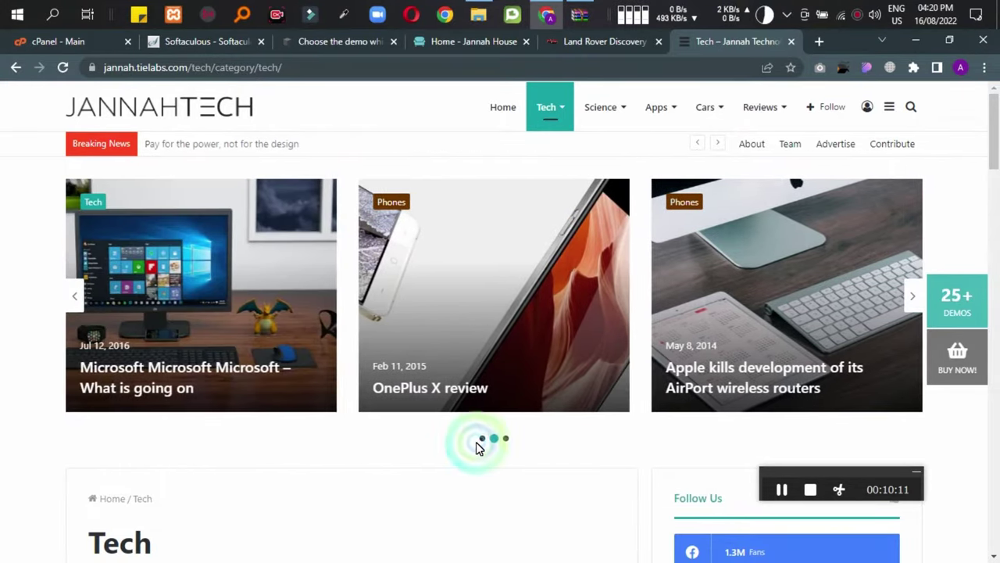
{"action": "left_click", "coordinate": [483, 438]}
Open The best mirrorless camera you can buy for $1,000 and examine its video header, floating player and body images.
{"action": "left_click", "coordinate": [459, 297]}
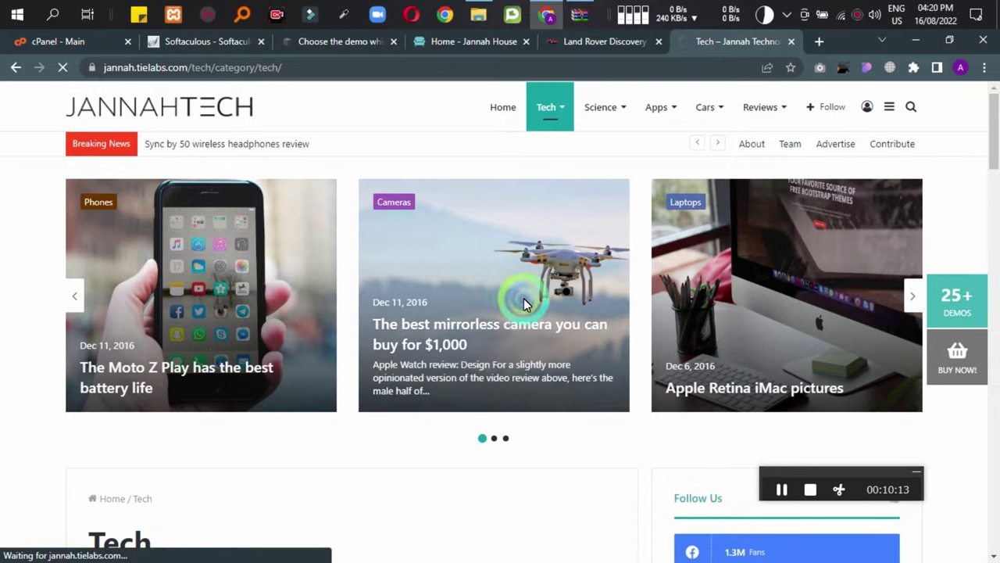
{"action": "scroll", "coordinate": [214, 365], "scroll_direction": "down", "scroll_amount": 4}
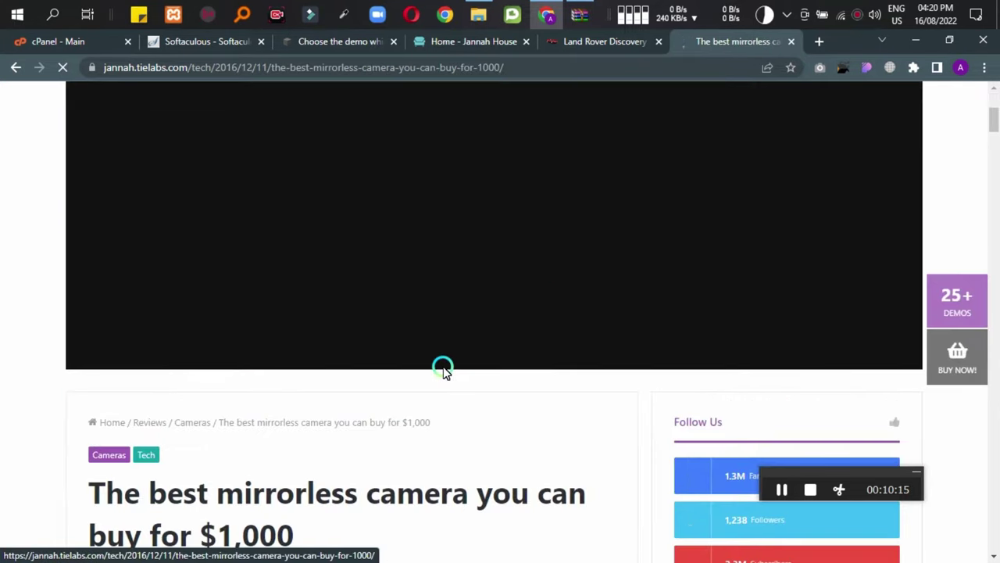
{"action": "scroll", "coordinate": [134, 375], "scroll_direction": "down", "scroll_amount": 6}
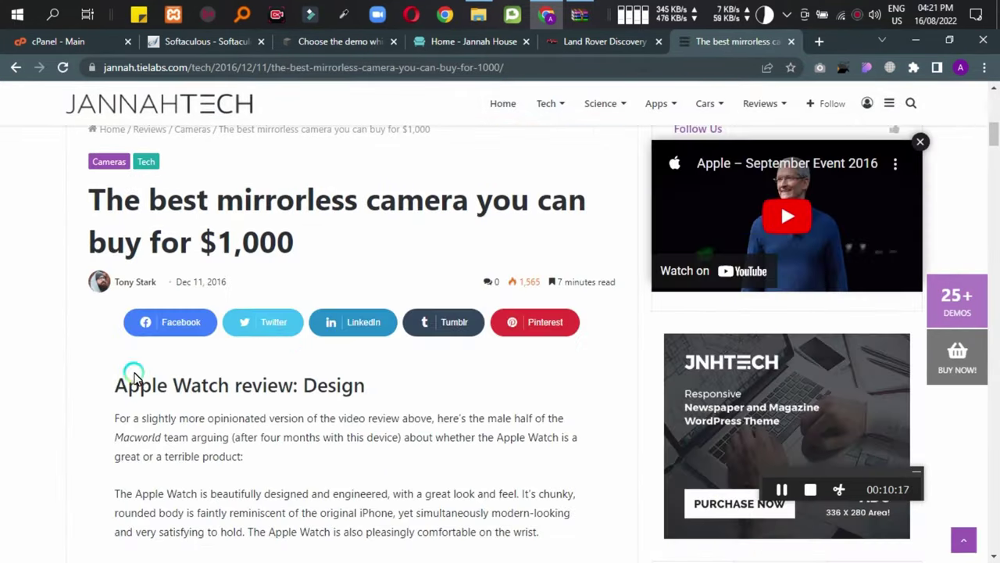
{"action": "scroll", "coordinate": [415, 353], "scroll_direction": "down", "scroll_amount": 8}
{"action": "scroll", "coordinate": [418, 355], "scroll_direction": "down", "scroll_amount": 4}
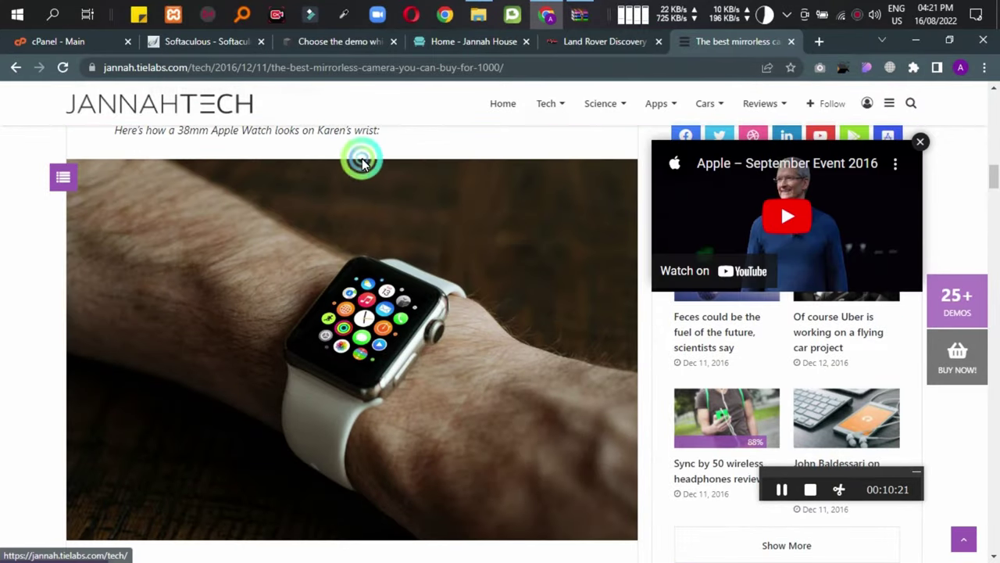
{"action": "scroll", "coordinate": [371, 161], "scroll_direction": "up", "scroll_amount": 15}
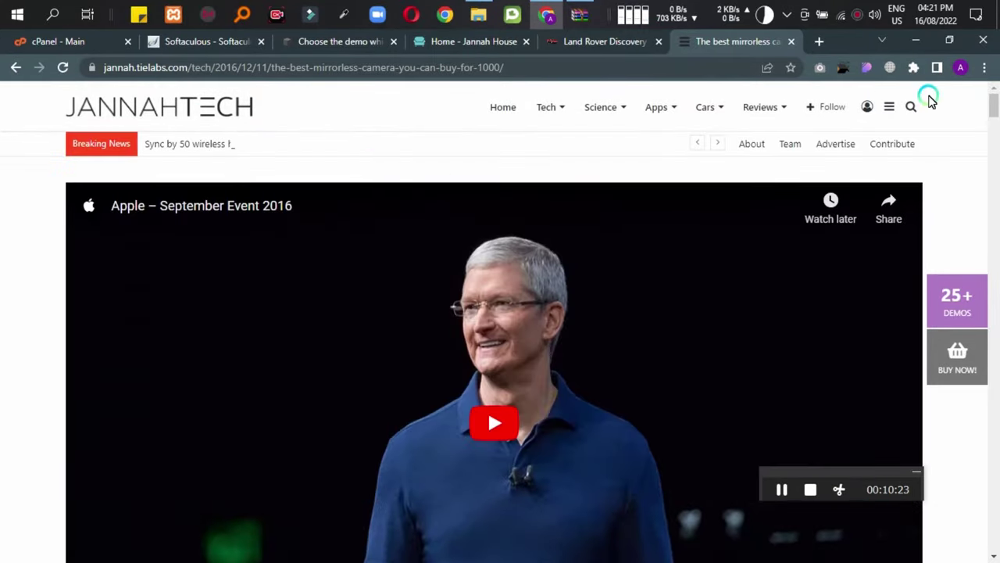
Check the header's Follow links and examine the slide-out side panel down to its Categories and Tag Cloud.
{"action": "mouse_move", "coordinate": [835, 110]}
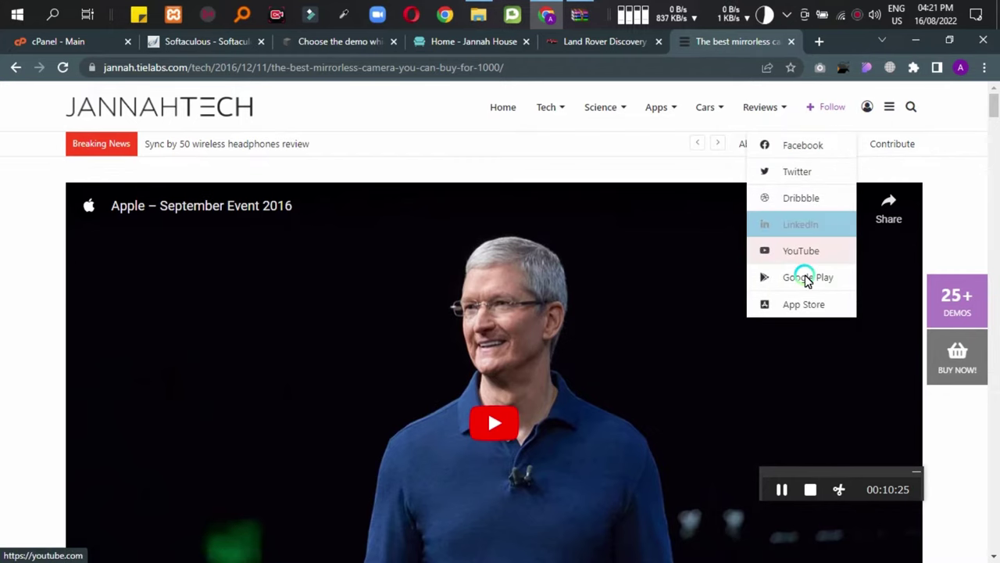
{"action": "left_click", "coordinate": [893, 107]}
{"action": "scroll", "coordinate": [864, 286], "scroll_direction": "down", "scroll_amount": 4}
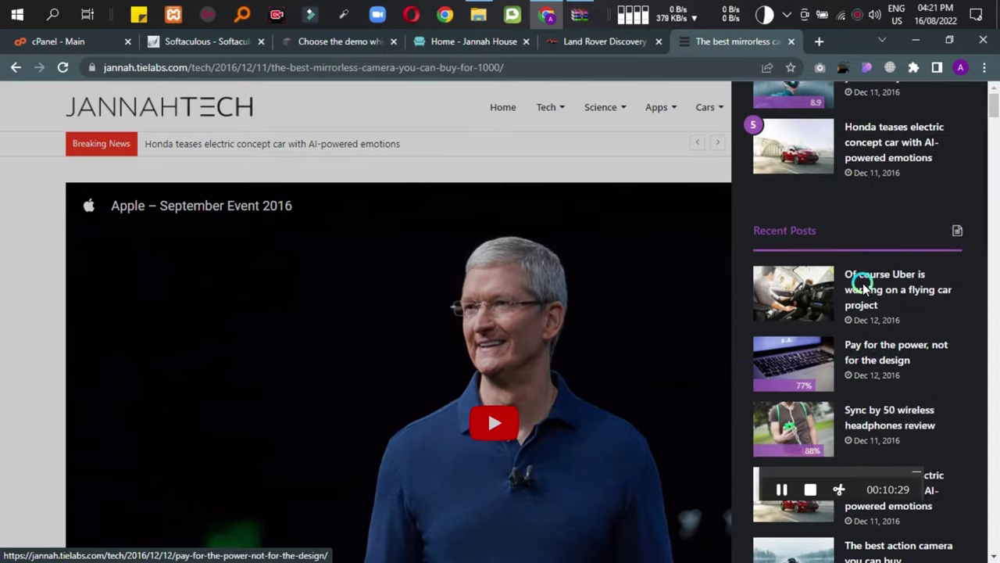
{"action": "scroll", "coordinate": [863, 283], "scroll_direction": "down", "scroll_amount": 2}
{"action": "scroll", "coordinate": [855, 279], "scroll_direction": "up", "scroll_amount": 3}
{"action": "scroll", "coordinate": [859, 281], "scroll_direction": "down", "scroll_amount": 8}
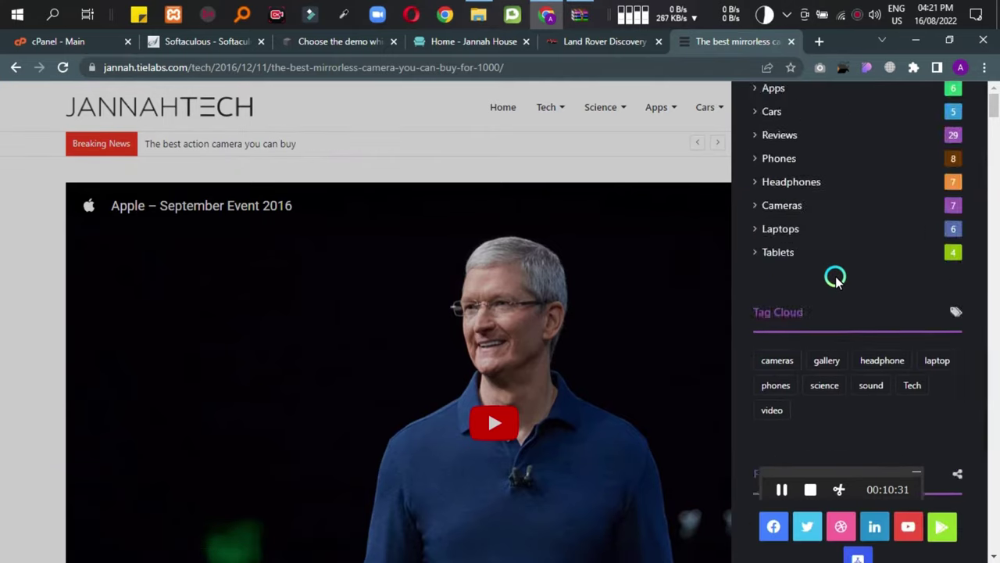
{"action": "left_click", "coordinate": [18, 151]}
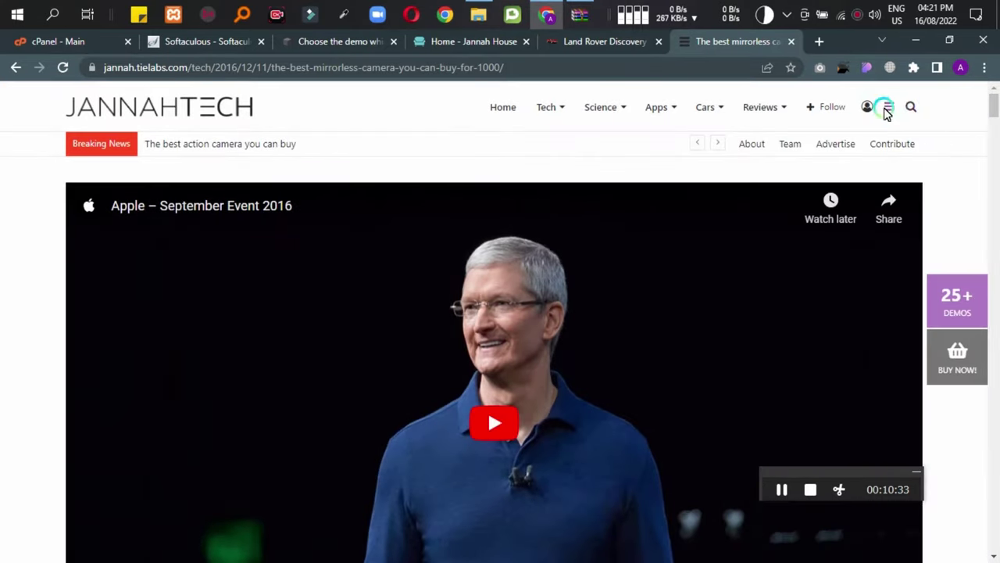
Return the Tech demo to its homepage and glance over the open House and Automotive demos for comparison.
{"action": "left_click", "coordinate": [191, 100]}
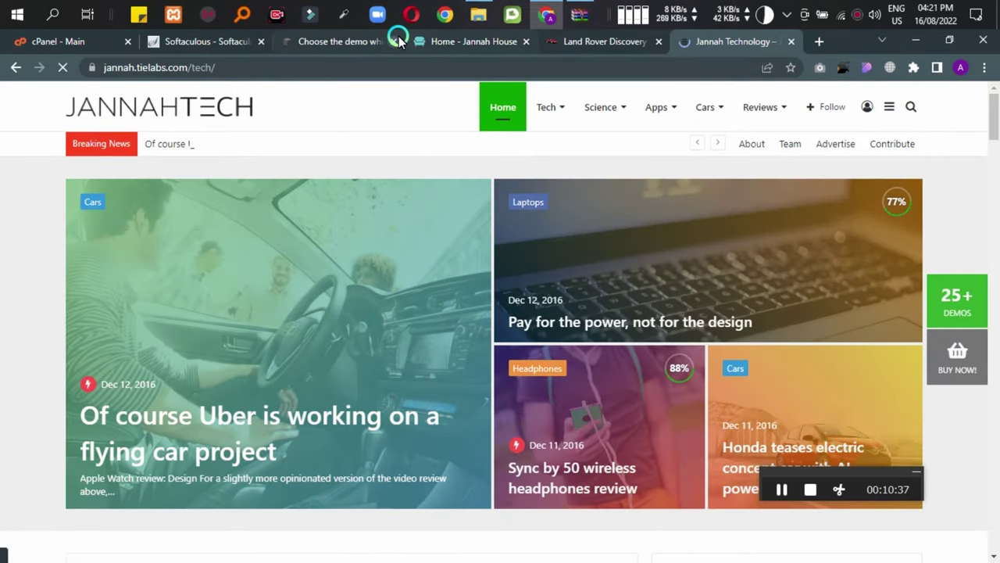
{"action": "left_click", "coordinate": [453, 39]}
{"action": "scroll", "coordinate": [440, 417], "scroll_direction": "down", "scroll_amount": 2}
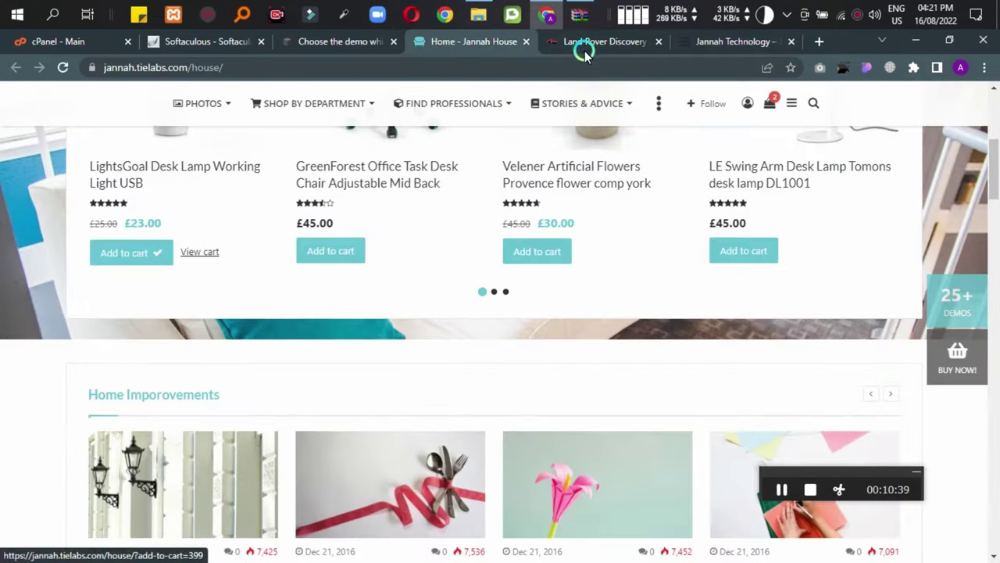
{"action": "left_click", "coordinate": [579, 41]}
{"action": "scroll", "coordinate": [430, 294], "scroll_direction": "down", "scroll_amount": 5}
Examine the House demo's homepage down to its article list, and close that demo's browser tab.
{"action": "left_click", "coordinate": [461, 39]}
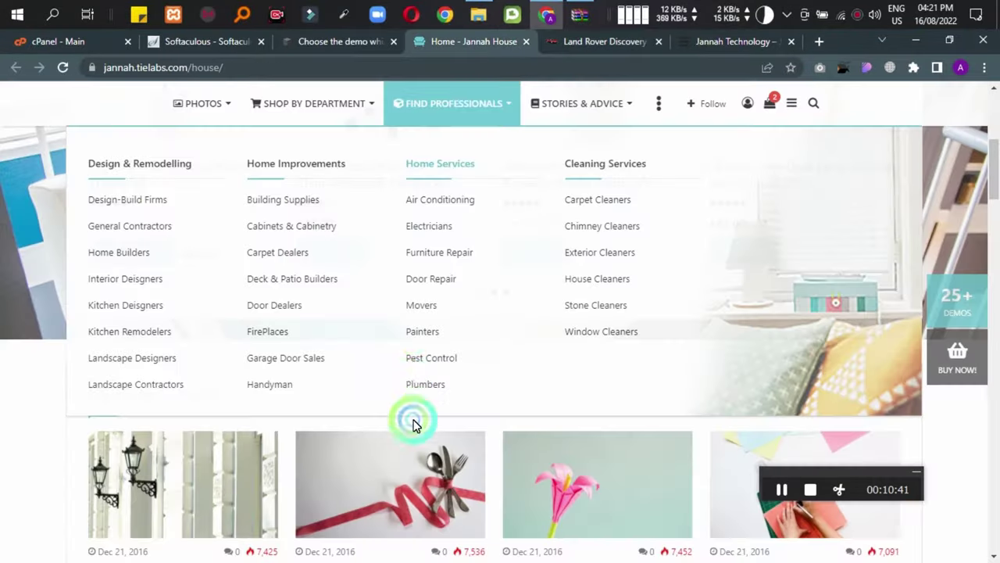
{"action": "scroll", "coordinate": [51, 435], "scroll_direction": "up", "scroll_amount": 3}
{"action": "scroll", "coordinate": [50, 435], "scroll_direction": "down", "scroll_amount": 10}
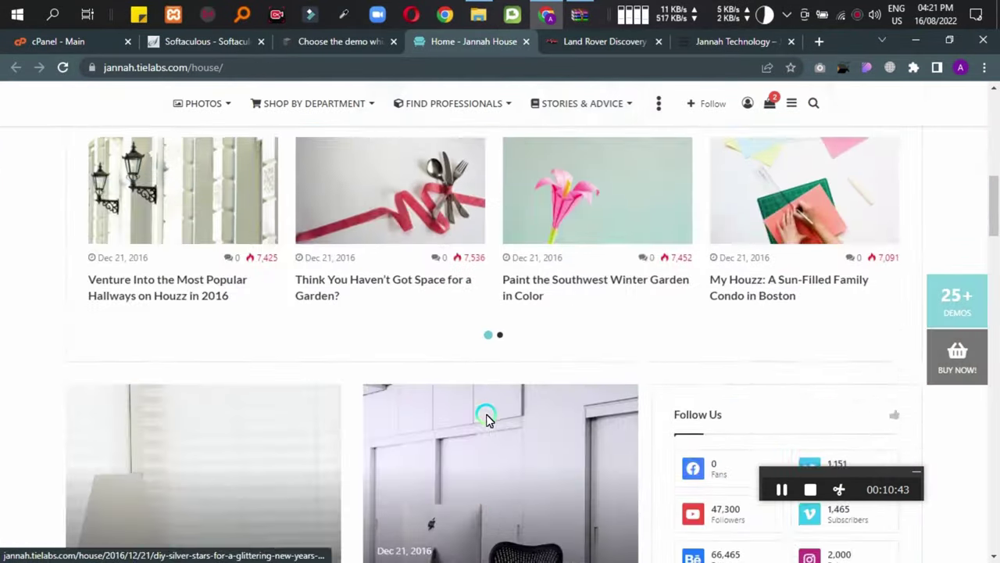
{"action": "scroll", "coordinate": [194, 442], "scroll_direction": "down", "scroll_amount": 10}
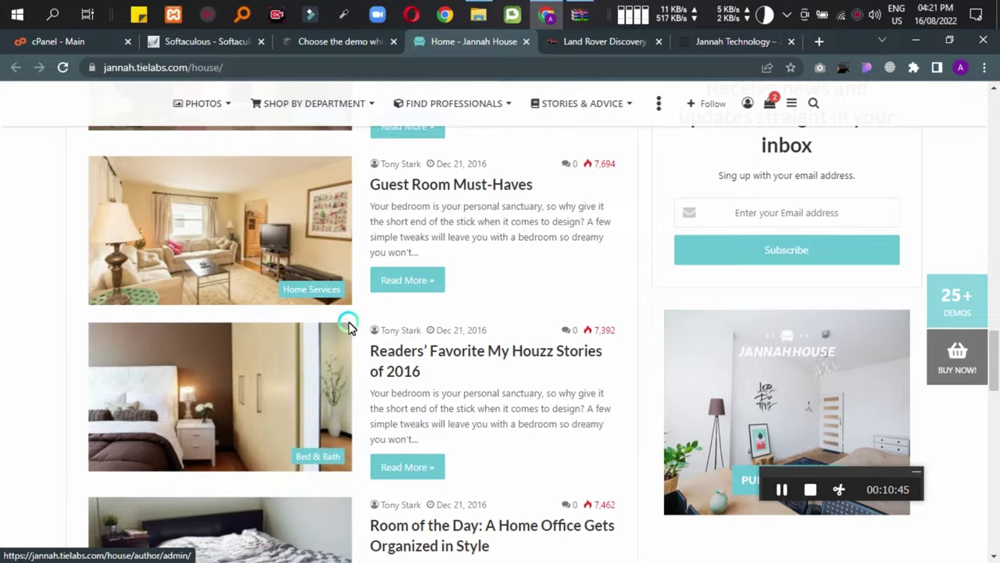
{"action": "left_click", "coordinate": [526, 41]}
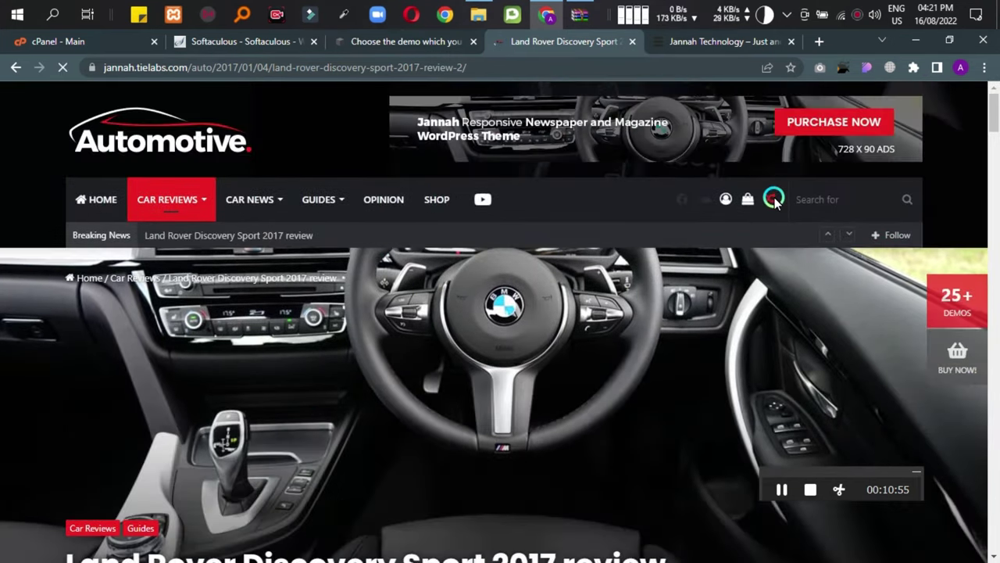
Examine the Automotive demo's Land Rover Discovery Sport 2017 review down to its Our Review Process ratings.
{"action": "scroll", "coordinate": [290, 329], "scroll_direction": "down", "scroll_amount": 8}
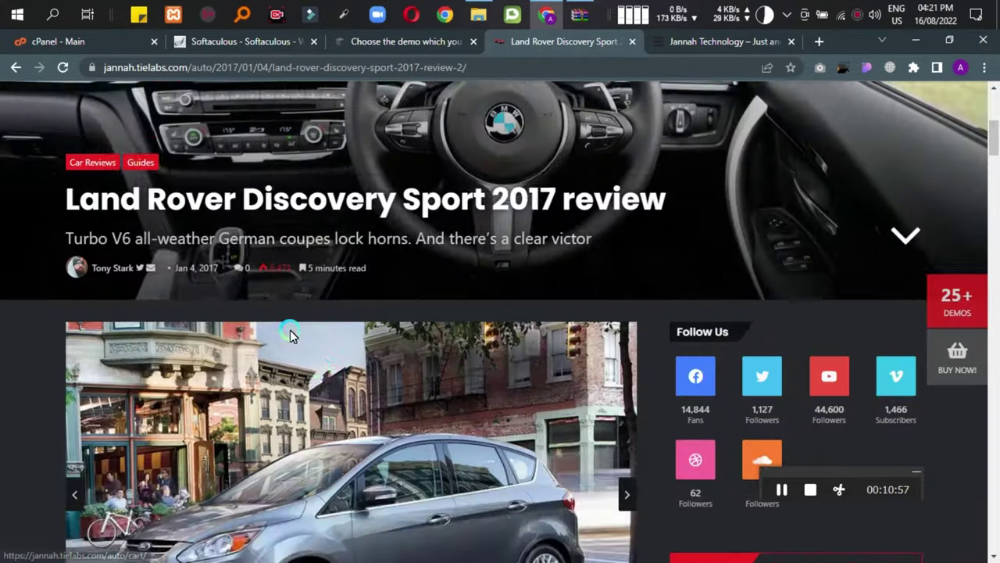
{"action": "scroll", "coordinate": [479, 367], "scroll_direction": "down", "scroll_amount": 15}
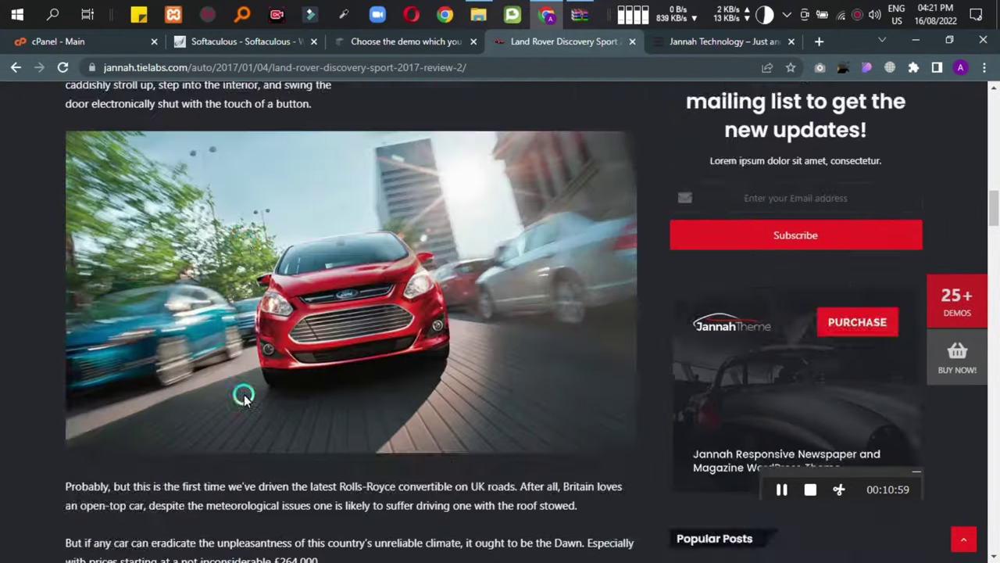
{"action": "scroll", "coordinate": [190, 424], "scroll_direction": "down", "scroll_amount": 15}
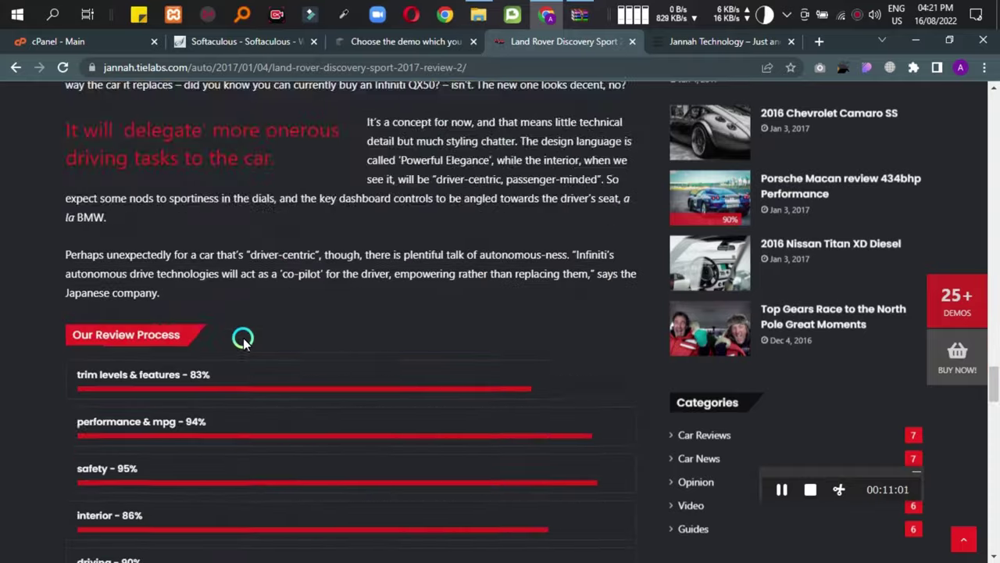
{"action": "scroll", "coordinate": [325, 476], "scroll_direction": "down", "scroll_amount": 5}
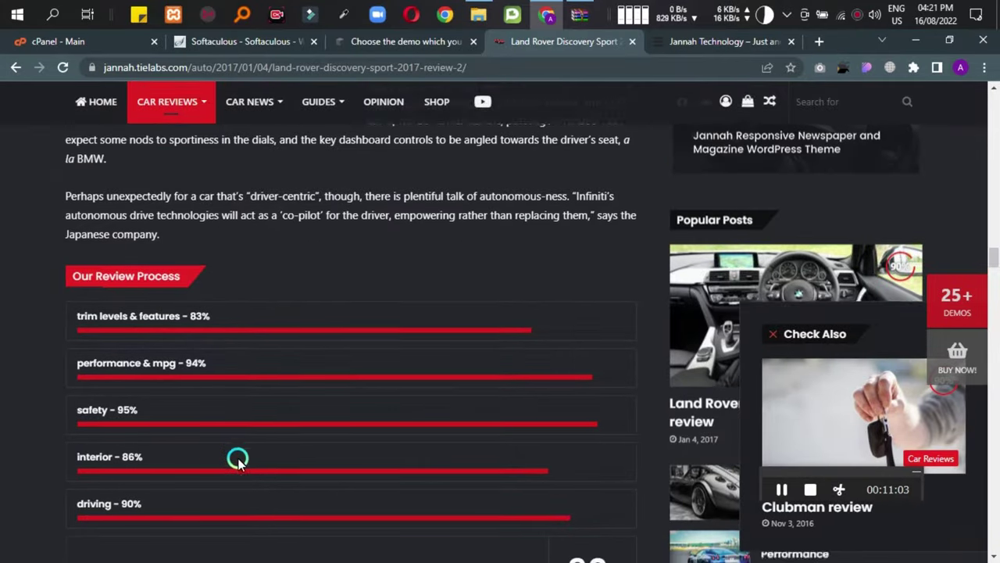
{"action": "scroll", "coordinate": [380, 264], "scroll_direction": "up", "scroll_amount": 15}
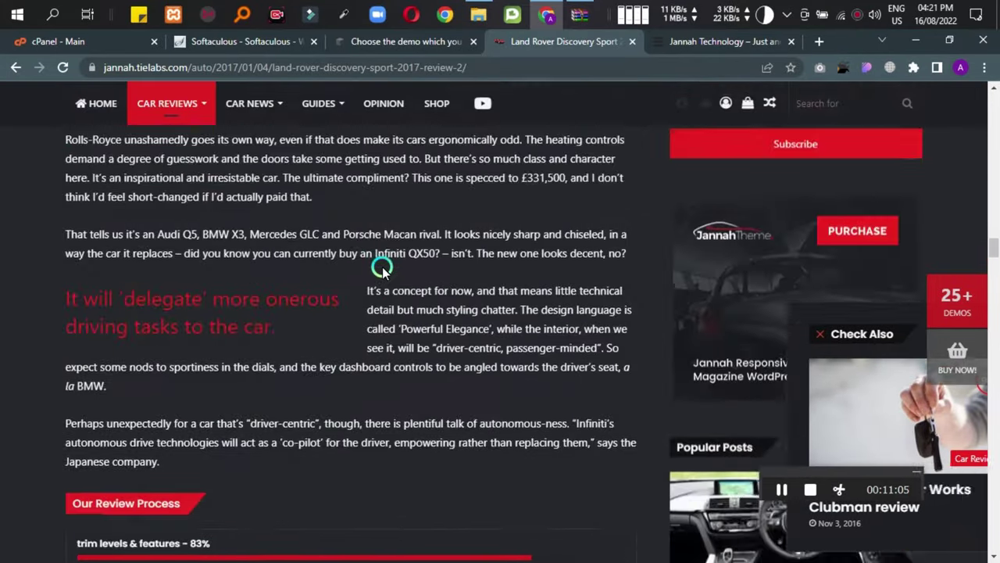
{"action": "scroll", "coordinate": [382, 266], "scroll_direction": "up", "scroll_amount": 15}
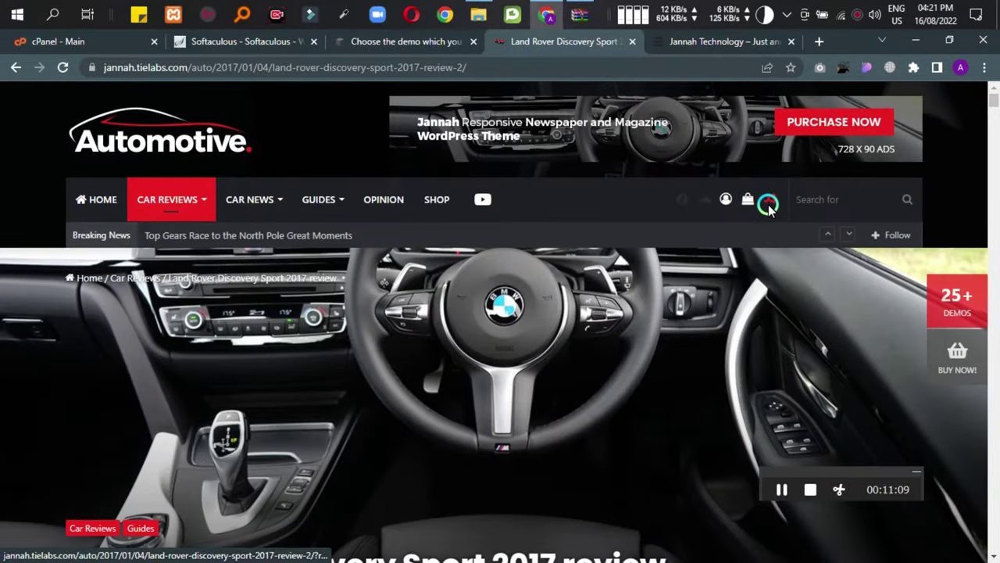
Load a random article in the Automotive demo and examine its gallery, share buttons and body content.
{"action": "left_click", "coordinate": [768, 205]}
{"action": "scroll", "coordinate": [67, 342], "scroll_direction": "down", "scroll_amount": 4}
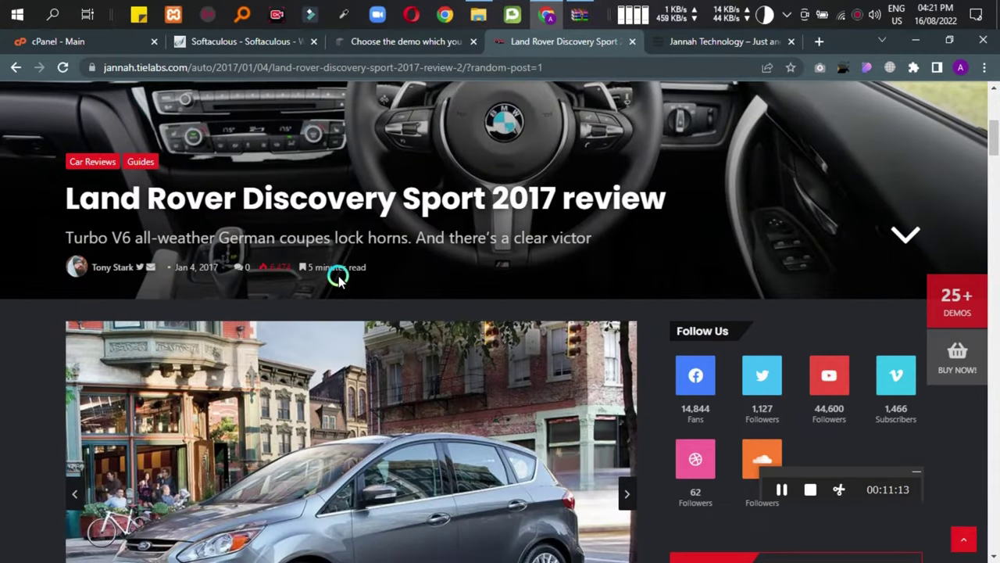
{"action": "scroll", "coordinate": [705, 262], "scroll_direction": "down", "scroll_amount": 13}
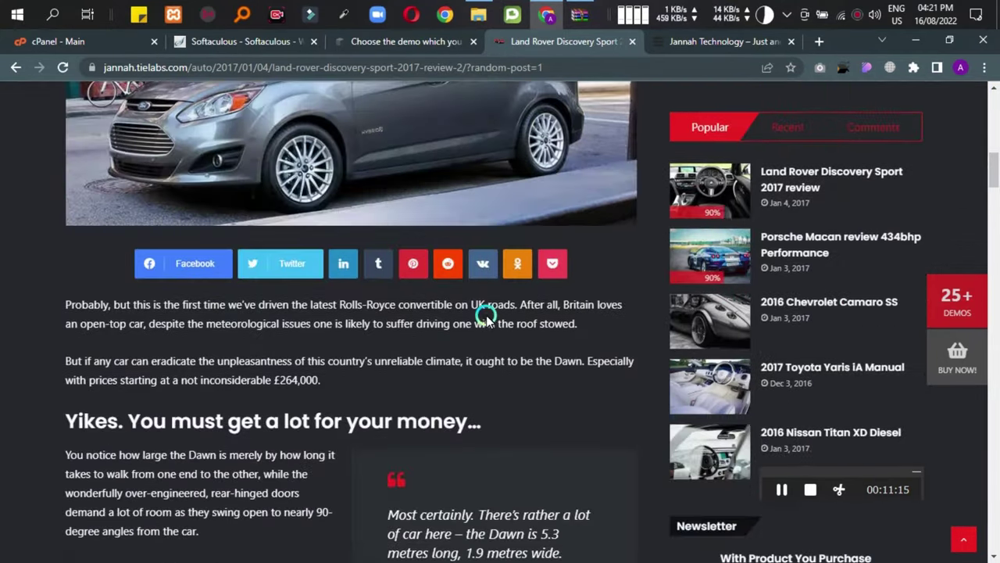
{"action": "scroll", "coordinate": [309, 360], "scroll_direction": "down", "scroll_amount": 2}
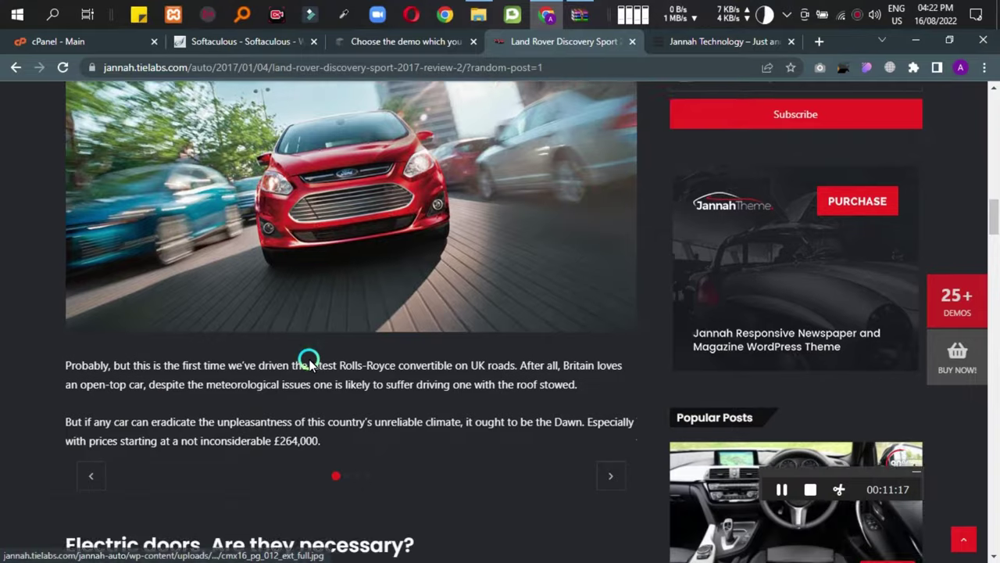
Advance the article's image slider to the next slide, view its car photo enlarged, and close the enlarged view.
{"action": "left_click", "coordinate": [619, 383]}
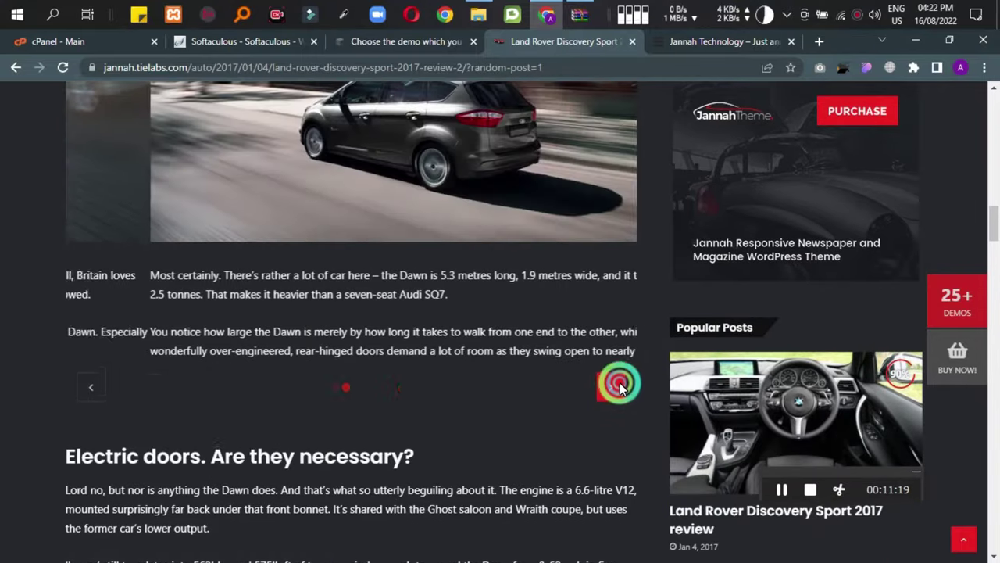
{"action": "scroll", "coordinate": [324, 354], "scroll_direction": "up", "scroll_amount": 3}
{"action": "left_click", "coordinate": [415, 389]}
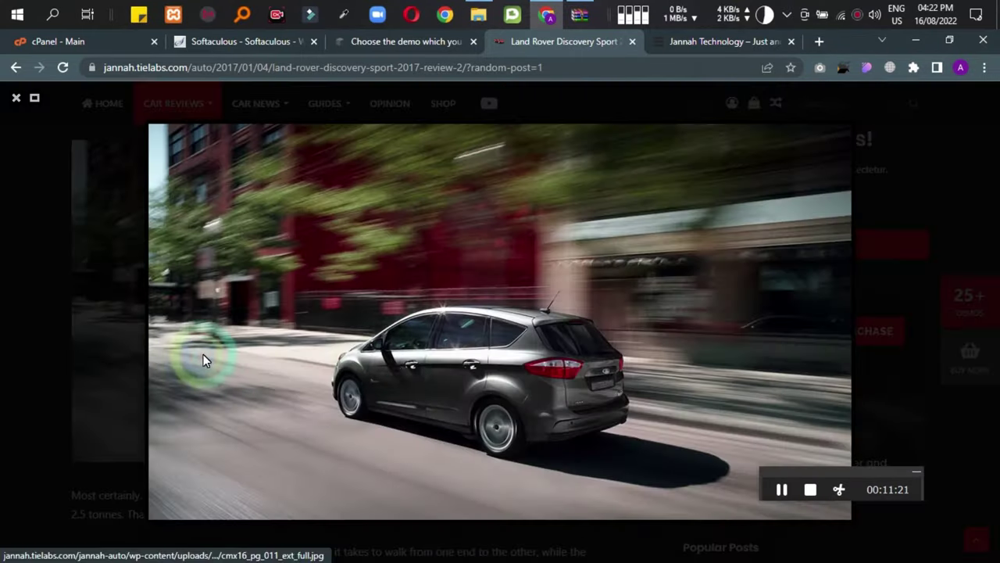
{"action": "left_click", "coordinate": [60, 277]}
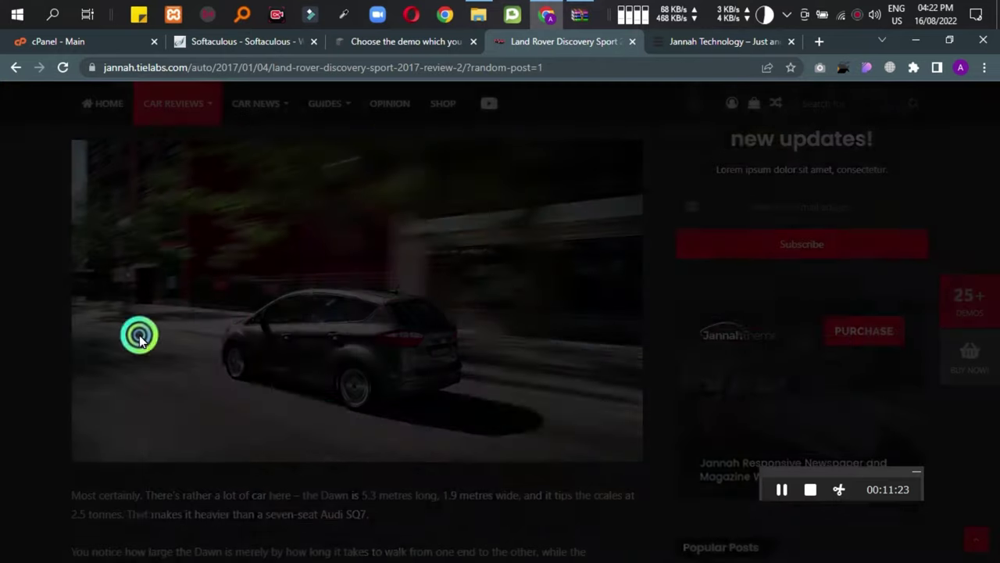
Continue down the Land Rover article and open the Porsche Macan review 434bhp Performance from the sidebar posts.
{"action": "scroll", "coordinate": [516, 437], "scroll_direction": "down", "scroll_amount": 6}
{"action": "scroll", "coordinate": [516, 438], "scroll_direction": "down", "scroll_amount": 5}
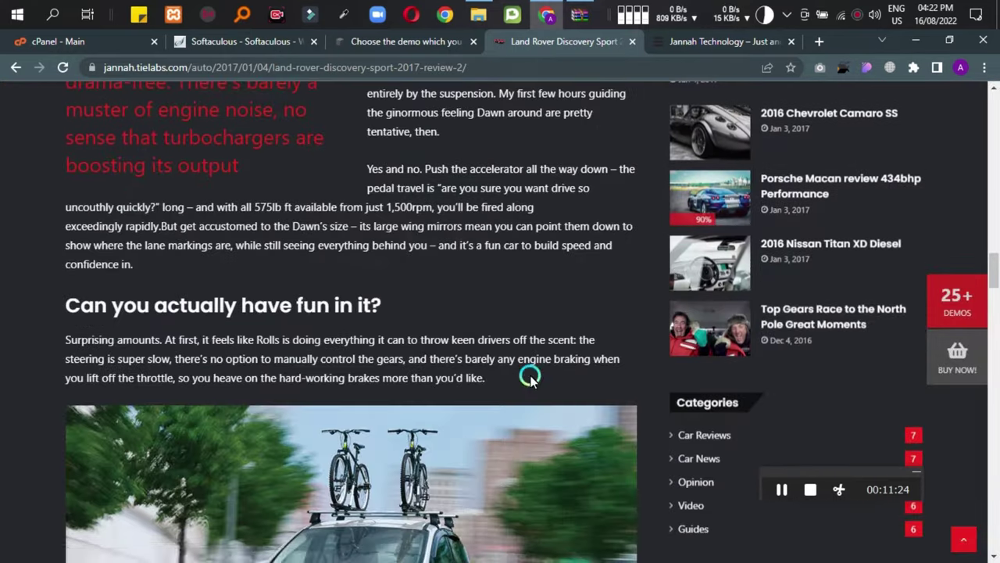
{"action": "left_click", "coordinate": [791, 199]}
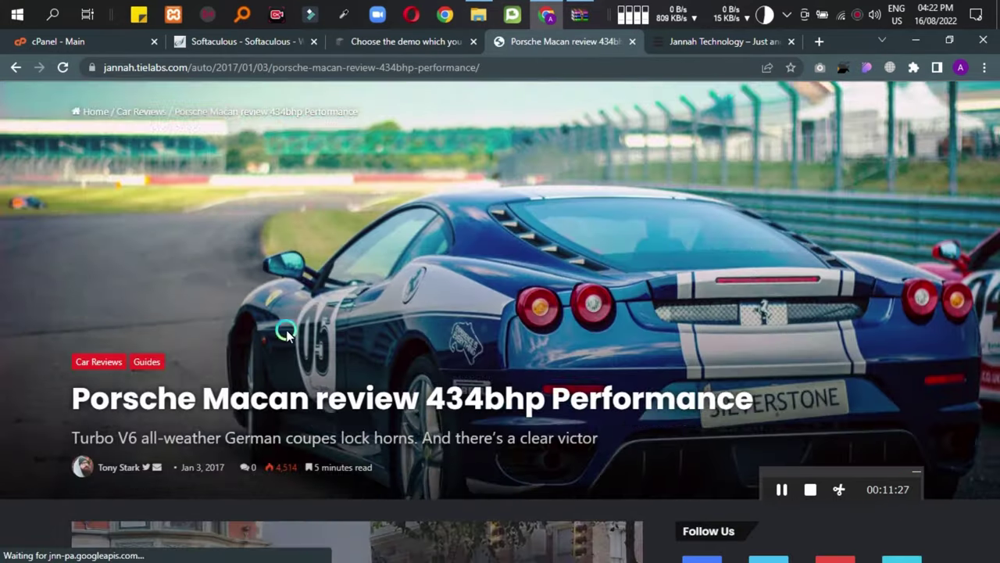
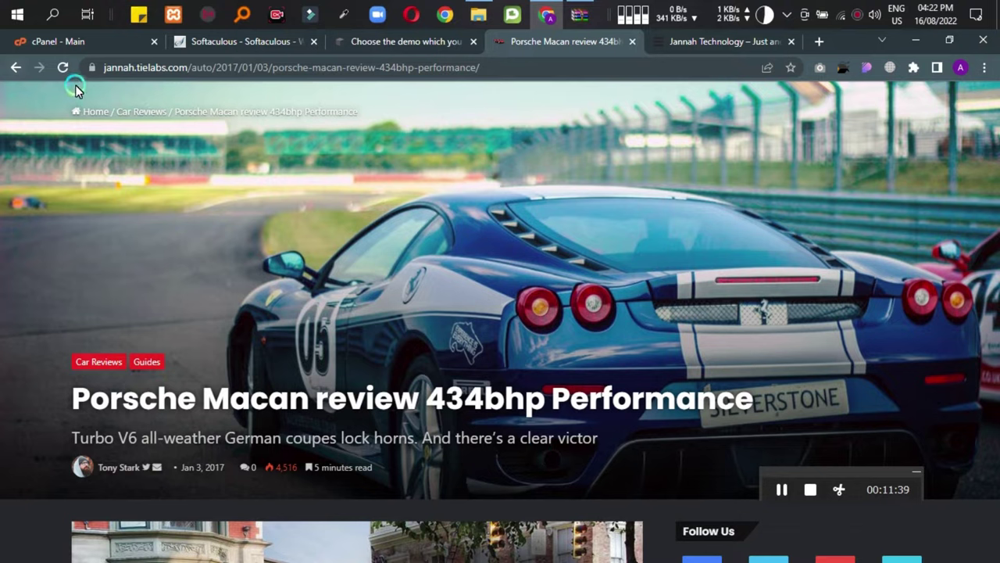
Return to the Automotive demo's homepage and open the Mini John Cooper Works Clubman review from its article list.
{"action": "scroll", "coordinate": [391, 322], "scroll_direction": "down", "scroll_amount": 10}
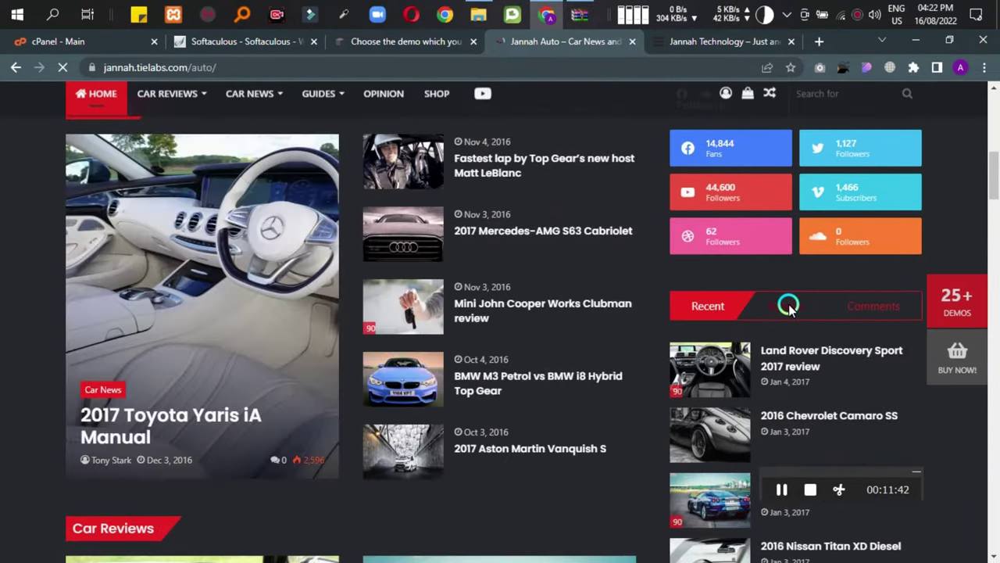
{"action": "scroll", "coordinate": [437, 185], "scroll_direction": "down", "scroll_amount": 2}
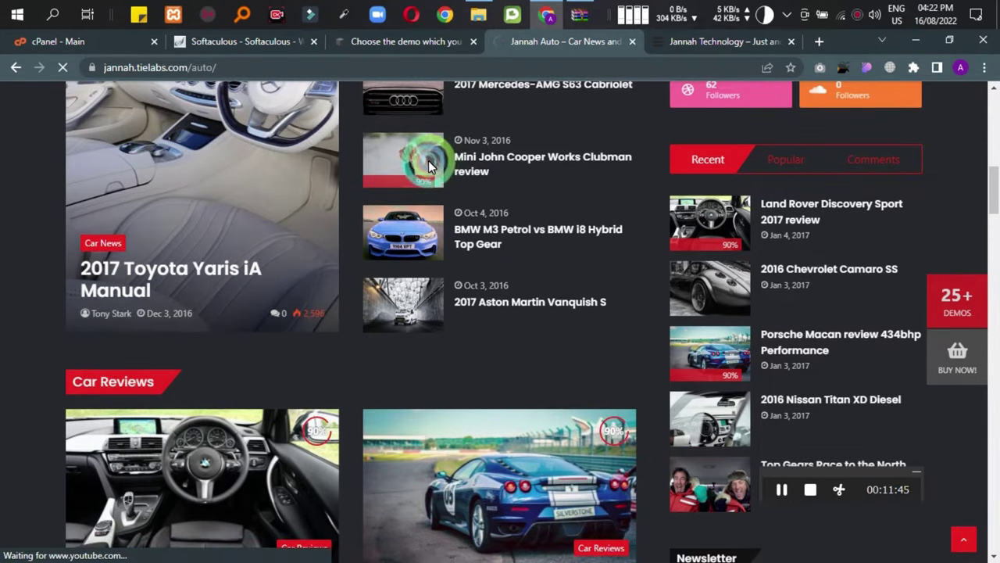
{"action": "scroll", "coordinate": [503, 420], "scroll_direction": "down", "scroll_amount": 8}
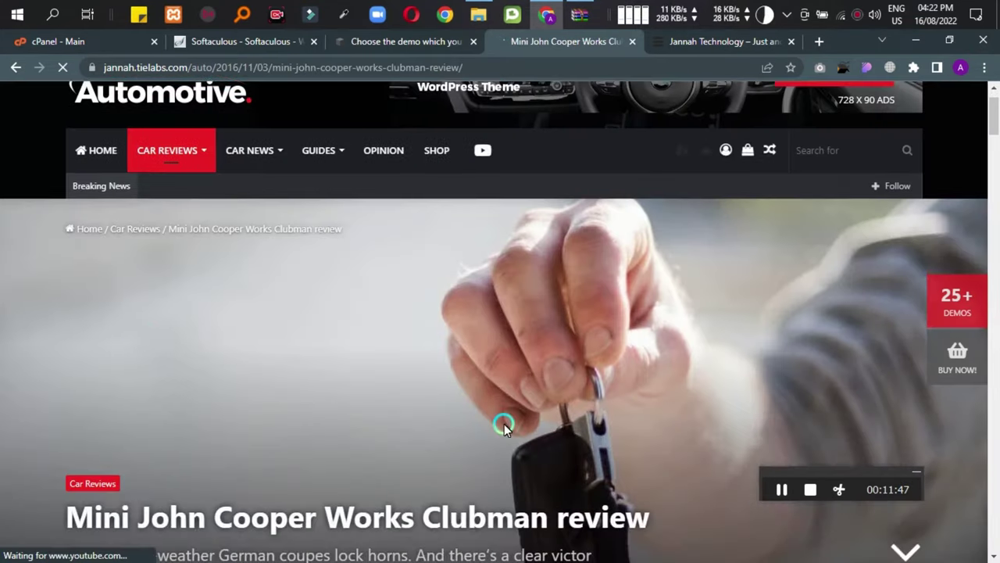
Examine the Mini John Cooper Works Clubman review through its body, Our Review Process ratings and Related Articles.
{"action": "scroll", "coordinate": [245, 401], "scroll_direction": "down", "scroll_amount": 5}
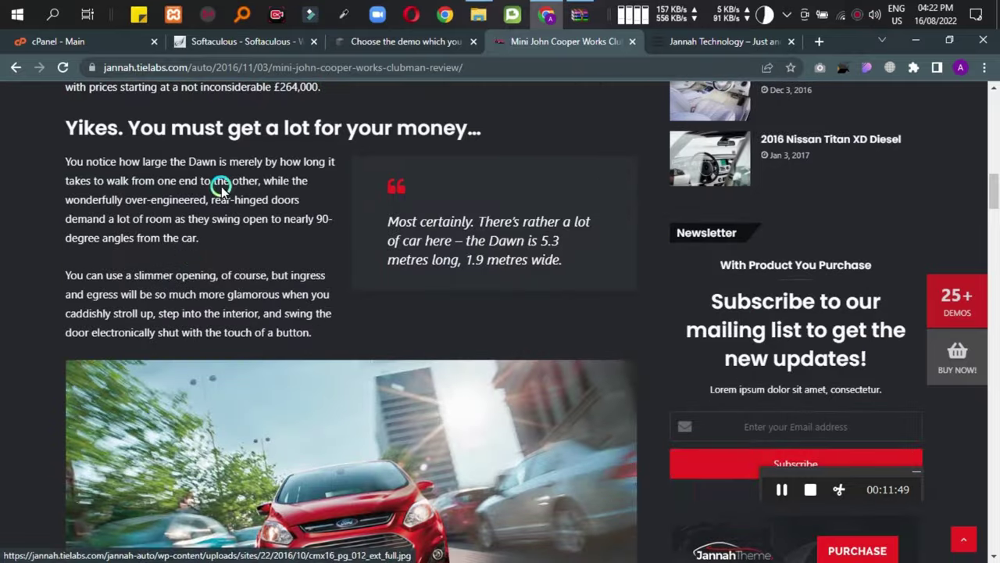
{"action": "scroll", "coordinate": [367, 297], "scroll_direction": "down", "scroll_amount": 4}
{"action": "scroll", "coordinate": [402, 273], "scroll_direction": "down", "scroll_amount": 12}
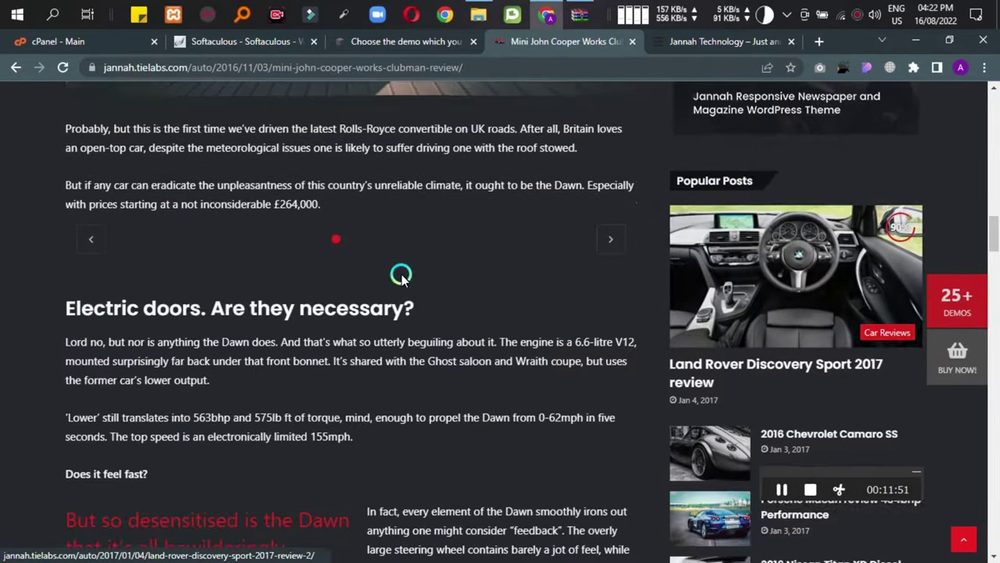
{"action": "scroll", "coordinate": [117, 420], "scroll_direction": "down", "scroll_amount": 10}
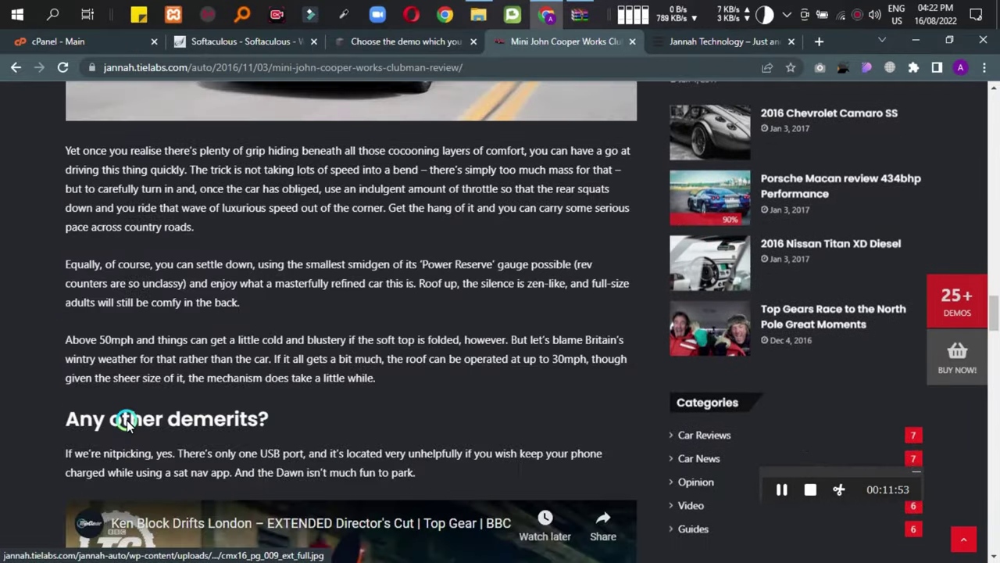
{"action": "scroll", "coordinate": [304, 400], "scroll_direction": "down", "scroll_amount": 10}
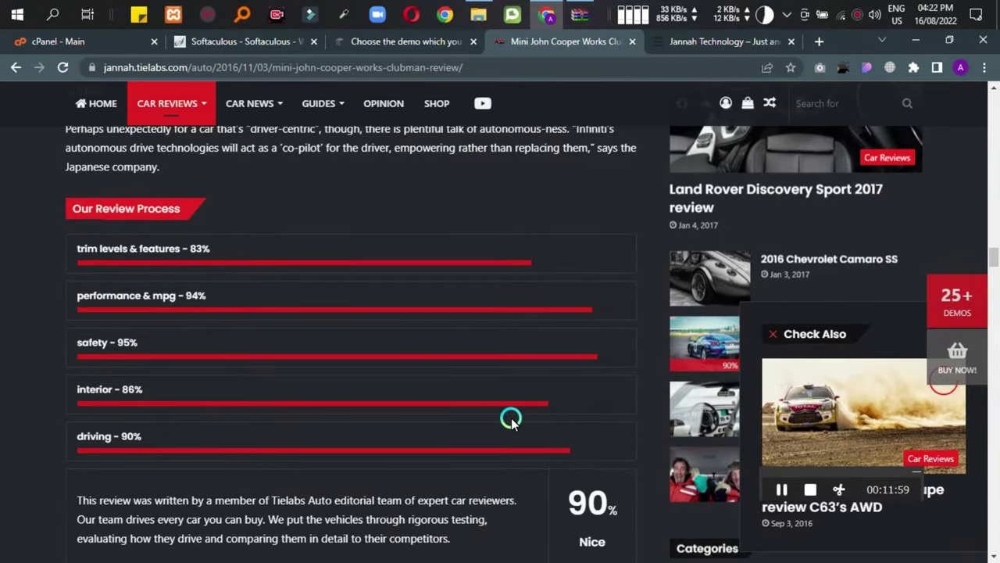
{"action": "scroll", "coordinate": [510, 419], "scroll_direction": "down", "scroll_amount": 15}
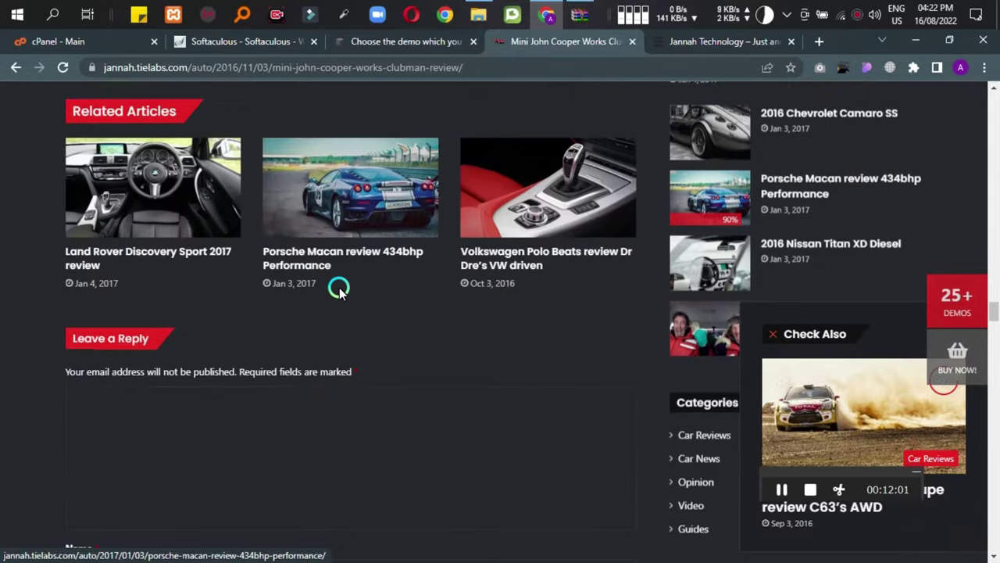
Look over the Mini review's adjacent-post links, newsletter form and share buttons, and open its review tag archive.
{"action": "scroll", "coordinate": [312, 289], "scroll_direction": "down", "scroll_amount": 10}
{"action": "scroll", "coordinate": [190, 292], "scroll_direction": "up", "scroll_amount": 13}
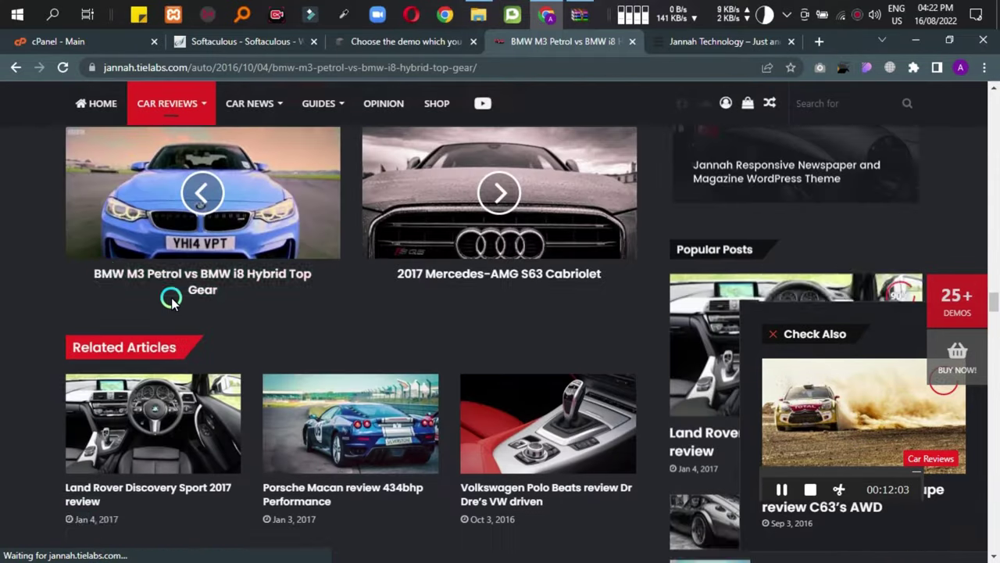
{"action": "scroll", "coordinate": [171, 299], "scroll_direction": "up", "scroll_amount": 5}
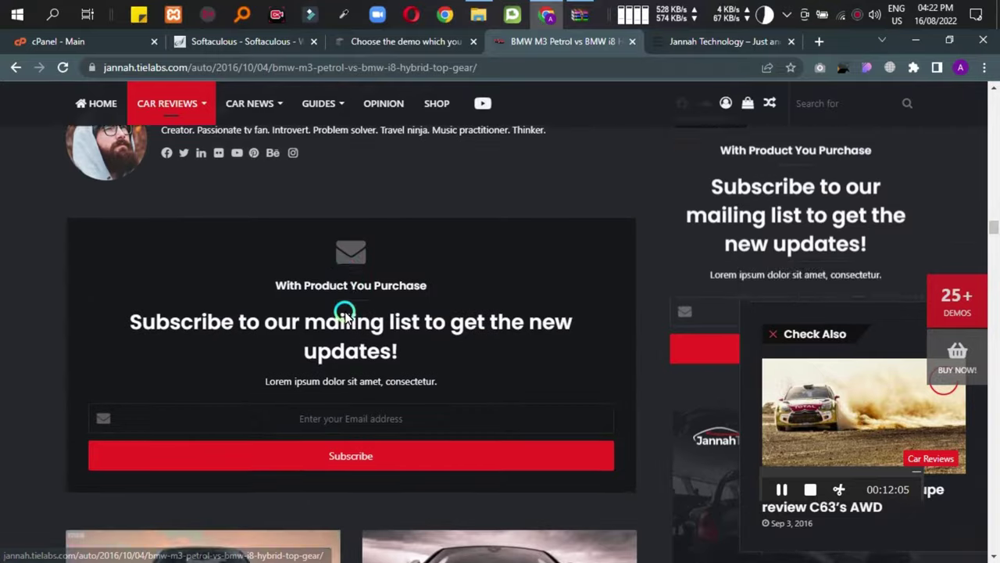
{"action": "scroll", "coordinate": [297, 316], "scroll_direction": "up", "scroll_amount": 3}
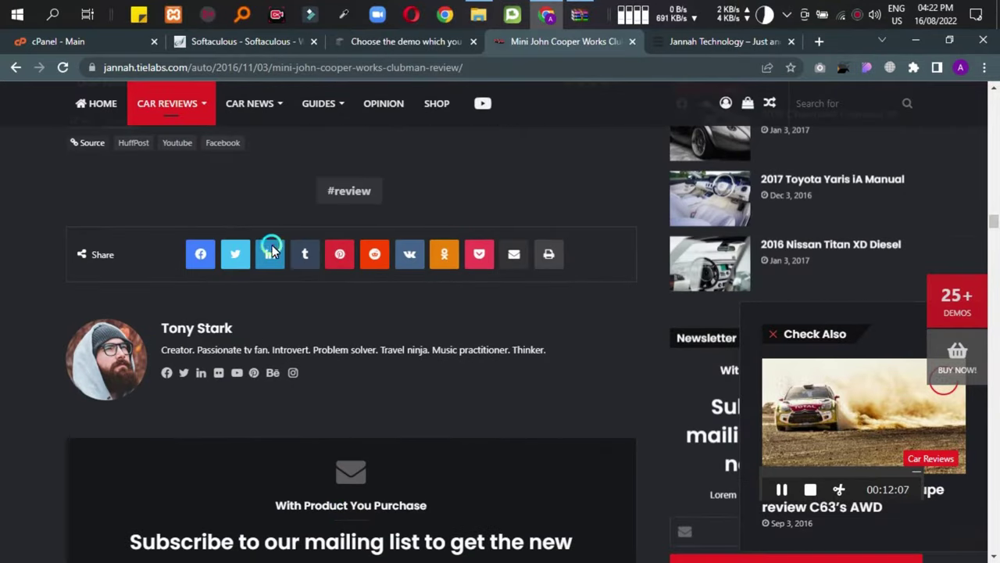
{"action": "scroll", "coordinate": [396, 295], "scroll_direction": "up", "scroll_amount": 3}
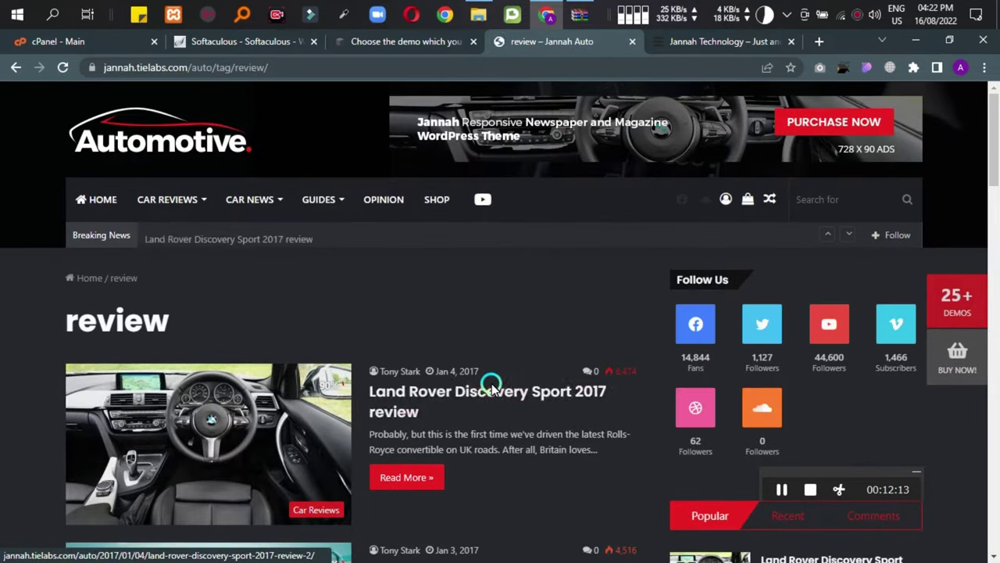
Browse the review tag archive and open the Mercedes-AMG C43 Coupe review C63's AWD article.
{"action": "scroll", "coordinate": [346, 384], "scroll_direction": "down", "scroll_amount": 8}
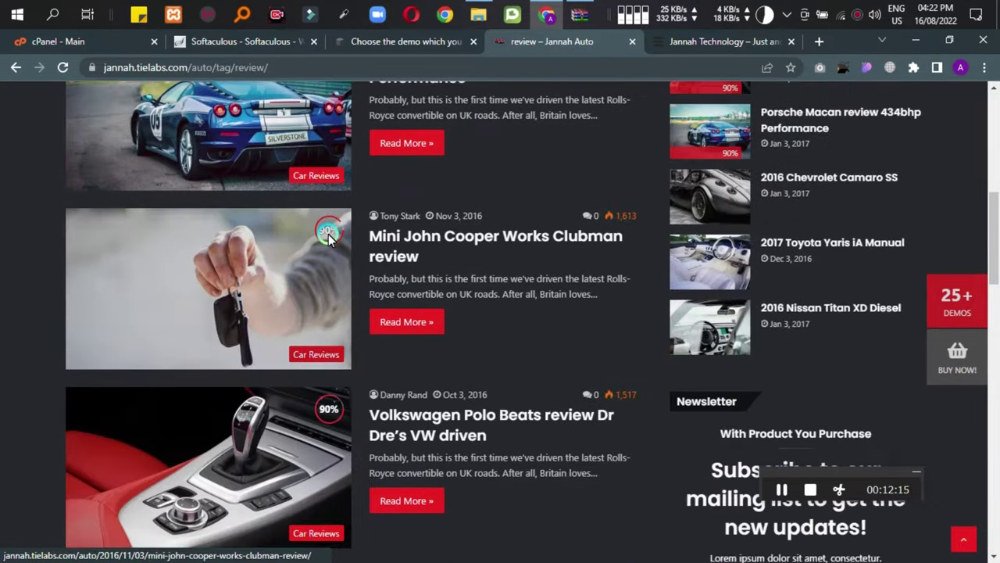
{"action": "scroll", "coordinate": [361, 353], "scroll_direction": "down", "scroll_amount": 5}
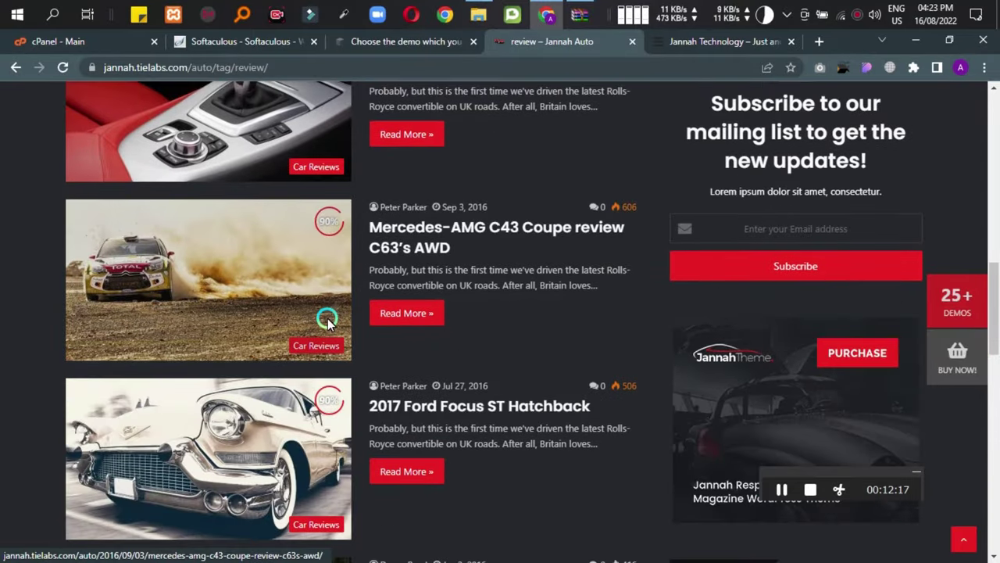
{"action": "left_click", "coordinate": [399, 305]}
{"action": "scroll", "coordinate": [492, 306], "scroll_direction": "down", "scroll_amount": 7}
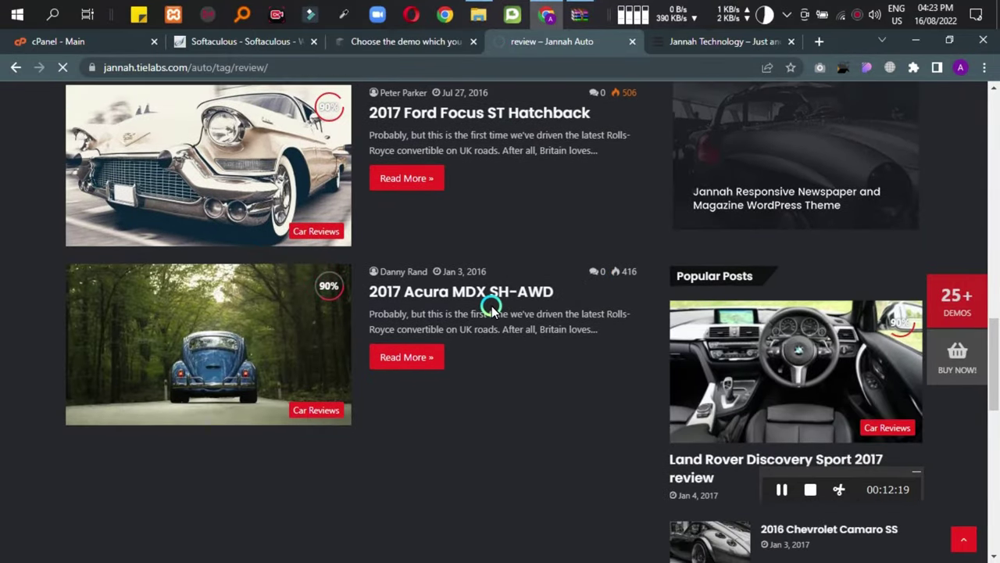
Examine the Mercedes-AMG C43 Coupe review from its header image down to the Leave a Reply form.
{"action": "scroll", "coordinate": [232, 305], "scroll_direction": "down", "scroll_amount": 8}
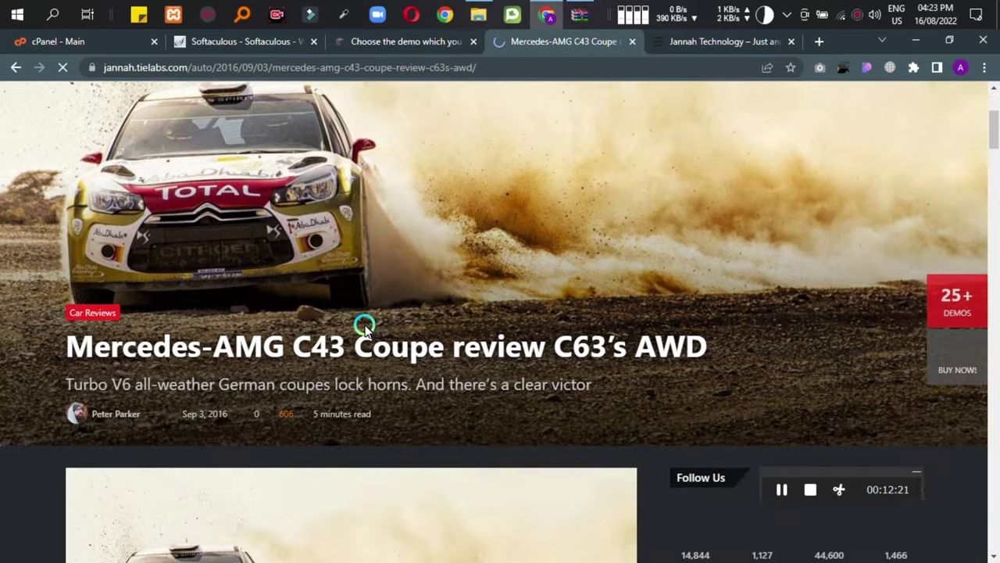
{"action": "scroll", "coordinate": [217, 381], "scroll_direction": "down", "scroll_amount": 2}
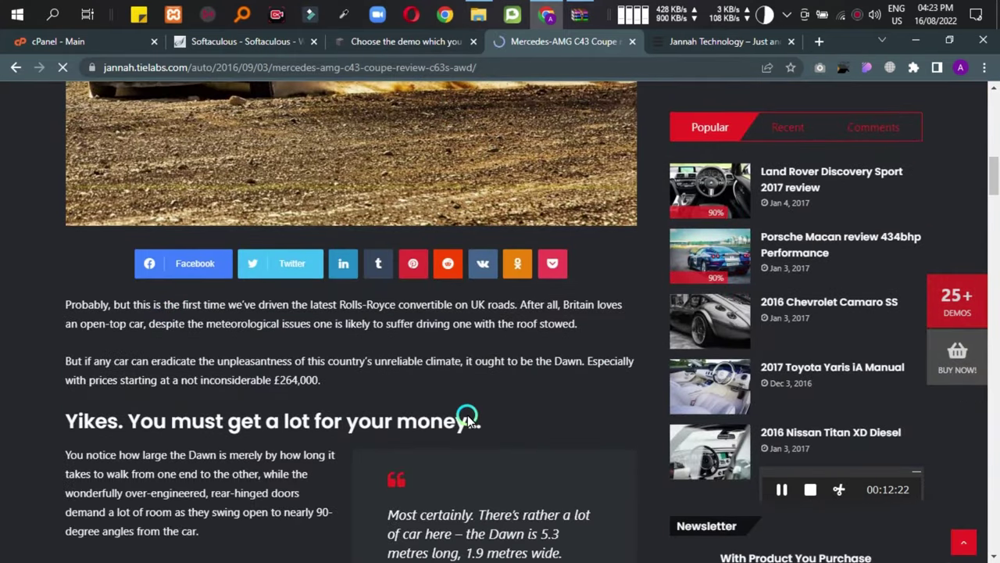
{"action": "scroll", "coordinate": [167, 412], "scroll_direction": "down", "scroll_amount": 4}
{"action": "scroll", "coordinate": [172, 426], "scroll_direction": "down", "scroll_amount": 15}
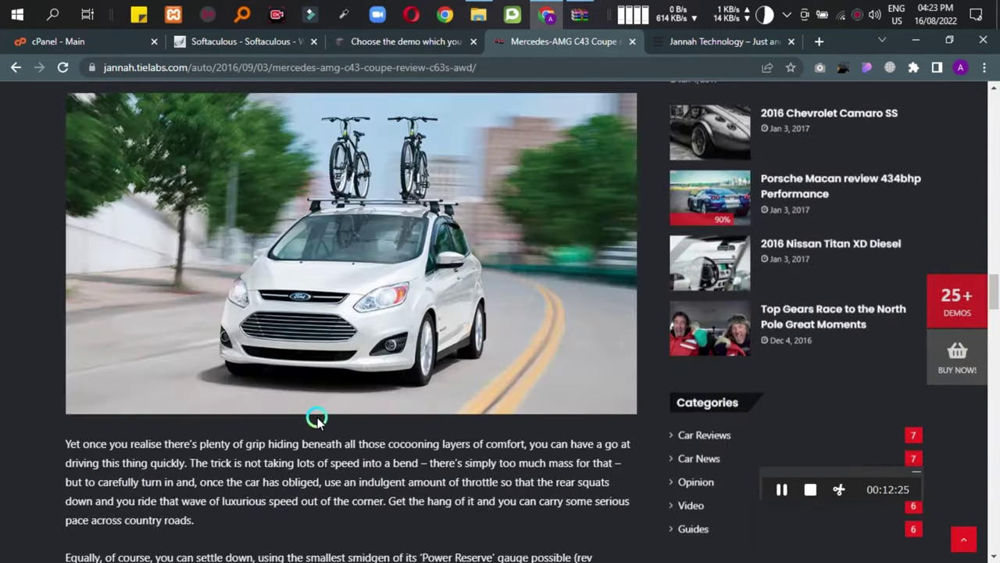
{"action": "scroll", "coordinate": [208, 274], "scroll_direction": "down", "scroll_amount": 12}
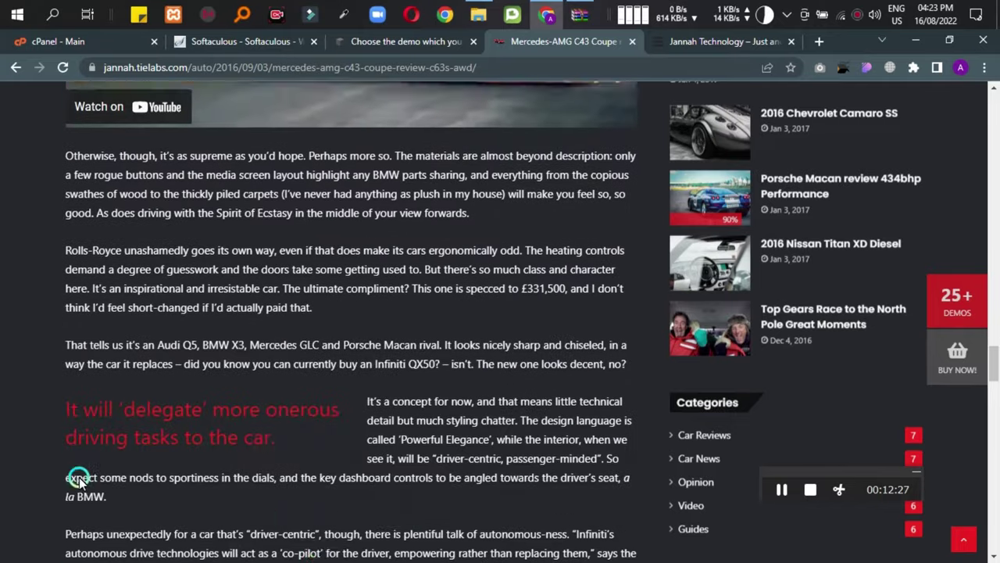
{"action": "scroll", "coordinate": [219, 452], "scroll_direction": "down", "scroll_amount": 8}
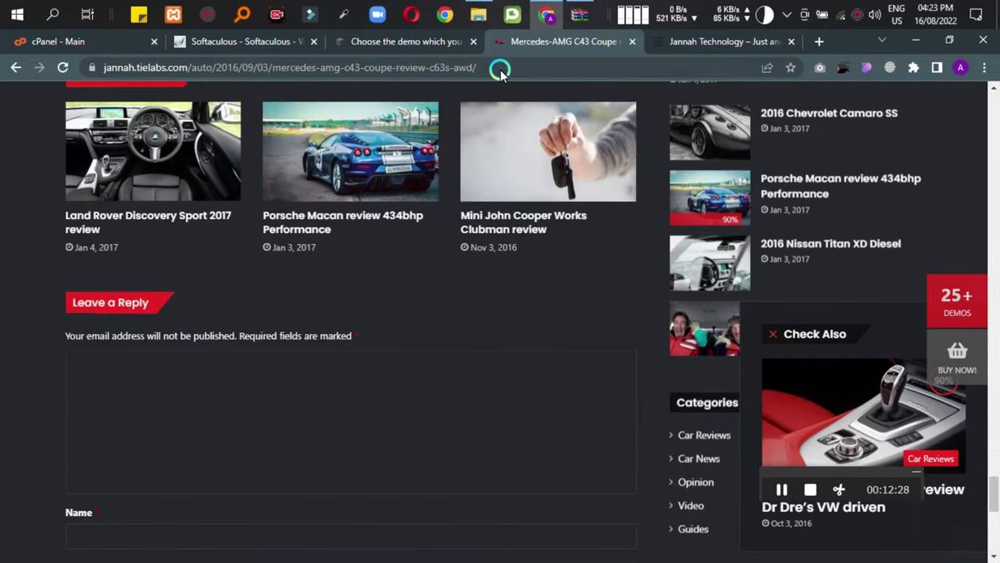
Switch to the Tech demo's homepage and open its Bragi Headphone review in a new tab.
{"action": "left_click", "coordinate": [680, 43]}
{"action": "scroll", "coordinate": [284, 355], "scroll_direction": "down", "scroll_amount": 20}
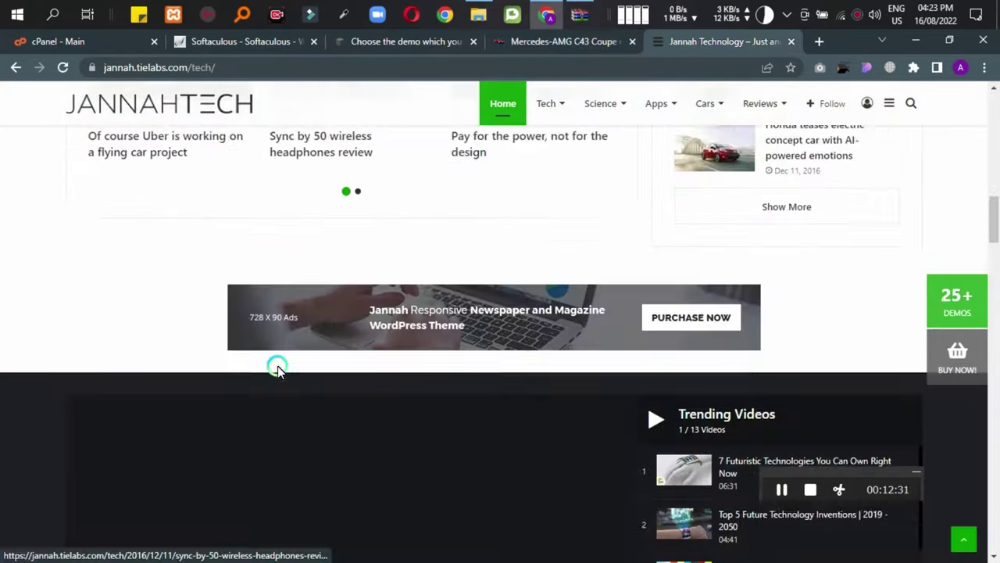
{"action": "scroll", "coordinate": [274, 367], "scroll_direction": "up", "scroll_amount": 5}
{"action": "scroll", "coordinate": [321, 395], "scroll_direction": "down", "scroll_amount": 2}
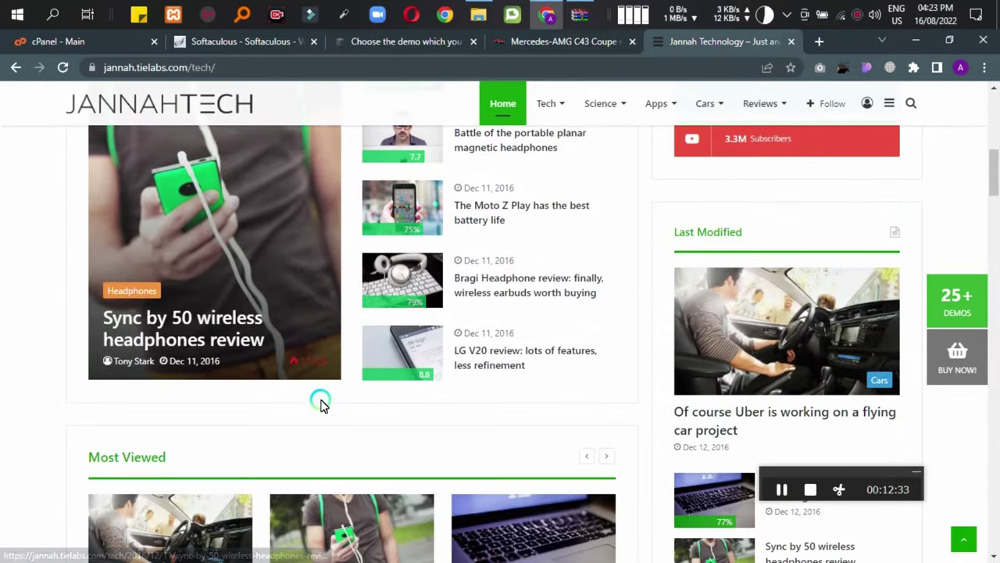
{"action": "middle_click", "coordinate": [418, 283]}
{"action": "left_click", "coordinate": [711, 51]}
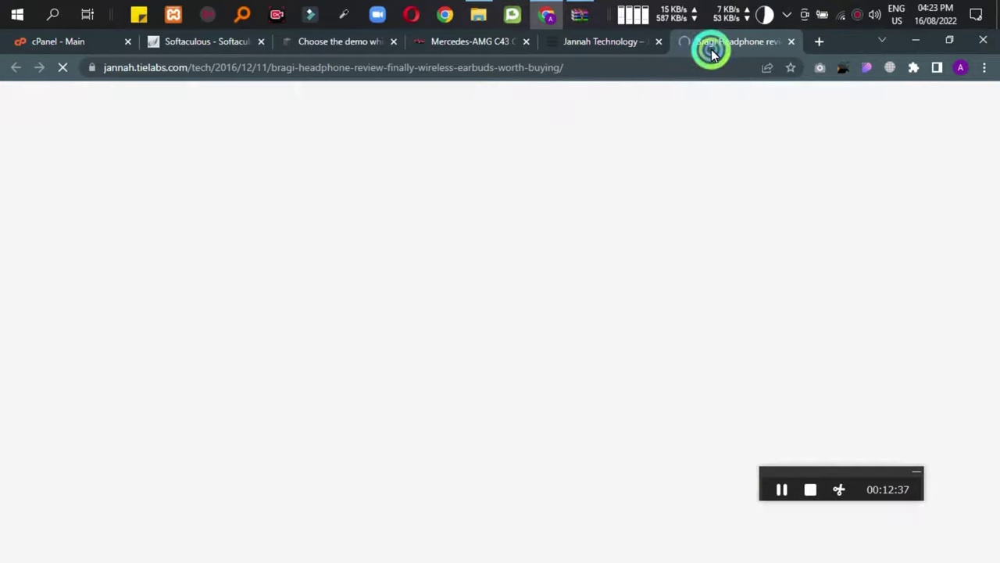
Examine the Tech demo's Bragi Headphone review down to its rating summary, source links and tags.
{"action": "scroll", "coordinate": [297, 383], "scroll_direction": "down", "scroll_amount": 2}
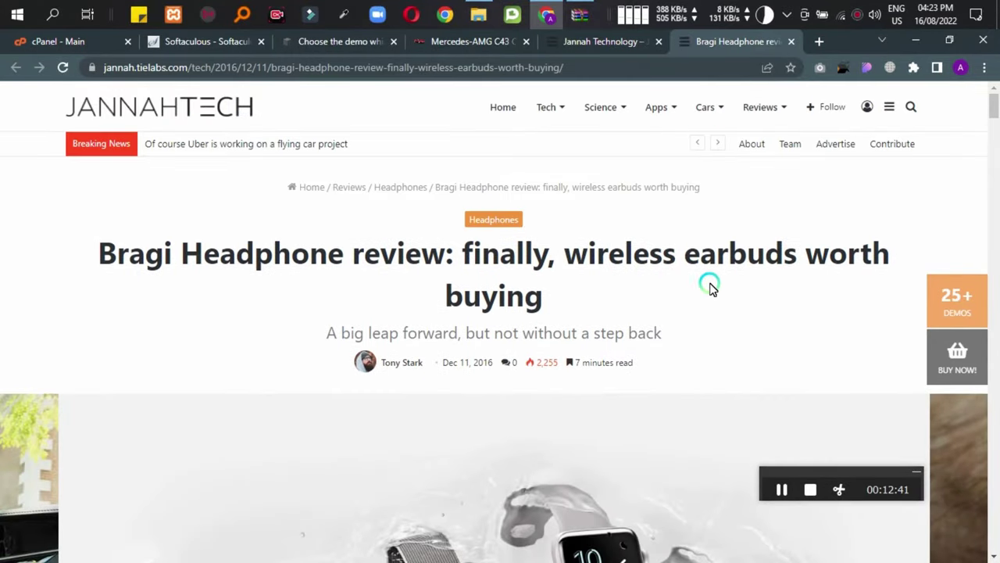
{"action": "scroll", "coordinate": [319, 458], "scroll_direction": "down", "scroll_amount": 15}
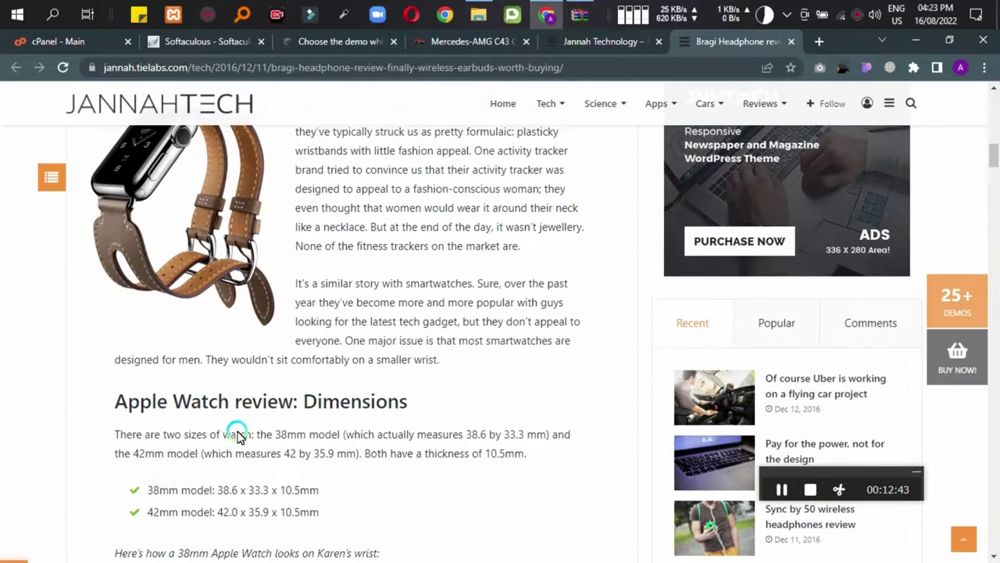
{"action": "scroll", "coordinate": [486, 454], "scroll_direction": "down", "scroll_amount": 15}
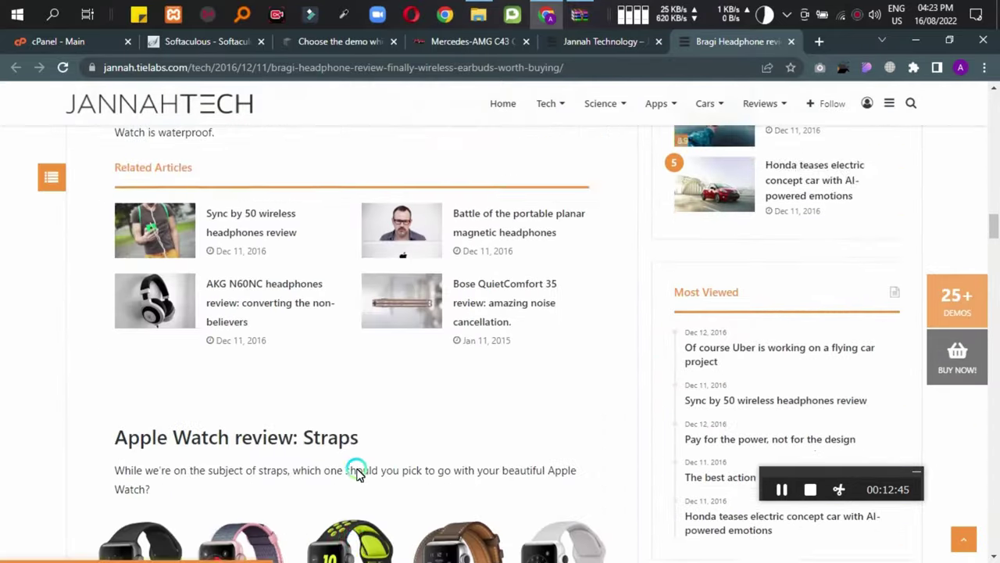
{"action": "scroll", "coordinate": [141, 382], "scroll_direction": "up", "scroll_amount": 5}
{"action": "scroll", "coordinate": [364, 414], "scroll_direction": "down", "scroll_amount": 15}
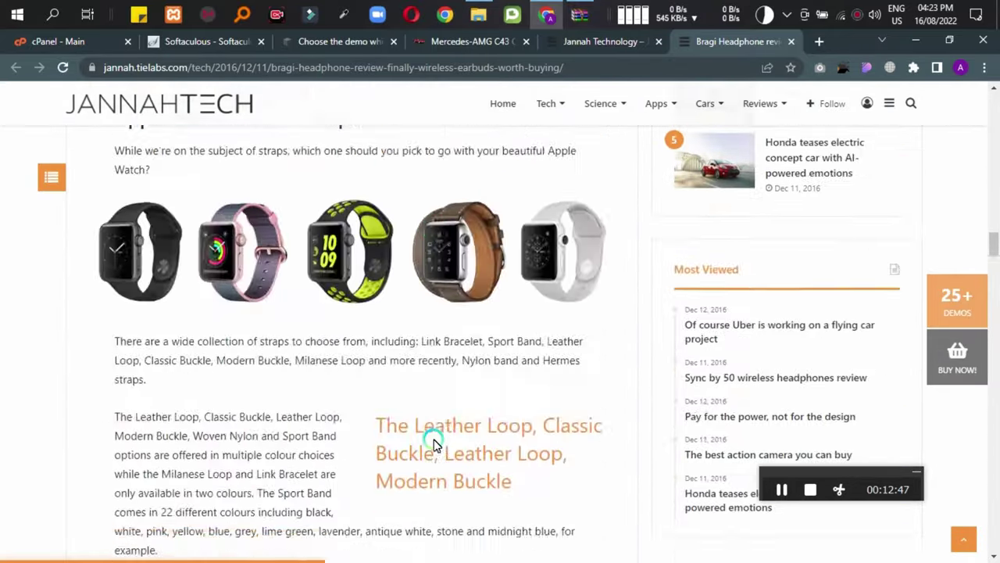
{"action": "scroll", "coordinate": [268, 443], "scroll_direction": "down", "scroll_amount": 20}
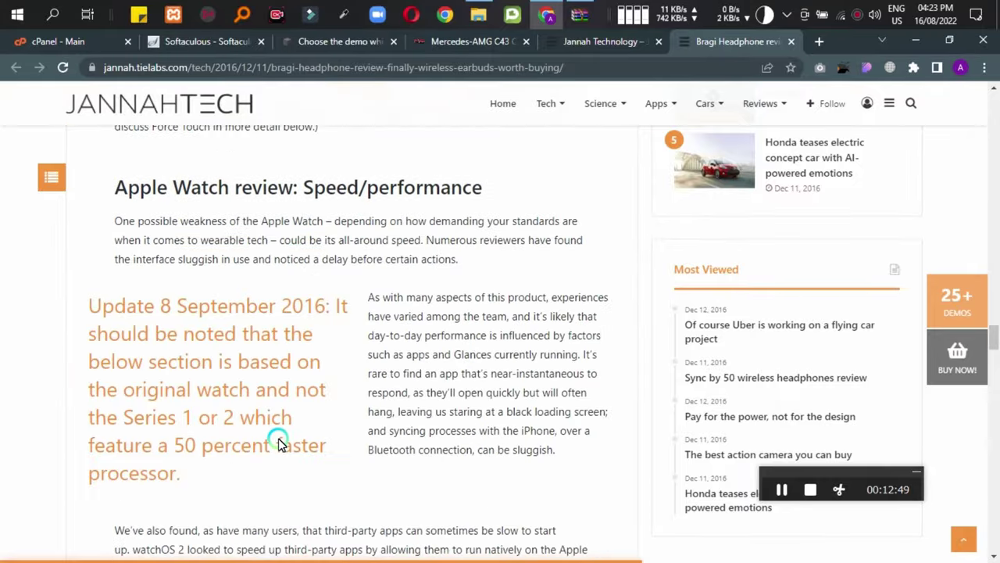
{"action": "scroll", "coordinate": [268, 443], "scroll_direction": "down", "scroll_amount": 4}
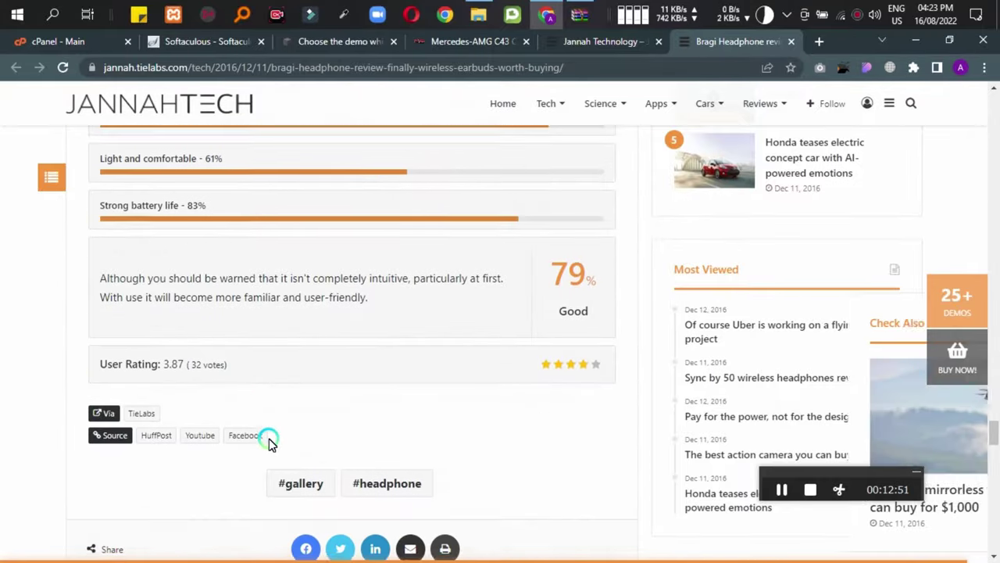
Examine the Bragi Headphone review's rating bars, tags, author box and mailing-list section.
{"action": "scroll", "coordinate": [268, 444], "scroll_direction": "up", "scroll_amount": 3}
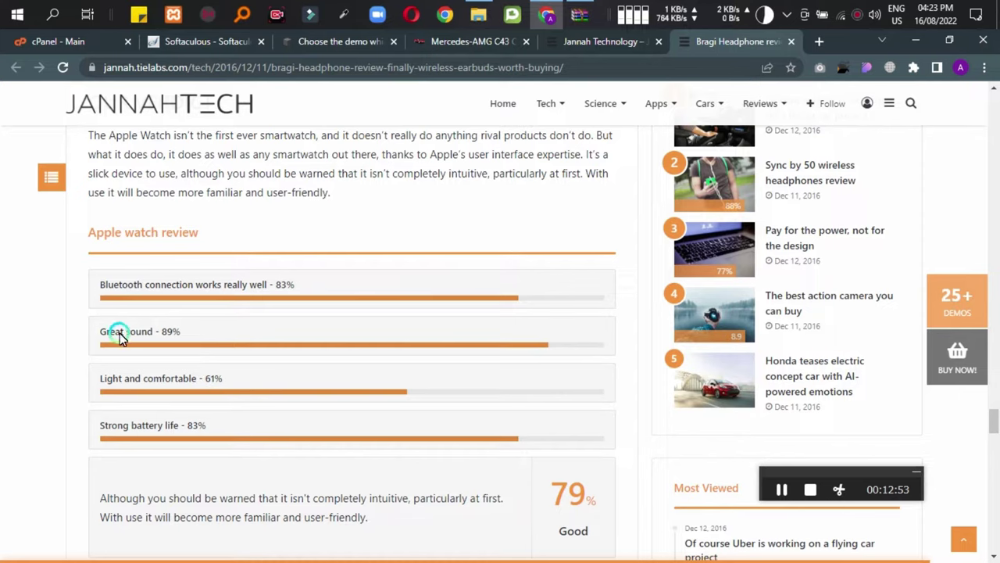
{"action": "scroll", "coordinate": [219, 422], "scroll_direction": "down", "scroll_amount": 15}
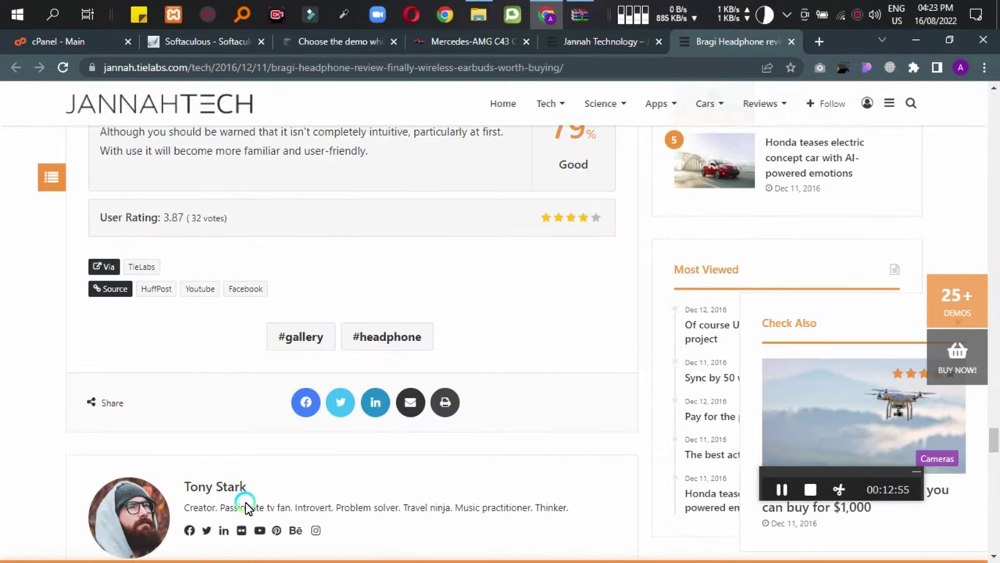
{"action": "scroll", "coordinate": [246, 508], "scroll_direction": "up", "scroll_amount": 8}
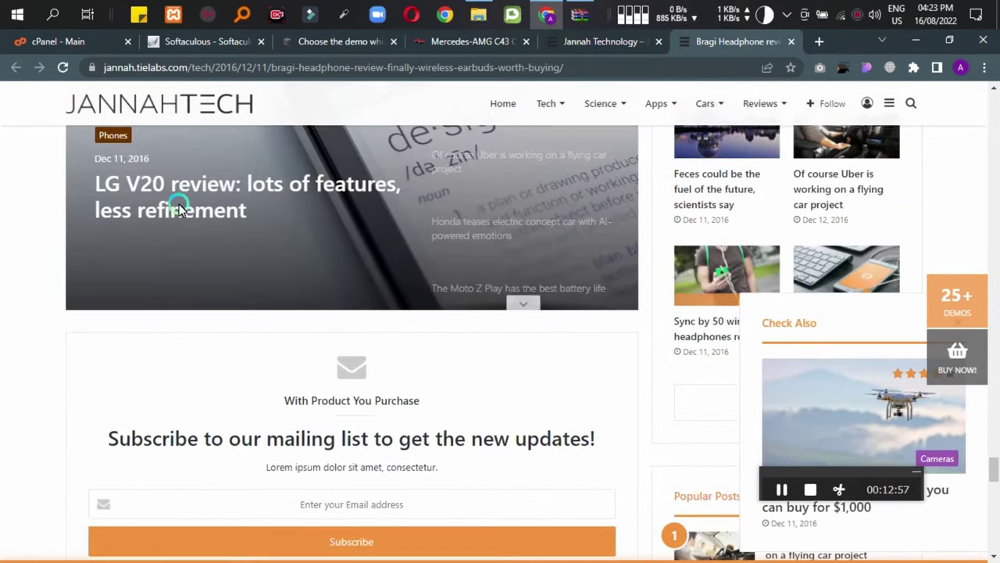
Review the demos available for import and compare them with the already opened Tech and Auto demo pages.
{"action": "left_click", "coordinate": [333, 43]}
{"action": "scroll", "coordinate": [598, 318], "scroll_direction": "down", "scroll_amount": 3}
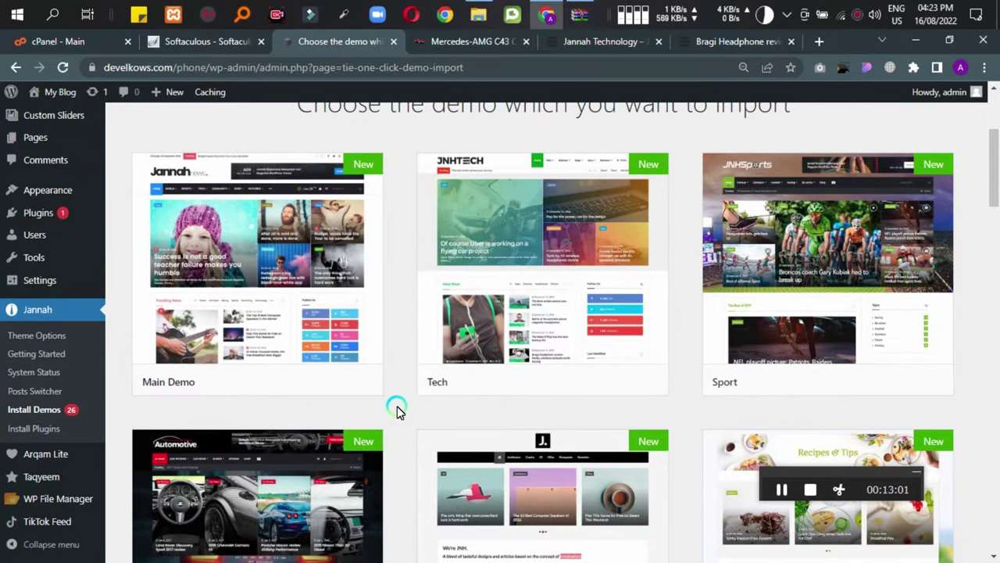
{"action": "scroll", "coordinate": [396, 410], "scroll_direction": "down", "scroll_amount": 1}
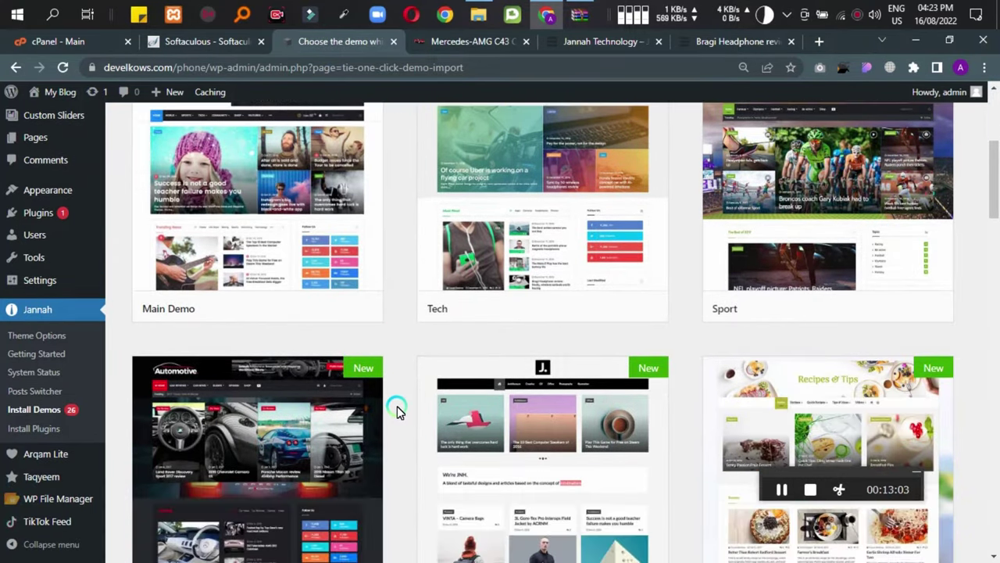
{"action": "scroll", "coordinate": [395, 409], "scroll_direction": "up", "scroll_amount": 2}
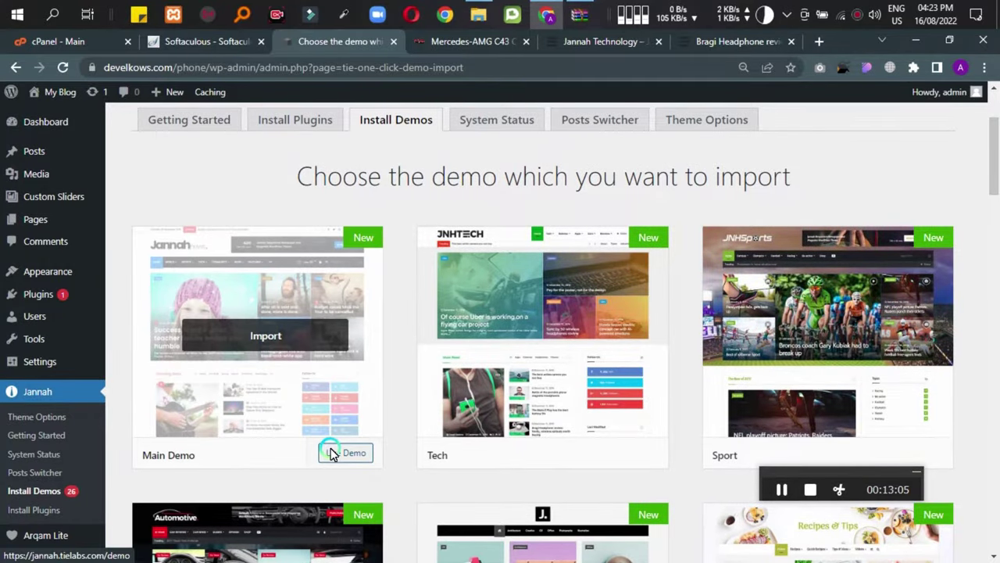
{"action": "left_click", "coordinate": [450, 45]}
{"action": "left_click", "coordinate": [554, 41]}
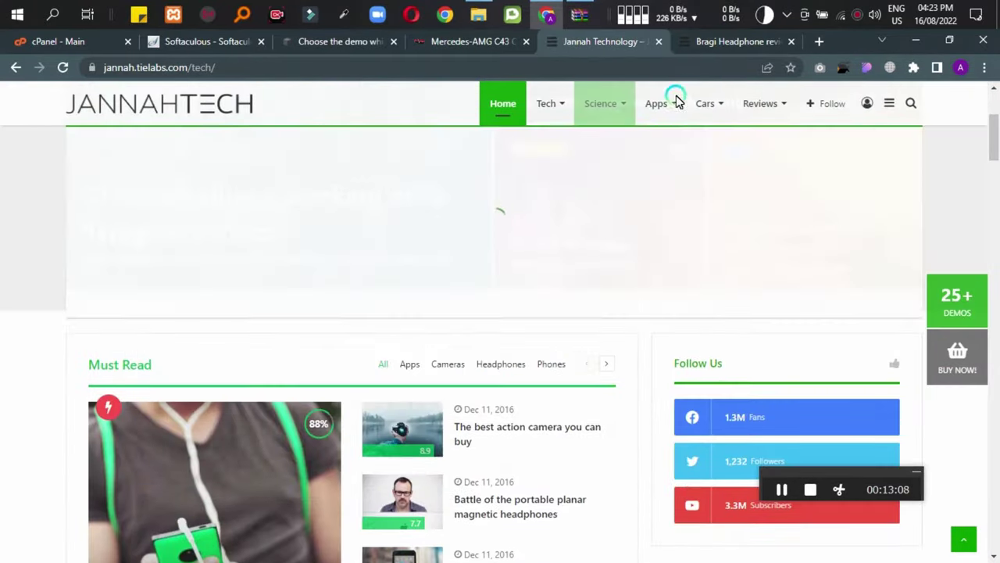
{"action": "left_click", "coordinate": [719, 39]}
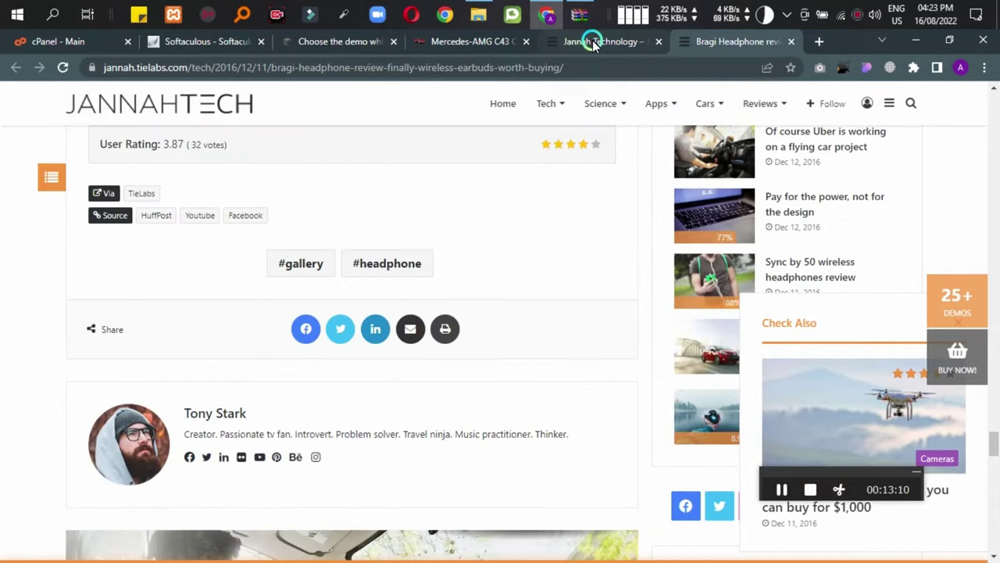
{"action": "left_click", "coordinate": [592, 43]}
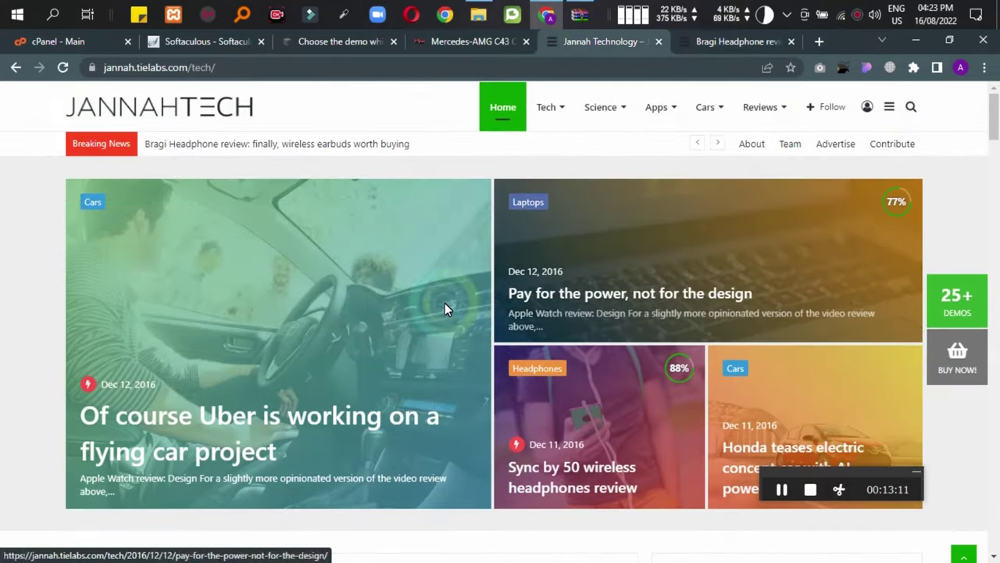
Close the Tech homepage and Mercedes-AMG review tabs, and move the Bragi Headphone review tab ahead of the demo list.
{"action": "left_click", "coordinate": [656, 42]}
{"action": "left_click", "coordinate": [424, 41]}
{"action": "scroll", "coordinate": [452, 319], "scroll_direction": "up", "scroll_amount": 3}
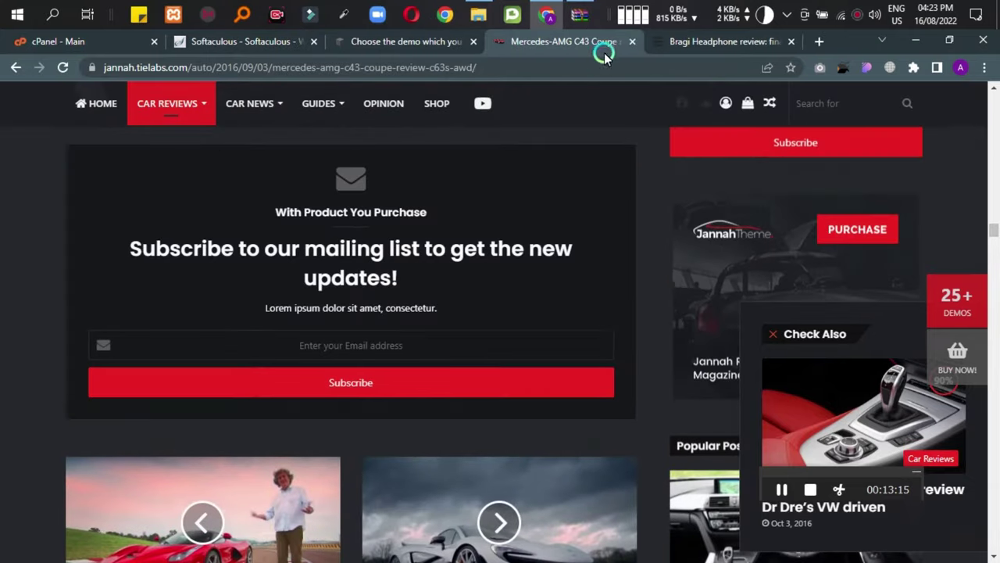
{"action": "left_click", "coordinate": [629, 43]}
{"action": "scroll", "coordinate": [261, 423], "scroll_direction": "up", "scroll_amount": 15}
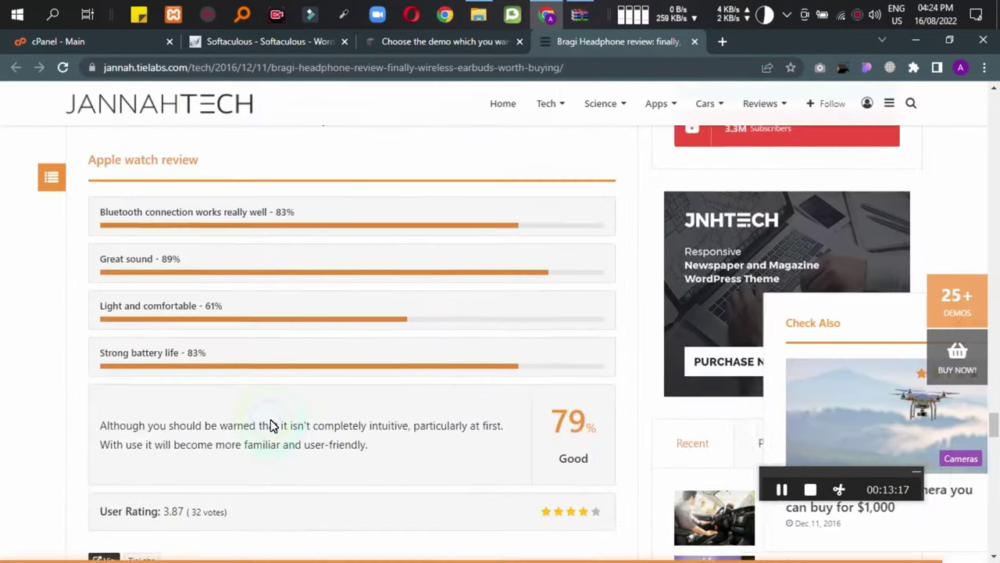
{"action": "left_click_drag", "start_coordinate": [586, 45], "coordinate": [406, 41]}
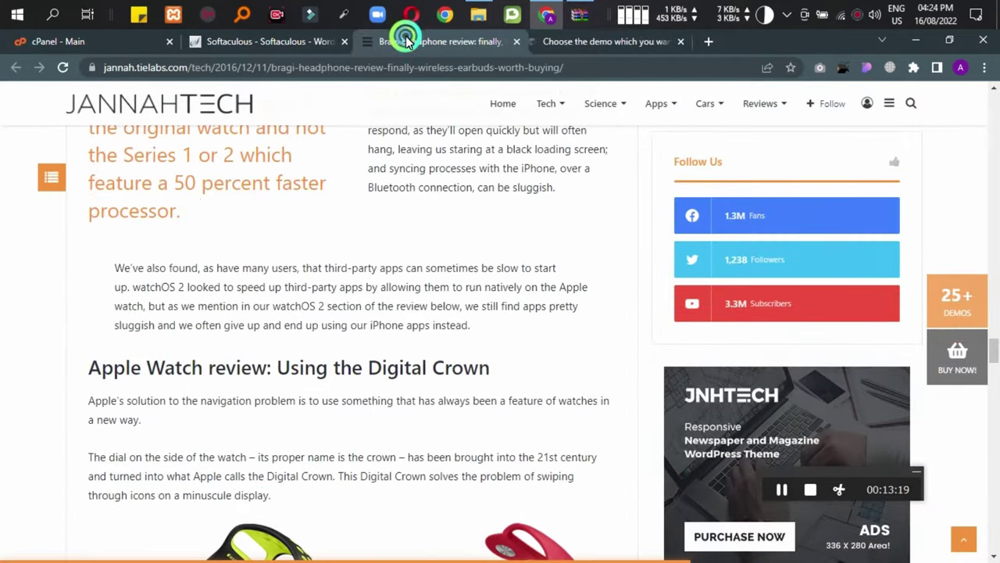
From the demo list, open the Main Demo, Tech, Sport and Auto live demos in background tabs.
{"action": "left_click", "coordinate": [613, 47]}
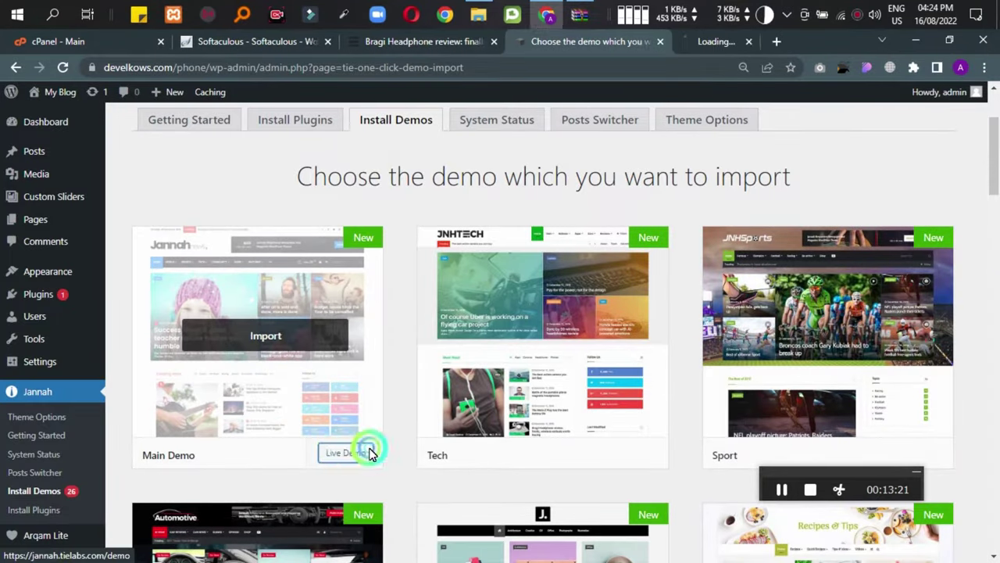
{"action": "scroll", "coordinate": [818, 413], "scroll_direction": "down", "scroll_amount": 2}
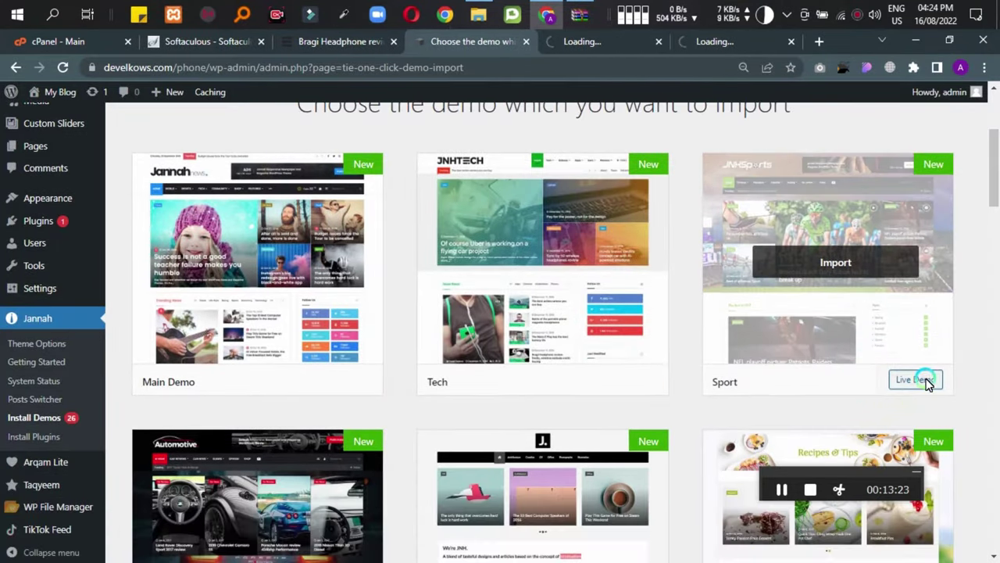
{"action": "middle_click", "coordinate": [927, 380]}
{"action": "scroll", "coordinate": [332, 434], "scroll_direction": "down", "scroll_amount": 2}
{"action": "middle_click", "coordinate": [332, 434]}
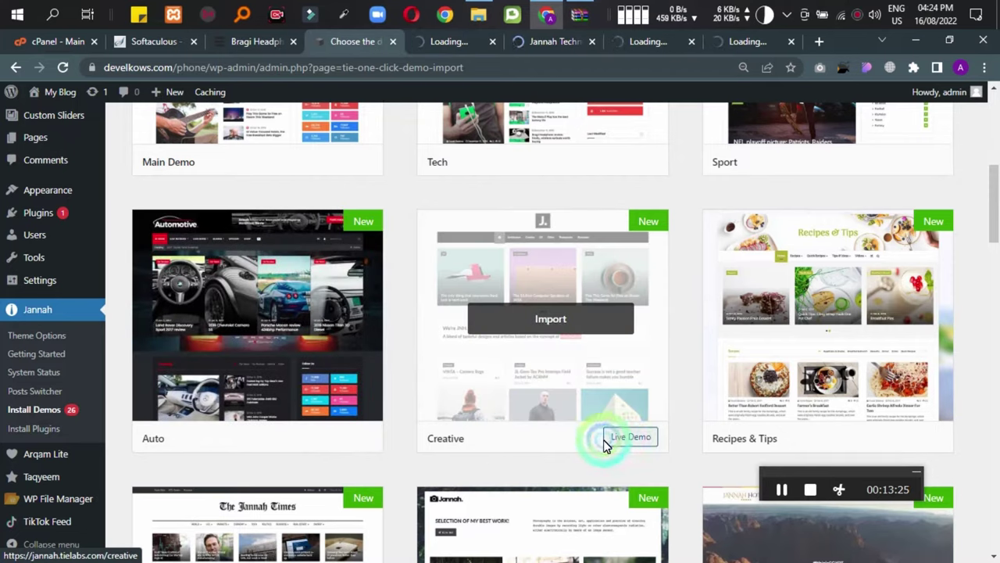
Open the Creative, Recipes & Tips, Times, Photography and Hotels live demos in background tabs.
{"action": "middle_click", "coordinate": [636, 442]}
{"action": "scroll", "coordinate": [714, 346], "scroll_direction": "down", "scroll_amount": 2}
{"action": "middle_click", "coordinate": [899, 288]}
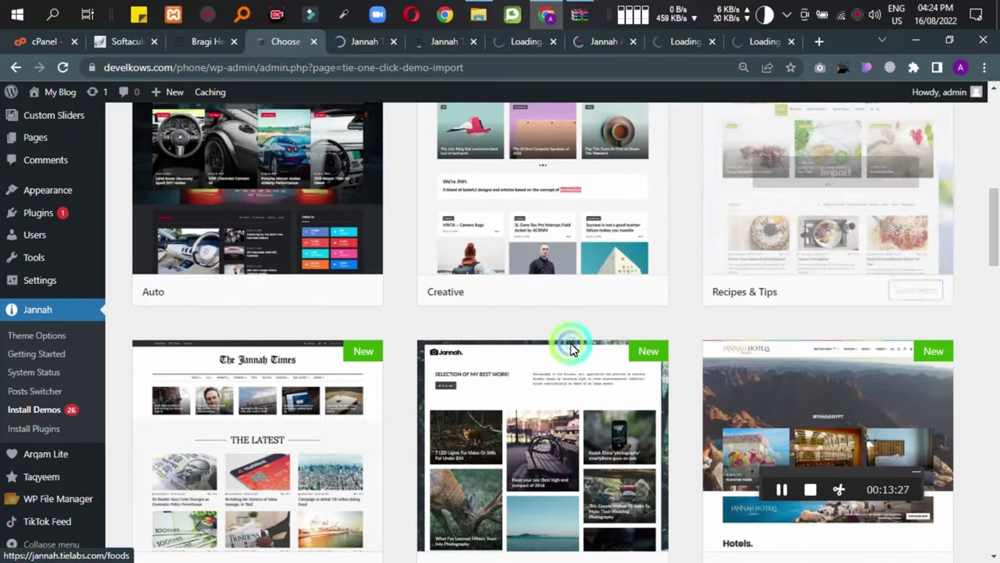
{"action": "scroll", "coordinate": [469, 390], "scroll_direction": "down", "scroll_amount": 2}
{"action": "middle_click", "coordinate": [332, 429]}
{"action": "middle_click", "coordinate": [614, 422]}
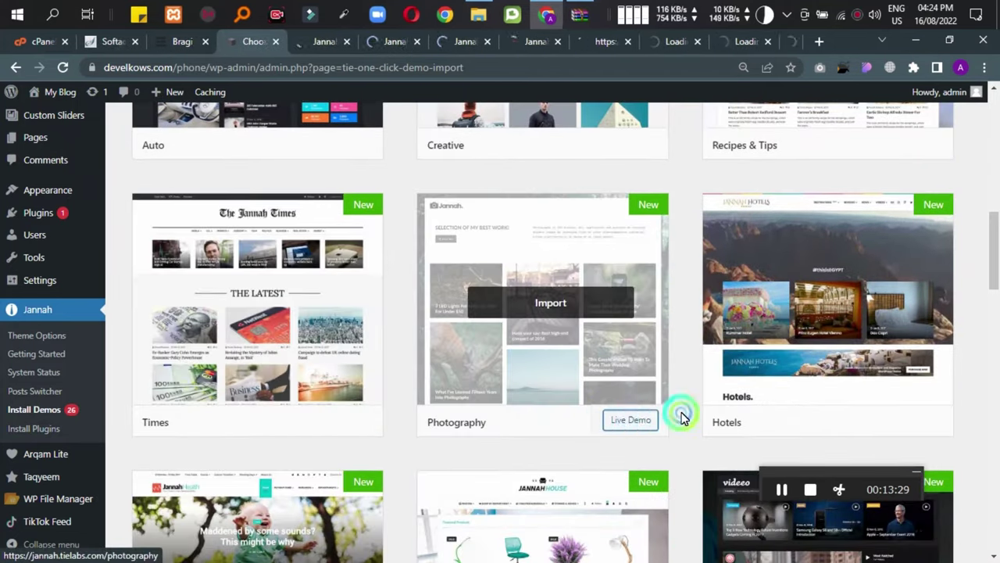
{"action": "middle_click", "coordinate": [899, 422]}
Open the Health, House, Videos and Videos 2 live demos in background tabs.
{"action": "scroll", "coordinate": [484, 406], "scroll_direction": "down", "scroll_amount": 3}
{"action": "middle_click", "coordinate": [357, 414]}
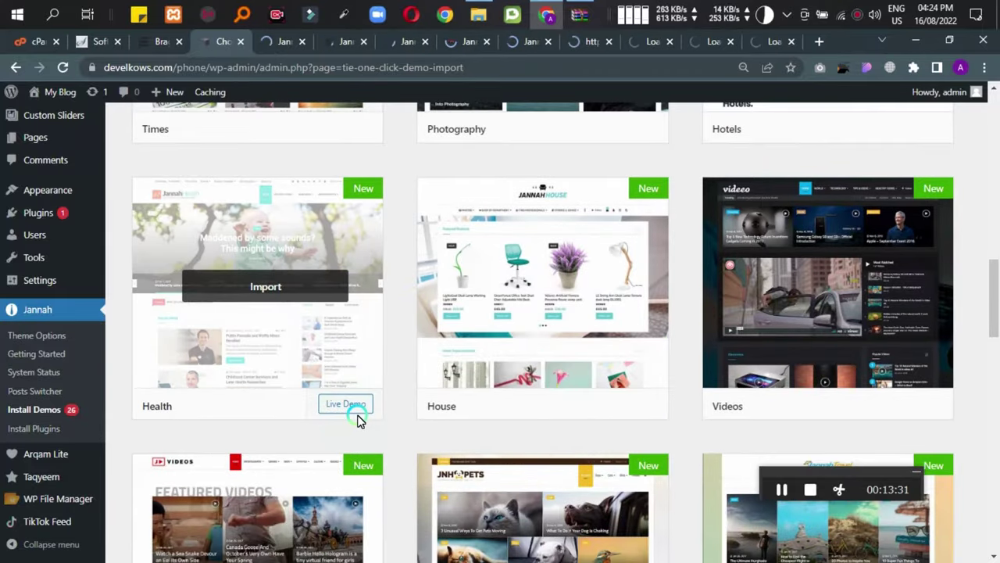
{"action": "scroll", "coordinate": [618, 389], "scroll_direction": "down", "scroll_amount": 2}
{"action": "middle_click", "coordinate": [632, 184]}
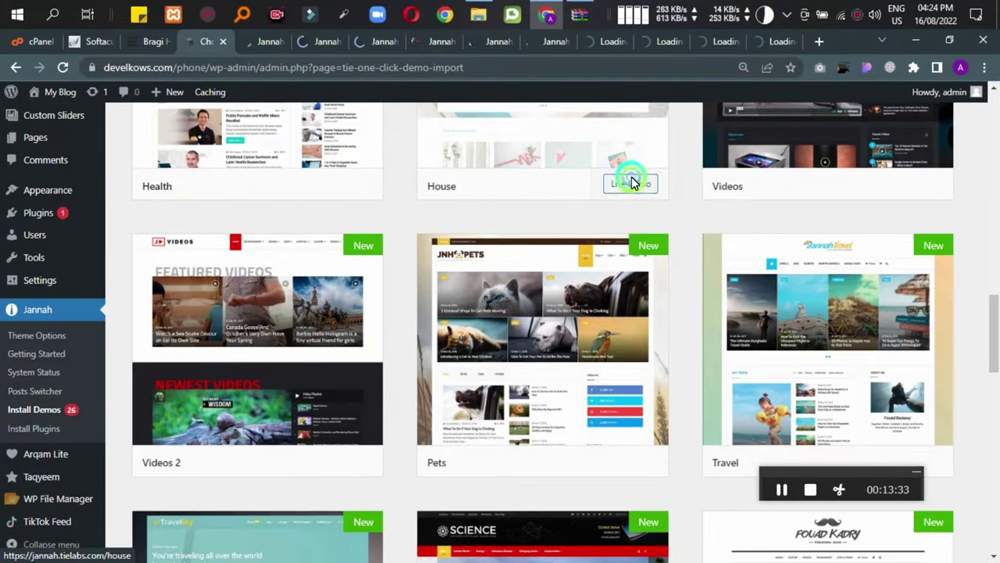
{"action": "middle_click", "coordinate": [895, 184]}
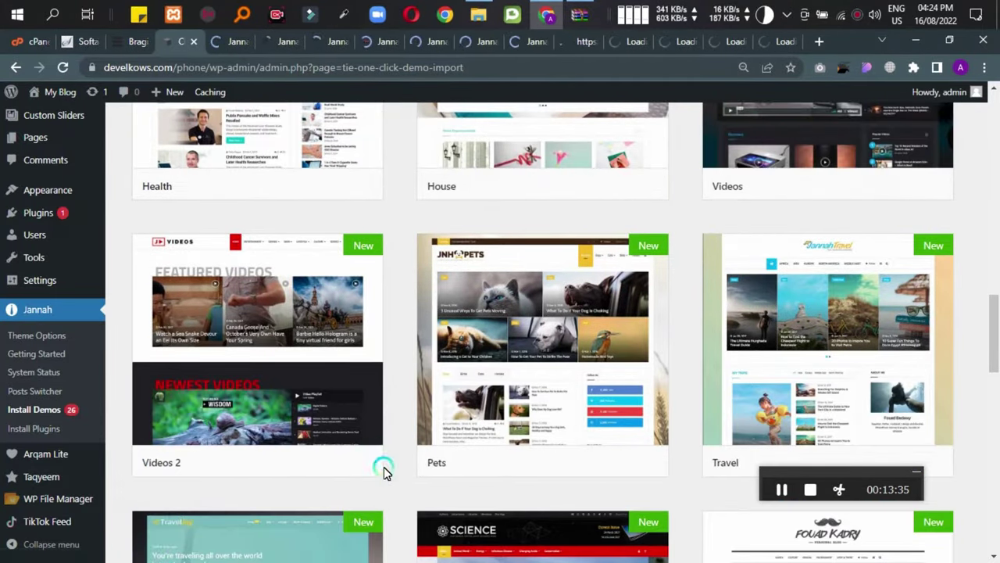
{"action": "middle_click", "coordinate": [344, 463]}
Open the Pets, Travel, Traveling, Science and Personal Blog live demos in background tabs.
{"action": "scroll", "coordinate": [492, 457], "scroll_direction": "down", "scroll_amount": 2}
{"action": "middle_click", "coordinate": [639, 316]}
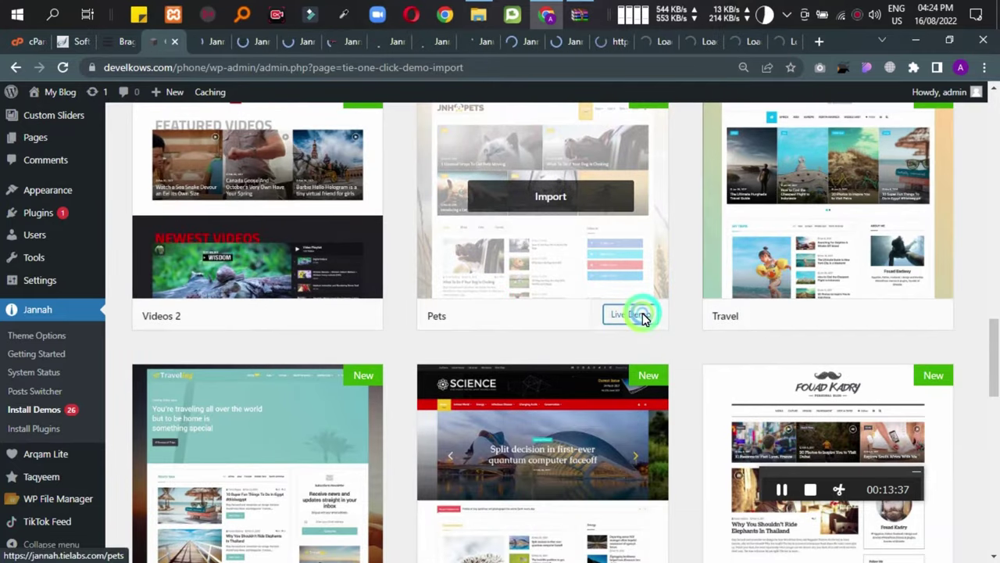
{"action": "middle_click", "coordinate": [899, 316]}
{"action": "scroll", "coordinate": [776, 321], "scroll_direction": "down", "scroll_amount": 2}
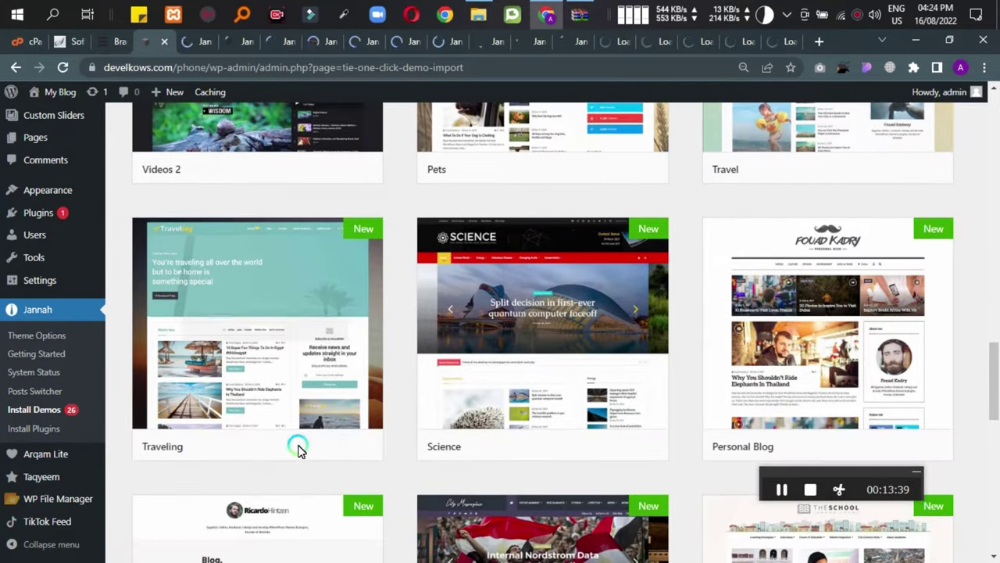
{"action": "middle_click", "coordinate": [338, 449]}
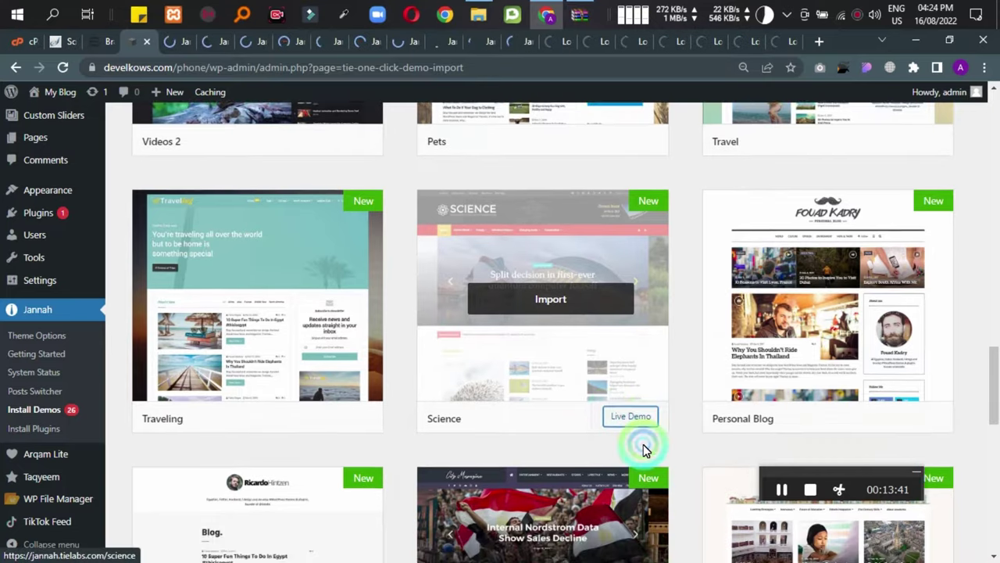
{"action": "scroll", "coordinate": [644, 446], "scroll_direction": "down", "scroll_amount": 2}
{"action": "left_click", "coordinate": [893, 303]}
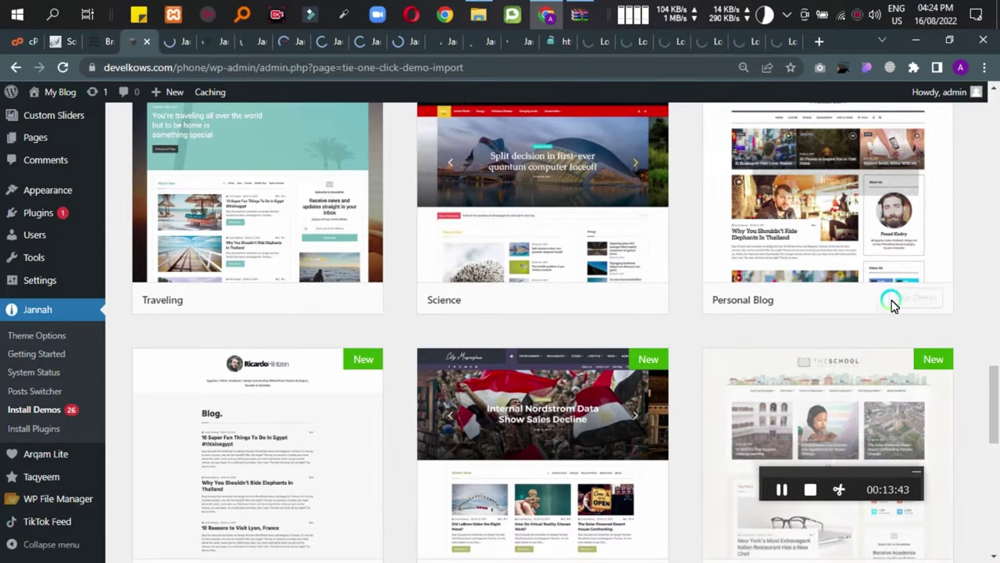
Open the Minimal Blog, City, School, Games and Geo live demos in background tabs.
{"action": "scroll", "coordinate": [264, 416], "scroll_direction": "down", "scroll_amount": 2}
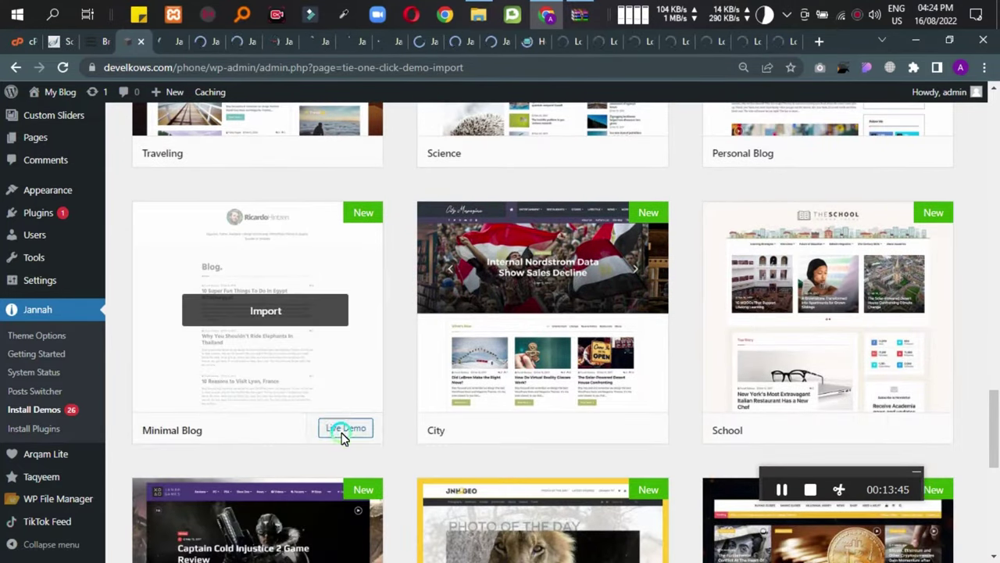
{"action": "scroll", "coordinate": [469, 435], "scroll_direction": "down", "scroll_amount": 2}
{"action": "left_click", "coordinate": [633, 281]}
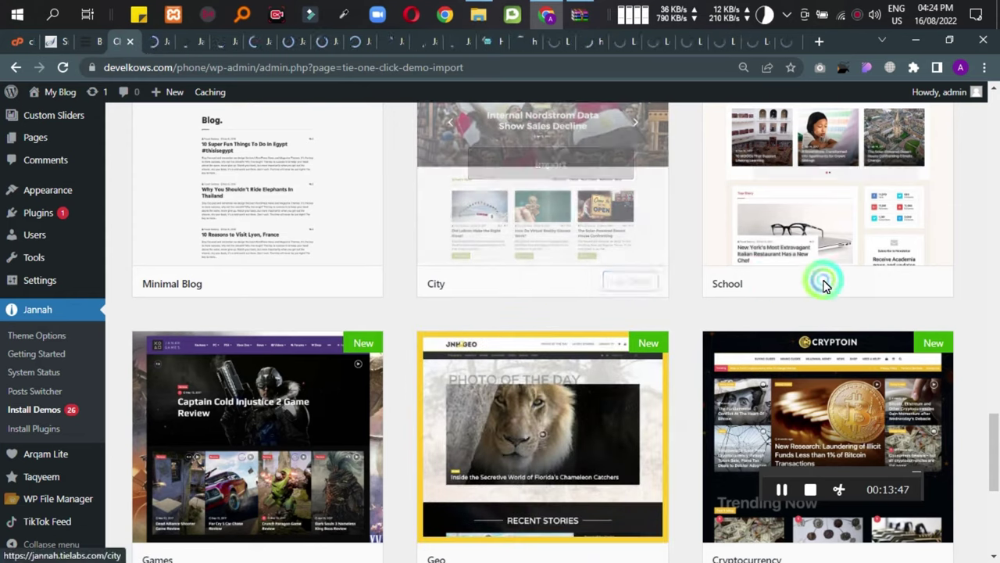
{"action": "left_click", "coordinate": [899, 283]}
{"action": "scroll", "coordinate": [422, 383], "scroll_direction": "down", "scroll_amount": 2}
{"action": "left_click", "coordinate": [348, 411]}
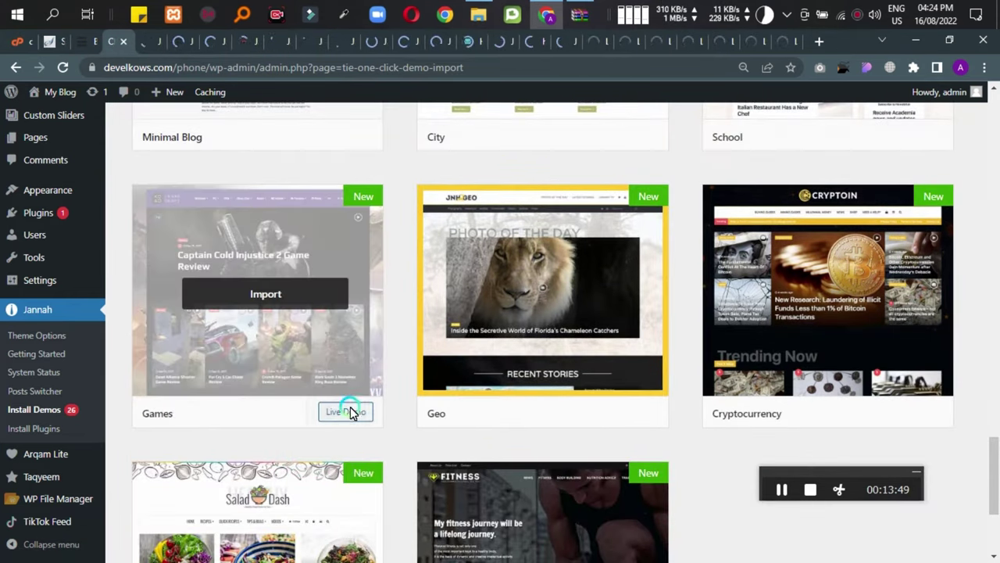
{"action": "left_click", "coordinate": [632, 407]}
Open the Cryptocurrency, Salad Dash and Fitness live demos in background tabs.
{"action": "scroll", "coordinate": [782, 383], "scroll_direction": "down", "scroll_amount": 1}
{"action": "left_click", "coordinate": [919, 340]}
{"action": "scroll", "coordinate": [643, 330], "scroll_direction": "down", "scroll_amount": 2}
{"action": "left_click", "coordinate": [336, 477]}
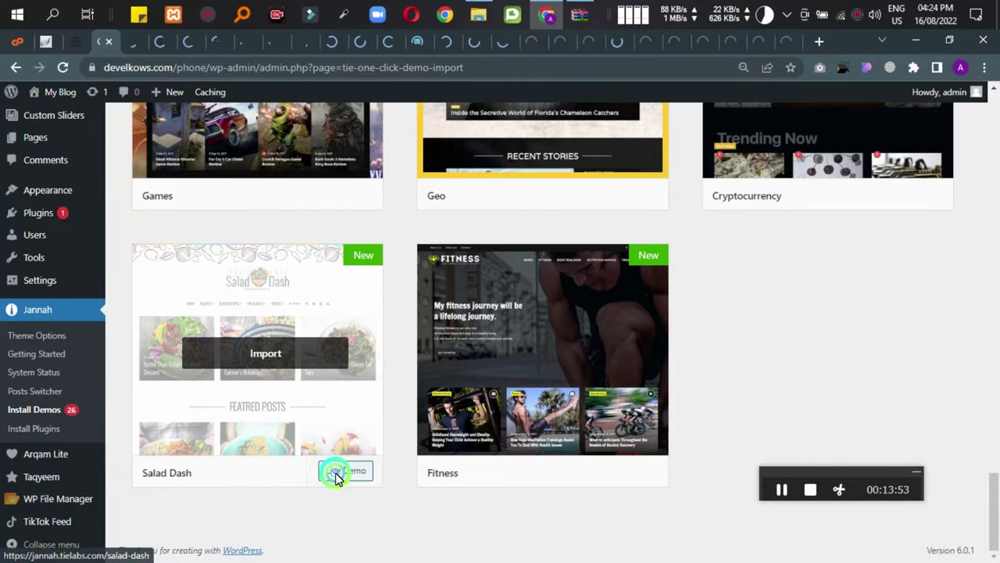
{"action": "left_click", "coordinate": [580, 471]}
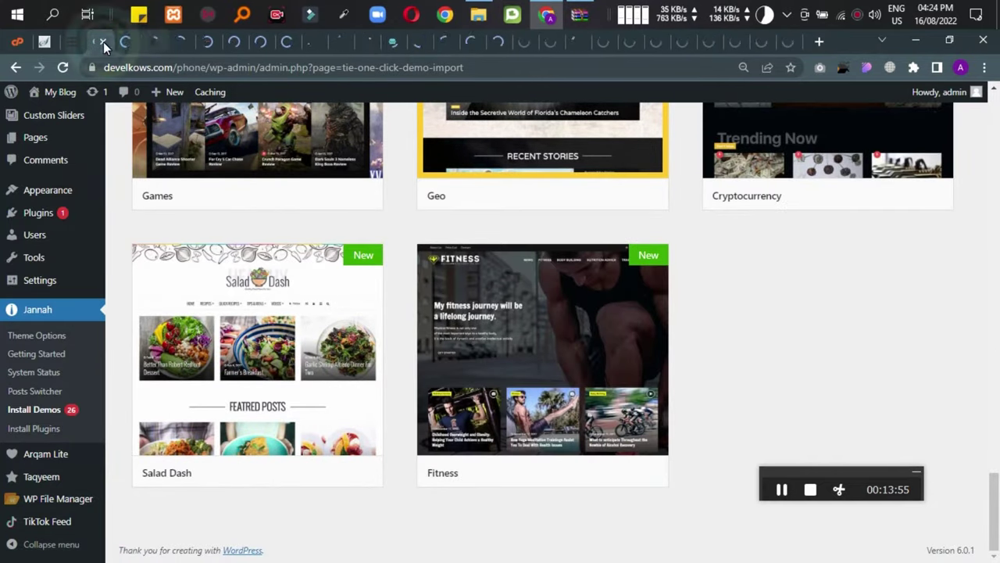
Open the Jannah News demo and examine its header menus, featured posts, Trending News section and sidebar widgets.
{"action": "left_click", "coordinate": [121, 43]}
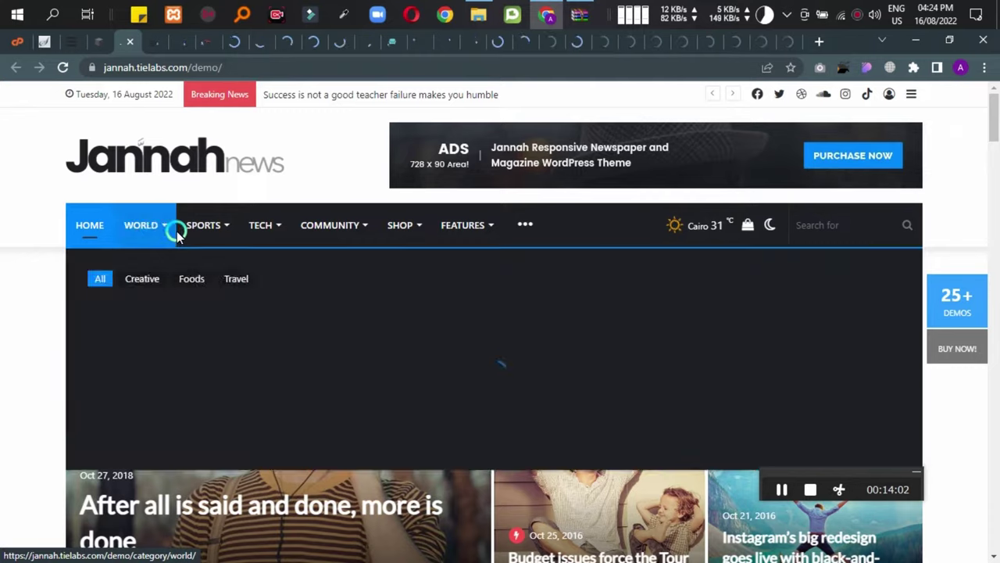
{"action": "mouse_move", "coordinate": [328, 234]}
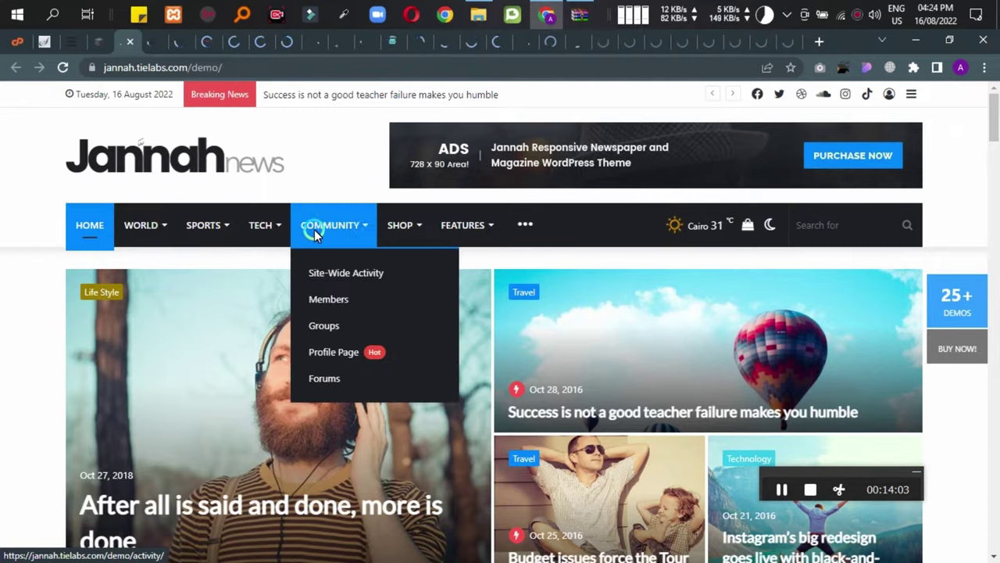
{"action": "mouse_move", "coordinate": [141, 312]}
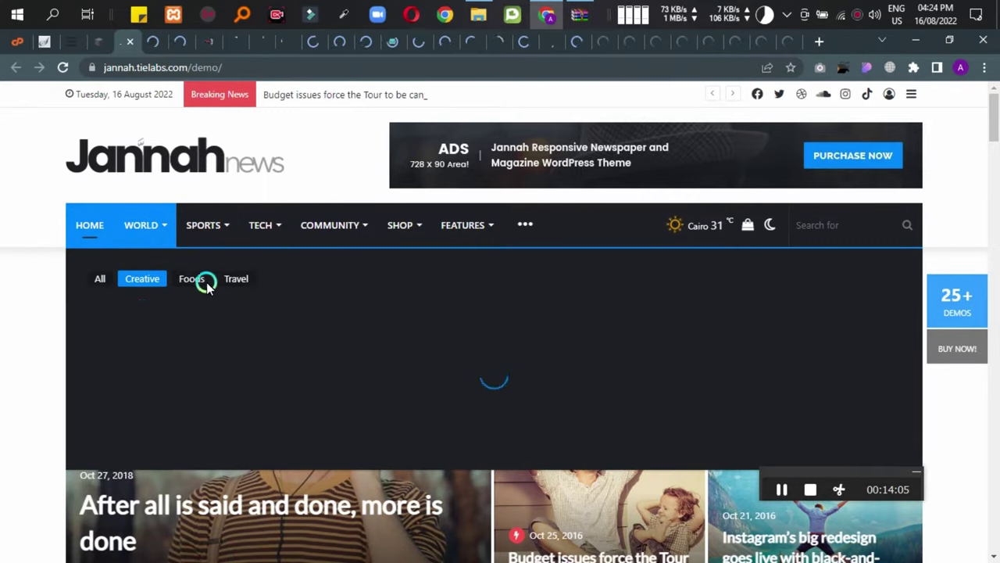
{"action": "scroll", "coordinate": [592, 219], "scroll_direction": "down", "scroll_amount": 4}
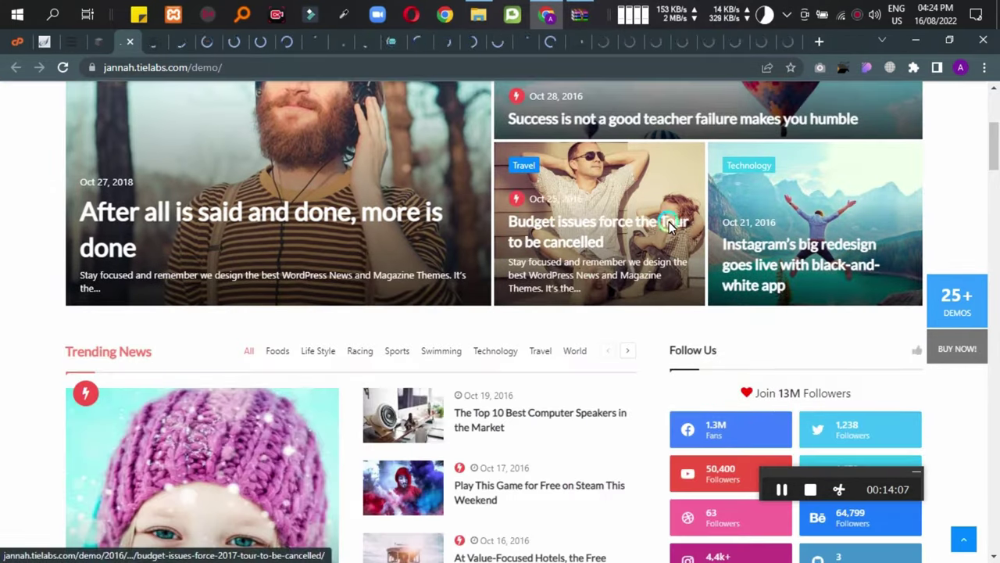
{"action": "scroll", "coordinate": [848, 238], "scroll_direction": "down", "scroll_amount": 3}
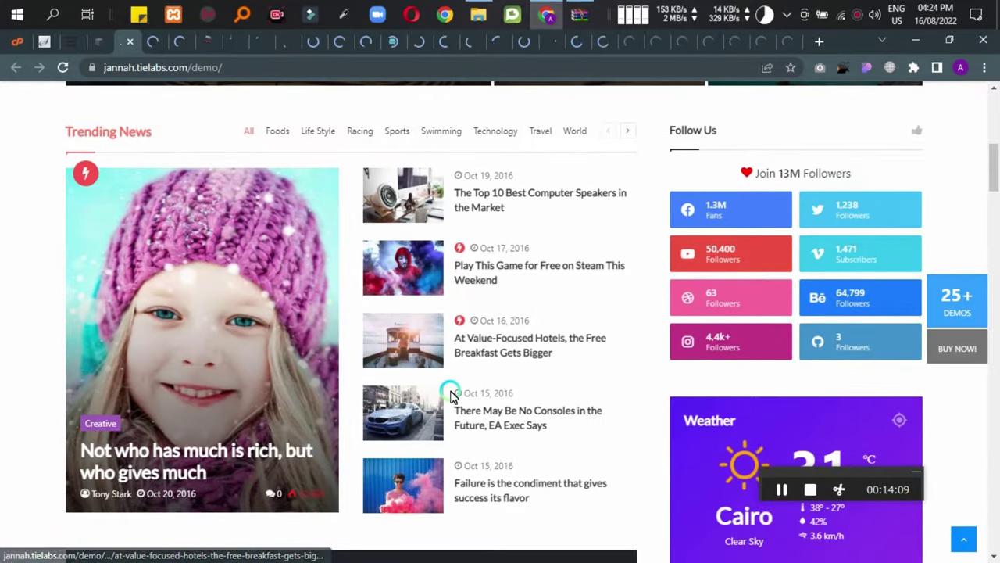
{"action": "scroll", "coordinate": [450, 396], "scroll_direction": "down", "scroll_amount": 3}
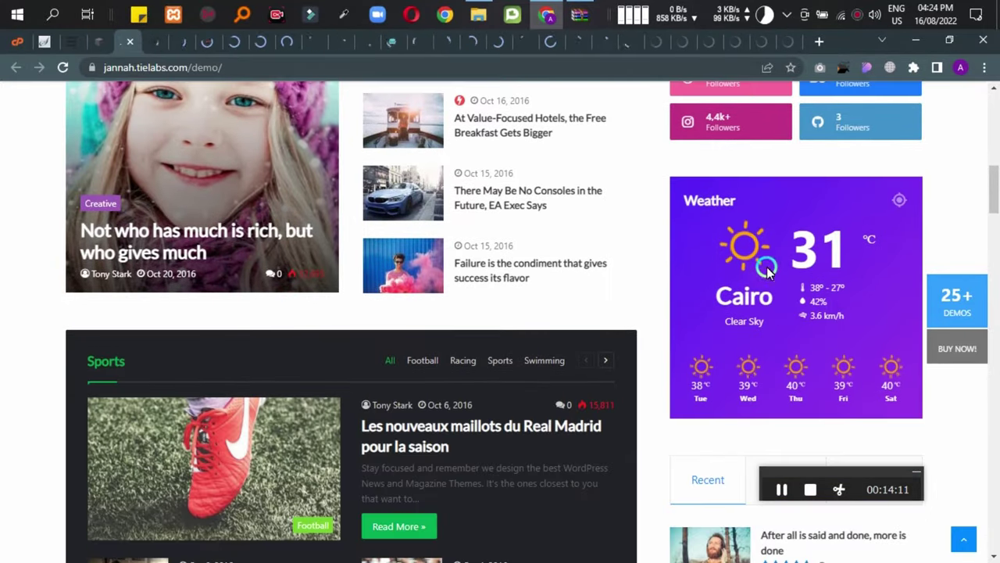
{"action": "scroll", "coordinate": [789, 250], "scroll_direction": "down", "scroll_amount": 2}
{"action": "scroll", "coordinate": [816, 185], "scroll_direction": "up", "scroll_amount": 3}
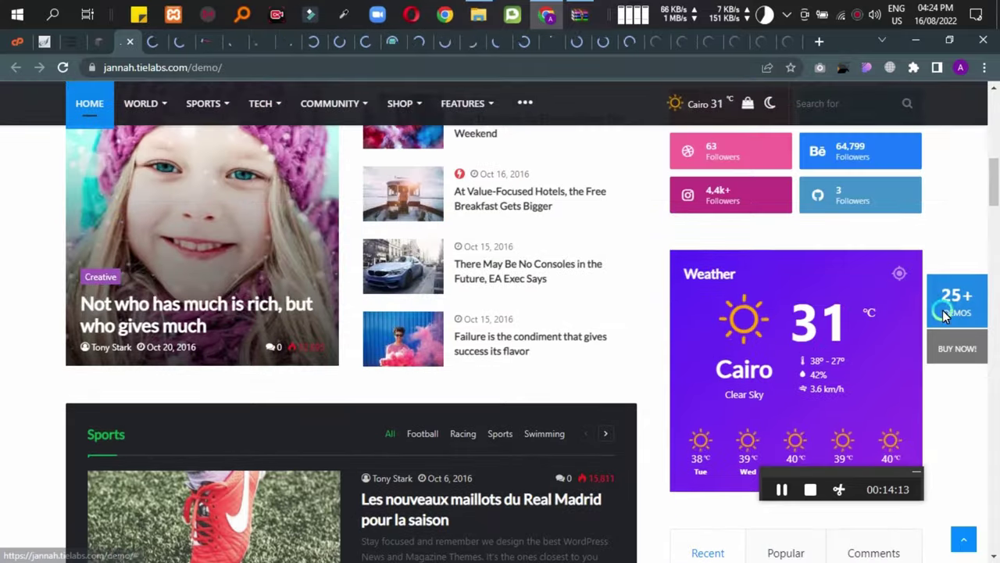
Examine the remaining sections of the Jannah News home page, from Sports through What's new to the footer.
{"action": "scroll", "coordinate": [284, 291], "scroll_direction": "down", "scroll_amount": 4}
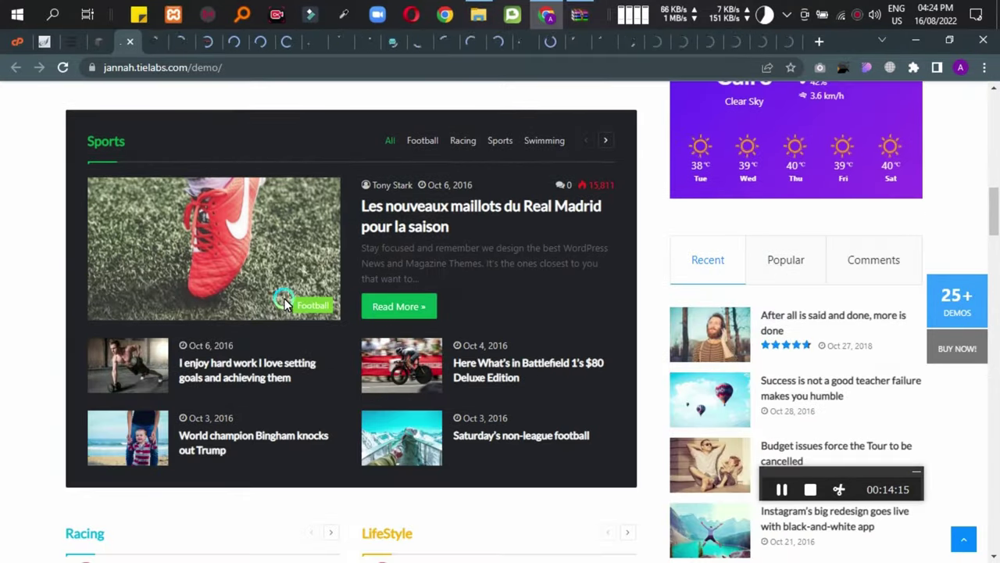
{"action": "scroll", "coordinate": [234, 290], "scroll_direction": "down", "scroll_amount": 6}
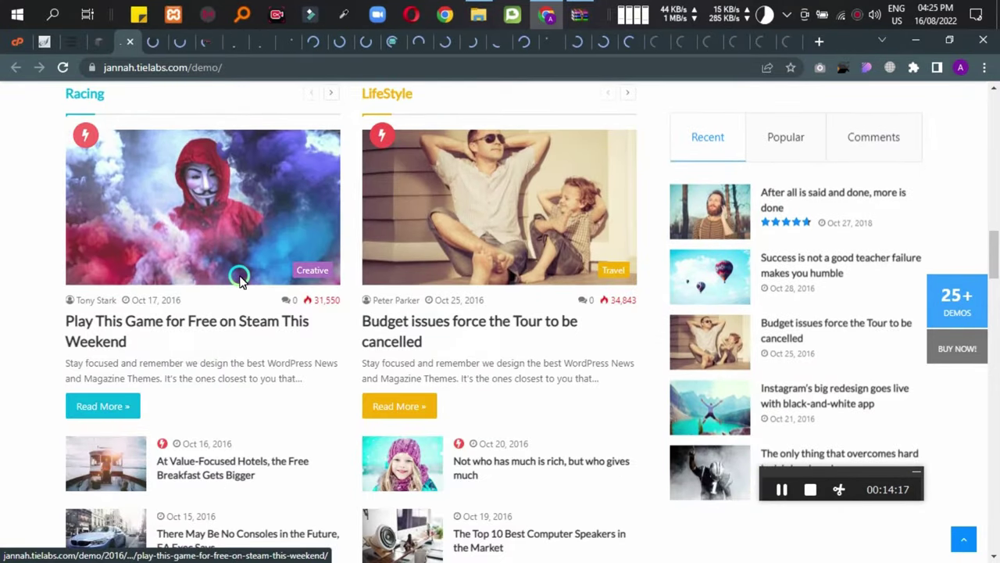
{"action": "scroll", "coordinate": [143, 205], "scroll_direction": "down", "scroll_amount": 4}
{"action": "scroll", "coordinate": [320, 378], "scroll_direction": "down", "scroll_amount": 2}
{"action": "scroll", "coordinate": [286, 325], "scroll_direction": "up", "scroll_amount": 3}
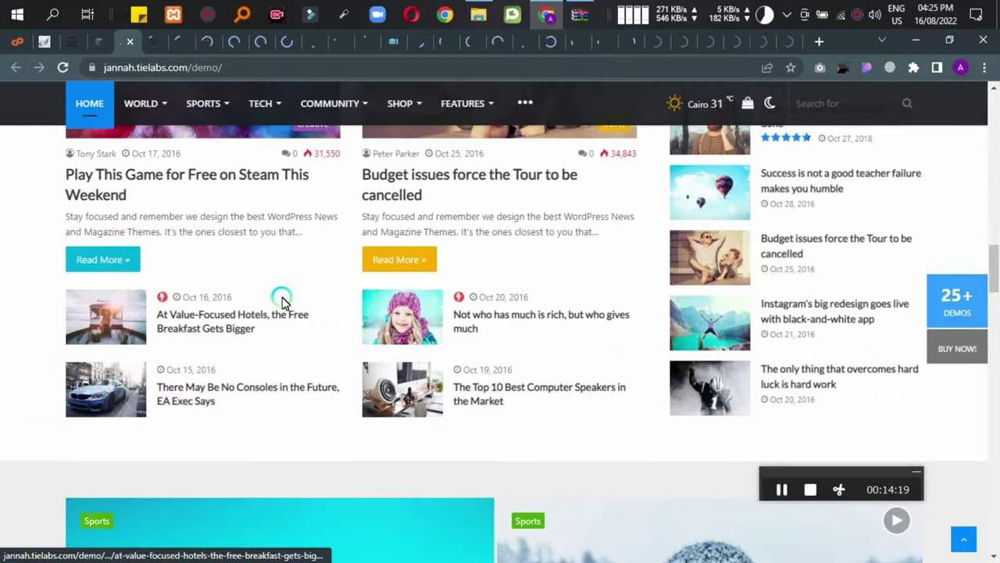
{"action": "scroll", "coordinate": [528, 309], "scroll_direction": "down", "scroll_amount": 14}
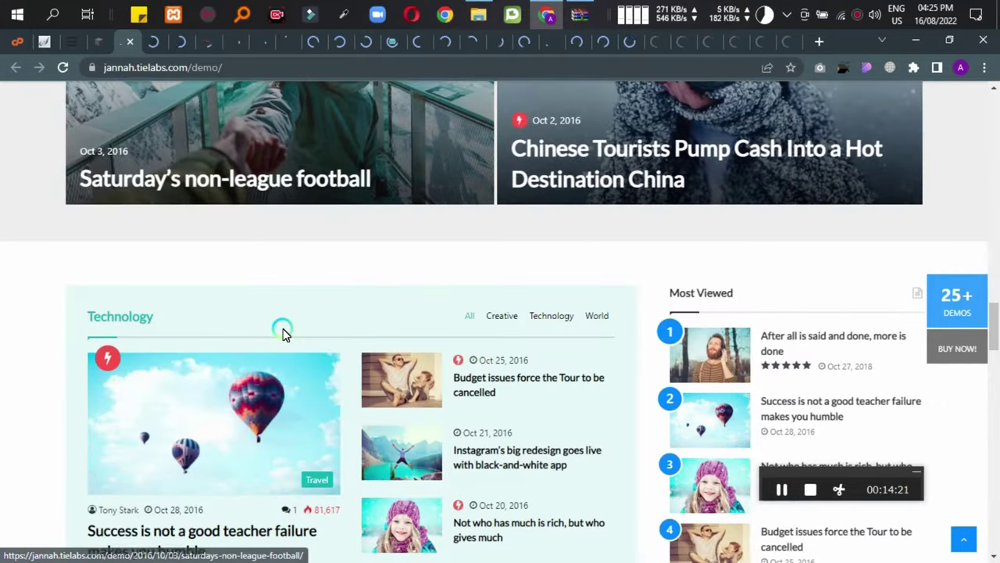
{"action": "scroll", "coordinate": [232, 319], "scroll_direction": "down", "scroll_amount": 13}
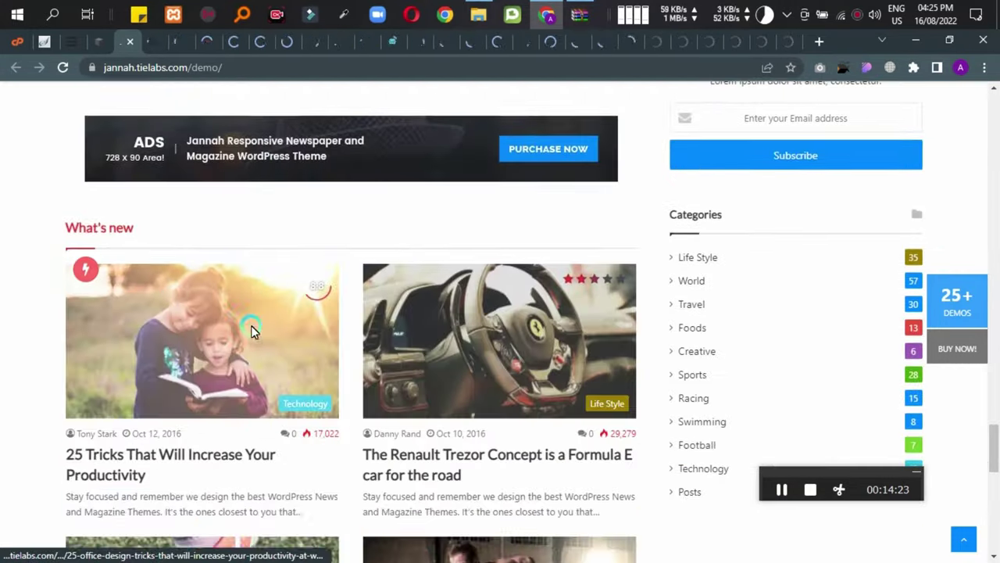
{"action": "scroll", "coordinate": [487, 319], "scroll_direction": "down", "scroll_amount": 6}
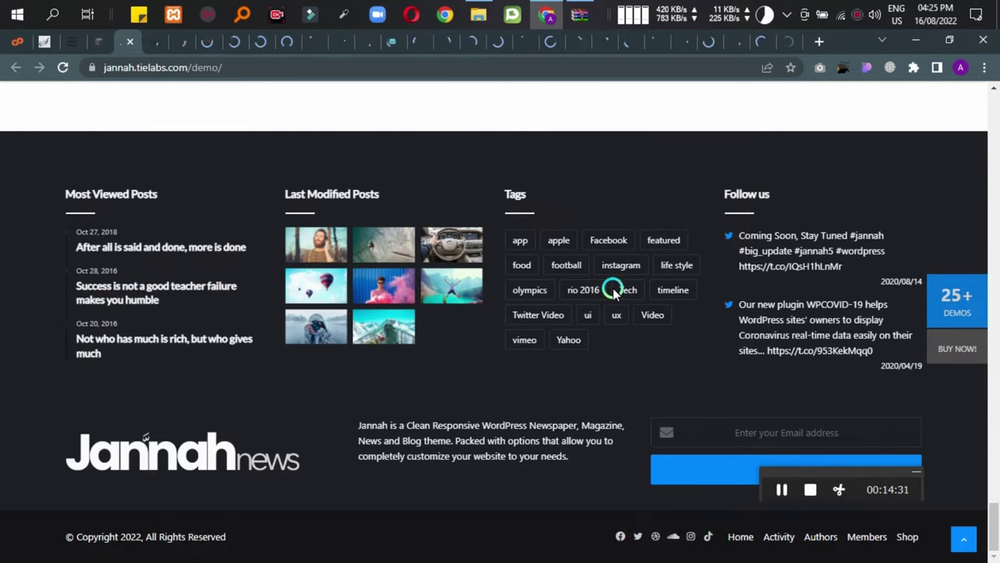
Open the post "I enjoy hard work I love setting goals and achieving them" and examine its header, body and sidebar.
{"action": "scroll", "coordinate": [260, 491], "scroll_direction": "up", "scroll_amount": 10}
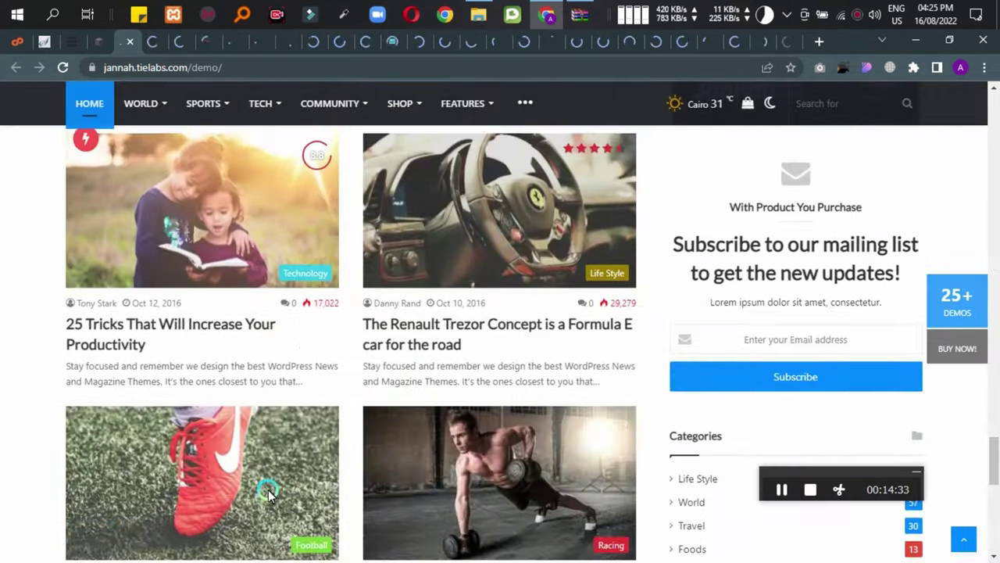
{"action": "scroll", "coordinate": [509, 424], "scroll_direction": "down", "scroll_amount": 4}
{"action": "scroll", "coordinate": [531, 311], "scroll_direction": "up", "scroll_amount": 5}
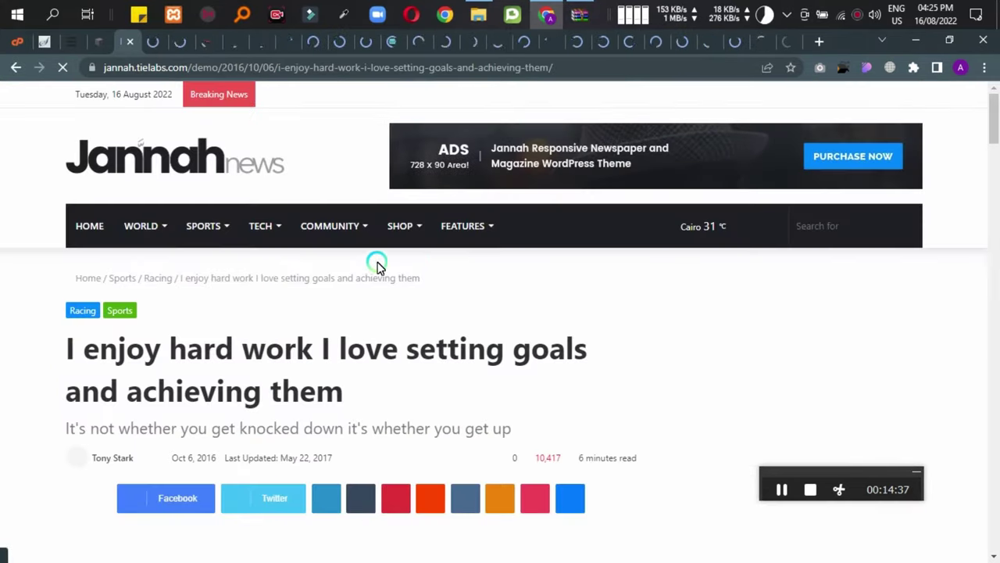
{"action": "scroll", "coordinate": [239, 286], "scroll_direction": "down", "scroll_amount": 5}
{"action": "scroll", "coordinate": [112, 301], "scroll_direction": "down", "scroll_amount": 10}
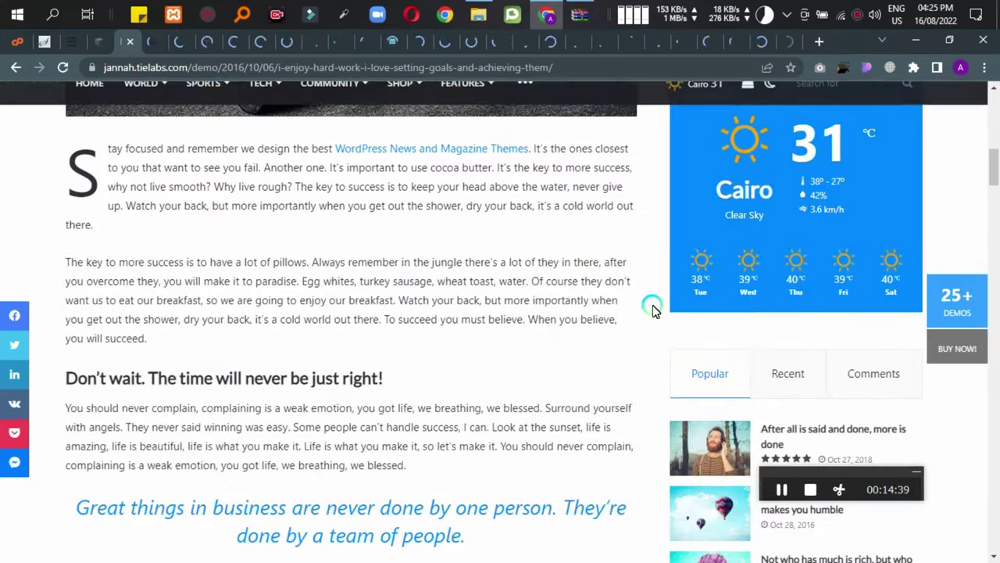
{"action": "scroll", "coordinate": [479, 306], "scroll_direction": "down", "scroll_amount": 5}
{"action": "scroll", "coordinate": [415, 302], "scroll_direction": "up", "scroll_amount": 7}
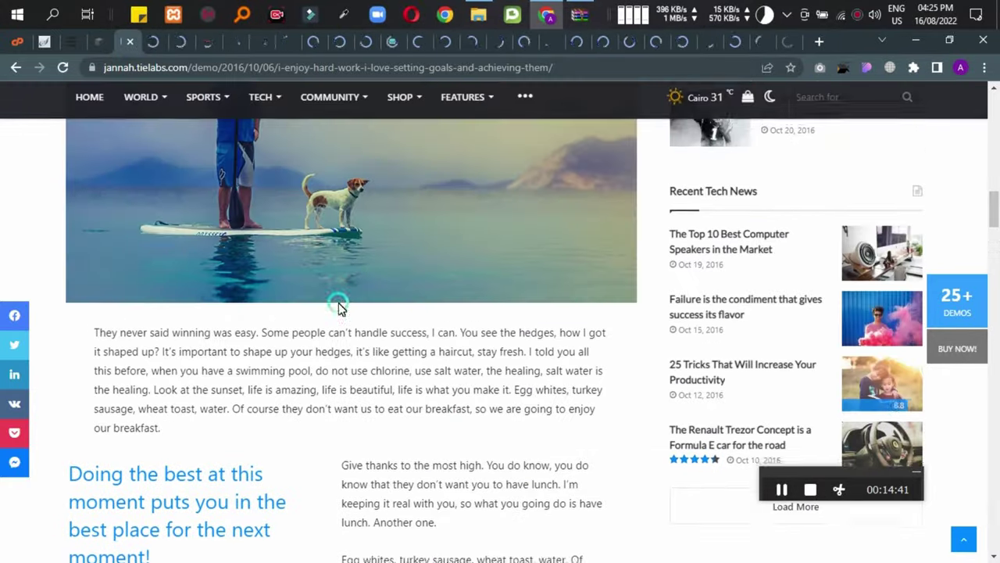
Examine the rest of the post's layout, including its inline related posts, share buttons and author box.
{"action": "scroll", "coordinate": [407, 380], "scroll_direction": "down", "scroll_amount": 15}
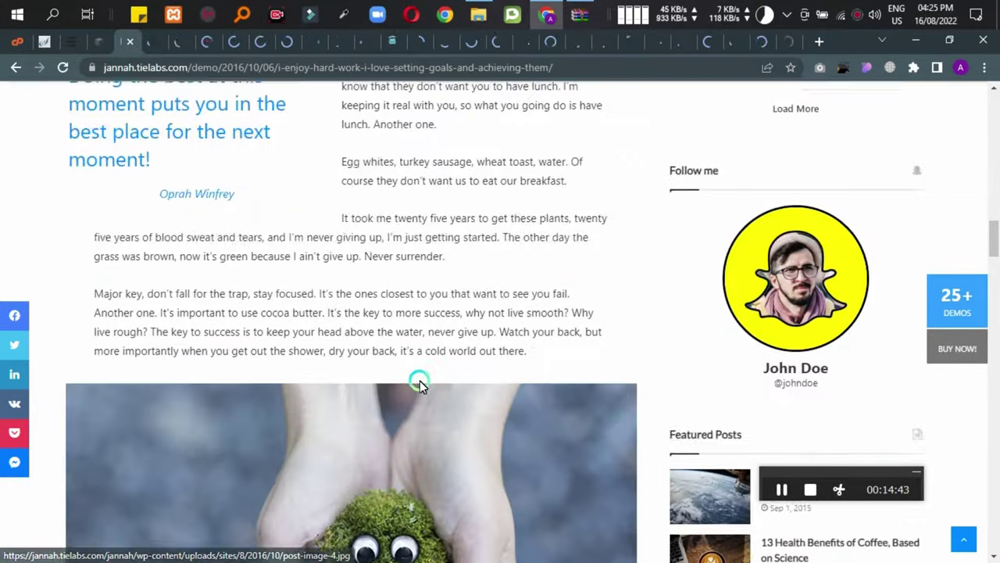
{"action": "scroll", "coordinate": [258, 308], "scroll_direction": "down", "scroll_amount": 8}
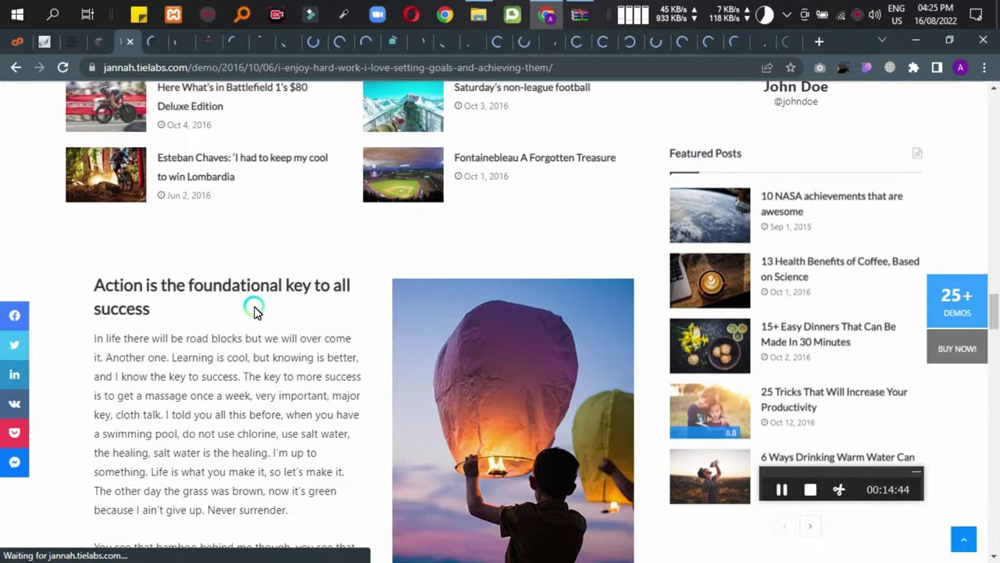
{"action": "scroll", "coordinate": [290, 312], "scroll_direction": "up", "scroll_amount": 1}
{"action": "scroll", "coordinate": [298, 321], "scroll_direction": "down", "scroll_amount": 5}
{"action": "scroll", "coordinate": [299, 319], "scroll_direction": "down", "scroll_amount": 10}
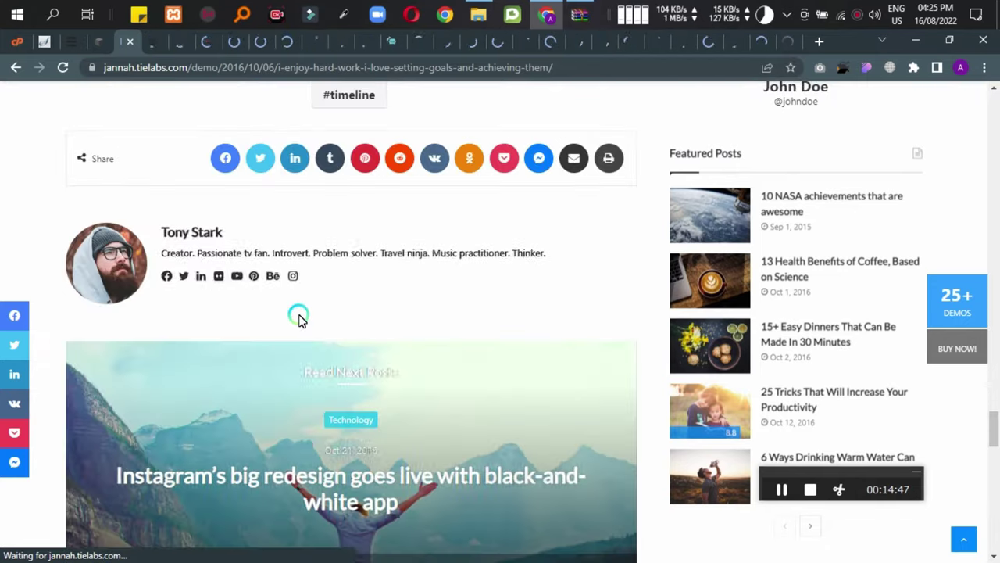
{"action": "scroll", "coordinate": [297, 318], "scroll_direction": "down", "scroll_amount": 2}
{"action": "scroll", "coordinate": [258, 319], "scroll_direction": "up", "scroll_amount": 7}
{"action": "scroll", "coordinate": [218, 319], "scroll_direction": "up", "scroll_amount": 3}
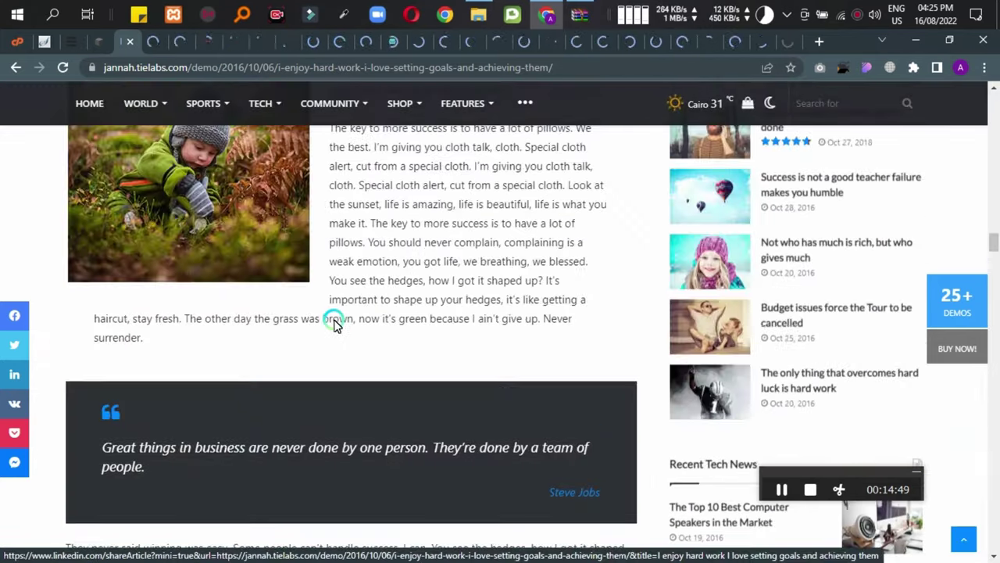
Continue to the following post, "The future of possible innovation for business", and review it through to its related articles.
{"action": "scroll", "coordinate": [271, 331], "scroll_direction": "down", "scroll_amount": 18}
{"action": "left_click", "coordinate": [332, 325]}
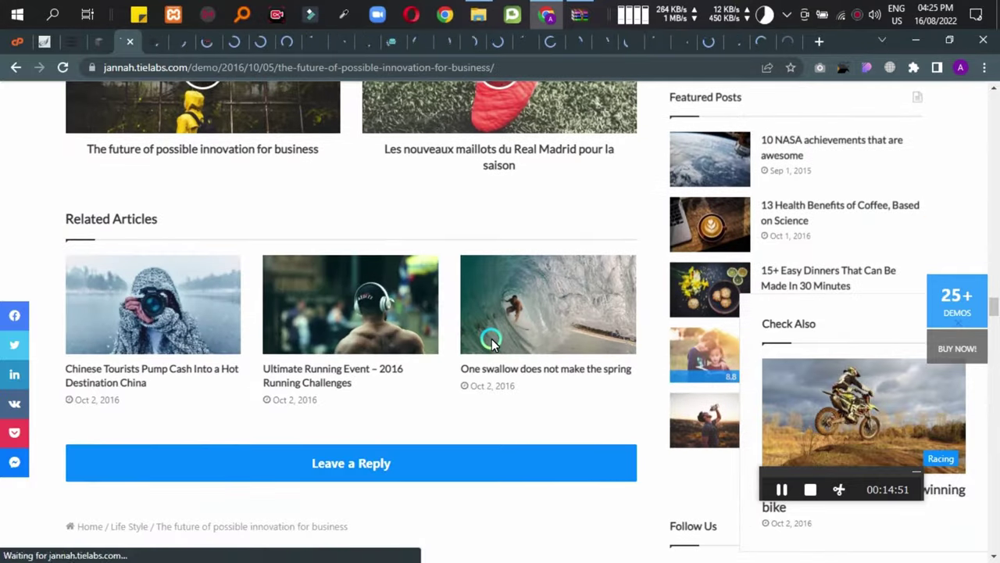
{"action": "scroll", "coordinate": [469, 336], "scroll_direction": "down", "scroll_amount": 9}
{"action": "scroll", "coordinate": [456, 327], "scroll_direction": "down", "scroll_amount": 15}
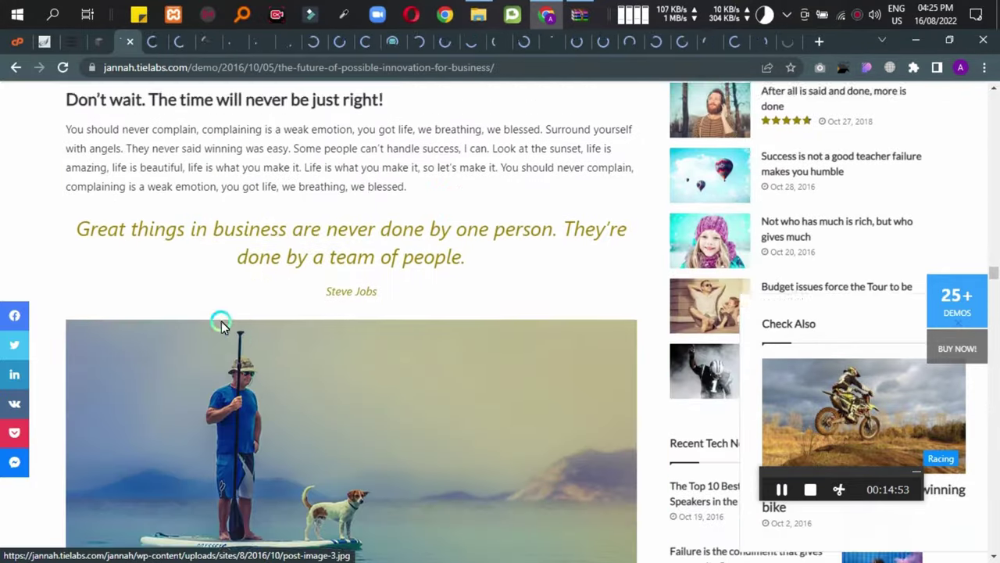
{"action": "scroll", "coordinate": [340, 329], "scroll_direction": "down", "scroll_amount": 20}
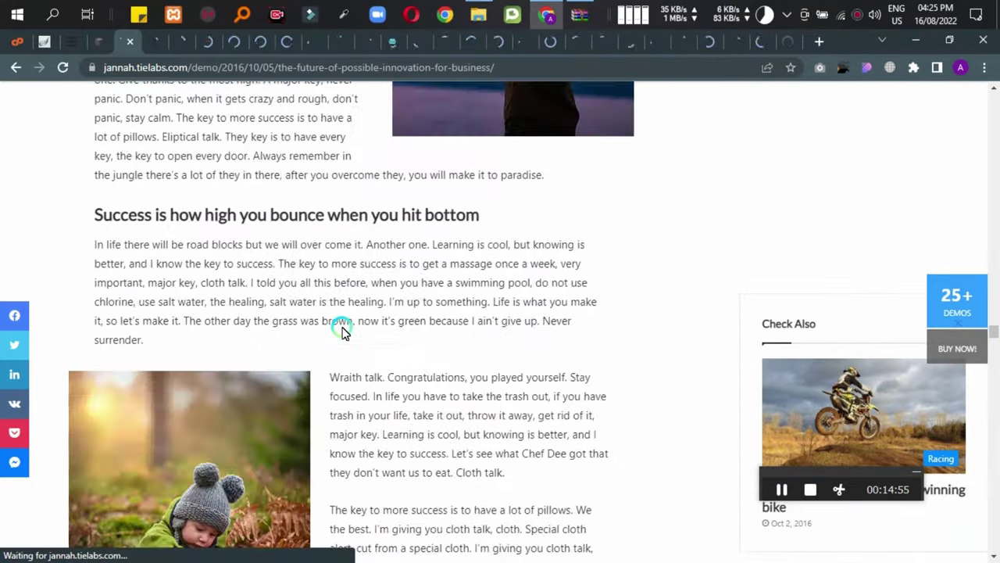
{"action": "scroll", "coordinate": [442, 370], "scroll_direction": "down", "scroll_amount": 20}
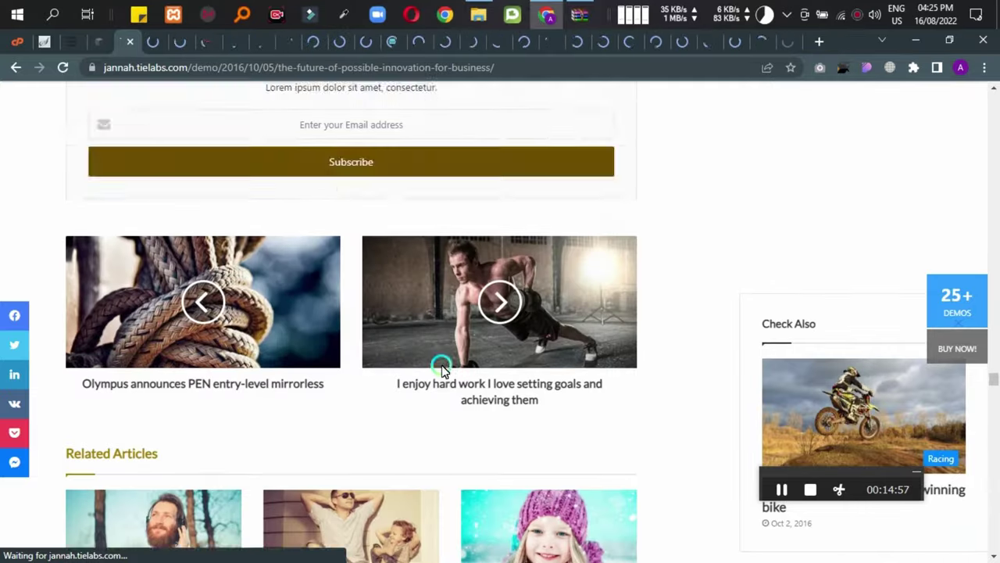
Examine the body and sidebar of the following post, "Olympus announces PEN entry-level mirrorless".
{"action": "scroll", "coordinate": [432, 390], "scroll_direction": "down", "scroll_amount": 3}
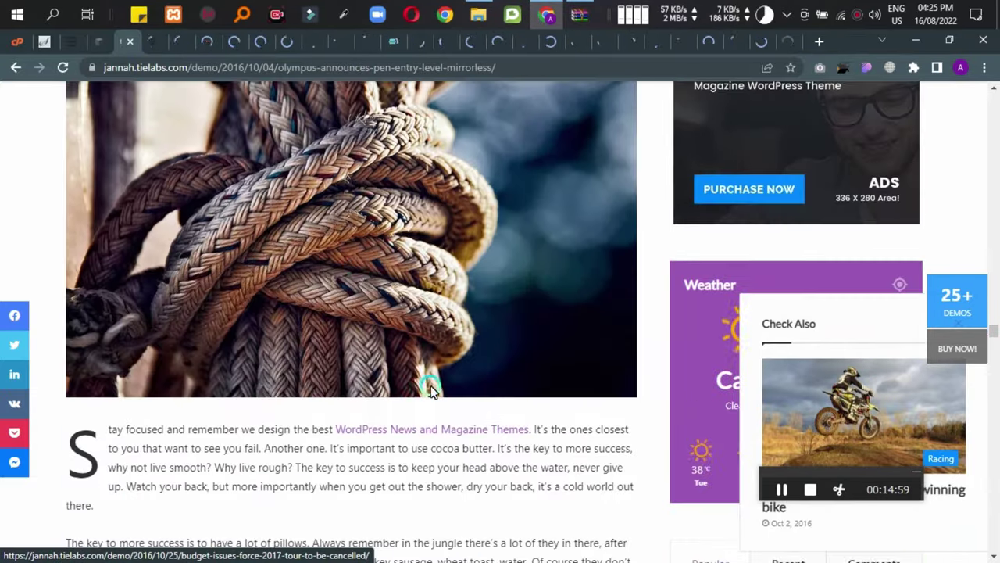
{"action": "scroll", "coordinate": [407, 414], "scroll_direction": "down", "scroll_amount": 10}
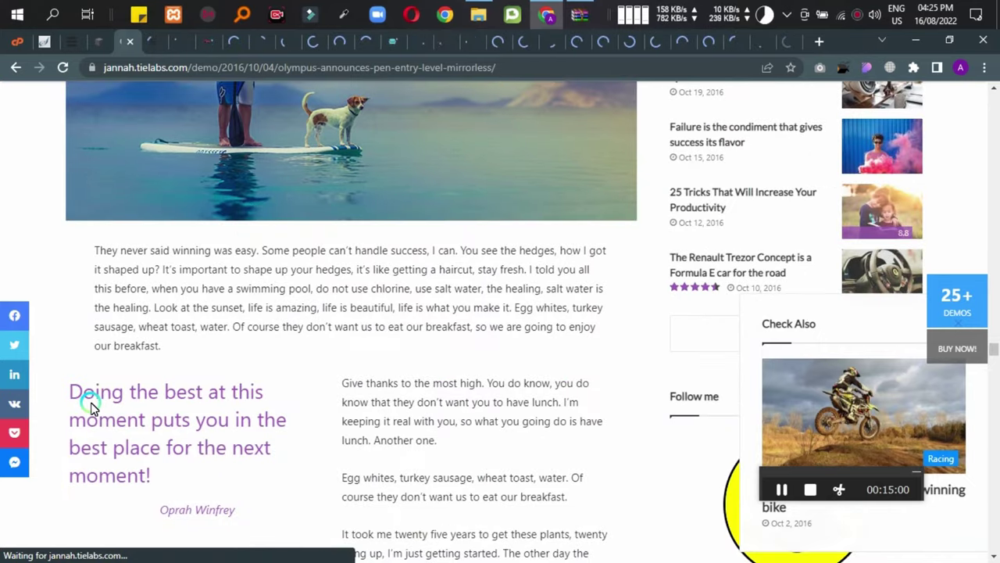
{"action": "scroll", "coordinate": [92, 406], "scroll_direction": "down", "scroll_amount": 1}
{"action": "scroll", "coordinate": [809, 204], "scroll_direction": "up", "scroll_amount": 3}
{"action": "scroll", "coordinate": [809, 205], "scroll_direction": "down", "scroll_amount": 2}
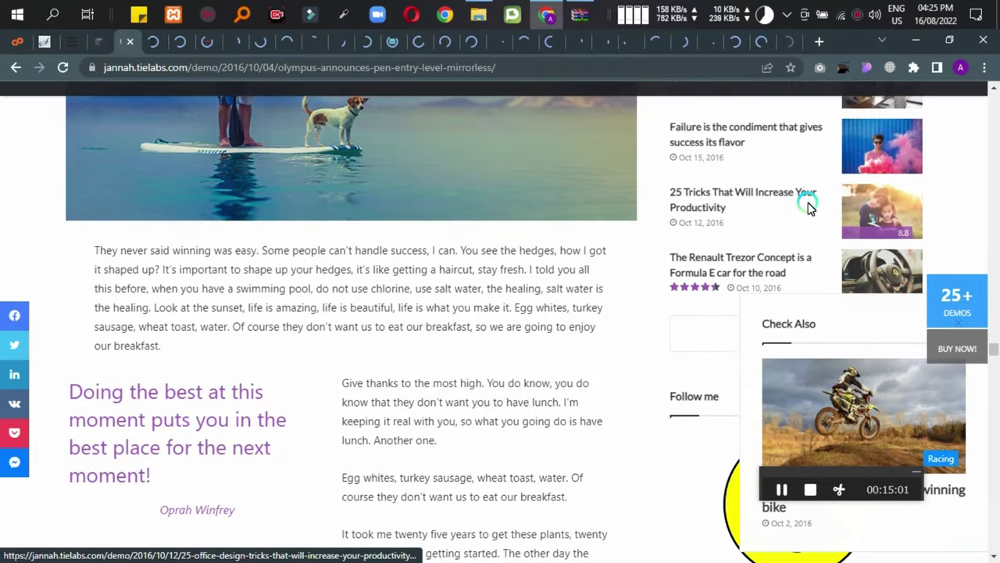
View the Recent Tech News post "The Top 10 Best Computer Speakers in the Market", and close the News demo tab.
{"action": "scroll", "coordinate": [889, 227], "scroll_direction": "up", "scroll_amount": 2}
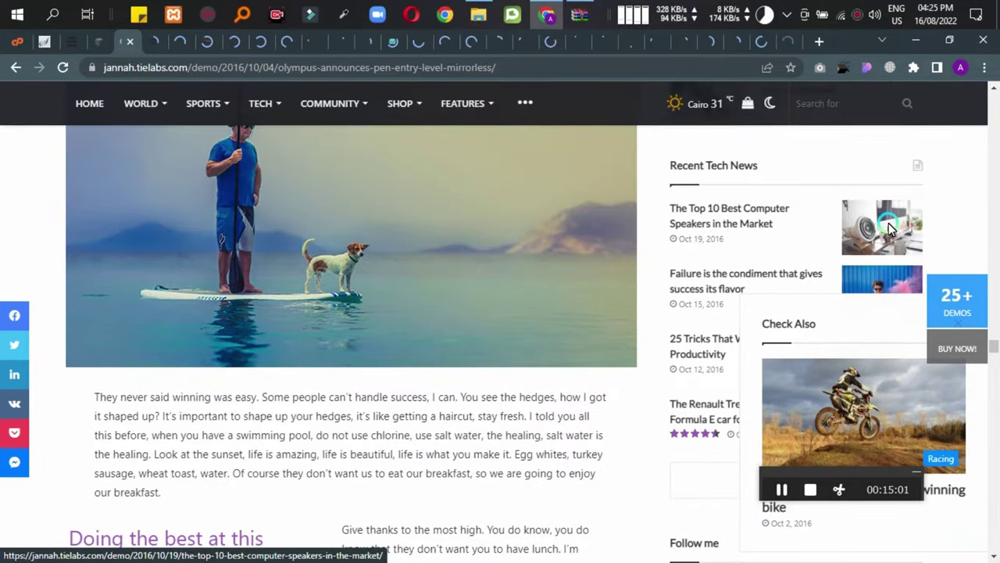
{"action": "scroll", "coordinate": [739, 261], "scroll_direction": "up", "scroll_amount": 5}
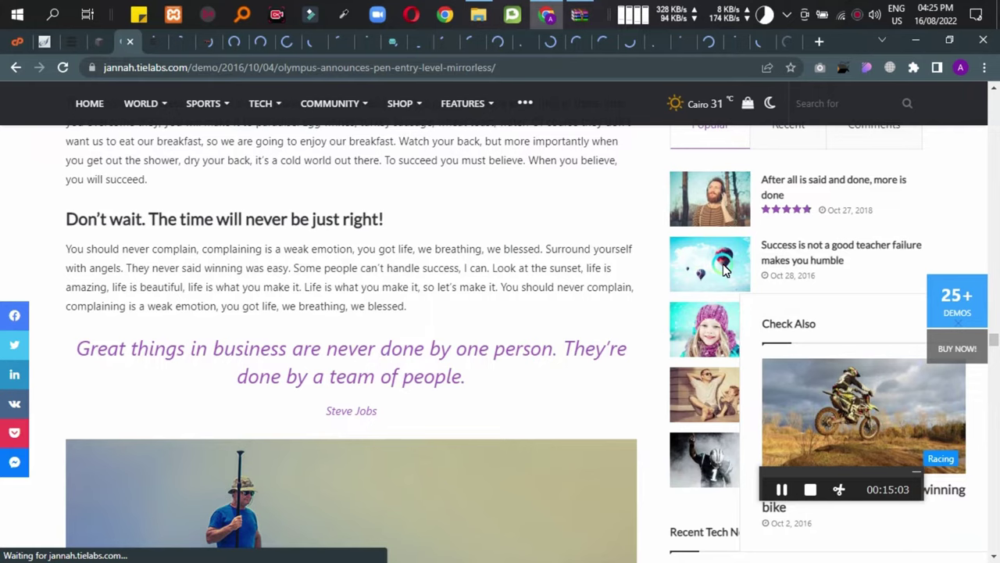
{"action": "scroll", "coordinate": [723, 268], "scroll_direction": "down", "scroll_amount": 1}
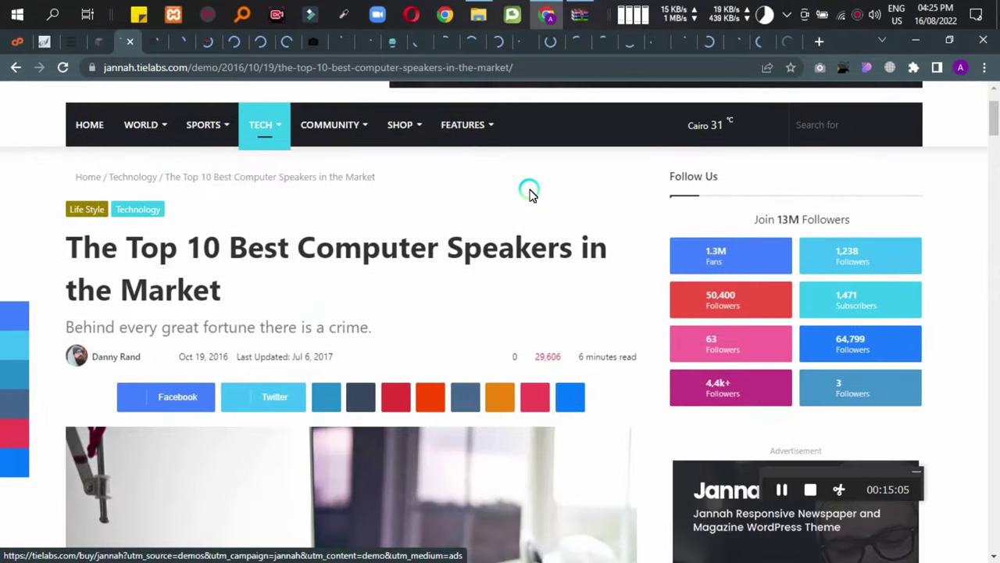
{"action": "scroll", "coordinate": [529, 194], "scroll_direction": "down", "scroll_amount": 9}
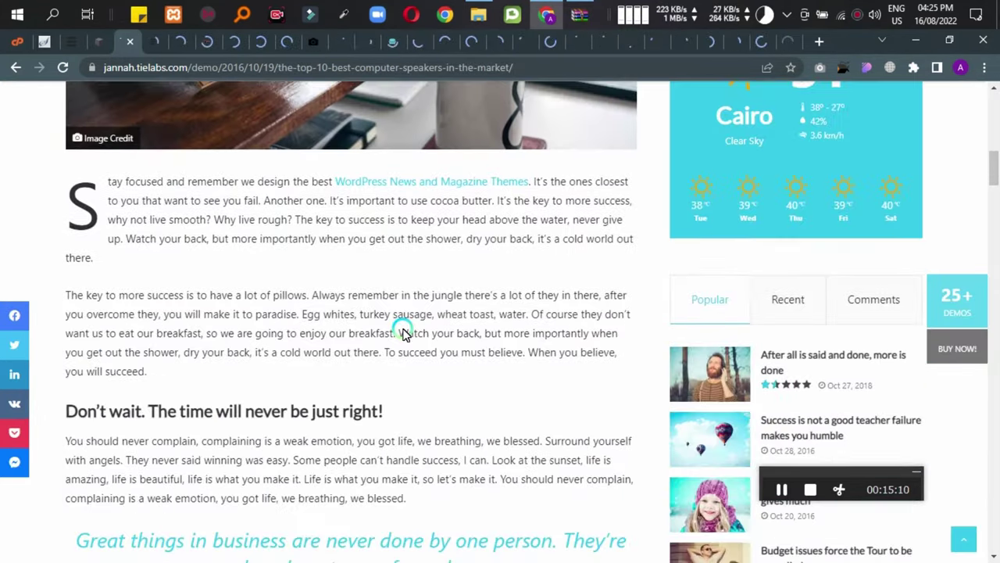
{"action": "scroll", "coordinate": [659, 357], "scroll_direction": "down", "scroll_amount": 5}
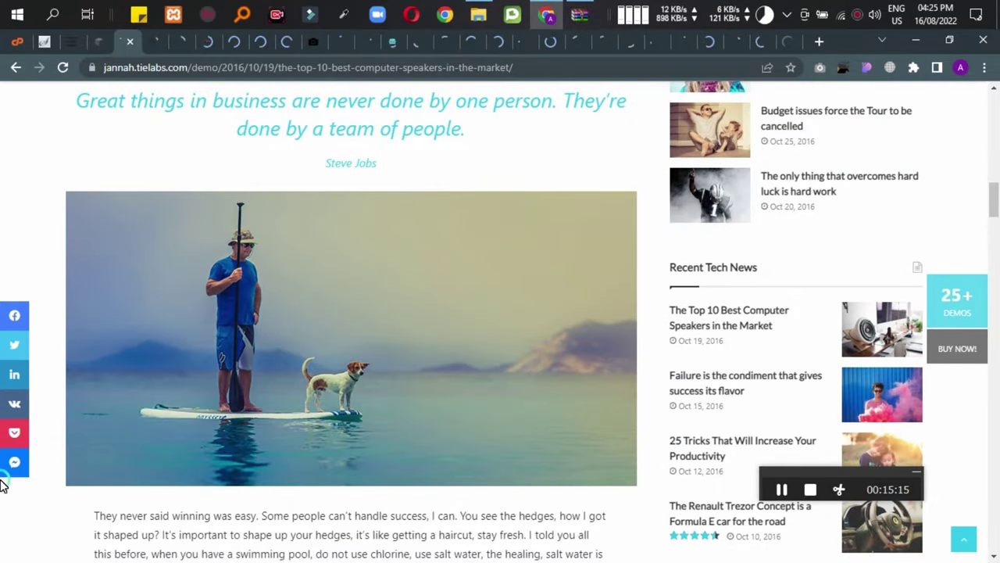
{"action": "scroll", "coordinate": [670, 444], "scroll_direction": "down", "scroll_amount": 3}
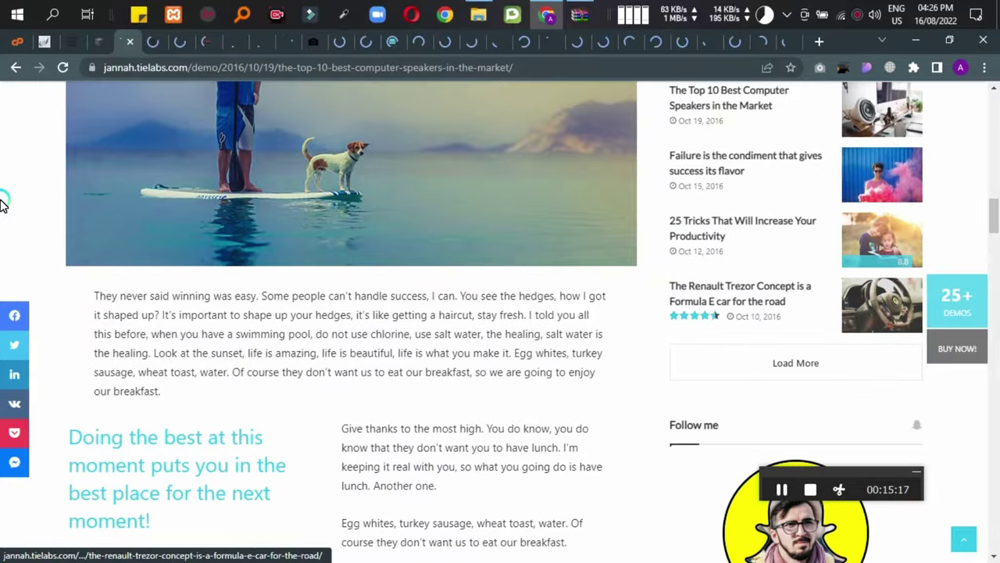
{"action": "left_click", "coordinate": [130, 40]}
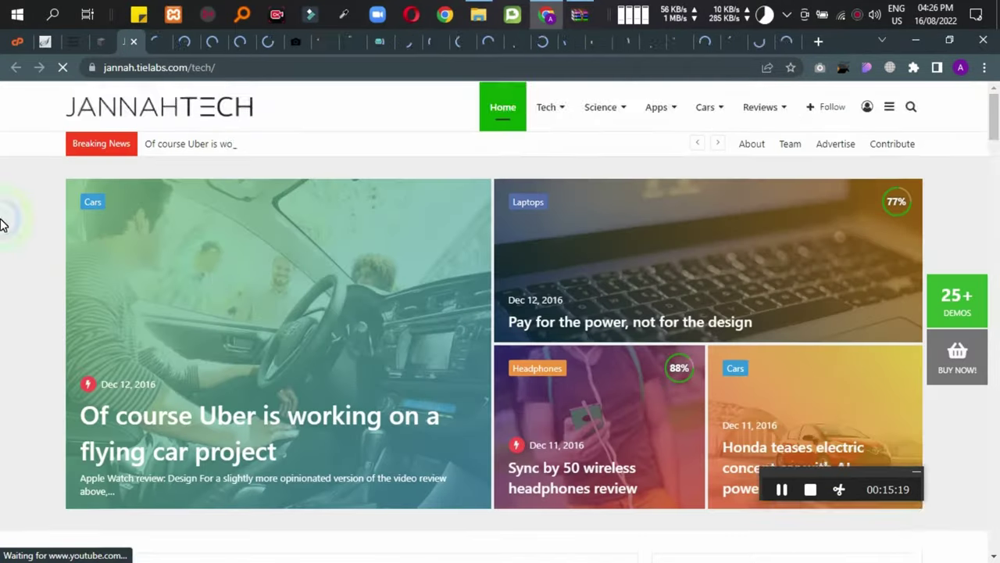
Skim the Tech demo's home page, close its tab, and check the Sports demo's navigation menus.
{"action": "scroll", "coordinate": [814, 292], "scroll_direction": "down", "scroll_amount": 2}
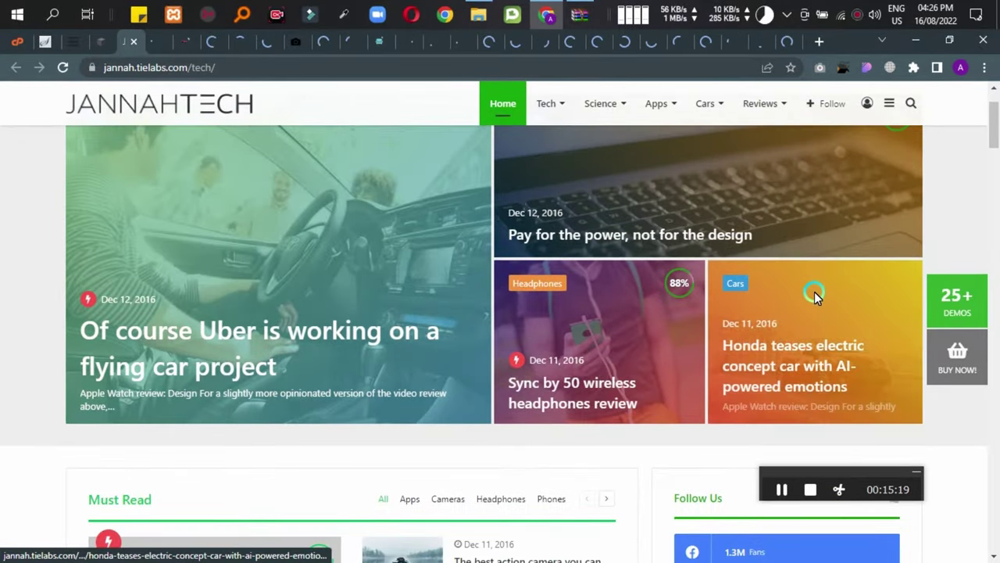
{"action": "left_click", "coordinate": [133, 40]}
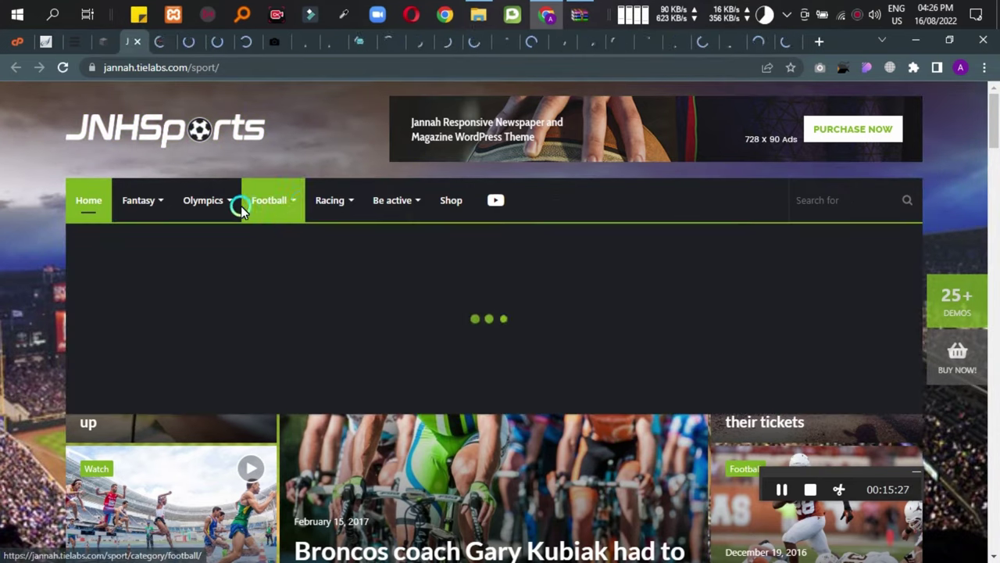
{"action": "mouse_move", "coordinate": [484, 200]}
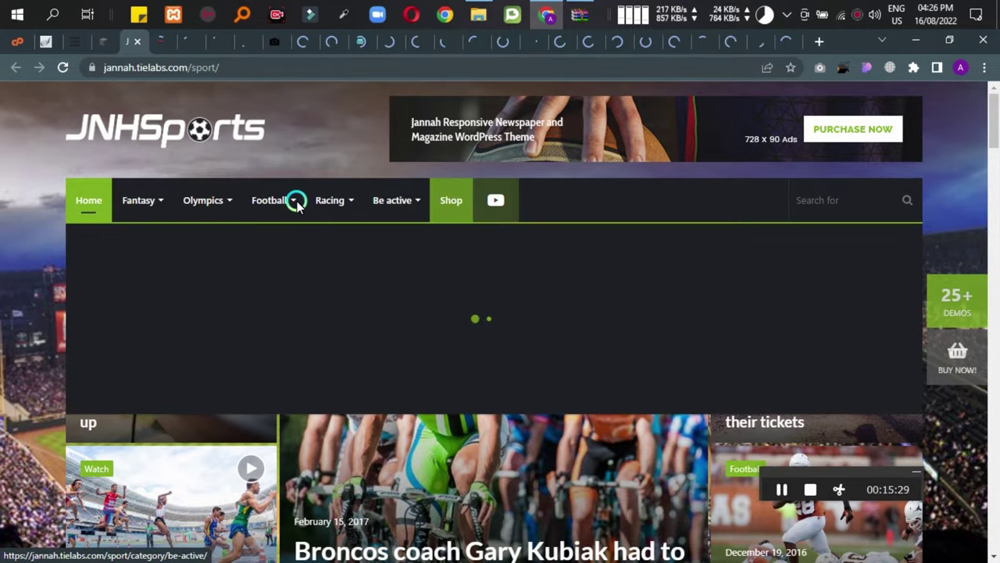
{"action": "mouse_move", "coordinate": [115, 201]}
Examine the Sports demo's home page from the featured posts through the video playlist and news blocks to the footer.
{"action": "scroll", "coordinate": [347, 344], "scroll_direction": "down", "scroll_amount": 3}
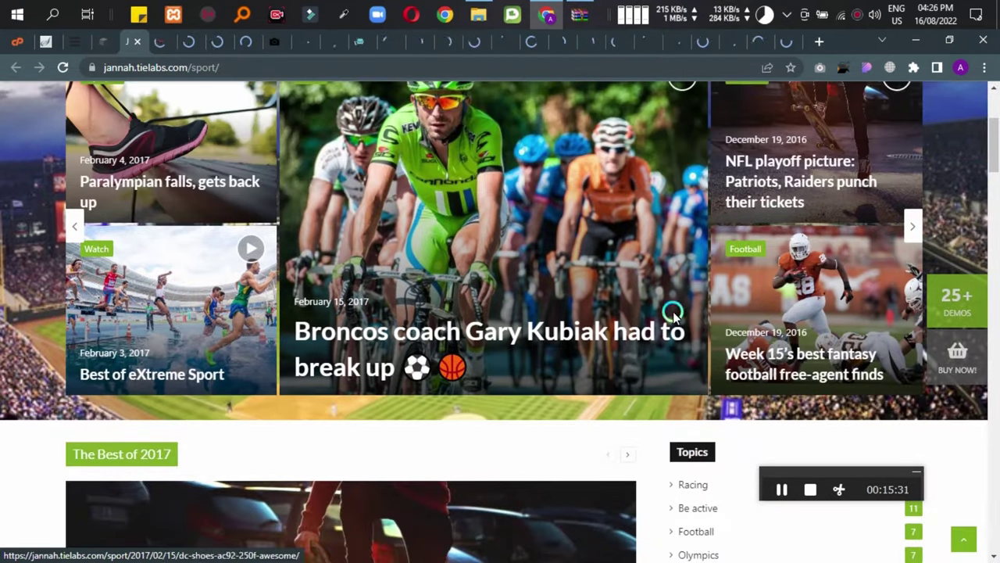
{"action": "scroll", "coordinate": [354, 375], "scroll_direction": "down", "scroll_amount": 3}
{"action": "scroll", "coordinate": [354, 375], "scroll_direction": "down", "scroll_amount": 3}
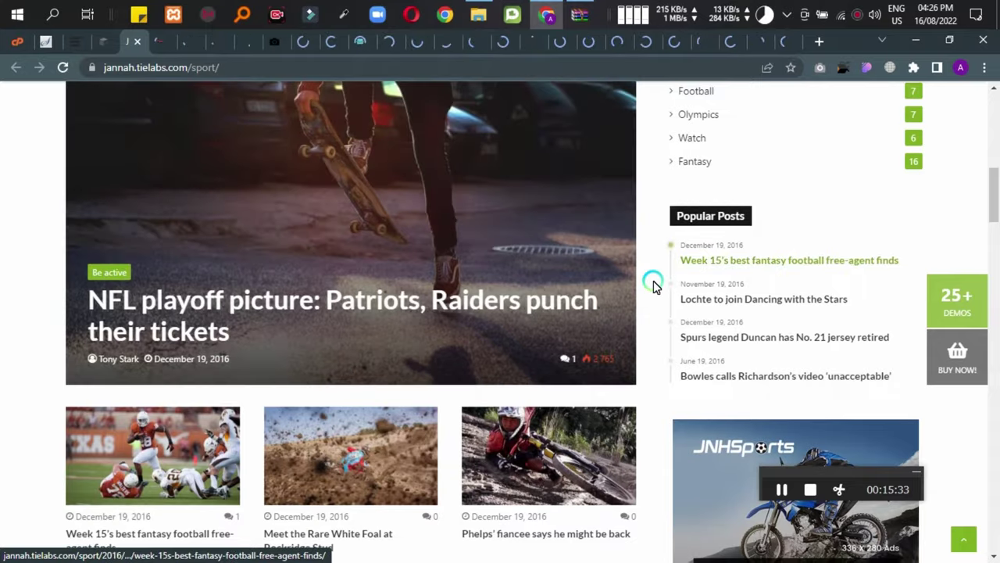
{"action": "scroll", "coordinate": [654, 282], "scroll_direction": "down", "scroll_amount": 5}
{"action": "scroll", "coordinate": [783, 342], "scroll_direction": "down", "scroll_amount": 10}
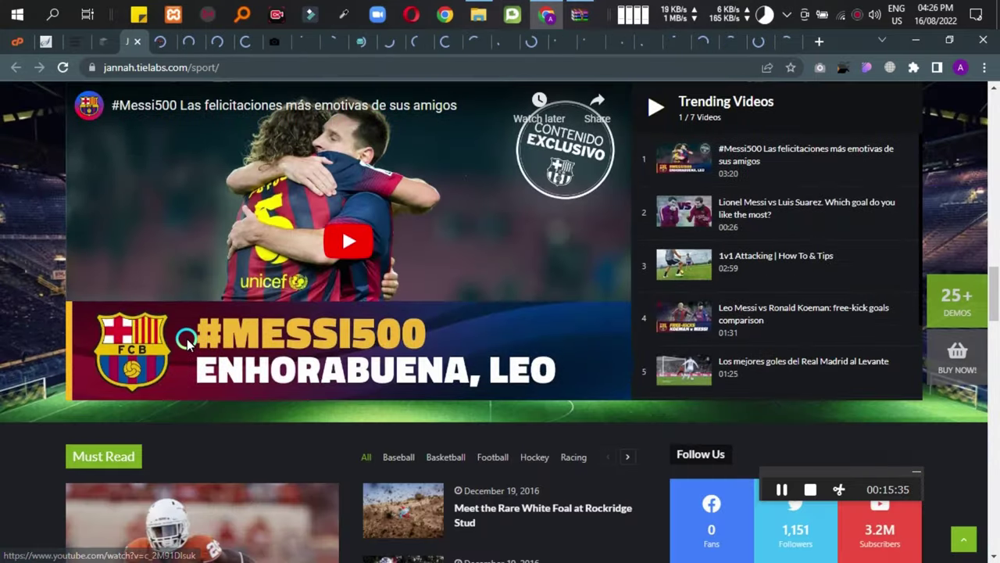
{"action": "scroll", "coordinate": [263, 381], "scroll_direction": "down", "scroll_amount": 4}
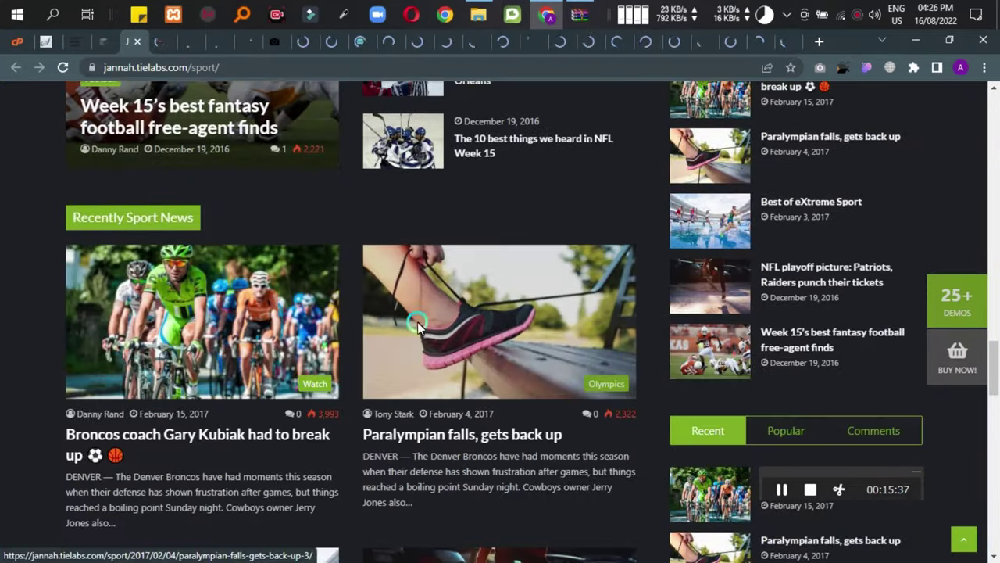
{"action": "scroll", "coordinate": [418, 327], "scroll_direction": "down", "scroll_amount": 8}
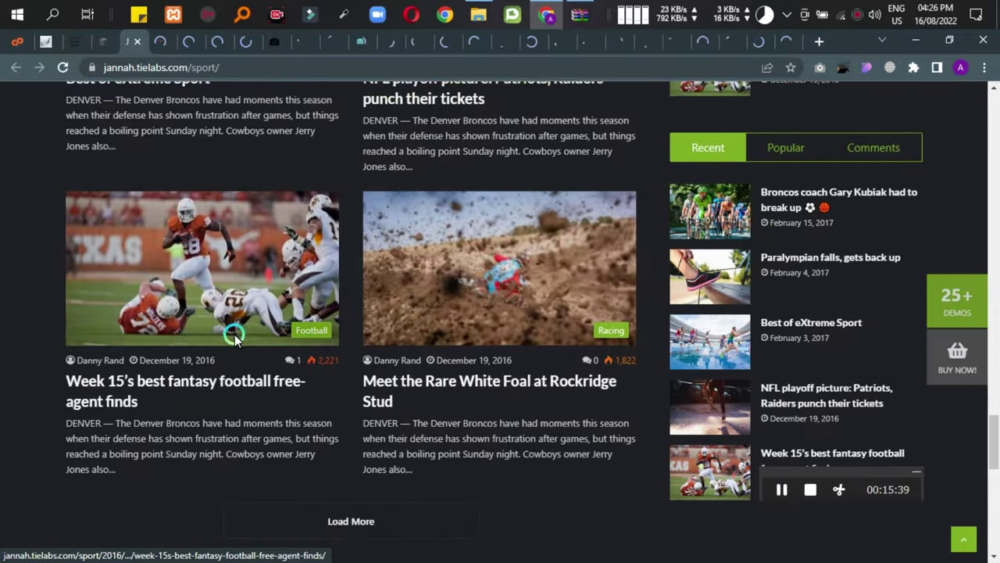
{"action": "scroll", "coordinate": [235, 337], "scroll_direction": "down", "scroll_amount": 6}
{"action": "scroll", "coordinate": [851, 286], "scroll_direction": "down", "scroll_amount": 4}
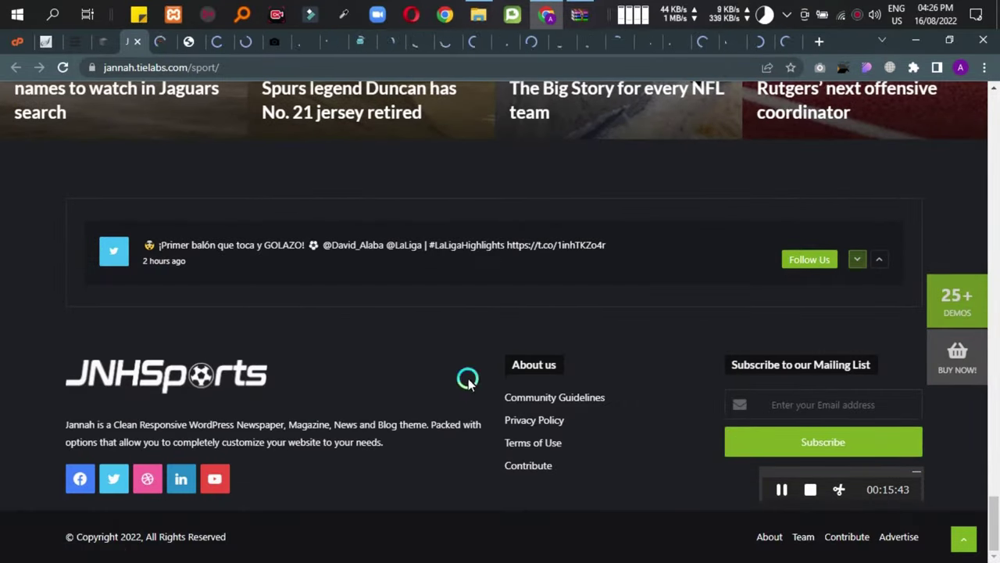
Open the Must Read post "Week 15's best fantasy football free-agent finds" and examine its header, body and sidebar.
{"action": "scroll", "coordinate": [265, 406], "scroll_direction": "up", "scroll_amount": 15}
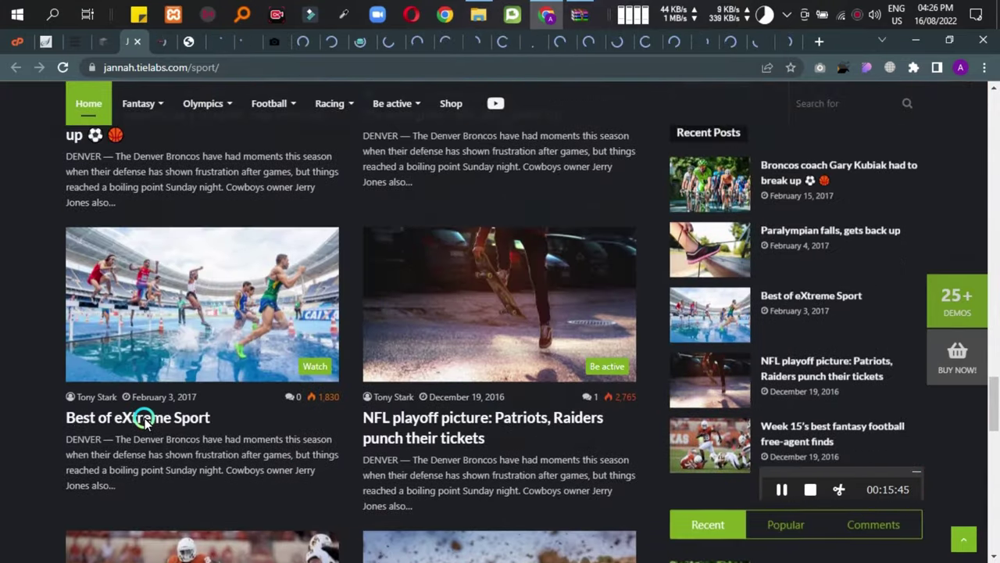
{"action": "scroll", "coordinate": [217, 424], "scroll_direction": "up", "scroll_amount": 5}
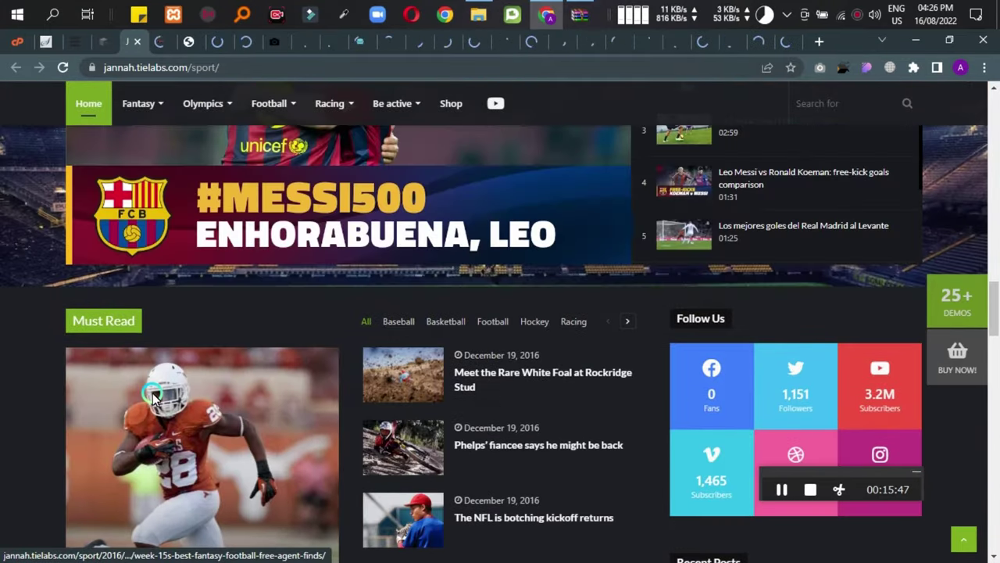
{"action": "scroll", "coordinate": [153, 395], "scroll_direction": "down", "scroll_amount": 3}
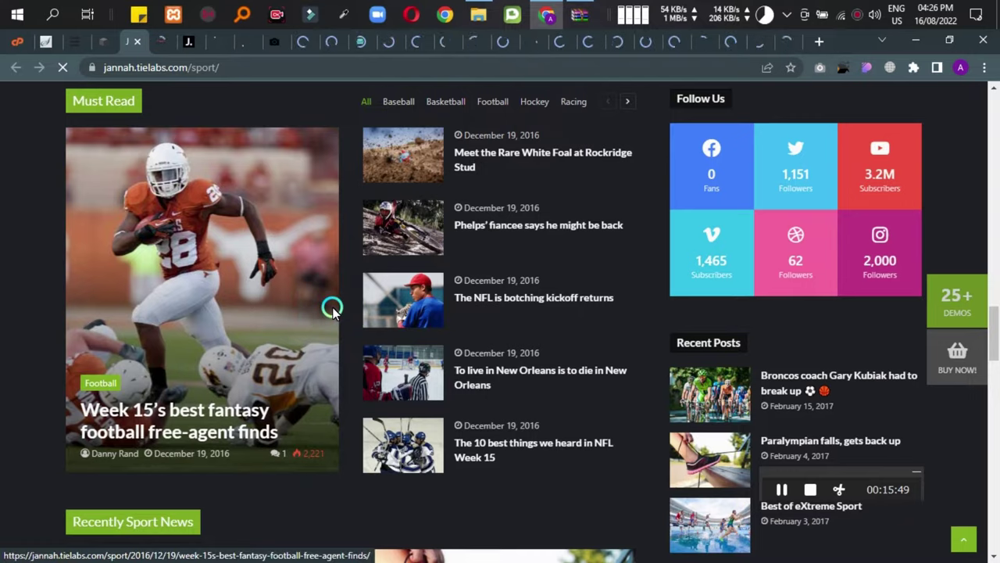
{"action": "scroll", "coordinate": [408, 313], "scroll_direction": "down", "scroll_amount": 3}
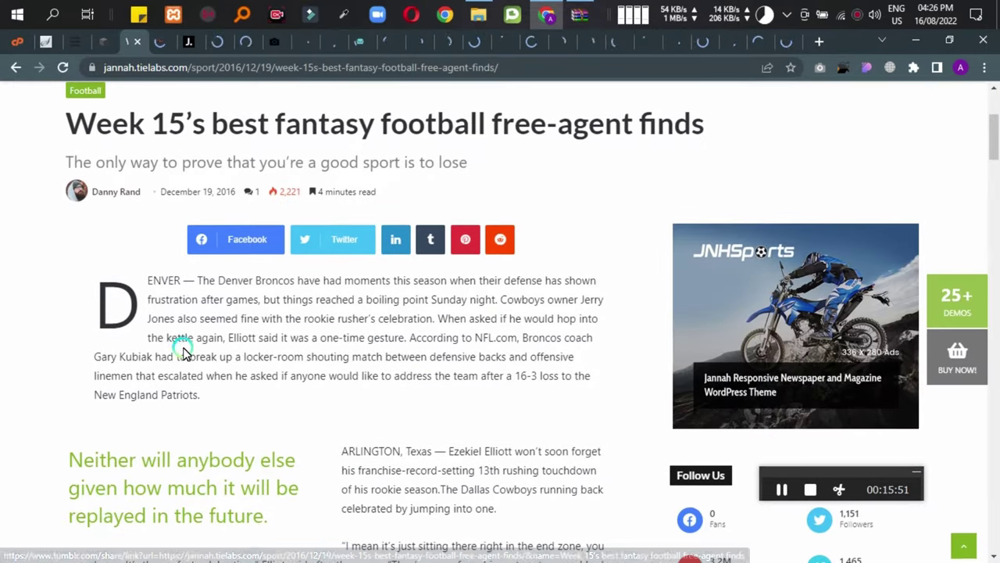
{"action": "scroll", "coordinate": [184, 353], "scroll_direction": "down", "scroll_amount": 10}
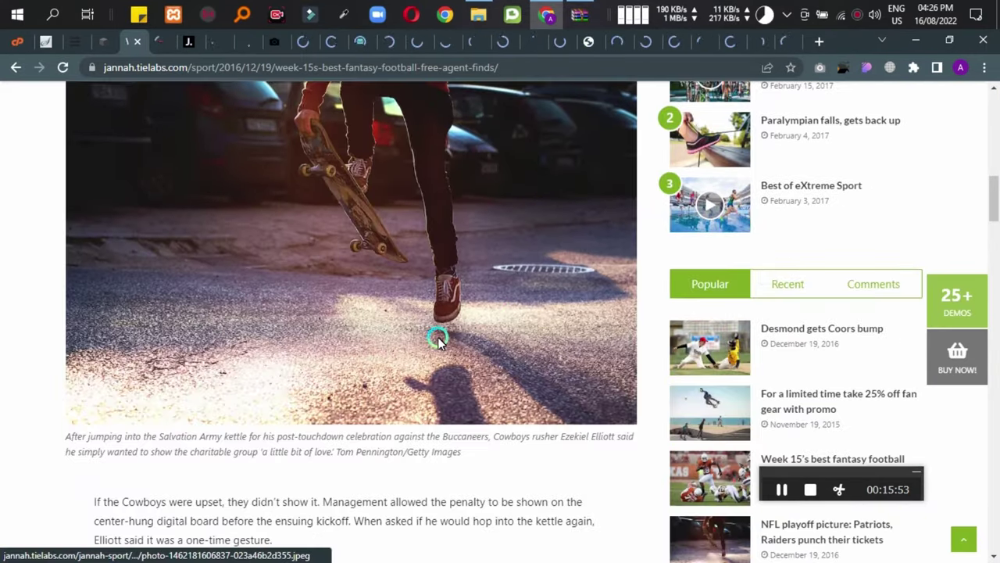
Open the Most Viewed post "Broncos coach Gary Kubiak had to break up", review it and the following post, and close the Sports demo tab.
{"action": "scroll", "coordinate": [614, 273], "scroll_direction": "up", "scroll_amount": 2}
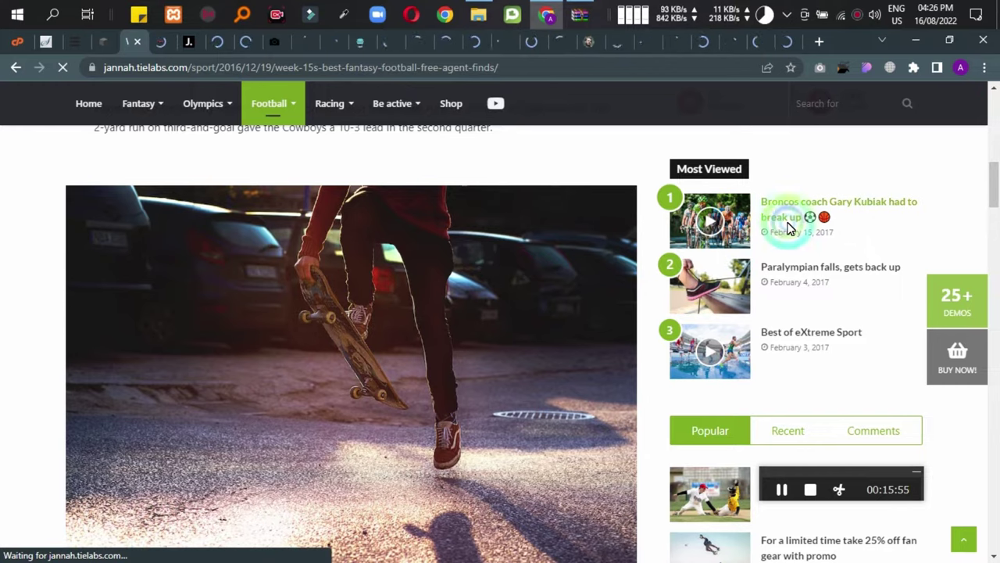
{"action": "scroll", "coordinate": [473, 343], "scroll_direction": "down", "scroll_amount": 3}
{"action": "scroll", "coordinate": [312, 390], "scroll_direction": "down", "scroll_amount": 2}
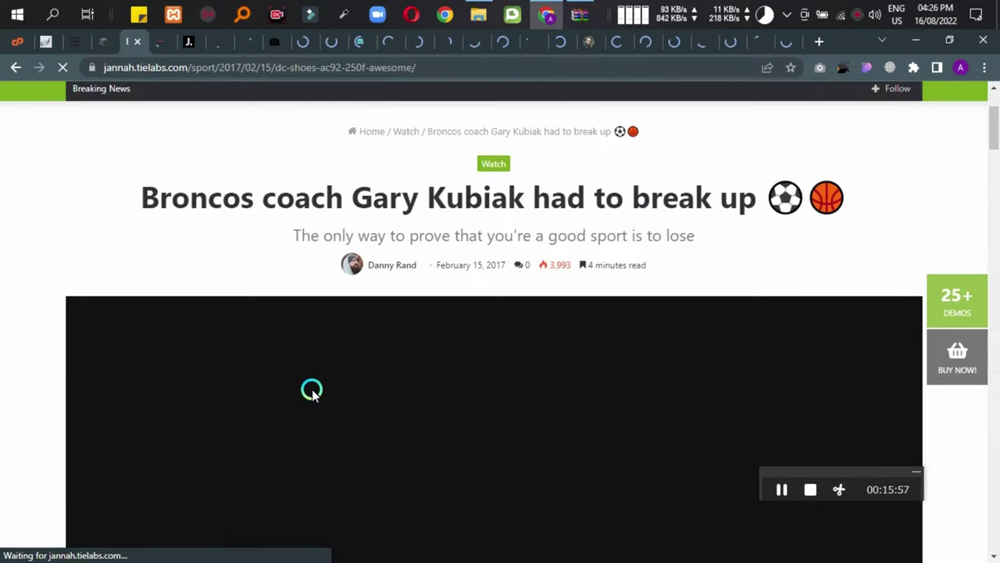
{"action": "scroll", "coordinate": [292, 327], "scroll_direction": "down", "scroll_amount": 20}
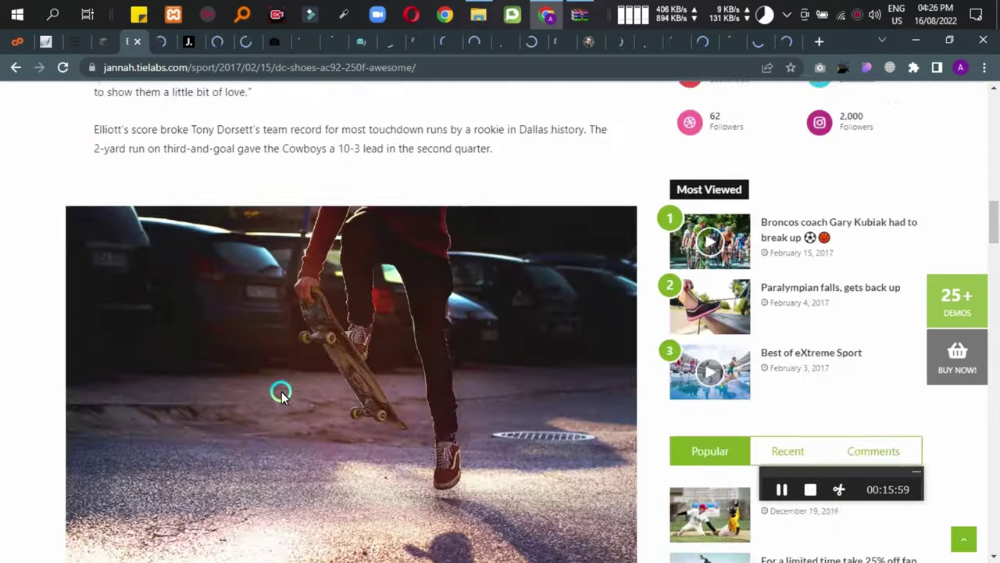
{"action": "scroll", "coordinate": [282, 397], "scroll_direction": "down", "scroll_amount": 20}
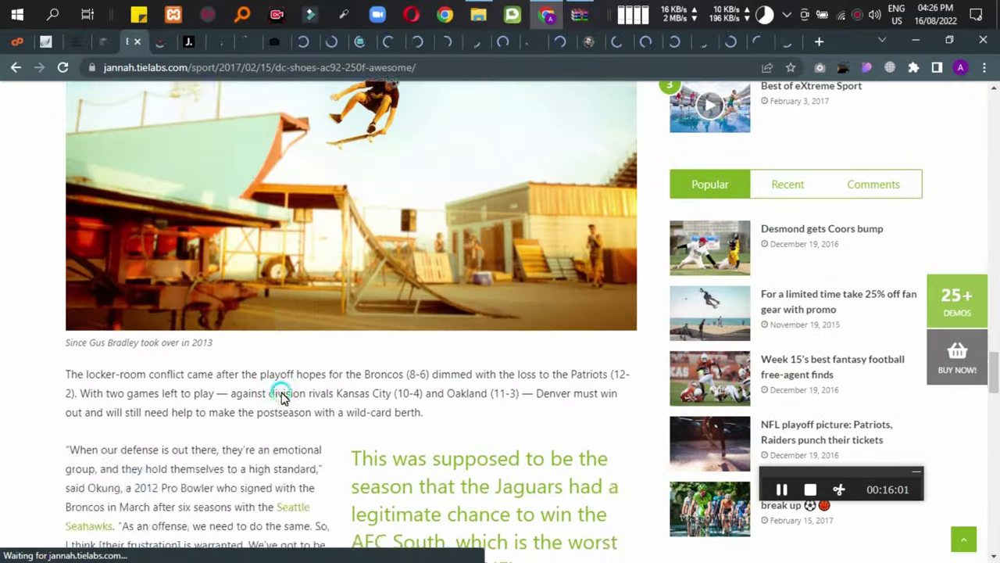
{"action": "scroll", "coordinate": [283, 397], "scroll_direction": "down", "scroll_amount": 20}
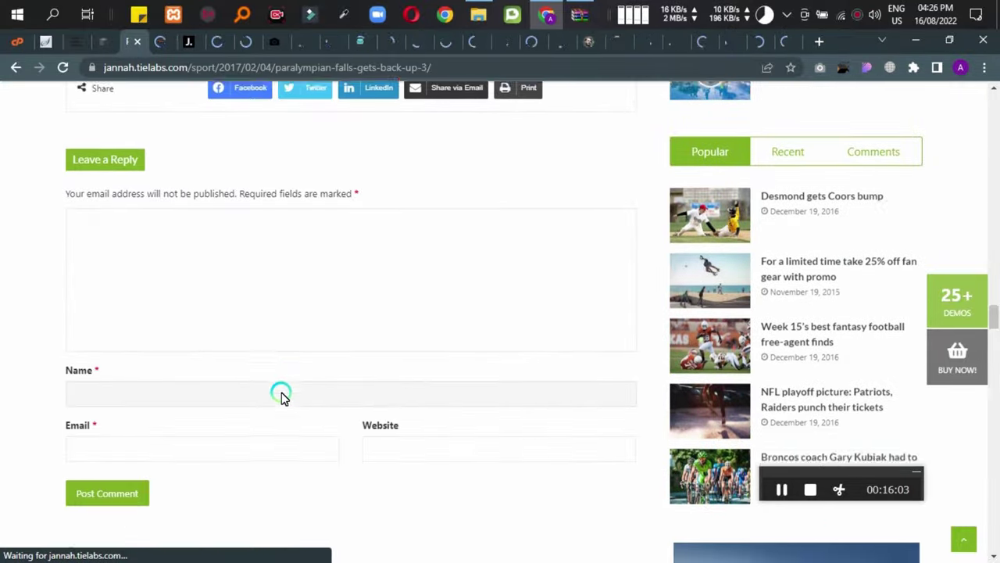
{"action": "scroll", "coordinate": [282, 397], "scroll_direction": "down", "scroll_amount": 7}
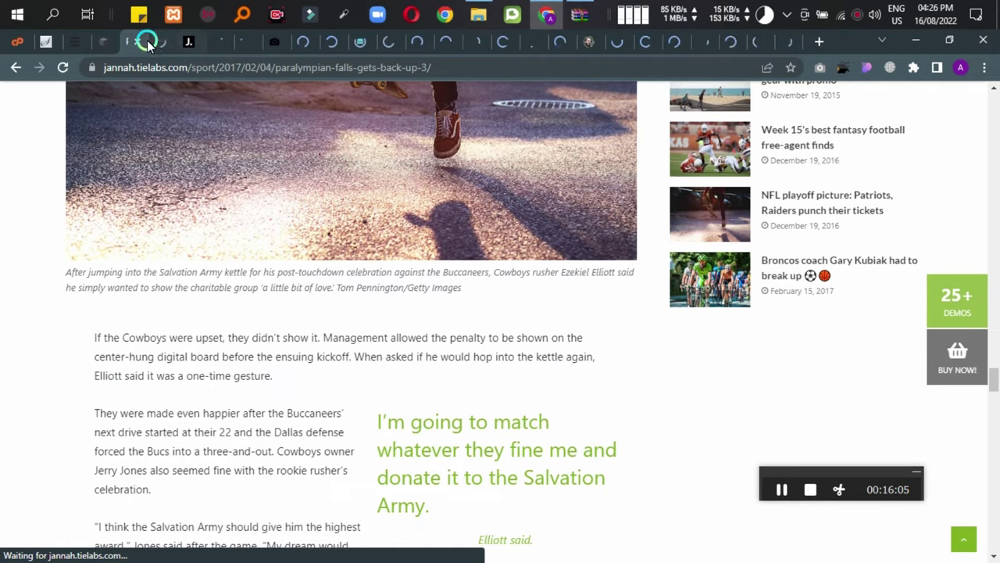
{"action": "left_click", "coordinate": [148, 41]}
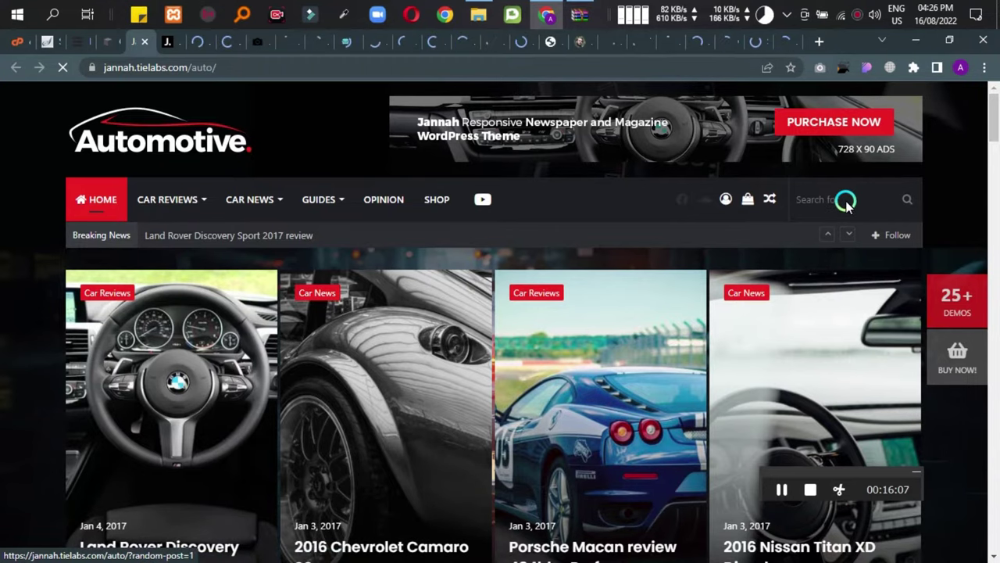
View a random post in the Automotive demo and close that demo's tab.
{"action": "left_click", "coordinate": [767, 201]}
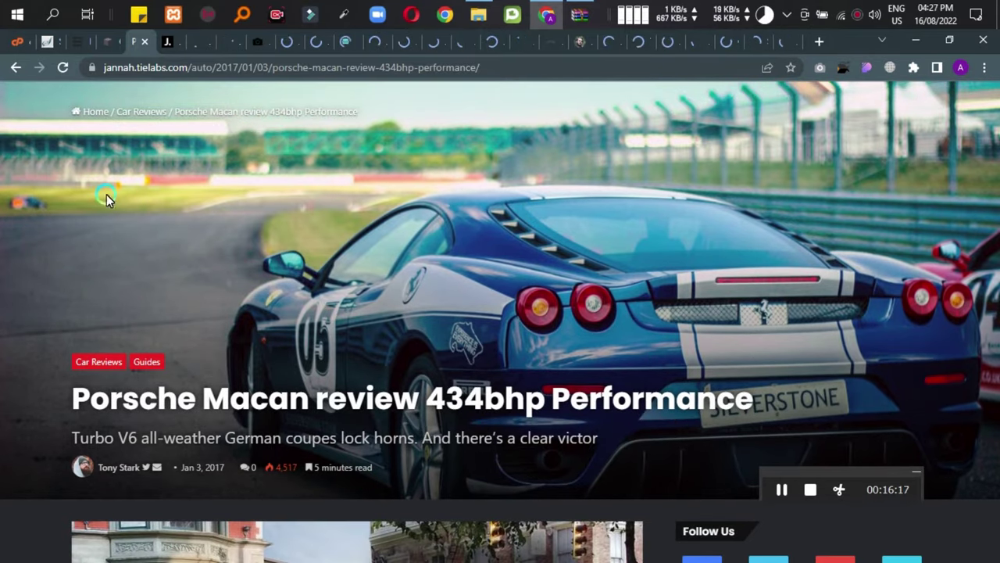
{"action": "left_click", "coordinate": [147, 42]}
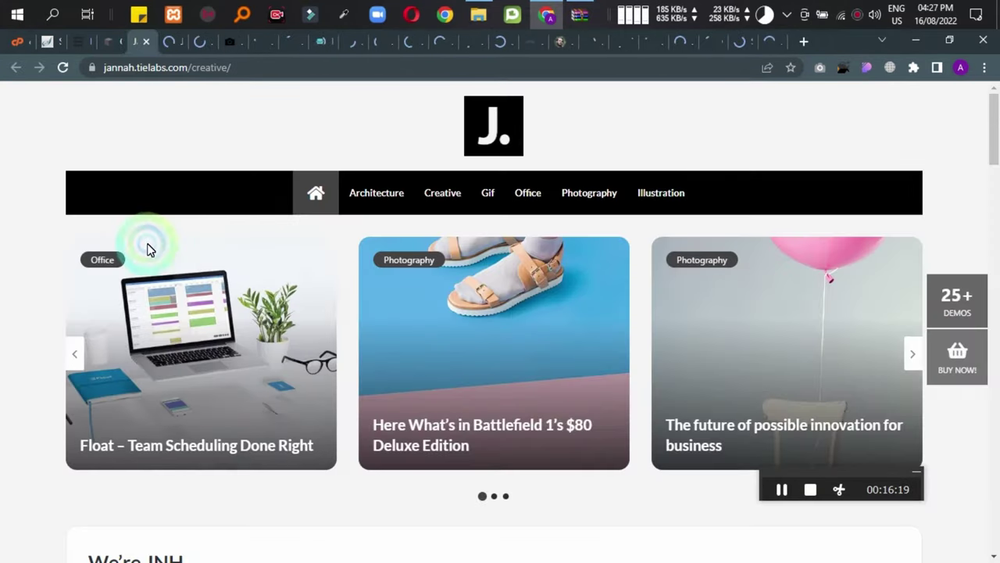
Examine the Creative demo's home page from the slider and post grid down to the footer, and close its tab.
{"action": "scroll", "coordinate": [230, 315], "scroll_direction": "down", "scroll_amount": 11}
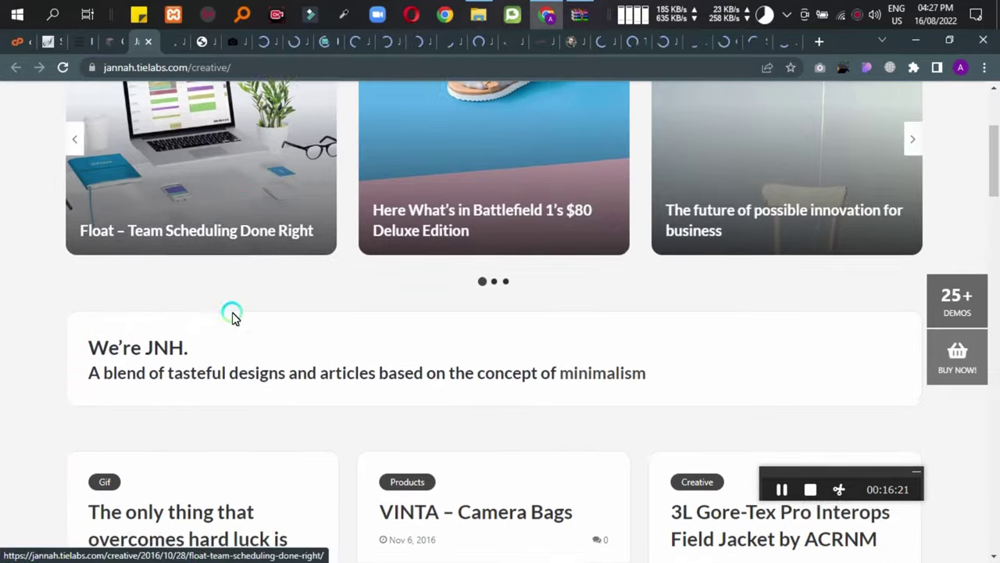
{"action": "scroll", "coordinate": [234, 355], "scroll_direction": "up", "scroll_amount": 3}
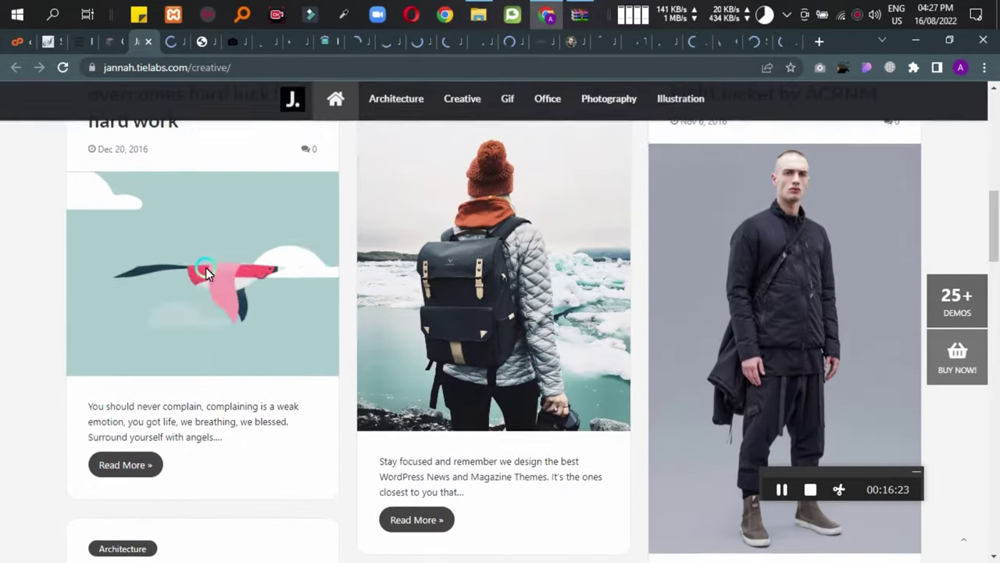
{"action": "scroll", "coordinate": [176, 352], "scroll_direction": "down", "scroll_amount": 7}
{"action": "scroll", "coordinate": [430, 254], "scroll_direction": "down", "scroll_amount": 6}
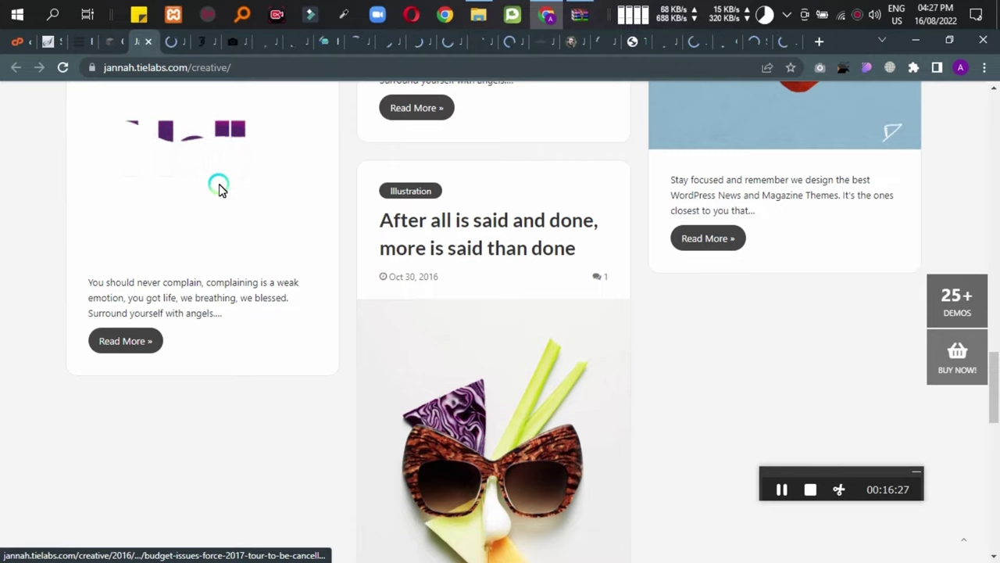
{"action": "scroll", "coordinate": [475, 250], "scroll_direction": "down", "scroll_amount": 10}
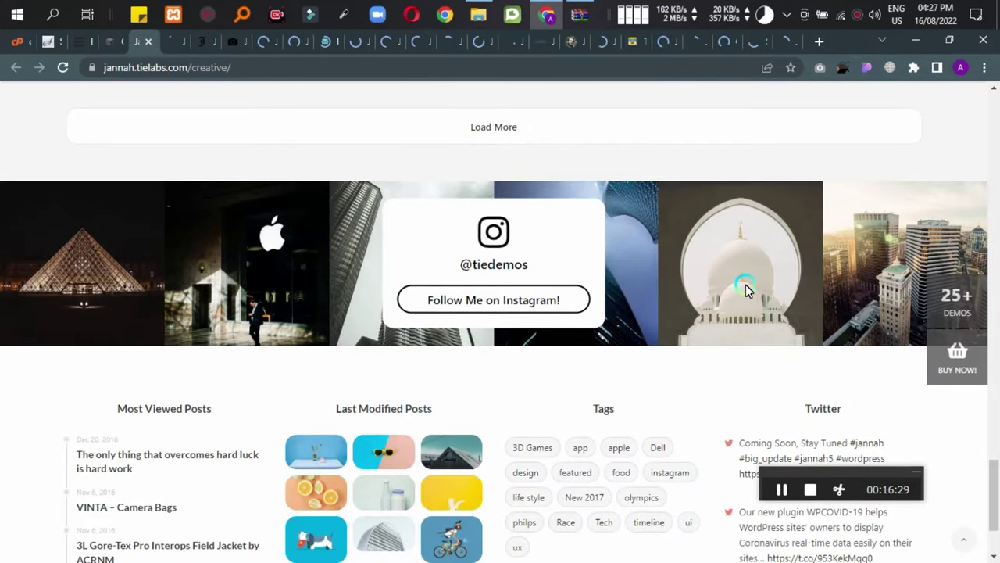
{"action": "scroll", "coordinate": [746, 289], "scroll_direction": "down", "scroll_amount": 2}
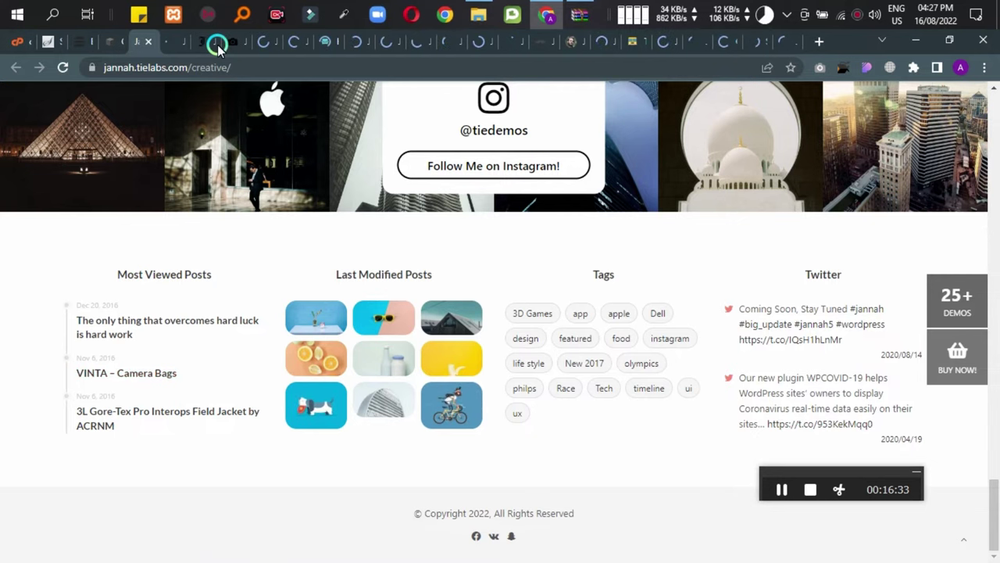
{"action": "left_click", "coordinate": [147, 41]}
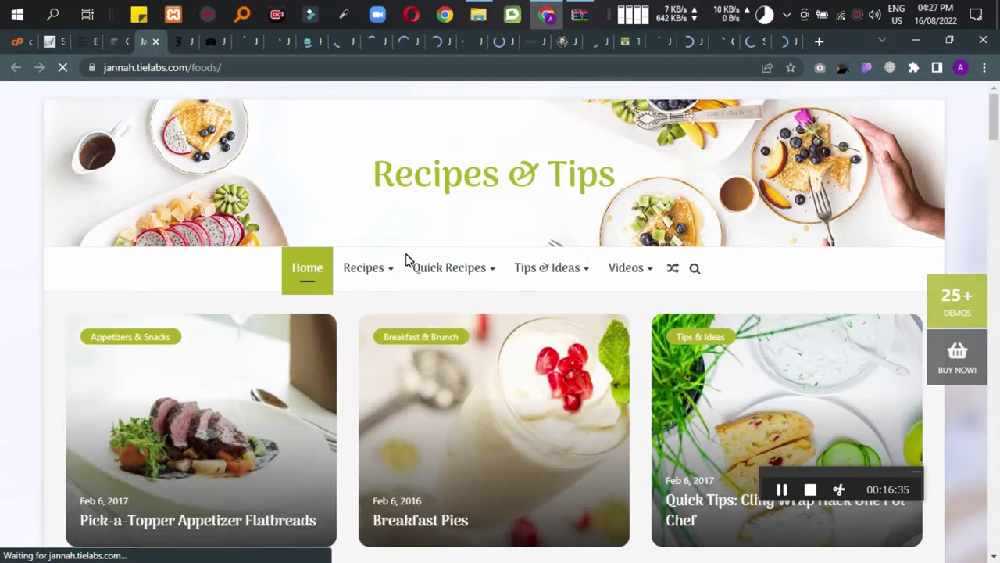
Check the Recipes menu of the Foods demo and examine its home page's recipe blocks and sidebar.
{"action": "mouse_move", "coordinate": [395, 258]}
{"action": "scroll", "coordinate": [342, 297], "scroll_direction": "down", "scroll_amount": 1}
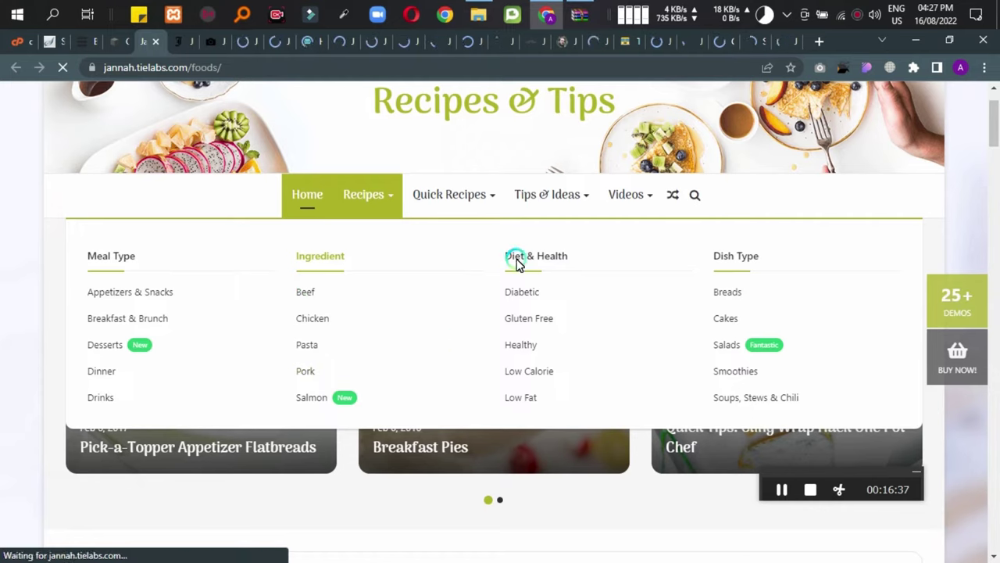
{"action": "scroll", "coordinate": [657, 321], "scroll_direction": "down", "scroll_amount": 10}
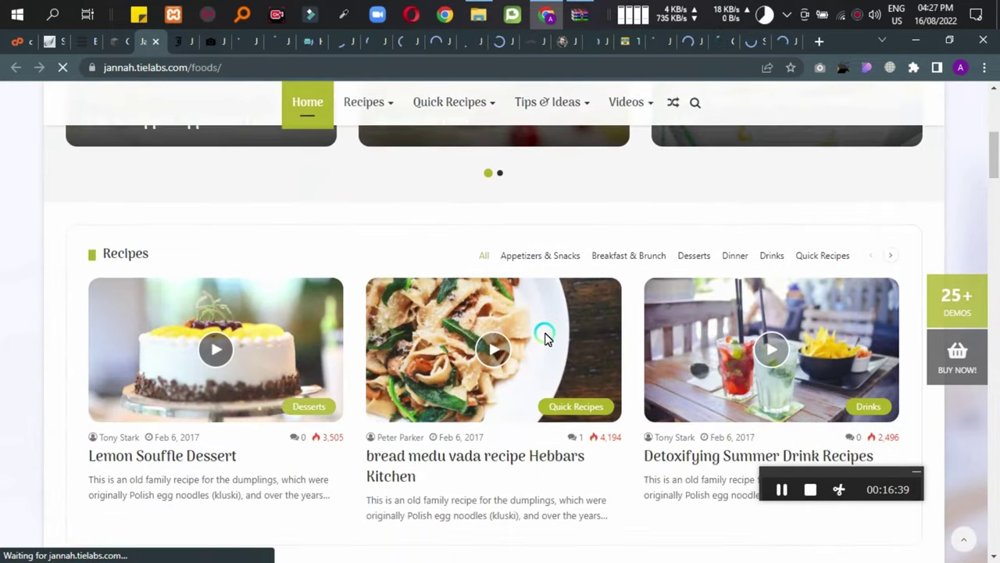
{"action": "scroll", "coordinate": [361, 354], "scroll_direction": "down", "scroll_amount": 8}
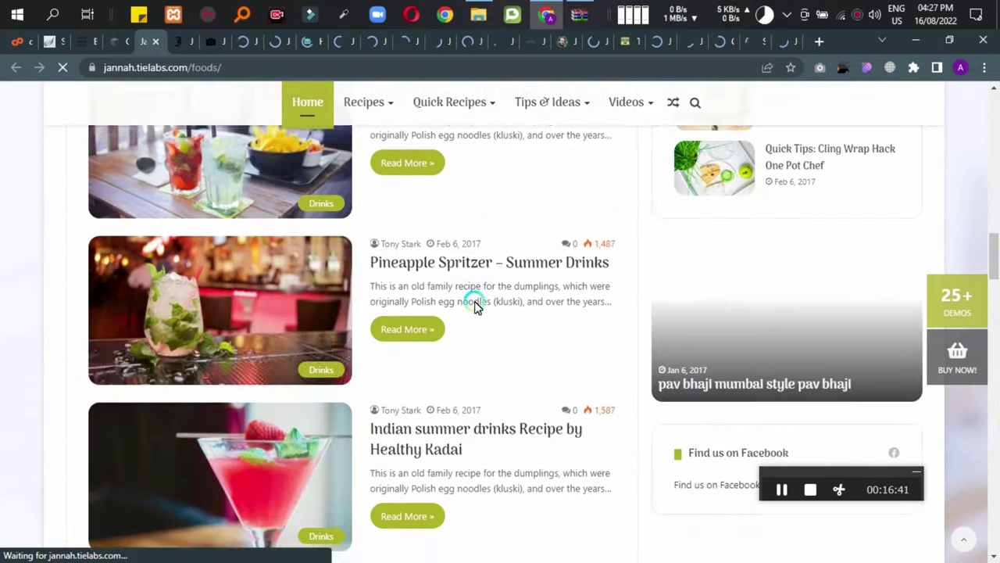
Examine the foods demo homepage's header, featured post slider and Recipes block.
{"action": "scroll", "coordinate": [320, 348], "scroll_direction": "down", "scroll_amount": 12}
{"action": "scroll", "coordinate": [289, 344], "scroll_direction": "up", "scroll_amount": 9}
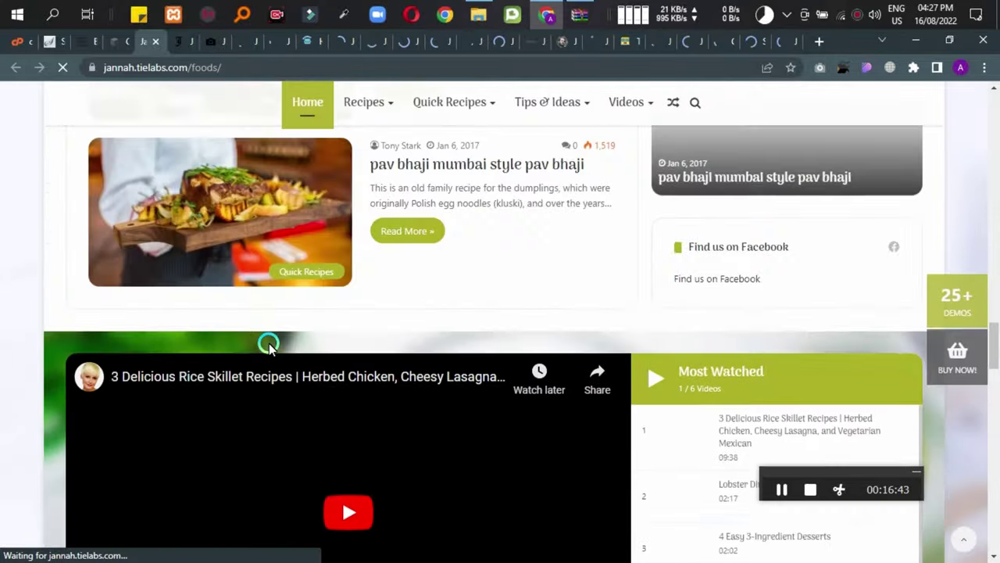
{"action": "scroll", "coordinate": [269, 344], "scroll_direction": "up", "scroll_amount": 15}
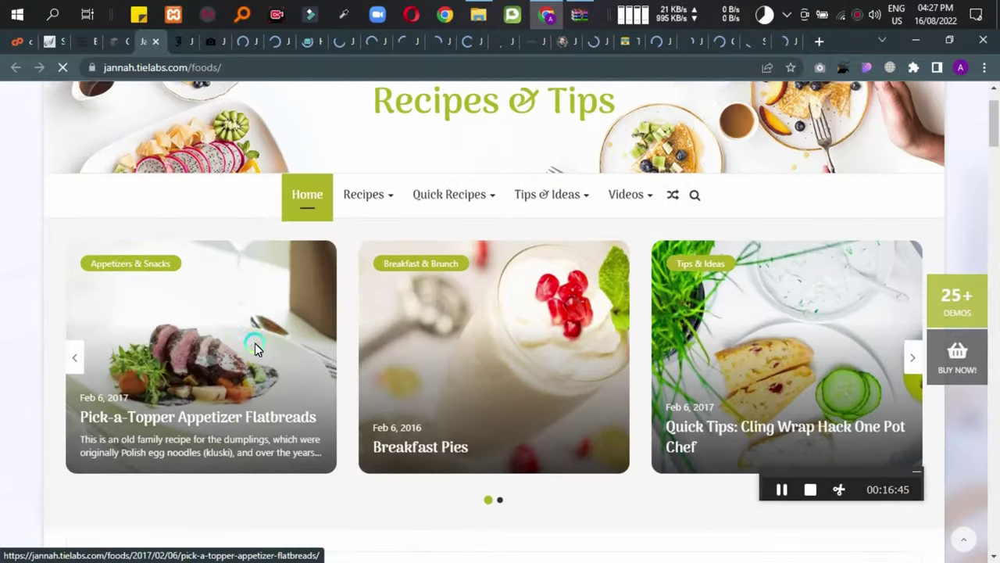
{"action": "scroll", "coordinate": [492, 162], "scroll_direction": "down", "scroll_amount": 2}
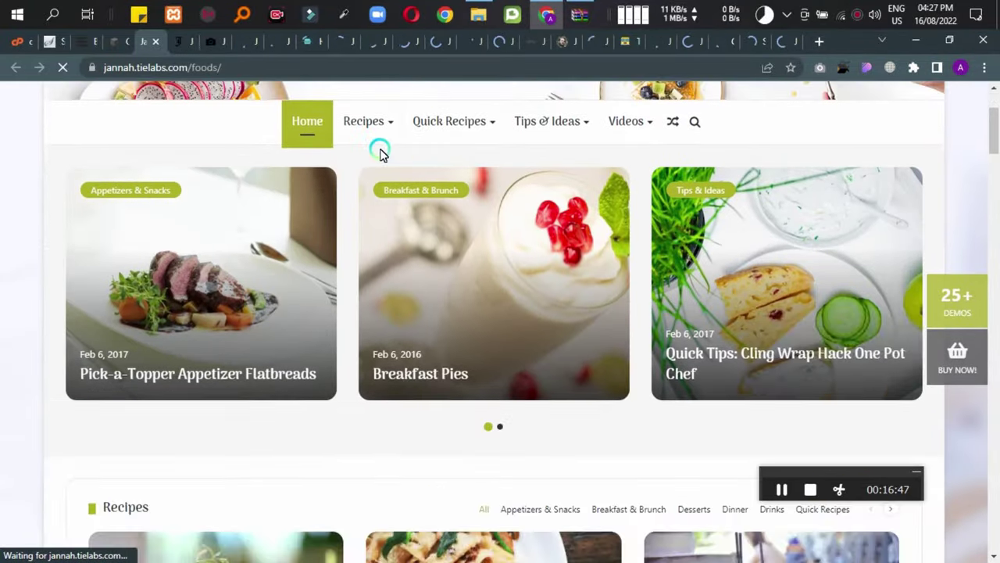
{"action": "mouse_move", "coordinate": [363, 124]}
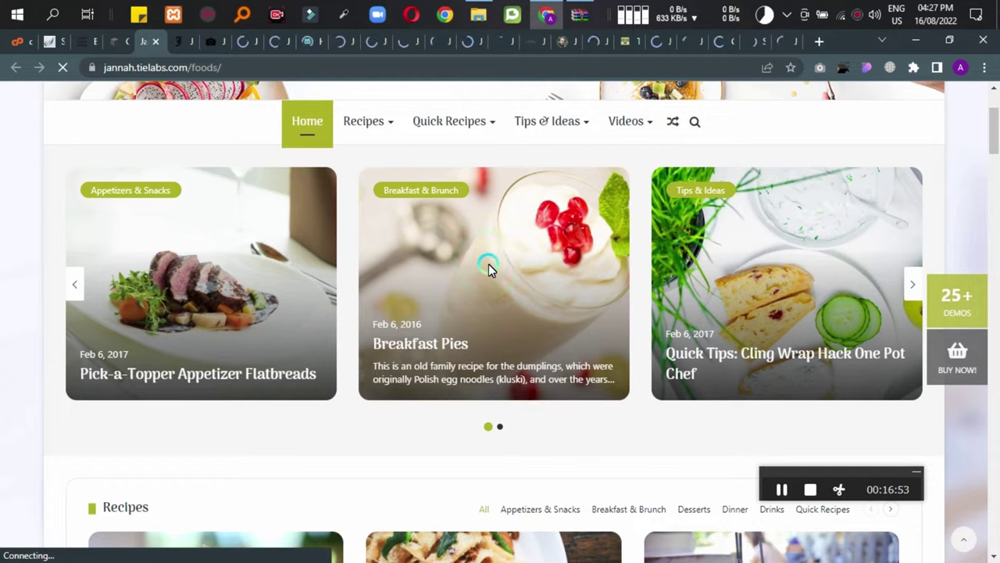
{"action": "scroll", "coordinate": [488, 266], "scroll_direction": "down", "scroll_amount": 3}
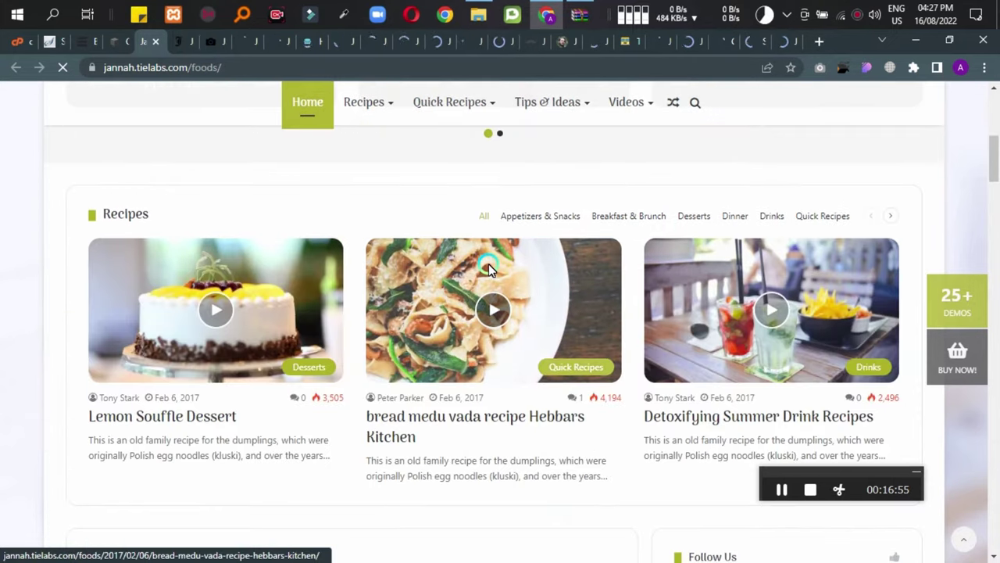
{"action": "left_click", "coordinate": [450, 283]}
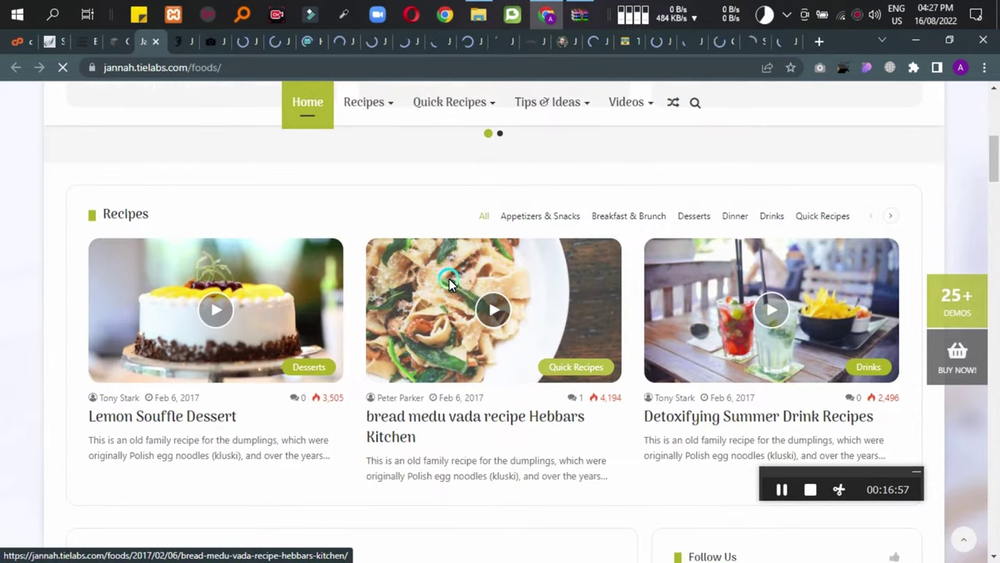
{"action": "left_click", "coordinate": [672, 412]}
Examine the rest of the foods demo homepage, from the article list and Most Watched videos through Quick Recipes to the footer.
{"action": "scroll", "coordinate": [198, 372], "scroll_direction": "down", "scroll_amount": 10}
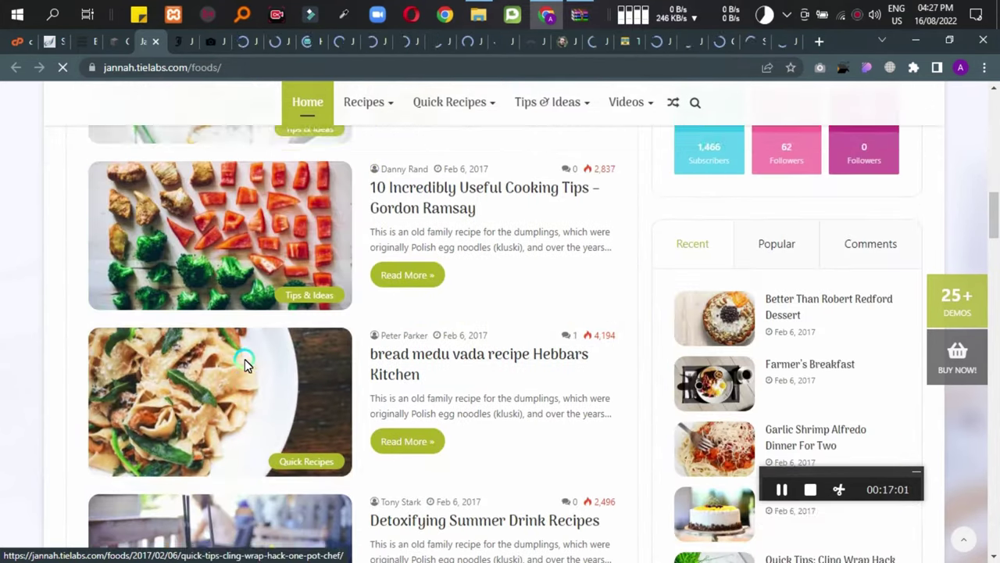
{"action": "scroll", "coordinate": [672, 296], "scroll_direction": "down", "scroll_amount": 9}
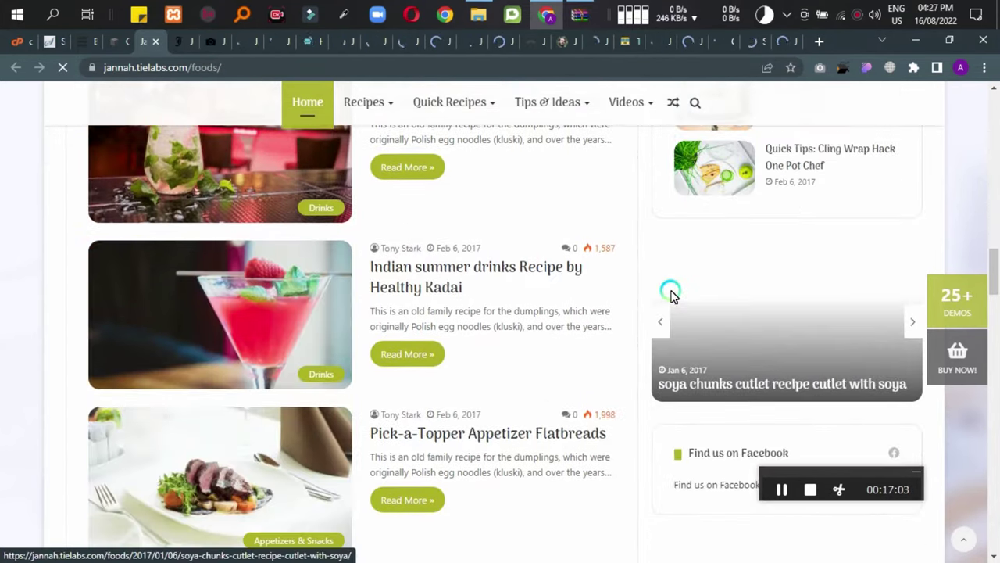
{"action": "scroll", "coordinate": [549, 315], "scroll_direction": "down", "scroll_amount": 10}
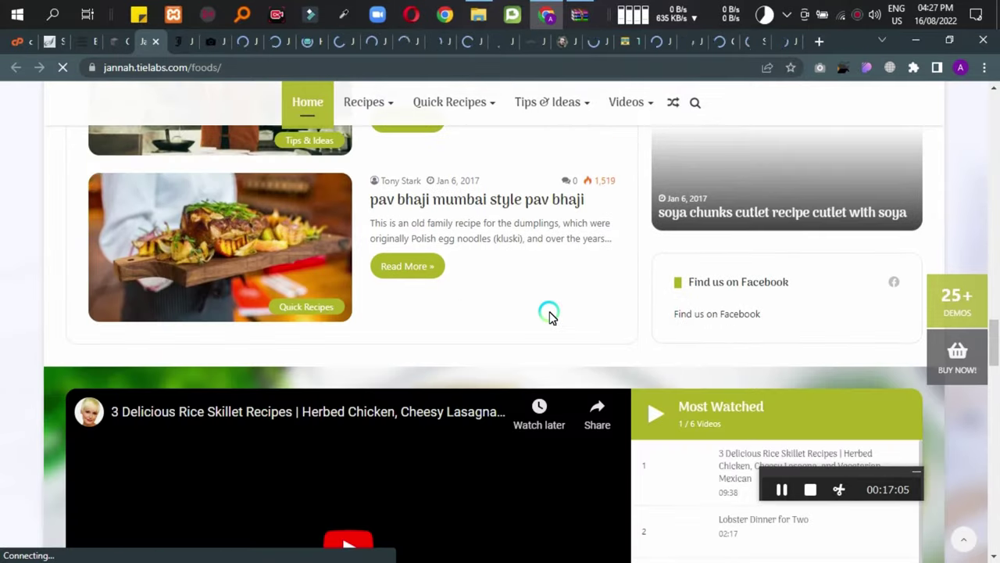
{"action": "scroll", "coordinate": [703, 230], "scroll_direction": "up", "scroll_amount": 3}
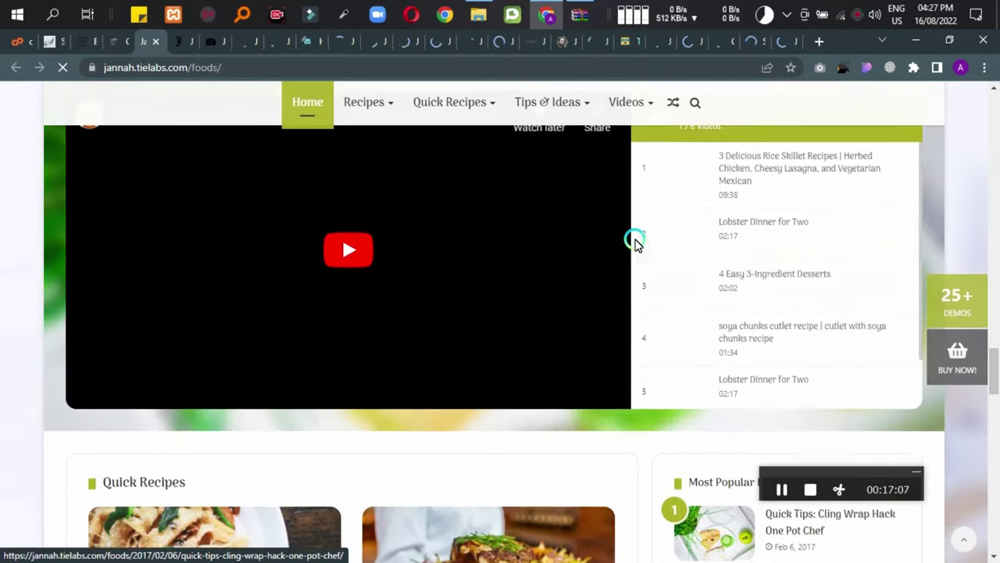
{"action": "scroll", "coordinate": [719, 216], "scroll_direction": "down", "scroll_amount": 2}
{"action": "scroll", "coordinate": [299, 310], "scroll_direction": "down", "scroll_amount": 4}
{"action": "scroll", "coordinate": [339, 363], "scroll_direction": "down", "scroll_amount": 2}
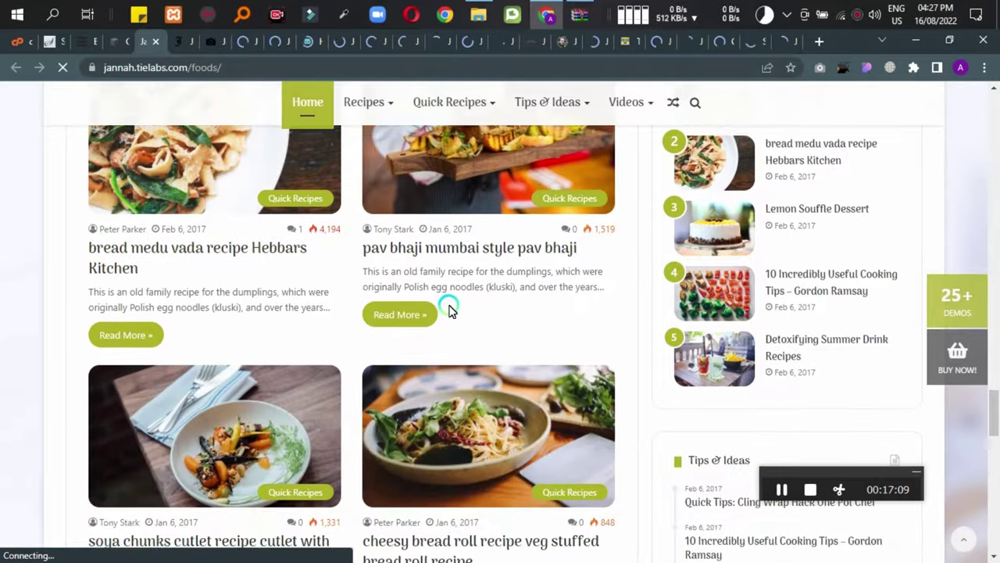
{"action": "scroll", "coordinate": [529, 257], "scroll_direction": "down", "scroll_amount": 8}
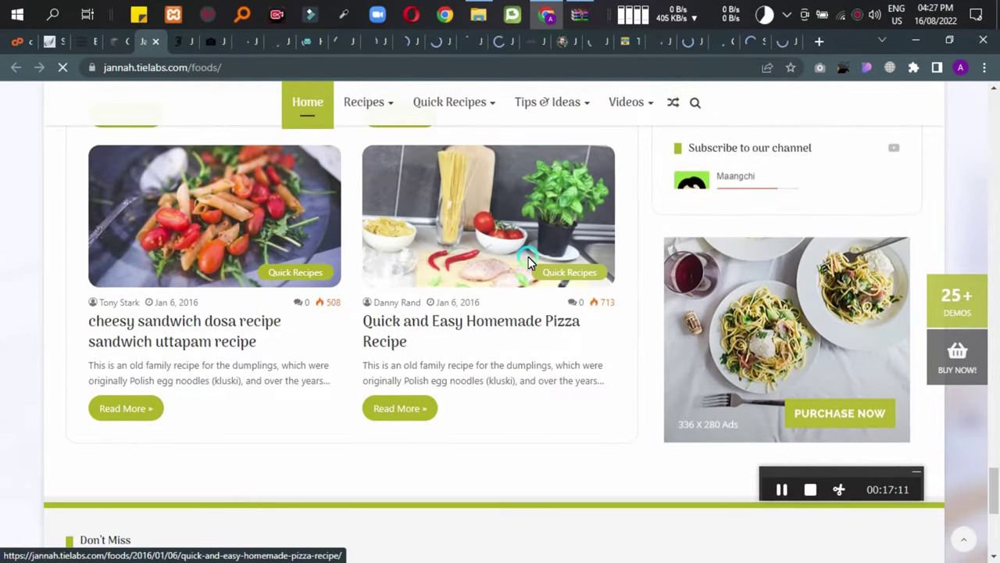
{"action": "scroll", "coordinate": [400, 370], "scroll_direction": "down", "scroll_amount": 5}
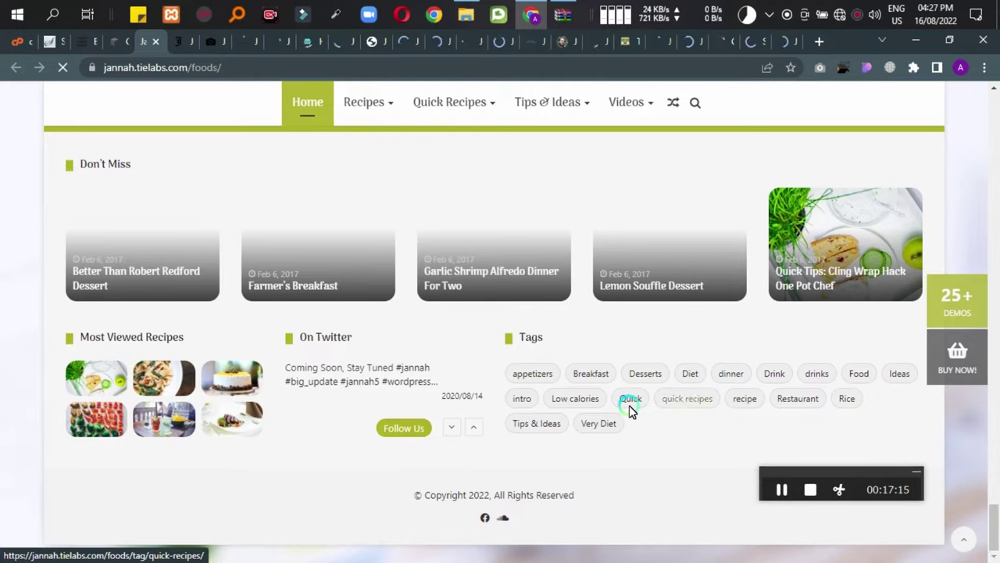
Open the Low calories tag in the foods demo's footer, and close that demo's browser tab.
{"action": "scroll", "coordinate": [400, 406], "scroll_direction": "up", "scroll_amount": 15}
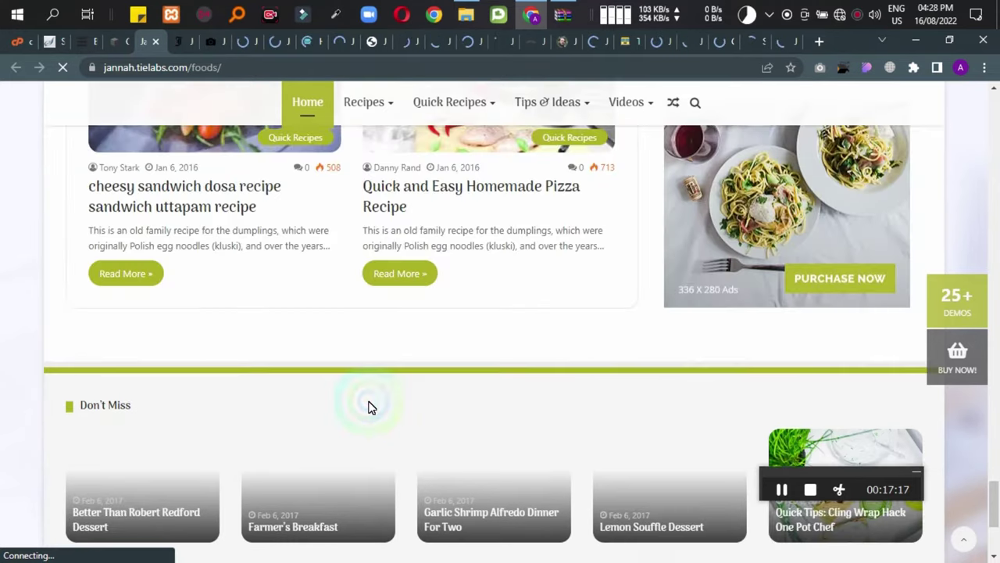
{"action": "scroll", "coordinate": [164, 295], "scroll_direction": "down", "scroll_amount": 6}
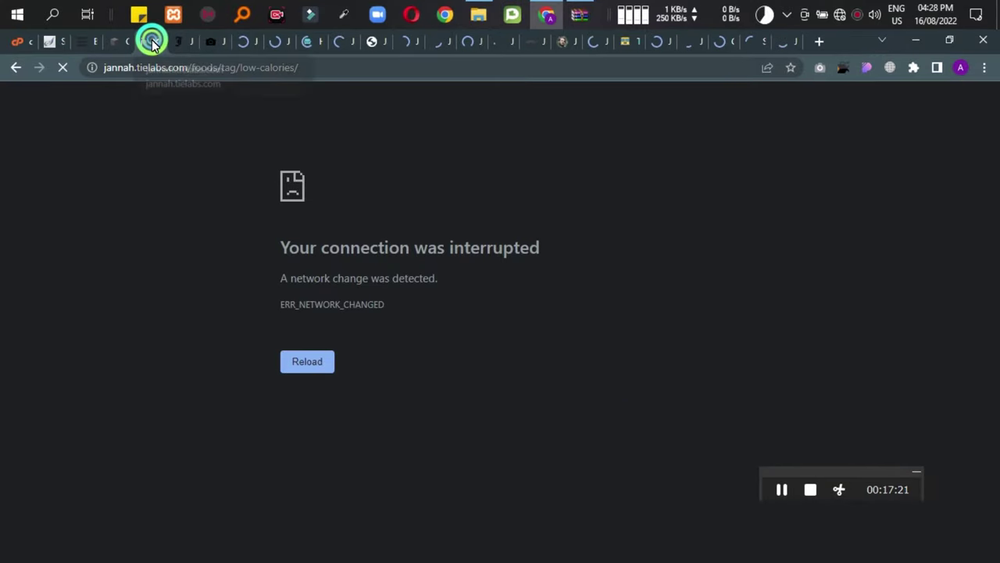
{"action": "left_click", "coordinate": [152, 43]}
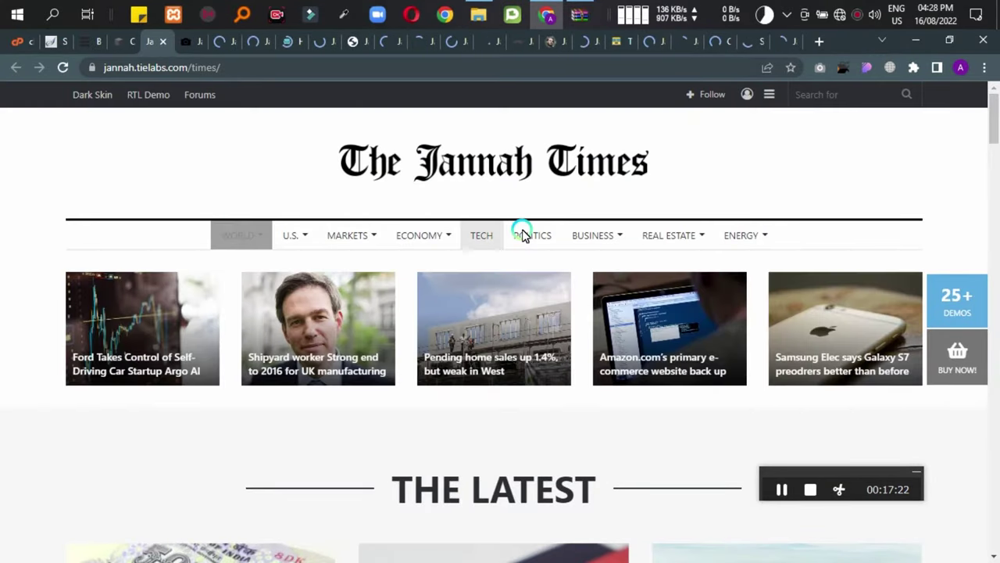
Examine The Jannah Times demo's header, The Latest, Spotlight and In This Week's Issue sections.
{"action": "mouse_move", "coordinate": [711, 248]}
{"action": "scroll", "coordinate": [161, 258], "scroll_direction": "down", "scroll_amount": 5}
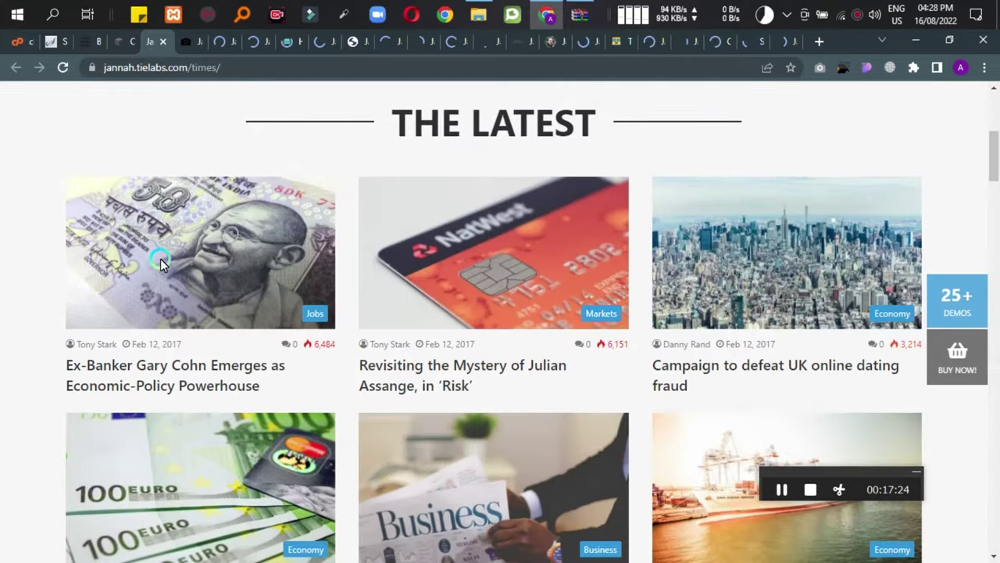
{"action": "scroll", "coordinate": [496, 268], "scroll_direction": "down", "scroll_amount": 1}
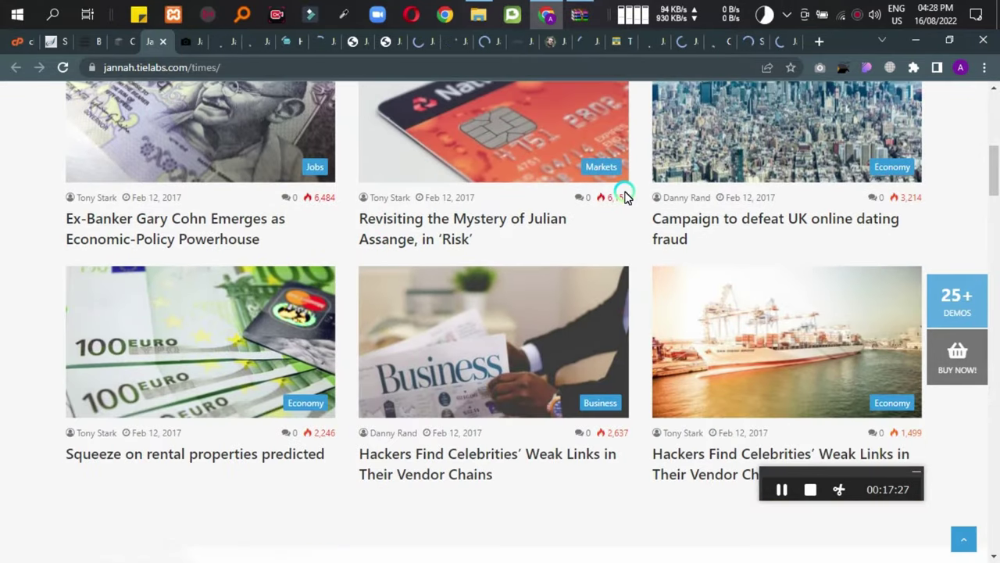
{"action": "scroll", "coordinate": [625, 196], "scroll_direction": "down", "scroll_amount": 7}
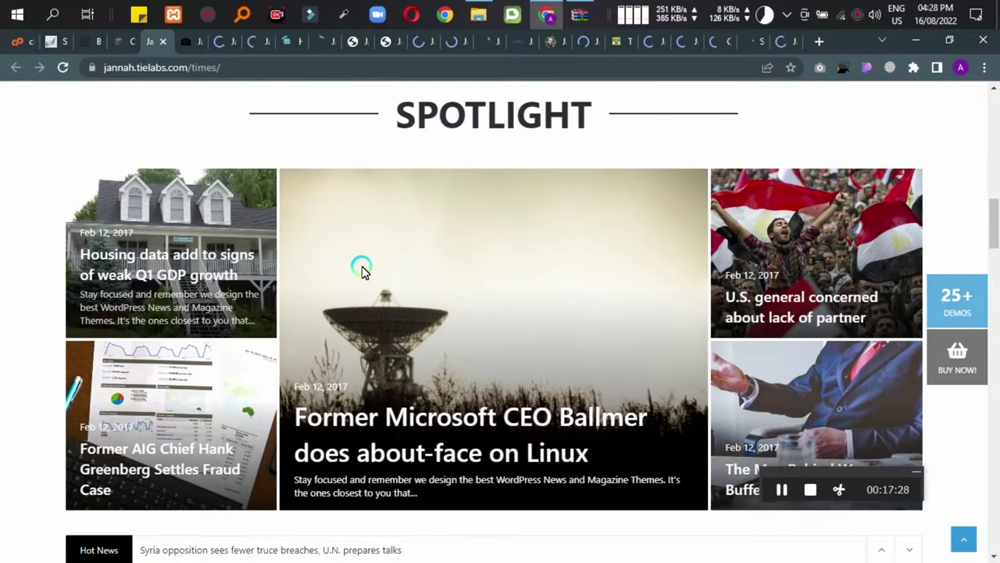
{"action": "scroll", "coordinate": [329, 297], "scroll_direction": "down", "scroll_amount": 4}
{"action": "scroll", "coordinate": [211, 305], "scroll_direction": "down", "scroll_amount": 3}
{"action": "scroll", "coordinate": [488, 269], "scroll_direction": "down", "scroll_amount": 4}
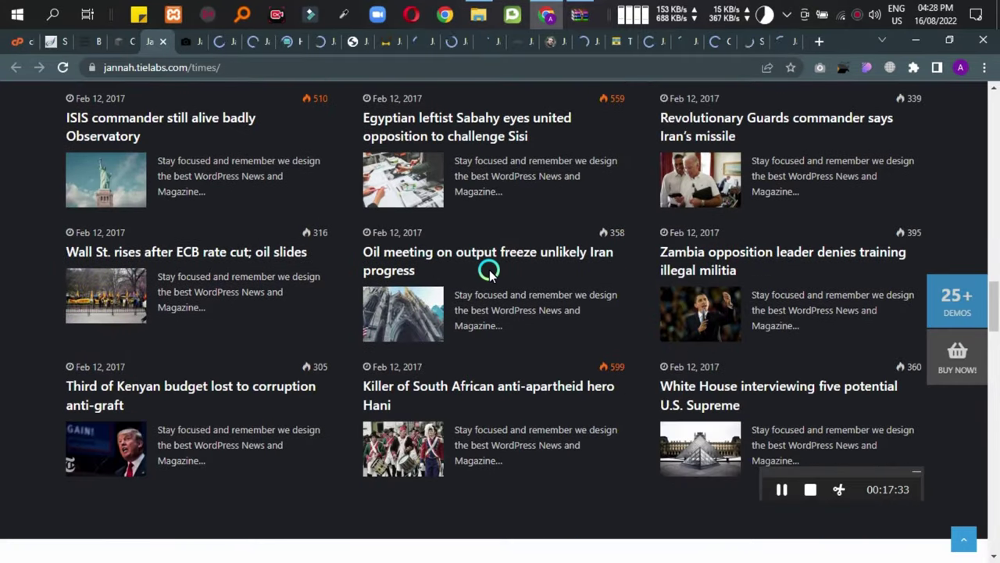
Examine The Magazine and Around the World sections of The Jannah Times, down to the footer category links.
{"action": "scroll", "coordinate": [489, 340], "scroll_direction": "down", "scroll_amount": 8}
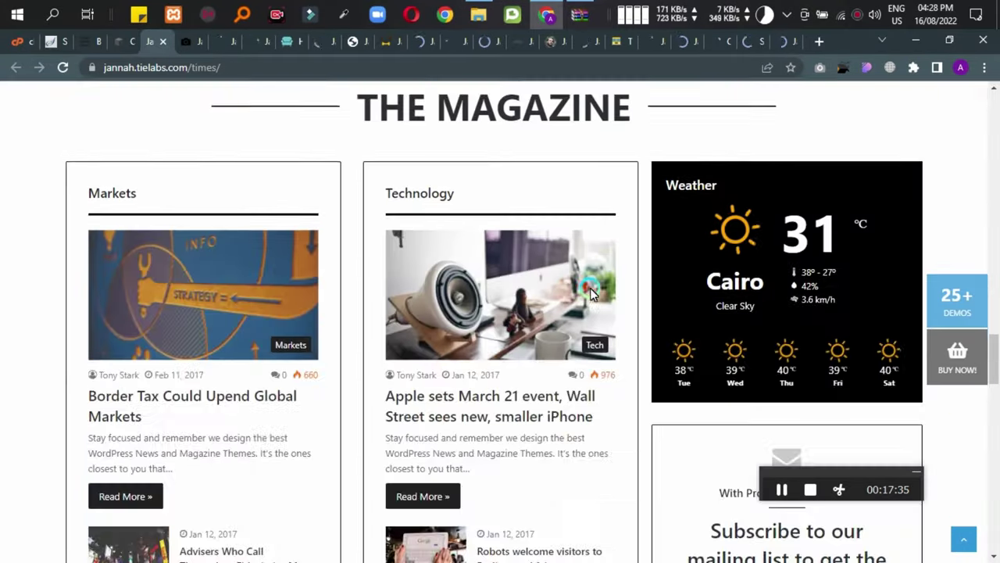
{"action": "scroll", "coordinate": [479, 195], "scroll_direction": "down", "scroll_amount": 4}
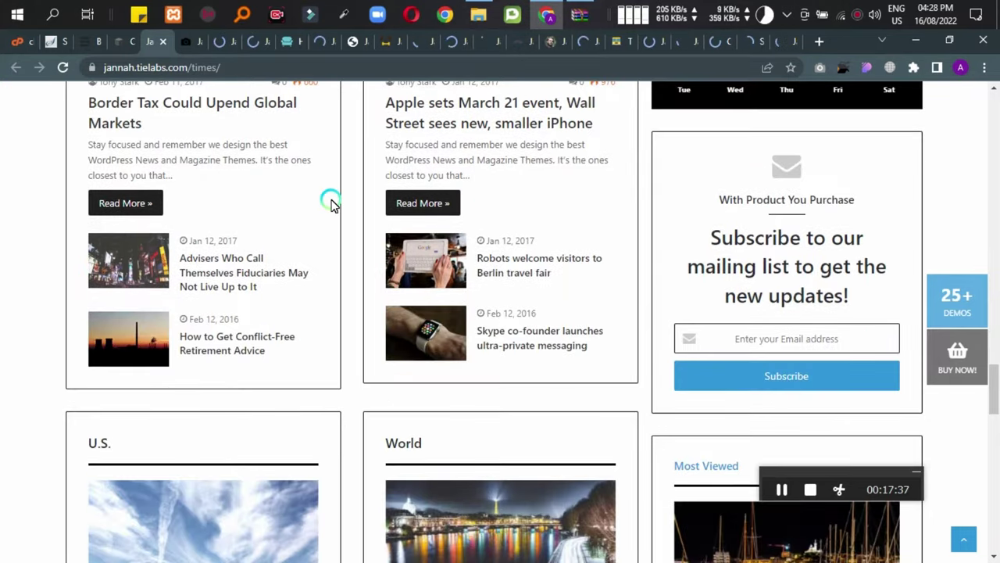
{"action": "scroll", "coordinate": [330, 203], "scroll_direction": "down", "scroll_amount": 3}
{"action": "scroll", "coordinate": [341, 201], "scroll_direction": "down", "scroll_amount": 4}
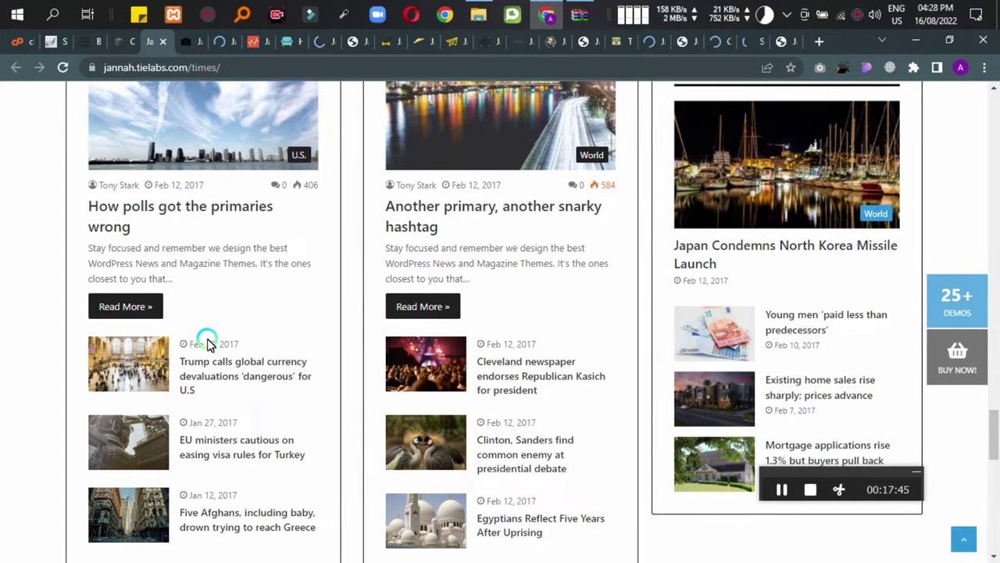
{"action": "scroll", "coordinate": [207, 344], "scroll_direction": "down", "scroll_amount": 3}
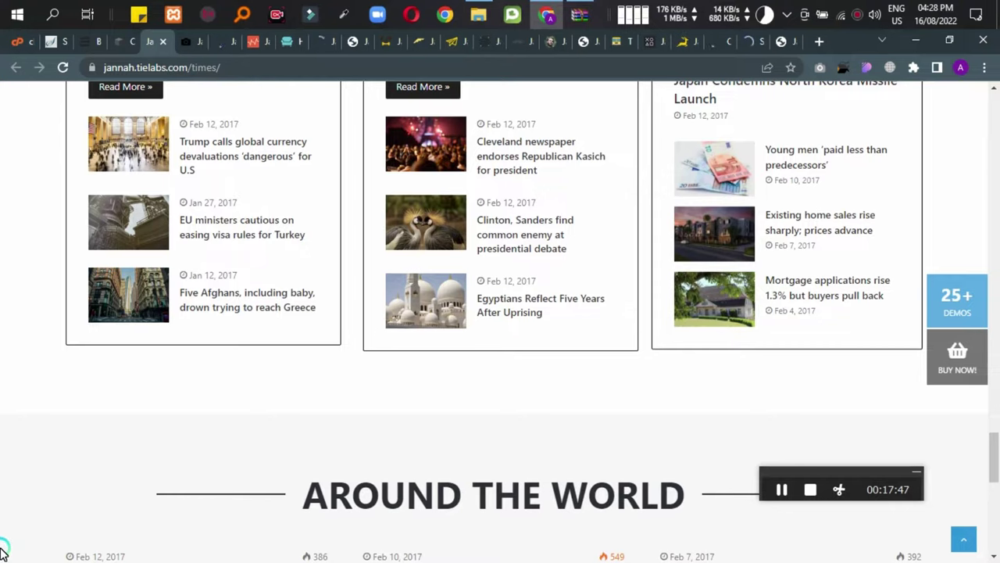
{"action": "scroll", "coordinate": [8, 552], "scroll_direction": "down", "scroll_amount": 8}
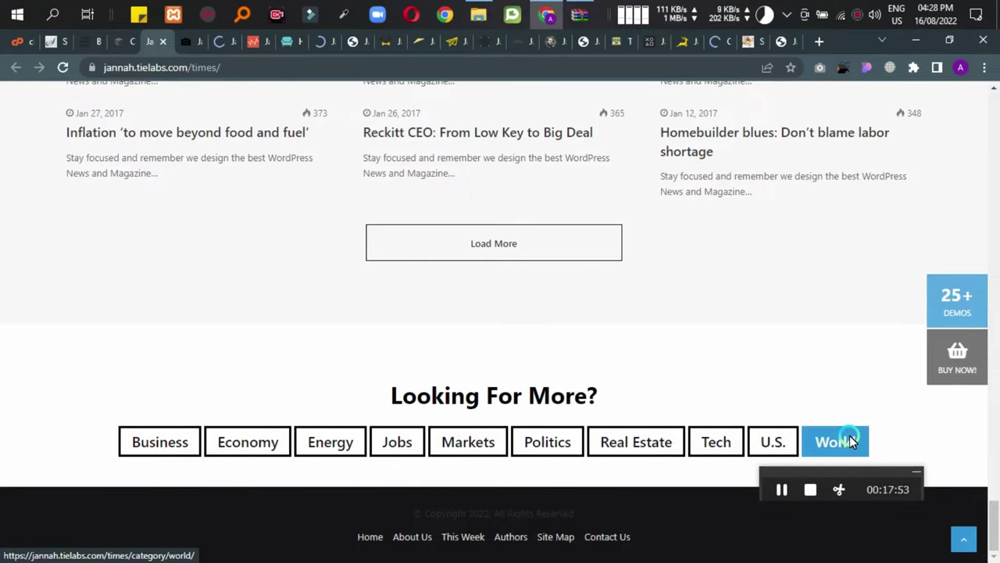
Open the article "Internal Nordstrom Data Show Sales Decline" from the In This Week's Issue section.
{"action": "scroll", "coordinate": [281, 85], "scroll_direction": "up", "scroll_amount": 4}
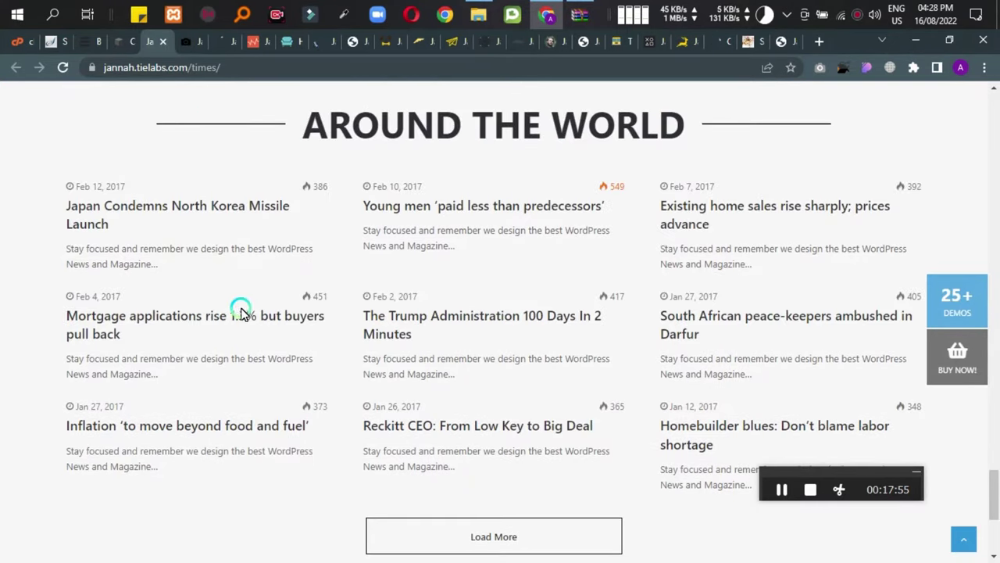
{"action": "scroll", "coordinate": [419, 424], "scroll_direction": "up", "scroll_amount": 16}
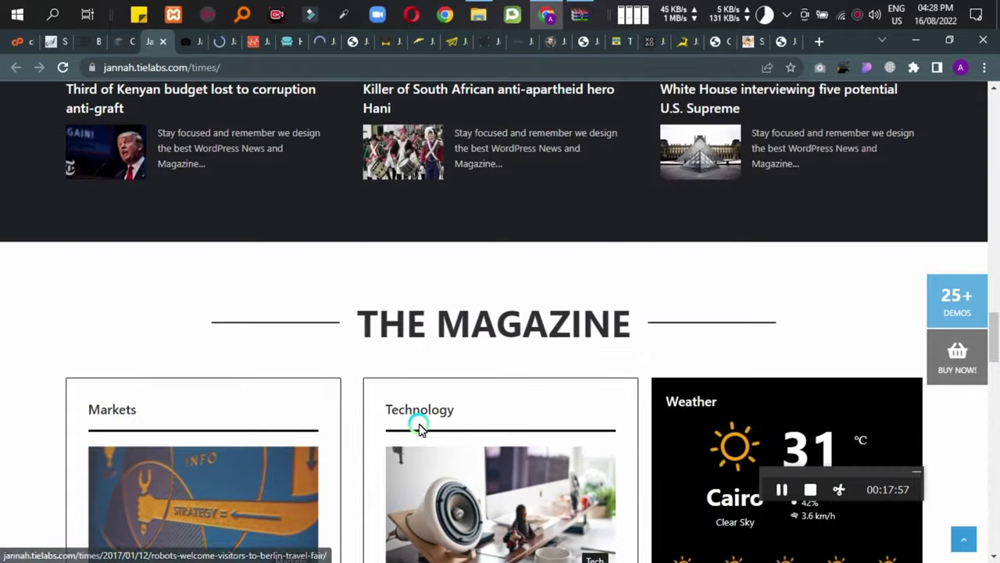
{"action": "scroll", "coordinate": [419, 424], "scroll_direction": "up", "scroll_amount": 10}
{"action": "scroll", "coordinate": [418, 424], "scroll_direction": "down", "scroll_amount": 5}
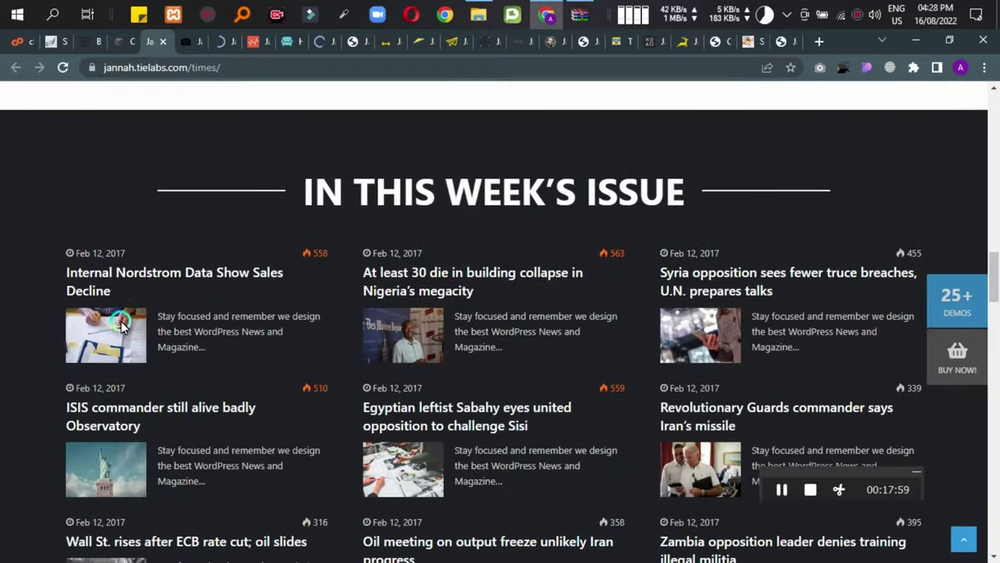
{"action": "left_click", "coordinate": [180, 276]}
{"action": "scroll", "coordinate": [302, 317], "scroll_direction": "up", "scroll_amount": 4}
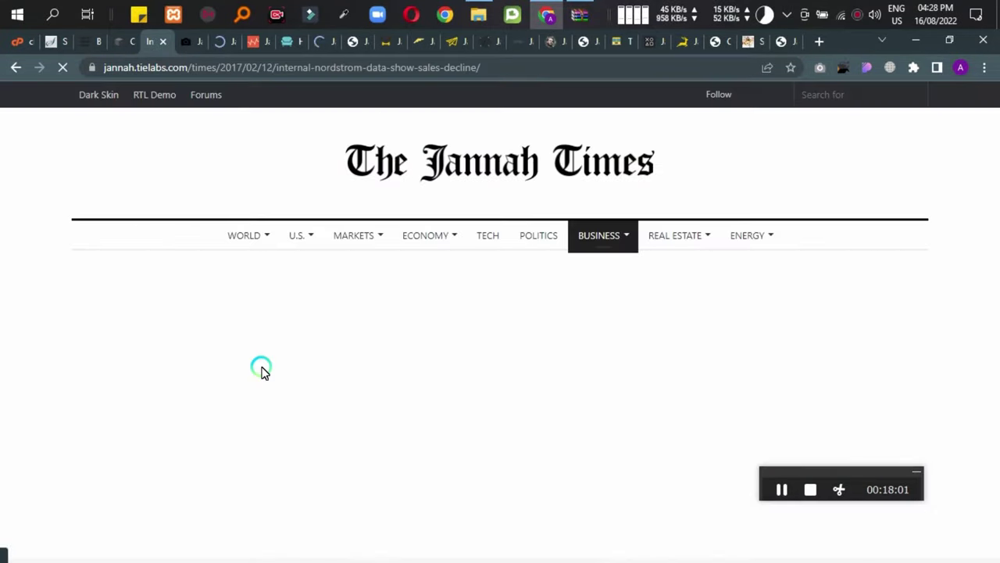
Examine the article's single-post layout and sidebar widgets, and close The Jannah Times browser tab.
{"action": "scroll", "coordinate": [235, 336], "scroll_direction": "down", "scroll_amount": 3}
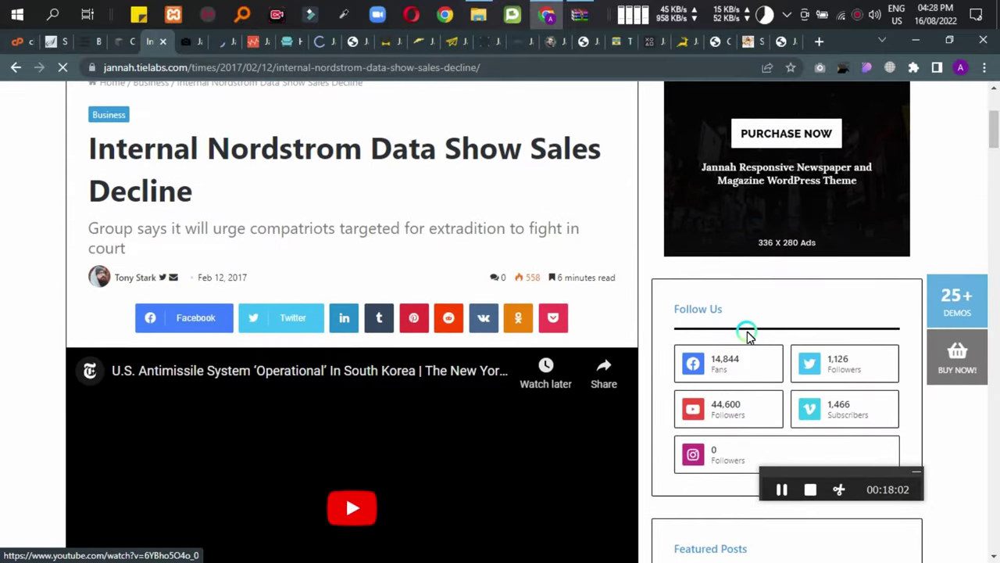
{"action": "scroll", "coordinate": [393, 402], "scroll_direction": "down", "scroll_amount": 4}
{"action": "scroll", "coordinate": [310, 404], "scroll_direction": "down", "scroll_amount": 15}
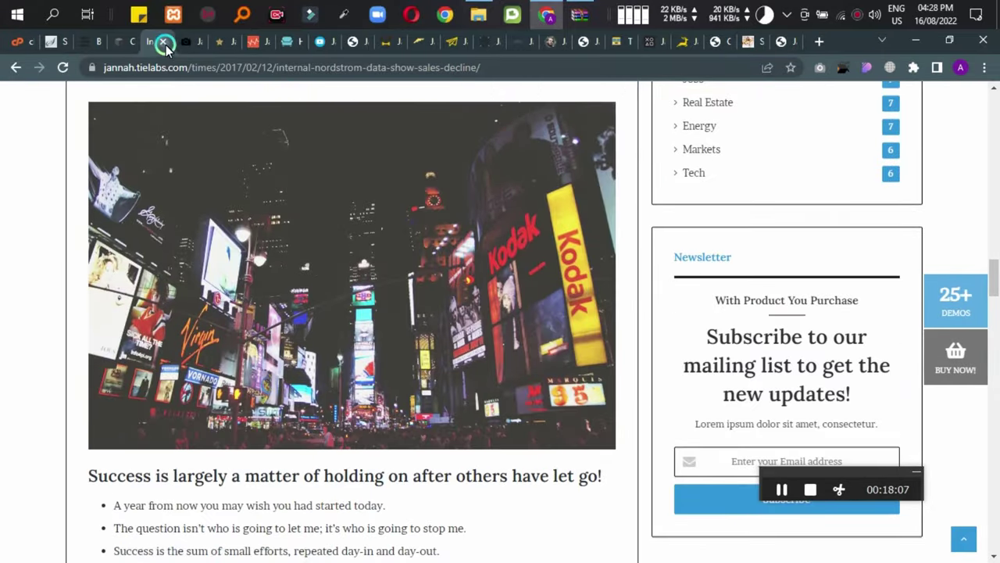
{"action": "key", "text": "ctrl+w"}
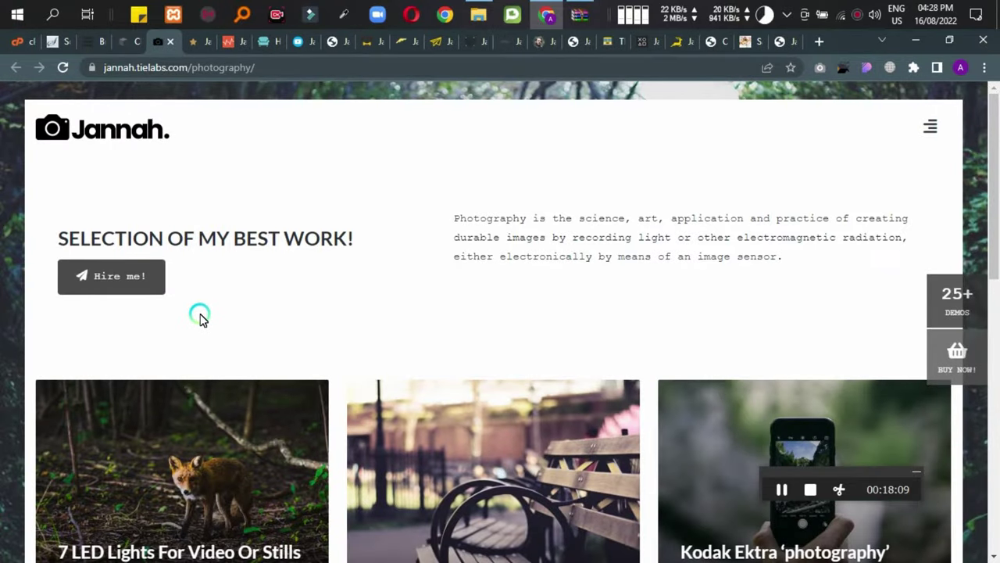
Examine the photography demo's intro area and image grid, down to the footer and back.
{"action": "scroll", "coordinate": [199, 316], "scroll_direction": "down", "scroll_amount": 3}
{"action": "scroll", "coordinate": [263, 412], "scroll_direction": "down", "scroll_amount": 6}
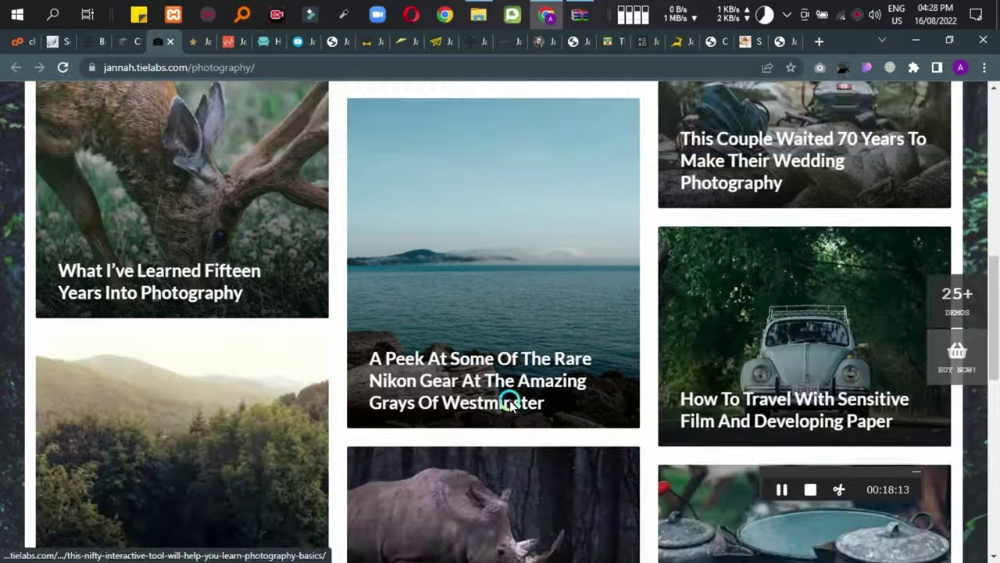
{"action": "scroll", "coordinate": [336, 408], "scroll_direction": "down", "scroll_amount": 7}
{"action": "scroll", "coordinate": [348, 405], "scroll_direction": "down", "scroll_amount": 10}
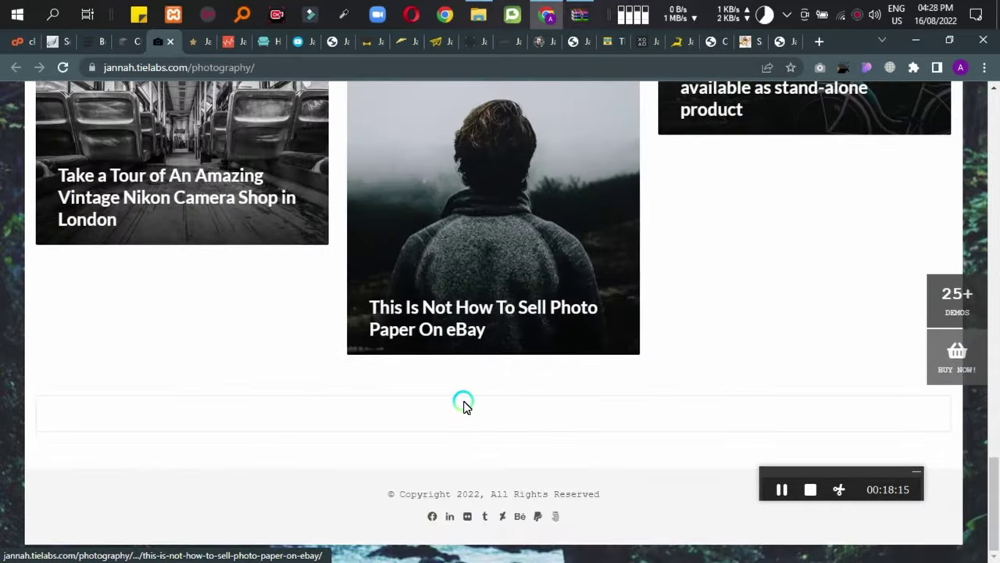
{"action": "scroll", "coordinate": [185, 467], "scroll_direction": "up", "scroll_amount": 14}
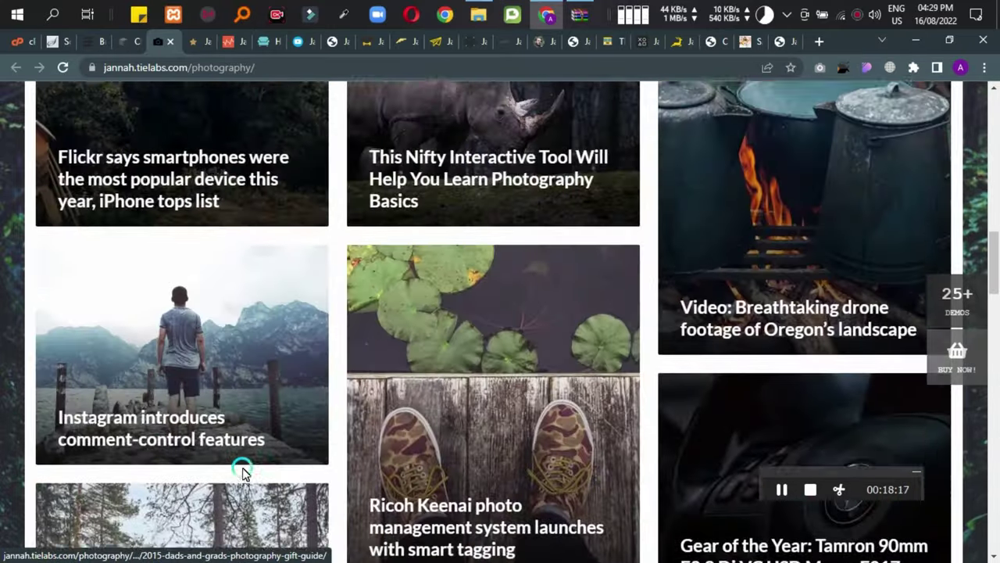
Open the photography demo's article on rare Nikon gear to examine its image gallery, and close the demo's browser tab.
{"action": "scroll", "coordinate": [450, 341], "scroll_direction": "up", "scroll_amount": 3}
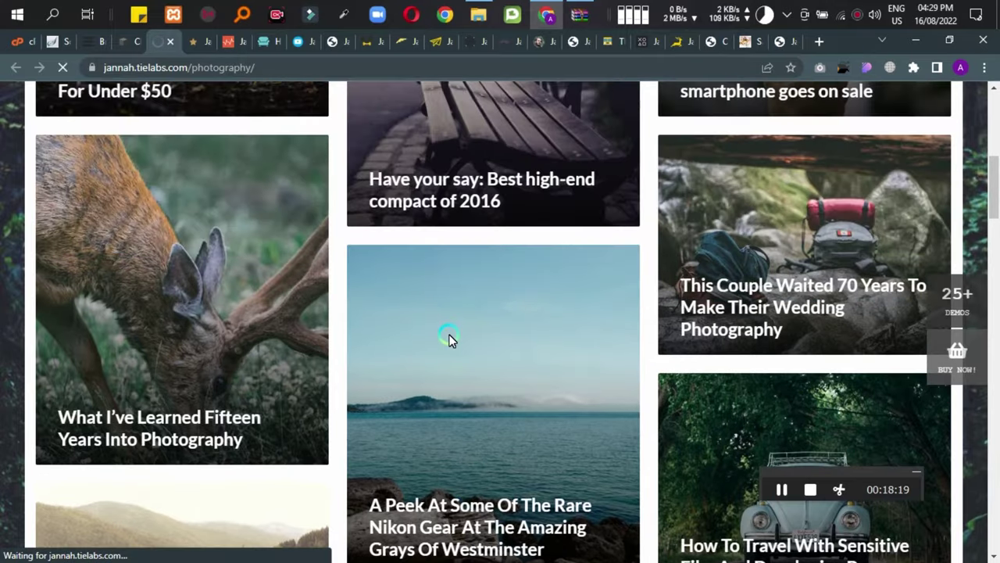
{"action": "scroll", "coordinate": [449, 338], "scroll_direction": "down", "scroll_amount": 3}
{"action": "scroll", "coordinate": [449, 336], "scroll_direction": "down", "scroll_amount": 3}
{"action": "scroll", "coordinate": [594, 320], "scroll_direction": "down", "scroll_amount": 3}
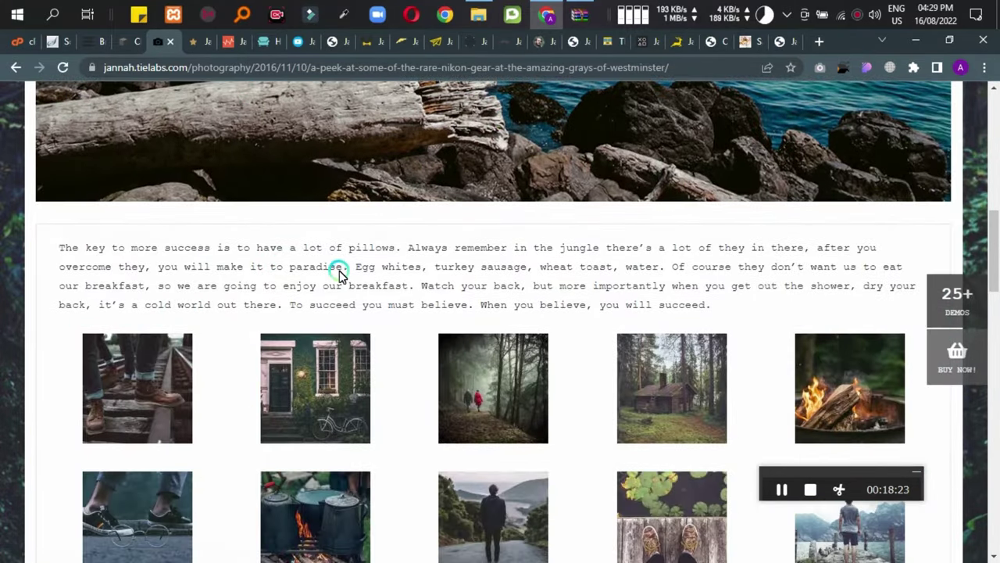
{"action": "scroll", "coordinate": [518, 330], "scroll_direction": "down", "scroll_amount": 4}
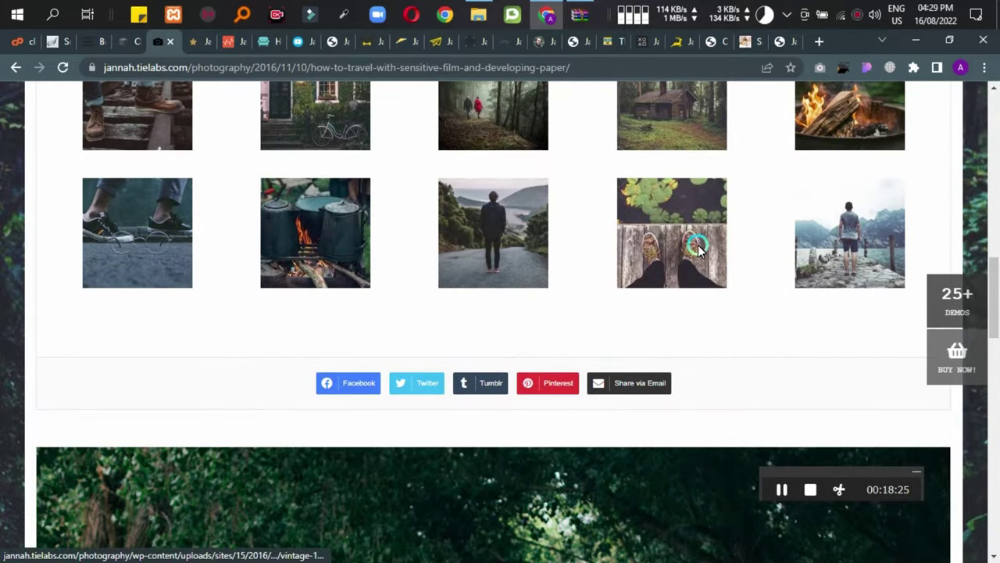
{"action": "scroll", "coordinate": [383, 402], "scroll_direction": "down", "scroll_amount": 6}
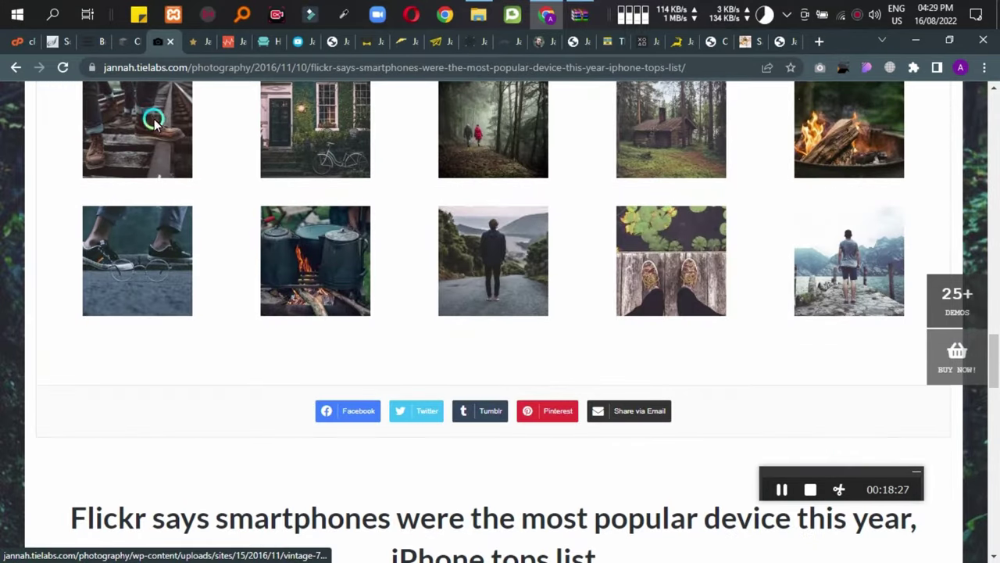
{"action": "left_click", "coordinate": [174, 41]}
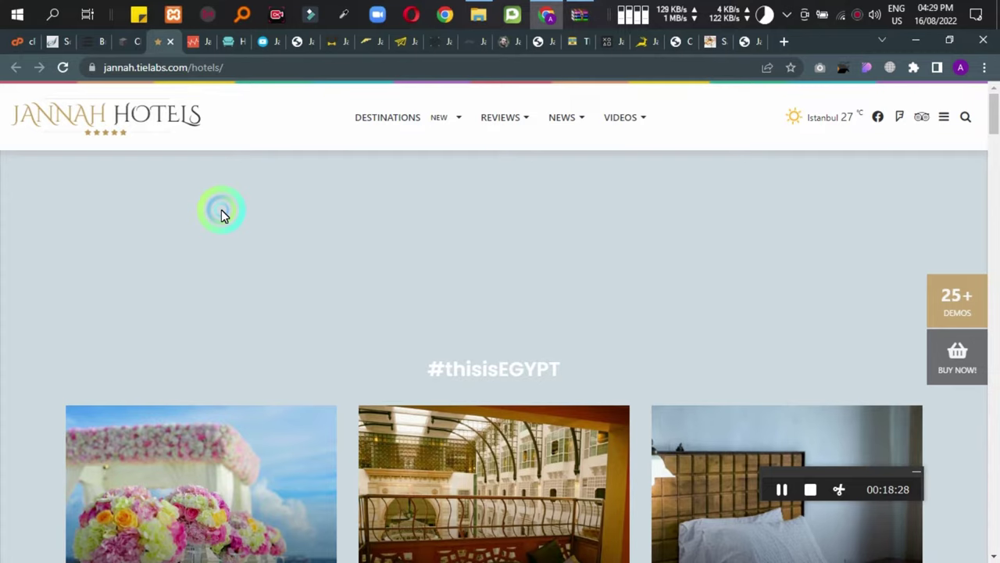
Examine the Jannah Hotels homepage sections, from the #thisisEGYPT slider through Food & Drink and the video playlist to the footer.
{"action": "scroll", "coordinate": [546, 243], "scroll_direction": "down", "scroll_amount": 6}
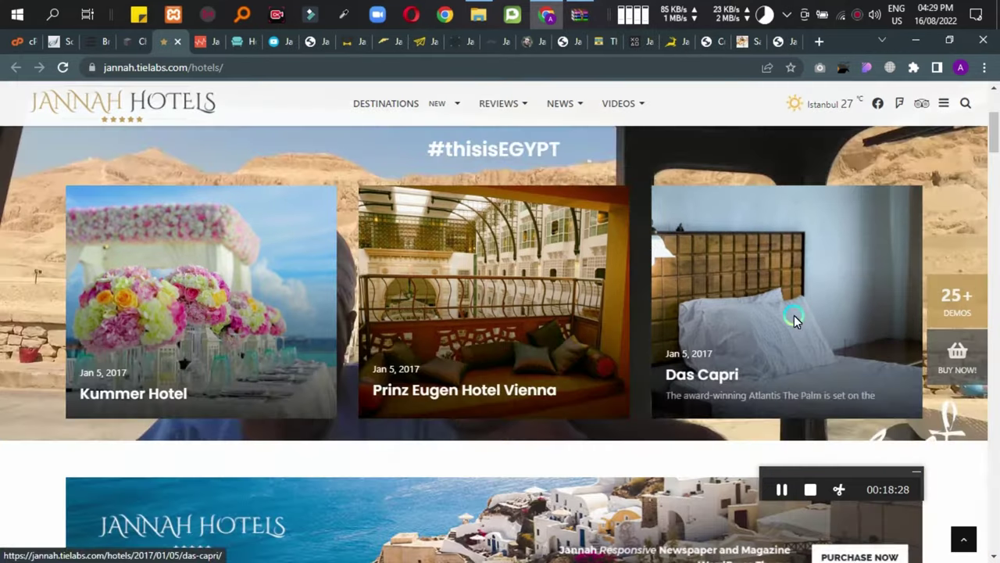
{"action": "scroll", "coordinate": [350, 404], "scroll_direction": "down", "scroll_amount": 4}
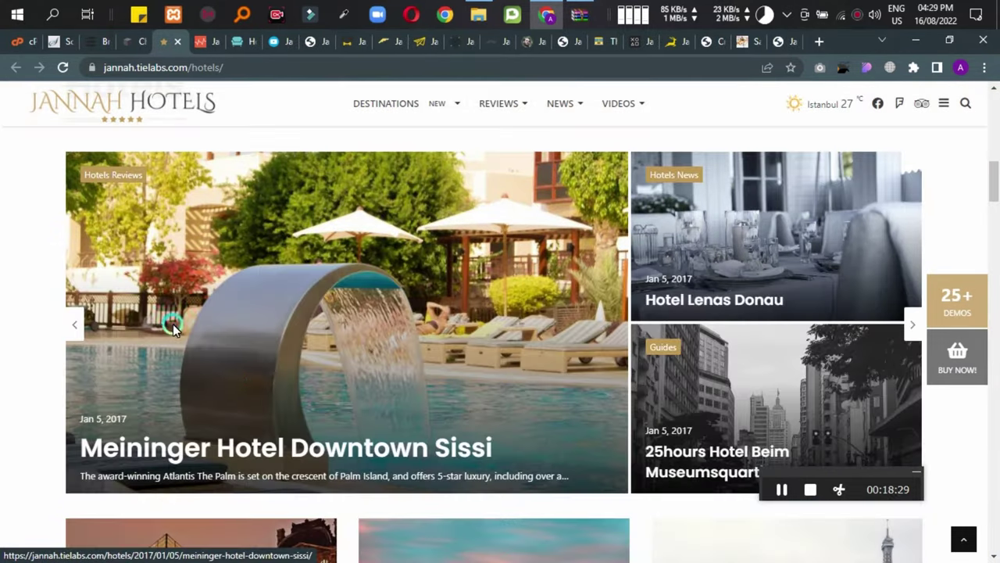
{"action": "scroll", "coordinate": [258, 381], "scroll_direction": "down", "scroll_amount": 12}
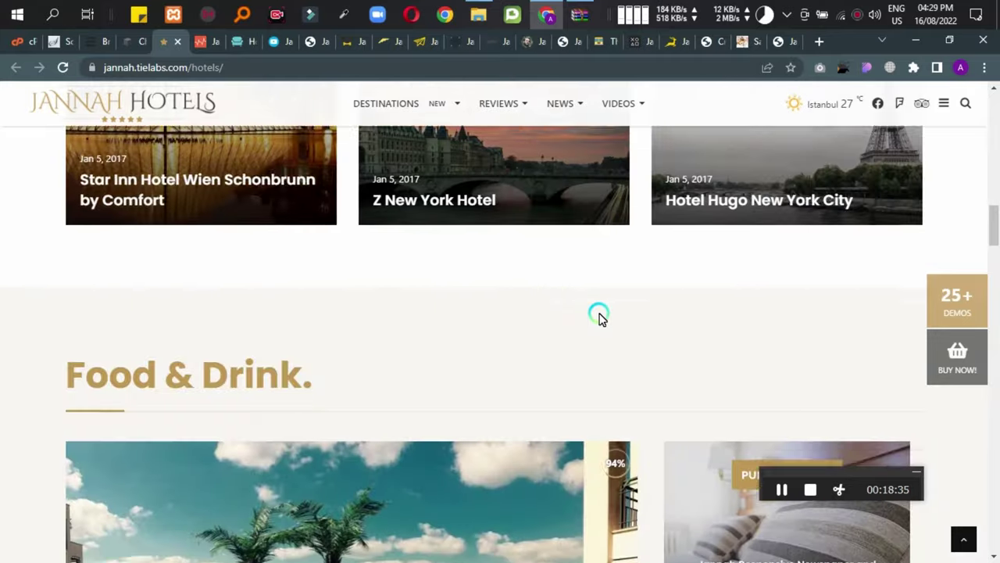
{"action": "scroll", "coordinate": [315, 307], "scroll_direction": "up", "scroll_amount": 4}
{"action": "scroll", "coordinate": [315, 304], "scroll_direction": "up", "scroll_amount": 3}
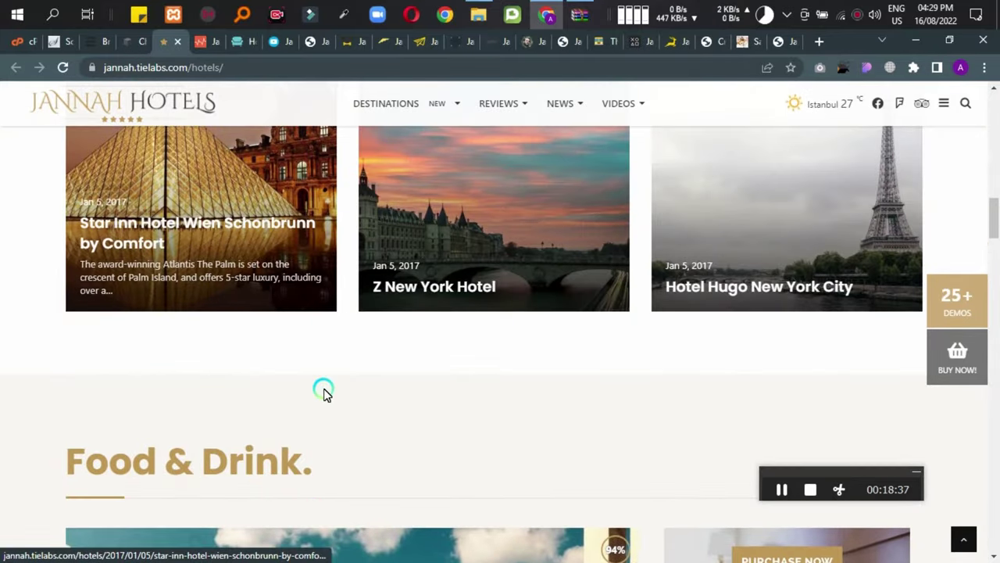
{"action": "scroll", "coordinate": [386, 404], "scroll_direction": "down", "scroll_amount": 10}
{"action": "scroll", "coordinate": [387, 405], "scroll_direction": "down", "scroll_amount": 15}
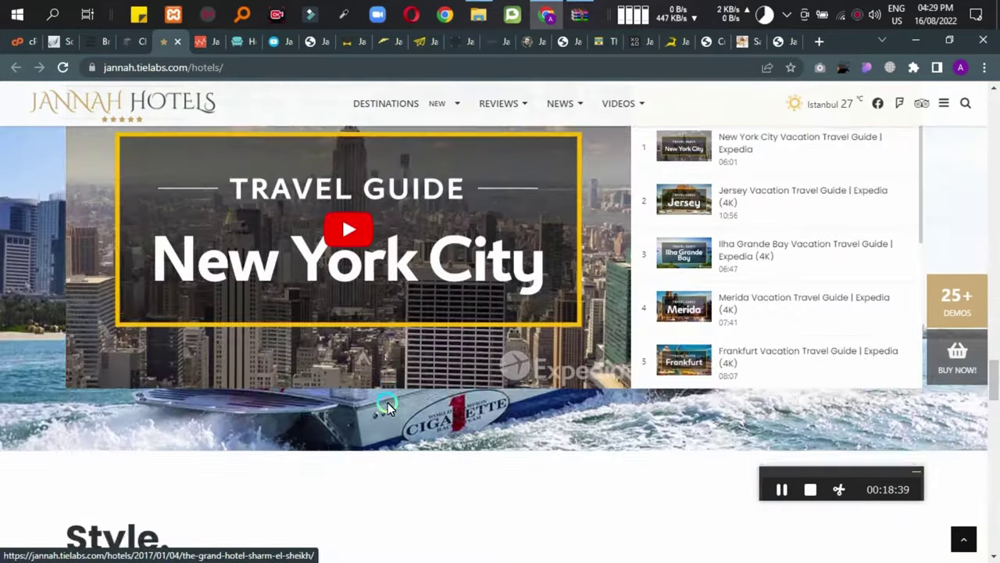
{"action": "scroll", "coordinate": [387, 405], "scroll_direction": "down", "scroll_amount": 12}
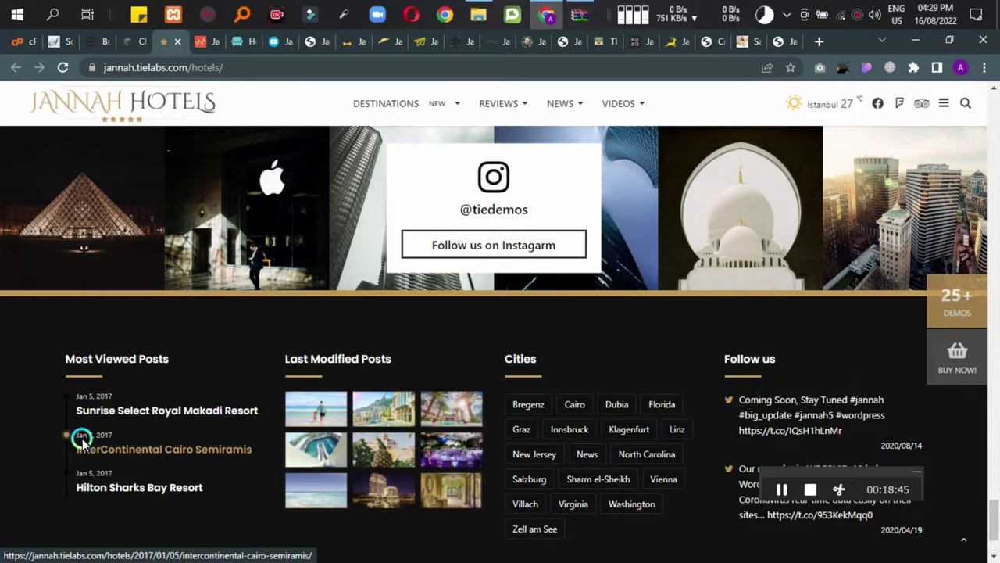
Open the hotel review "Nikki Beach Resort and Spa Dubai" from the reviews grid above the Instagram strip.
{"action": "scroll", "coordinate": [83, 439], "scroll_direction": "up", "scroll_amount": 10}
{"action": "scroll", "coordinate": [84, 442], "scroll_direction": "down", "scroll_amount": 2}
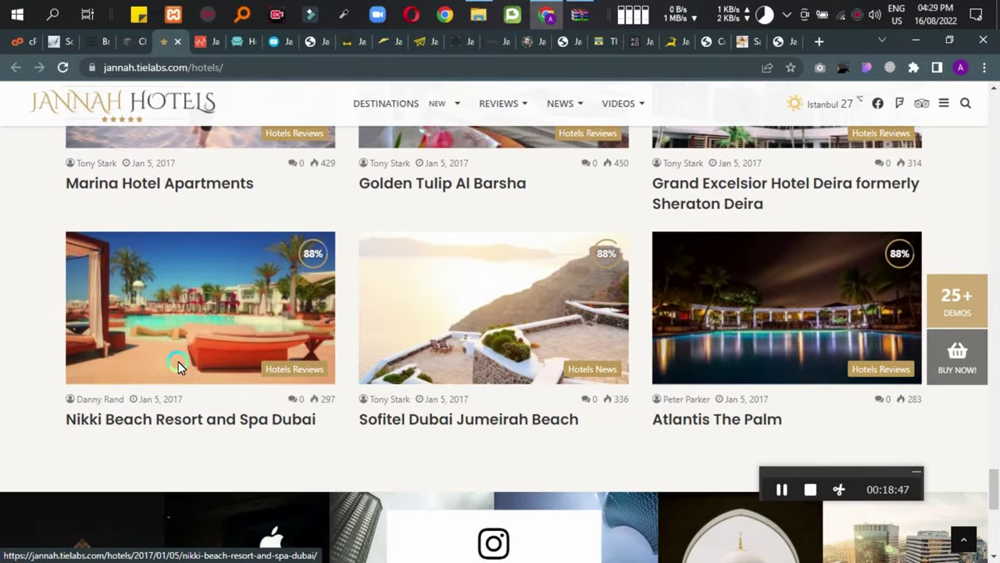
{"action": "left_click", "coordinate": [315, 257]}
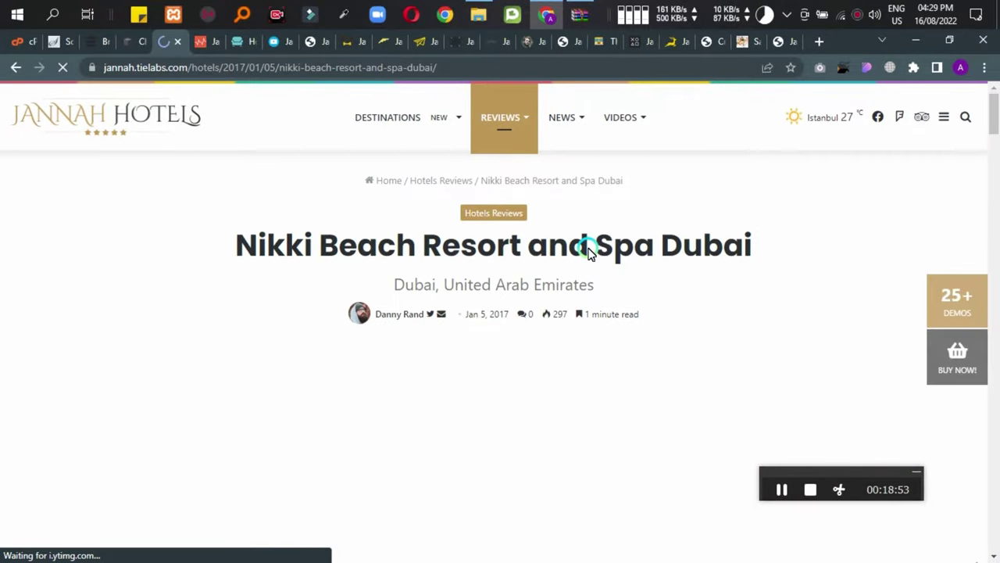
Examine the hotel review's image slider, weather widget, pros and cons, rating bars and related articles, continuing into the following post.
{"action": "scroll", "coordinate": [308, 293], "scroll_direction": "down", "scroll_amount": 3}
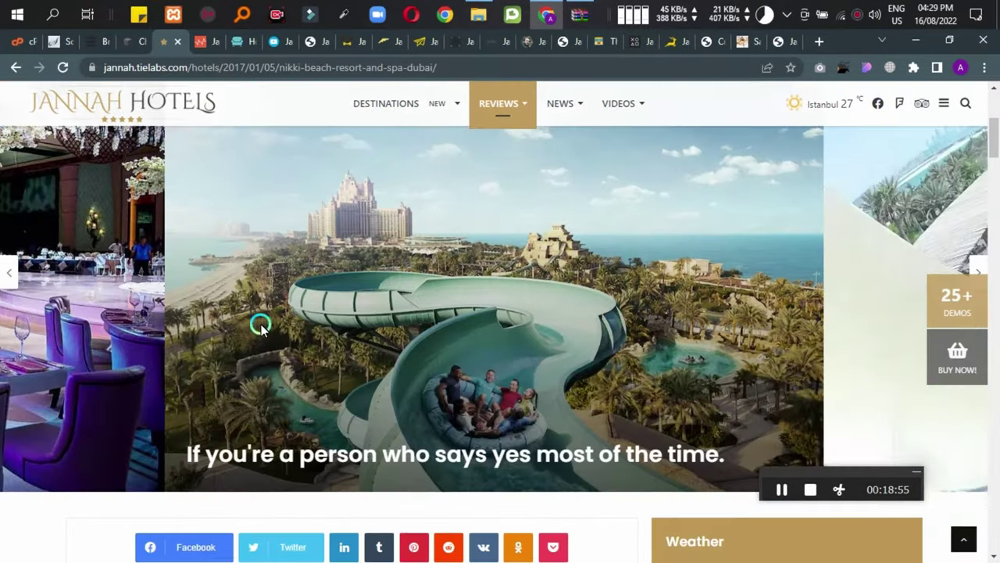
{"action": "scroll", "coordinate": [430, 324], "scroll_direction": "down", "scroll_amount": 6}
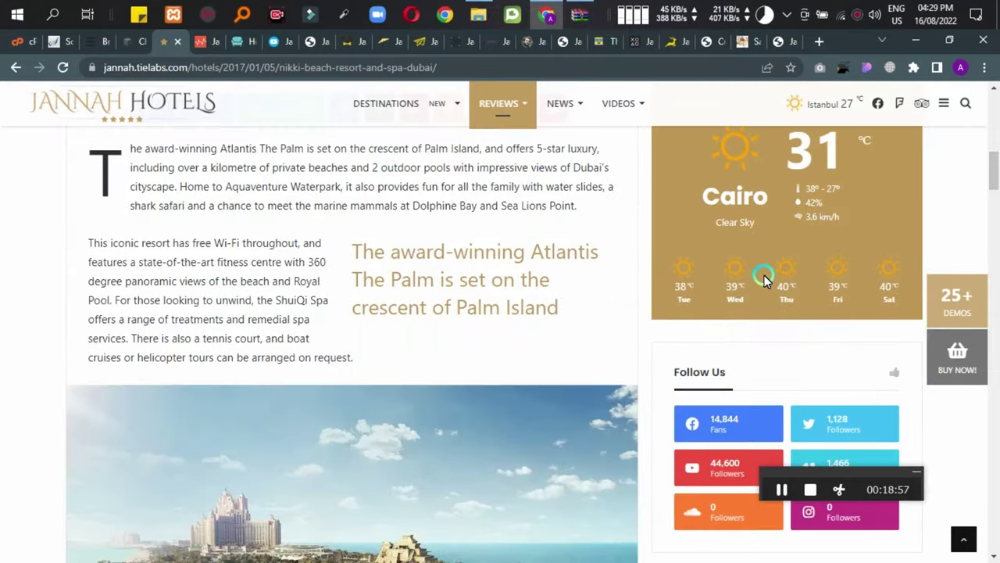
{"action": "scroll", "coordinate": [378, 357], "scroll_direction": "down", "scroll_amount": 15}
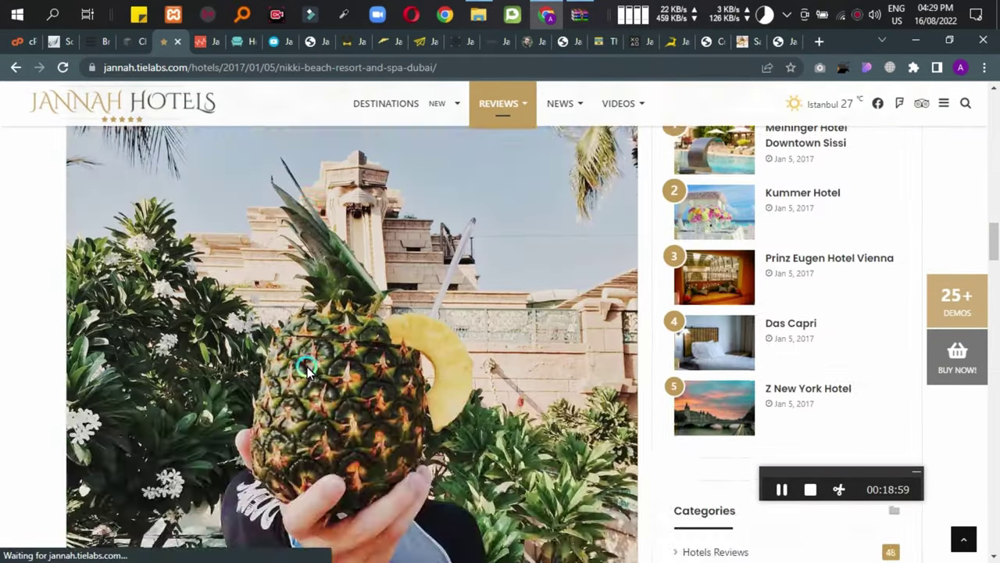
{"action": "scroll", "coordinate": [307, 371], "scroll_direction": "down", "scroll_amount": 8}
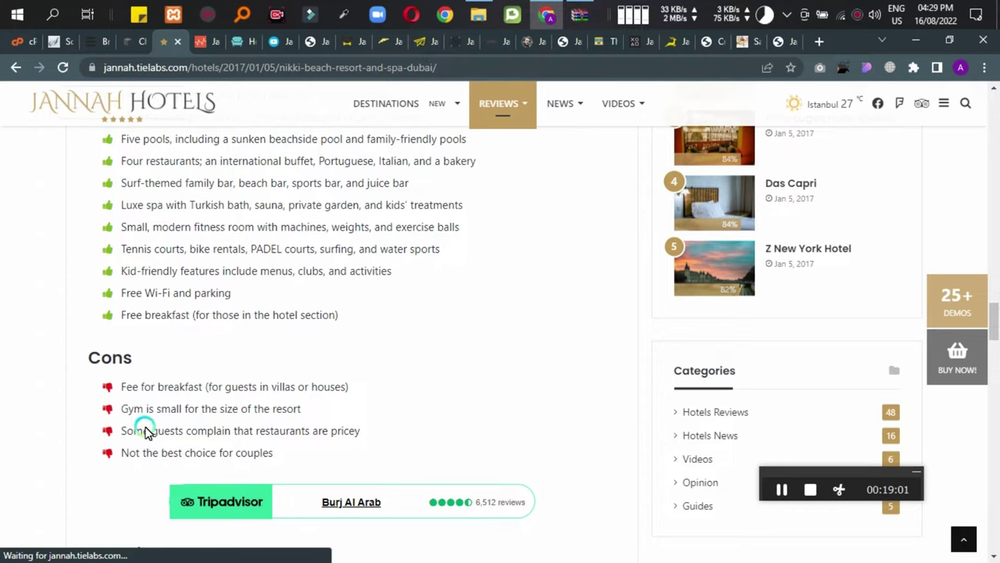
{"action": "scroll", "coordinate": [362, 326], "scroll_direction": "down", "scroll_amount": 3}
{"action": "scroll", "coordinate": [235, 342], "scroll_direction": "down", "scroll_amount": 2}
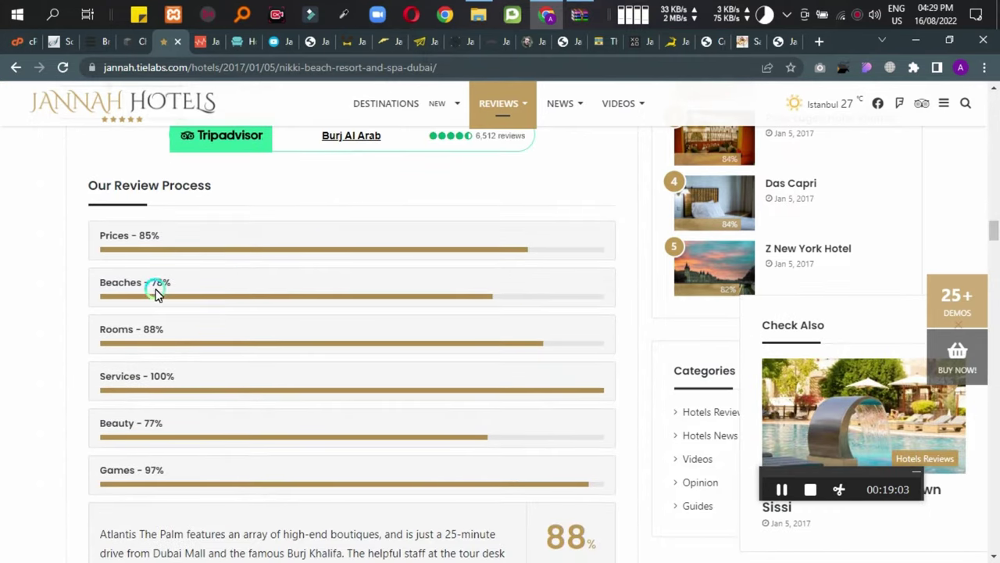
{"action": "scroll", "coordinate": [224, 486], "scroll_direction": "down", "scroll_amount": 14}
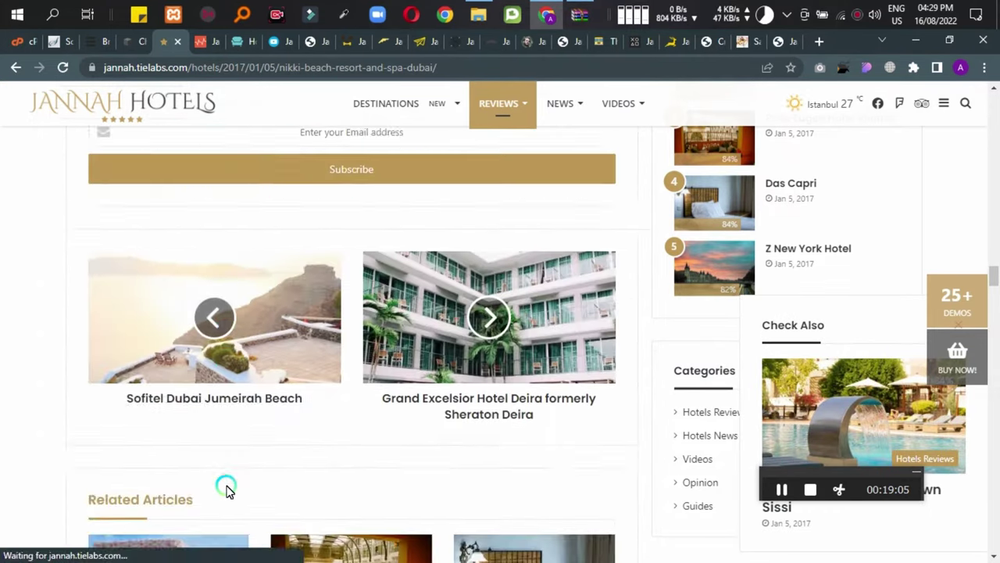
{"action": "scroll", "coordinate": [231, 484], "scroll_direction": "down", "scroll_amount": 8}
{"action": "scroll", "coordinate": [242, 482], "scroll_direction": "down", "scroll_amount": 10}
{"action": "scroll", "coordinate": [174, 186], "scroll_direction": "up", "scroll_amount": 1}
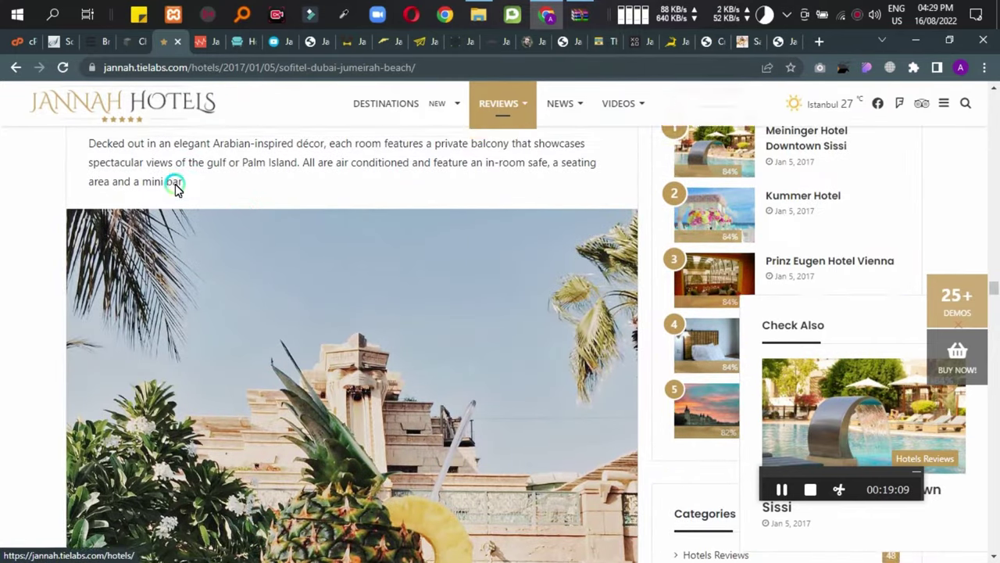
Return to the Jannah Hotels homepage for a brief look at its opening sections, and close the demo's browser tab.
{"action": "left_click", "coordinate": [131, 114]}
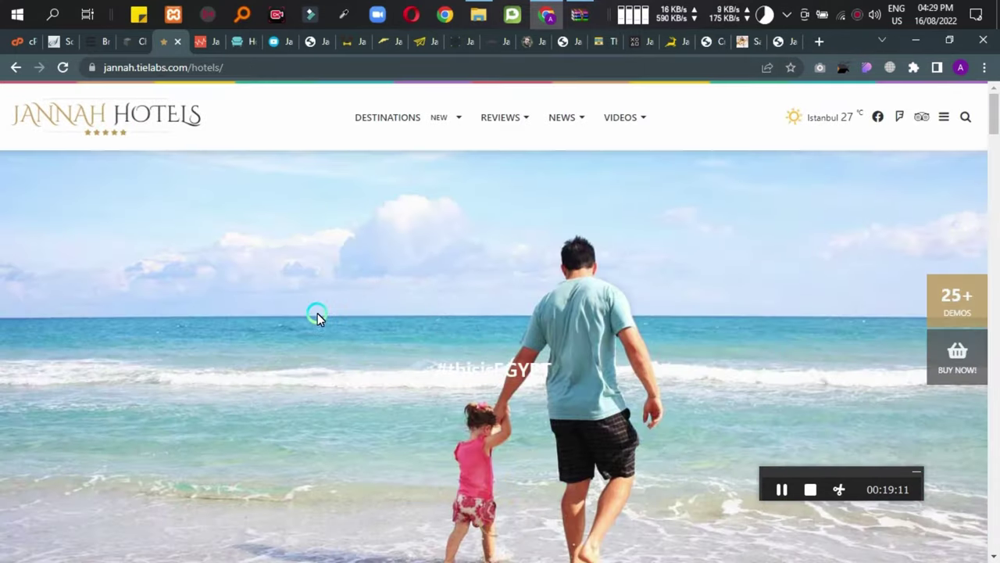
{"action": "scroll", "coordinate": [317, 313], "scroll_direction": "down", "scroll_amount": 9}
{"action": "scroll", "coordinate": [317, 313], "scroll_direction": "up", "scroll_amount": 5}
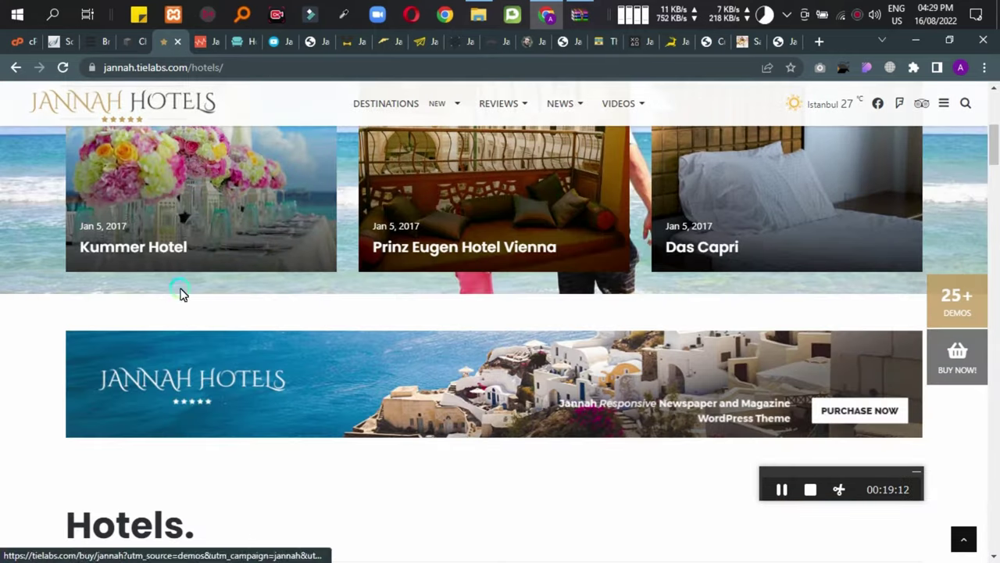
{"action": "left_click", "coordinate": [179, 43]}
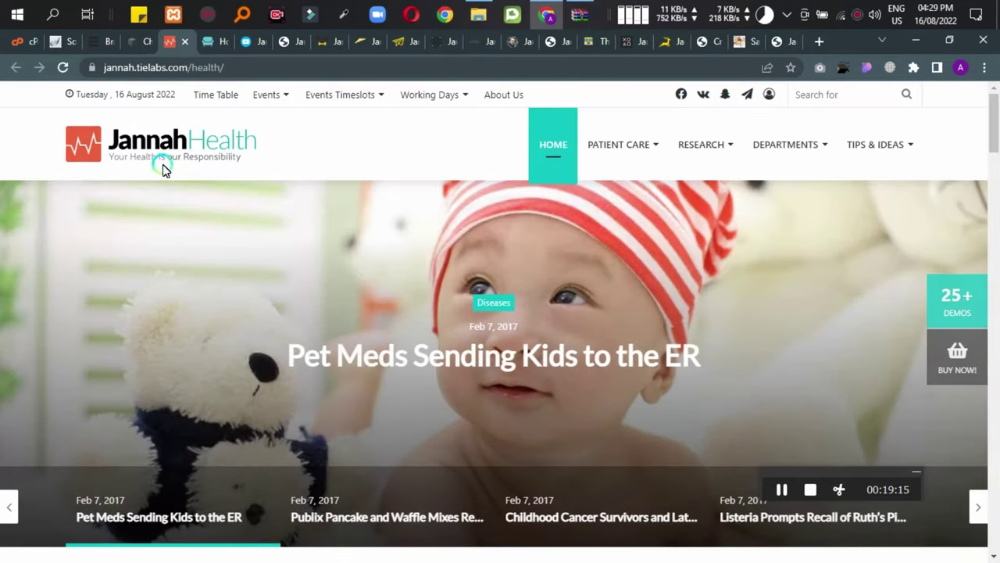
Examine the Jannah Health homepage's article list and sidebar widgets, down to the weekly clinic timetable.
{"action": "scroll", "coordinate": [353, 285], "scroll_direction": "down", "scroll_amount": 2}
{"action": "scroll", "coordinate": [308, 297], "scroll_direction": "down", "scroll_amount": 5}
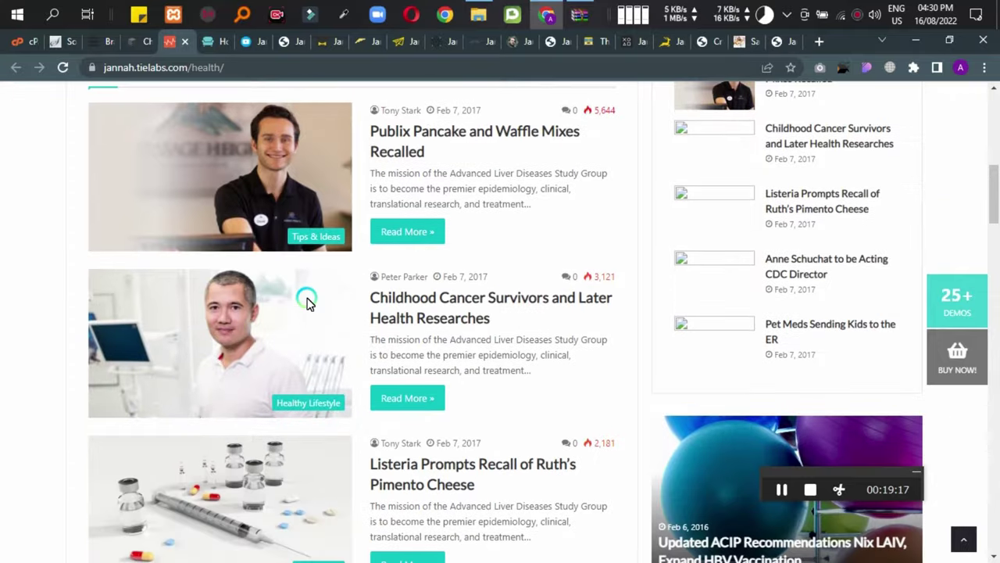
{"action": "scroll", "coordinate": [574, 307], "scroll_direction": "down", "scroll_amount": 3}
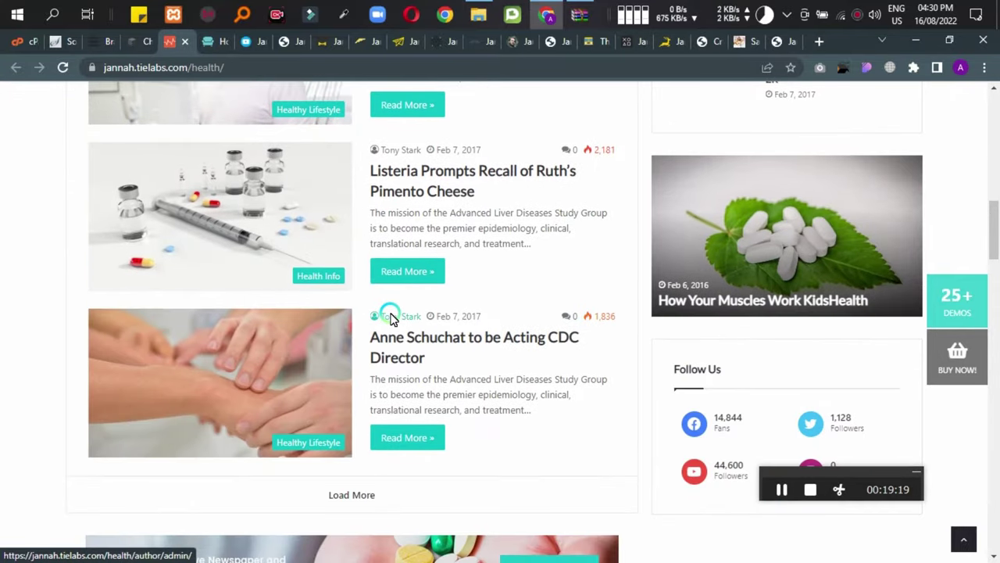
{"action": "scroll", "coordinate": [391, 318], "scroll_direction": "down", "scroll_amount": 4}
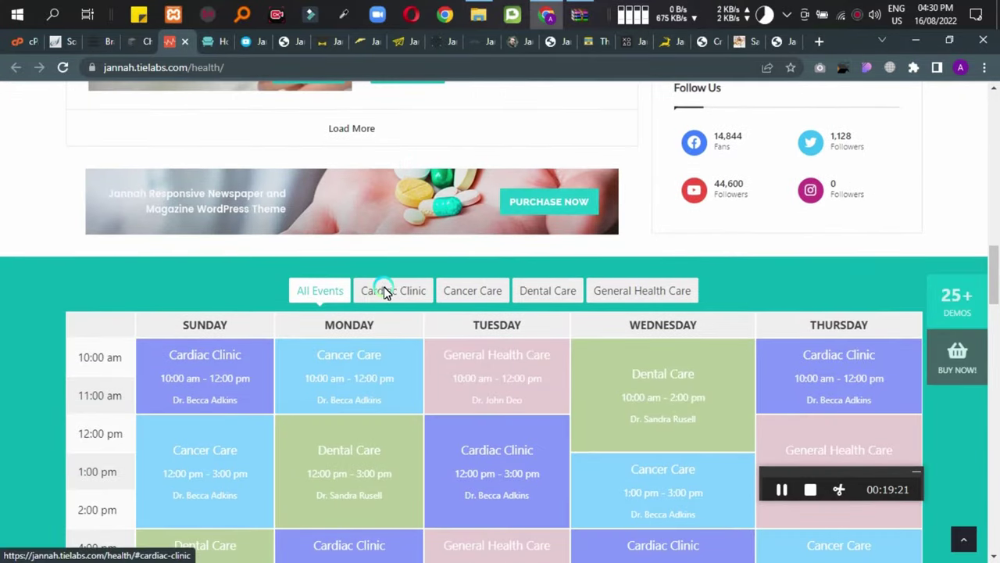
View the weekly timetable filtered by Cardiac Clinic, All Events, Cancer Care, Dental Care and General Health Care.
{"action": "left_click", "coordinate": [409, 291]}
{"action": "scroll", "coordinate": [183, 368], "scroll_direction": "down", "scroll_amount": 3}
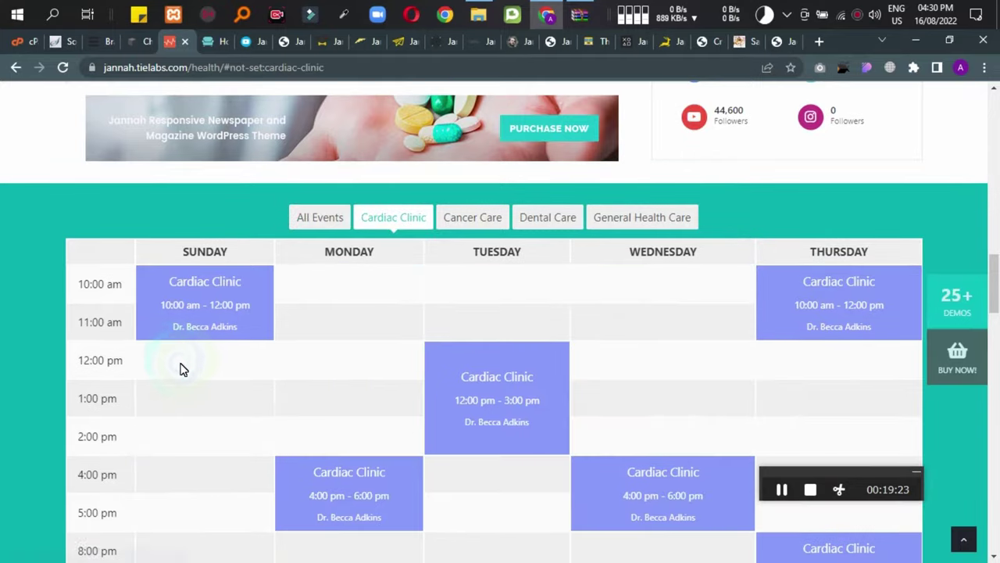
{"action": "scroll", "coordinate": [154, 223], "scroll_direction": "up", "scroll_amount": 1}
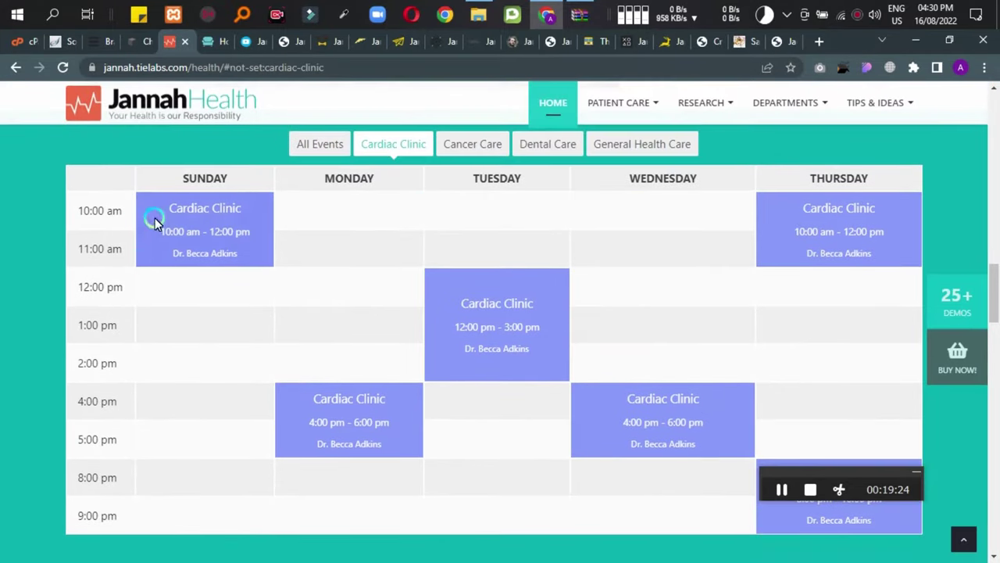
{"action": "left_click", "coordinate": [312, 148]}
{"action": "left_click", "coordinate": [408, 139]}
{"action": "left_click", "coordinate": [500, 145]}
{"action": "left_click", "coordinate": [533, 147]}
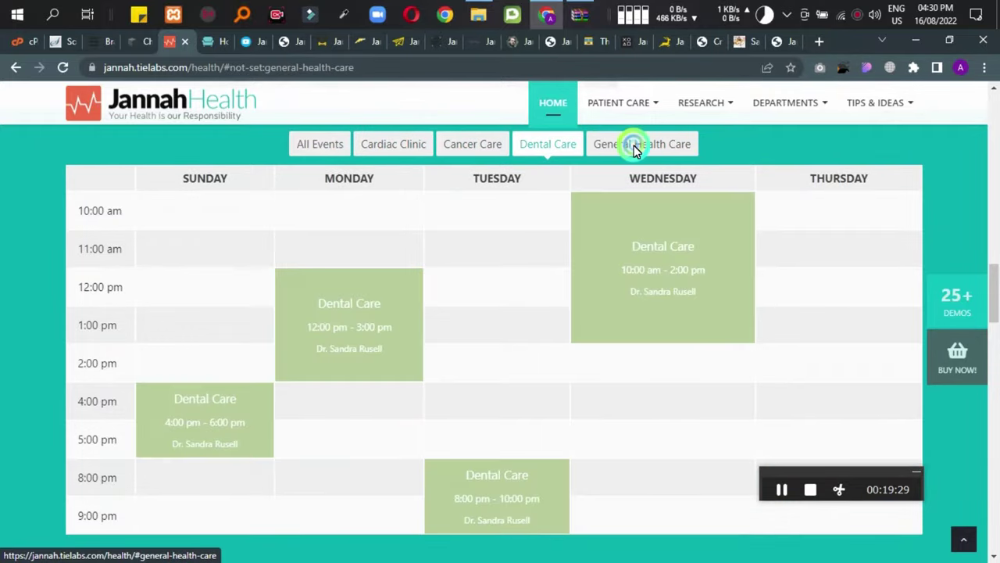
Examine the Healthy Lifestyle and Recent Researches sections down to the footer, and close the Jannah Health browser tab.
{"action": "scroll", "coordinate": [409, 347], "scroll_direction": "down", "scroll_amount": 5}
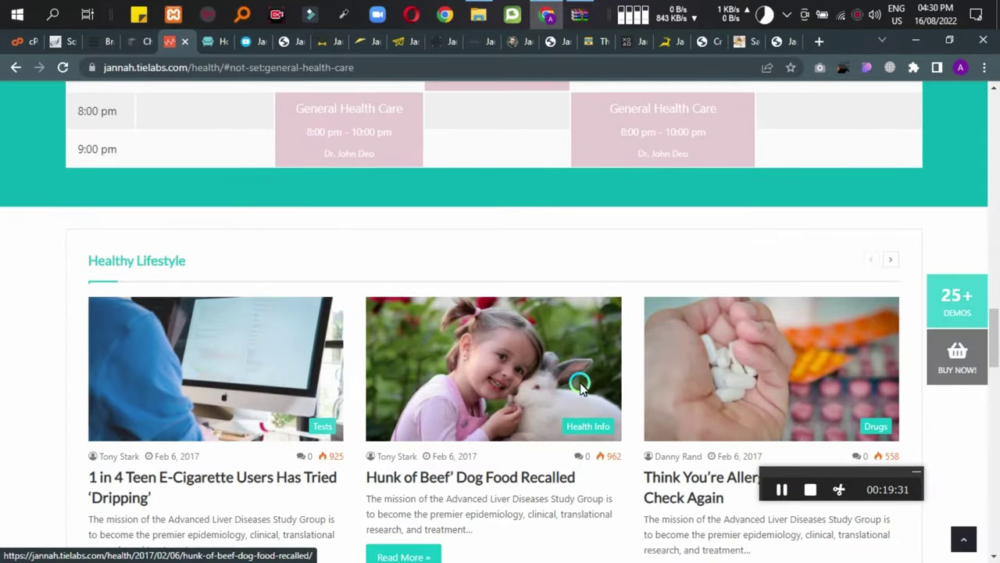
{"action": "scroll", "coordinate": [111, 374], "scroll_direction": "down", "scroll_amount": 4}
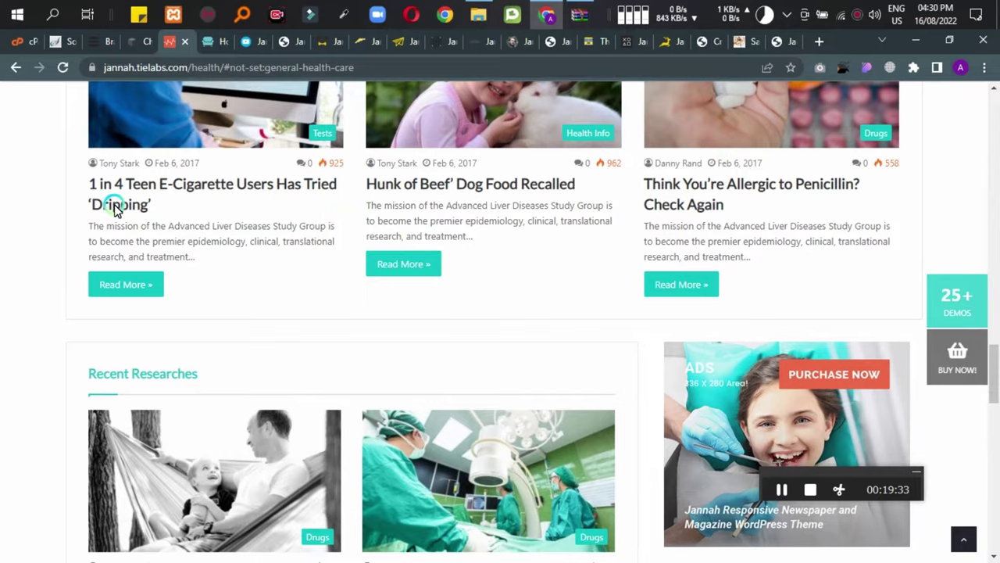
{"action": "scroll", "coordinate": [179, 329], "scroll_direction": "down", "scroll_amount": 10}
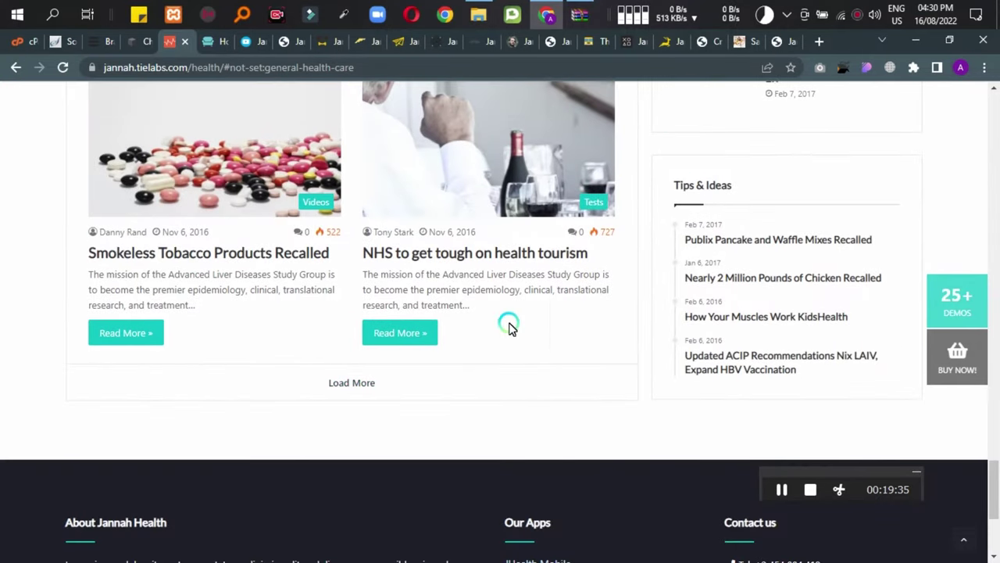
{"action": "scroll", "coordinate": [177, 279], "scroll_direction": "down", "scroll_amount": 3}
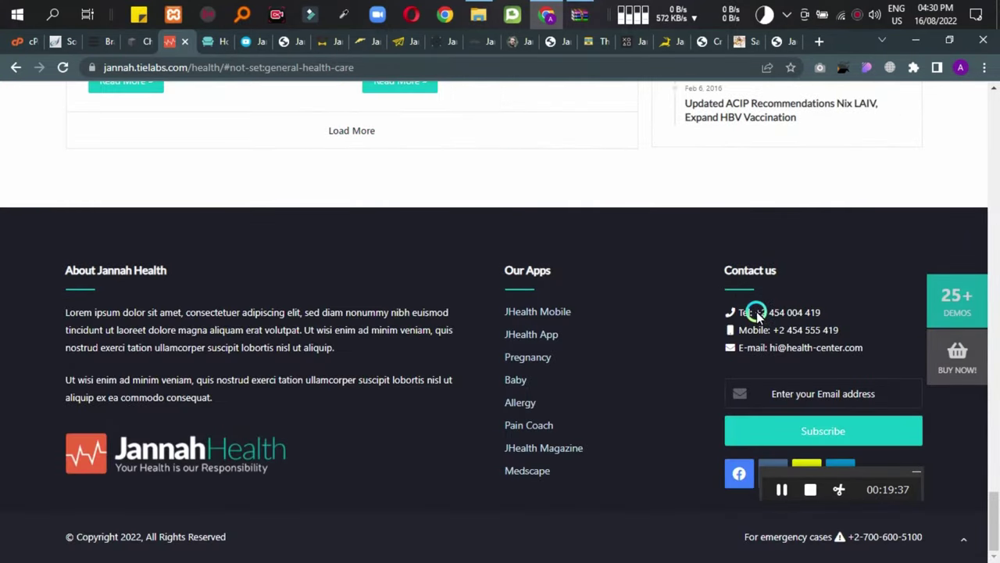
{"action": "left_click", "coordinate": [187, 44]}
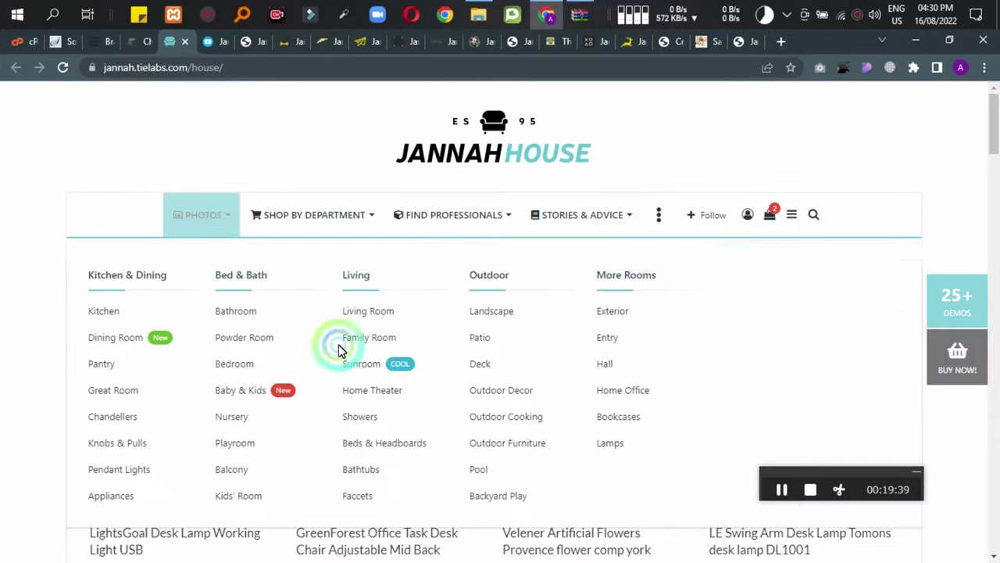
Examine the Jannah House header menus, including Find Professionals, the shopping cart preview and the Shop by Department mega menu.
{"action": "mouse_move", "coordinate": [462, 209]}
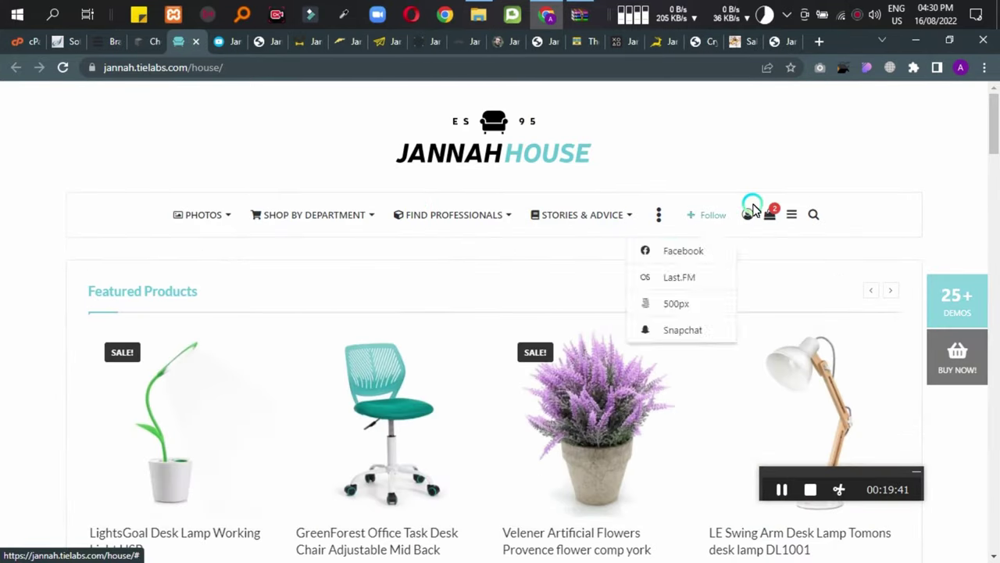
{"action": "mouse_move", "coordinate": [757, 217]}
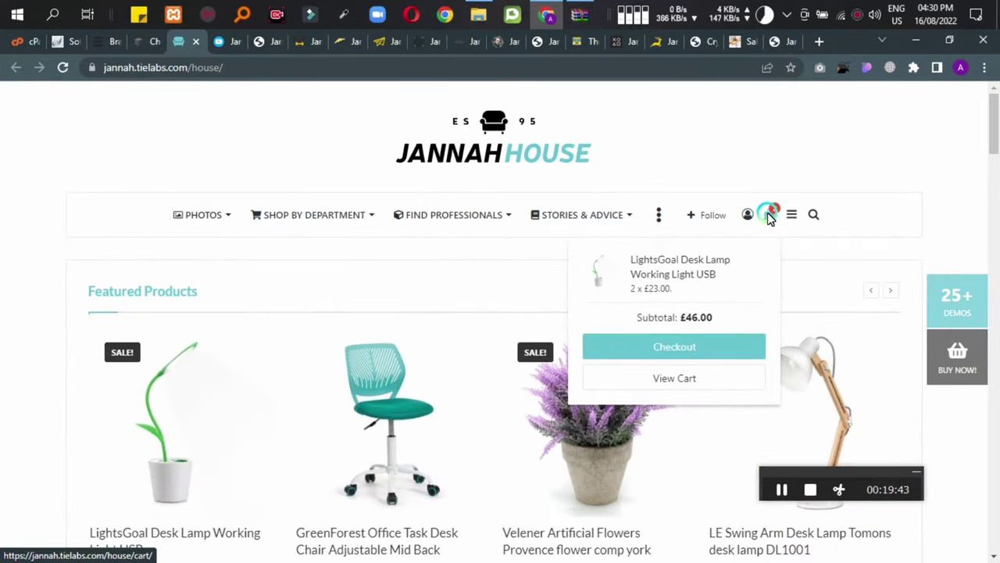
{"action": "mouse_move", "coordinate": [295, 222]}
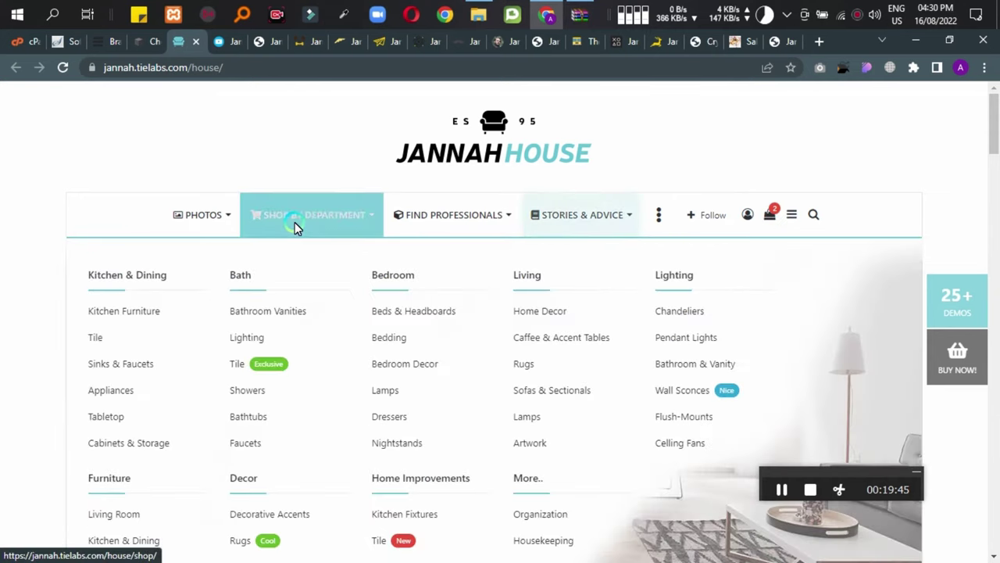
{"action": "scroll", "coordinate": [239, 318], "scroll_direction": "down", "scroll_amount": 3}
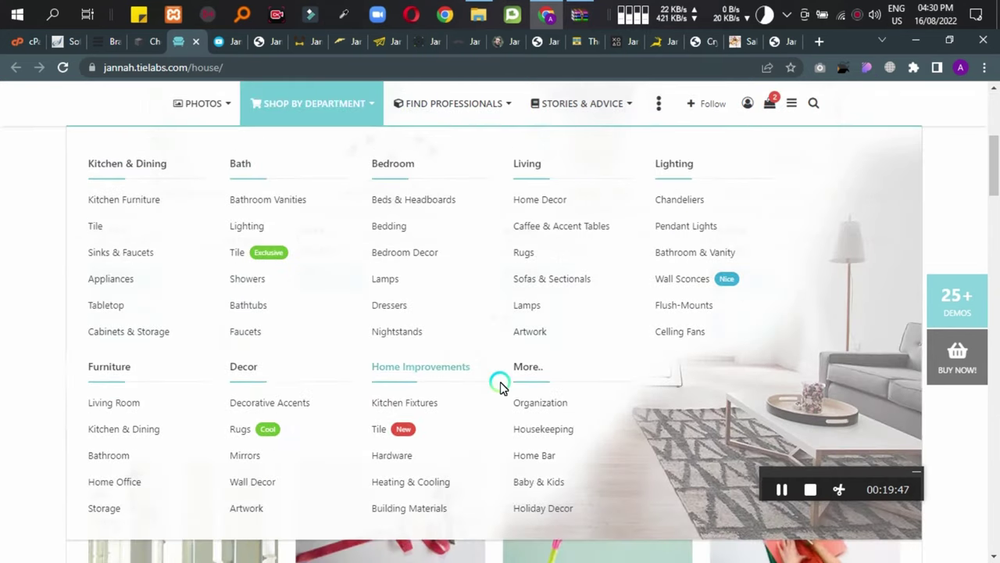
Examine the Jannah House homepage through the gallery and Videos sections to the footer, and close the demo's browser tab.
{"action": "scroll", "coordinate": [435, 354], "scroll_direction": "down", "scroll_amount": 5}
{"action": "scroll", "coordinate": [377, 258], "scroll_direction": "down", "scroll_amount": 8}
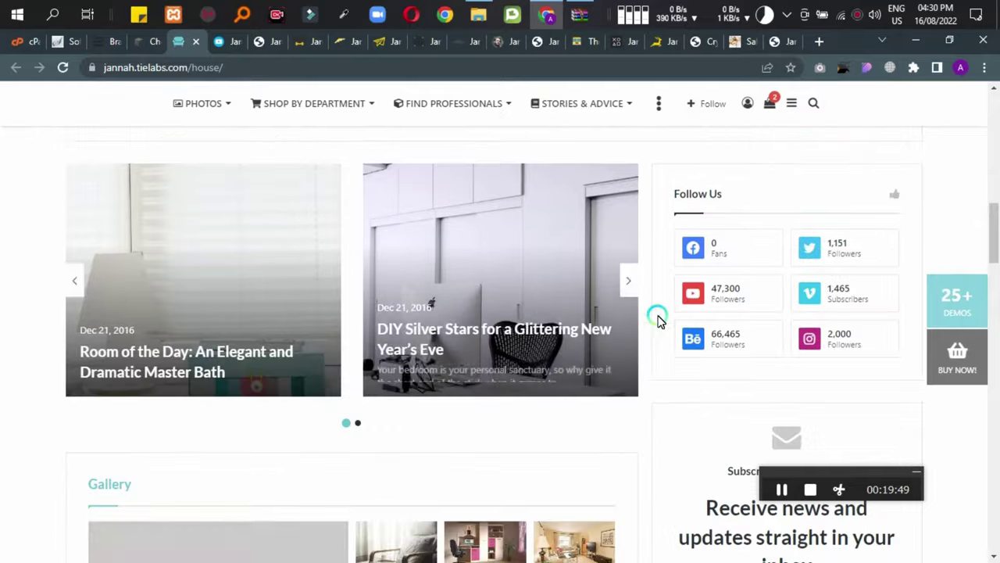
{"action": "scroll", "coordinate": [461, 336], "scroll_direction": "down", "scroll_amount": 15}
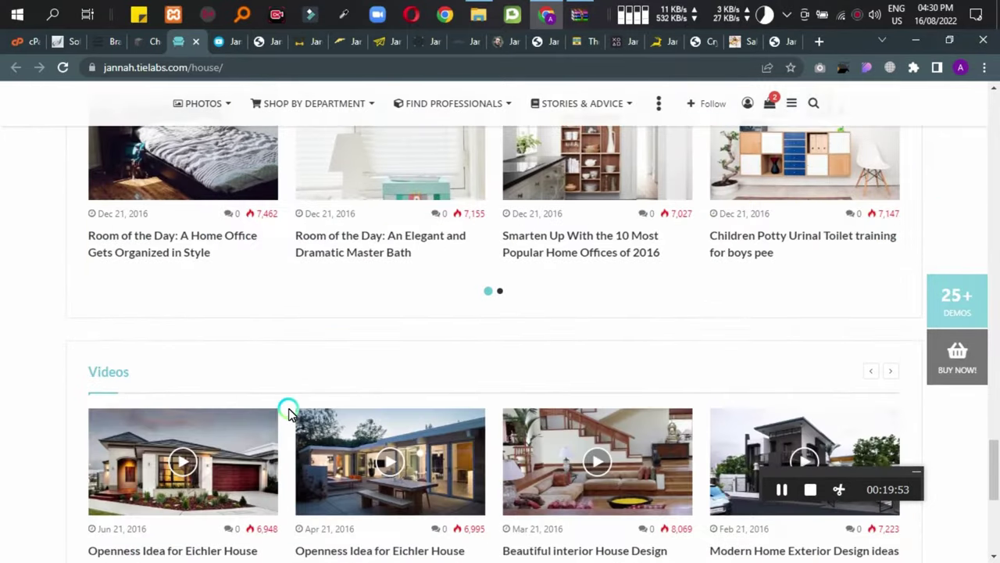
{"action": "scroll", "coordinate": [288, 412], "scroll_direction": "down", "scroll_amount": 5}
{"action": "scroll", "coordinate": [585, 450], "scroll_direction": "down", "scroll_amount": 1}
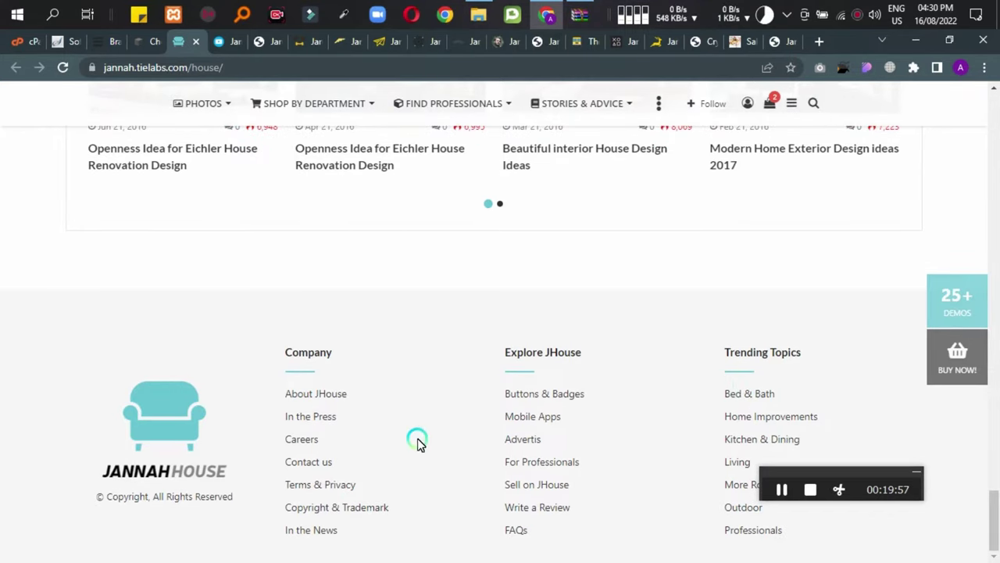
{"action": "left_click", "coordinate": [193, 43]}
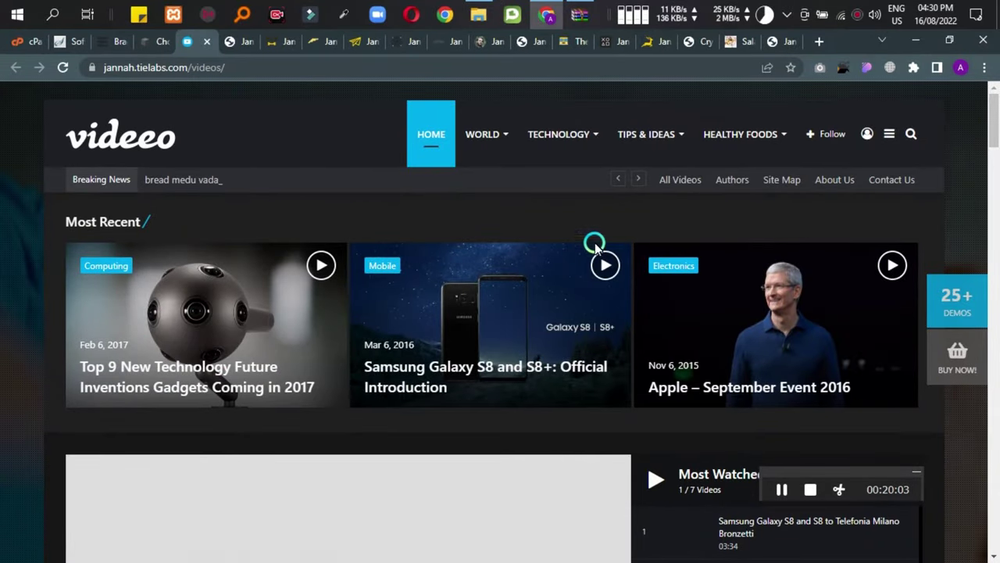
Examine the Videeo demo homepage, covering the video playlists, Electronics posts and Popular Videos, down to the Technology section.
{"action": "scroll", "coordinate": [419, 303], "scroll_direction": "down", "scroll_amount": 2}
{"action": "scroll", "coordinate": [419, 303], "scroll_direction": "down", "scroll_amount": 5}
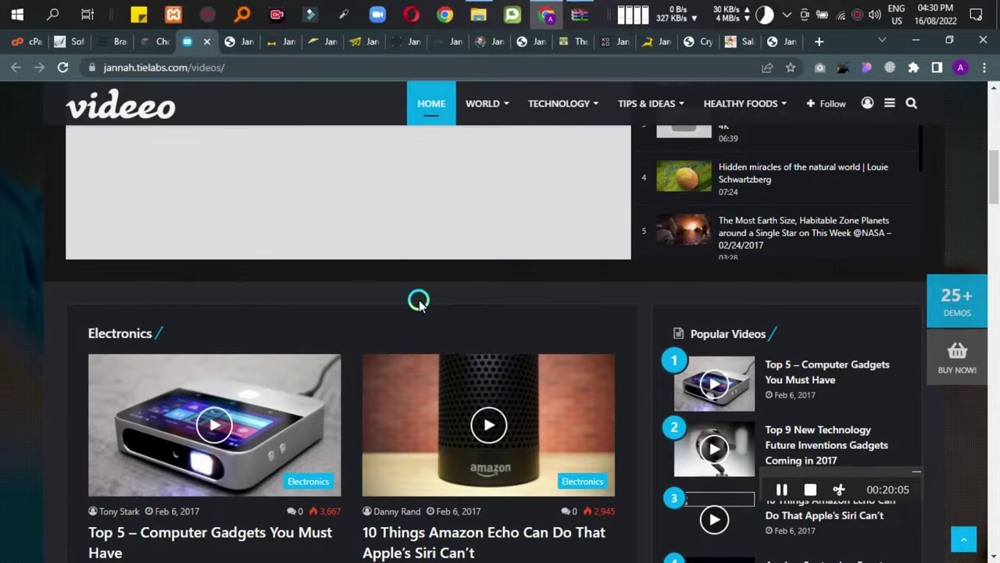
{"action": "scroll", "coordinate": [420, 297], "scroll_direction": "down", "scroll_amount": 3}
{"action": "scroll", "coordinate": [266, 289], "scroll_direction": "down", "scroll_amount": 6}
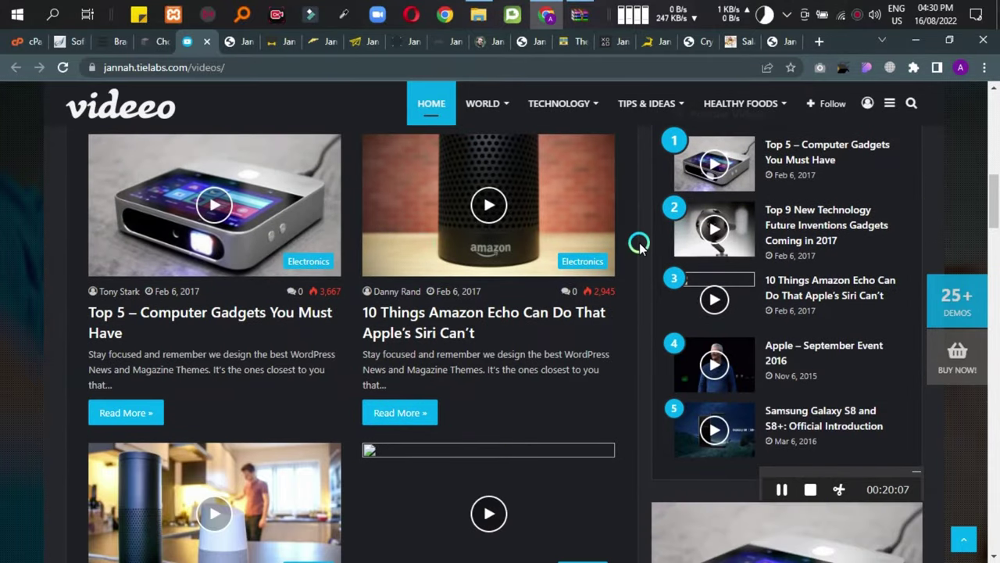
{"action": "scroll", "coordinate": [285, 331], "scroll_direction": "down", "scroll_amount": 7}
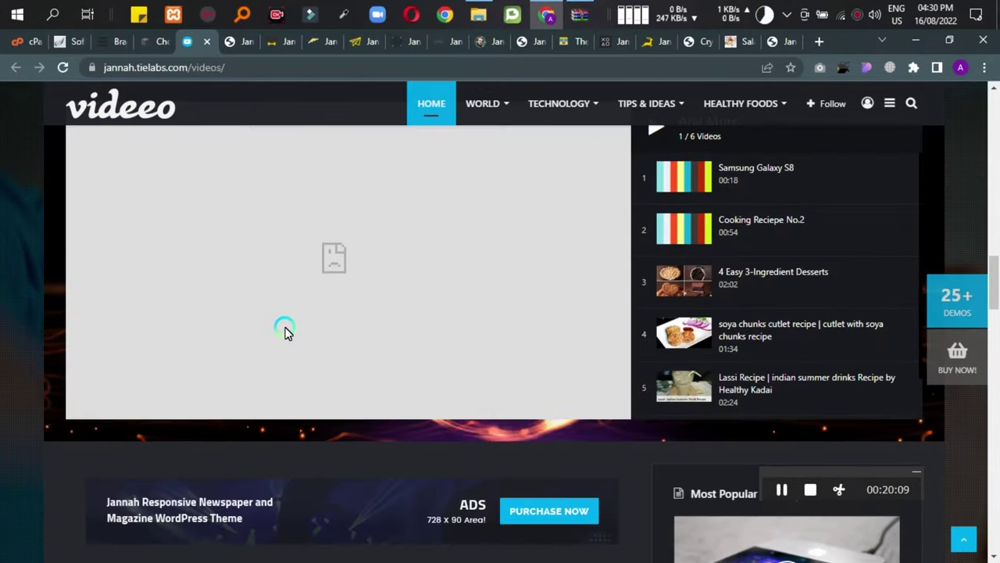
{"action": "scroll", "coordinate": [321, 421], "scroll_direction": "down", "scroll_amount": 3}
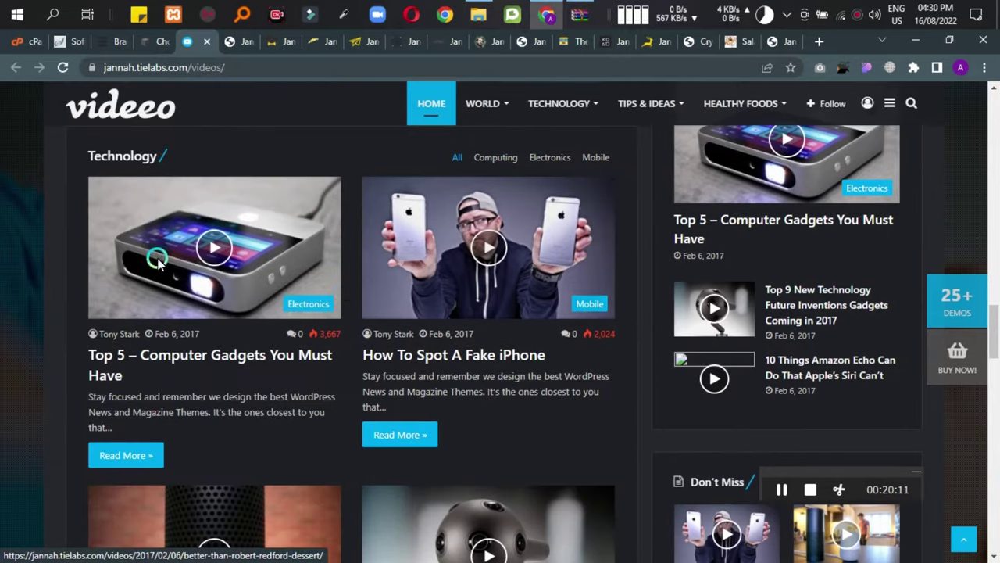
View the Top 5 – Computer Gadgets You Must Have article through to the next auto-loaded article, and close the Videeo tab.
{"action": "scroll", "coordinate": [284, 382], "scroll_direction": "down", "scroll_amount": 3}
{"action": "scroll", "coordinate": [287, 392], "scroll_direction": "down", "scroll_amount": 4}
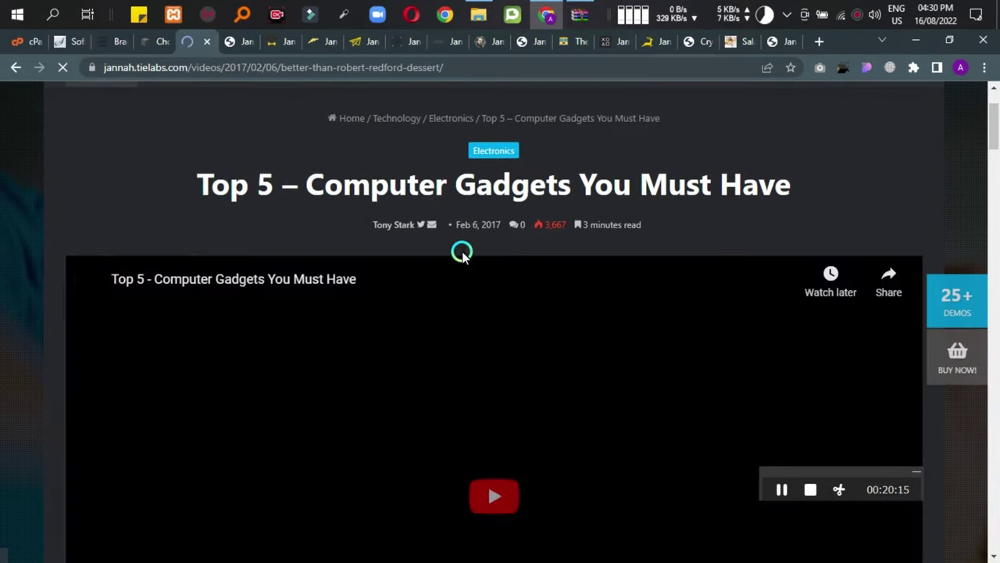
{"action": "scroll", "coordinate": [333, 418], "scroll_direction": "down", "scroll_amount": 5}
{"action": "scroll", "coordinate": [236, 414], "scroll_direction": "down", "scroll_amount": 20}
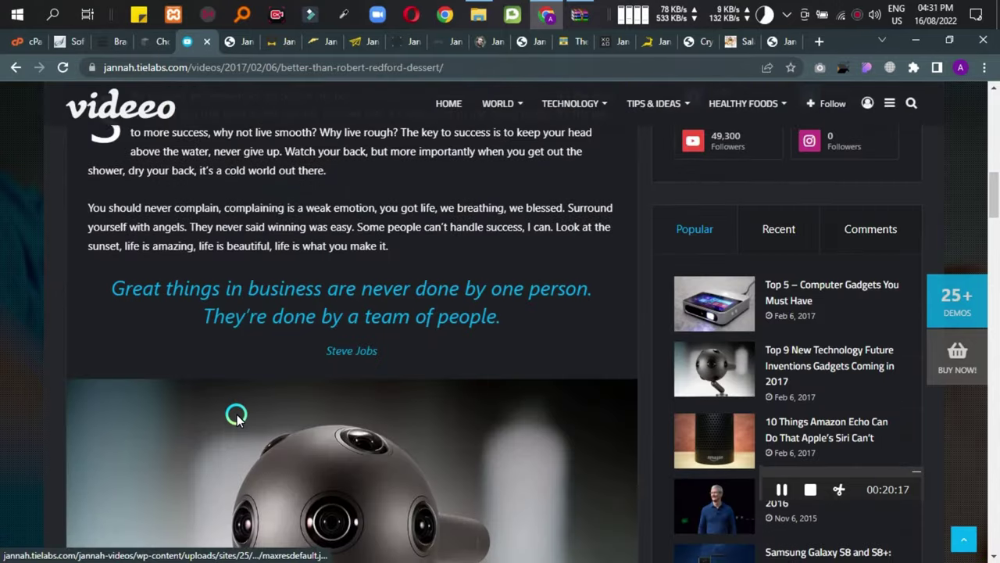
{"action": "scroll", "coordinate": [236, 414], "scroll_direction": "down", "scroll_amount": 10}
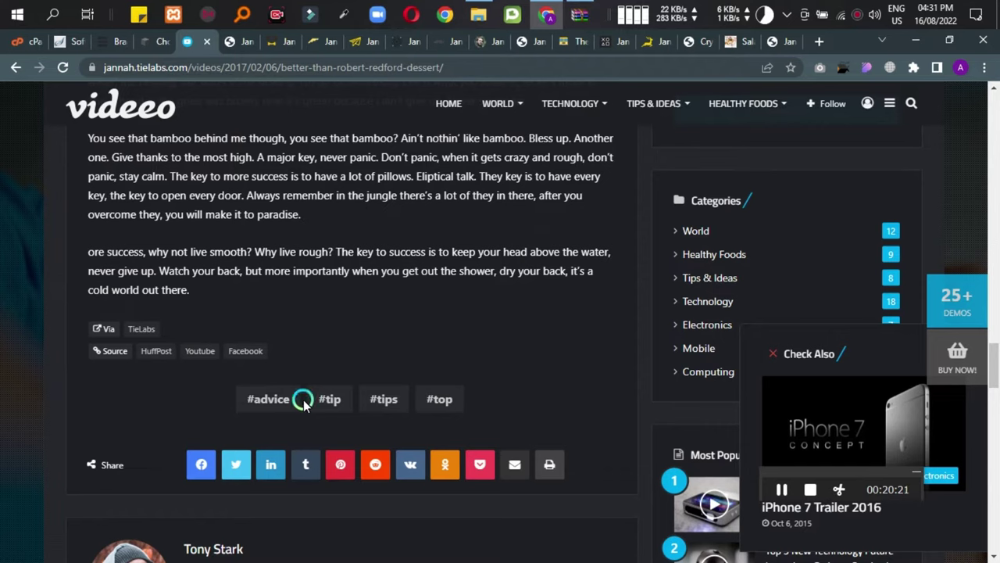
{"action": "scroll", "coordinate": [201, 393], "scroll_direction": "down", "scroll_amount": 15}
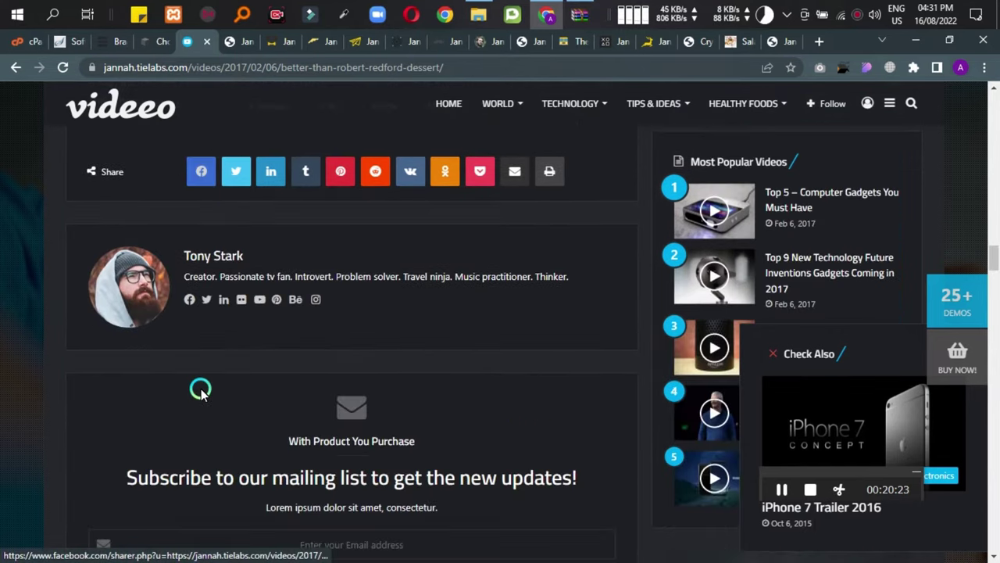
{"action": "scroll", "coordinate": [200, 393], "scroll_direction": "down", "scroll_amount": 14}
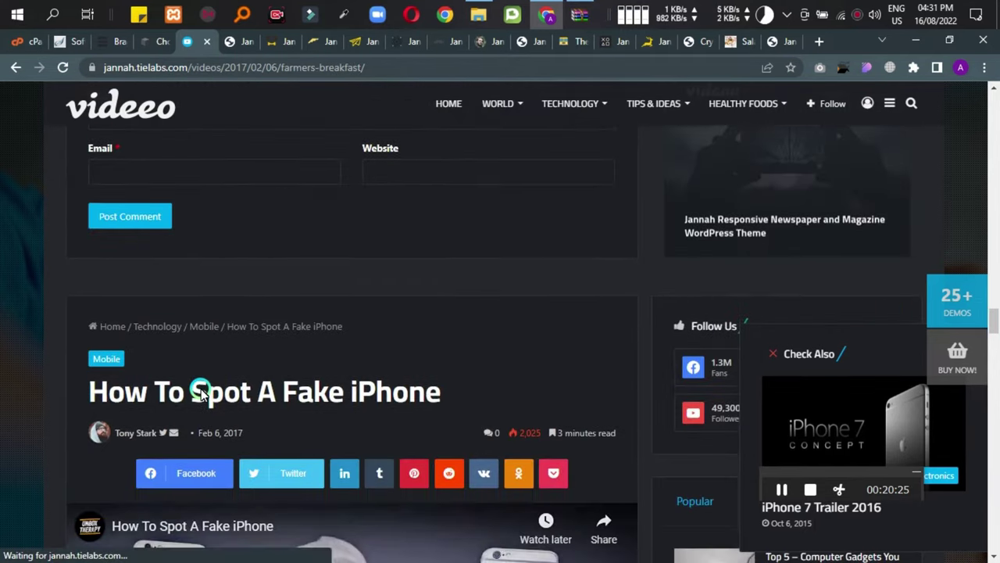
{"action": "scroll", "coordinate": [200, 393], "scroll_direction": "down", "scroll_amount": 8}
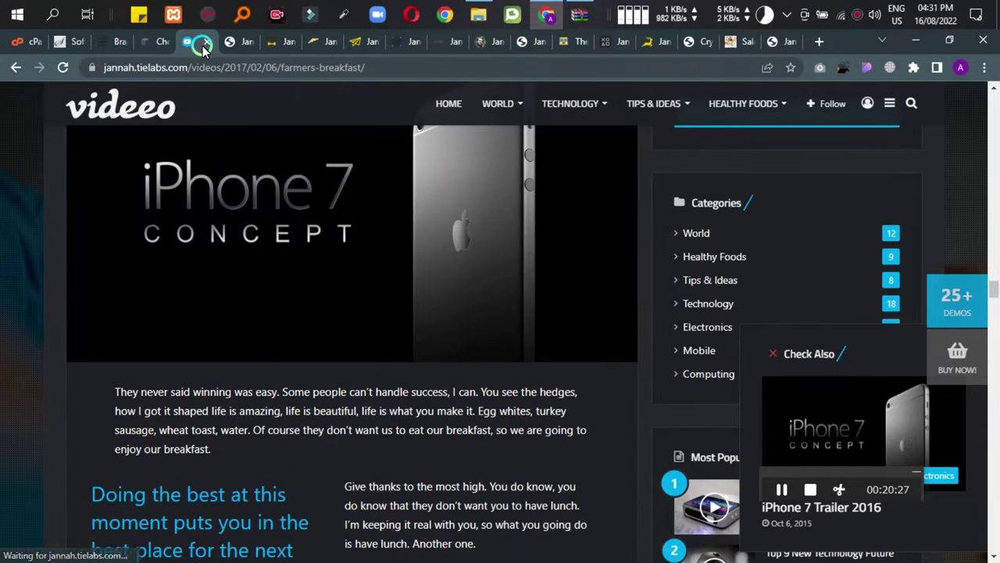
{"action": "left_click", "coordinate": [201, 43]}
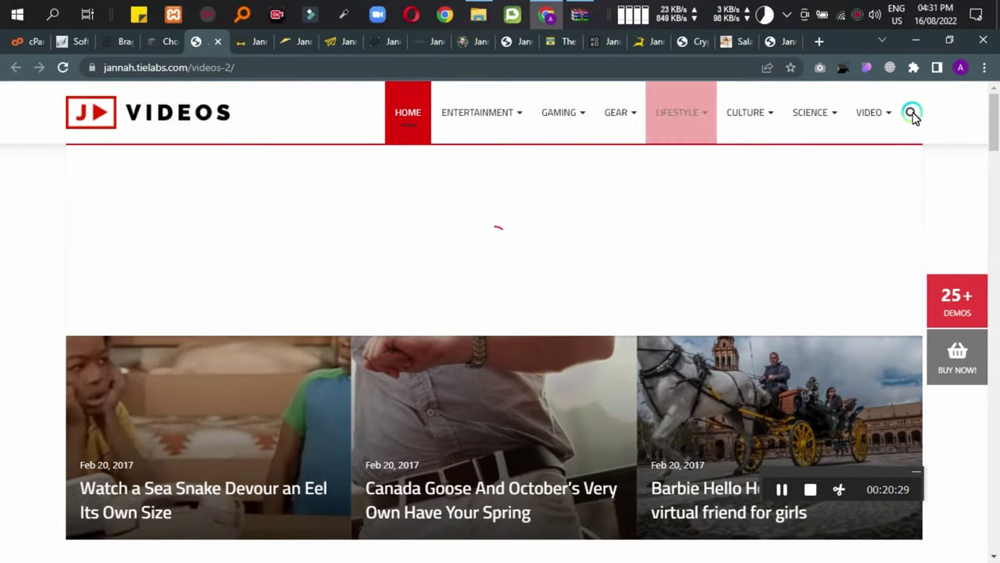
Examine the J Videos homepage from Featured Videos through Staff Picked and Cool Videos to the Browse channels footer.
{"action": "scroll", "coordinate": [289, 290], "scroll_direction": "down", "scroll_amount": 7}
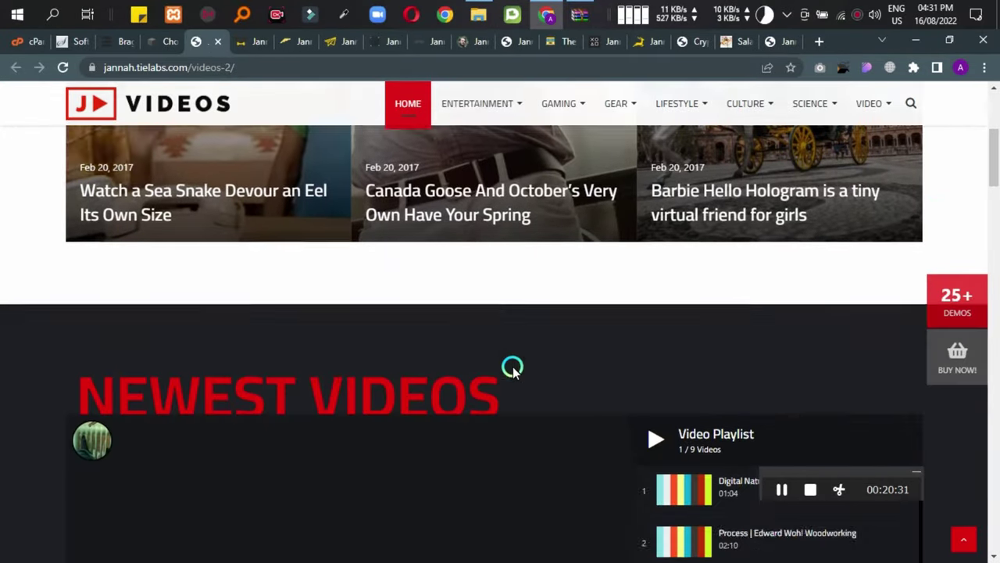
{"action": "scroll", "coordinate": [679, 312], "scroll_direction": "down", "scroll_amount": 1}
{"action": "scroll", "coordinate": [359, 400], "scroll_direction": "down", "scroll_amount": 10}
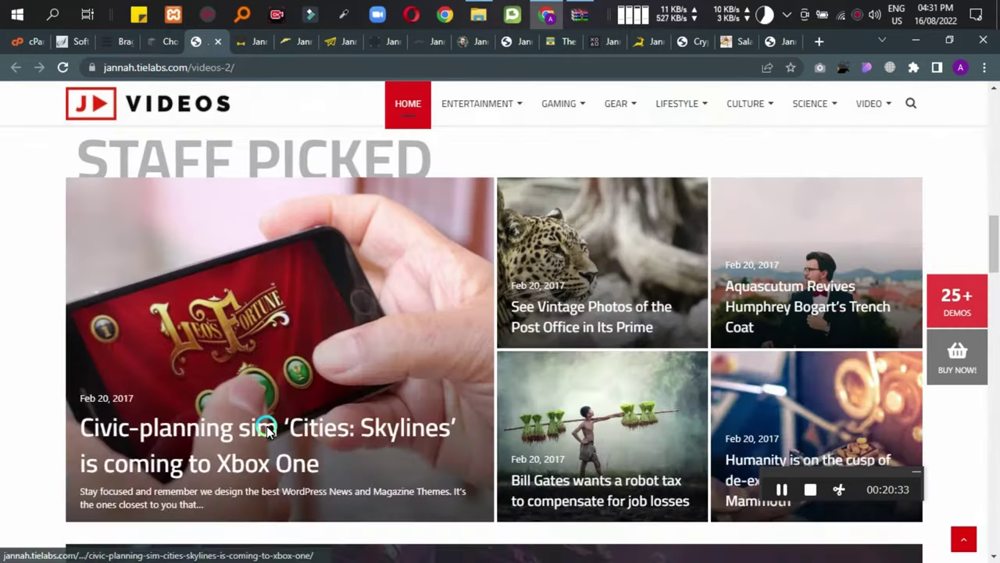
{"action": "scroll", "coordinate": [378, 356], "scroll_direction": "down", "scroll_amount": 5}
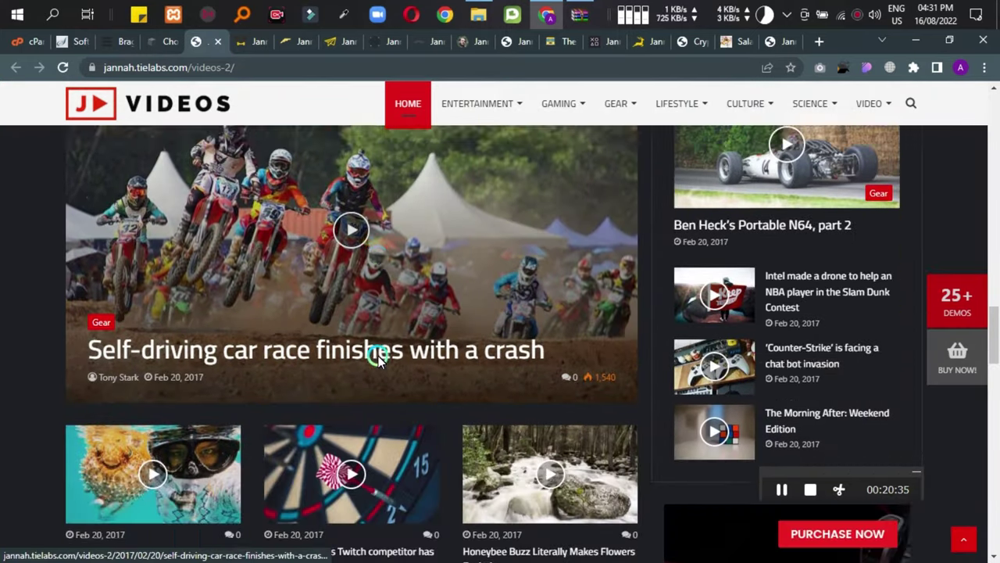
{"action": "scroll", "coordinate": [378, 358], "scroll_direction": "down", "scroll_amount": 9}
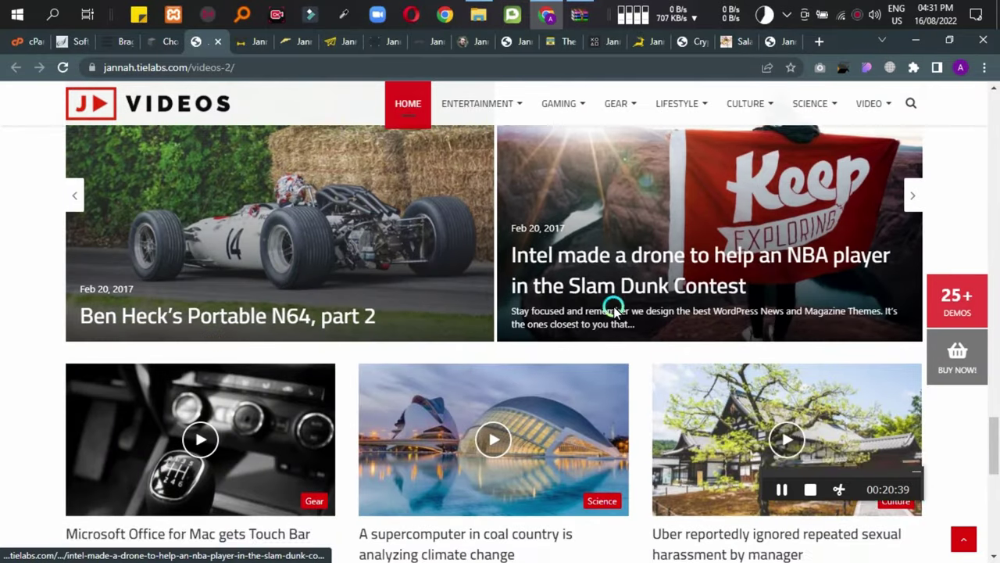
{"action": "scroll", "coordinate": [174, 353], "scroll_direction": "down", "scroll_amount": 3}
{"action": "scroll", "coordinate": [172, 353], "scroll_direction": "down", "scroll_amount": 5}
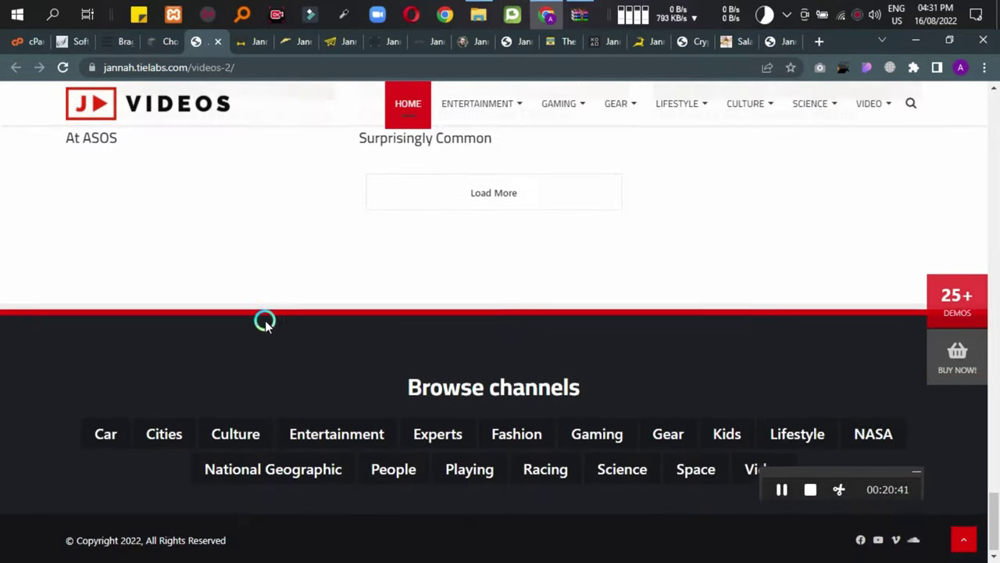
Review the J Videos sections back up to the header, and preview the Entertainment and other category dropdown menus.
{"action": "scroll", "coordinate": [750, 347], "scroll_direction": "up", "scroll_amount": 7}
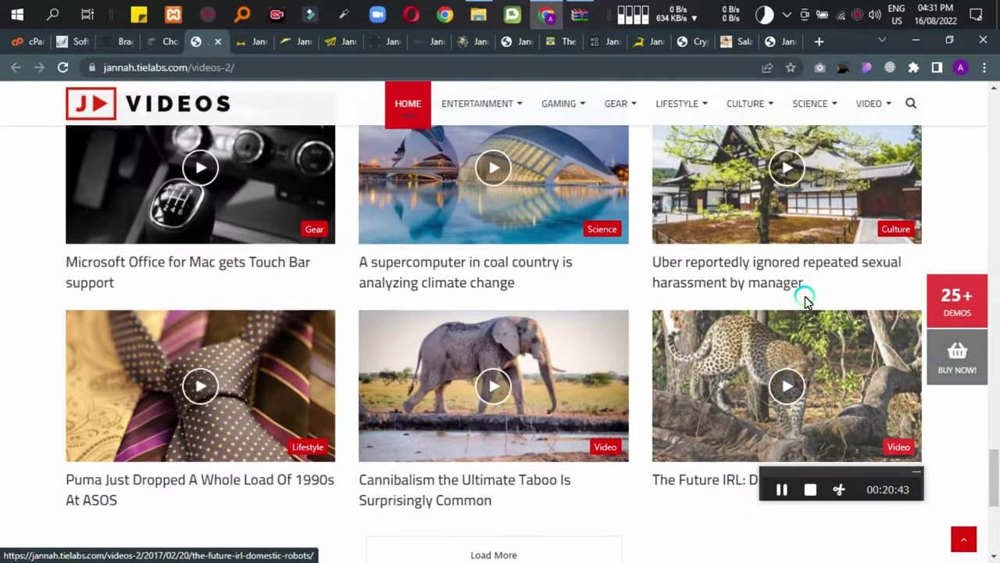
{"action": "scroll", "coordinate": [135, 306], "scroll_direction": "up", "scroll_amount": 10}
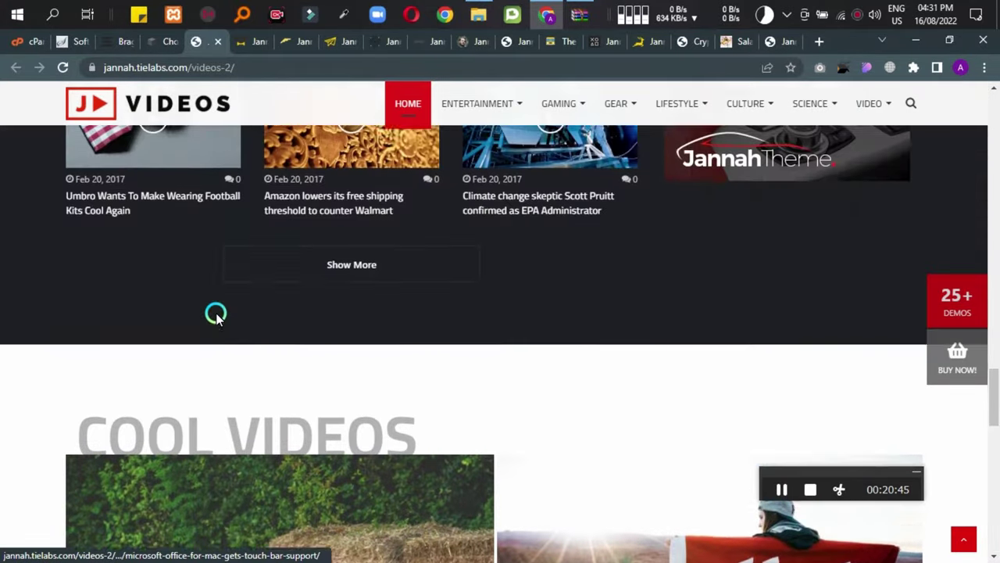
{"action": "scroll", "coordinate": [681, 270], "scroll_direction": "up", "scroll_amount": 3}
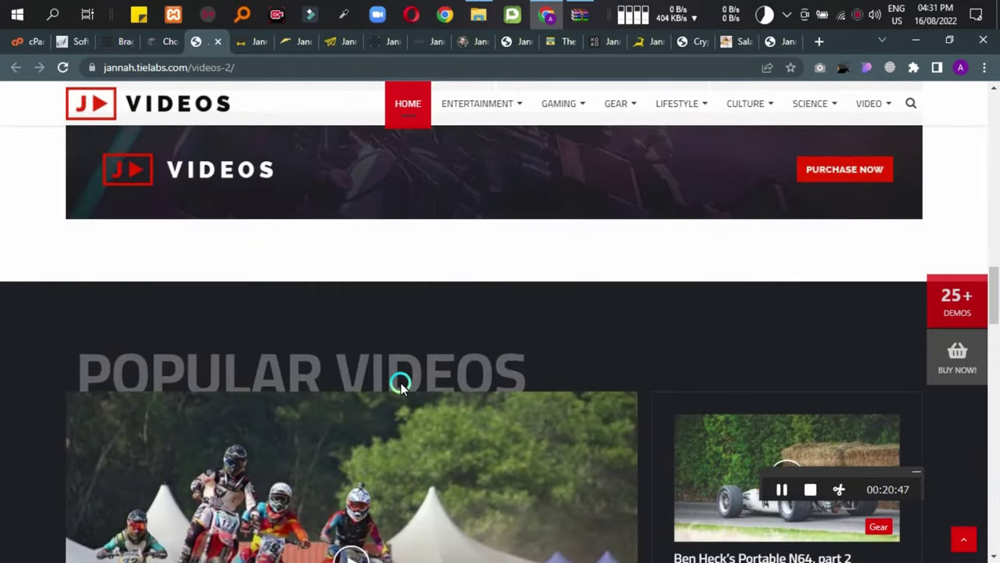
{"action": "scroll", "coordinate": [400, 383], "scroll_direction": "up", "scroll_amount": 12}
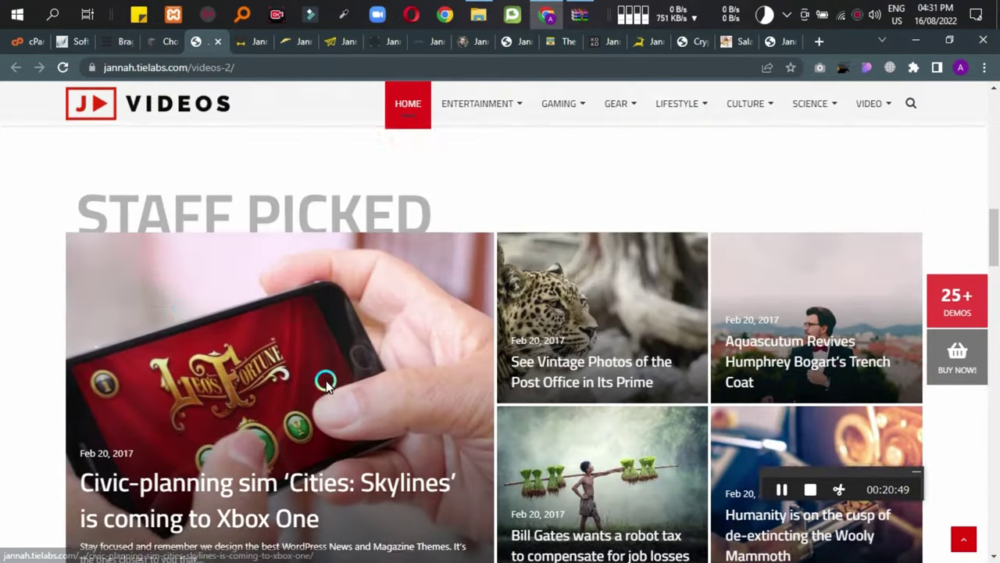
{"action": "scroll", "coordinate": [525, 446], "scroll_direction": "up", "scroll_amount": 10}
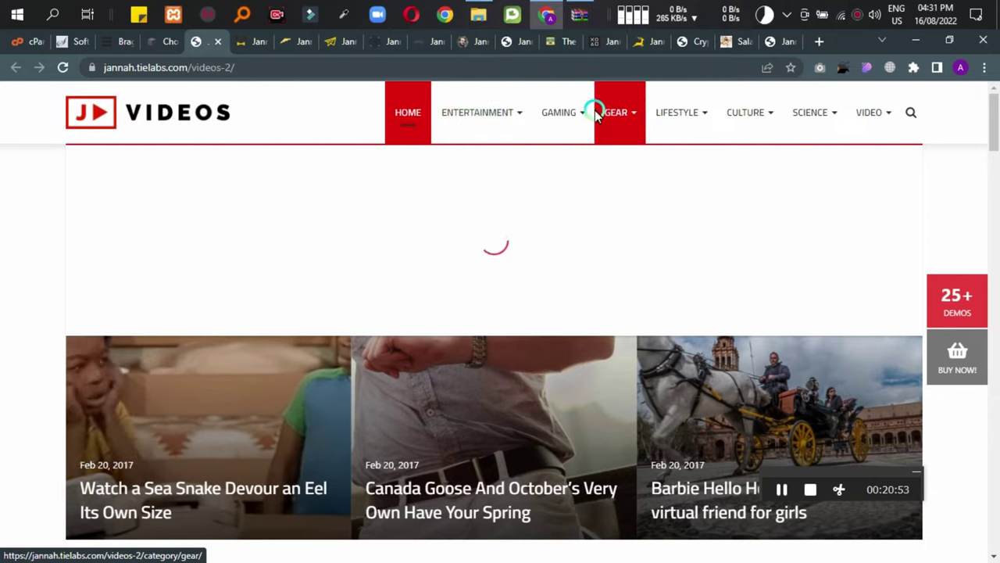
{"action": "mouse_move", "coordinate": [461, 116]}
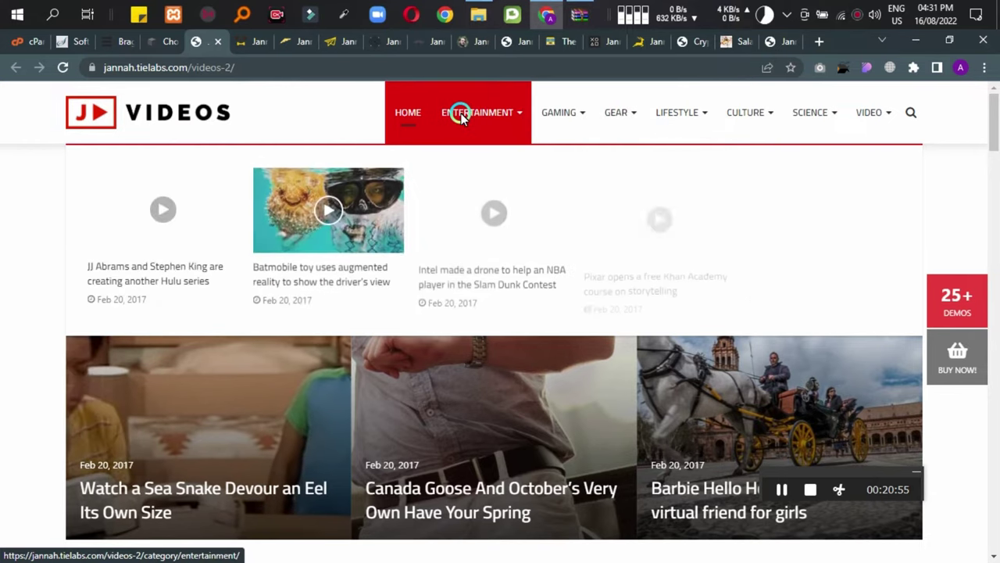
{"action": "mouse_move", "coordinate": [612, 133]}
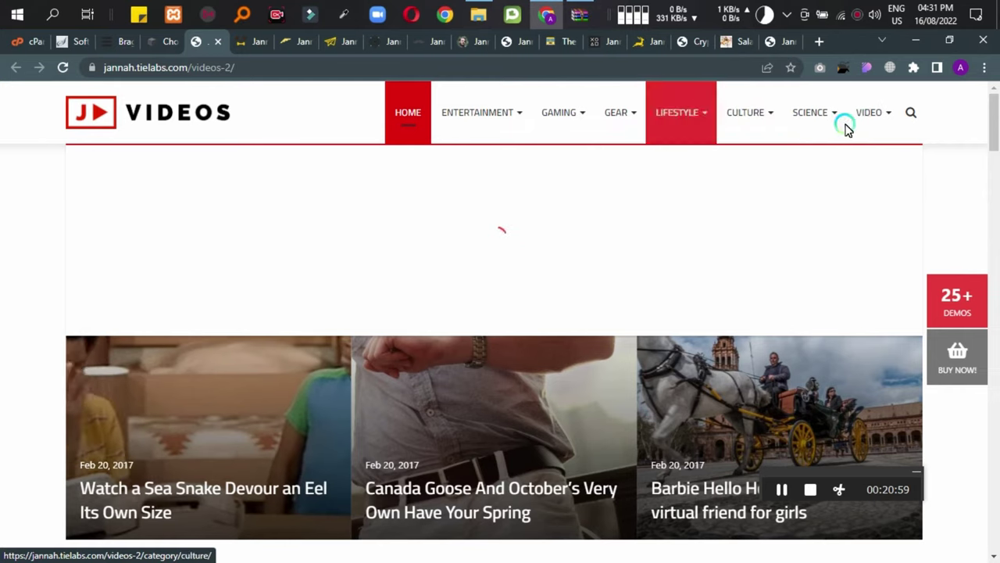
Examine the J Videos full-screen search overlay, clear the test letter e from its field, and close the overlay.
{"action": "left_click", "coordinate": [911, 111]}
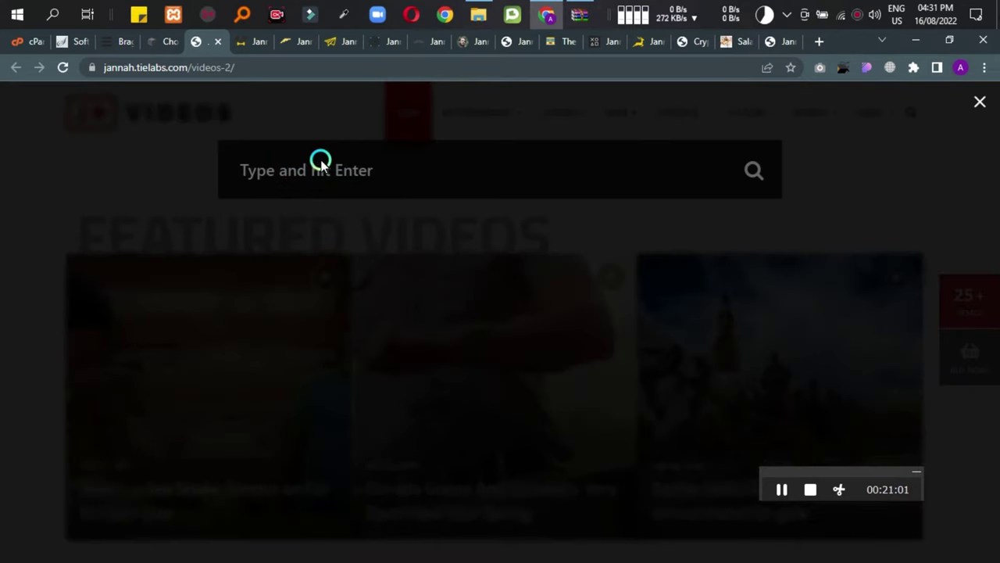
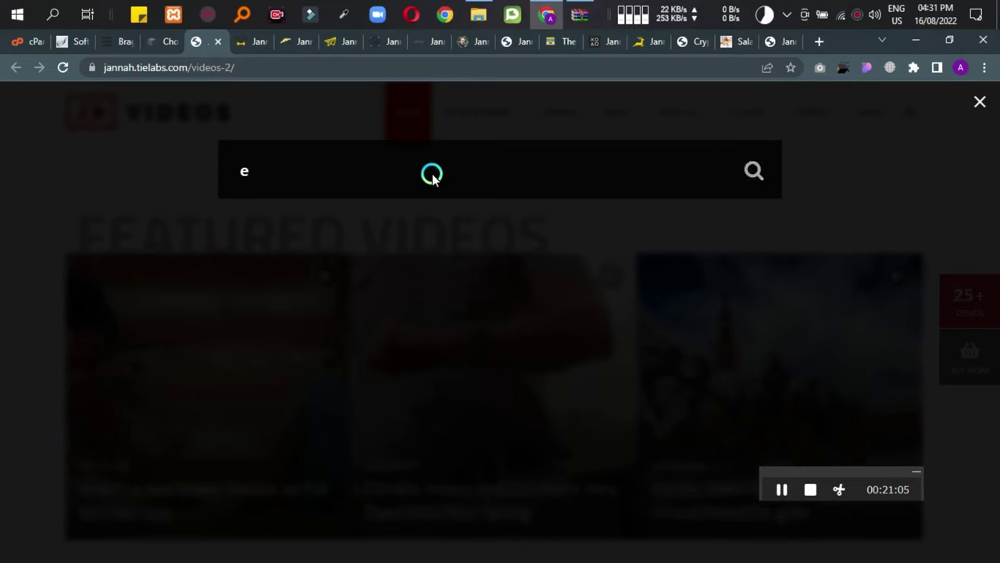
{"action": "key", "text": "BackSpace"}
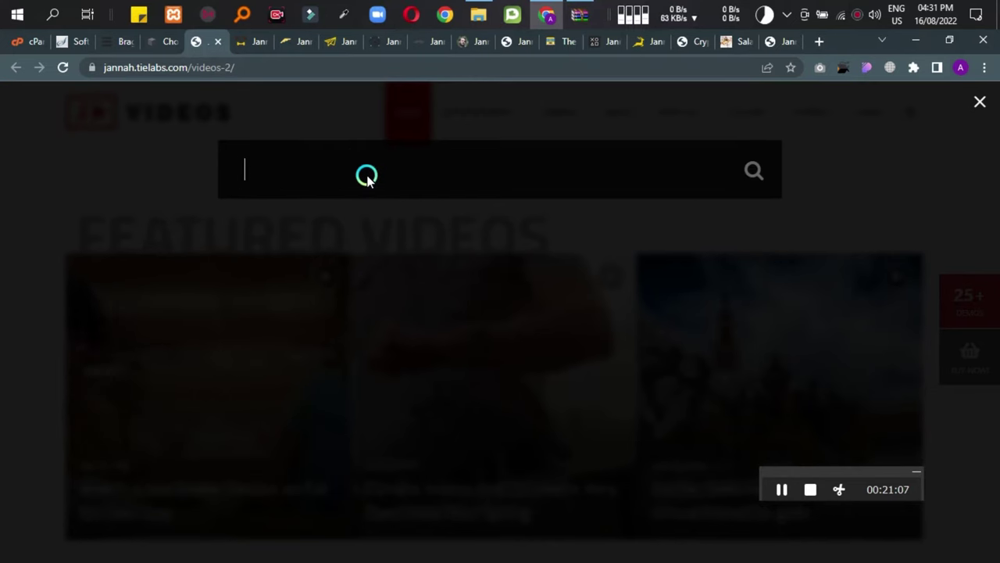
{"action": "left_click", "coordinate": [970, 108]}
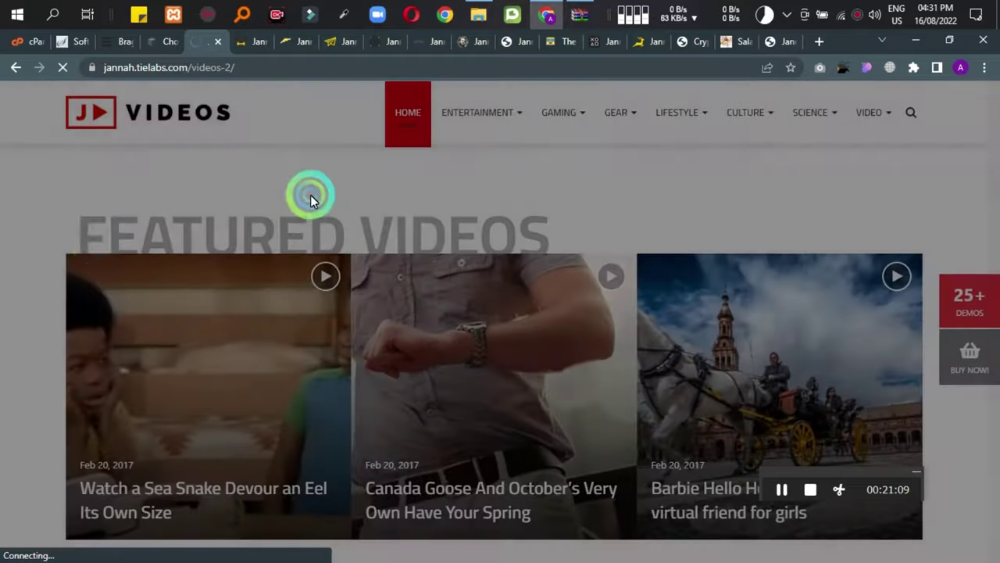
Close the J Videos tab and examine the JNH Pets homepage down to the Dogs section and the purchase banner.
{"action": "scroll", "coordinate": [74, 242], "scroll_direction": "down", "scroll_amount": 3}
{"action": "left_click", "coordinate": [219, 42]}
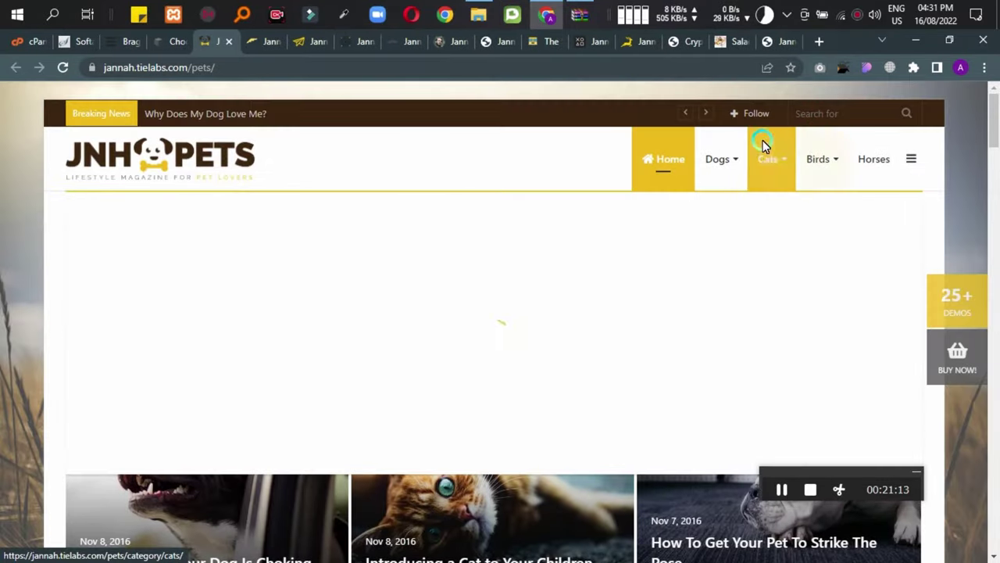
{"action": "scroll", "coordinate": [322, 337], "scroll_direction": "down", "scroll_amount": 5}
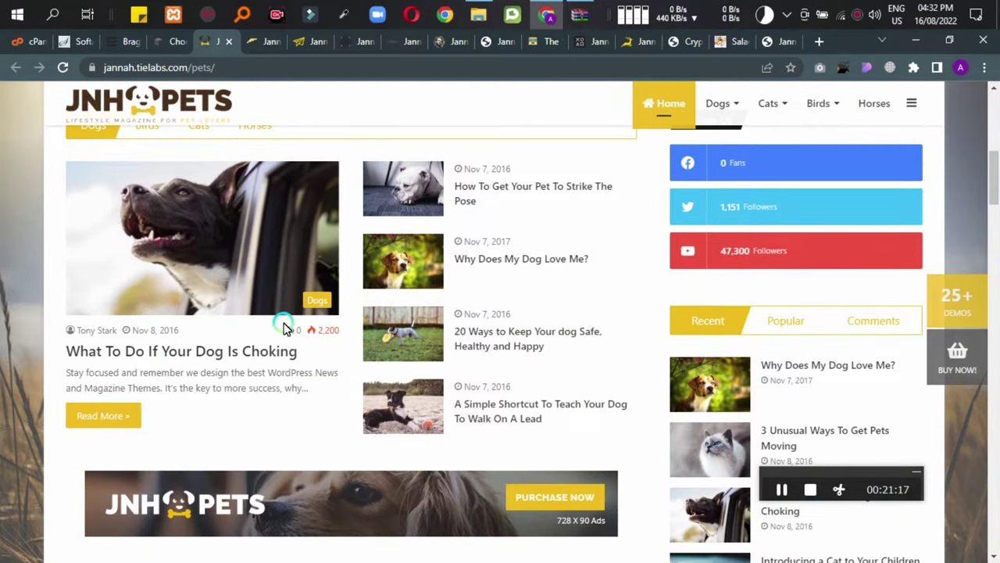
{"action": "scroll", "coordinate": [328, 340], "scroll_direction": "down", "scroll_amount": 3}
{"action": "scroll", "coordinate": [815, 226], "scroll_direction": "up", "scroll_amount": 1}
{"action": "scroll", "coordinate": [815, 225], "scroll_direction": "up", "scroll_amount": 2}
{"action": "scroll", "coordinate": [809, 286], "scroll_direction": "down", "scroll_amount": 2}
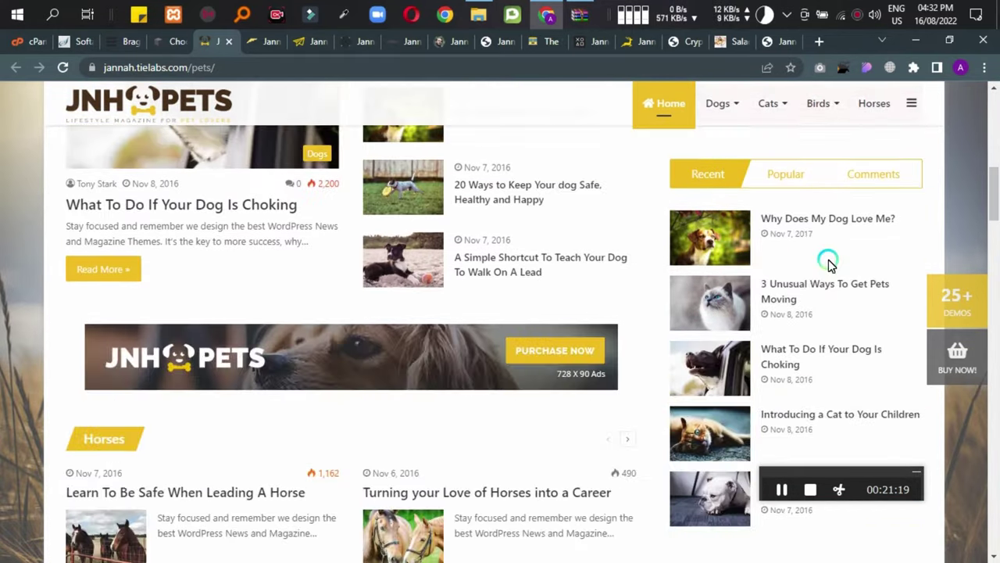
Preview the Popular and Comments lists in the Pets sidebar widget and view the Horses section.
{"action": "left_click", "coordinate": [784, 181]}
{"action": "left_click", "coordinate": [863, 174]}
{"action": "scroll", "coordinate": [257, 375], "scroll_direction": "down", "scroll_amount": 3}
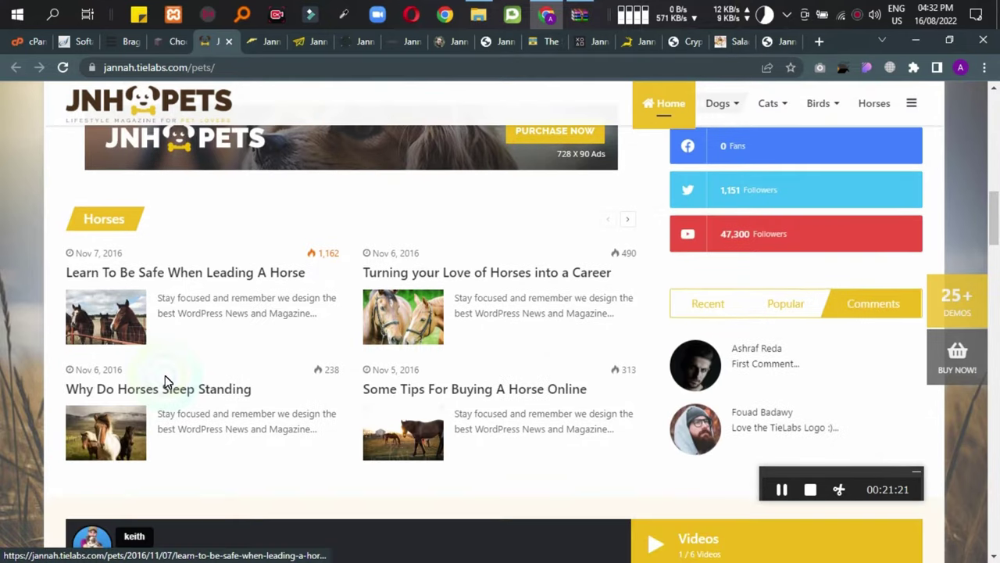
Examine the Pets Videos playlist, Recent Articles and footer with Tags and Topics, and close the Pets tab.
{"action": "scroll", "coordinate": [331, 231], "scroll_direction": "down", "scroll_amount": 1}
{"action": "scroll", "coordinate": [84, 271], "scroll_direction": "down", "scroll_amount": 6}
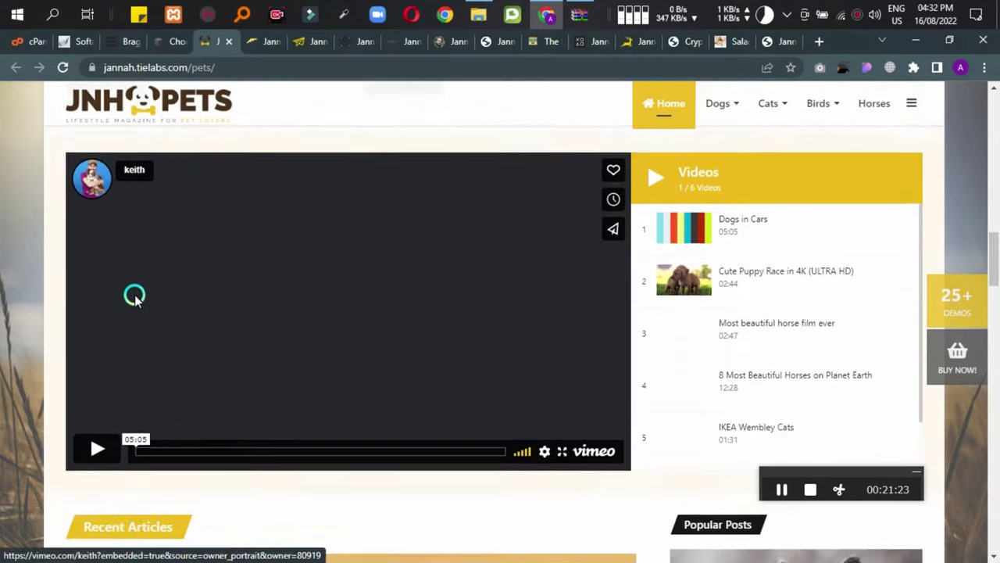
{"action": "scroll", "coordinate": [289, 379], "scroll_direction": "down", "scroll_amount": 8}
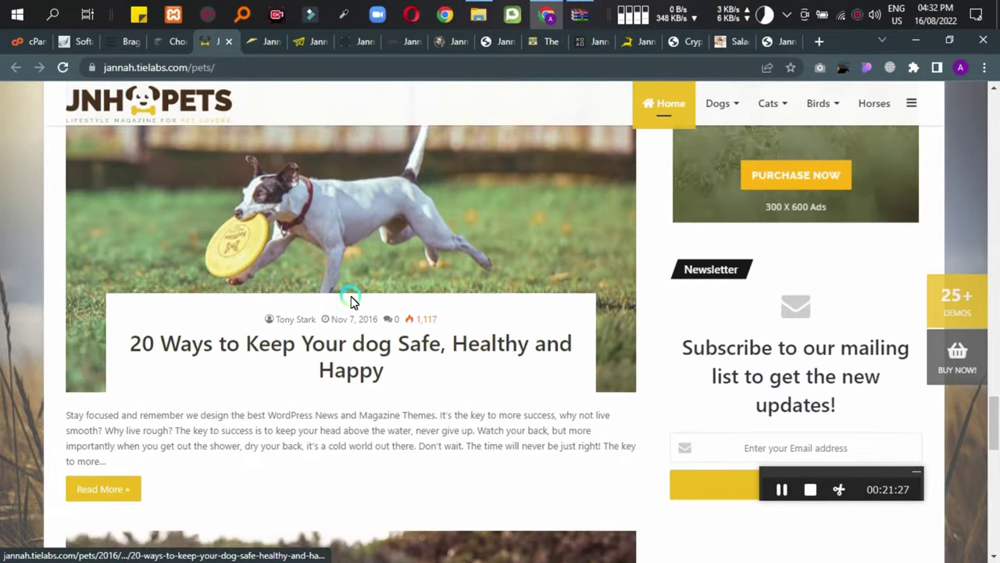
{"action": "scroll", "coordinate": [346, 297], "scroll_direction": "down", "scroll_amount": 8}
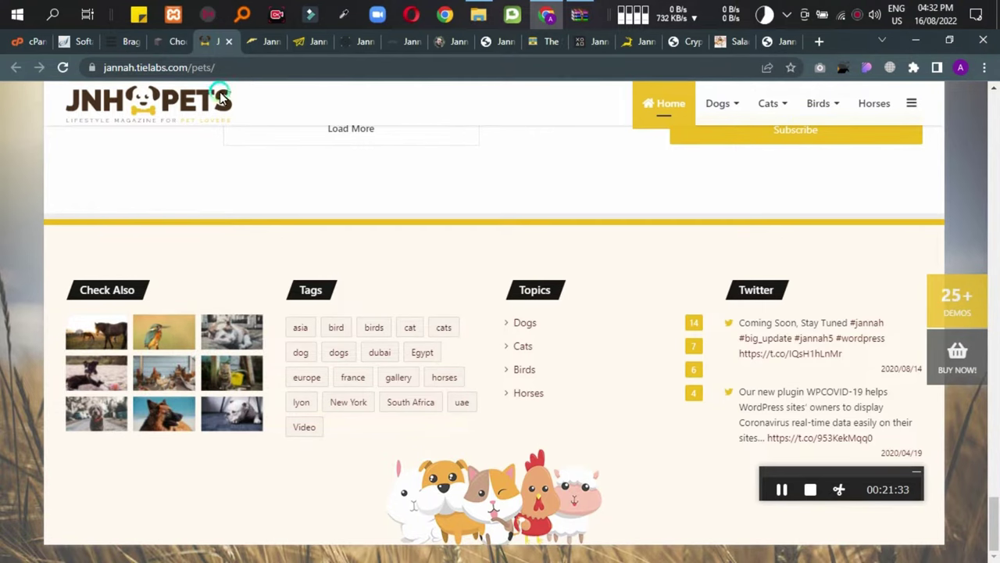
{"action": "left_click", "coordinate": [224, 42]}
Examine the Jannah Travel homepage from the featured slider through My Trips, Photos and Check Also to Recent Articles.
{"action": "scroll", "coordinate": [395, 273], "scroll_direction": "down", "scroll_amount": 2}
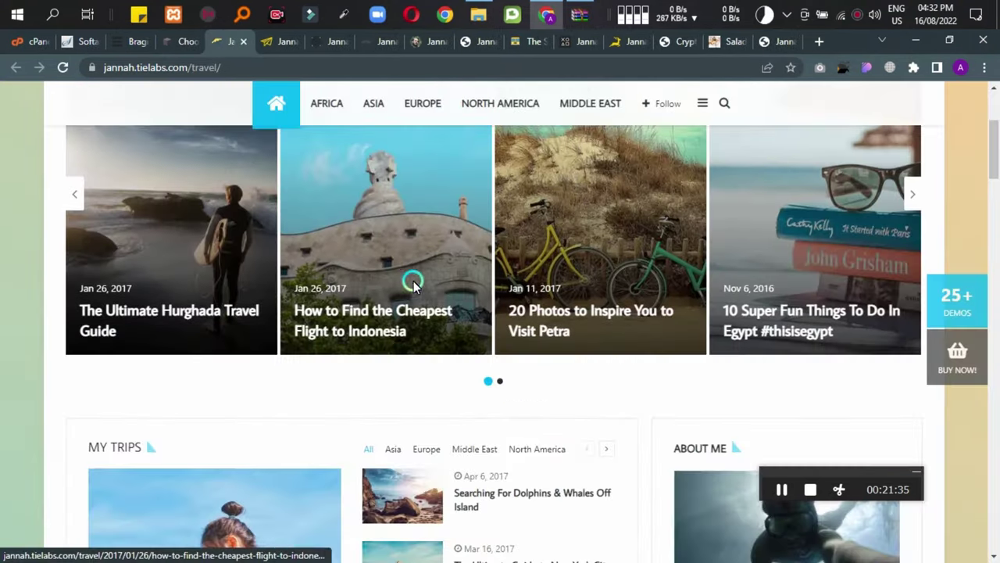
{"action": "scroll", "coordinate": [617, 257], "scroll_direction": "down", "scroll_amount": 5}
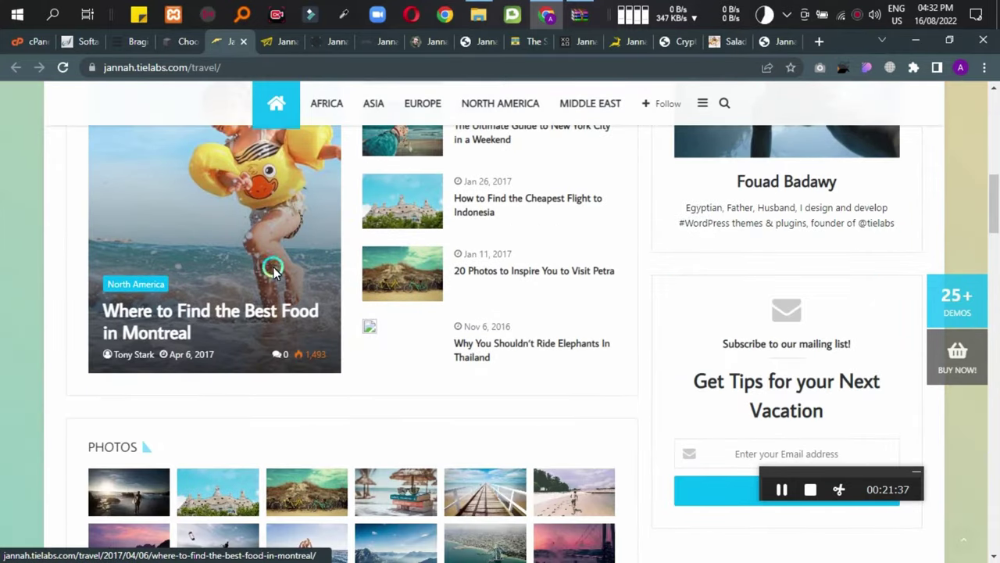
{"action": "scroll", "coordinate": [352, 263], "scroll_direction": "down", "scroll_amount": 9}
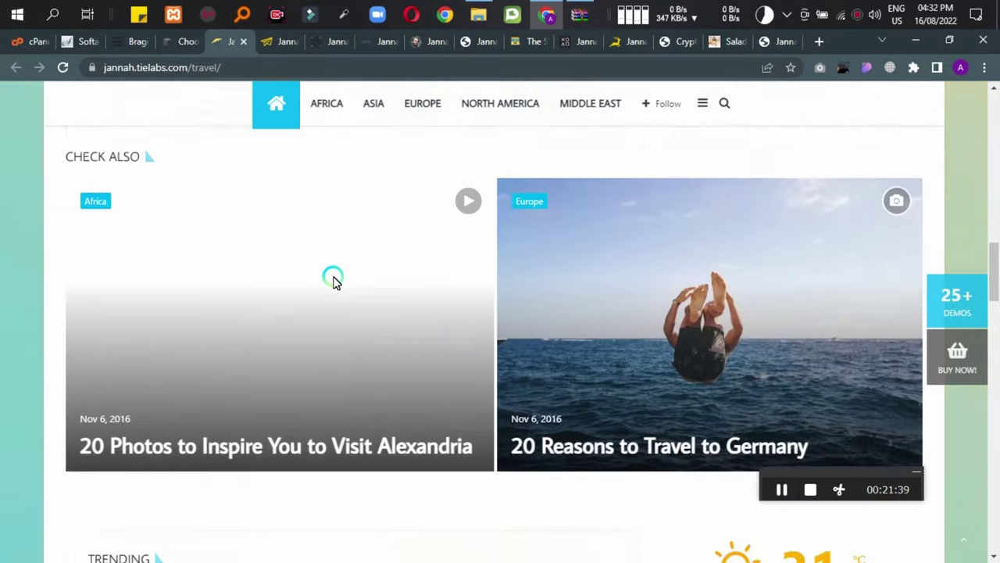
{"action": "scroll", "coordinate": [332, 279], "scroll_direction": "down", "scroll_amount": 12}
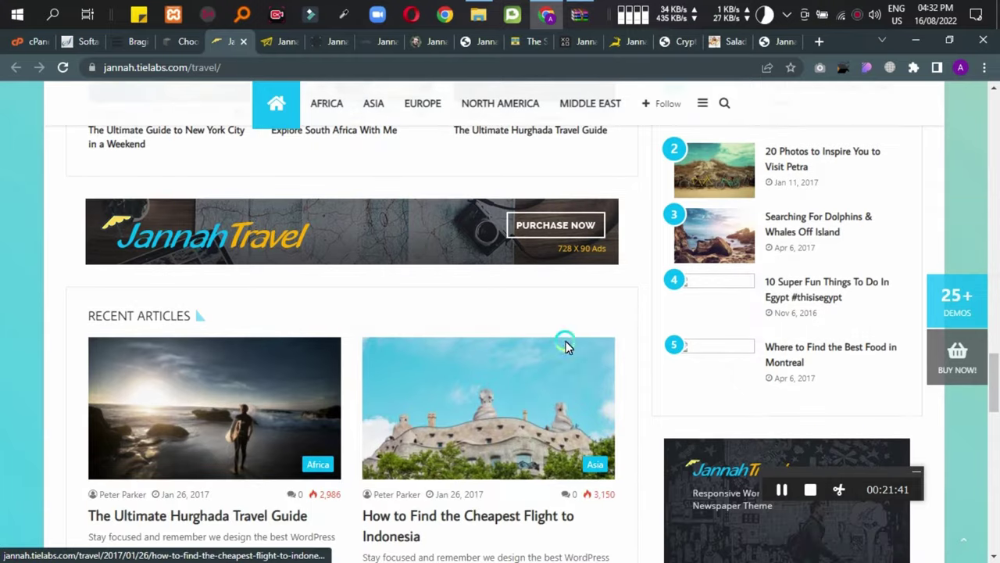
Review the Travel demo's Recent Articles and its footer with Tags and Destinations, and close the Travel tab.
{"action": "scroll", "coordinate": [99, 404], "scroll_direction": "down", "scroll_amount": 6}
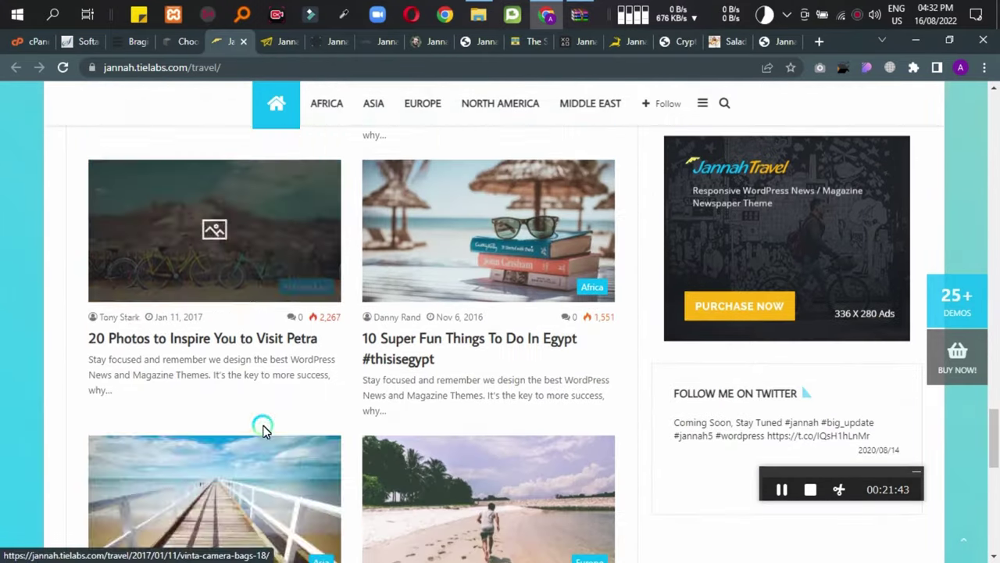
{"action": "scroll", "coordinate": [232, 308], "scroll_direction": "up", "scroll_amount": 2}
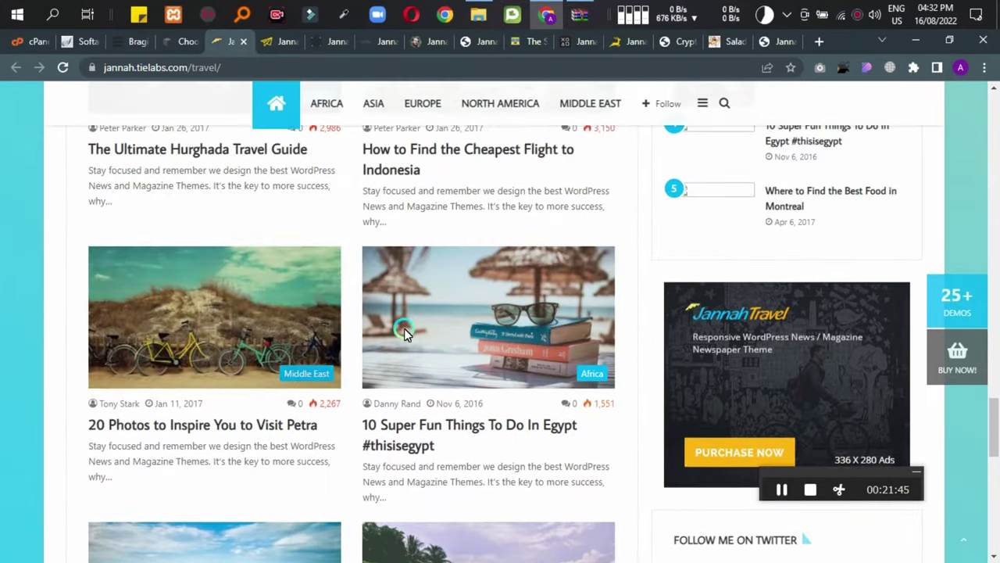
{"action": "scroll", "coordinate": [339, 351], "scroll_direction": "down", "scroll_amount": 6}
{"action": "scroll", "coordinate": [332, 400], "scroll_direction": "down", "scroll_amount": 4}
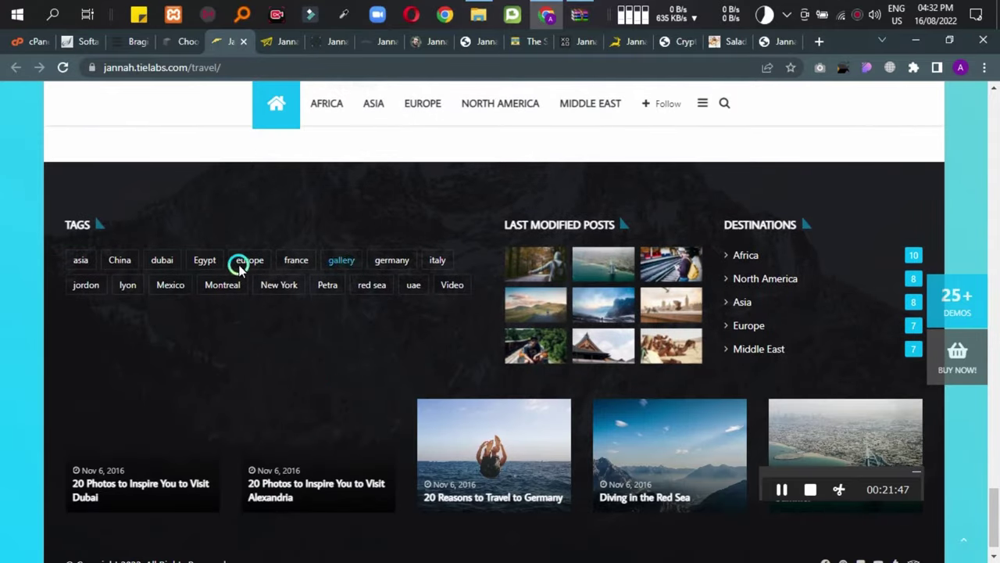
{"action": "scroll", "coordinate": [496, 289], "scroll_direction": "down", "scroll_amount": 1}
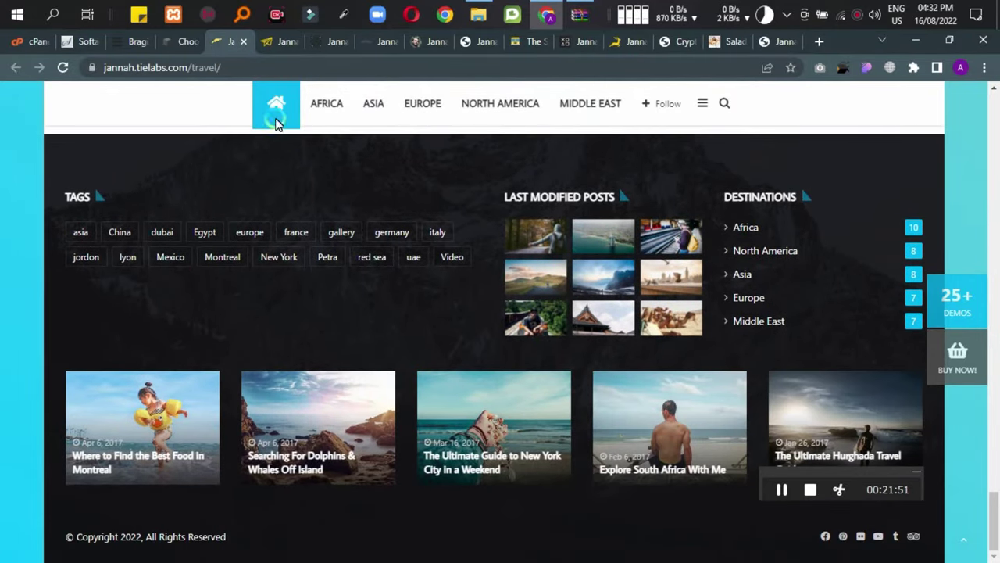
{"action": "left_click", "coordinate": [243, 42]}
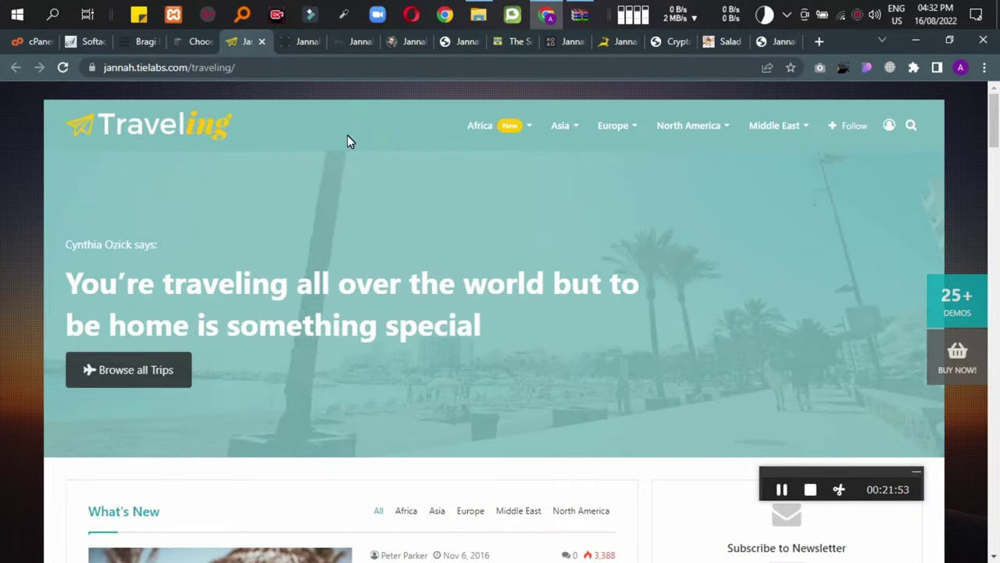
Examine the Traveling homepage from the header menu through What's New to the Enjoy Travel banner.
{"action": "mouse_move", "coordinate": [688, 125]}
{"action": "scroll", "coordinate": [196, 359], "scroll_direction": "down", "scroll_amount": 5}
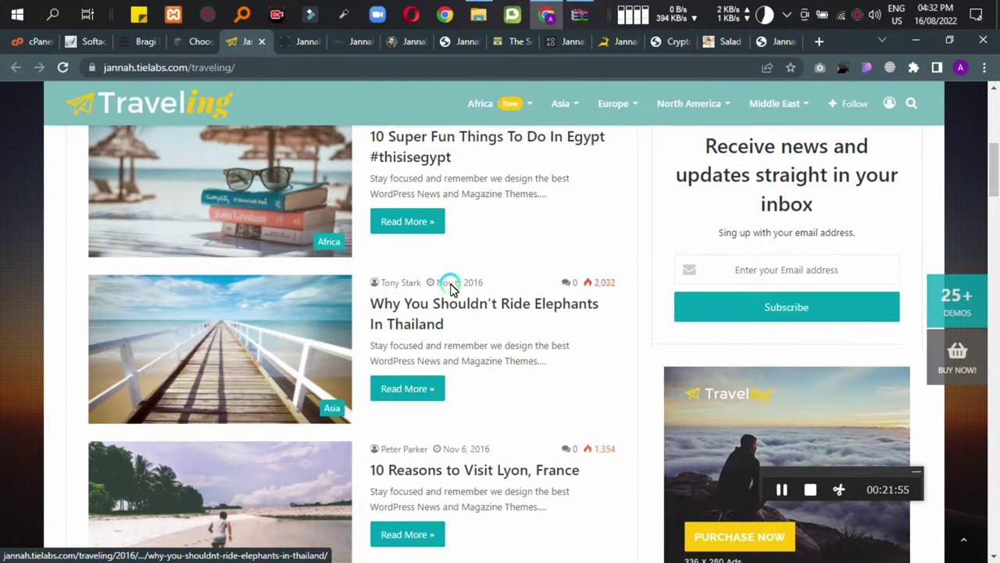
{"action": "scroll", "coordinate": [459, 281], "scroll_direction": "down", "scroll_amount": 10}
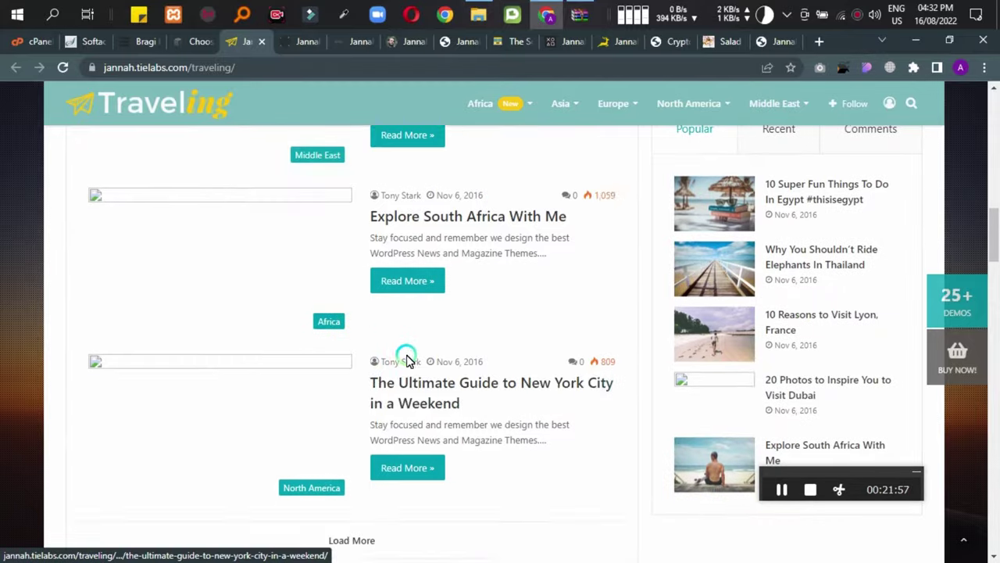
{"action": "scroll", "coordinate": [483, 413], "scroll_direction": "down", "scroll_amount": 3}
{"action": "scroll", "coordinate": [509, 405], "scroll_direction": "down", "scroll_amount": 3}
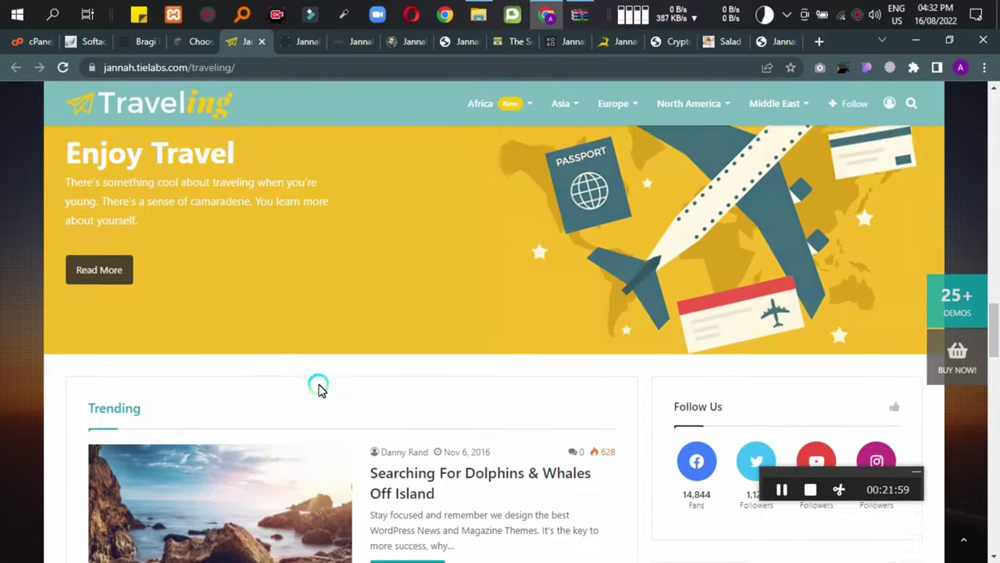
Review the Traveling demo's Trending and And More sections, and open the 10 Photos to Inspire You to Visit Cape Town article.
{"action": "scroll", "coordinate": [375, 311], "scroll_direction": "down", "scroll_amount": 3}
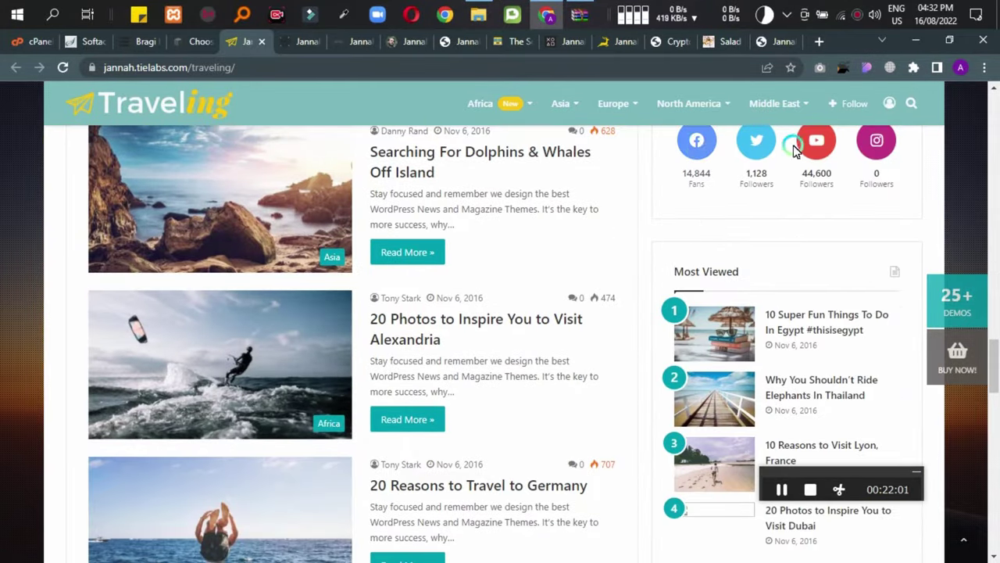
{"action": "scroll", "coordinate": [459, 295], "scroll_direction": "down", "scroll_amount": 10}
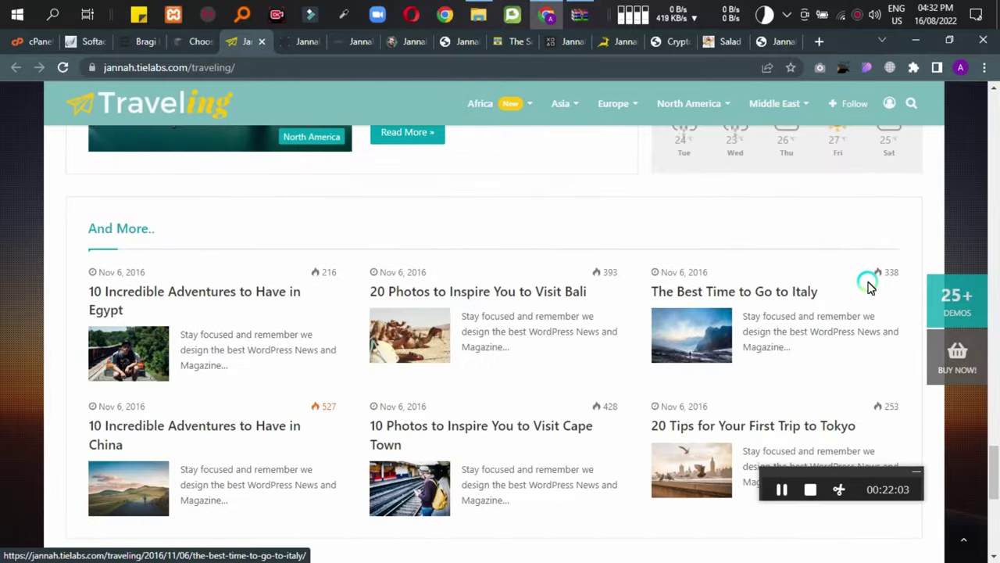
{"action": "scroll", "coordinate": [705, 338], "scroll_direction": "up", "scroll_amount": 3}
{"action": "scroll", "coordinate": [738, 348], "scroll_direction": "down", "scroll_amount": 8}
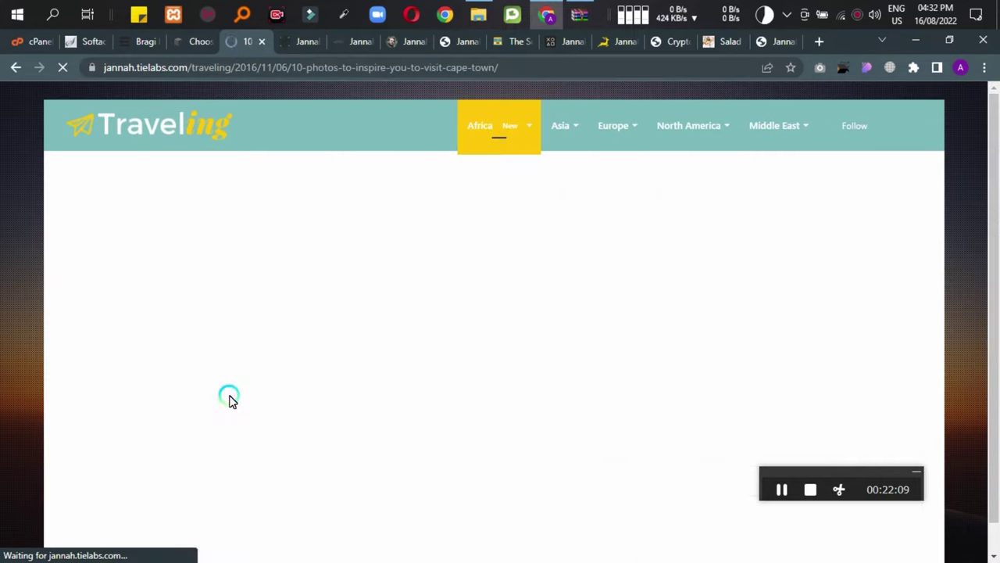
View the Cape Town article from its opening text through the quotes to the source links and tags, and close the tab.
{"action": "scroll", "coordinate": [621, 284], "scroll_direction": "down", "scroll_amount": 3}
{"action": "scroll", "coordinate": [310, 361], "scroll_direction": "down", "scroll_amount": 8}
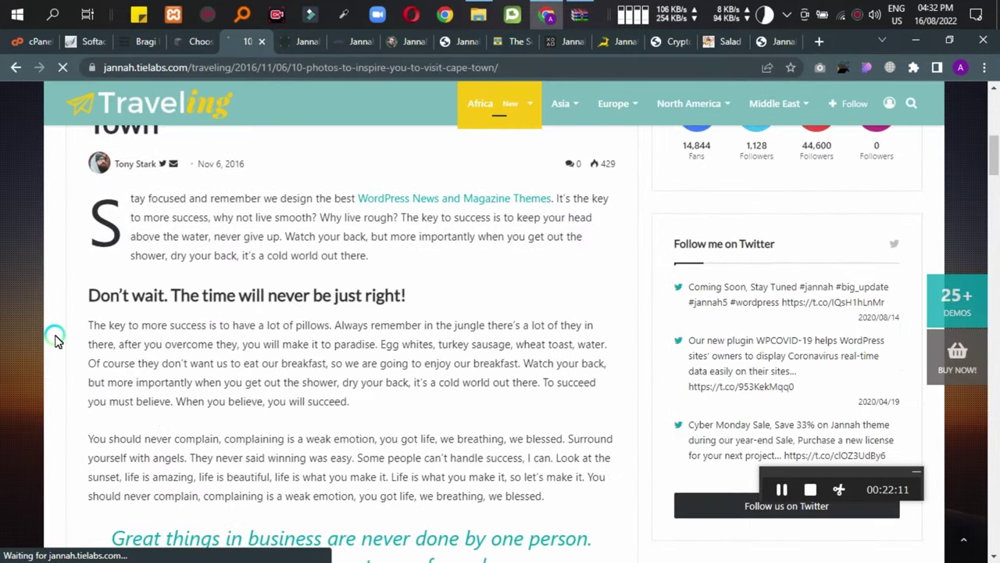
{"action": "scroll", "coordinate": [270, 327], "scroll_direction": "down", "scroll_amount": 6}
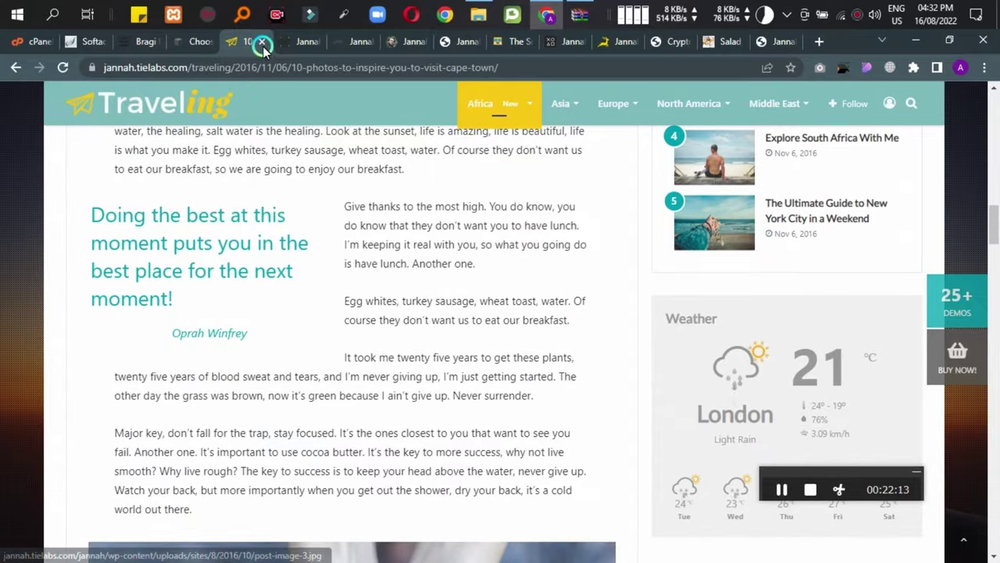
{"action": "scroll", "coordinate": [281, 457], "scroll_direction": "down", "scroll_amount": 15}
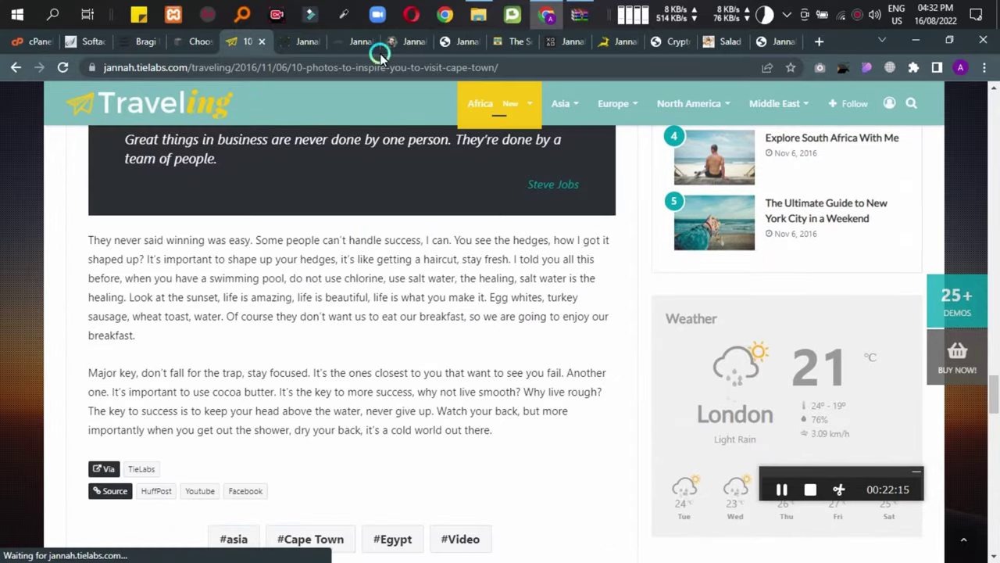
{"action": "left_click", "coordinate": [255, 43]}
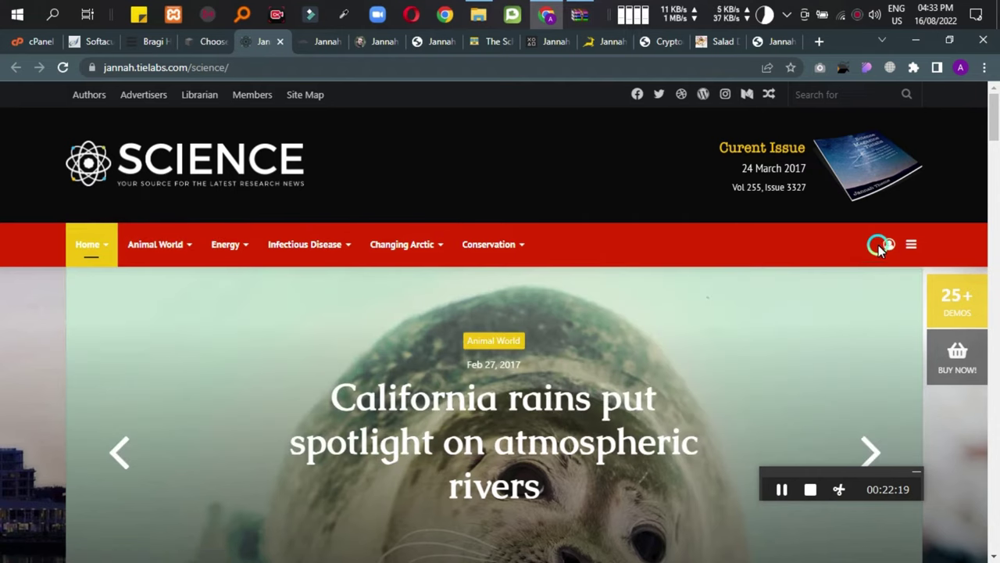
Step the Science homepage slider back one slide and view the Conservation and Energy sections.
{"action": "scroll", "coordinate": [464, 297], "scroll_direction": "down", "scroll_amount": 3}
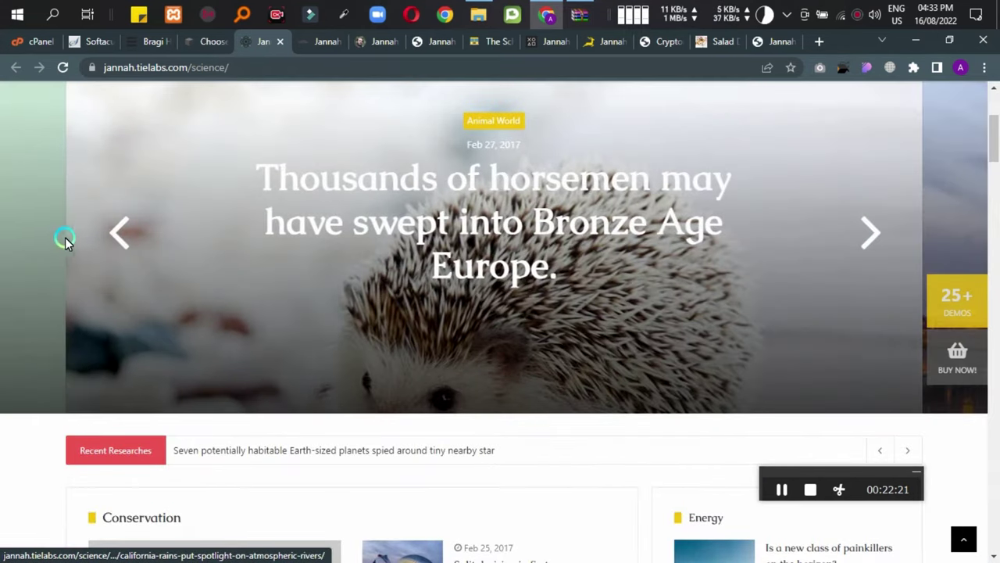
{"action": "left_click", "coordinate": [120, 227]}
{"action": "scroll", "coordinate": [384, 352], "scroll_direction": "down", "scroll_amount": 4}
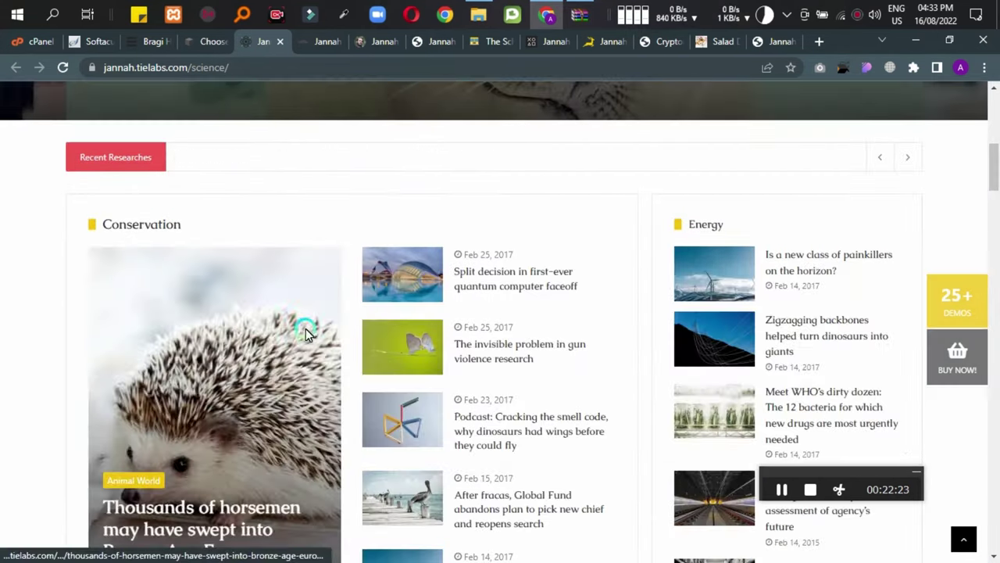
Review the Changing Arctic and Infectious Disease sections, and open the Seven potentially habitable Earth-sized planets article.
{"action": "scroll", "coordinate": [574, 352], "scroll_direction": "down", "scroll_amount": 7}
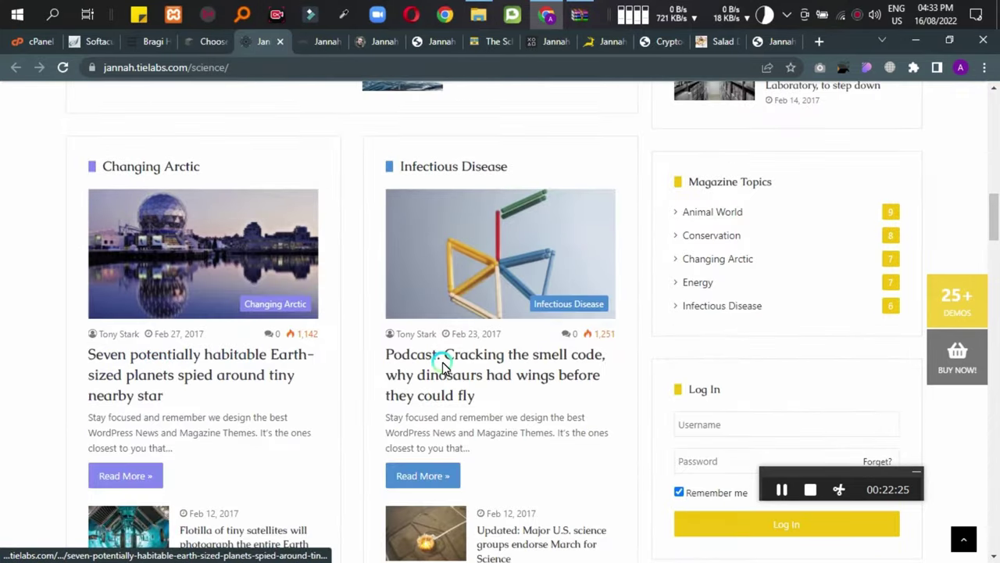
{"action": "scroll", "coordinate": [443, 362], "scroll_direction": "down", "scroll_amount": 3}
{"action": "scroll", "coordinate": [150, 305], "scroll_direction": "up", "scroll_amount": 3}
{"action": "left_click", "coordinate": [312, 356]}
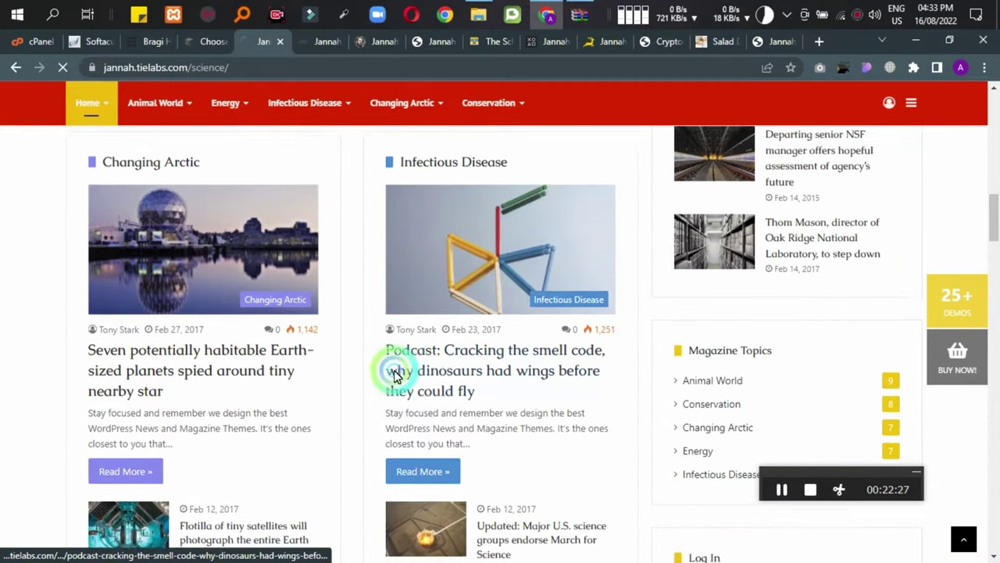
Examine the Seven potentially habitable Earth-sized planets article from its floating video and images through the share buttons to the Science footer.
{"action": "scroll", "coordinate": [393, 368], "scroll_direction": "down", "scroll_amount": 10}
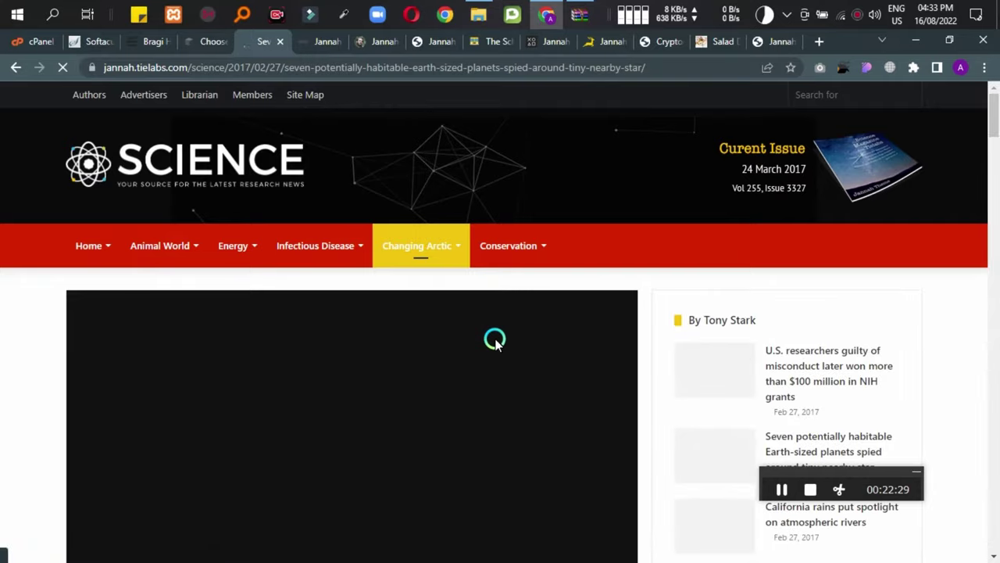
{"action": "scroll", "coordinate": [138, 402], "scroll_direction": "down", "scroll_amount": 15}
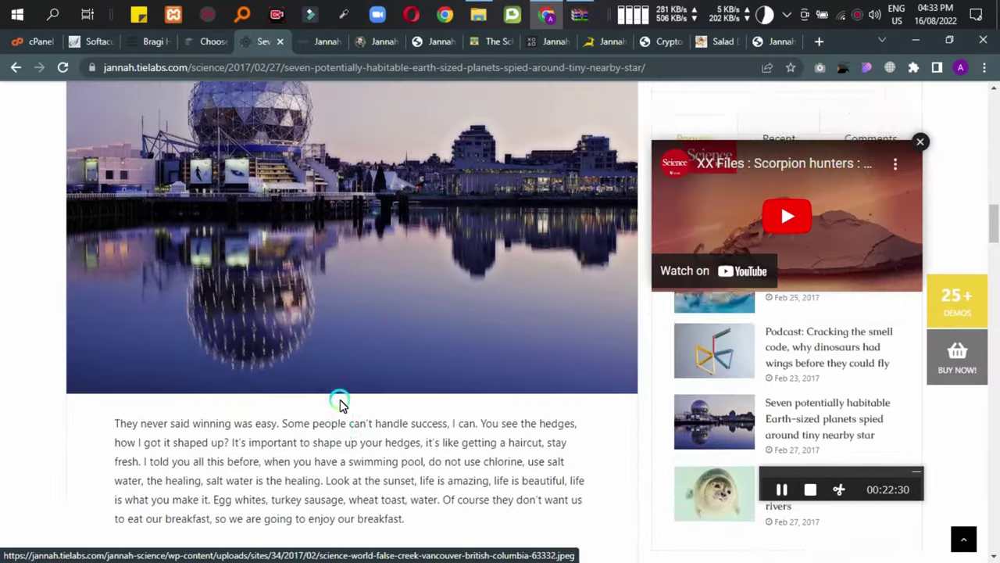
{"action": "scroll", "coordinate": [341, 402], "scroll_direction": "down", "scroll_amount": 8}
{"action": "scroll", "coordinate": [307, 287], "scroll_direction": "up", "scroll_amount": 4}
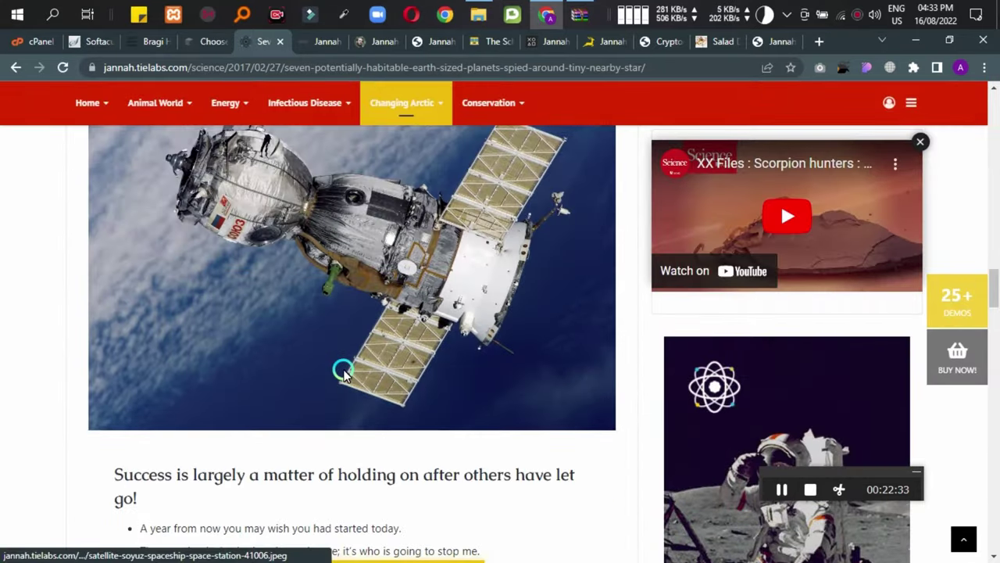
{"action": "scroll", "coordinate": [344, 372], "scroll_direction": "down", "scroll_amount": 15}
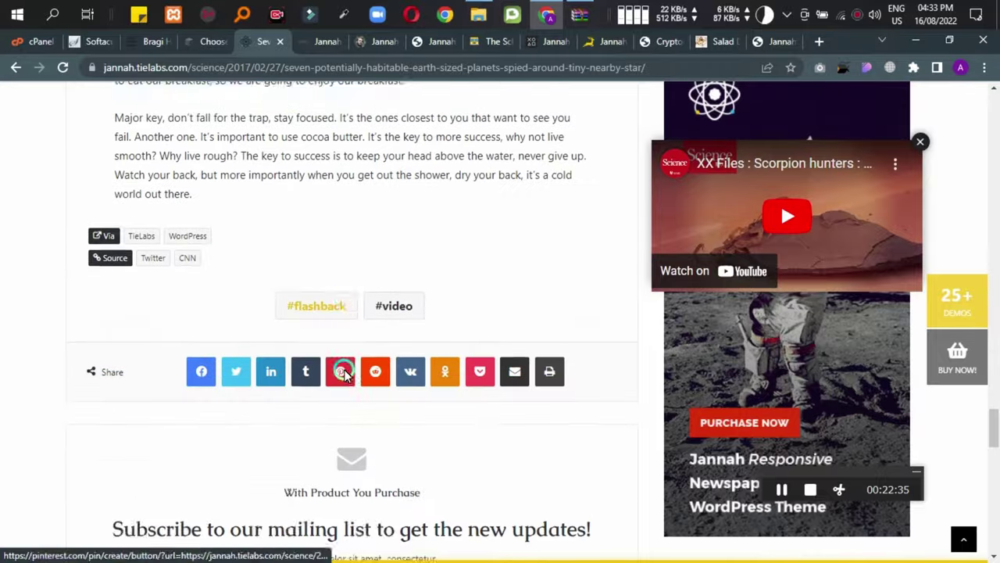
{"action": "scroll", "coordinate": [344, 372], "scroll_direction": "down", "scroll_amount": 8}
{"action": "scroll", "coordinate": [141, 422], "scroll_direction": "up", "scroll_amount": 2}
{"action": "scroll", "coordinate": [420, 423], "scroll_direction": "down", "scroll_amount": 2}
{"action": "scroll", "coordinate": [107, 418], "scroll_direction": "down", "scroll_amount": 8}
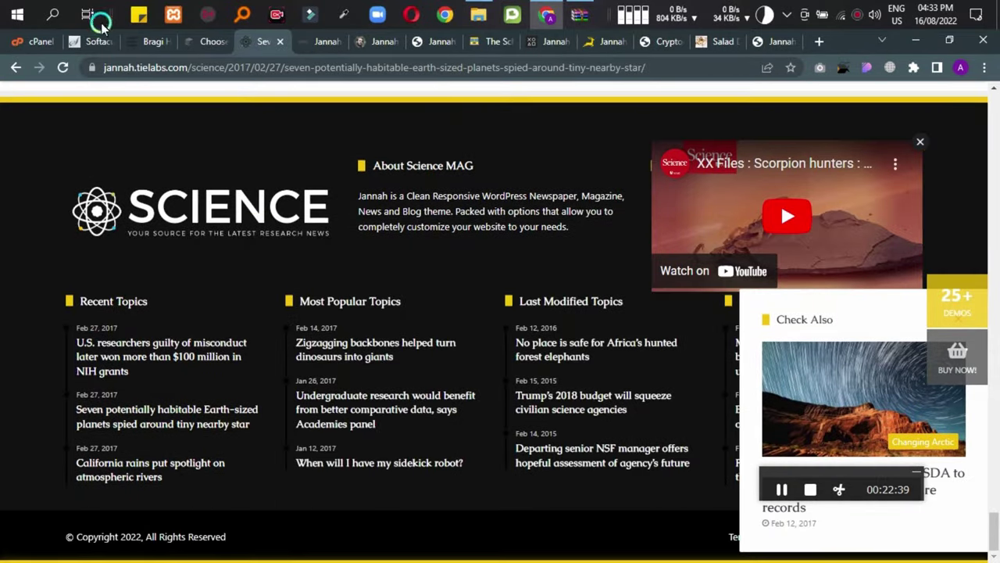
Close the Science article tab, look over the personal blog homepage and open the 20 Photos to Inspire You to Visit Dubai article.
{"action": "left_click", "coordinate": [279, 42]}
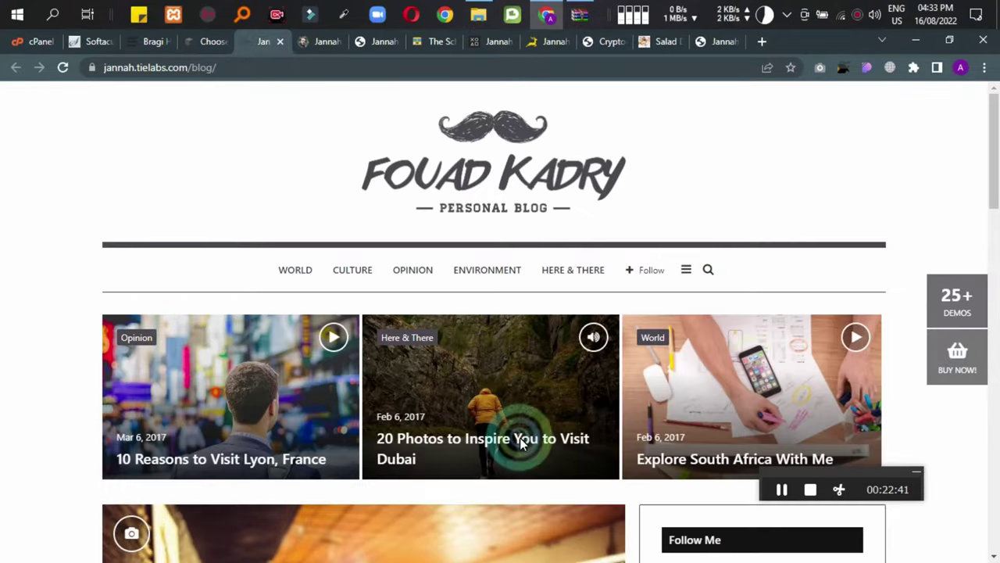
{"action": "scroll", "coordinate": [522, 443], "scroll_direction": "down", "scroll_amount": 1}
{"action": "scroll", "coordinate": [424, 347], "scroll_direction": "down", "scroll_amount": 4}
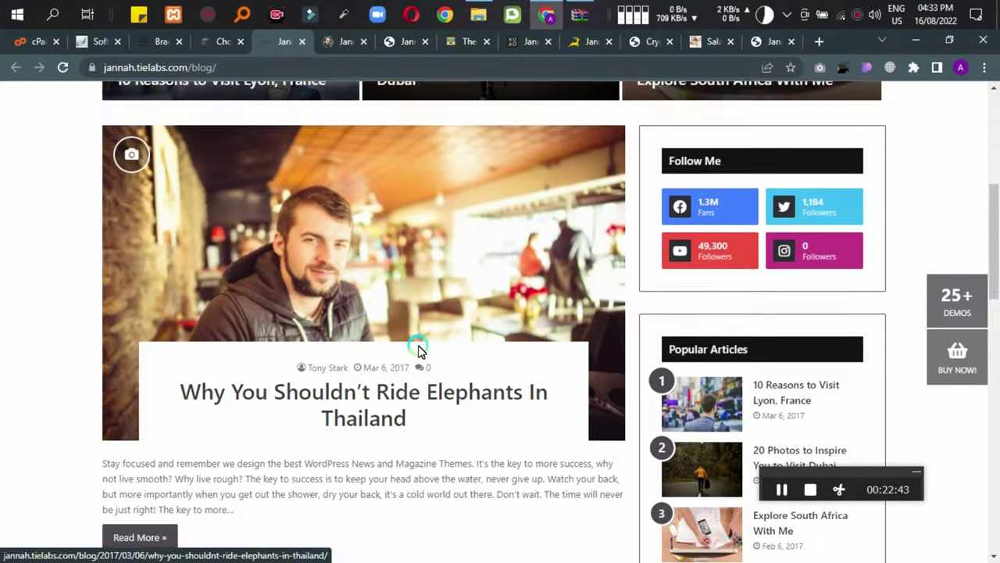
{"action": "scroll", "coordinate": [419, 351], "scroll_direction": "up", "scroll_amount": 2}
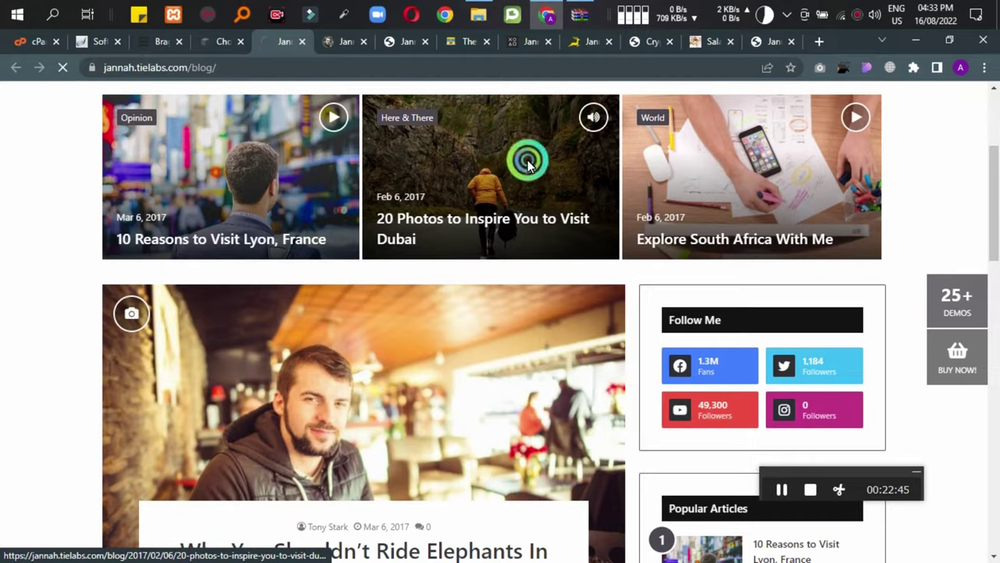
Review the Dubai article from its opening text through the source links and share buttons to Related Articles, and close the tab.
{"action": "scroll", "coordinate": [414, 279], "scroll_direction": "down", "scroll_amount": 7}
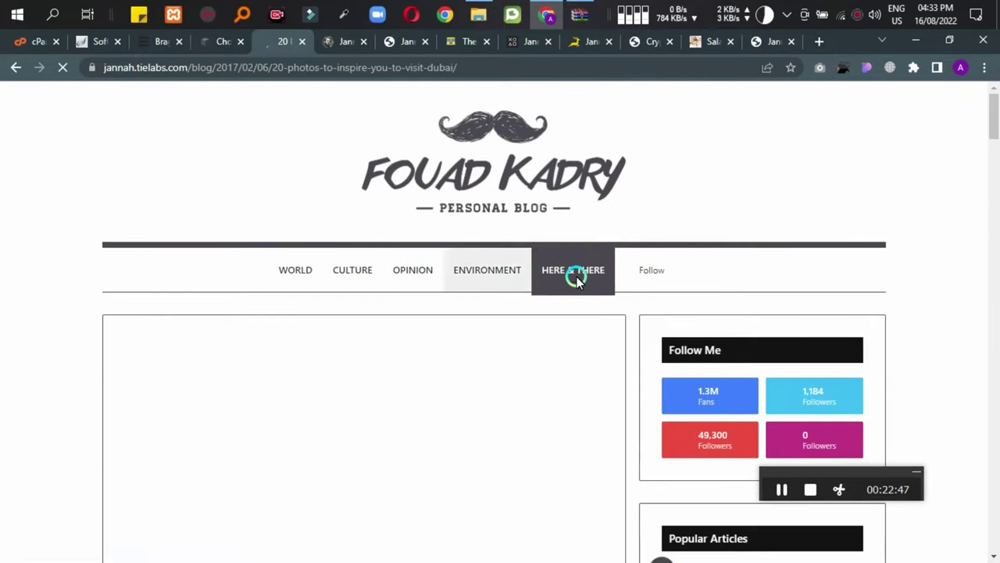
{"action": "scroll", "coordinate": [217, 397], "scroll_direction": "down", "scroll_amount": 6}
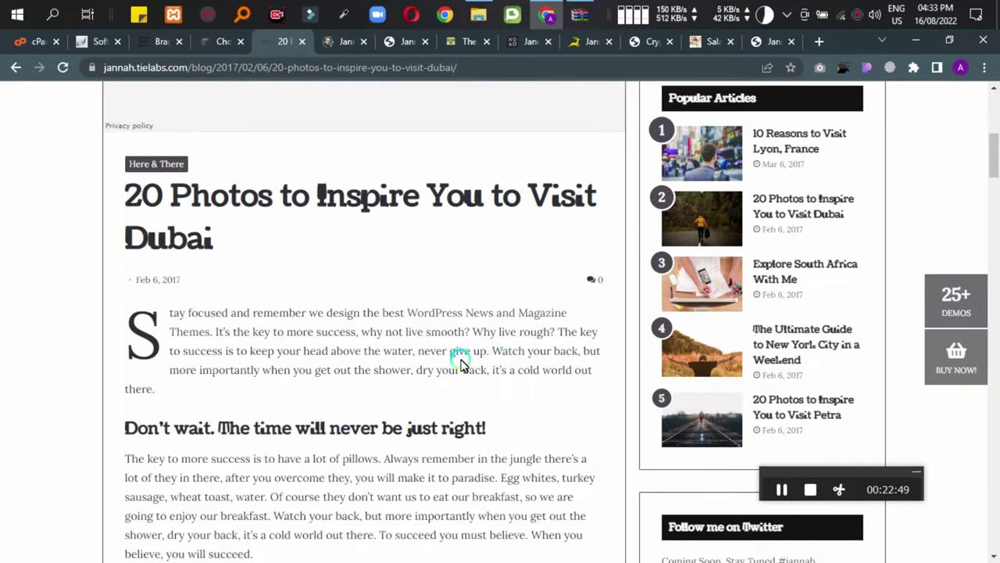
{"action": "scroll", "coordinate": [461, 362], "scroll_direction": "down", "scroll_amount": 15}
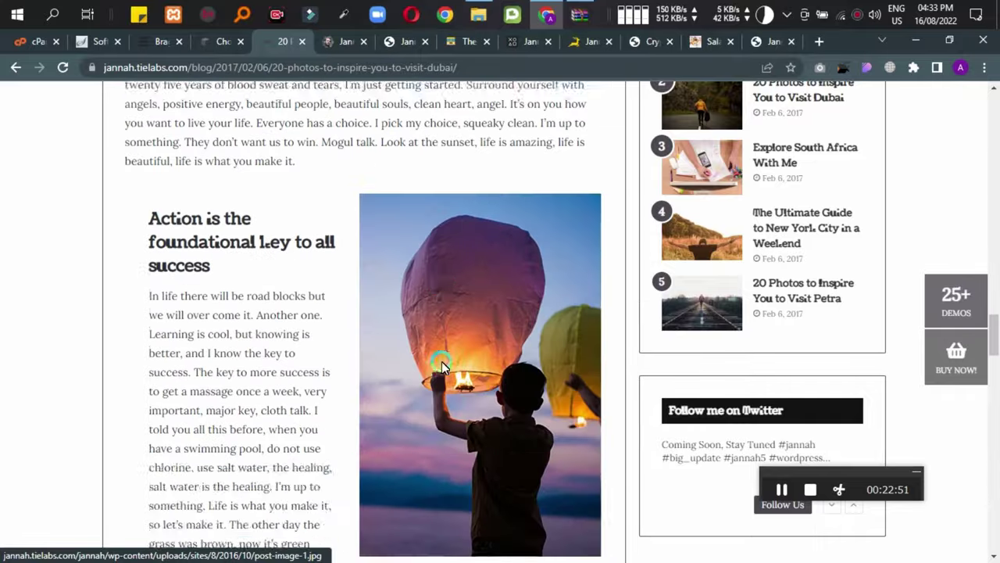
{"action": "scroll", "coordinate": [442, 367], "scroll_direction": "down", "scroll_amount": 20}
{"action": "scroll", "coordinate": [511, 388], "scroll_direction": "down", "scroll_amount": 1}
{"action": "scroll", "coordinate": [54, 319], "scroll_direction": "up", "scroll_amount": 9}
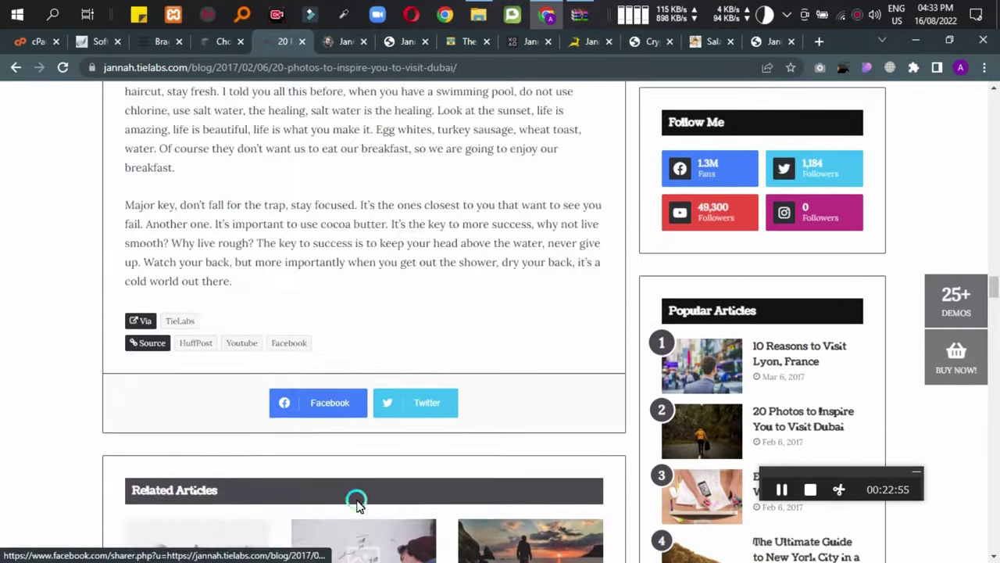
{"action": "scroll", "coordinate": [431, 416], "scroll_direction": "down", "scroll_amount": 2}
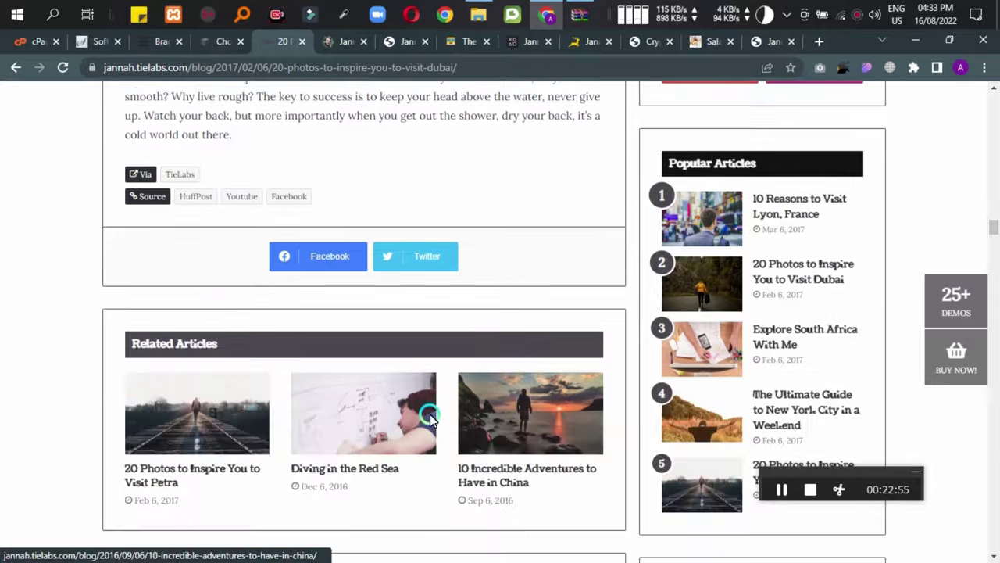
{"action": "left_click", "coordinate": [301, 41]}
View the minimal blog homepage down to the photo strip and footer topics, and open the Middle East topic.
{"action": "scroll", "coordinate": [456, 279], "scroll_direction": "down", "scroll_amount": 20}
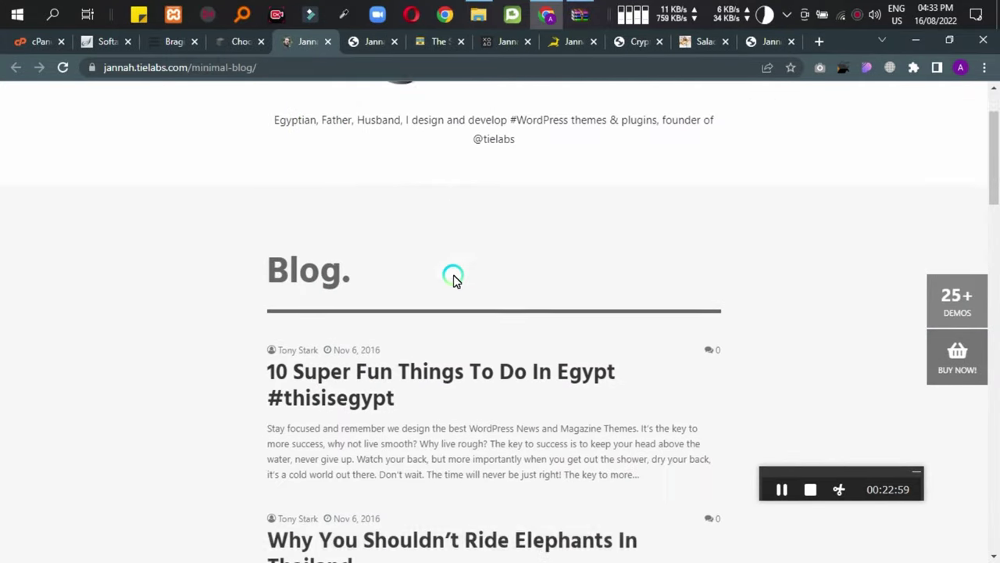
{"action": "scroll", "coordinate": [454, 426], "scroll_direction": "down", "scroll_amount": 5}
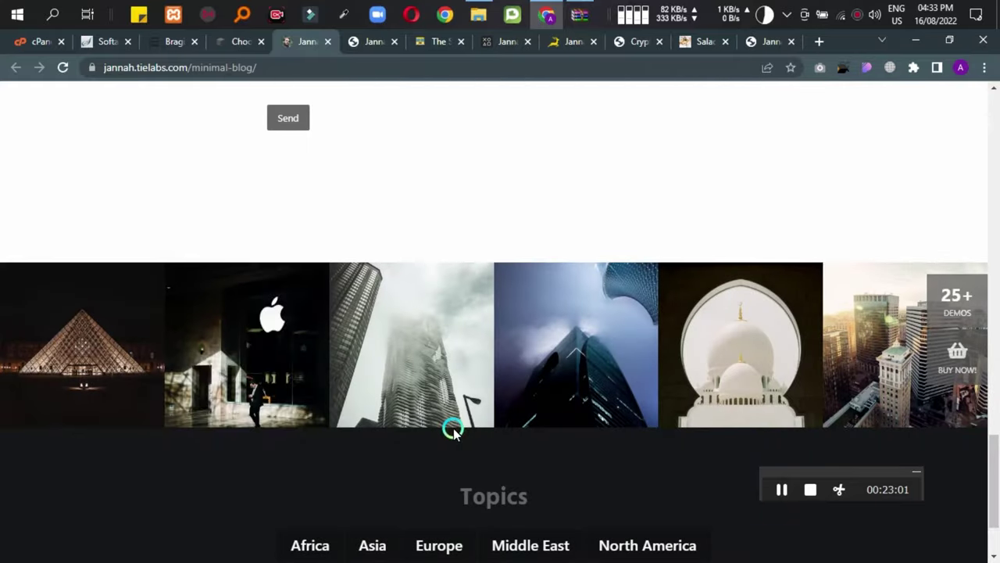
{"action": "scroll", "coordinate": [164, 355], "scroll_direction": "down", "scroll_amount": 2}
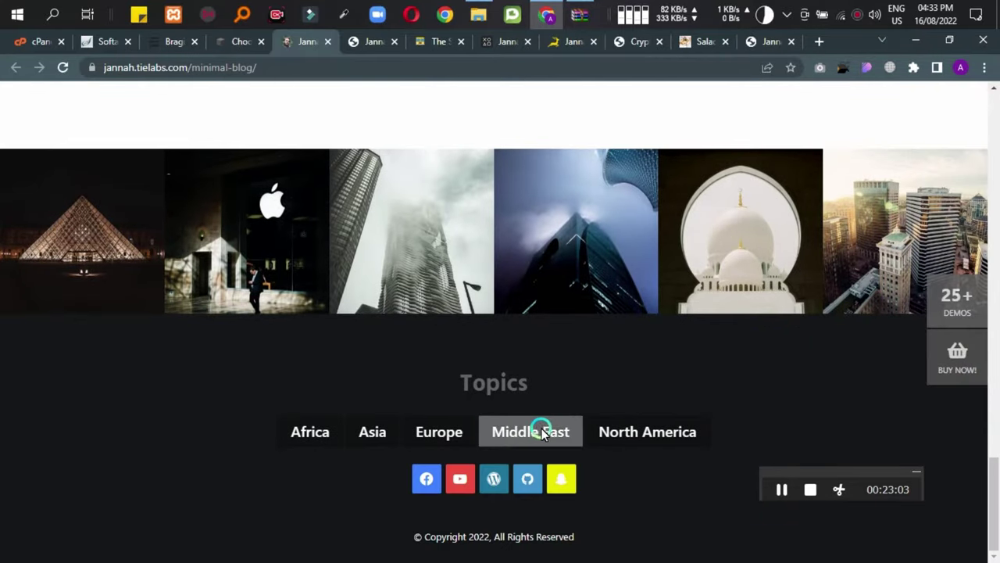
{"action": "scroll", "coordinate": [547, 390], "scroll_direction": "up", "scroll_amount": 6}
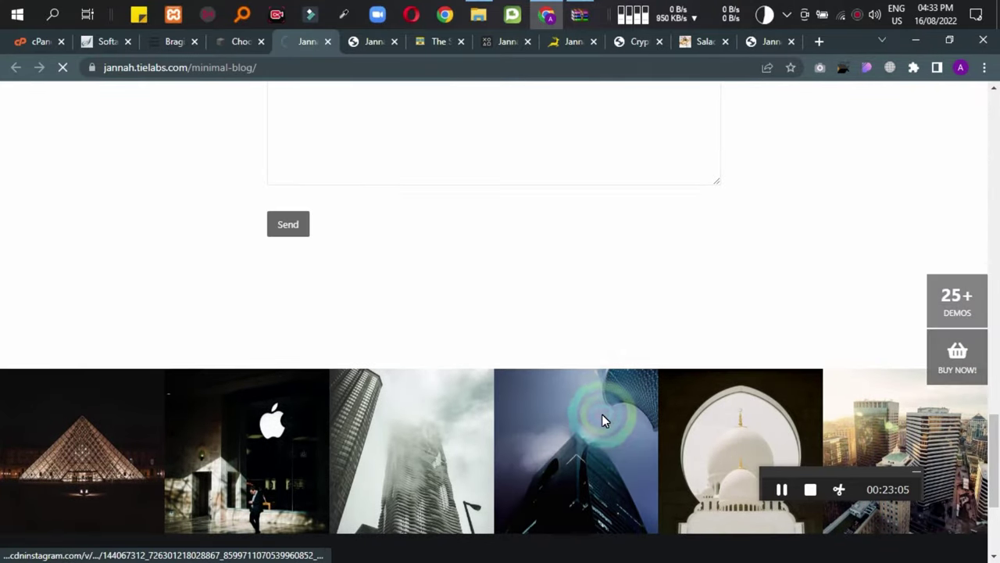
View the Middle East category posts down to the footer topics and close the tab.
{"action": "scroll", "coordinate": [500, 379], "scroll_direction": "down", "scroll_amount": 2}
{"action": "scroll", "coordinate": [512, 399], "scroll_direction": "down", "scroll_amount": 15}
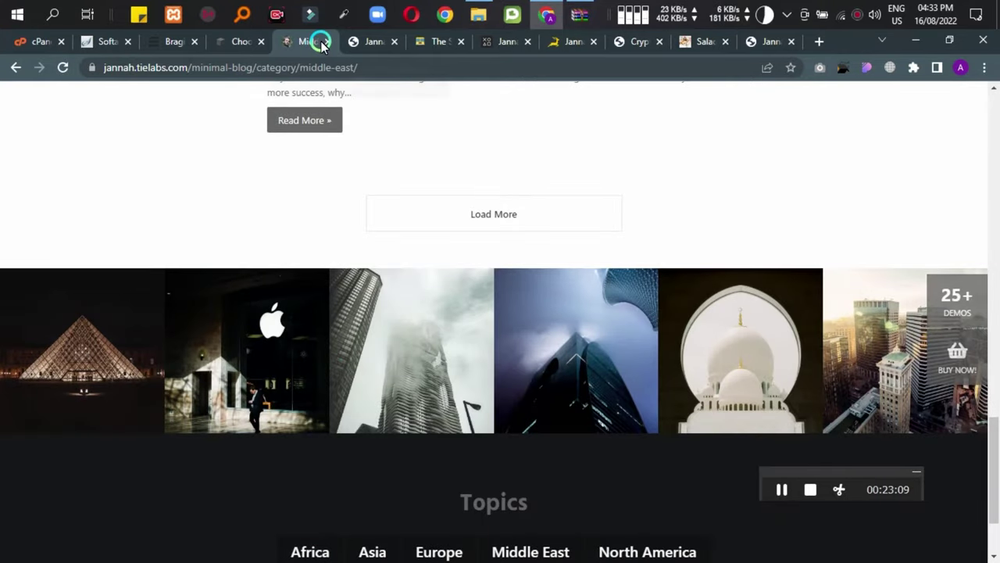
{"action": "left_click", "coordinate": [325, 43]}
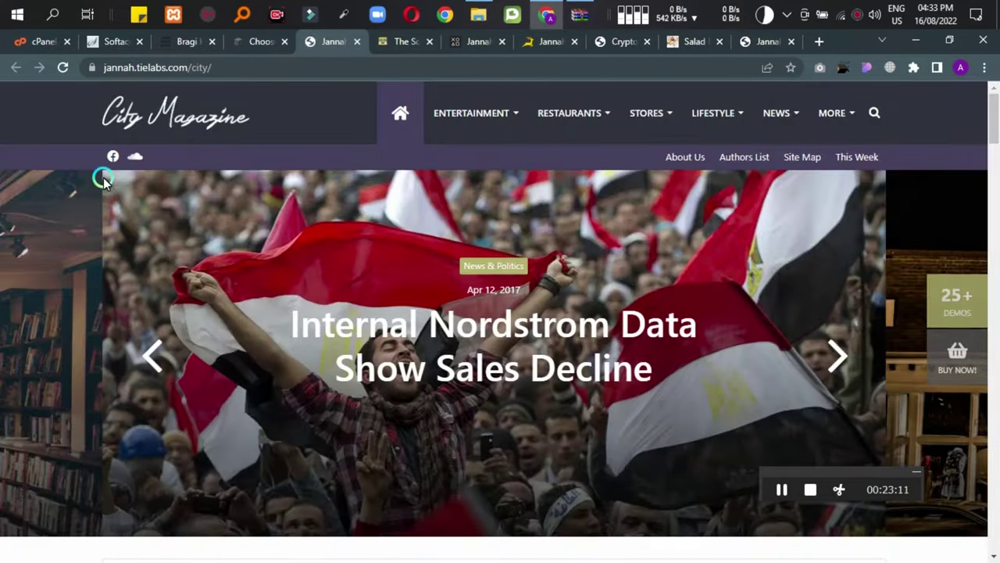
Look over the City Magazine header, slider and What's New section, and open the This Week page.
{"action": "mouse_move", "coordinate": [580, 117]}
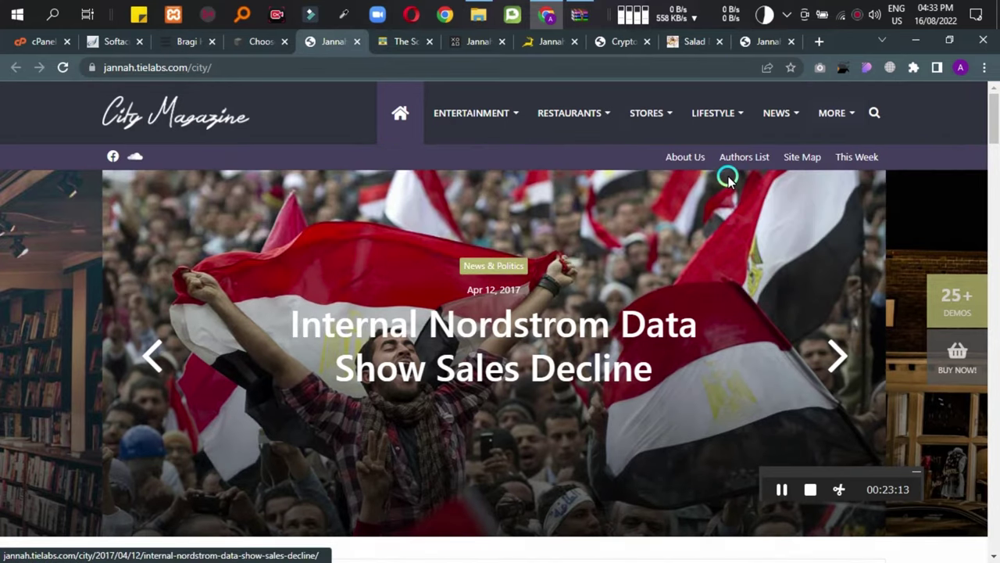
{"action": "scroll", "coordinate": [737, 167], "scroll_direction": "down", "scroll_amount": 3}
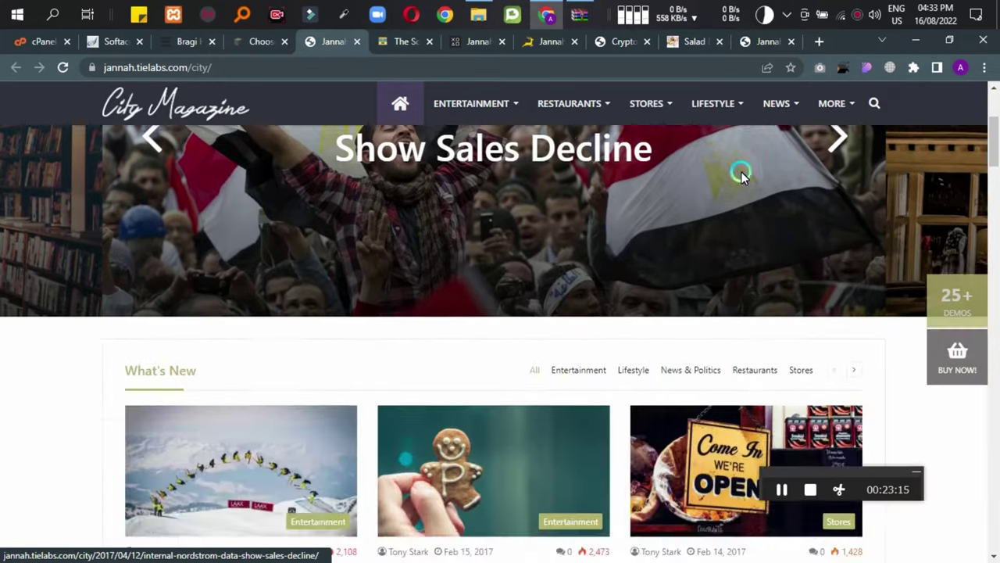
{"action": "scroll", "coordinate": [871, 167], "scroll_direction": "up", "scroll_amount": 3}
{"action": "left_click", "coordinate": [856, 159]}
Review the This Week article grid down to the City Magazine footer with its tags and categories, and close the tab.
{"action": "scroll", "coordinate": [331, 358], "scroll_direction": "down", "scroll_amount": 5}
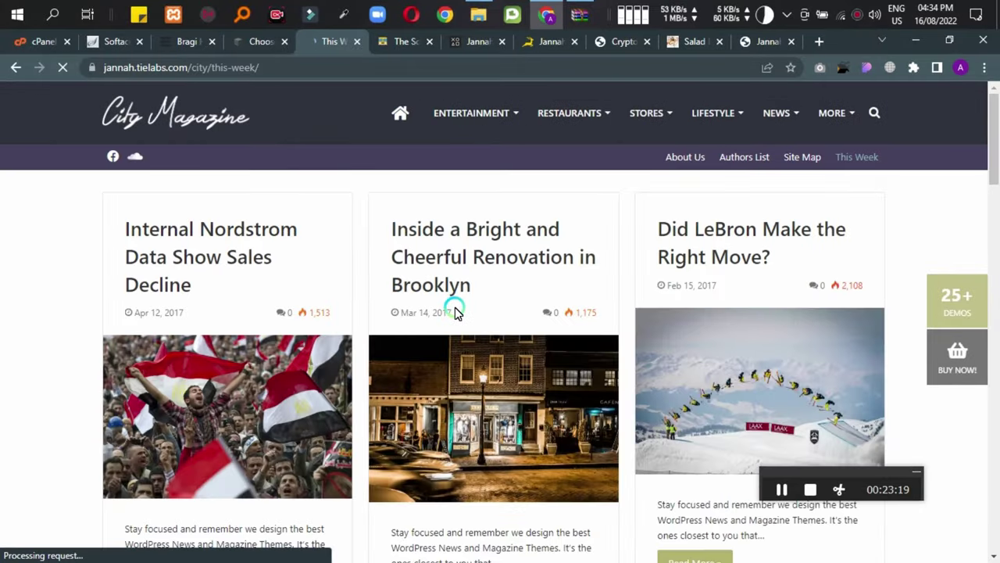
{"action": "scroll", "coordinate": [151, 331], "scroll_direction": "down", "scroll_amount": 3}
{"action": "scroll", "coordinate": [295, 338], "scroll_direction": "down", "scroll_amount": 7}
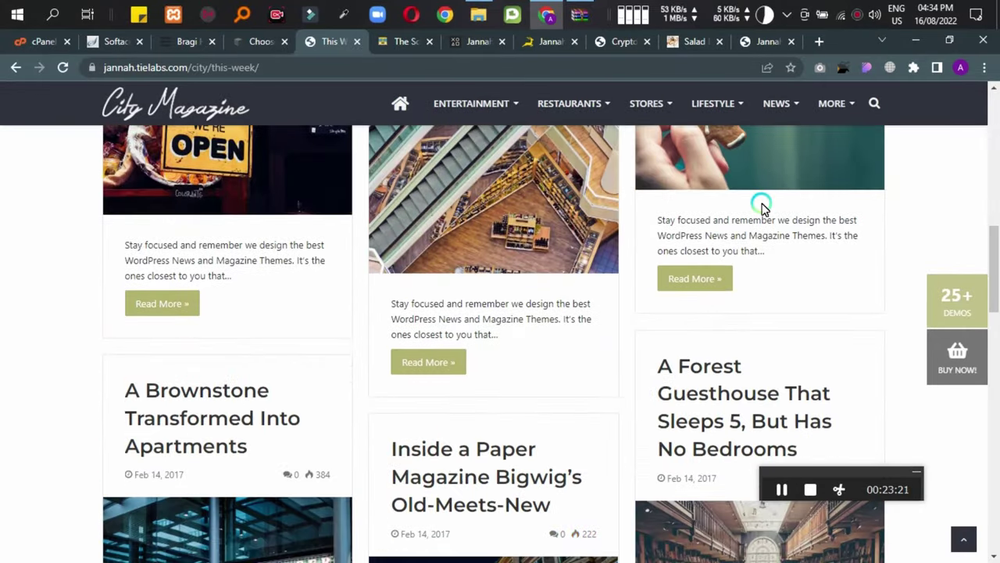
{"action": "scroll", "coordinate": [759, 206], "scroll_direction": "up", "scroll_amount": 2}
{"action": "scroll", "coordinate": [271, 300], "scroll_direction": "down", "scroll_amount": 10}
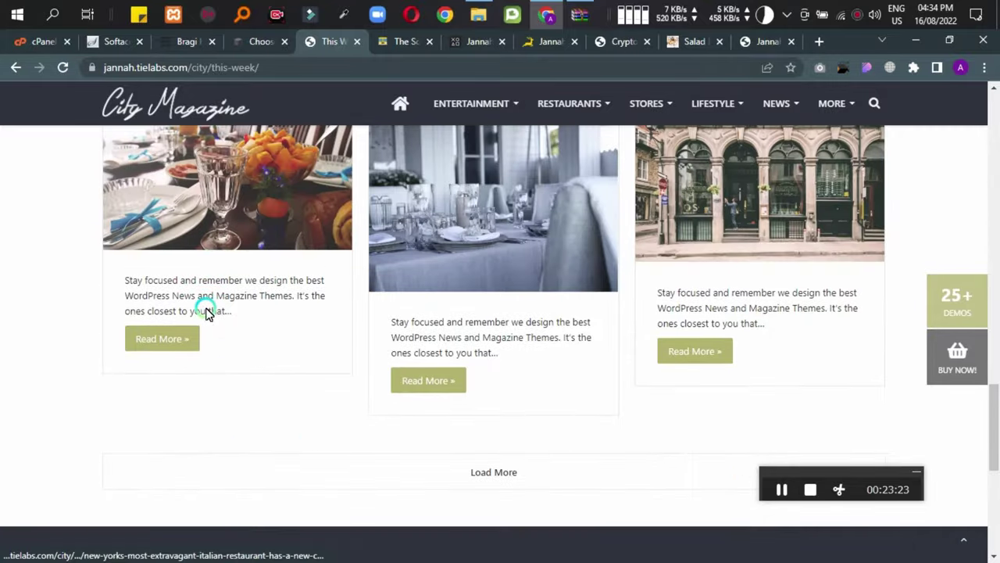
{"action": "scroll", "coordinate": [390, 395], "scroll_direction": "down", "scroll_amount": 5}
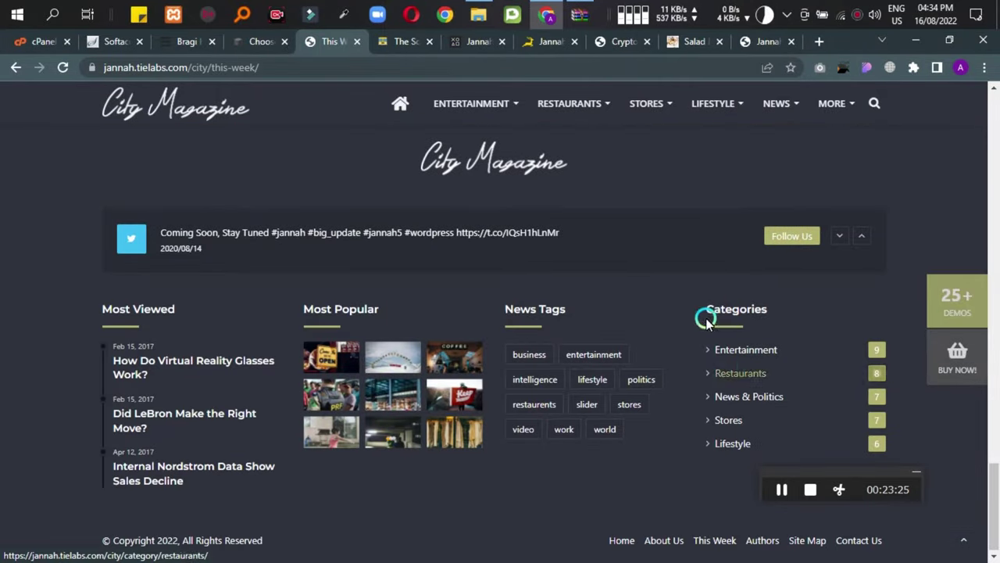
{"action": "left_click", "coordinate": [357, 42]}
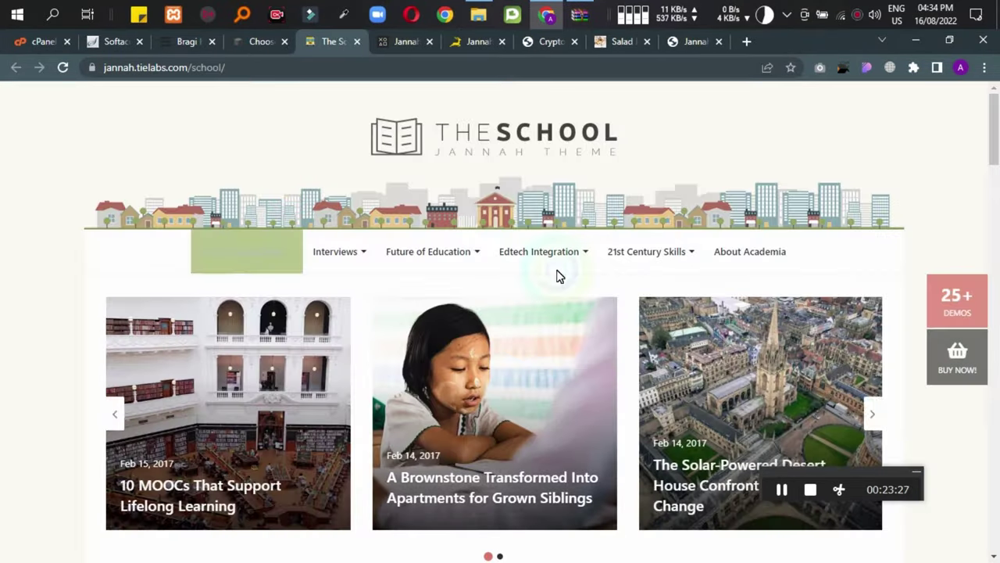
View The School homepage from its header and article slider through the newsletter box and recent stories to the Most Viewed list.
{"action": "left_click", "coordinate": [419, 261]}
{"action": "left_click", "coordinate": [533, 131]}
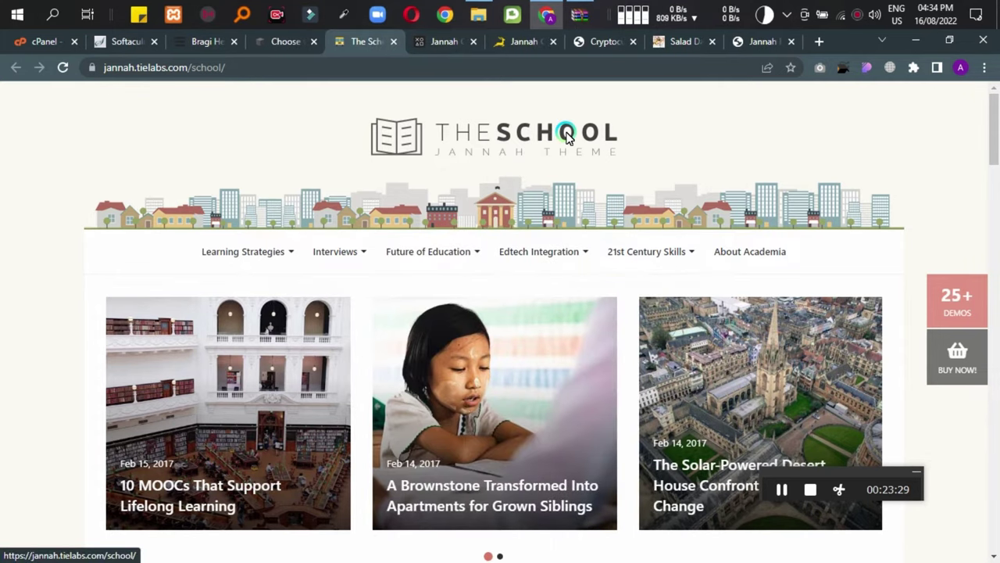
{"action": "scroll", "coordinate": [245, 302], "scroll_direction": "down", "scroll_amount": 2}
{"action": "scroll", "coordinate": [222, 369], "scroll_direction": "down", "scroll_amount": 7}
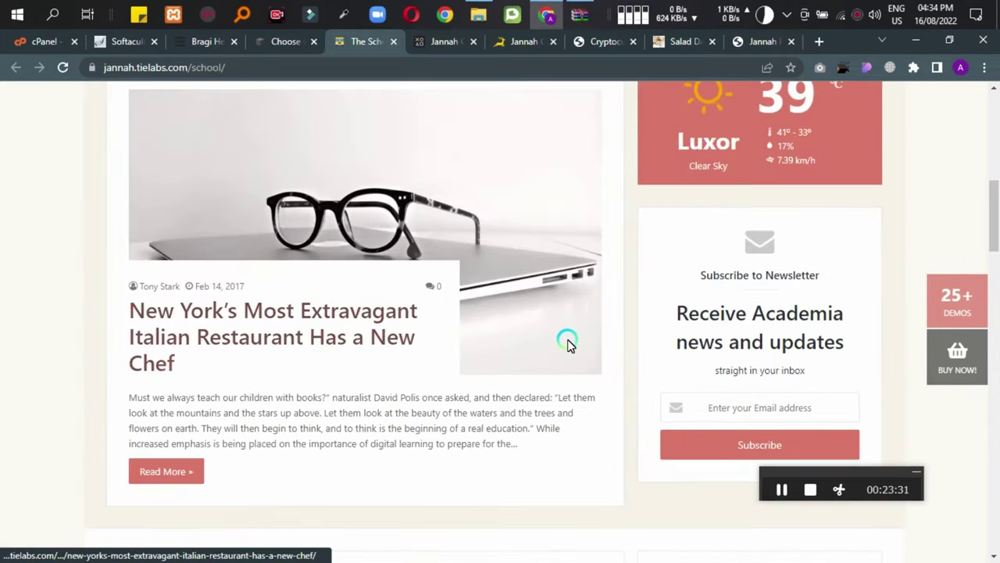
{"action": "scroll", "coordinate": [568, 345], "scroll_direction": "down", "scroll_amount": 10}
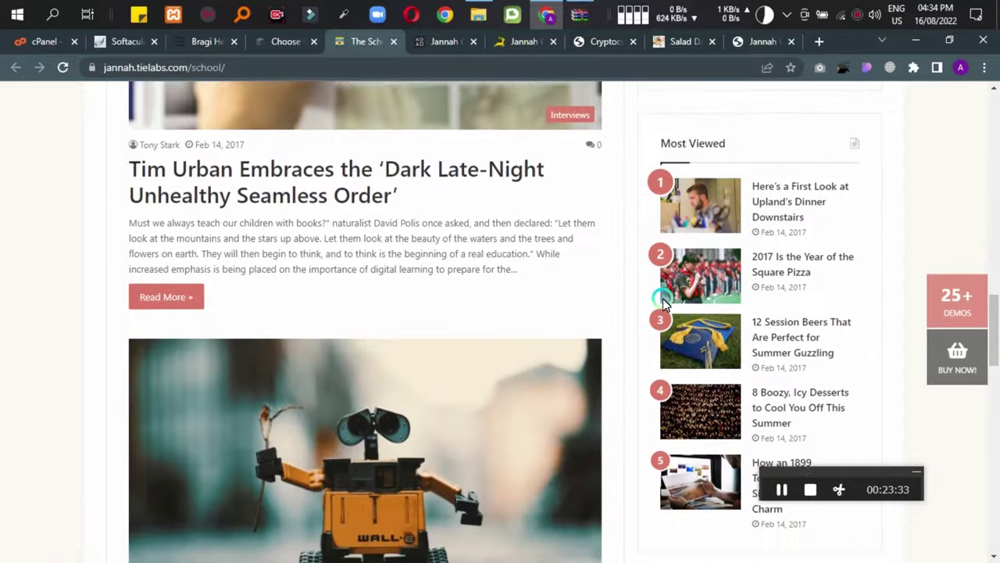
{"action": "scroll", "coordinate": [663, 297], "scroll_direction": "down", "scroll_amount": 1}
{"action": "scroll", "coordinate": [384, 313], "scroll_direction": "down", "scroll_amount": 3}
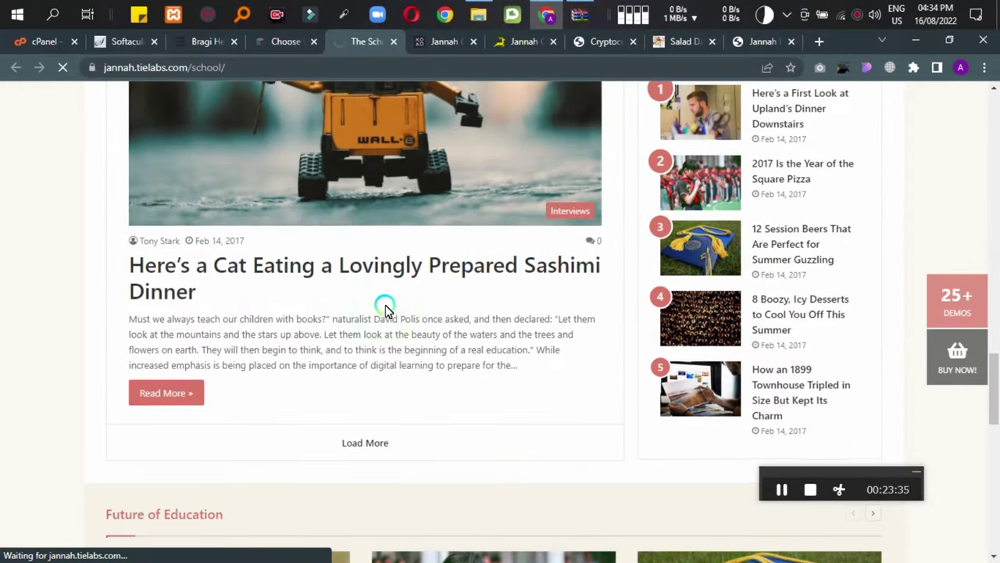
Examine The School's footer columns of most recent, popular, viewed and featured topics.
{"action": "scroll", "coordinate": [368, 328], "scroll_direction": "up", "scroll_amount": 3}
{"action": "scroll", "coordinate": [322, 345], "scroll_direction": "down", "scroll_amount": 1}
{"action": "scroll", "coordinate": [378, 344], "scroll_direction": "down", "scroll_amount": 12}
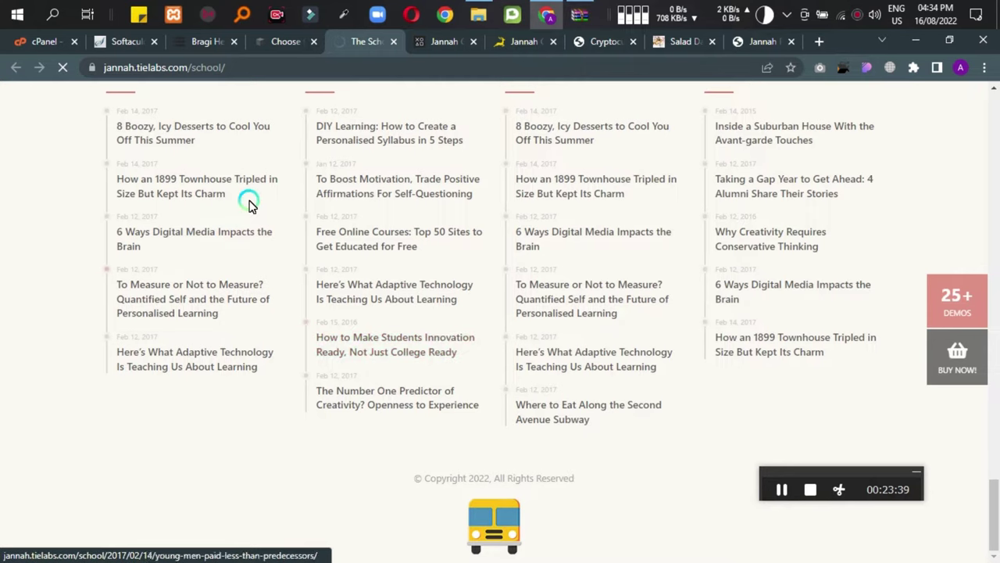
{"action": "scroll", "coordinate": [304, 338], "scroll_direction": "up", "scroll_amount": 2}
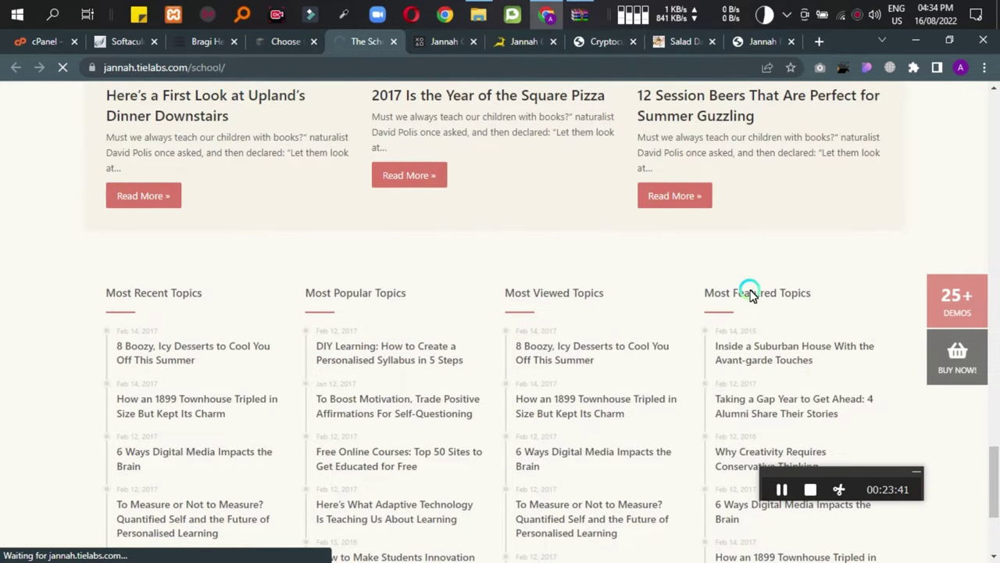
{"action": "scroll", "coordinate": [356, 321], "scroll_direction": "down", "scroll_amount": 3}
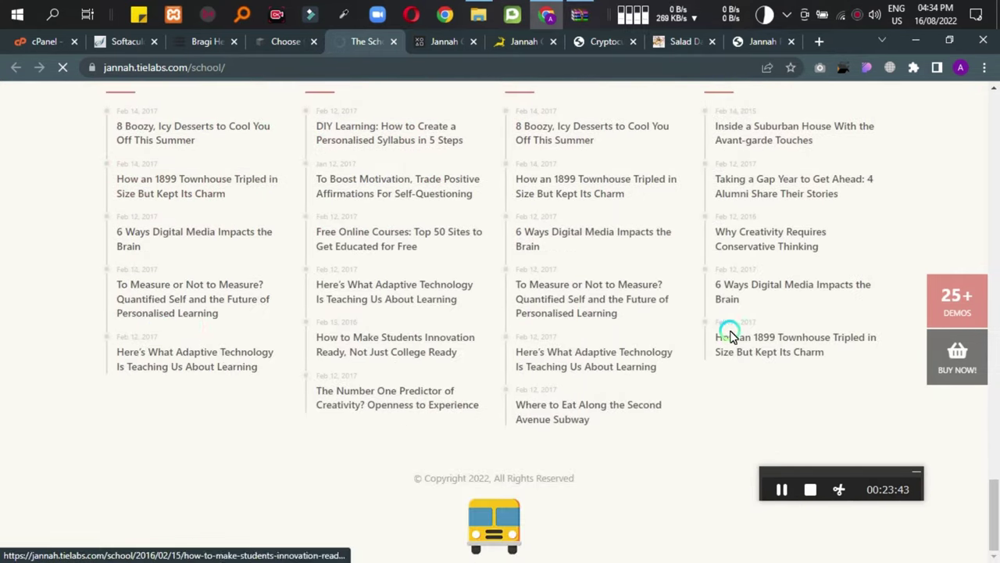
Recheck The School's Future of Education, Twitter and Recent Stories sections, and close the tab.
{"action": "scroll", "coordinate": [703, 328], "scroll_direction": "up", "scroll_amount": 8}
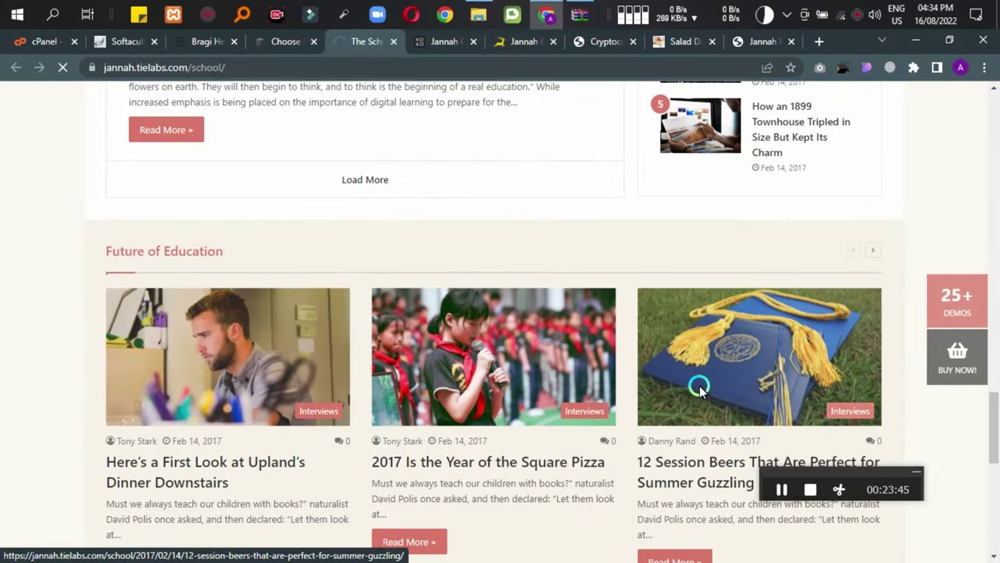
{"action": "scroll", "coordinate": [759, 367], "scroll_direction": "up", "scroll_amount": 10}
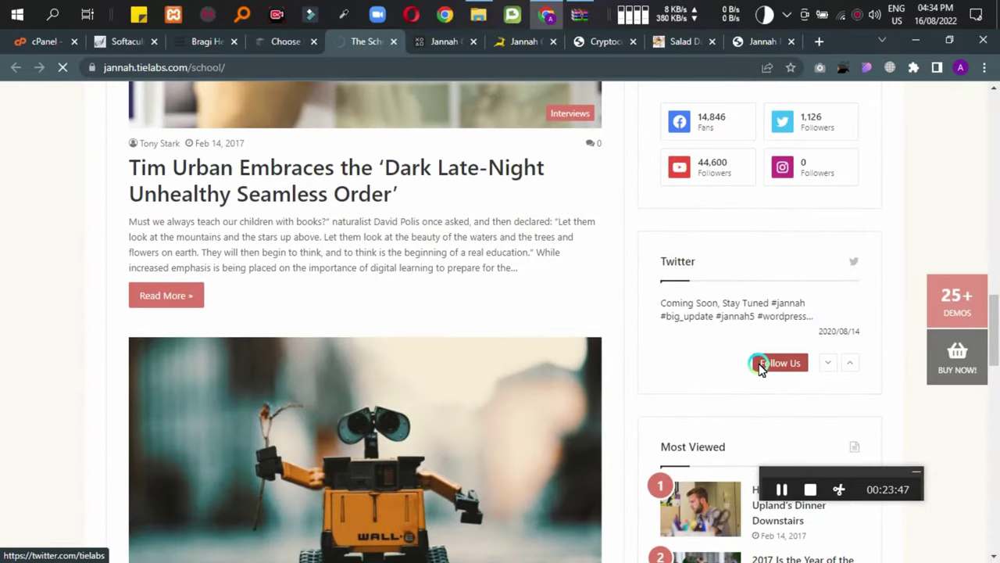
{"action": "scroll", "coordinate": [759, 367], "scroll_direction": "up", "scroll_amount": 5}
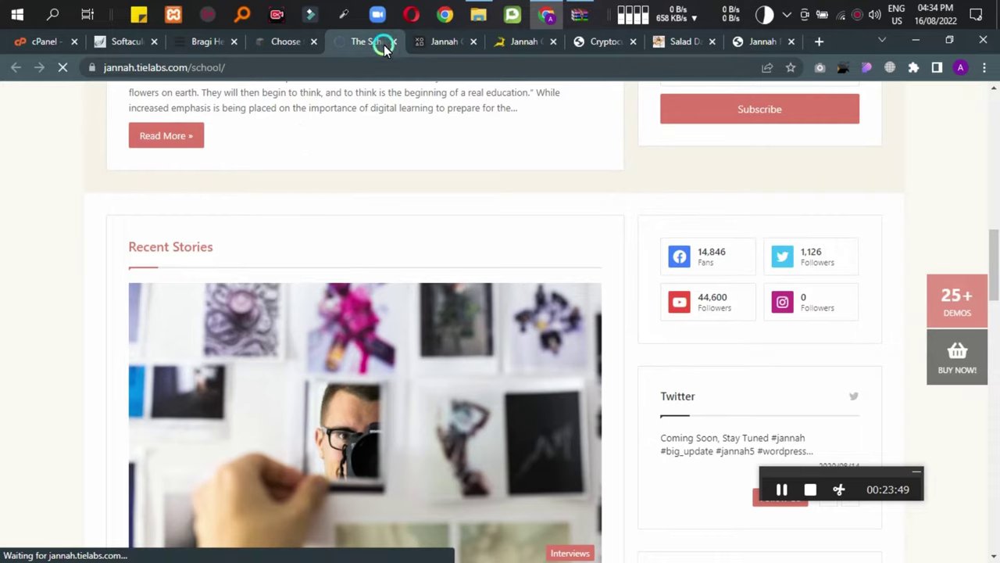
{"action": "left_click", "coordinate": [394, 41]}
Check the Jannah Games navigation submenus and social follow list, and view the homepage down to the Top Reviews section.
{"action": "mouse_move", "coordinate": [406, 129]}
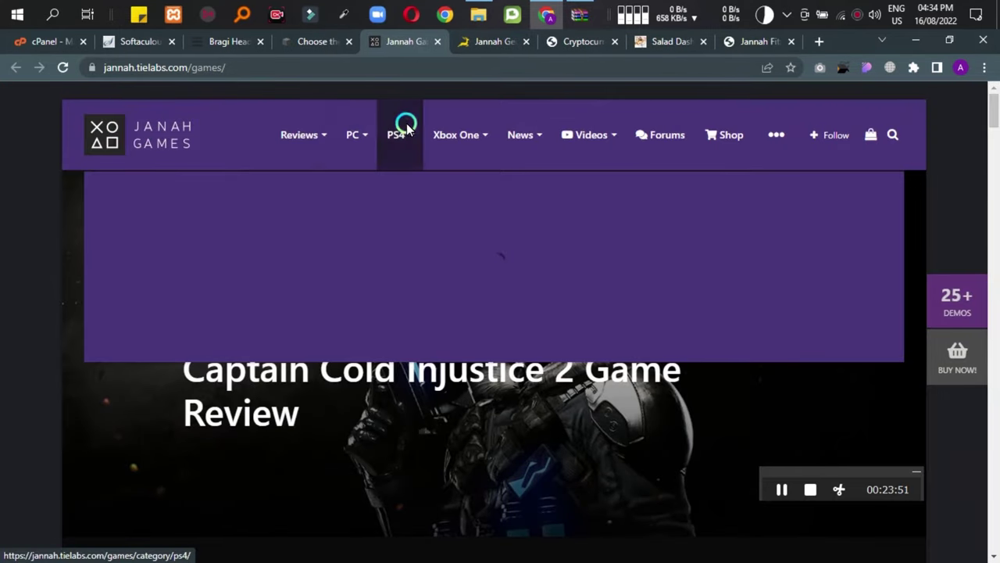
{"action": "mouse_move", "coordinate": [350, 129]}
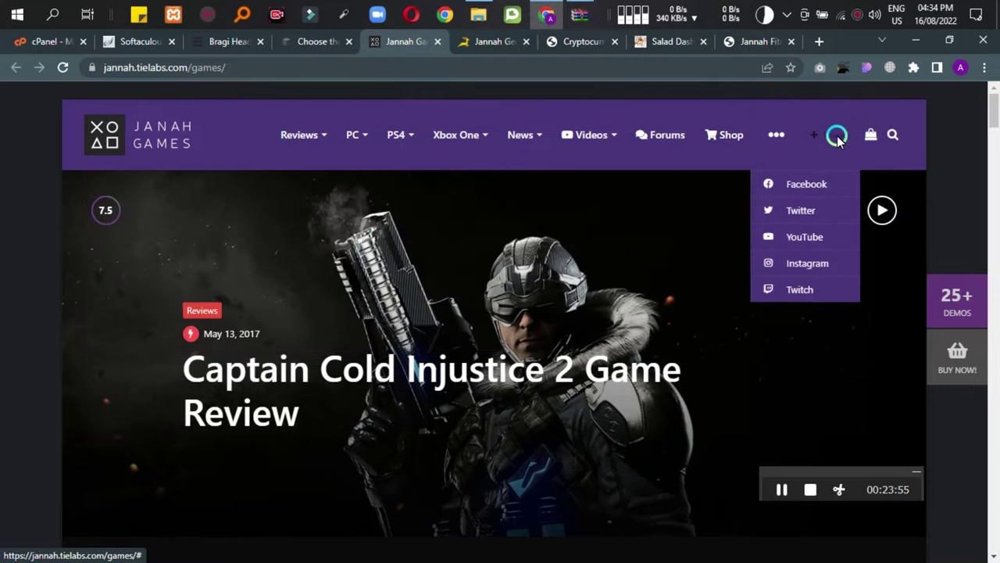
{"action": "scroll", "coordinate": [291, 282], "scroll_direction": "down", "scroll_amount": 1}
{"action": "scroll", "coordinate": [291, 283], "scroll_direction": "down", "scroll_amount": 15}
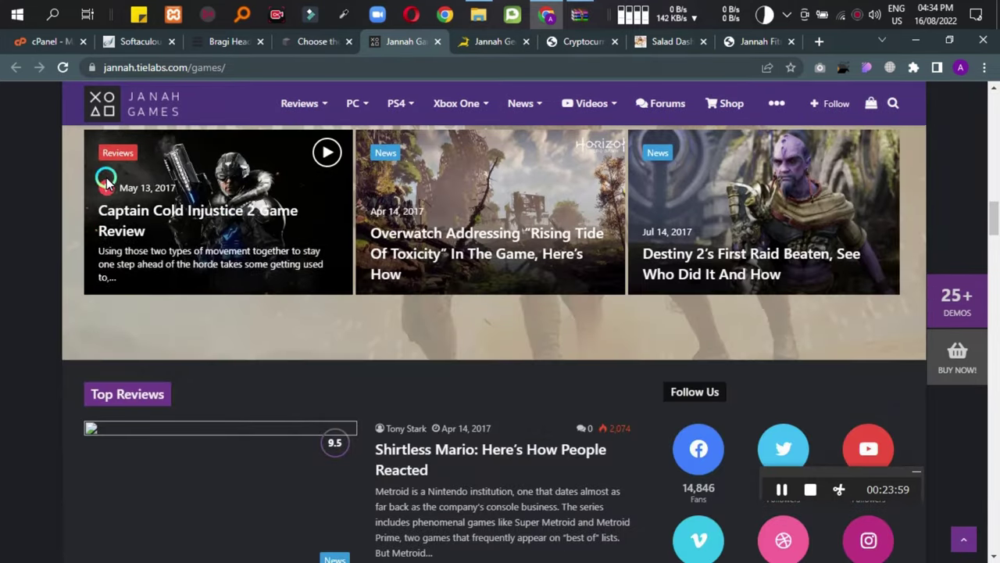
{"action": "scroll", "coordinate": [717, 243], "scroll_direction": "down", "scroll_amount": 2}
{"action": "scroll", "coordinate": [271, 355], "scroll_direction": "down", "scroll_amount": 4}
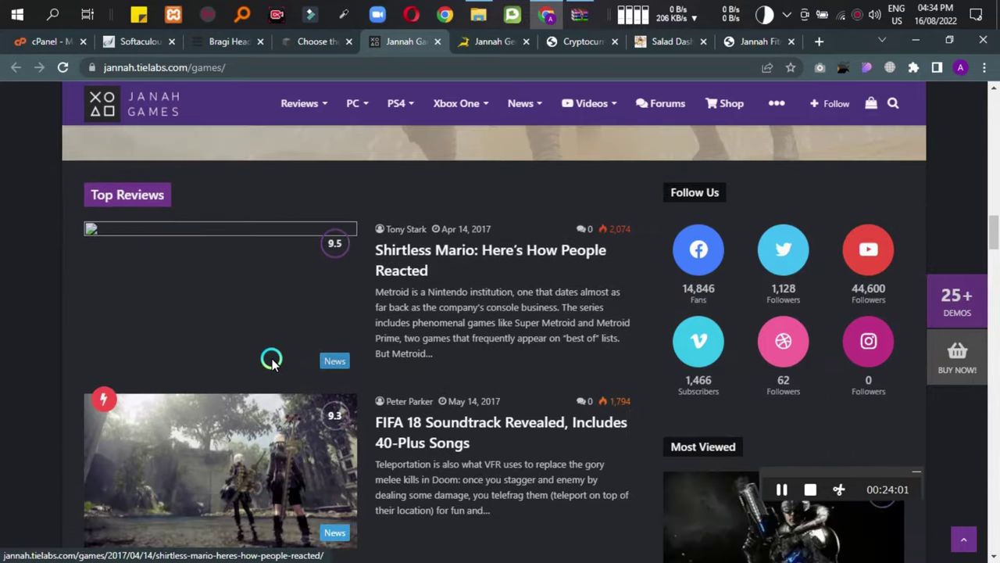
View the Jannah Games homepage from Top Reviews through the YouTube videos, product listings and Recent News to the footer.
{"action": "scroll", "coordinate": [279, 335], "scroll_direction": "up", "scroll_amount": 3}
{"action": "scroll", "coordinate": [313, 344], "scroll_direction": "down", "scroll_amount": 2}
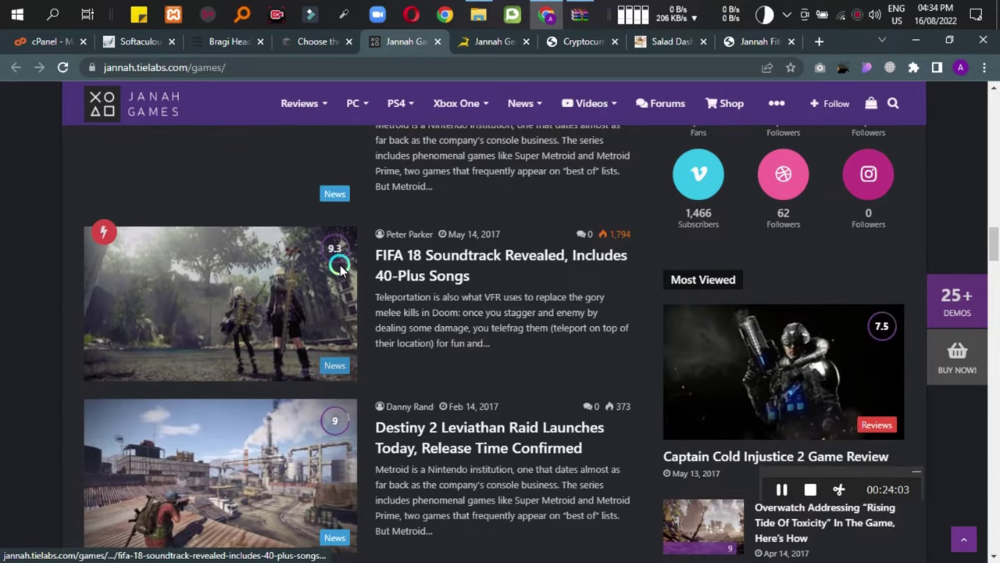
{"action": "scroll", "coordinate": [374, 312], "scroll_direction": "down", "scroll_amount": 10}
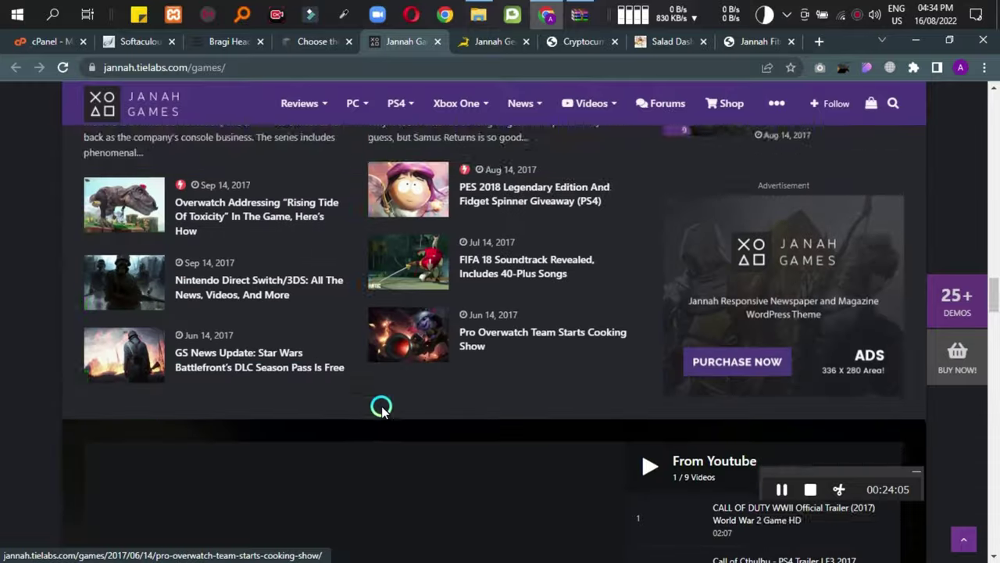
{"action": "scroll", "coordinate": [382, 411], "scroll_direction": "down", "scroll_amount": 5}
{"action": "scroll", "coordinate": [382, 403], "scroll_direction": "up", "scroll_amount": 3}
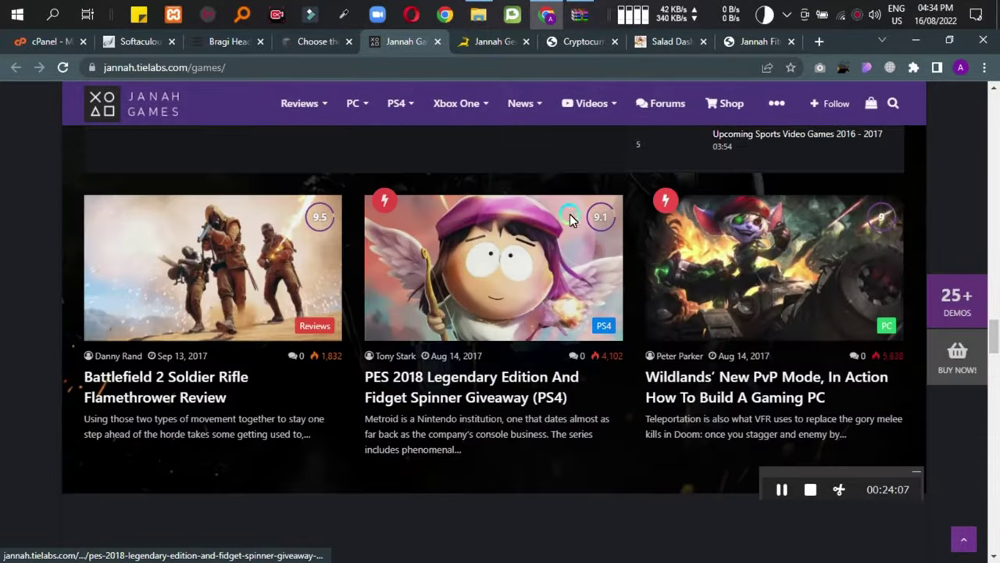
{"action": "scroll", "coordinate": [490, 305], "scroll_direction": "down", "scroll_amount": 12}
{"action": "scroll", "coordinate": [480, 306], "scroll_direction": "up", "scroll_amount": 7}
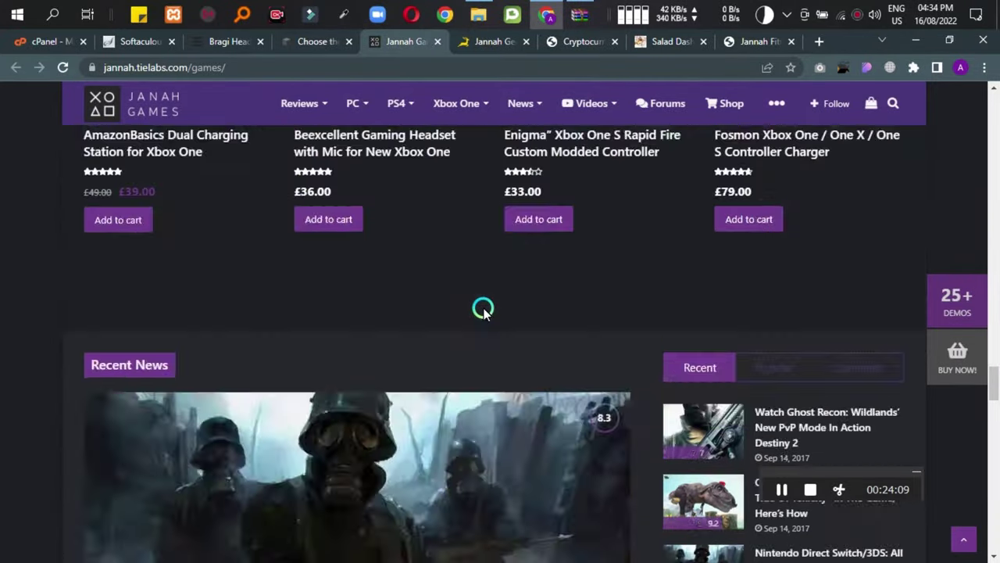
{"action": "scroll", "coordinate": [355, 373], "scroll_direction": "down", "scroll_amount": 10}
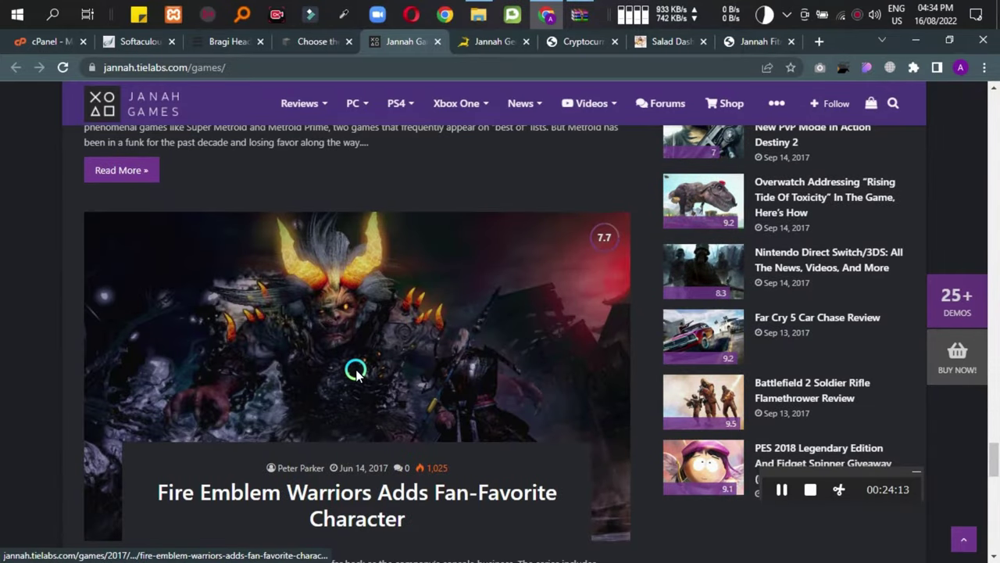
{"action": "scroll", "coordinate": [356, 374], "scroll_direction": "down", "scroll_amount": 15}
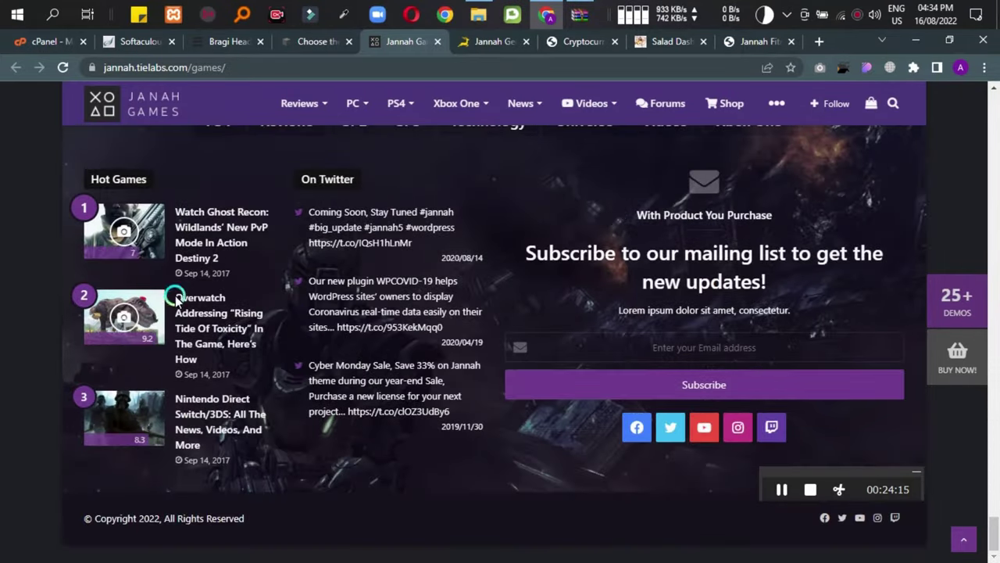
Recheck the Jannah Games footer, Recent News and Buy Now products, and close the tab.
{"action": "scroll", "coordinate": [112, 316], "scroll_direction": "up", "scroll_amount": 5}
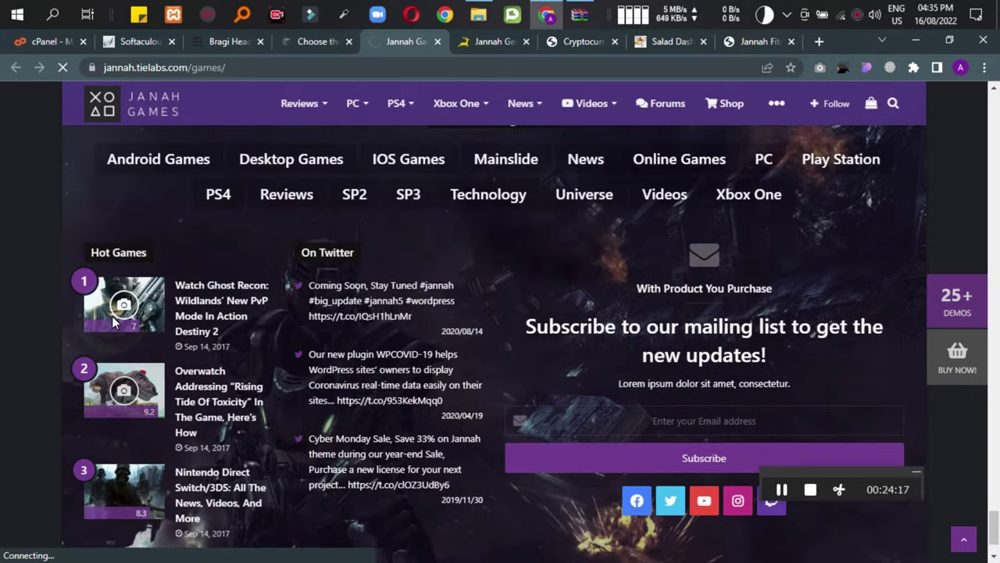
{"action": "scroll", "coordinate": [316, 363], "scroll_direction": "up", "scroll_amount": 8}
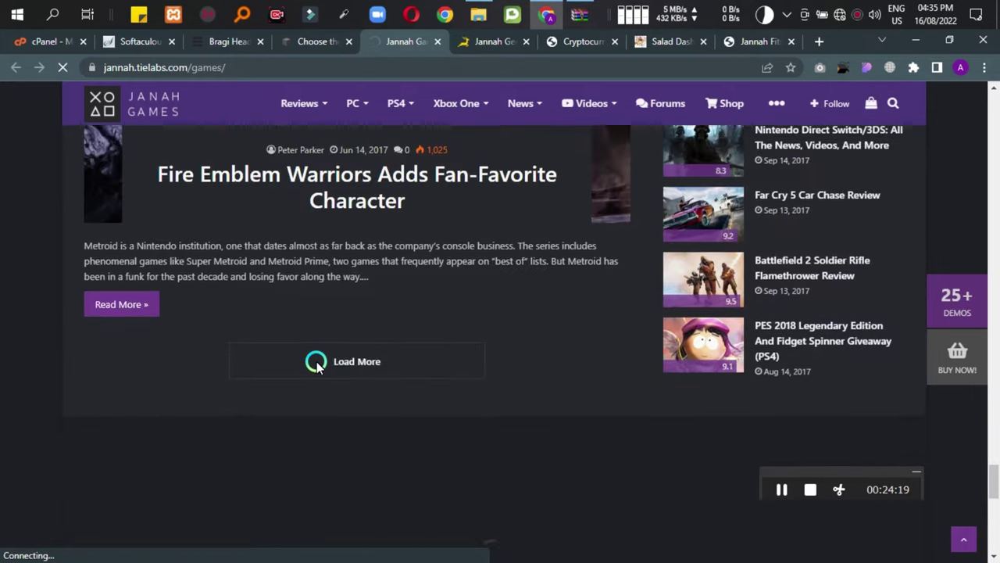
{"action": "scroll", "coordinate": [315, 363], "scroll_direction": "up", "scroll_amount": 5}
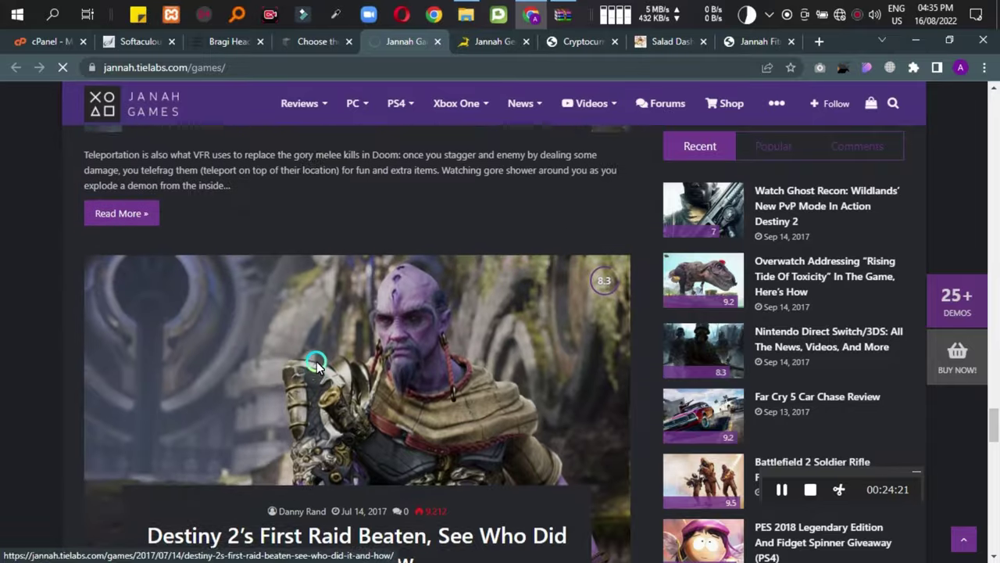
{"action": "scroll", "coordinate": [489, 340], "scroll_direction": "up", "scroll_amount": 8}
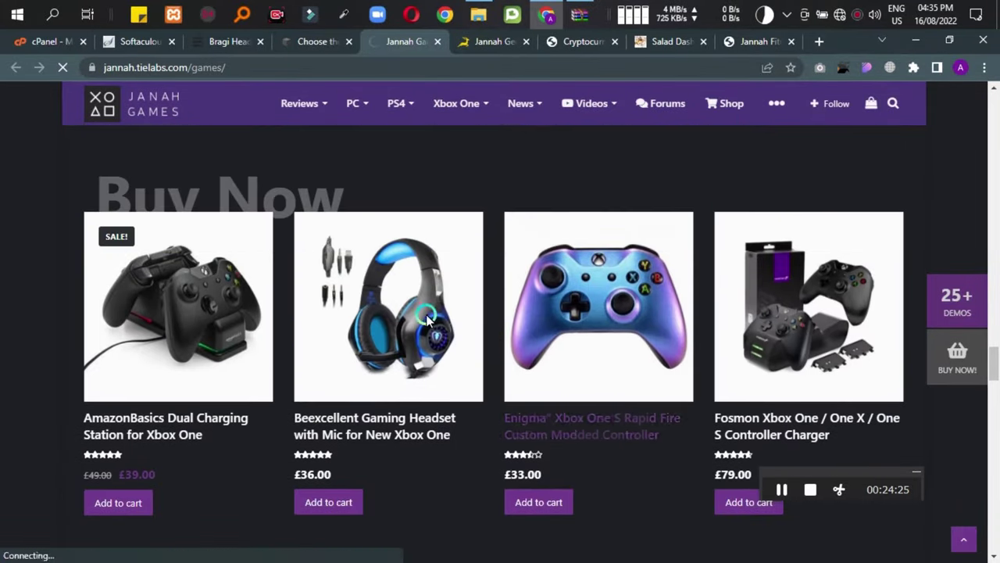
{"action": "scroll", "coordinate": [380, 179], "scroll_direction": "up", "scroll_amount": 3}
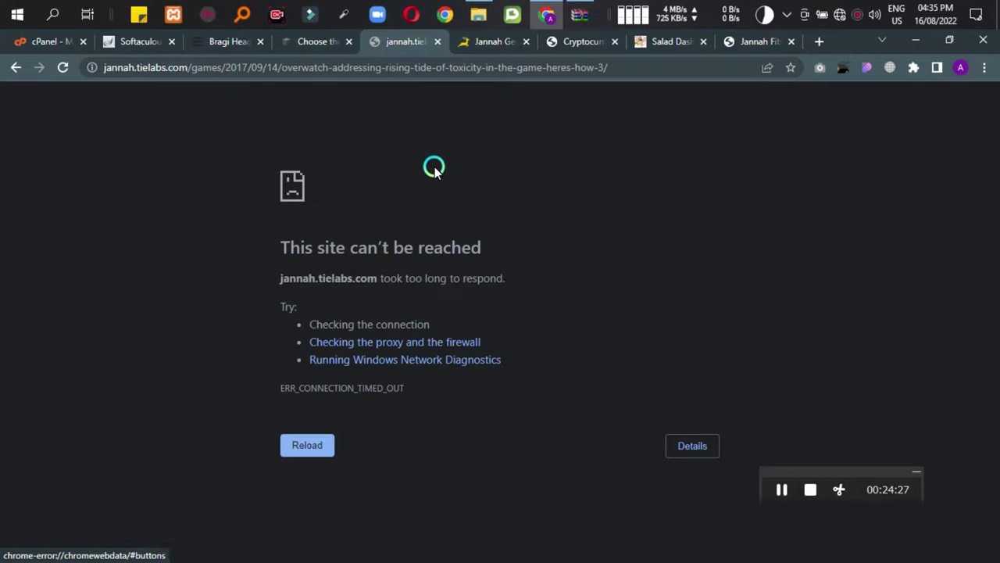
{"action": "left_click", "coordinate": [436, 42]}
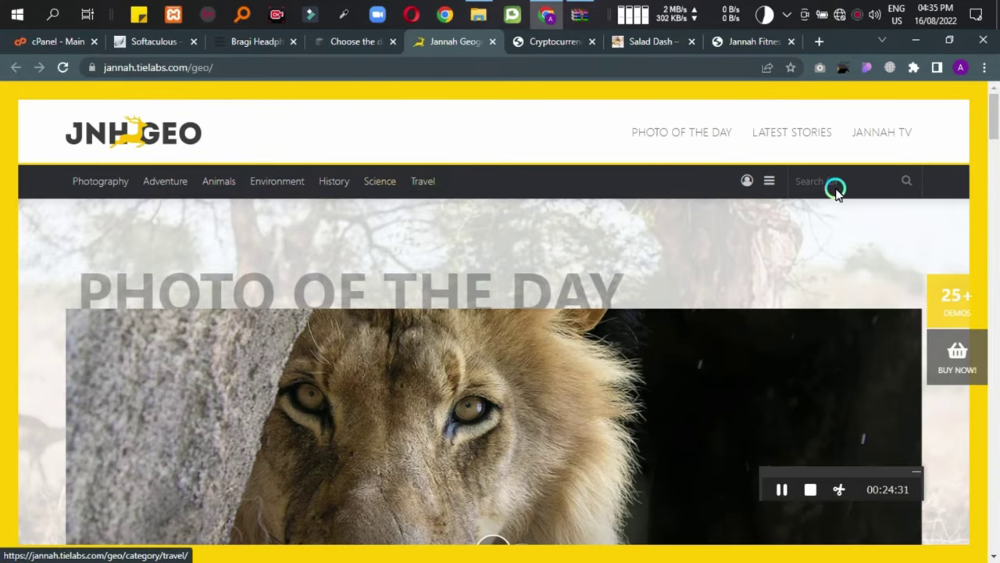
View the Jannah Geo homepage through its videos, Animals and Top Researches sections to the footer, and close the tab.
{"action": "scroll", "coordinate": [327, 280], "scroll_direction": "down", "scroll_amount": 10}
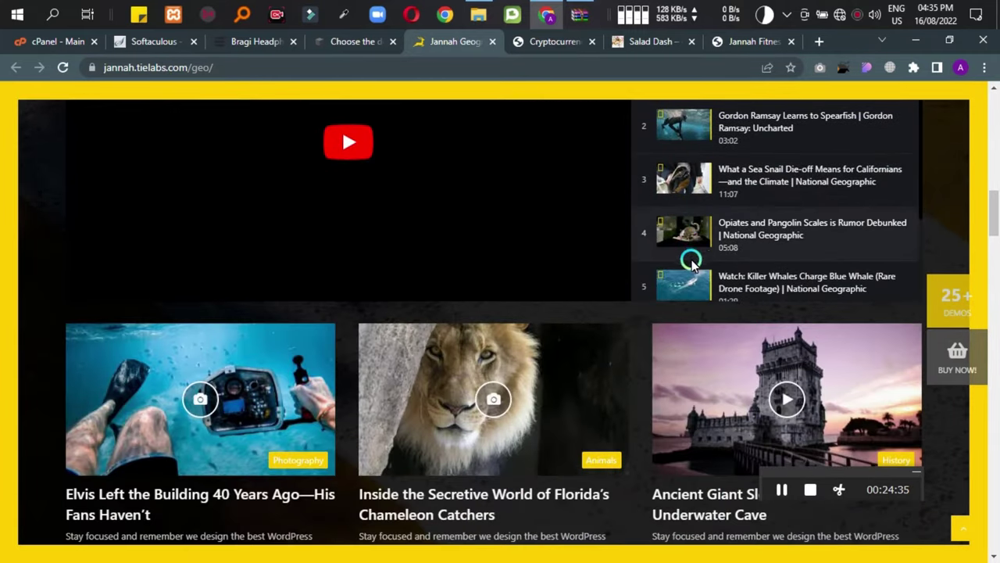
{"action": "scroll", "coordinate": [687, 289], "scroll_direction": "down", "scroll_amount": 2}
{"action": "scroll", "coordinate": [425, 310], "scroll_direction": "down", "scroll_amount": 5}
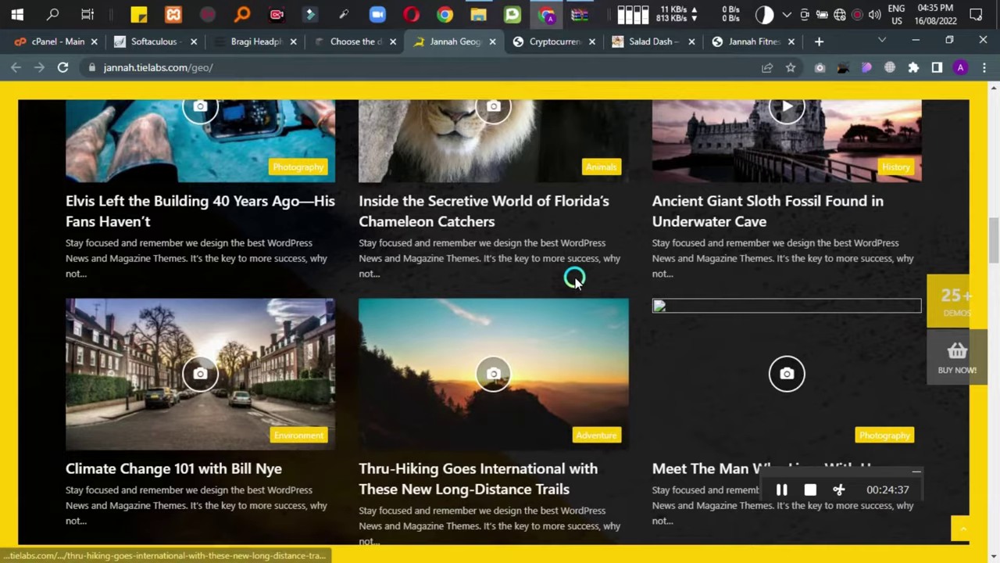
{"action": "scroll", "coordinate": [573, 276], "scroll_direction": "down", "scroll_amount": 5}
{"action": "scroll", "coordinate": [364, 317], "scroll_direction": "down", "scroll_amount": 5}
{"action": "scroll", "coordinate": [770, 305], "scroll_direction": "down", "scroll_amount": 6}
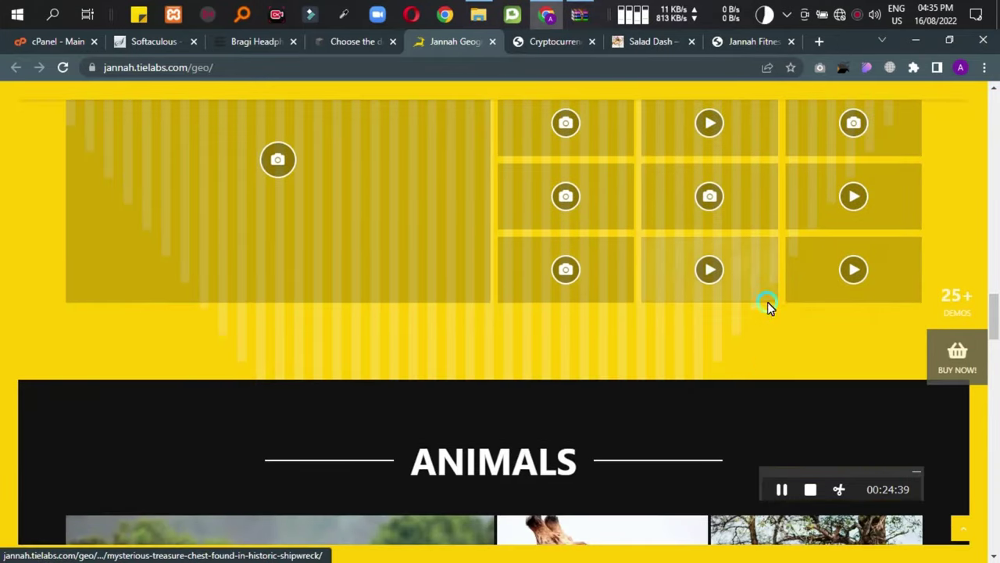
{"action": "scroll", "coordinate": [179, 423], "scroll_direction": "down", "scroll_amount": 15}
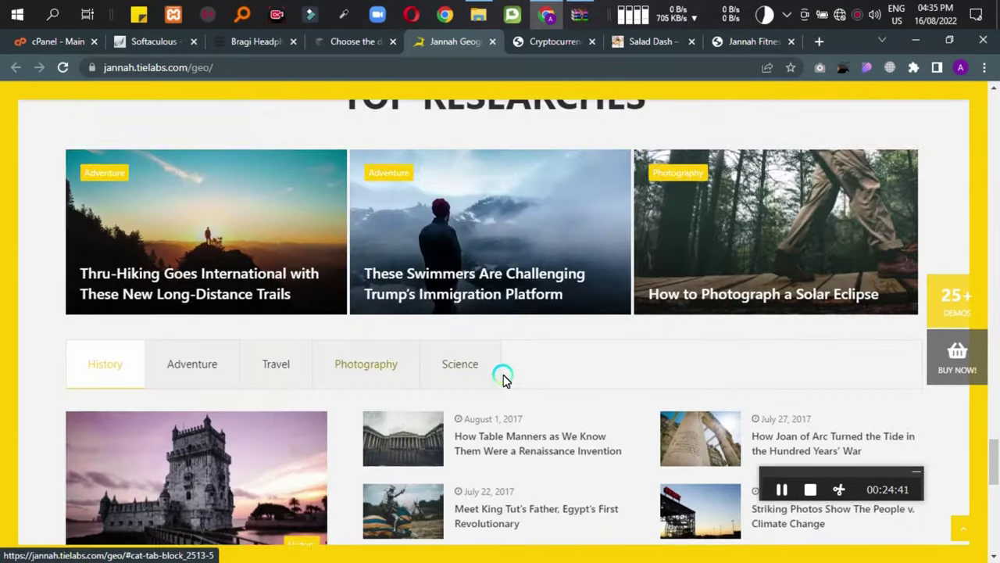
{"action": "scroll", "coordinate": [523, 382], "scroll_direction": "down", "scroll_amount": 4}
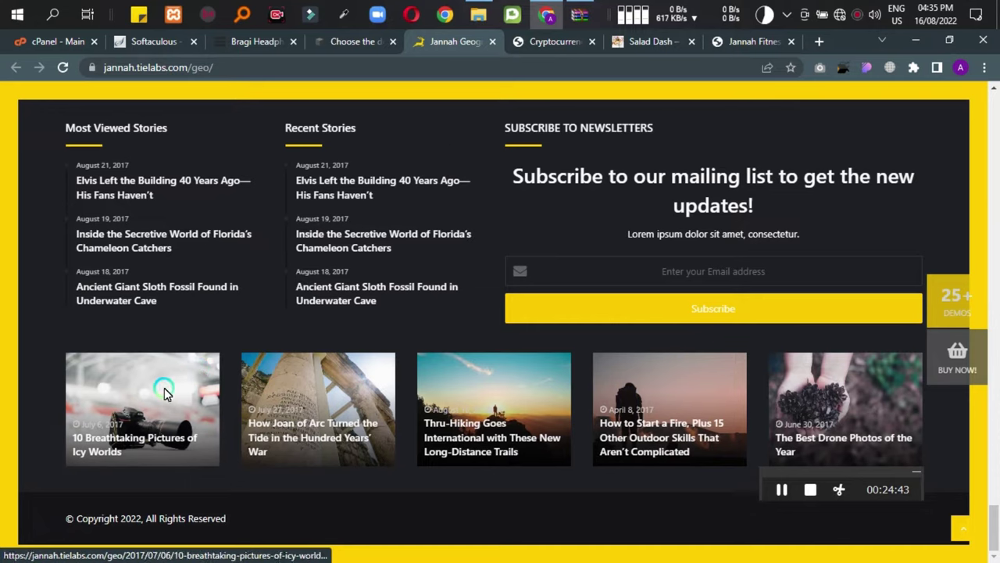
{"action": "left_click", "coordinate": [490, 41]}
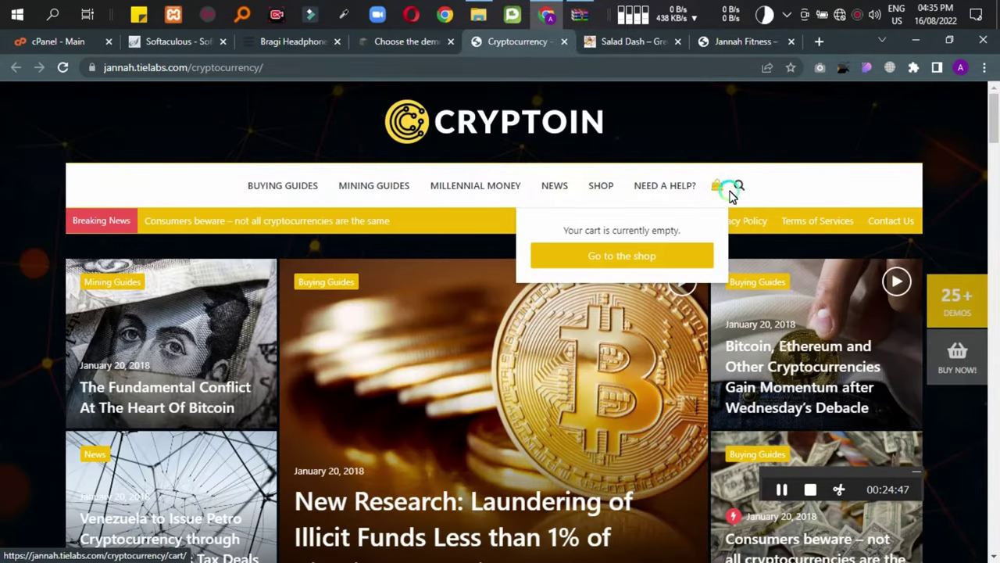
Check the Cryptoin demo's cart popup, and examine its top articles, Bitcoin information and cryptocurrency price cards.
{"action": "mouse_move", "coordinate": [711, 184]}
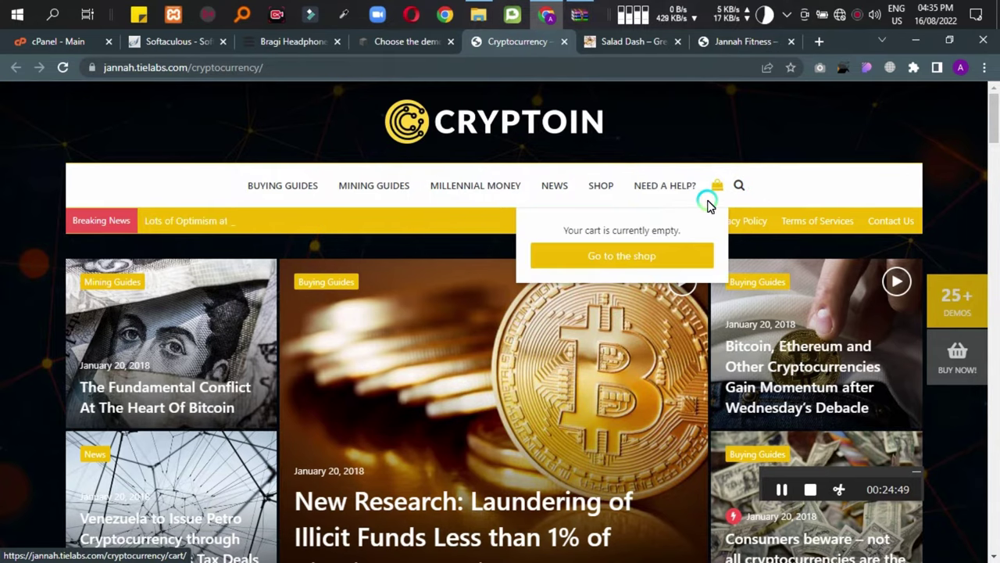
{"action": "scroll", "coordinate": [706, 207], "scroll_direction": "down", "scroll_amount": 10}
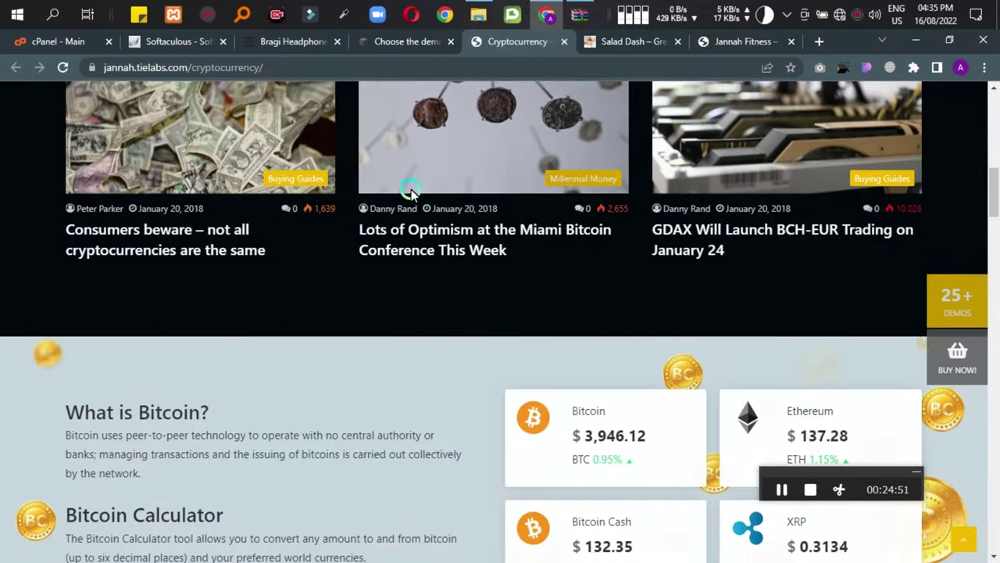
{"action": "scroll", "coordinate": [409, 190], "scroll_direction": "down", "scroll_amount": 3}
{"action": "scroll", "coordinate": [592, 183], "scroll_direction": "down", "scroll_amount": 2}
{"action": "scroll", "coordinate": [603, 263], "scroll_direction": "up", "scroll_amount": 2}
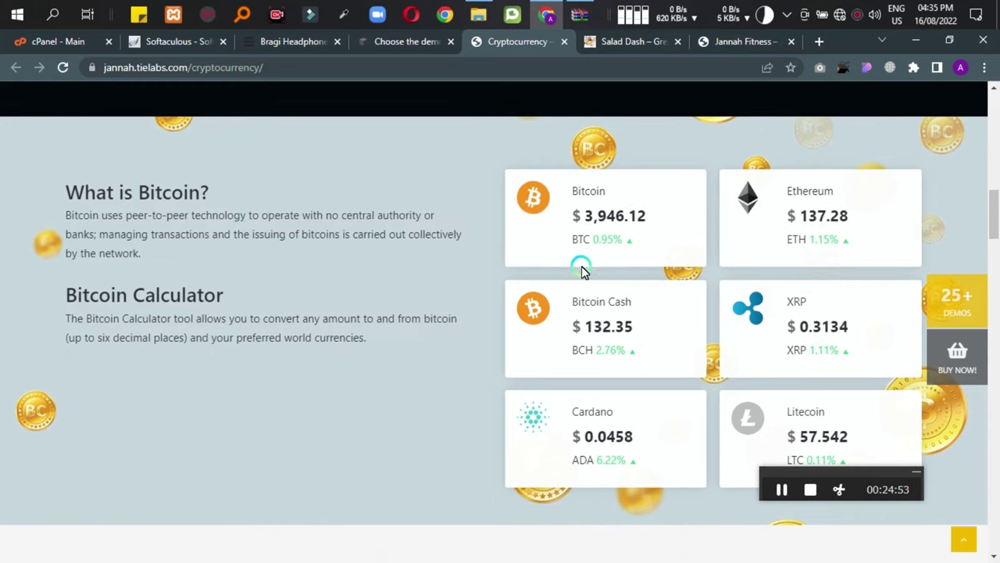
{"action": "scroll", "coordinate": [826, 286], "scroll_direction": "down", "scroll_amount": 2}
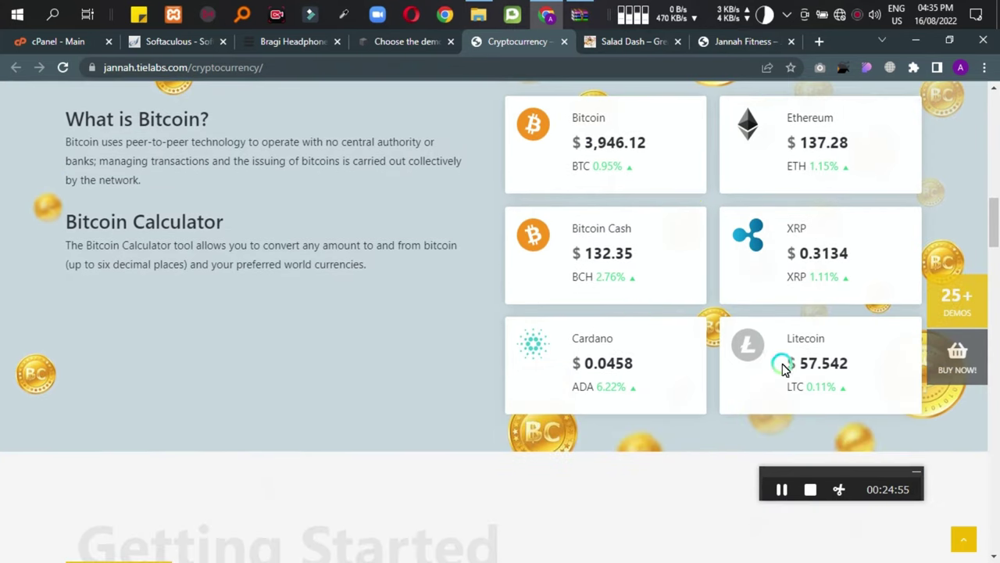
{"action": "scroll", "coordinate": [784, 369], "scroll_direction": "down", "scroll_amount": 4}
{"action": "scroll", "coordinate": [523, 348], "scroll_direction": "up", "scroll_amount": 3}
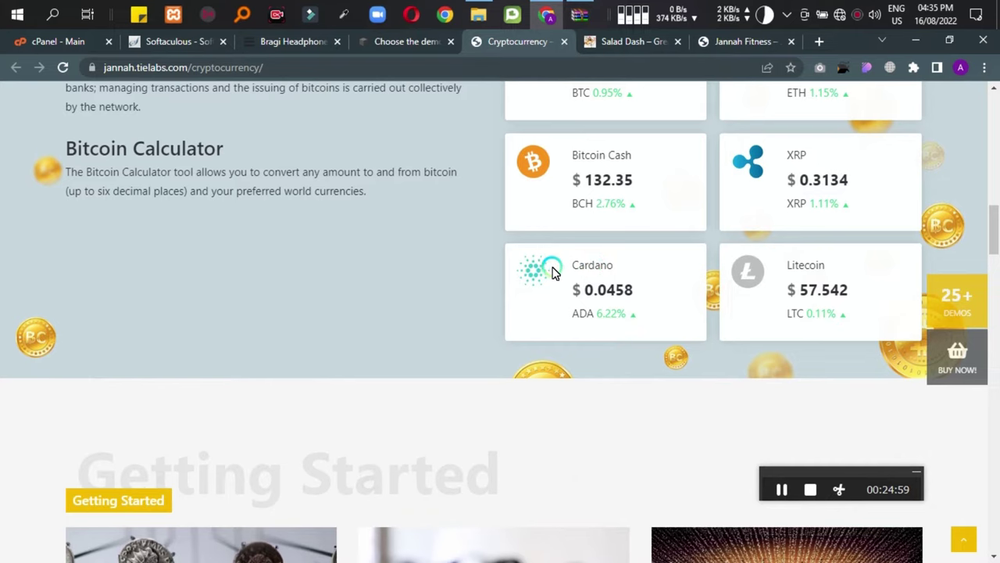
View Cryptoin's Getting Started articles and the start of its Recent Stories section.
{"action": "scroll", "coordinate": [720, 233], "scroll_direction": "down", "scroll_amount": 5}
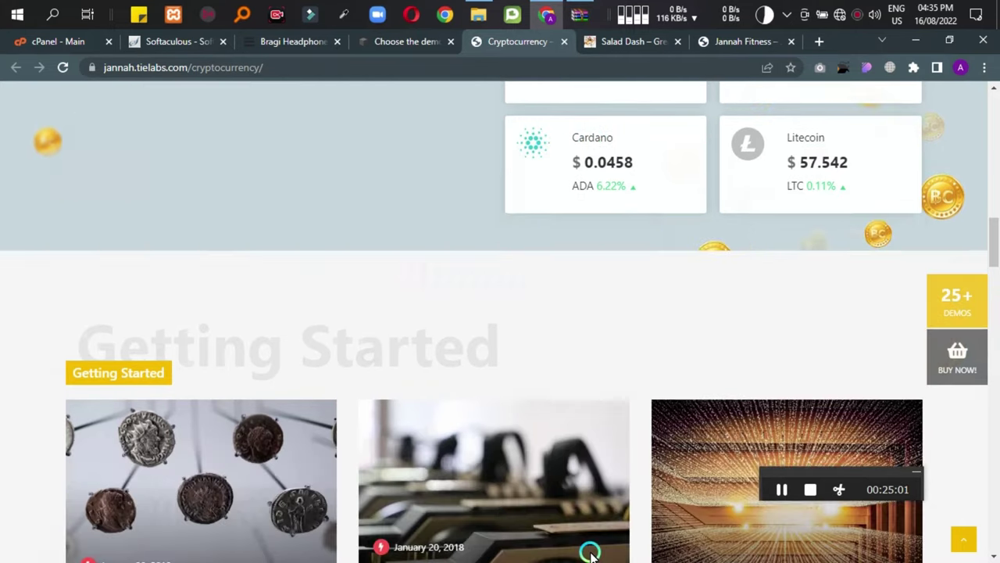
{"action": "scroll", "coordinate": [797, 254], "scroll_direction": "down", "scroll_amount": 2}
{"action": "scroll", "coordinate": [797, 254], "scroll_direction": "up", "scroll_amount": 3}
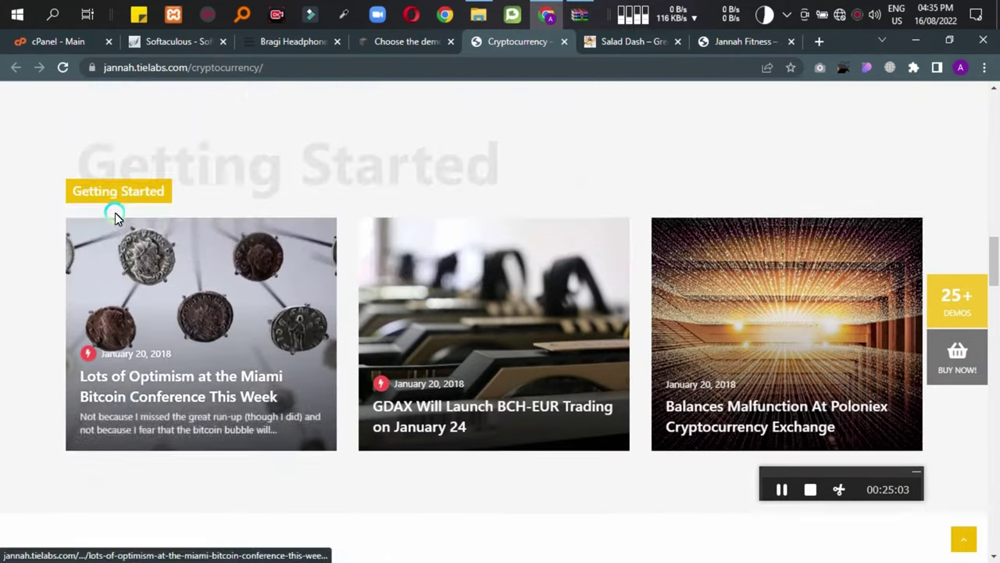
{"action": "scroll", "coordinate": [707, 305], "scroll_direction": "down", "scroll_amount": 4}
{"action": "scroll", "coordinate": [639, 313], "scroll_direction": "down", "scroll_amount": 7}
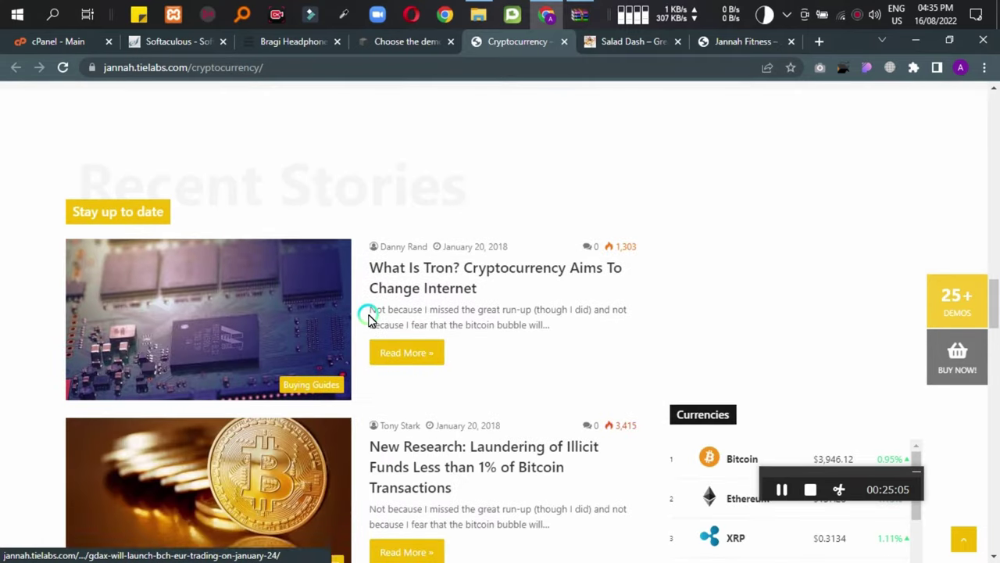
Examine Cryptoin's Currencies list beside the recent stories, from Bitcoin down to Dentacoin.
{"action": "scroll", "coordinate": [855, 342], "scroll_direction": "down", "scroll_amount": 3}
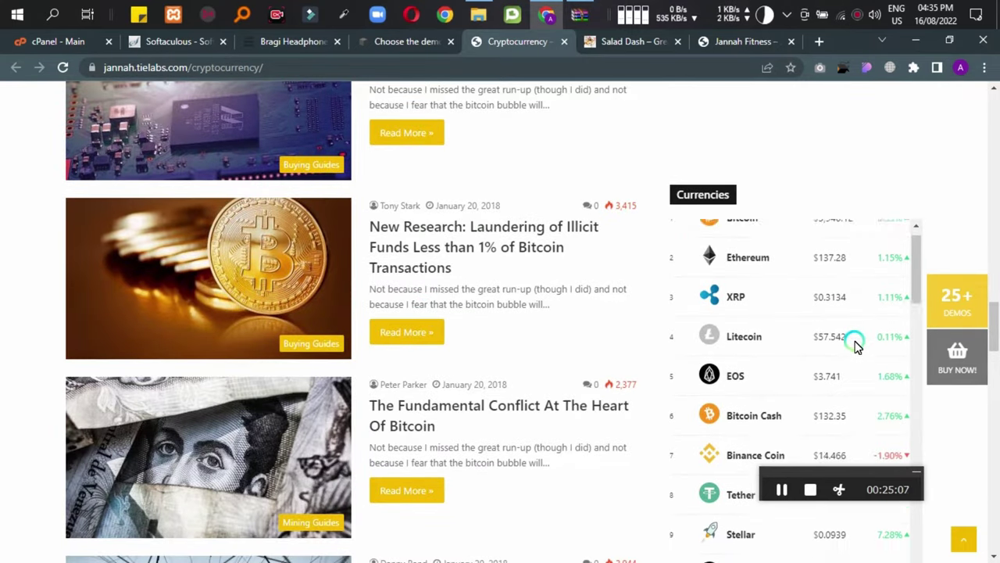
{"action": "scroll", "coordinate": [855, 344], "scroll_direction": "up", "scroll_amount": 3}
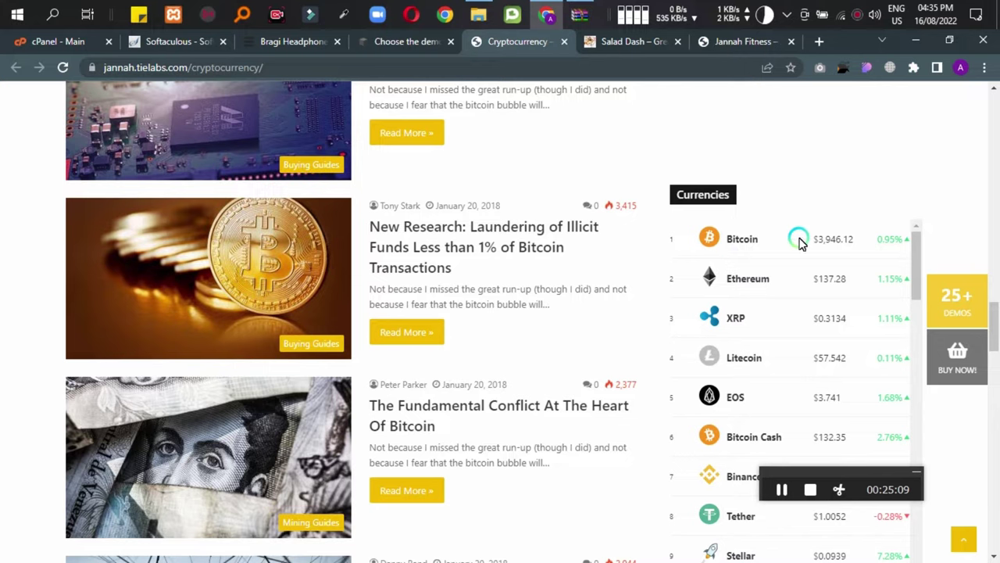
{"action": "scroll", "coordinate": [775, 351], "scroll_direction": "down", "scroll_amount": 10}
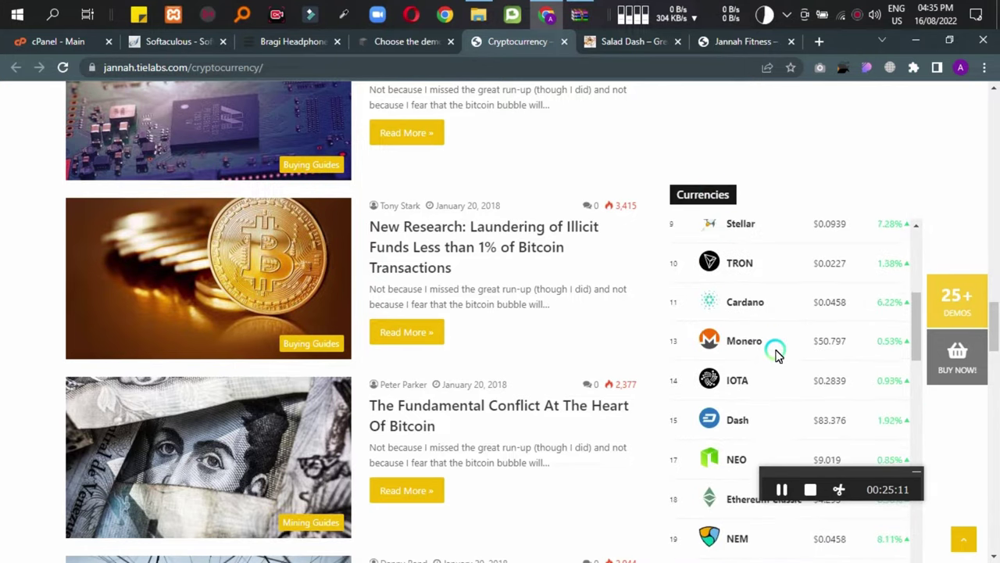
{"action": "scroll", "coordinate": [592, 337], "scroll_direction": "down", "scroll_amount": 2}
{"action": "scroll", "coordinate": [778, 250], "scroll_direction": "down", "scroll_amount": 4}
{"action": "scroll", "coordinate": [780, 266], "scroll_direction": "down", "scroll_amount": 6}
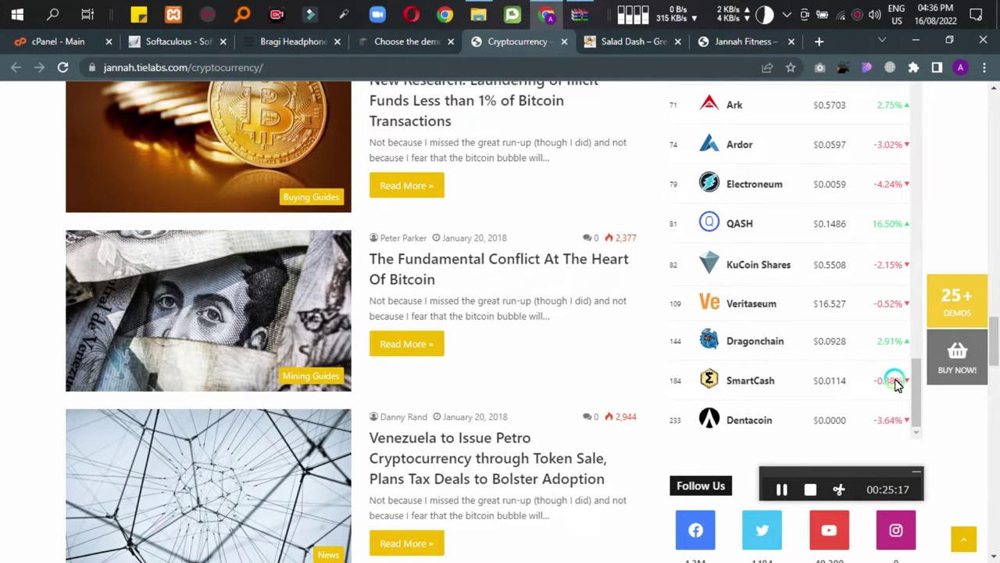
View Cryptoin's Follow Us and Most Viewed blocks, the miner products and the footer.
{"action": "scroll", "coordinate": [742, 391], "scroll_direction": "down", "scroll_amount": 3}
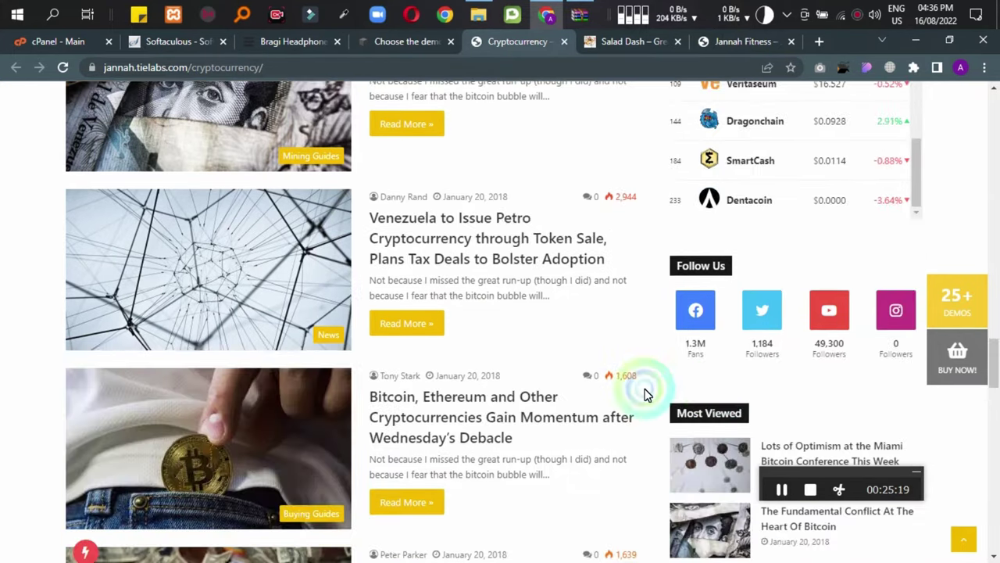
{"action": "scroll", "coordinate": [618, 313], "scroll_direction": "down", "scroll_amount": 9}
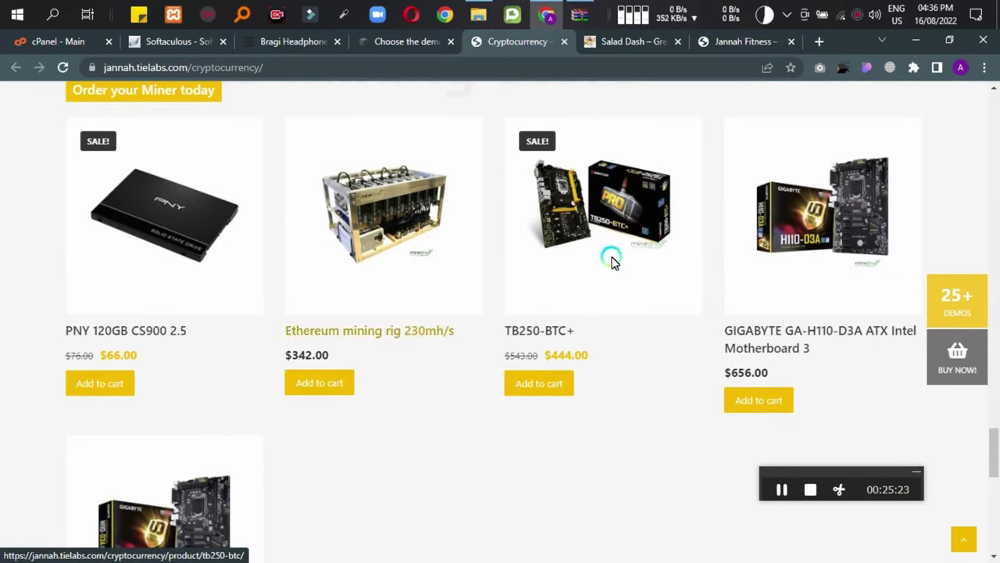
{"action": "scroll", "coordinate": [49, 339], "scroll_direction": "down", "scroll_amount": 10}
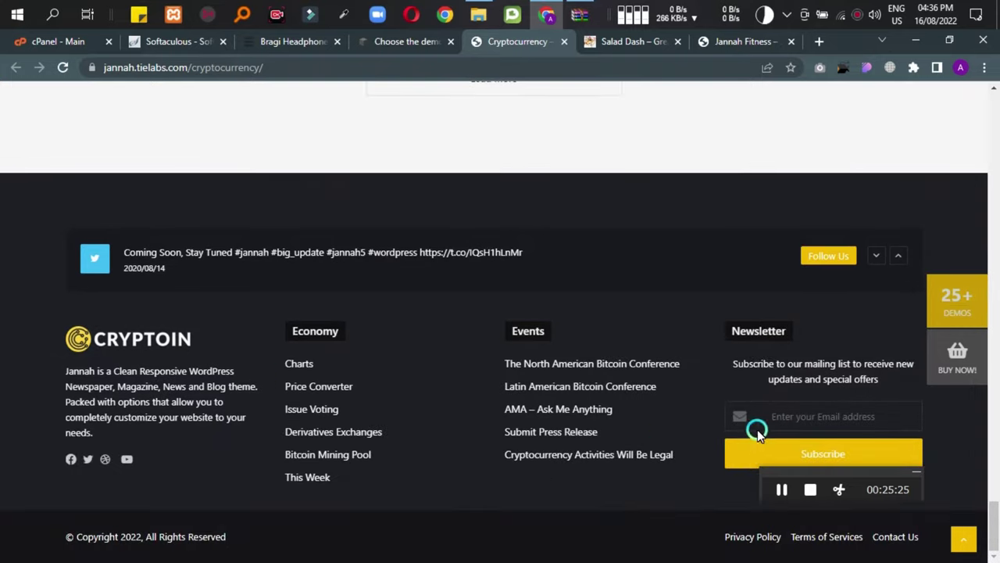
Add the PNY 120GB CS900 2.5 from the miner products to the cart, and return to the Currencies list.
{"action": "scroll", "coordinate": [211, 382], "scroll_direction": "up", "scroll_amount": 10}
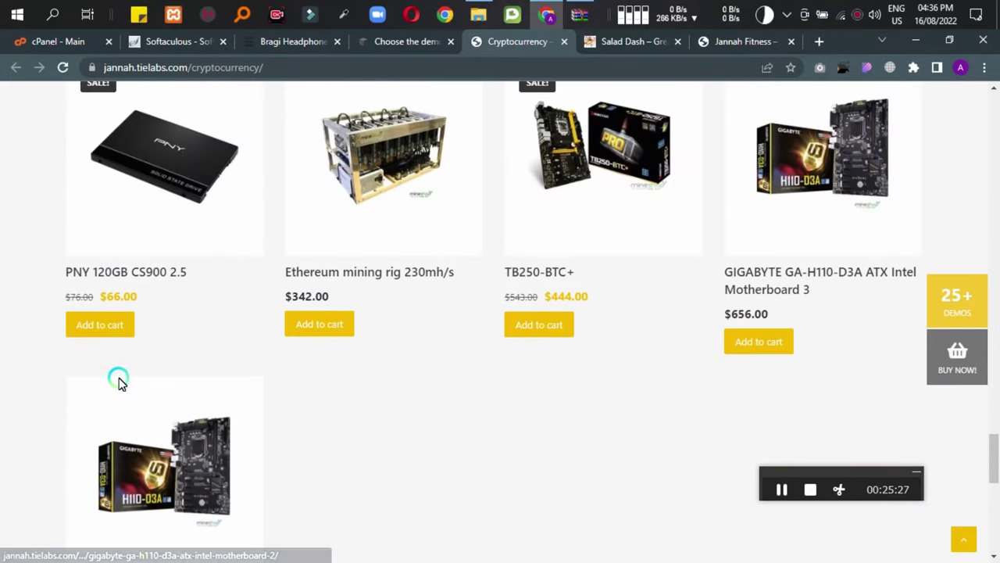
{"action": "left_click", "coordinate": [108, 325]}
{"action": "scroll", "coordinate": [366, 353], "scroll_direction": "up", "scroll_amount": 15}
{"action": "scroll", "coordinate": [363, 361], "scroll_direction": "up", "scroll_amount": 2}
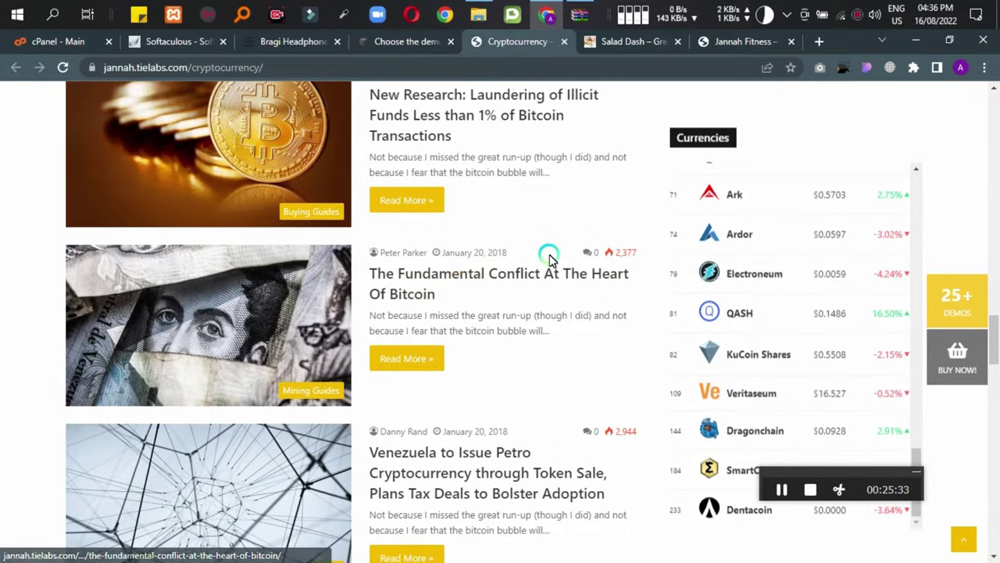
Close the Cryptocurrency demo tab and view the Salad Dash demo from its header through the Latest Posts section.
{"action": "scroll", "coordinate": [608, 261], "scroll_direction": "up", "scroll_amount": 10}
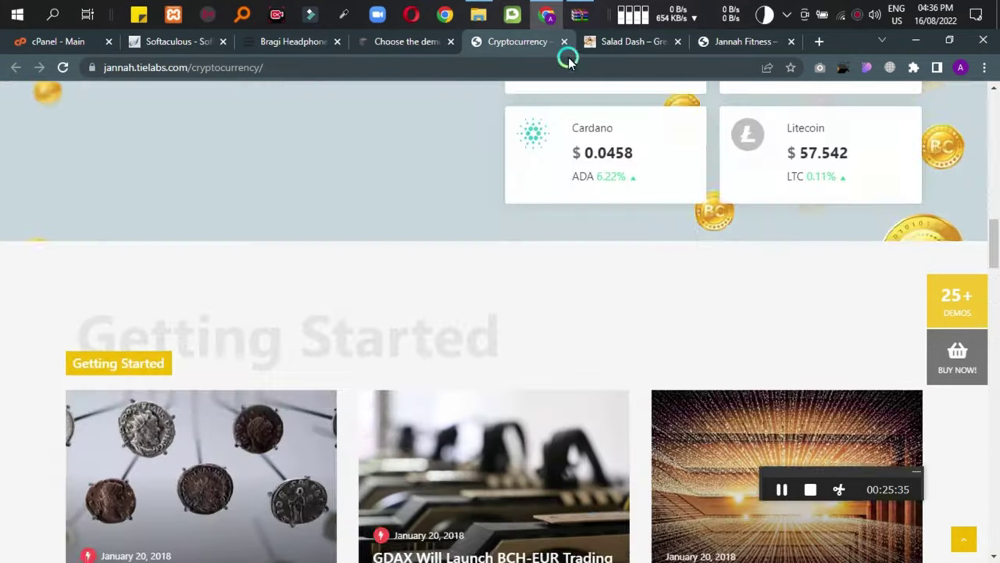
{"action": "left_click", "coordinate": [562, 42]}
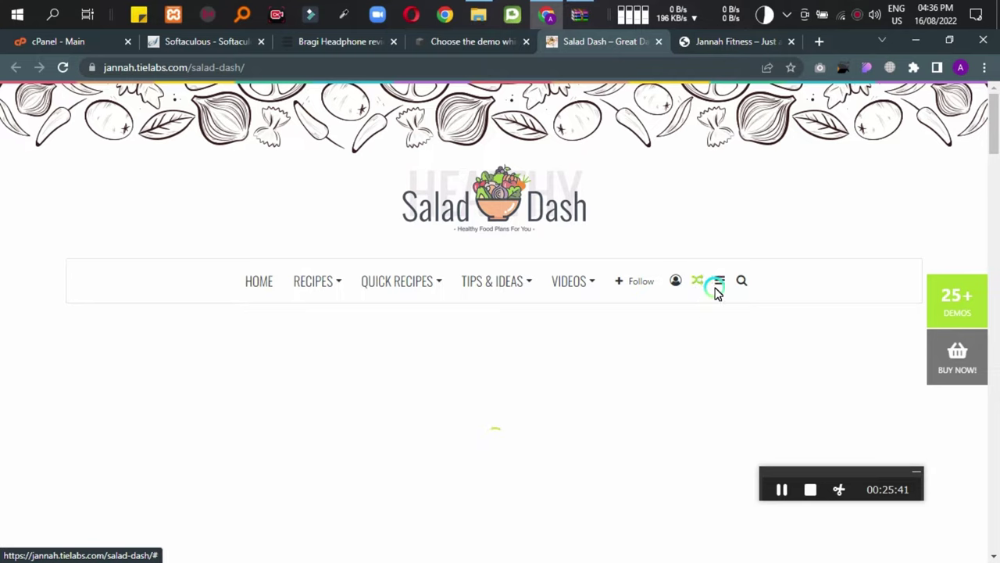
{"action": "scroll", "coordinate": [364, 320], "scroll_direction": "down", "scroll_amount": 10}
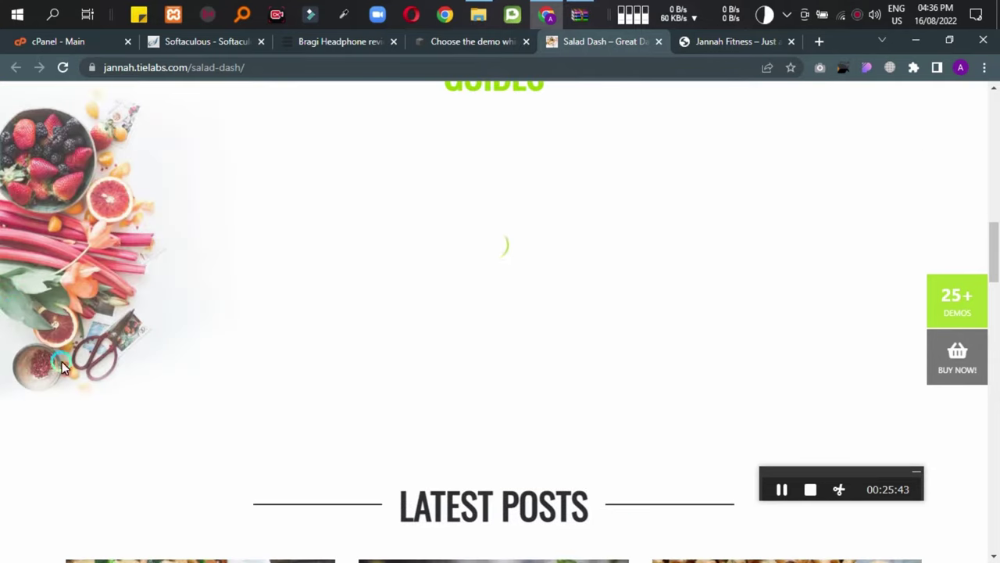
{"action": "scroll", "coordinate": [37, 367], "scroll_direction": "down", "scroll_amount": 8}
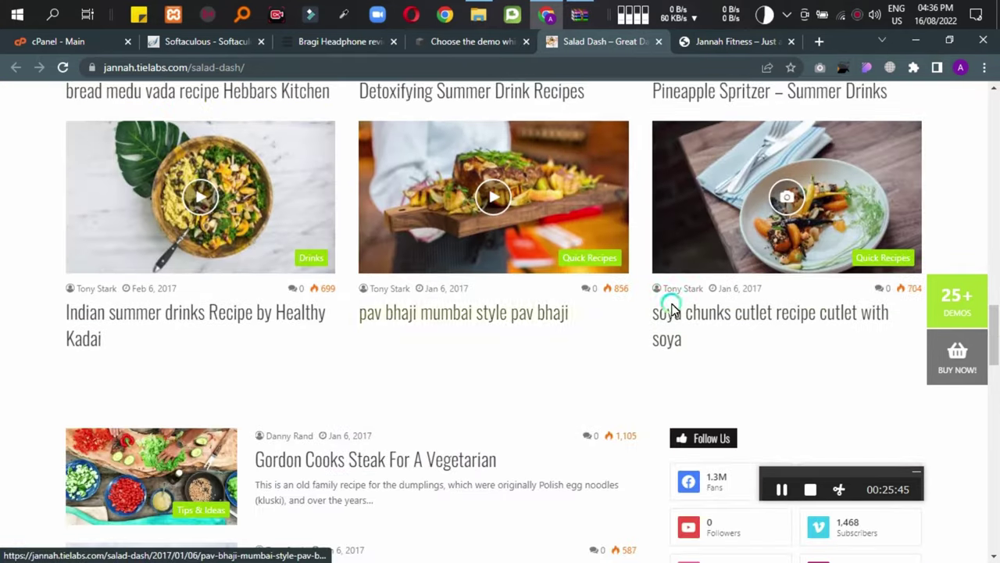
{"action": "scroll", "coordinate": [490, 206], "scroll_direction": "down", "scroll_amount": 5}
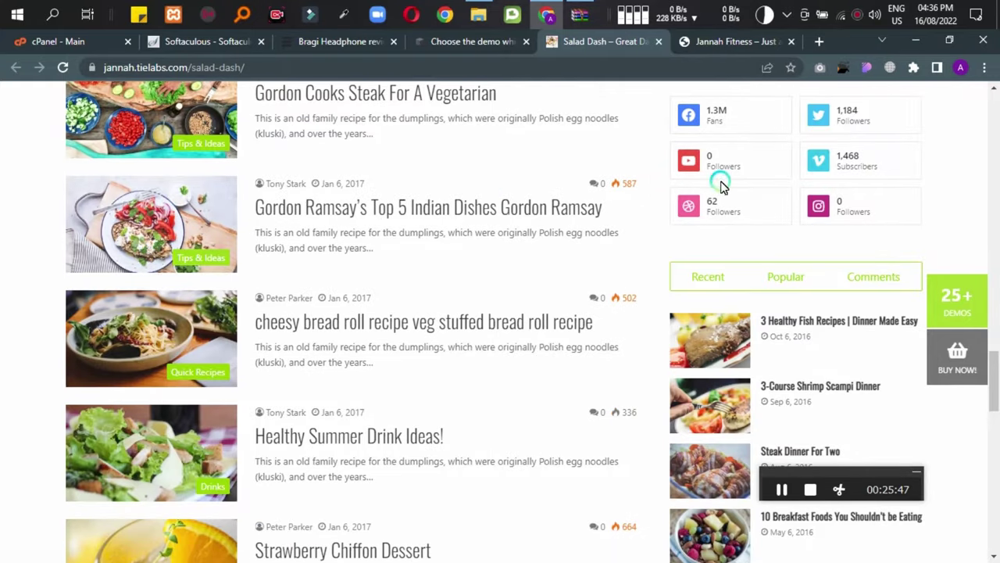
View Salad Dash's Follow Us block, recipe list and footer, and close its tab.
{"action": "scroll", "coordinate": [755, 306], "scroll_direction": "up", "scroll_amount": 2}
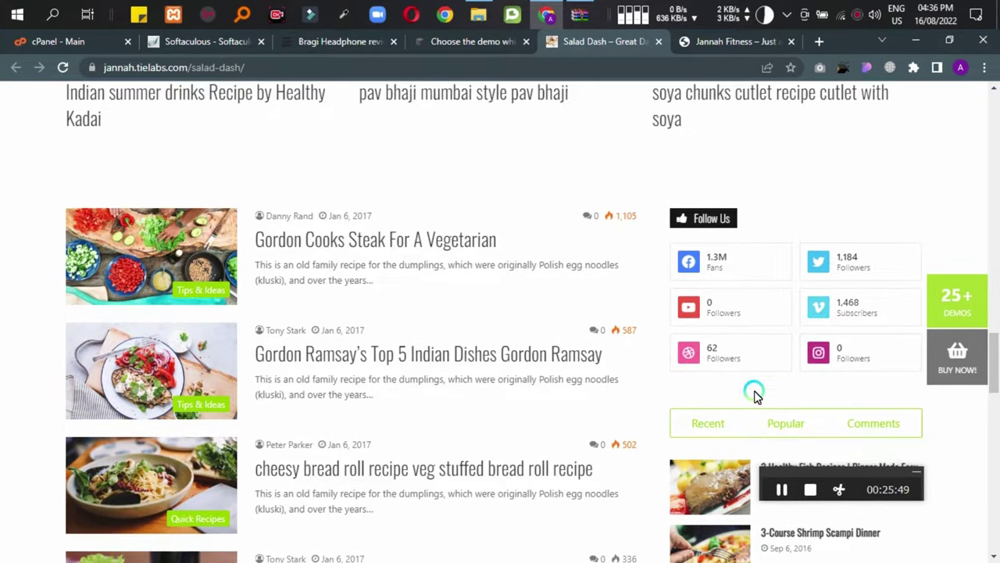
{"action": "scroll", "coordinate": [781, 324], "scroll_direction": "down", "scroll_amount": 2}
{"action": "scroll", "coordinate": [331, 440], "scroll_direction": "down", "scroll_amount": 8}
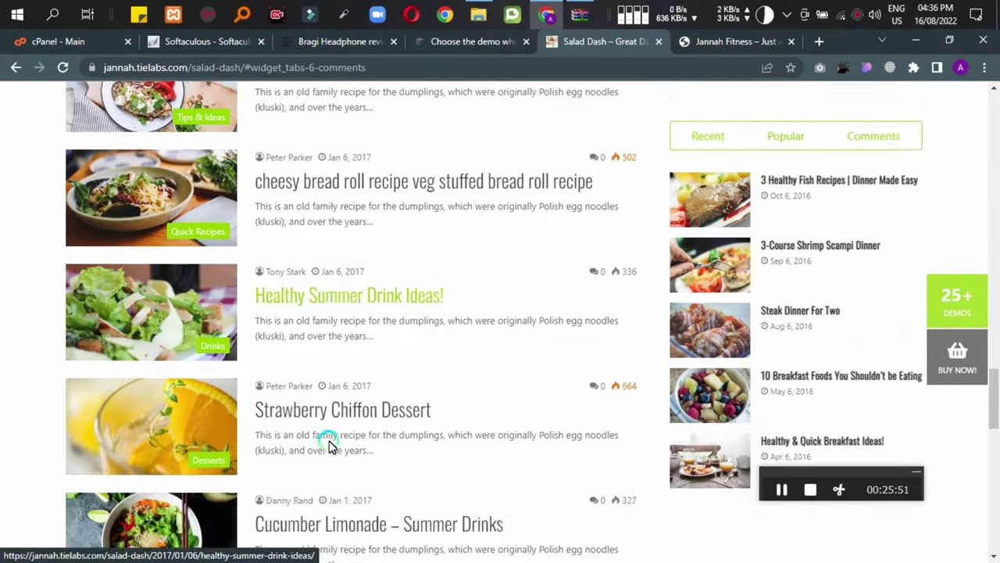
{"action": "scroll", "coordinate": [380, 418], "scroll_direction": "down", "scroll_amount": 5}
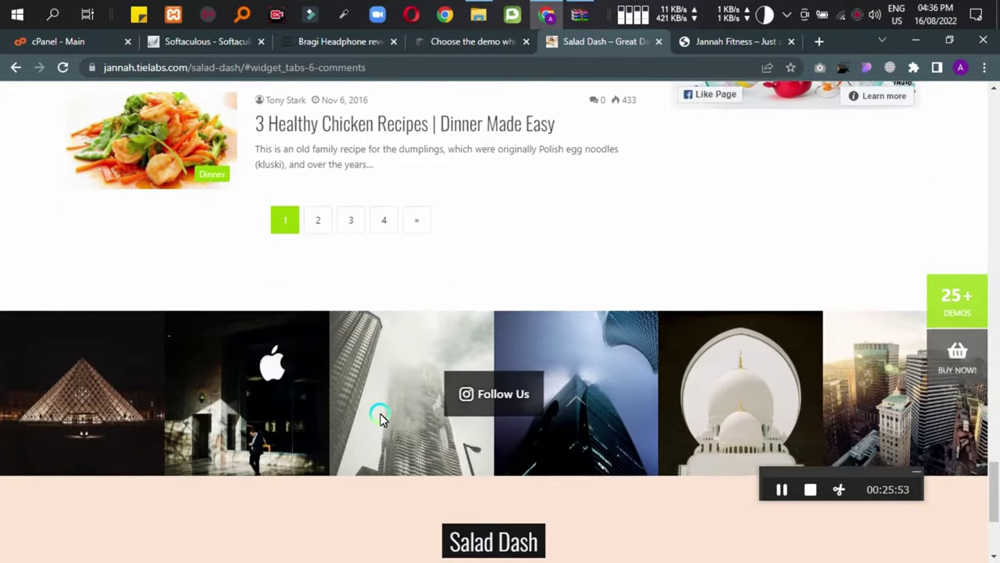
{"action": "scroll", "coordinate": [311, 491], "scroll_direction": "down", "scroll_amount": 1}
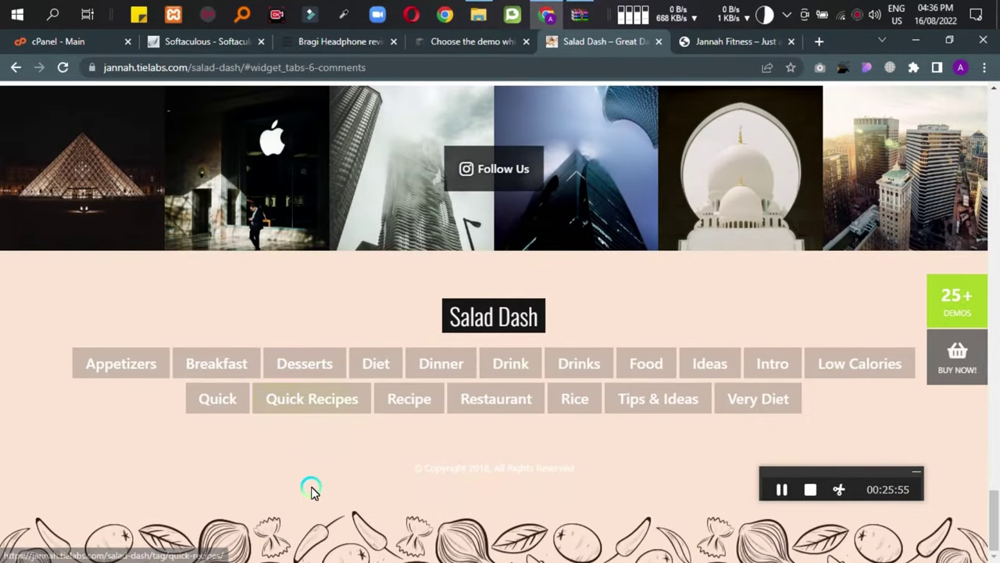
{"action": "left_click", "coordinate": [658, 41]}
View the Jannah Fitness demo's featured articles, Body Building video playlist and article grid with the sidebar ad.
{"action": "scroll", "coordinate": [699, 241], "scroll_direction": "down", "scroll_amount": 4}
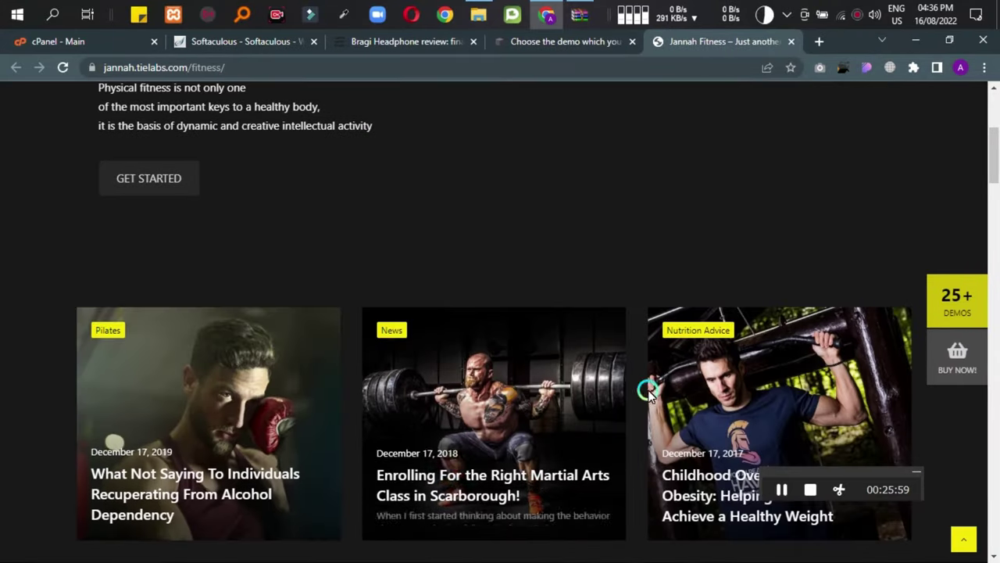
{"action": "scroll", "coordinate": [623, 384], "scroll_direction": "down", "scroll_amount": 5}
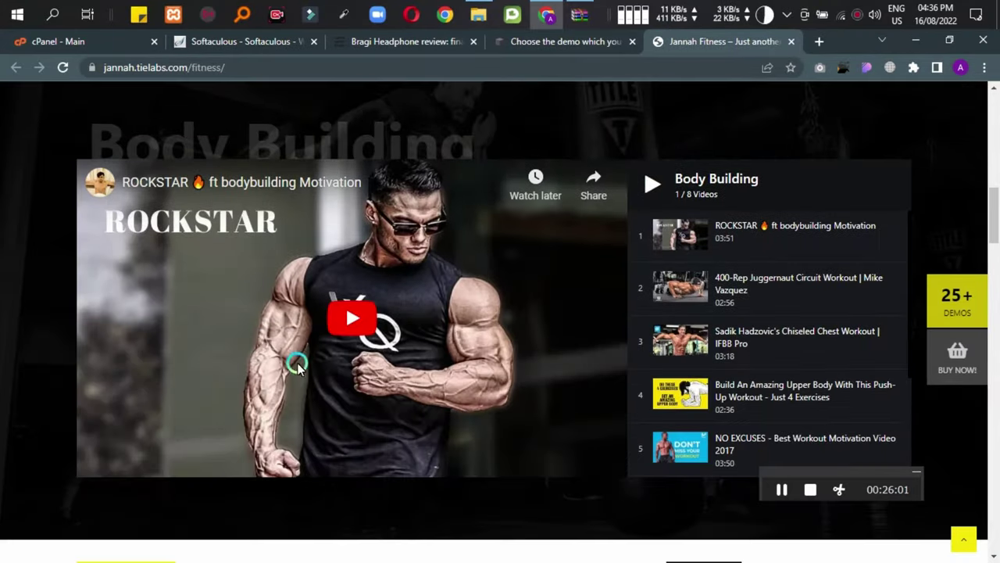
{"action": "scroll", "coordinate": [160, 360], "scroll_direction": "down", "scroll_amount": 10}
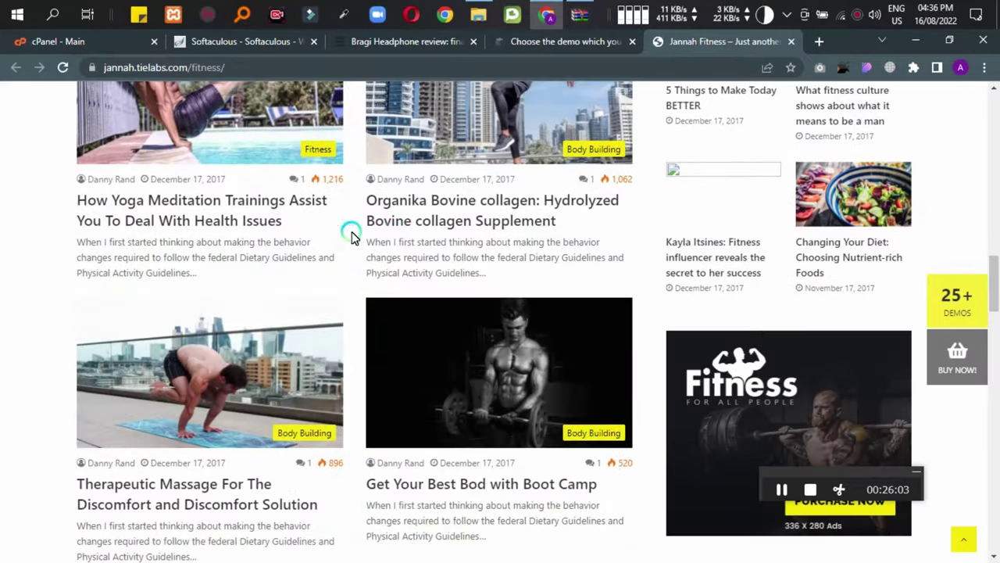
{"action": "scroll", "coordinate": [353, 213], "scroll_direction": "up", "scroll_amount": 2}
{"action": "scroll", "coordinate": [607, 294], "scroll_direction": "down", "scroll_amount": 6}
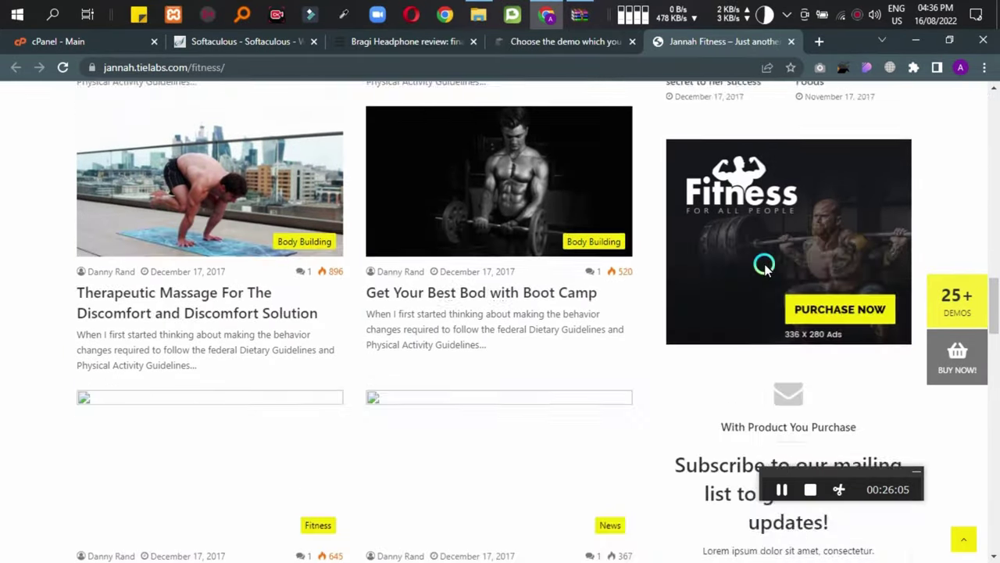
View the Fitness demo's Shop Now products and the Timetable of Classes.
{"action": "scroll", "coordinate": [209, 362], "scroll_direction": "down", "scroll_amount": 12}
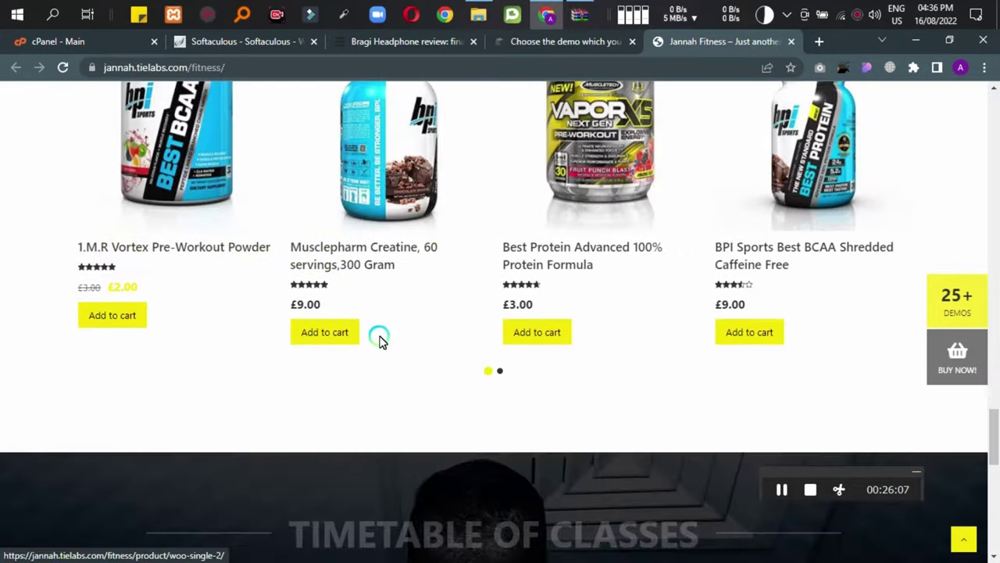
{"action": "scroll", "coordinate": [648, 264], "scroll_direction": "up", "scroll_amount": 5}
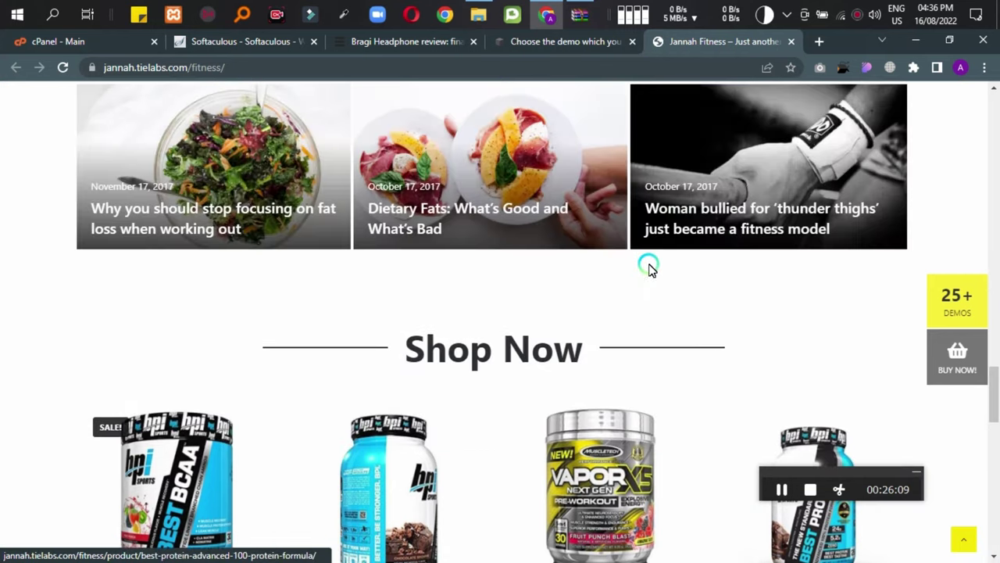
{"action": "scroll", "coordinate": [670, 349], "scroll_direction": "down", "scroll_amount": 11}
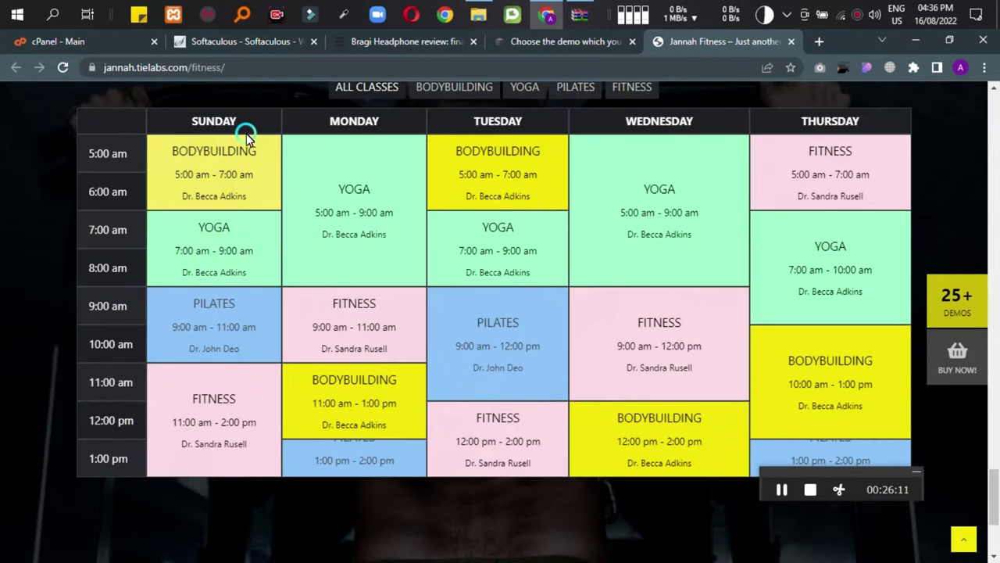
Filter the Timetable of Classes by Bodybuilding, Yoga, Fitness and All Classes in turn, ending on Bodybuilding.
{"action": "left_click", "coordinate": [322, 127]}
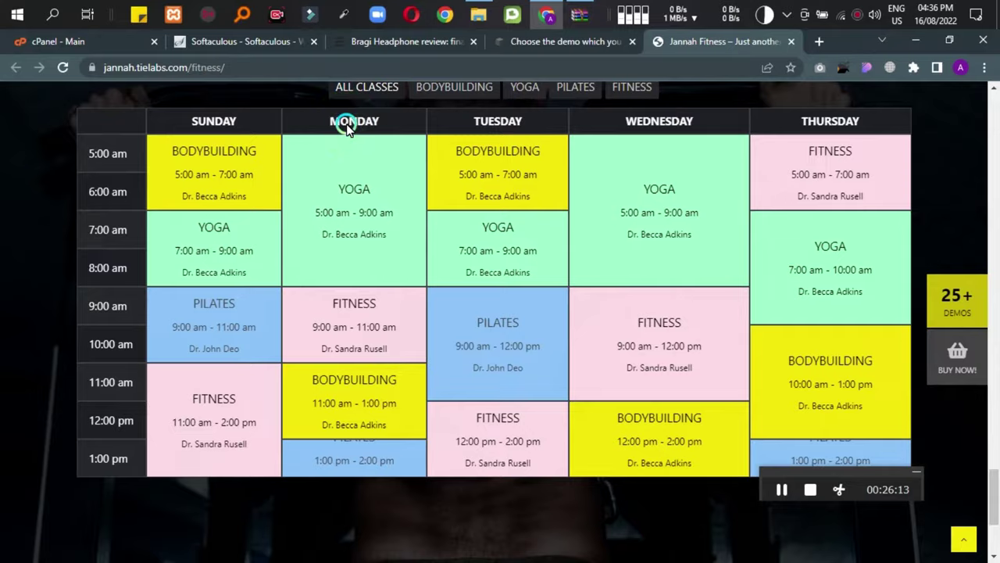
{"action": "scroll", "coordinate": [307, 326], "scroll_direction": "up", "scroll_amount": 3}
{"action": "left_click", "coordinate": [487, 306]}
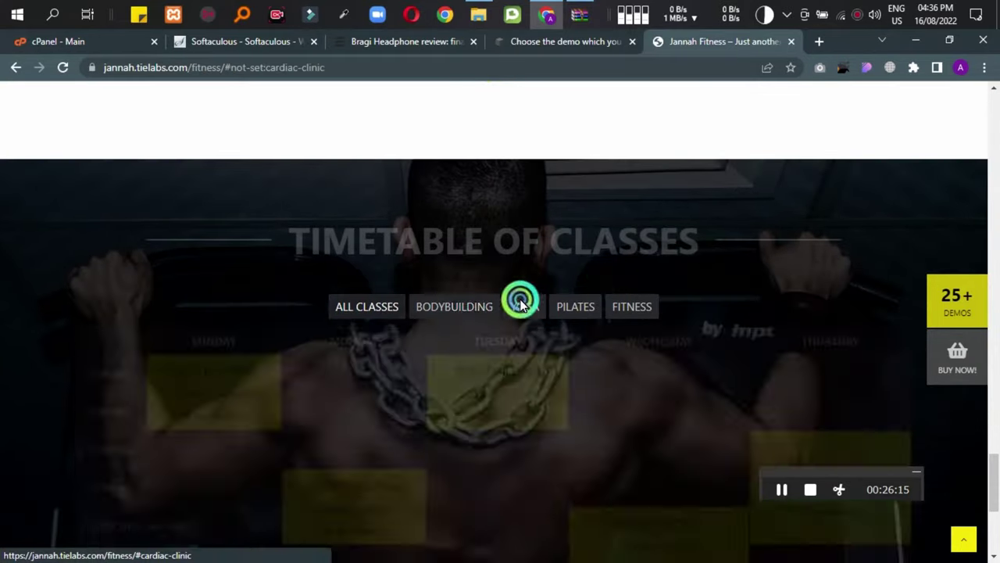
{"action": "scroll", "coordinate": [456, 274], "scroll_direction": "down", "scroll_amount": 2}
{"action": "scroll", "coordinate": [453, 216], "scroll_direction": "up", "scroll_amount": 1}
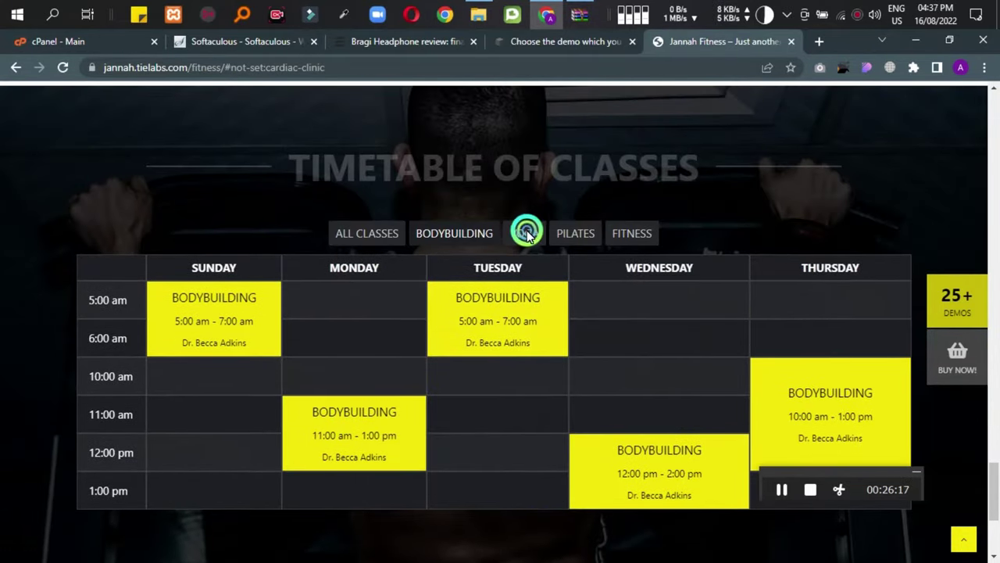
{"action": "left_click", "coordinate": [525, 232]}
{"action": "left_click", "coordinate": [642, 232]}
{"action": "left_click", "coordinate": [372, 237]}
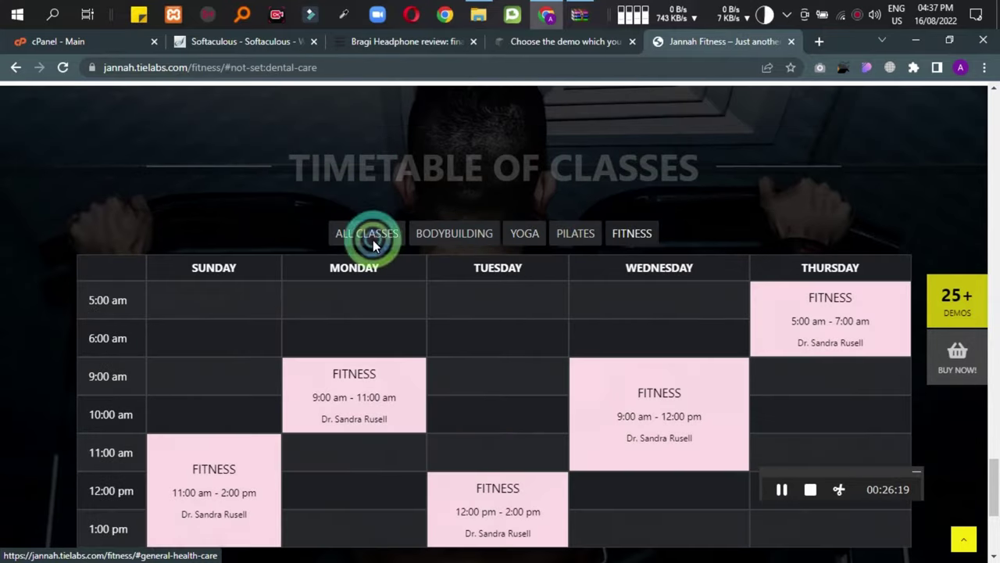
{"action": "left_click", "coordinate": [455, 239]}
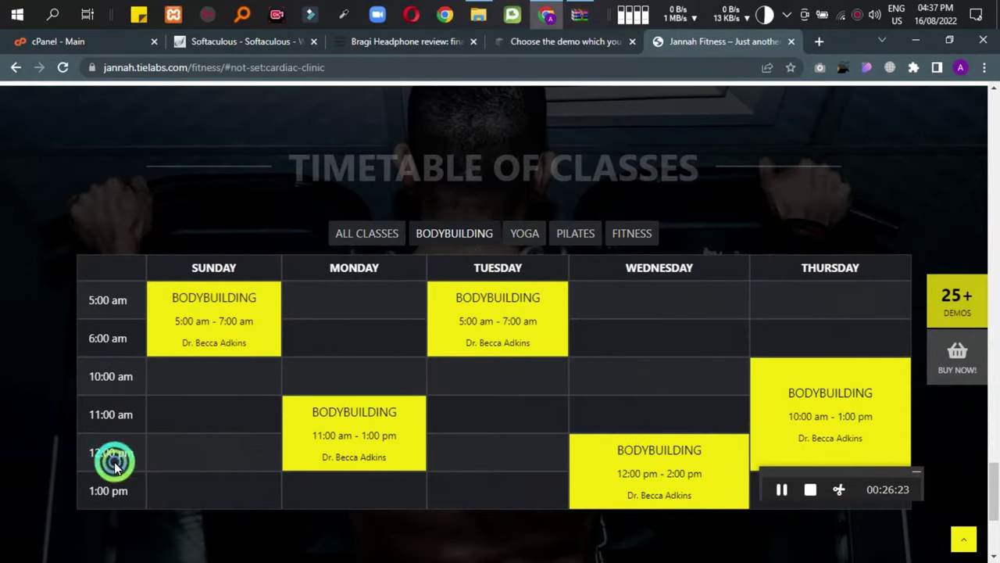
View the Fitness demo's footer and open the Musclepharm Creatine, 60 servings,300 Gram product from Shop Now.
{"action": "scroll", "coordinate": [684, 321], "scroll_direction": "down", "scroll_amount": 3}
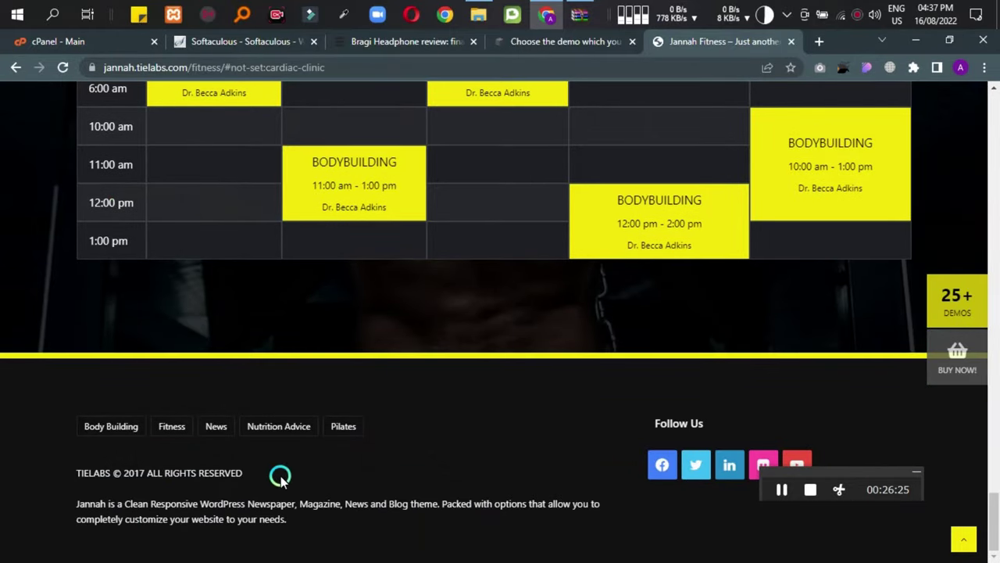
{"action": "scroll", "coordinate": [280, 478], "scroll_direction": "up", "scroll_amount": 10}
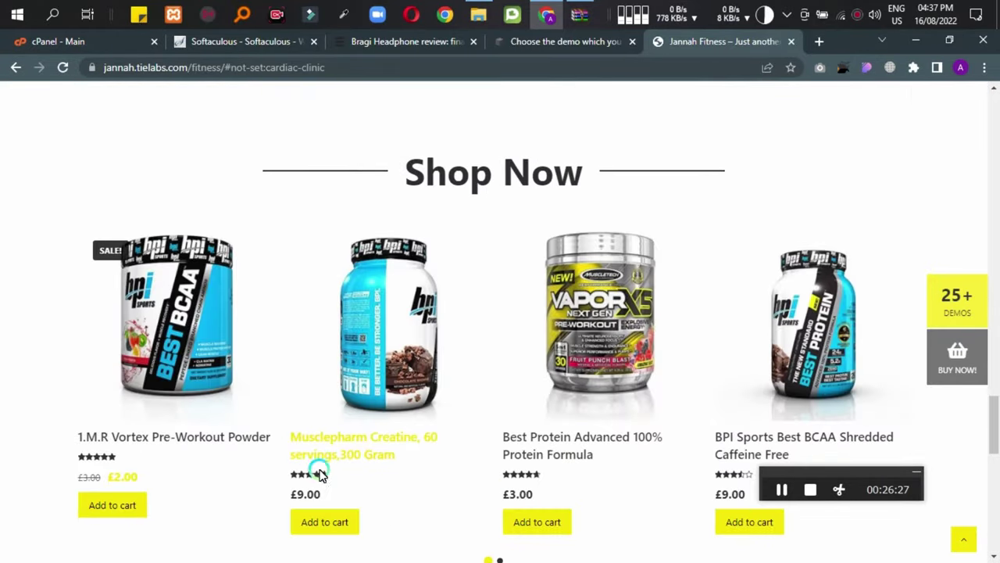
{"action": "left_click", "coordinate": [393, 333]}
{"action": "scroll", "coordinate": [558, 327], "scroll_direction": "down", "scroll_amount": 10}
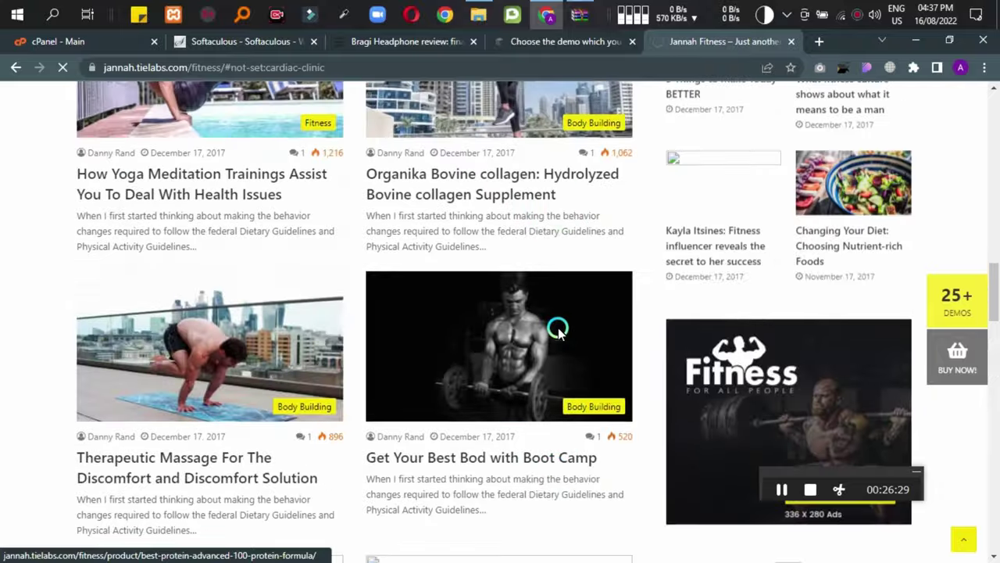
View the Musclepharm Creatine page's description, related products and site header.
{"action": "scroll", "coordinate": [239, 376], "scroll_direction": "down", "scroll_amount": 2}
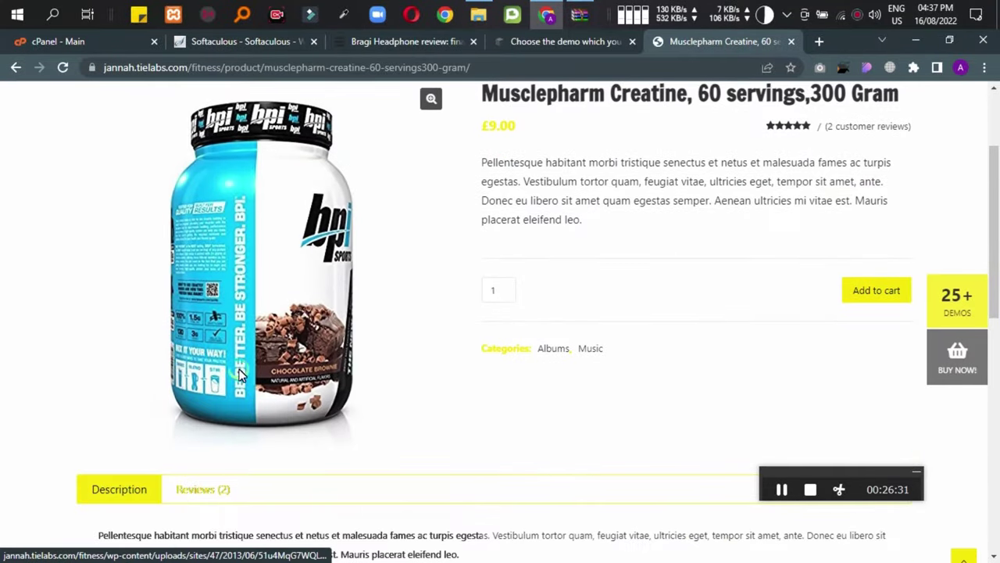
{"action": "scroll", "coordinate": [520, 218], "scroll_direction": "up", "scroll_amount": 1}
{"action": "scroll", "coordinate": [94, 290], "scroll_direction": "down", "scroll_amount": 5}
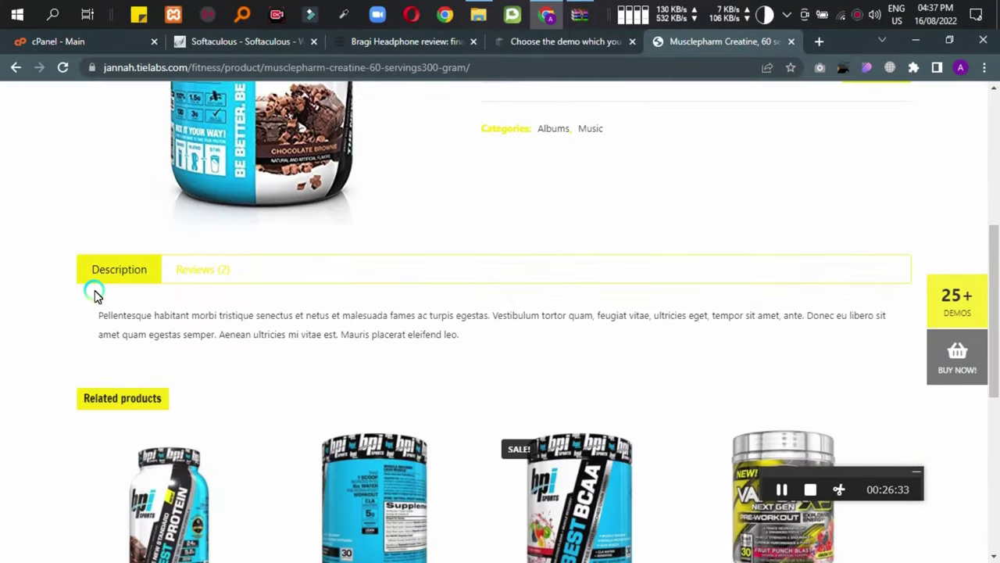
{"action": "scroll", "coordinate": [376, 304], "scroll_direction": "down", "scroll_amount": 4}
{"action": "left_click", "coordinate": [125, 274]}
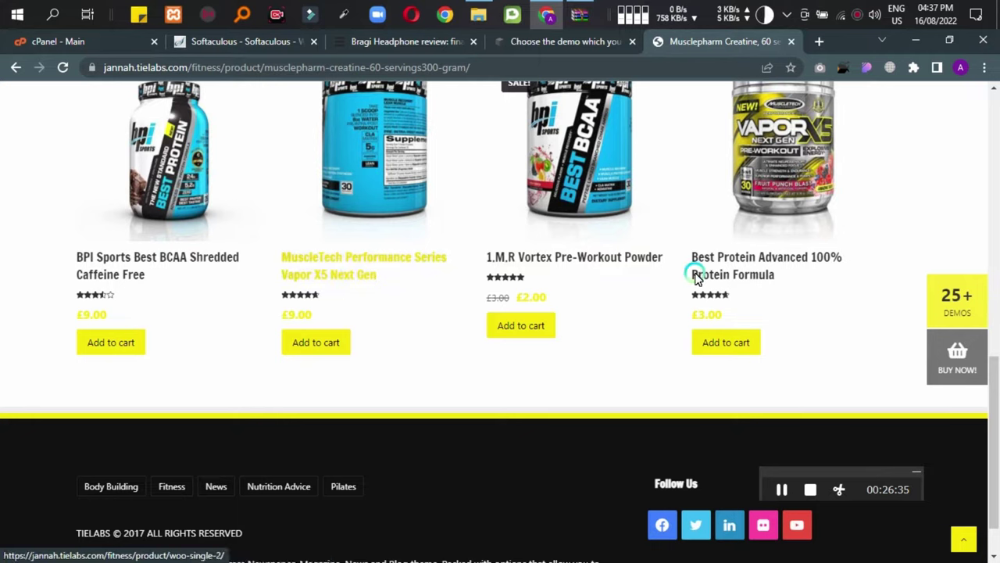
{"action": "scroll", "coordinate": [493, 273], "scroll_direction": "up", "scroll_amount": 4}
{"action": "scroll", "coordinate": [393, 281], "scroll_direction": "down", "scroll_amount": 5}
{"action": "scroll", "coordinate": [395, 285], "scroll_direction": "up", "scroll_amount": 10}
{"action": "scroll", "coordinate": [395, 286], "scroll_direction": "up", "scroll_amount": 1}
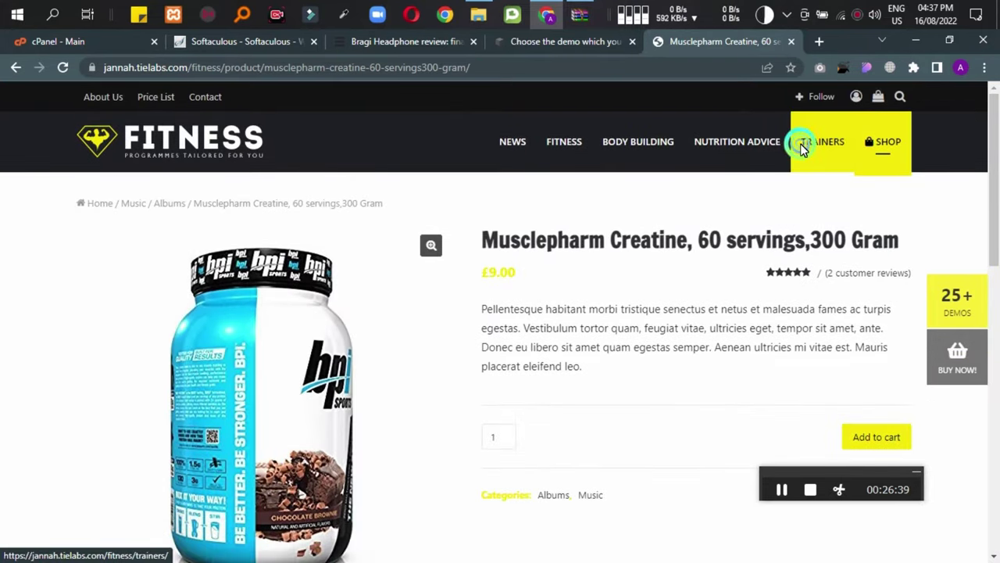
Open the Fitness shop's cart page and view it with the Most Reviewed list beside it.
{"action": "mouse_move", "coordinate": [881, 93]}
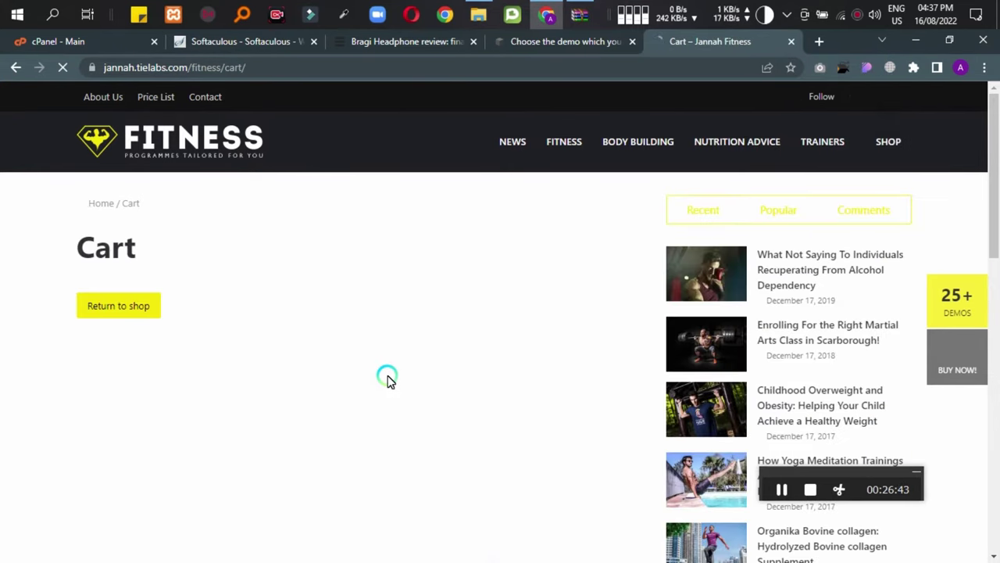
{"action": "scroll", "coordinate": [159, 388], "scroll_direction": "down", "scroll_amount": 2}
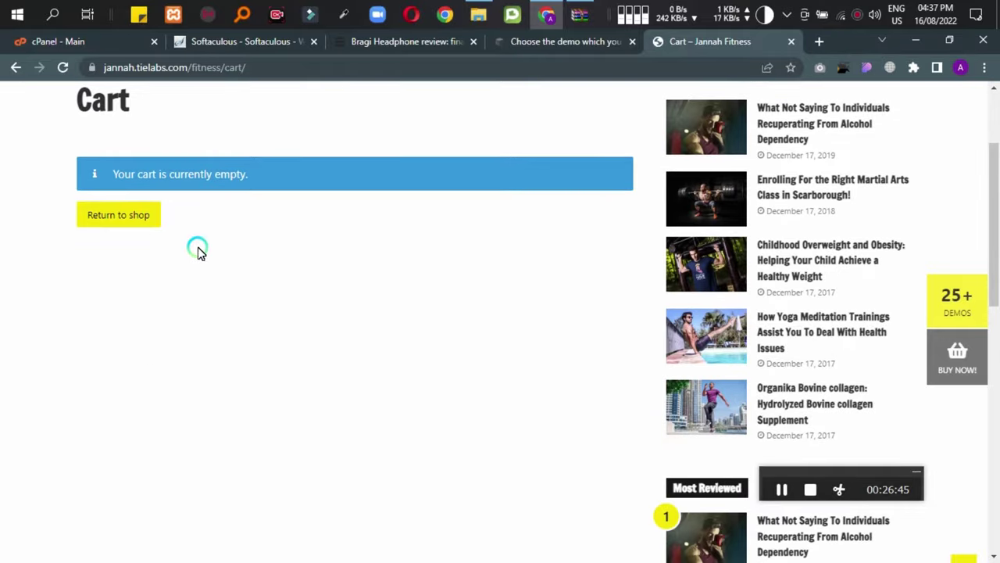
{"action": "scroll", "coordinate": [765, 217], "scroll_direction": "down", "scroll_amount": 4}
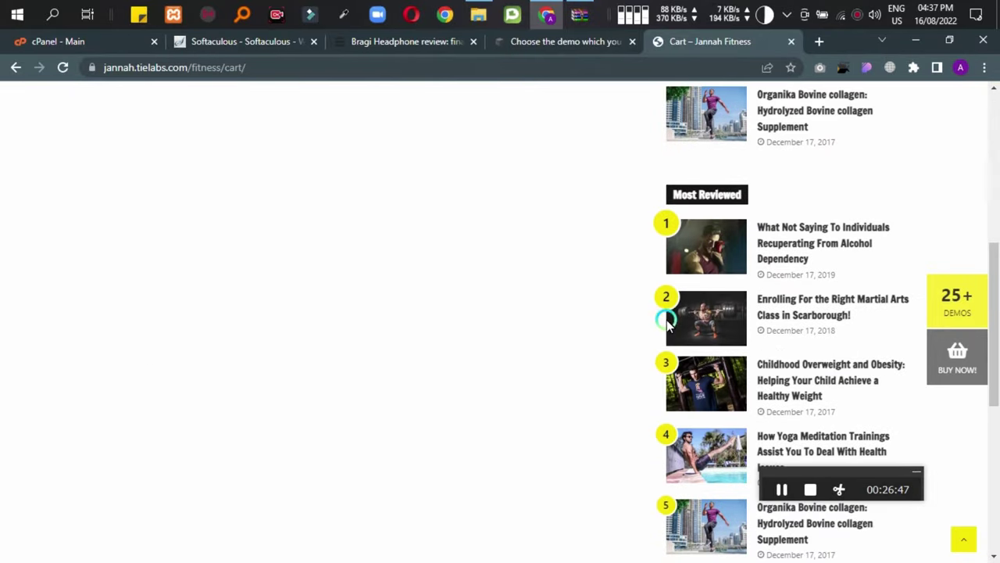
Open the Most Reviewed article "Enrolling For the Right Martial Arts Class in Scarborough!" and view it down to Related Articles.
{"action": "left_click", "coordinate": [775, 316]}
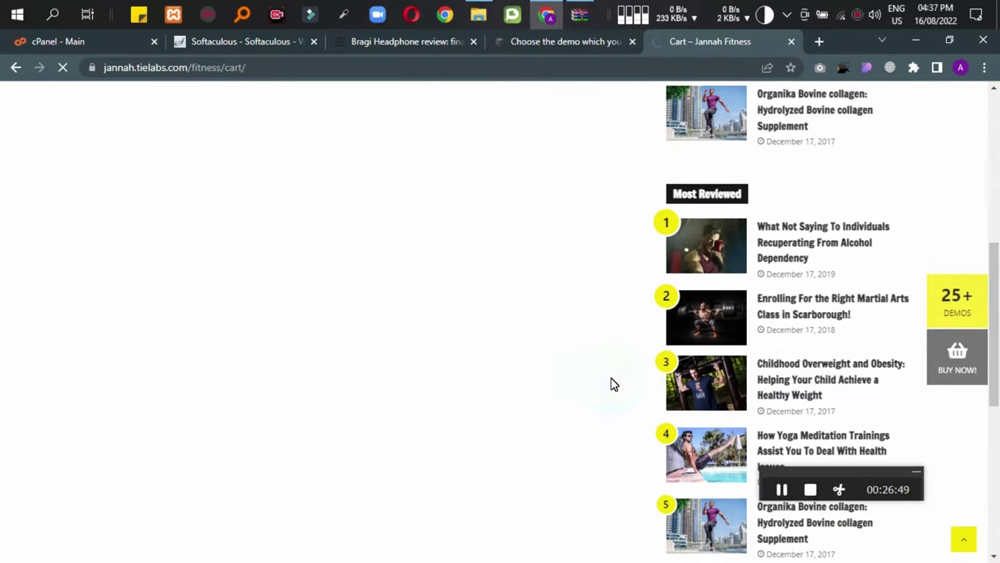
{"action": "scroll", "coordinate": [612, 383], "scroll_direction": "down", "scroll_amount": 2}
{"action": "scroll", "coordinate": [292, 380], "scroll_direction": "down", "scroll_amount": 9}
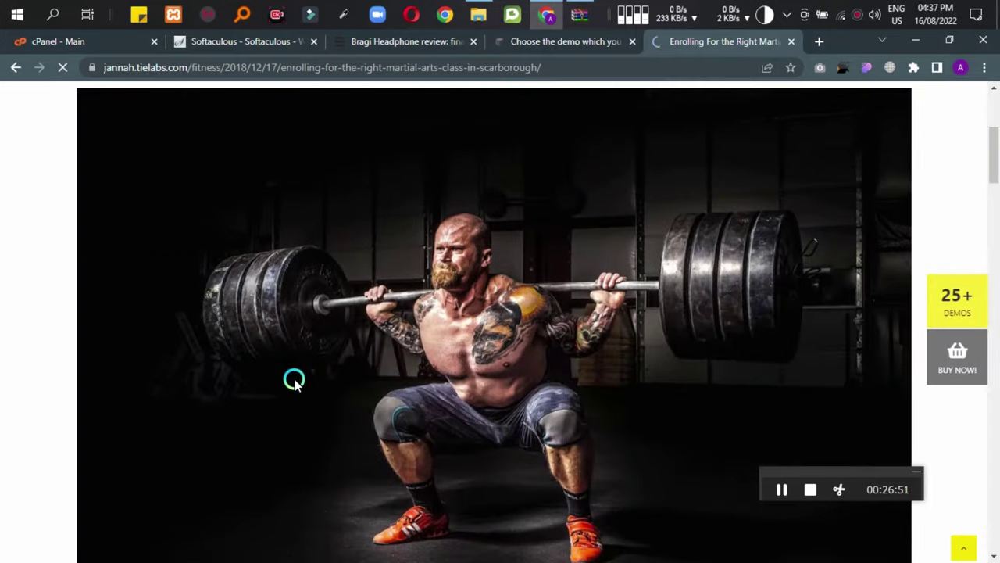
{"action": "scroll", "coordinate": [297, 383], "scroll_direction": "down", "scroll_amount": 10}
{"action": "scroll", "coordinate": [491, 332], "scroll_direction": "up", "scroll_amount": 4}
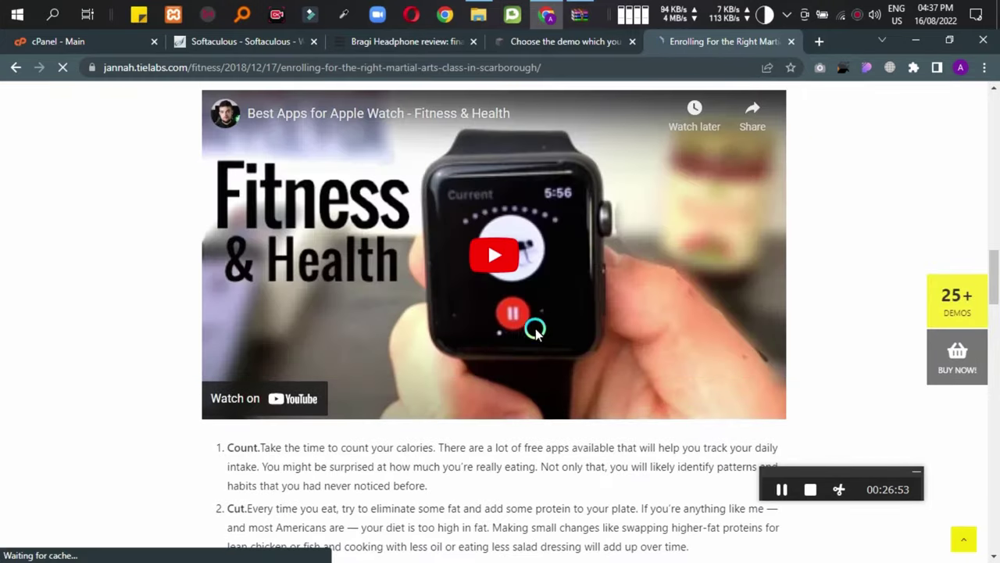
{"action": "scroll", "coordinate": [492, 332], "scroll_direction": "down", "scroll_amount": 20}
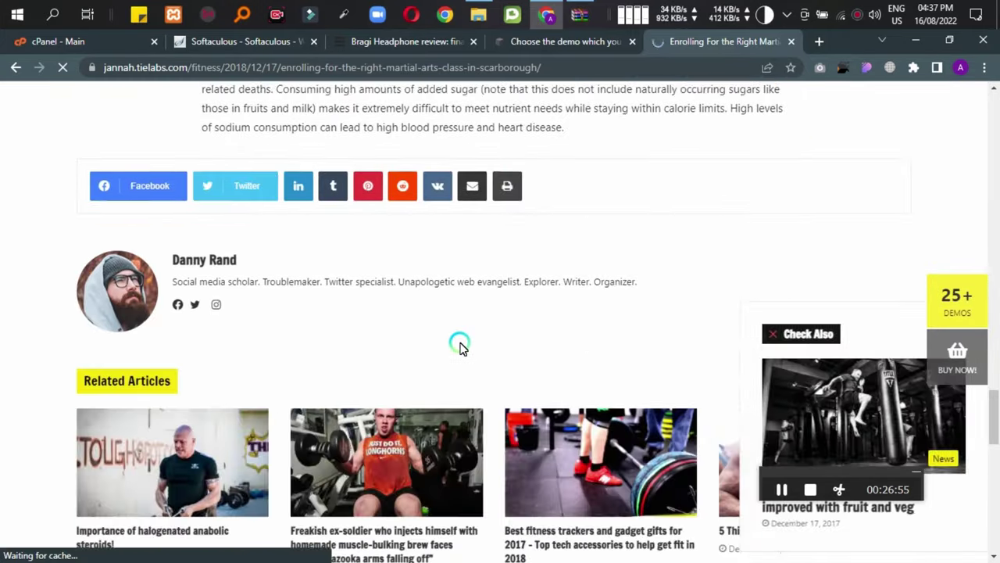
View the Fitness demo's childhood overweight and obesity article, and close the Fitness demo's browser tab.
{"action": "scroll", "coordinate": [460, 350], "scroll_direction": "down", "scroll_amount": 11}
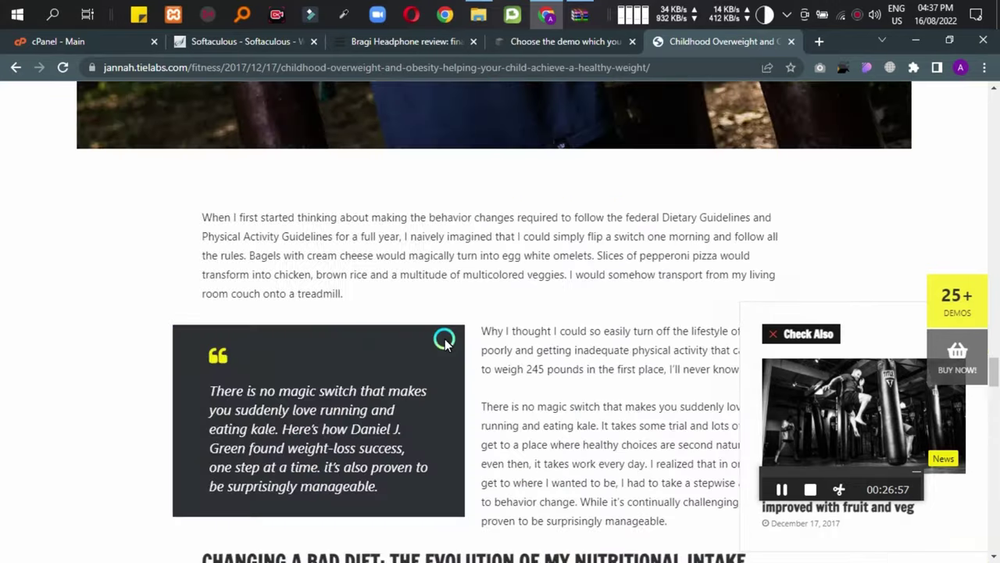
{"action": "left_click", "coordinate": [792, 42]}
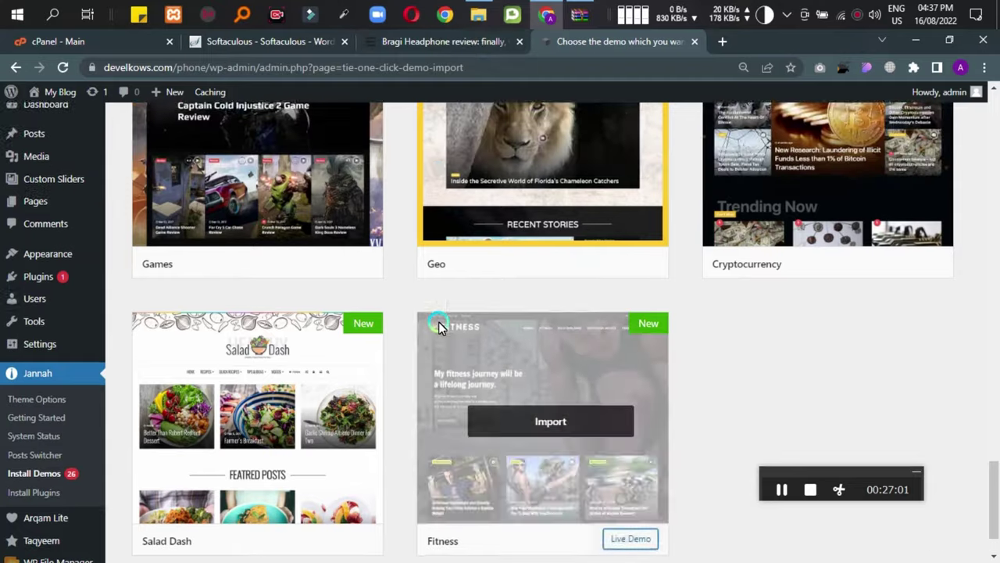
{"action": "scroll", "coordinate": [469, 312], "scroll_direction": "up", "scroll_amount": 8}
Open the JannahTech demo's home page from the Bragi Headphone review tab and view its featured posts.
{"action": "left_click", "coordinate": [438, 41]}
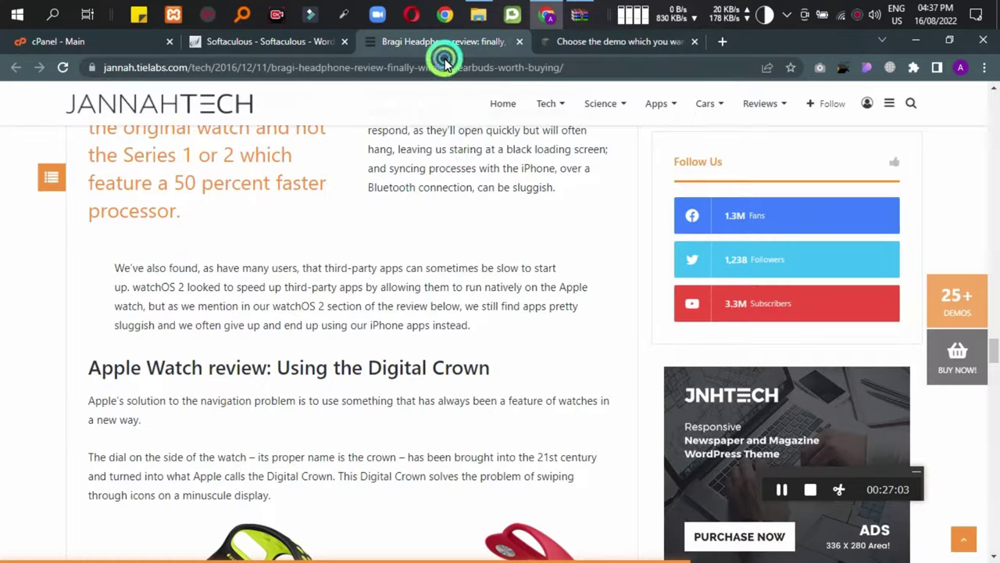
{"action": "scroll", "coordinate": [375, 172], "scroll_direction": "up", "scroll_amount": 5}
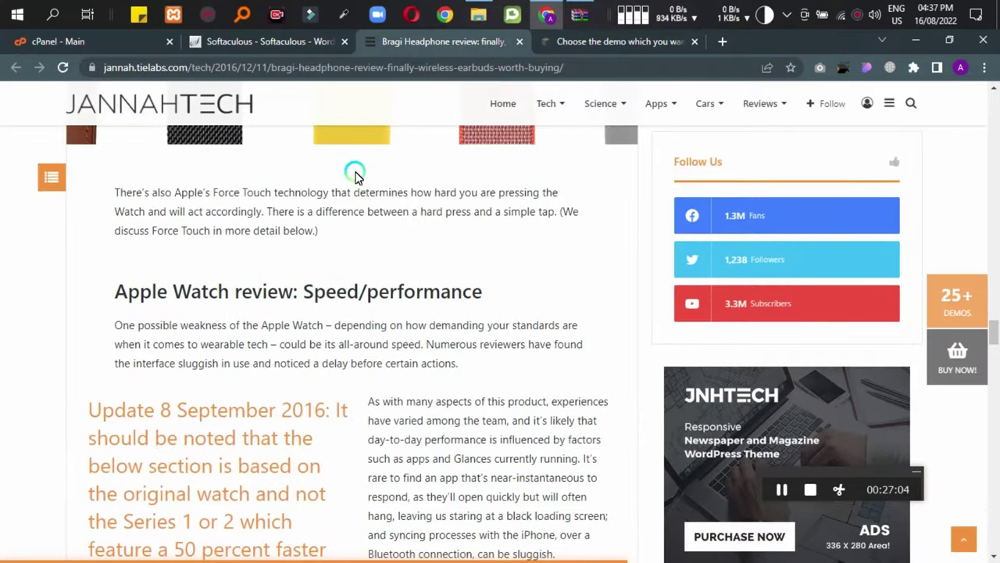
{"action": "left_click", "coordinate": [137, 112]}
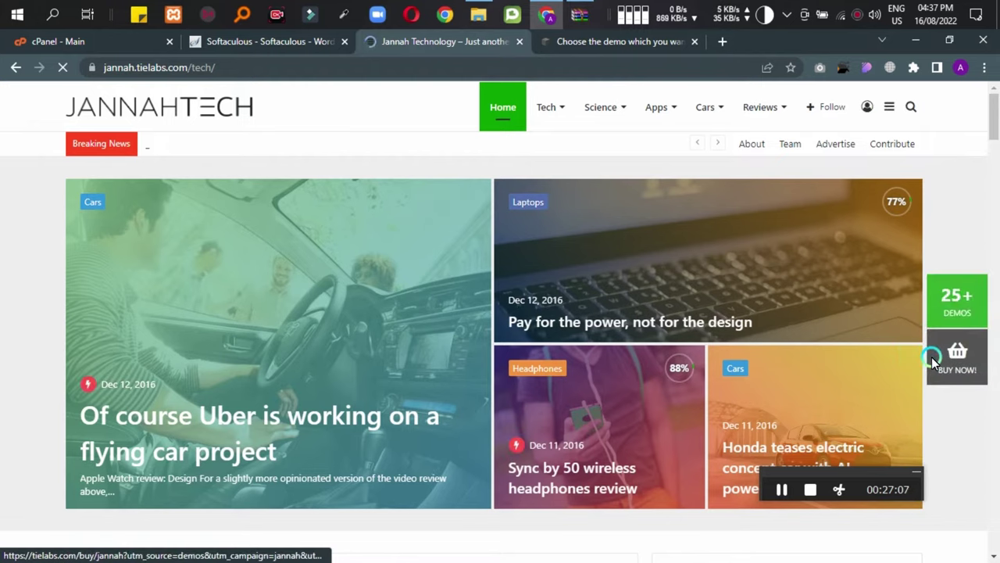
{"action": "scroll", "coordinate": [295, 290], "scroll_direction": "down", "scroll_amount": 1}
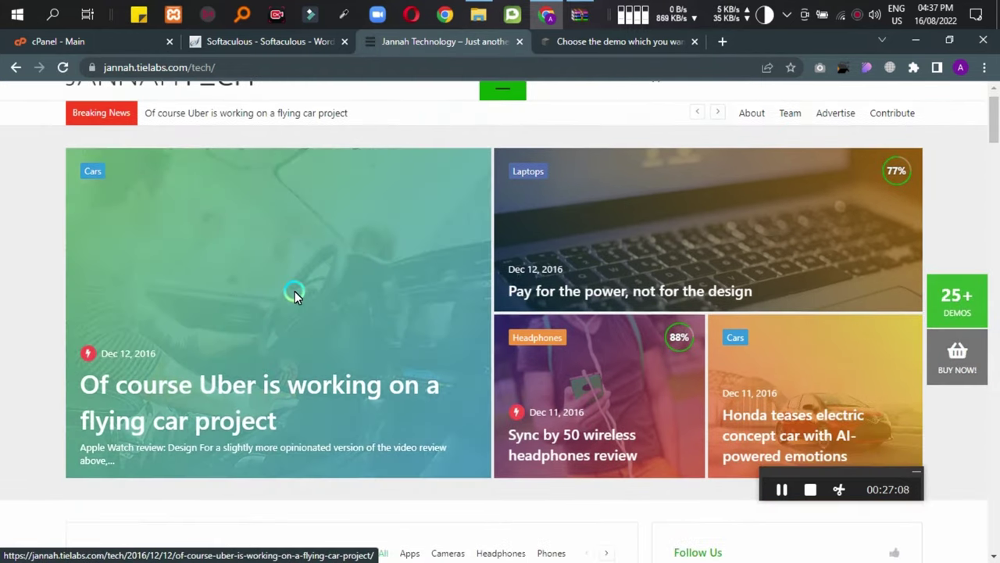
{"action": "scroll", "coordinate": [295, 291], "scroll_direction": "up", "scroll_amount": 1}
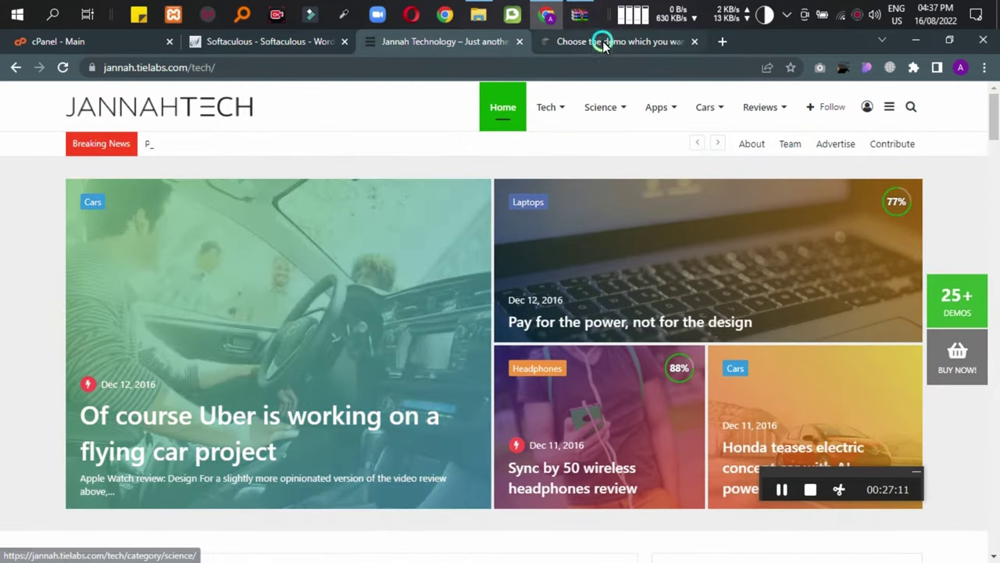
Return to the Jannah demo list and open the import details of the Tech demo.
{"action": "left_click", "coordinate": [603, 43]}
{"action": "scroll", "coordinate": [573, 253], "scroll_direction": "up", "scroll_amount": 15}
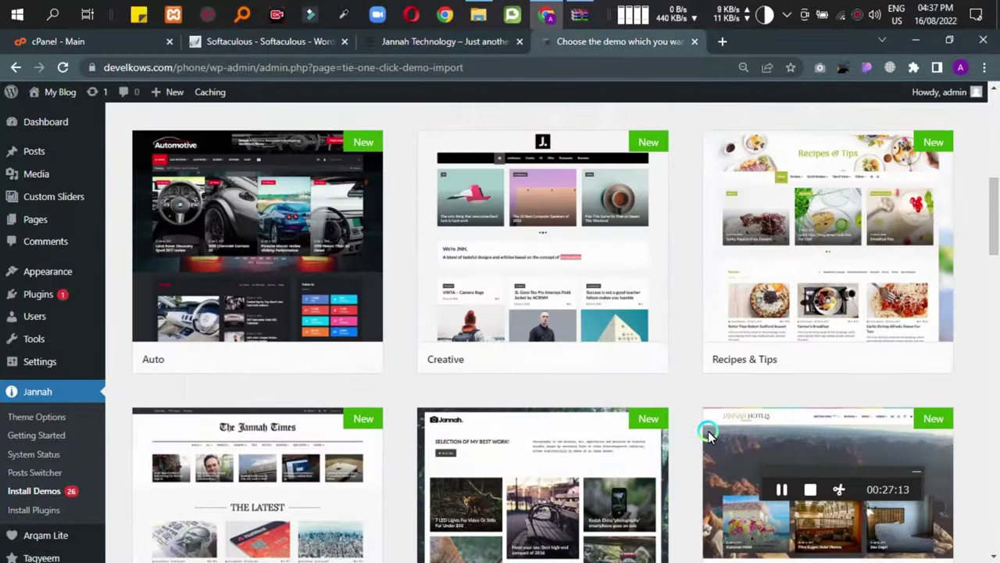
{"action": "scroll", "coordinate": [708, 434], "scroll_direction": "up", "scroll_amount": 5}
{"action": "scroll", "coordinate": [633, 298], "scroll_direction": "down", "scroll_amount": 3}
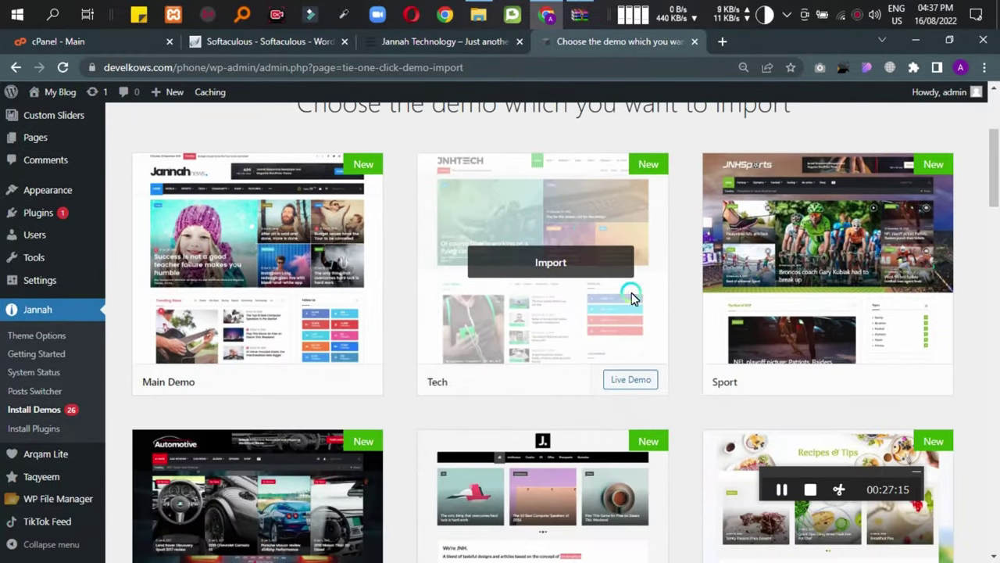
{"action": "left_click", "coordinate": [561, 265]}
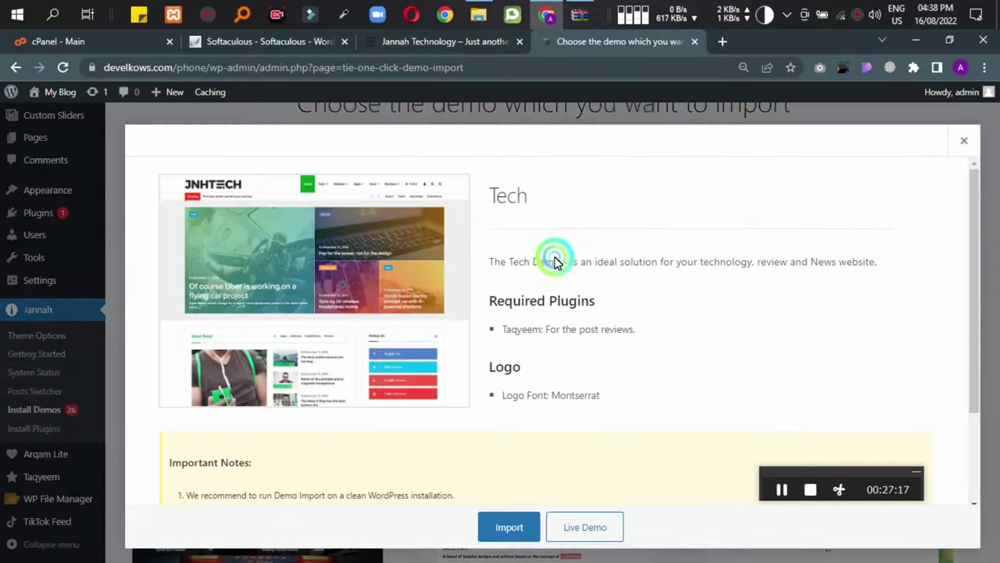
Read the Tech demo's required plugins and Important Notes, and import the demo content into the site.
{"action": "scroll", "coordinate": [527, 373], "scroll_direction": "down", "scroll_amount": 2}
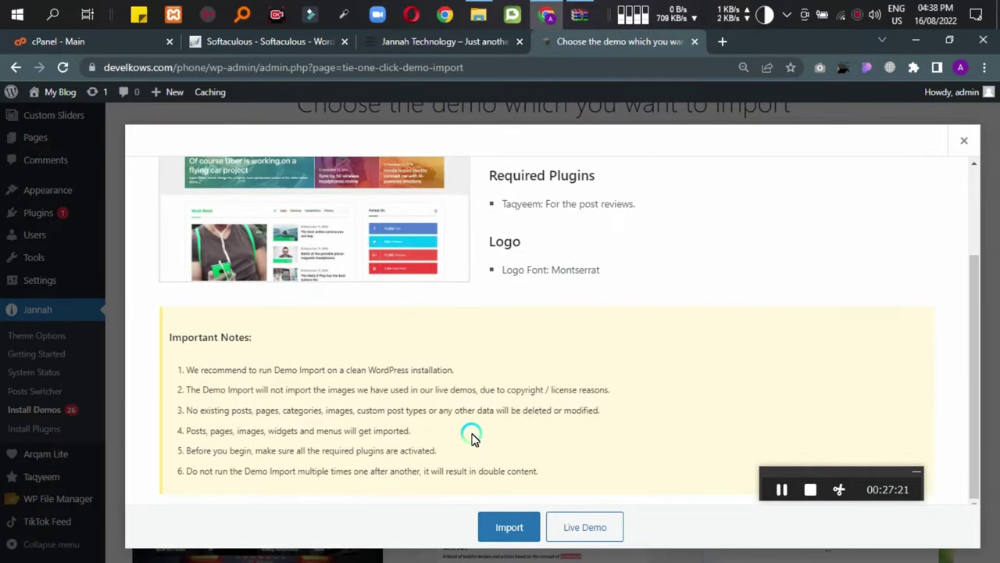
{"action": "scroll", "coordinate": [471, 438], "scroll_direction": "up", "scroll_amount": 2}
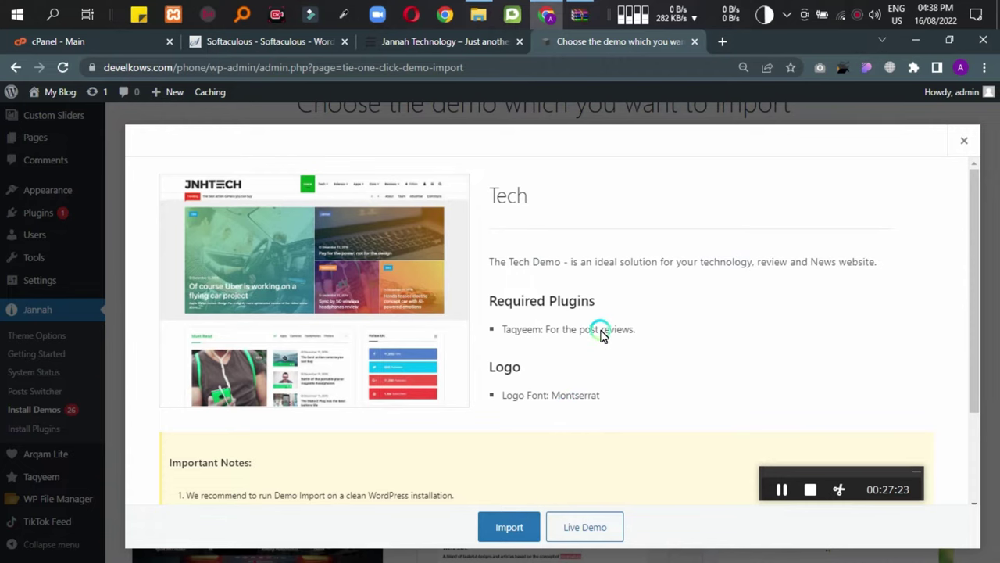
{"action": "left_click", "coordinate": [505, 527]}
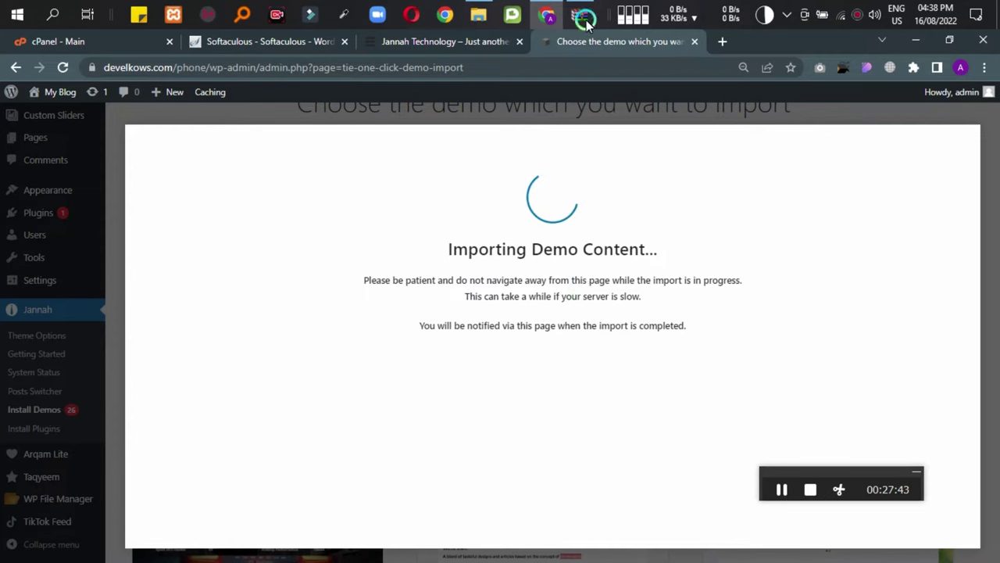
{"action": "mouse_move", "coordinate": [592, 6]}
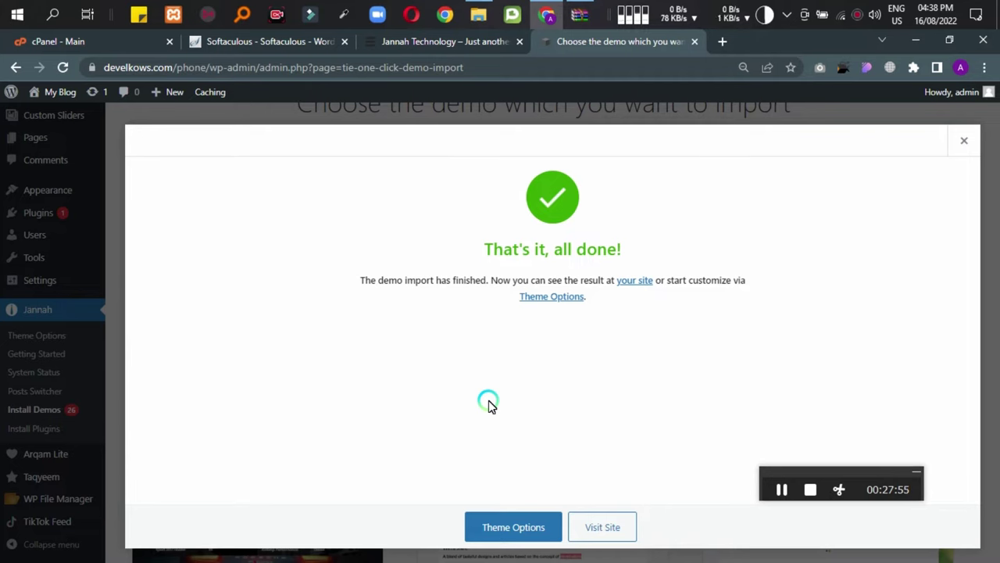
Open both Theme Options and the site from the finished demo import, and switch to the site's tab.
{"action": "left_click", "coordinate": [520, 530]}
{"action": "left_click", "coordinate": [603, 527]}
{"action": "left_click", "coordinate": [587, 43]}
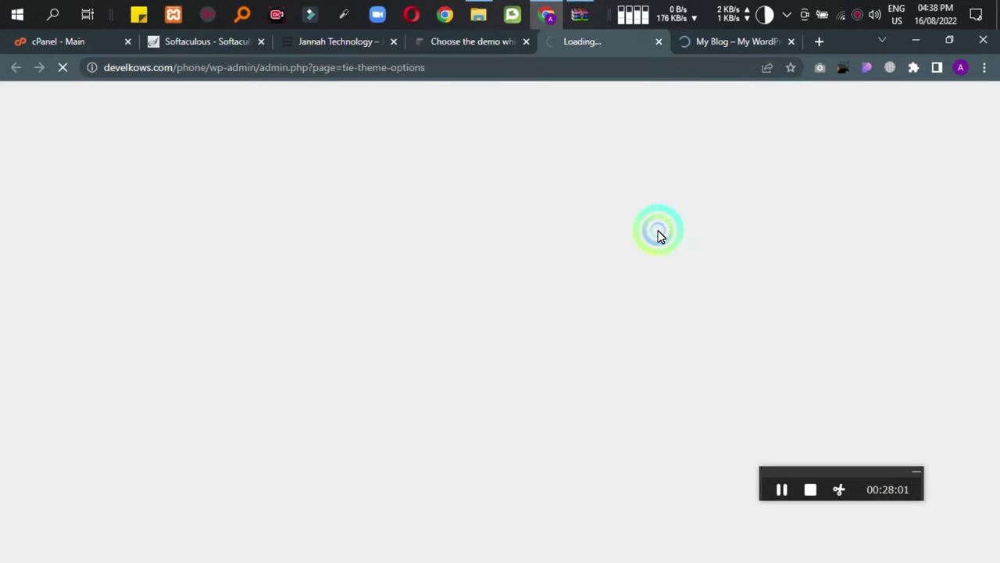
{"action": "left_click", "coordinate": [698, 40]}
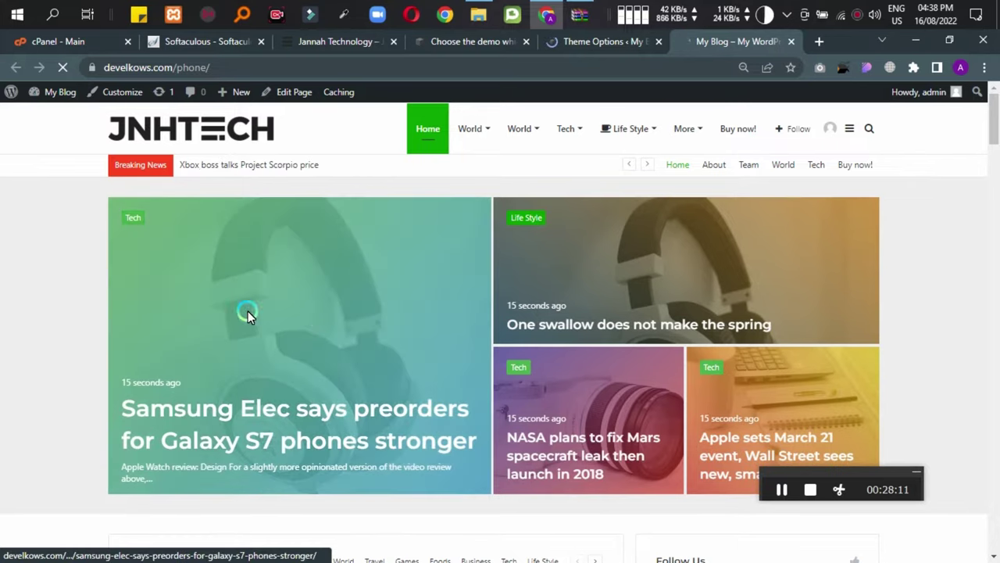
View the imported site's home page from the featured posts through Must Read to the Trending Videos block.
{"action": "scroll", "coordinate": [395, 344], "scroll_direction": "down", "scroll_amount": 2}
{"action": "scroll", "coordinate": [235, 297], "scroll_direction": "up", "scroll_amount": 2}
{"action": "scroll", "coordinate": [191, 88], "scroll_direction": "down", "scroll_amount": 10}
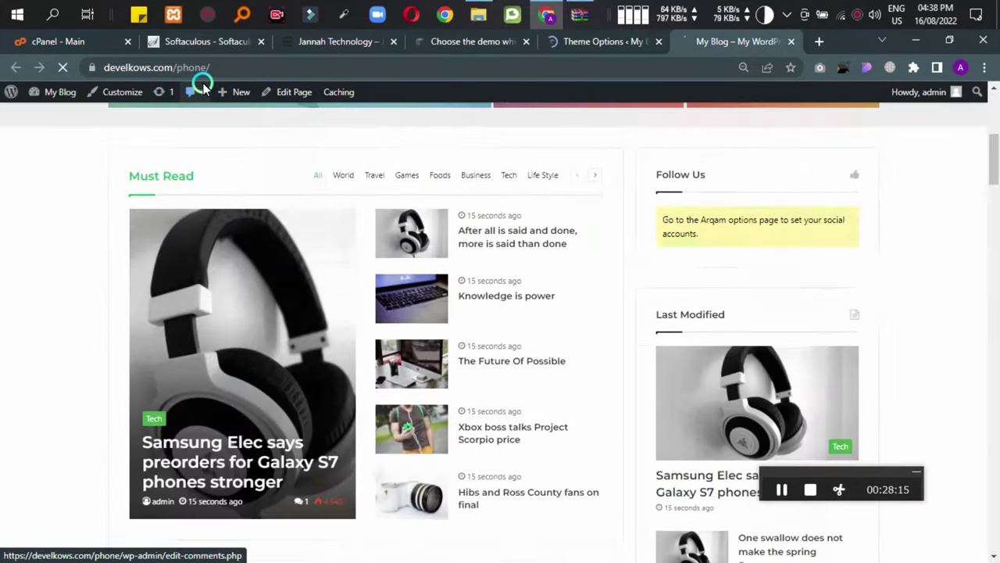
{"action": "scroll", "coordinate": [3, 139], "scroll_direction": "down", "scroll_amount": 5}
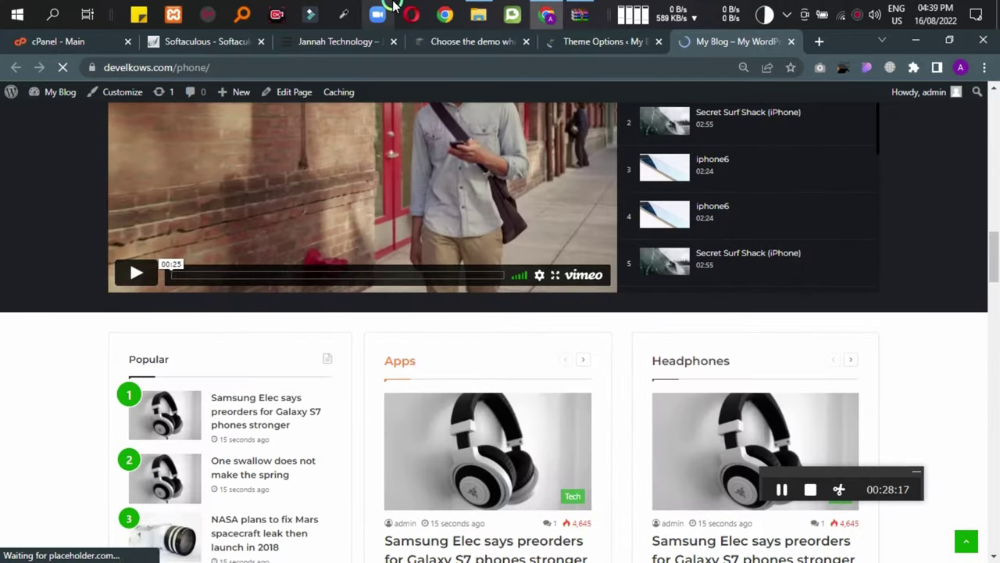
{"action": "left_click", "coordinate": [633, 40]}
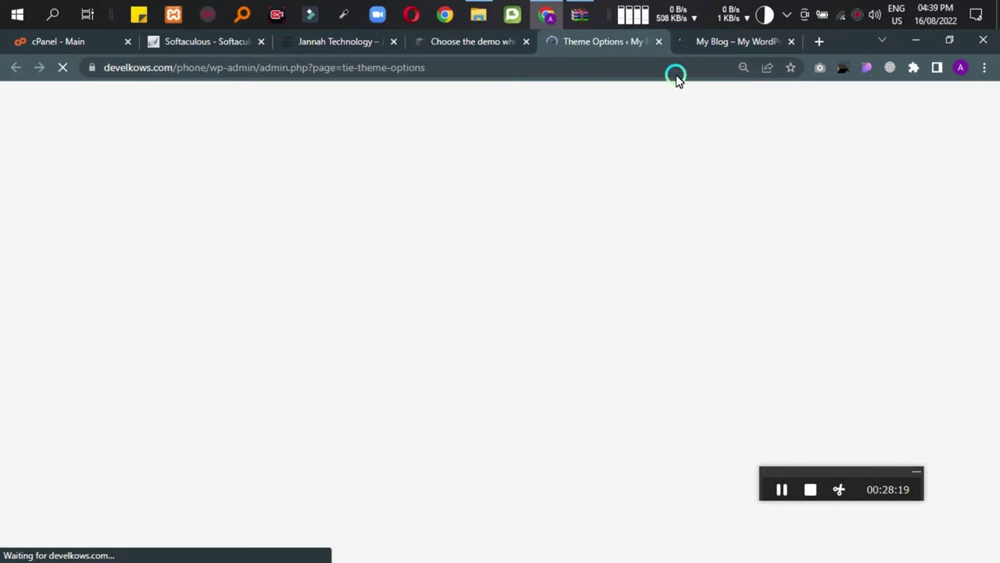
{"action": "left_click", "coordinate": [714, 41]}
{"action": "scroll", "coordinate": [509, 331], "scroll_direction": "down", "scroll_amount": 4}
{"action": "scroll", "coordinate": [335, 353], "scroll_direction": "up", "scroll_amount": 8}
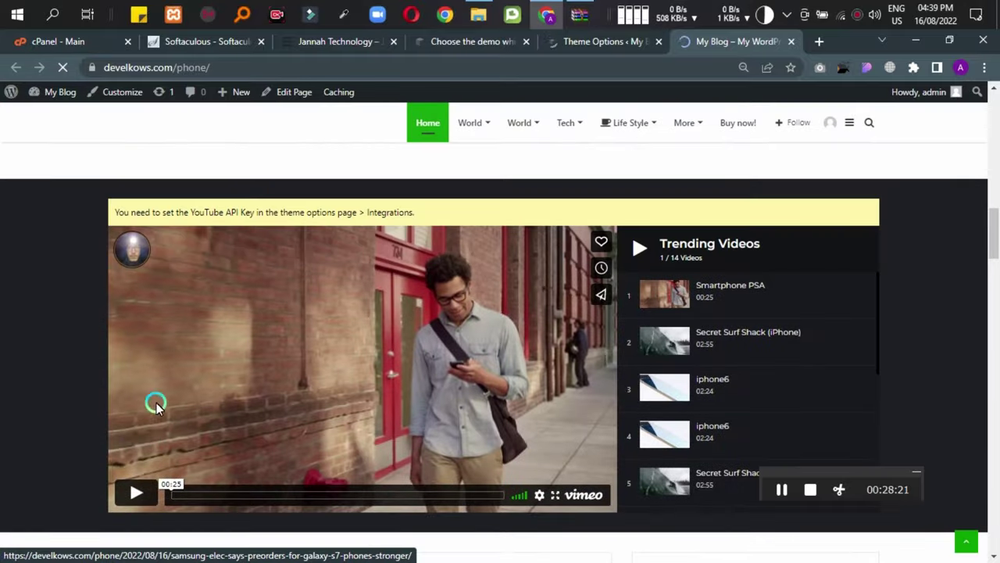
Try to play the Trending Videos clip, and view the Popular, Apps and Headphones blocks below it.
{"action": "left_click", "coordinate": [144, 493]}
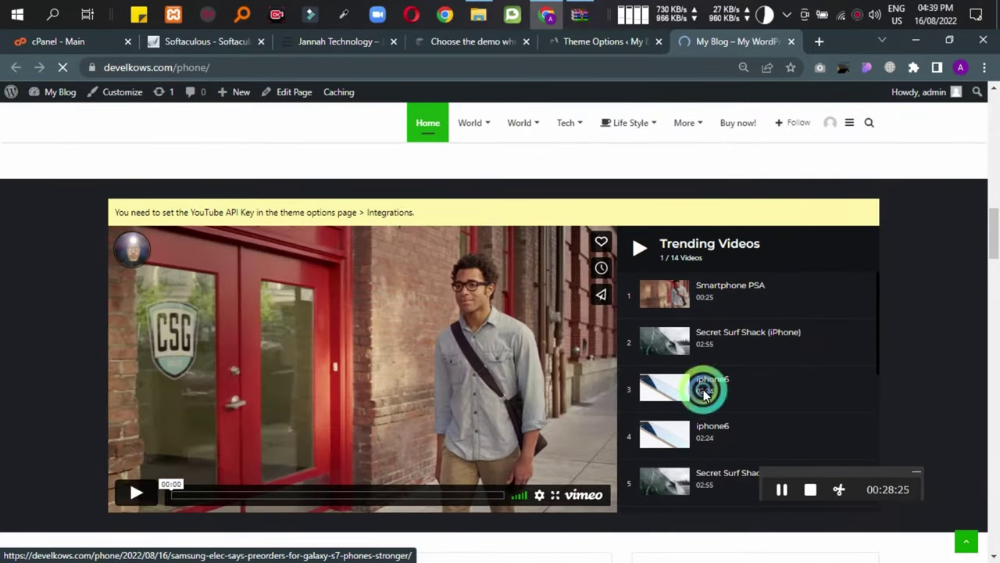
{"action": "scroll", "coordinate": [459, 328], "scroll_direction": "down", "scroll_amount": 2}
{"action": "scroll", "coordinate": [459, 328], "scroll_direction": "down", "scroll_amount": 4}
{"action": "scroll", "coordinate": [160, 233], "scroll_direction": "down", "scroll_amount": 3}
{"action": "scroll", "coordinate": [129, 250], "scroll_direction": "up", "scroll_amount": 3}
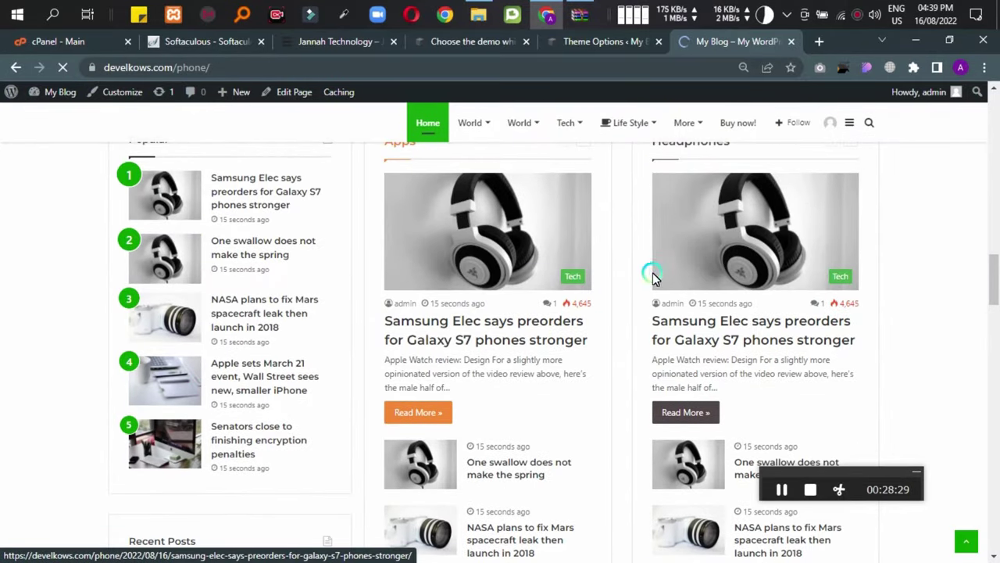
{"action": "scroll", "coordinate": [614, 294], "scroll_direction": "down", "scroll_amount": 4}
{"action": "scroll", "coordinate": [630, 263], "scroll_direction": "up", "scroll_amount": 3}
{"action": "scroll", "coordinate": [608, 266], "scroll_direction": "up", "scroll_amount": 4}
Preview the site header's Life Style, account and Follow menus, and open and close the search overlay.
{"action": "mouse_move", "coordinate": [633, 112]}
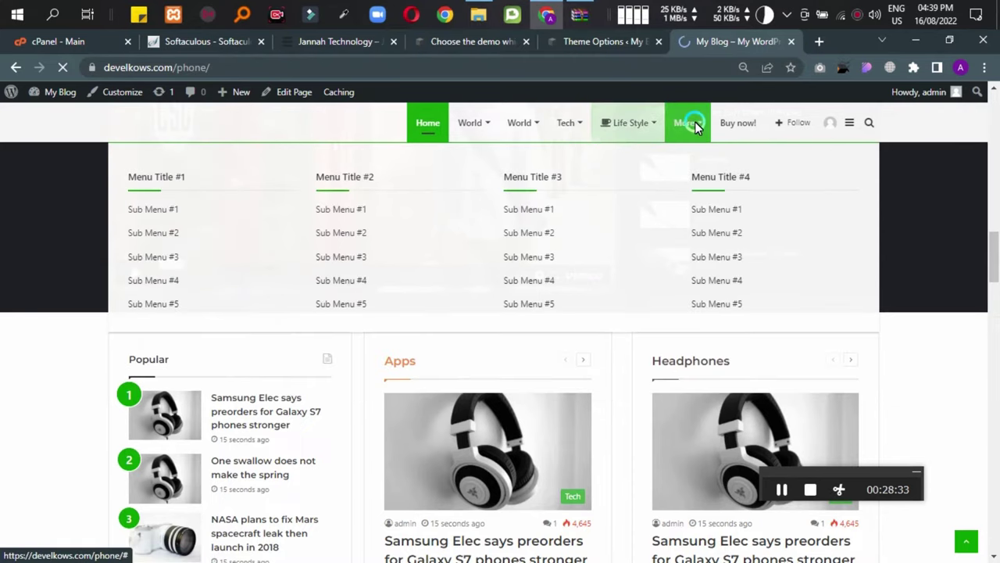
{"action": "mouse_move", "coordinate": [833, 122]}
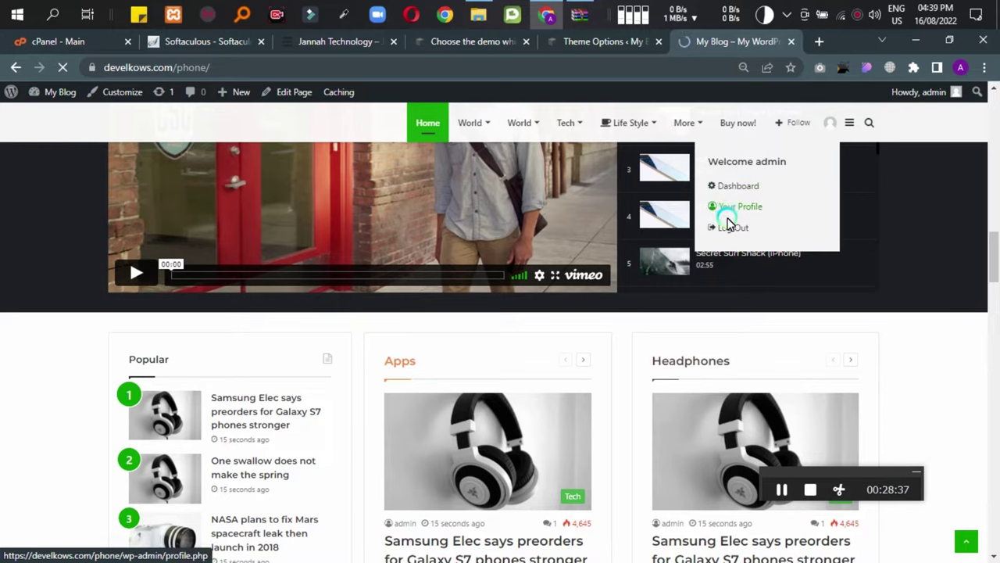
{"action": "mouse_move", "coordinate": [792, 123]}
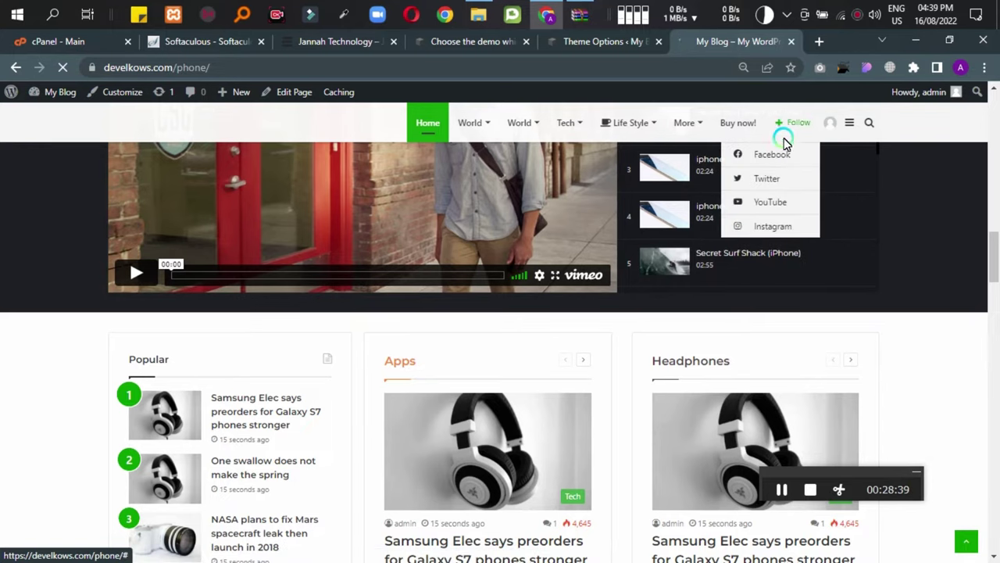
{"action": "left_click", "coordinate": [867, 125]}
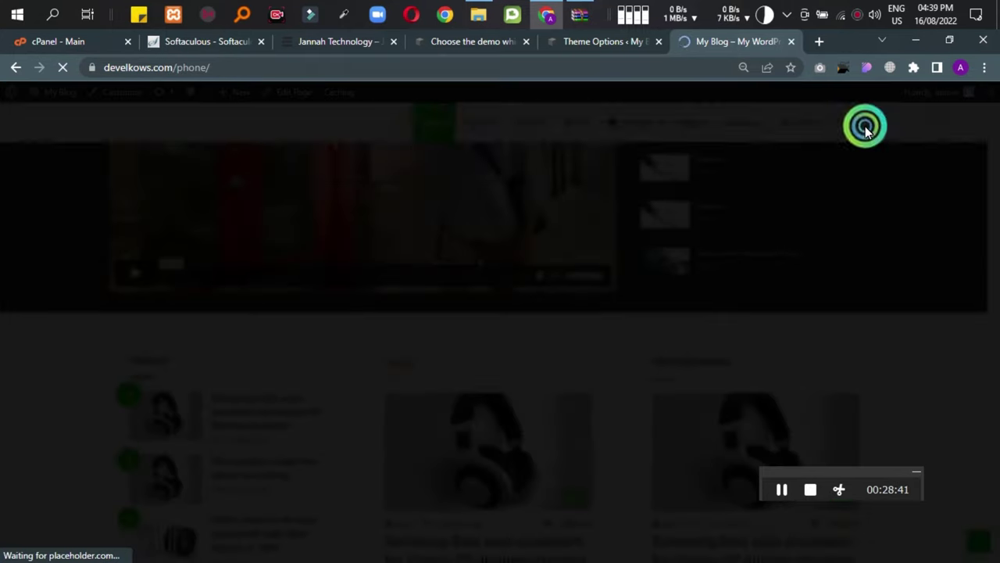
{"action": "left_click", "coordinate": [977, 104]}
View the home page's Reviews, Science, Categories, Latest news and Newsletter blocks down to the footer, and return to the header.
{"action": "scroll", "coordinate": [447, 348], "scroll_direction": "down", "scroll_amount": 8}
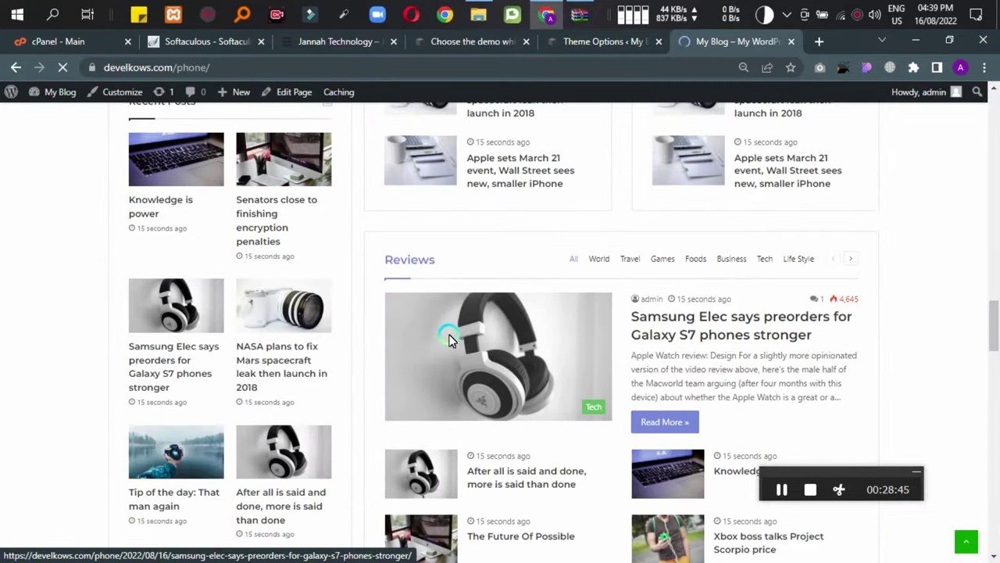
{"action": "scroll", "coordinate": [450, 338], "scroll_direction": "down", "scroll_amount": 10}
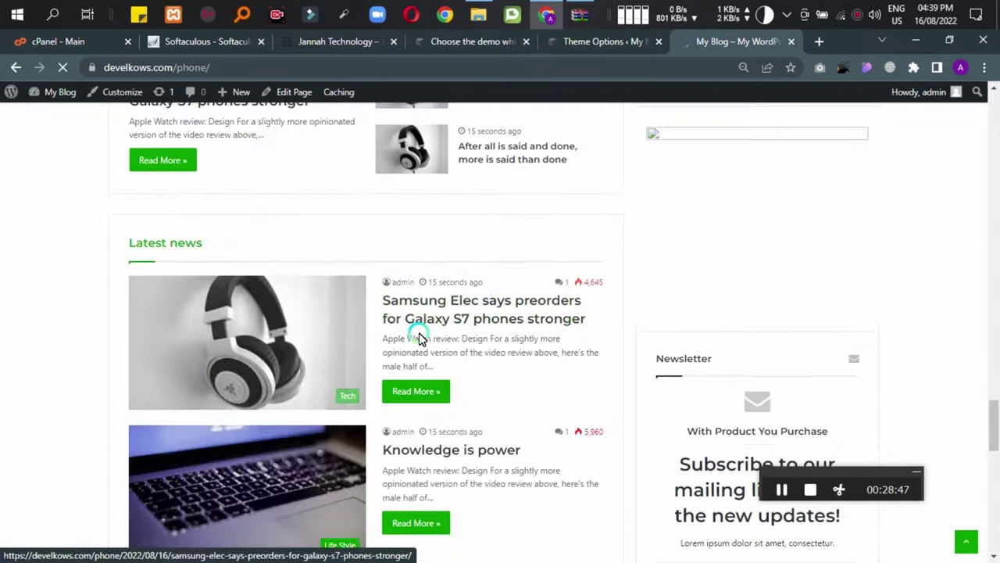
{"action": "scroll", "coordinate": [860, 324], "scroll_direction": "up", "scroll_amount": 4}
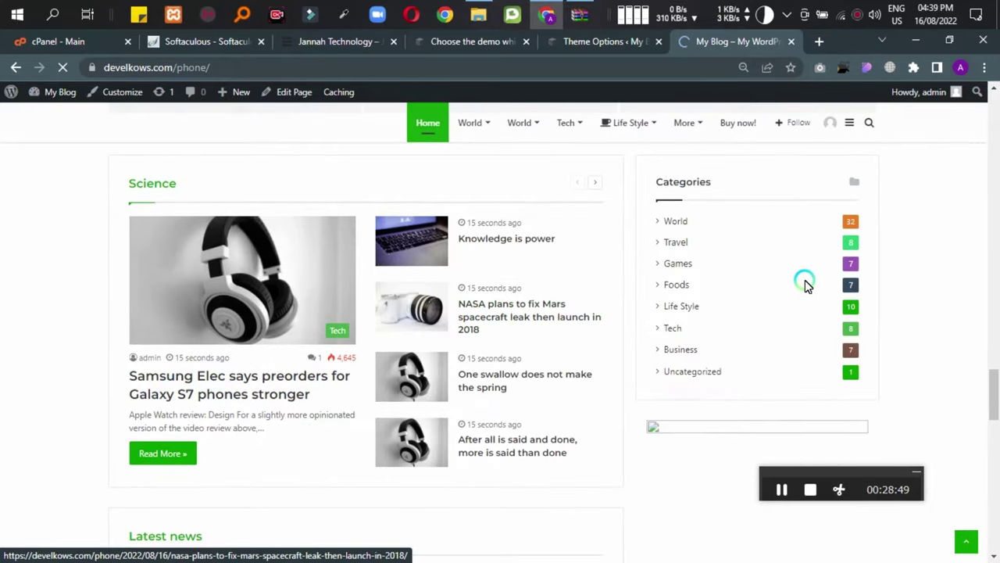
{"action": "scroll", "coordinate": [808, 286], "scroll_direction": "down", "scroll_amount": 12}
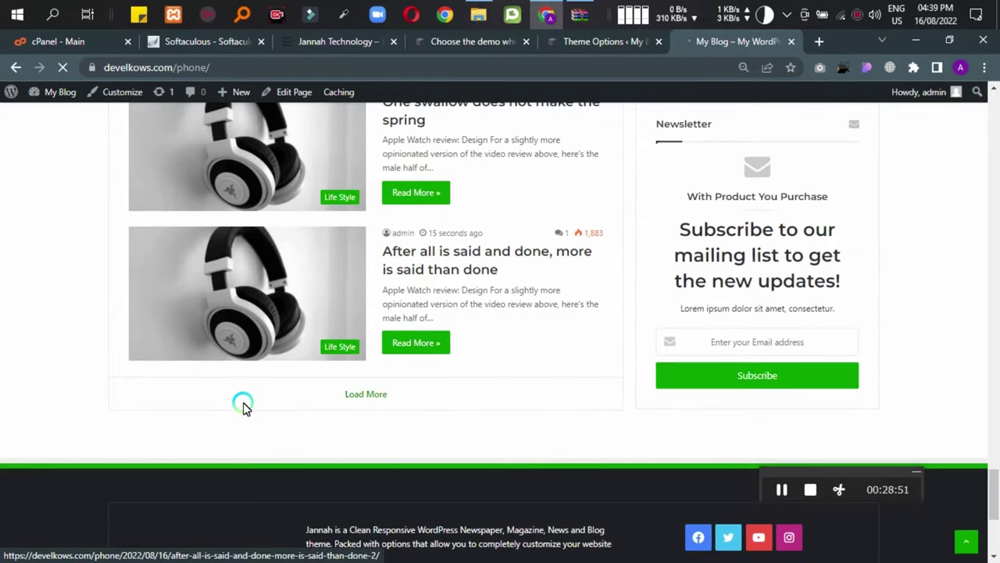
{"action": "scroll", "coordinate": [242, 406], "scroll_direction": "down", "scroll_amount": 4}
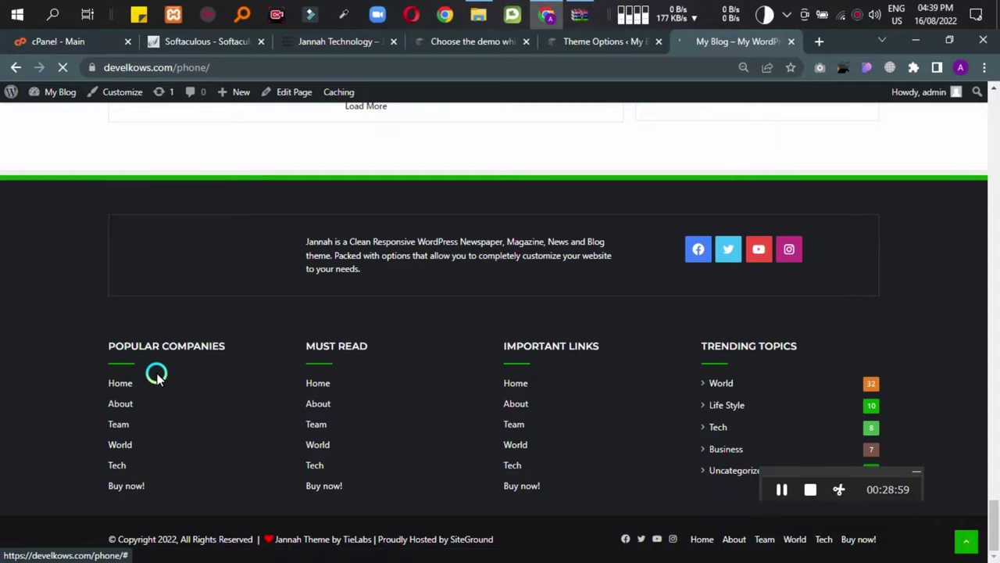
{"action": "scroll", "coordinate": [156, 375], "scroll_direction": "up", "scroll_amount": 15}
{"action": "scroll", "coordinate": [156, 377], "scroll_direction": "up", "scroll_amount": 12}
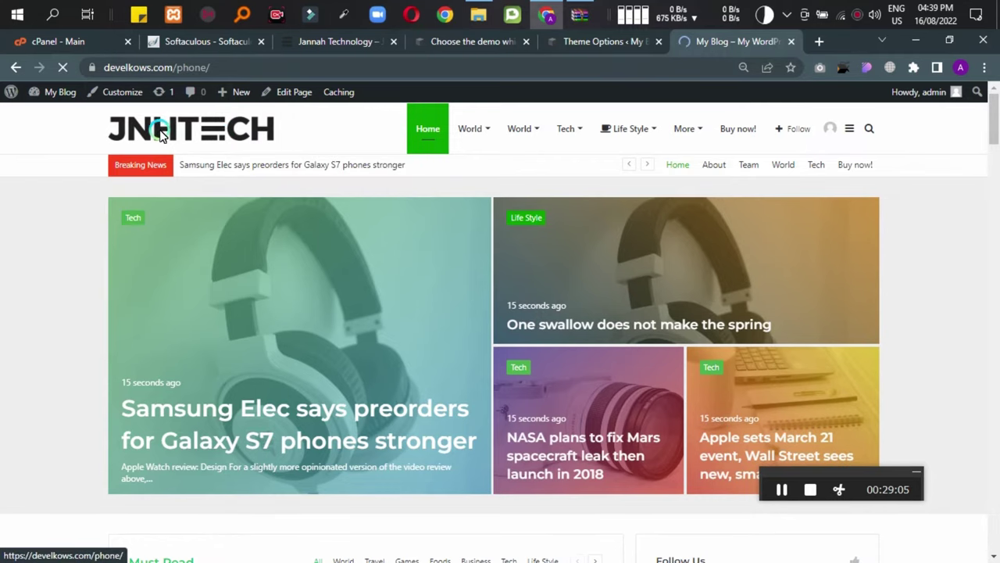
Examine the Jannah Theme Options dashboard and its list of settings sections down to More Themes.
{"action": "left_click", "coordinate": [598, 39]}
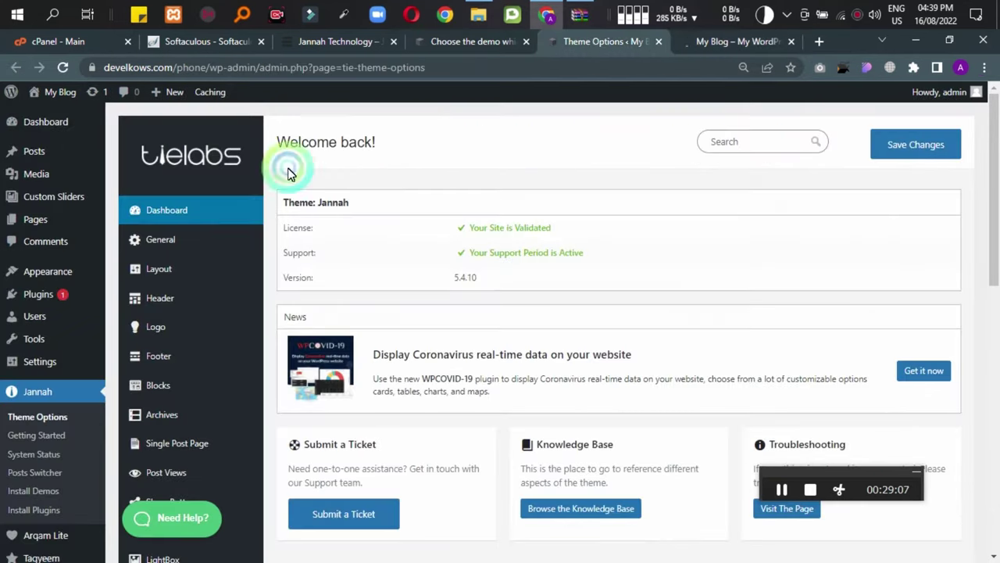
{"action": "scroll", "coordinate": [431, 258], "scroll_direction": "down", "scroll_amount": 3}
{"action": "scroll", "coordinate": [403, 260], "scroll_direction": "up", "scroll_amount": 3}
{"action": "left_click", "coordinate": [403, 260]}
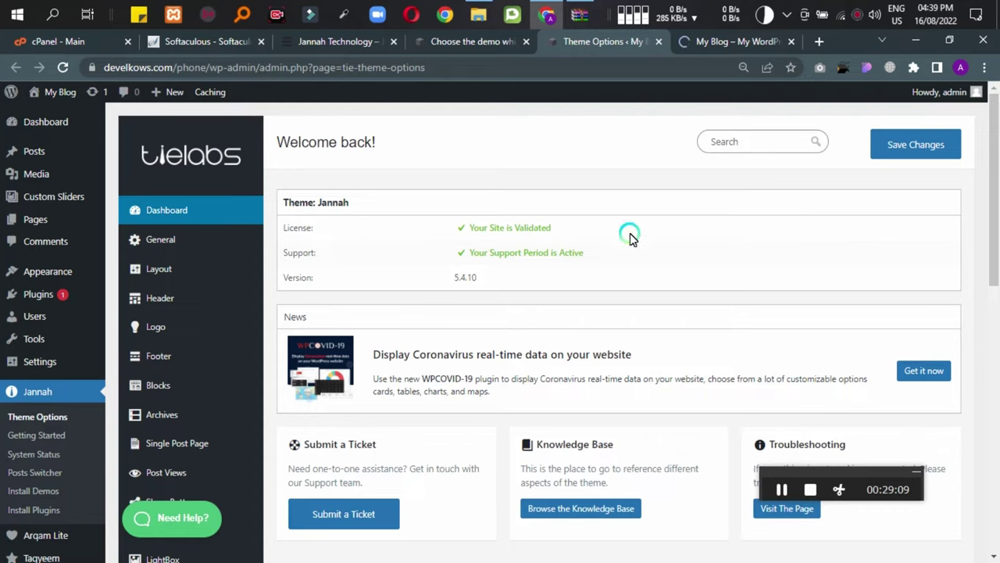
{"action": "scroll", "coordinate": [424, 286], "scroll_direction": "down", "scroll_amount": 8}
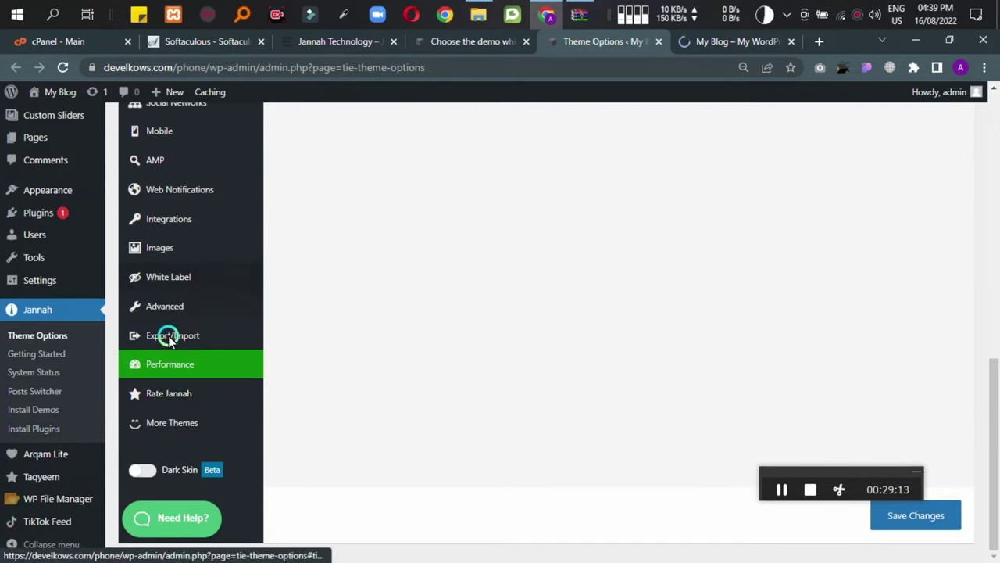
Look over the theme settings sections between Archives and More Themes once more.
{"action": "scroll", "coordinate": [174, 452], "scroll_direction": "up", "scroll_amount": 3}
{"action": "scroll", "coordinate": [174, 453], "scroll_direction": "up", "scroll_amount": 5}
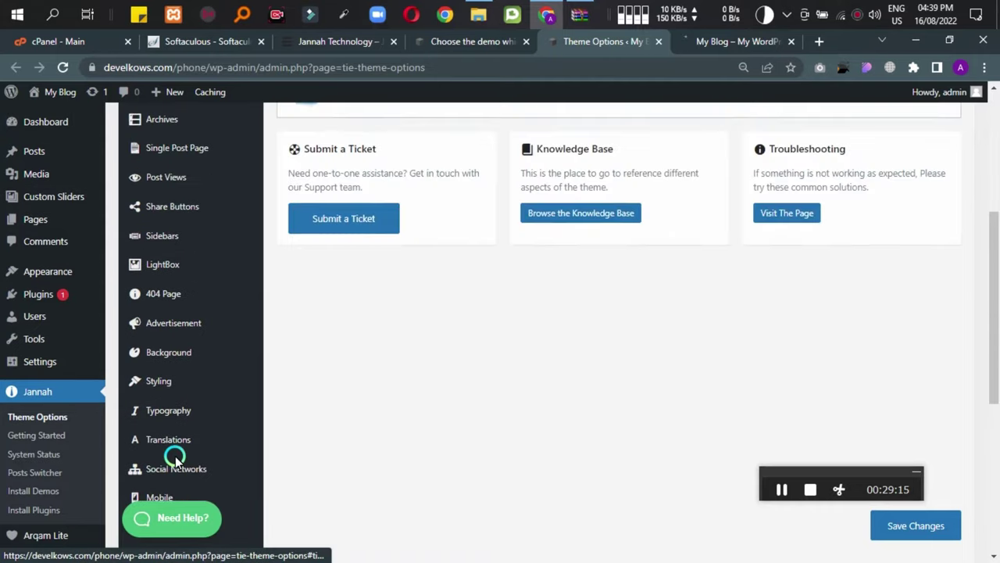
{"action": "scroll", "coordinate": [164, 455], "scroll_direction": "down", "scroll_amount": 5}
{"action": "scroll", "coordinate": [166, 393], "scroll_direction": "down", "scroll_amount": 2}
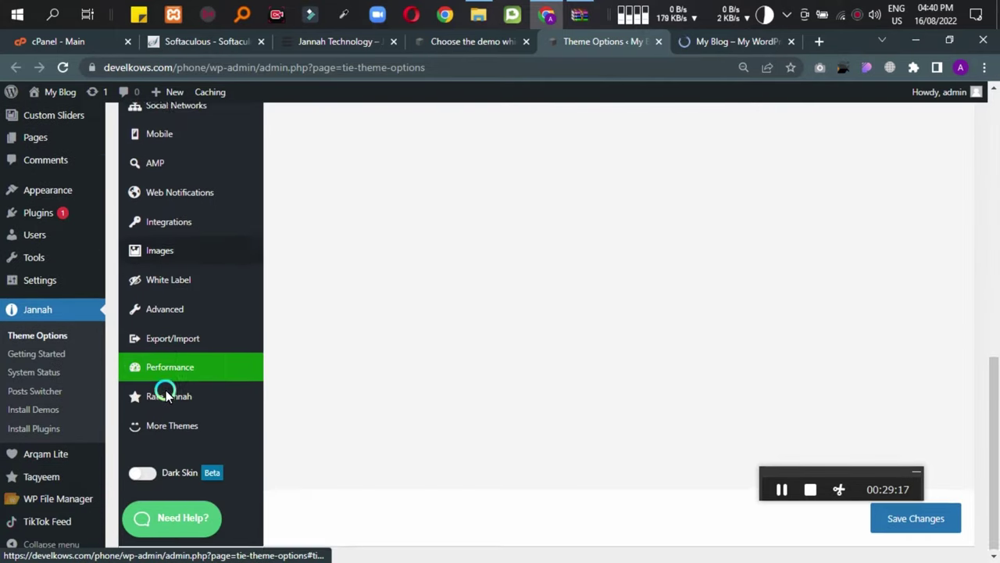
{"action": "scroll", "coordinate": [26, 250], "scroll_direction": "up", "scroll_amount": 3}
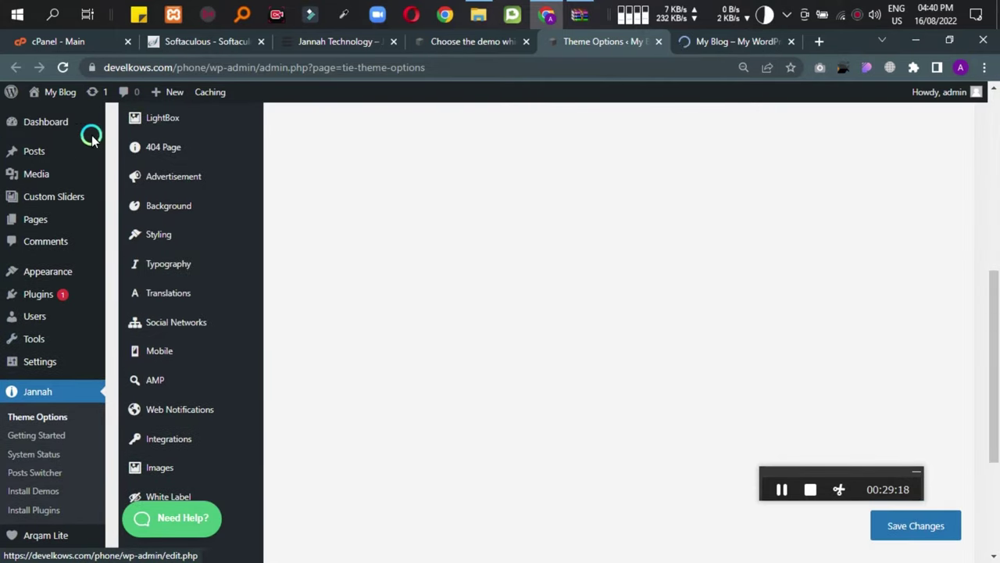
Open the site's front page in a new tab and open its Home page for editing.
{"action": "middle_click", "coordinate": [39, 90]}
{"action": "left_click", "coordinate": [661, 46]}
{"action": "left_click", "coordinate": [713, 39]}
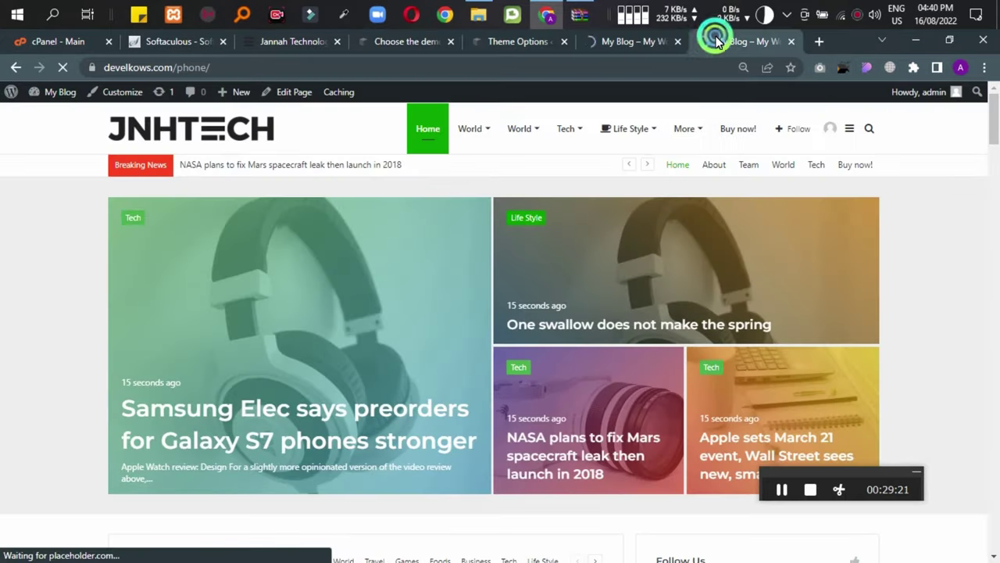
{"action": "left_click", "coordinate": [447, 91]}
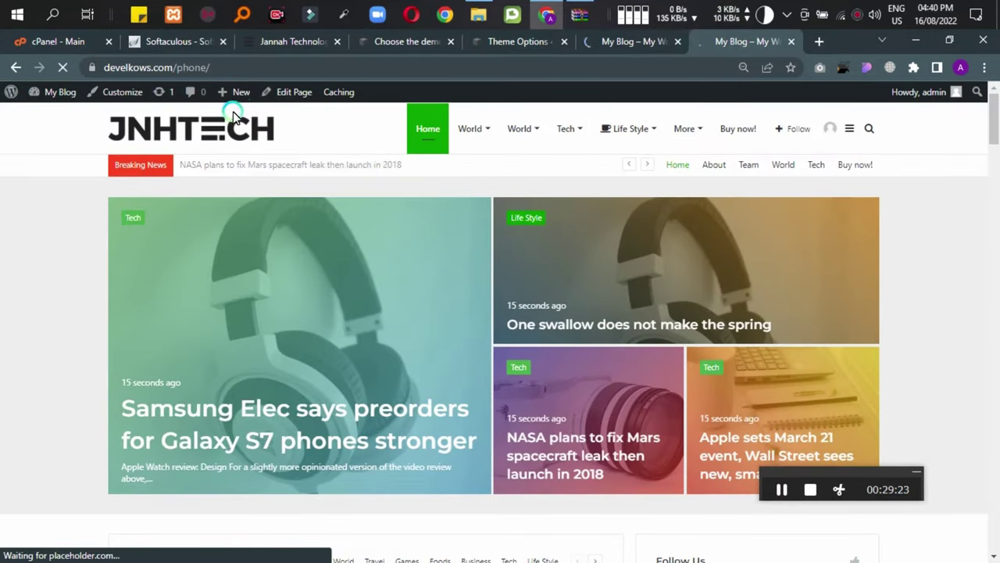
{"action": "left_click", "coordinate": [626, 35]}
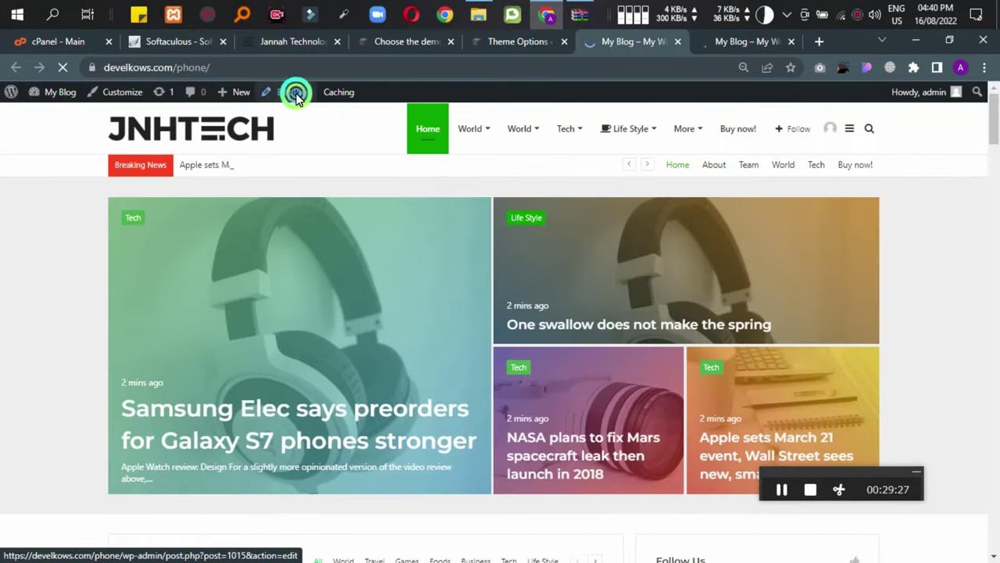
{"action": "left_click", "coordinate": [296, 93]}
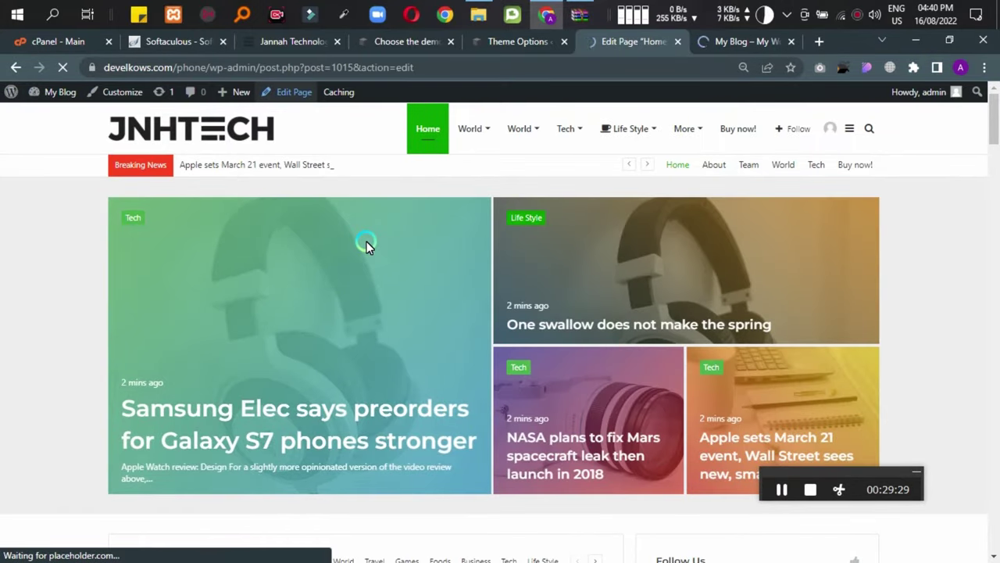
{"action": "scroll", "coordinate": [420, 389], "scroll_direction": "down", "scroll_amount": 2}
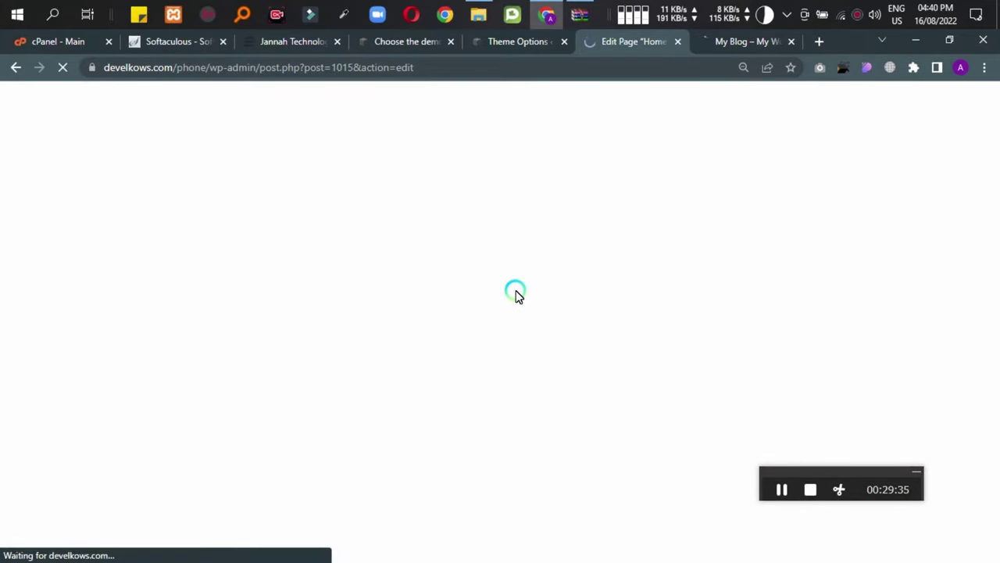
Open the "Samsung Elec says preorders for Galaxy S7 phones stronger" post and view it down to the comment form and footer.
{"action": "left_click", "coordinate": [711, 37]}
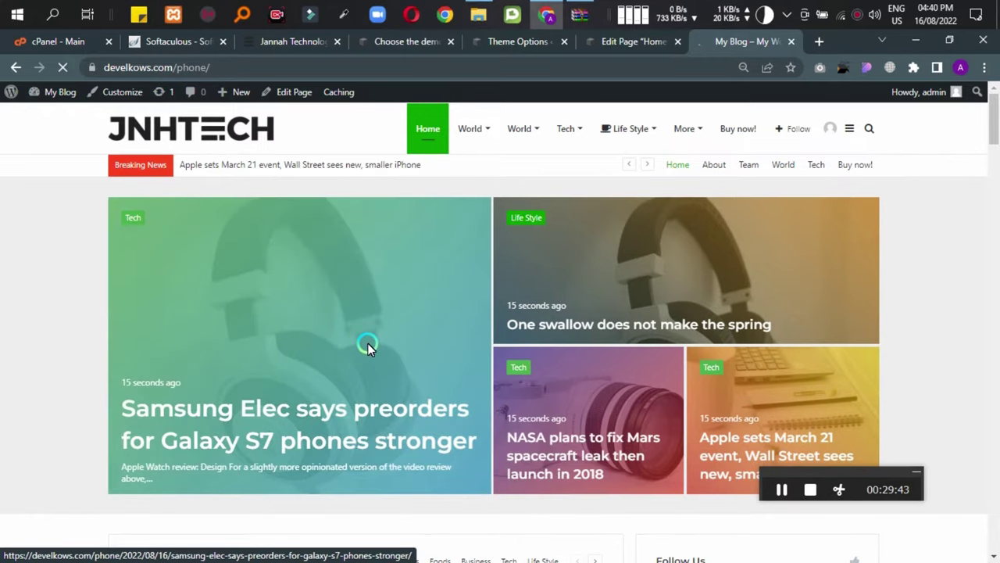
{"action": "left_click", "coordinate": [618, 43]}
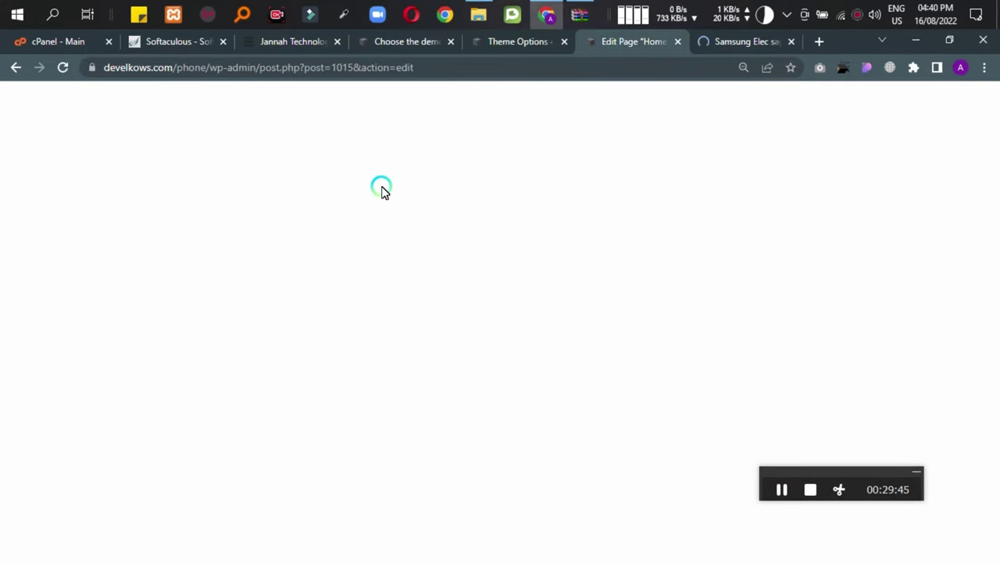
{"action": "left_click", "coordinate": [726, 41]}
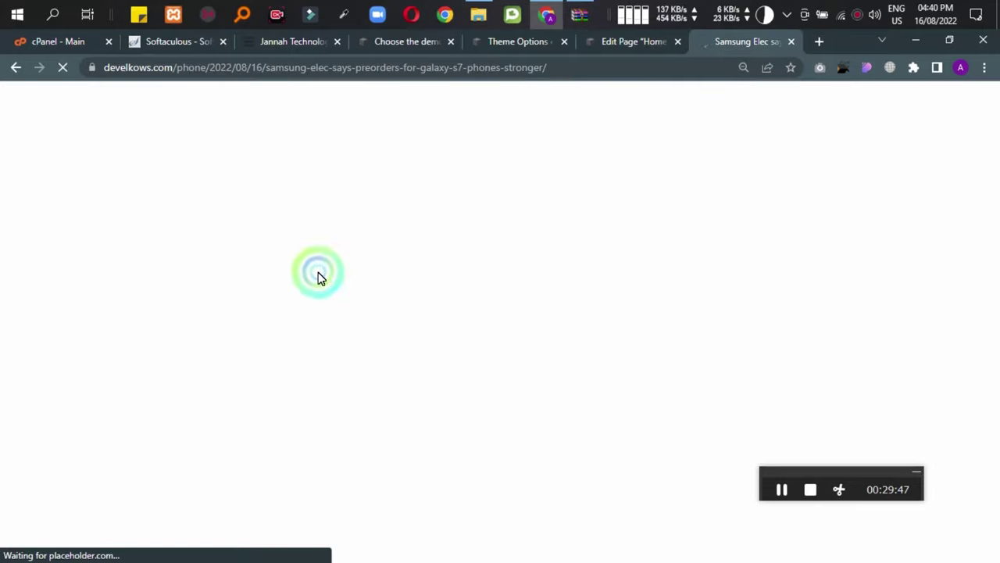
{"action": "scroll", "coordinate": [431, 329], "scroll_direction": "down", "scroll_amount": 10}
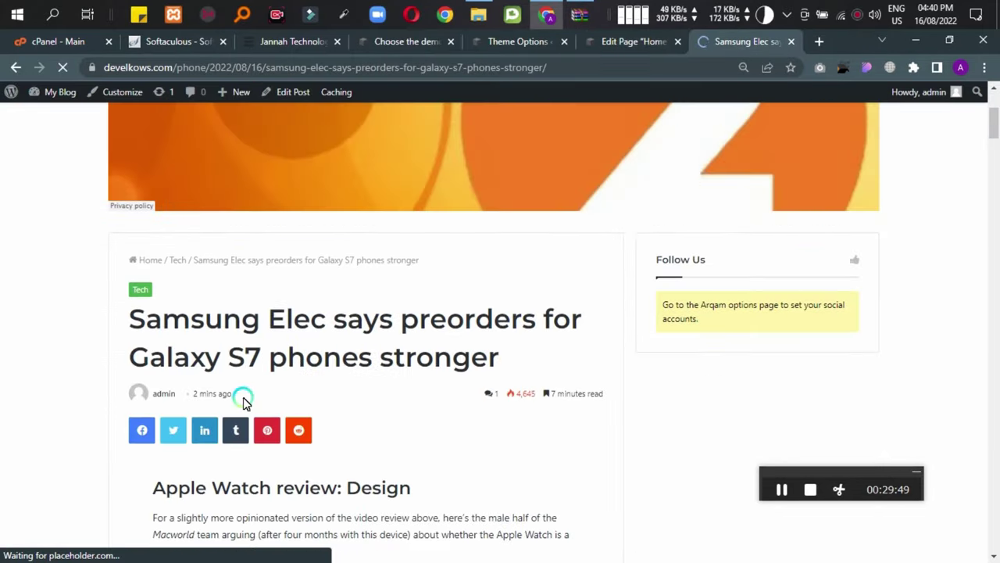
{"action": "scroll", "coordinate": [468, 458], "scroll_direction": "down", "scroll_amount": 4}
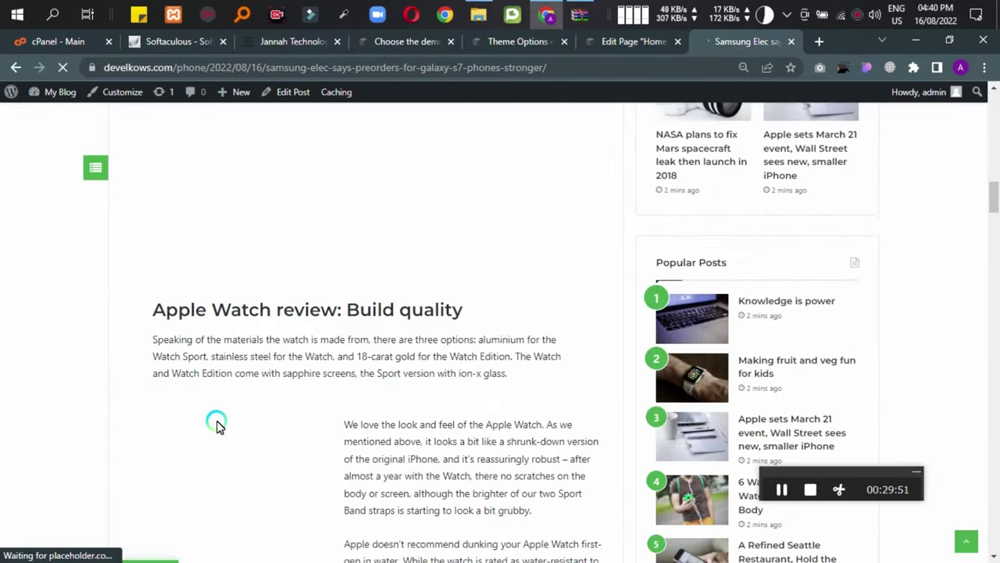
{"action": "scroll", "coordinate": [212, 386], "scroll_direction": "up", "scroll_amount": 3}
{"action": "scroll", "coordinate": [211, 365], "scroll_direction": "down", "scroll_amount": 15}
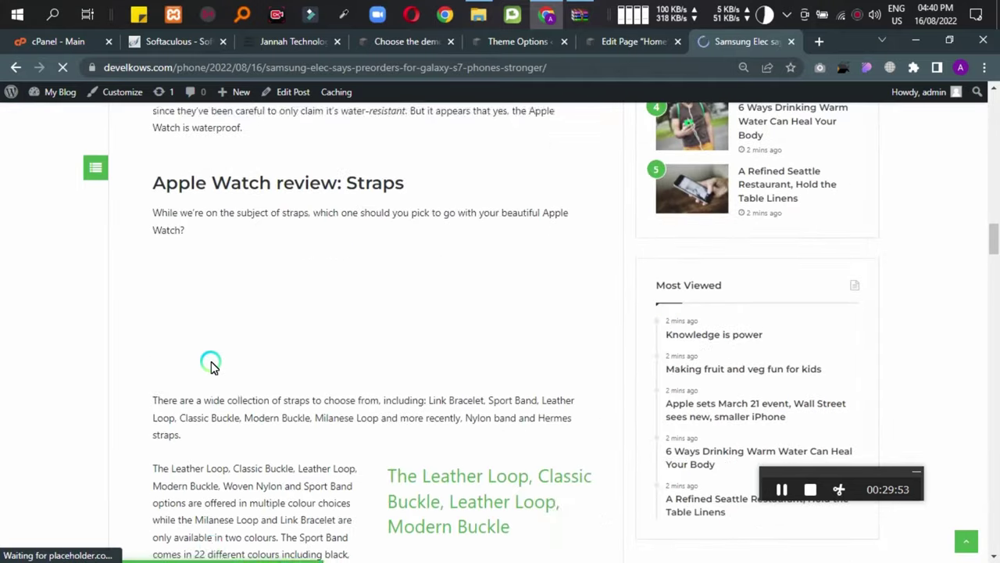
{"action": "scroll", "coordinate": [211, 365], "scroll_direction": "down", "scroll_amount": 15}
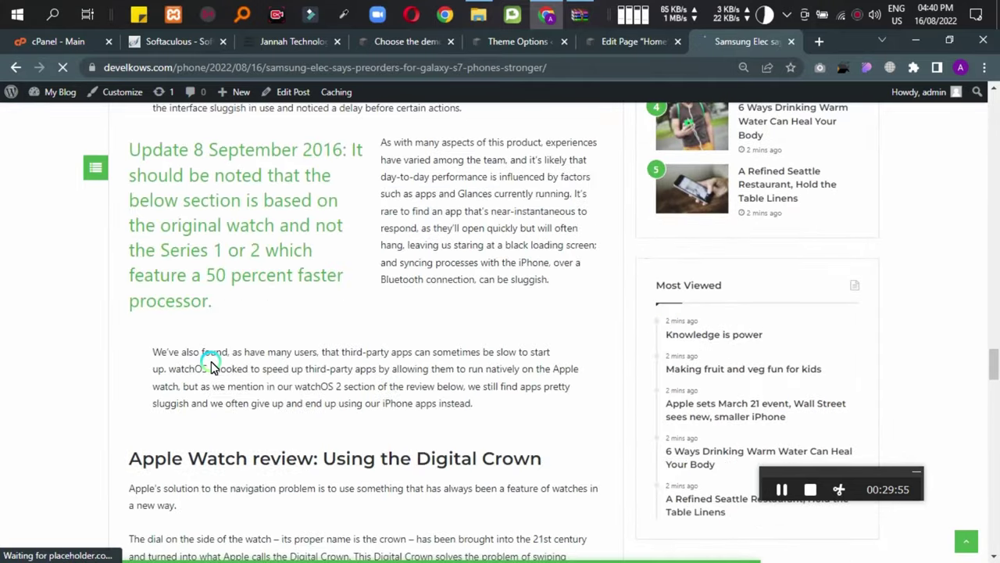
{"action": "scroll", "coordinate": [211, 366], "scroll_direction": "down", "scroll_amount": 20}
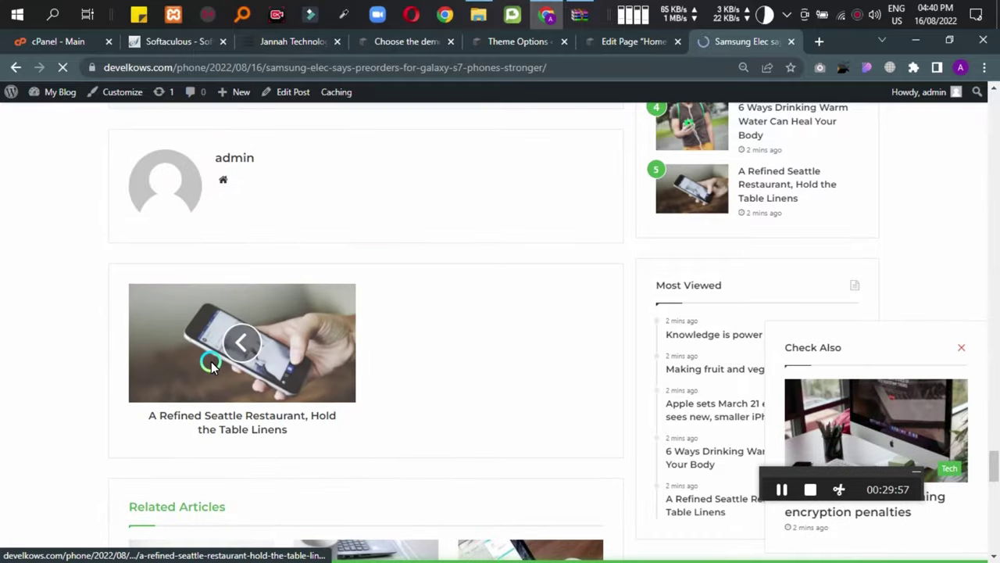
{"action": "scroll", "coordinate": [211, 366], "scroll_direction": "down", "scroll_amount": 3}
{"action": "scroll", "coordinate": [211, 364], "scroll_direction": "up", "scroll_amount": 4}
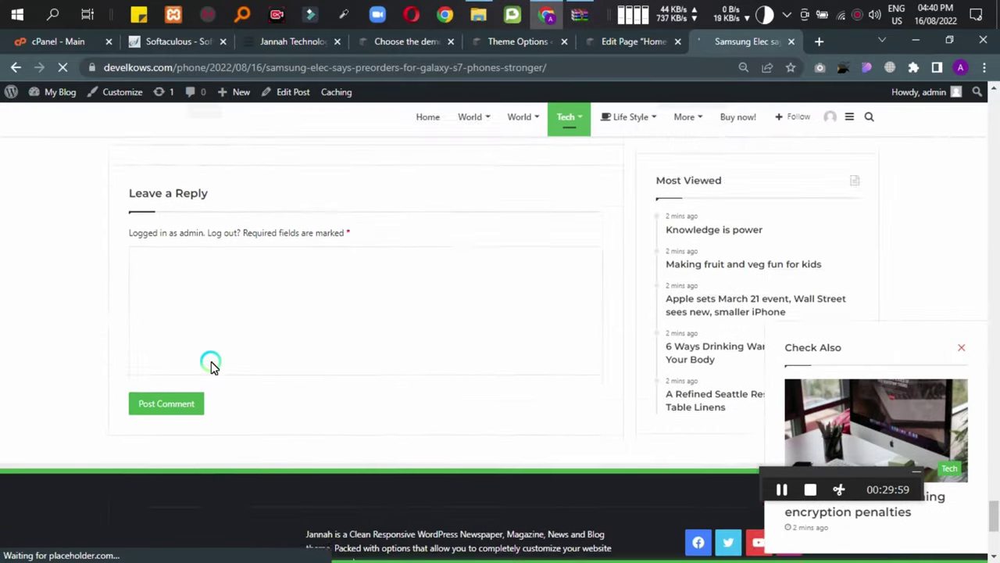
Review the post's comment, related articles, author box and share buttons, and return to the start of the article.
{"action": "scroll", "coordinate": [254, 422], "scroll_direction": "up", "scroll_amount": 2}
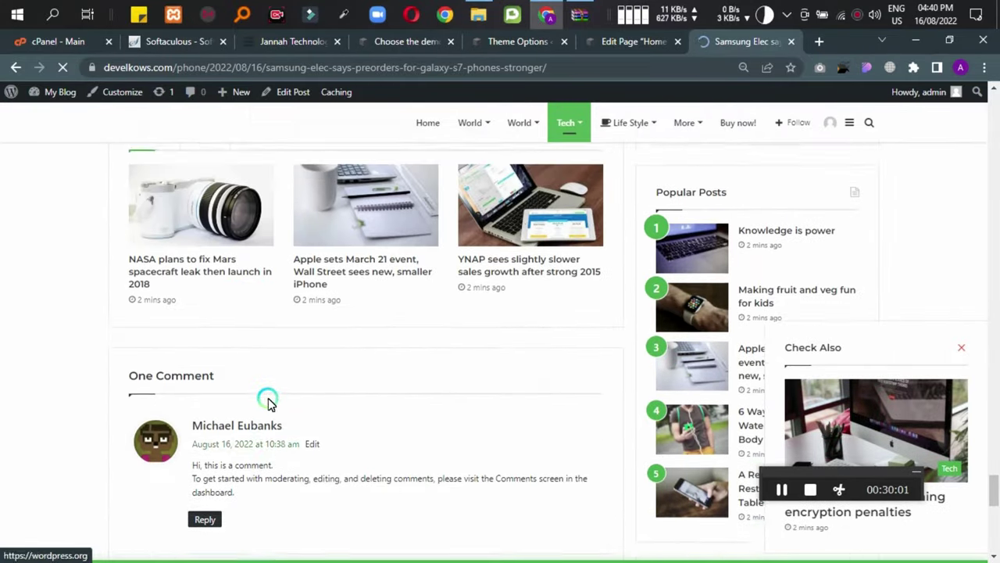
{"action": "scroll", "coordinate": [254, 391], "scroll_direction": "up", "scroll_amount": 3}
{"action": "scroll", "coordinate": [251, 391], "scroll_direction": "up", "scroll_amount": 12}
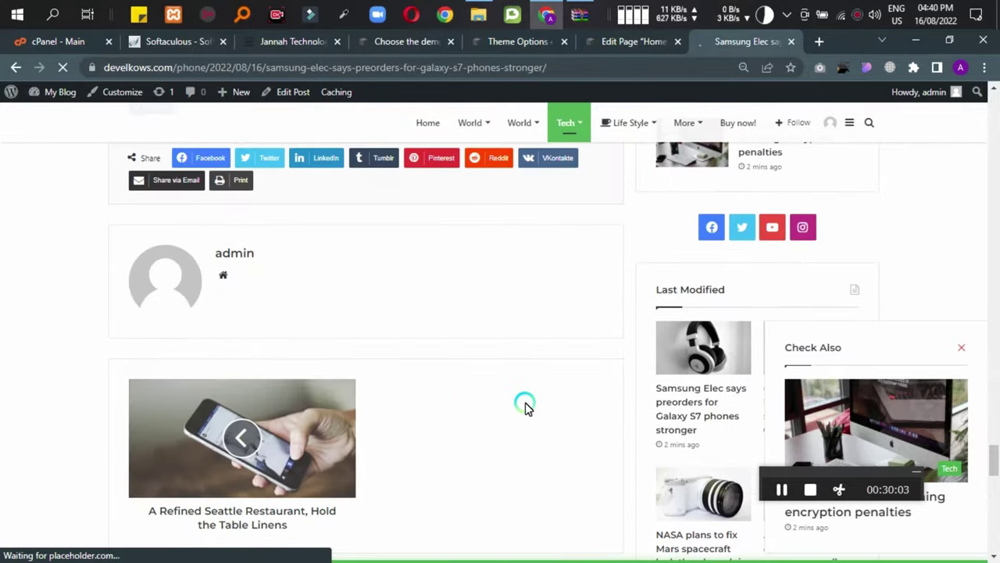
{"action": "scroll", "coordinate": [287, 401], "scroll_direction": "up", "scroll_amount": 15}
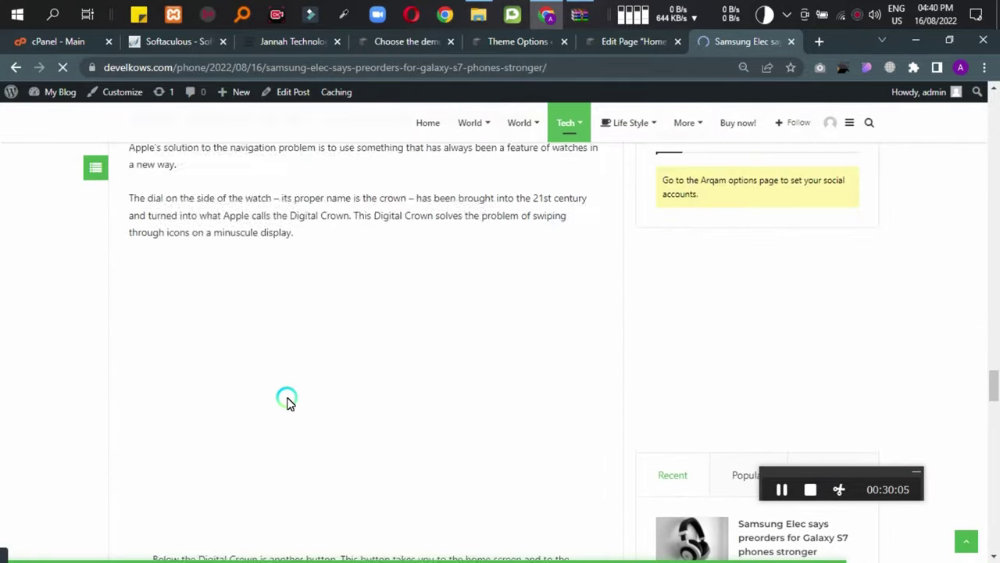
{"action": "scroll", "coordinate": [286, 401], "scroll_direction": "up", "scroll_amount": 15}
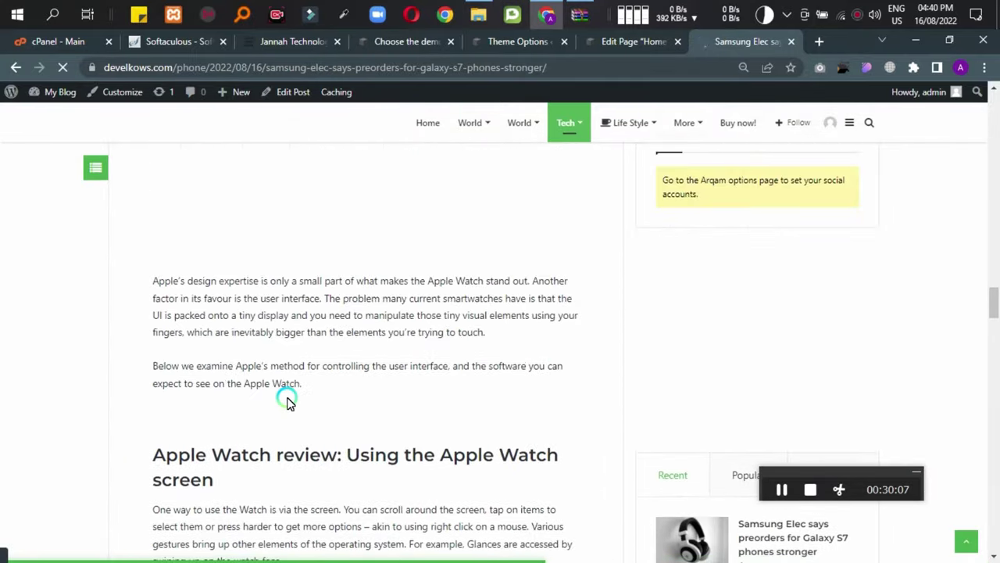
{"action": "scroll", "coordinate": [286, 401], "scroll_direction": "up", "scroll_amount": 15}
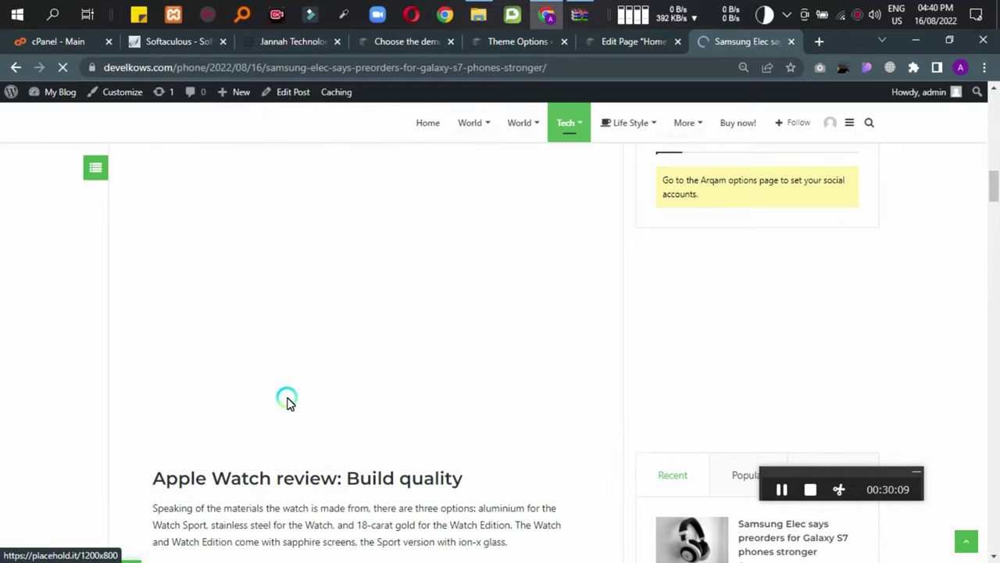
{"action": "scroll", "coordinate": [287, 401], "scroll_direction": "down", "scroll_amount": 10}
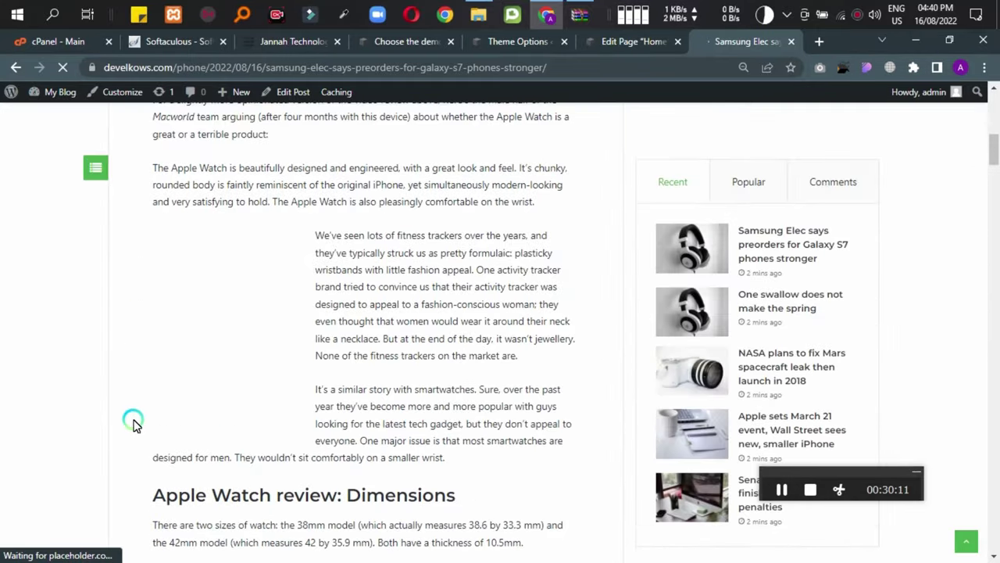
Inspect the Must Read block's categories and layout choices in the Home page's TieLabs Builder, close its settings, and view the sections below.
{"action": "left_click", "coordinate": [632, 32]}
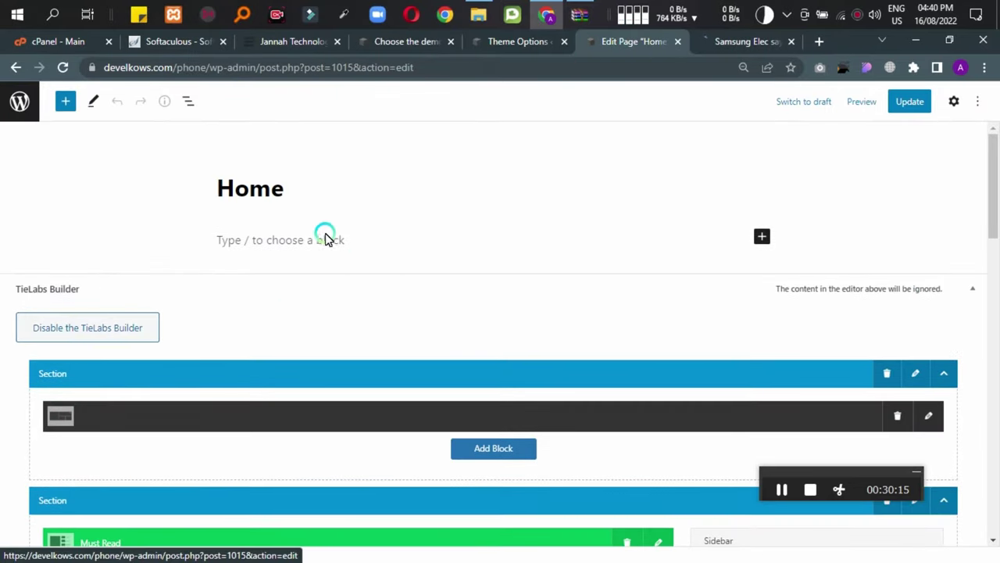
{"action": "scroll", "coordinate": [392, 485], "scroll_direction": "down", "scroll_amount": 4}
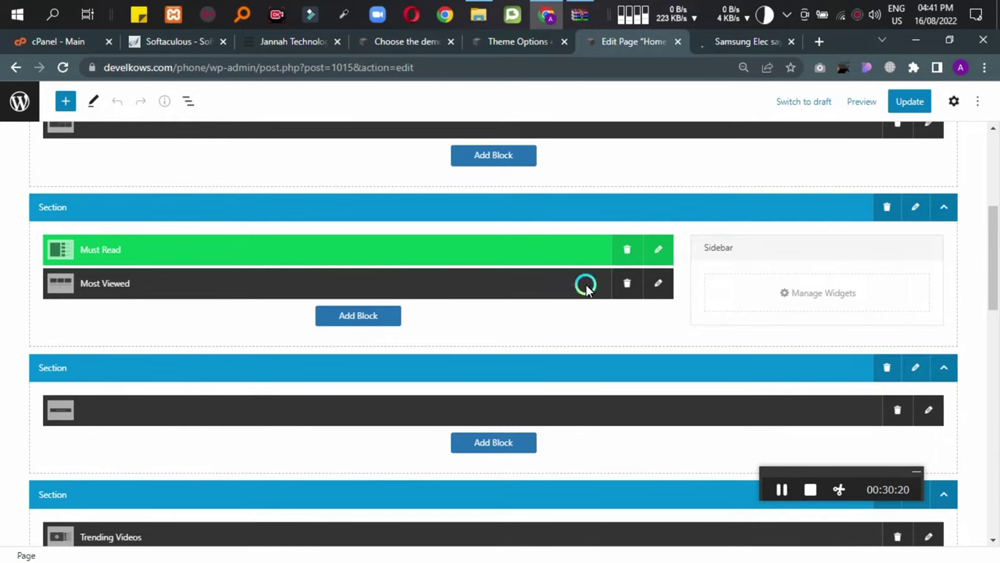
{"action": "left_click", "coordinate": [658, 250]}
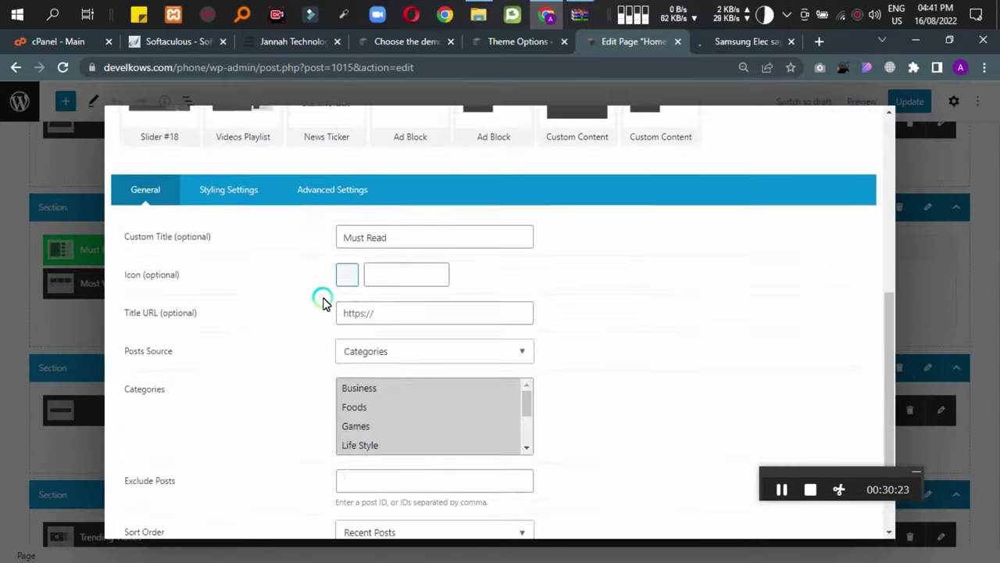
{"action": "scroll", "coordinate": [359, 395], "scroll_direction": "down", "scroll_amount": 2}
{"action": "scroll", "coordinate": [406, 402], "scroll_direction": "up", "scroll_amount": 2}
{"action": "scroll", "coordinate": [368, 426], "scroll_direction": "down", "scroll_amount": 3}
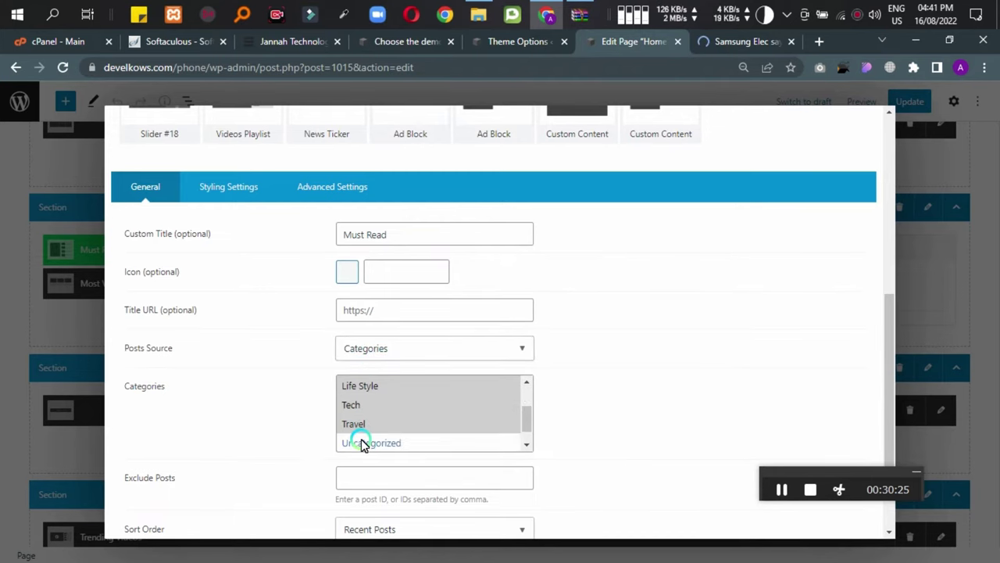
{"action": "scroll", "coordinate": [688, 360], "scroll_direction": "up", "scroll_amount": 5}
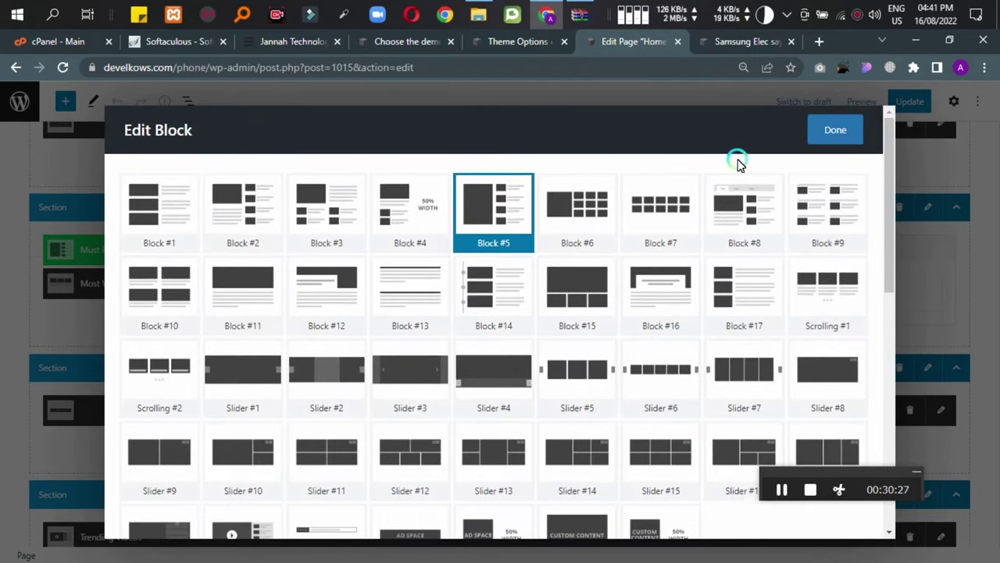
{"action": "scroll", "coordinate": [407, 272], "scroll_direction": "down", "scroll_amount": 3}
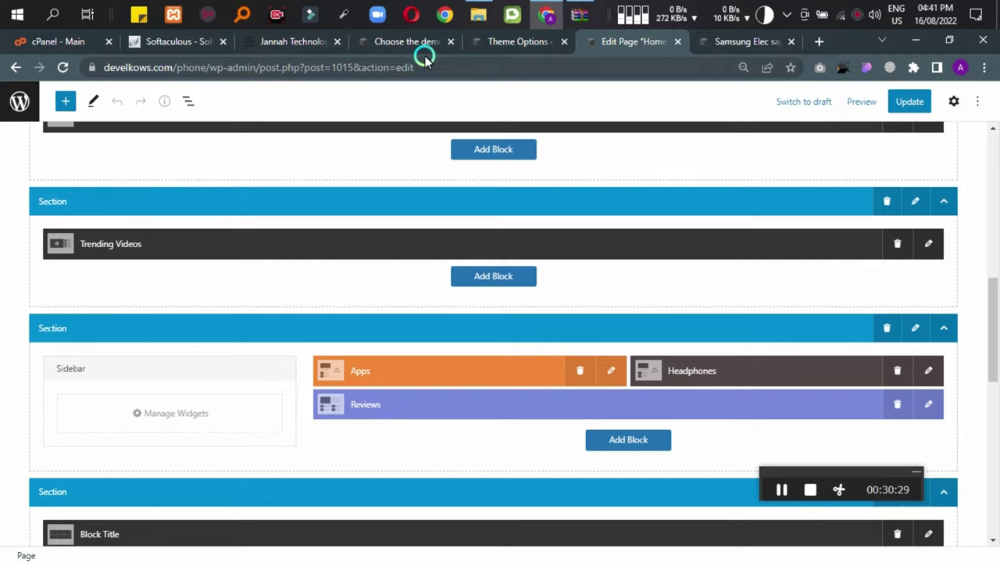
Go from the theme options to the installed plugins and look through the list, from Jannah - Extensions to TieLabs Instagram Feed.
{"action": "left_click", "coordinate": [469, 47]}
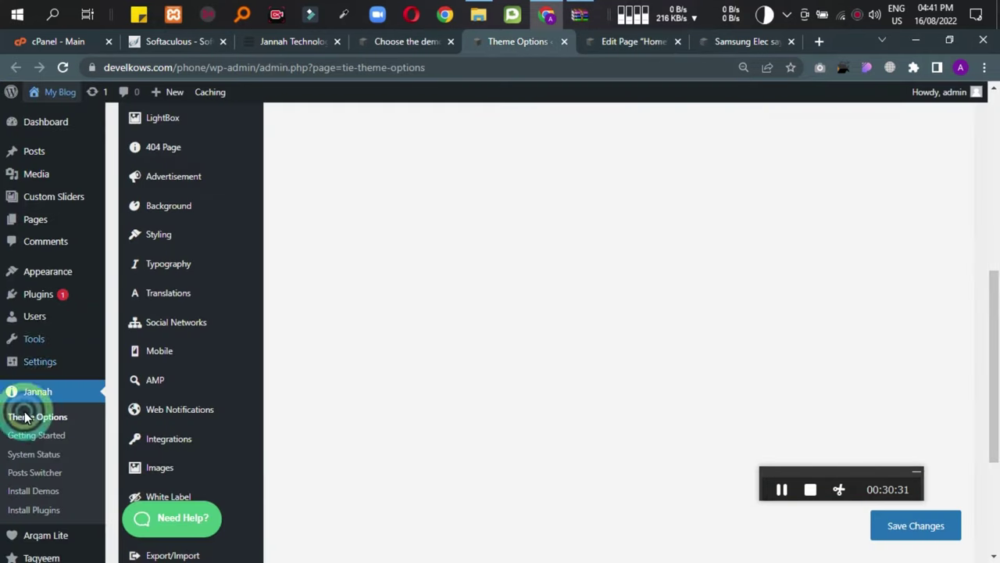
{"action": "mouse_move", "coordinate": [34, 367]}
{"action": "scroll", "coordinate": [34, 364], "scroll_direction": "down", "scroll_amount": 1}
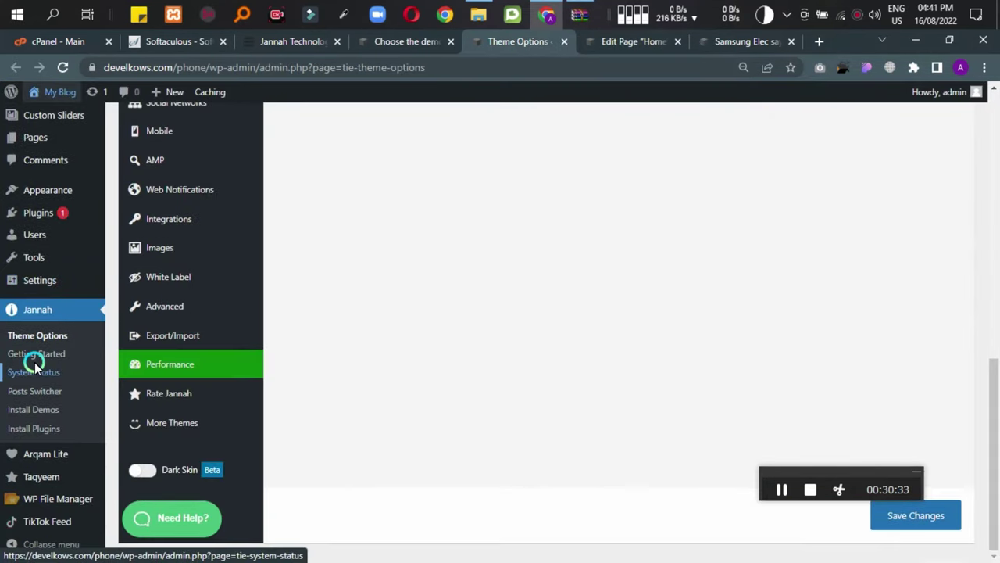
{"action": "left_click", "coordinate": [146, 217]}
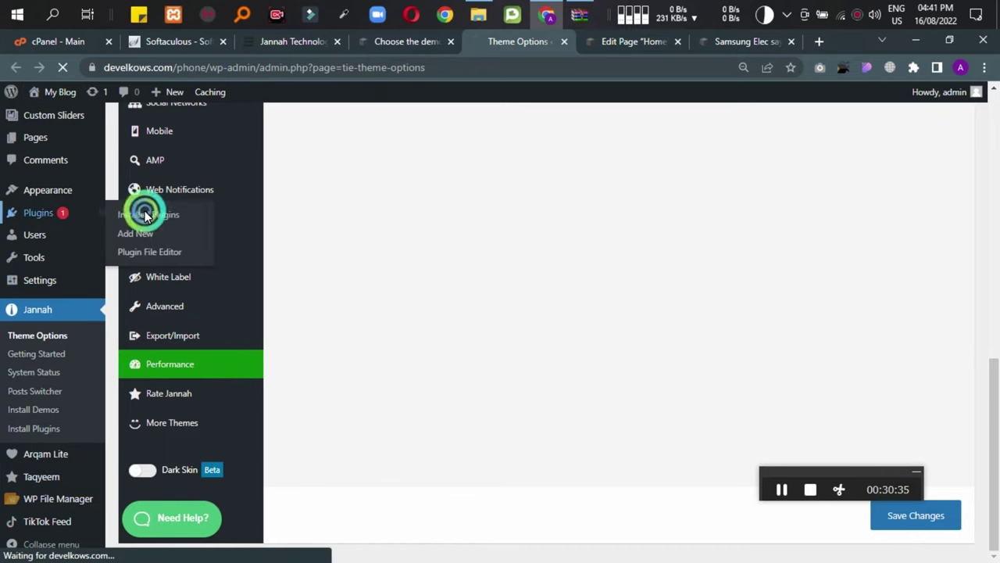
{"action": "scroll", "coordinate": [303, 364], "scroll_direction": "up", "scroll_amount": 1}
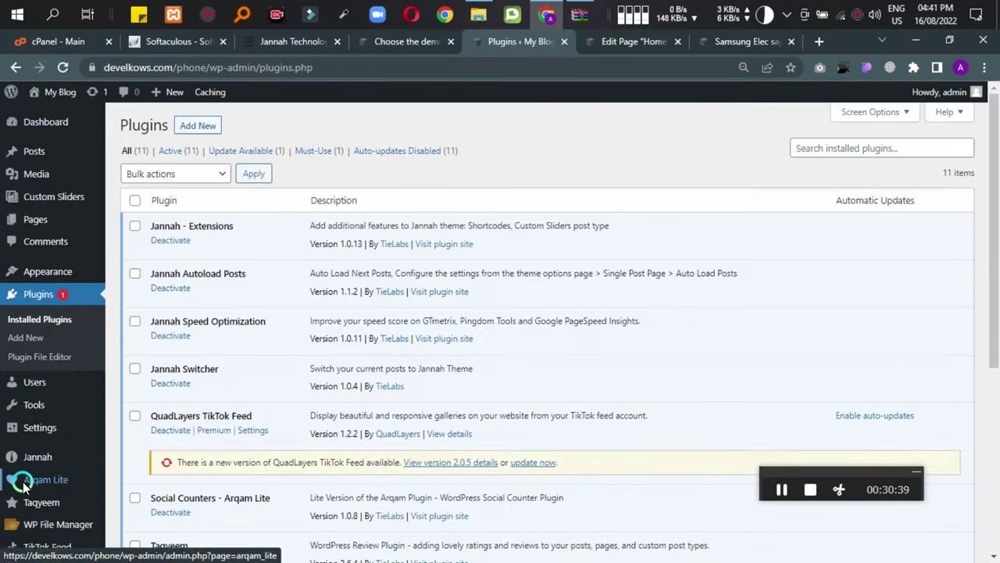
{"action": "scroll", "coordinate": [20, 476], "scroll_direction": "down", "scroll_amount": 1}
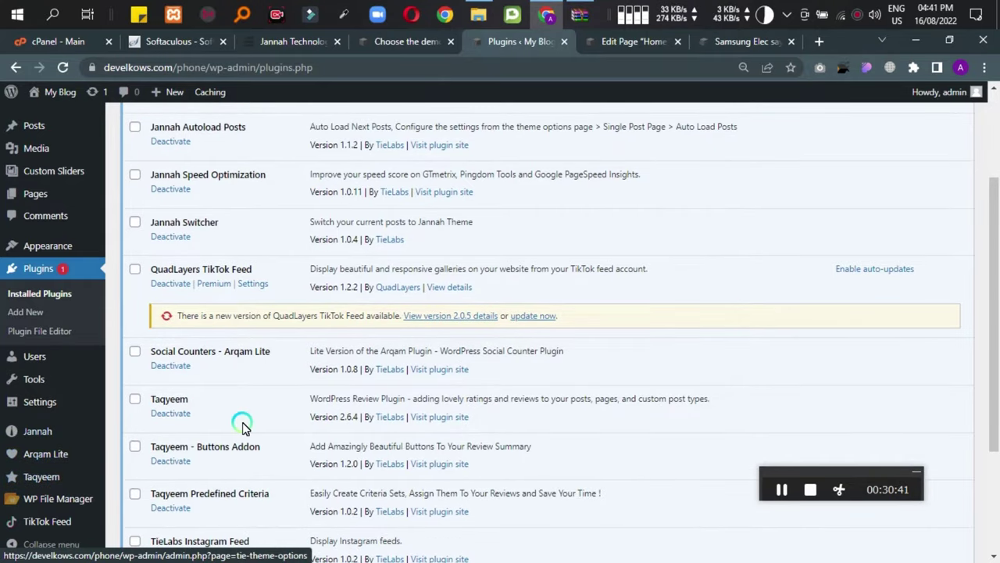
{"action": "scroll", "coordinate": [246, 426], "scroll_direction": "up", "scroll_amount": 2}
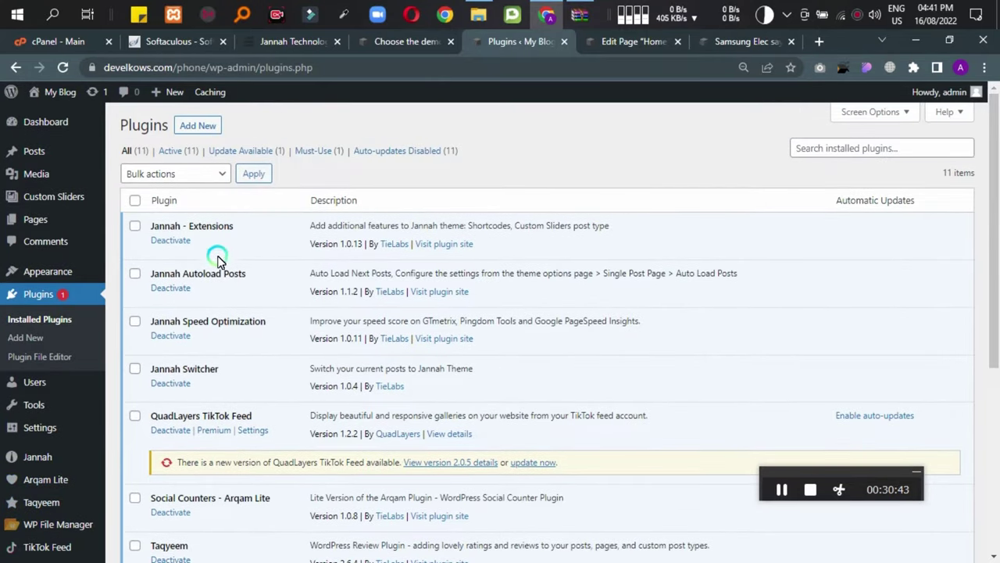
Look through the installed plugins list down to WP File Manager and check the admin menu entries for settings and plugins.
{"action": "scroll", "coordinate": [208, 367], "scroll_direction": "down", "scroll_amount": 2}
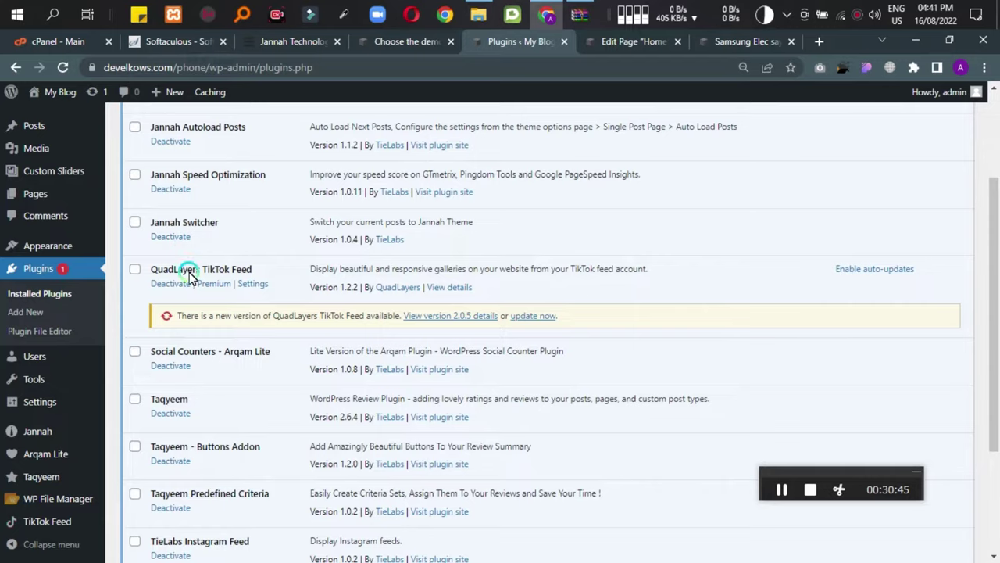
{"action": "scroll", "coordinate": [273, 290], "scroll_direction": "down", "scroll_amount": 1}
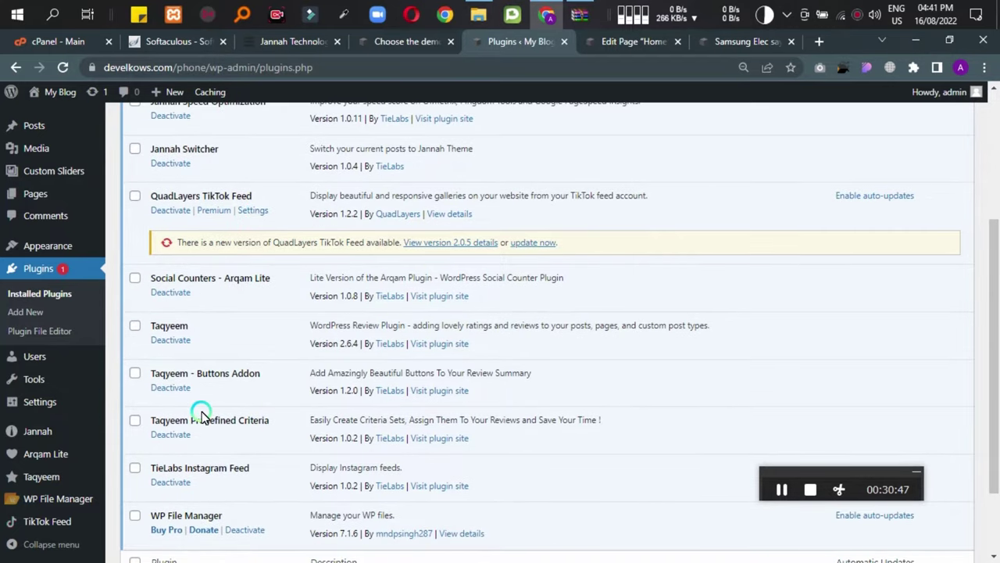
{"action": "scroll", "coordinate": [201, 416], "scroll_direction": "down", "scroll_amount": 2}
{"action": "scroll", "coordinate": [28, 394], "scroll_direction": "up", "scroll_amount": 5}
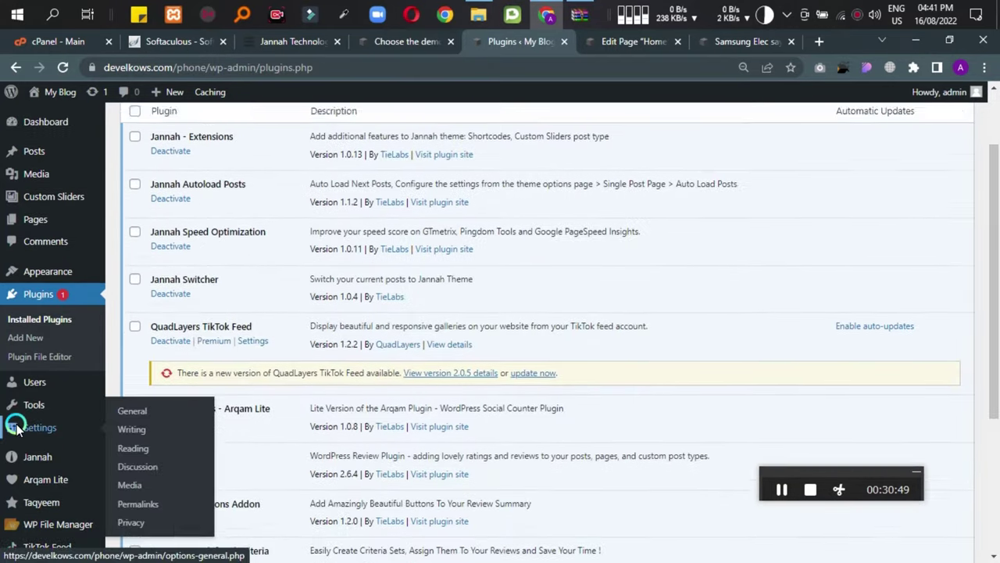
{"action": "mouse_move", "coordinate": [35, 428]}
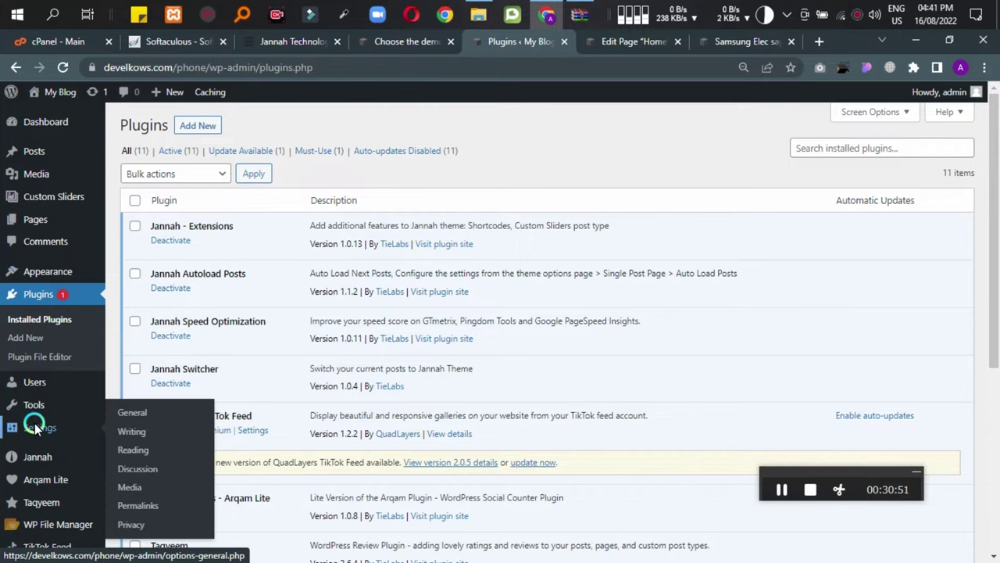
{"action": "mouse_move", "coordinate": [32, 509]}
{"action": "scroll", "coordinate": [33, 508], "scroll_direction": "down", "scroll_amount": 3}
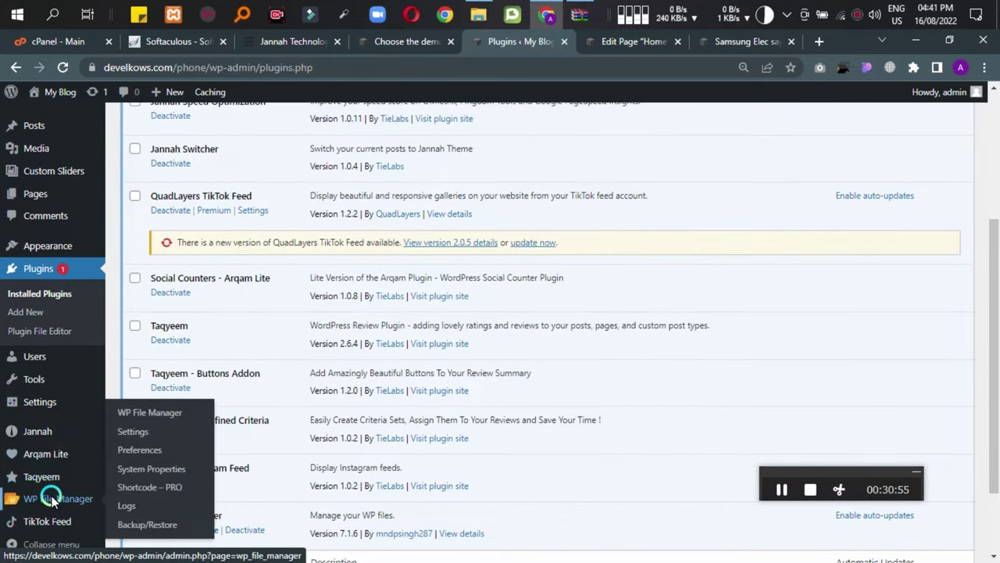
{"action": "scroll", "coordinate": [38, 461], "scroll_direction": "up", "scroll_amount": 3}
{"action": "scroll", "coordinate": [50, 505], "scroll_direction": "down", "scroll_amount": 5}
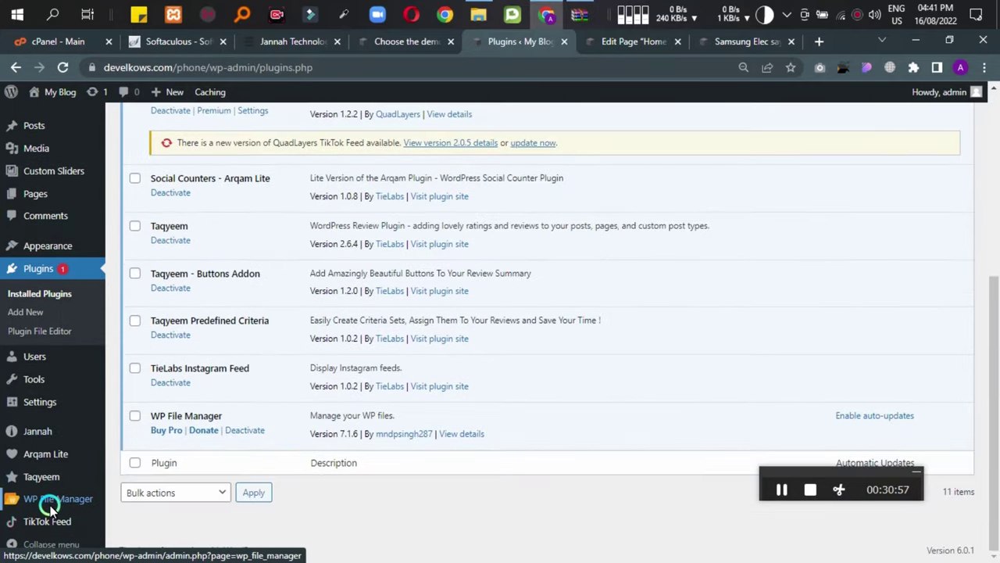
Open the TikTok Feed plugin page in a new browser tab, browse the admin submenus meanwhile, and return to the installed plugins.
{"action": "middle_click", "coordinate": [49, 501]}
{"action": "scroll", "coordinate": [31, 422], "scroll_direction": "up", "scroll_amount": 4}
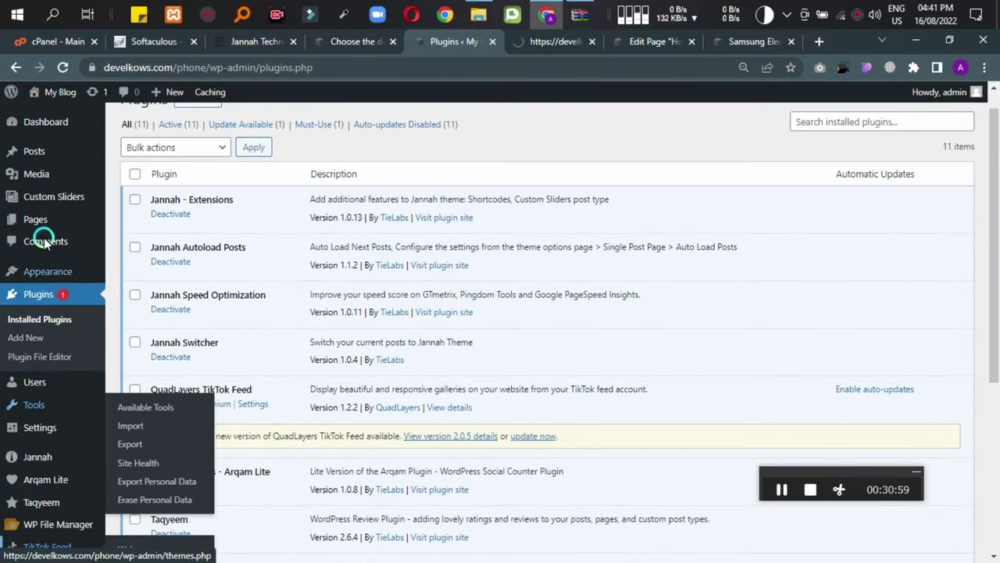
{"action": "mouse_move", "coordinate": [59, 201]}
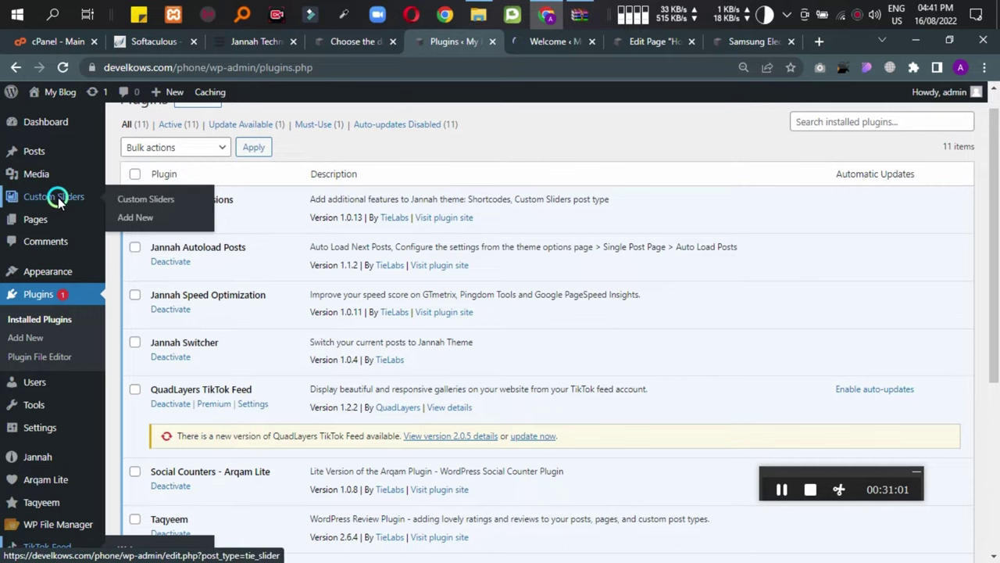
{"action": "mouse_move", "coordinate": [68, 266]}
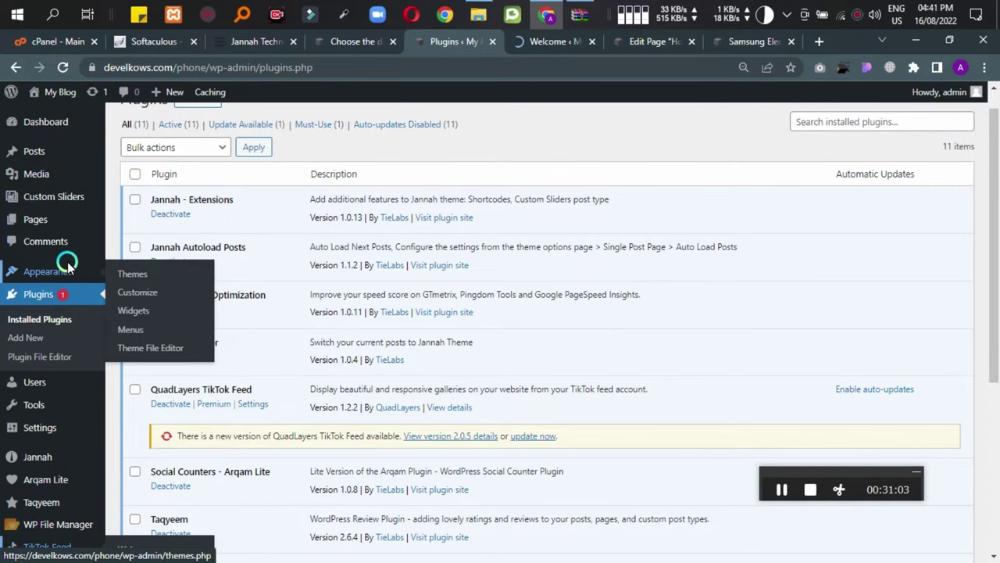
{"action": "scroll", "coordinate": [66, 270], "scroll_direction": "down", "scroll_amount": 2}
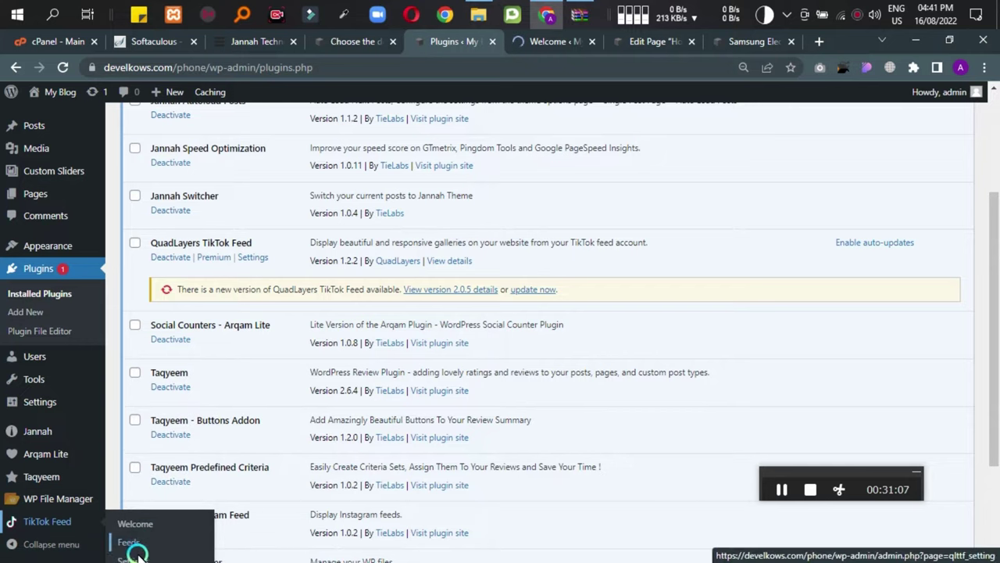
{"action": "scroll", "coordinate": [59, 441], "scroll_direction": "down", "scroll_amount": 1}
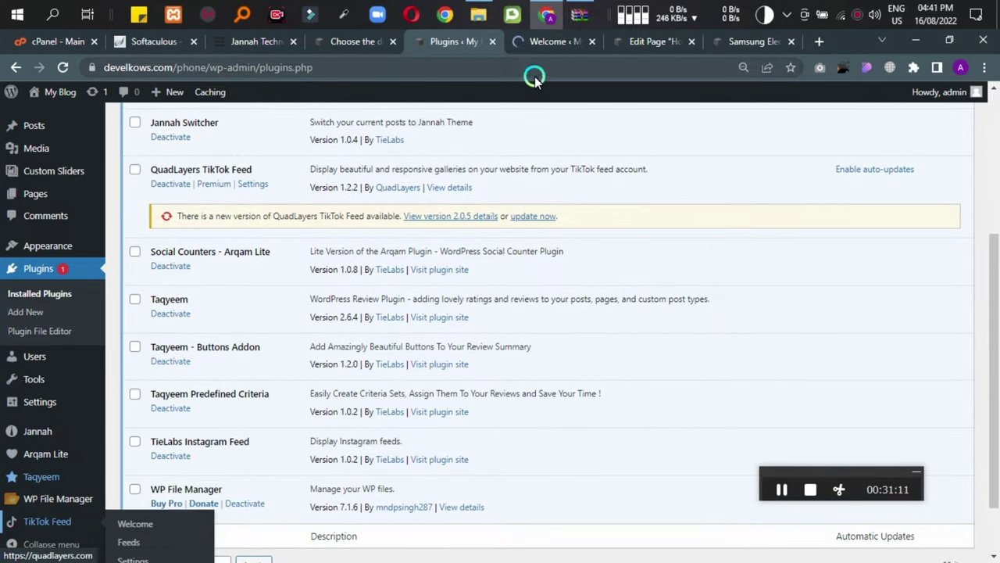
{"action": "left_click", "coordinate": [531, 39]}
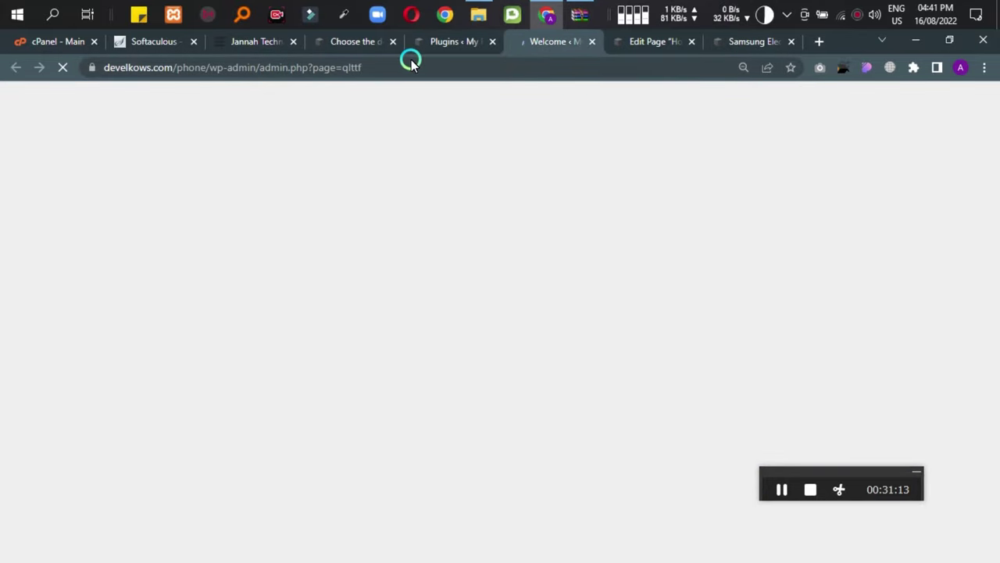
{"action": "left_click", "coordinate": [442, 44]}
Review the installed plugins and the Jannah submenu once more, and open the site's themes page.
{"action": "scroll", "coordinate": [258, 224], "scroll_direction": "up", "scroll_amount": 3}
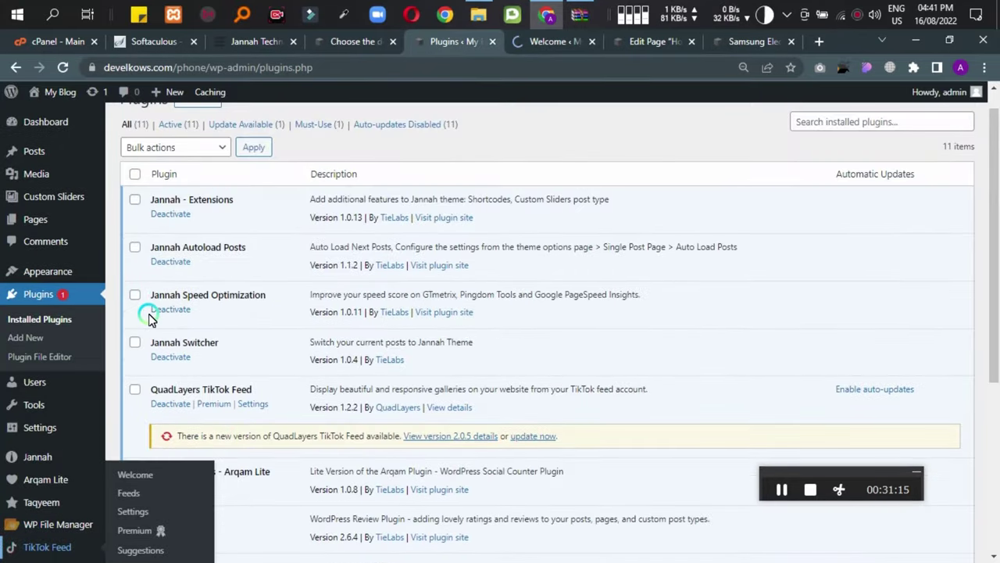
{"action": "scroll", "coordinate": [184, 305], "scroll_direction": "down", "scroll_amount": 4}
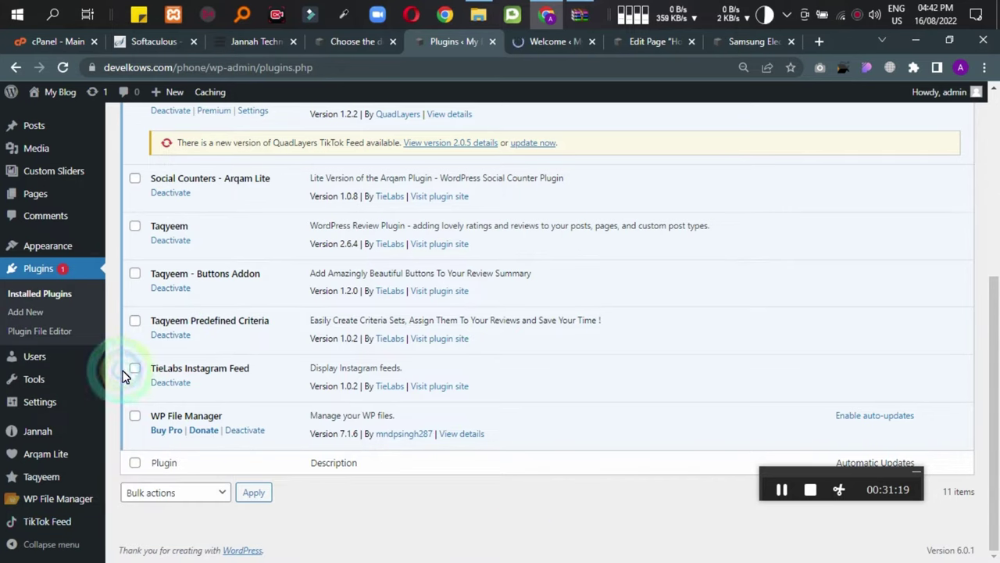
{"action": "mouse_move", "coordinate": [62, 437]}
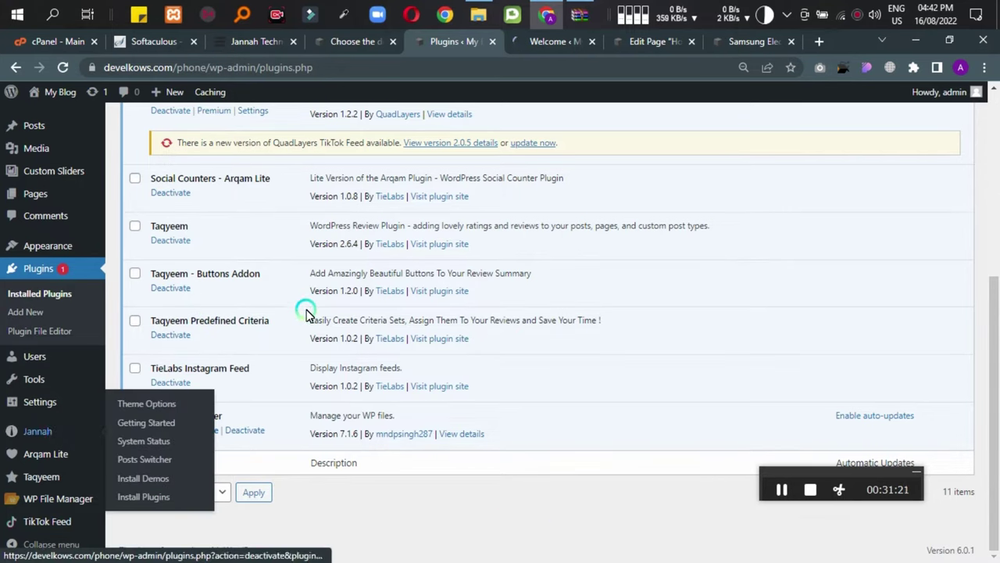
{"action": "scroll", "coordinate": [93, 313], "scroll_direction": "up", "scroll_amount": 5}
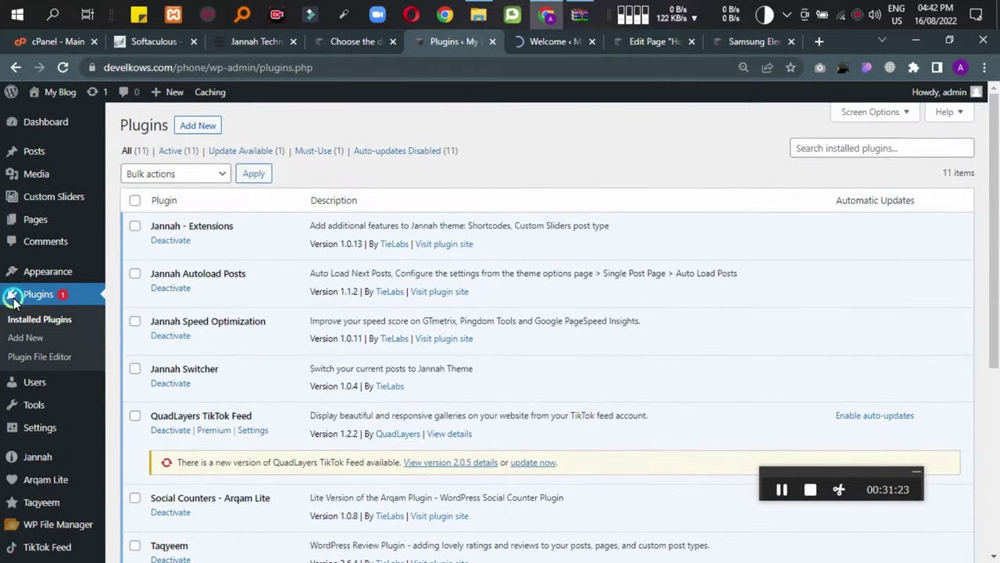
{"action": "left_click", "coordinate": [50, 266]}
Read through the TikTok Feed welcome page and open the plugin's feeds list.
{"action": "left_click", "coordinate": [539, 41]}
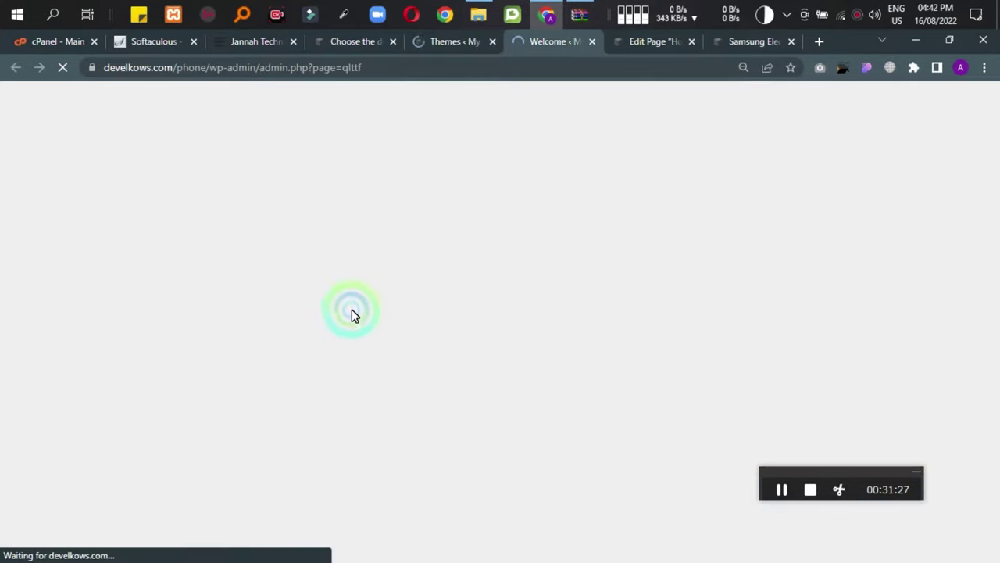
{"action": "scroll", "coordinate": [356, 327], "scroll_direction": "down", "scroll_amount": 2}
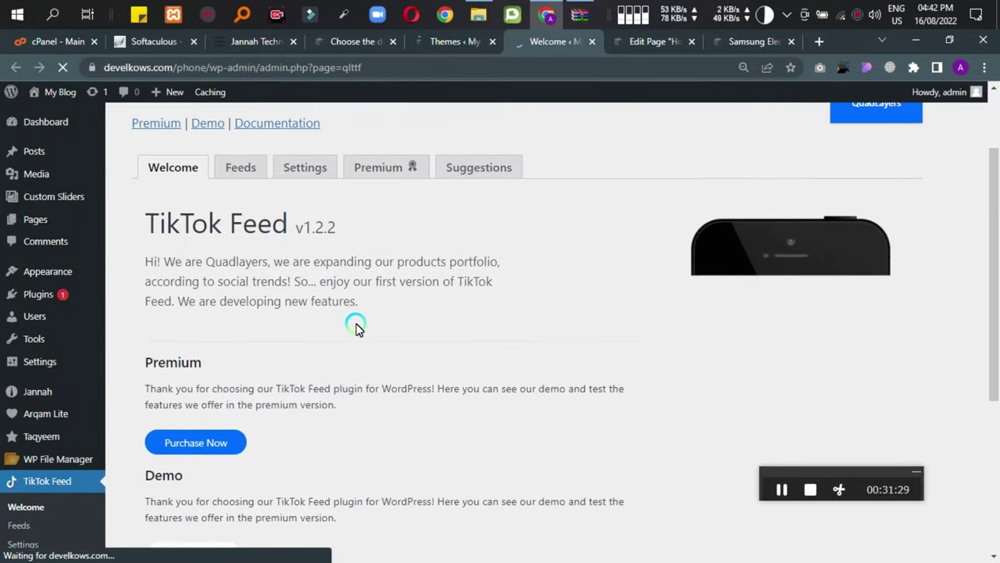
{"action": "scroll", "coordinate": [226, 380], "scroll_direction": "down", "scroll_amount": 2}
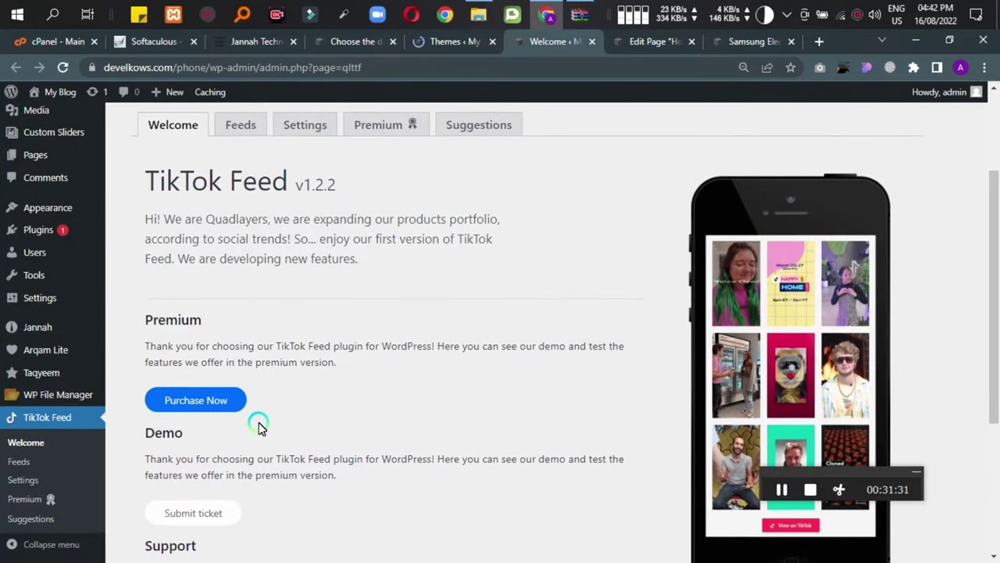
{"action": "scroll", "coordinate": [181, 351], "scroll_direction": "down", "scroll_amount": 4}
{"action": "scroll", "coordinate": [179, 446], "scroll_direction": "up", "scroll_amount": 5}
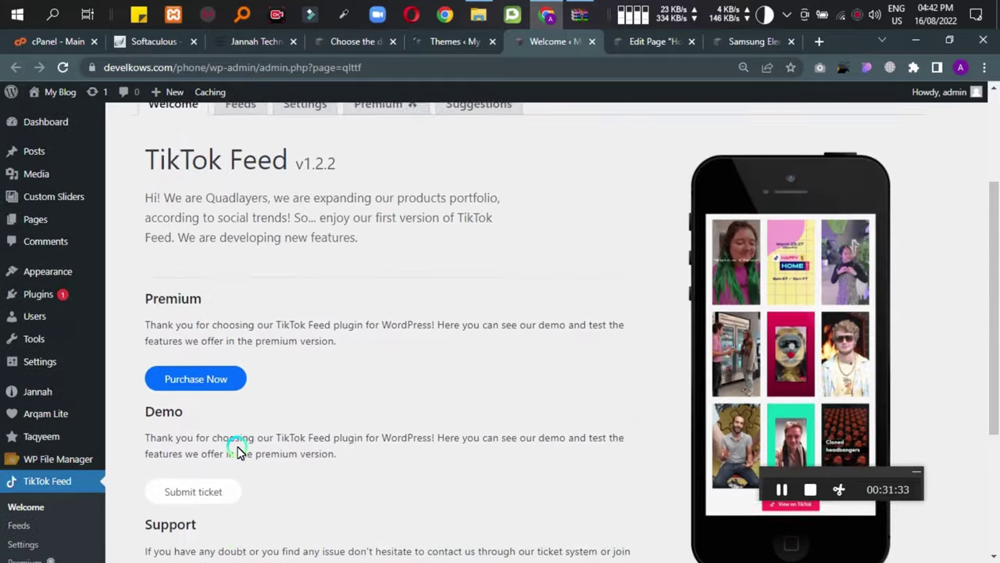
{"action": "left_click", "coordinate": [233, 267]}
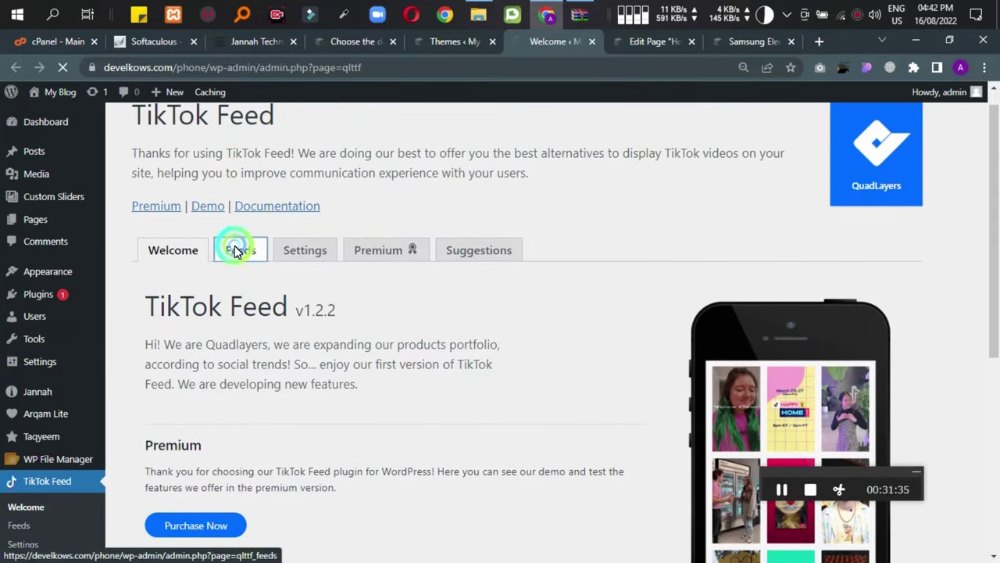
Review the Home page's TieLabs Builder sections from the title down to the Jannah - Settings area and back.
{"action": "left_click", "coordinate": [622, 45]}
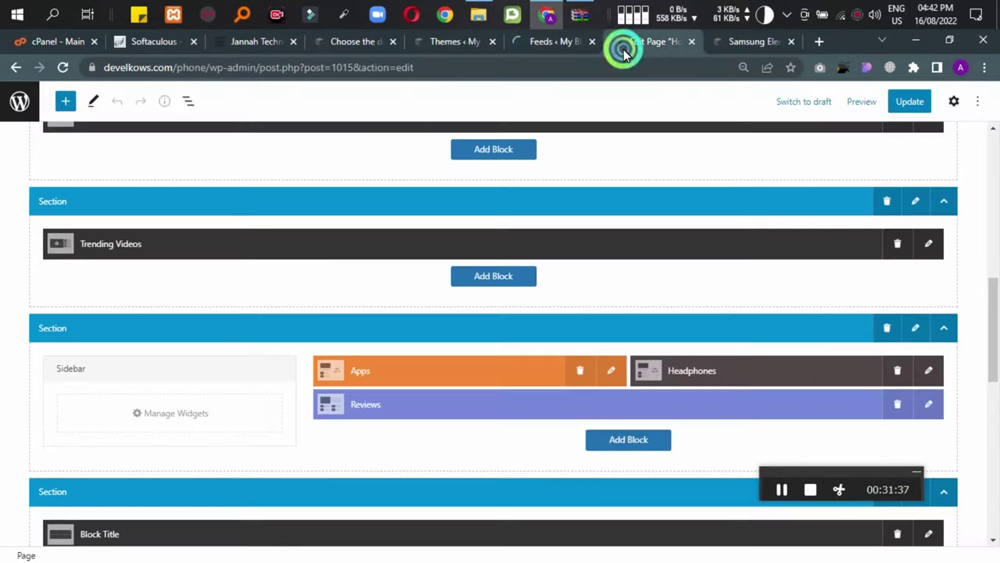
{"action": "scroll", "coordinate": [432, 336], "scroll_direction": "down", "scroll_amount": 3}
{"action": "scroll", "coordinate": [432, 336], "scroll_direction": "up", "scroll_amount": 10}
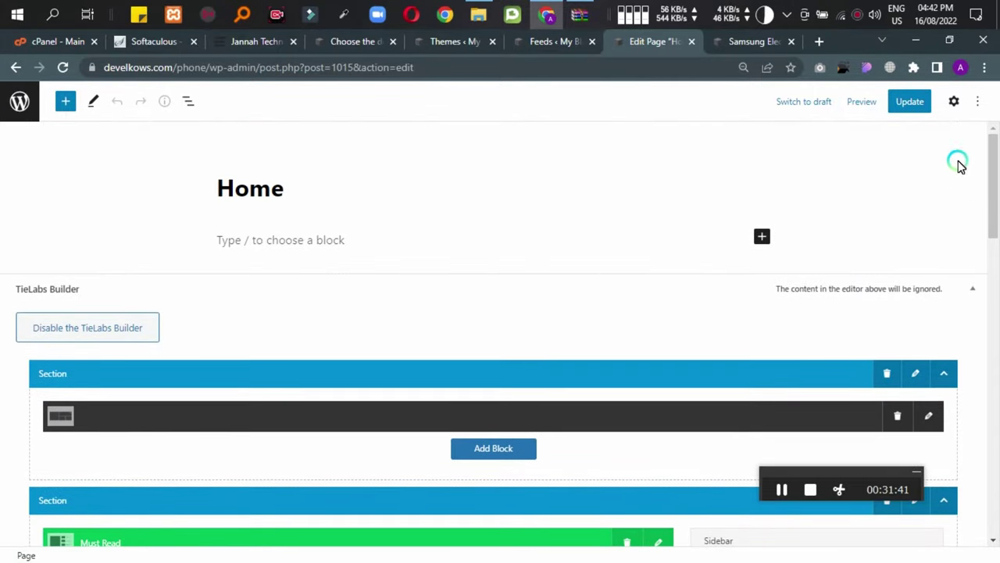
{"action": "left_click_drag", "start_coordinate": [993, 183], "coordinate": [995, 530]}
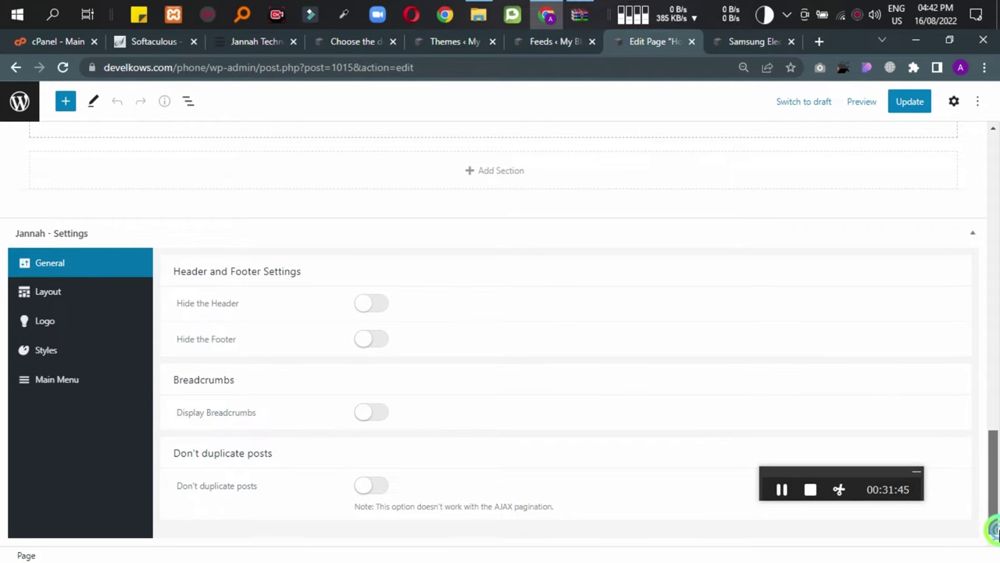
{"action": "left_click_drag", "start_coordinate": [994, 529], "coordinate": [994, 92]}
Inspect the TikTok Feed plugin's feeds list, its cache and loader settings, and the premium features page.
{"action": "left_click", "coordinate": [551, 43]}
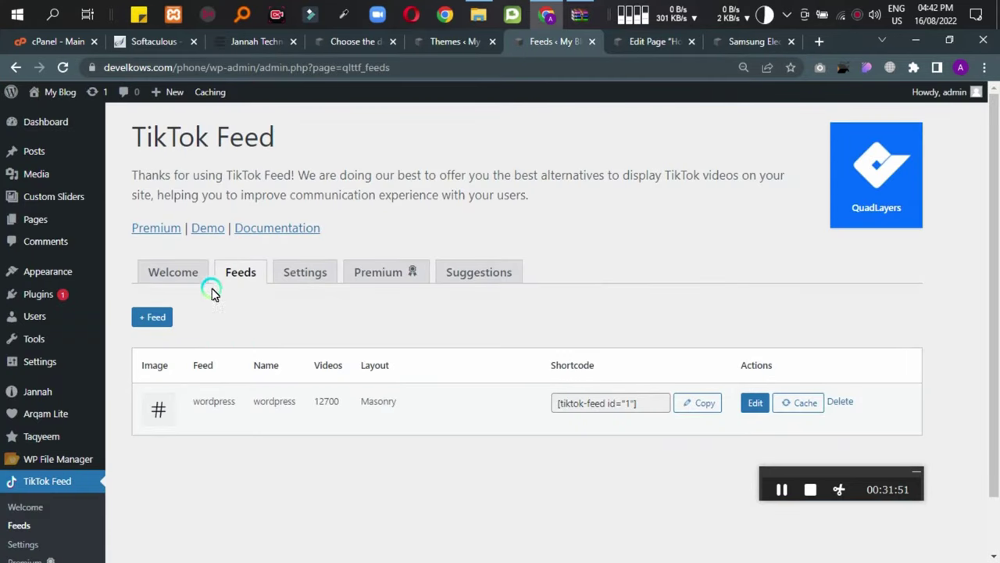
{"action": "left_click", "coordinate": [290, 270]}
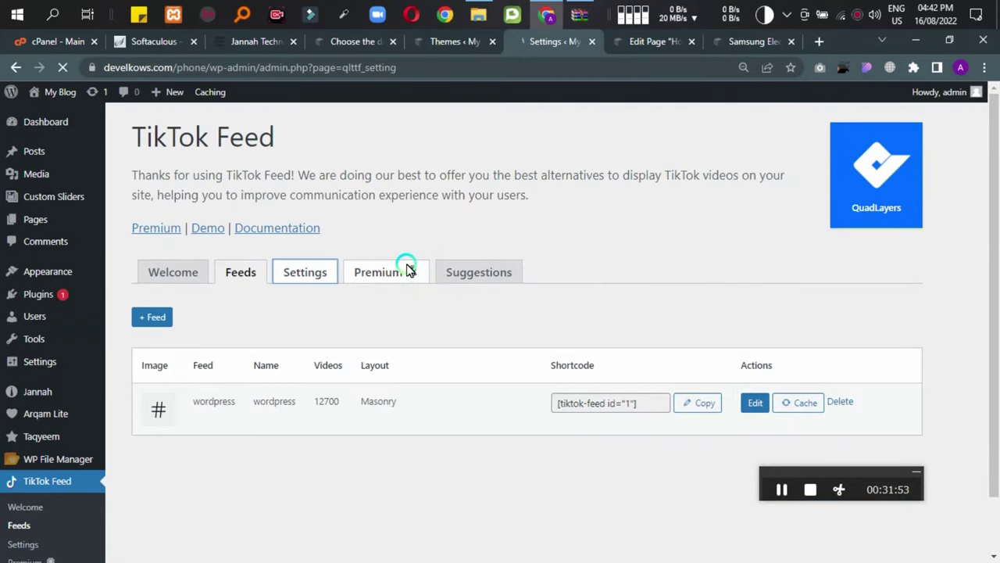
{"action": "scroll", "coordinate": [536, 263], "scroll_direction": "down", "scroll_amount": 1}
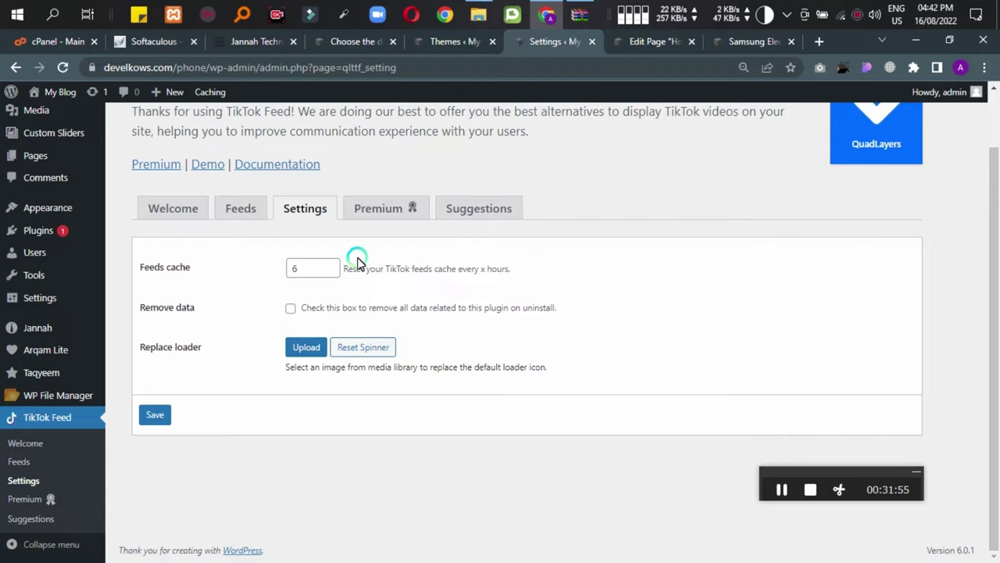
{"action": "left_click", "coordinate": [386, 218]}
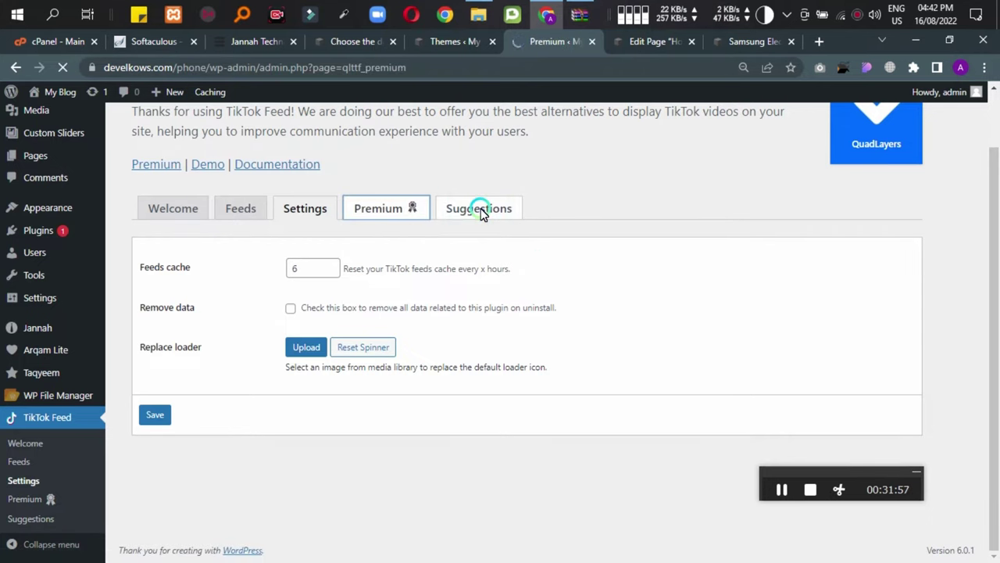
{"action": "scroll", "coordinate": [258, 372], "scroll_direction": "down", "scroll_amount": 3}
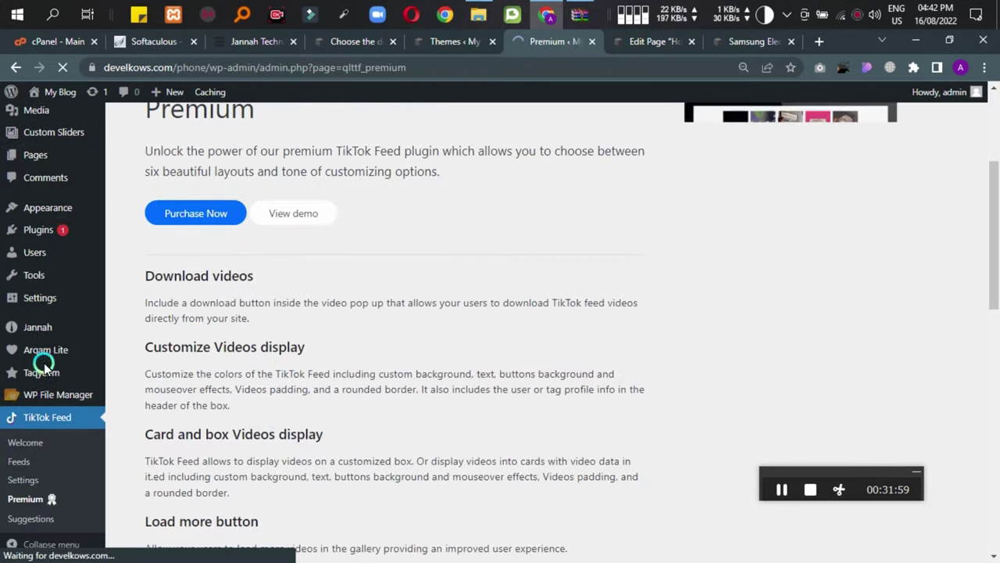
{"action": "scroll", "coordinate": [4, 461], "scroll_direction": "down", "scroll_amount": 3}
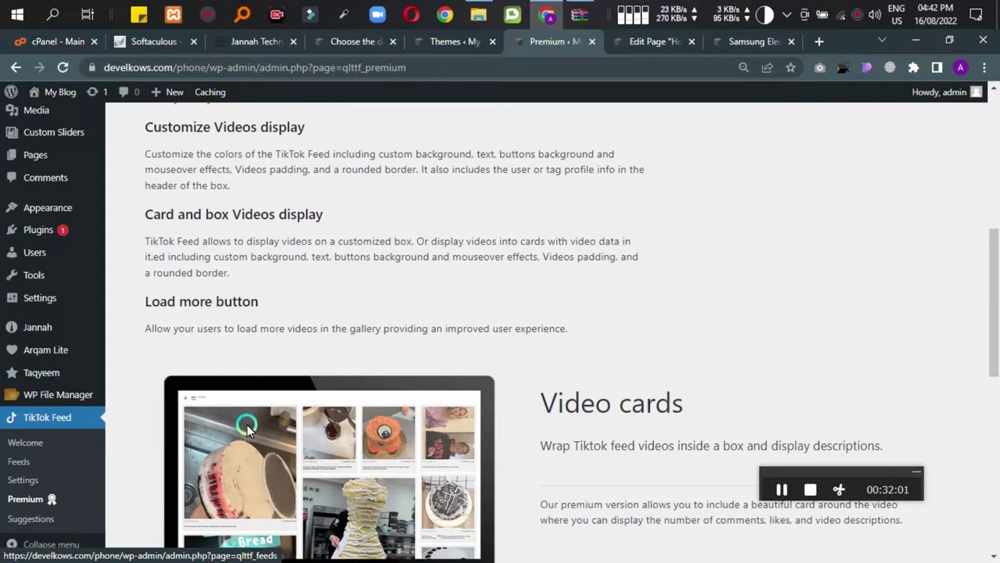
{"action": "scroll", "coordinate": [258, 399], "scroll_direction": "up", "scroll_amount": 6}
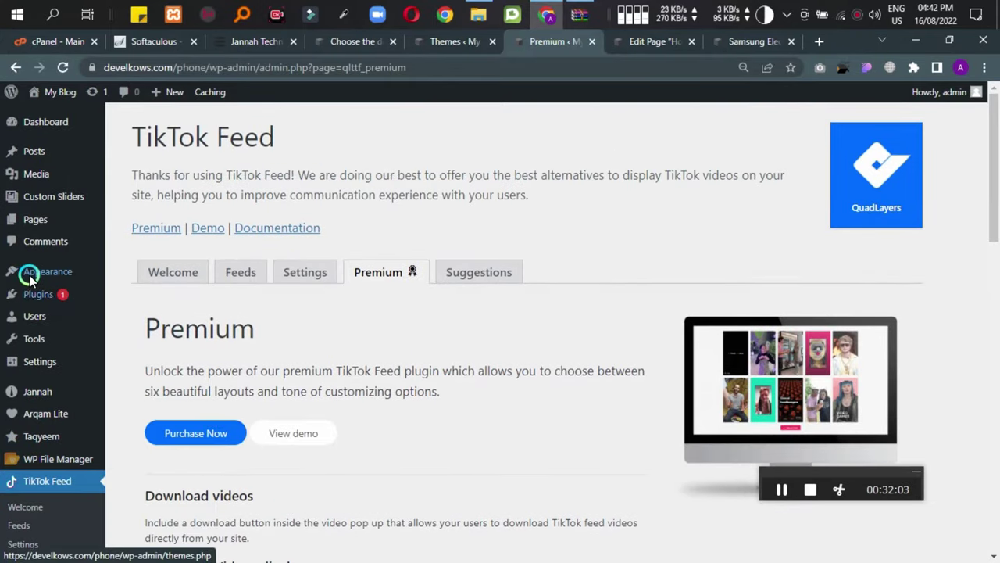
Open the page for adding new plugins, checking the Home page's block editor and builder sections while it loads.
{"action": "mouse_move", "coordinate": [81, 301]}
{"action": "left_click", "coordinate": [147, 316]}
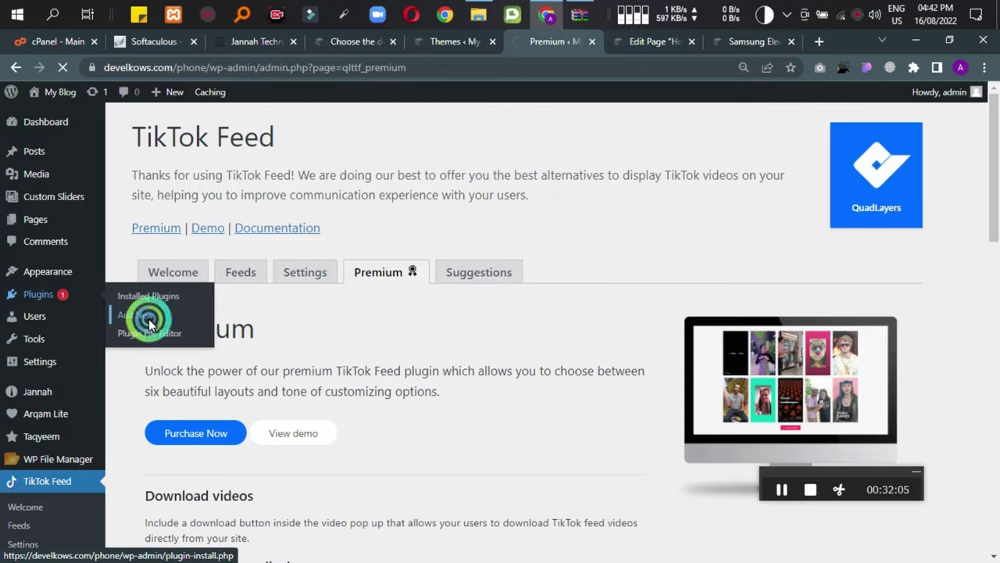
{"action": "left_click", "coordinate": [644, 49]}
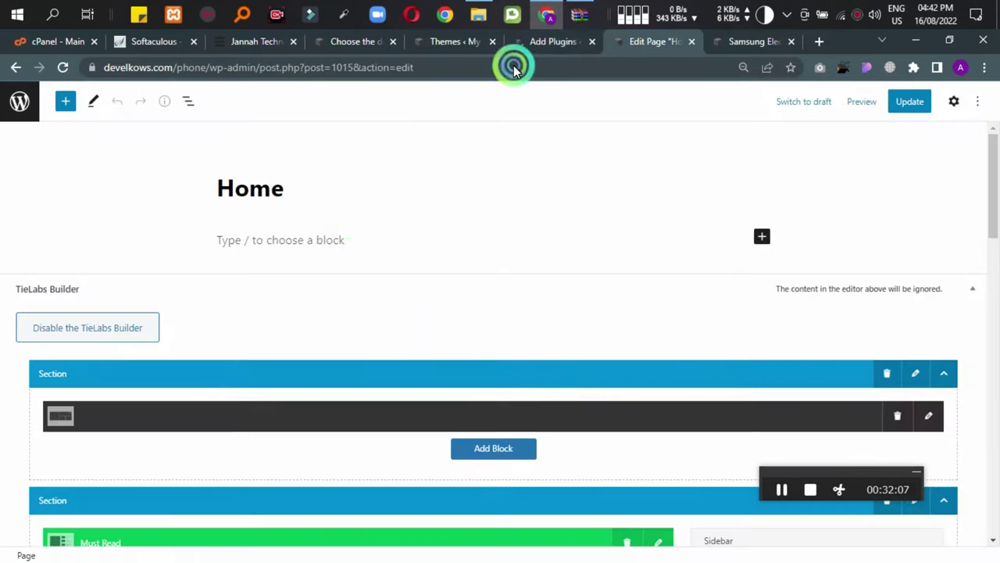
{"action": "scroll", "coordinate": [306, 321], "scroll_direction": "down", "scroll_amount": 3}
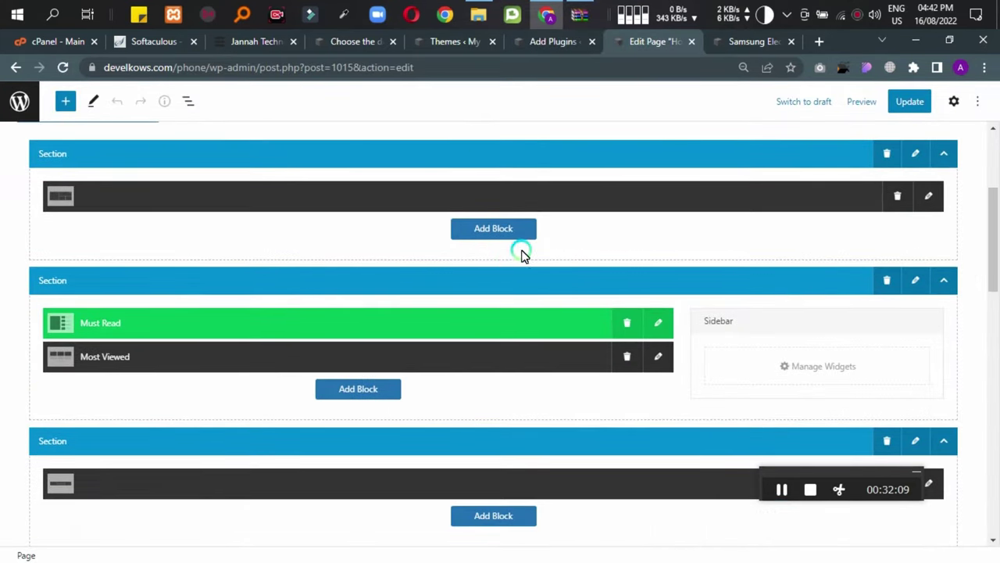
{"action": "scroll", "coordinate": [522, 255], "scroll_direction": "up", "scroll_amount": 2}
{"action": "left_click", "coordinate": [537, 51]}
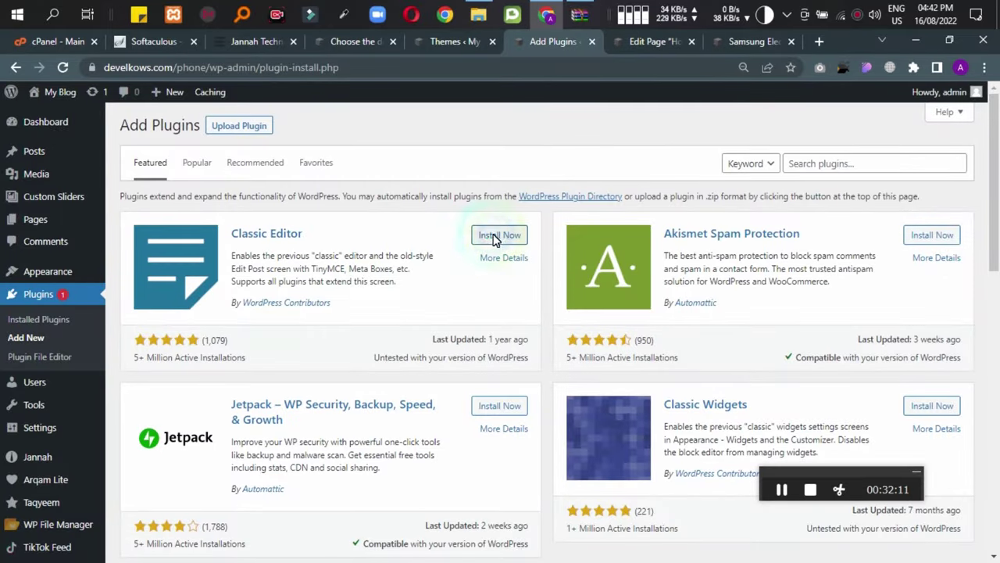
Install the Classic Editor plugin from the featured plugins and look over the other suggestions.
{"action": "left_click", "coordinate": [492, 234]}
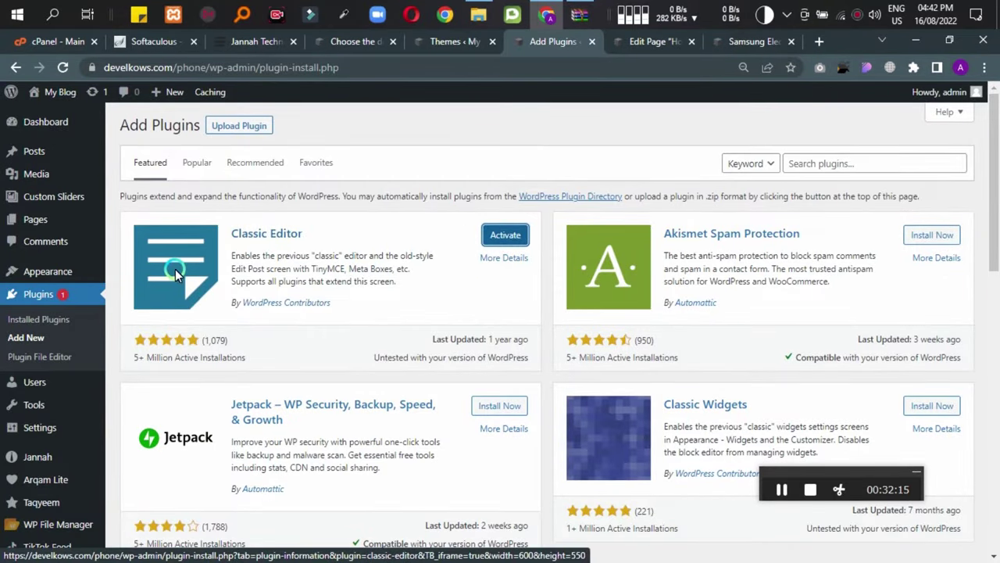
{"action": "scroll", "coordinate": [175, 269], "scroll_direction": "down", "scroll_amount": 5}
{"action": "scroll", "coordinate": [633, 202], "scroll_direction": "up", "scroll_amount": 5}
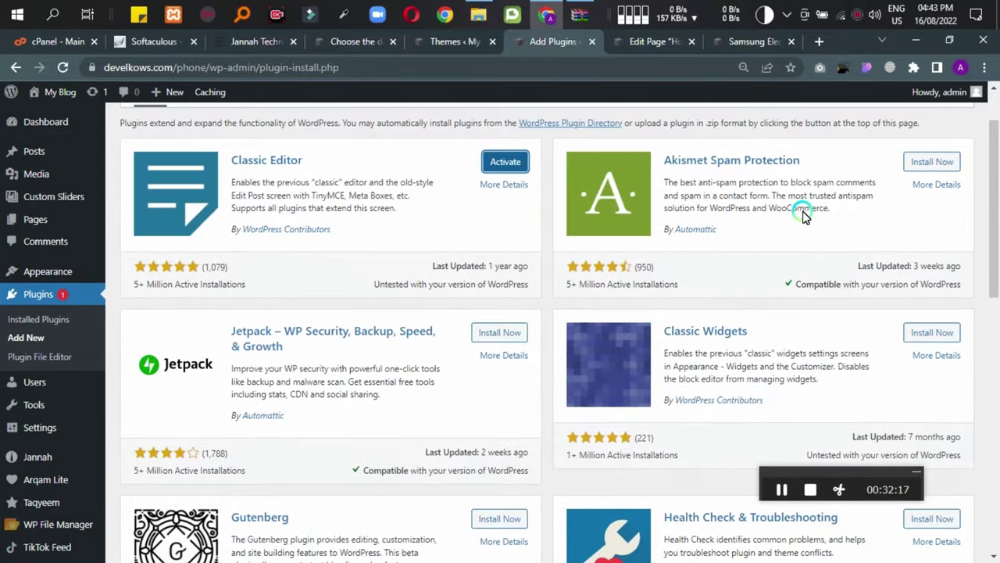
Search the plugin directory for "reset", then install and activate WP Reset – Most Advanced WordPress Reset Tool.
{"action": "left_click", "coordinate": [822, 163]}
{"action": "type", "text": "reset"}
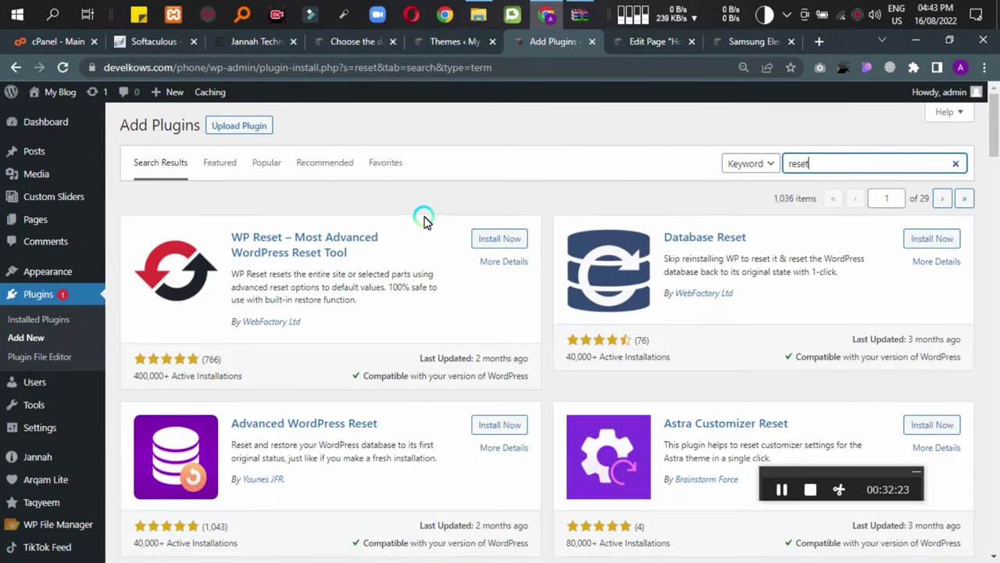
{"action": "left_click", "coordinate": [500, 238]}
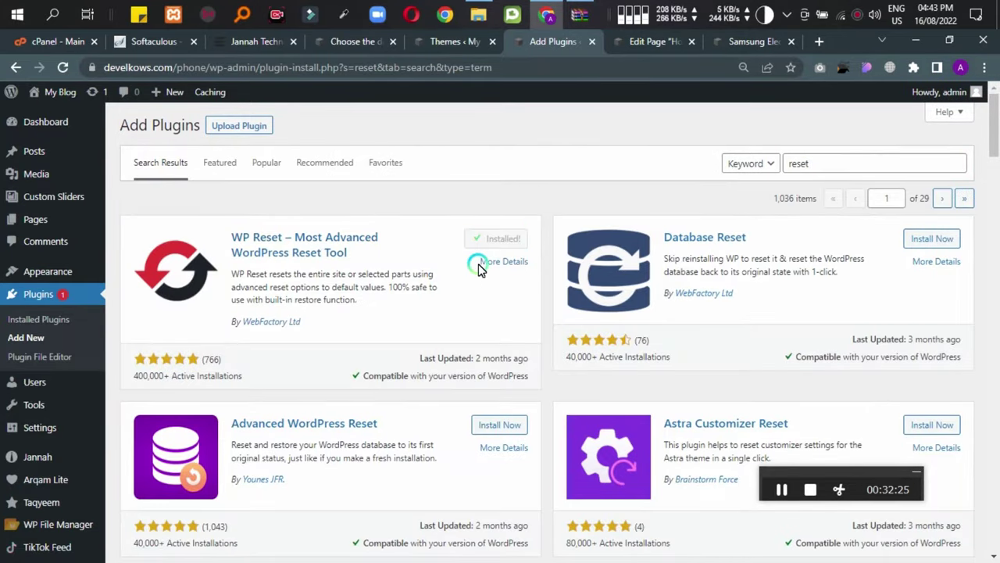
{"action": "left_click", "coordinate": [496, 241]}
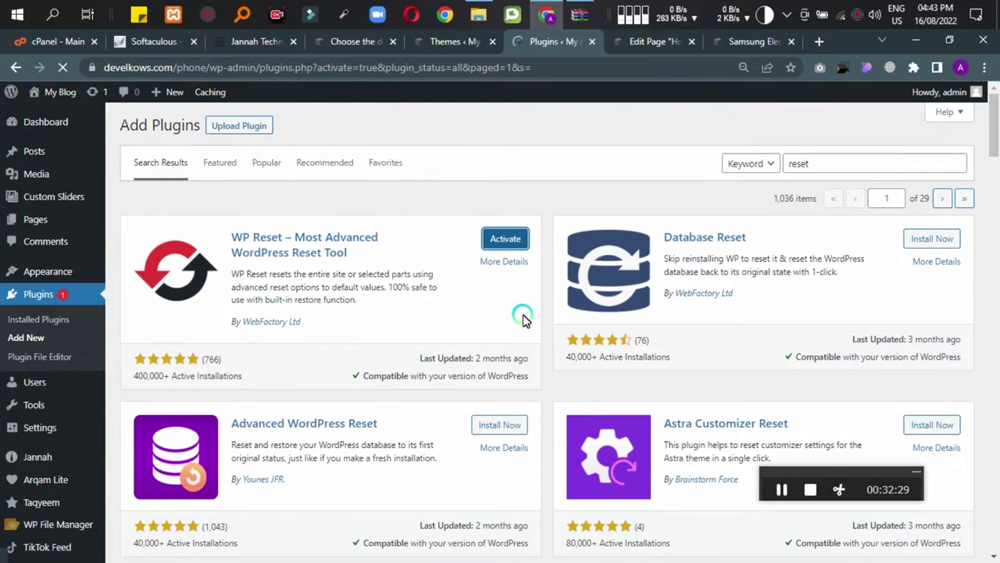
Open the snapshots section of the WP Reset plugin.
{"action": "scroll", "coordinate": [101, 397], "scroll_direction": "down", "scroll_amount": 3}
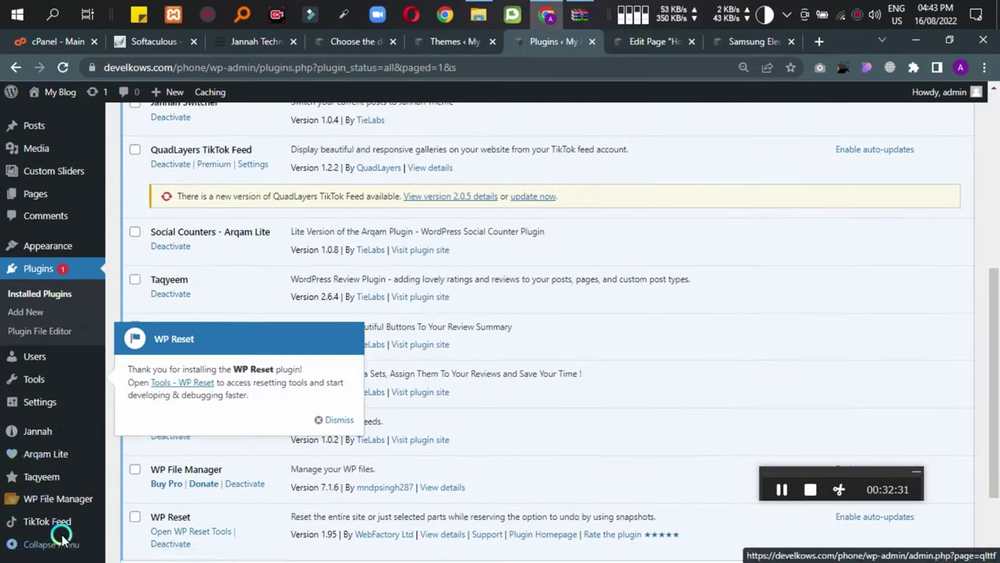
{"action": "mouse_move", "coordinate": [28, 395]}
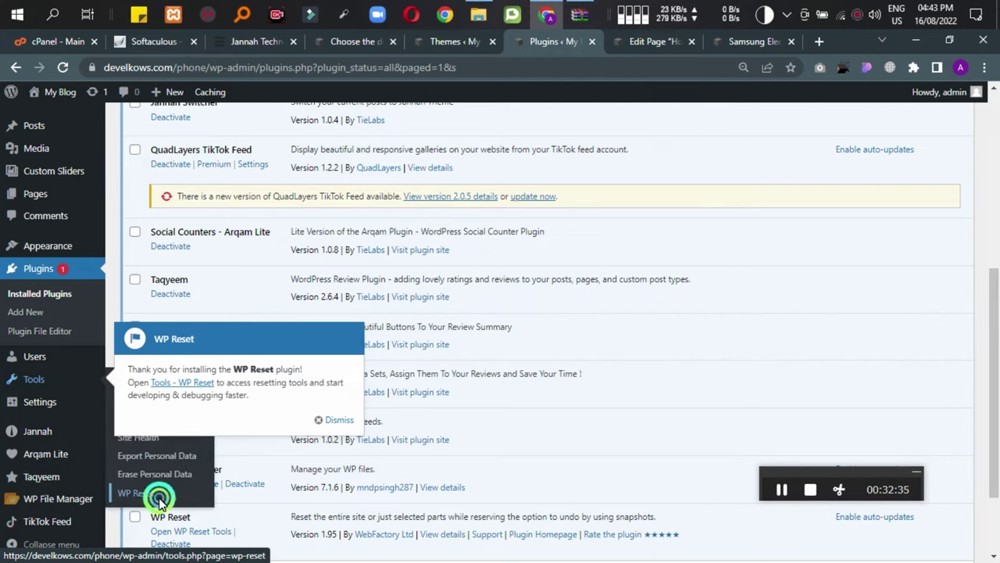
{"action": "left_click", "coordinate": [160, 494]}
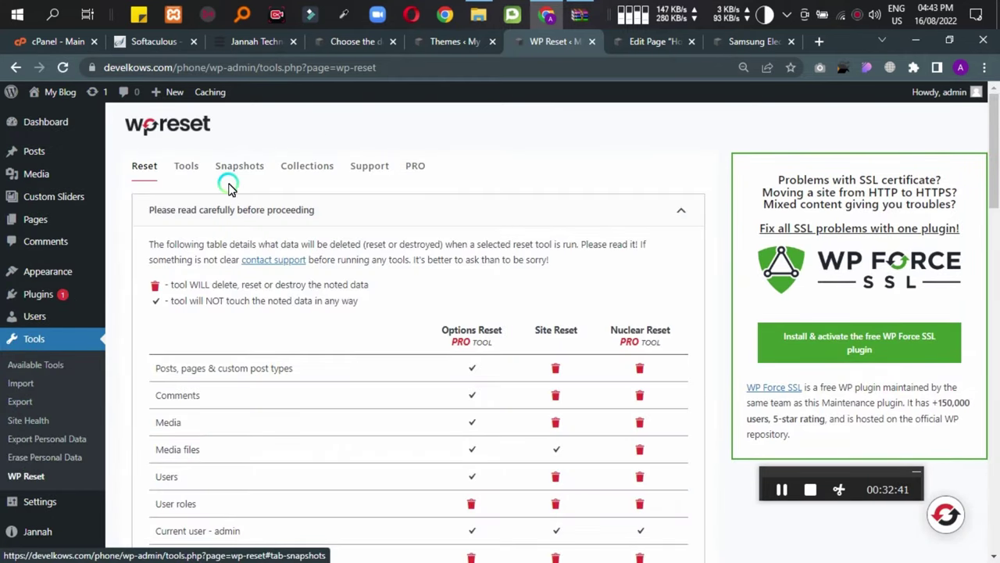
{"action": "left_click", "coordinate": [232, 166]}
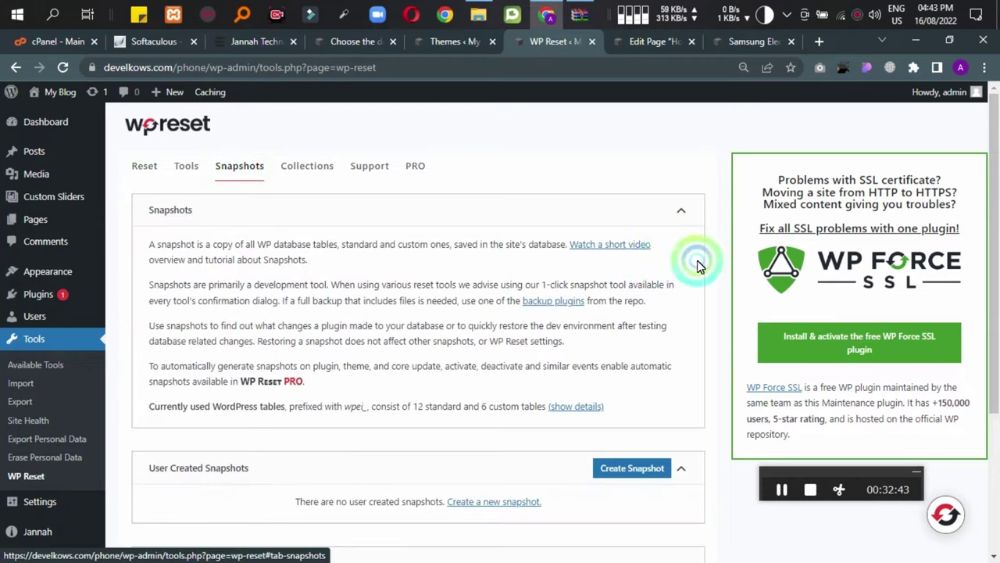
Create a new WP Reset snapshot with a short description noting that the demo was just imported.
{"action": "scroll", "coordinate": [698, 266], "scroll_direction": "down", "scroll_amount": 3}
{"action": "left_click", "coordinate": [600, 261]}
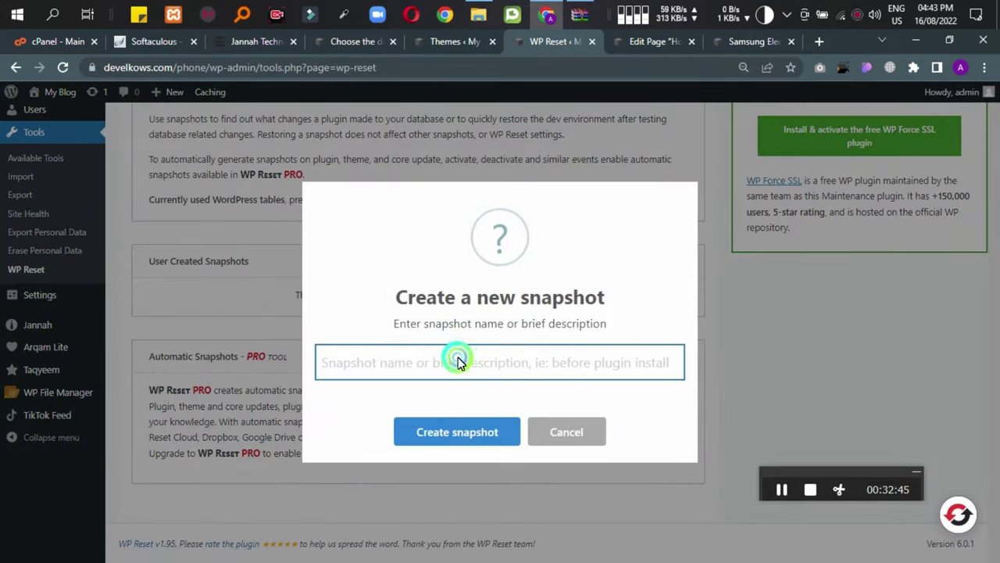
{"action": "type", "text": "just import deom"}
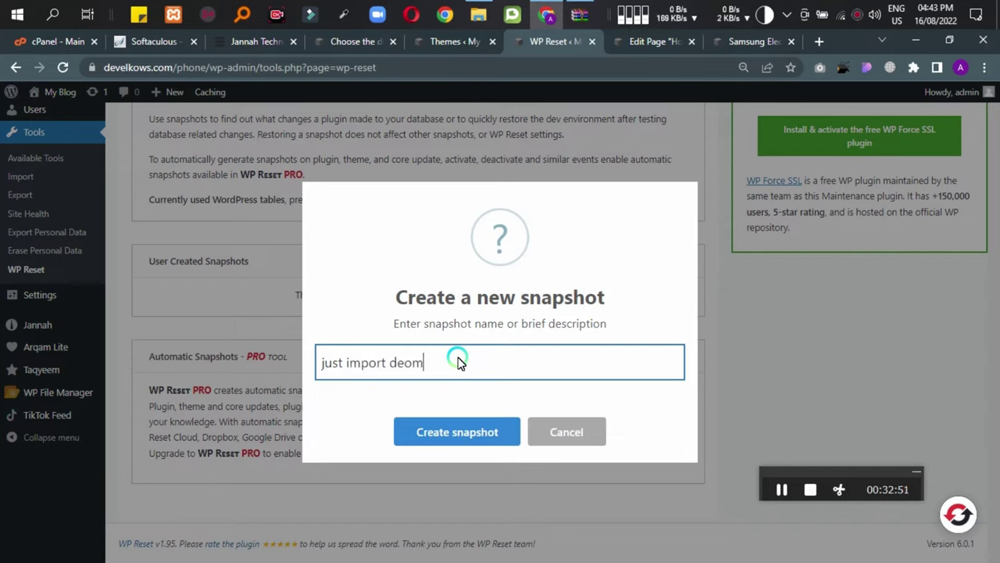
{"action": "left_click", "coordinate": [402, 357]}
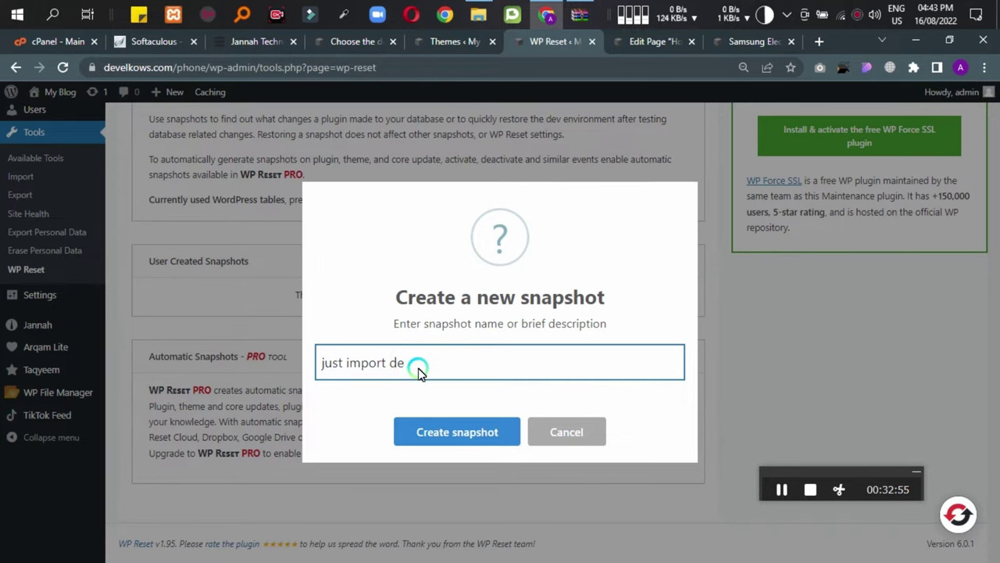
{"action": "left_click", "coordinate": [437, 422]}
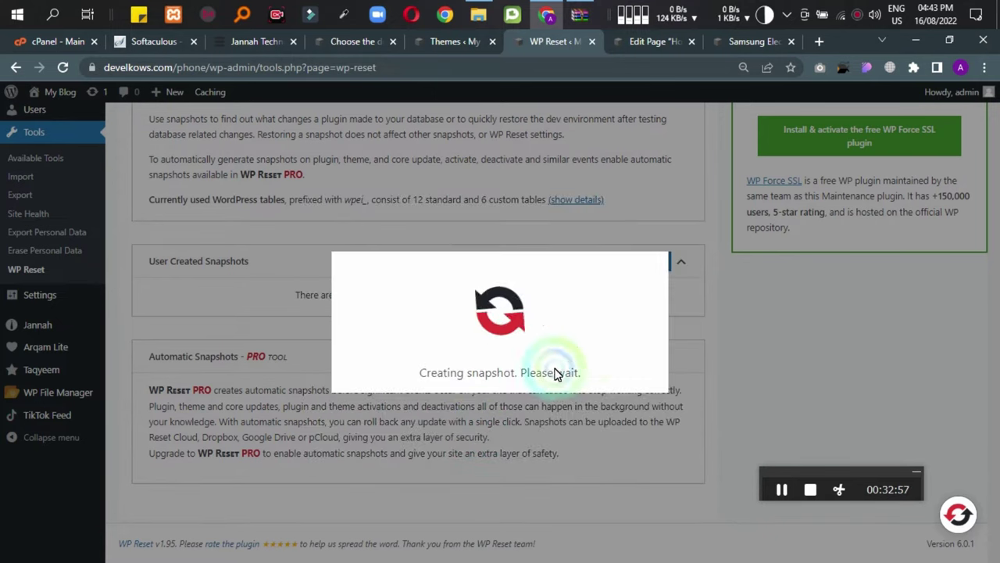
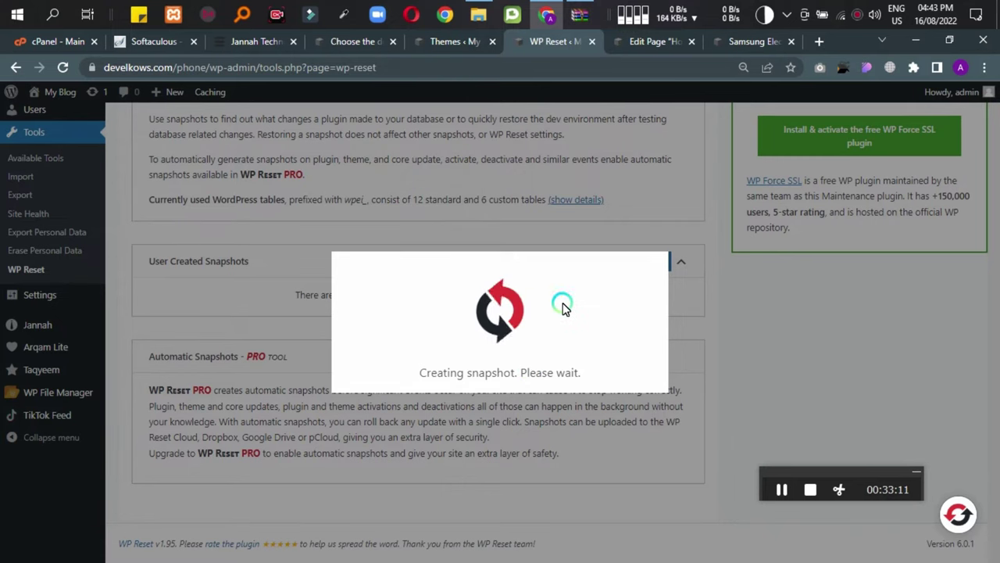
Return to the Themes page and open the lists of all posts and all pages in separate browser tabs.
{"action": "left_click", "coordinate": [451, 41]}
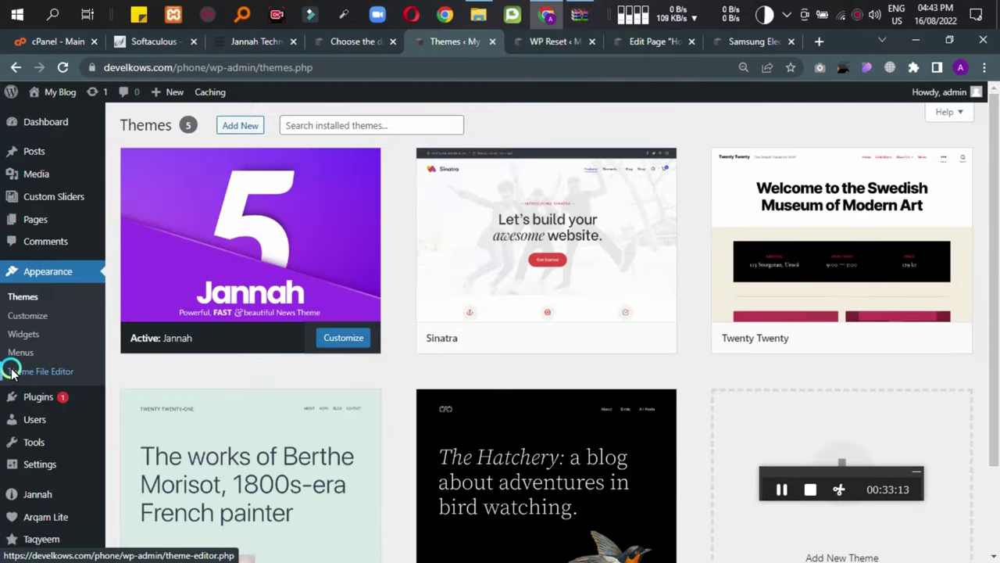
{"action": "mouse_move", "coordinate": [39, 151]}
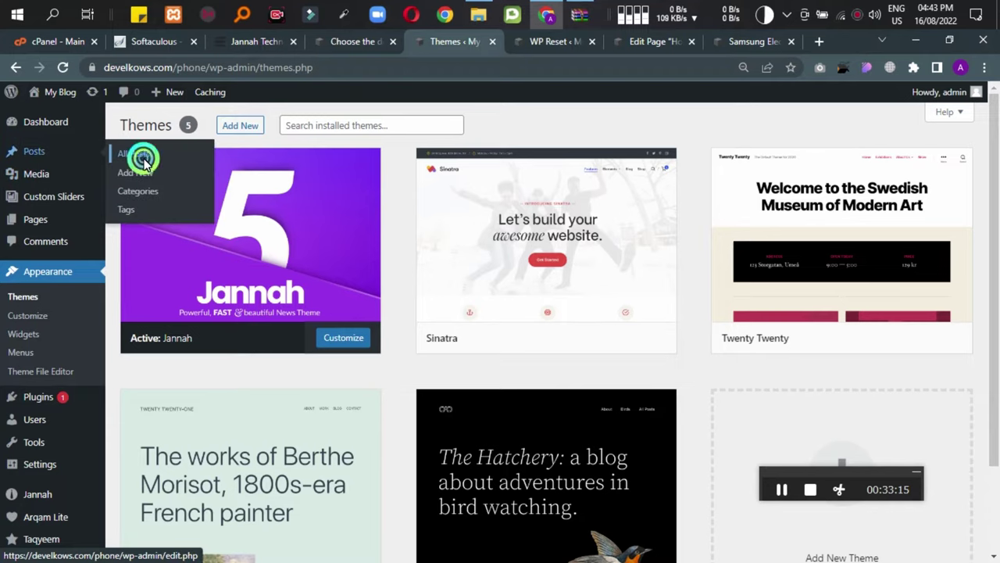
{"action": "middle_click", "coordinate": [143, 159]}
{"action": "mouse_move", "coordinate": [48, 222]}
{"action": "middle_click", "coordinate": [125, 220]}
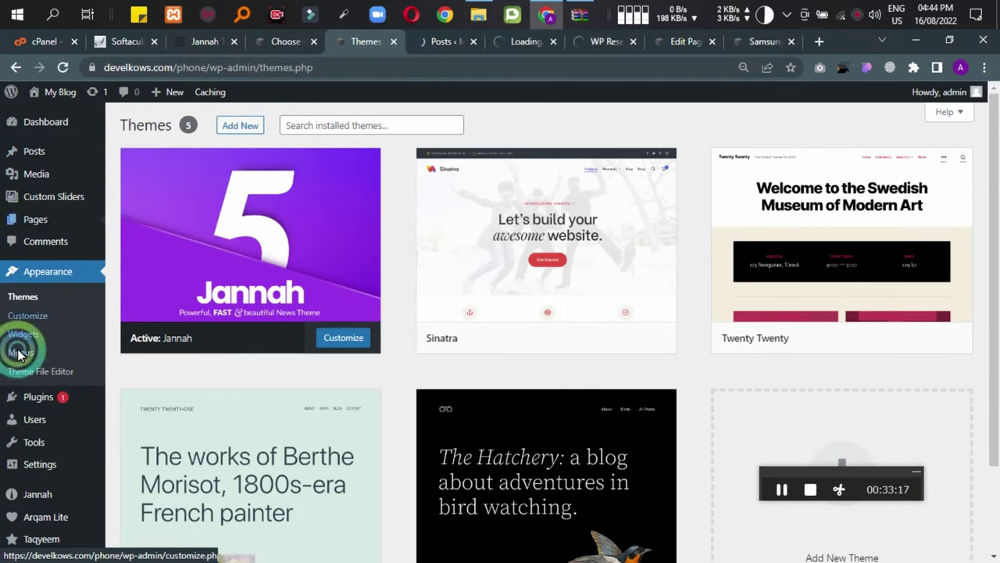
Open the Arqam Lite and Taqyeem settings pages in separate browser tabs.
{"action": "scroll", "coordinate": [14, 367], "scroll_direction": "down", "scroll_amount": 2}
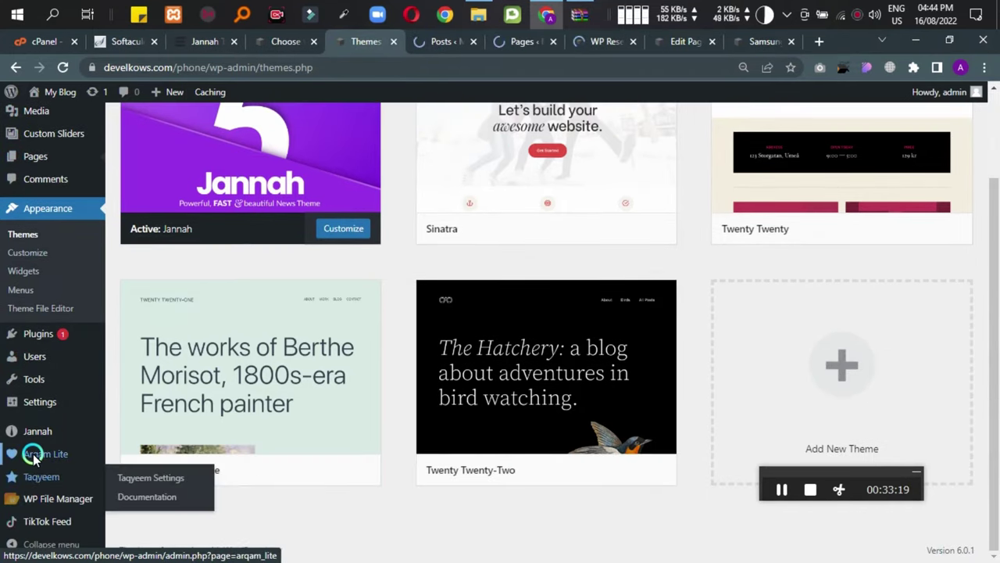
{"action": "middle_click", "coordinate": [66, 457]}
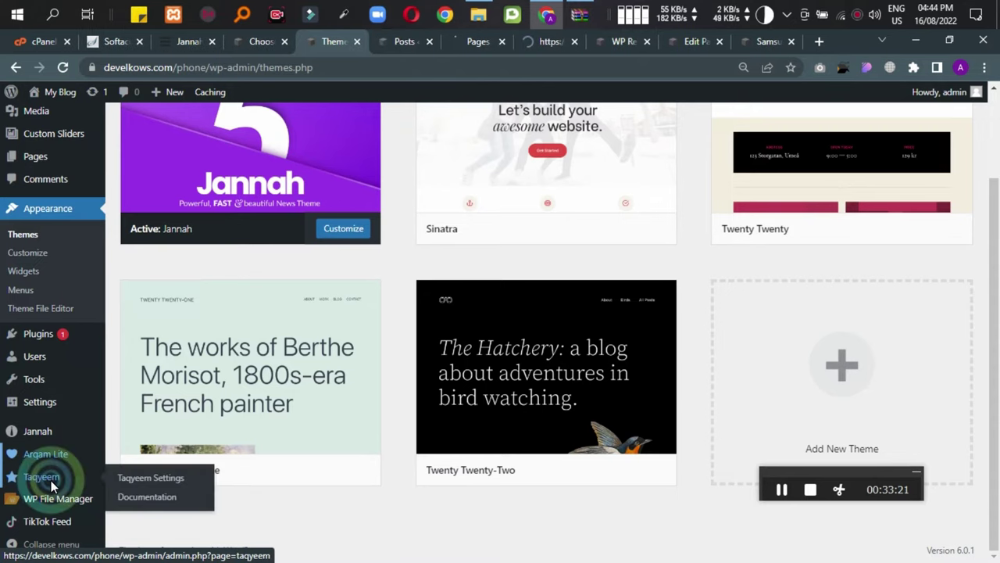
{"action": "middle_click", "coordinate": [49, 477]}
Open the Jannah theme's Install Demos and Posts Switcher pages in separate browser tabs.
{"action": "mouse_move", "coordinate": [36, 437]}
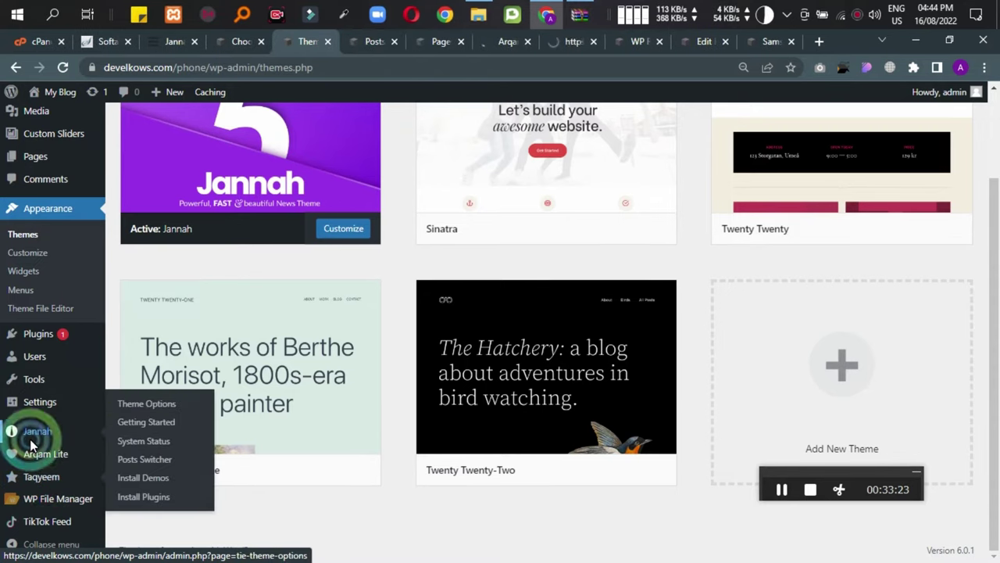
{"action": "middle_click", "coordinate": [147, 478]}
{"action": "middle_click", "coordinate": [146, 424]}
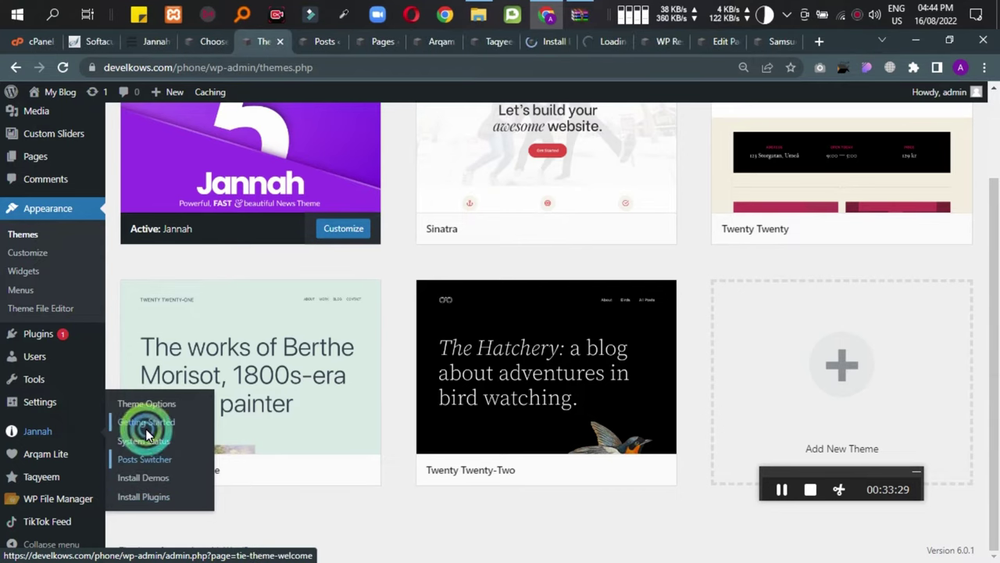
{"action": "middle_click", "coordinate": [146, 423]}
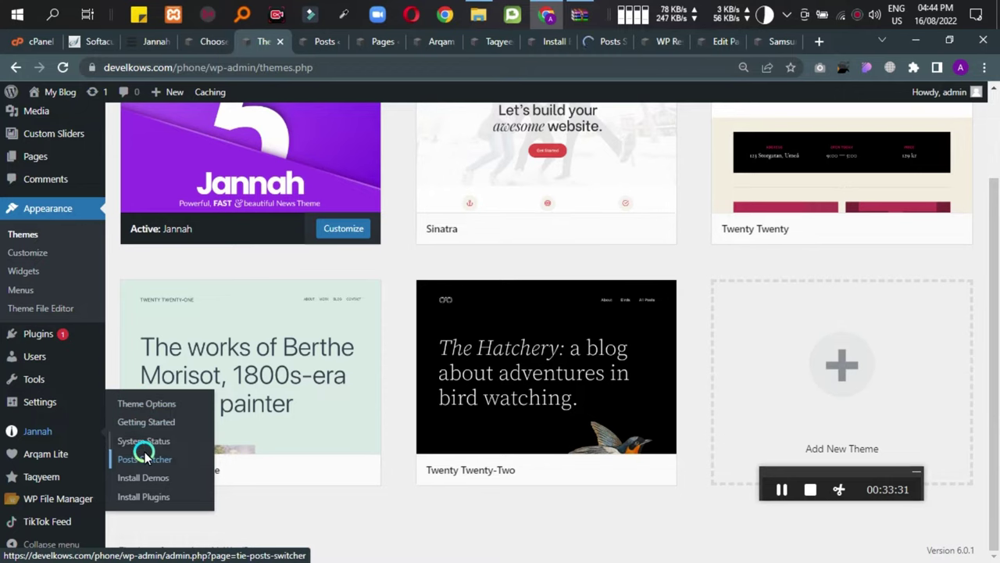
Look through the imported posts in the Posts list and check the Pages list, dismissing the WP Reset notice on both.
{"action": "left_click", "coordinate": [332, 42]}
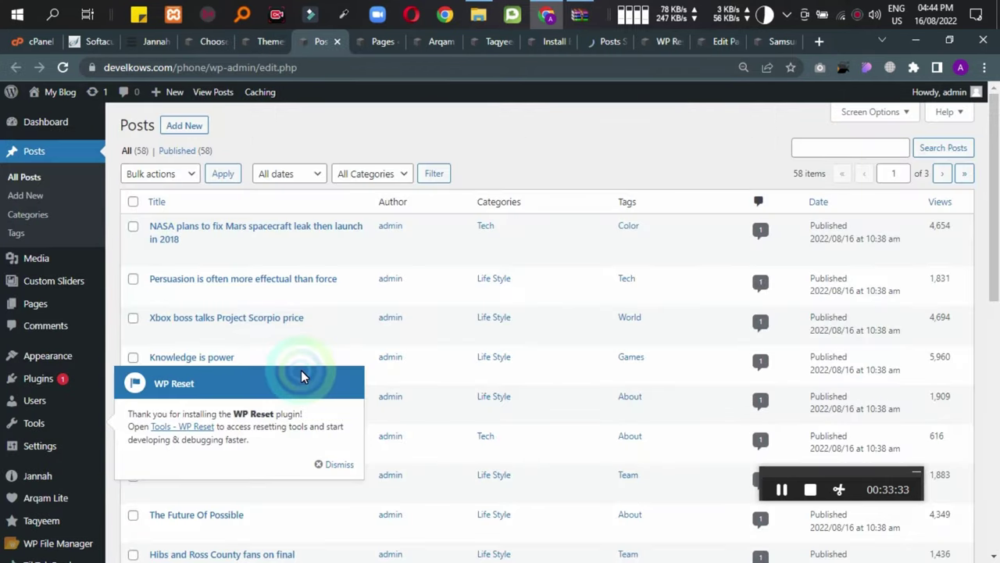
{"action": "left_click", "coordinate": [338, 466]}
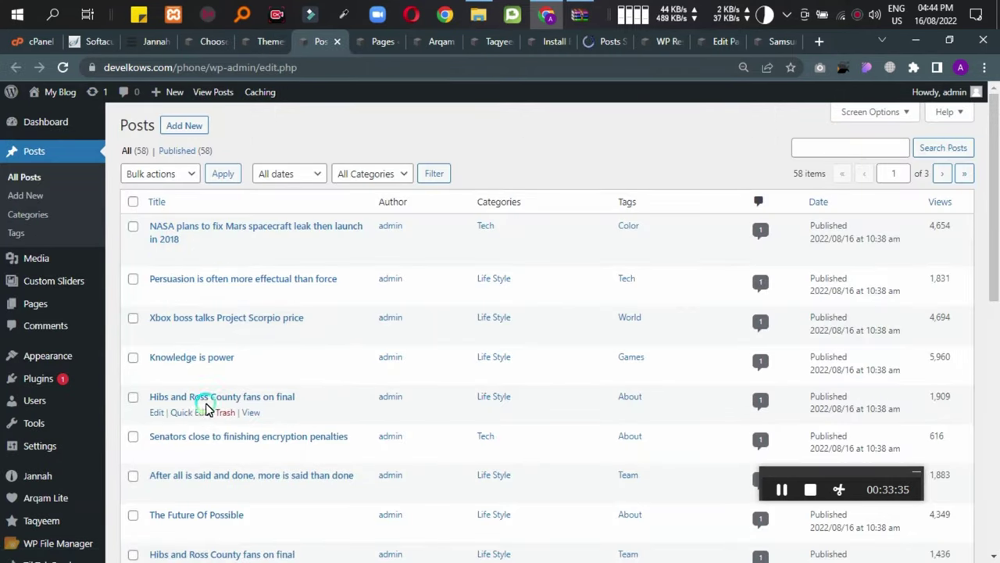
{"action": "scroll", "coordinate": [210, 414], "scroll_direction": "down", "scroll_amount": 2}
{"action": "scroll", "coordinate": [221, 435], "scroll_direction": "down", "scroll_amount": 6}
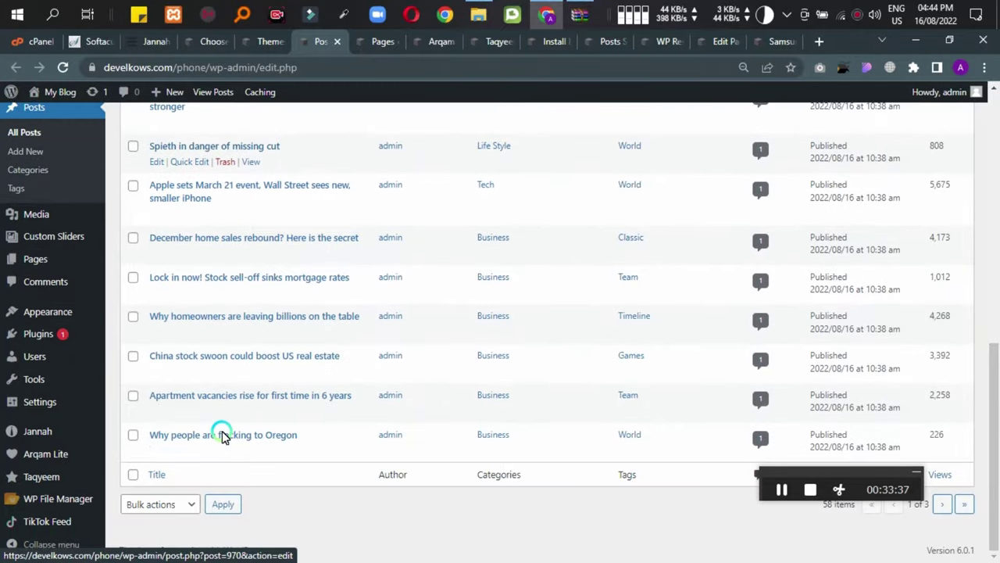
{"action": "scroll", "coordinate": [221, 435], "scroll_direction": "up", "scroll_amount": 8}
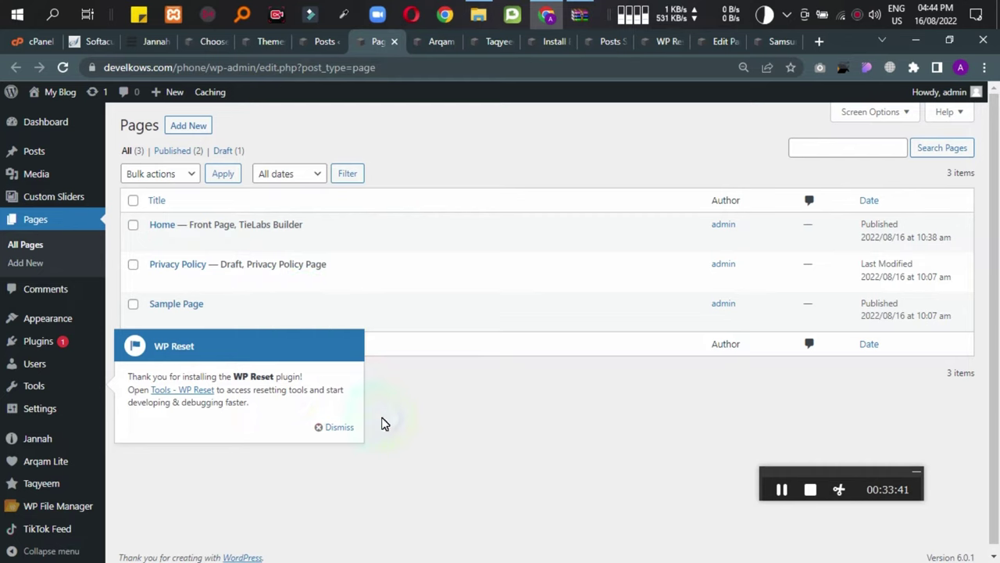
{"action": "left_click", "coordinate": [338, 427]}
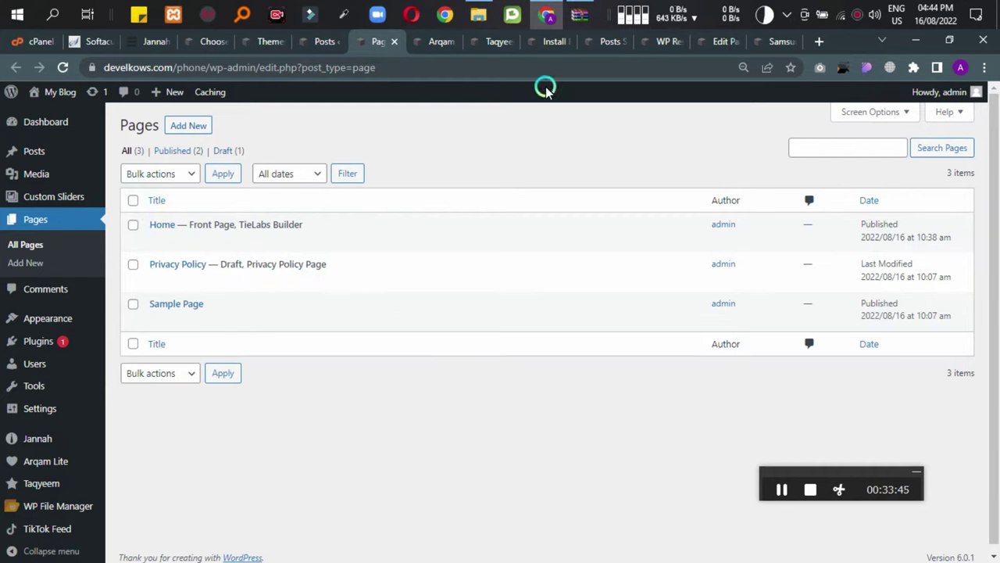
Review the social network sections of the Arqam Lite settings from Facebook down to RSS, dismissing the WP Reset notice.
{"action": "left_click", "coordinate": [434, 43]}
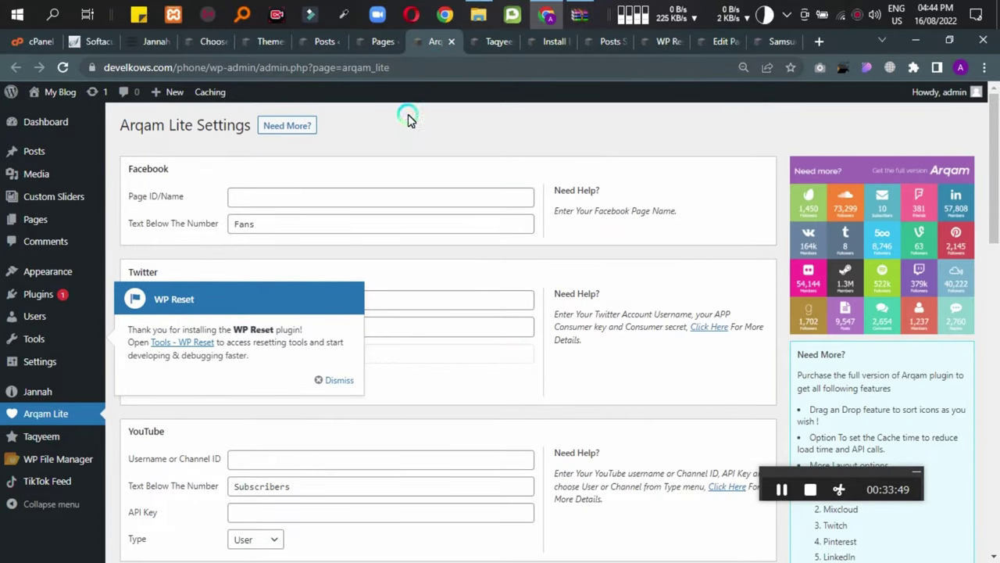
{"action": "left_click", "coordinate": [334, 380]}
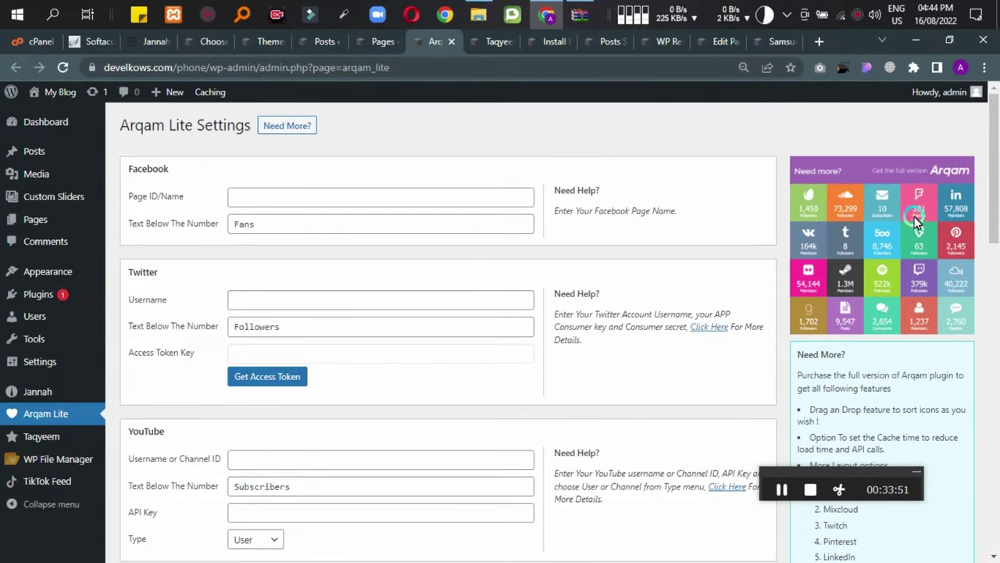
{"action": "scroll", "coordinate": [380, 335], "scroll_direction": "down", "scroll_amount": 4}
{"action": "scroll", "coordinate": [277, 278], "scroll_direction": "up", "scroll_amount": 4}
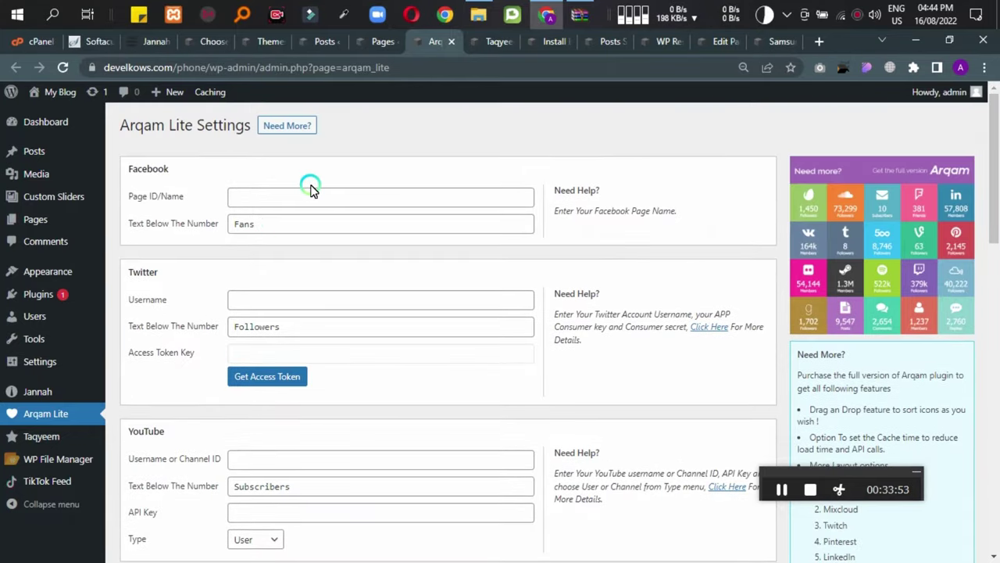
{"action": "scroll", "coordinate": [382, 191], "scroll_direction": "down", "scroll_amount": 8}
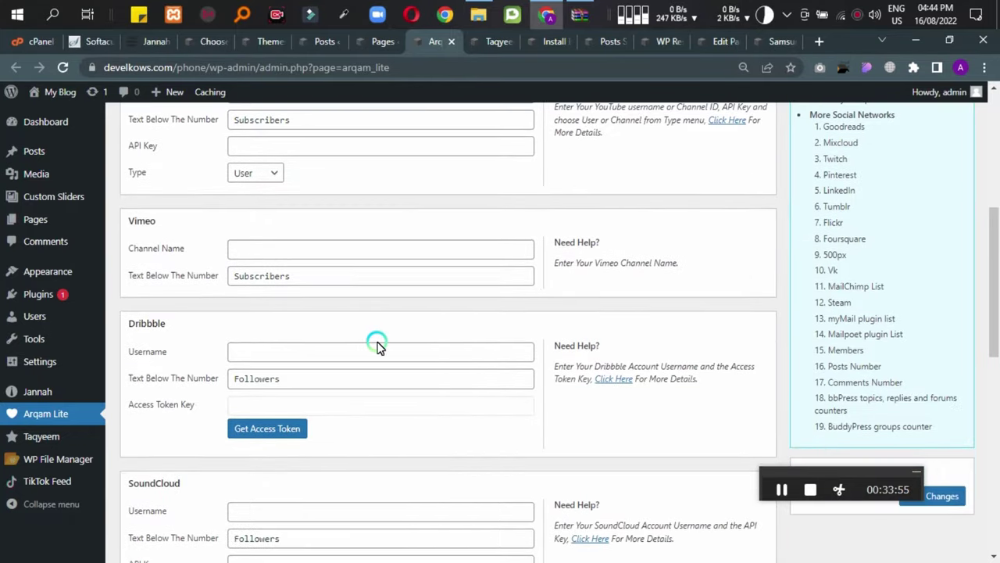
{"action": "scroll", "coordinate": [300, 344], "scroll_direction": "down", "scroll_amount": 6}
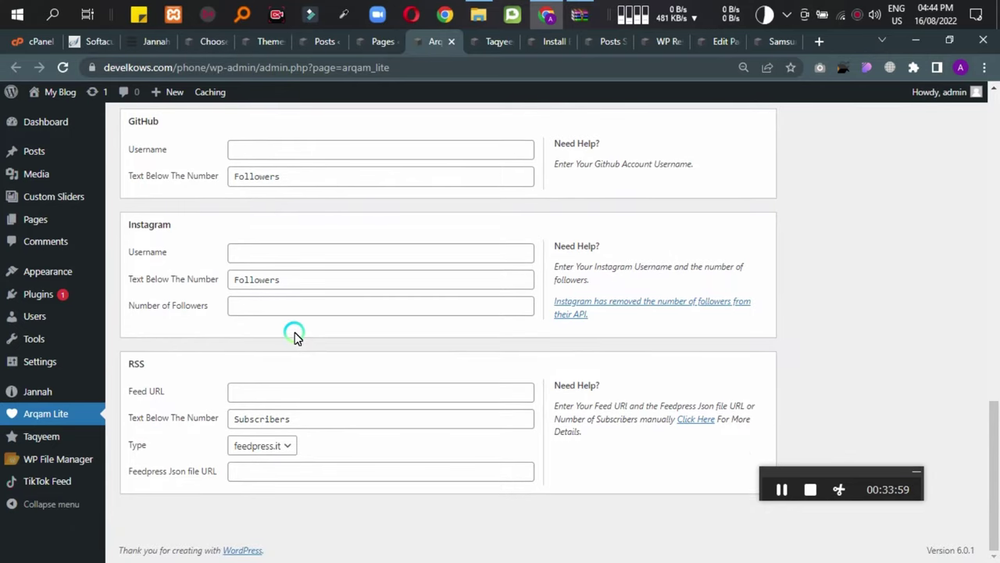
View the Taqyeem welcome page and Jannah's bundled plugins page, dismissing the WP Reset notice on each.
{"action": "left_click", "coordinate": [474, 44]}
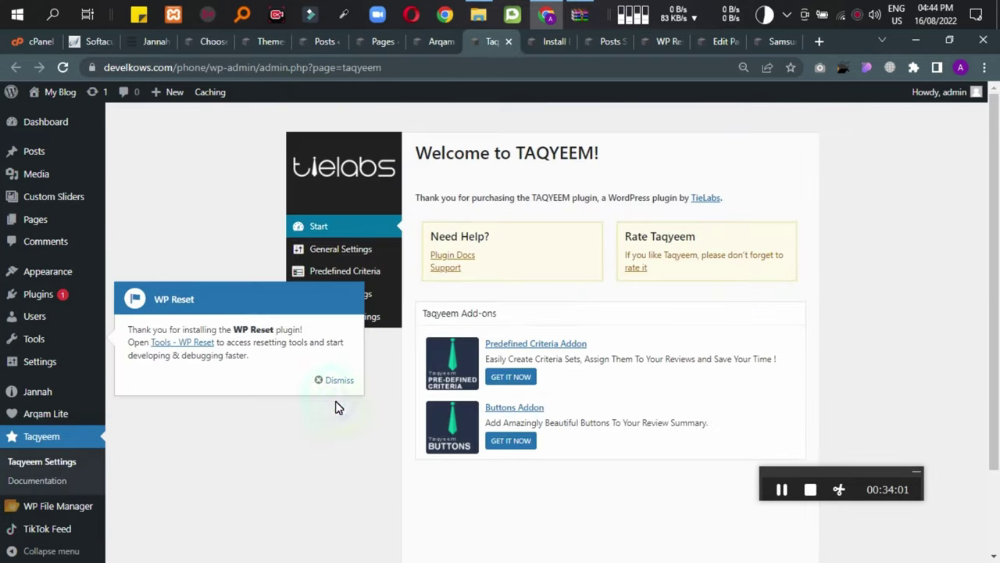
{"action": "left_click", "coordinate": [341, 382]}
{"action": "left_click", "coordinate": [522, 70]}
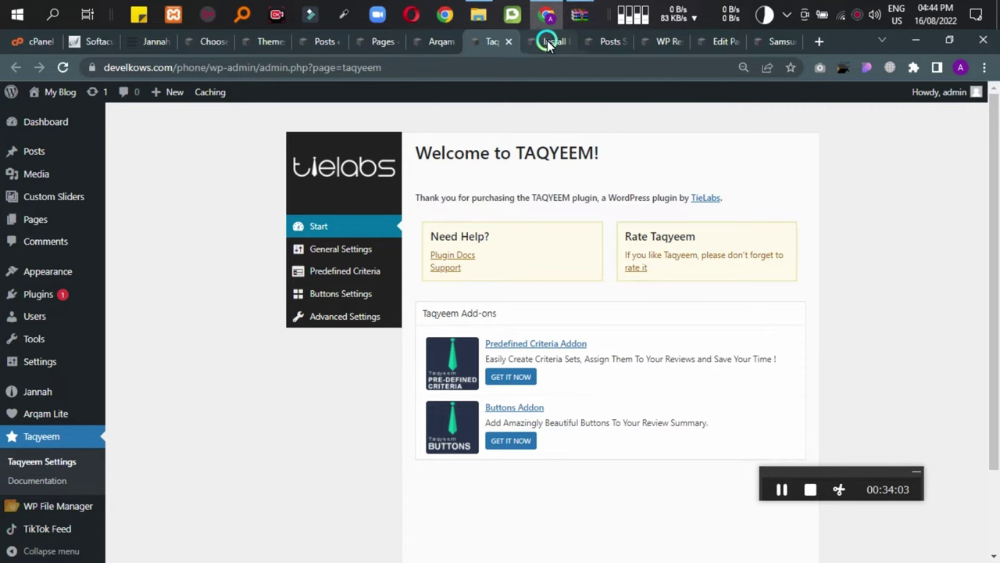
{"action": "left_click", "coordinate": [549, 45]}
{"action": "left_click", "coordinate": [341, 381]}
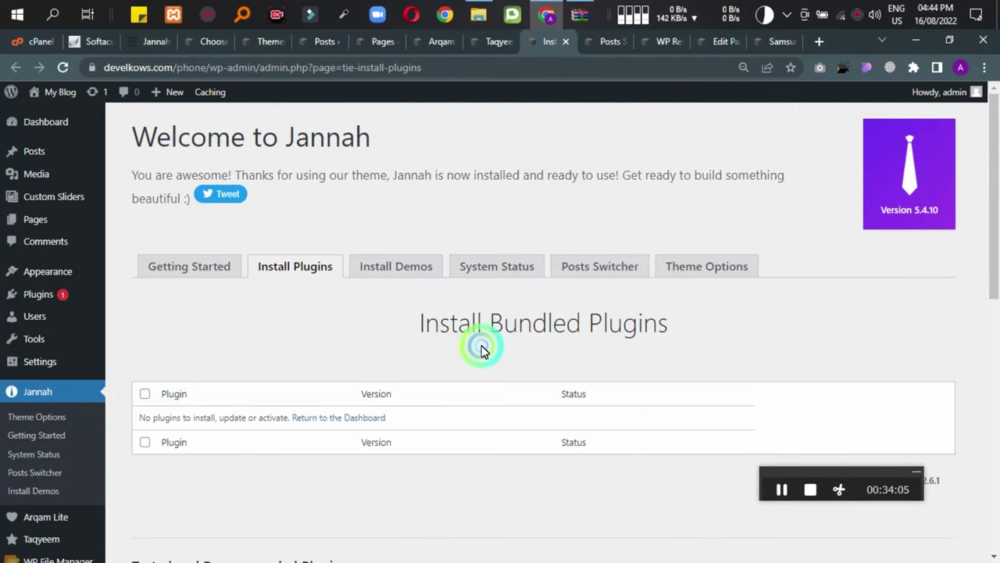
Open Jannah's Posts Switcher and look through the previous-theme choices and migration notes, dismissing the WP Reset notice.
{"action": "left_click", "coordinate": [398, 269]}
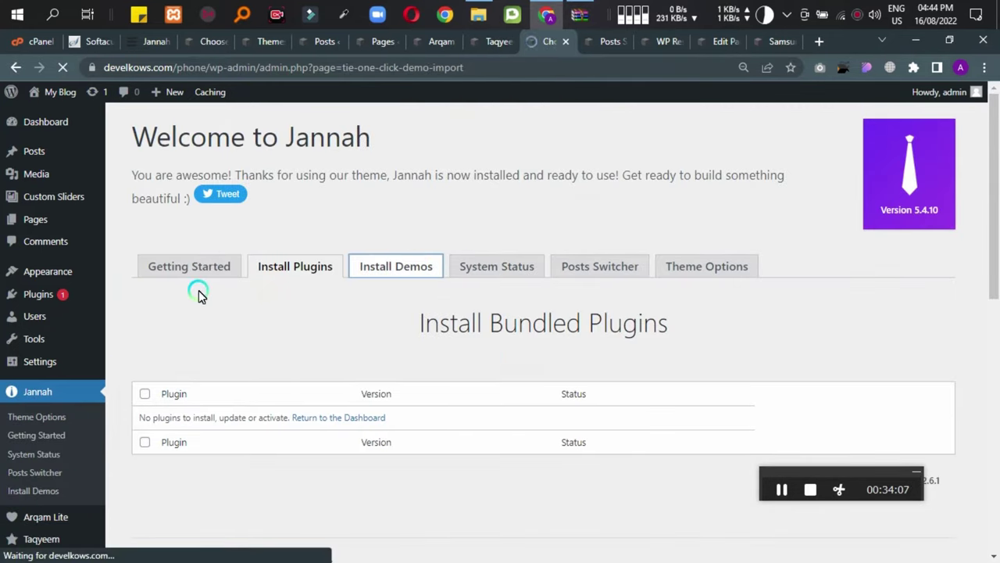
{"action": "left_click", "coordinate": [598, 266]}
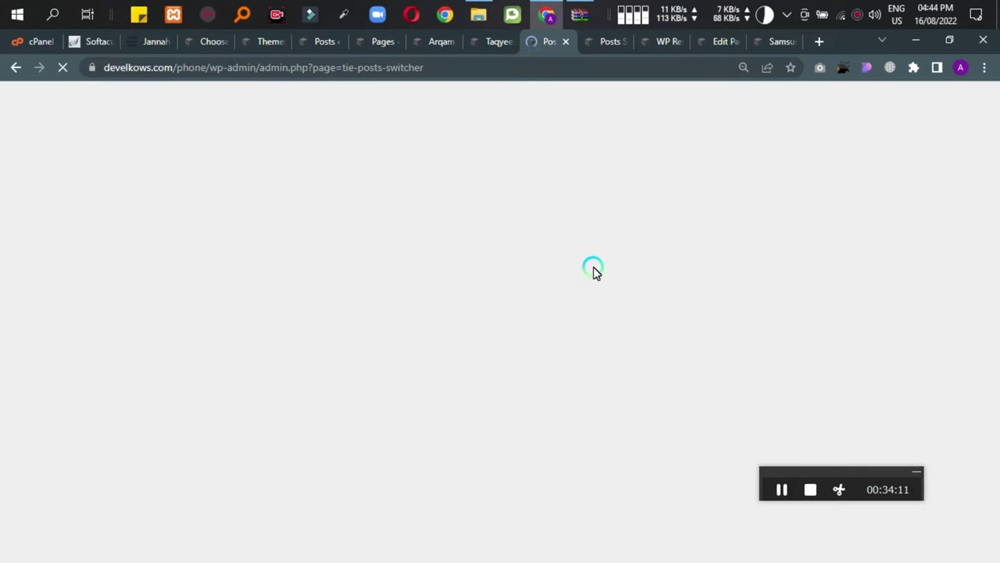
{"action": "scroll", "coordinate": [391, 273], "scroll_direction": "down", "scroll_amount": 2}
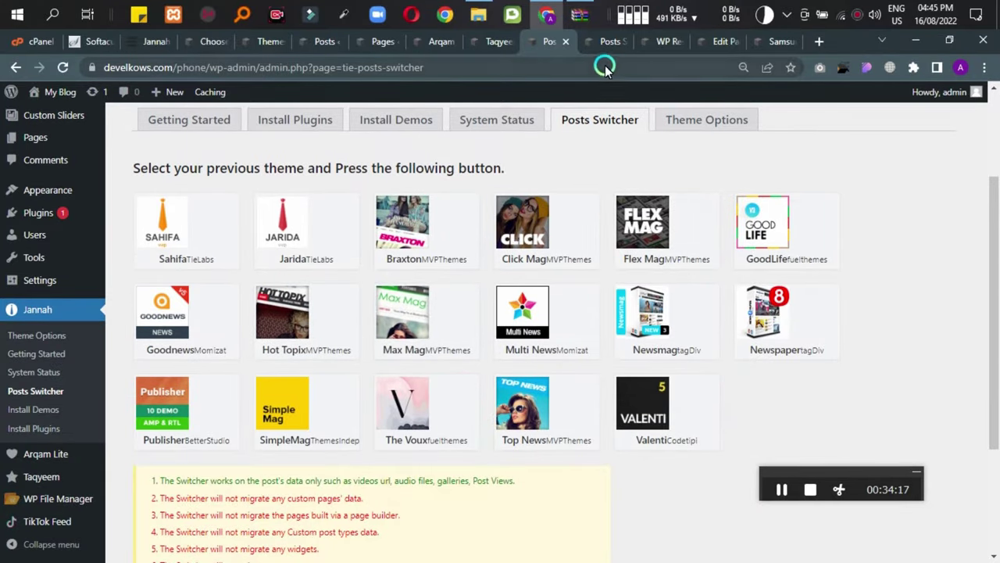
{"action": "left_click", "coordinate": [586, 41]}
{"action": "scroll", "coordinate": [341, 352], "scroll_direction": "down", "scroll_amount": 3}
{"action": "left_click", "coordinate": [347, 161]}
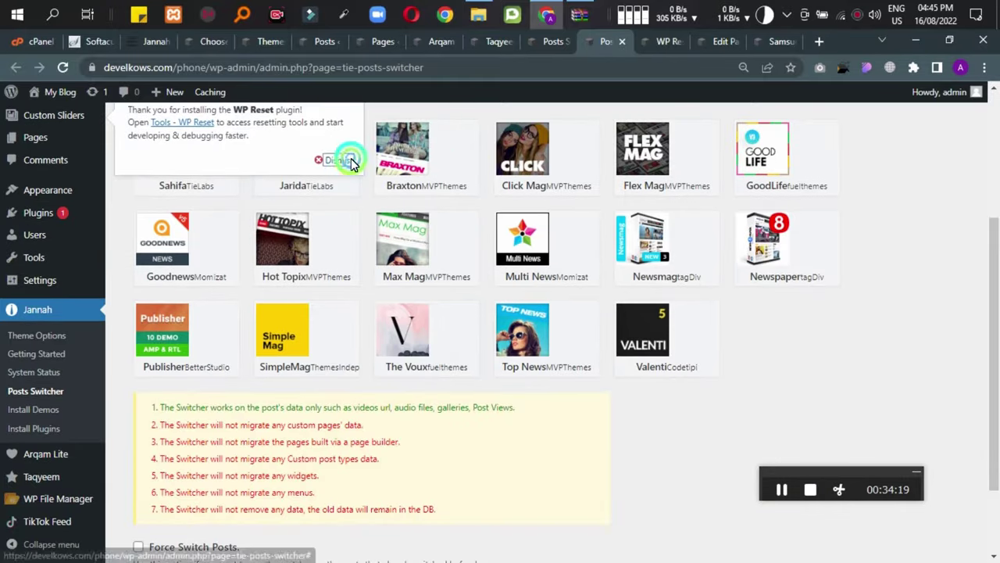
{"action": "left_click", "coordinate": [543, 365]}
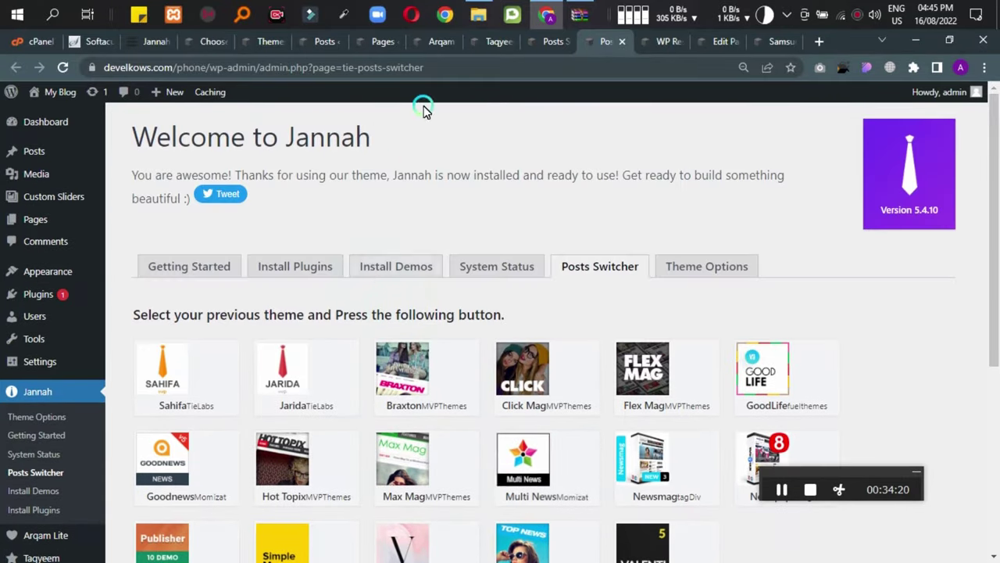
Review the user-created snapshots in WP Reset.
{"action": "left_click", "coordinate": [680, 44]}
{"action": "scroll", "coordinate": [250, 359], "scroll_direction": "down", "scroll_amount": 3}
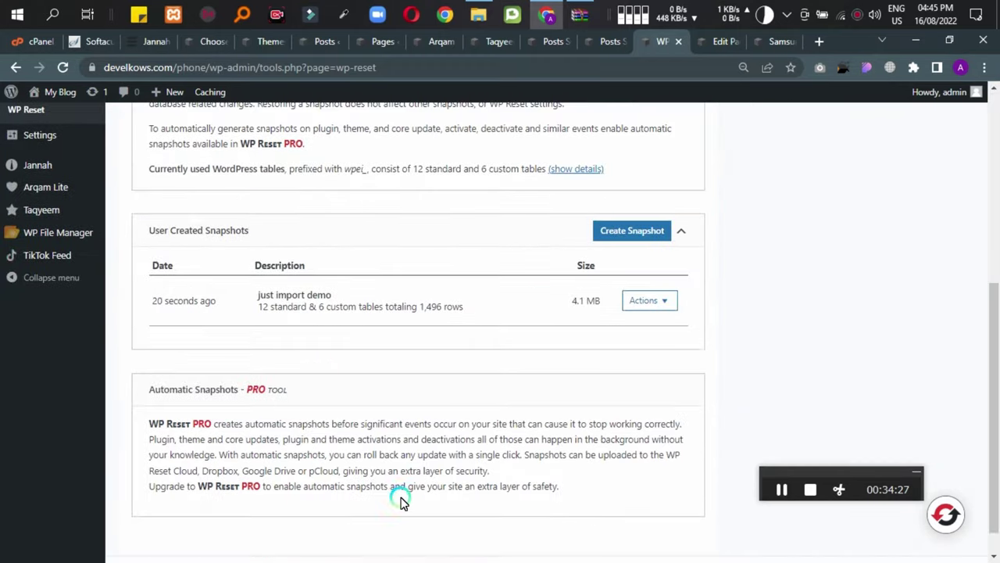
{"action": "scroll", "coordinate": [335, 331], "scroll_direction": "up", "scroll_amount": 5}
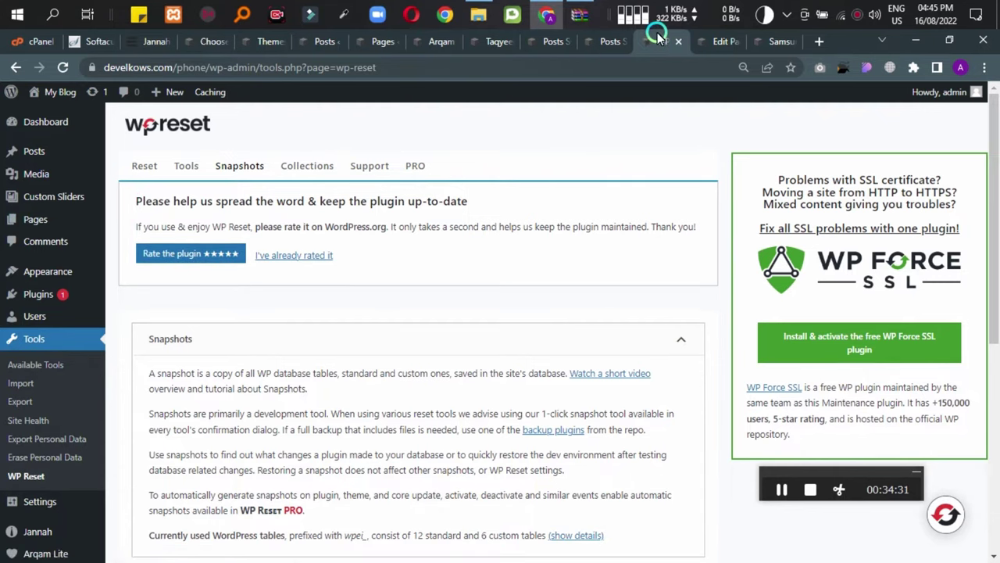
View the Home page in the block editor and the published Samsung Galaxy S7 preorders post.
{"action": "left_click", "coordinate": [703, 40]}
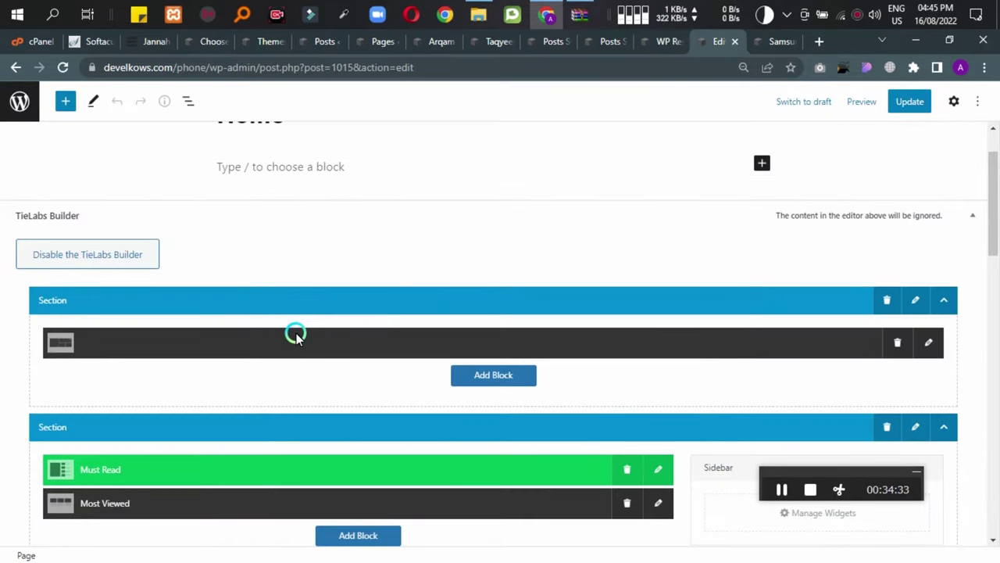
{"action": "left_click", "coordinate": [770, 43]}
{"action": "scroll", "coordinate": [144, 303], "scroll_direction": "up", "scroll_amount": 10}
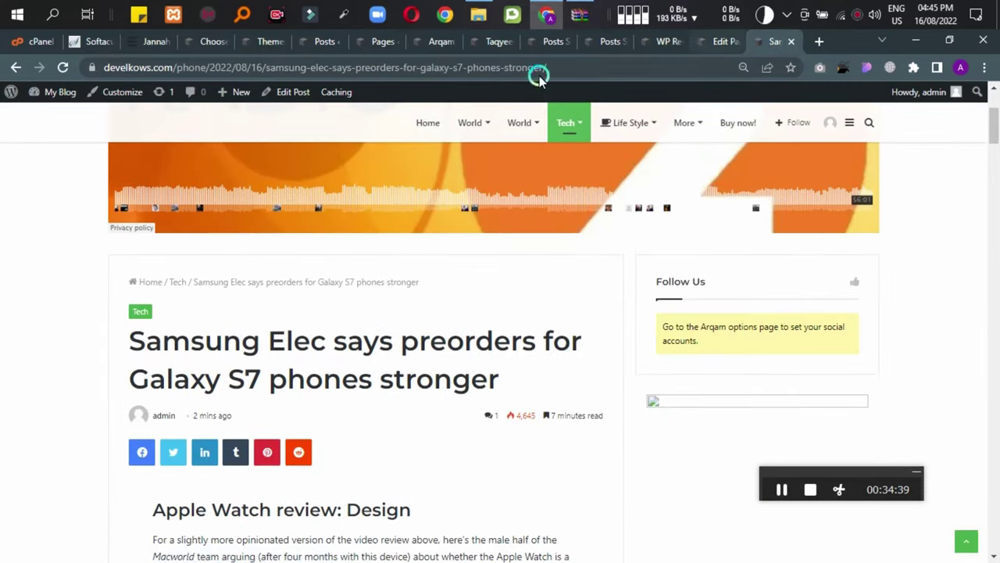
Open the Add Plugins page separately from WP Reset, activate the Classic Editor plugin, and look over the installed plugins.
{"action": "left_click", "coordinate": [600, 42]}
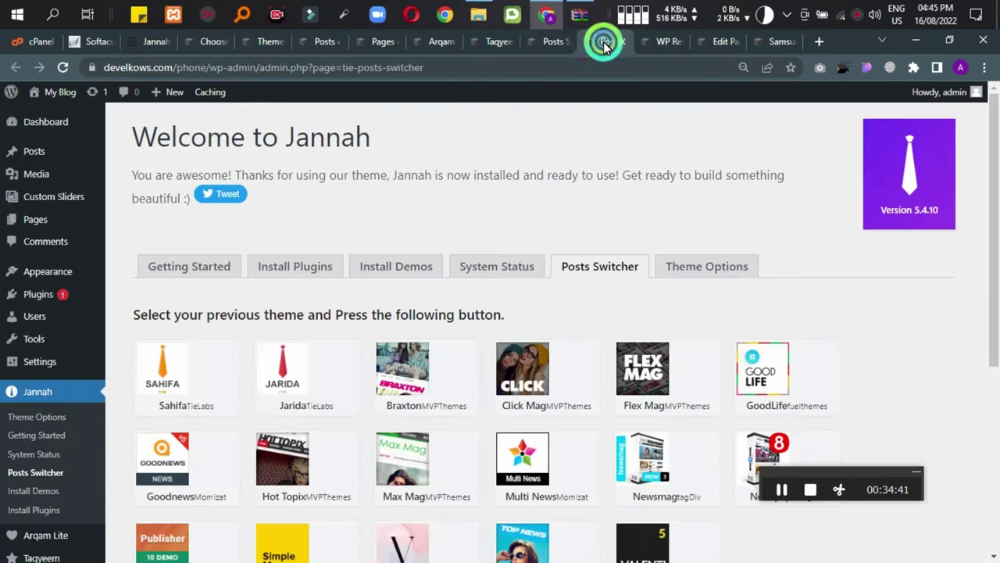
{"action": "left_click", "coordinate": [661, 42]}
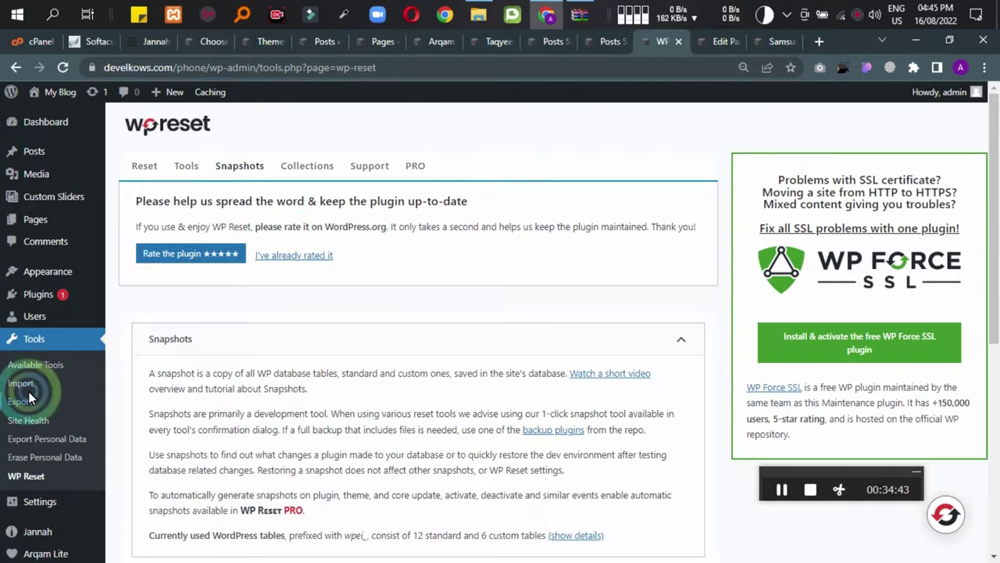
{"action": "mouse_move", "coordinate": [98, 291]}
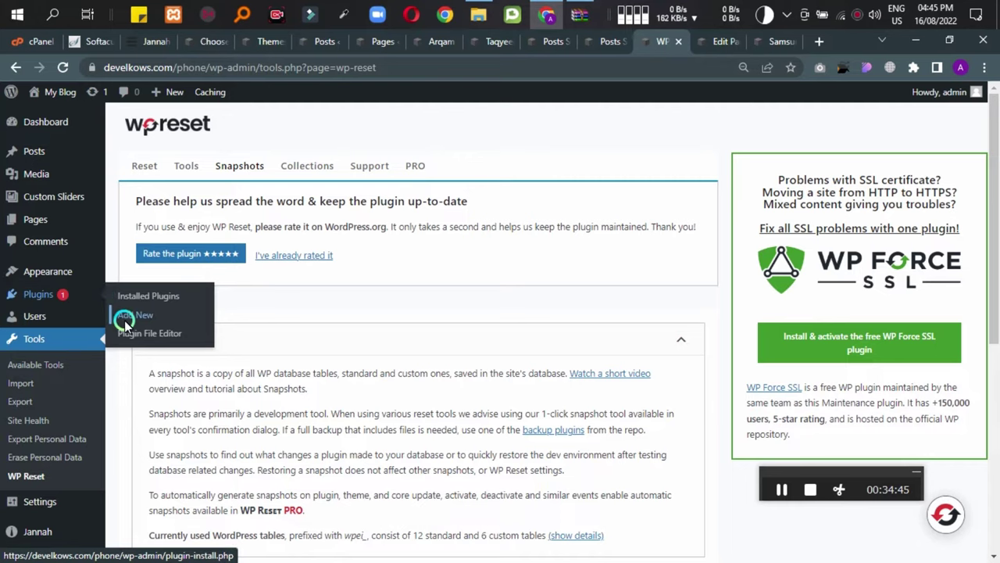
{"action": "middle_click", "coordinate": [118, 315]}
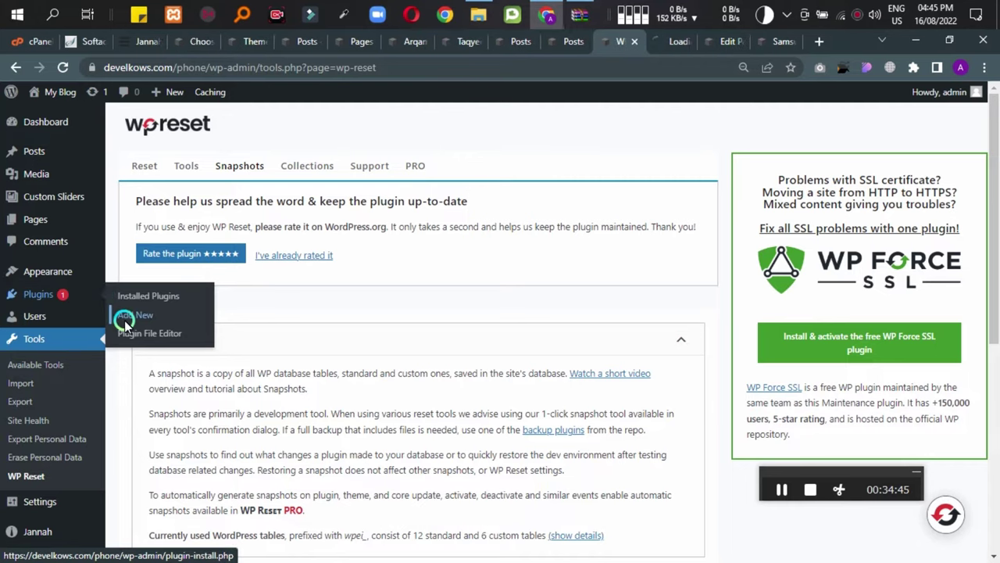
{"action": "left_click", "coordinate": [654, 44]}
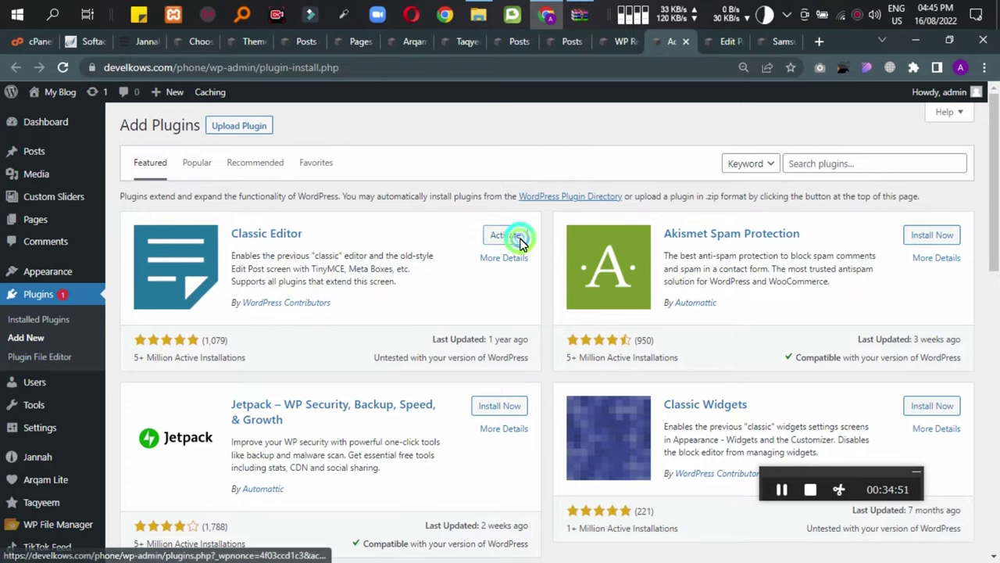
{"action": "left_click", "coordinate": [521, 243]}
{"action": "scroll", "coordinate": [469, 313], "scroll_direction": "down", "scroll_amount": 4}
{"action": "scroll", "coordinate": [444, 315], "scroll_direction": "up", "scroll_amount": 3}
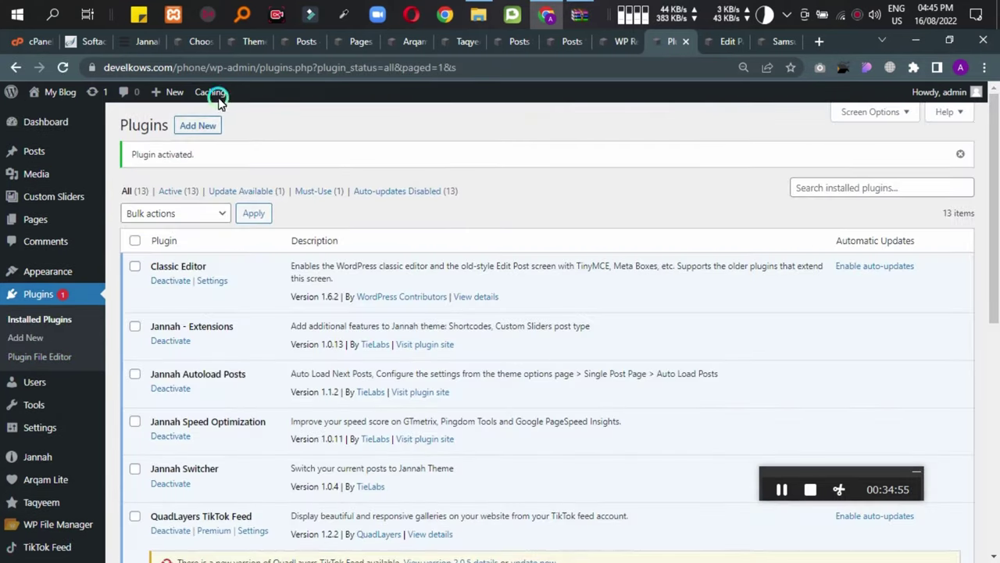
Reload the Home page's edit screen so it opens in the classic editor.
{"action": "left_click", "coordinate": [710, 49]}
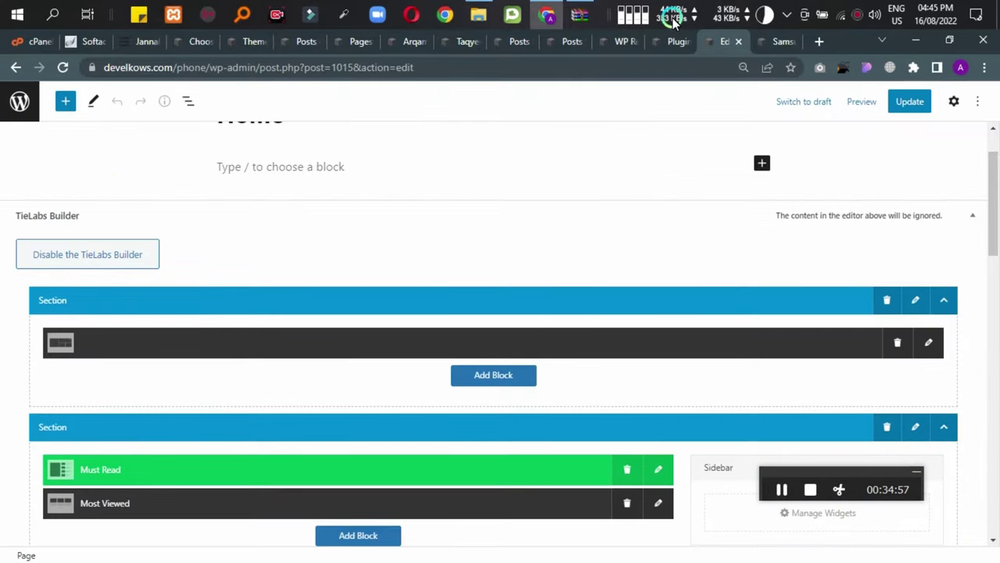
{"action": "left_click", "coordinate": [668, 43]}
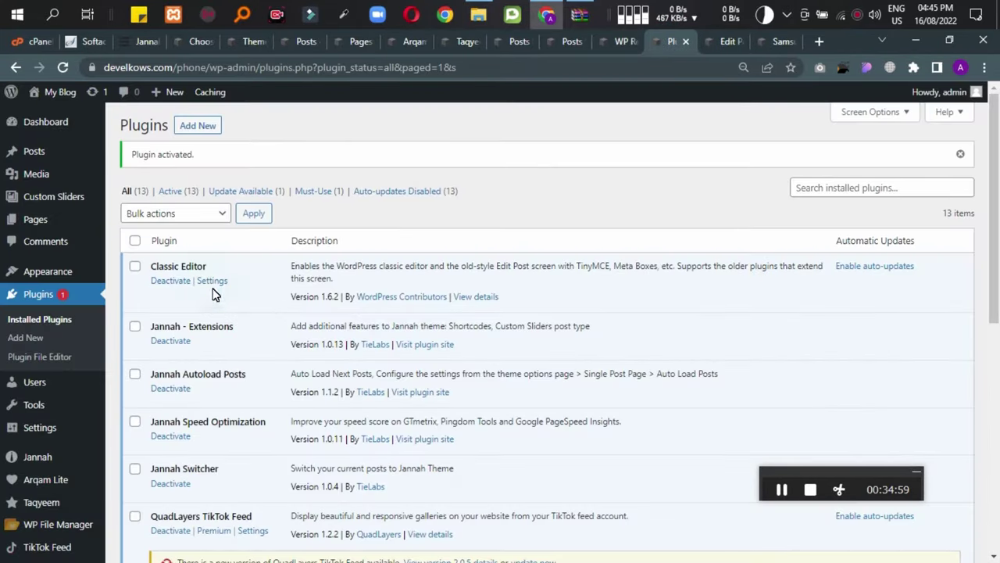
{"action": "left_click", "coordinate": [709, 41]}
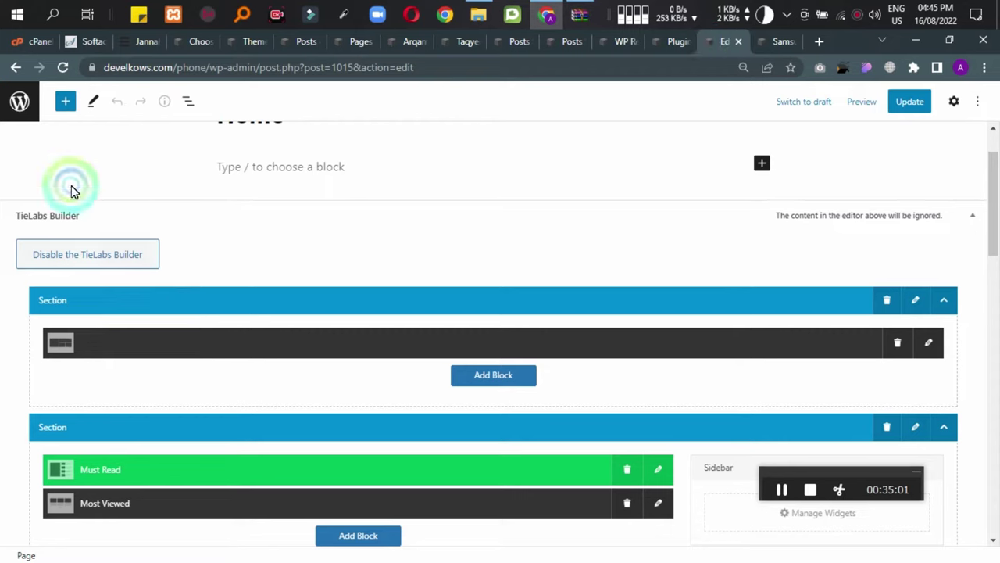
{"action": "left_click", "coordinate": [65, 67]}
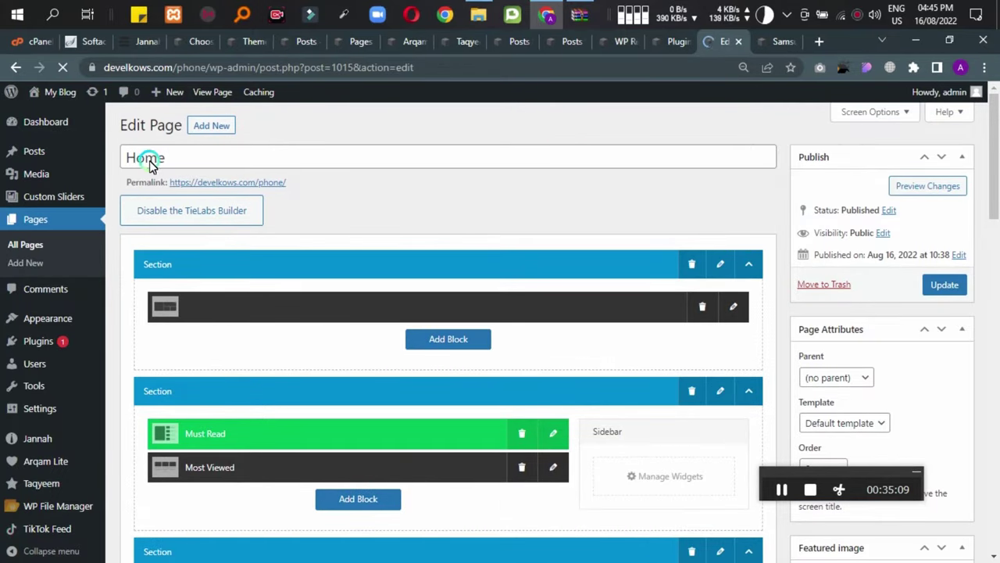
Examine the Home page's TieLabs Builder sections and blocks and the Jannah Front Page setting.
{"action": "scroll", "coordinate": [878, 312], "scroll_direction": "down", "scroll_amount": 5}
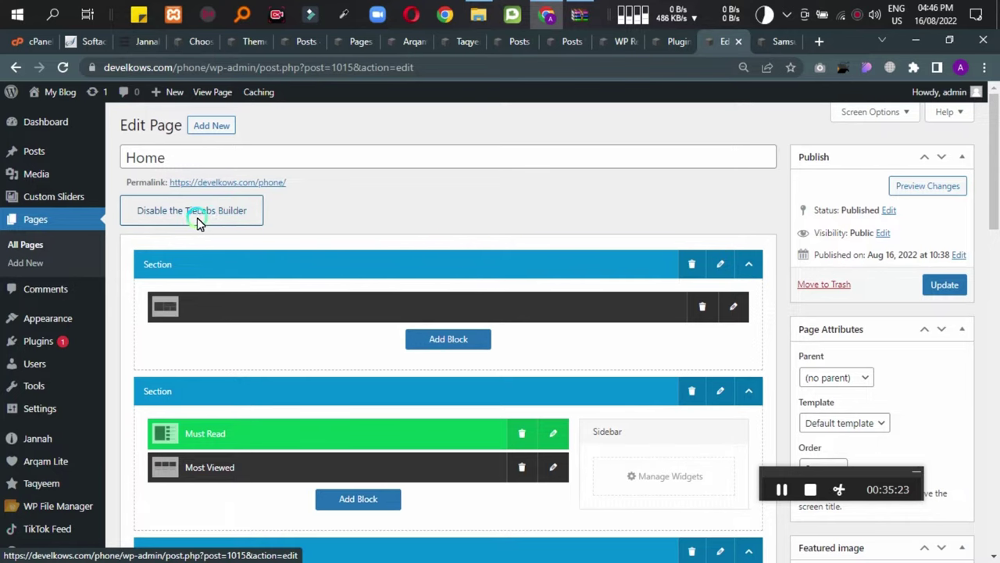
{"action": "scroll", "coordinate": [922, 247], "scroll_direction": "down", "scroll_amount": 2}
{"action": "scroll", "coordinate": [922, 247], "scroll_direction": "down", "scroll_amount": 4}
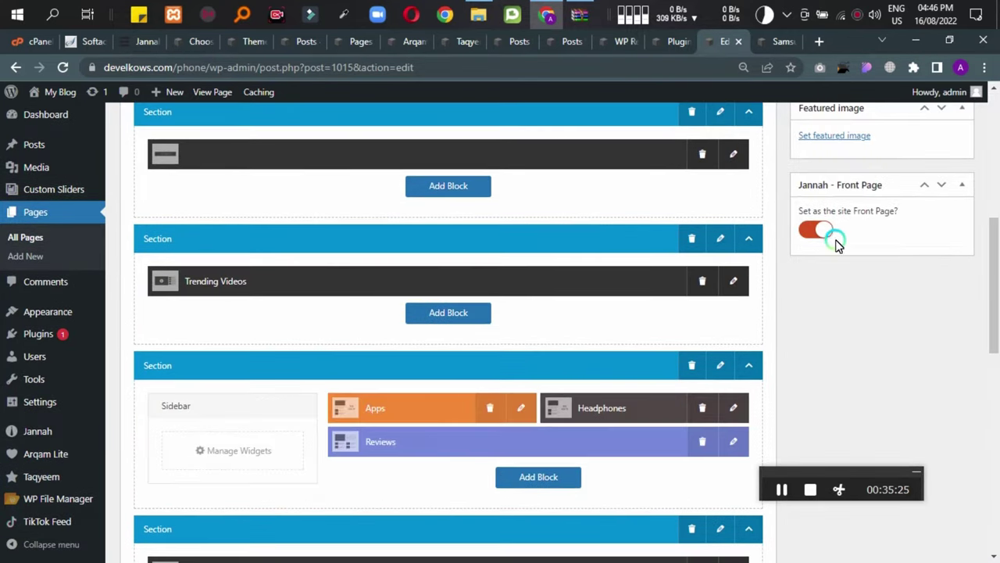
{"action": "scroll", "coordinate": [375, 399], "scroll_direction": "up", "scroll_amount": 1}
{"action": "scroll", "coordinate": [388, 395], "scroll_direction": "down", "scroll_amount": 4}
{"action": "scroll", "coordinate": [388, 396], "scroll_direction": "up", "scroll_amount": 2}
{"action": "scroll", "coordinate": [391, 401], "scroll_direction": "down", "scroll_amount": 3}
{"action": "scroll", "coordinate": [391, 401], "scroll_direction": "up", "scroll_amount": 10}
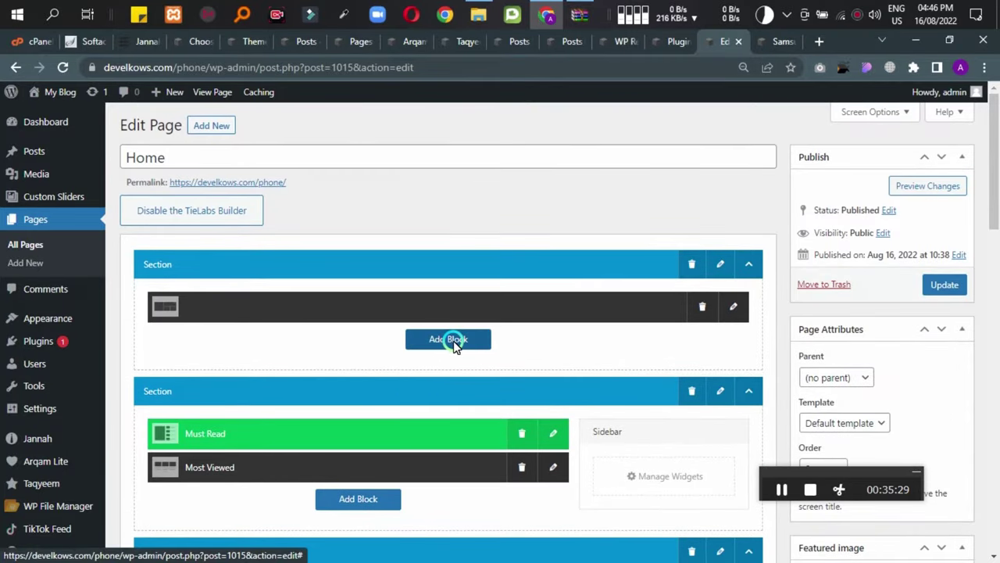
Try to add a block to the first section of the Home page.
{"action": "left_click", "coordinate": [449, 344]}
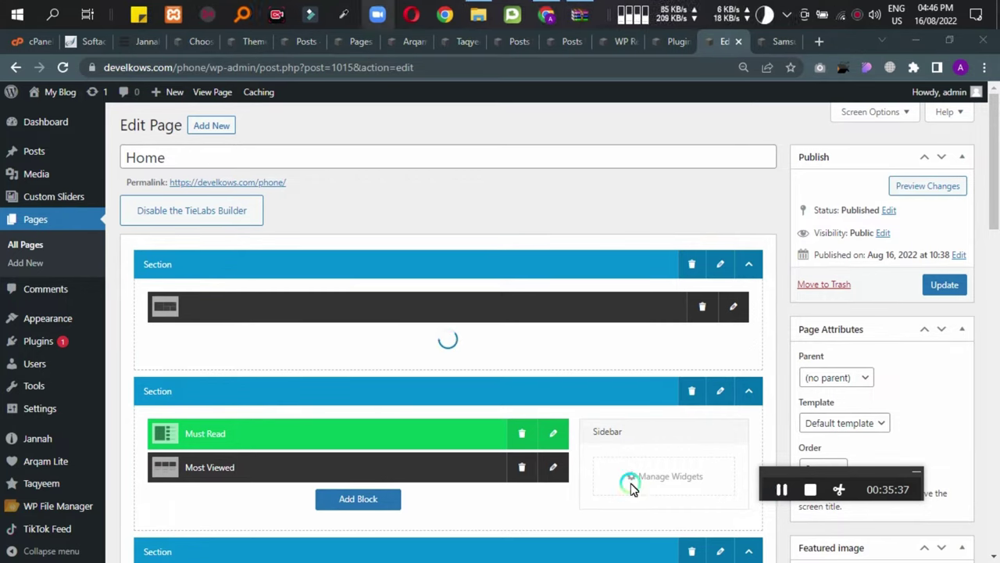
{"action": "scroll", "coordinate": [425, 400], "scroll_direction": "down", "scroll_amount": 1}
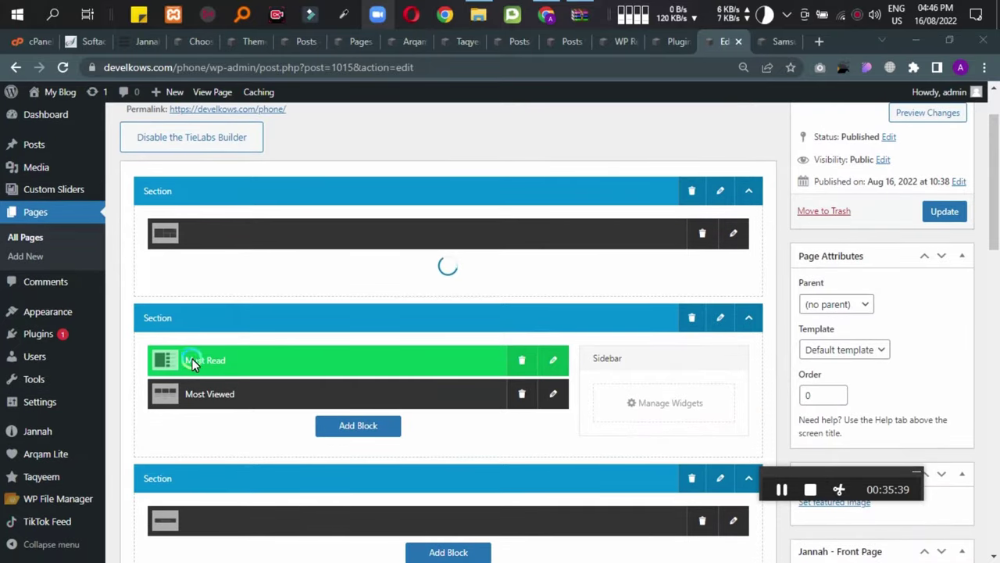
Move the Home page editor's browser tab beside the Jannah Tech demo site, and close the demo site.
{"action": "left_click", "coordinate": [756, 41]}
{"action": "mouse_move", "coordinate": [650, 134]}
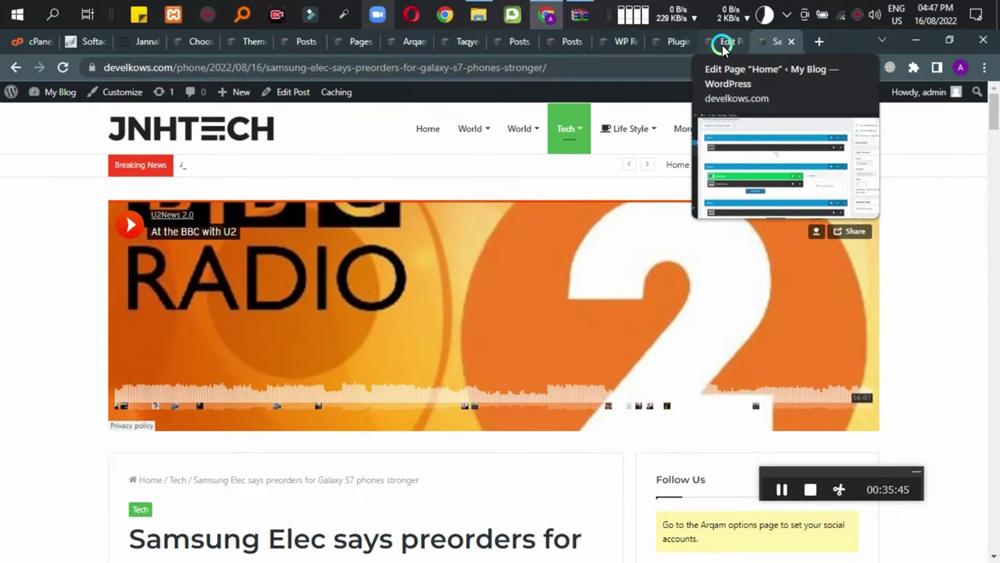
{"action": "left_click_drag", "start_coordinate": [723, 46], "coordinate": [195, 50]}
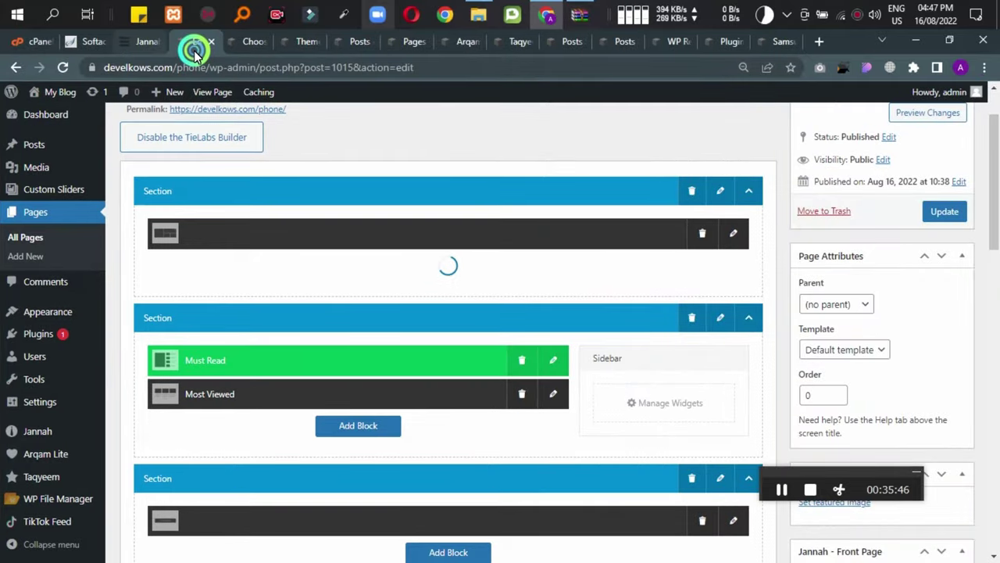
{"action": "left_click", "coordinate": [136, 43]}
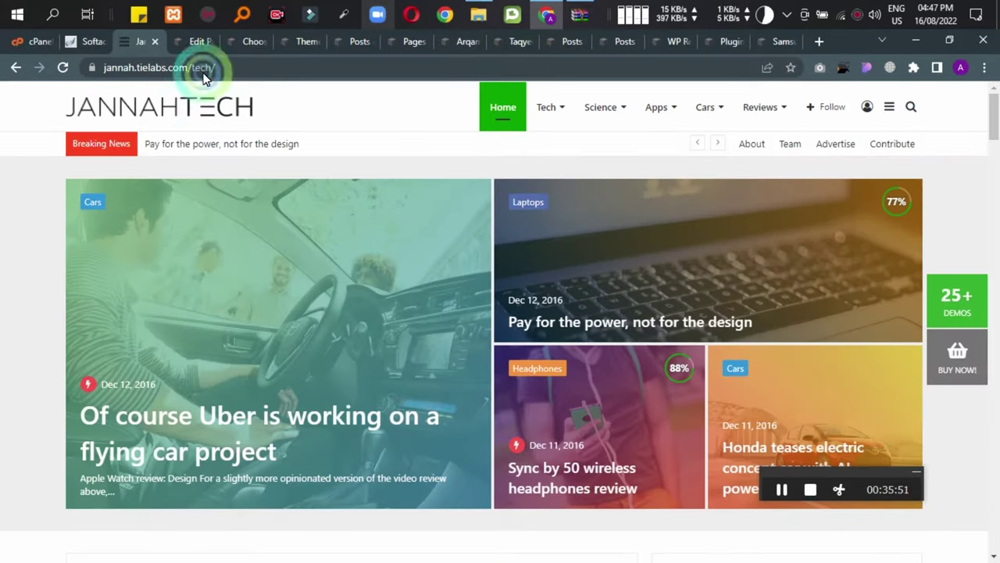
{"action": "middle_click", "coordinate": [154, 43]}
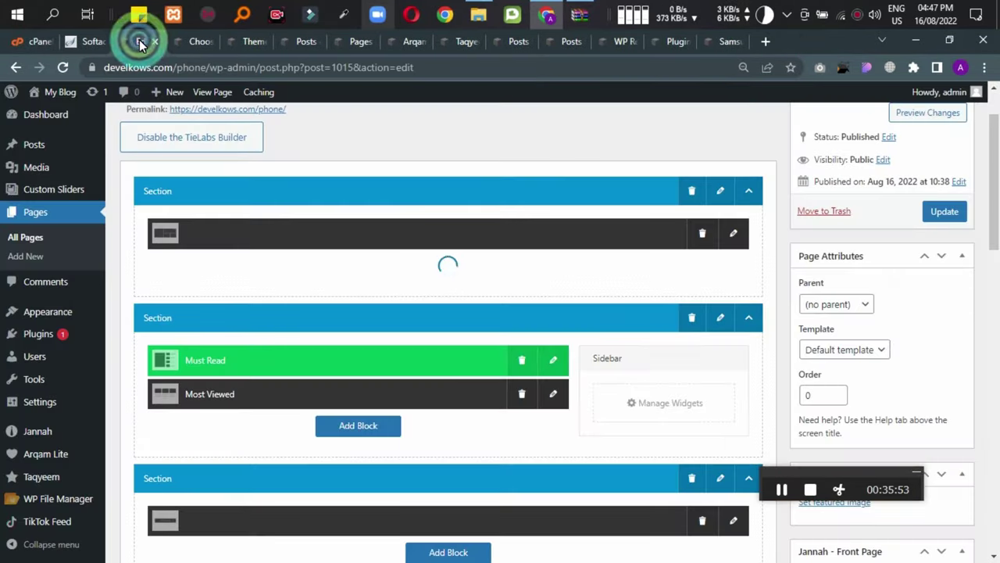
Dismiss the demo import dialog and close the Install Demos, Themes, Posts, Pages, Arqam Lite, Taqyeem and Posts Switcher browser tabs.
{"action": "left_click", "coordinate": [191, 42]}
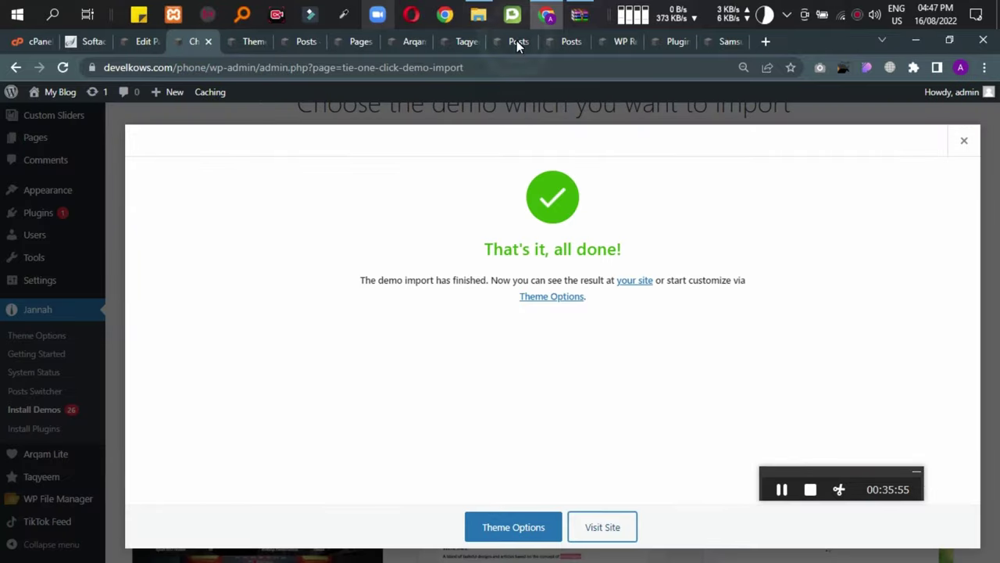
{"action": "left_click", "coordinate": [973, 152]}
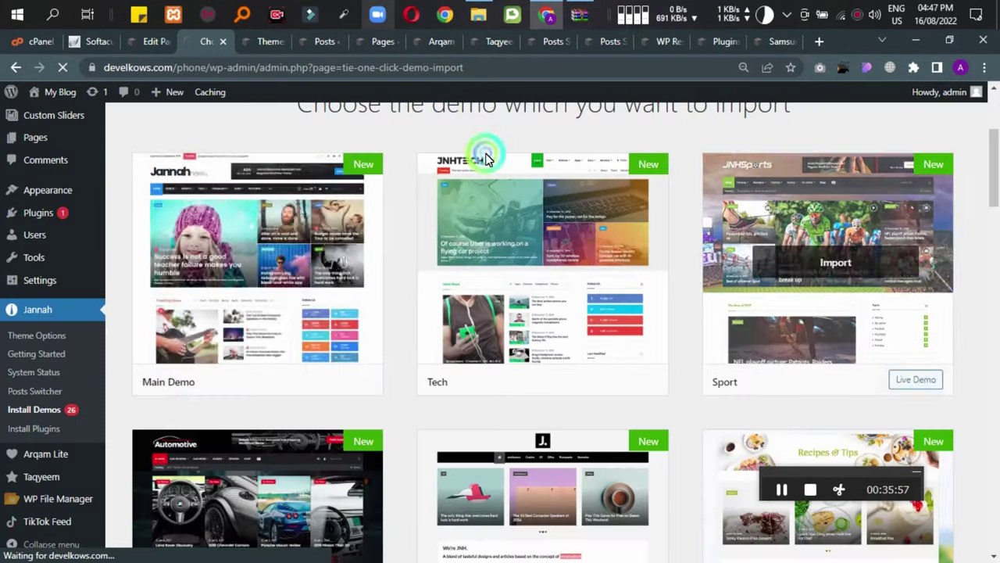
{"action": "left_click", "coordinate": [222, 42]}
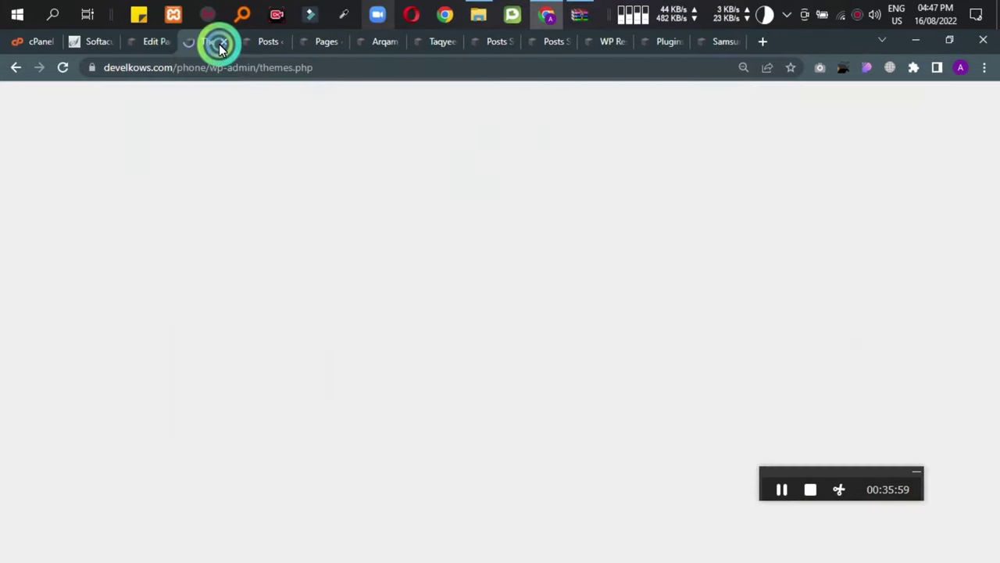
{"action": "left_click", "coordinate": [223, 42]}
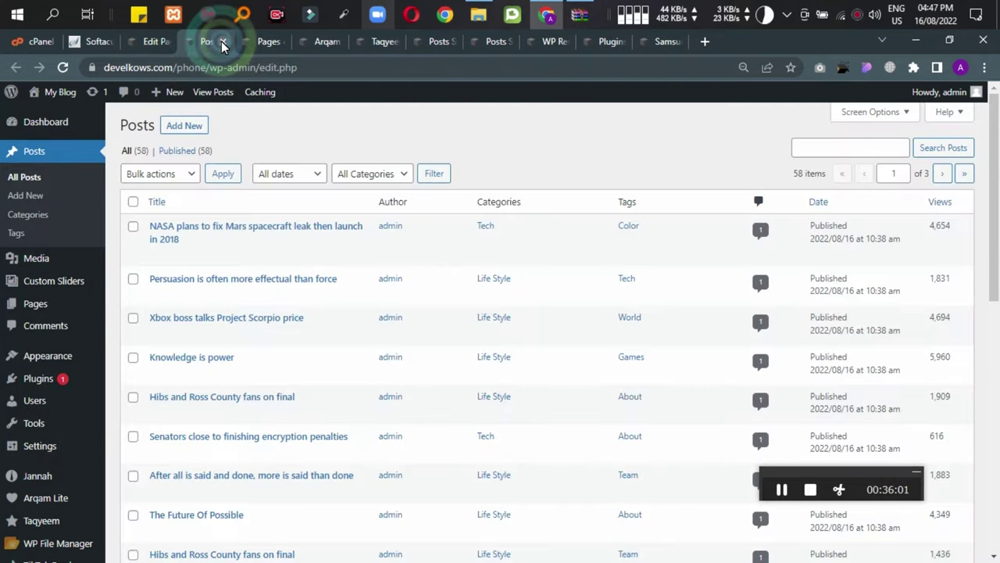
{"action": "left_click", "coordinate": [223, 42]}
{"action": "left_click", "coordinate": [223, 43]}
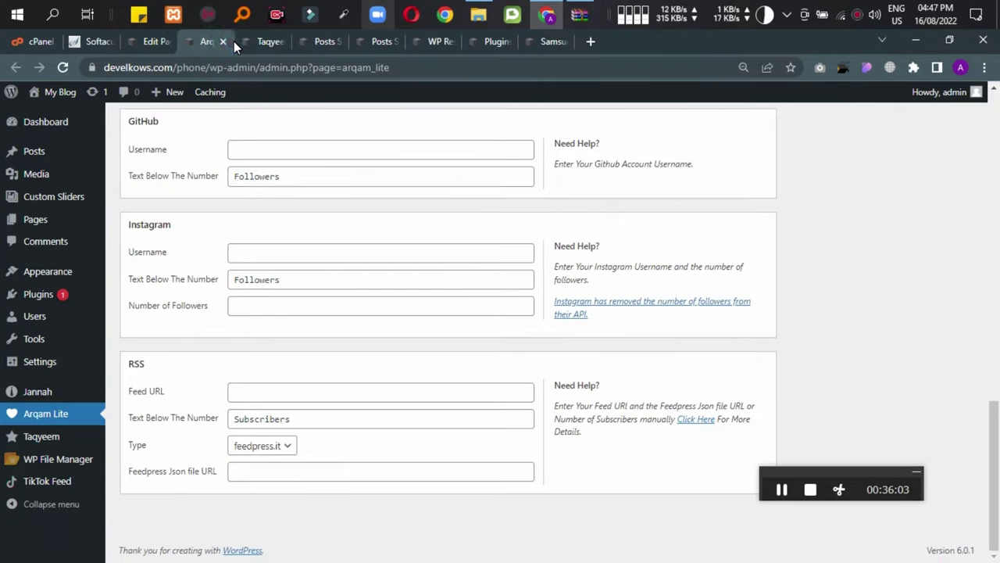
{"action": "left_click", "coordinate": [223, 43]}
{"action": "left_click", "coordinate": [223, 42]}
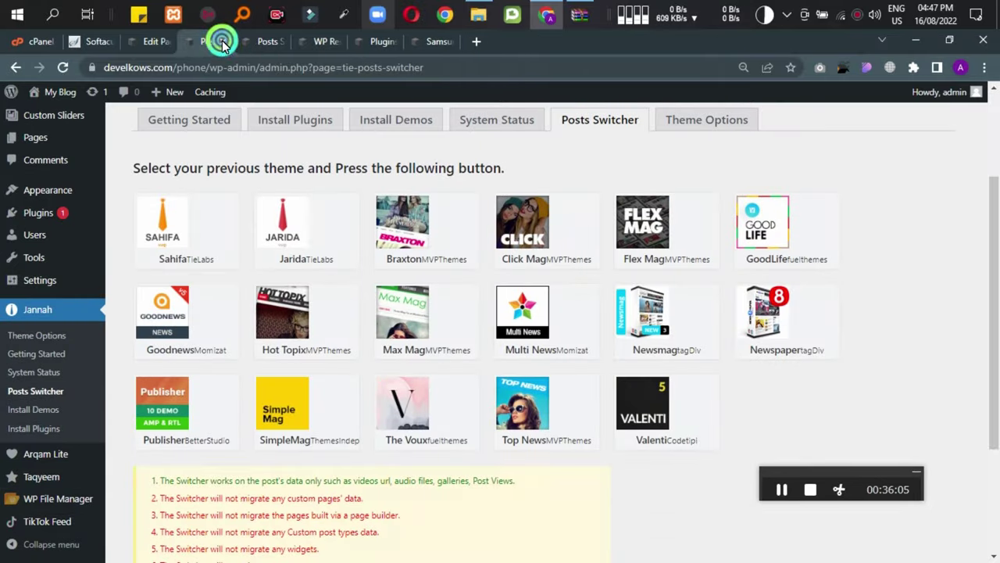
{"action": "left_click", "coordinate": [223, 42]}
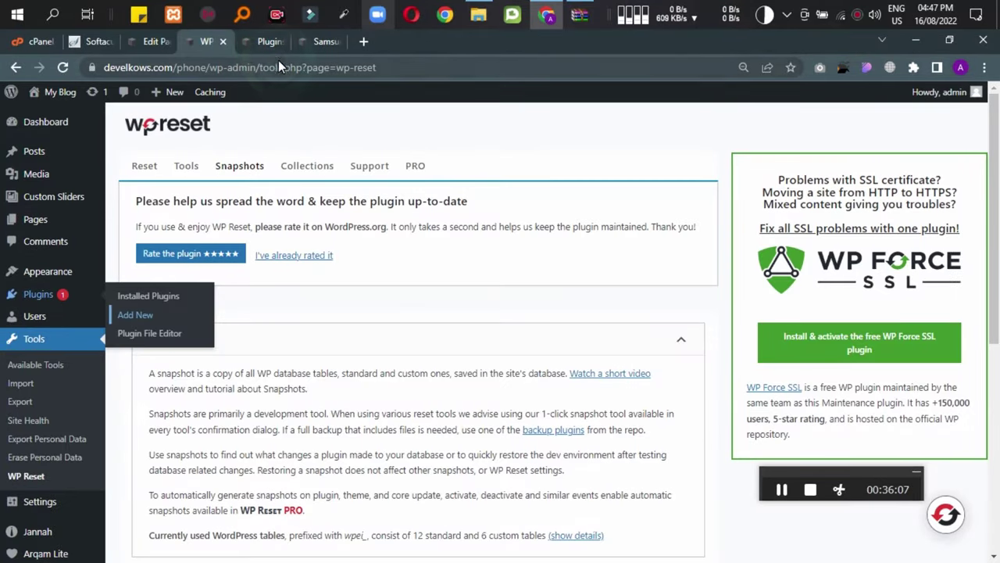
{"action": "left_click", "coordinate": [509, 40]}
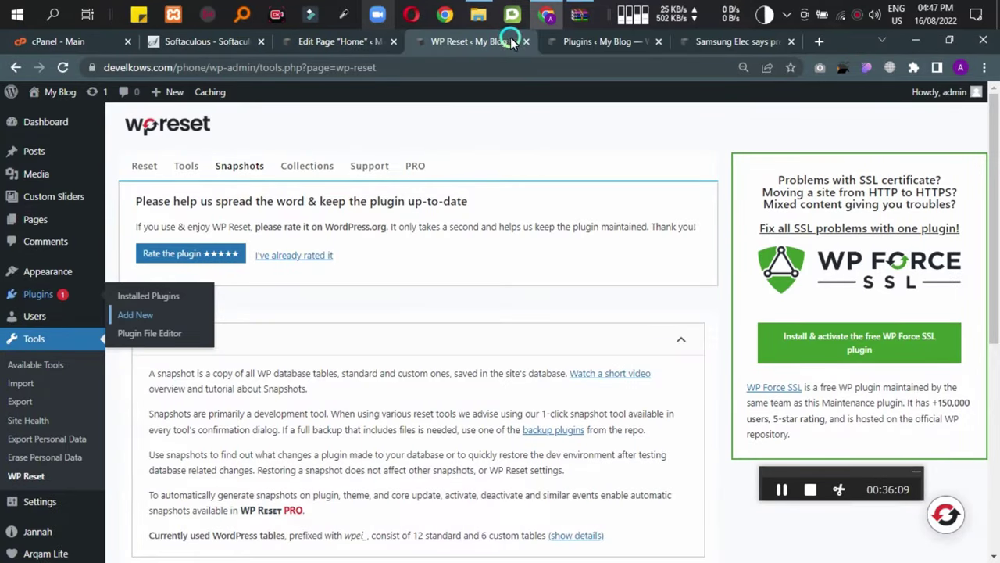
Open the site's front page at develkows.com/phone/ in place of the Samsung Galaxy S7 preorders post.
{"action": "left_click", "coordinate": [754, 41]}
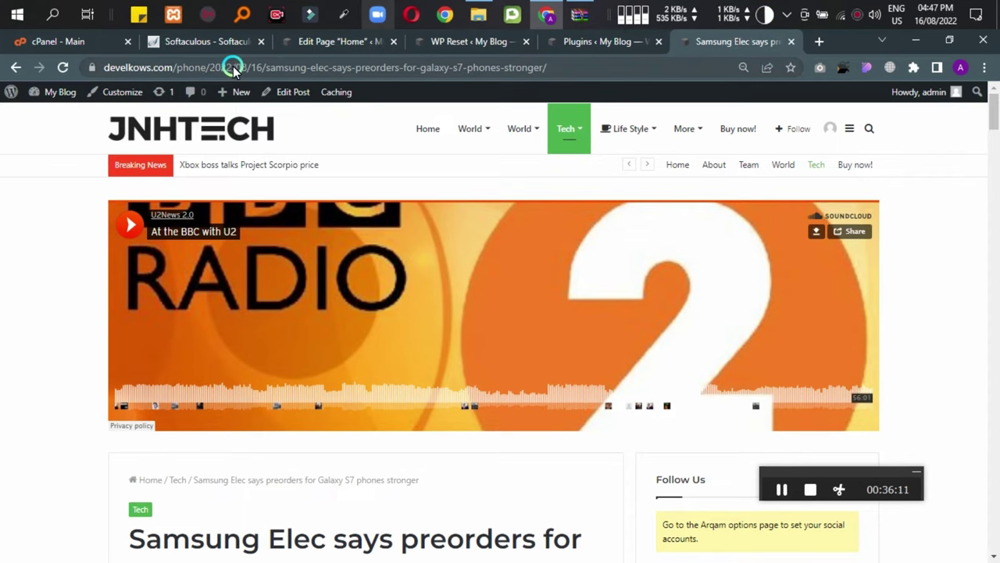
{"action": "left_click_drag", "start_coordinate": [211, 69], "coordinate": [614, 60]}
{"action": "key", "text": "BackSpace"}
{"action": "key", "text": "Return"}
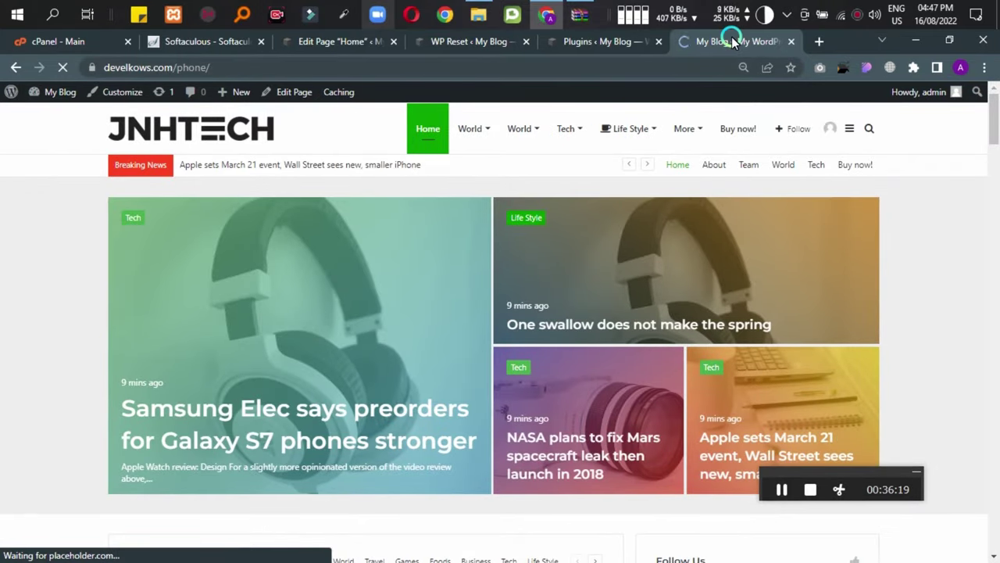
Close the installed plugins page and return to the Home page's edit screen.
{"action": "left_click", "coordinate": [586, 42]}
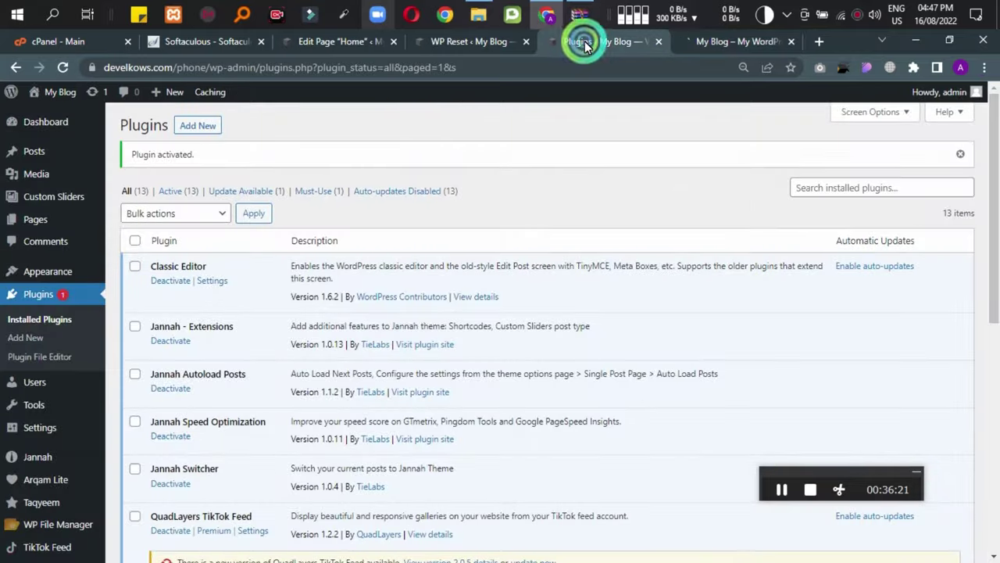
{"action": "left_click", "coordinate": [456, 121]}
{"action": "left_click", "coordinate": [664, 42]}
{"action": "left_click", "coordinate": [452, 42]}
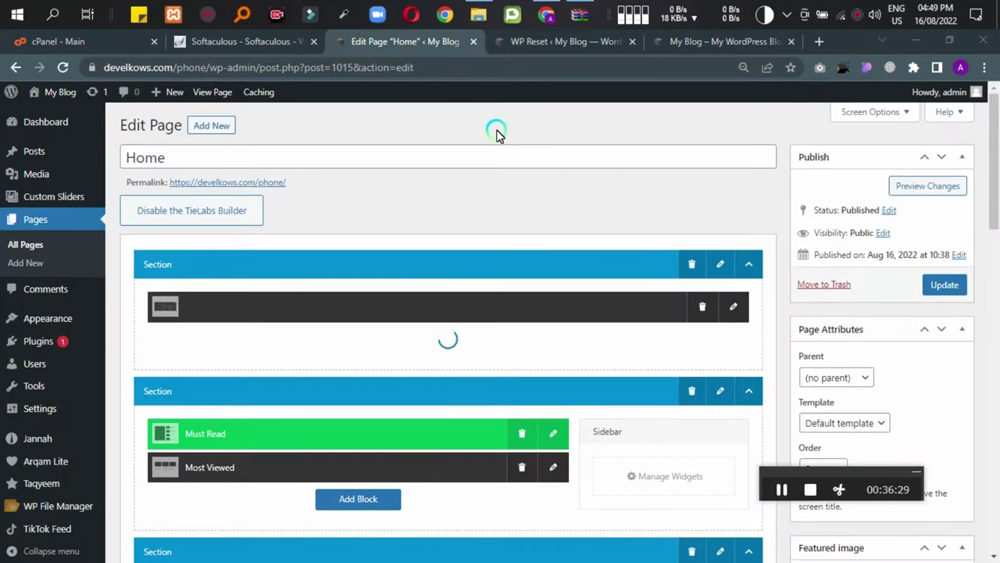
Examine the layout choices of the Must Read block and the settings of the Ad Block in the next section.
{"action": "scroll", "coordinate": [400, 307], "scroll_direction": "down", "scroll_amount": 2}
{"action": "left_click", "coordinate": [551, 291]}
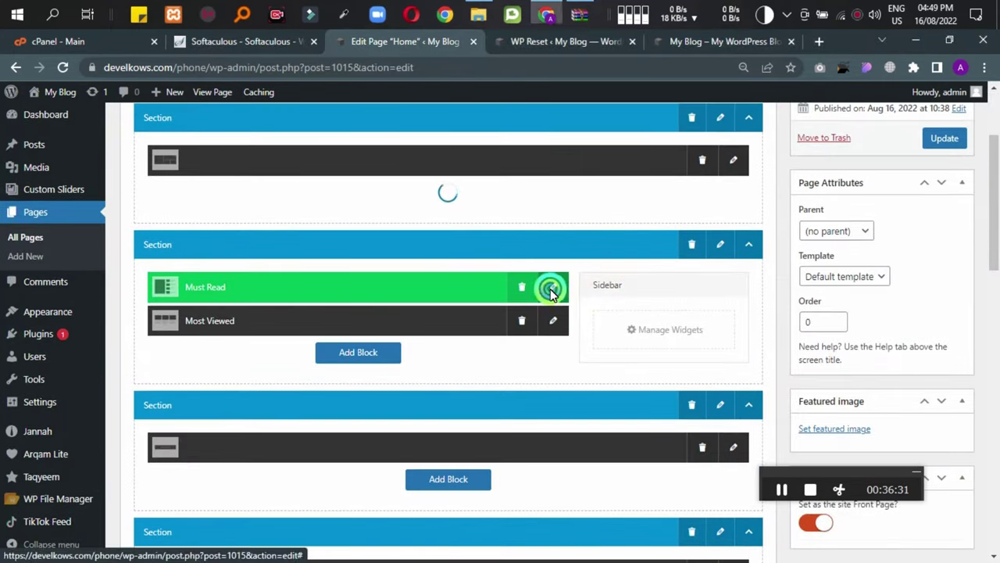
{"action": "left_click", "coordinate": [833, 130]}
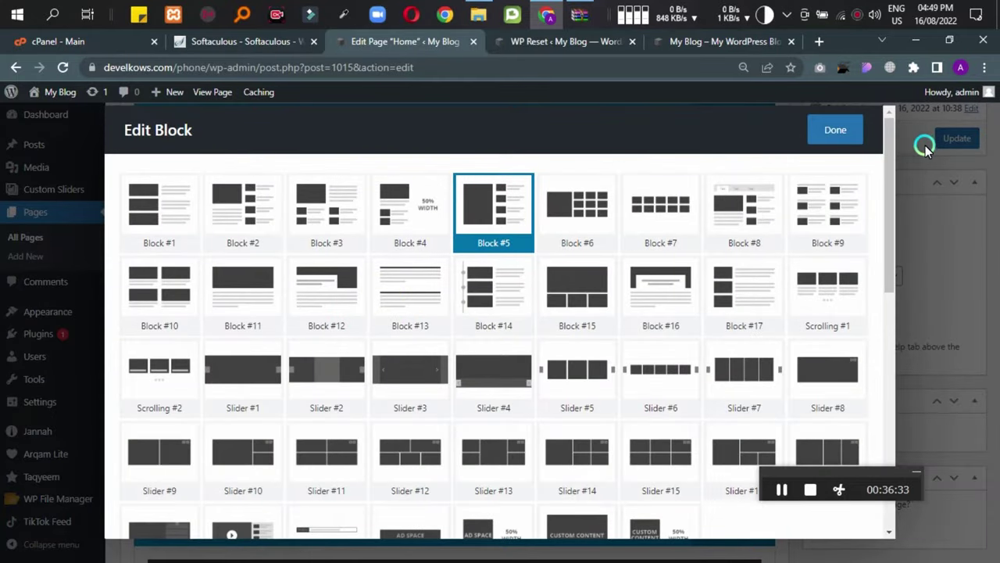
{"action": "scroll", "coordinate": [391, 357], "scroll_direction": "down", "scroll_amount": 2}
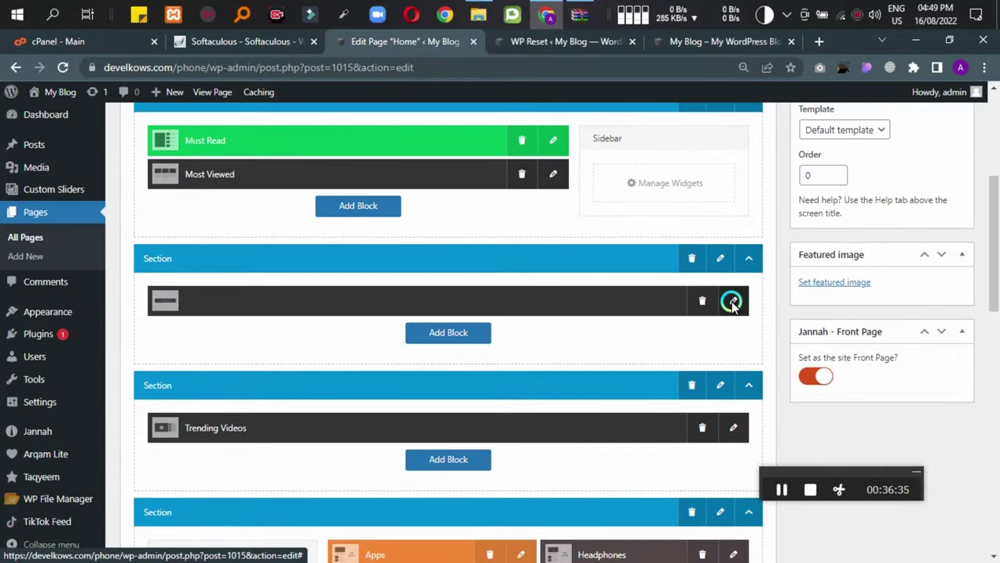
{"action": "left_click", "coordinate": [732, 300]}
{"action": "scroll", "coordinate": [635, 309], "scroll_direction": "down", "scroll_amount": 3}
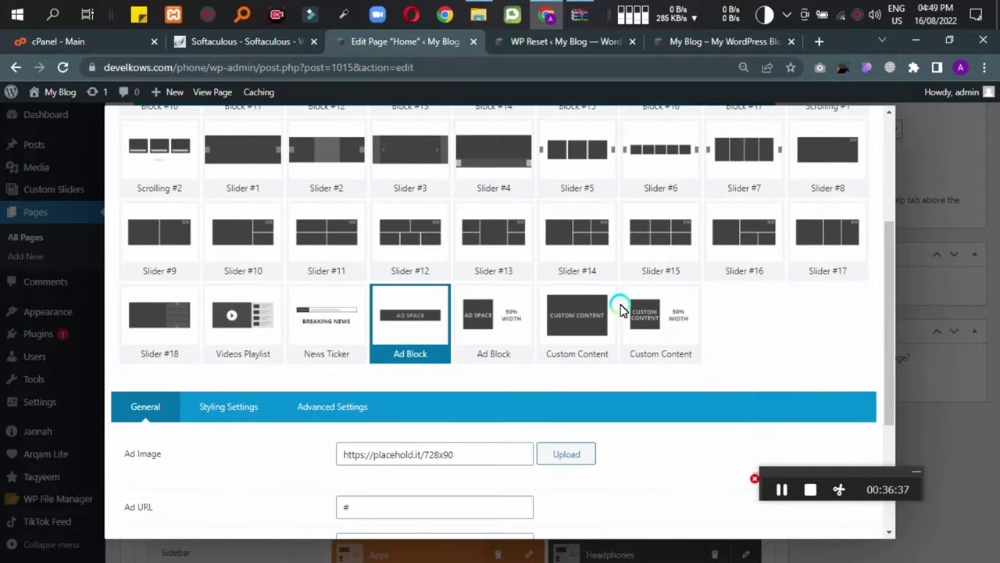
{"action": "left_click", "coordinate": [946, 176]}
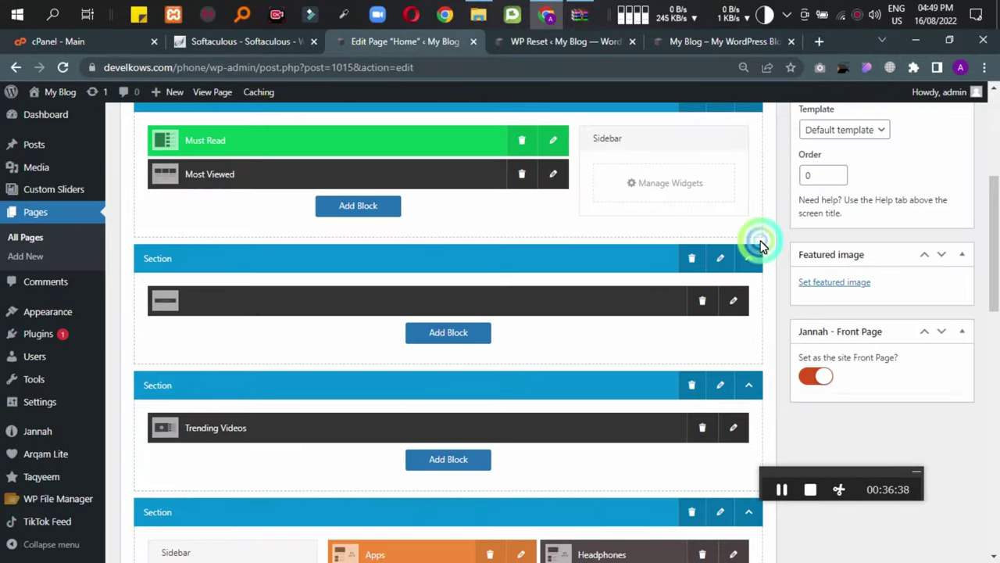
Add a Block #1 block to the section containing the Ad Block and look over its general settings.
{"action": "left_click", "coordinate": [783, 490]}
{"action": "left_click", "coordinate": [408, 344]}
{"action": "left_click", "coordinate": [519, 342]}
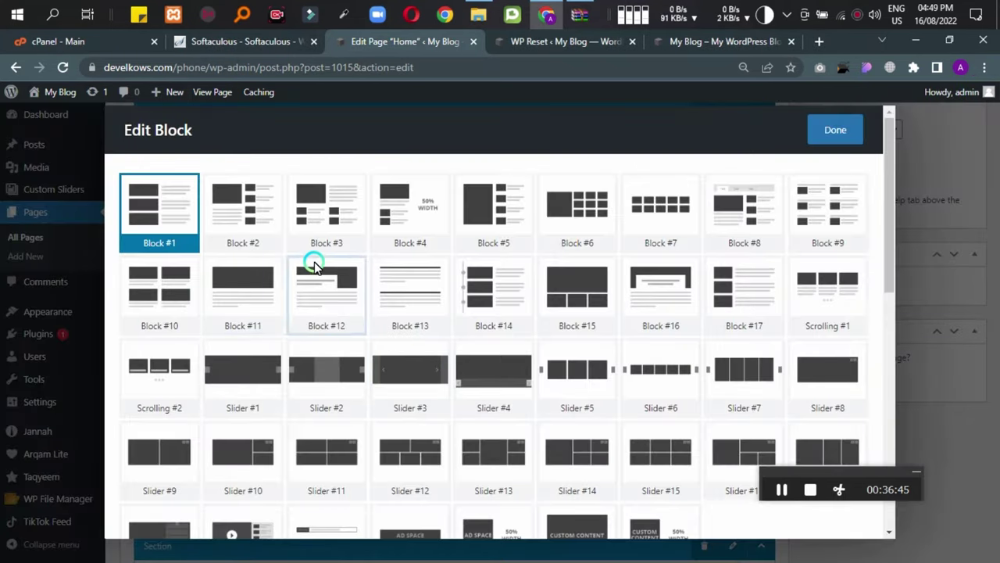
{"action": "scroll", "coordinate": [369, 328], "scroll_direction": "down", "scroll_amount": 5}
{"action": "scroll", "coordinate": [375, 332], "scroll_direction": "down", "scroll_amount": 2}
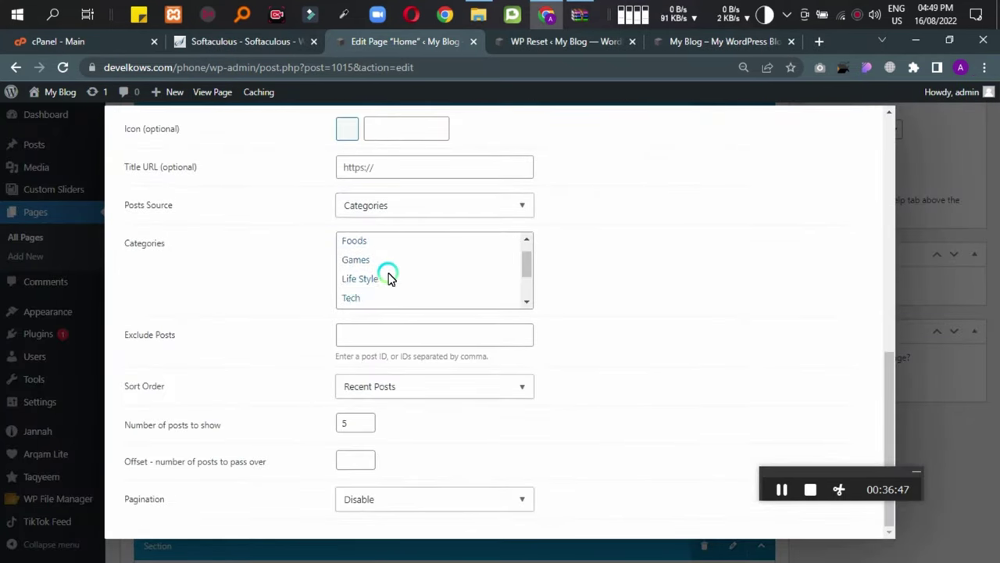
{"action": "scroll", "coordinate": [393, 394], "scroll_direction": "up", "scroll_amount": 3}
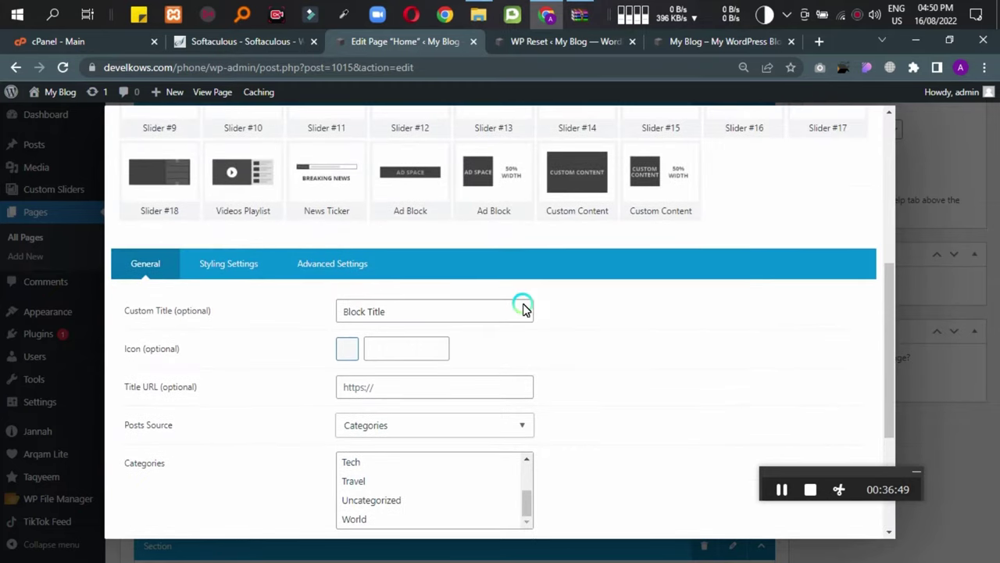
{"action": "scroll", "coordinate": [859, 297], "scroll_direction": "up", "scroll_amount": 5}
{"action": "left_click", "coordinate": [940, 125]}
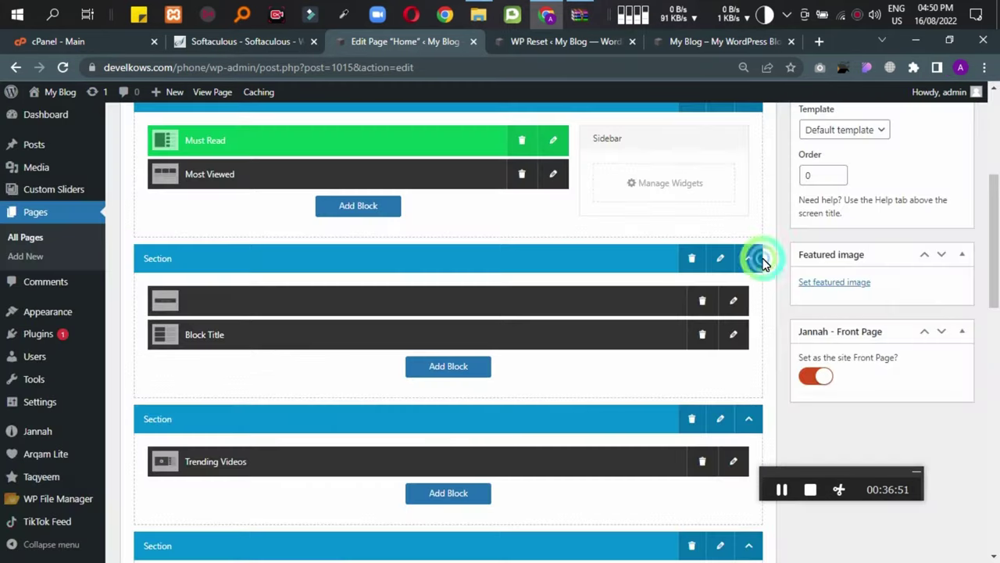
Examine the remaining builder sections and the general settings of the Science block.
{"action": "scroll", "coordinate": [442, 365], "scroll_direction": "down", "scroll_amount": 4}
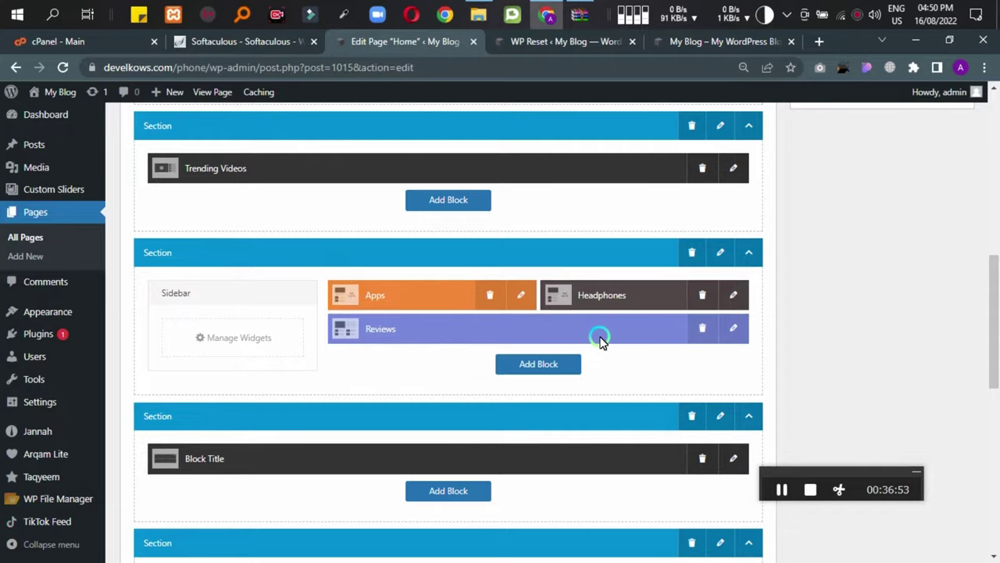
{"action": "scroll", "coordinate": [600, 341], "scroll_direction": "down", "scroll_amount": 2}
{"action": "scroll", "coordinate": [430, 328], "scroll_direction": "down", "scroll_amount": 3}
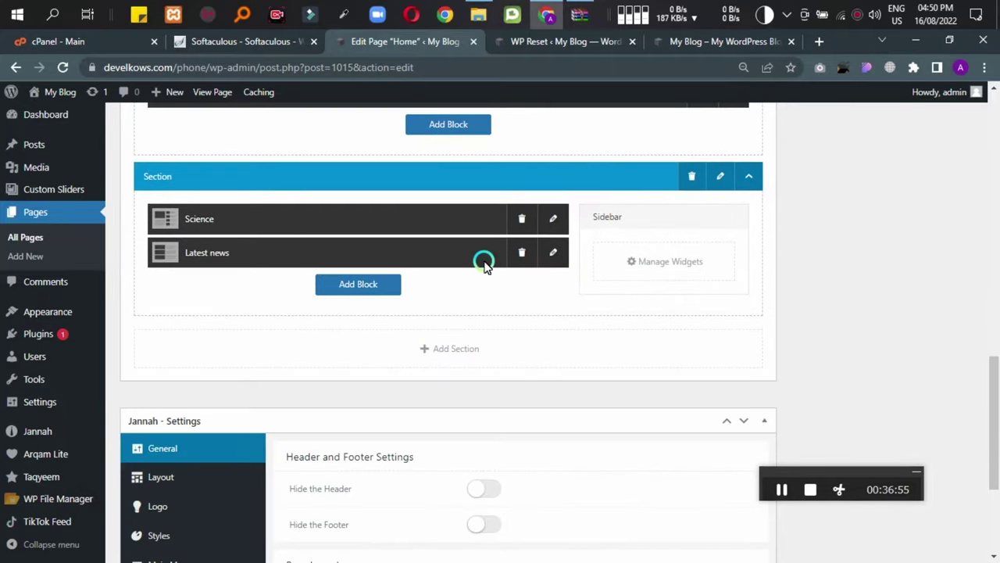
{"action": "left_click", "coordinate": [557, 228]}
{"action": "scroll", "coordinate": [458, 290], "scroll_direction": "down", "scroll_amount": 7}
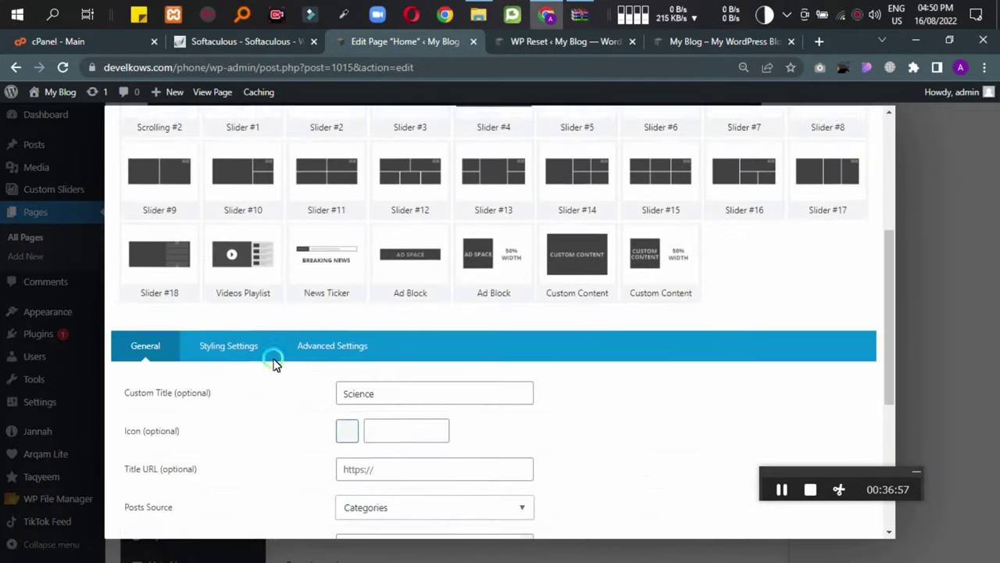
{"action": "scroll", "coordinate": [391, 363], "scroll_direction": "down", "scroll_amount": 2}
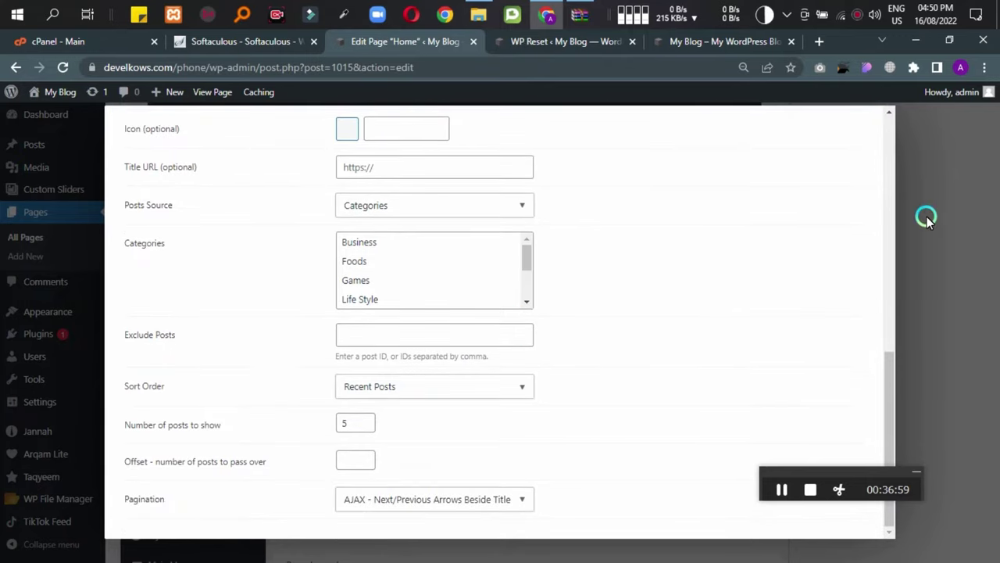
{"action": "left_click", "coordinate": [926, 219]}
{"action": "scroll", "coordinate": [335, 429], "scroll_direction": "down", "scroll_amount": 2}
{"action": "scroll", "coordinate": [348, 423], "scroll_direction": "up", "scroll_amount": 4}
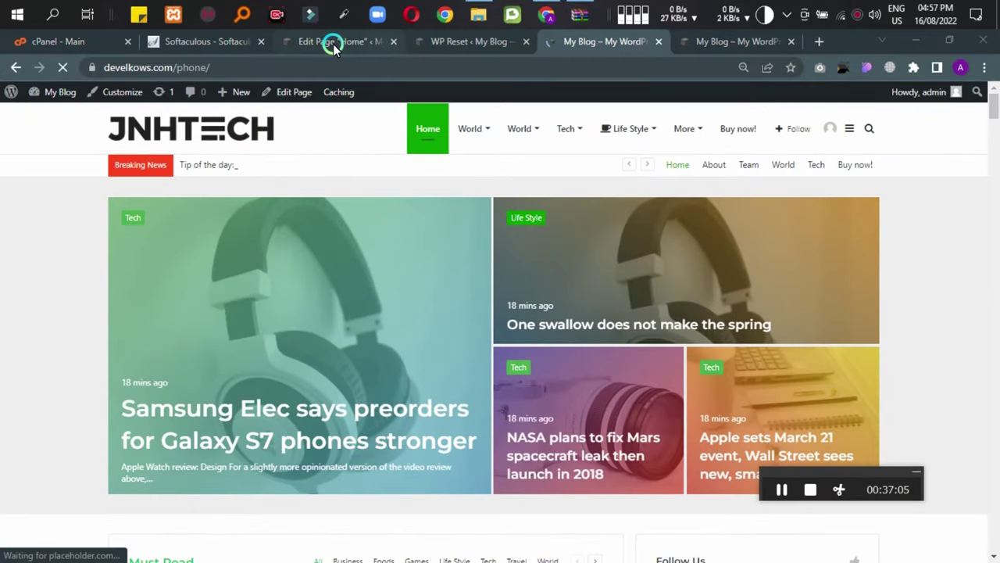
Return to the Home page's edit screen, look over its builder sections and open the list of all posts.
{"action": "left_click", "coordinate": [334, 43]}
{"action": "scroll", "coordinate": [262, 417], "scroll_direction": "down", "scroll_amount": 4}
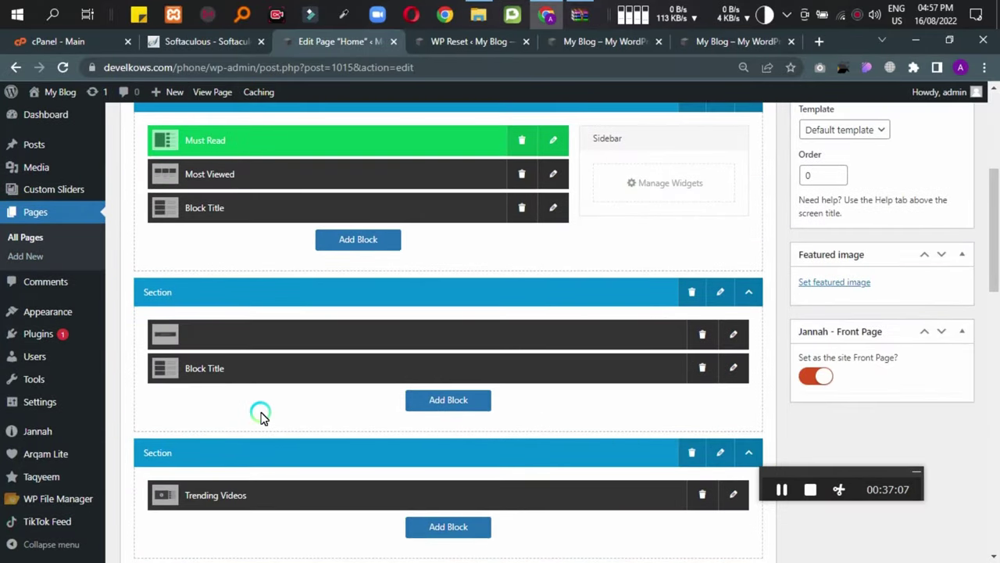
{"action": "scroll", "coordinate": [116, 407], "scroll_direction": "down", "scroll_amount": 5}
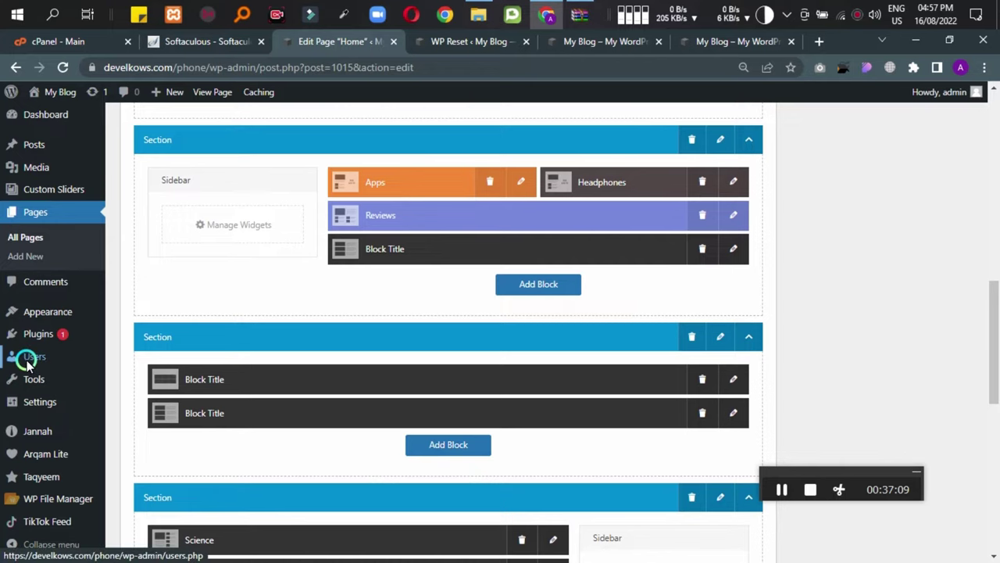
{"action": "mouse_move", "coordinate": [35, 149]}
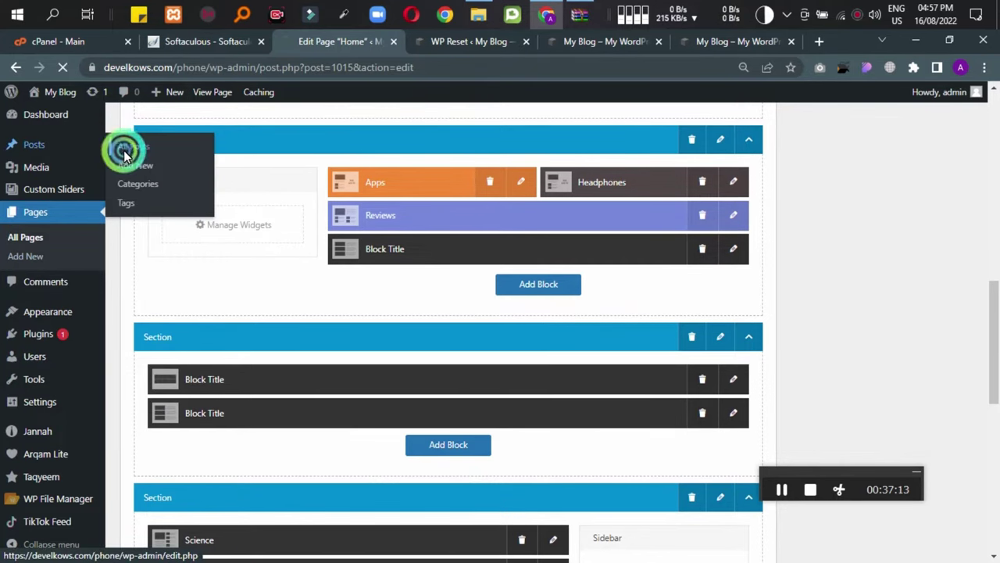
{"action": "scroll", "coordinate": [15, 375], "scroll_direction": "down", "scroll_amount": 1}
{"action": "scroll", "coordinate": [13, 493], "scroll_direction": "down", "scroll_amount": 2}
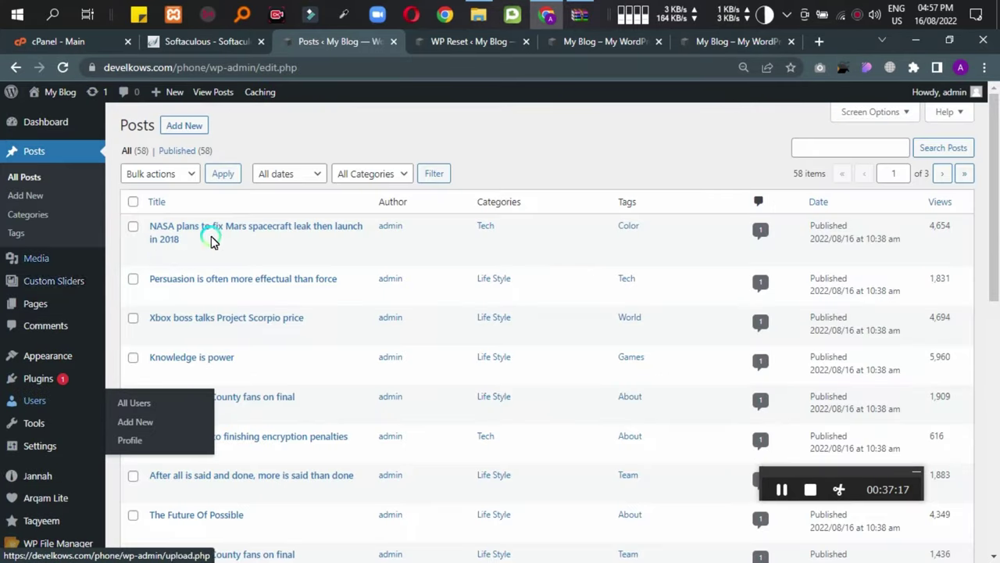
Open the post "NASA plans to fix Mars spacecraft leak then launch in 2018" for editing and the list of all pages, each in a new tab.
{"action": "left_click", "coordinate": [161, 256], "text": "ctrl"}
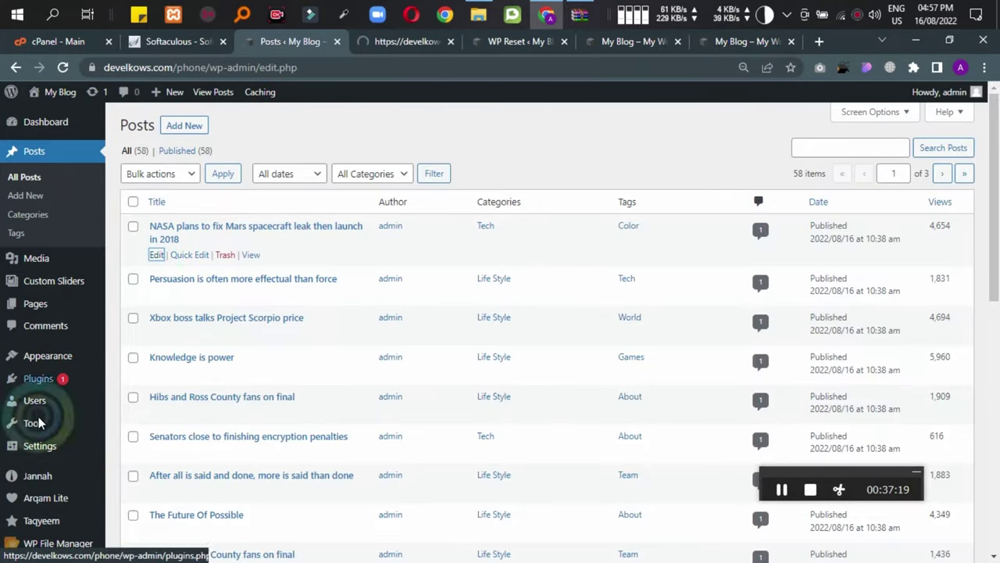
{"action": "mouse_move", "coordinate": [27, 314]}
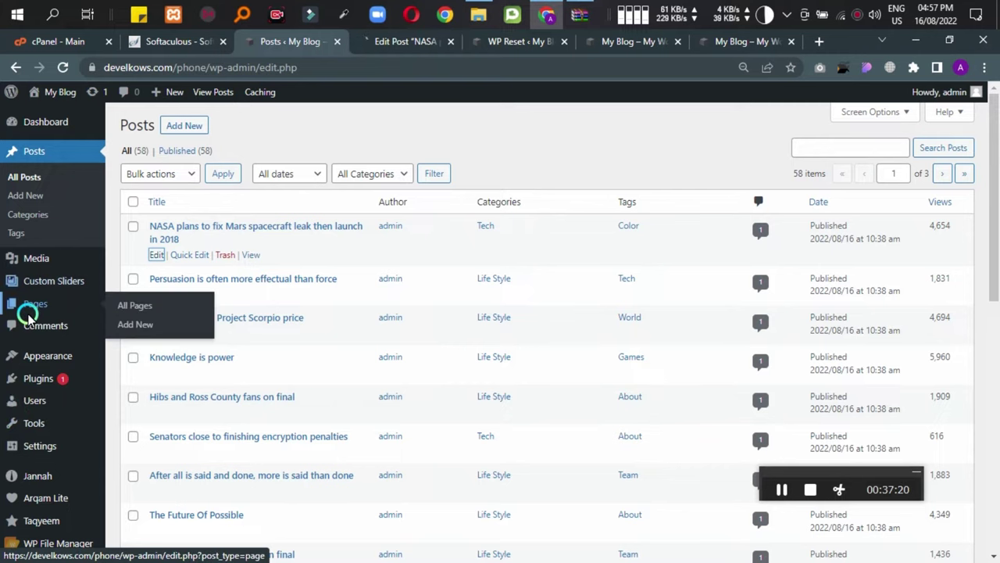
{"action": "left_click", "coordinate": [149, 309], "text": "ctrl"}
{"action": "scroll", "coordinate": [26, 368], "scroll_direction": "down", "scroll_amount": 1}
{"action": "mouse_move", "coordinate": [33, 424]}
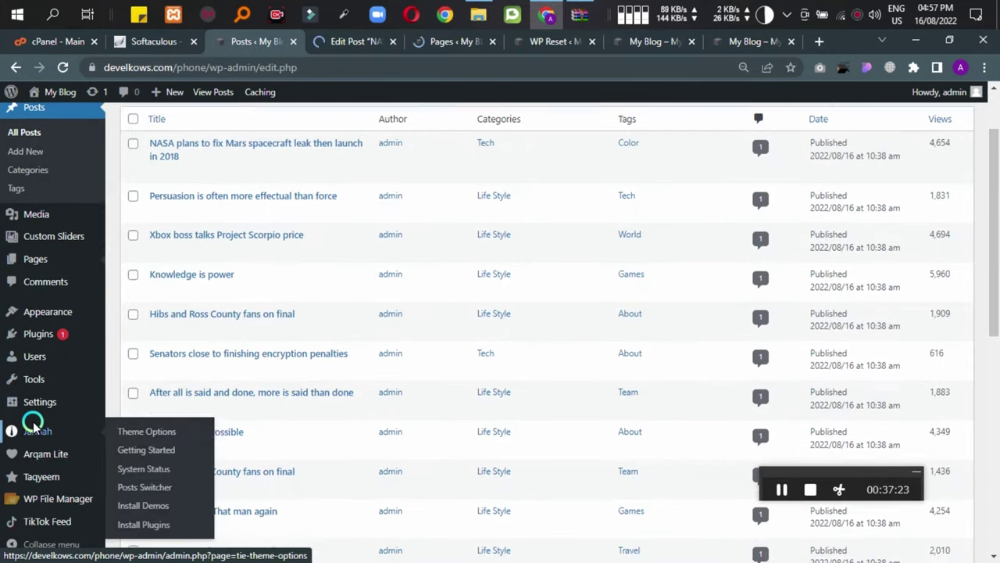
{"action": "scroll", "coordinate": [32, 425], "scroll_direction": "down", "scroll_amount": 4}
{"action": "scroll", "coordinate": [33, 424], "scroll_direction": "up", "scroll_amount": 4}
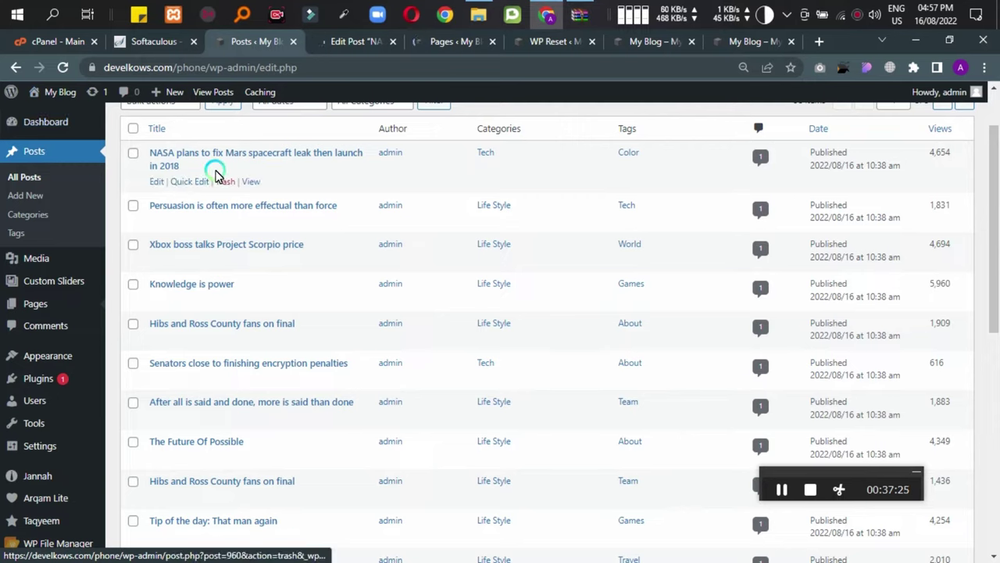
Glance at the pages list, go to the NASA post's editor and open the post's permalink in a new tab.
{"action": "left_click", "coordinate": [352, 41]}
{"action": "left_click", "coordinate": [442, 41]}
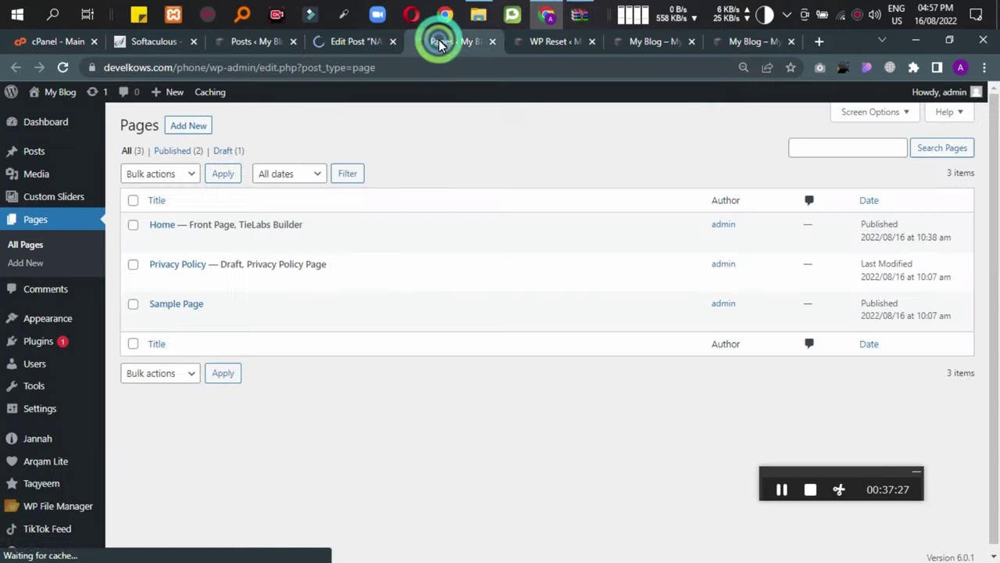
{"action": "left_click", "coordinate": [360, 42]}
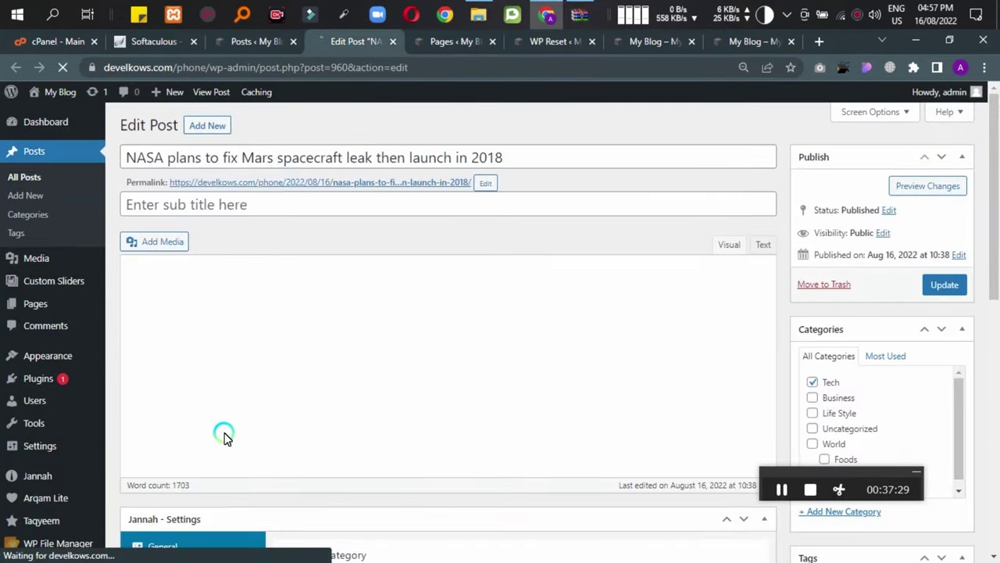
{"action": "scroll", "coordinate": [209, 352], "scroll_direction": "down", "scroll_amount": 3}
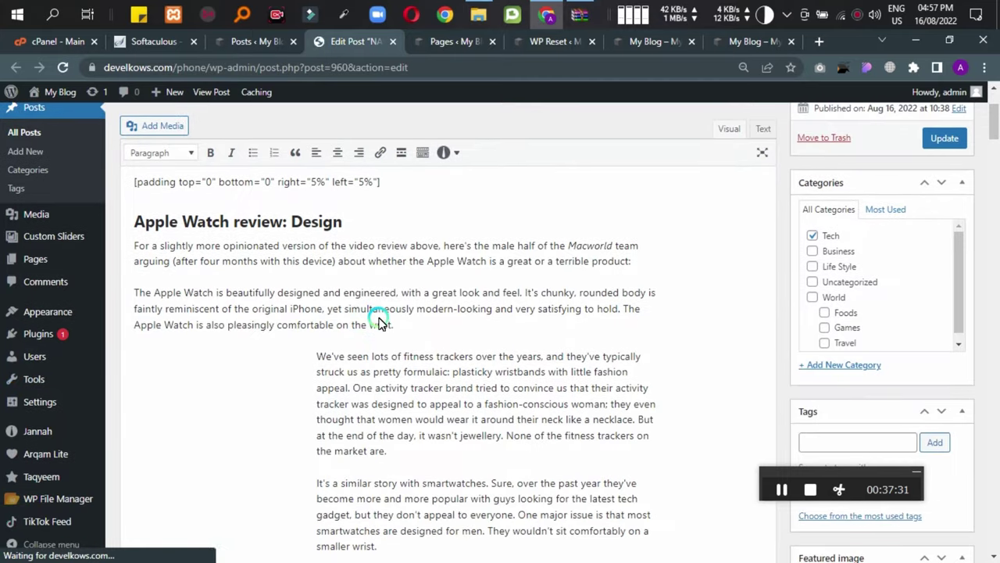
{"action": "scroll", "coordinate": [312, 234], "scroll_direction": "up", "scroll_amount": 3}
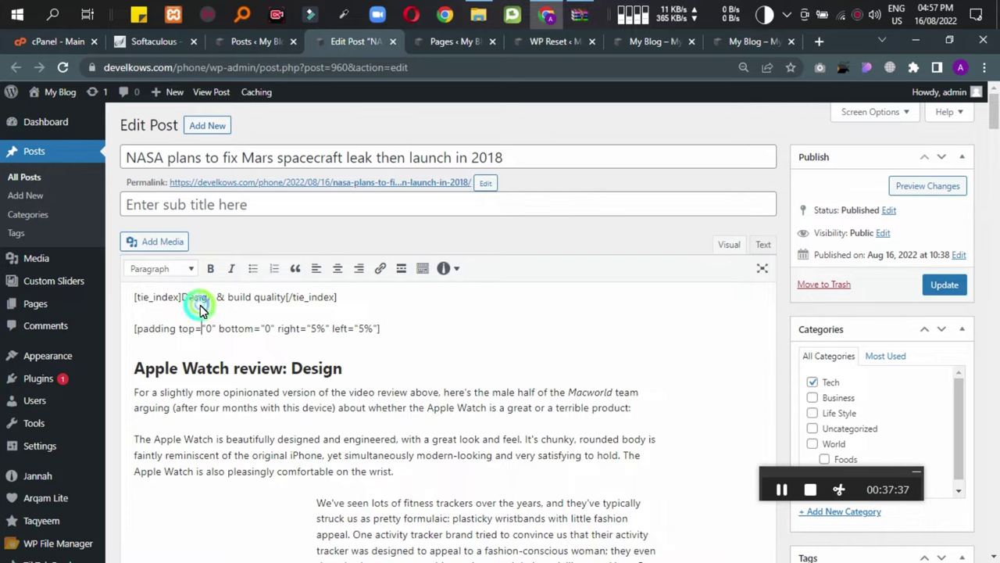
{"action": "left_click", "coordinate": [251, 186], "text": "ctrl"}
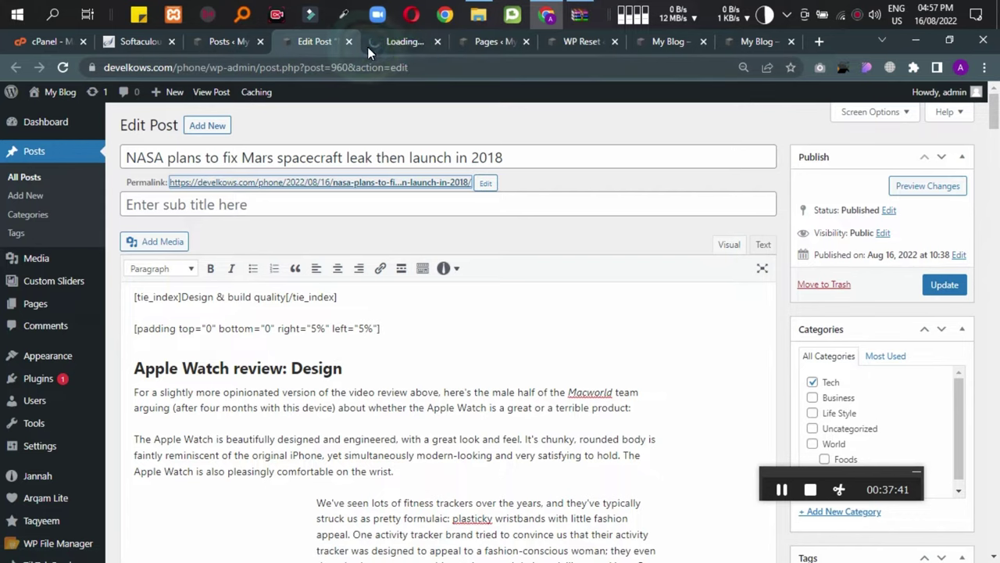
Examine the NASA post's content in the visual editor, from the Design section down to the pricing and verdict.
{"action": "scroll", "coordinate": [367, 364], "scroll_direction": "down", "scroll_amount": 2}
{"action": "scroll", "coordinate": [351, 331], "scroll_direction": "up", "scroll_amount": 2}
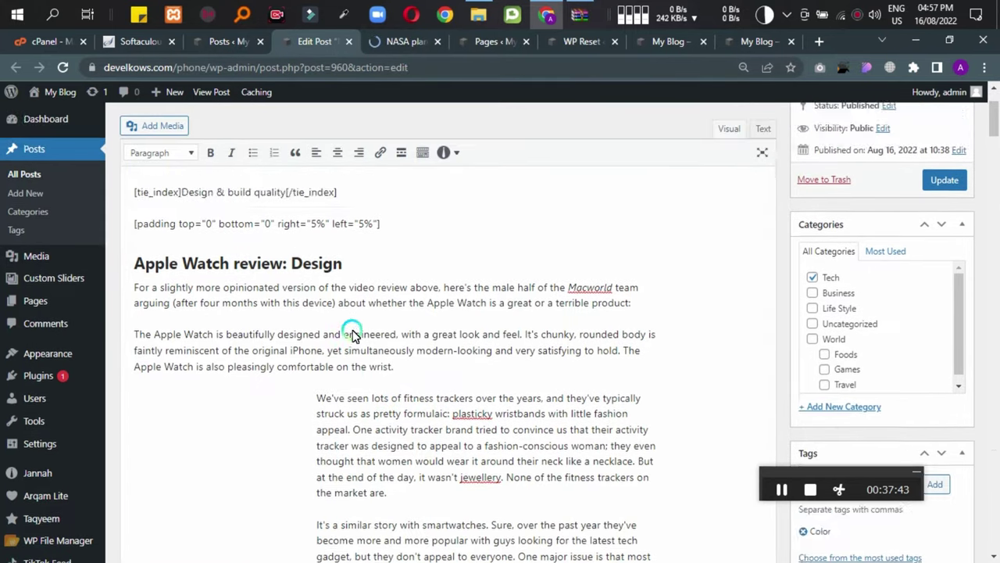
{"action": "scroll", "coordinate": [446, 344], "scroll_direction": "down", "scroll_amount": 2}
{"action": "scroll", "coordinate": [446, 344], "scroll_direction": "up", "scroll_amount": 2}
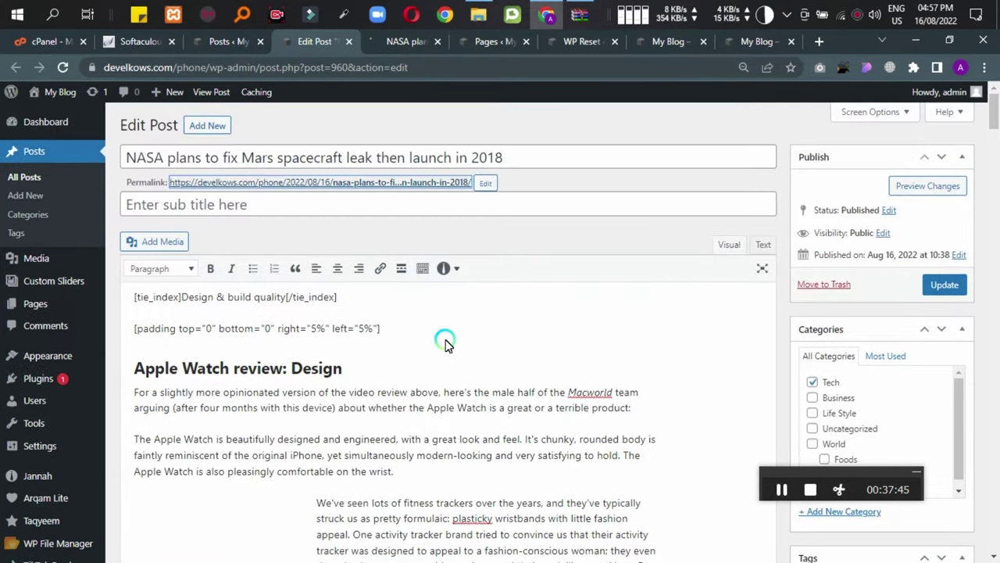
{"action": "scroll", "coordinate": [318, 344], "scroll_direction": "down", "scroll_amount": 4}
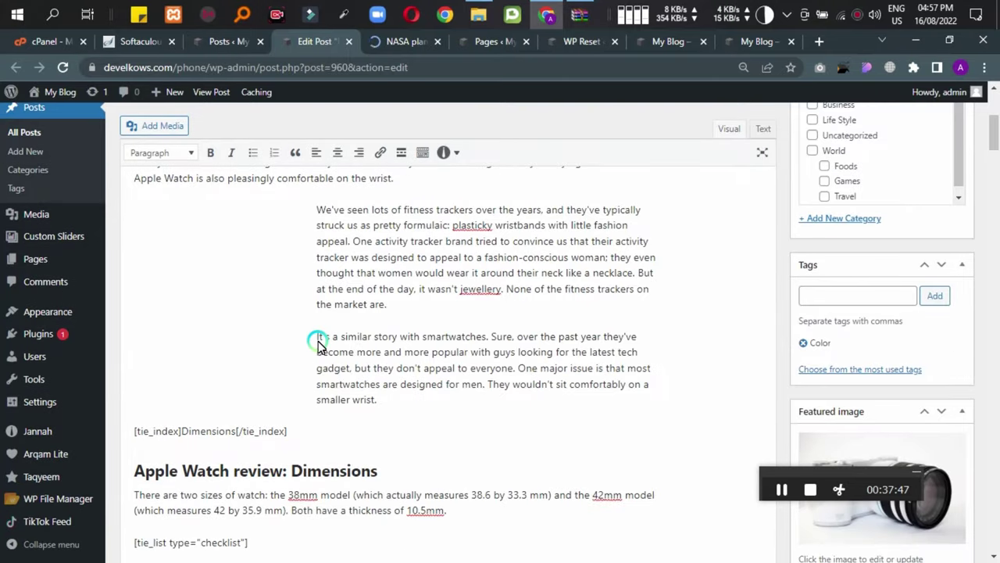
{"action": "scroll", "coordinate": [239, 305], "scroll_direction": "down", "scroll_amount": 8}
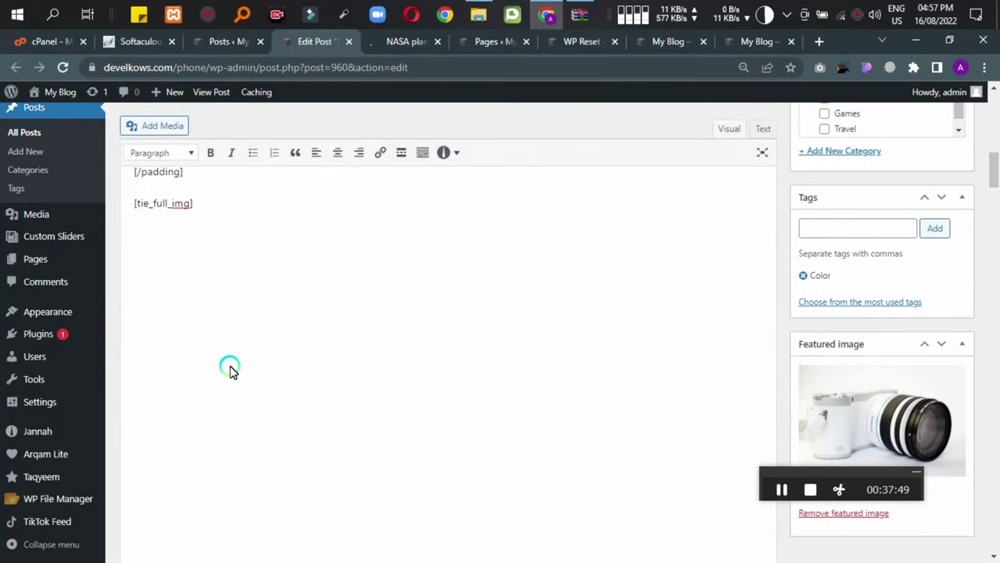
{"action": "scroll", "coordinate": [230, 373], "scroll_direction": "down", "scroll_amount": 5}
{"action": "scroll", "coordinate": [187, 358], "scroll_direction": "up", "scroll_amount": 4}
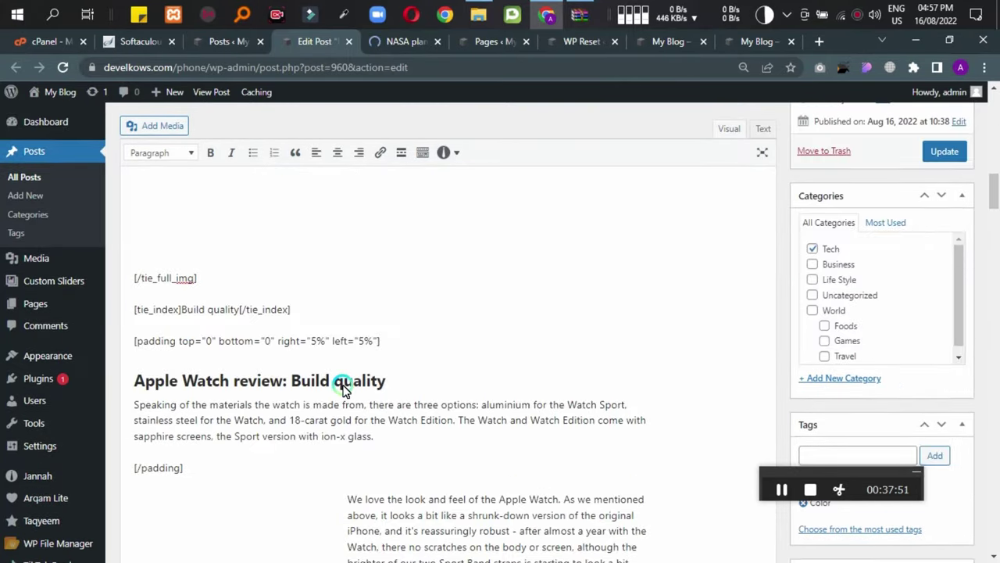
{"action": "scroll", "coordinate": [336, 385], "scroll_direction": "down", "scroll_amount": 10}
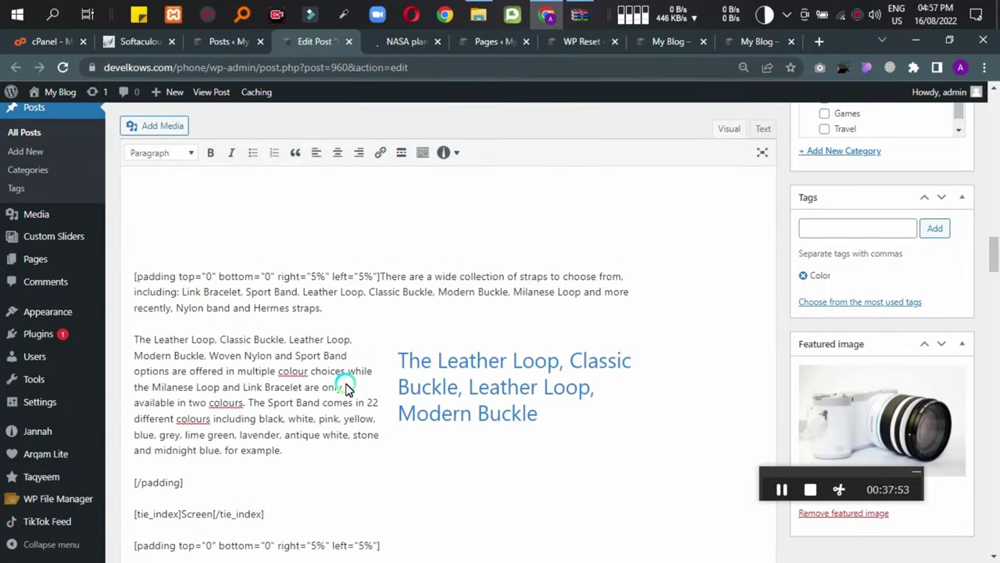
{"action": "scroll", "coordinate": [346, 388], "scroll_direction": "down", "scroll_amount": 2}
{"action": "scroll", "coordinate": [225, 445], "scroll_direction": "down", "scroll_amount": 12}
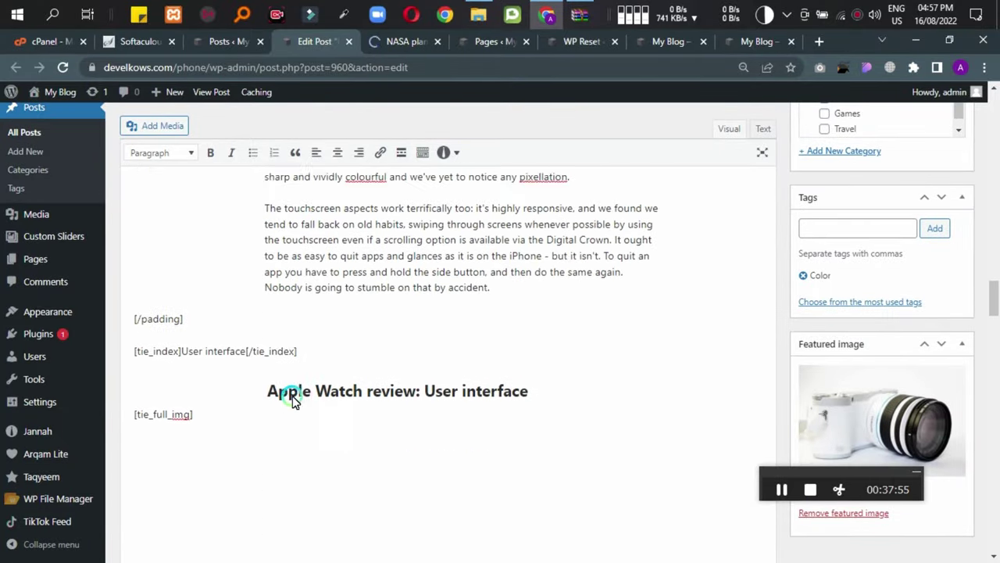
{"action": "scroll", "coordinate": [294, 400], "scroll_direction": "down", "scroll_amount": 15}
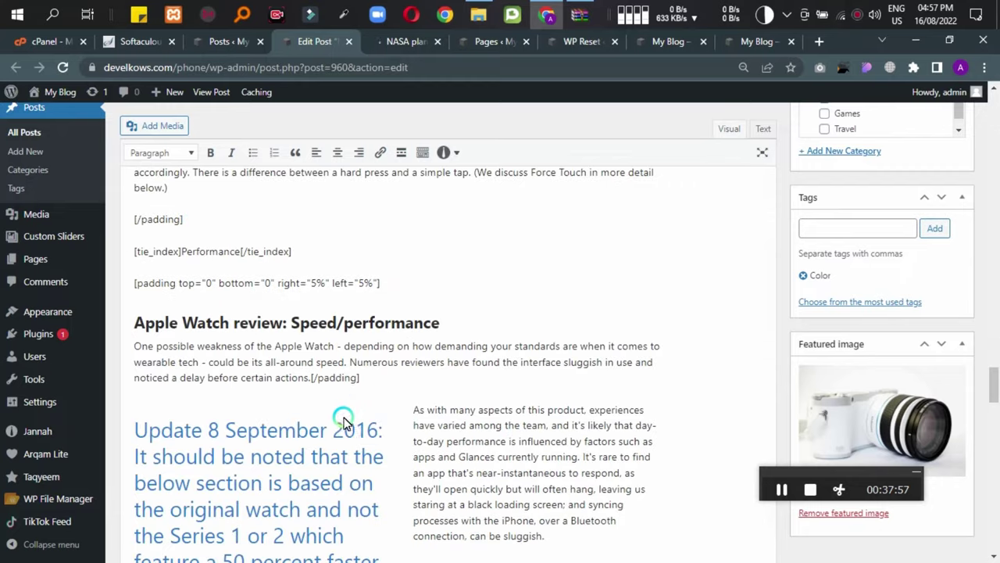
{"action": "scroll", "coordinate": [231, 313], "scroll_direction": "down", "scroll_amount": 15}
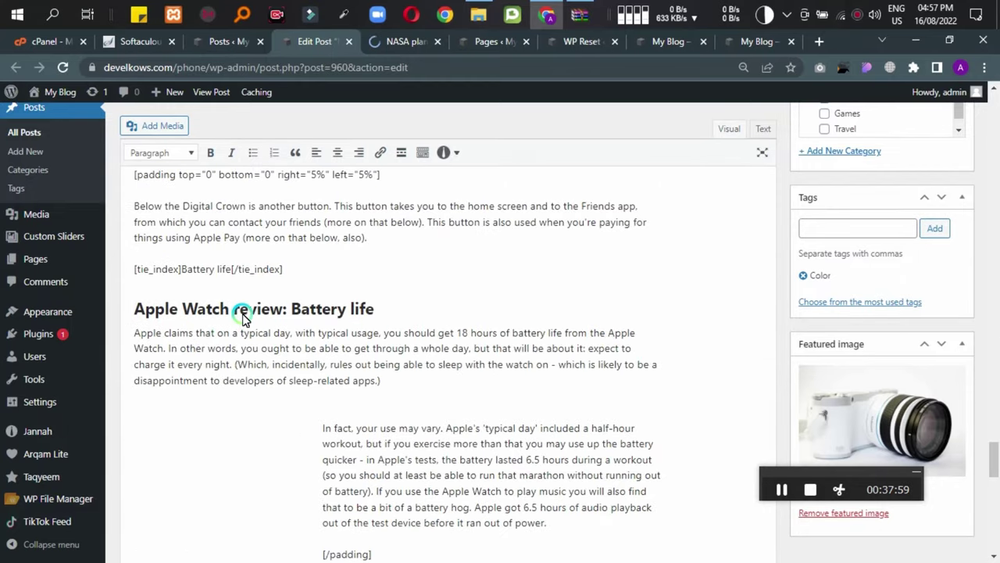
{"action": "scroll", "coordinate": [266, 334], "scroll_direction": "up", "scroll_amount": 3}
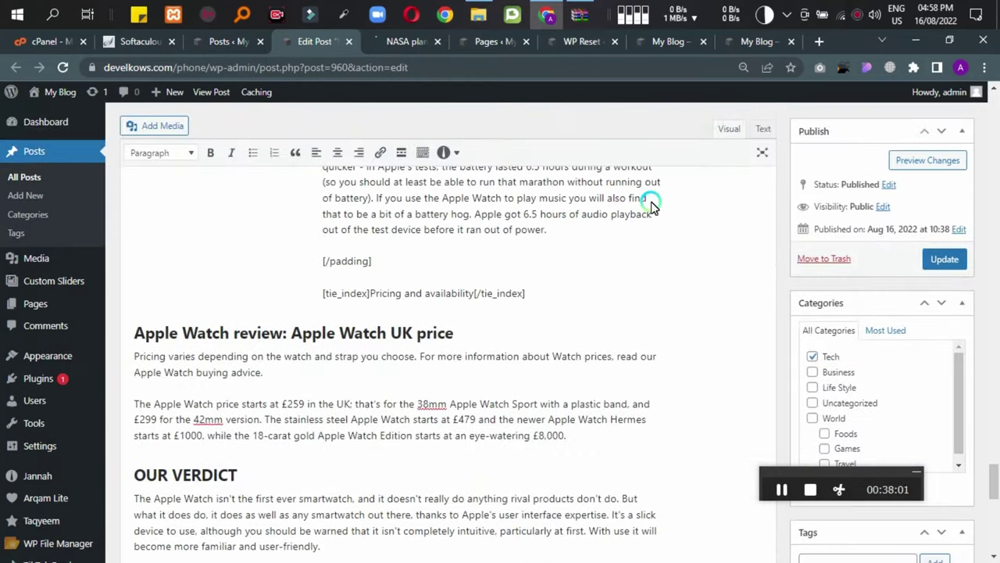
Switch the post's editor to Text mode and look over the HTML source and the general Jannah settings below it.
{"action": "left_click", "coordinate": [762, 129]}
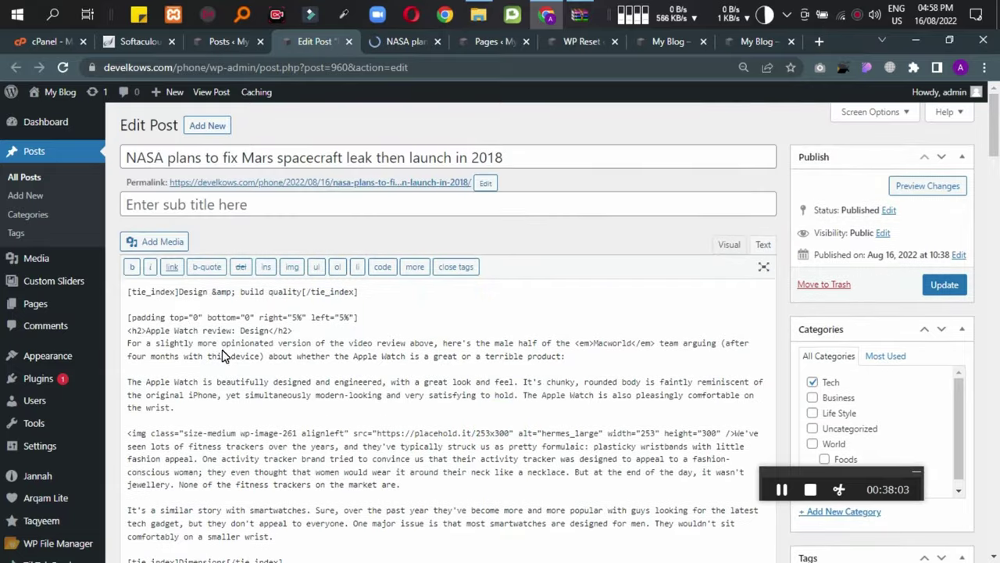
{"action": "scroll", "coordinate": [264, 341], "scroll_direction": "down", "scroll_amount": 15}
{"action": "scroll", "coordinate": [264, 342], "scroll_direction": "down", "scroll_amount": 20}
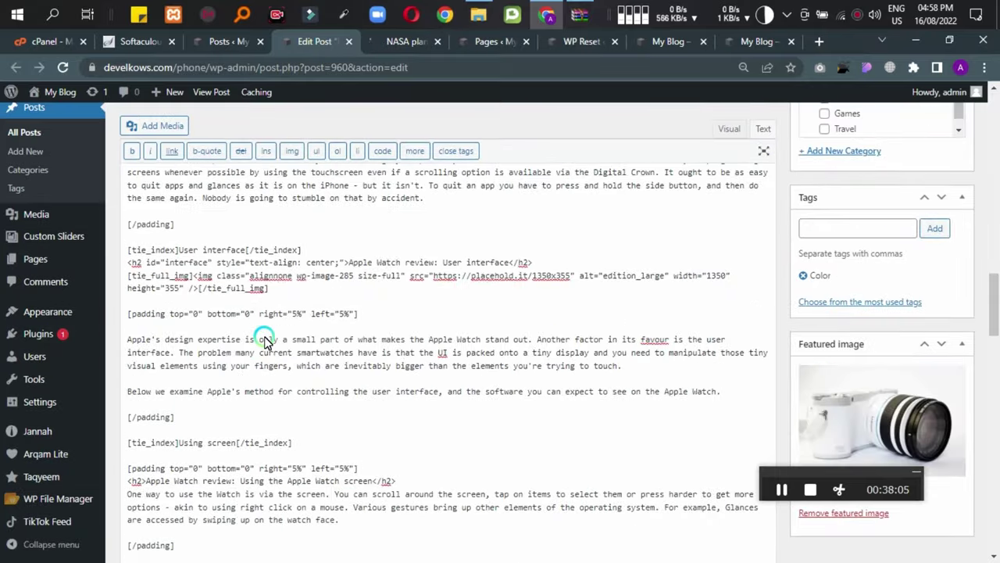
{"action": "scroll", "coordinate": [235, 356], "scroll_direction": "down", "scroll_amount": 4}
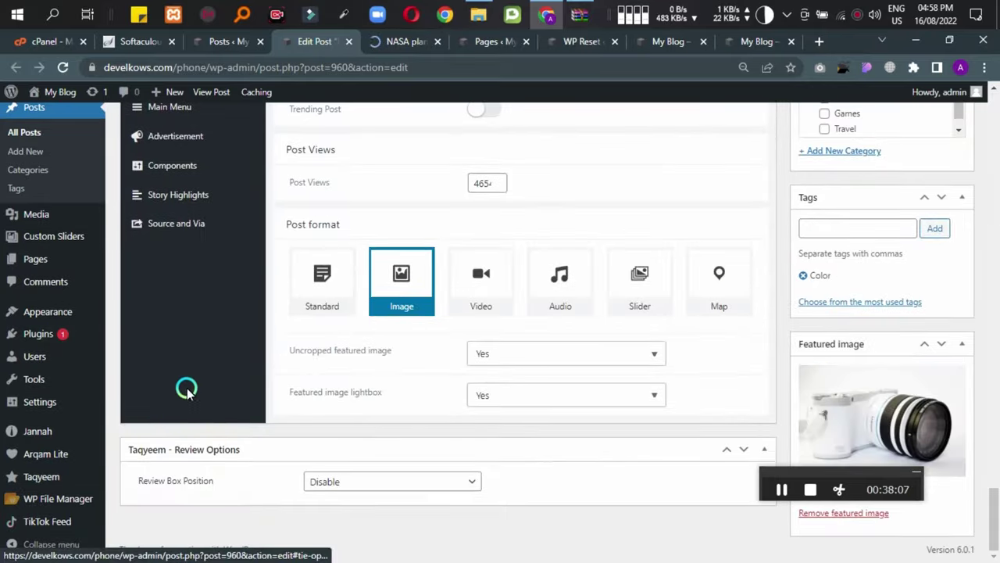
{"action": "scroll", "coordinate": [19, 226], "scroll_direction": "up", "scroll_amount": 10}
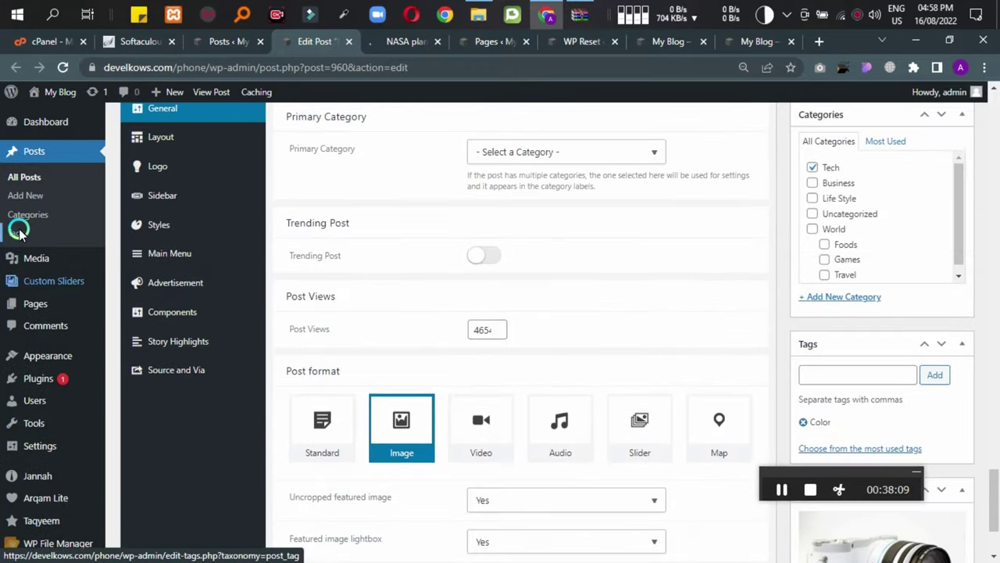
{"action": "scroll", "coordinate": [258, 301], "scroll_direction": "up", "scroll_amount": 10}
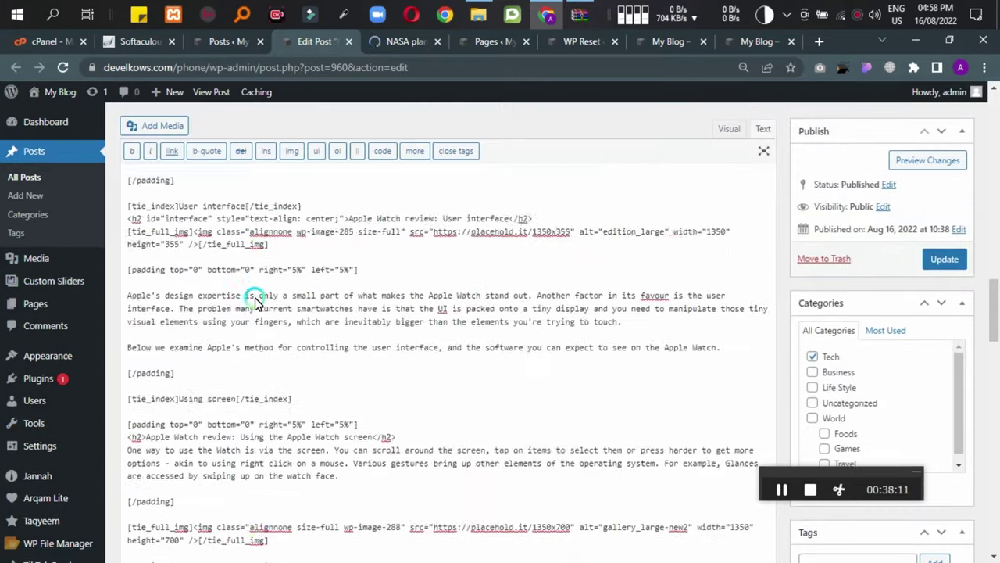
View the published NASA post and examine its header, article body, related articles and comments.
{"action": "left_click", "coordinate": [380, 39]}
{"action": "scroll", "coordinate": [364, 299], "scroll_direction": "down", "scroll_amount": 3}
{"action": "scroll", "coordinate": [45, 245], "scroll_direction": "up", "scroll_amount": 2}
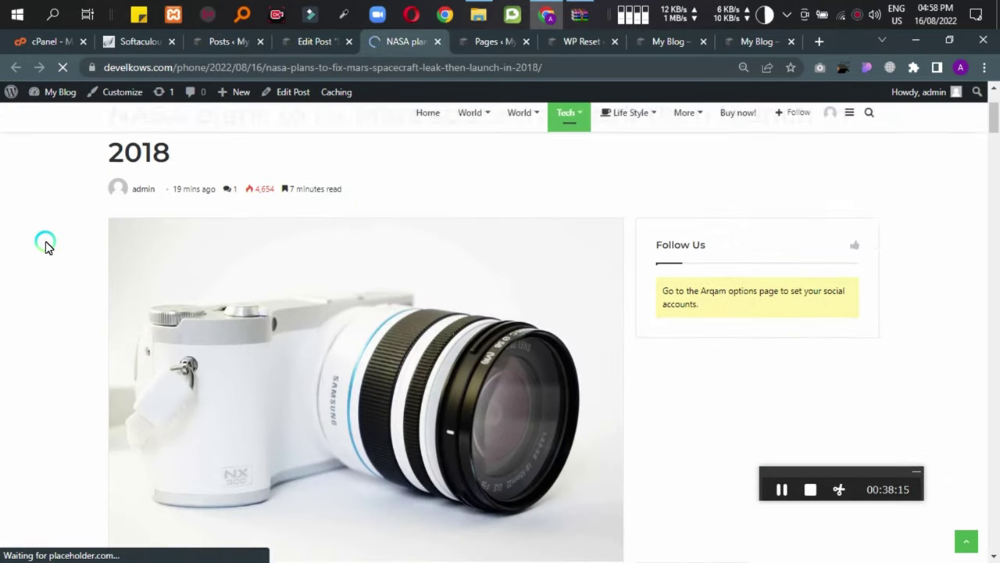
{"action": "scroll", "coordinate": [45, 246], "scroll_direction": "up", "scroll_amount": 1}
{"action": "scroll", "coordinate": [349, 240], "scroll_direction": "up", "scroll_amount": 1}
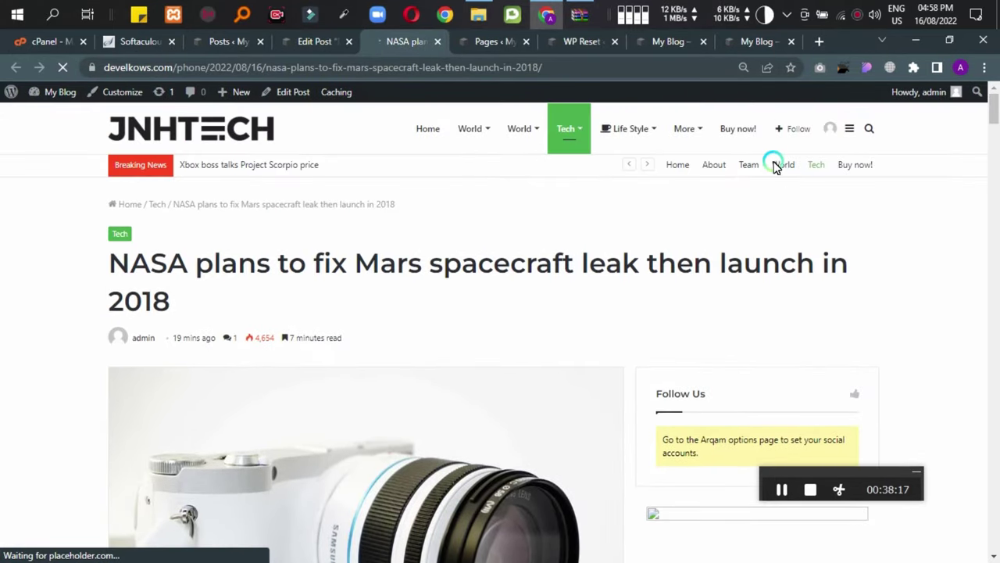
{"action": "scroll", "coordinate": [339, 346], "scroll_direction": "down", "scroll_amount": 20}
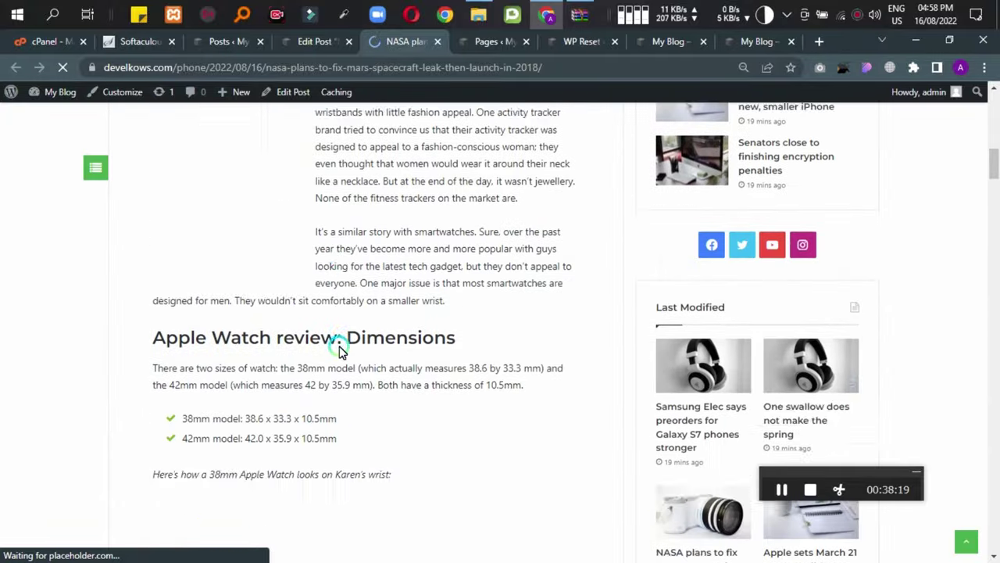
{"action": "scroll", "coordinate": [339, 349], "scroll_direction": "down", "scroll_amount": 20}
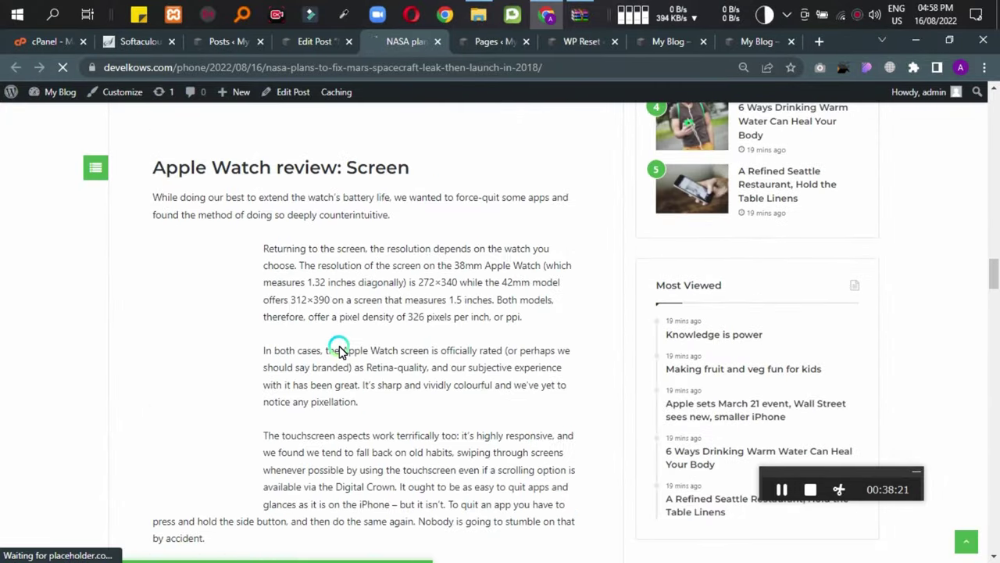
{"action": "scroll", "coordinate": [340, 349], "scroll_direction": "down", "scroll_amount": 20}
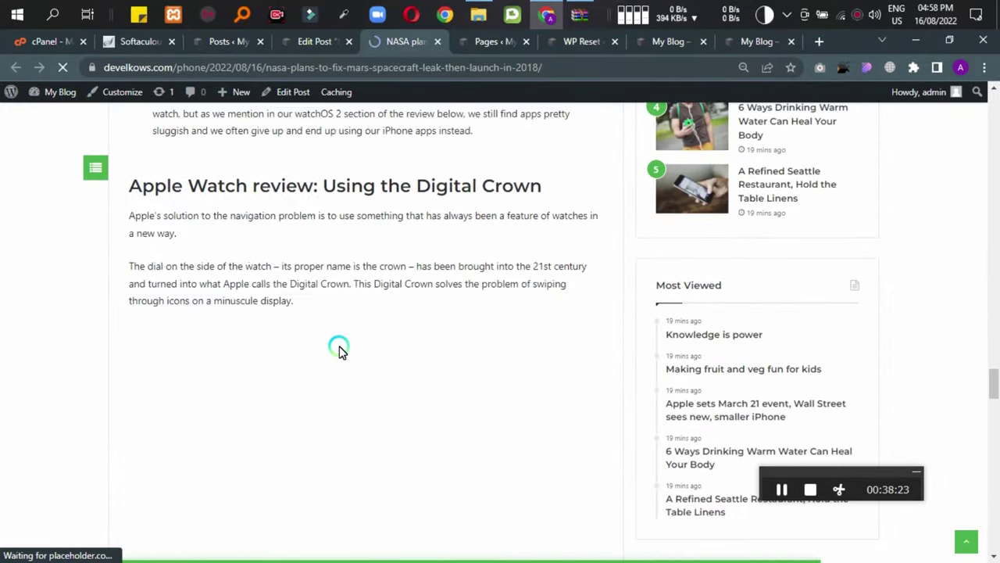
{"action": "scroll", "coordinate": [339, 350], "scroll_direction": "down", "scroll_amount": 20}
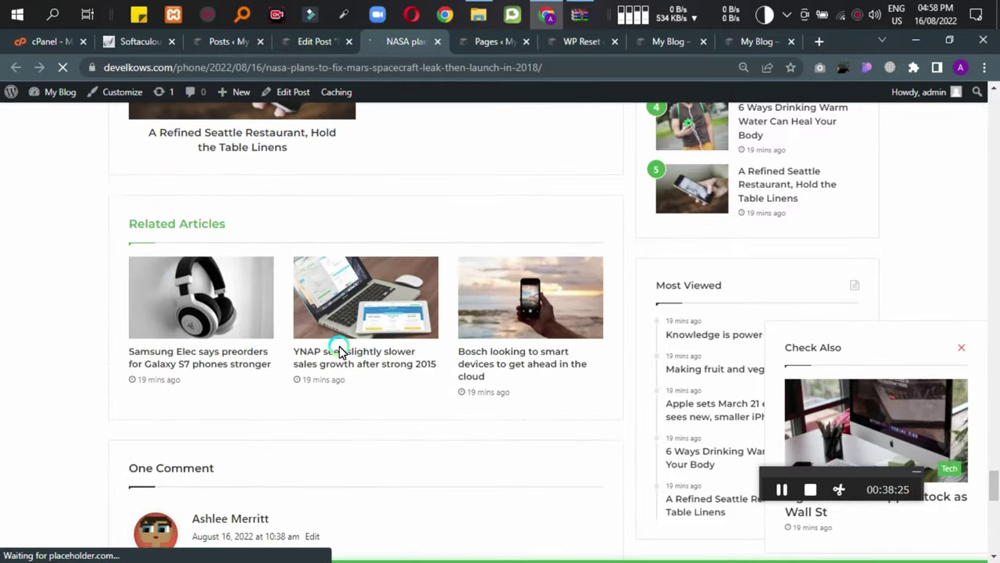
{"action": "scroll", "coordinate": [339, 350], "scroll_direction": "down", "scroll_amount": 5}
{"action": "scroll", "coordinate": [337, 342], "scroll_direction": "up", "scroll_amount": 7}
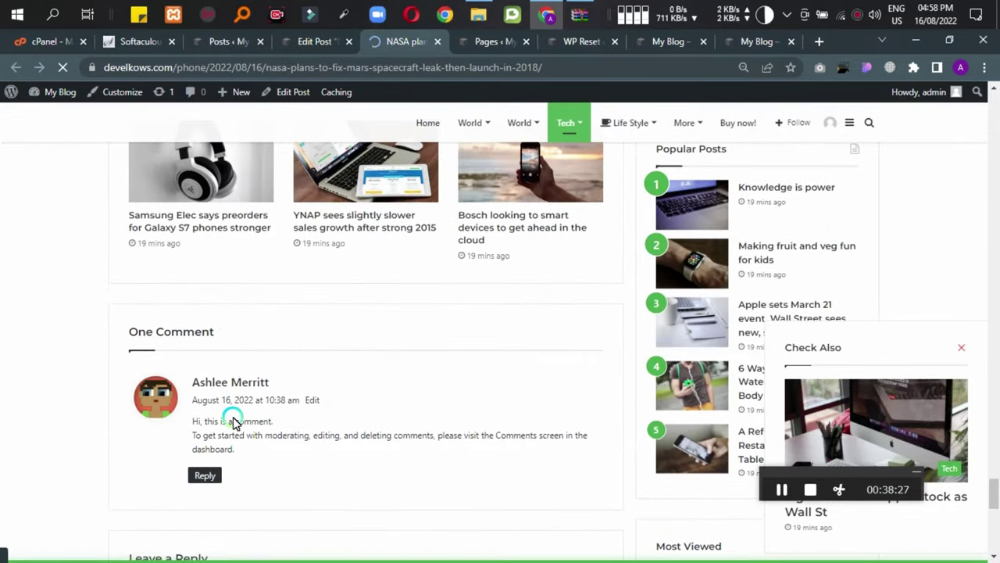
Examine the lower part of the published NASA post, including the comment, the reply form and the sidebar lists.
{"action": "scroll", "coordinate": [211, 406], "scroll_direction": "up", "scroll_amount": 8}
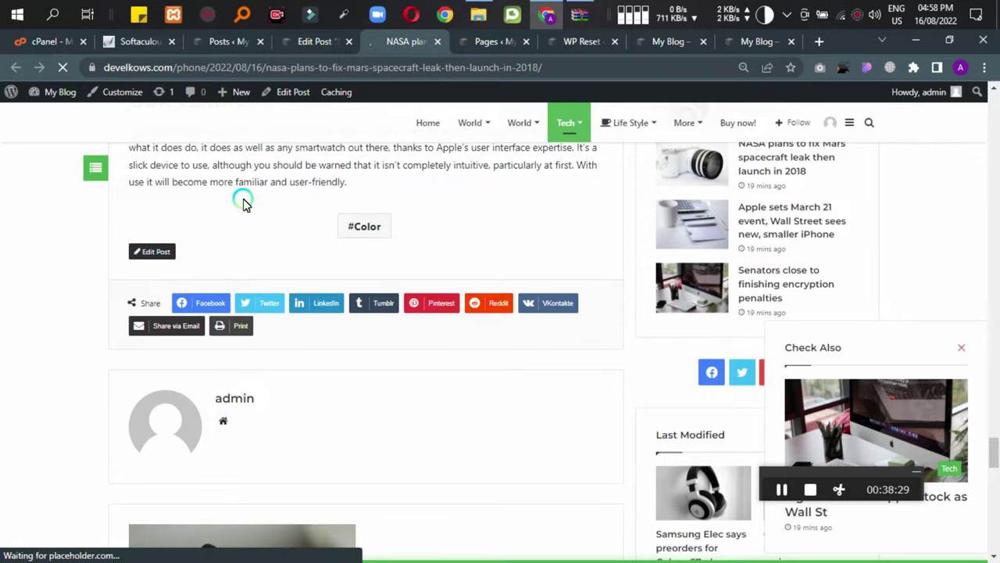
{"action": "scroll", "coordinate": [243, 202], "scroll_direction": "up", "scroll_amount": 6}
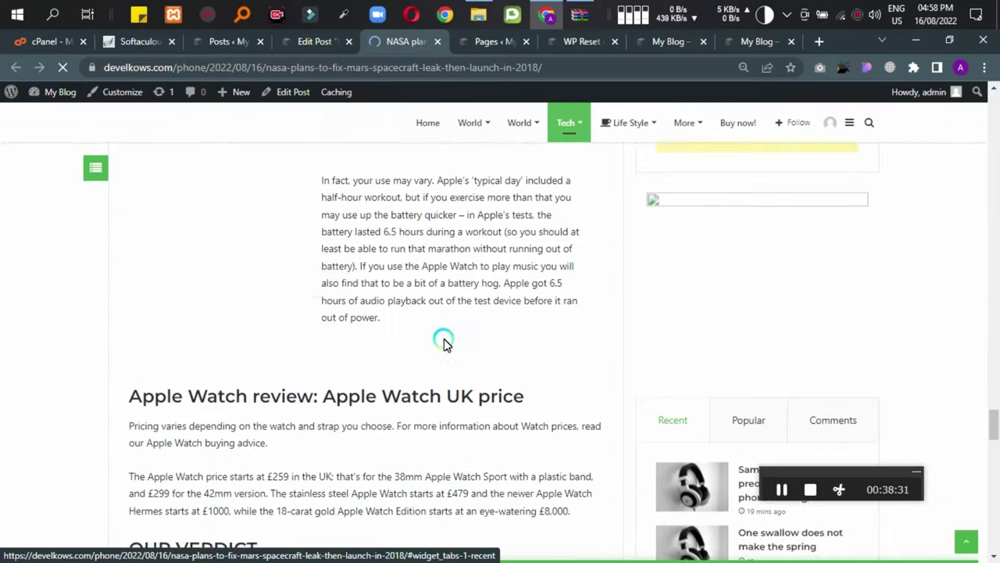
{"action": "scroll", "coordinate": [444, 344], "scroll_direction": "up", "scroll_amount": 3}
{"action": "scroll", "coordinate": [487, 339], "scroll_direction": "down", "scroll_amount": 10}
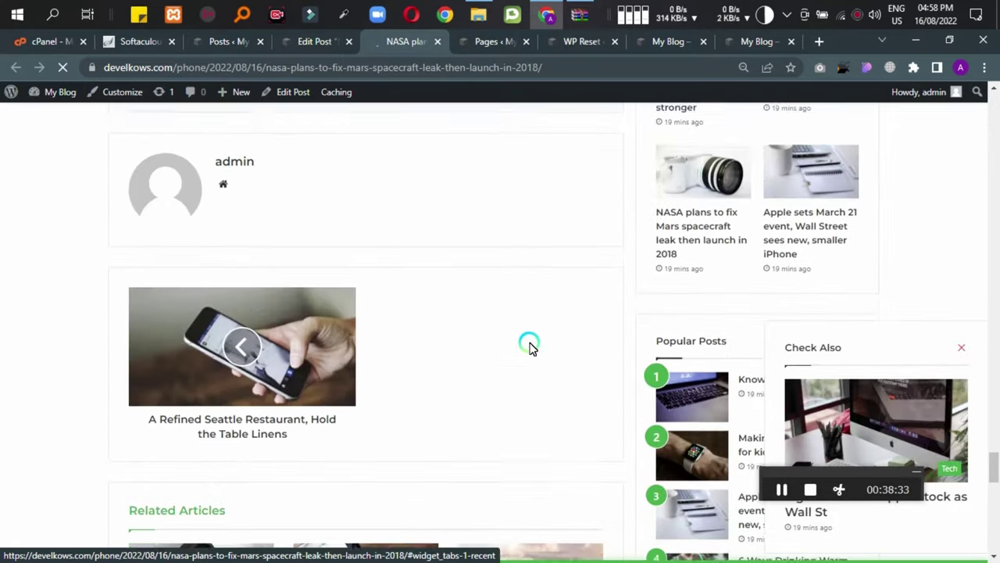
{"action": "scroll", "coordinate": [586, 353], "scroll_direction": "down", "scroll_amount": 4}
{"action": "scroll", "coordinate": [704, 321], "scroll_direction": "down", "scroll_amount": 4}
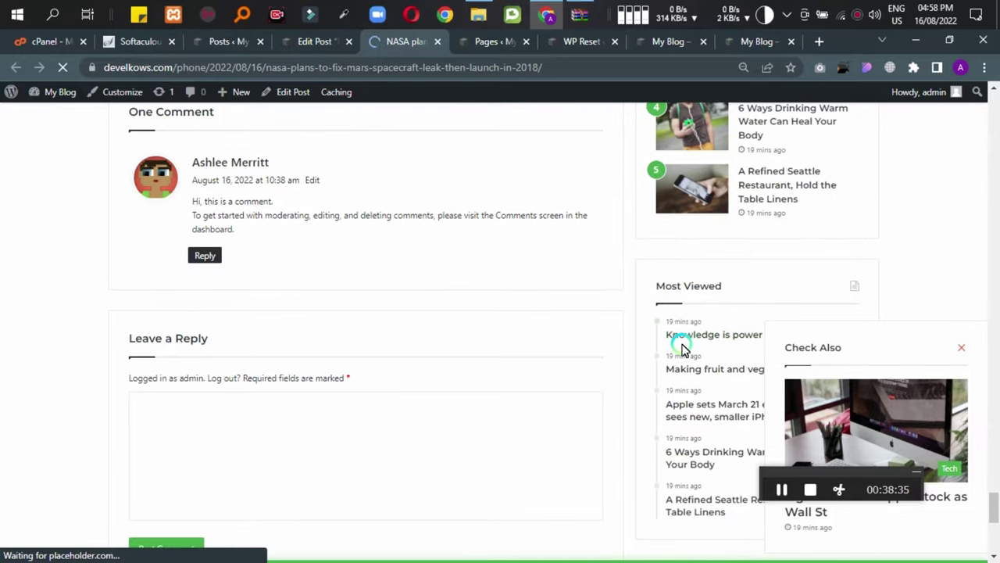
{"action": "scroll", "coordinate": [661, 368], "scroll_direction": "down", "scroll_amount": 5}
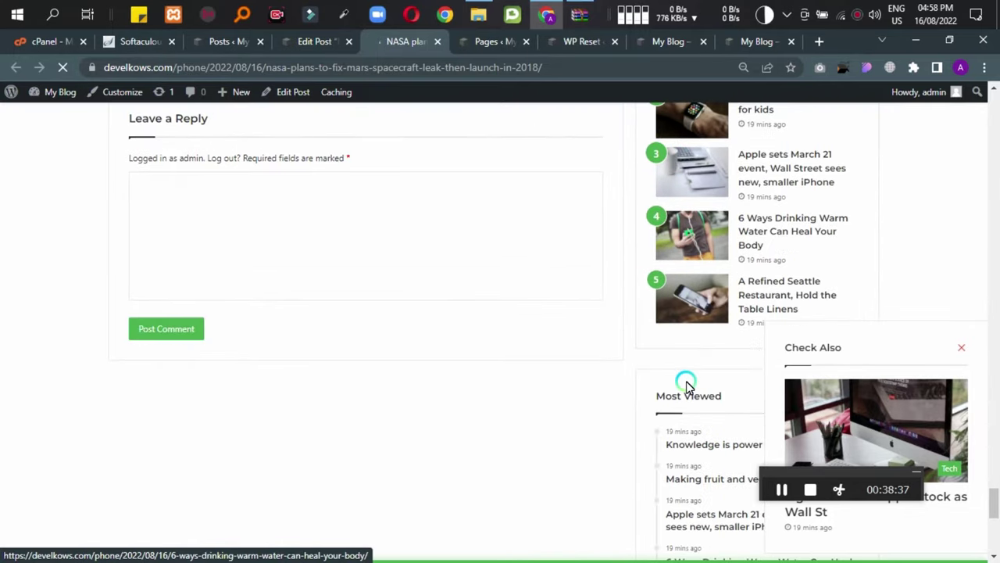
{"action": "scroll", "coordinate": [568, 371], "scroll_direction": "down", "scroll_amount": 3}
Look back through the published NASA post from its related articles and body sections up to the title.
{"action": "scroll", "coordinate": [420, 368], "scroll_direction": "up", "scroll_amount": 12}
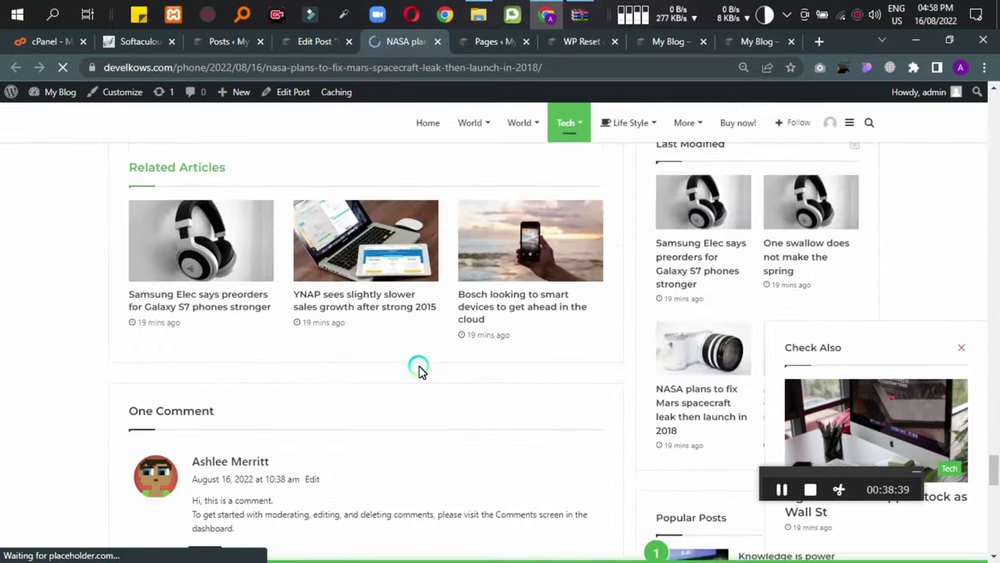
{"action": "scroll", "coordinate": [204, 440], "scroll_direction": "up", "scroll_amount": 8}
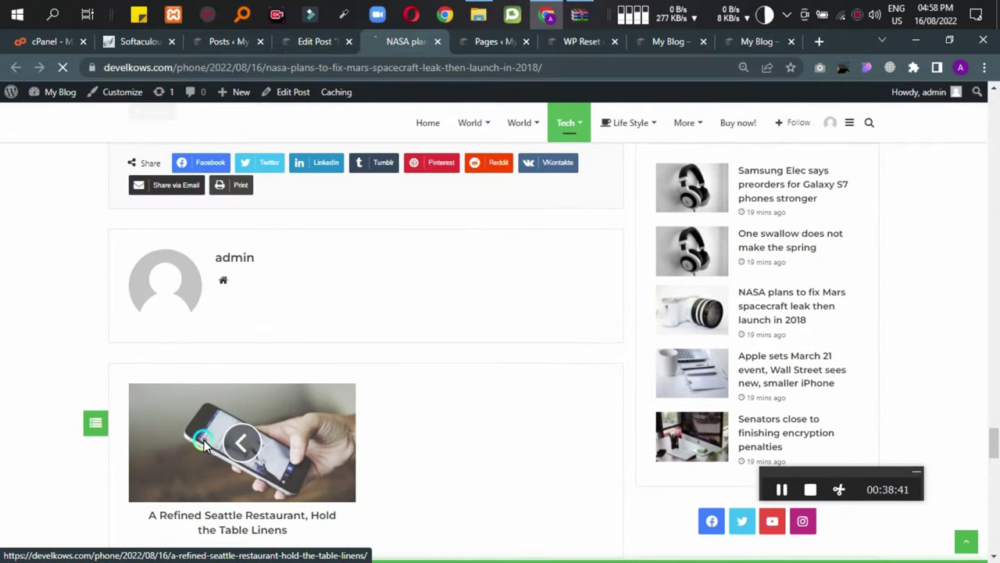
{"action": "scroll", "coordinate": [206, 441], "scroll_direction": "up", "scroll_amount": 10}
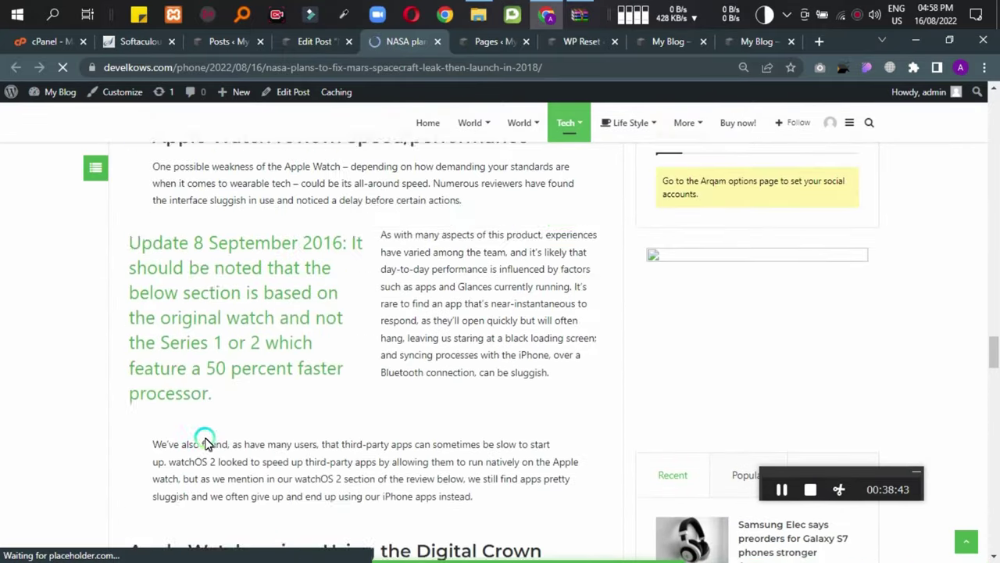
{"action": "scroll", "coordinate": [205, 441], "scroll_direction": "up", "scroll_amount": 10}
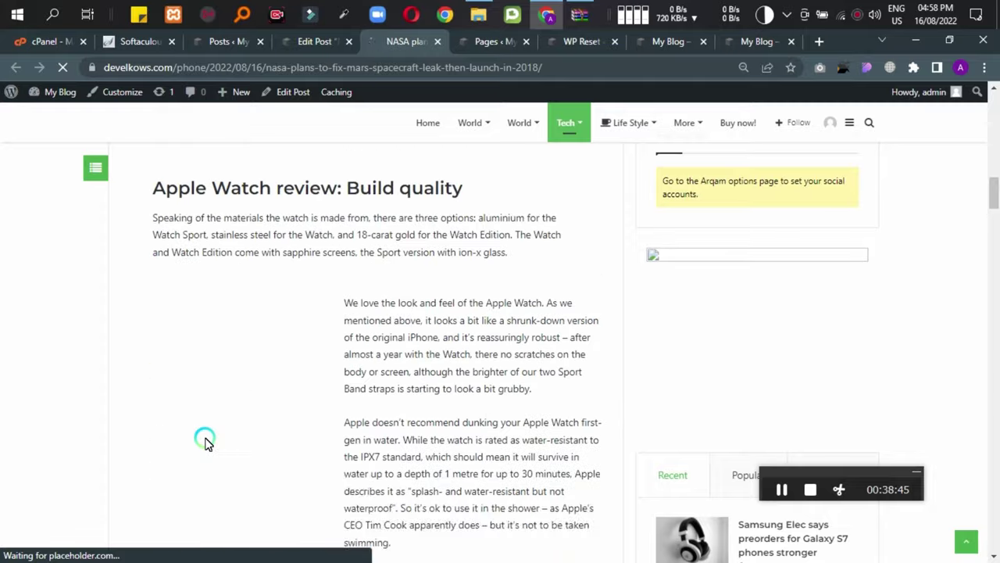
{"action": "scroll", "coordinate": [206, 441], "scroll_direction": "up", "scroll_amount": 6}
{"action": "scroll", "coordinate": [206, 441], "scroll_direction": "down", "scroll_amount": 12}
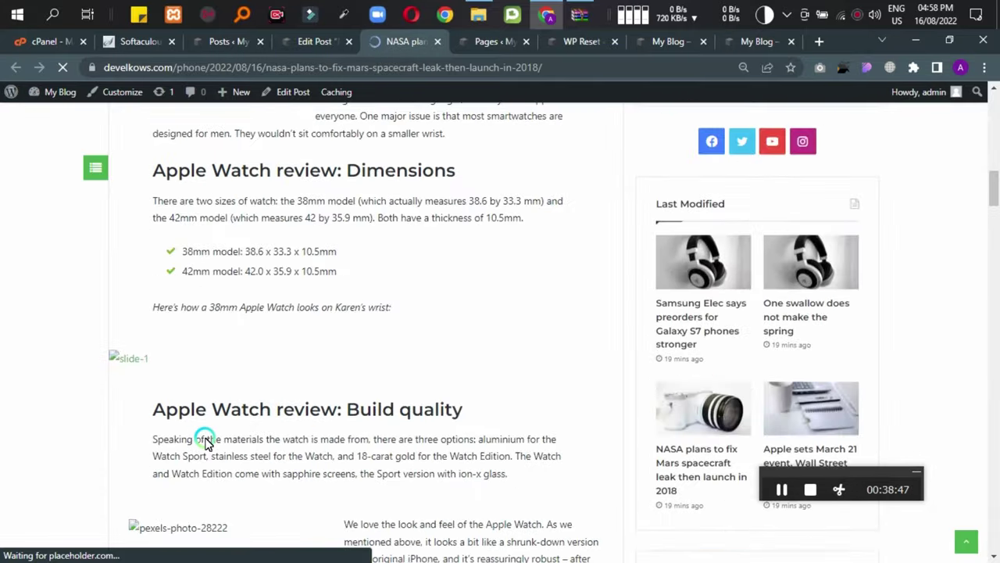
{"action": "scroll", "coordinate": [280, 454], "scroll_direction": "up", "scroll_amount": 12}
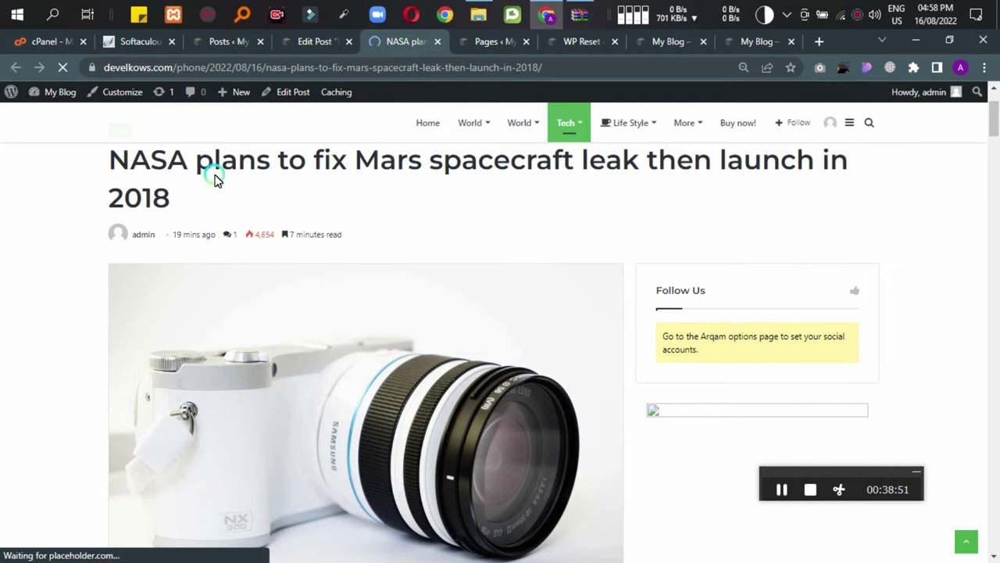
Return to the NASA post's editor and look through the rest of the HTML source and the Jannah post format settings.
{"action": "left_click", "coordinate": [304, 41]}
{"action": "scroll", "coordinate": [273, 280], "scroll_direction": "down", "scroll_amount": 4}
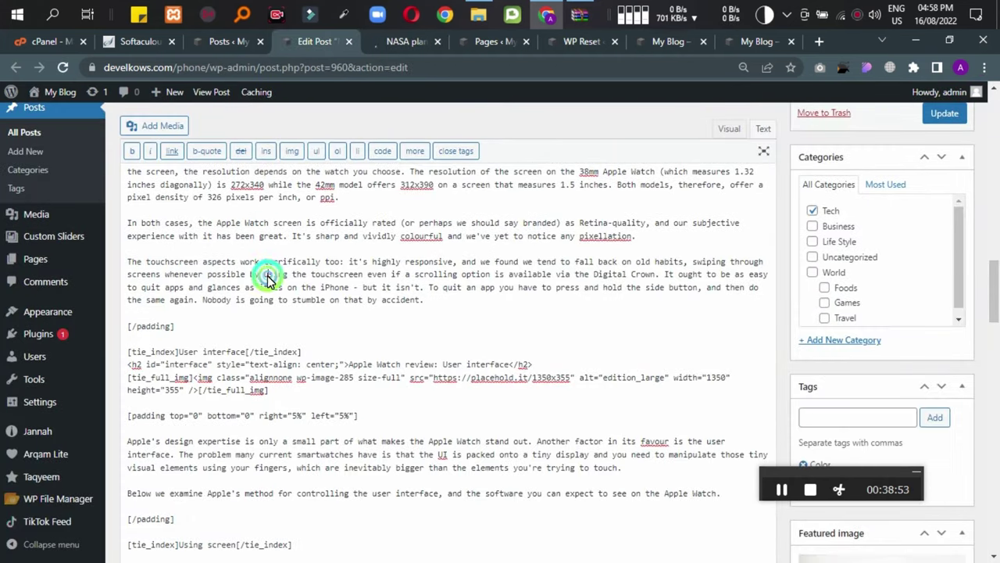
{"action": "scroll", "coordinate": [341, 258], "scroll_direction": "down", "scroll_amount": 6}
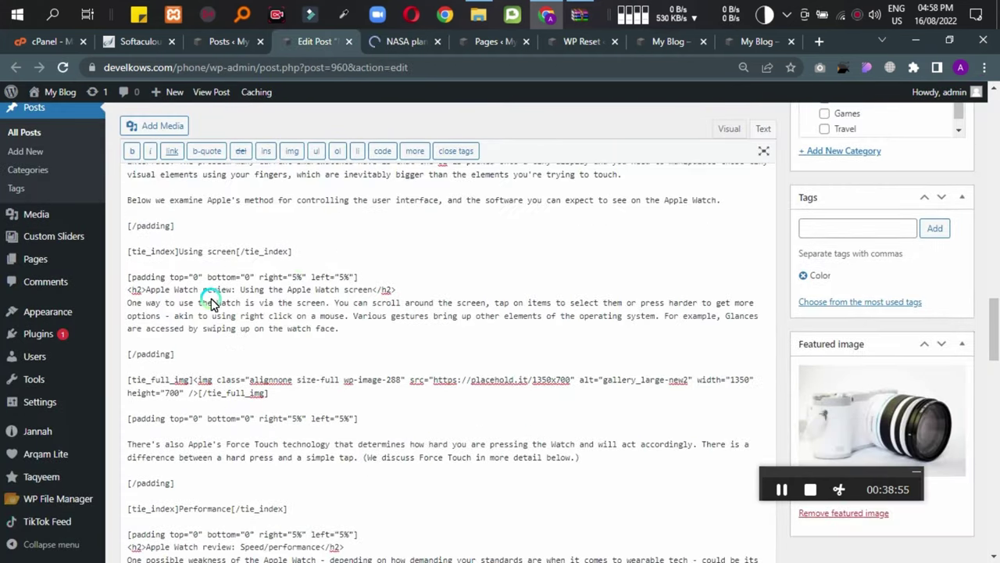
{"action": "scroll", "coordinate": [211, 375], "scroll_direction": "down", "scroll_amount": 10}
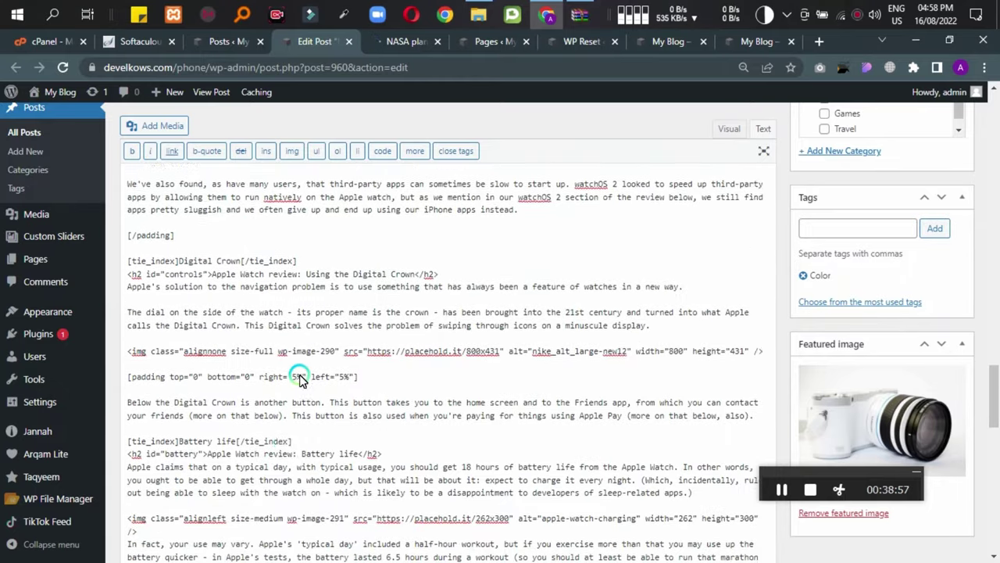
{"action": "scroll", "coordinate": [212, 379], "scroll_direction": "down", "scroll_amount": 2}
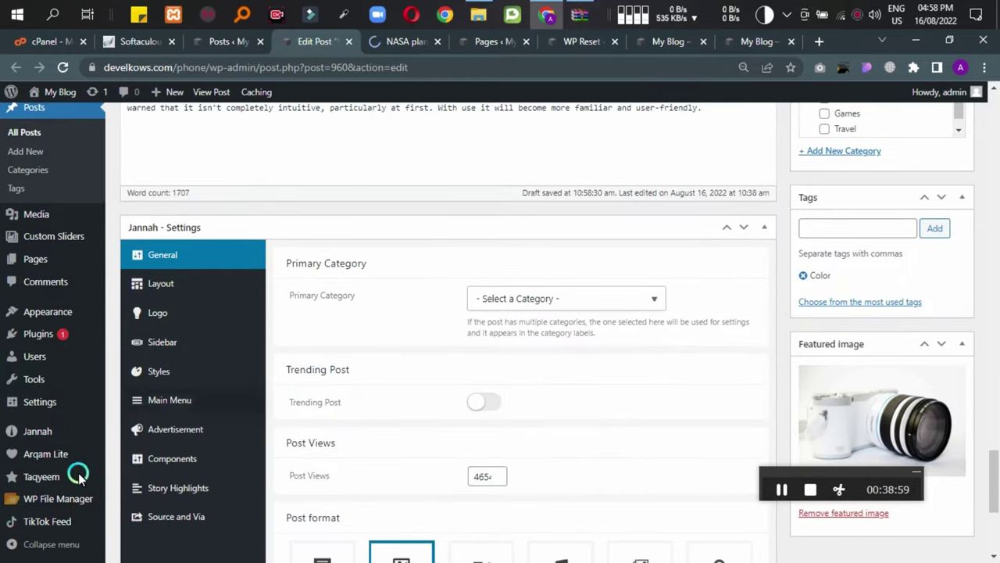
{"action": "scroll", "coordinate": [16, 469], "scroll_direction": "down", "scroll_amount": 3}
{"action": "mouse_move", "coordinate": [22, 488]}
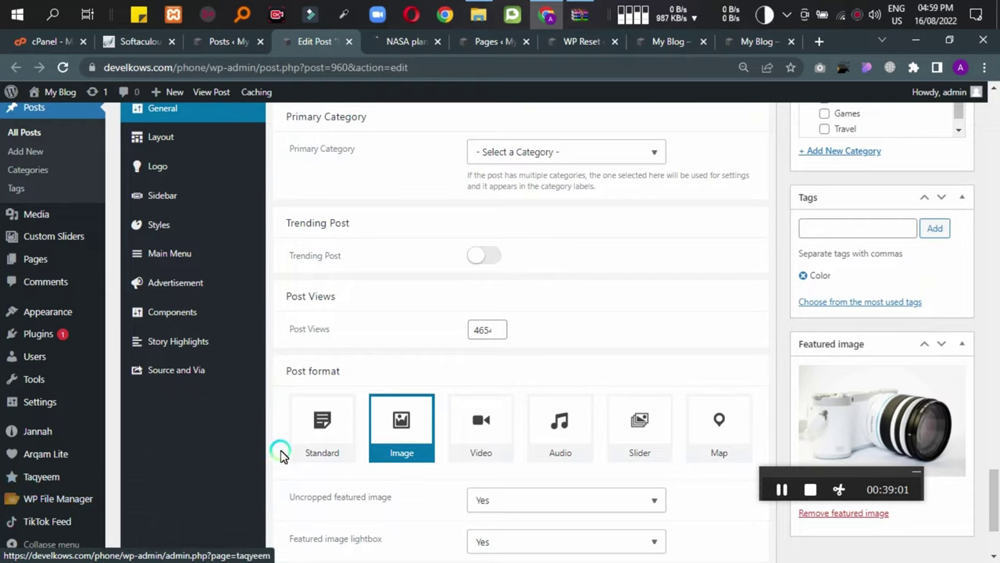
Open the Jannah Theme Options and the general WordPress settings in separate new tabs.
{"action": "scroll", "coordinate": [23, 441], "scroll_direction": "up", "scroll_amount": 5}
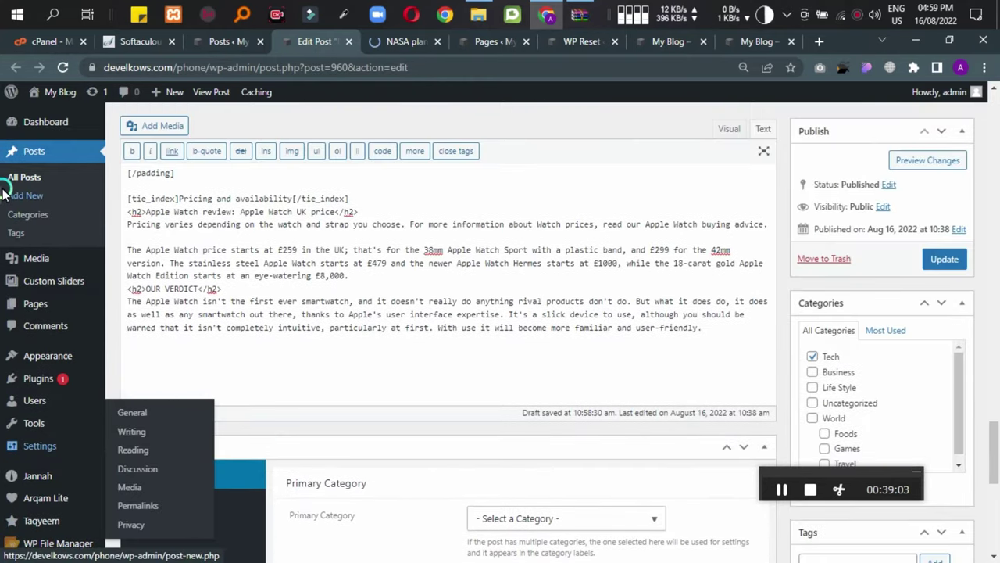
{"action": "mouse_move", "coordinate": [73, 283]}
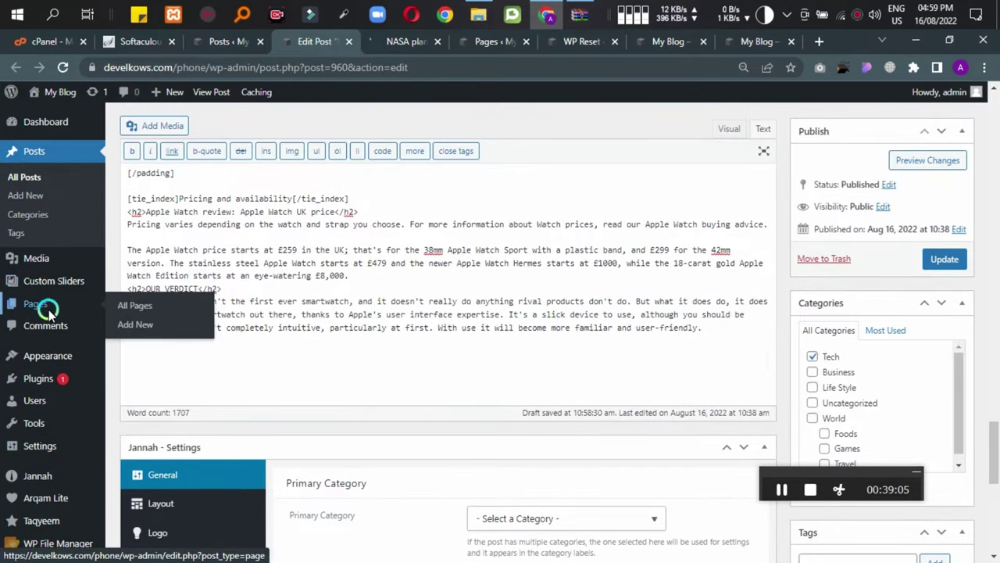
{"action": "scroll", "coordinate": [39, 368], "scroll_direction": "down", "scroll_amount": 1}
{"action": "mouse_move", "coordinate": [39, 367]}
{"action": "scroll", "coordinate": [39, 367], "scroll_direction": "down", "scroll_amount": 3}
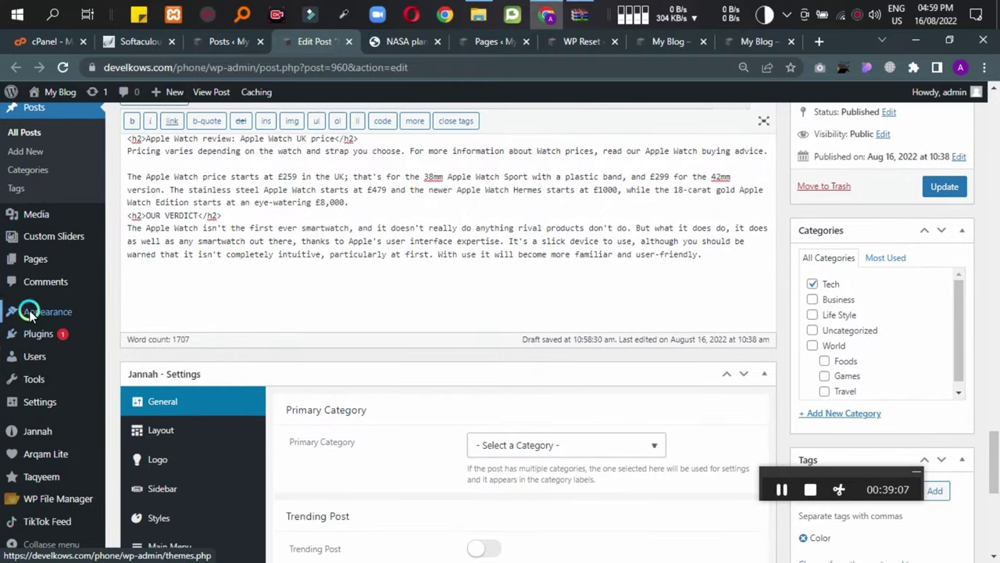
{"action": "mouse_move", "coordinate": [38, 440]}
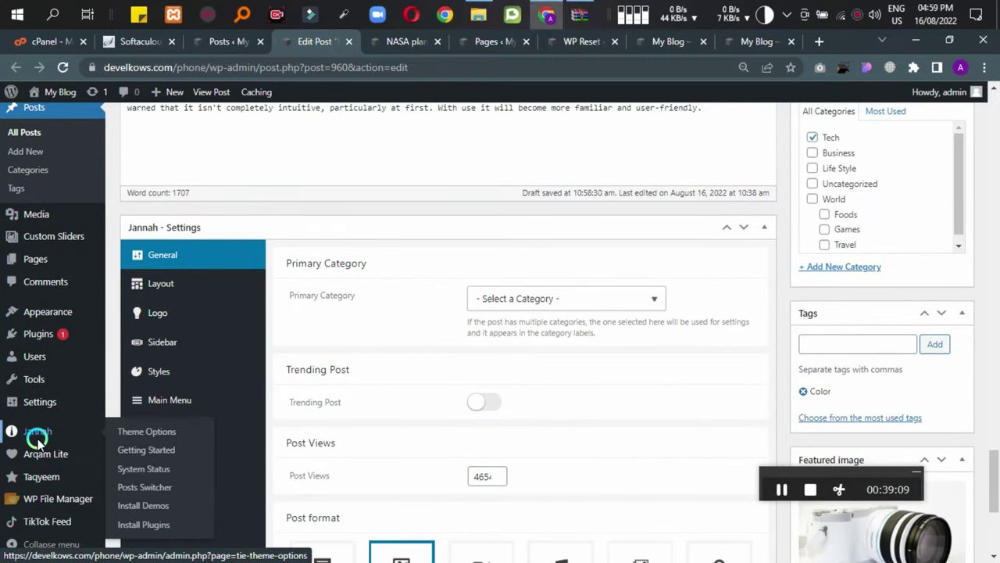
{"action": "middle_click", "coordinate": [131, 433]}
{"action": "scroll", "coordinate": [70, 435], "scroll_direction": "down", "scroll_amount": 2}
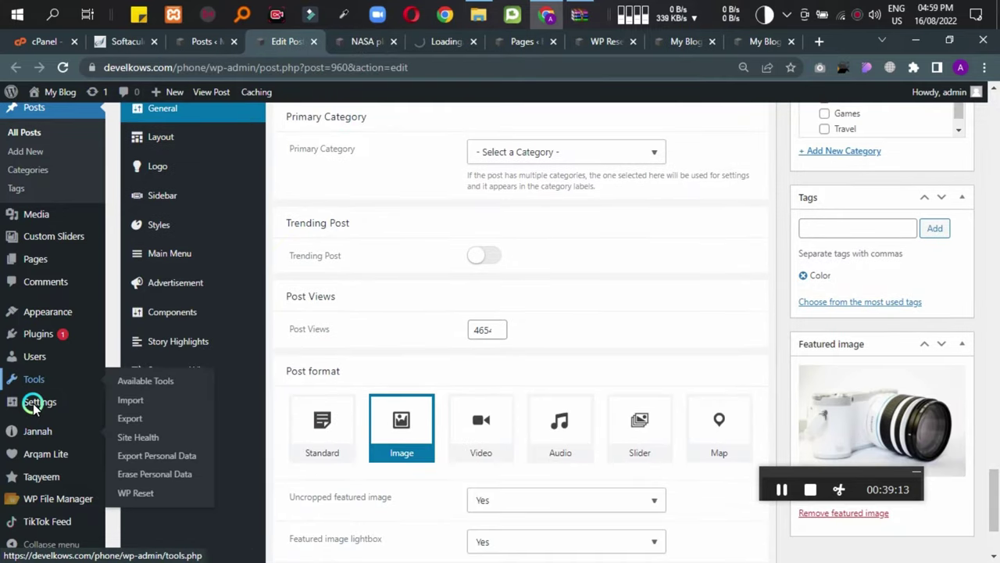
{"action": "mouse_move", "coordinate": [76, 407]}
{"action": "middle_click", "coordinate": [133, 404]}
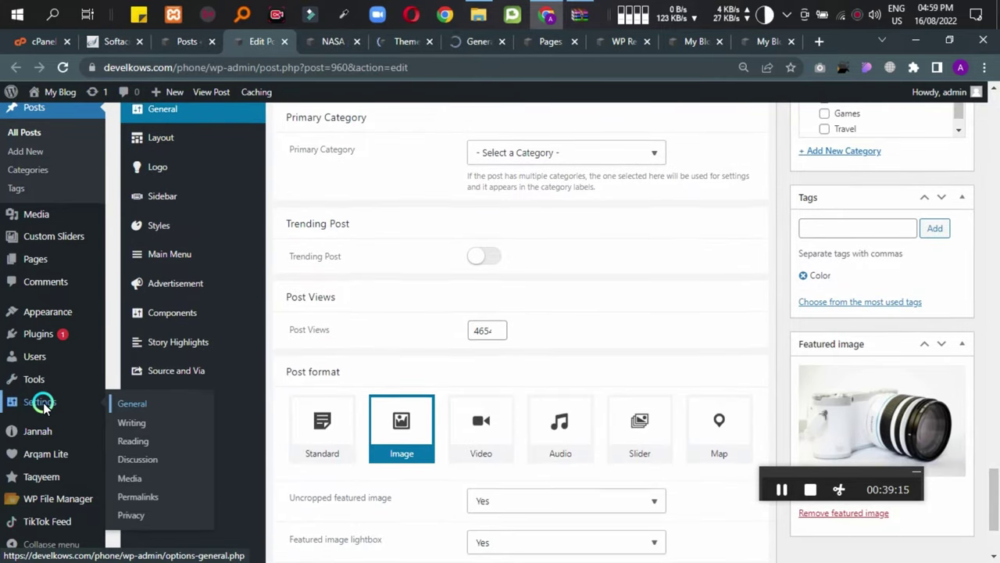
{"action": "scroll", "coordinate": [32, 375], "scroll_direction": "up", "scroll_amount": 3}
{"action": "mouse_move", "coordinate": [28, 373]}
{"action": "mouse_move", "coordinate": [56, 356]}
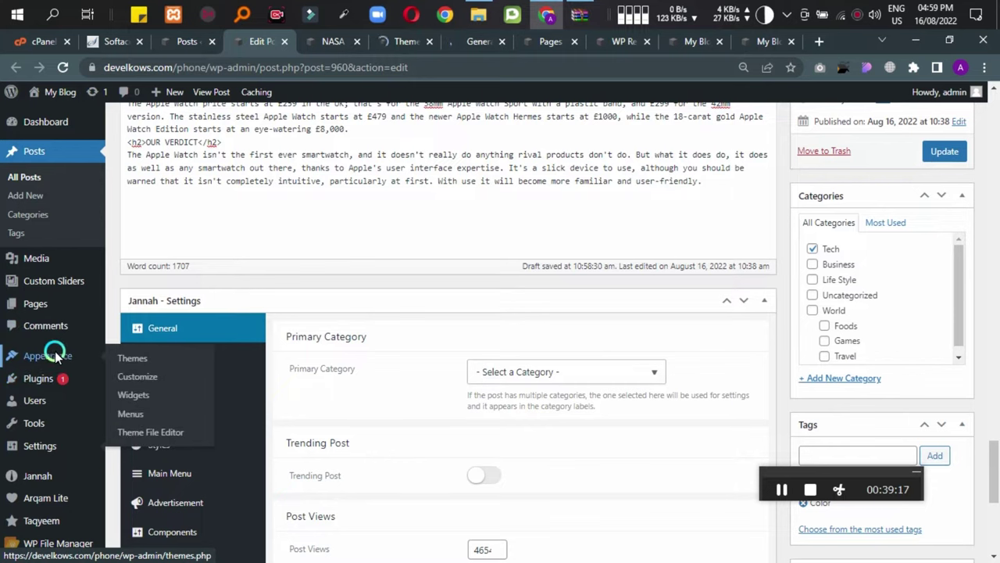
{"action": "scroll", "coordinate": [33, 375], "scroll_direction": "down", "scroll_amount": 5}
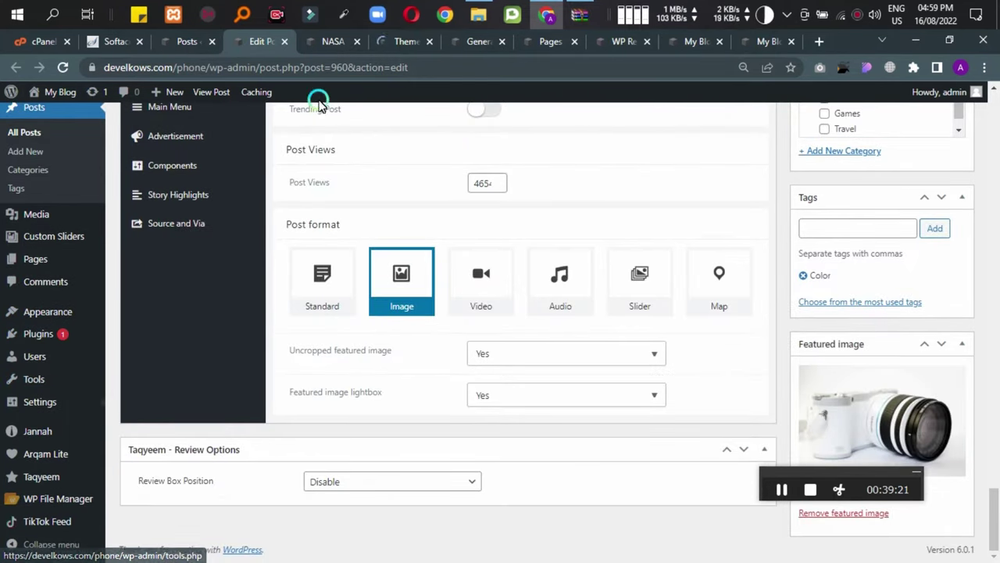
Go to the WordPress General Settings page and look it over from the site title down to the cache options.
{"action": "left_click", "coordinate": [321, 41]}
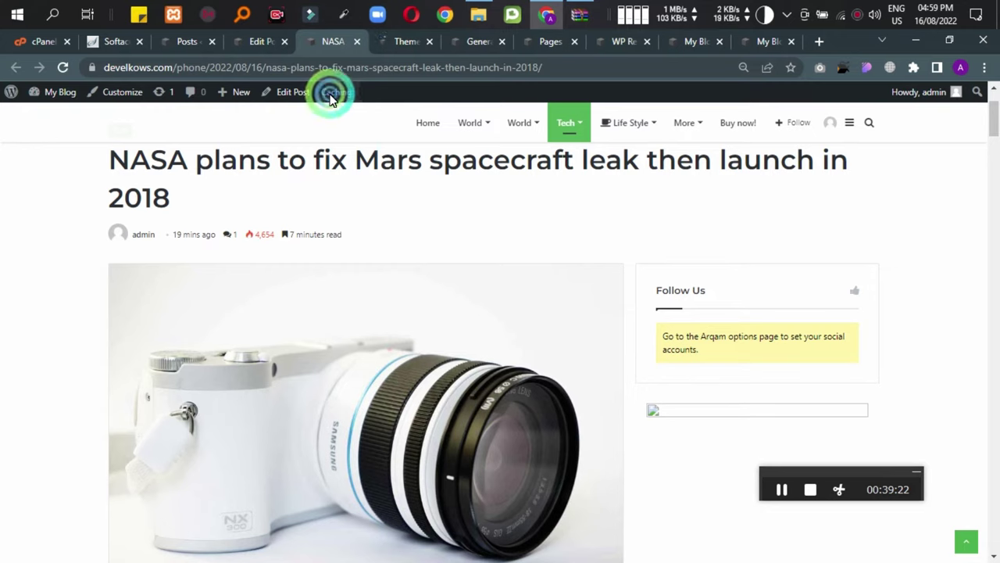
{"action": "left_click", "coordinate": [396, 40]}
{"action": "left_click", "coordinate": [469, 42]}
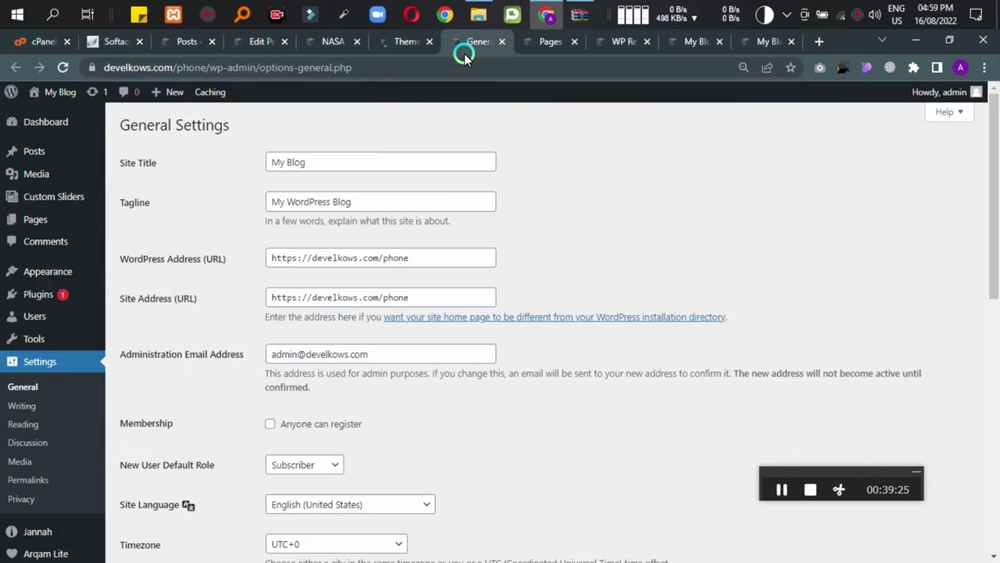
{"action": "scroll", "coordinate": [320, 169], "scroll_direction": "down", "scroll_amount": 8}
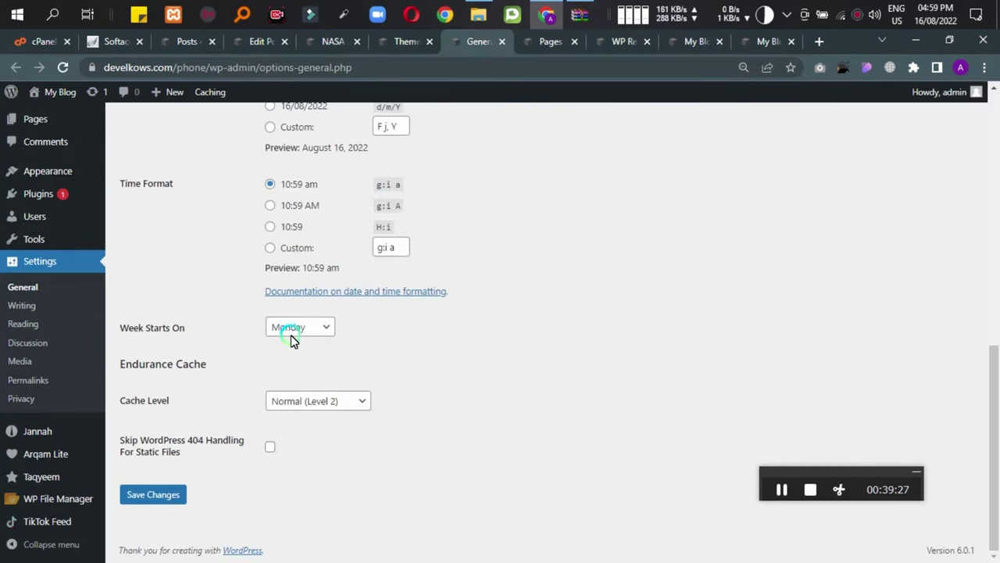
{"action": "left_click", "coordinate": [404, 63]}
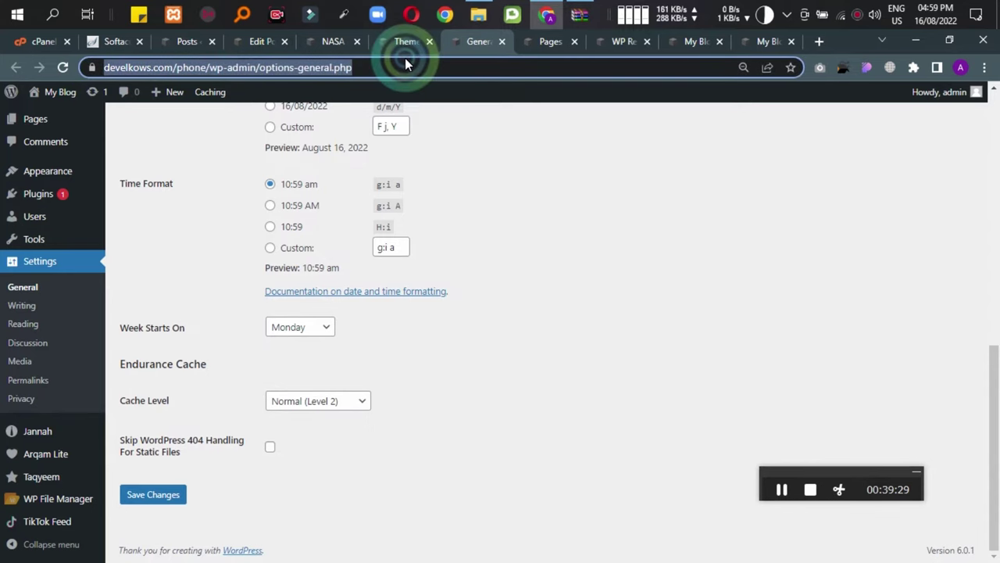
Switch to the Jannah Theme Options and view the dashboard's license, support and version information.
{"action": "left_click", "coordinate": [400, 43]}
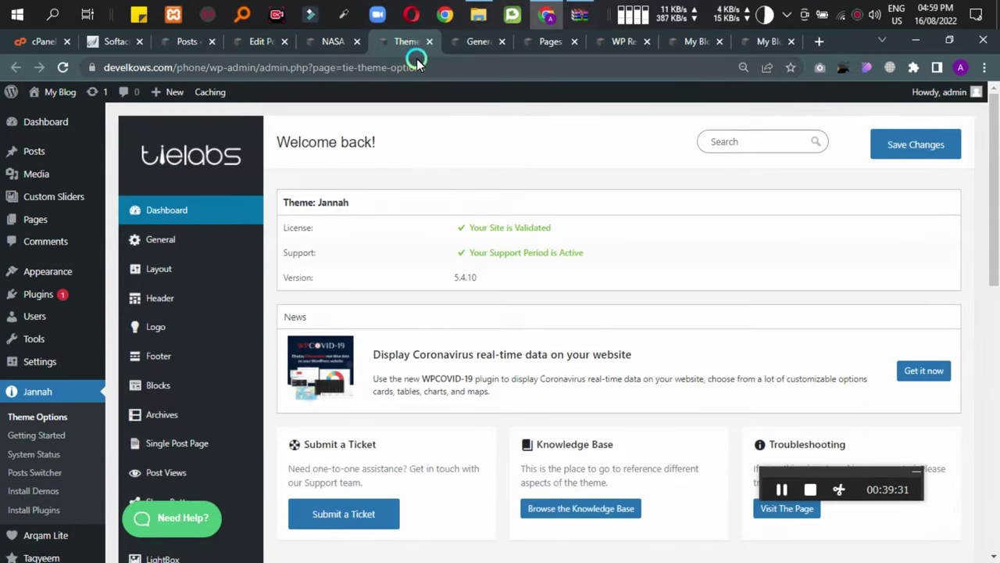
{"action": "scroll", "coordinate": [456, 290], "scroll_direction": "down", "scroll_amount": 1}
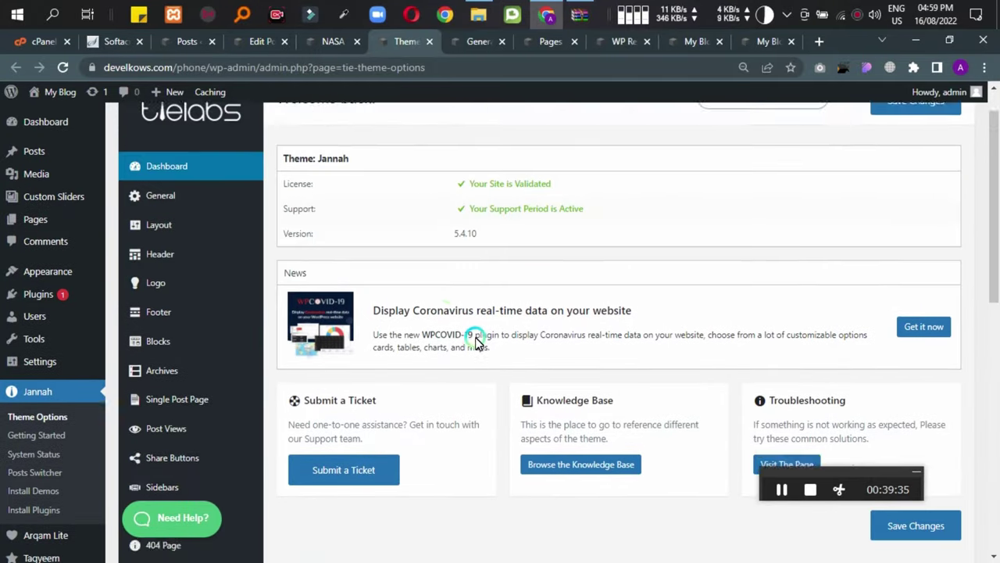
{"action": "scroll", "coordinate": [475, 343], "scroll_direction": "up", "scroll_amount": 1}
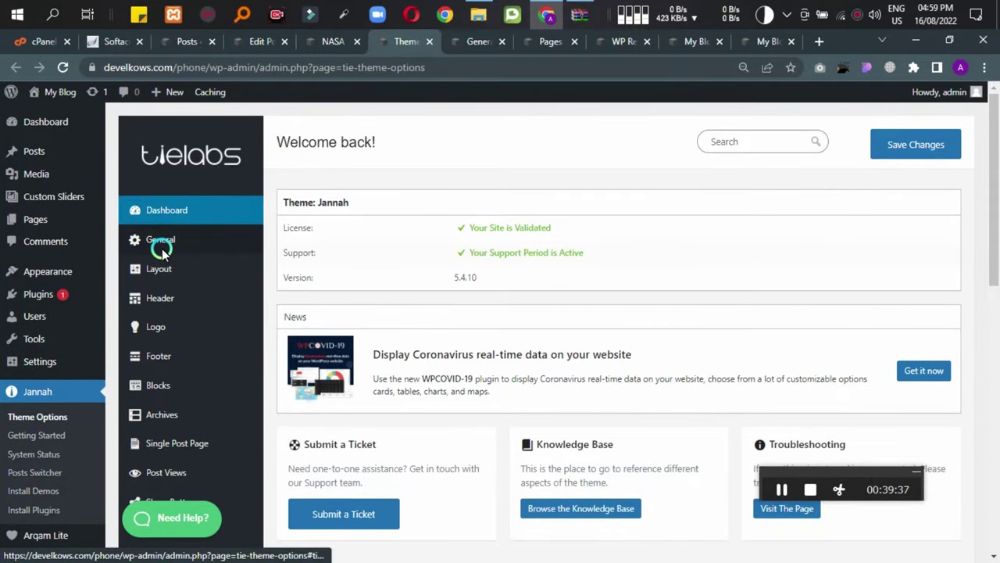
Show the theme's General settings and look over the date, breadcrumbs, trim text and custom code options.
{"action": "scroll", "coordinate": [513, 258], "scroll_direction": "down", "scroll_amount": 5}
{"action": "left_click", "coordinate": [514, 258]}
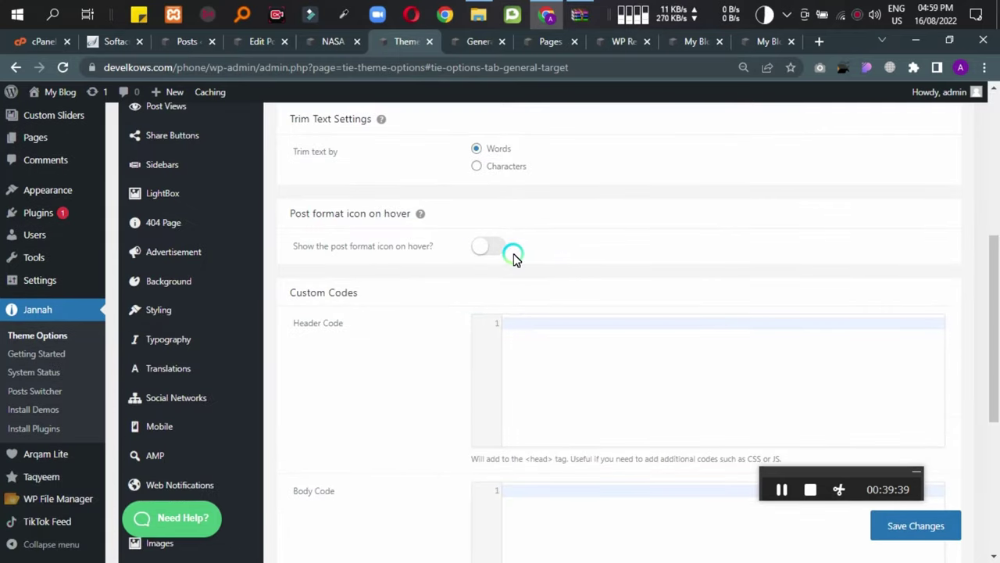
{"action": "scroll", "coordinate": [396, 266], "scroll_direction": "up", "scroll_amount": 5}
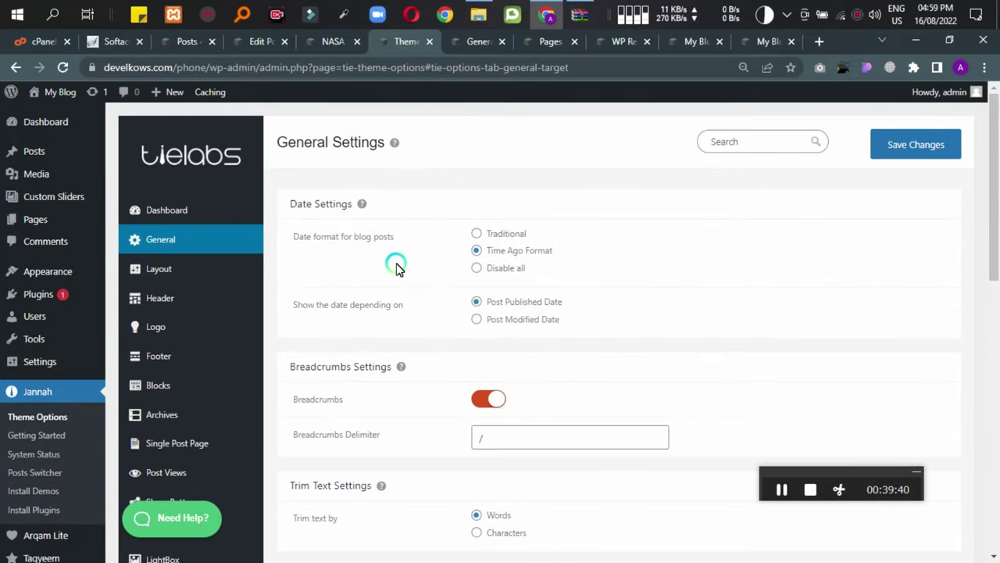
Return to the Theme Options dashboard and look over its ticket, knowledge base and troubleshooting links.
{"action": "left_click", "coordinate": [167, 210]}
{"action": "scroll", "coordinate": [454, 244], "scroll_direction": "down", "scroll_amount": 1}
{"action": "scroll", "coordinate": [473, 247], "scroll_direction": "down", "scroll_amount": 1}
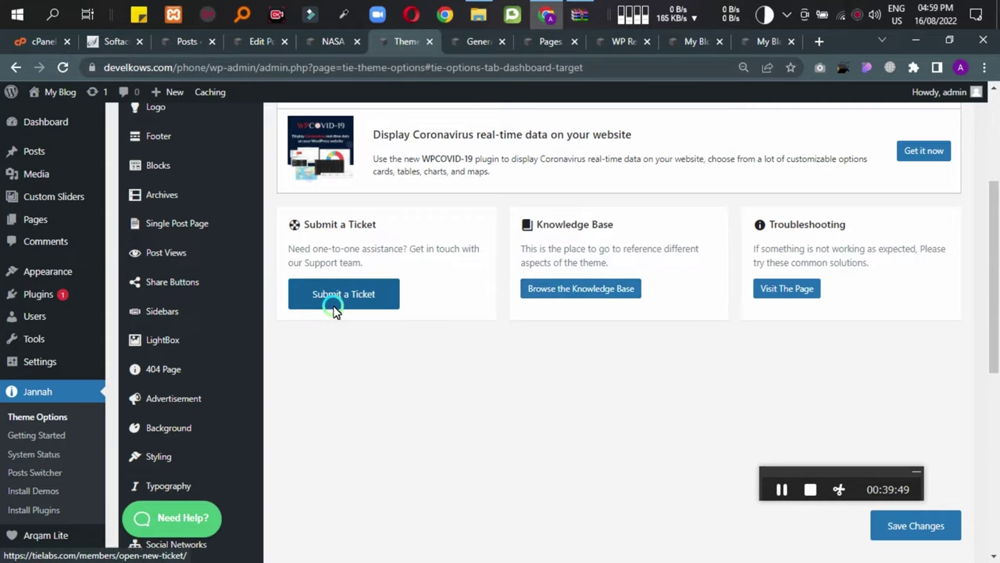
{"action": "scroll", "coordinate": [335, 306], "scroll_direction": "up", "scroll_amount": 3}
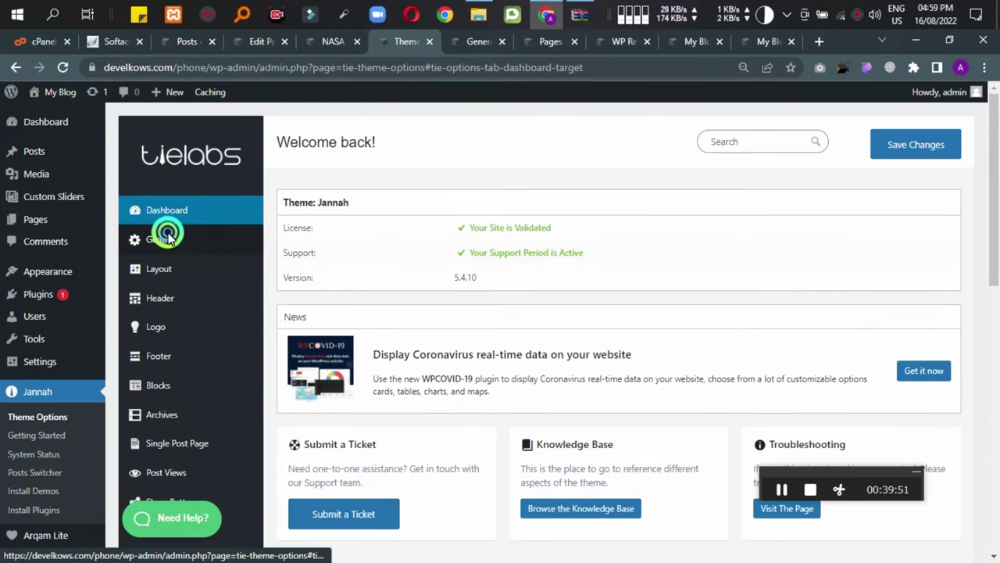
Show the theme's General settings again and look over the breadcrumbs, trim text, post format icon and custom code options.
{"action": "left_click", "coordinate": [167, 238]}
{"action": "scroll", "coordinate": [583, 258], "scroll_direction": "down", "scroll_amount": 2}
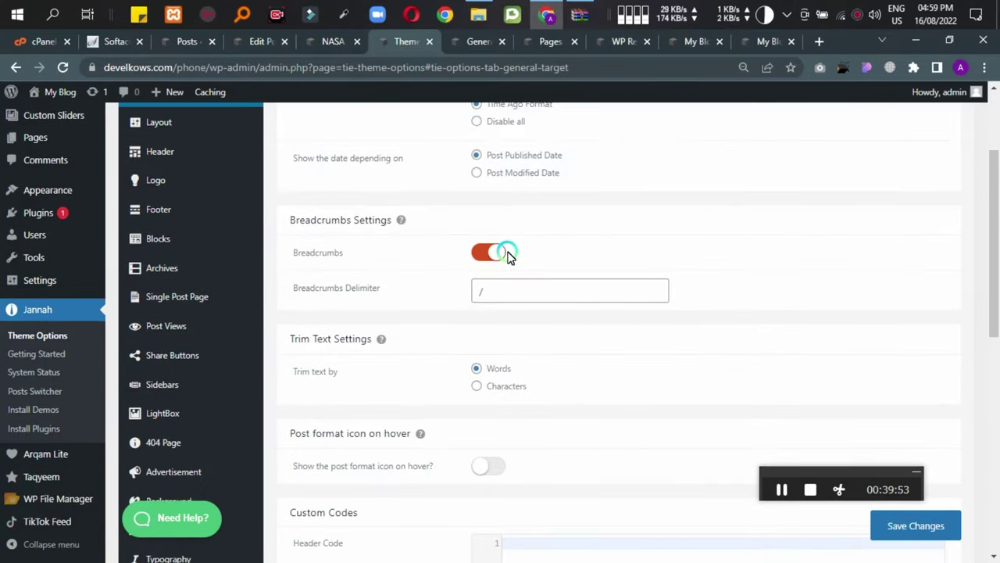
{"action": "scroll", "coordinate": [508, 255], "scroll_direction": "down", "scroll_amount": 6}
{"action": "scroll", "coordinate": [507, 255], "scroll_direction": "up", "scroll_amount": 10}
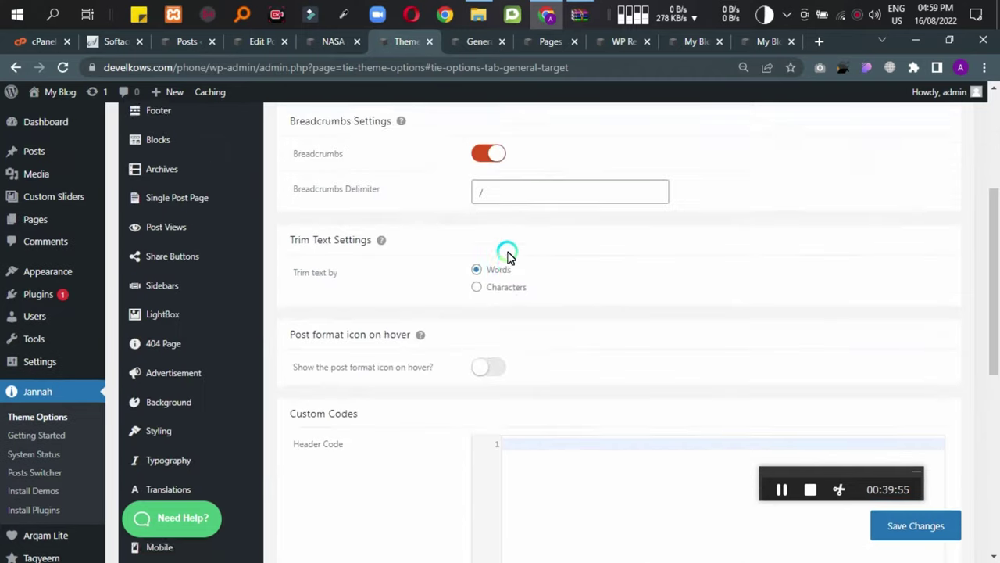
Show the theme's Layout settings and look over the site width, theme layout and loader icon options.
{"action": "left_click", "coordinate": [159, 278]}
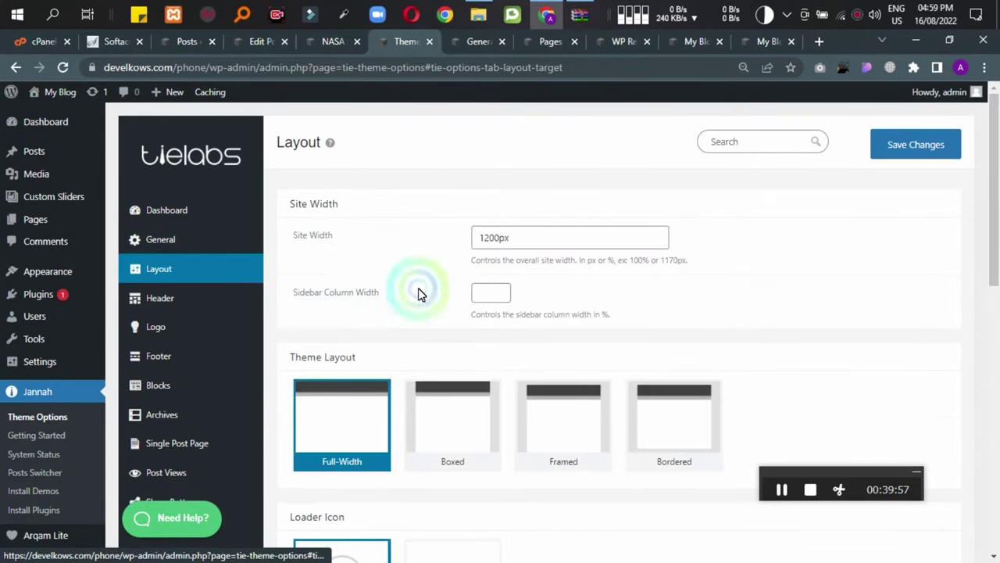
{"action": "scroll", "coordinate": [351, 286], "scroll_direction": "down", "scroll_amount": 4}
{"action": "scroll", "coordinate": [459, 241], "scroll_direction": "down", "scroll_amount": 5}
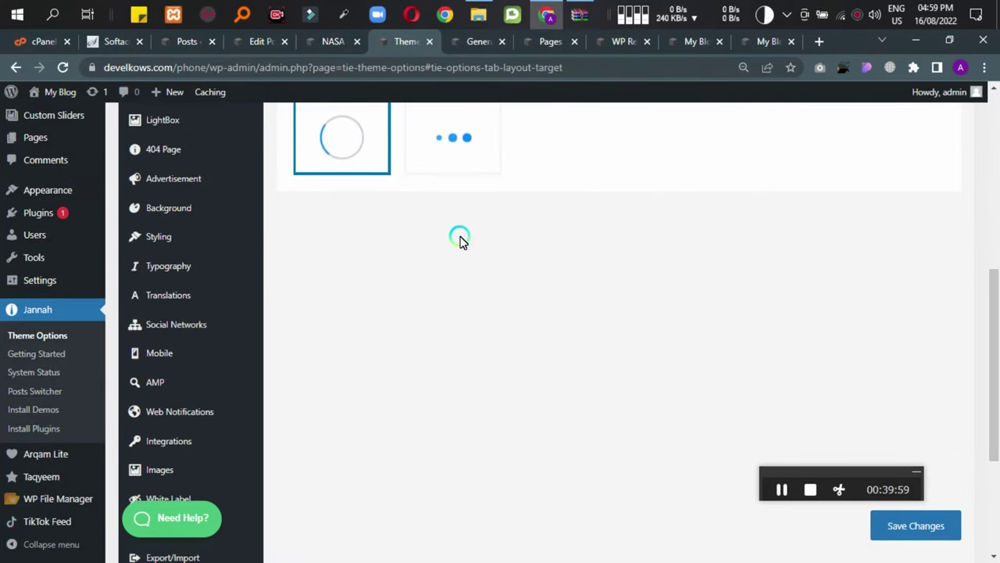
{"action": "scroll", "coordinate": [459, 241], "scroll_direction": "up", "scroll_amount": 6}
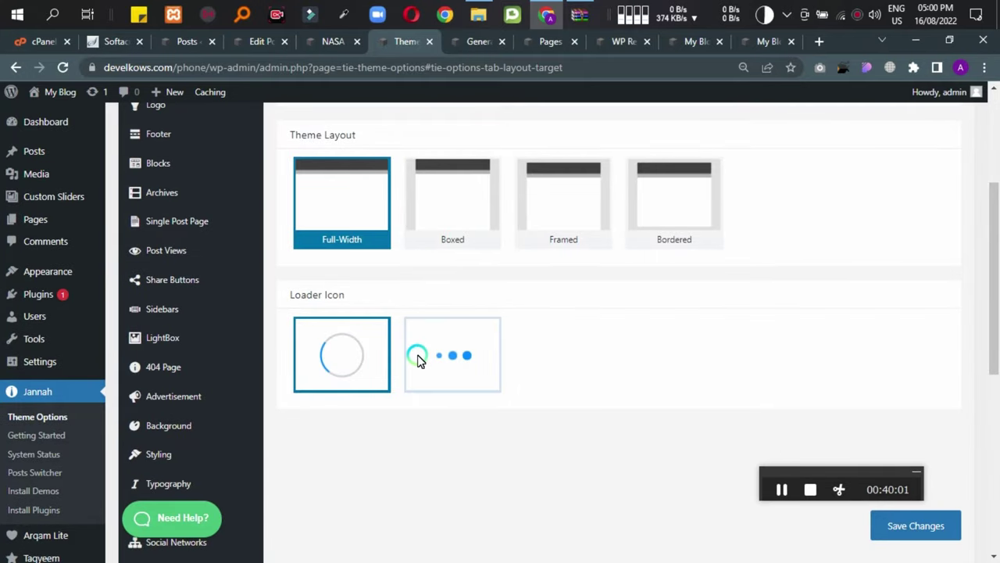
{"action": "scroll", "coordinate": [361, 356], "scroll_direction": "up", "scroll_amount": 3}
Show the theme's Header settings and look over the header preview, layout choices and main navigation components.
{"action": "left_click", "coordinate": [154, 297]}
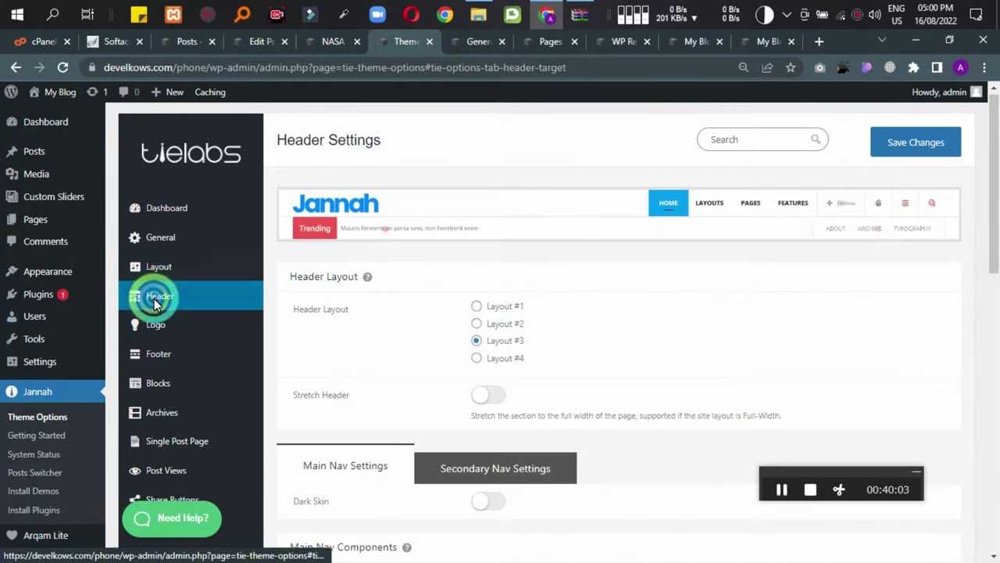
{"action": "scroll", "coordinate": [686, 328], "scroll_direction": "down", "scroll_amount": 6}
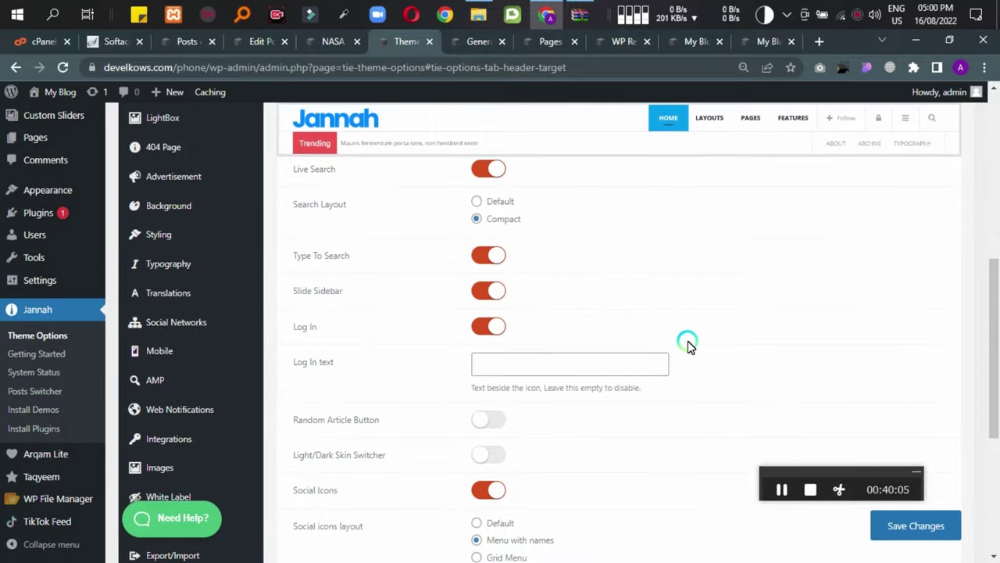
{"action": "scroll", "coordinate": [687, 343], "scroll_direction": "down", "scroll_amount": 4}
{"action": "scroll", "coordinate": [687, 342], "scroll_direction": "up", "scroll_amount": 9}
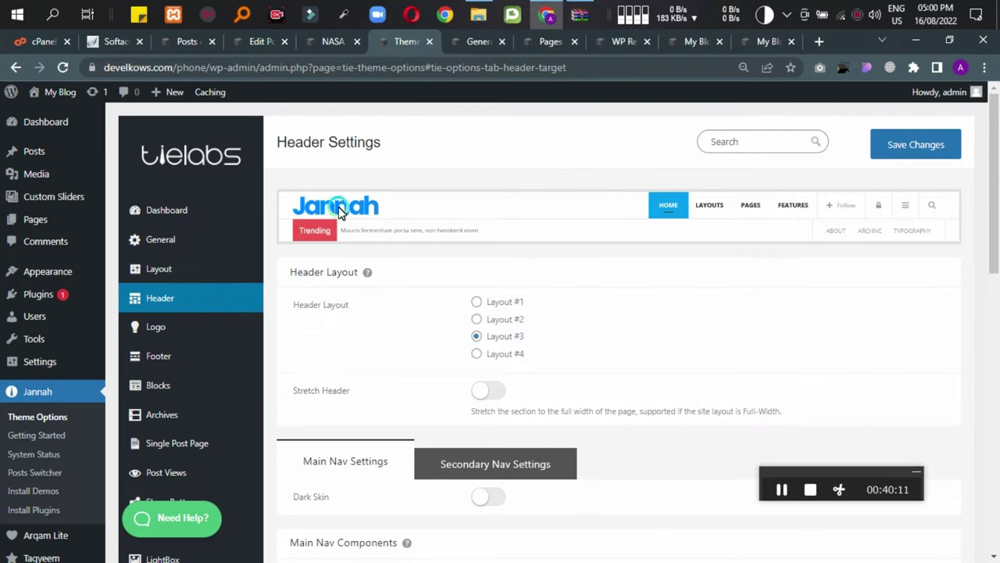
{"action": "scroll", "coordinate": [419, 317], "scroll_direction": "down", "scroll_amount": 2}
{"action": "scroll", "coordinate": [493, 246], "scroll_direction": "up", "scroll_amount": 1}
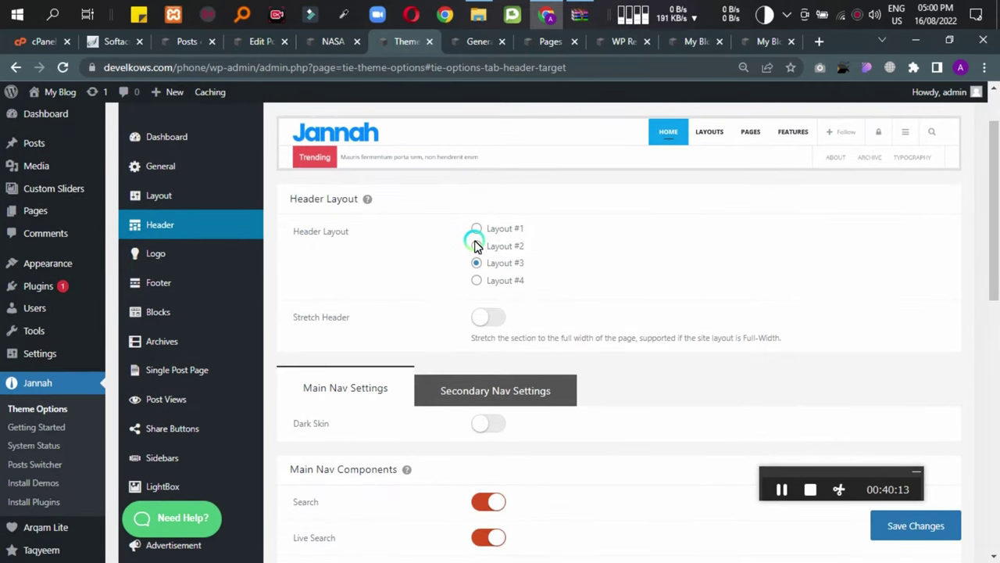
Preview header layouts #2, #1 and #4, and switch the header back to Layout #3.
{"action": "left_click", "coordinate": [475, 245]}
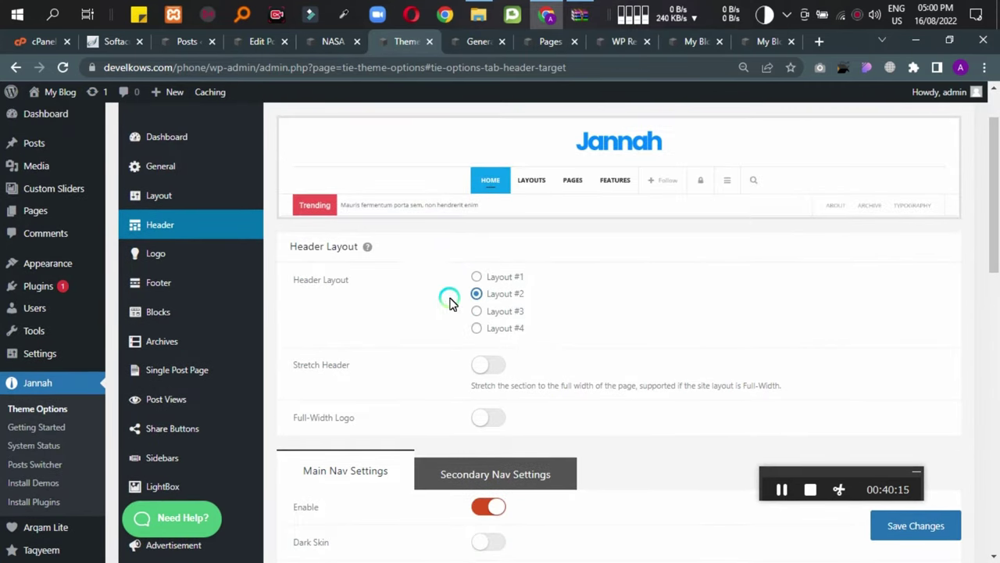
{"action": "left_click", "coordinate": [475, 278]}
{"action": "left_click", "coordinate": [477, 325]}
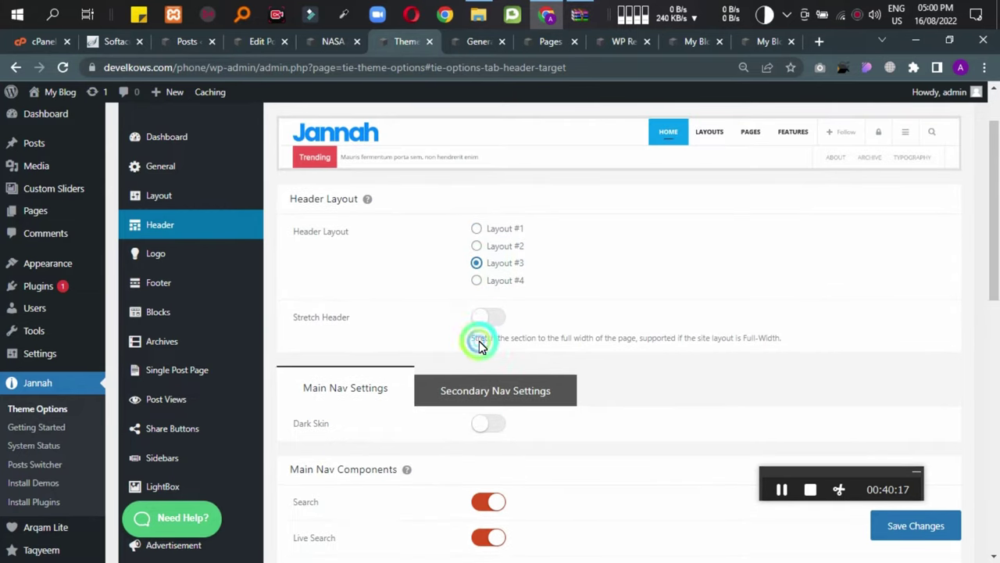
{"action": "left_click", "coordinate": [477, 280]}
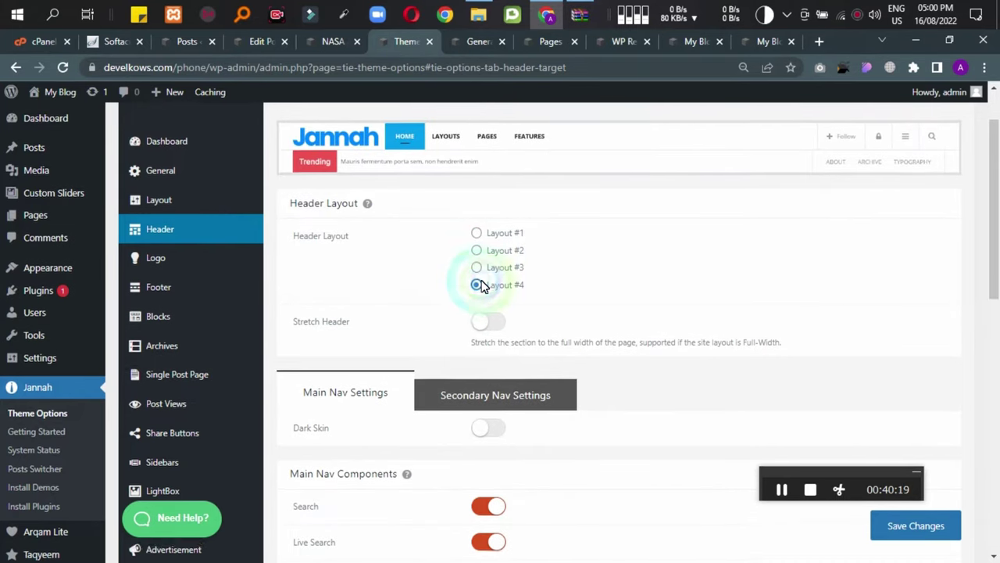
{"action": "left_click", "coordinate": [470, 341]}
{"action": "scroll", "coordinate": [381, 361], "scroll_direction": "down", "scroll_amount": 1}
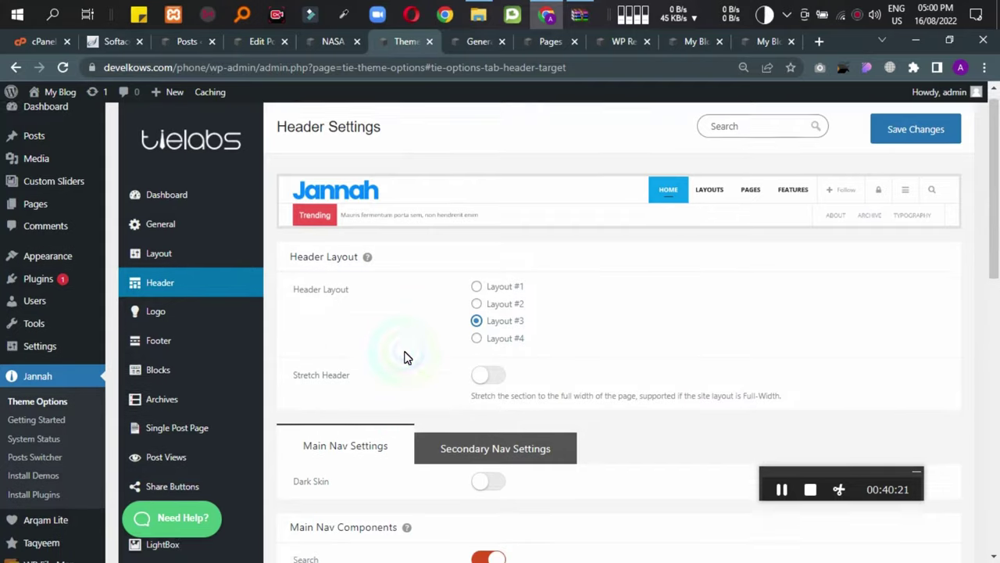
{"action": "left_click", "coordinate": [349, 329]}
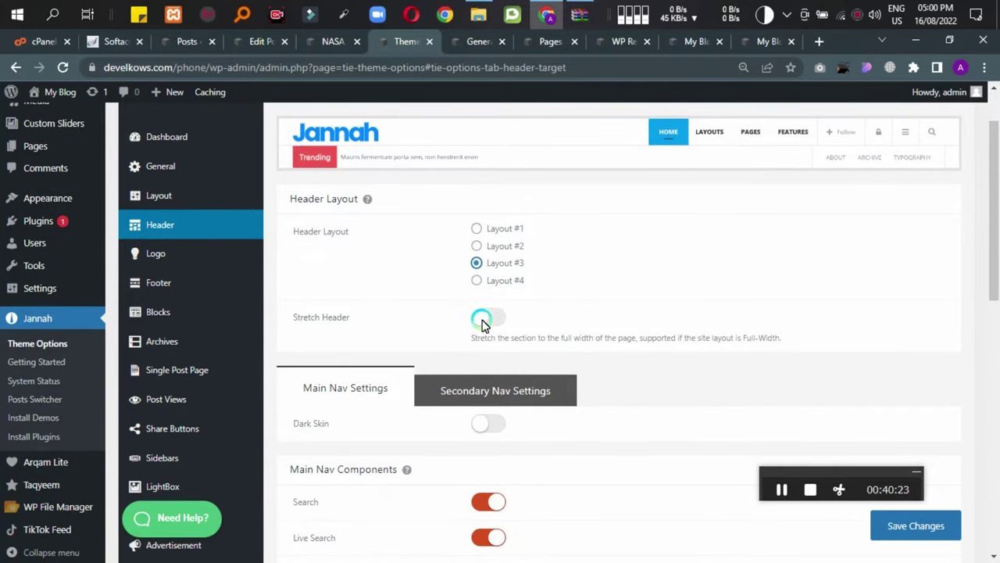
Look over the rest of the Header settings, from the main navigation components to the social icons and sticky menu options.
{"action": "scroll", "coordinate": [483, 324], "scroll_direction": "down", "scroll_amount": 6}
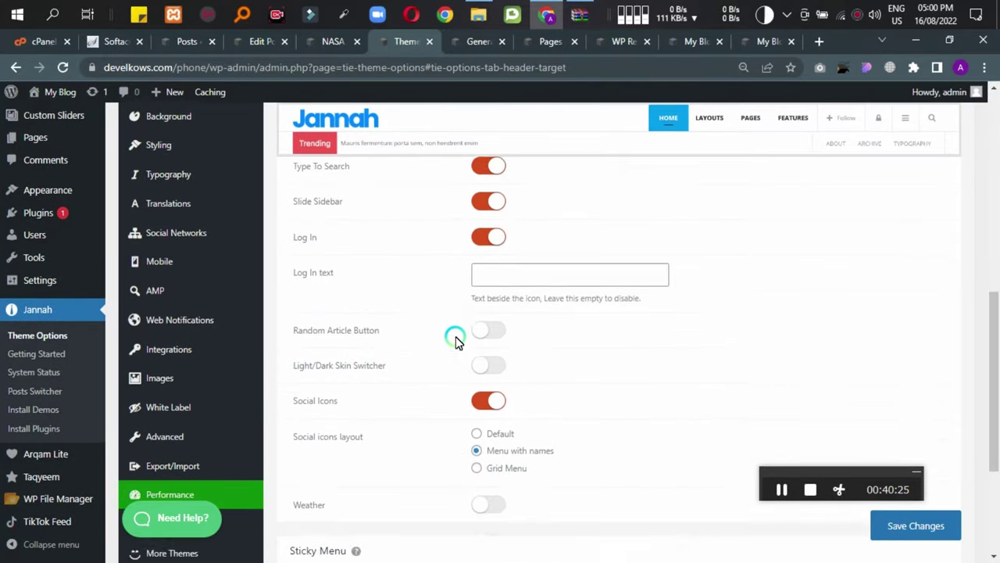
{"action": "scroll", "coordinate": [455, 341], "scroll_direction": "down", "scroll_amount": 3}
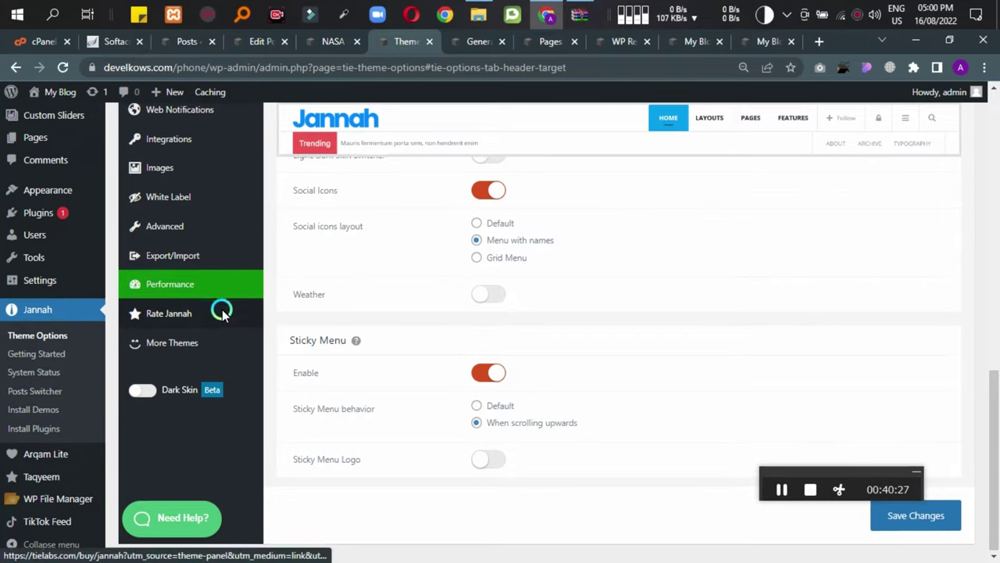
{"action": "scroll", "coordinate": [217, 305], "scroll_direction": "up", "scroll_amount": 10}
Show the theme's Logo settings and look over the logo images, size, text, margins, custom URL and favicon options.
{"action": "left_click", "coordinate": [156, 328]}
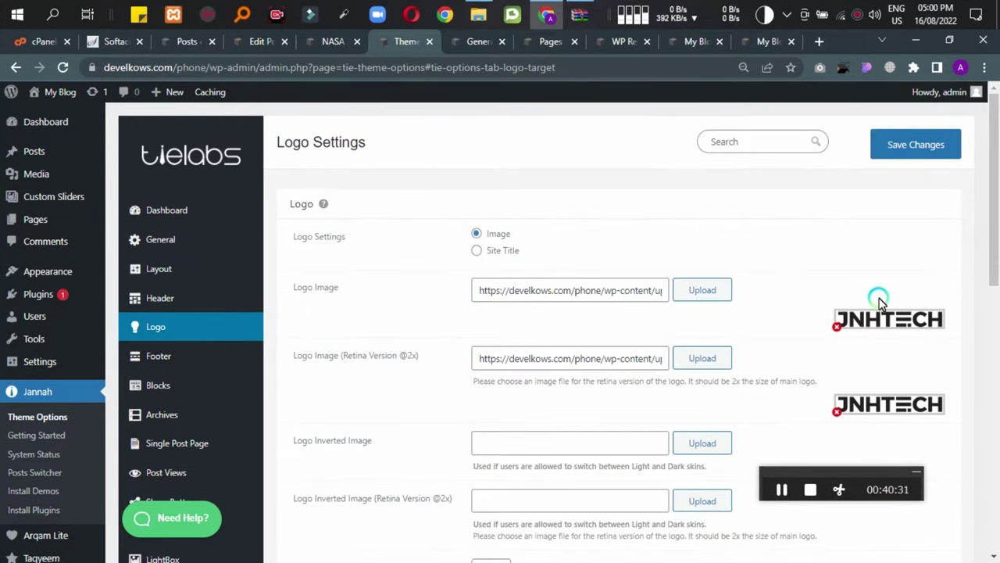
{"action": "scroll", "coordinate": [851, 381], "scroll_direction": "down", "scroll_amount": 2}
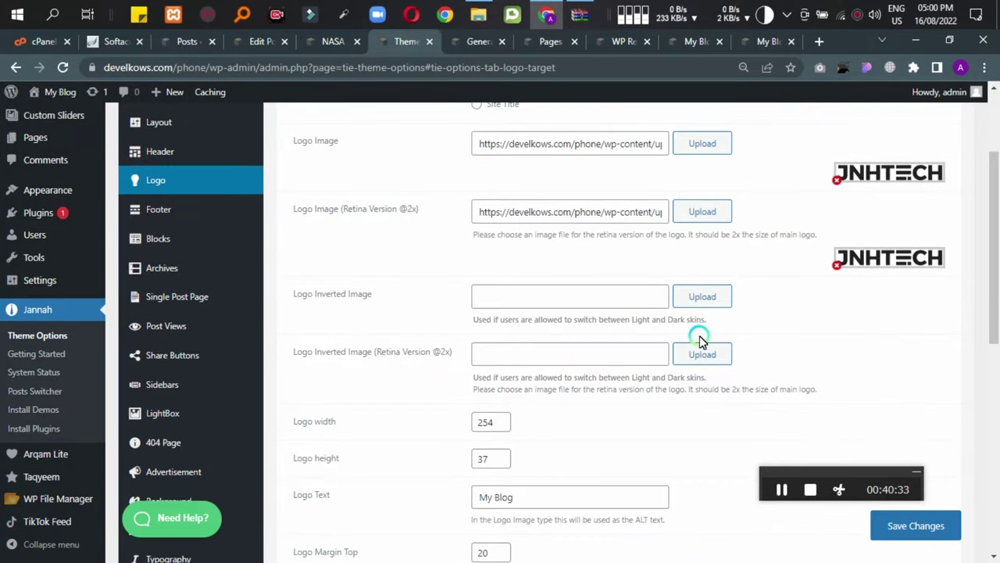
{"action": "scroll", "coordinate": [699, 340], "scroll_direction": "down", "scroll_amount": 3}
{"action": "scroll", "coordinate": [703, 201], "scroll_direction": "down", "scroll_amount": 4}
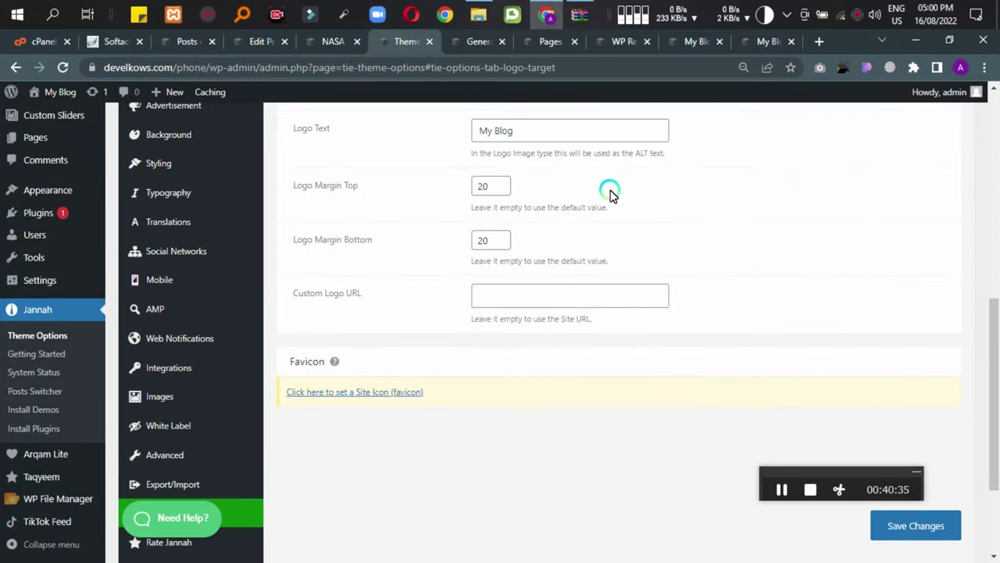
{"action": "scroll", "coordinate": [609, 203], "scroll_direction": "up", "scroll_amount": 10}
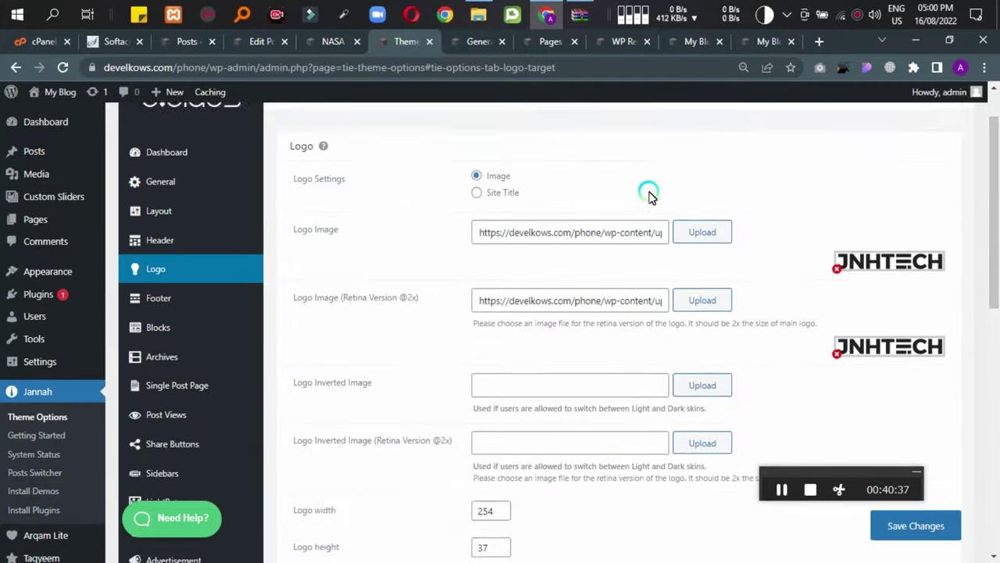
{"action": "scroll", "coordinate": [667, 179], "scroll_direction": "down", "scroll_amount": 3}
{"action": "scroll", "coordinate": [356, 280], "scroll_direction": "down", "scroll_amount": 4}
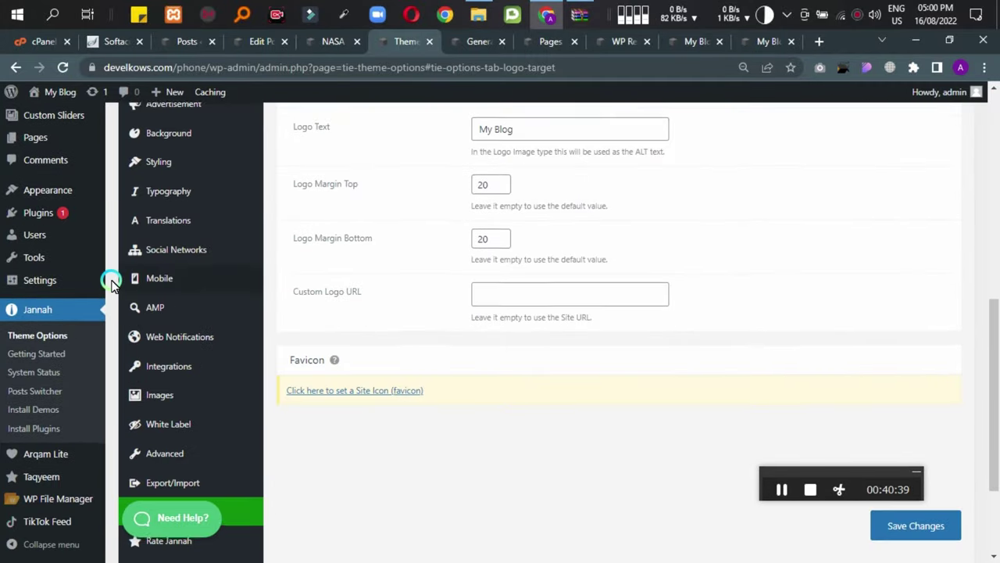
{"action": "scroll", "coordinate": [112, 279], "scroll_direction": "up", "scroll_amount": 6}
Show the theme's Footer settings and look over the footer areas, widget layouts and copyright area.
{"action": "left_click", "coordinate": [168, 281]}
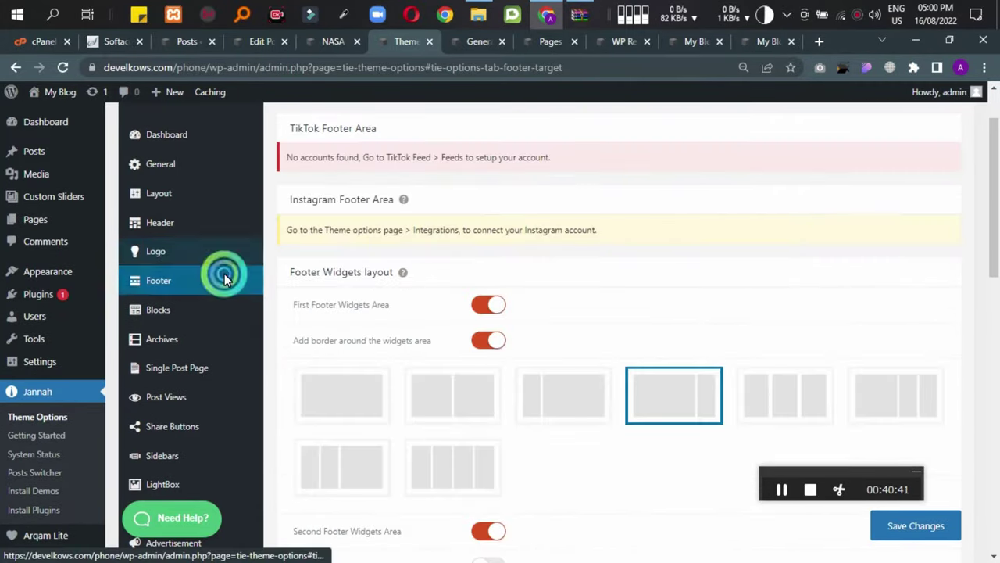
{"action": "scroll", "coordinate": [464, 292], "scroll_direction": "down", "scroll_amount": 3}
{"action": "scroll", "coordinate": [527, 301], "scroll_direction": "down", "scroll_amount": 6}
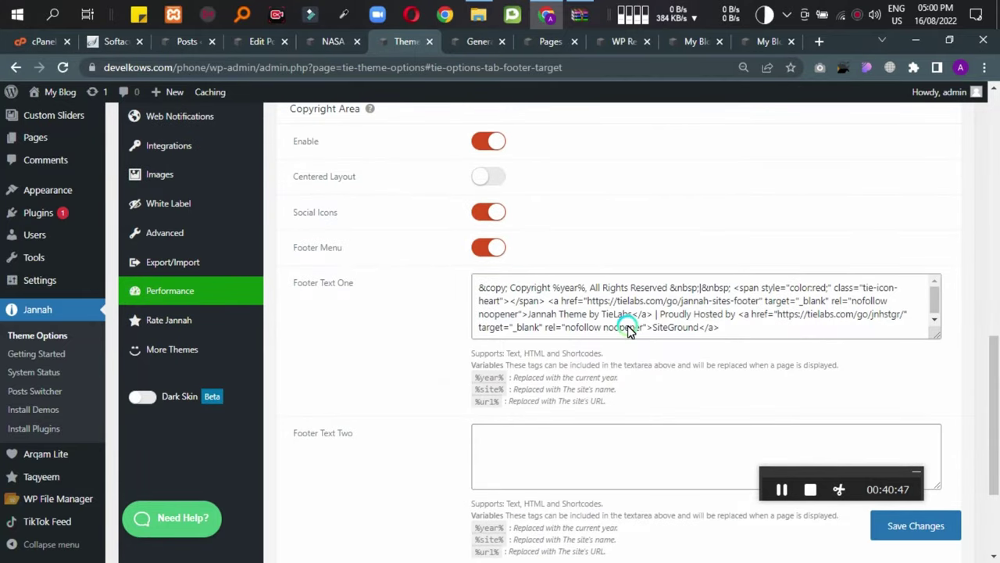
{"action": "scroll", "coordinate": [629, 331], "scroll_direction": "down", "scroll_amount": 1}
Delete everything after "All Rights Reserved" in Footer Text One, including the theme and hosting credit links.
{"action": "left_click", "coordinate": [512, 313]}
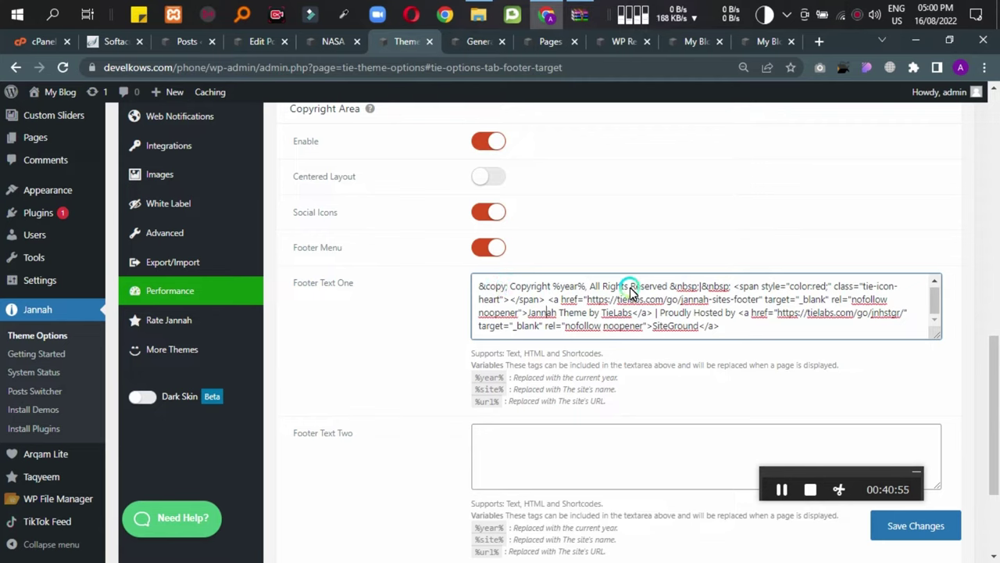
{"action": "left_click", "coordinate": [685, 373]}
{"action": "left_click", "coordinate": [684, 287]}
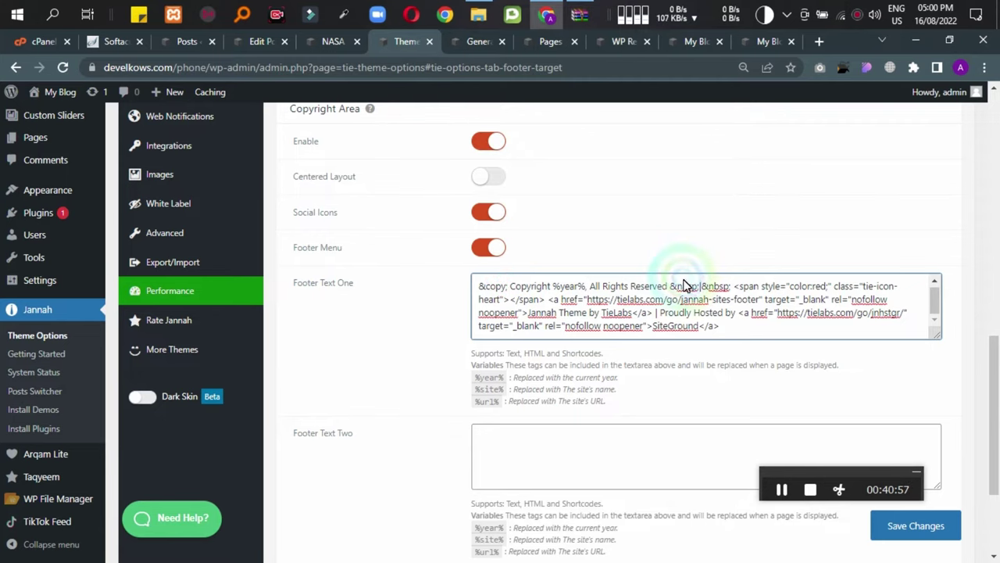
{"action": "left_click_drag", "start_coordinate": [669, 290], "coordinate": [882, 332]}
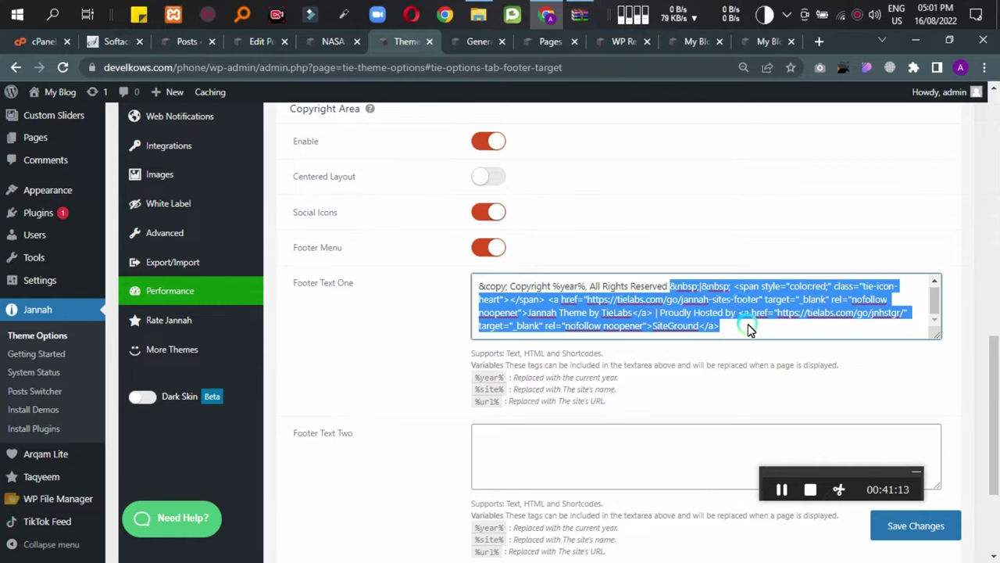
{"action": "key", "text": "BackSpace"}
Look over the shortened Footer Text One, its %year% variable, Footer Text Two and the back to top button option.
{"action": "scroll", "coordinate": [431, 330], "scroll_direction": "down", "scroll_amount": 2}
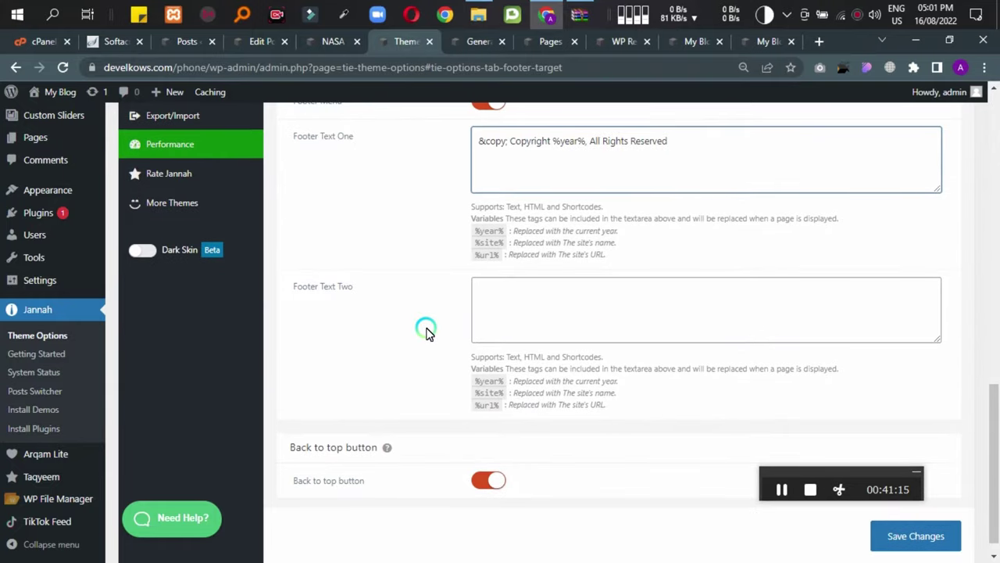
{"action": "scroll", "coordinate": [539, 442], "scroll_direction": "up", "scroll_amount": 3}
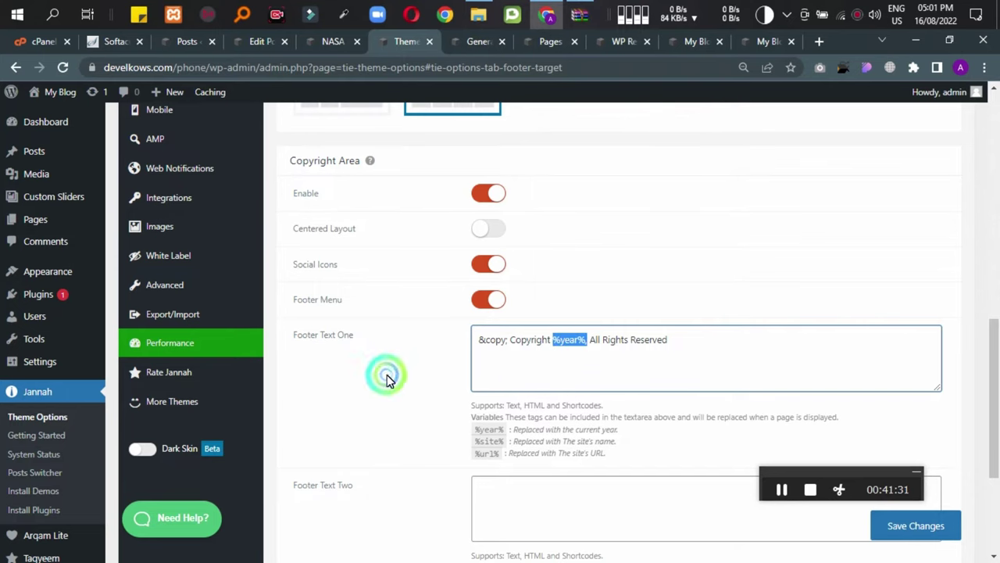
{"action": "left_click", "coordinate": [472, 350]}
{"action": "scroll", "coordinate": [176, 431], "scroll_direction": "up", "scroll_amount": 2}
{"action": "scroll", "coordinate": [496, 364], "scroll_direction": "down", "scroll_amount": 5}
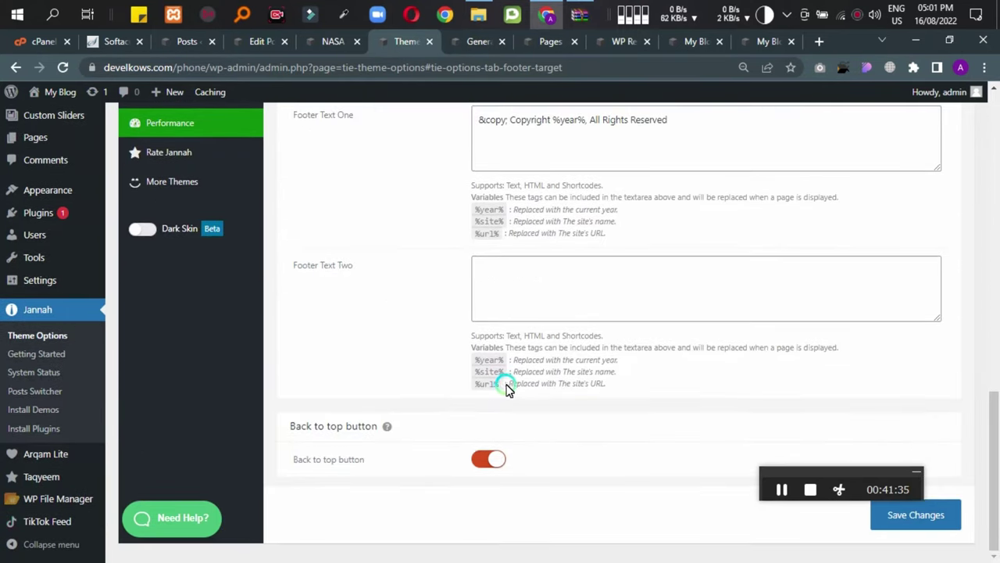
{"action": "scroll", "coordinate": [370, 462], "scroll_direction": "up", "scroll_amount": 10}
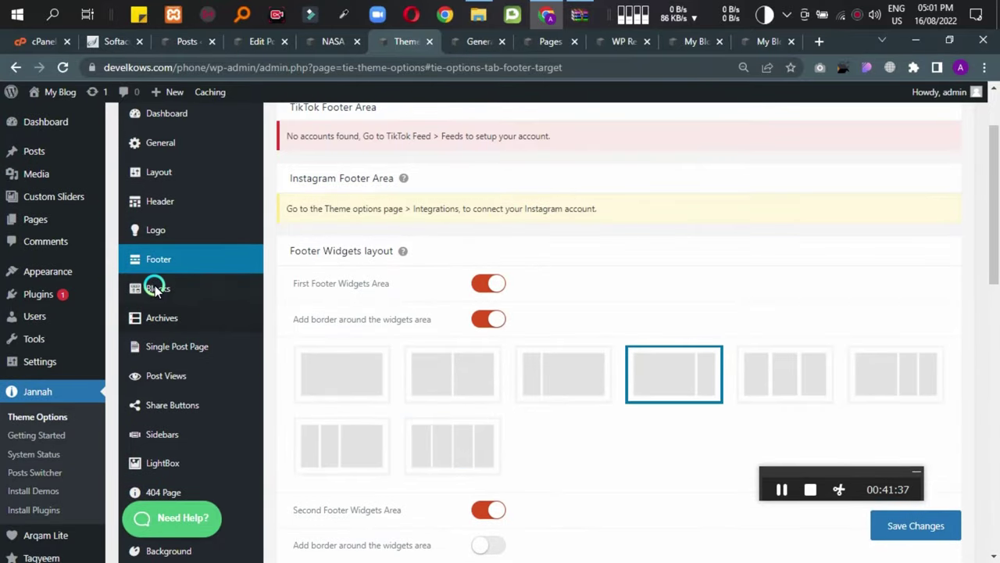
Show the theme's Blocks settings and look over the block styles, block head styles, meta and slider options.
{"action": "left_click", "coordinate": [156, 288]}
{"action": "scroll", "coordinate": [547, 293], "scroll_direction": "up", "scroll_amount": 2}
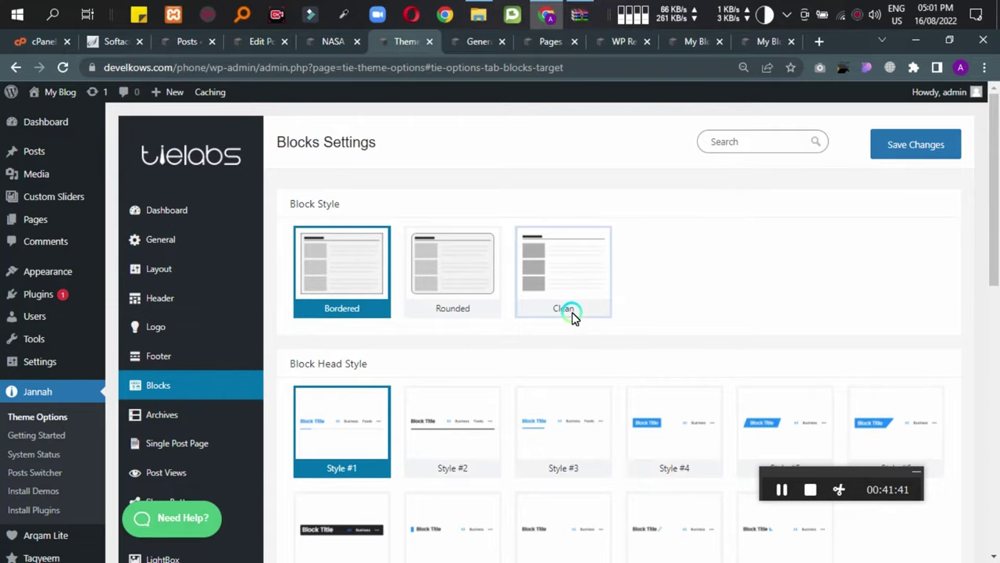
{"action": "scroll", "coordinate": [573, 316], "scroll_direction": "down", "scroll_amount": 2}
{"action": "scroll", "coordinate": [728, 270], "scroll_direction": "down", "scroll_amount": 1}
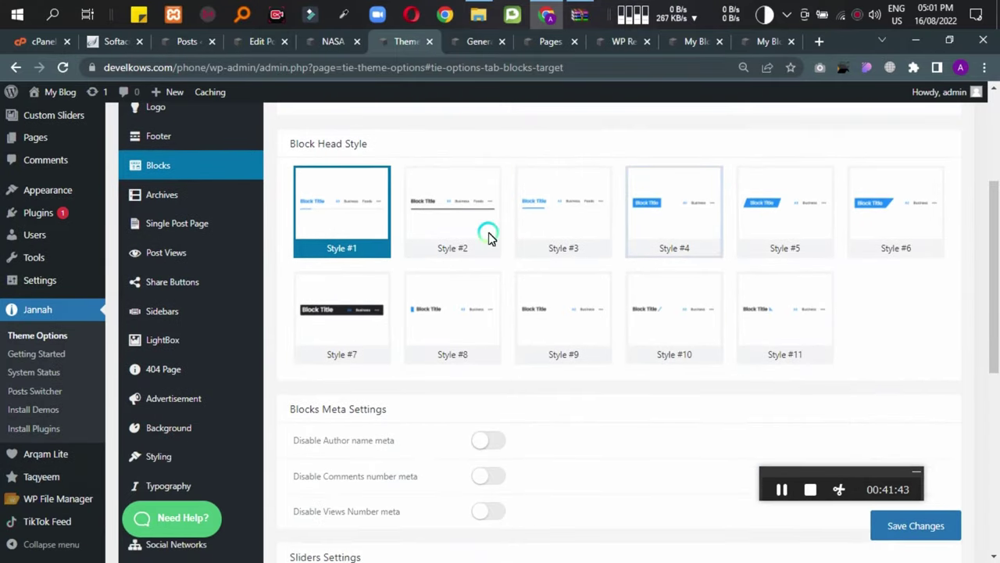
{"action": "scroll", "coordinate": [491, 290], "scroll_direction": "down", "scroll_amount": 4}
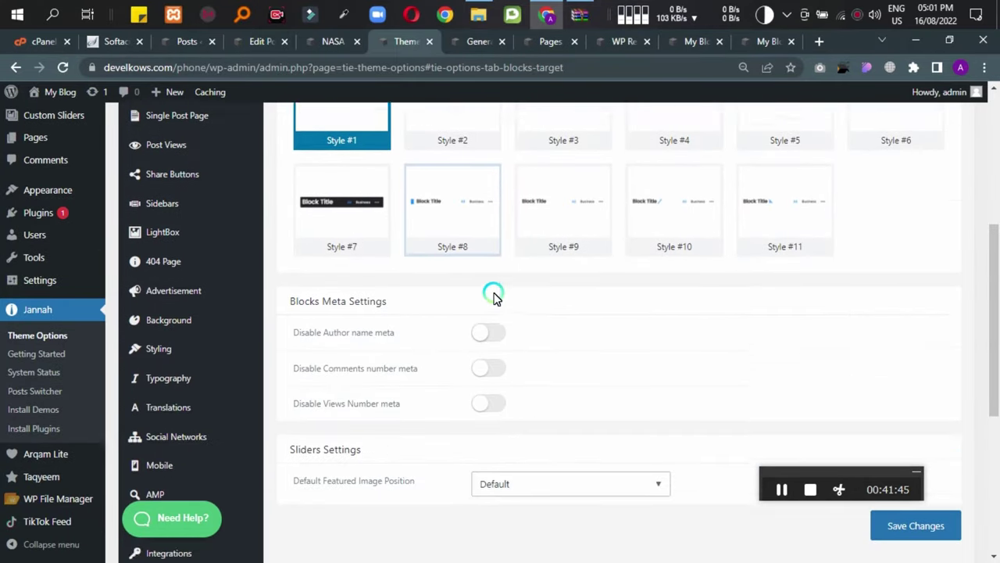
{"action": "scroll", "coordinate": [493, 298], "scroll_direction": "down", "scroll_amount": 2}
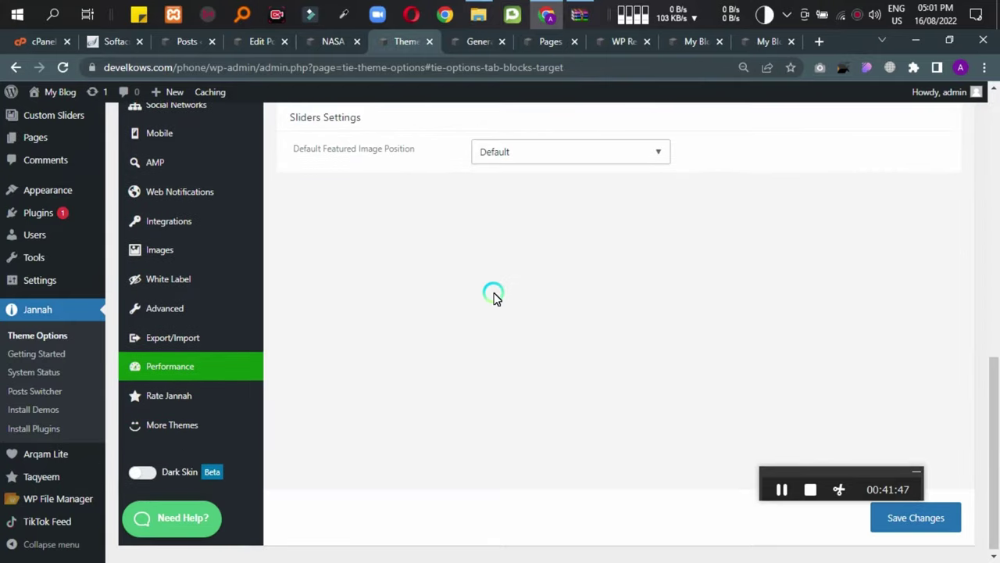
{"action": "scroll", "coordinate": [493, 296], "scroll_direction": "up", "scroll_amount": 4}
{"action": "scroll", "coordinate": [493, 295], "scroll_direction": "up", "scroll_amount": 2}
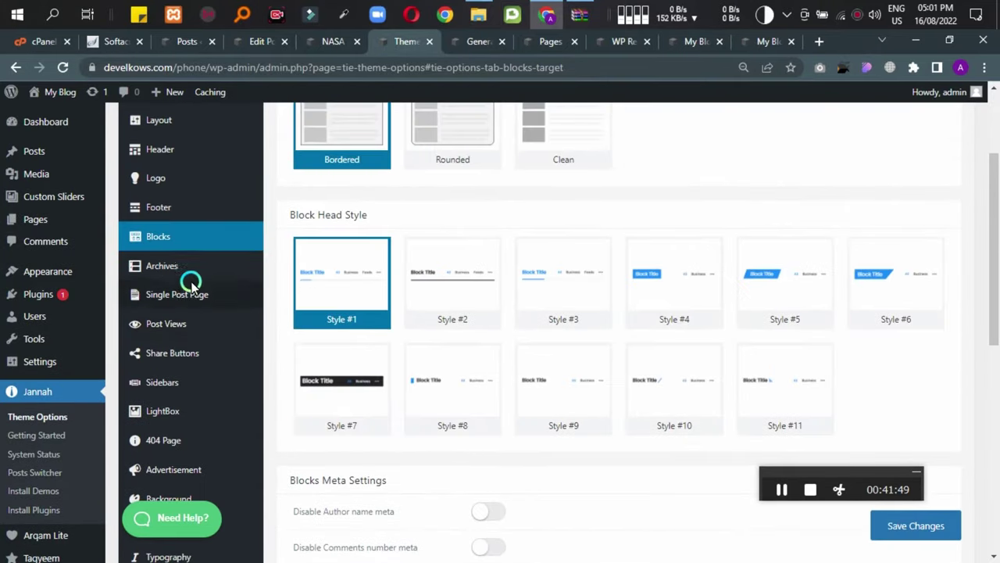
Show the theme's Archives settings and look over the category, tag, author and search page layouts and options.
{"action": "left_click", "coordinate": [169, 265]}
{"action": "scroll", "coordinate": [621, 458], "scroll_direction": "down", "scroll_amount": 4}
{"action": "scroll", "coordinate": [601, 471], "scroll_direction": "down", "scroll_amount": 3}
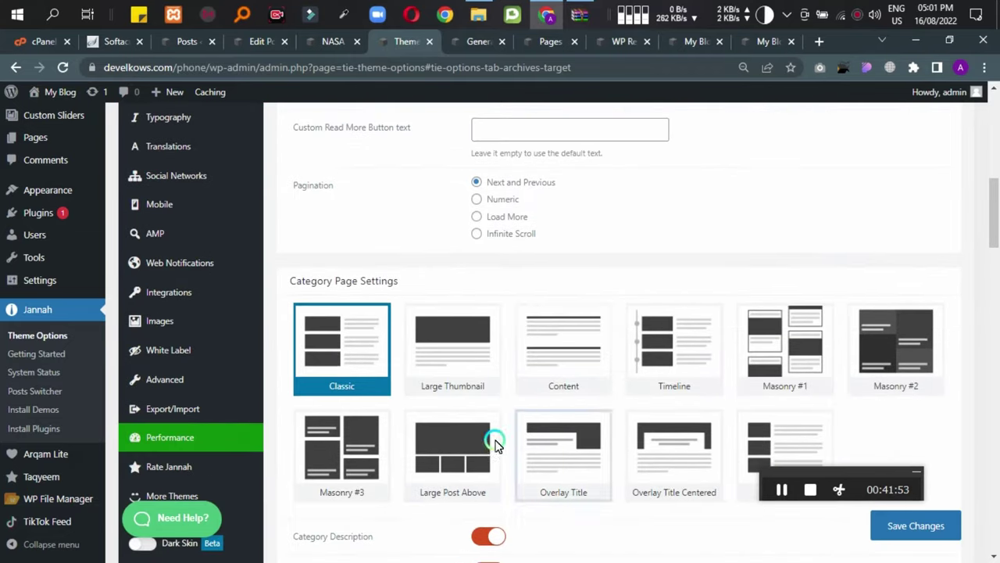
{"action": "scroll", "coordinate": [815, 369], "scroll_direction": "down", "scroll_amount": 1}
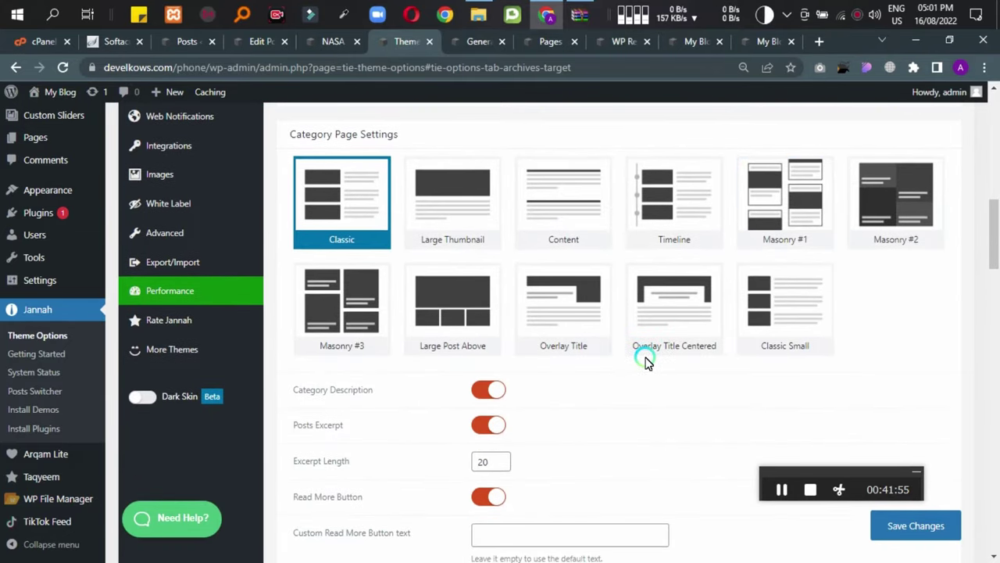
{"action": "scroll", "coordinate": [375, 351], "scroll_direction": "down", "scroll_amount": 7}
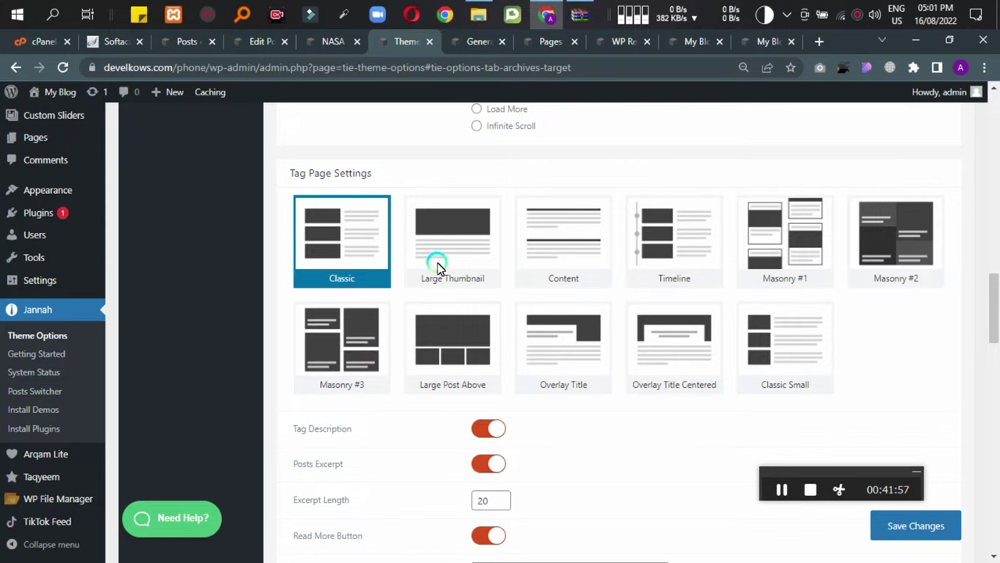
{"action": "scroll", "coordinate": [406, 330], "scroll_direction": "down", "scroll_amount": 8}
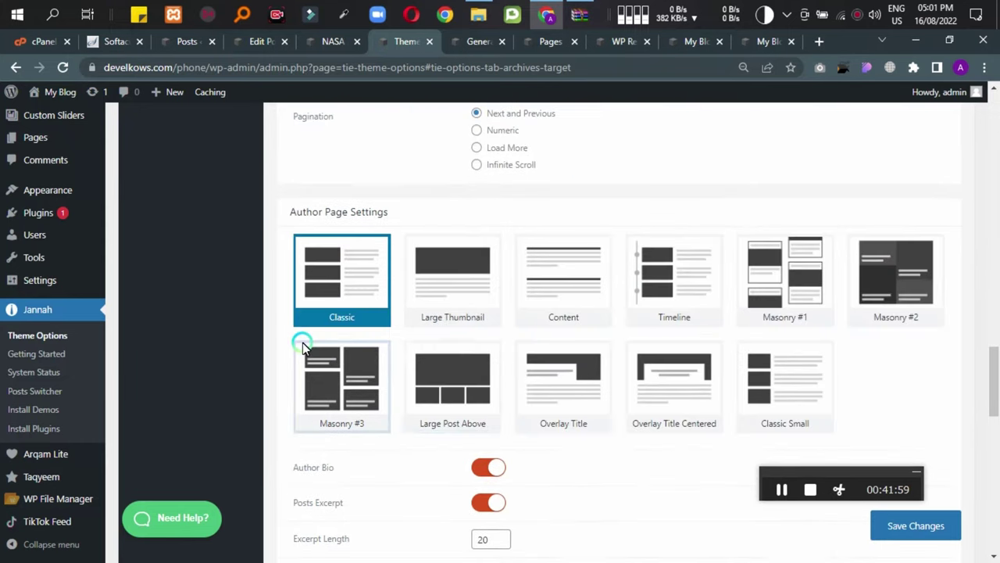
{"action": "scroll", "coordinate": [396, 399], "scroll_direction": "down", "scroll_amount": 9}
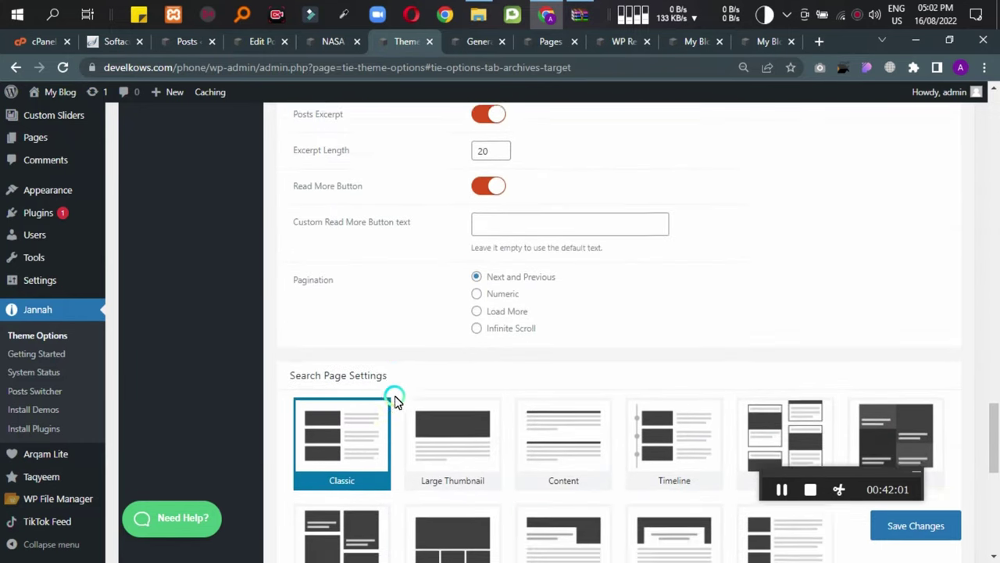
{"action": "scroll", "coordinate": [394, 401], "scroll_direction": "down", "scroll_amount": 4}
{"action": "scroll", "coordinate": [394, 400], "scroll_direction": "up", "scroll_amount": 16}
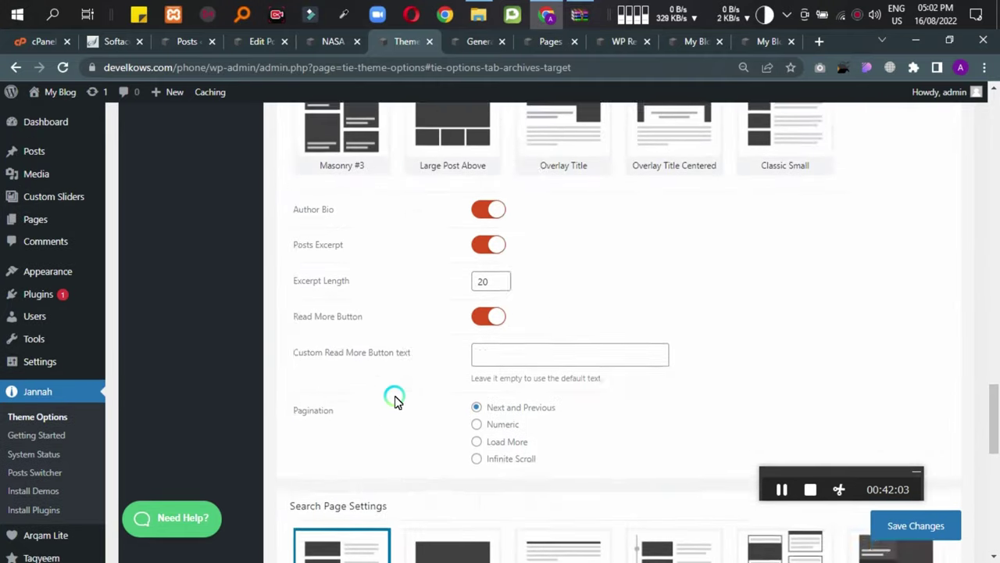
Show the Single Post Page settings and look over the post layouts, structure data, post meta, related posts and Fly Check Also Box options.
{"action": "scroll", "coordinate": [395, 401], "scroll_direction": "up", "scroll_amount": 10}
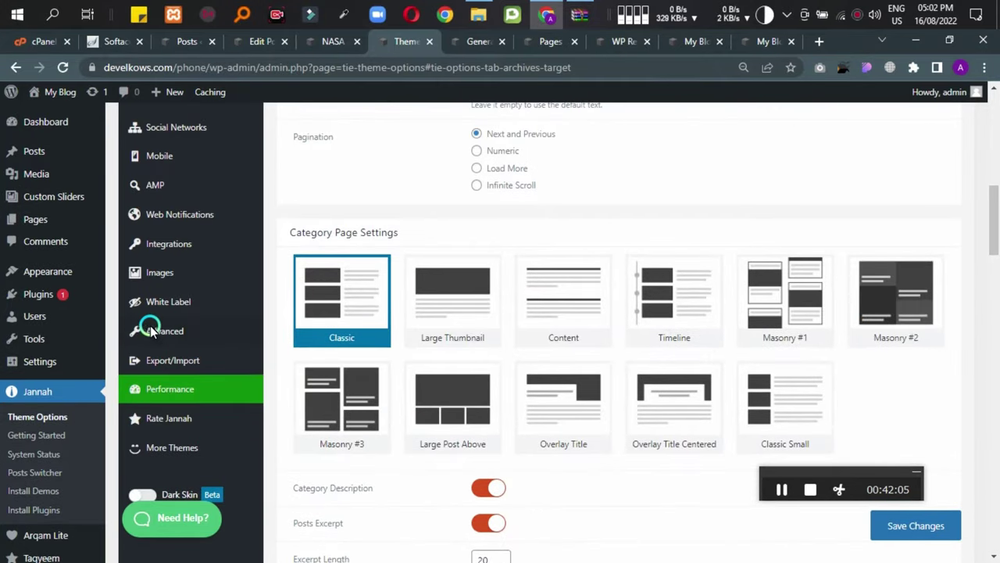
{"action": "scroll", "coordinate": [140, 331], "scroll_direction": "up", "scroll_amount": 7}
{"action": "left_click", "coordinate": [178, 258]}
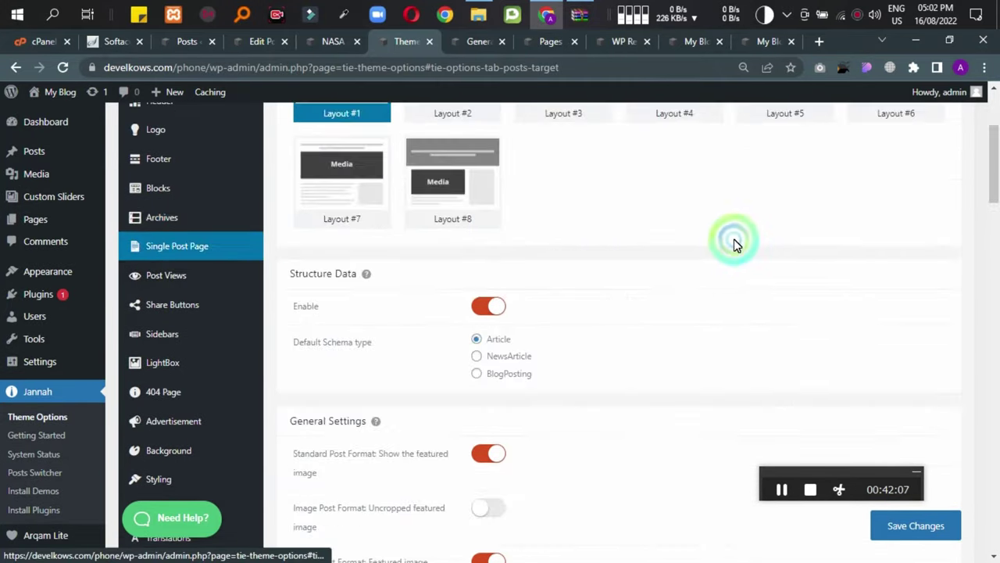
{"action": "scroll", "coordinate": [584, 388], "scroll_direction": "down", "scroll_amount": 20}
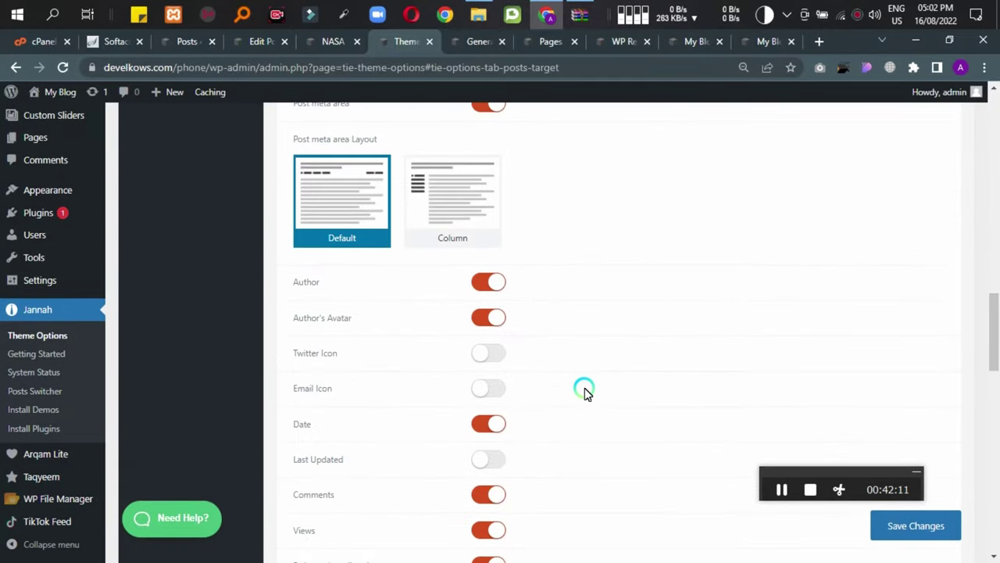
{"action": "scroll", "coordinate": [584, 388], "scroll_direction": "down", "scroll_amount": 8}
{"action": "scroll", "coordinate": [587, 393], "scroll_direction": "down", "scroll_amount": 6}
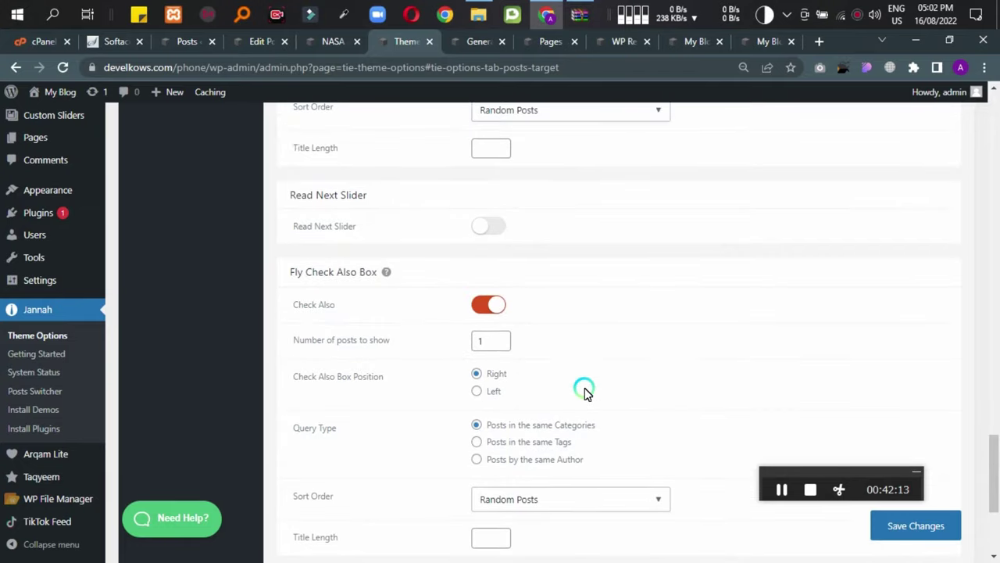
{"action": "scroll", "coordinate": [587, 393], "scroll_direction": "up", "scroll_amount": 4}
{"action": "scroll", "coordinate": [585, 388], "scroll_direction": "up", "scroll_amount": 2}
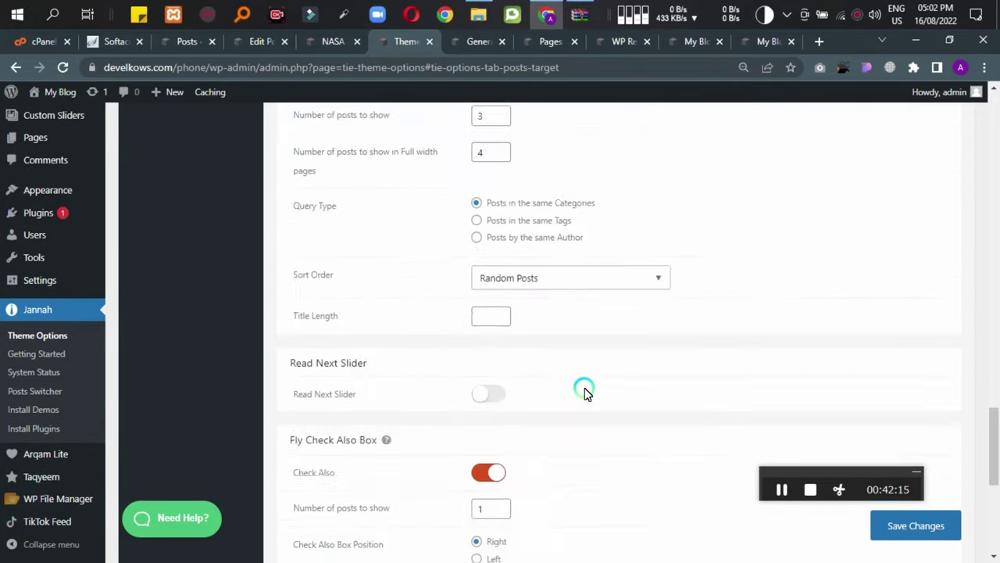
{"action": "scroll", "coordinate": [584, 387], "scroll_direction": "down", "scroll_amount": 5}
{"action": "scroll", "coordinate": [578, 413], "scroll_direction": "up", "scroll_amount": 18}
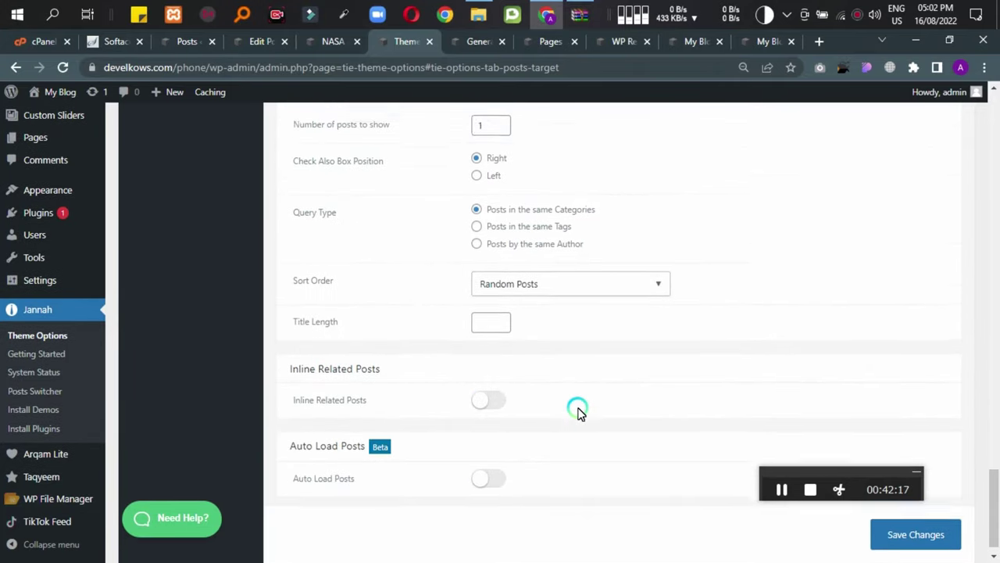
{"action": "scroll", "coordinate": [578, 413], "scroll_direction": "up", "scroll_amount": 4}
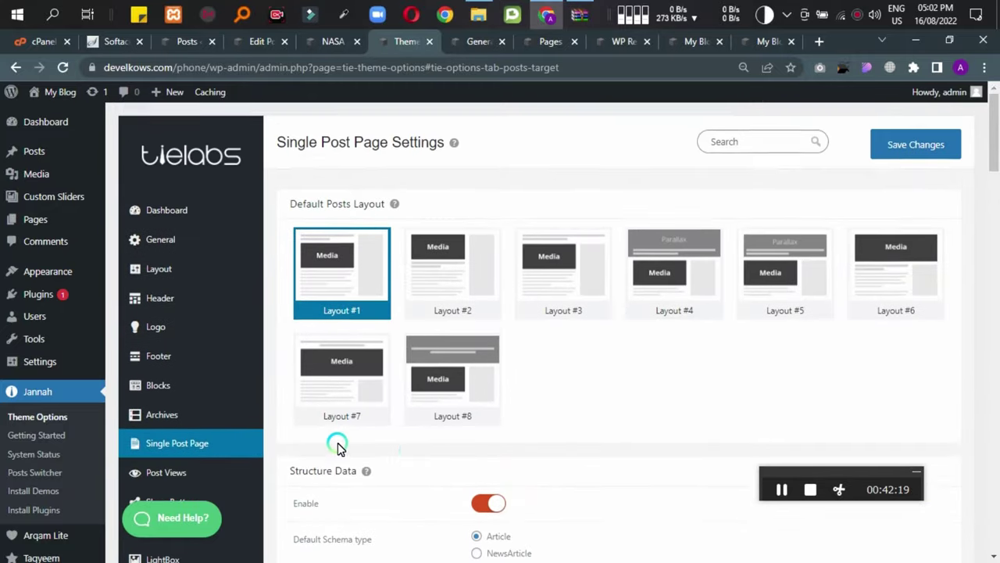
Show the Post Views settings and look over the views source and the colored post views numbers.
{"action": "scroll", "coordinate": [149, 328], "scroll_direction": "down", "scroll_amount": 3}
{"action": "left_click", "coordinate": [157, 252]}
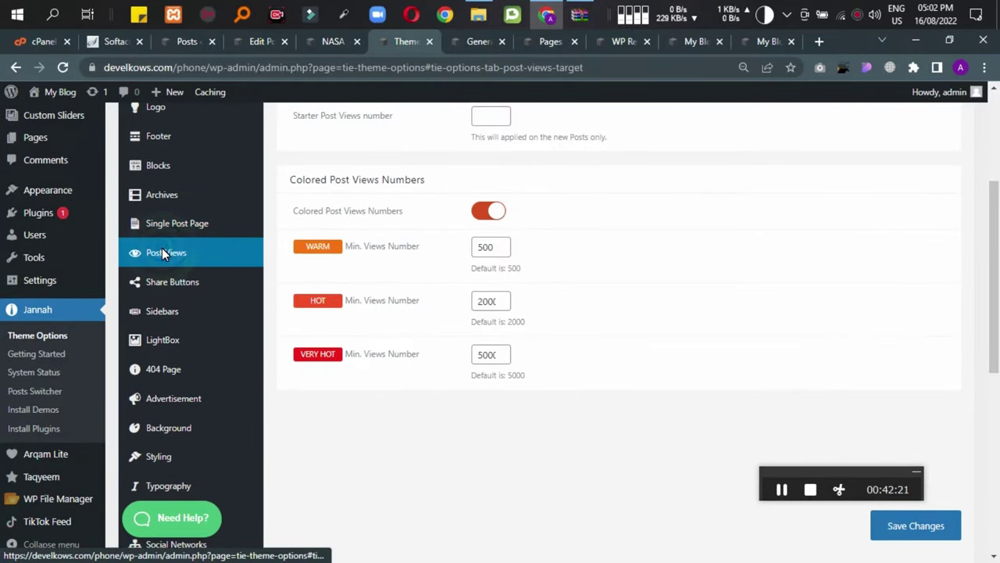
{"action": "scroll", "coordinate": [596, 253], "scroll_direction": "up", "scroll_amount": 4}
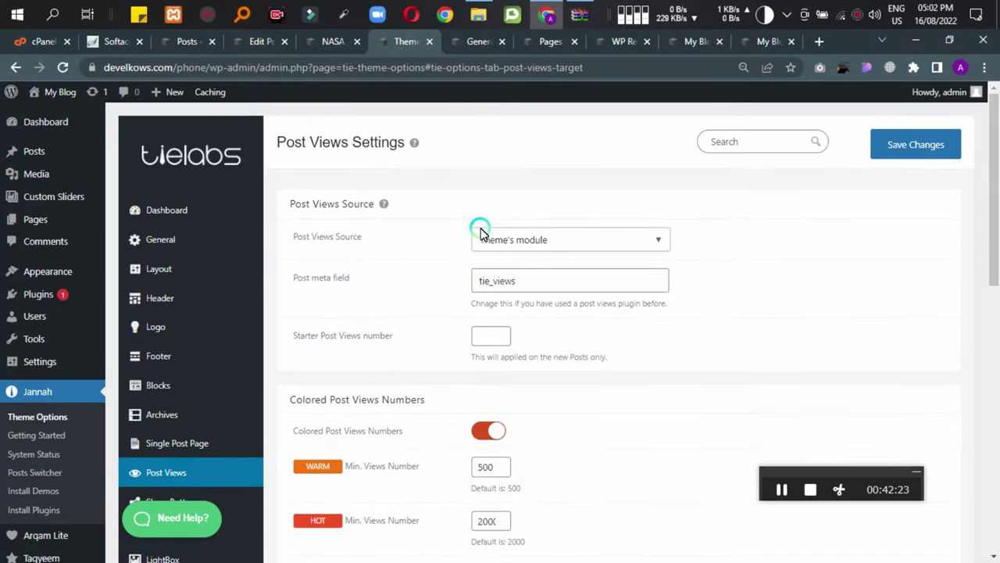
{"action": "scroll", "coordinate": [568, 287], "scroll_direction": "down", "scroll_amount": 10}
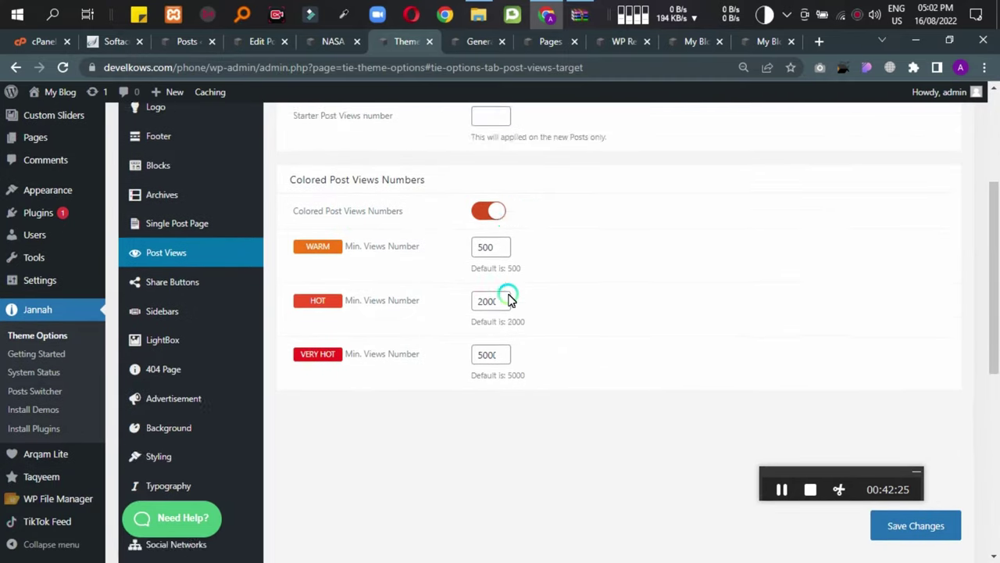
{"action": "scroll", "coordinate": [359, 326], "scroll_direction": "down", "scroll_amount": 2}
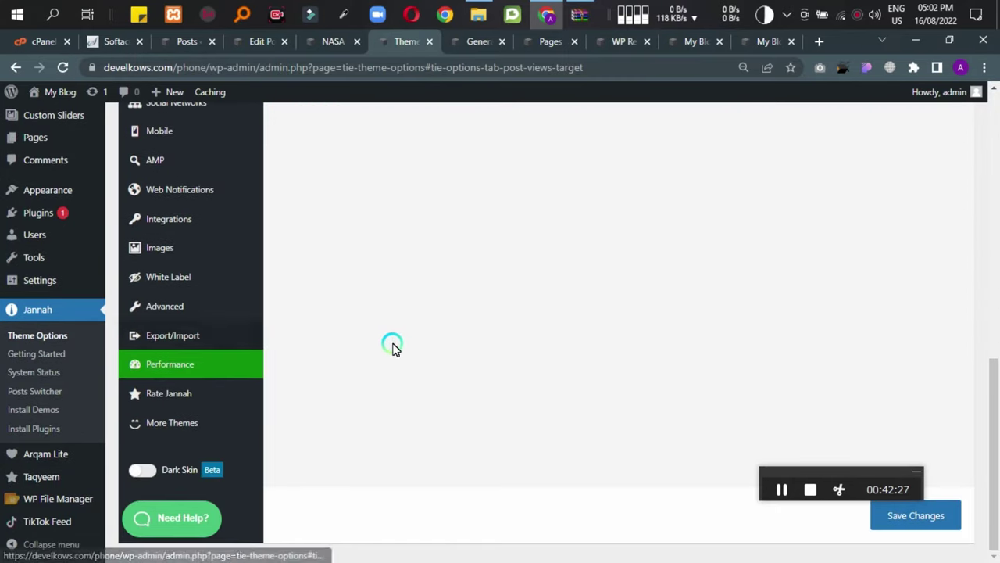
Show the Share Buttons settings and look over the general options and the above-post share button position, styles and networks.
{"action": "scroll", "coordinate": [402, 344], "scroll_direction": "up", "scroll_amount": 5}
{"action": "scroll", "coordinate": [258, 365], "scroll_direction": "up", "scroll_amount": 1}
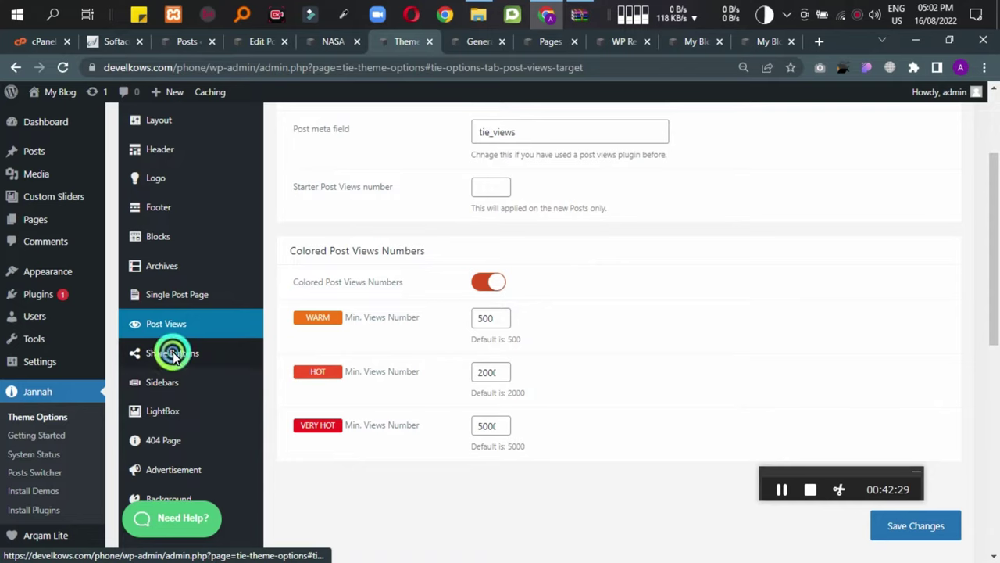
{"action": "left_click", "coordinate": [174, 355]}
{"action": "scroll", "coordinate": [425, 290], "scroll_direction": "up", "scroll_amount": 3}
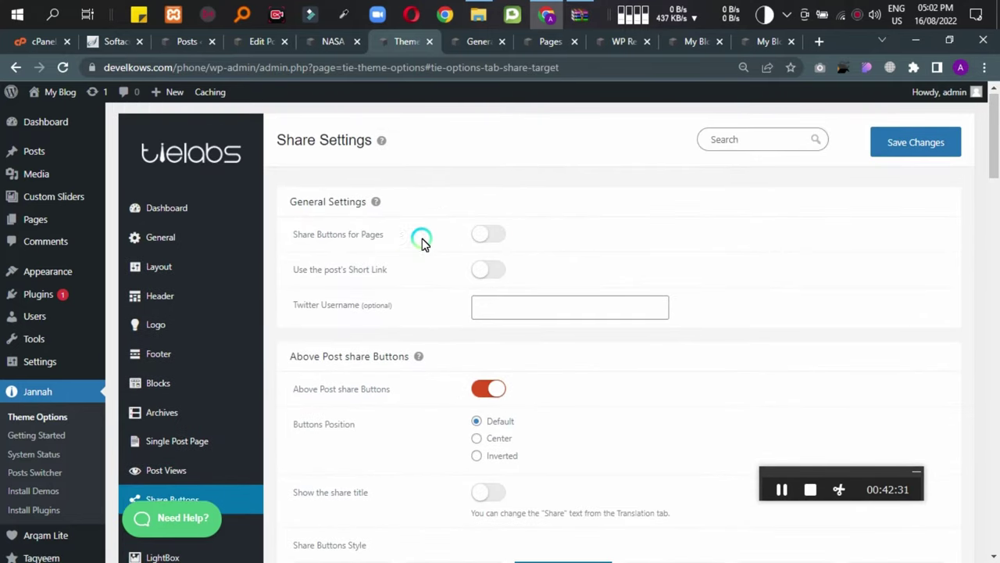
{"action": "scroll", "coordinate": [467, 315], "scroll_direction": "down", "scroll_amount": 2}
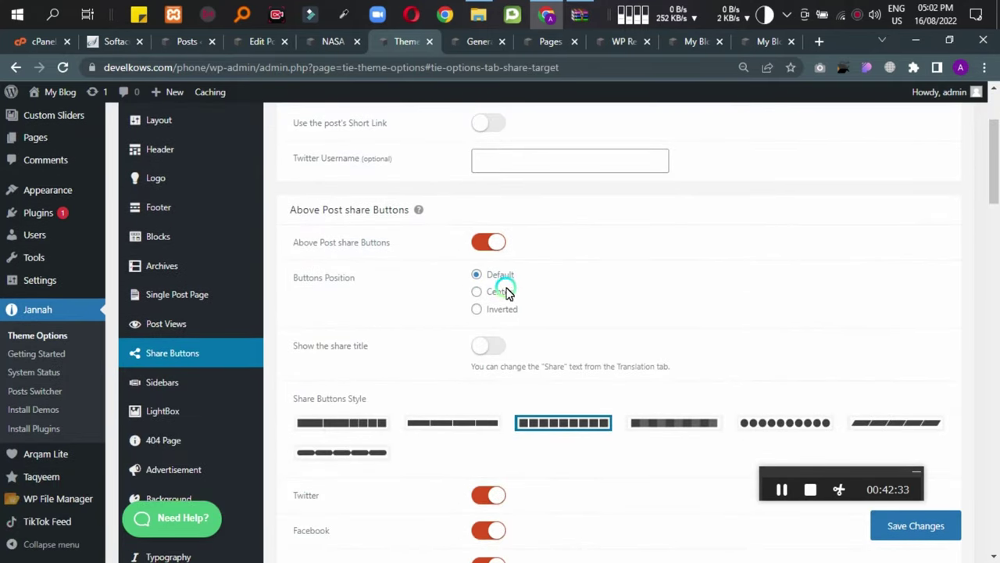
{"action": "scroll", "coordinate": [526, 328], "scroll_direction": "down", "scroll_amount": 3}
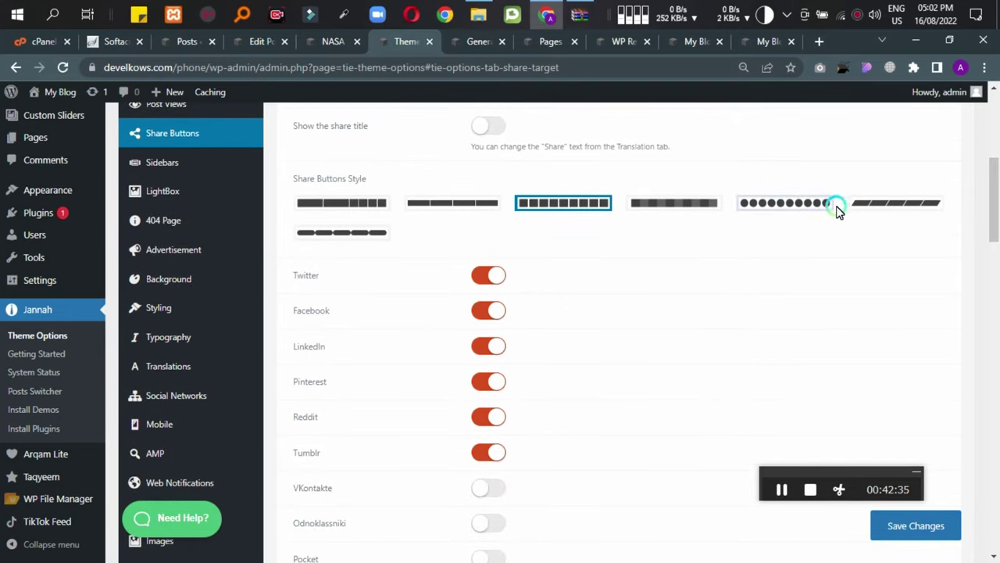
{"action": "scroll", "coordinate": [431, 312], "scroll_direction": "down", "scroll_amount": 5}
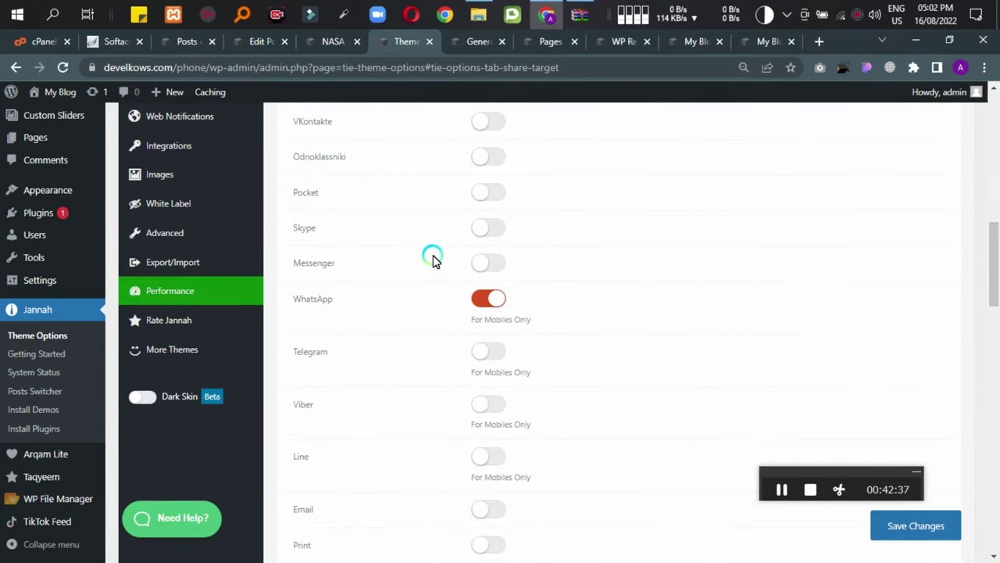
{"action": "scroll", "coordinate": [432, 258], "scroll_direction": "up", "scroll_amount": 3}
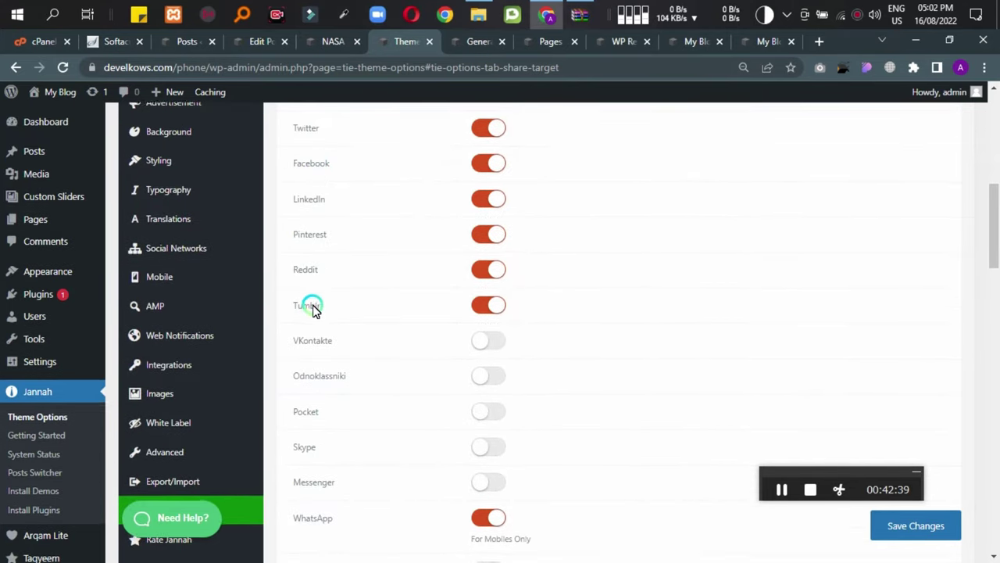
{"action": "scroll", "coordinate": [297, 329], "scroll_direction": "down", "scroll_amount": 2}
{"action": "scroll", "coordinate": [422, 368], "scroll_direction": "down", "scroll_amount": 3}
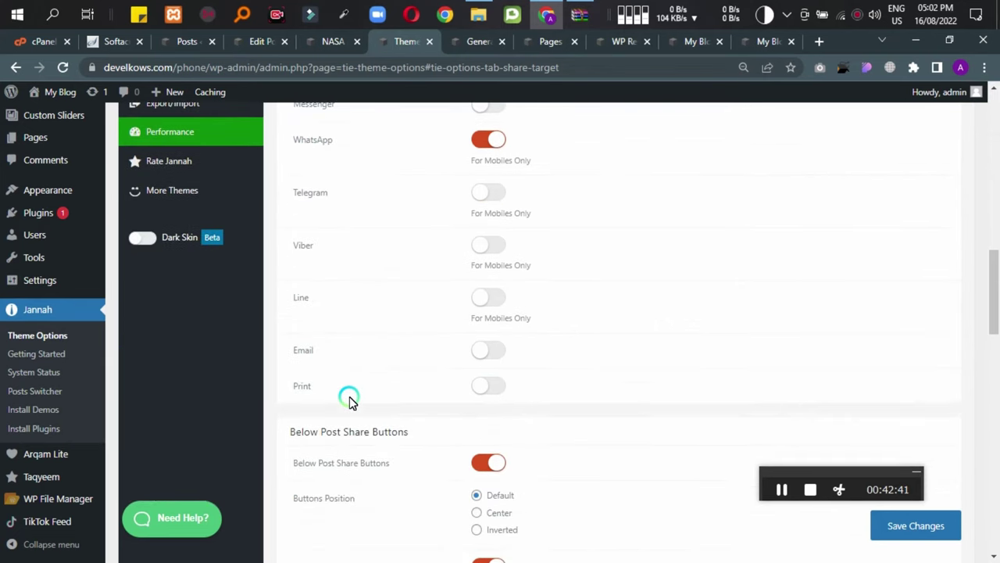
{"action": "scroll", "coordinate": [350, 398], "scroll_direction": "up", "scroll_amount": 4}
Turn on Messenger in both the Below Post and the Above Post share buttons.
{"action": "scroll", "coordinate": [303, 393], "scroll_direction": "down", "scroll_amount": 12}
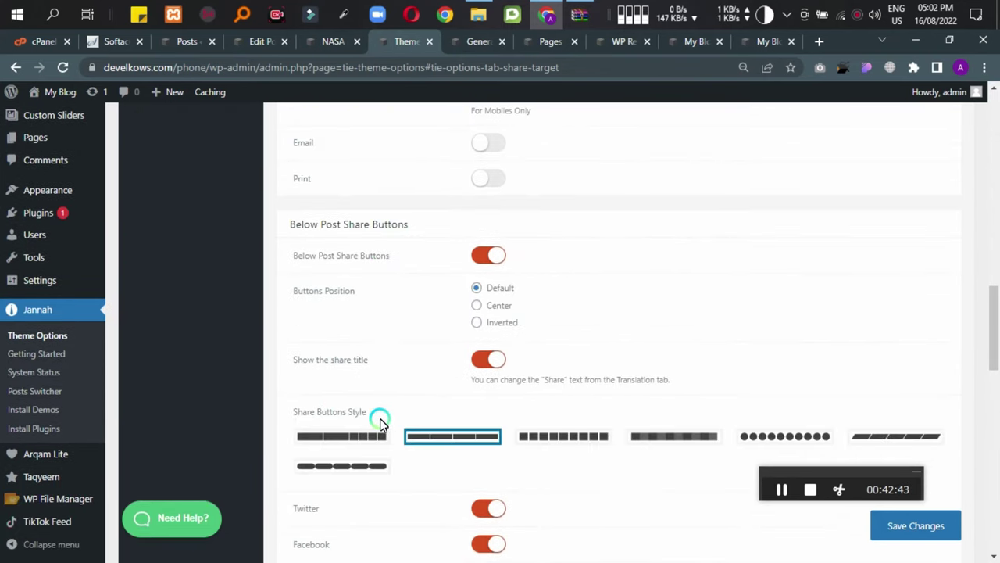
{"action": "scroll", "coordinate": [368, 399], "scroll_direction": "down", "scroll_amount": 2}
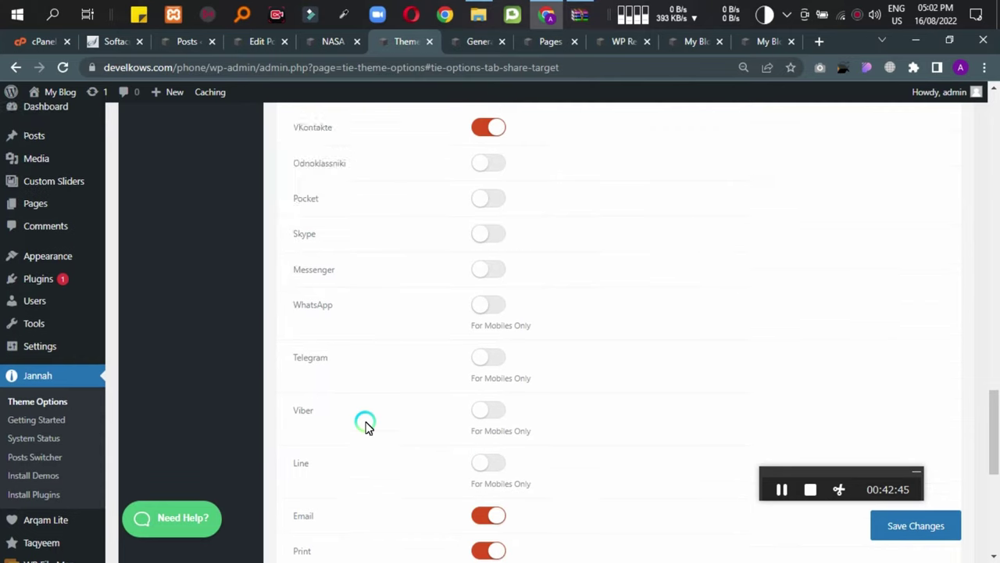
{"action": "scroll", "coordinate": [336, 375], "scroll_direction": "up", "scroll_amount": 2}
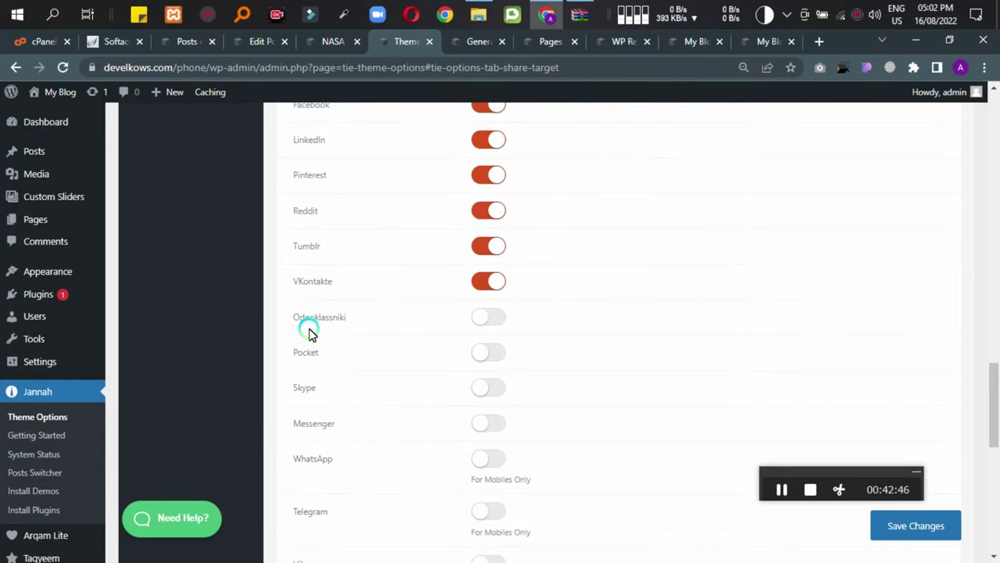
{"action": "left_click", "coordinate": [482, 426]}
{"action": "scroll", "coordinate": [424, 415], "scroll_direction": "down", "scroll_amount": 7}
{"action": "scroll", "coordinate": [415, 415], "scroll_direction": "up", "scroll_amount": 7}
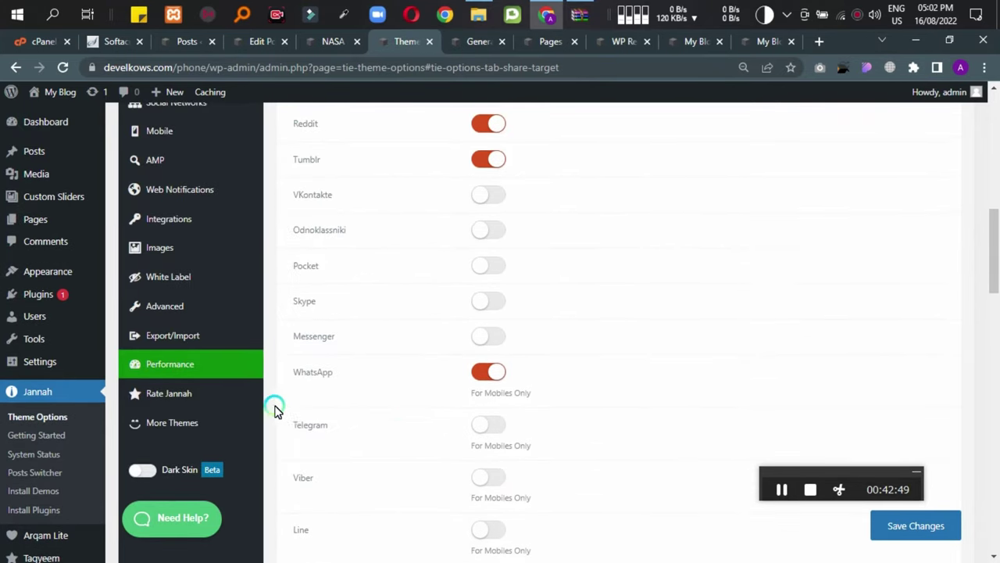
{"action": "scroll", "coordinate": [352, 340], "scroll_direction": "up", "scroll_amount": 2}
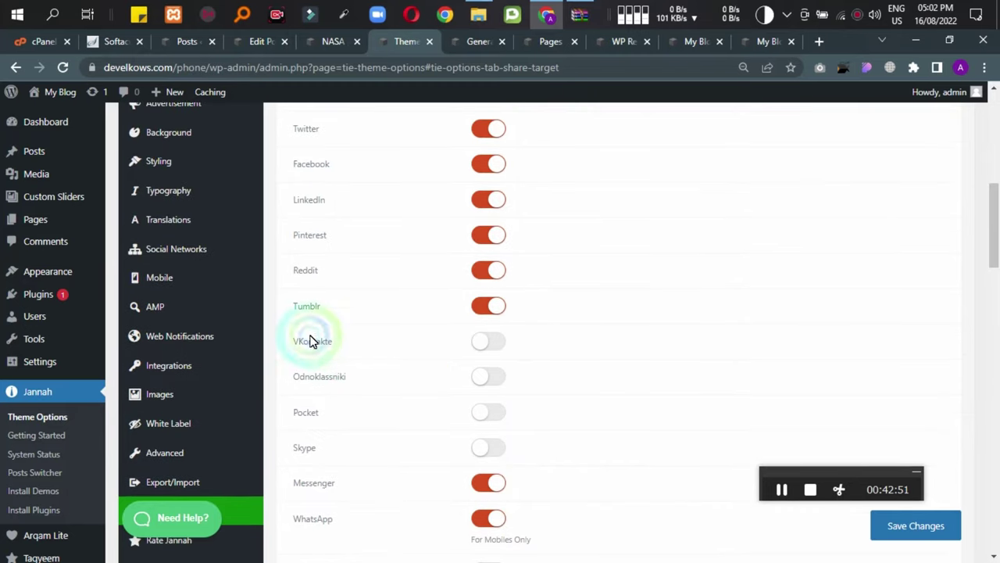
Look over the remaining share options, including Sticky Share Buttons and Select and Share.
{"action": "scroll", "coordinate": [376, 469], "scroll_direction": "down", "scroll_amount": 2}
{"action": "scroll", "coordinate": [386, 461], "scroll_direction": "up", "scroll_amount": 3}
{"action": "scroll", "coordinate": [389, 463], "scroll_direction": "down", "scroll_amount": 5}
{"action": "scroll", "coordinate": [388, 462], "scroll_direction": "down", "scroll_amount": 6}
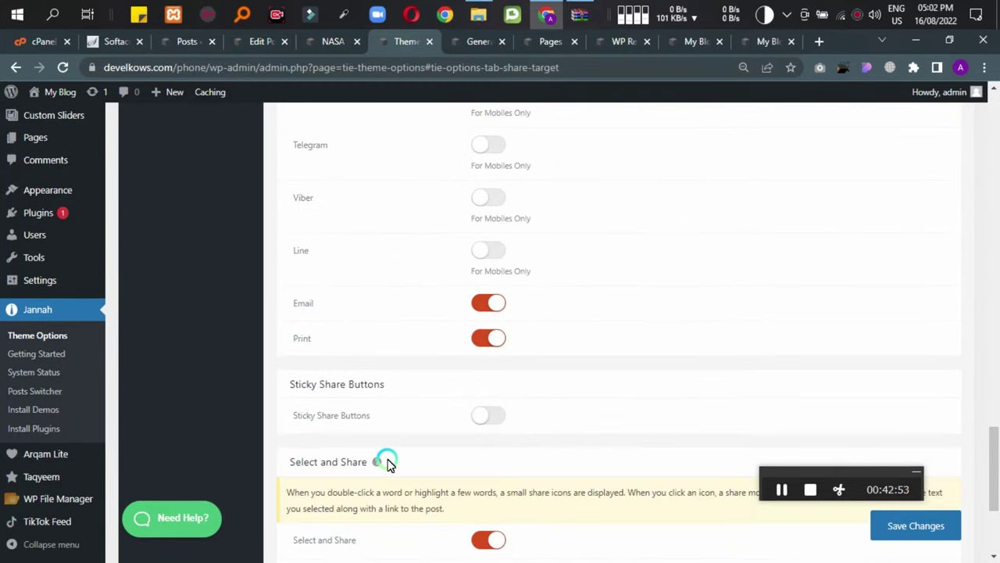
{"action": "scroll", "coordinate": [487, 495], "scroll_direction": "up", "scroll_amount": 2}
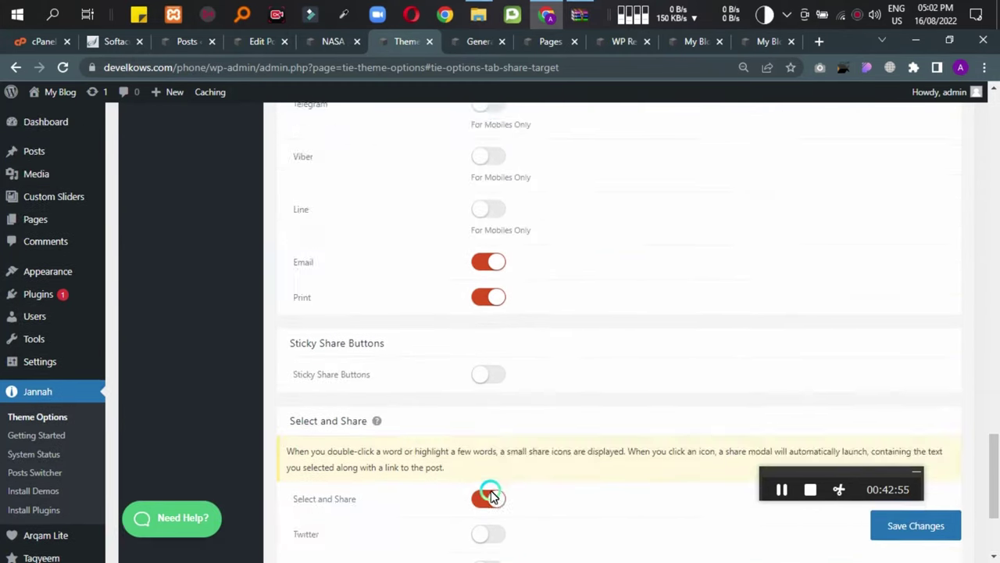
{"action": "scroll", "coordinate": [489, 494], "scroll_direction": "up", "scroll_amount": 4}
{"action": "scroll", "coordinate": [492, 484], "scroll_direction": "down", "scroll_amount": 4}
{"action": "scroll", "coordinate": [422, 477], "scroll_direction": "up", "scroll_amount": 4}
{"action": "scroll", "coordinate": [344, 469], "scroll_direction": "up", "scroll_amount": 3}
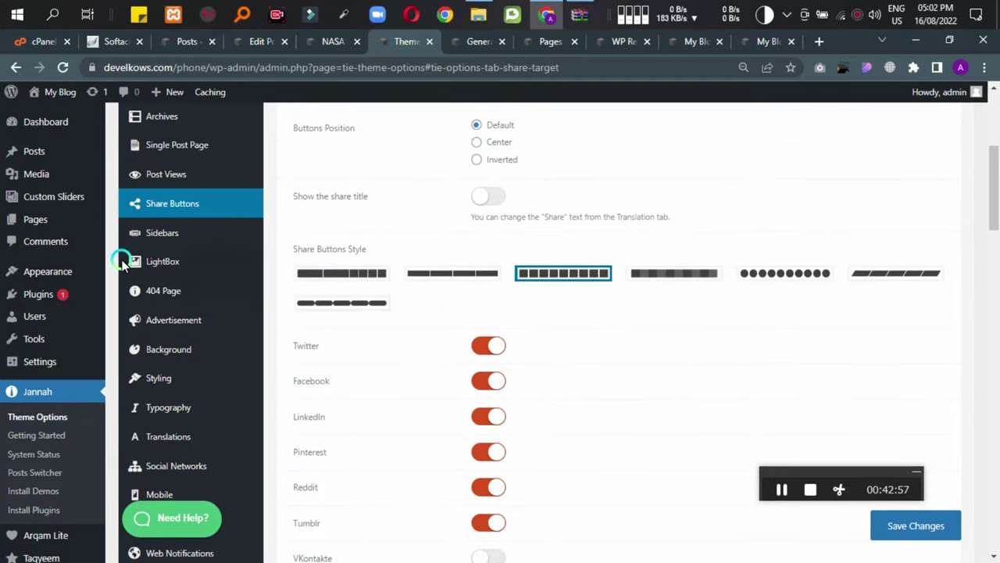
Show the Sidebars settings and look over the default sidebar position, adding a custom sidebar and the custom sidebar assignments.
{"action": "left_click", "coordinate": [161, 258]}
{"action": "left_click", "coordinate": [173, 228]}
{"action": "scroll", "coordinate": [521, 324], "scroll_direction": "up", "scroll_amount": 3}
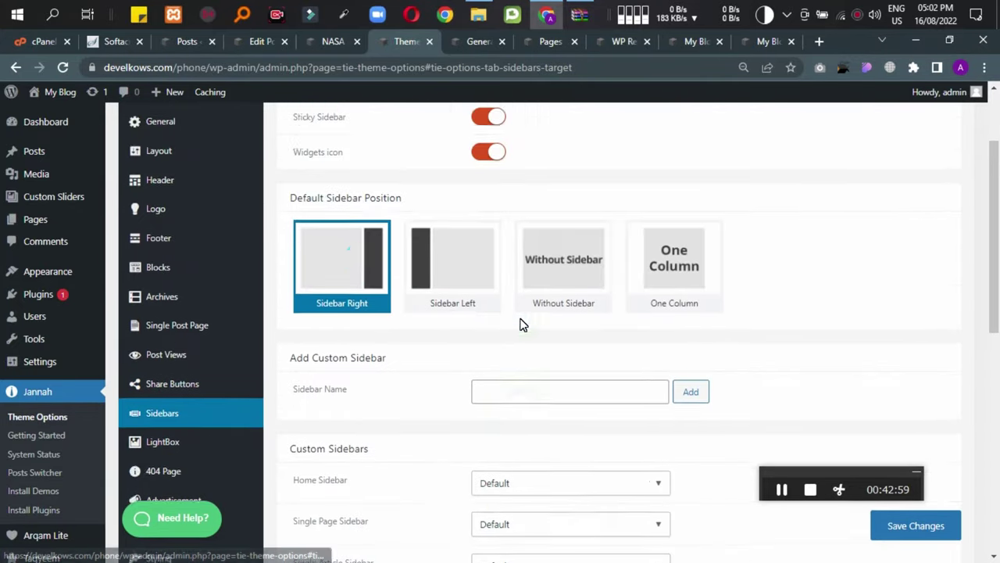
{"action": "scroll", "coordinate": [479, 397], "scroll_direction": "down", "scroll_amount": 1}
{"action": "scroll", "coordinate": [479, 398], "scroll_direction": "down", "scroll_amount": 7}
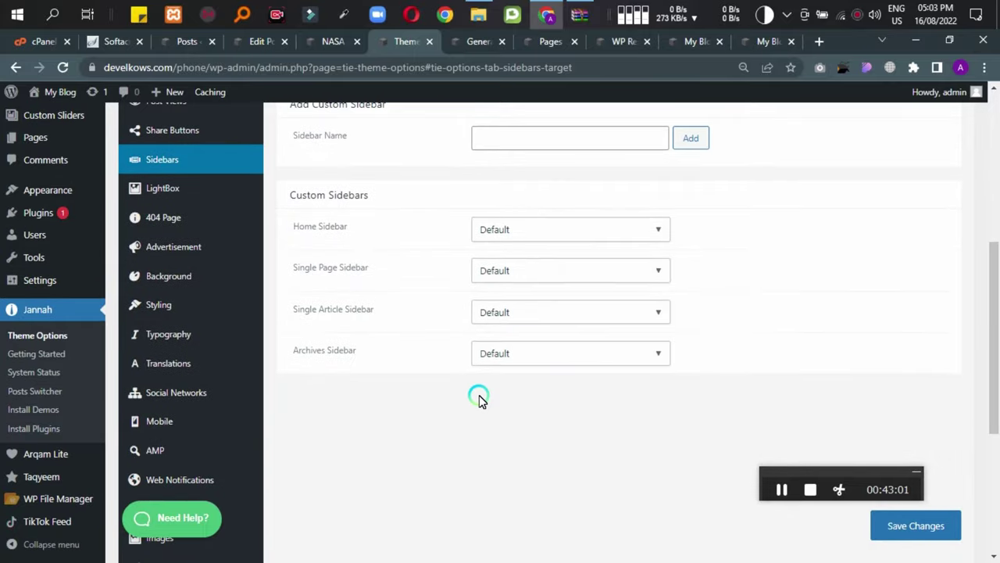
{"action": "scroll", "coordinate": [479, 398], "scroll_direction": "up", "scroll_amount": 4}
Show the LightBox settings and the 404 Page settings and look over their options.
{"action": "left_click", "coordinate": [135, 262]}
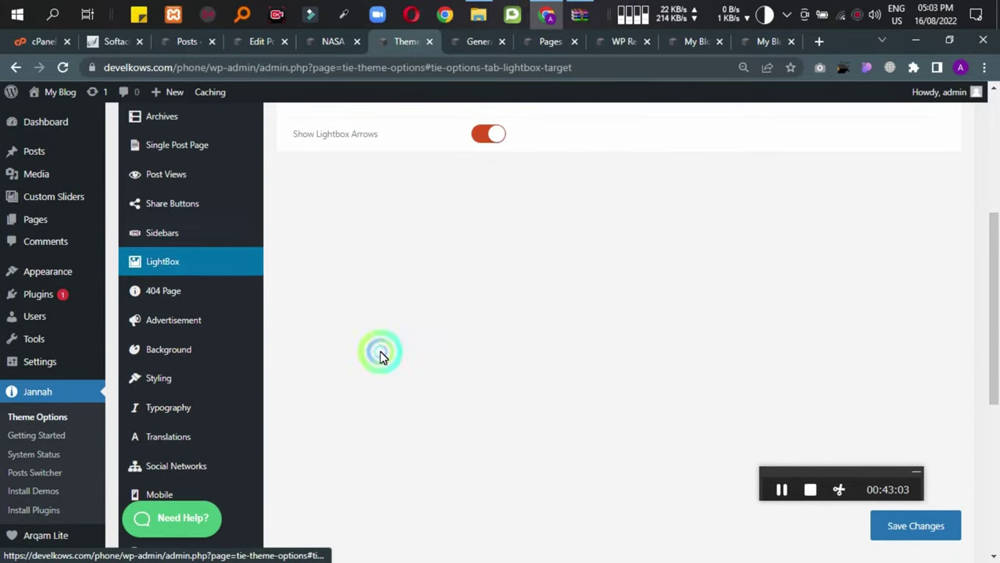
{"action": "scroll", "coordinate": [449, 212], "scroll_direction": "up", "scroll_amount": 5}
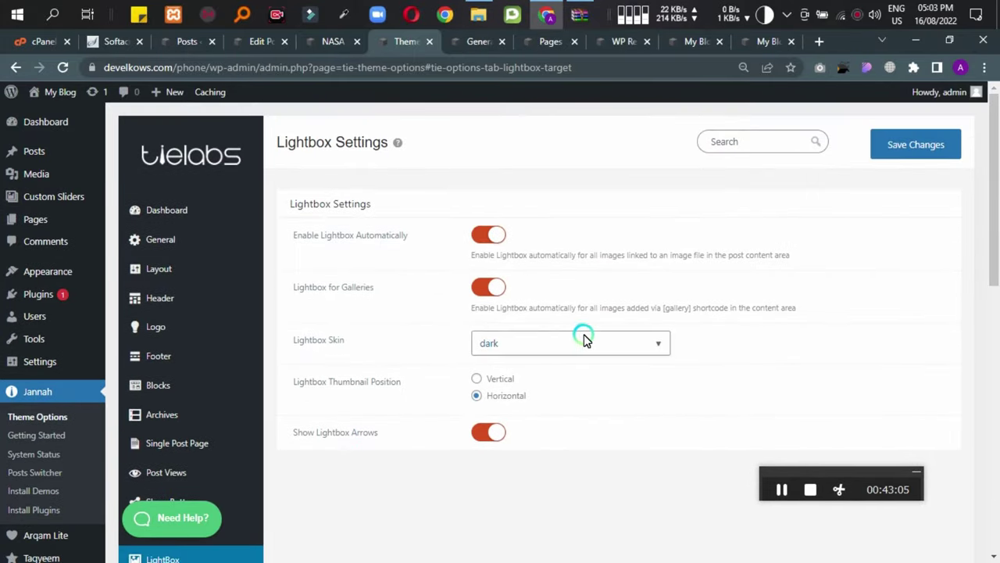
{"action": "scroll", "coordinate": [324, 362], "scroll_direction": "down", "scroll_amount": 5}
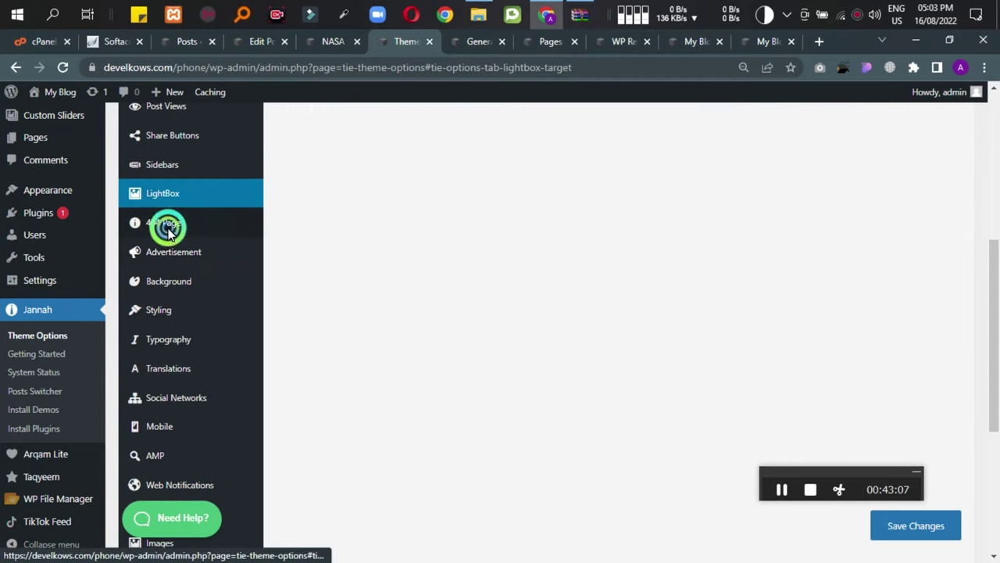
{"action": "left_click", "coordinate": [164, 222]}
{"action": "scroll", "coordinate": [523, 261], "scroll_direction": "up", "scroll_amount": 4}
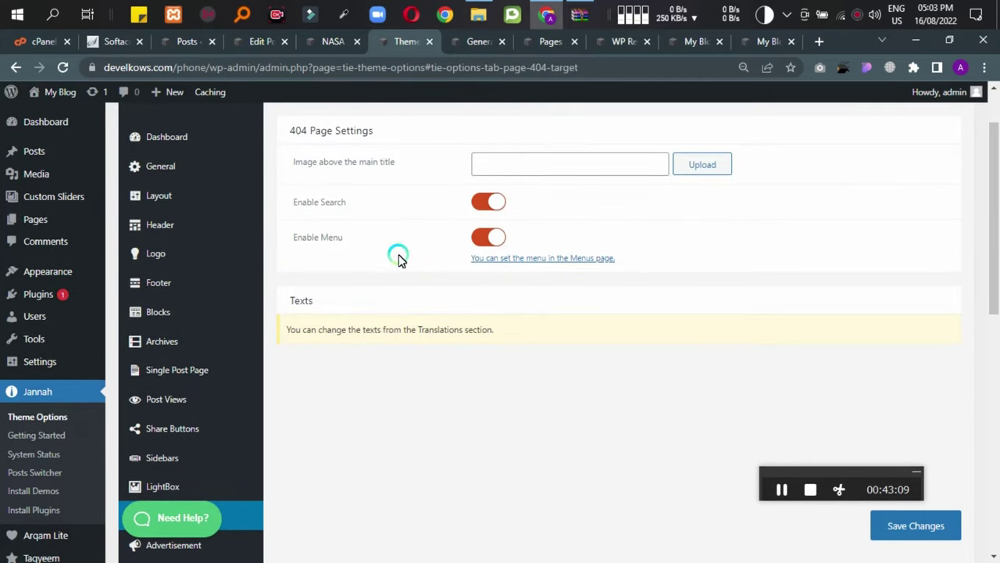
Show the Advertisement settings and look over the header, footer, article, category and archive ad placements and the ad shortcodes.
{"action": "scroll", "coordinate": [476, 279], "scroll_direction": "down", "scroll_amount": 5}
{"action": "left_click", "coordinate": [133, 251]}
{"action": "scroll", "coordinate": [574, 363], "scroll_direction": "up", "scroll_amount": 2}
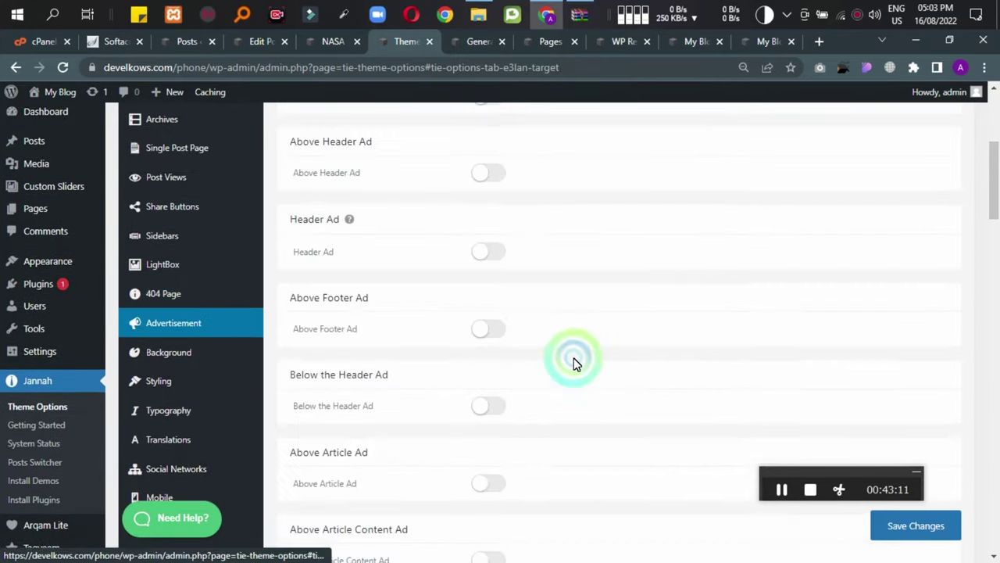
{"action": "scroll", "coordinate": [453, 320], "scroll_direction": "up", "scroll_amount": 4}
{"action": "scroll", "coordinate": [453, 346], "scroll_direction": "down", "scroll_amount": 5}
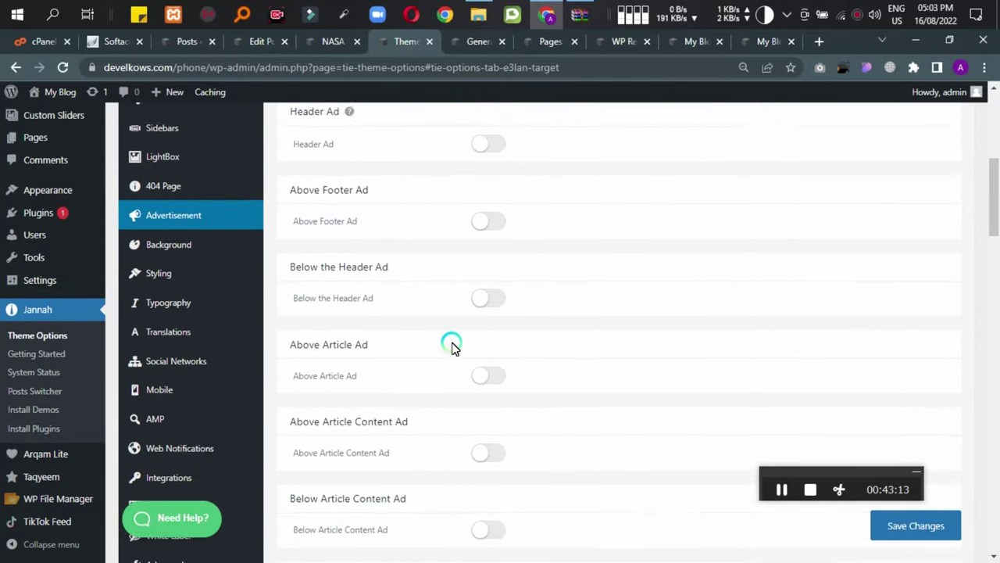
{"action": "scroll", "coordinate": [315, 397], "scroll_direction": "down", "scroll_amount": 2}
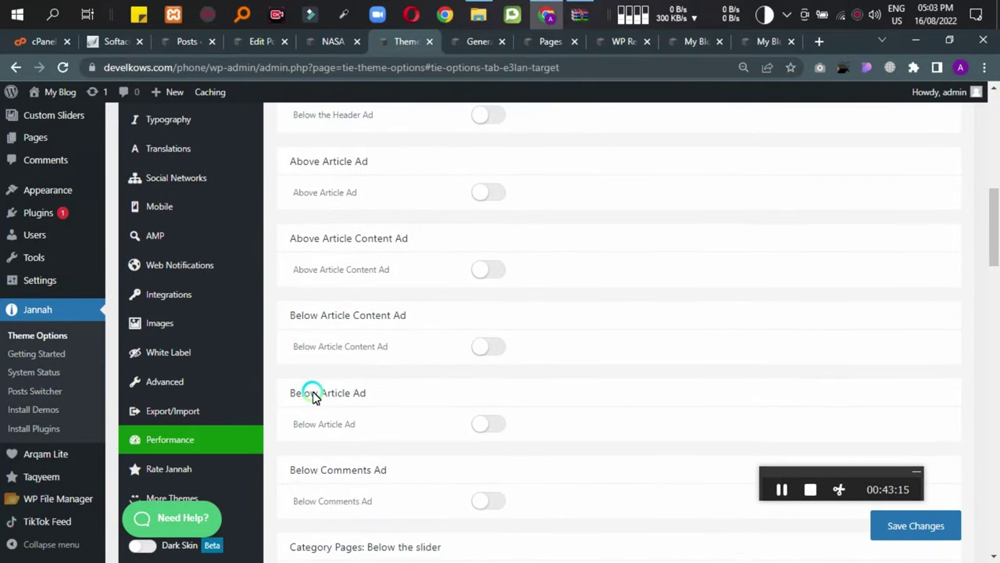
{"action": "scroll", "coordinate": [440, 406], "scroll_direction": "down", "scroll_amount": 15}
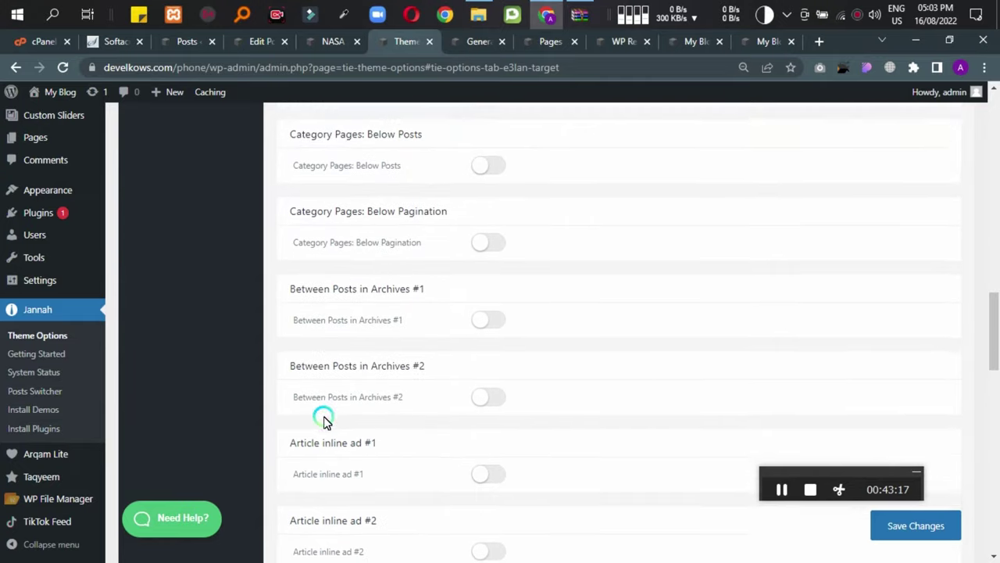
{"action": "scroll", "coordinate": [477, 406], "scroll_direction": "down", "scroll_amount": 4}
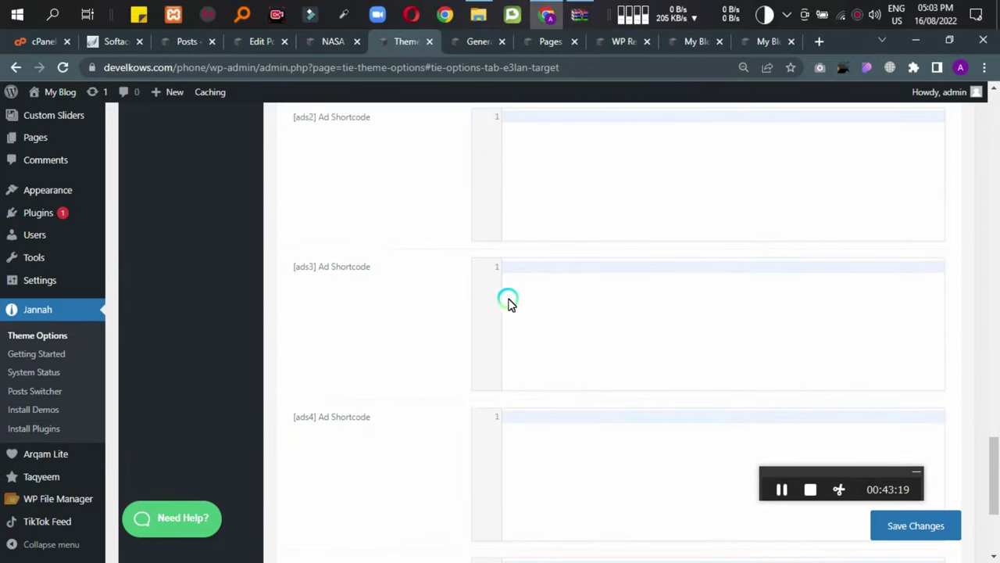
{"action": "scroll", "coordinate": [336, 293], "scroll_direction": "up", "scroll_amount": 9}
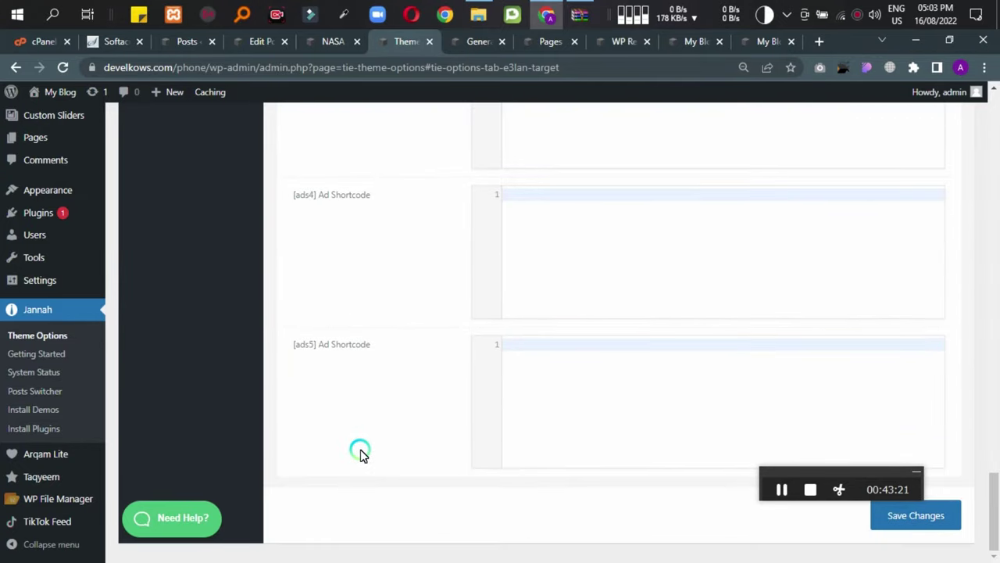
Show the Background settings and look over the background colors, image type, dots overlay and dimmer options.
{"action": "scroll", "coordinate": [361, 455], "scroll_direction": "up", "scroll_amount": 12}
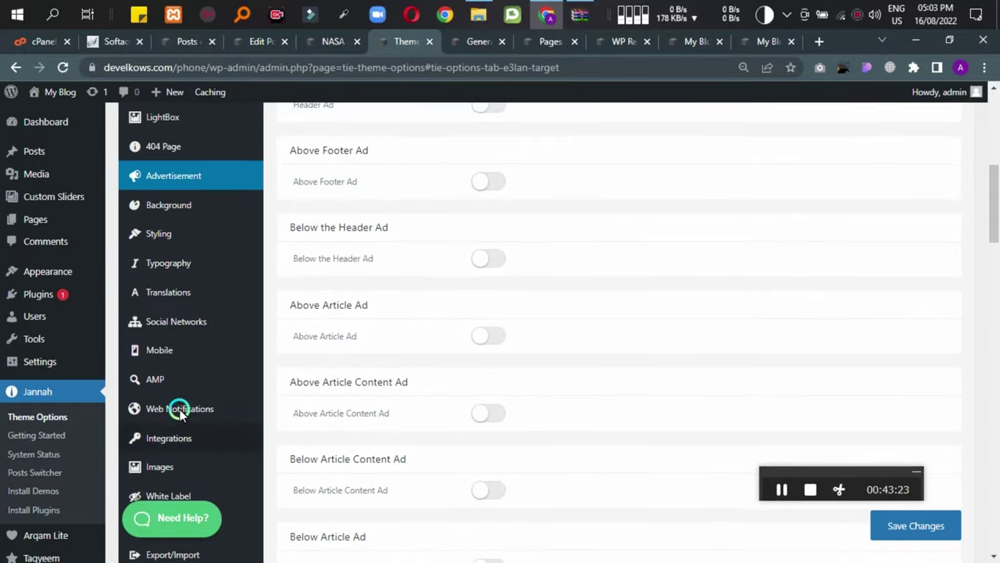
{"action": "left_click", "coordinate": [179, 349]}
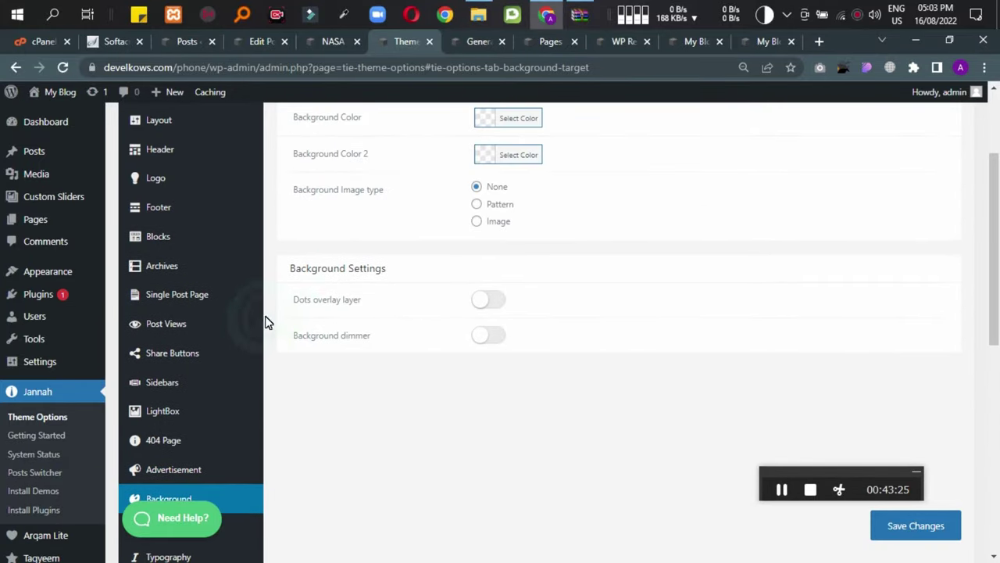
{"action": "scroll", "coordinate": [357, 286], "scroll_direction": "up", "scroll_amount": 2}
Show the Styling settings and look over the color options for the navigation, header and footer and the Custom CSS fields.
{"action": "scroll", "coordinate": [440, 408], "scroll_direction": "down", "scroll_amount": 5}
{"action": "left_click", "coordinate": [149, 243]}
{"action": "scroll", "coordinate": [417, 351], "scroll_direction": "up", "scroll_amount": 3}
{"action": "scroll", "coordinate": [417, 351], "scroll_direction": "down", "scroll_amount": 7}
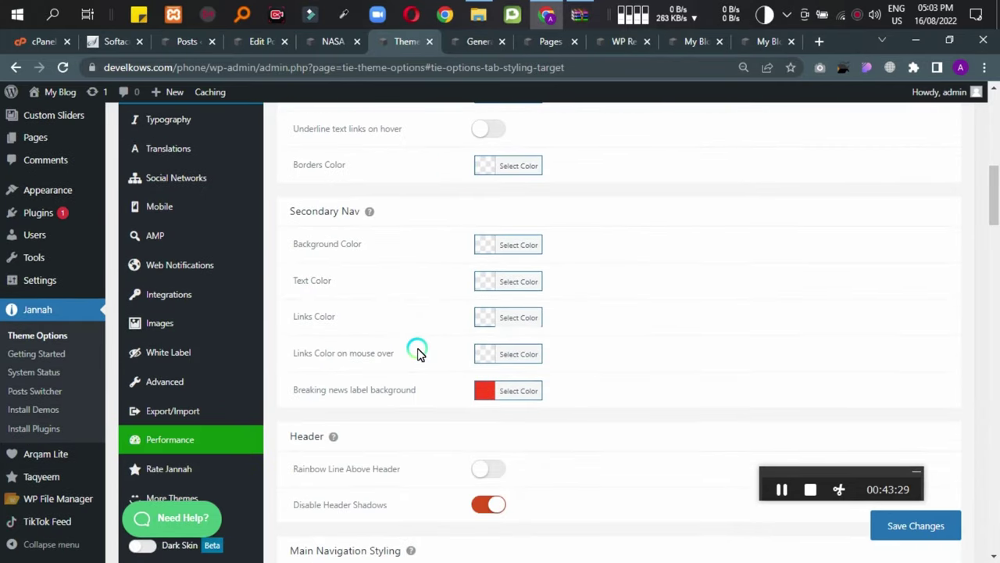
{"action": "scroll", "coordinate": [417, 352], "scroll_direction": "down", "scroll_amount": 10}
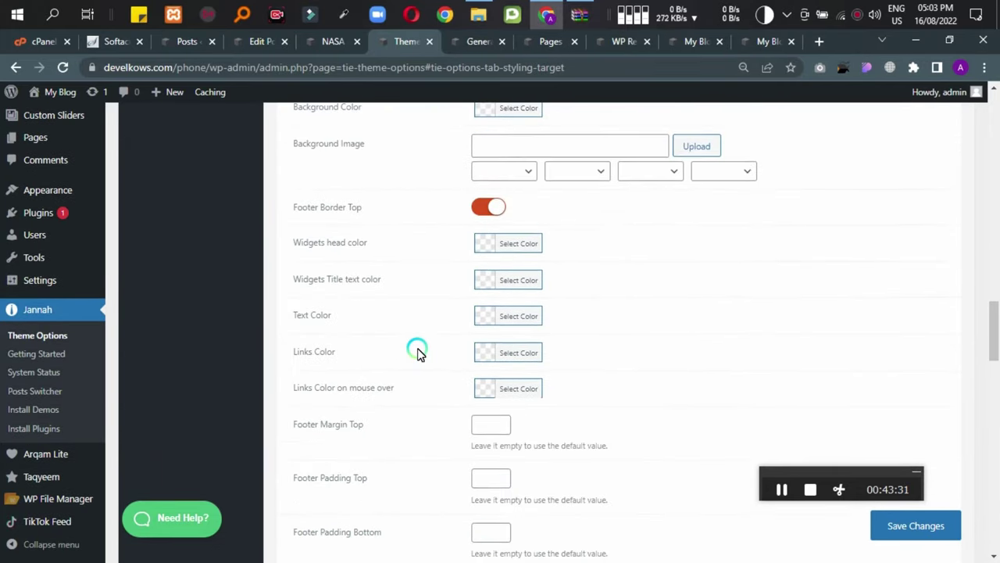
{"action": "scroll", "coordinate": [417, 352], "scroll_direction": "down", "scroll_amount": 10}
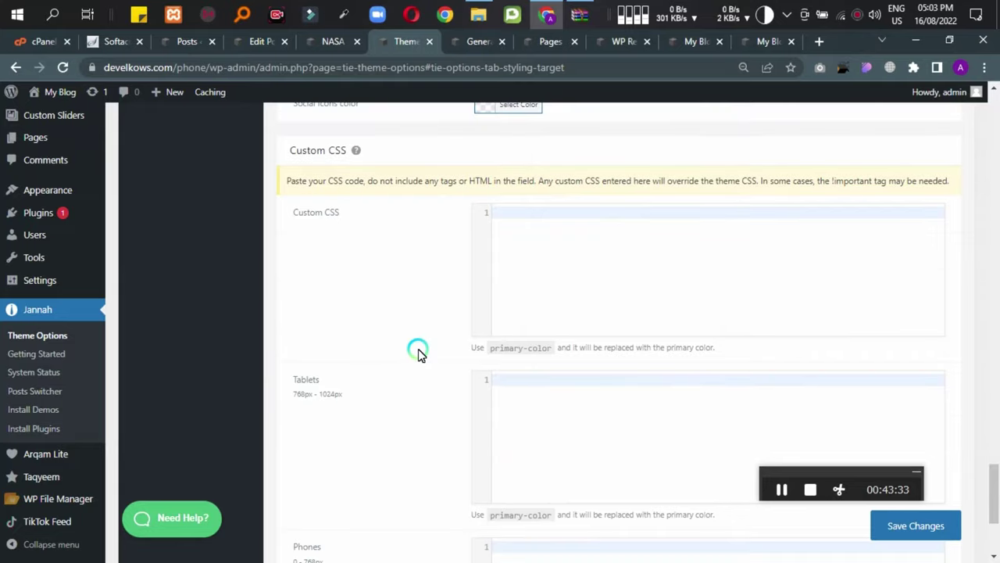
{"action": "scroll", "coordinate": [417, 352], "scroll_direction": "up", "scroll_amount": 3}
{"action": "scroll", "coordinate": [417, 352], "scroll_direction": "up", "scroll_amount": 15}
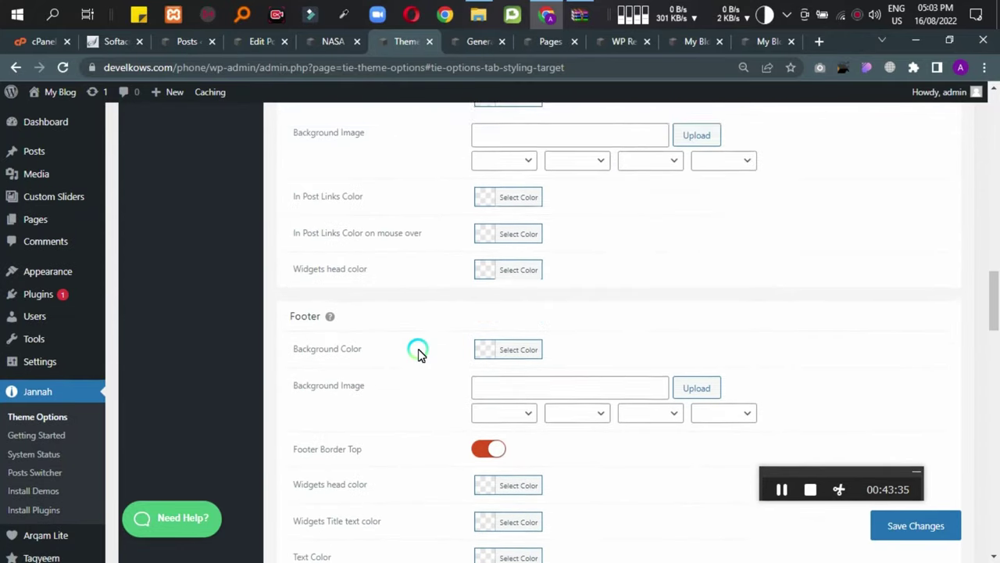
Show the Typography settings and look over the font family sources and the Google Web Font character sets.
{"action": "scroll", "coordinate": [417, 352], "scroll_direction": "up", "scroll_amount": 6}
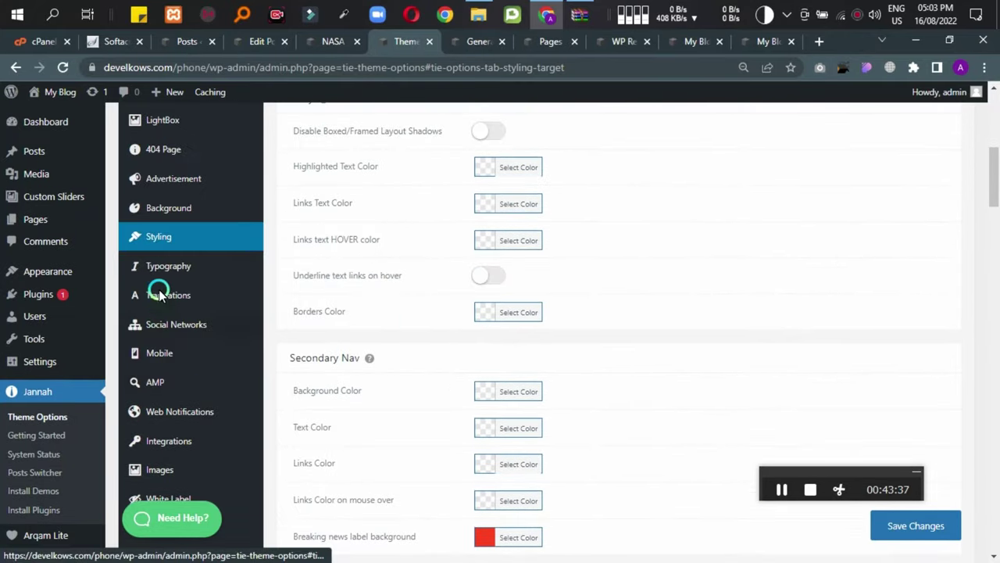
{"action": "left_click", "coordinate": [168, 268]}
{"action": "scroll", "coordinate": [618, 380], "scroll_direction": "up", "scroll_amount": 3}
{"action": "scroll", "coordinate": [619, 388], "scroll_direction": "up", "scroll_amount": 3}
{"action": "scroll", "coordinate": [356, 467], "scroll_direction": "down", "scroll_amount": 7}
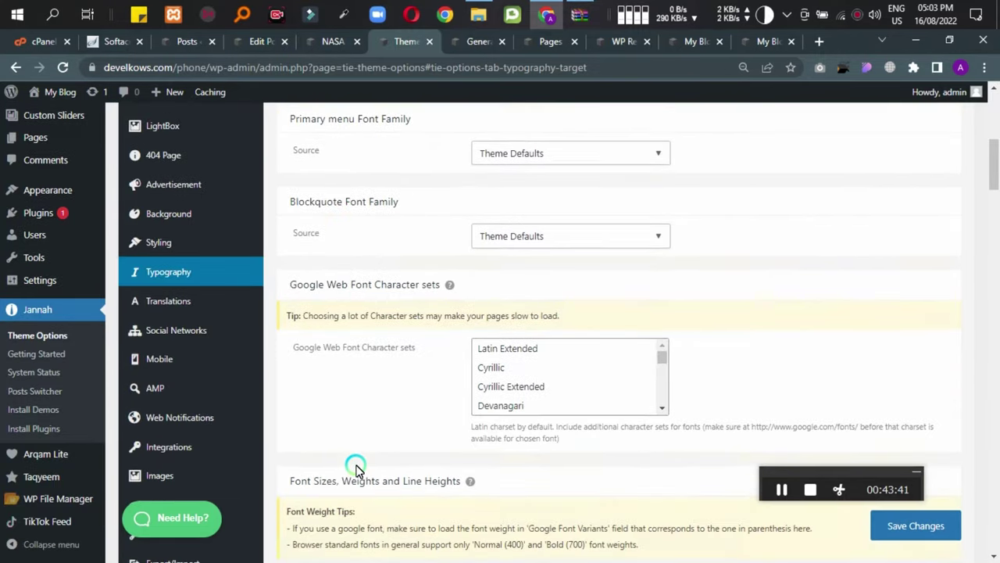
Show the Translations settings and look over the General, Search, Single Post Page and Blocks and Archives texts.
{"action": "left_click", "coordinate": [172, 222]}
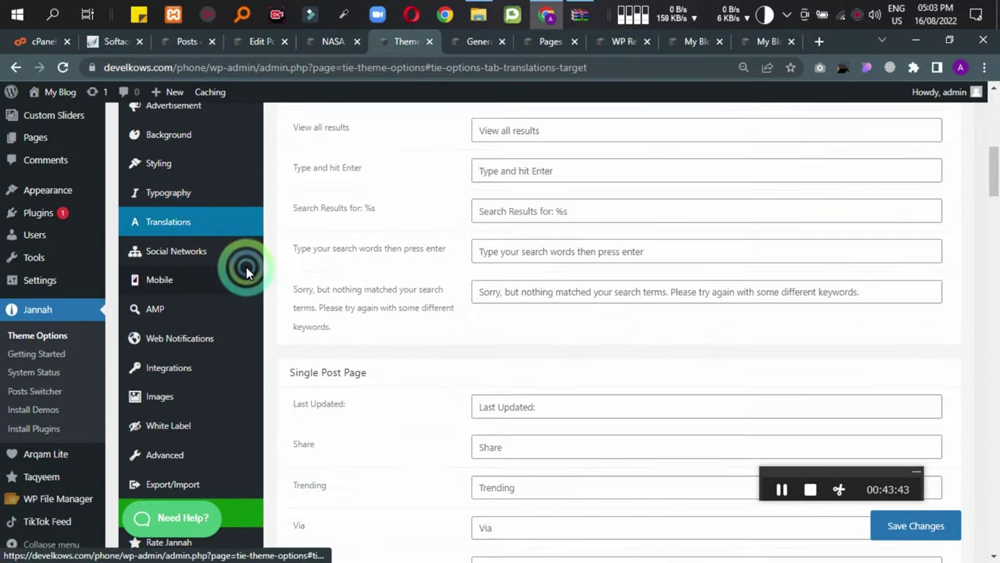
{"action": "scroll", "coordinate": [426, 262], "scroll_direction": "up", "scroll_amount": 4}
{"action": "scroll", "coordinate": [426, 262], "scroll_direction": "up", "scroll_amount": 3}
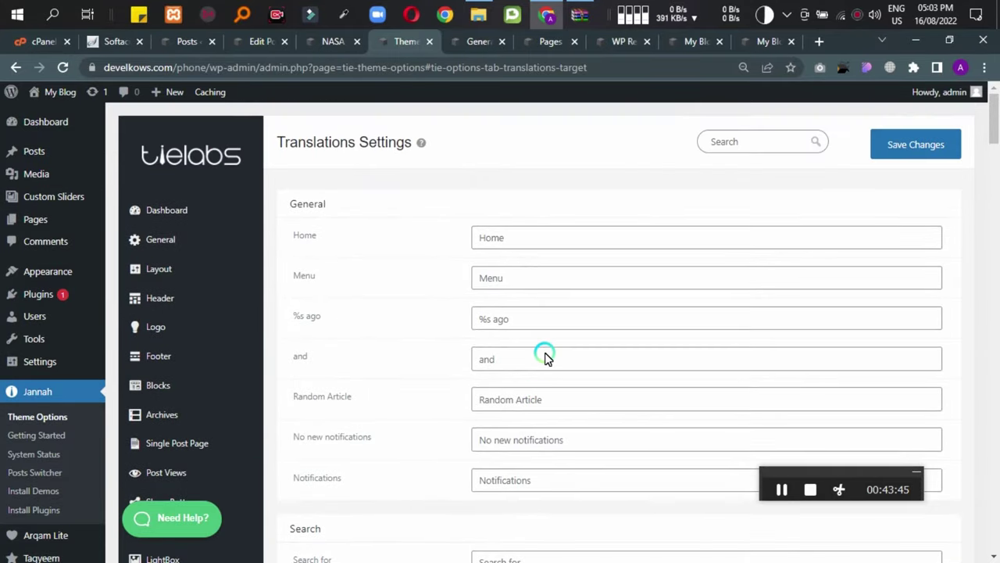
{"action": "scroll", "coordinate": [544, 436], "scroll_direction": "down", "scroll_amount": 10}
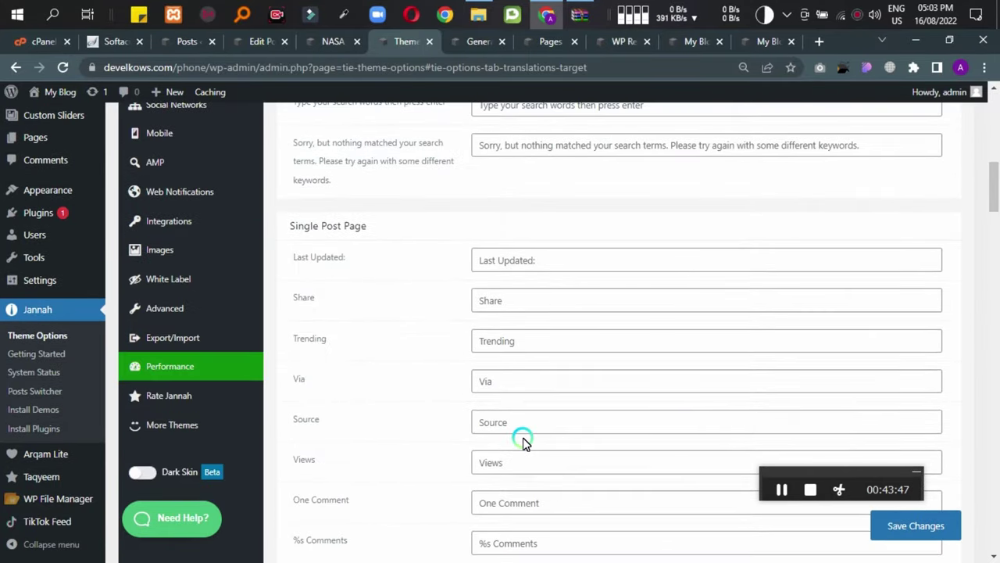
{"action": "scroll", "coordinate": [523, 443], "scroll_direction": "up", "scroll_amount": 1}
{"action": "scroll", "coordinate": [523, 443], "scroll_direction": "down", "scroll_amount": 10}
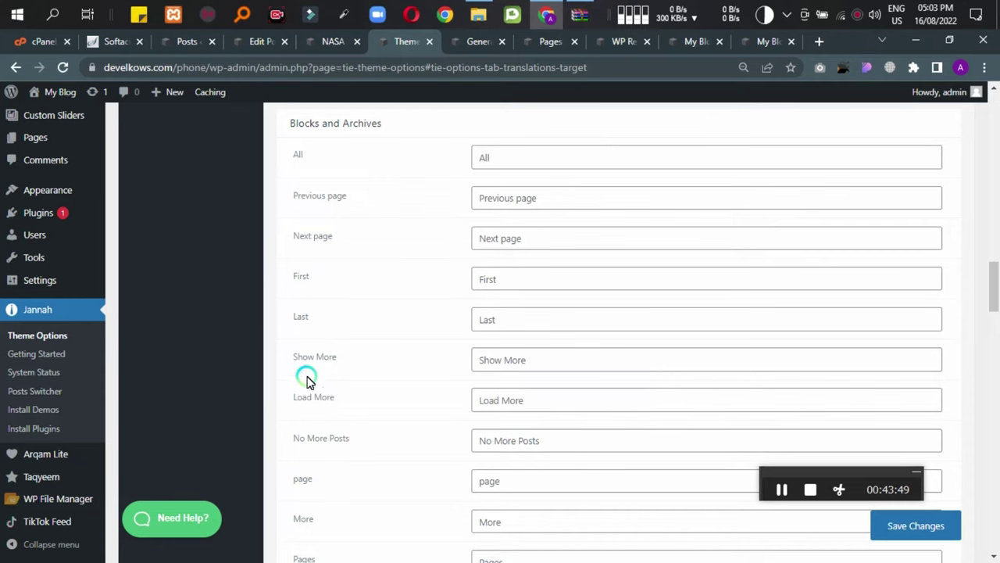
{"action": "scroll", "coordinate": [305, 414], "scroll_direction": "up", "scroll_amount": 2}
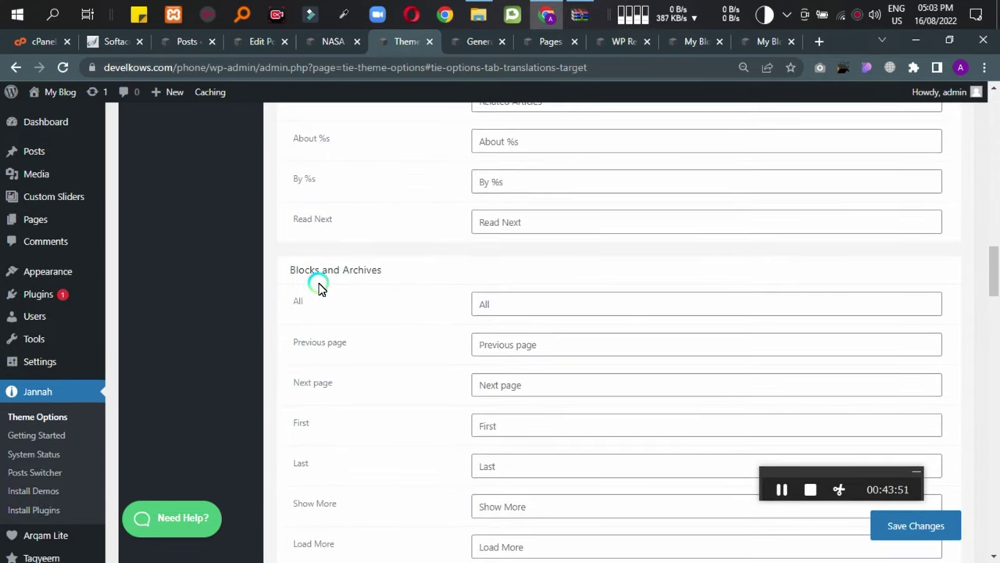
Show the Social Networks settings and look over the network link fields and the Custom Social Network sections.
{"action": "scroll", "coordinate": [328, 313], "scroll_direction": "up", "scroll_amount": 10}
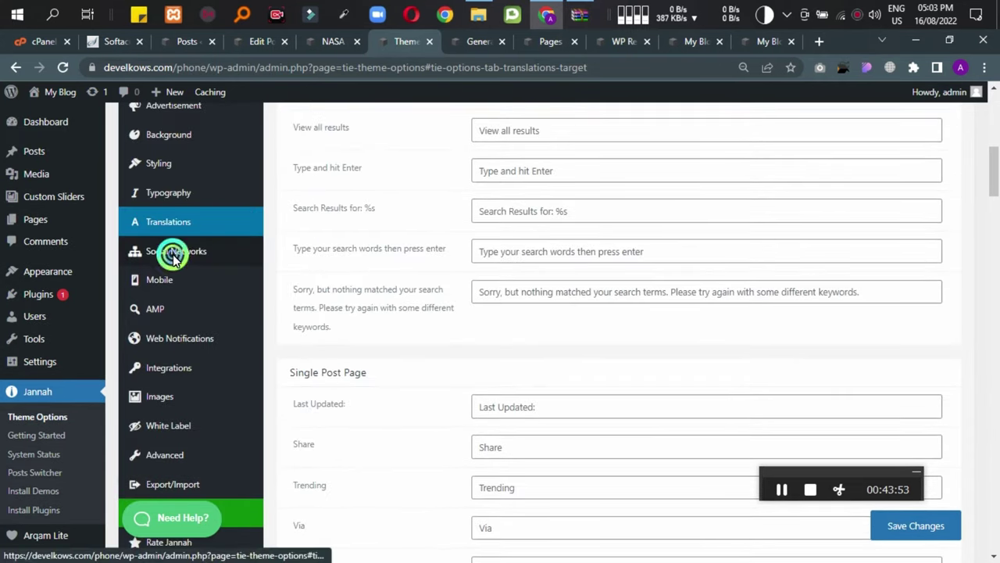
{"action": "left_click", "coordinate": [170, 253]}
{"action": "scroll", "coordinate": [370, 324], "scroll_direction": "up", "scroll_amount": 3}
{"action": "scroll", "coordinate": [368, 322], "scroll_direction": "up", "scroll_amount": 4}
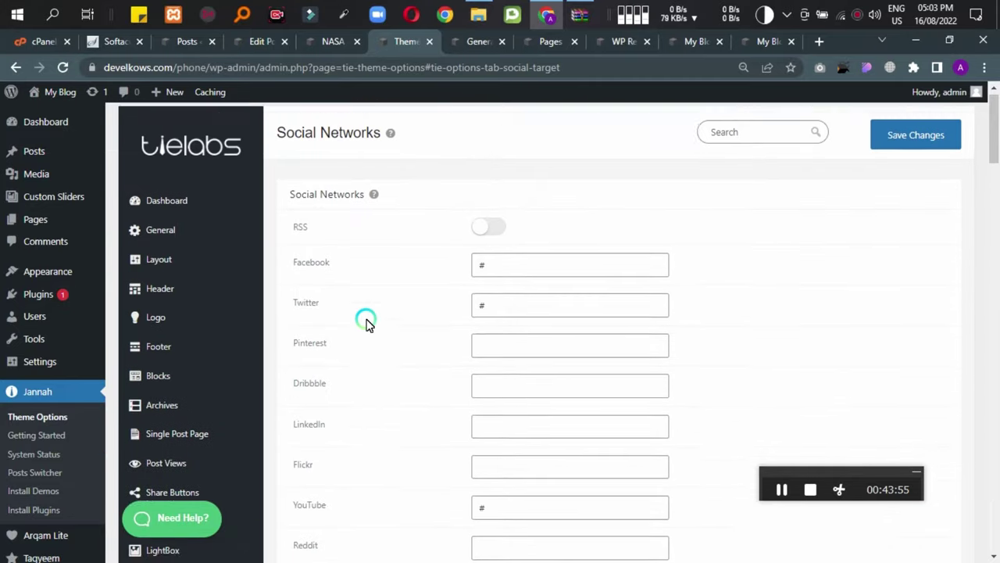
{"action": "scroll", "coordinate": [356, 462], "scroll_direction": "down", "scroll_amount": 5}
{"action": "scroll", "coordinate": [363, 411], "scroll_direction": "down", "scroll_amount": 10}
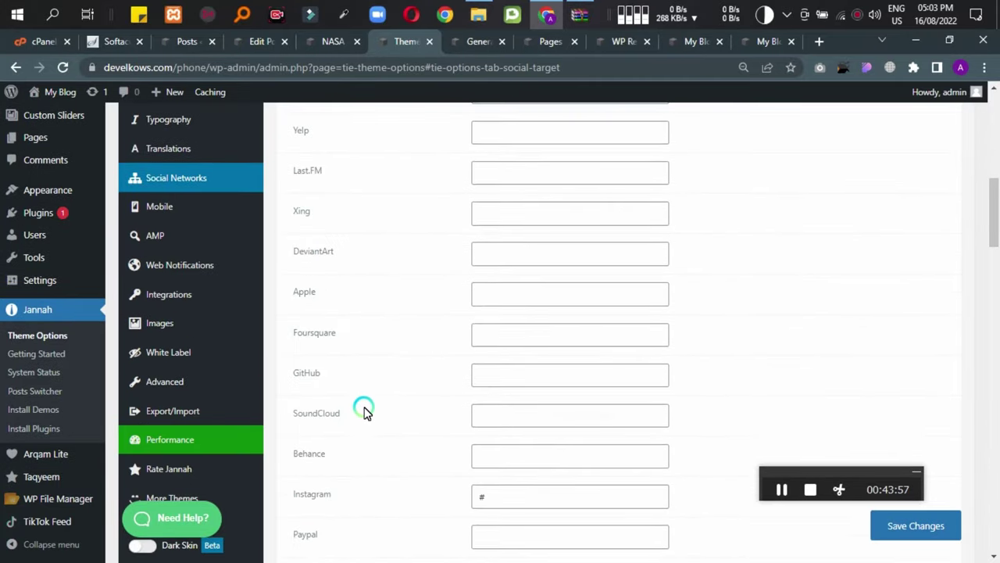
{"action": "scroll", "coordinate": [368, 436], "scroll_direction": "down", "scroll_amount": 3}
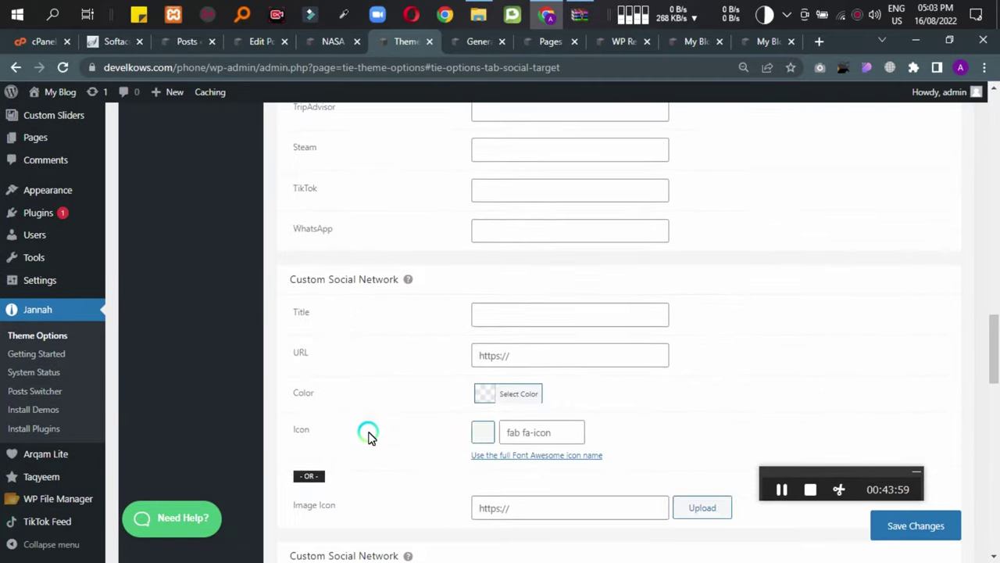
{"action": "scroll", "coordinate": [412, 298], "scroll_direction": "down", "scroll_amount": 12}
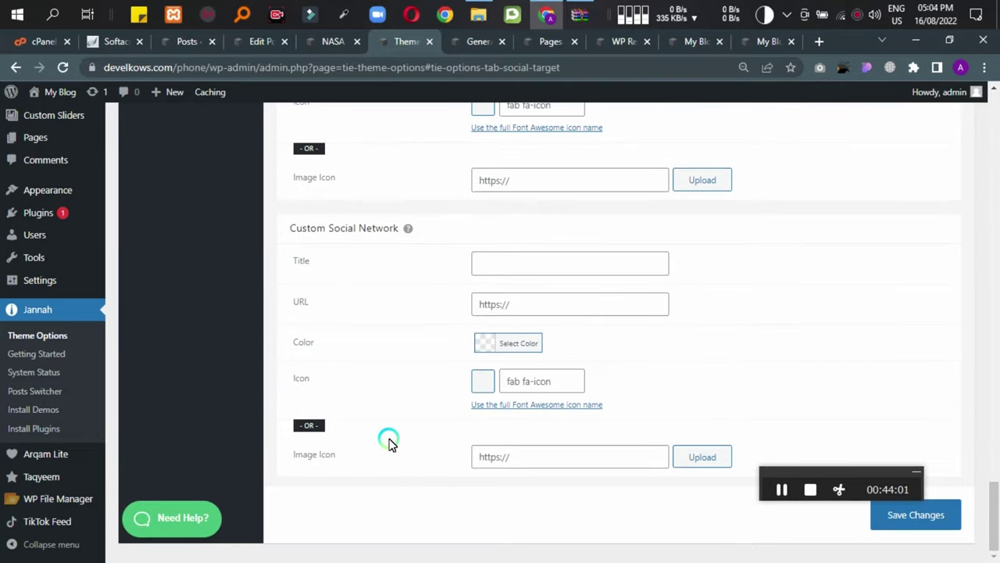
Show the Mobile settings and look over the mobile header, menu icon and layout, sidebars, hidden elements and share buttons.
{"action": "scroll", "coordinate": [388, 441], "scroll_direction": "up", "scroll_amount": 10}
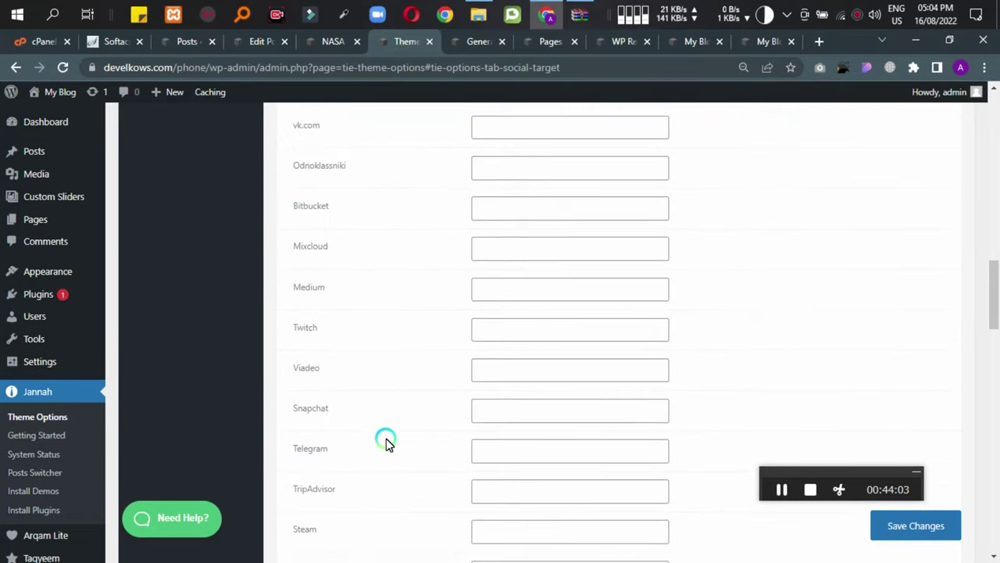
{"action": "left_click", "coordinate": [174, 225]}
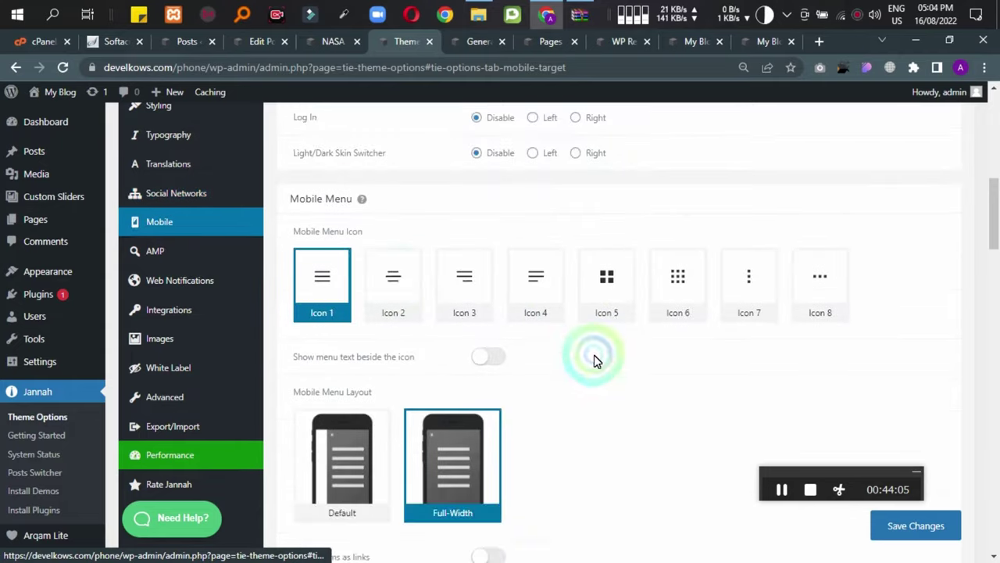
{"action": "scroll", "coordinate": [438, 368], "scroll_direction": "up", "scroll_amount": 1}
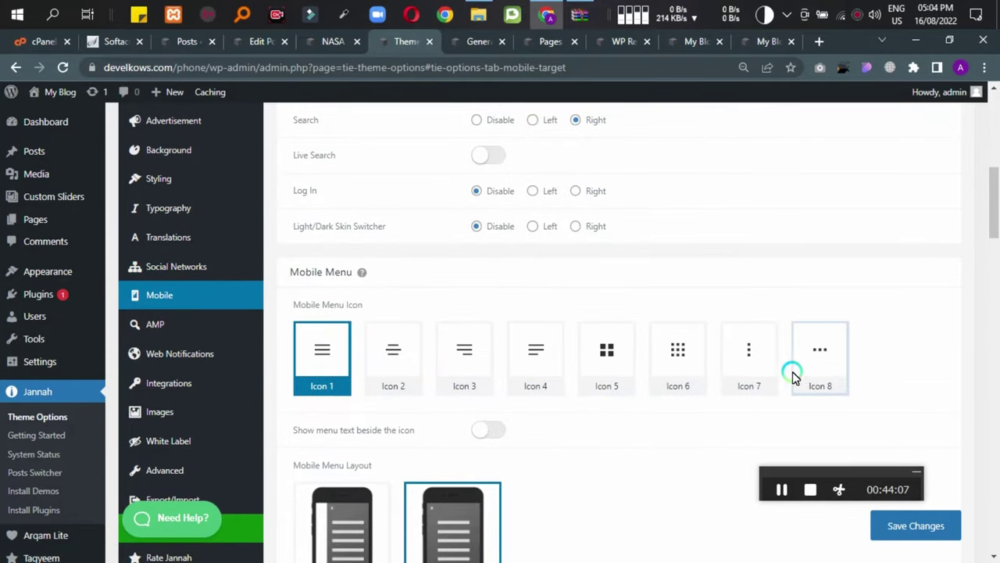
{"action": "scroll", "coordinate": [352, 363], "scroll_direction": "up", "scroll_amount": 4}
{"action": "scroll", "coordinate": [406, 395], "scroll_direction": "up", "scroll_amount": 3}
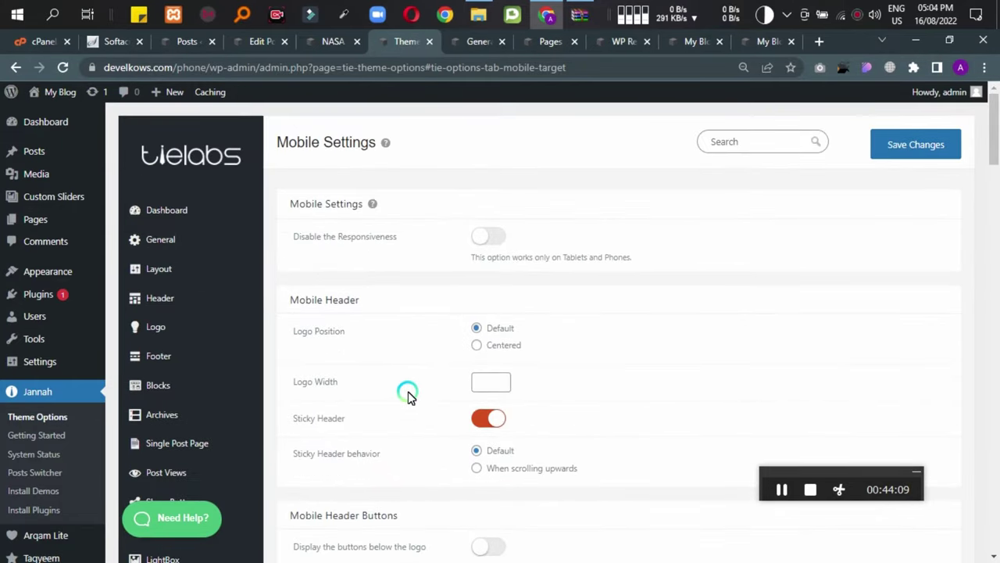
{"action": "scroll", "coordinate": [438, 457], "scroll_direction": "down", "scroll_amount": 9}
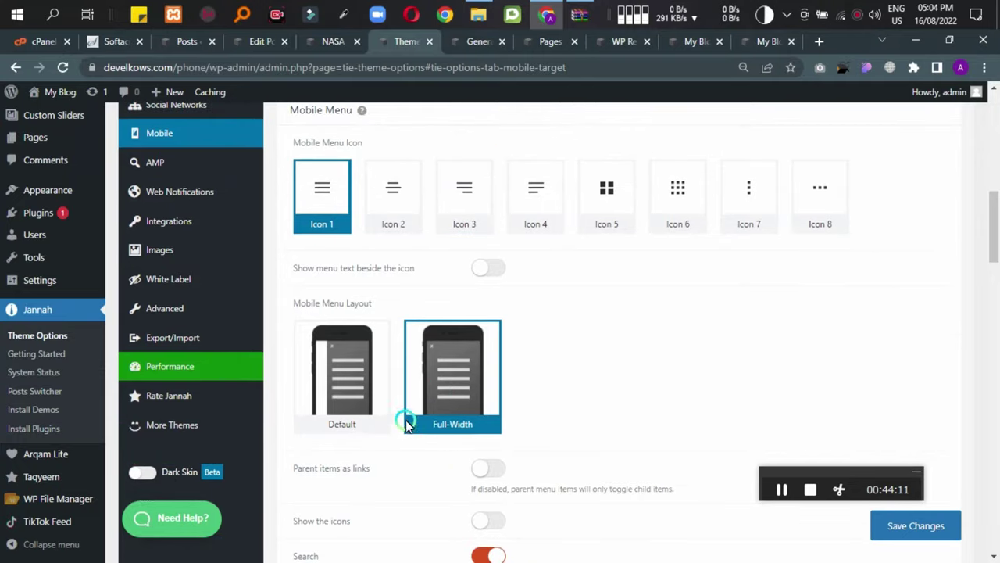
{"action": "scroll", "coordinate": [447, 439], "scroll_direction": "down", "scroll_amount": 4}
{"action": "scroll", "coordinate": [487, 508], "scroll_direction": "down", "scroll_amount": 11}
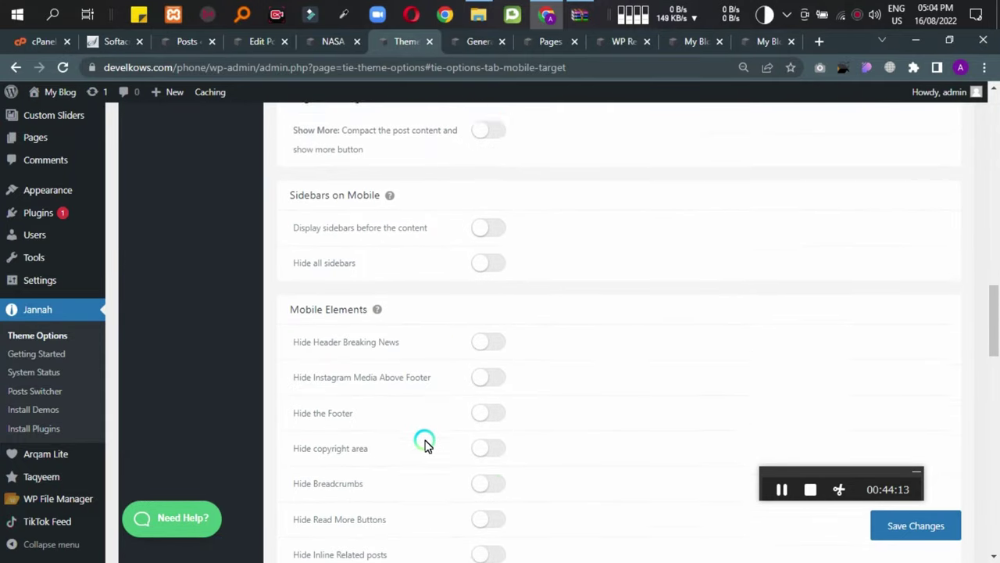
{"action": "scroll", "coordinate": [380, 464], "scroll_direction": "down", "scroll_amount": 10}
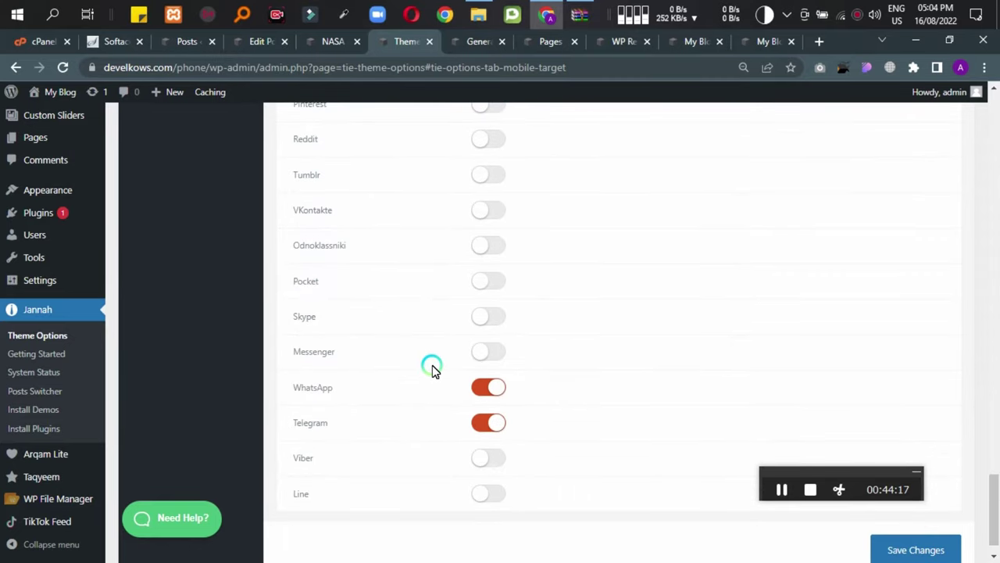
Toggle the Messenger share button on and back off in the Mobile settings.
{"action": "left_click", "coordinate": [482, 352]}
{"action": "left_click", "coordinate": [482, 352]}
{"action": "scroll", "coordinate": [626, 503], "scroll_direction": "down", "scroll_amount": 1}
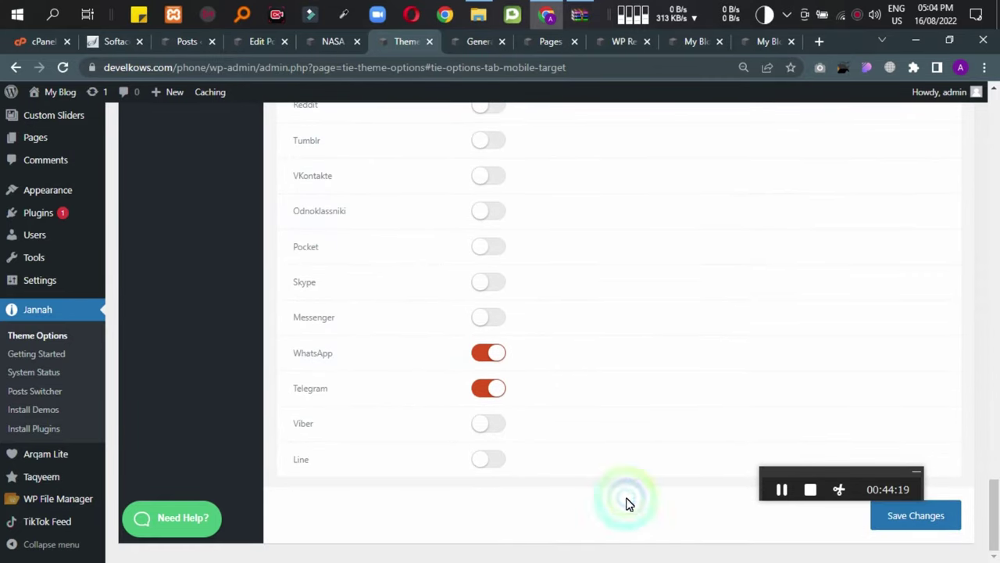
Show the AMP settings and open the linked Automattic AMP plugin page in a separate tab.
{"action": "scroll", "coordinate": [395, 444], "scroll_direction": "up", "scroll_amount": 10}
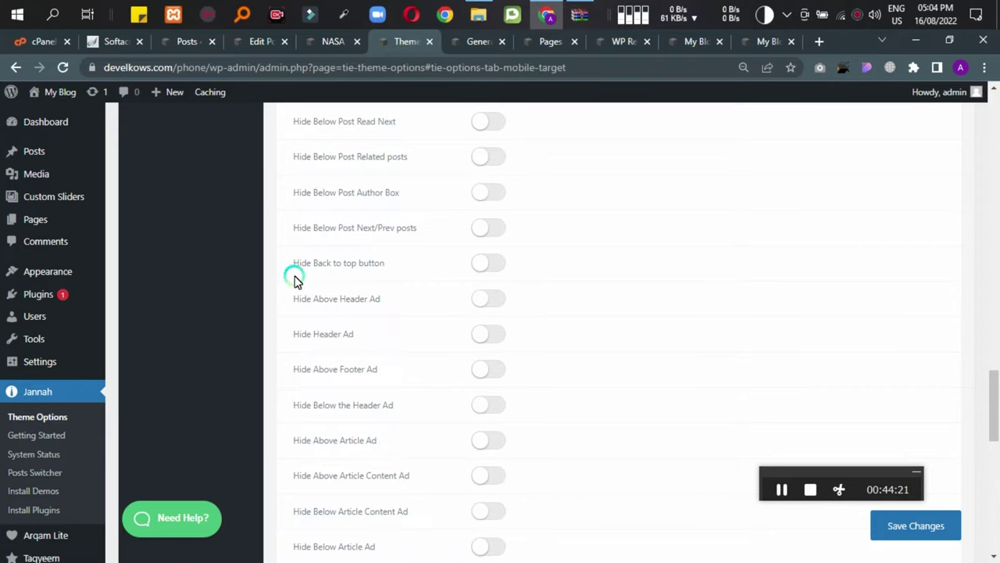
{"action": "scroll", "coordinate": [375, 324], "scroll_direction": "up", "scroll_amount": 15}
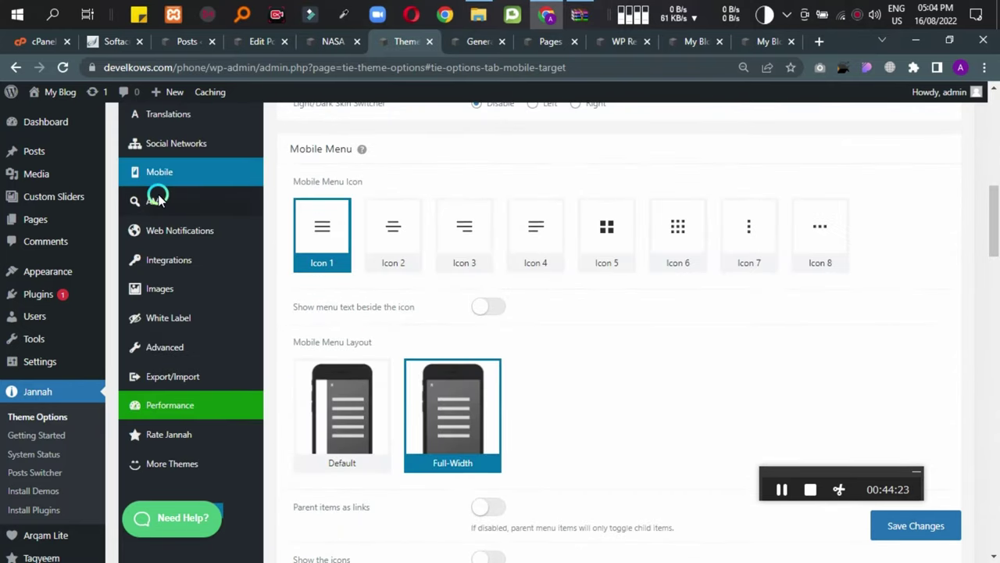
{"action": "left_click", "coordinate": [156, 201]}
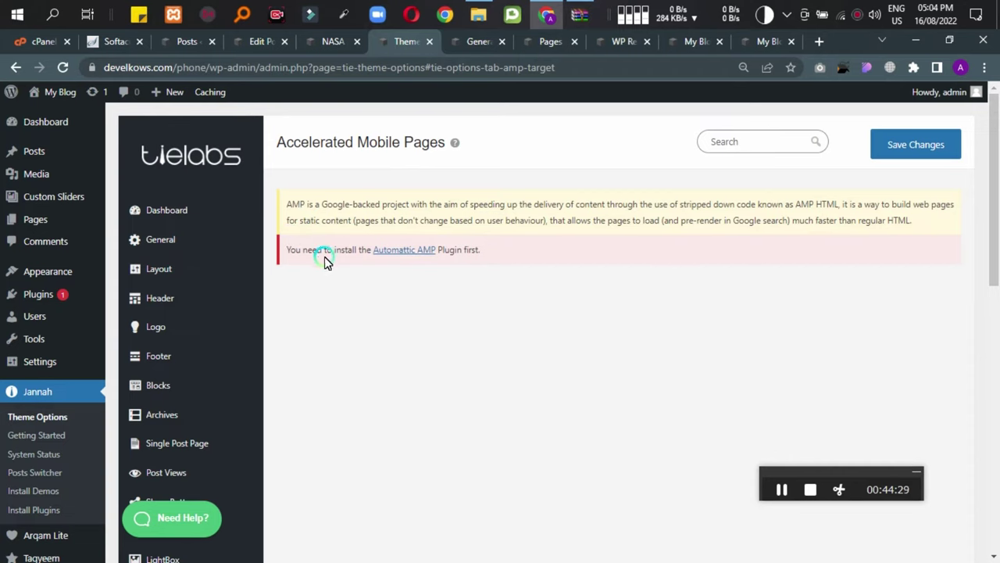
{"action": "middle_click", "coordinate": [416, 252]}
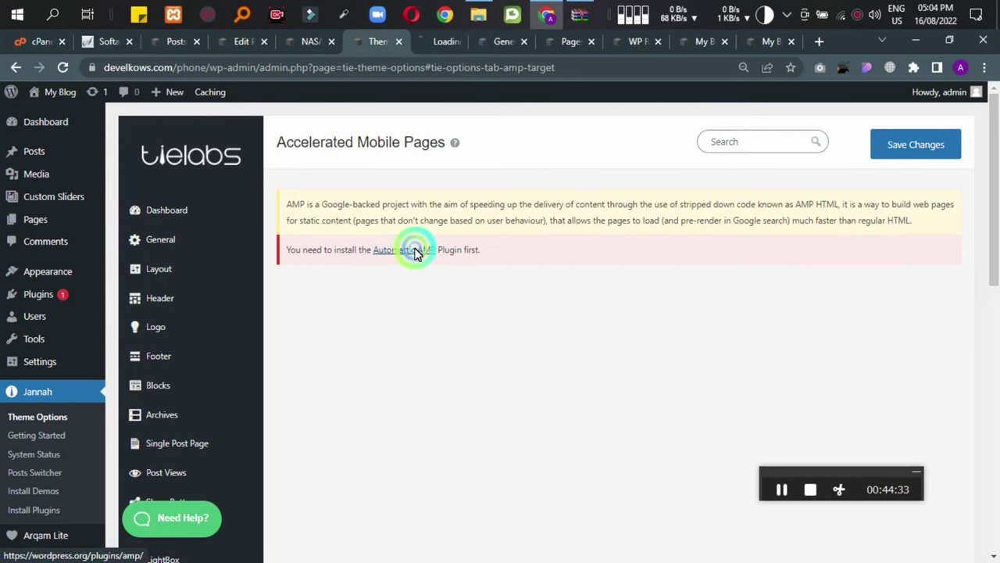
{"action": "left_click", "coordinate": [417, 43]}
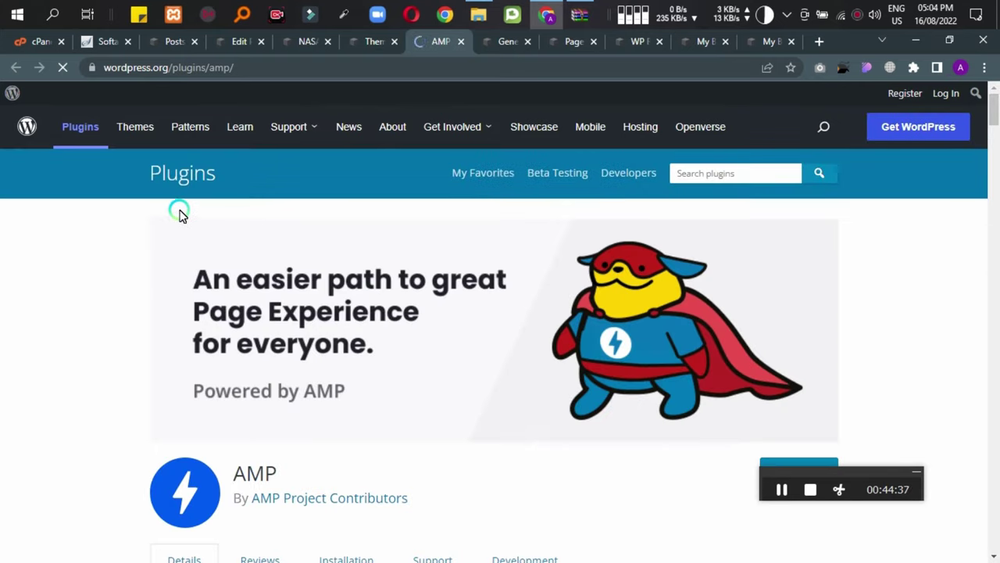
Copy the plugin title AMP from its WordPress.org page.
{"action": "scroll", "coordinate": [469, 336], "scroll_direction": "down", "scroll_amount": 2}
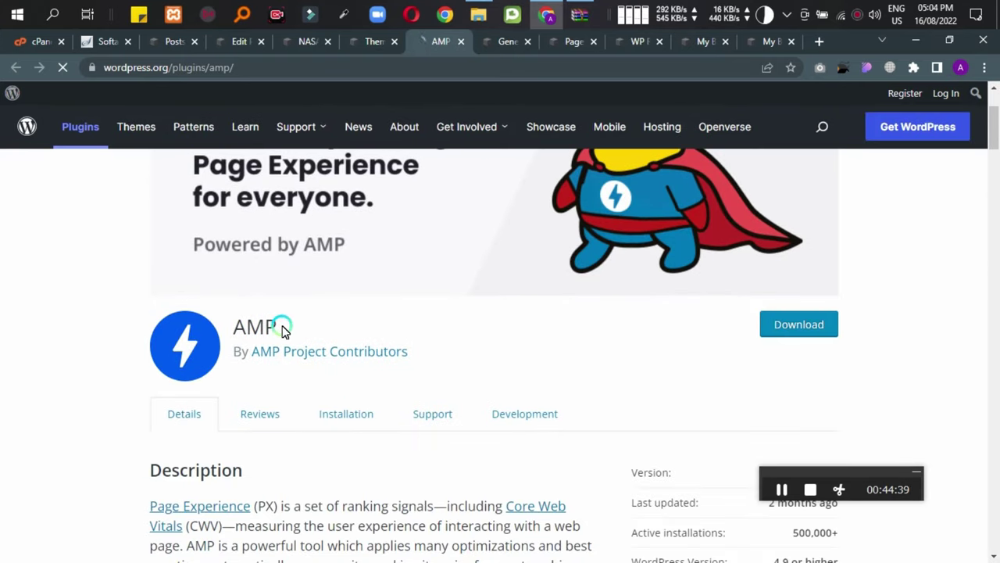
{"action": "left_click_drag", "start_coordinate": [282, 331], "coordinate": [231, 325]}
{"action": "right_click", "coordinate": [236, 325]}
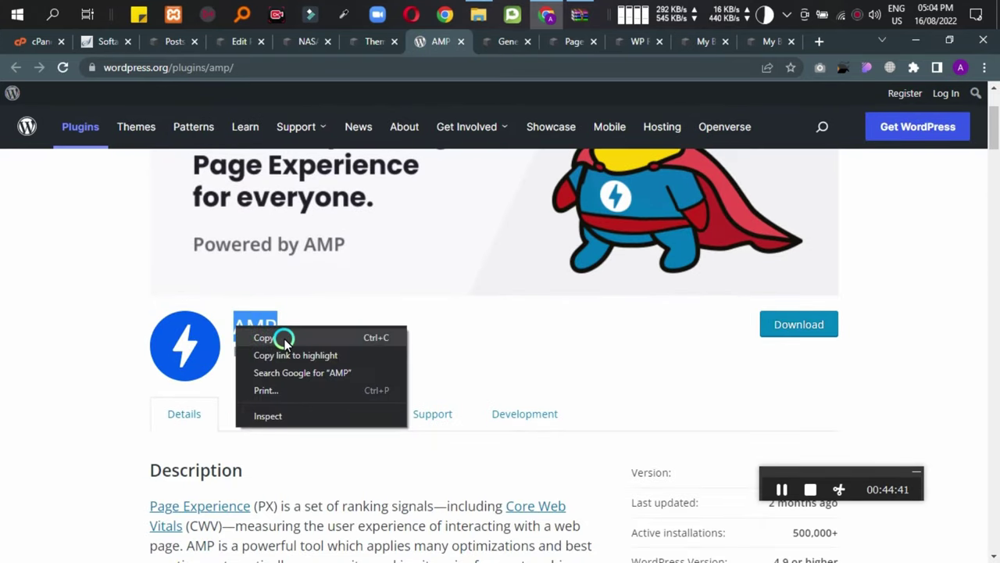
{"action": "left_click", "coordinate": [266, 338]}
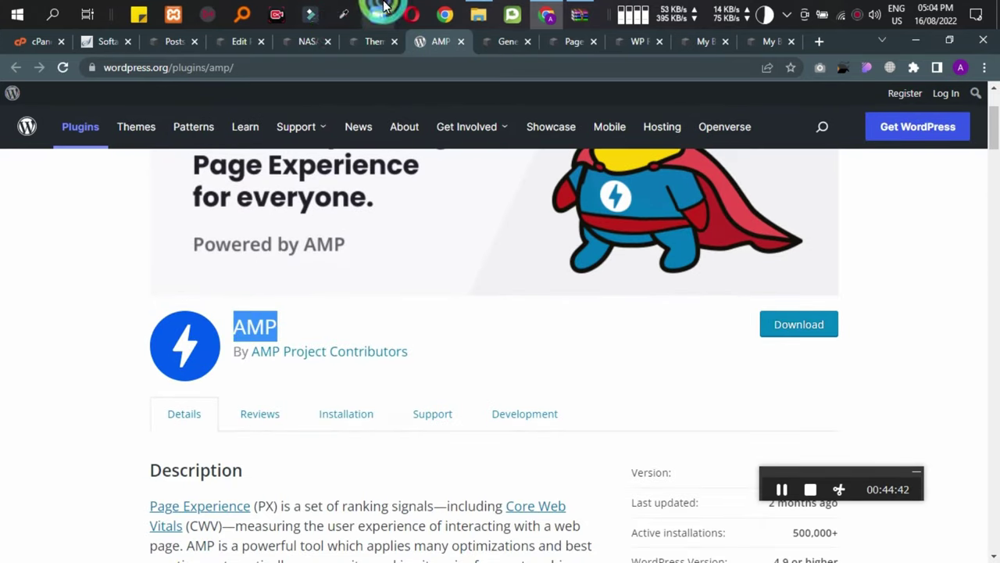
Open the site's Add Plugins page in its own tab, placed beside the Theme Options tab.
{"action": "left_click", "coordinate": [288, 44]}
{"action": "left_click", "coordinate": [220, 40]}
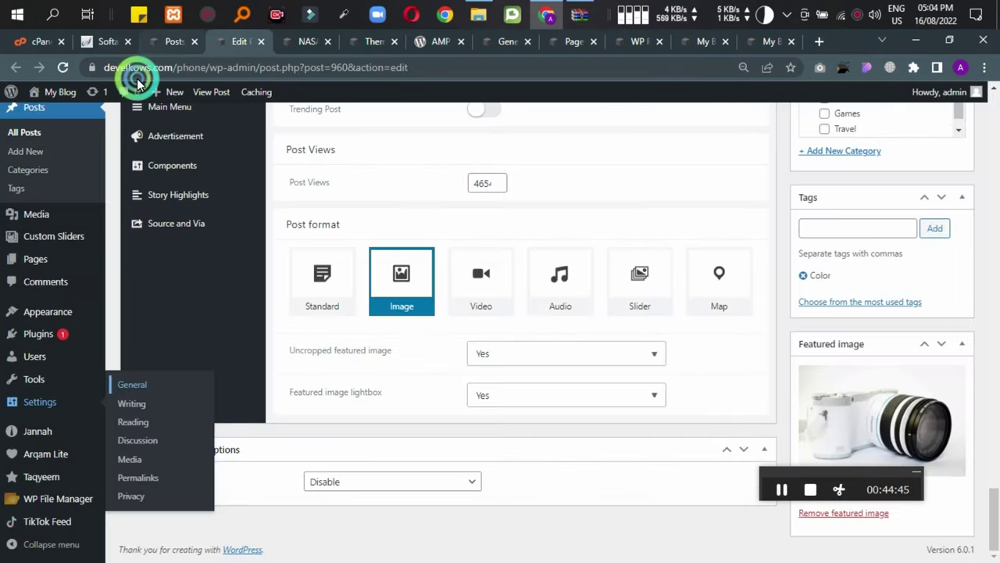
{"action": "mouse_move", "coordinate": [70, 338]}
{"action": "middle_click", "coordinate": [135, 354]}
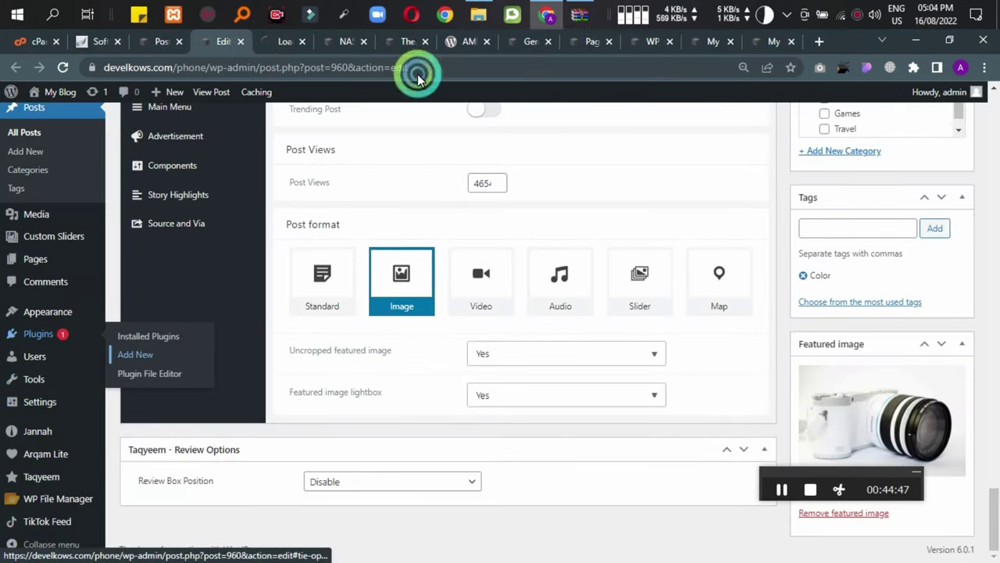
{"action": "left_click_drag", "start_coordinate": [268, 40], "coordinate": [334, 45]}
{"action": "left_click", "coordinate": [393, 40]}
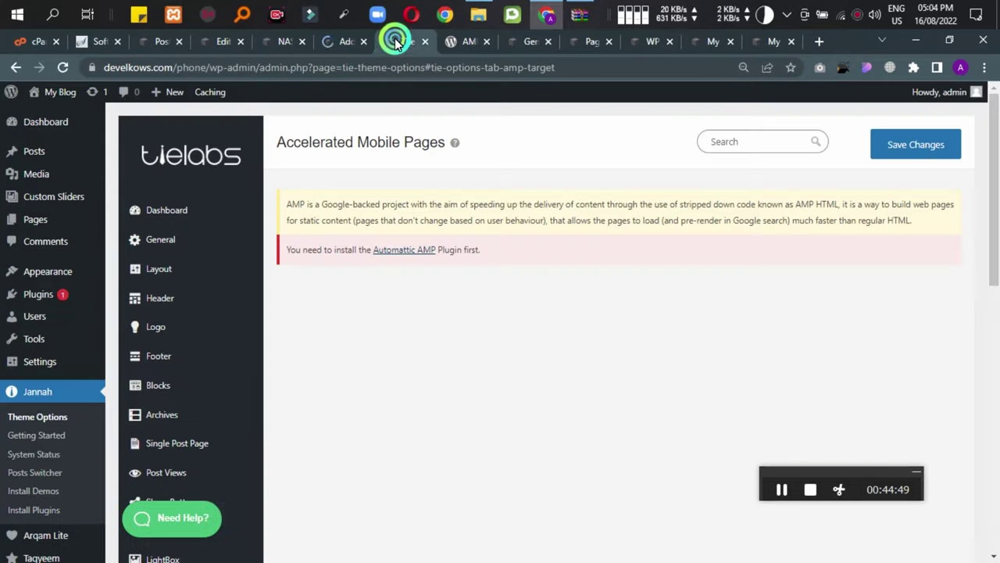
{"action": "left_click", "coordinate": [315, 44]}
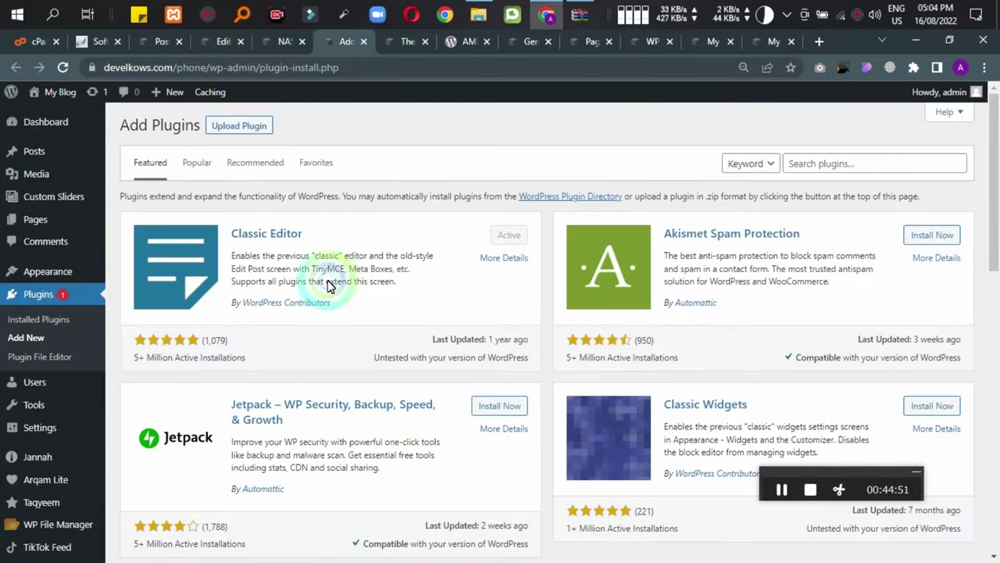
Search the plugins for AMP, and install and activate the AMP plugin by AMP Project Contributors.
{"action": "left_click", "coordinate": [816, 163]}
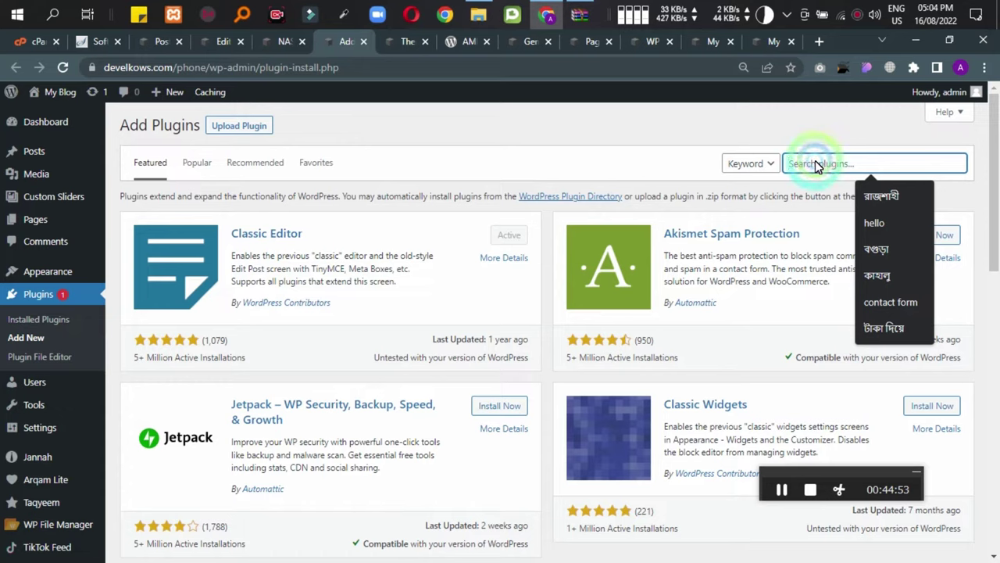
{"action": "type", "text": "AMP"}
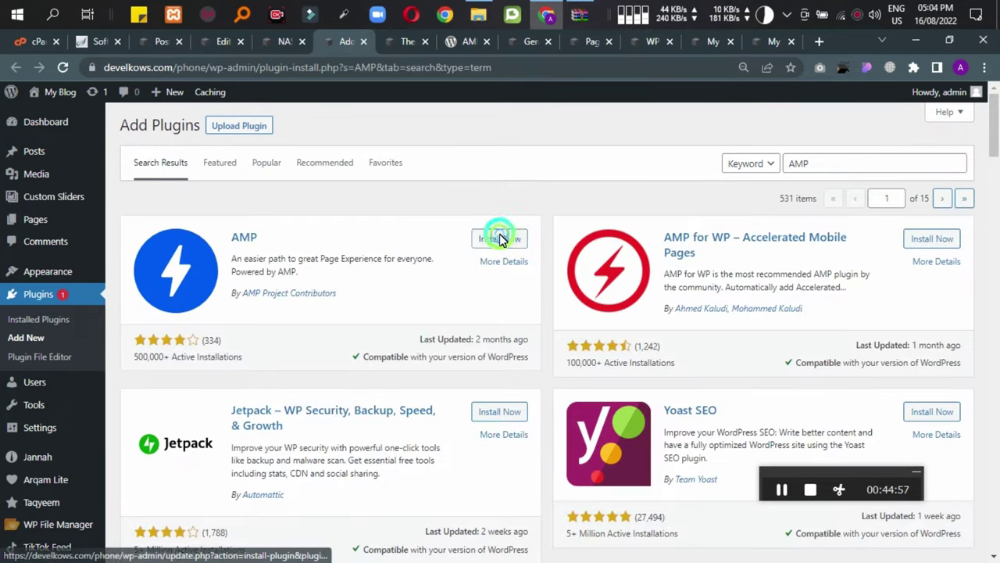
{"action": "left_click", "coordinate": [499, 238]}
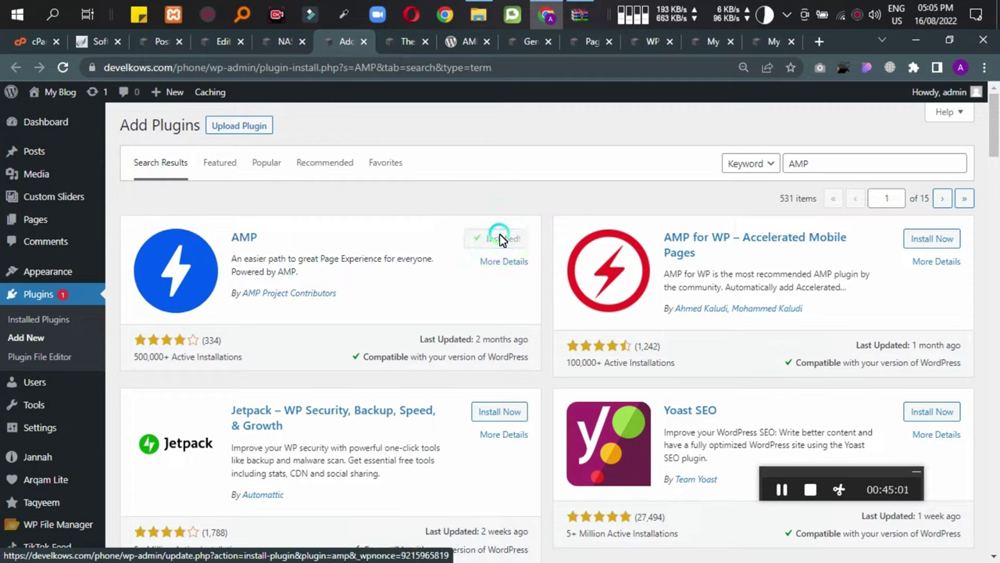
{"action": "left_click", "coordinate": [508, 238]}
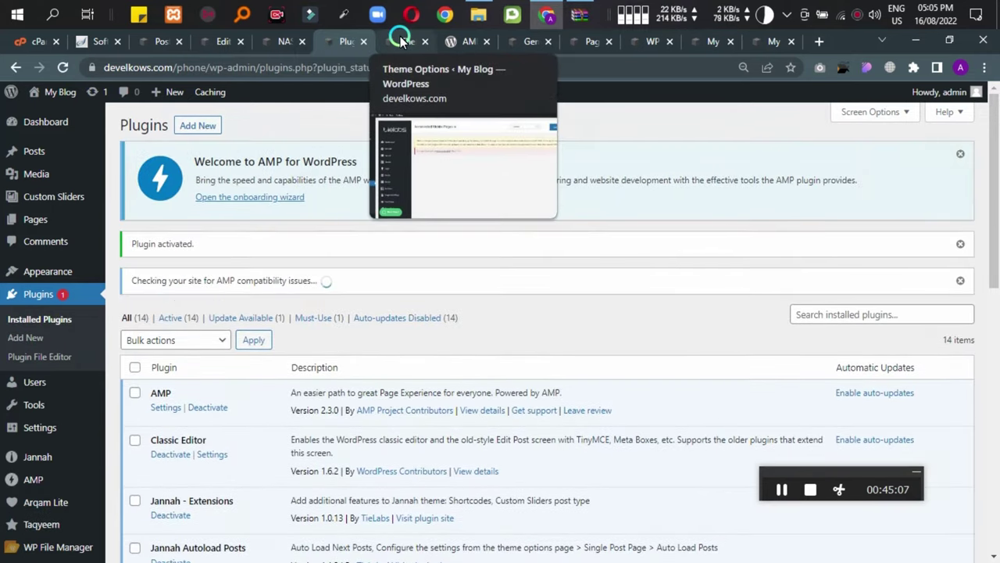
Return to Theme Options, save the changes and reload the Accelerated Mobile Pages settings.
{"action": "left_click", "coordinate": [400, 41]}
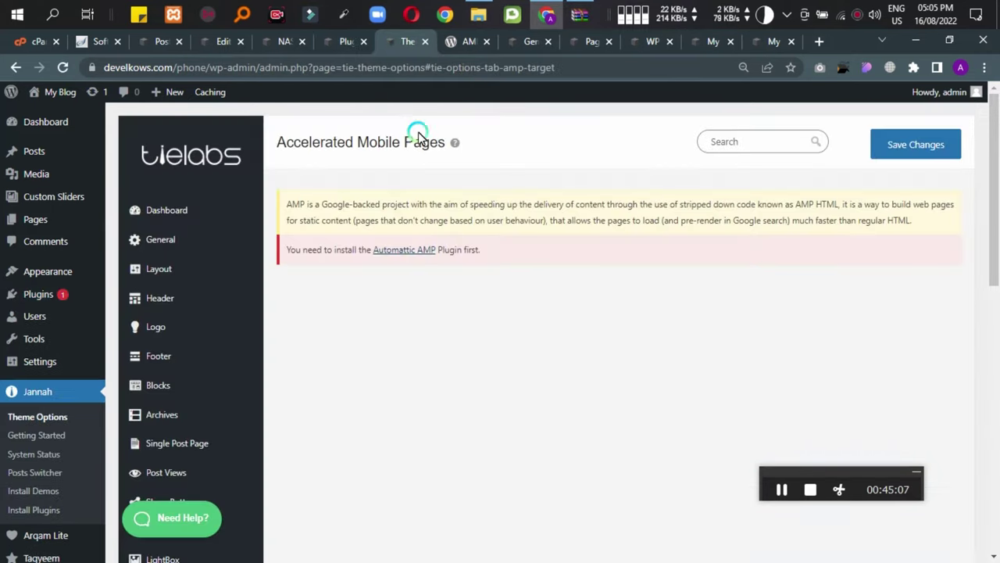
{"action": "left_click", "coordinate": [901, 139]}
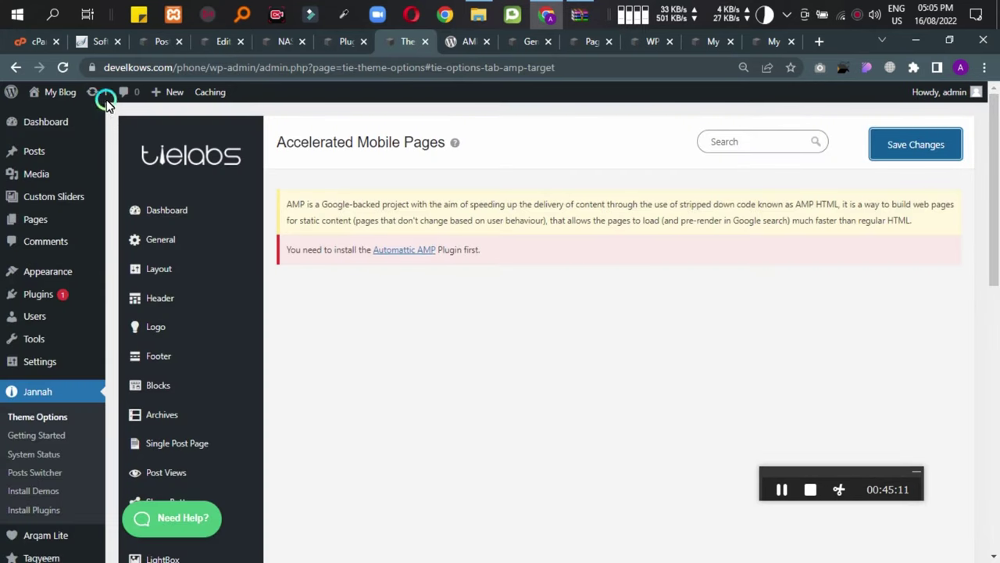
{"action": "left_click", "coordinate": [61, 67]}
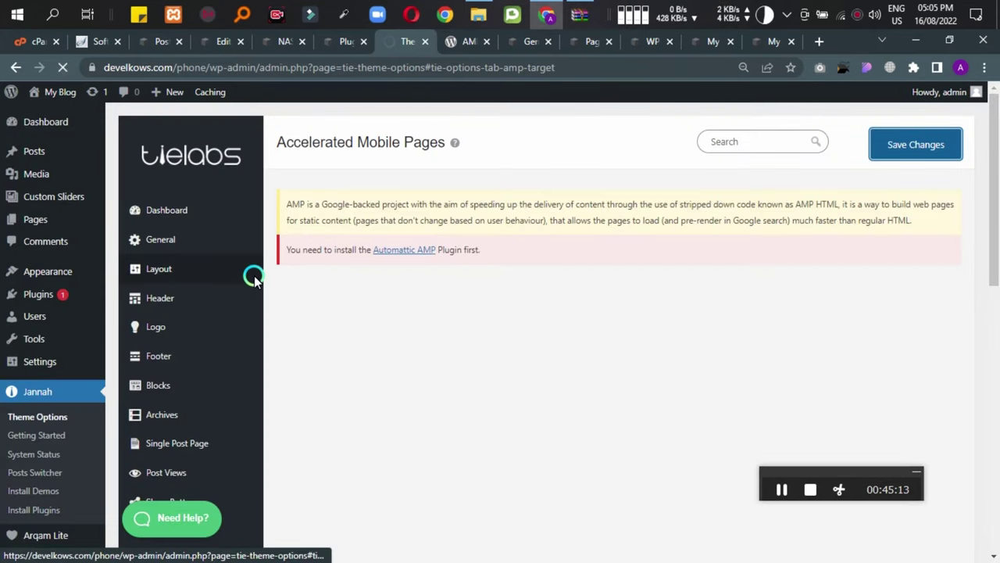
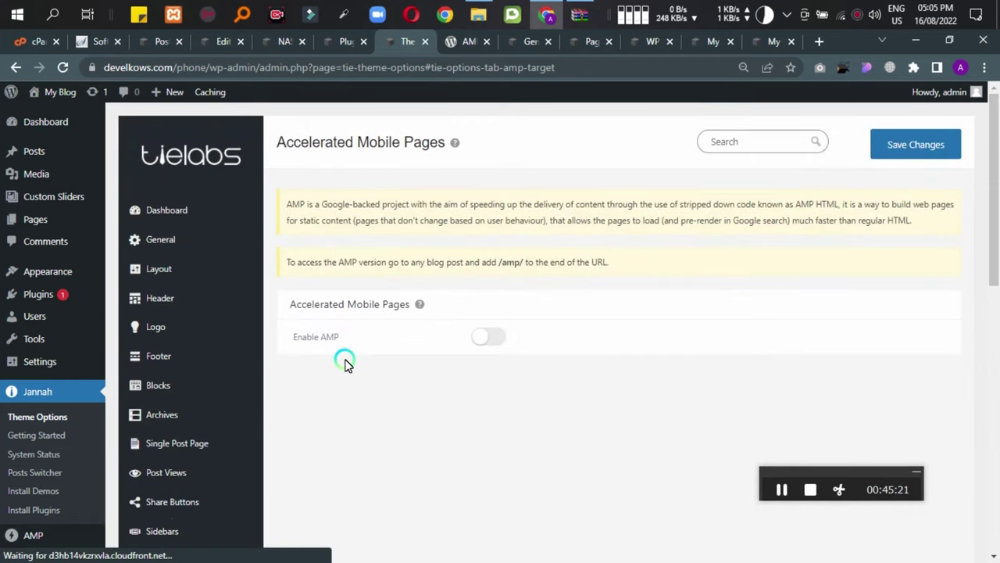
Enable AMP and look over its logo, menu, post, footer, custom code, ad and styling settings.
{"action": "left_click", "coordinate": [487, 337]}
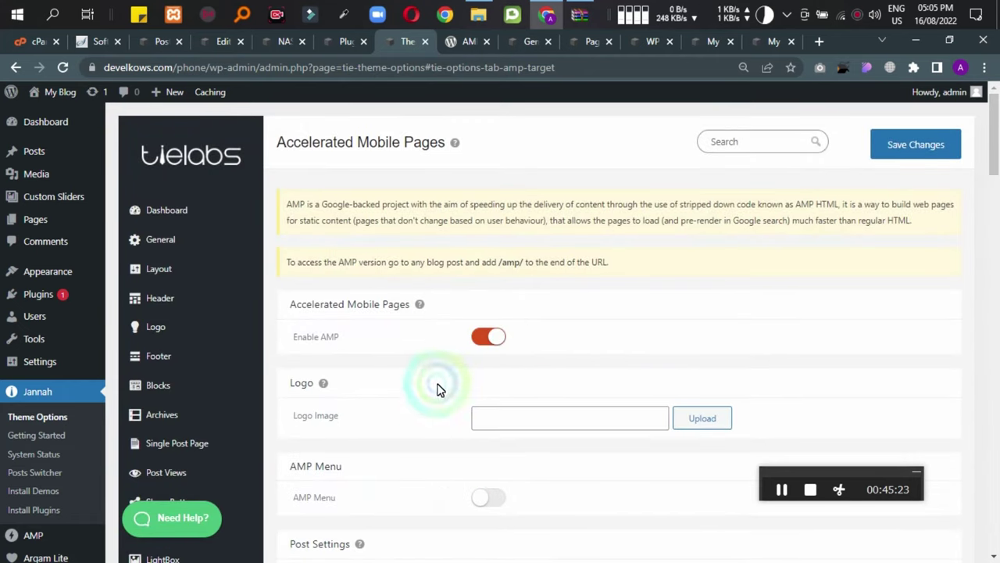
{"action": "scroll", "coordinate": [407, 359], "scroll_direction": "down", "scroll_amount": 2}
{"action": "scroll", "coordinate": [406, 305], "scroll_direction": "down", "scroll_amount": 2}
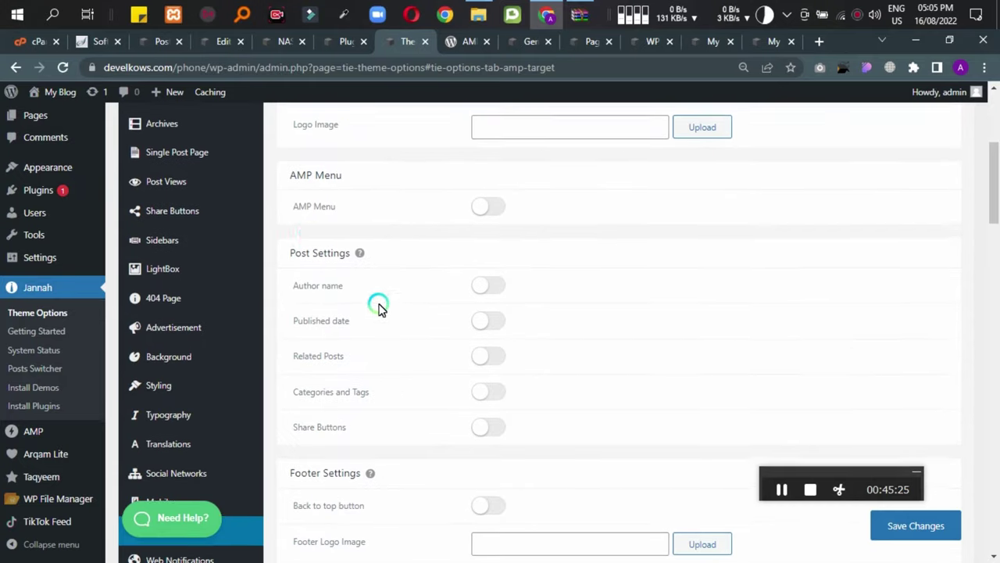
{"action": "scroll", "coordinate": [327, 445], "scroll_direction": "down", "scroll_amount": 4}
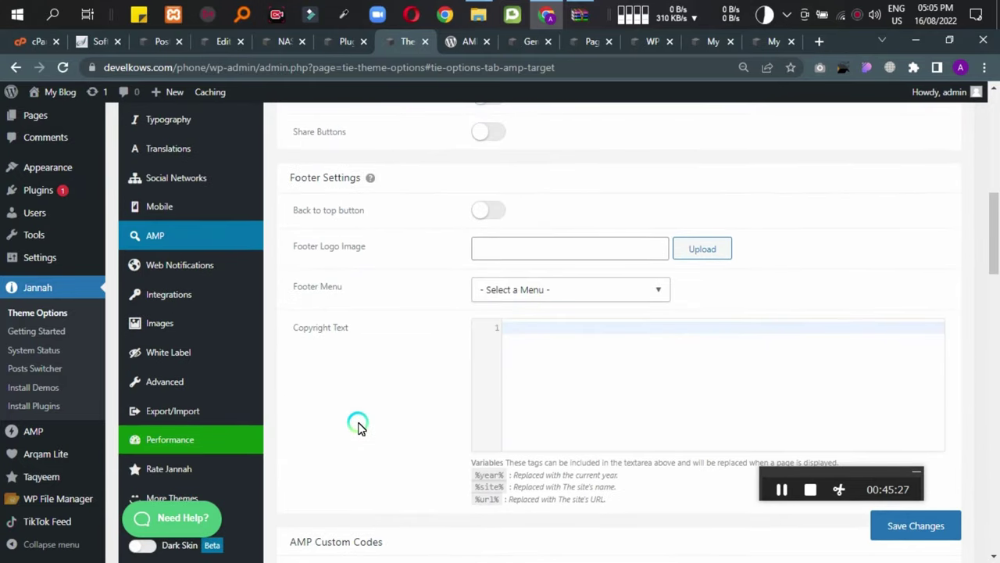
{"action": "scroll", "coordinate": [358, 426], "scroll_direction": "down", "scroll_amount": 4}
{"action": "scroll", "coordinate": [358, 426], "scroll_direction": "down", "scroll_amount": 16}
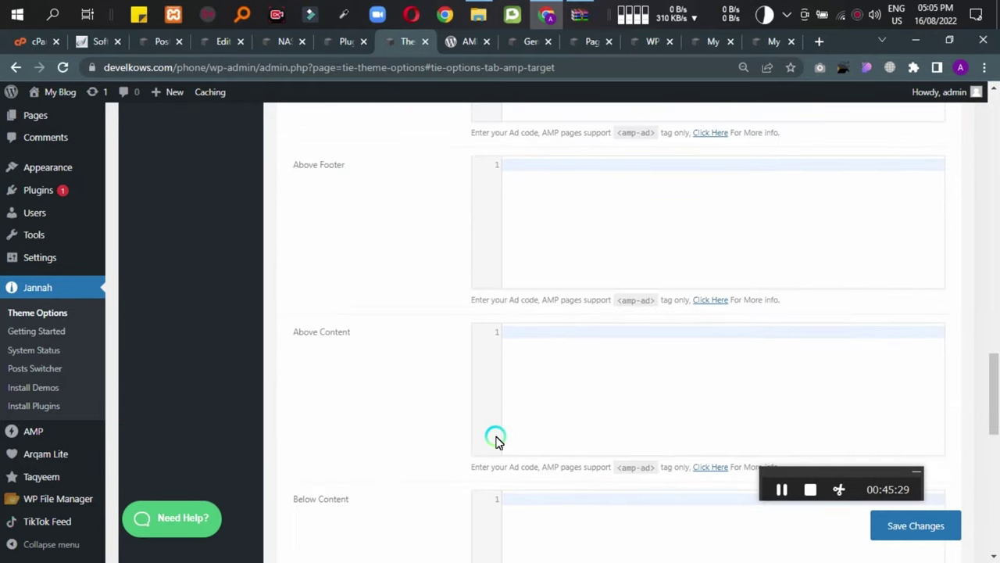
{"action": "scroll", "coordinate": [448, 438], "scroll_direction": "down", "scroll_amount": 2}
{"action": "scroll", "coordinate": [448, 437], "scroll_direction": "up", "scroll_amount": 18}
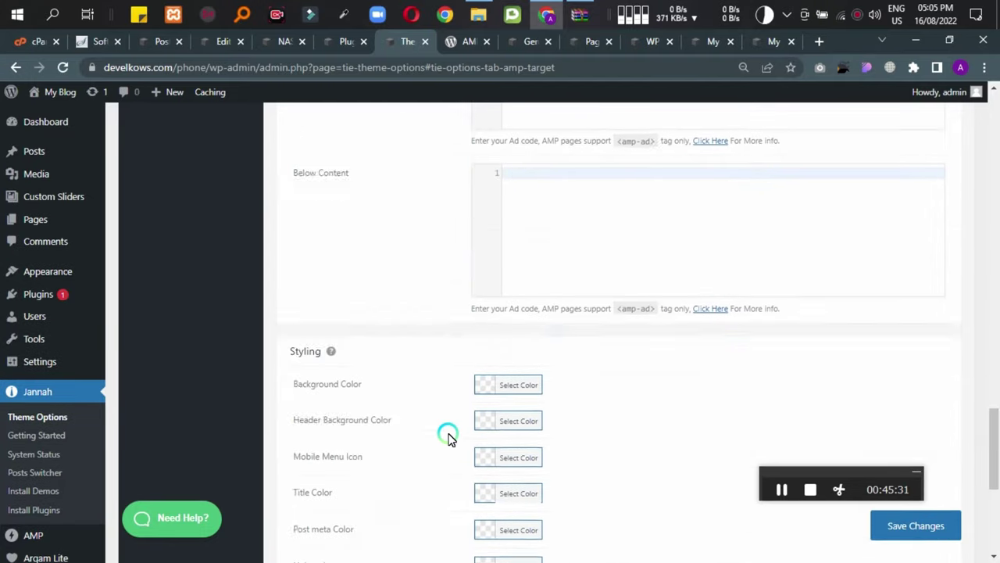
{"action": "scroll", "coordinate": [447, 438], "scroll_direction": "up", "scroll_amount": 10}
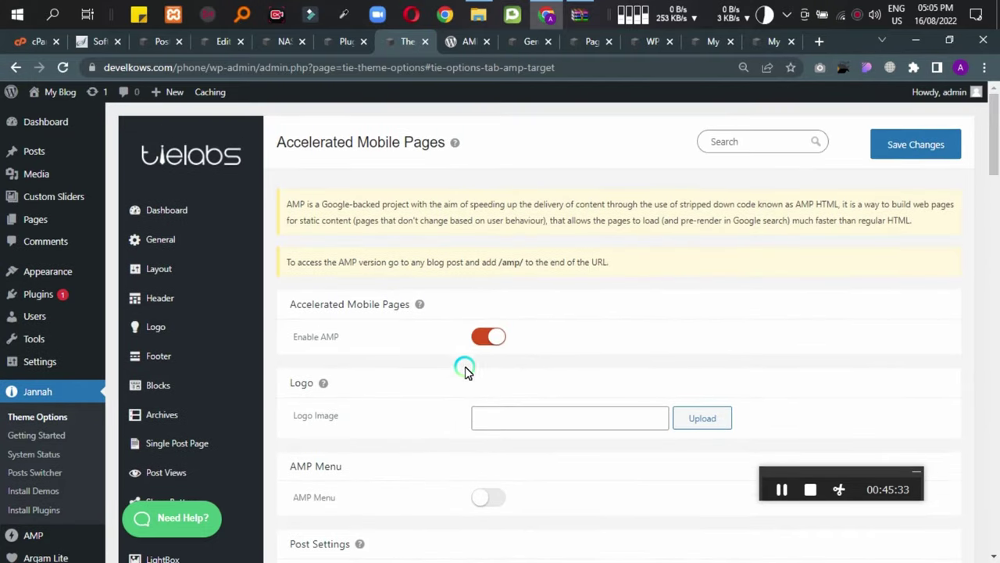
Disable AMP and save the theme options.
{"action": "left_click", "coordinate": [486, 337]}
{"action": "left_click", "coordinate": [919, 148]}
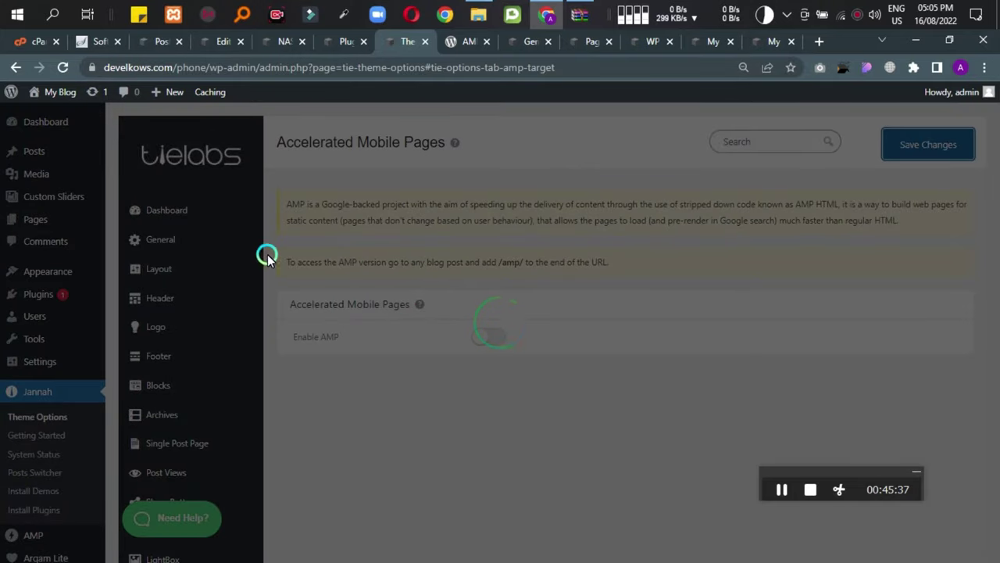
Show the Web Notifications settings and look over the FoxPush Setup section.
{"action": "scroll", "coordinate": [140, 328], "scroll_direction": "down", "scroll_amount": 2}
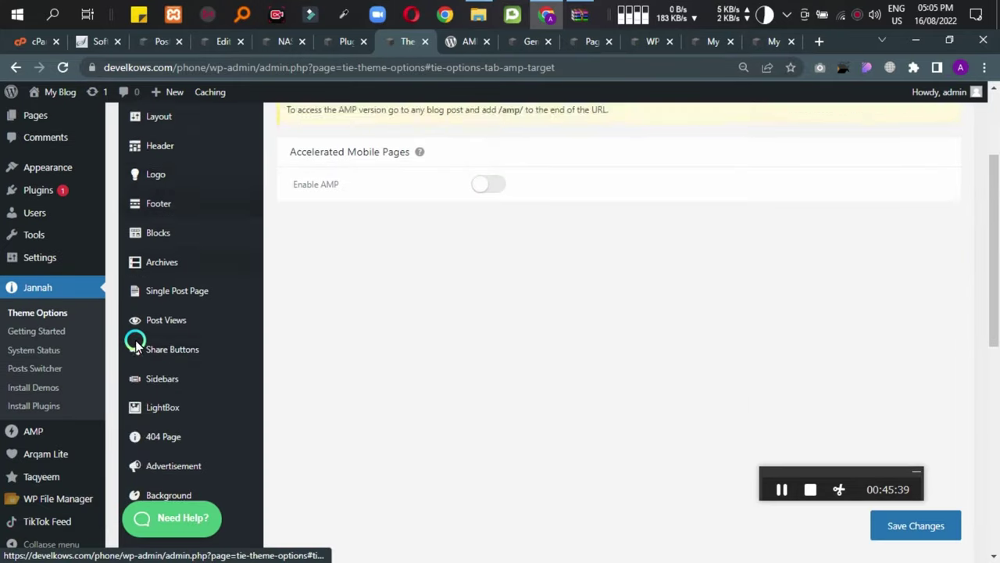
{"action": "scroll", "coordinate": [136, 344], "scroll_direction": "down", "scroll_amount": 6}
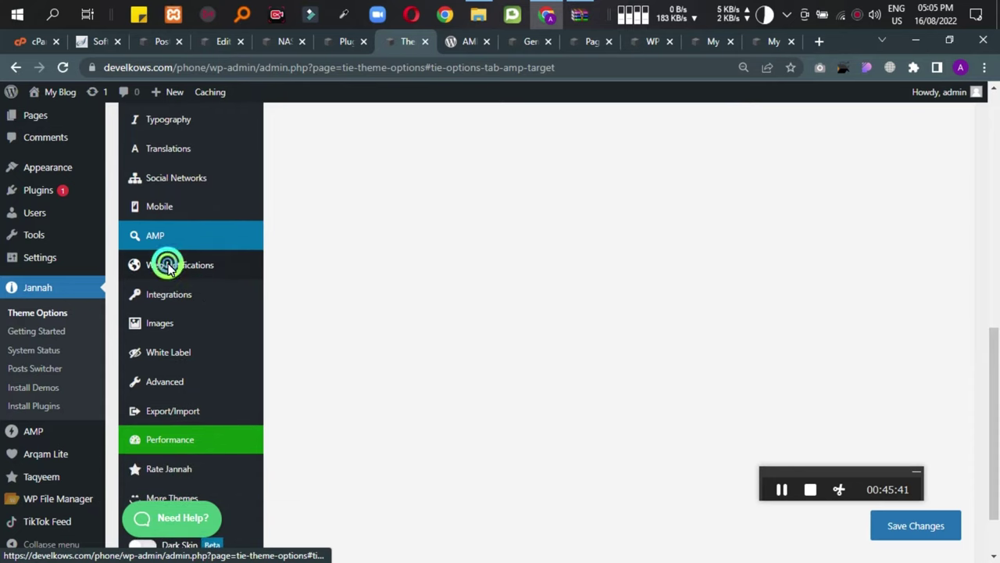
{"action": "left_click", "coordinate": [168, 265]}
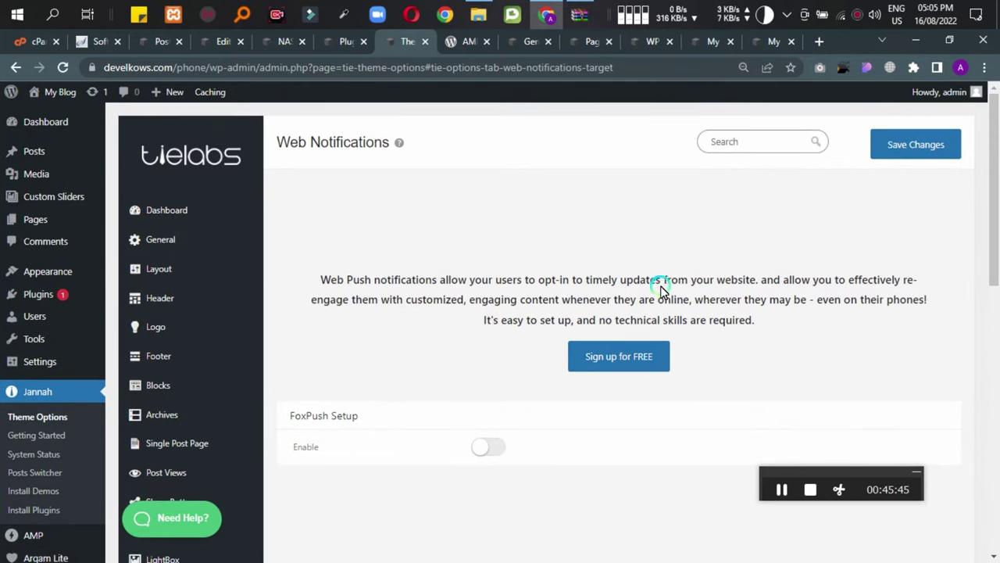
Look over the Integrations settings for Instagram, Google Maps, YouTube and Weather, and show the Images settings.
{"action": "scroll", "coordinate": [414, 369], "scroll_direction": "down", "scroll_amount": 2}
{"action": "scroll", "coordinate": [163, 377], "scroll_direction": "down", "scroll_amount": 6}
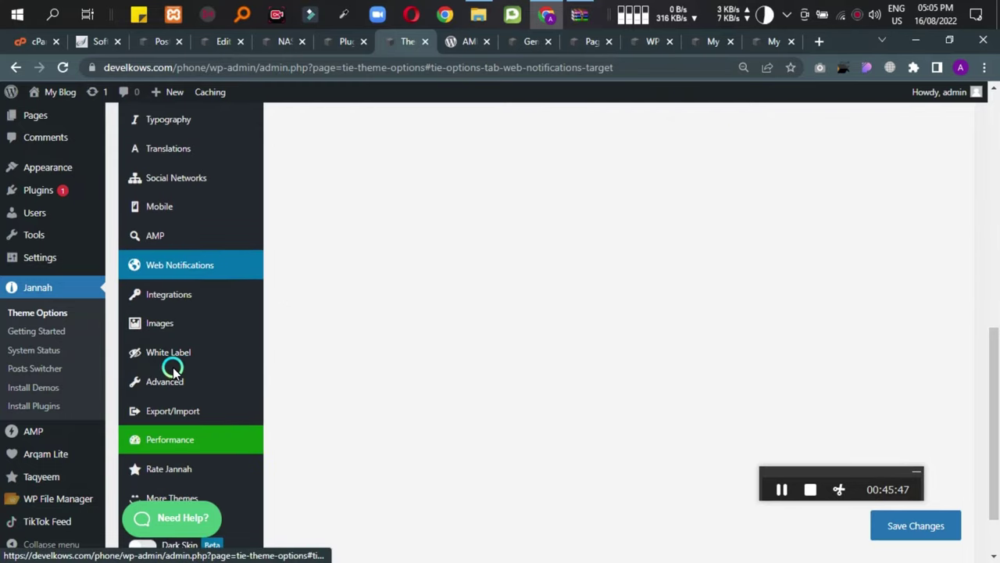
{"action": "left_click", "coordinate": [176, 300]}
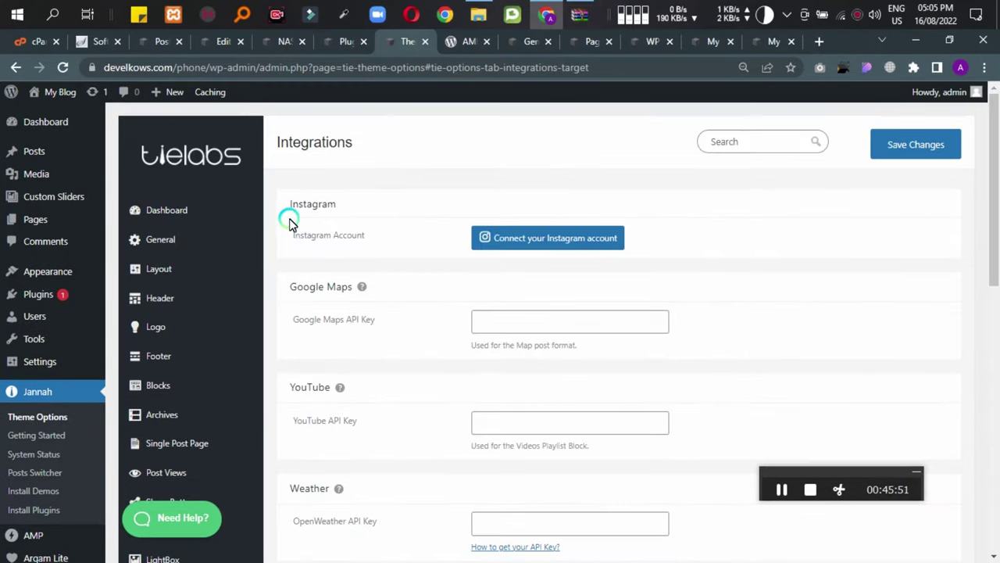
{"action": "scroll", "coordinate": [402, 301], "scroll_direction": "down", "scroll_amount": 8}
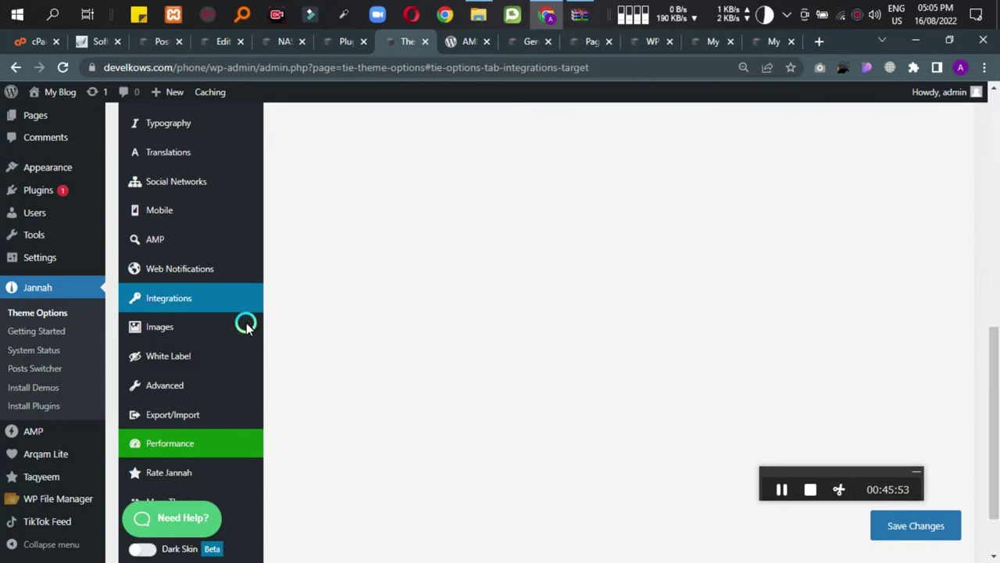
{"action": "left_click", "coordinate": [159, 323]}
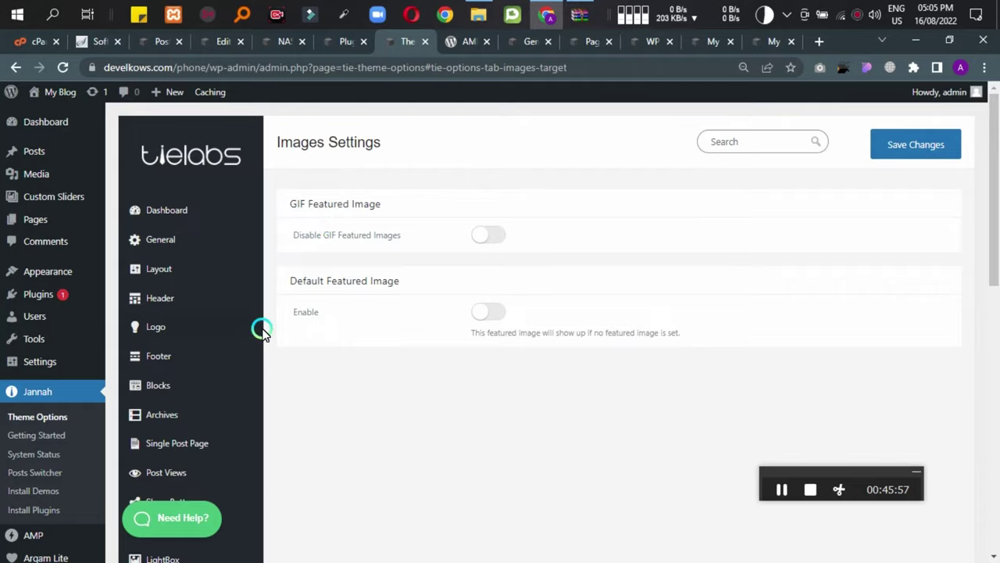
Show the White Label settings and look over the General, Posts Settings and WordPress Login page sections.
{"action": "scroll", "coordinate": [263, 333], "scroll_direction": "down", "scroll_amount": 7}
{"action": "left_click", "coordinate": [172, 351]}
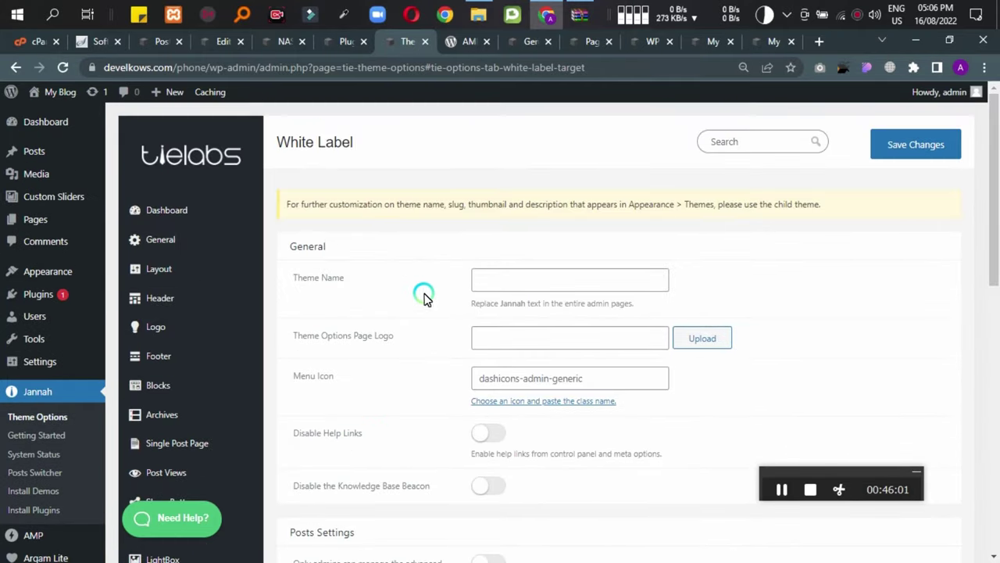
{"action": "scroll", "coordinate": [480, 319], "scroll_direction": "down", "scroll_amount": 10}
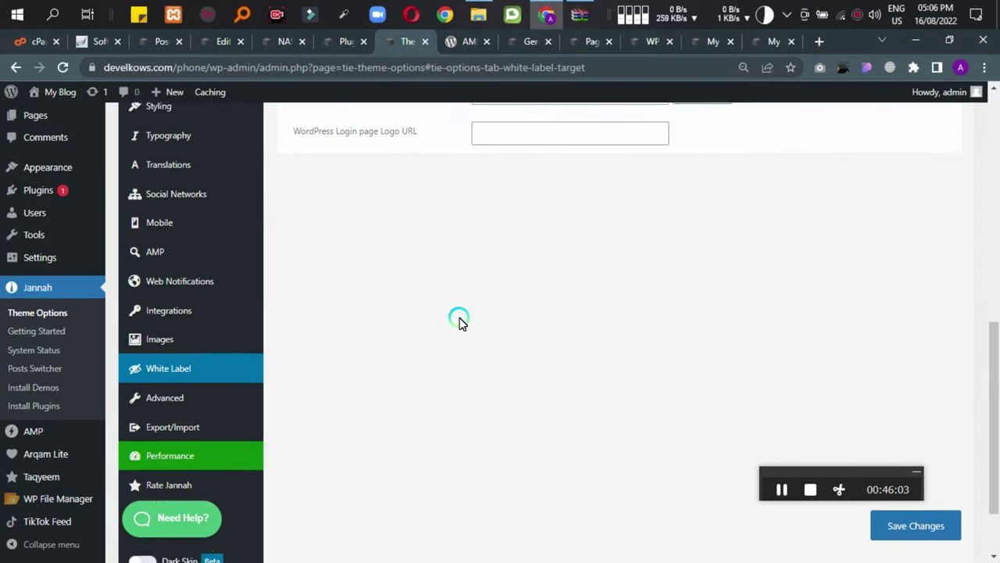
{"action": "scroll", "coordinate": [385, 283], "scroll_direction": "up", "scroll_amount": 5}
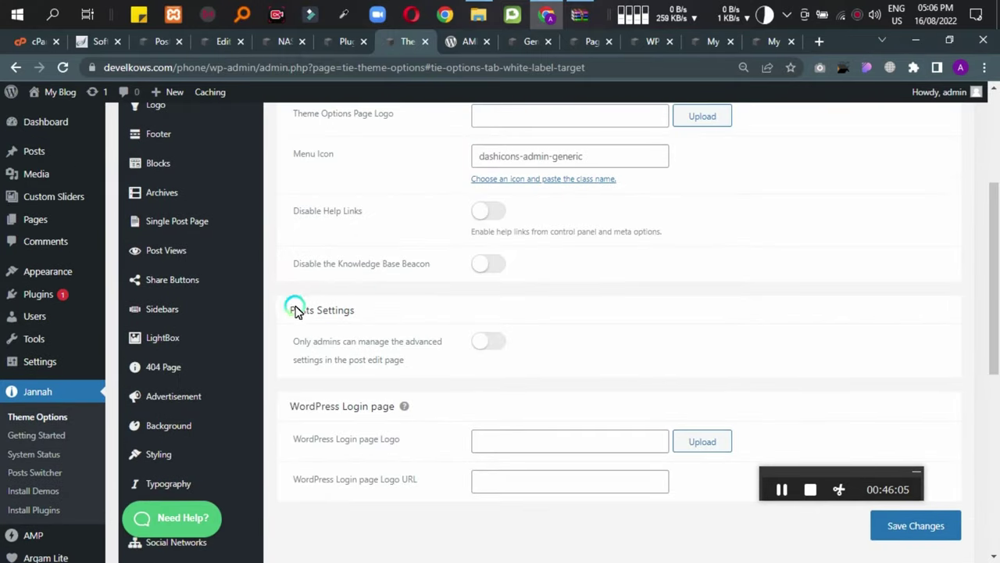
{"action": "scroll", "coordinate": [359, 314], "scroll_direction": "down", "scroll_amount": 5}
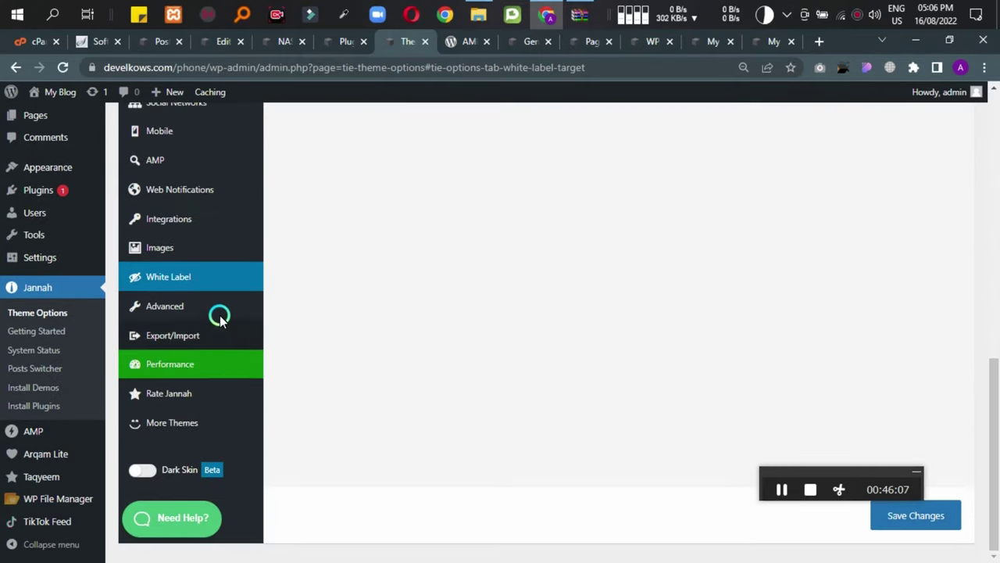
{"action": "scroll", "coordinate": [234, 316], "scroll_direction": "up", "scroll_amount": 10}
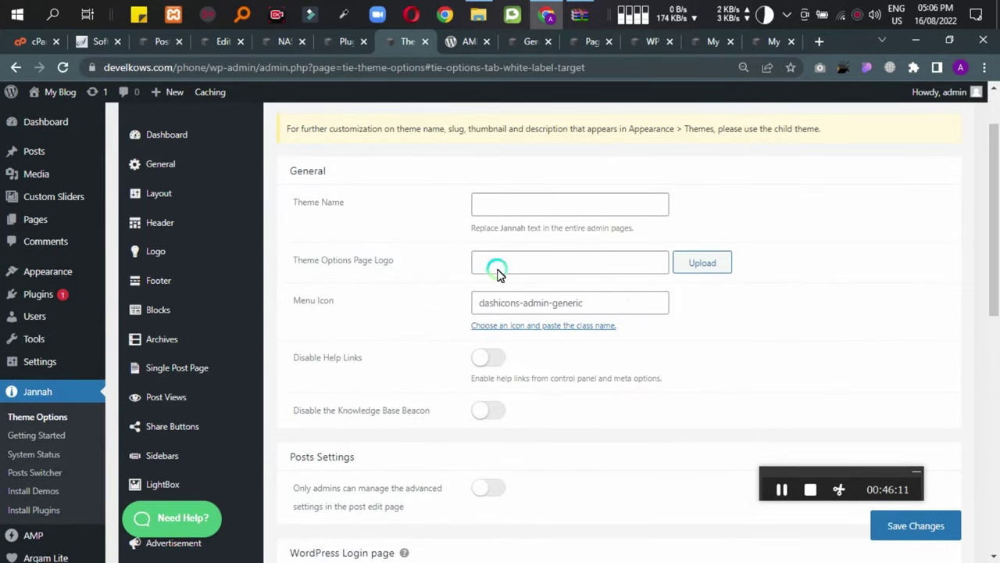
{"action": "scroll", "coordinate": [338, 291], "scroll_direction": "down", "scroll_amount": 2}
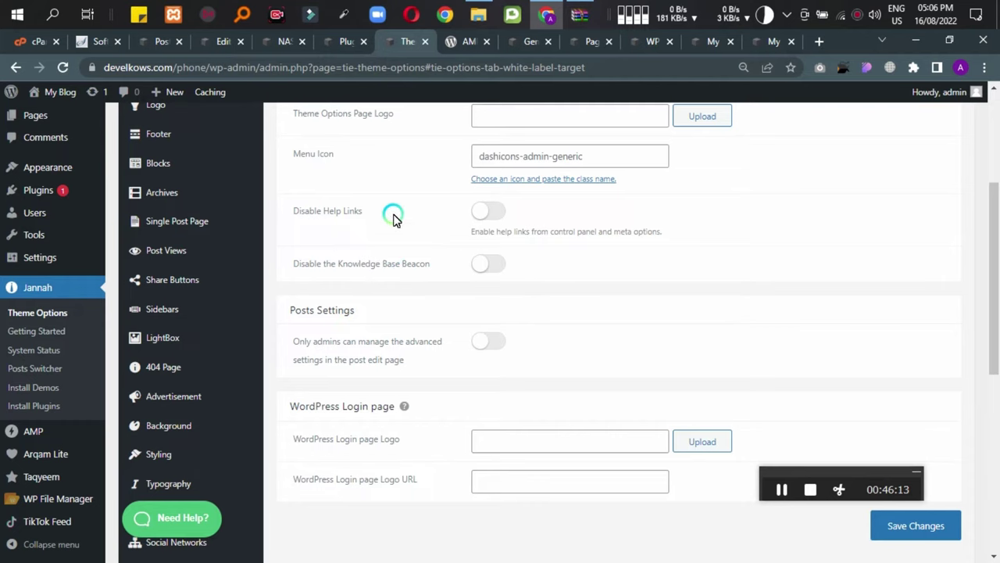
{"action": "scroll", "coordinate": [351, 328], "scroll_direction": "down", "scroll_amount": 2}
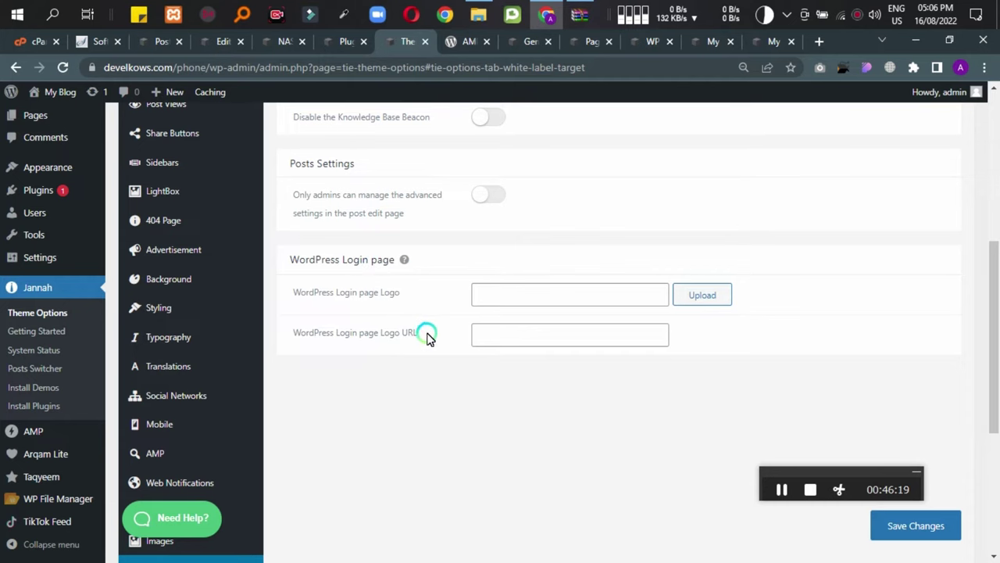
Look over the Advanced settings and the Export/Import theme options.
{"action": "scroll", "coordinate": [378, 342], "scroll_direction": "down", "scroll_amount": 4}
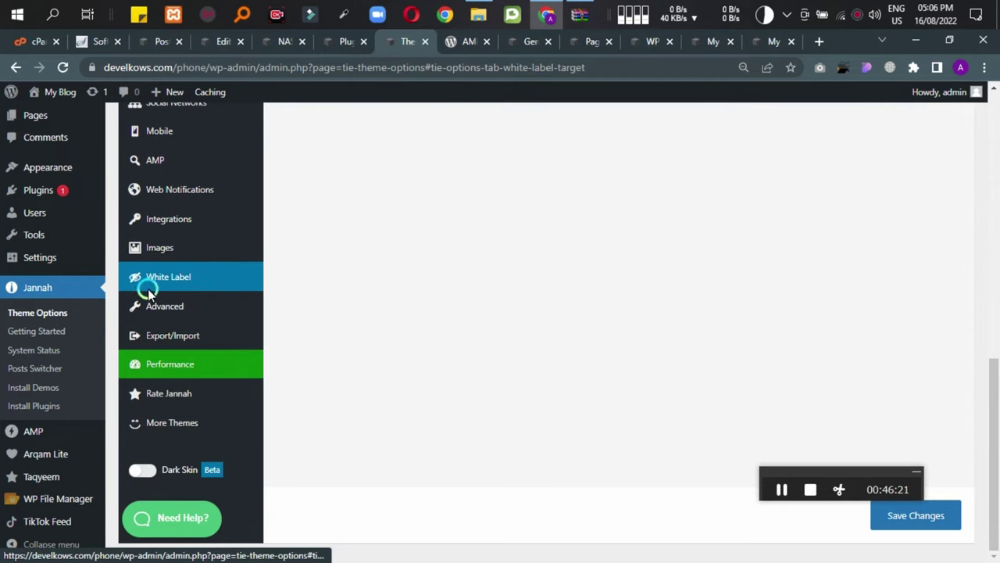
{"action": "left_click", "coordinate": [172, 310]}
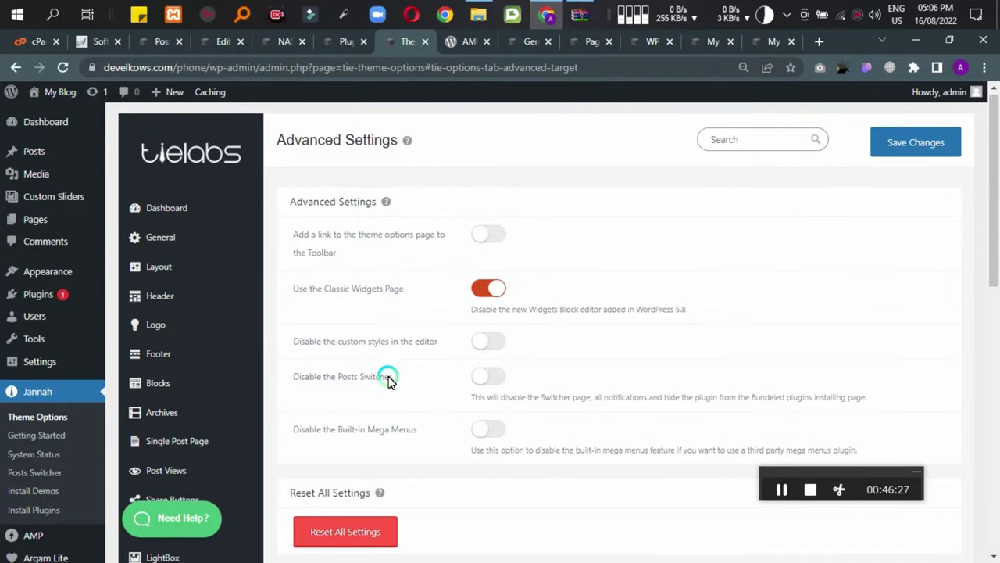
{"action": "scroll", "coordinate": [401, 393], "scroll_direction": "down", "scroll_amount": 8}
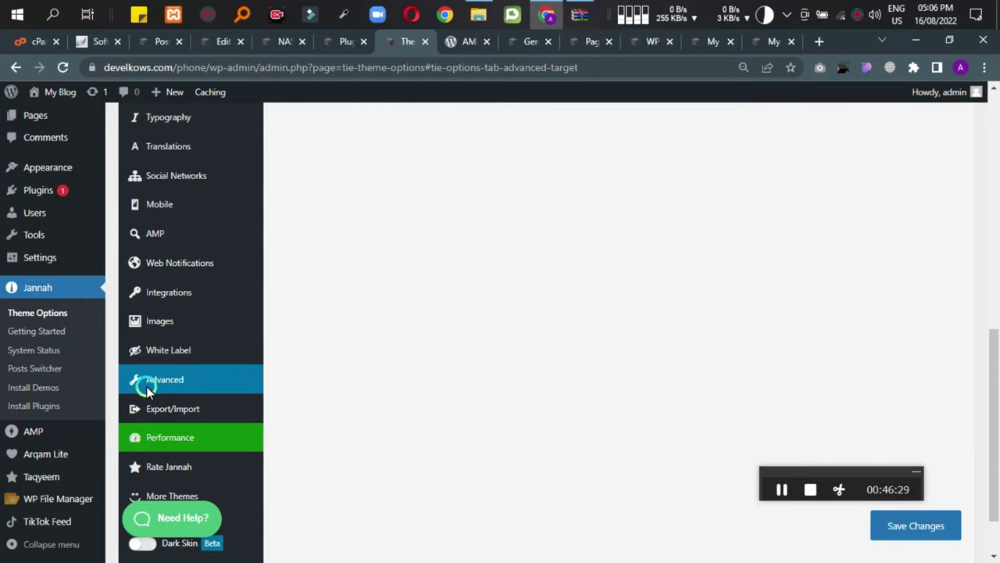
{"action": "left_click", "coordinate": [185, 333]}
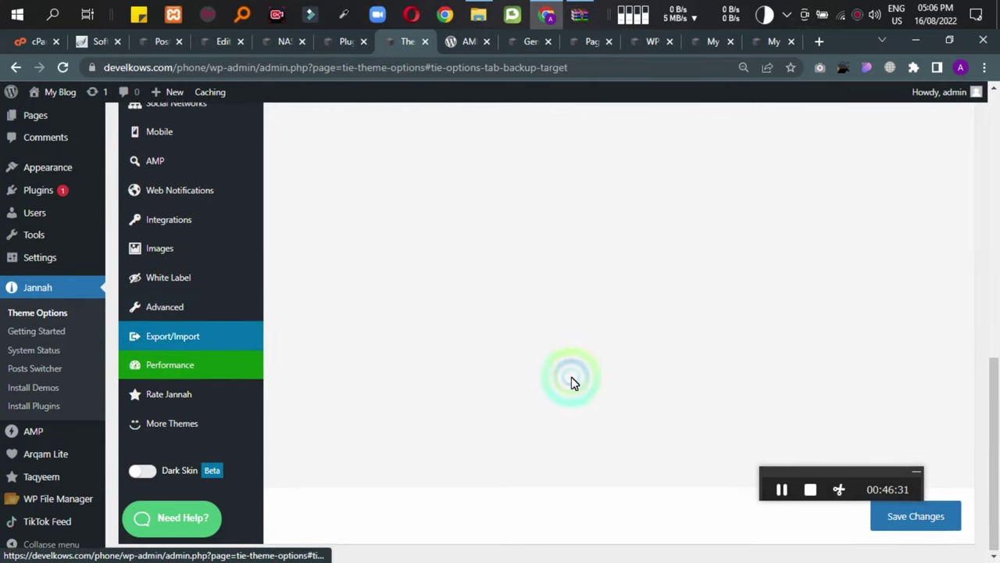
{"action": "scroll", "coordinate": [401, 390], "scroll_direction": "up", "scroll_amount": 2}
{"action": "scroll", "coordinate": [477, 391], "scroll_direction": "up", "scroll_amount": 1}
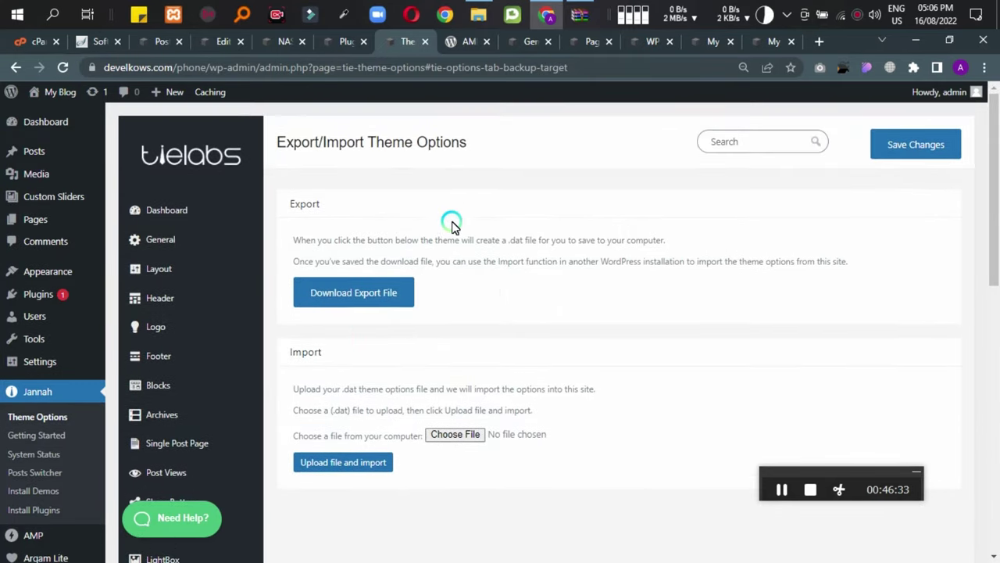
Show the Performance settings and look over the speed optimization options from General and CSS through Lazy Load, Shortcodes and Test Mode.
{"action": "scroll", "coordinate": [388, 317], "scroll_direction": "down", "scroll_amount": 8}
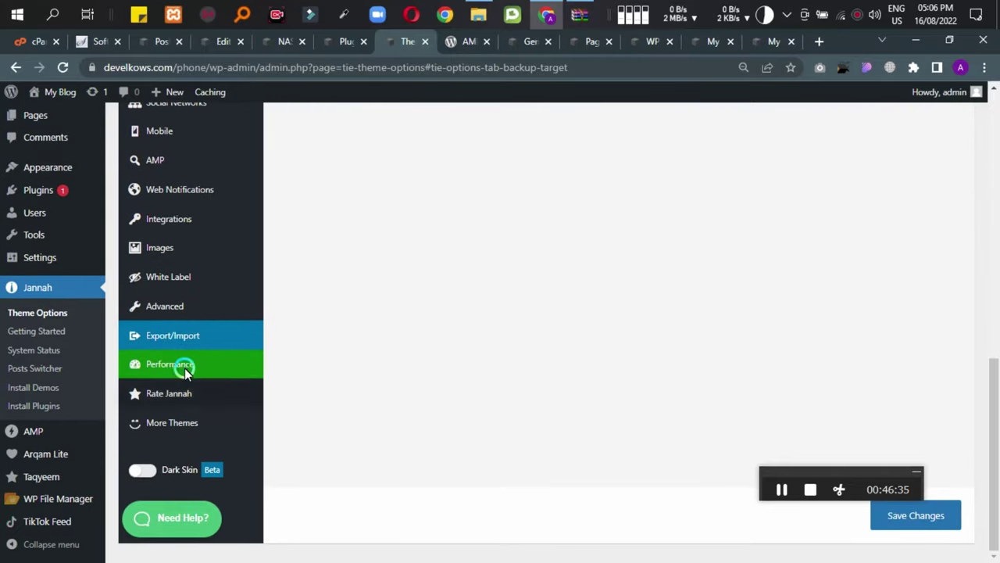
{"action": "left_click", "coordinate": [178, 373]}
{"action": "scroll", "coordinate": [373, 269], "scroll_direction": "up", "scroll_amount": 3}
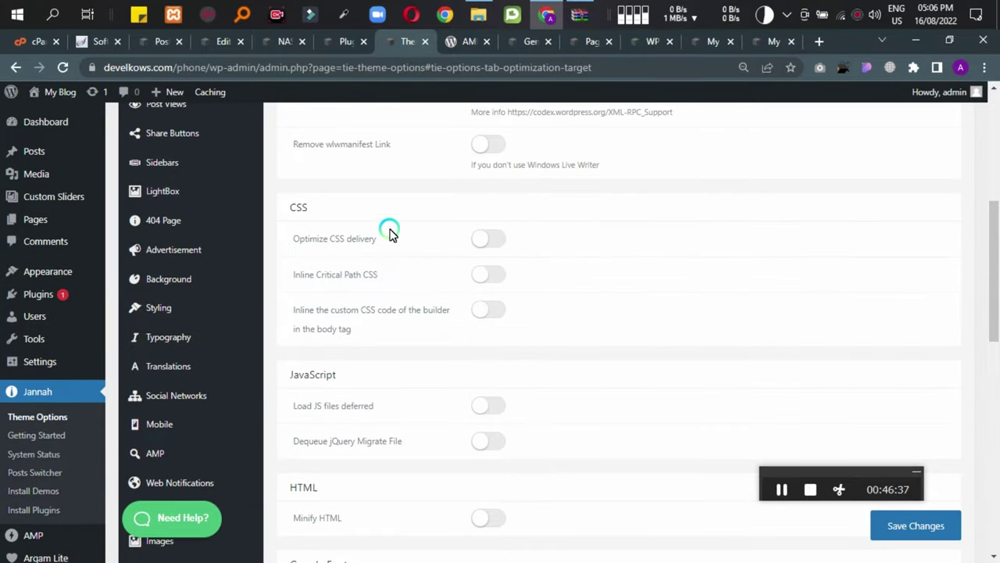
{"action": "scroll", "coordinate": [390, 235], "scroll_direction": "up", "scroll_amount": 5}
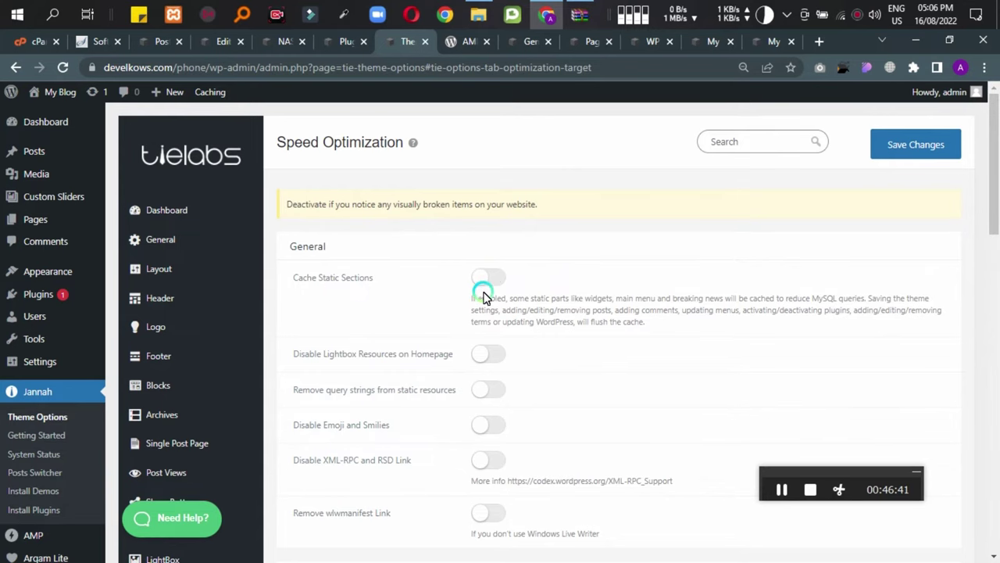
{"action": "scroll", "coordinate": [285, 277], "scroll_direction": "down", "scroll_amount": 2}
{"action": "scroll", "coordinate": [418, 277], "scroll_direction": "down", "scroll_amount": 1}
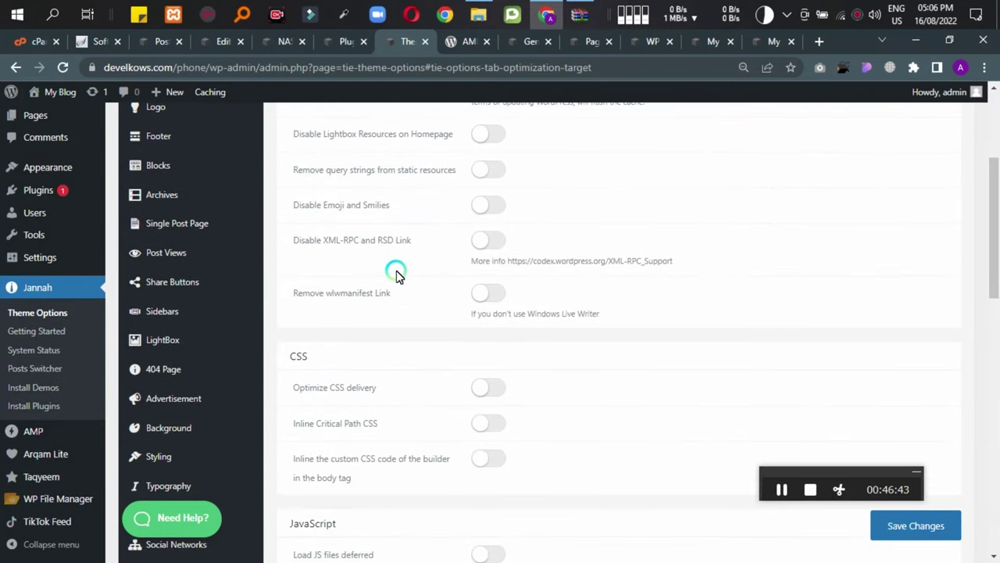
{"action": "scroll", "coordinate": [332, 289], "scroll_direction": "down", "scroll_amount": 3}
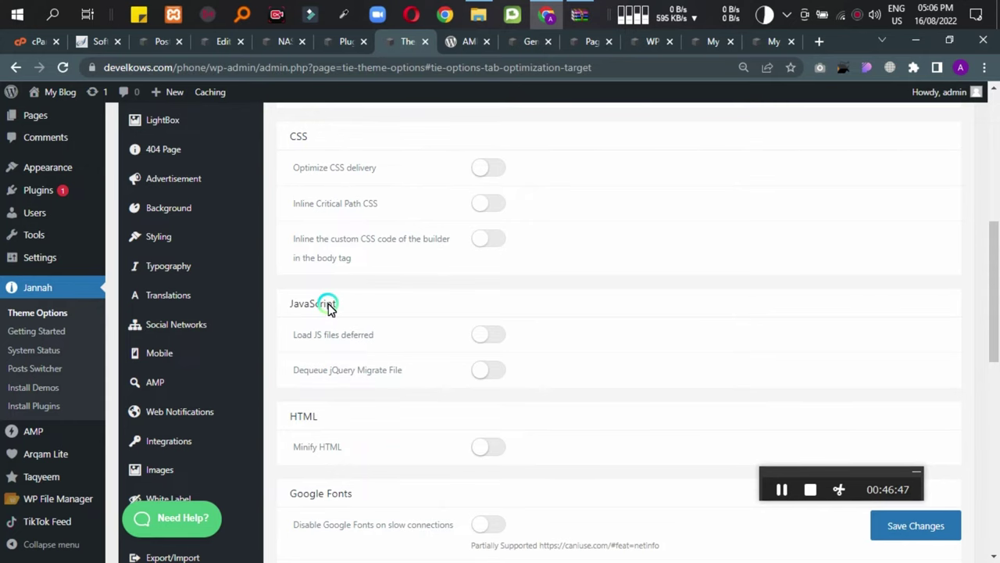
{"action": "scroll", "coordinate": [313, 305], "scroll_direction": "down", "scroll_amount": 1}
{"action": "scroll", "coordinate": [353, 325], "scroll_direction": "down", "scroll_amount": 2}
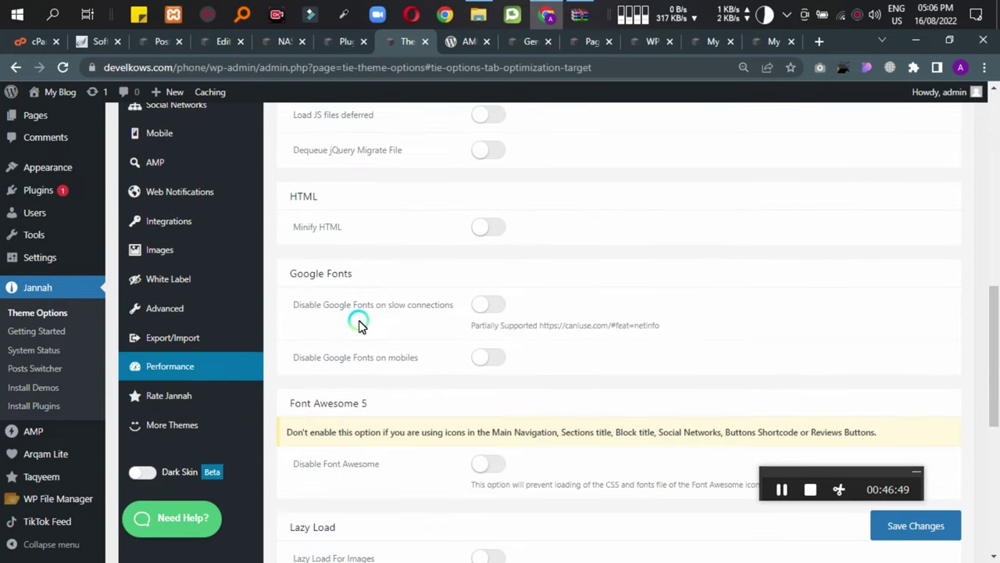
{"action": "scroll", "coordinate": [359, 325], "scroll_direction": "down", "scroll_amount": 4}
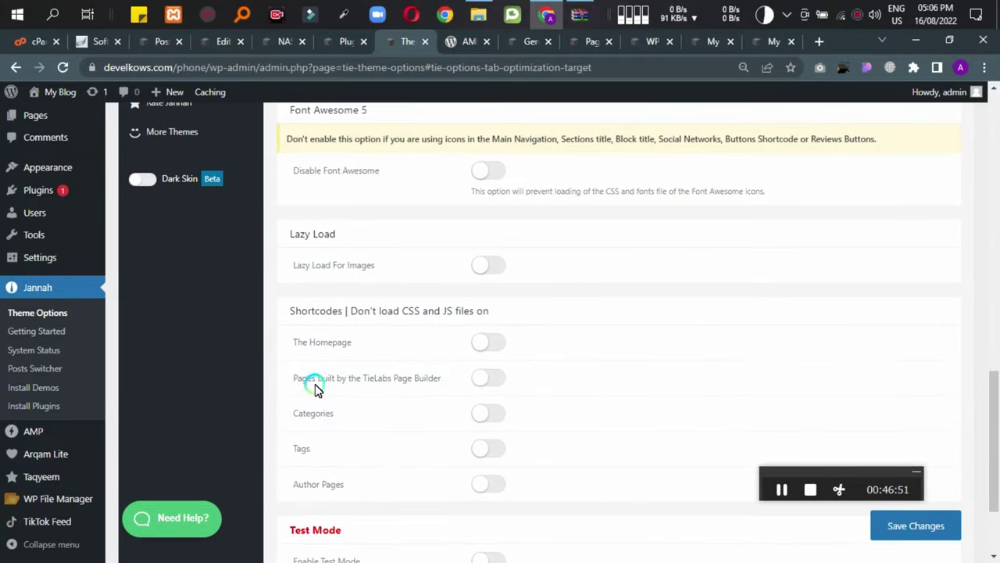
{"action": "scroll", "coordinate": [383, 327], "scroll_direction": "down", "scroll_amount": 2}
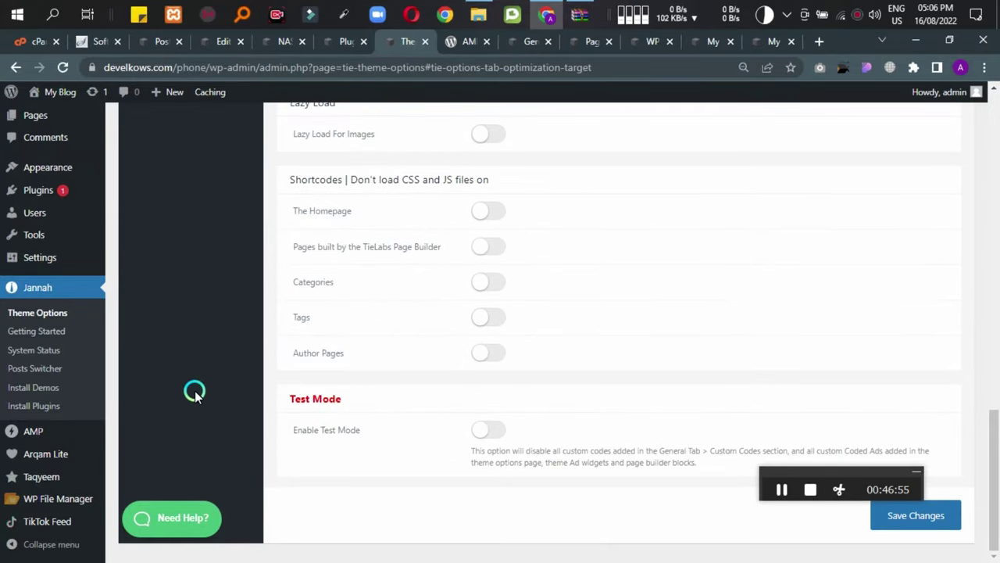
Follow the Rate Jannah link to the theme's ThemeForest listing, look it over, and return to the theme options.
{"action": "scroll", "coordinate": [196, 390], "scroll_direction": "up", "scroll_amount": 6}
{"action": "left_click", "coordinate": [159, 412]}
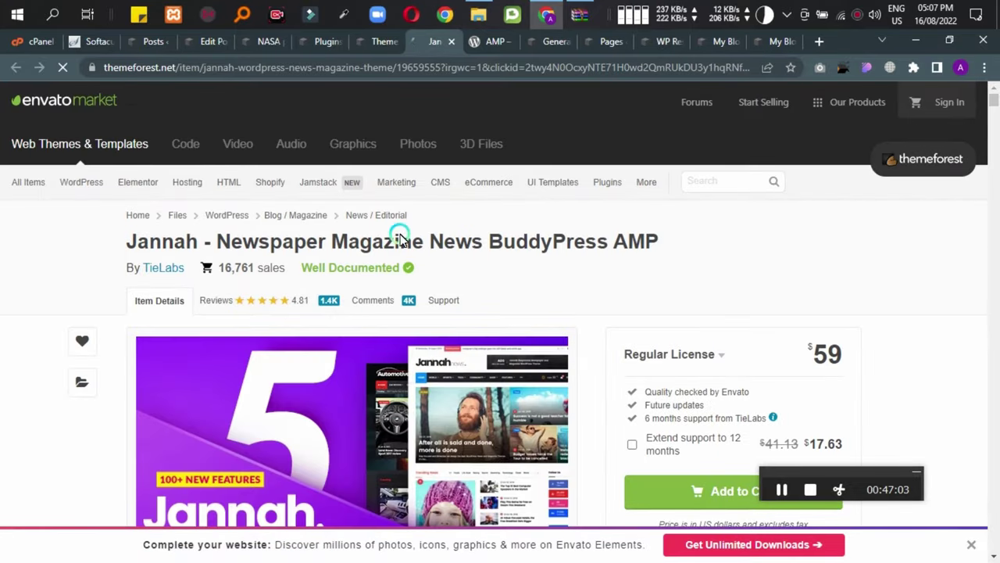
{"action": "scroll", "coordinate": [901, 252], "scroll_direction": "down", "scroll_amount": 1}
{"action": "scroll", "coordinate": [836, 311], "scroll_direction": "down", "scroll_amount": 2}
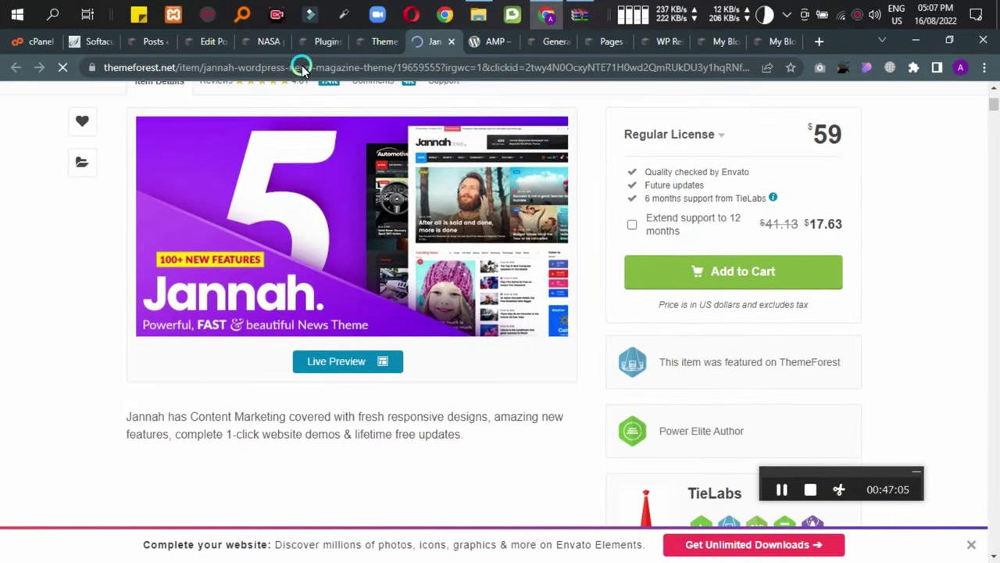
{"action": "left_click", "coordinate": [368, 34]}
{"action": "scroll", "coordinate": [146, 388], "scroll_direction": "down", "scroll_amount": 2}
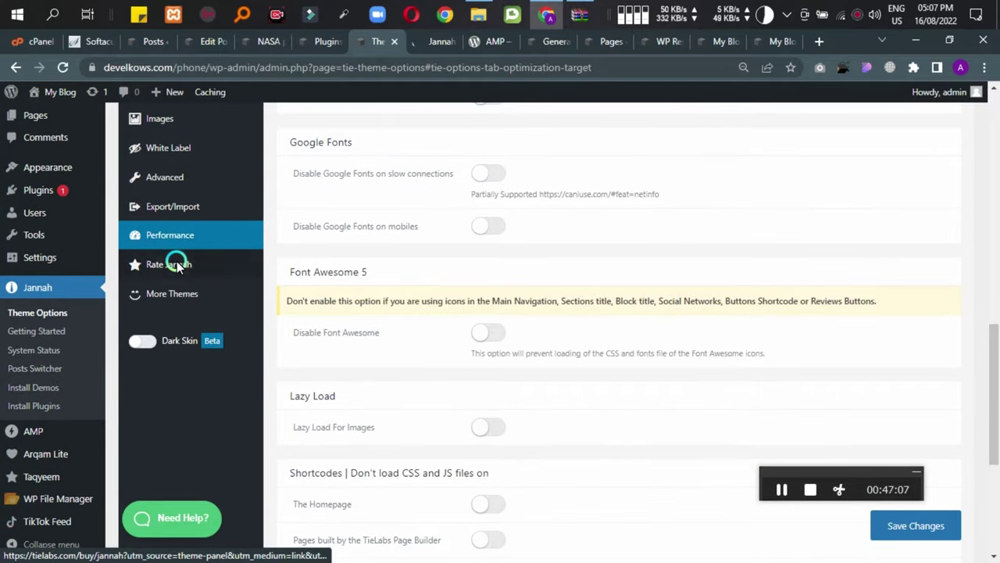
{"action": "left_click", "coordinate": [177, 263]}
{"action": "left_click", "coordinate": [359, 43]}
Follow the More Themes link and look over the TieLabs themes and plugins on the ThemeForest author page.
{"action": "left_click", "coordinate": [175, 336]}
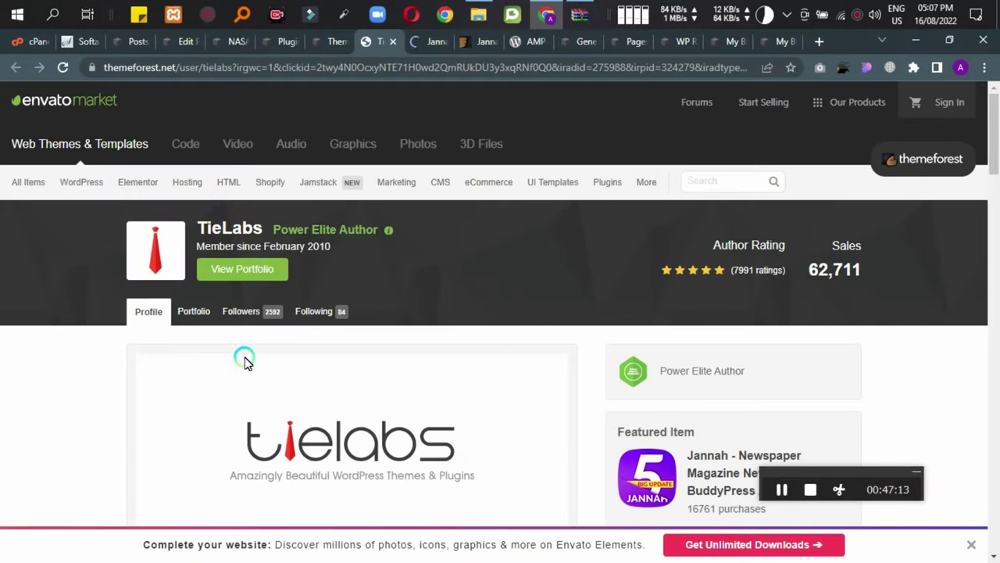
{"action": "left_click", "coordinate": [237, 278]}
{"action": "scroll", "coordinate": [672, 297], "scroll_direction": "down", "scroll_amount": 2}
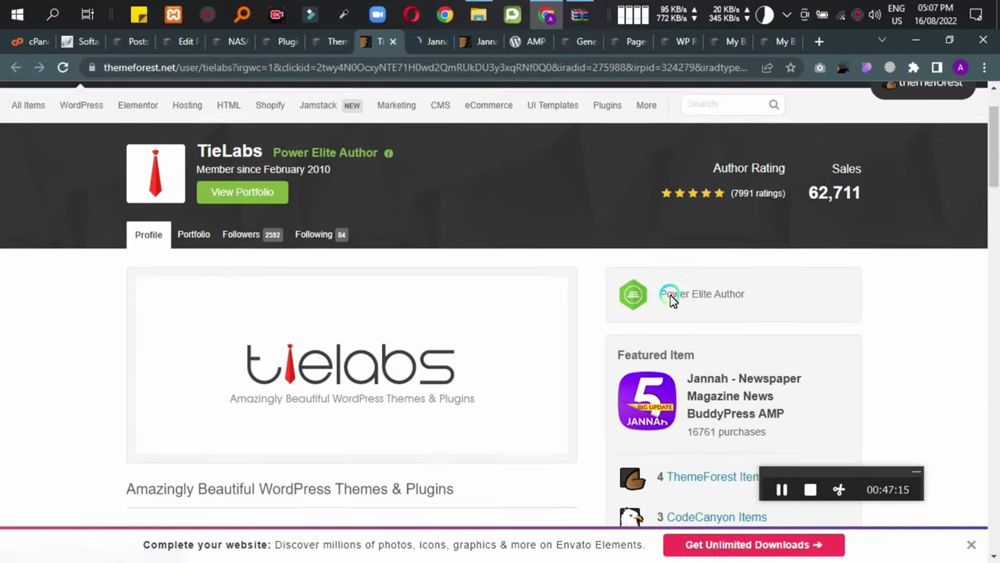
{"action": "scroll", "coordinate": [203, 317], "scroll_direction": "down", "scroll_amount": 5}
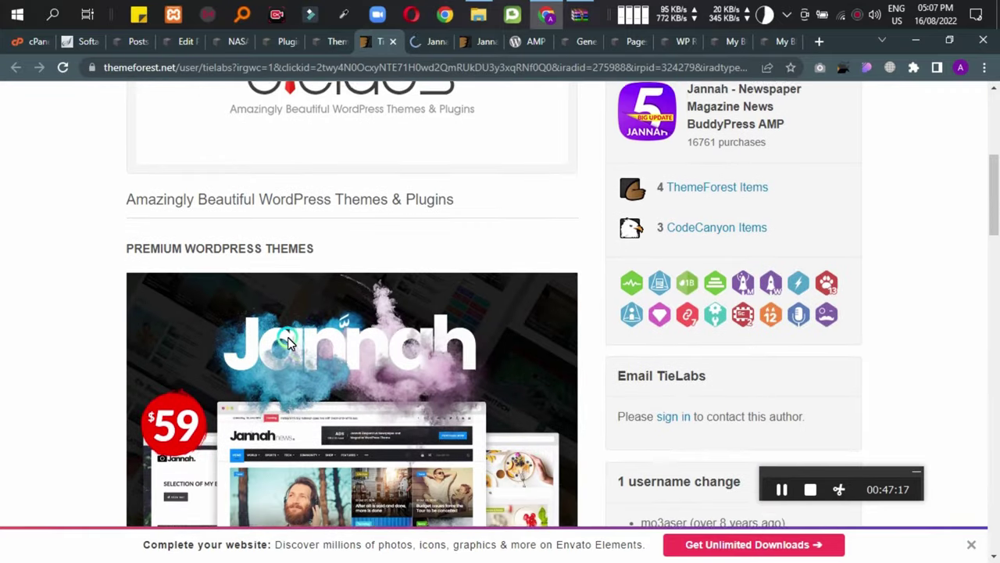
{"action": "scroll", "coordinate": [332, 268], "scroll_direction": "down", "scroll_amount": 2}
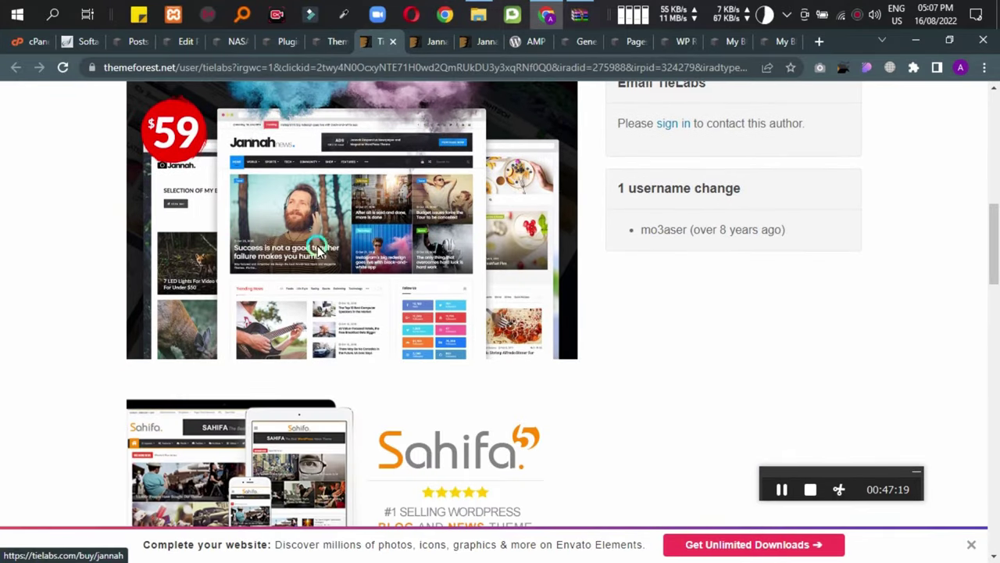
{"action": "scroll", "coordinate": [231, 345], "scroll_direction": "down", "scroll_amount": 3}
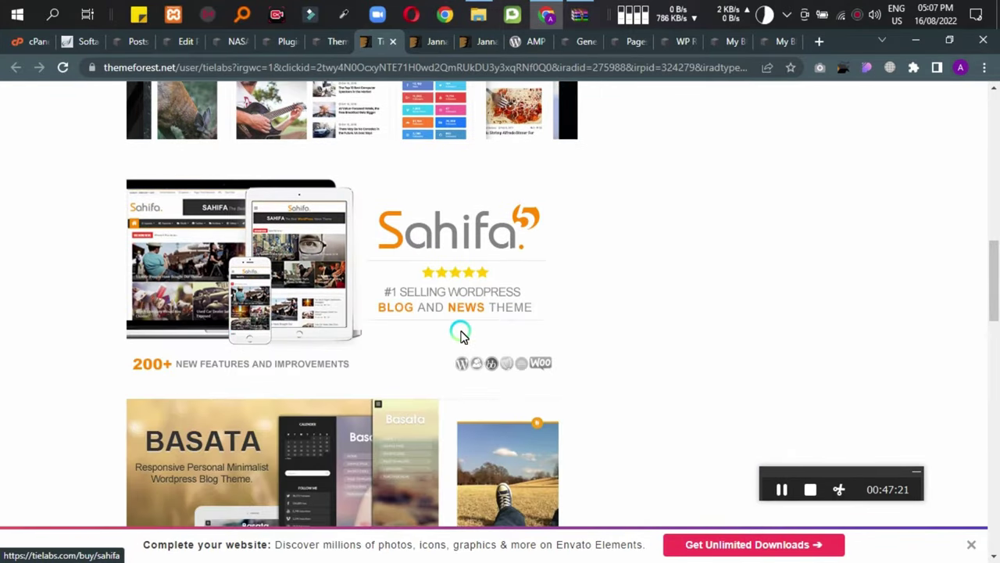
{"action": "scroll", "coordinate": [238, 364], "scroll_direction": "down", "scroll_amount": 2}
{"action": "scroll", "coordinate": [455, 361], "scroll_direction": "down", "scroll_amount": 6}
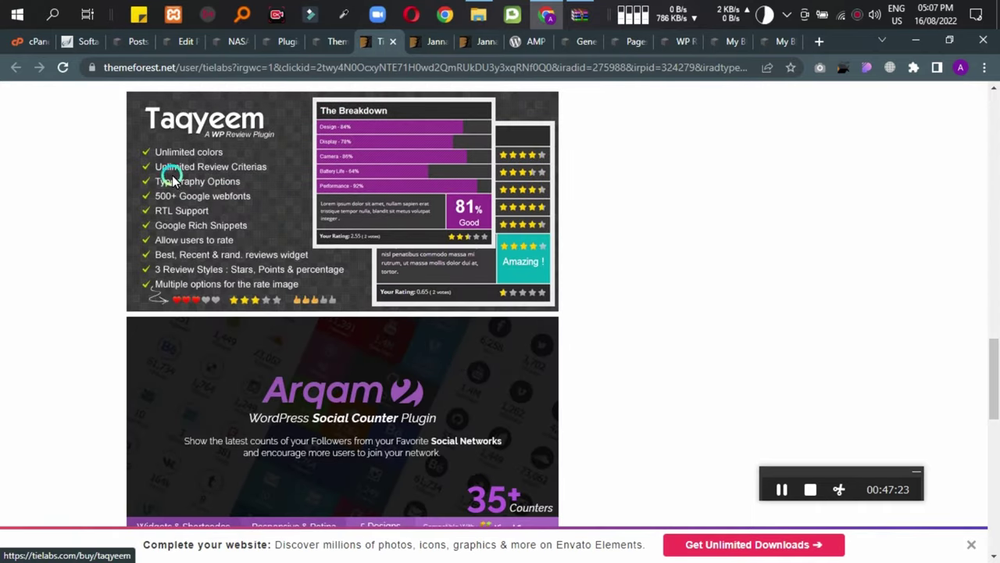
{"action": "scroll", "coordinate": [209, 419], "scroll_direction": "down", "scroll_amount": 10}
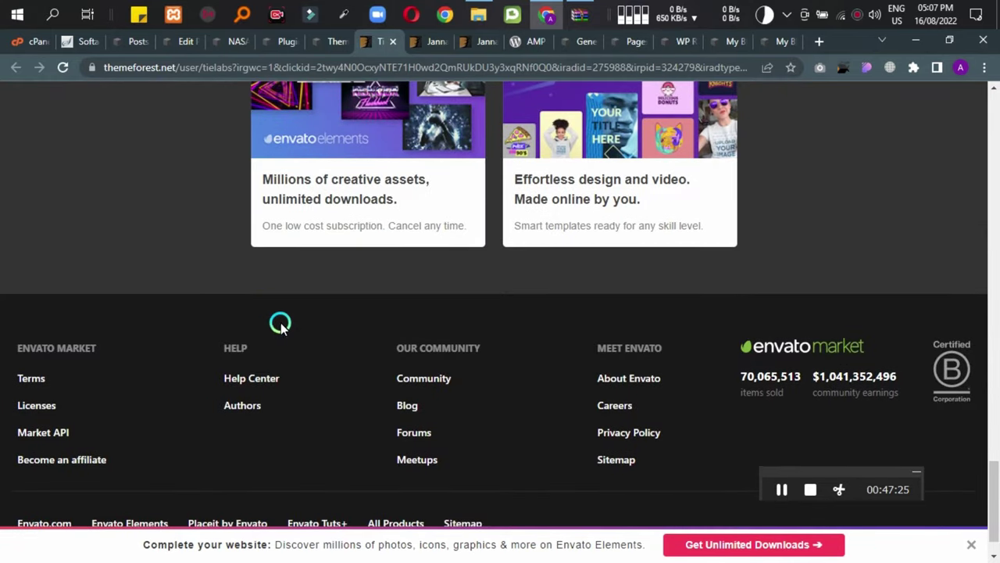
Close the TieLabs and Jannah ThemeForest pages and return to the theme's Performance settings.
{"action": "left_click", "coordinate": [392, 43]}
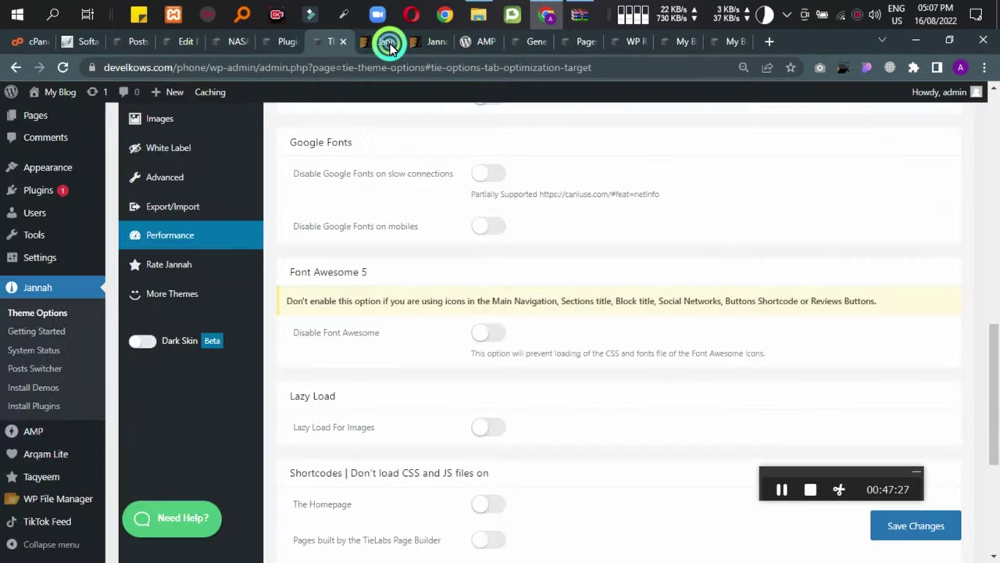
{"action": "left_click", "coordinate": [391, 43]}
{"action": "left_click", "coordinate": [391, 43]}
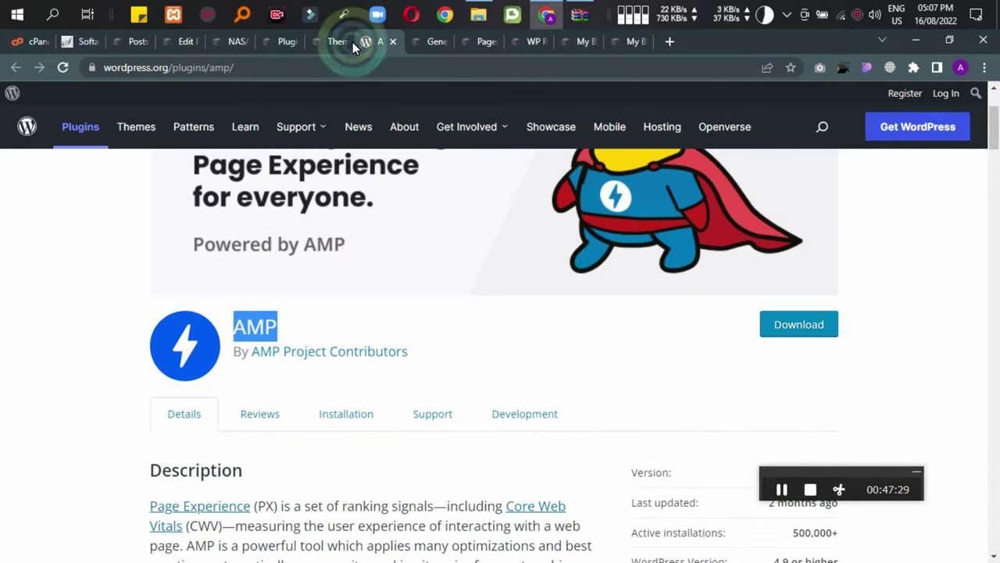
{"action": "left_click", "coordinate": [319, 43]}
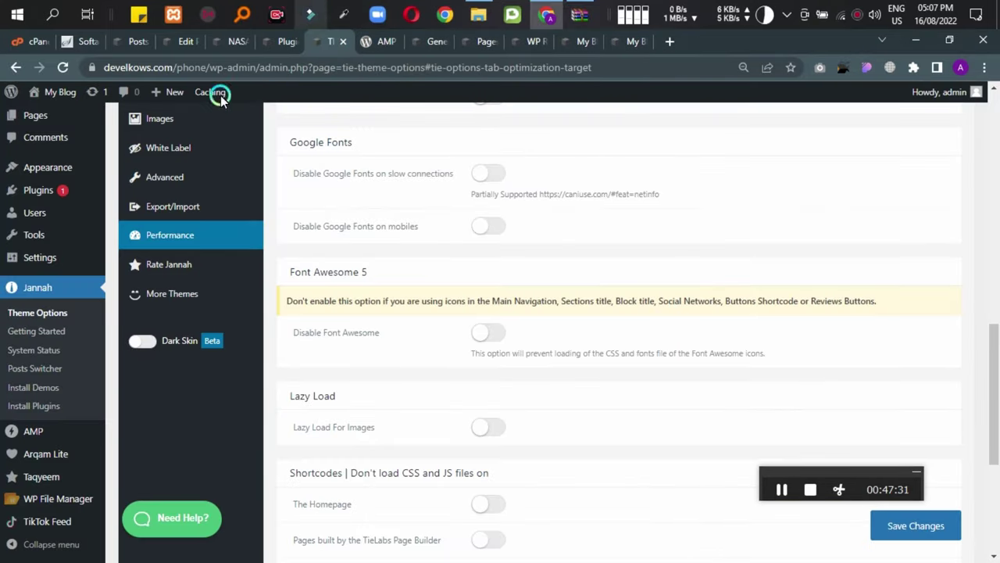
{"action": "scroll", "coordinate": [8, 227], "scroll_direction": "up", "scroll_amount": 4}
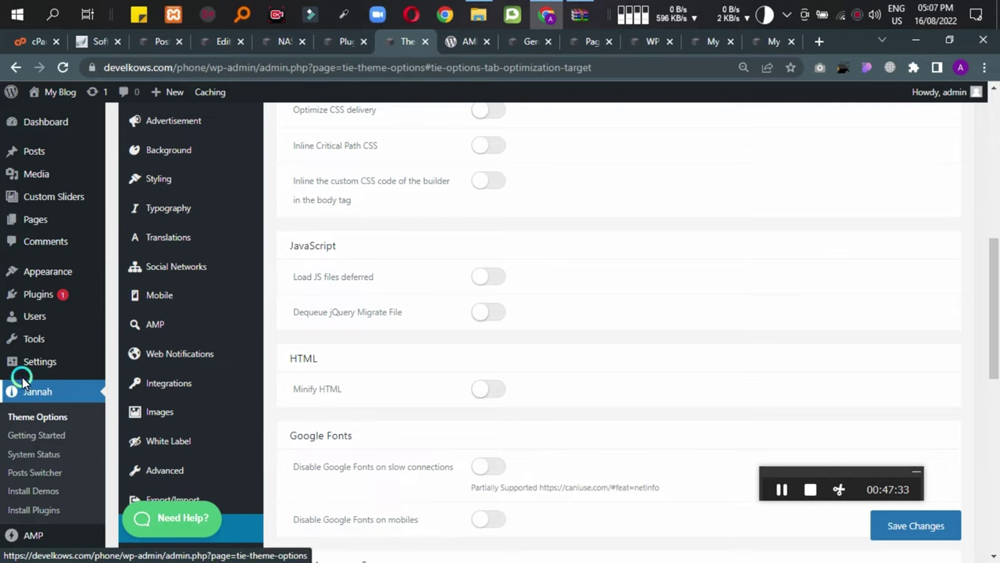
{"action": "scroll", "coordinate": [37, 289], "scroll_direction": "up", "scroll_amount": 2}
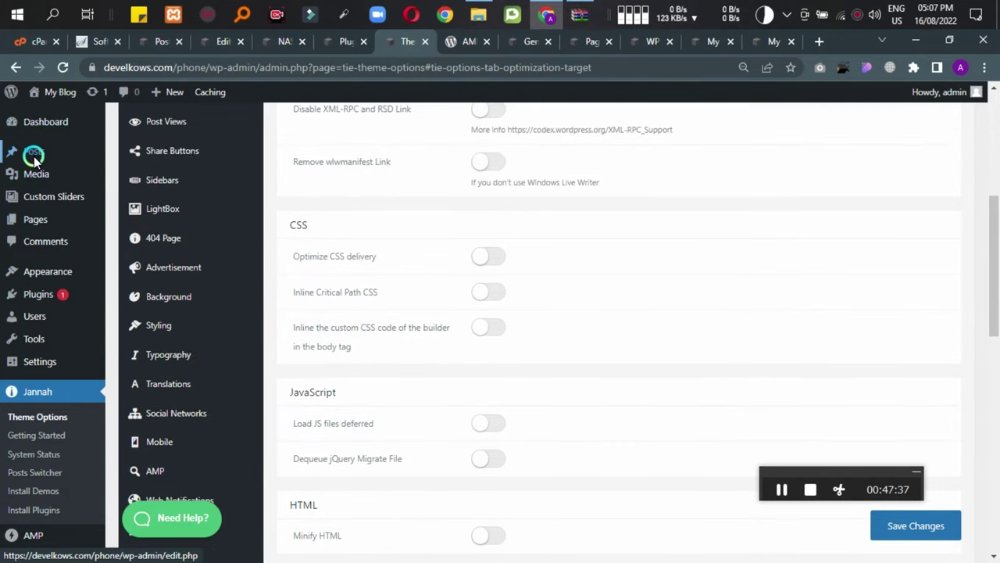
Open the list of all posts in a new browser tab and move that tab behind the other open tabs.
{"action": "mouse_move", "coordinate": [43, 160]}
{"action": "middle_click", "coordinate": [137, 154]}
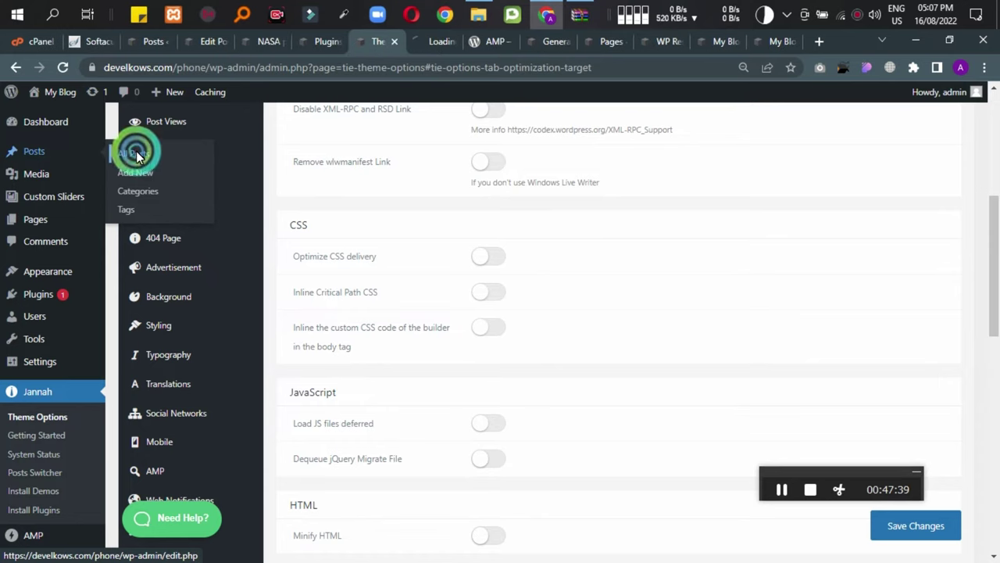
{"action": "left_click", "coordinate": [428, 41]}
{"action": "left_click_drag", "start_coordinate": [428, 40], "coordinate": [773, 31]}
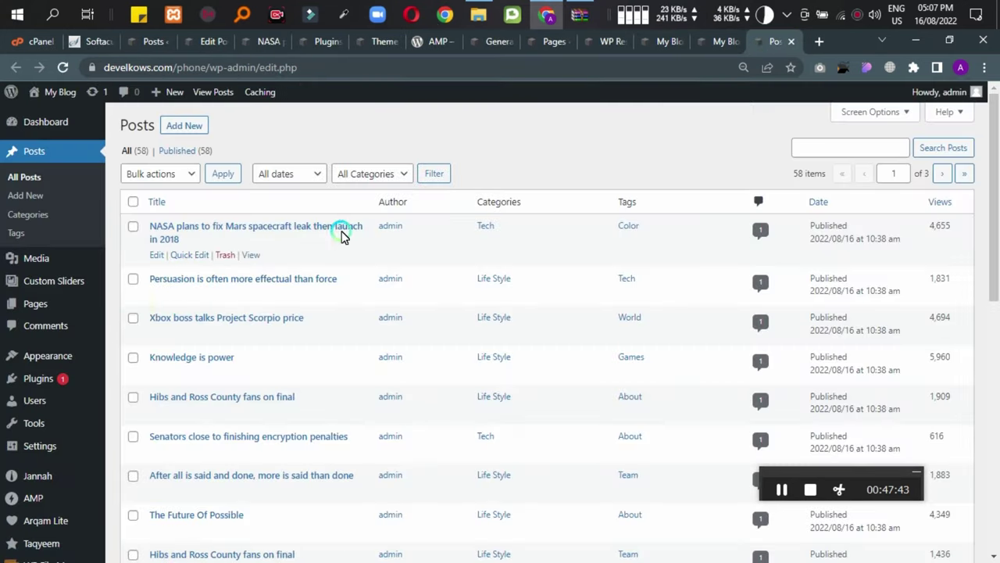
Open the posts "Senators close to finishing encryption penalties" and "China stock swoon could boost US real estate" for viewing in new tabs.
{"action": "scroll", "coordinate": [521, 386], "scroll_direction": "down", "scroll_amount": 2}
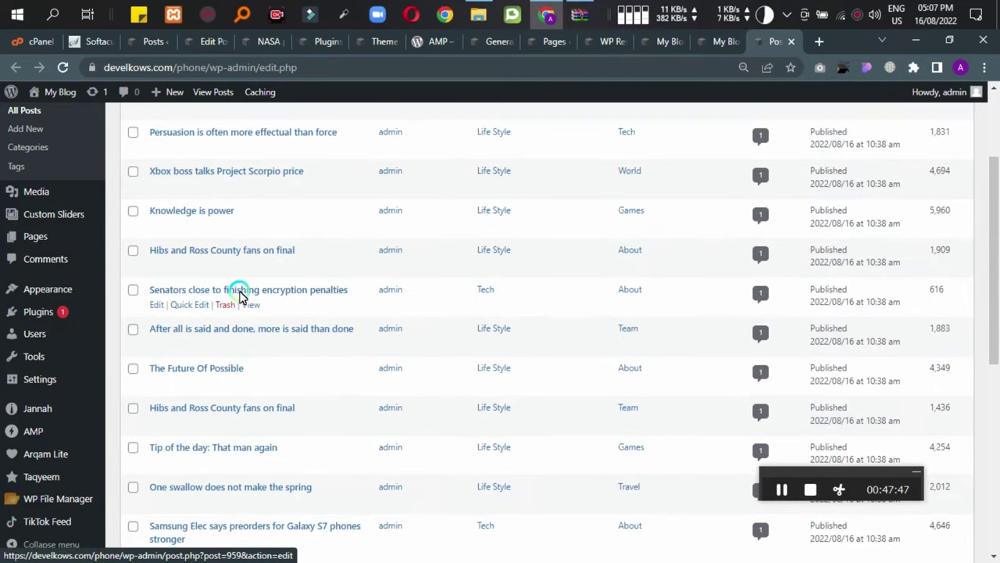
{"action": "middle_click", "coordinate": [255, 305]}
{"action": "scroll", "coordinate": [468, 305], "scroll_direction": "down", "scroll_amount": 4}
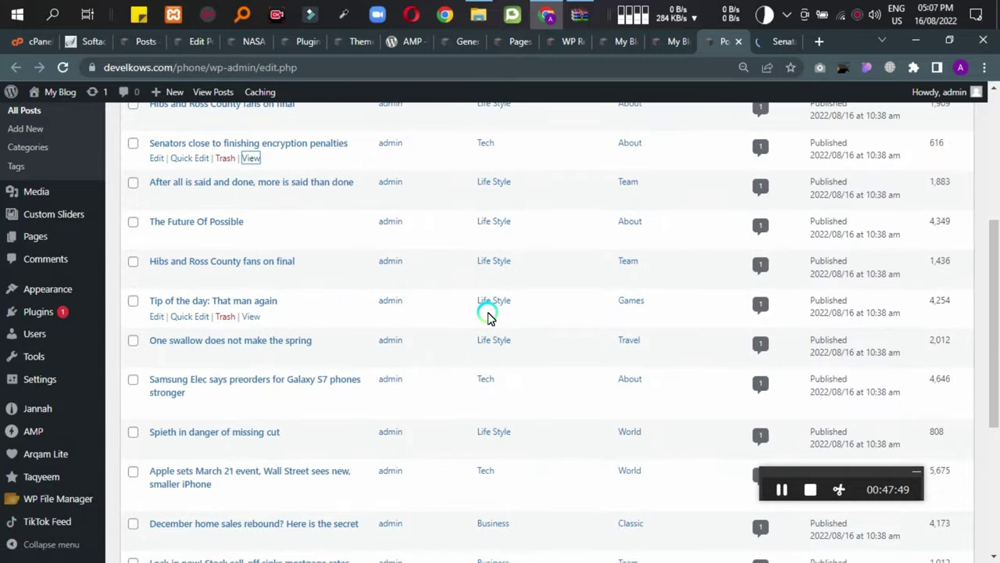
{"action": "scroll", "coordinate": [487, 317], "scroll_direction": "down", "scroll_amount": 2}
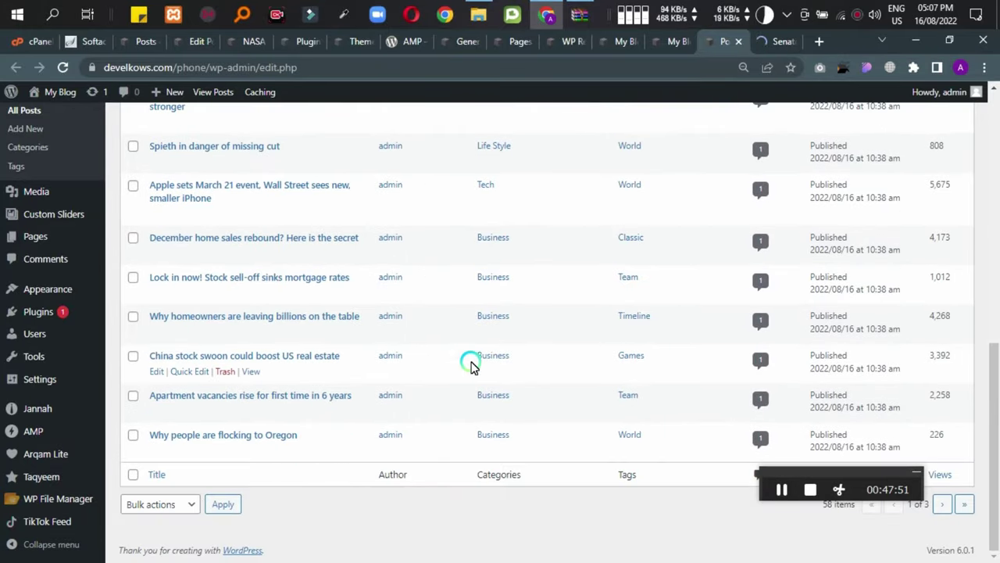
{"action": "middle_click", "coordinate": [250, 372]}
Show the "Senators close to finishing encryption penalties" post and play its embedded Vimeo video.
{"action": "left_click", "coordinate": [728, 43]}
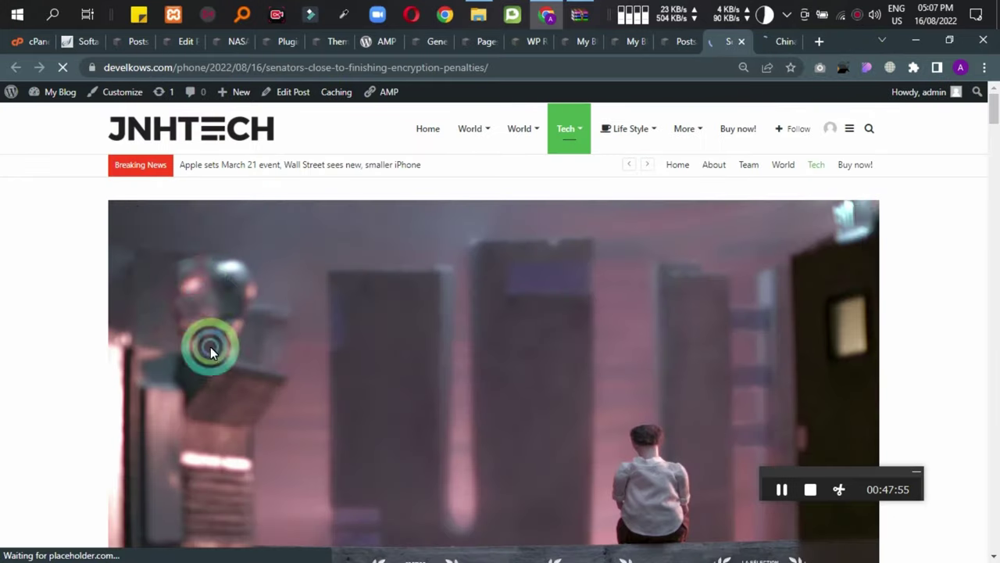
{"action": "scroll", "coordinate": [516, 347], "scroll_direction": "down", "scroll_amount": 3}
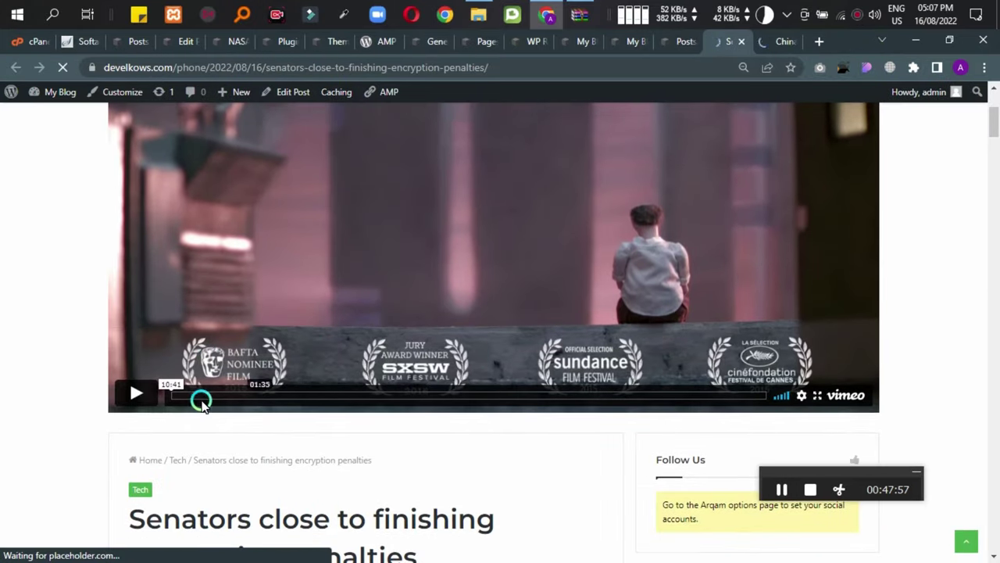
{"action": "scroll", "coordinate": [484, 440], "scroll_direction": "up", "scroll_amount": 2}
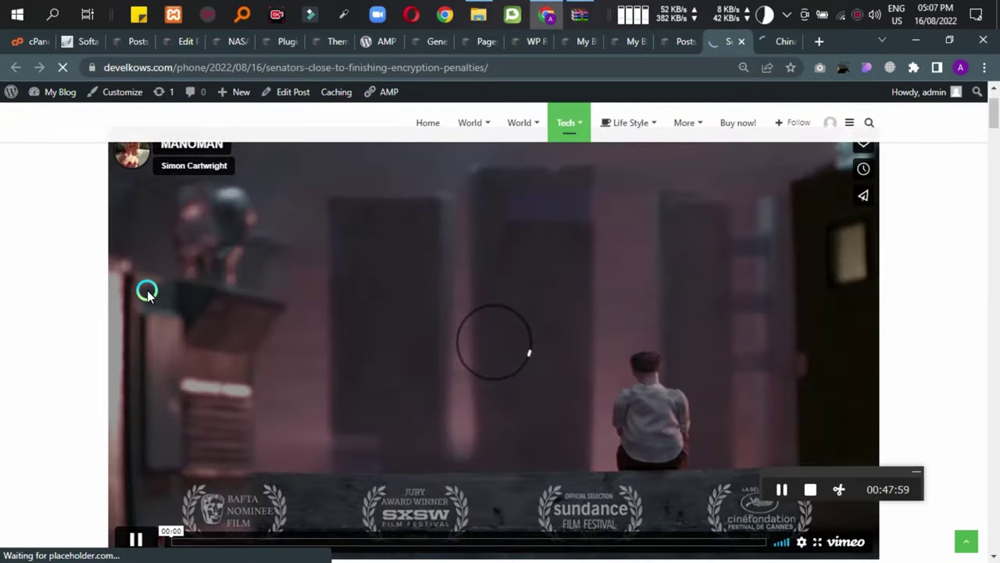
{"action": "scroll", "coordinate": [449, 437], "scroll_direction": "down", "scroll_amount": 1}
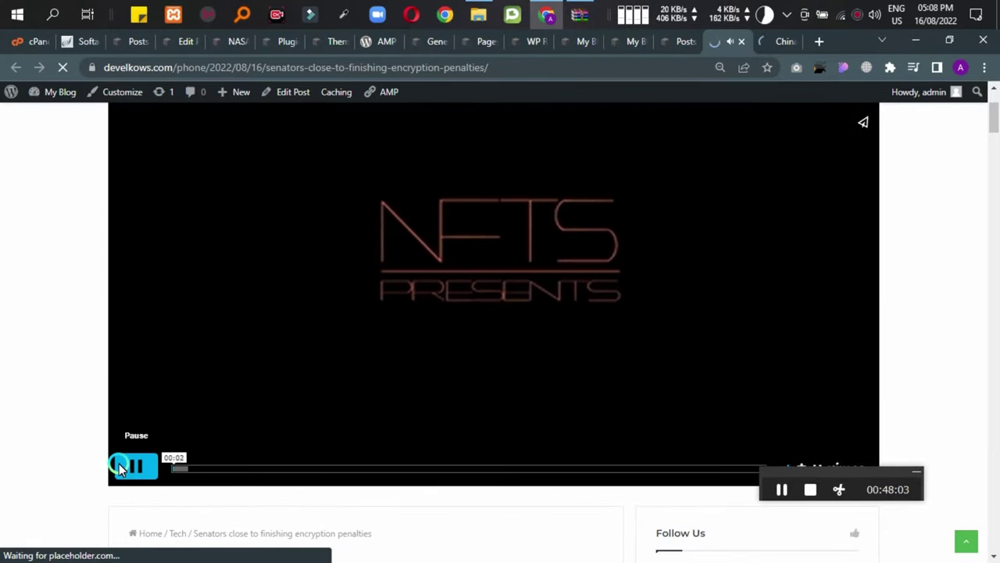
{"action": "scroll", "coordinate": [158, 471], "scroll_direction": "up", "scroll_amount": 1}
{"action": "scroll", "coordinate": [730, 426], "scroll_direction": "down", "scroll_amount": 2}
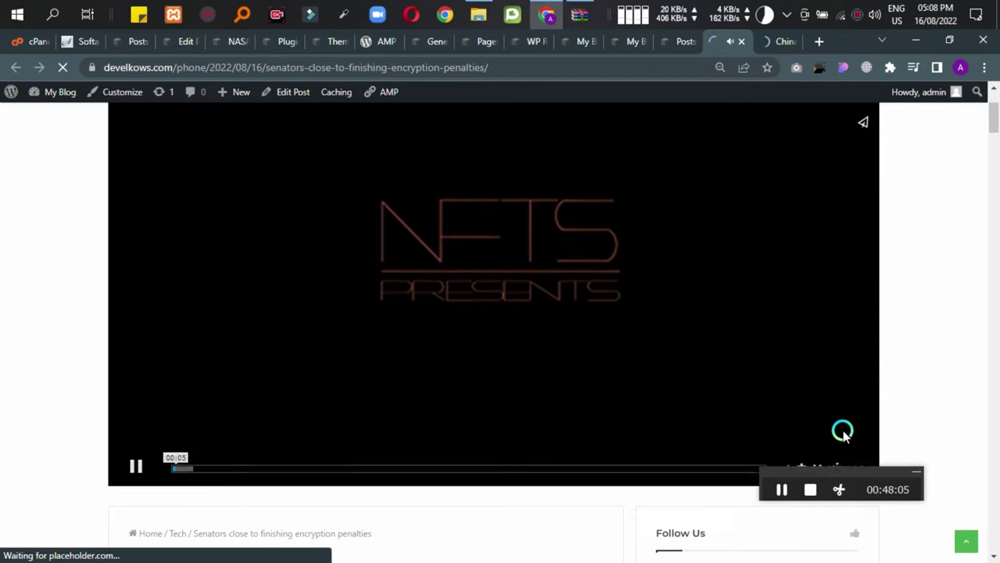
Set the Vimeo video's playback quality to 720p.
{"action": "scroll", "coordinate": [842, 433], "scroll_direction": "down", "scroll_amount": 1}
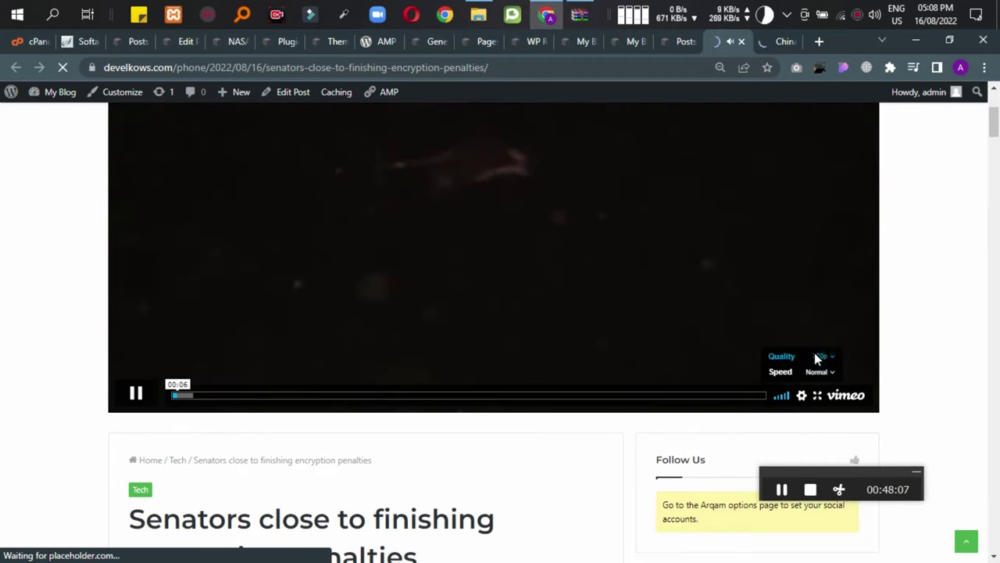
{"action": "left_click", "coordinate": [817, 356]}
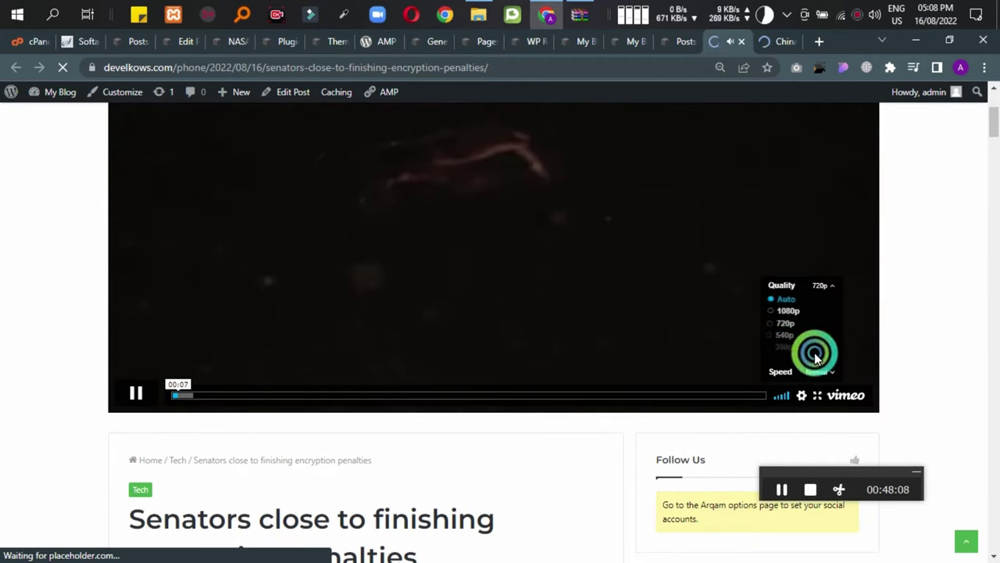
{"action": "left_click", "coordinate": [786, 322]}
View the video in full screen, skip ahead to 05:47, leave full screen and pause the playback.
{"action": "scroll", "coordinate": [345, 414], "scroll_direction": "up", "scroll_amount": 1}
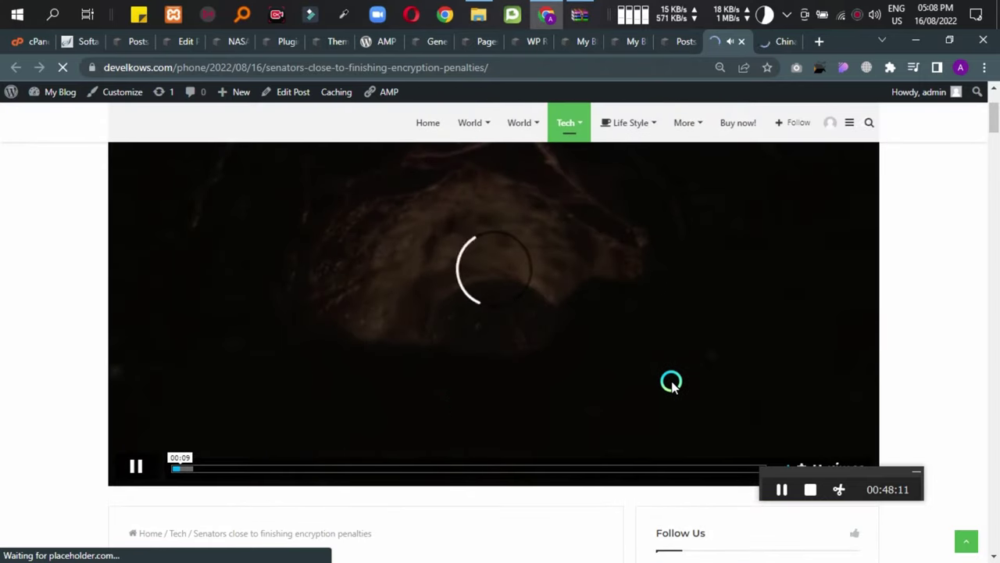
{"action": "scroll", "coordinate": [797, 409], "scroll_direction": "down", "scroll_amount": 2}
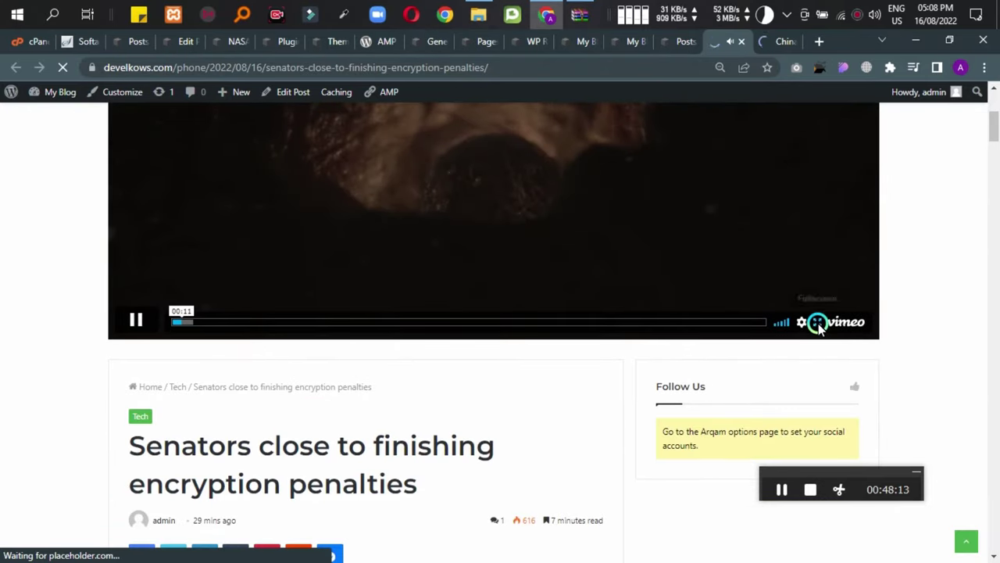
{"action": "left_click", "coordinate": [817, 322]}
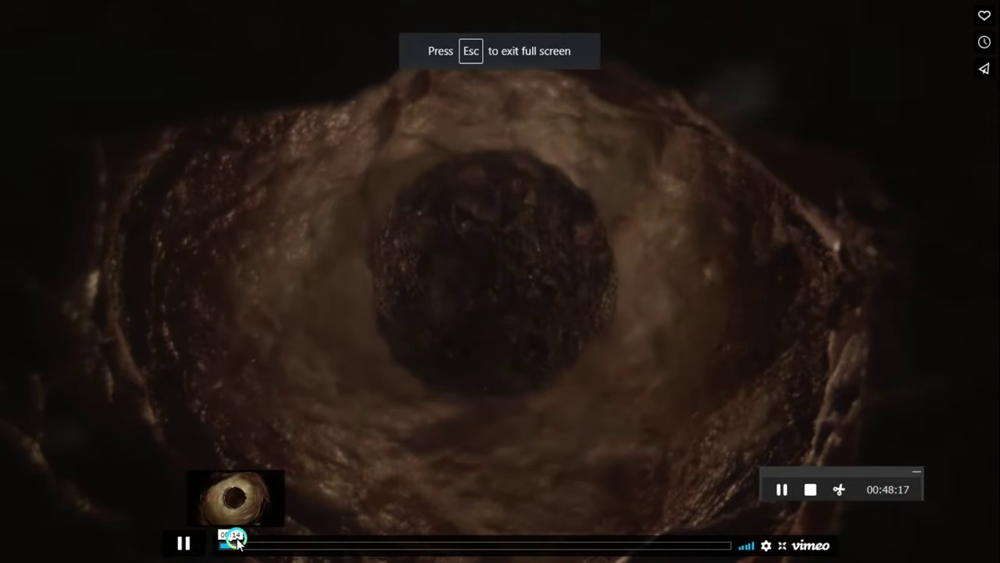
{"action": "left_click", "coordinate": [282, 545]}
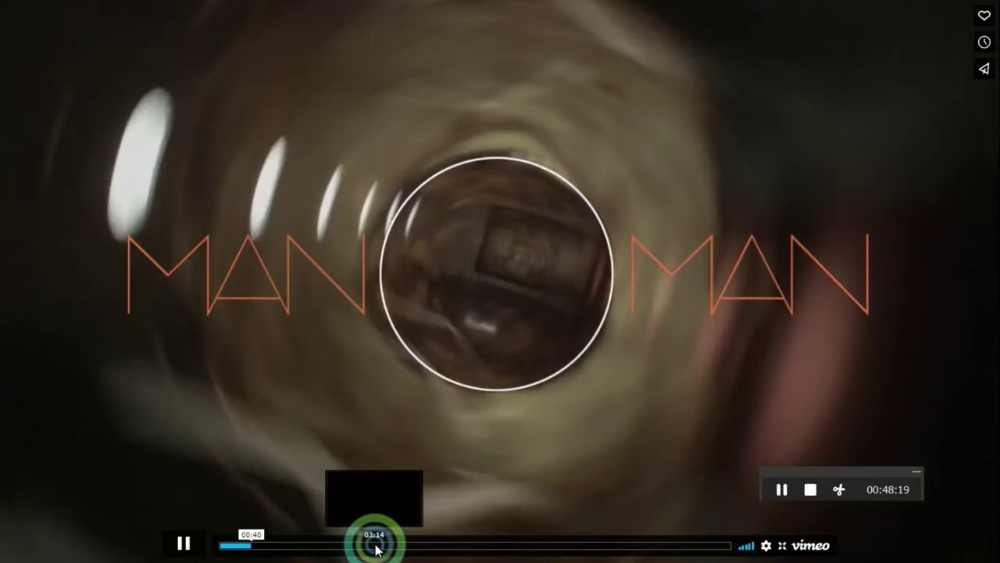
{"action": "left_click", "coordinate": [376, 550]}
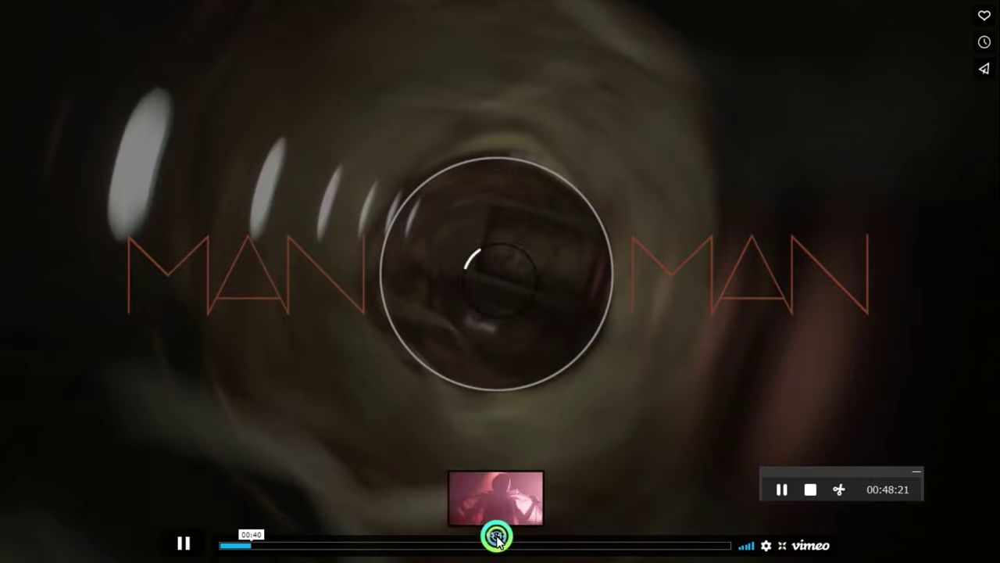
{"action": "left_click", "coordinate": [522, 539]}
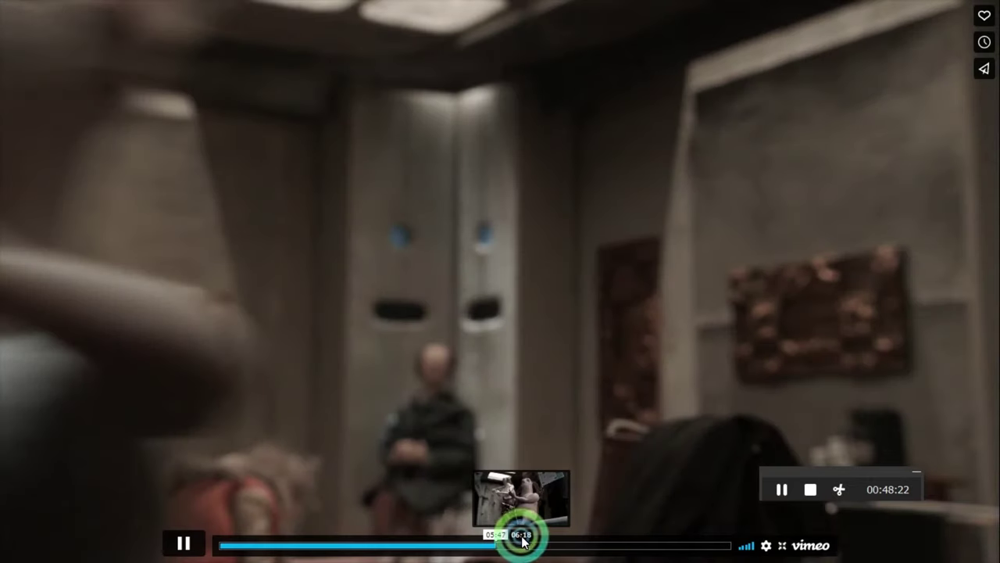
{"action": "left_click", "coordinate": [781, 549]}
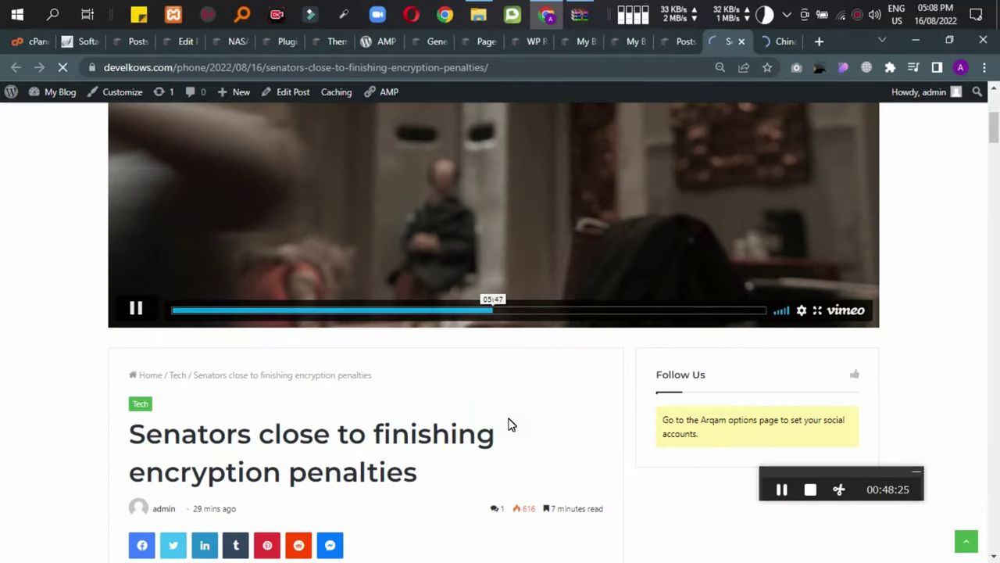
{"action": "scroll", "coordinate": [156, 414], "scroll_direction": "up", "scroll_amount": 3}
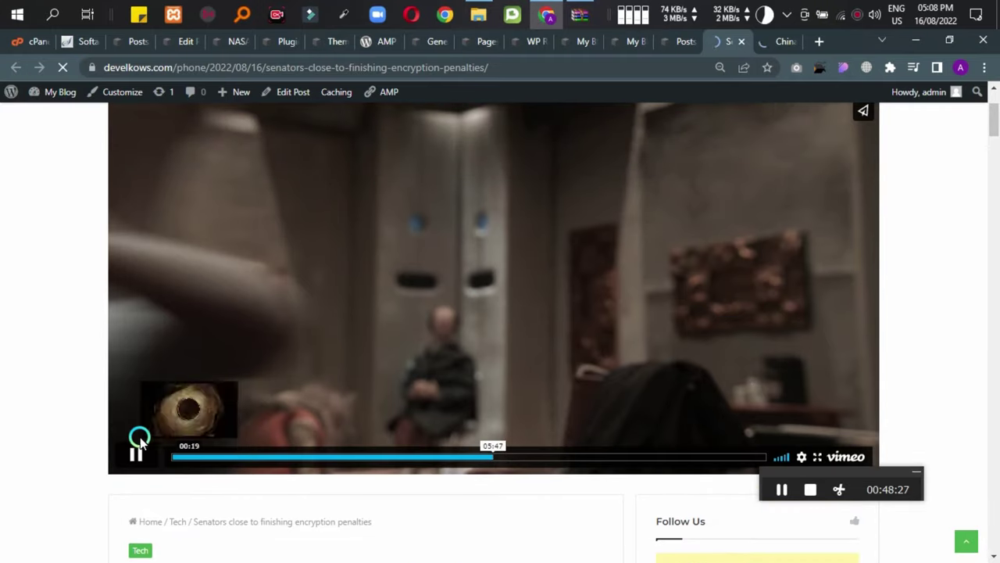
{"action": "scroll", "coordinate": [131, 454], "scroll_direction": "down", "scroll_amount": 5}
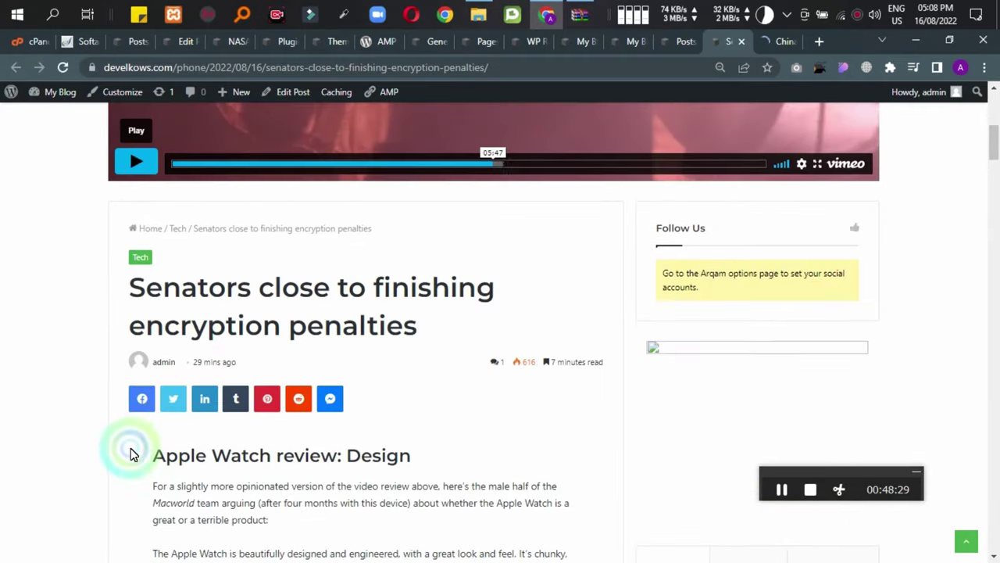
Play the video in the floating mini player beside the Apple Watch review text and close the mini player.
{"action": "scroll", "coordinate": [633, 401], "scroll_direction": "down", "scroll_amount": 5}
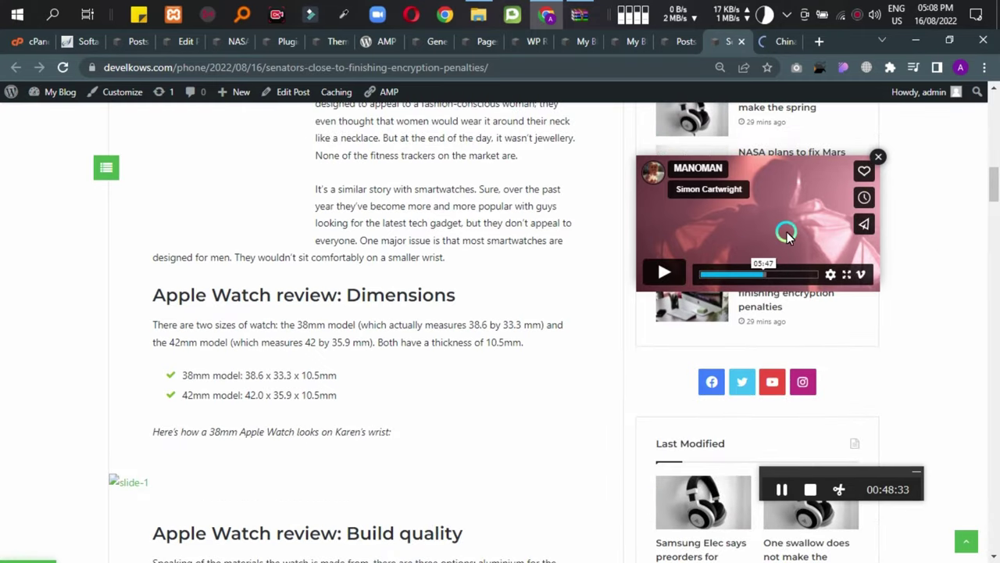
{"action": "left_click", "coordinate": [656, 270]}
{"action": "scroll", "coordinate": [422, 383], "scroll_direction": "down", "scroll_amount": 6}
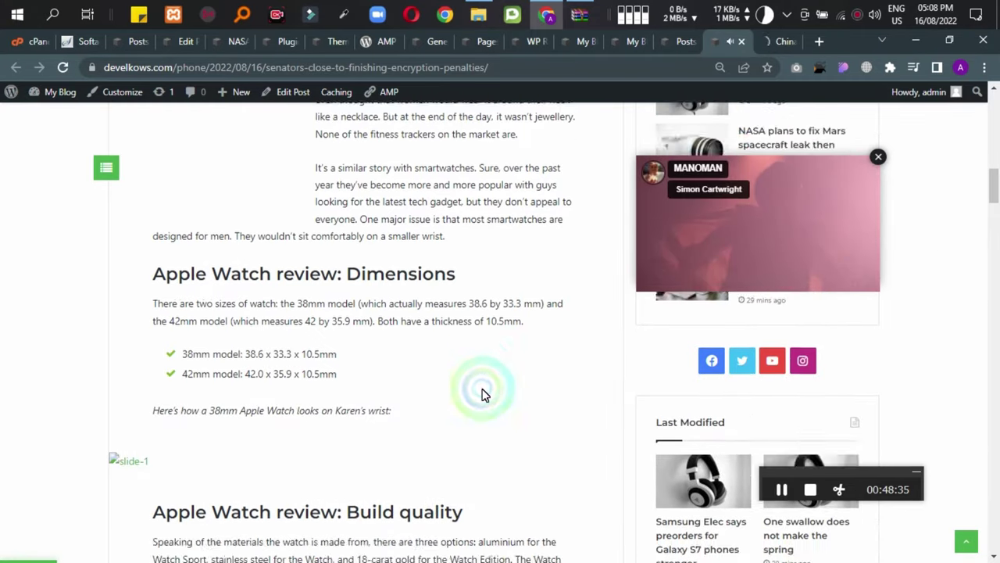
{"action": "scroll", "coordinate": [352, 366], "scroll_direction": "down", "scroll_amount": 3}
{"action": "left_click", "coordinate": [877, 158]}
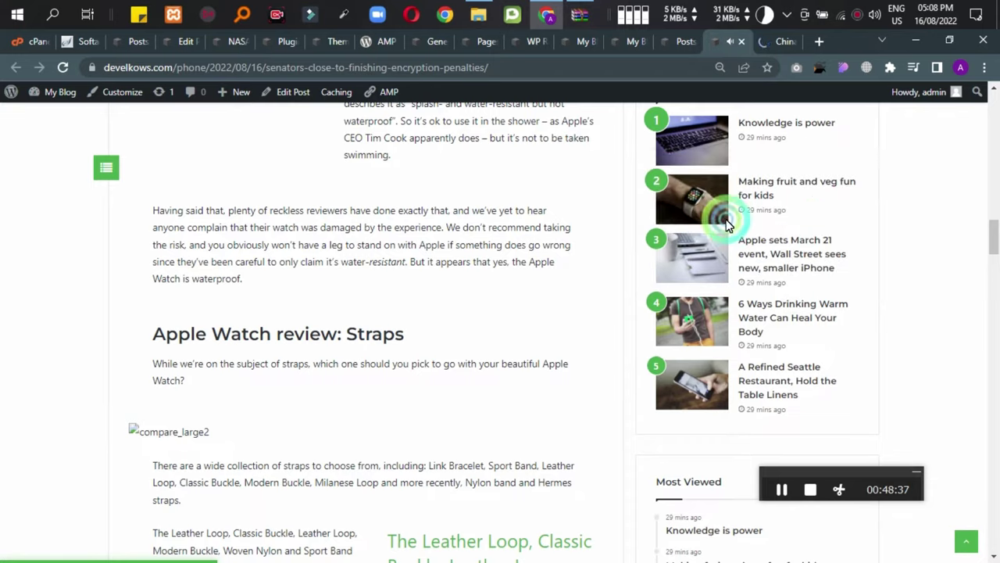
Look through the rest of the article, from the review sections and sidebar widgets to the share buttons, author box, comments and footer.
{"action": "scroll", "coordinate": [594, 281], "scroll_direction": "up", "scroll_amount": 3}
{"action": "scroll", "coordinate": [163, 383], "scroll_direction": "down", "scroll_amount": 10}
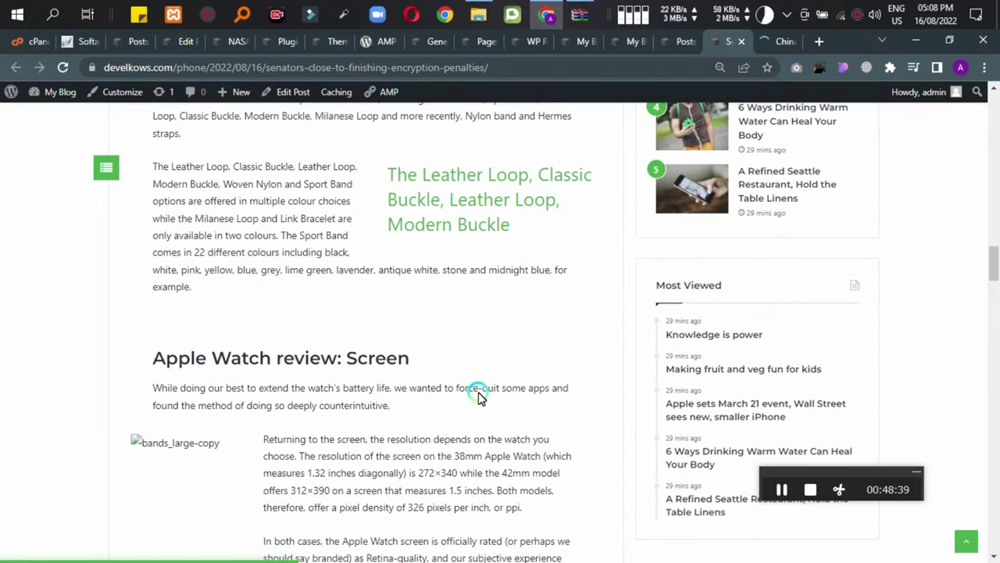
{"action": "scroll", "coordinate": [183, 328], "scroll_direction": "up", "scroll_amount": 3}
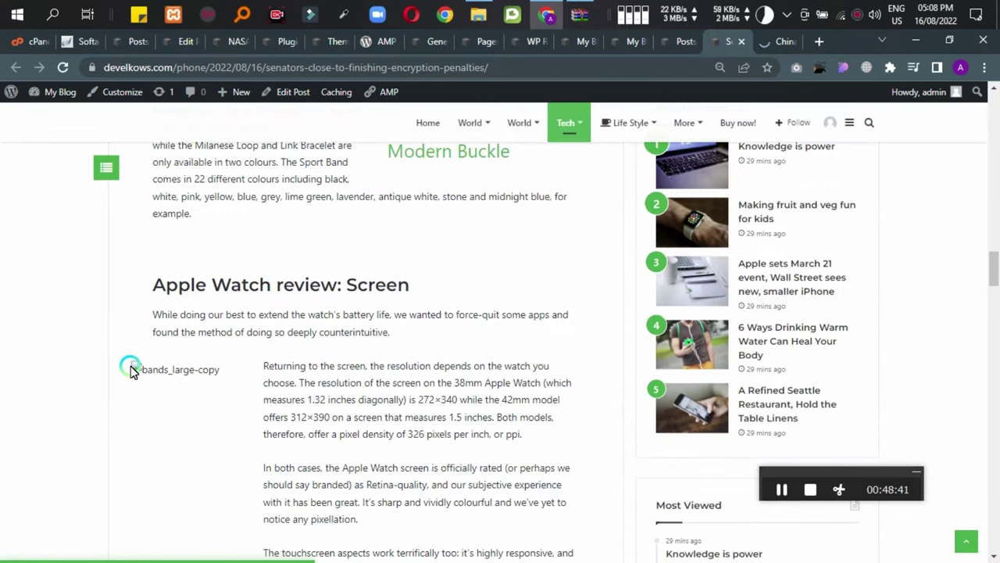
{"action": "scroll", "coordinate": [344, 322], "scroll_direction": "down", "scroll_amount": 3}
{"action": "scroll", "coordinate": [484, 357], "scroll_direction": "down", "scroll_amount": 2}
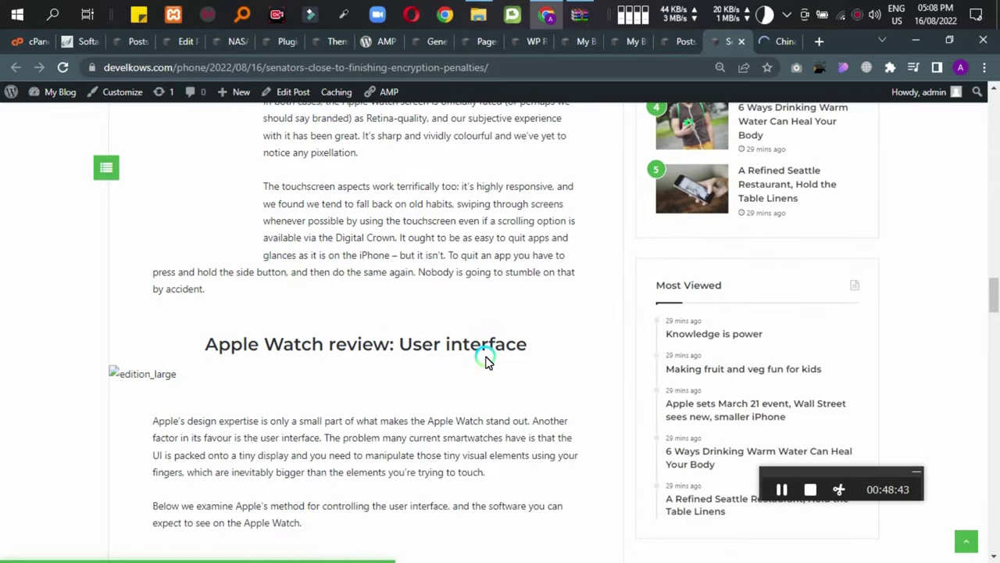
{"action": "scroll", "coordinate": [331, 445], "scroll_direction": "down", "scroll_amount": 15}
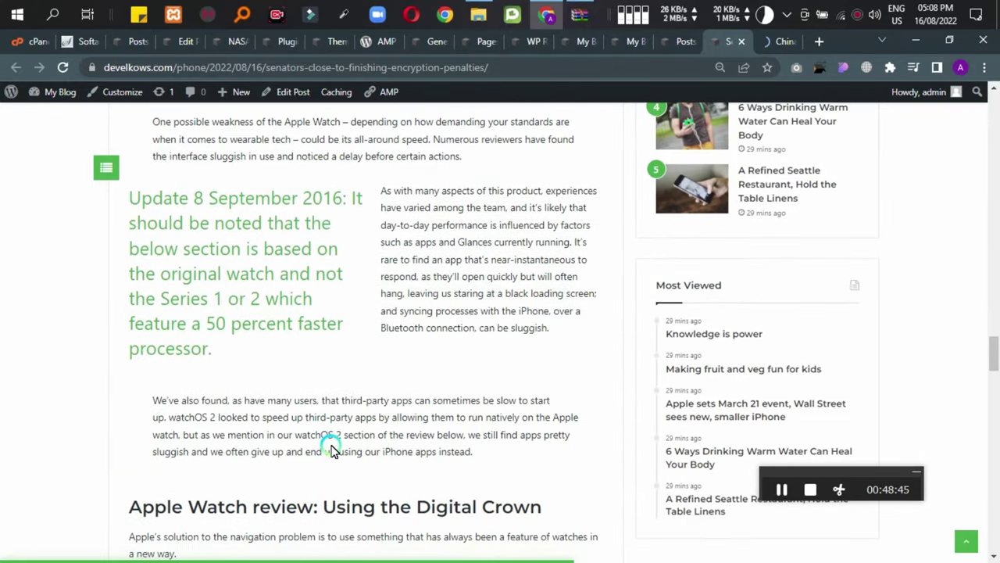
{"action": "scroll", "coordinate": [341, 402], "scroll_direction": "down", "scroll_amount": 12}
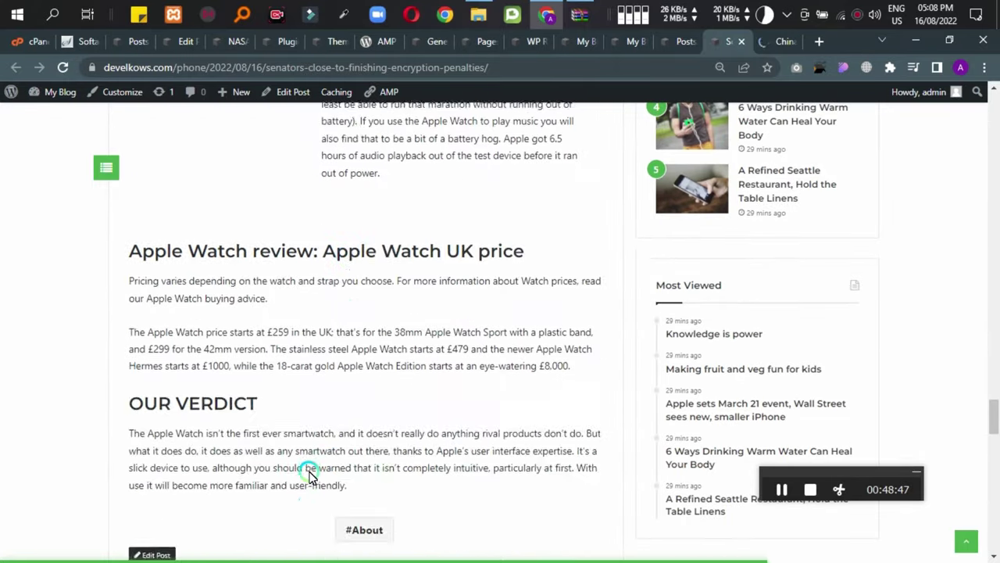
{"action": "scroll", "coordinate": [309, 474], "scroll_direction": "down", "scroll_amount": 1}
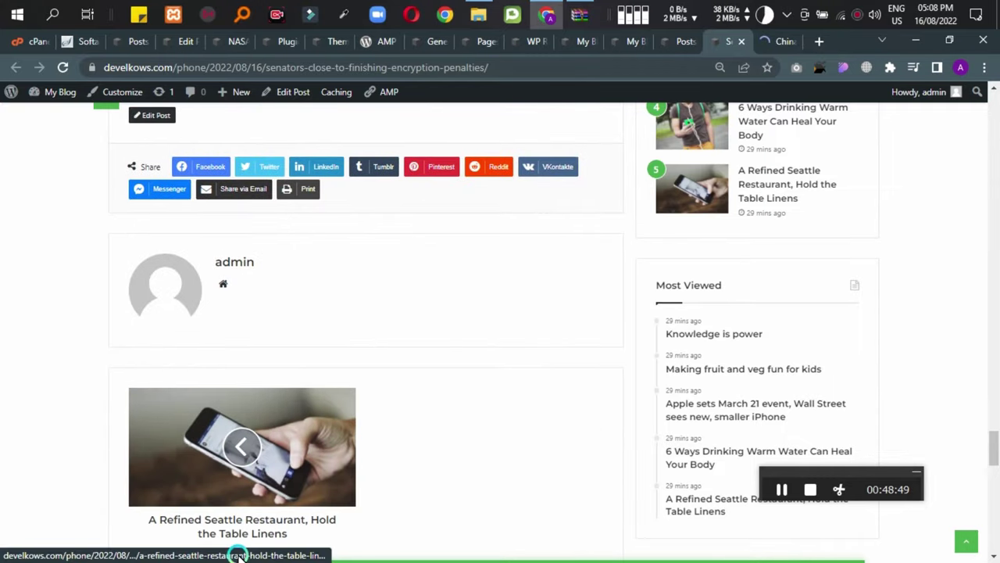
{"action": "scroll", "coordinate": [383, 510], "scroll_direction": "down", "scroll_amount": 2}
{"action": "scroll", "coordinate": [383, 509], "scroll_direction": "down", "scroll_amount": 11}
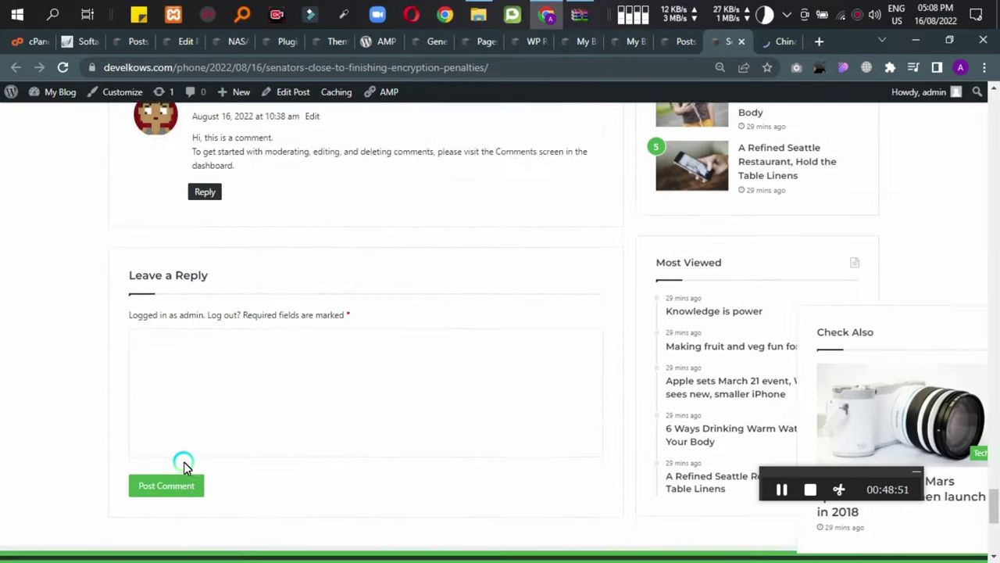
{"action": "scroll", "coordinate": [195, 445], "scroll_direction": "down", "scroll_amount": 2}
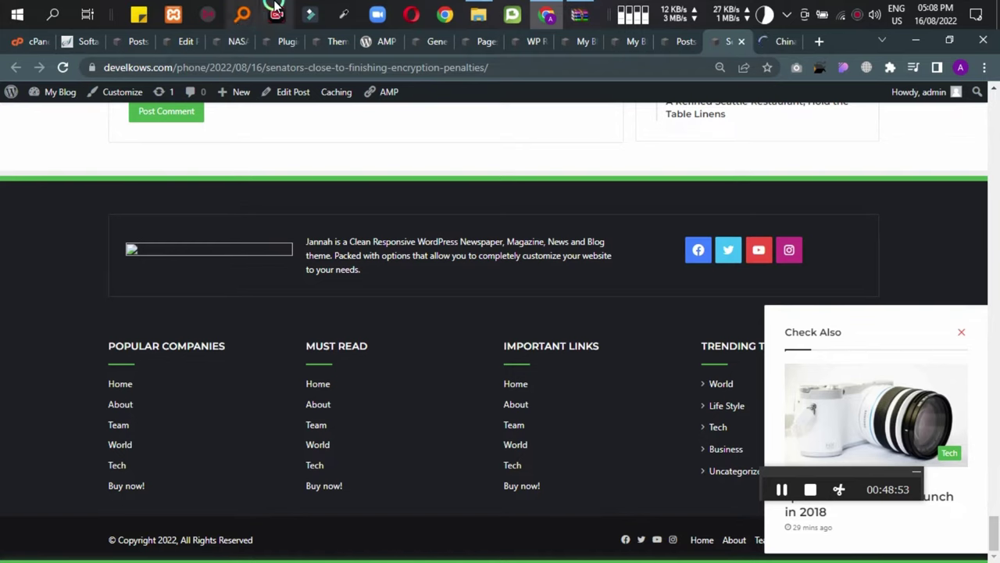
From the post editor, open Jannah's Install Demos and Posts Switcher pages in new tabs and bring up the demo list.
{"action": "left_click", "coordinate": [230, 39]}
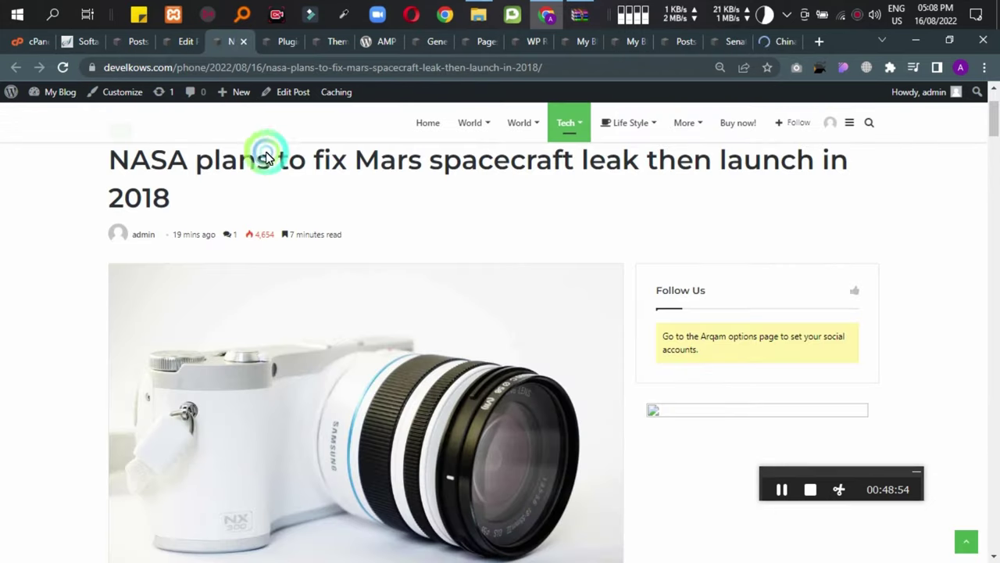
{"action": "left_click", "coordinate": [172, 43]}
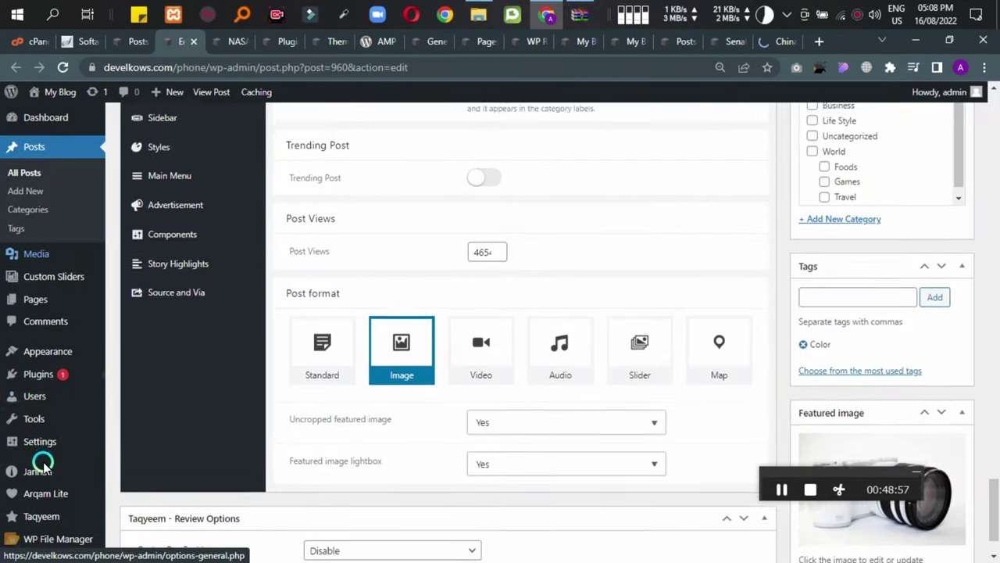
{"action": "scroll", "coordinate": [39, 465], "scroll_direction": "down", "scroll_amount": 1}
{"action": "mouse_move", "coordinate": [68, 435]}
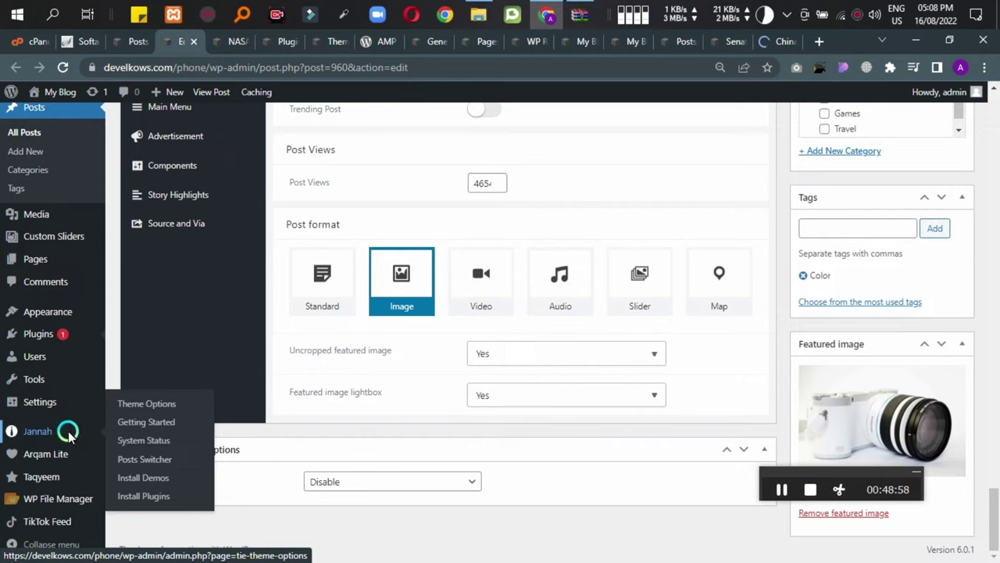
{"action": "middle_click", "coordinate": [149, 477]}
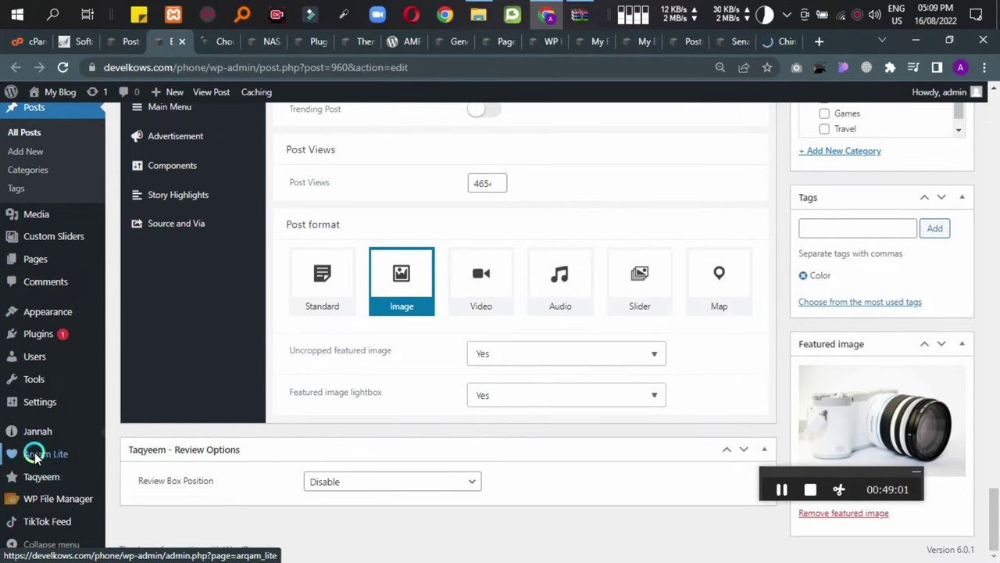
{"action": "mouse_move", "coordinate": [37, 437]}
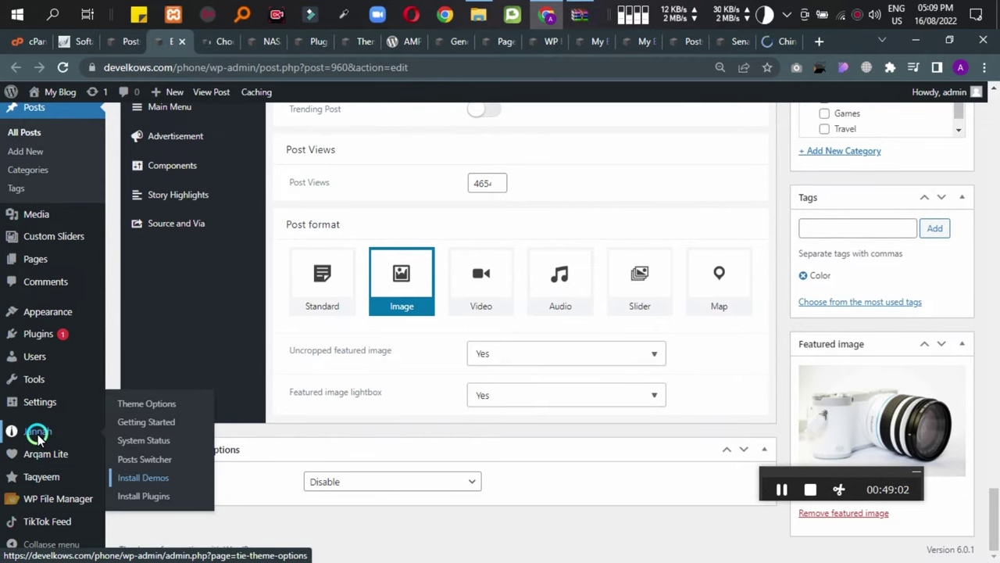
{"action": "middle_click", "coordinate": [142, 461]}
{"action": "left_click", "coordinate": [209, 42]}
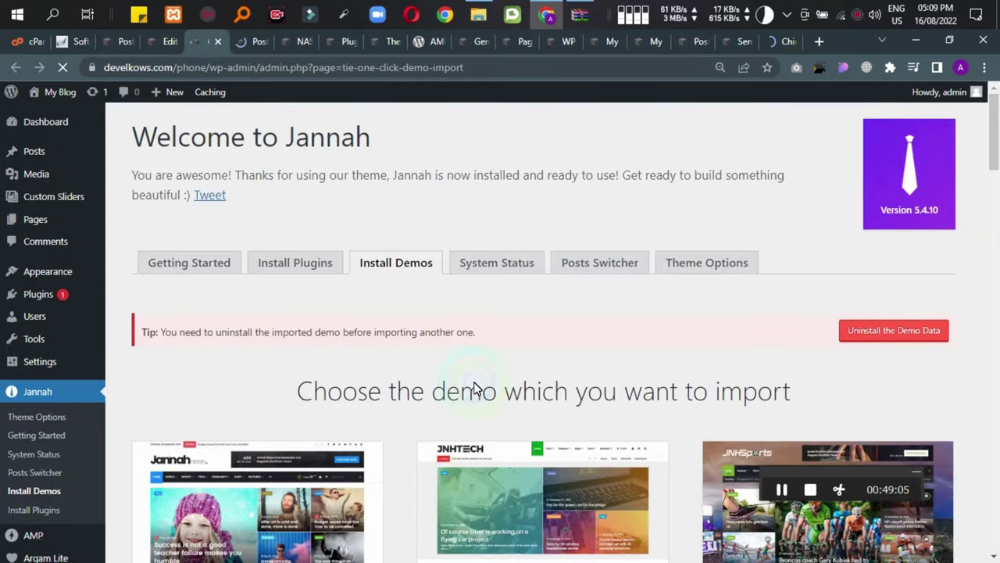
Open the live preview of the Tech demo and bring it to the front.
{"action": "scroll", "coordinate": [474, 389], "scroll_direction": "down", "scroll_amount": 2}
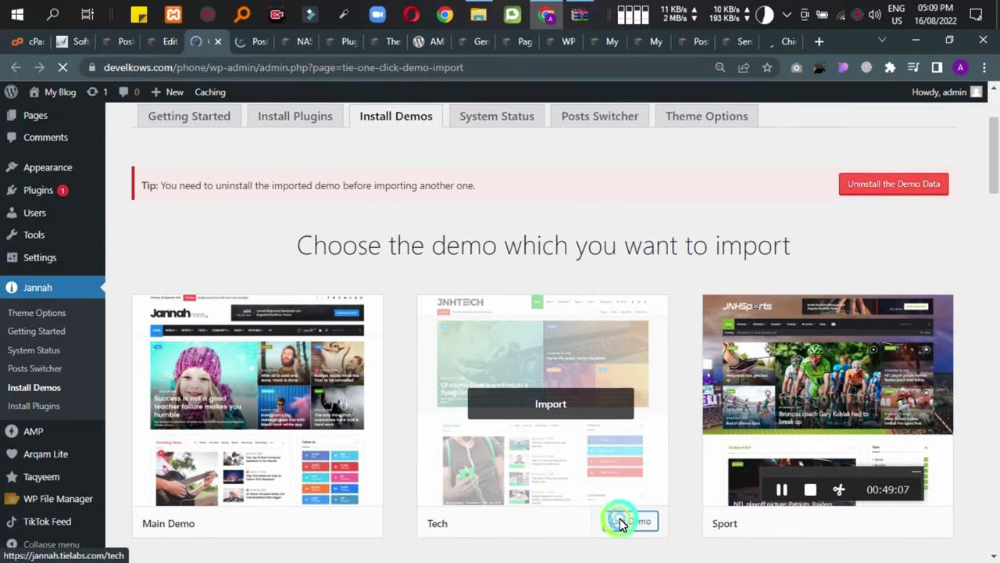
{"action": "left_click", "coordinate": [621, 522]}
{"action": "left_click", "coordinate": [243, 42]}
Review the Posts Switcher's theme list and migration notes, and try to begin the switch without selecting a previous theme.
{"action": "left_click", "coordinate": [268, 39]}
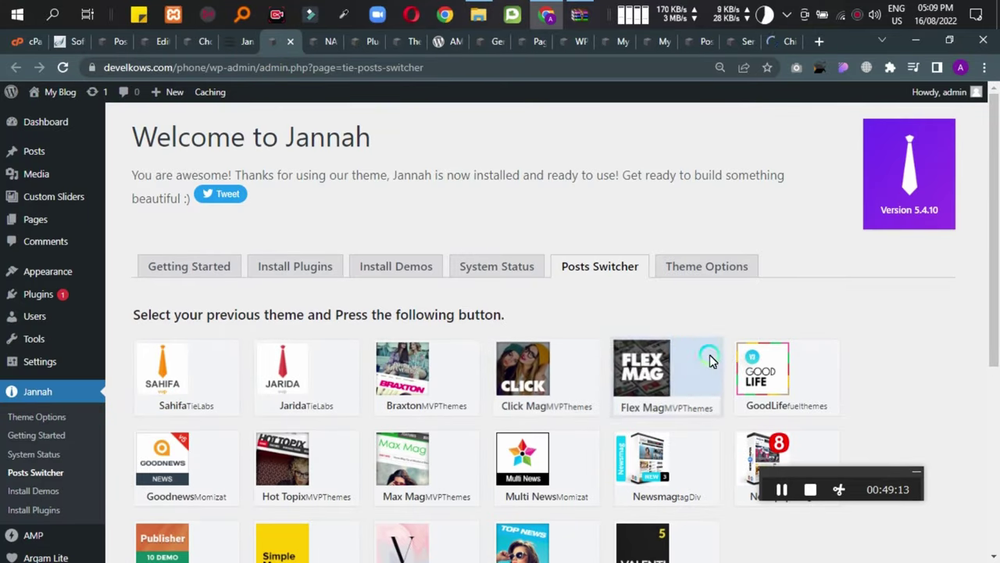
{"action": "scroll", "coordinate": [352, 357], "scroll_direction": "down", "scroll_amount": 4}
{"action": "left_click", "coordinate": [197, 530]}
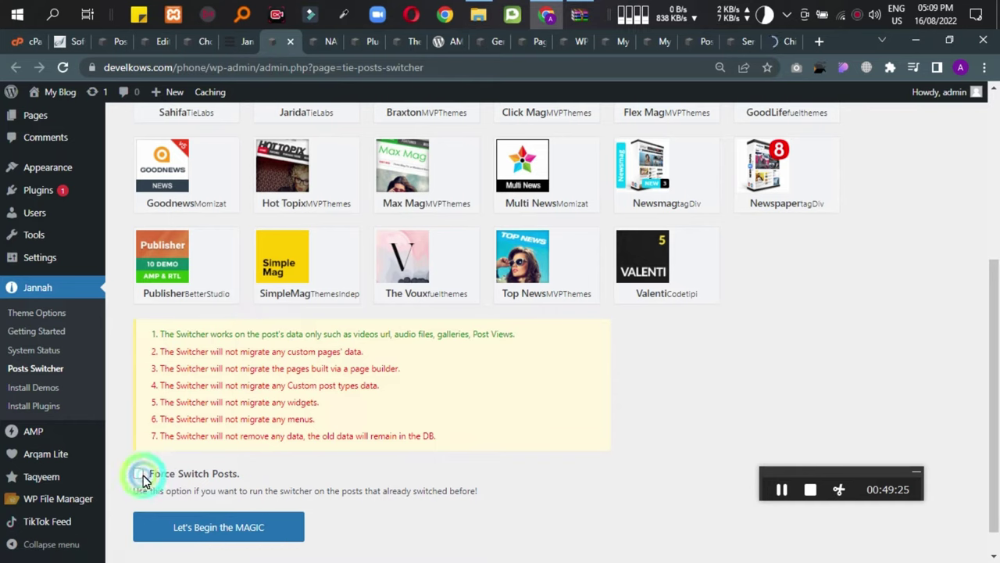
{"action": "scroll", "coordinate": [195, 493], "scroll_direction": "down", "scroll_amount": 1}
{"action": "left_click", "coordinate": [177, 497]}
{"action": "scroll", "coordinate": [323, 547], "scroll_direction": "up", "scroll_amount": 2}
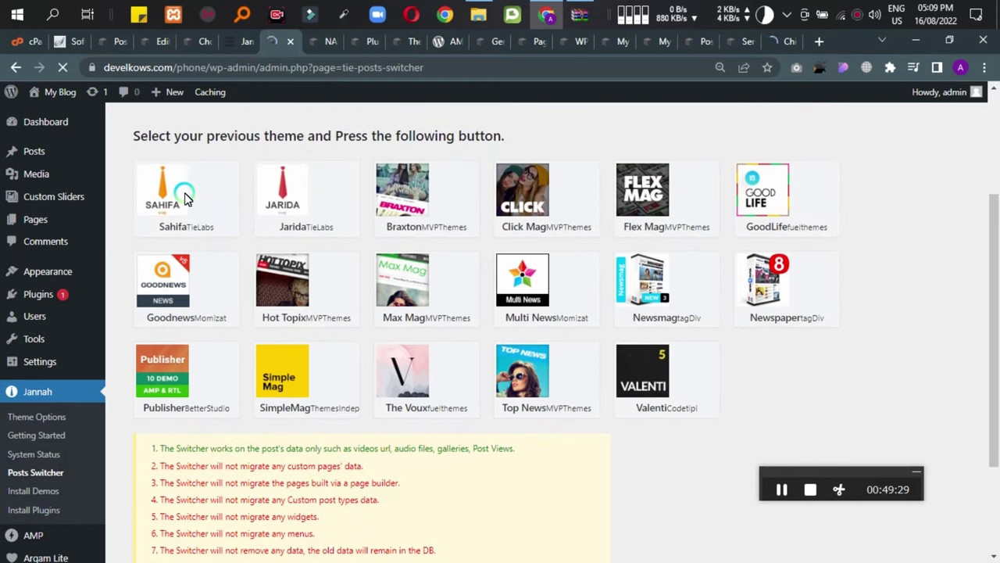
{"action": "scroll", "coordinate": [403, 371], "scroll_direction": "down", "scroll_amount": 1}
{"action": "scroll", "coordinate": [402, 371], "scroll_direction": "down", "scroll_amount": 2}
{"action": "scroll", "coordinate": [341, 351], "scroll_direction": "up", "scroll_amount": 3}
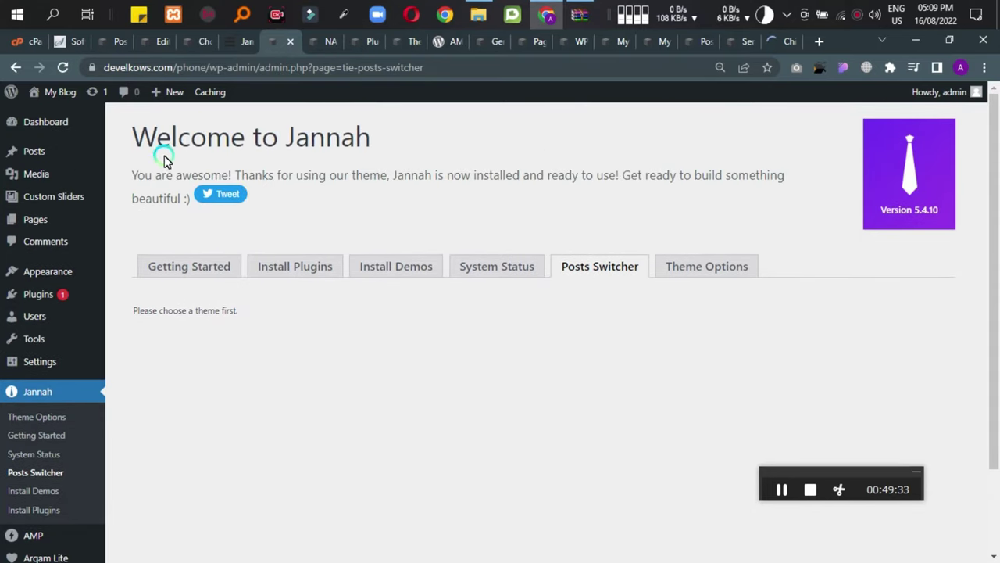
{"action": "scroll", "coordinate": [268, 323], "scroll_direction": "down", "scroll_amount": 3}
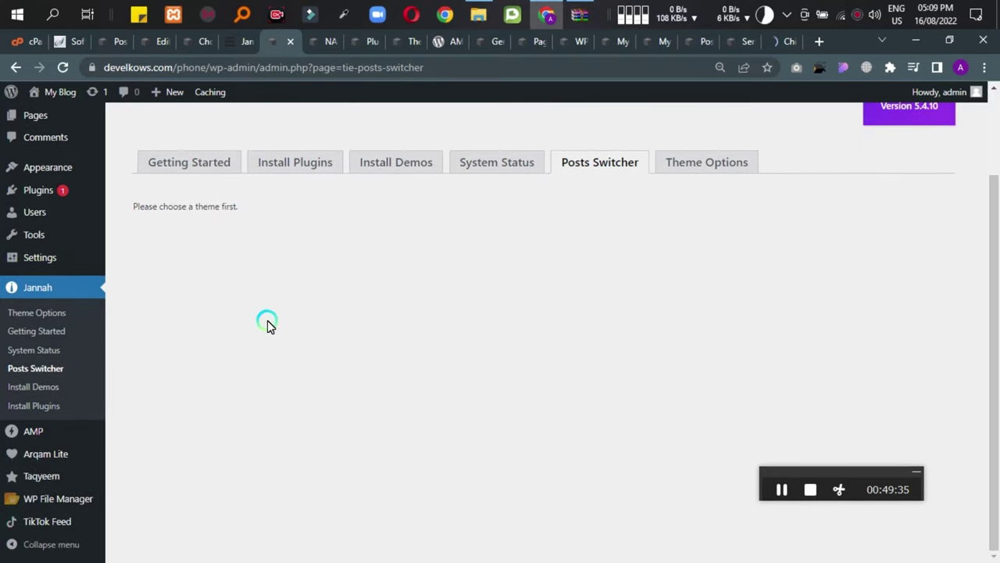
{"action": "scroll", "coordinate": [78, 275], "scroll_direction": "up", "scroll_amount": 3}
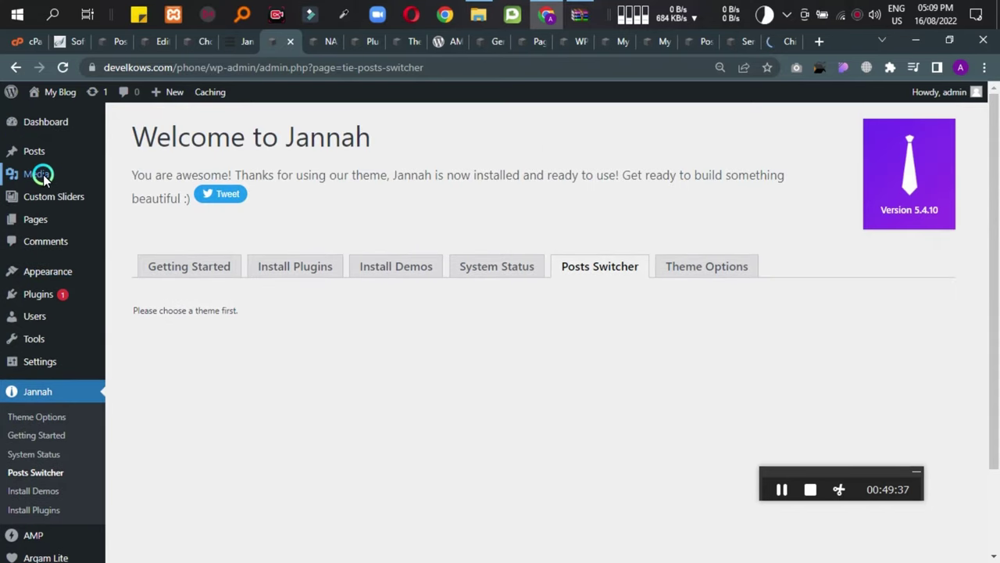
Open the posts list and open the NASA Mars spacecraft post for editing in a new tab.
{"action": "left_click", "coordinate": [32, 149]}
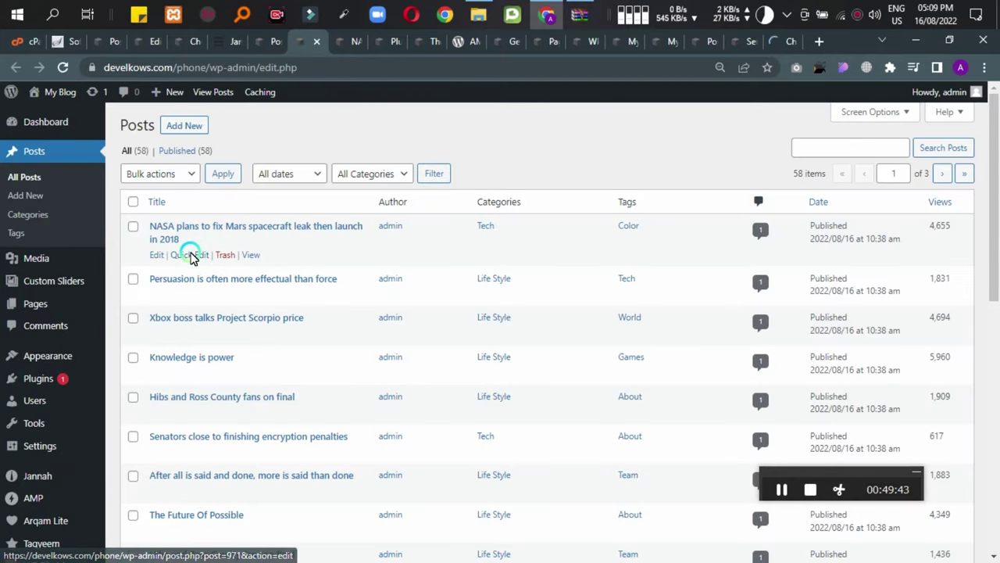
{"action": "left_click", "coordinate": [156, 255], "text": "ctrl"}
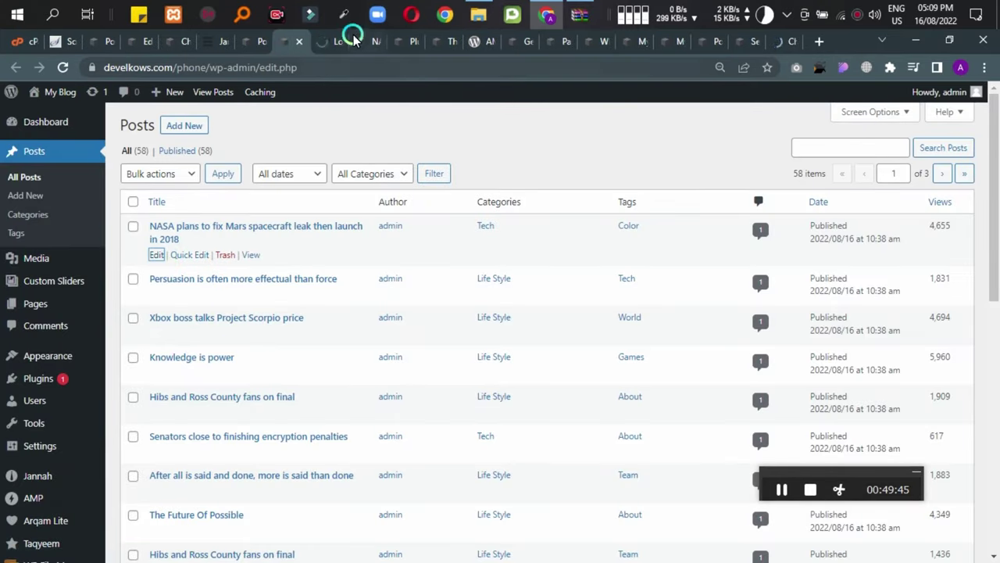
{"action": "left_click", "coordinate": [327, 45]}
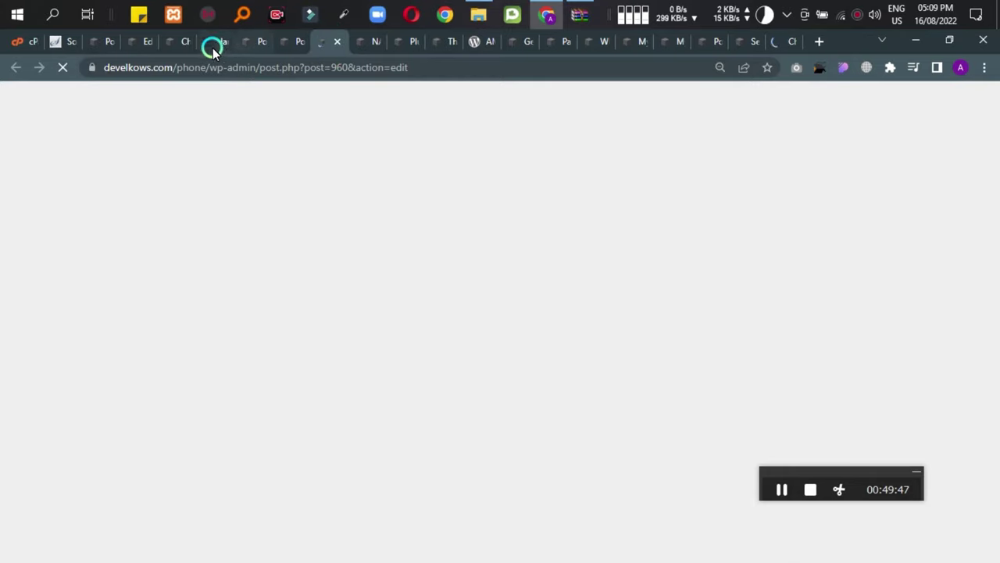
Open the Sync by 50 wireless headphones review on the Tech demo site and view its Apple watch review score box.
{"action": "left_click", "coordinate": [217, 47]}
{"action": "scroll", "coordinate": [235, 401], "scroll_direction": "down", "scroll_amount": 8}
{"action": "scroll", "coordinate": [235, 401], "scroll_direction": "up", "scroll_amount": 2}
{"action": "left_click", "coordinate": [239, 332]}
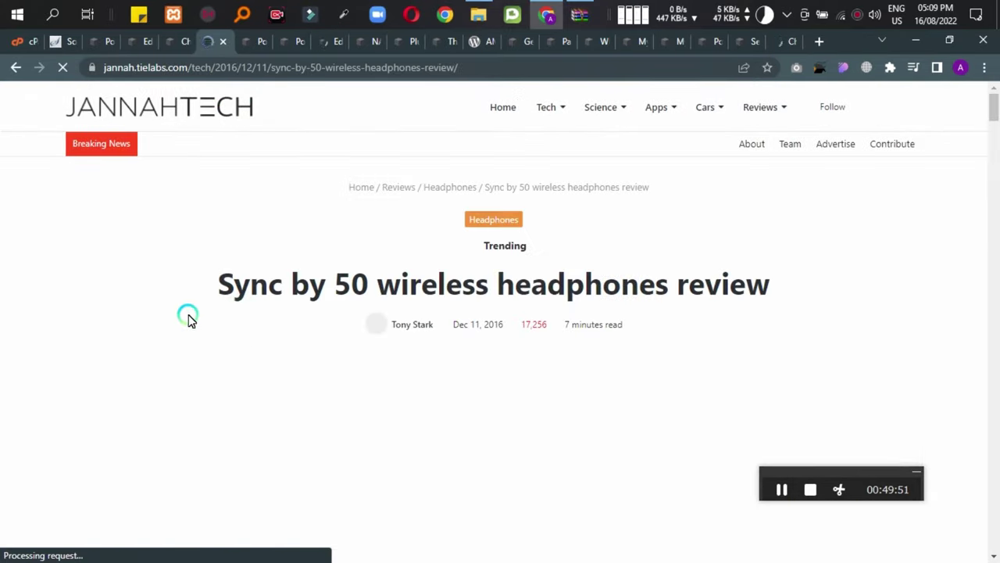
{"action": "scroll", "coordinate": [156, 336], "scroll_direction": "down", "scroll_amount": 15}
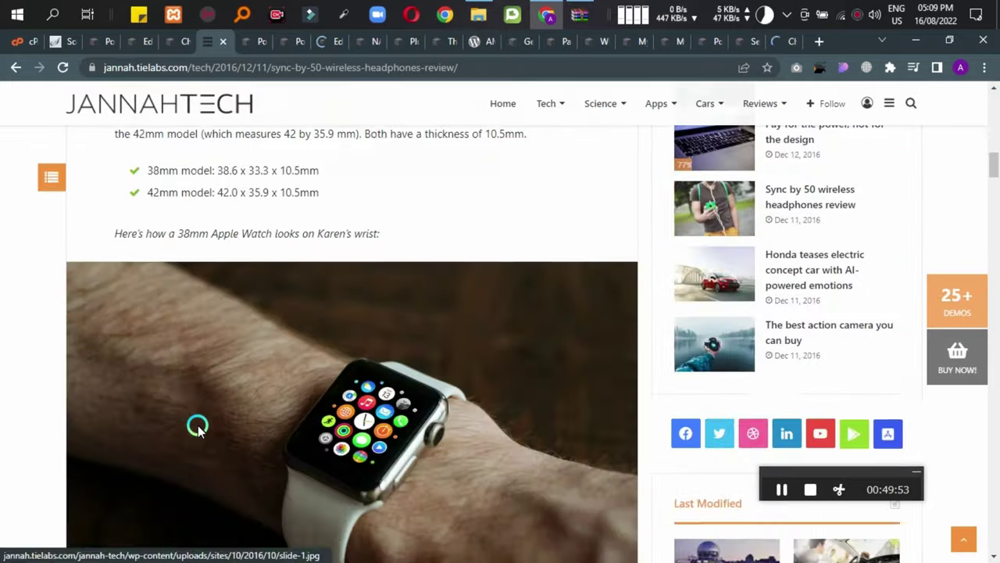
{"action": "scroll", "coordinate": [198, 428], "scroll_direction": "down", "scroll_amount": 20}
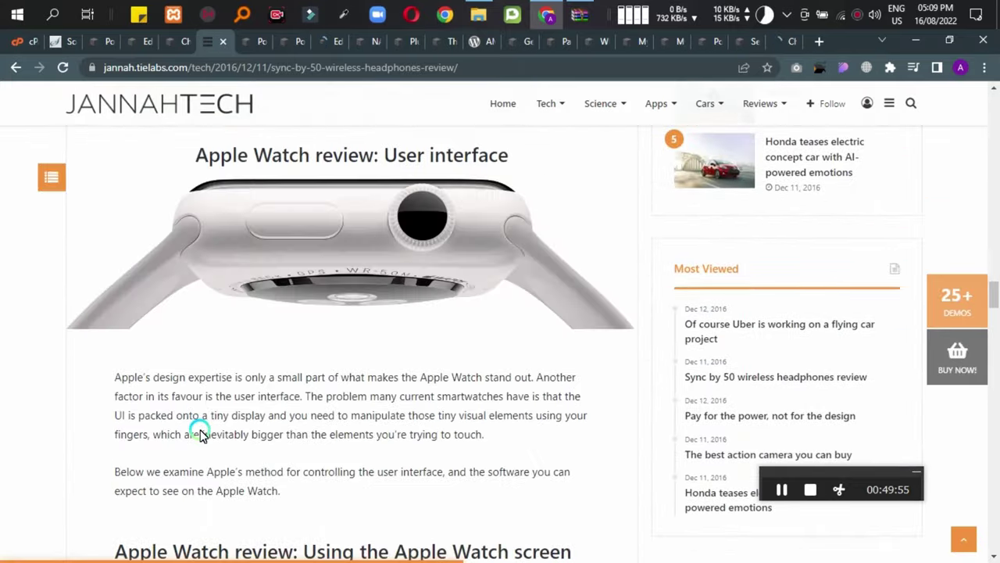
{"action": "scroll", "coordinate": [201, 434], "scroll_direction": "down", "scroll_amount": 18}
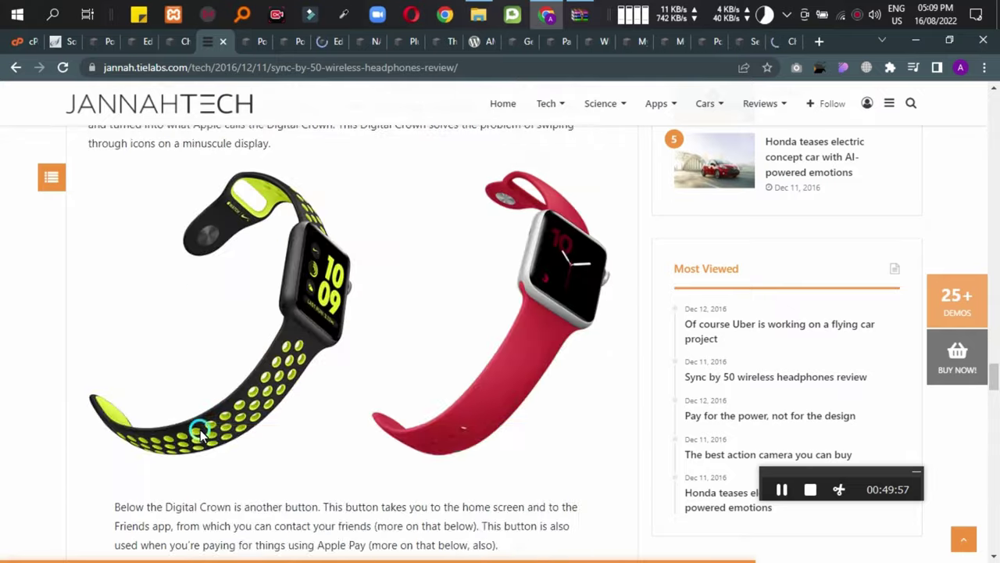
{"action": "scroll", "coordinate": [200, 435], "scroll_direction": "down", "scroll_amount": 20}
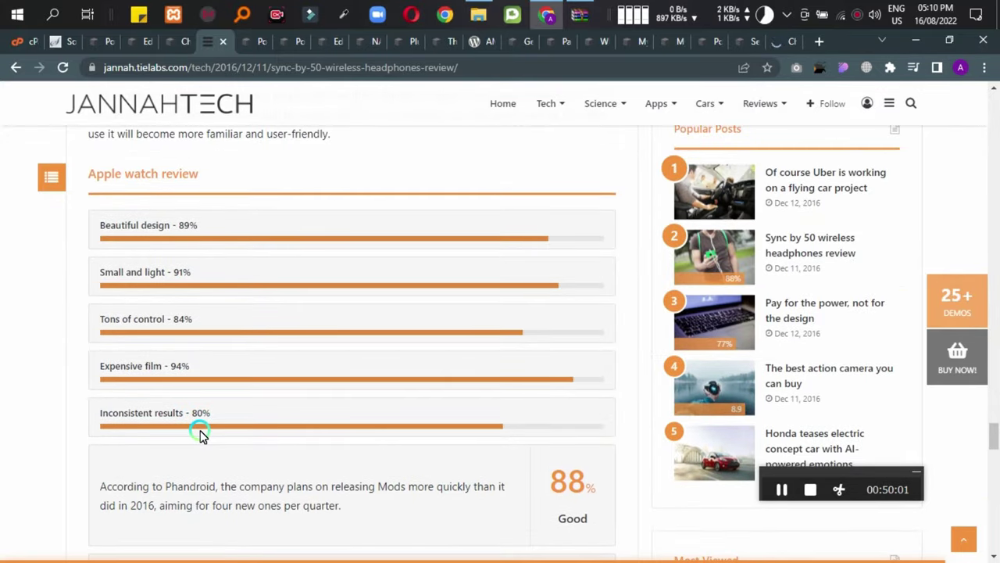
{"action": "left_click_drag", "start_coordinate": [239, 362], "coordinate": [16, 409]}
{"action": "left_click", "coordinate": [190, 370]}
{"action": "right_click", "coordinate": [234, 342]}
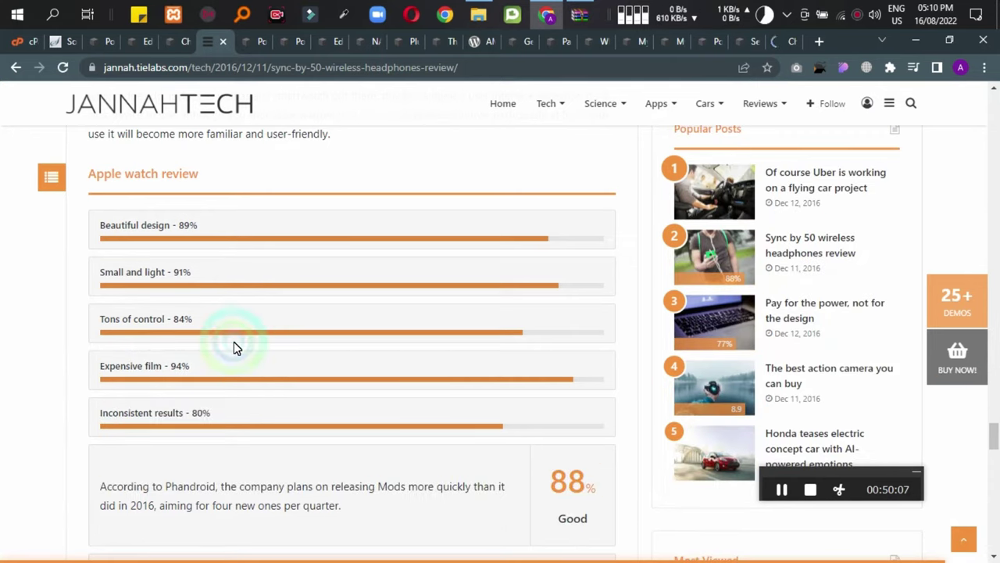
{"action": "left_click", "coordinate": [275, 146]}
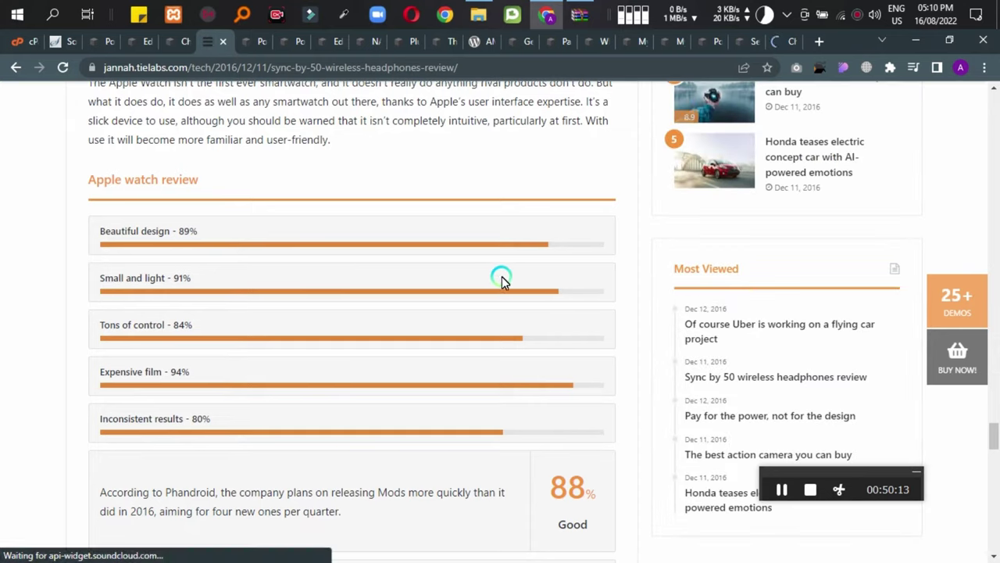
Inspect the Inconsistent results score bar in the developer tools and enlarge the inspector to show its markup.
{"action": "left_click_drag", "start_coordinate": [536, 304], "coordinate": [273, 245]}
{"action": "right_click", "coordinate": [273, 245]}
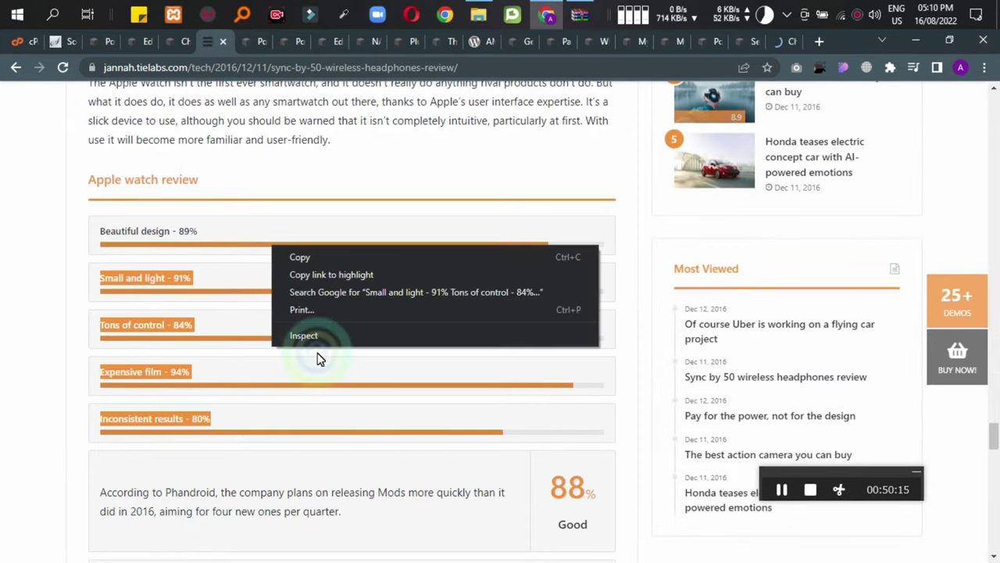
{"action": "left_click", "coordinate": [320, 337]}
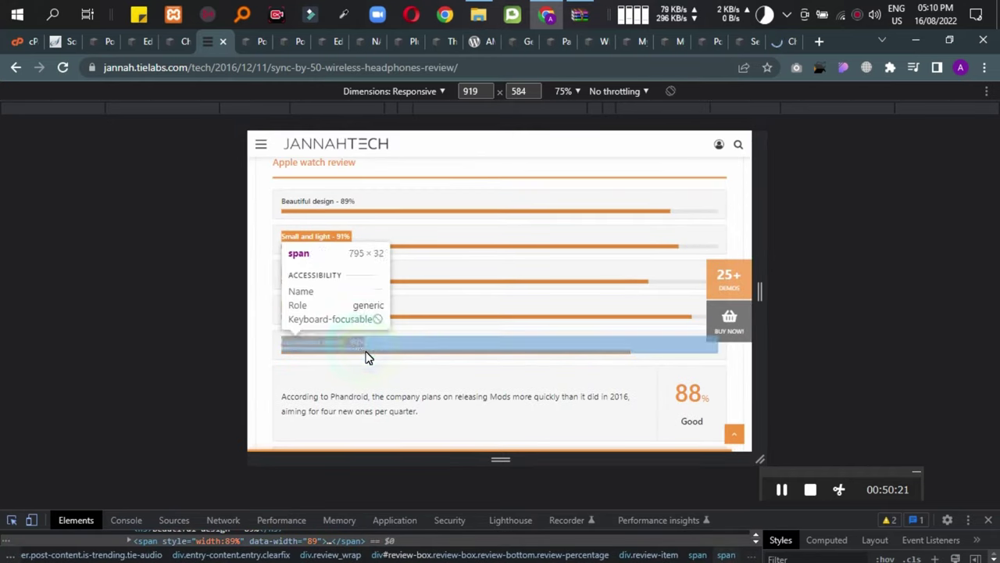
{"action": "left_click", "coordinate": [368, 352]}
{"action": "left_click", "coordinate": [422, 497]}
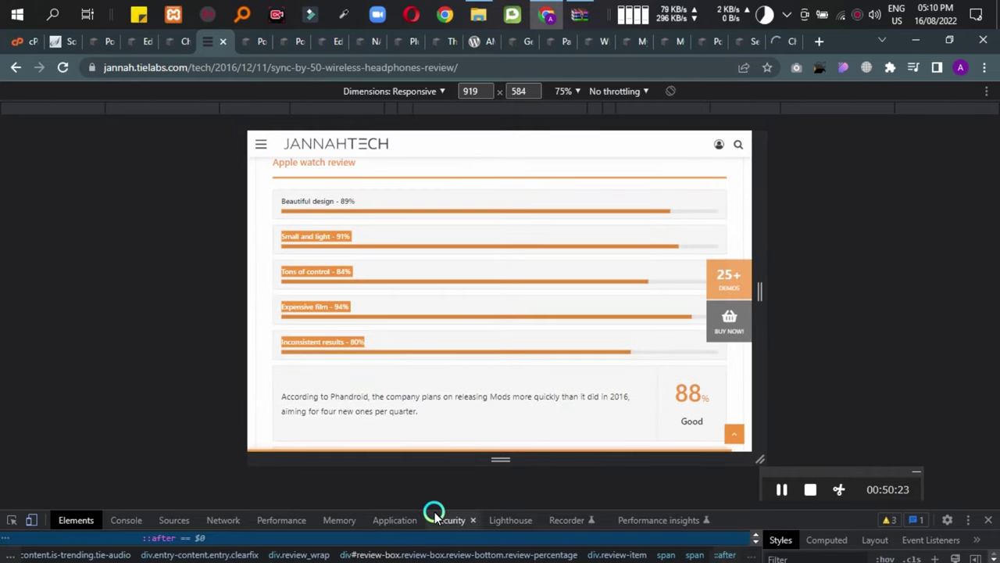
{"action": "left_click_drag", "start_coordinate": [430, 512], "coordinate": [396, 249]}
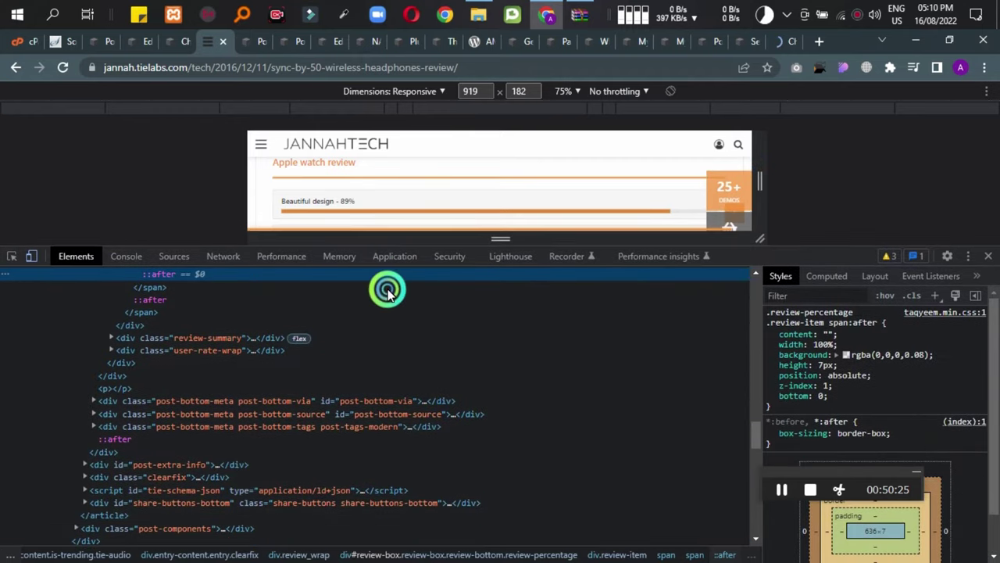
{"action": "scroll", "coordinate": [250, 438], "scroll_direction": "up", "scroll_amount": 3}
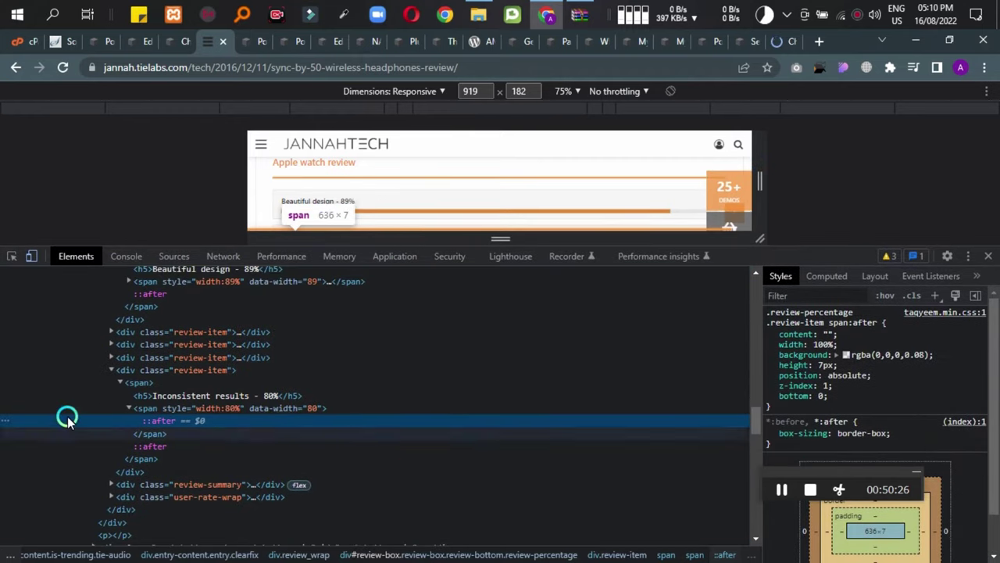
Set the data-width attribute of the Inconsistent results bar's span to -8 and enlarge the page preview to show the review bars.
{"action": "left_click", "coordinate": [269, 408]}
{"action": "scroll", "coordinate": [526, 213], "scroll_direction": "down", "scroll_amount": 2}
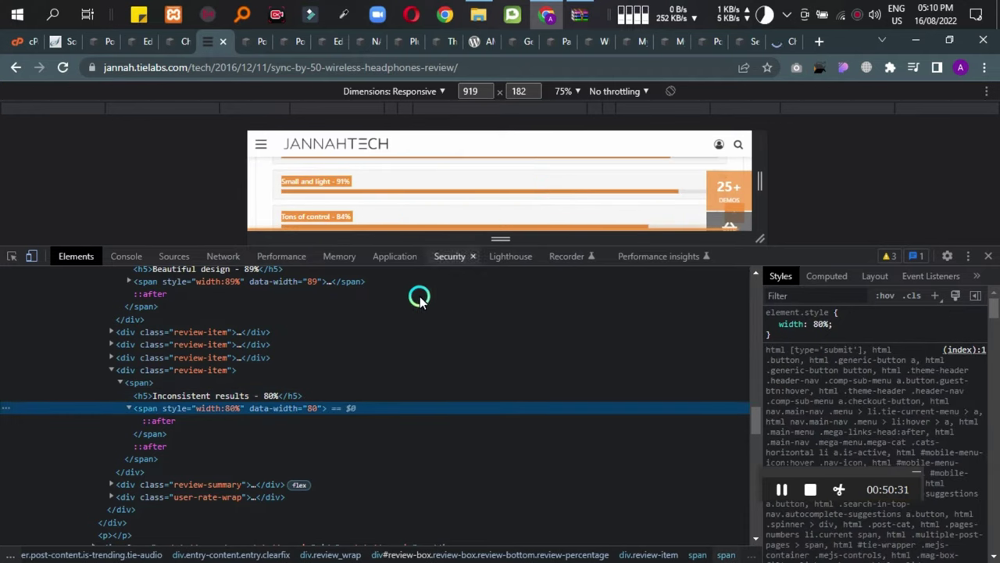
{"action": "left_click", "coordinate": [343, 420]}
{"action": "double_click", "coordinate": [312, 409]}
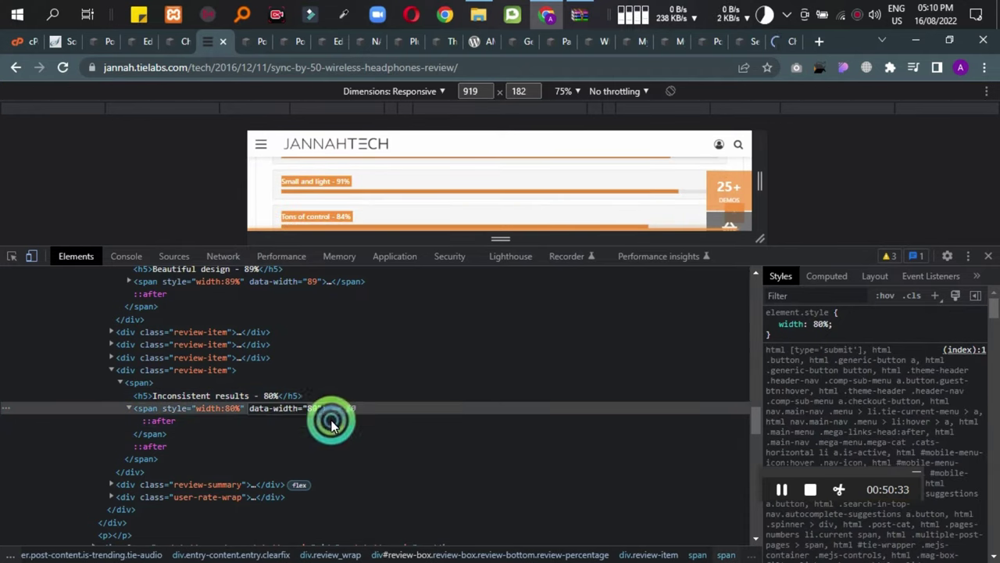
{"action": "type", "text": "79"}
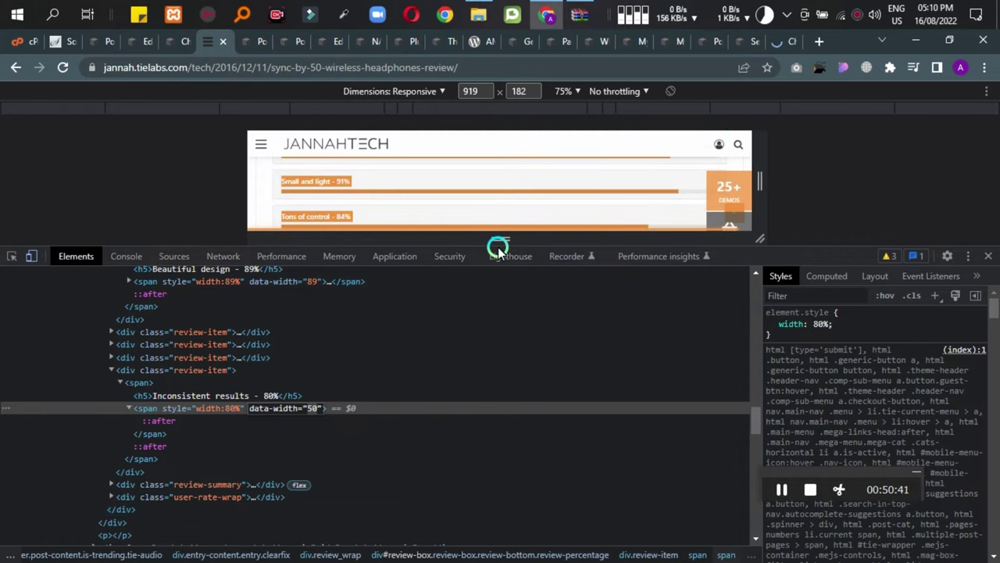
{"action": "left_click_drag", "start_coordinate": [500, 238], "coordinate": [480, 398]}
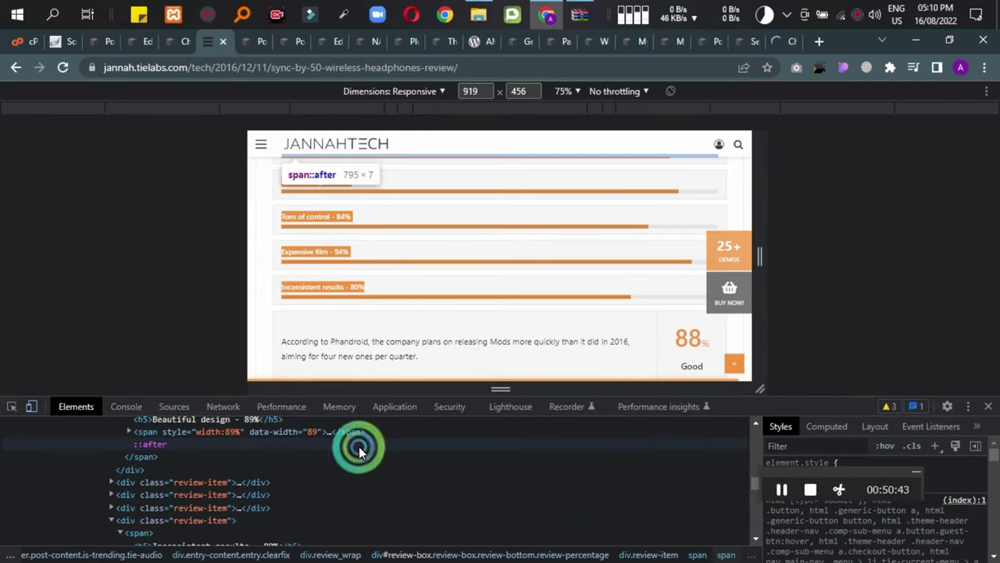
{"action": "scroll", "coordinate": [313, 484], "scroll_direction": "down", "scroll_amount": 3}
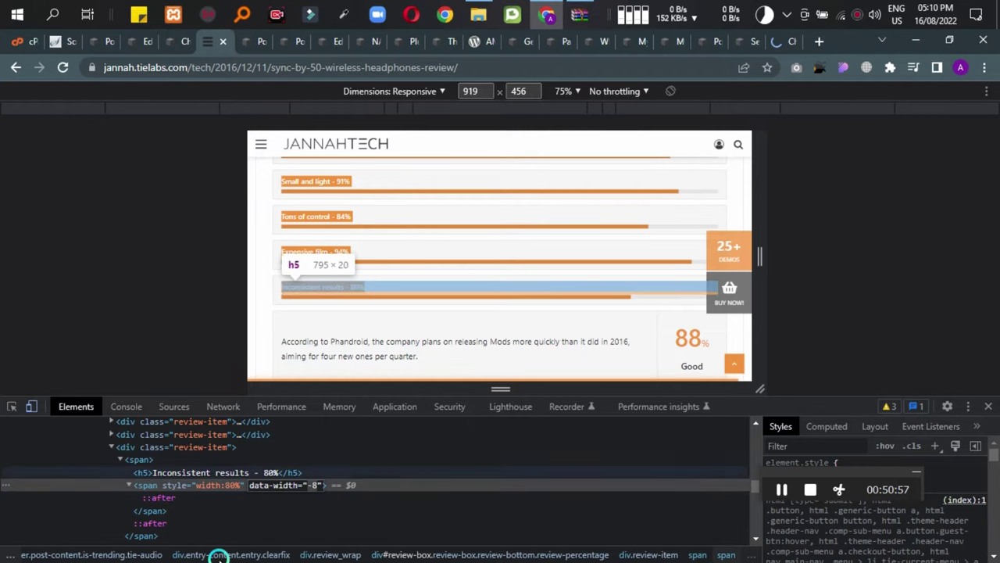
Set the inline style width of the Inconsistent results bar's span to 29%.
{"action": "left_click", "coordinate": [235, 486]}
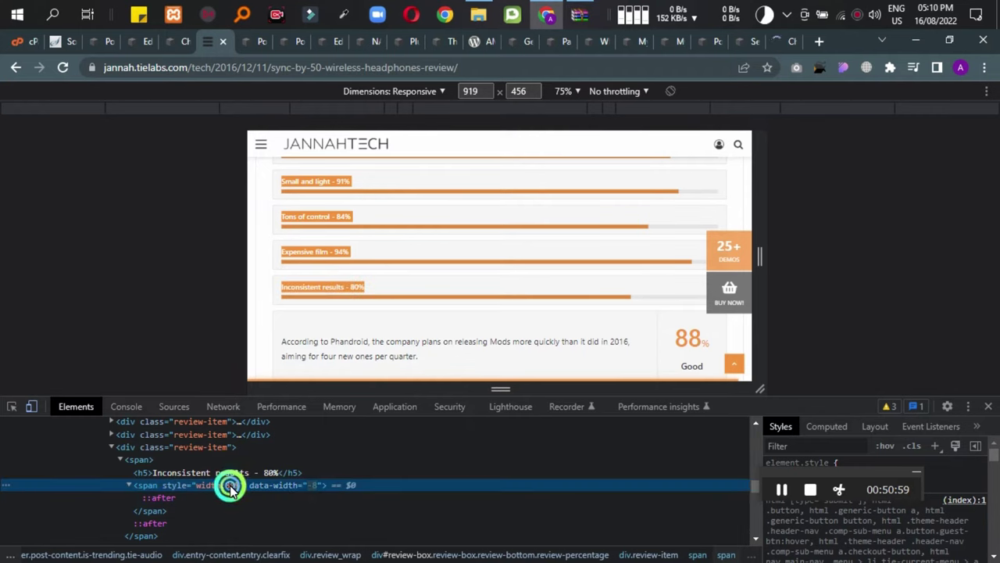
{"action": "left_click", "coordinate": [233, 486]}
{"action": "type", "text": "79%\""}
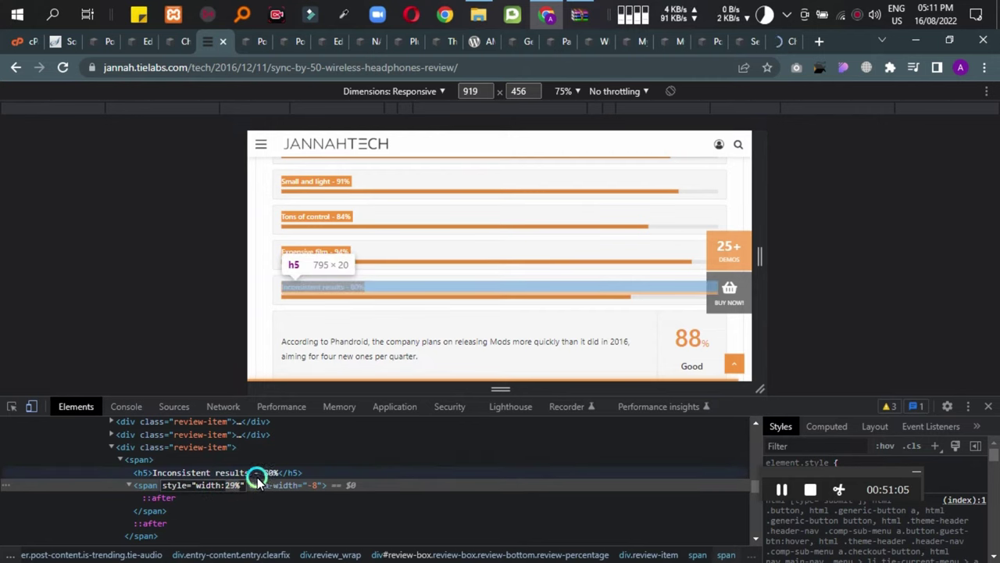
{"action": "left_click", "coordinate": [265, 474]}
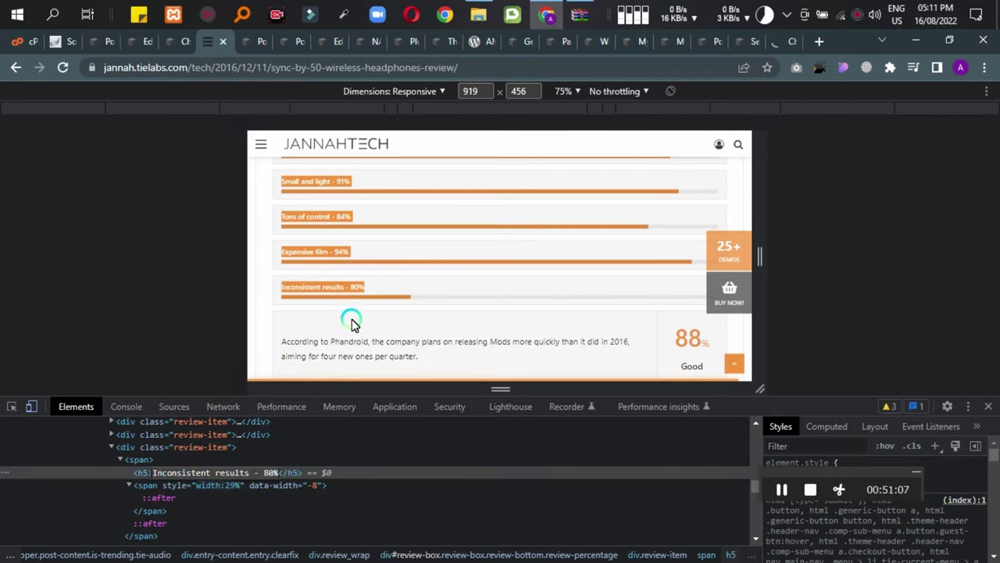
Set the inline style width of the Inconsistent results bar's span to 51%.
{"action": "left_click", "coordinate": [229, 484]}
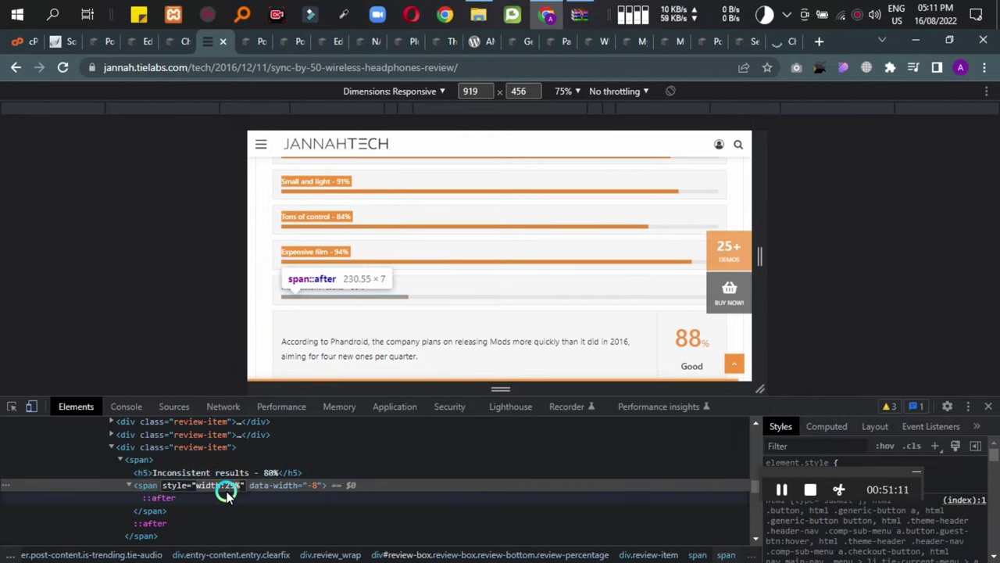
{"action": "left_click", "coordinate": [154, 270]}
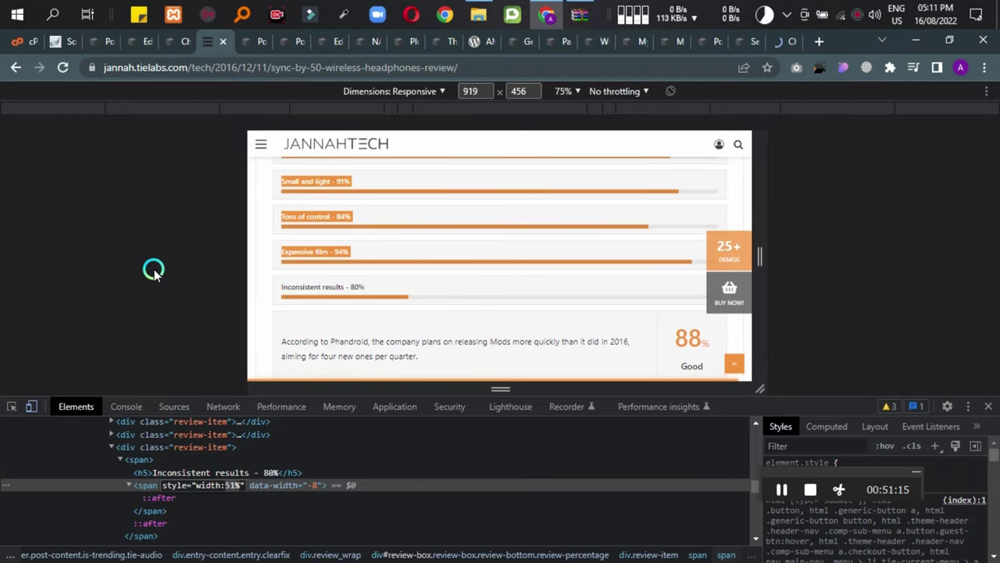
{"action": "left_click", "coordinate": [247, 473]}
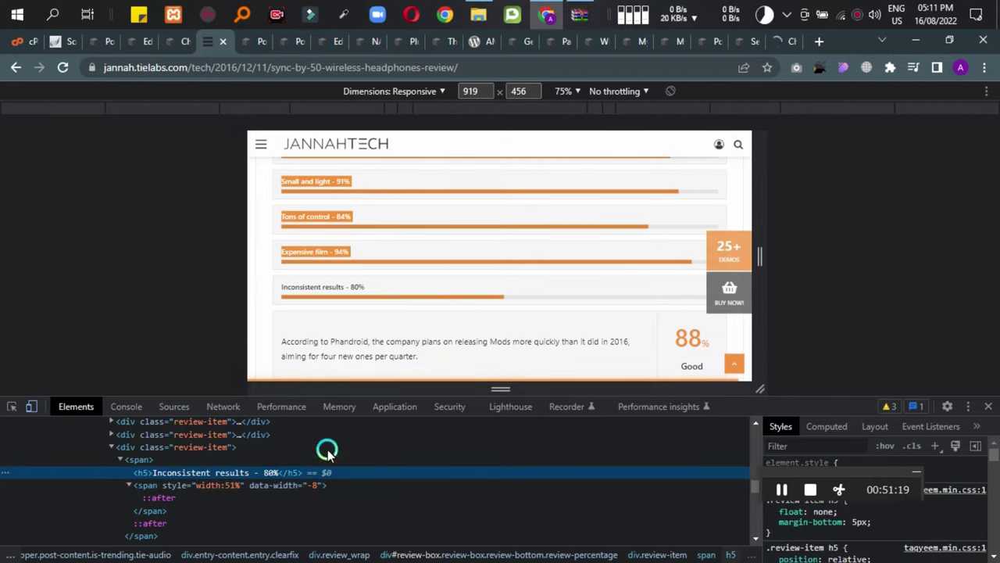
Switch to the Jannah theme's admin page and review the theme registration and support details under Getting Started.
{"action": "left_click", "coordinate": [240, 43]}
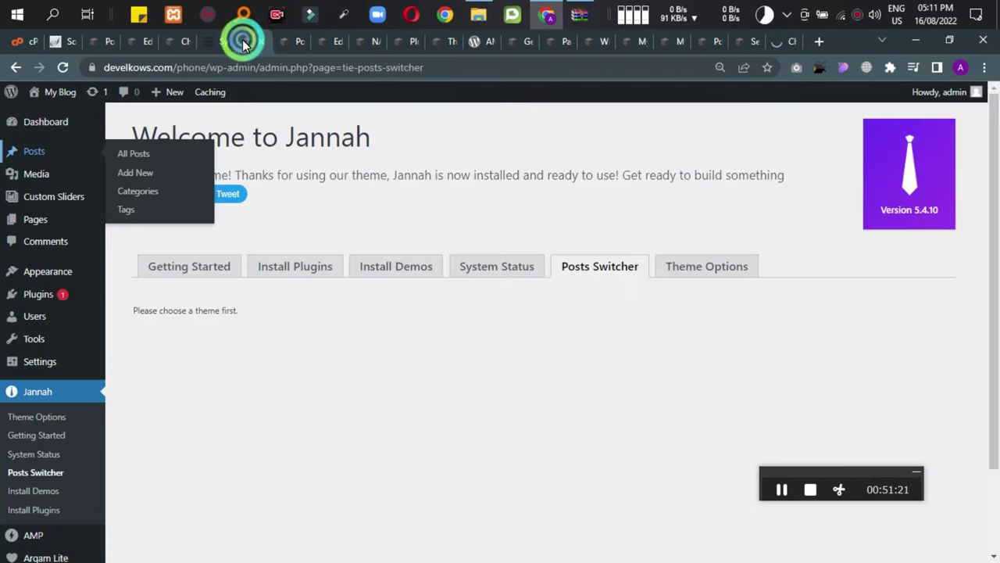
{"action": "left_click", "coordinate": [212, 266]}
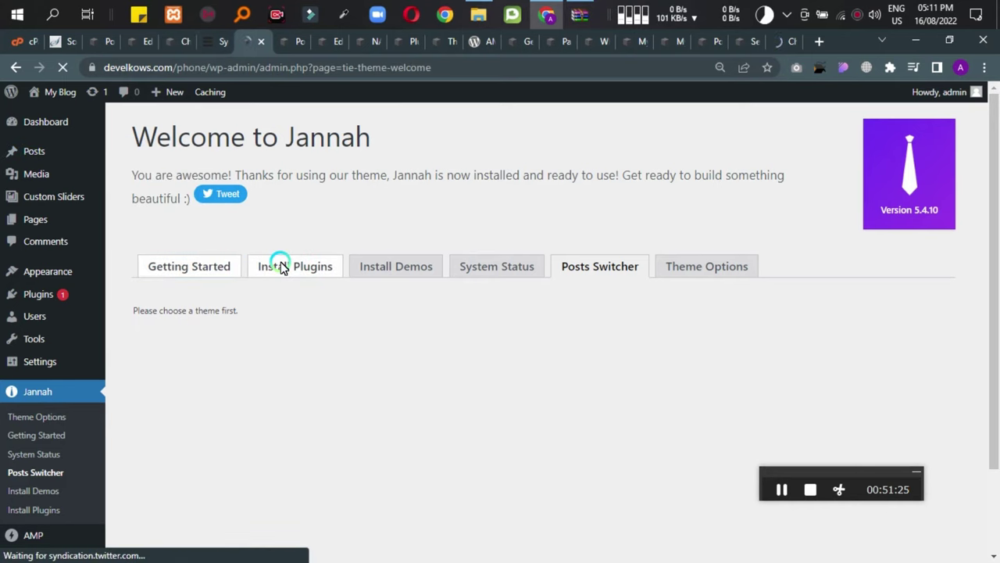
{"action": "scroll", "coordinate": [240, 375], "scroll_direction": "down", "scroll_amount": 4}
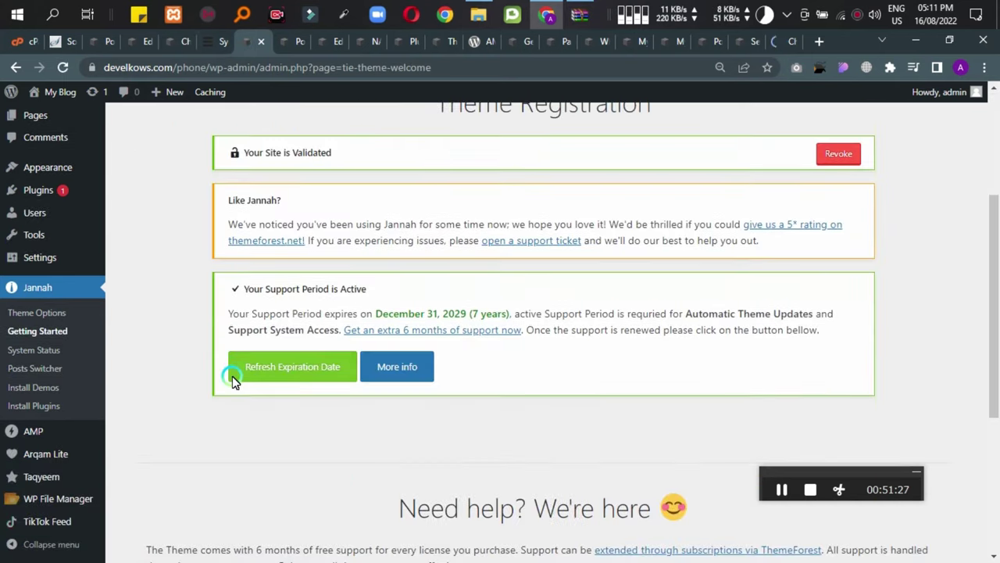
{"action": "scroll", "coordinate": [380, 368], "scroll_direction": "up", "scroll_amount": 4}
Review the bundled plugins and the tested and recommended plugins on Jannah's Install Plugins page.
{"action": "left_click", "coordinate": [308, 266]}
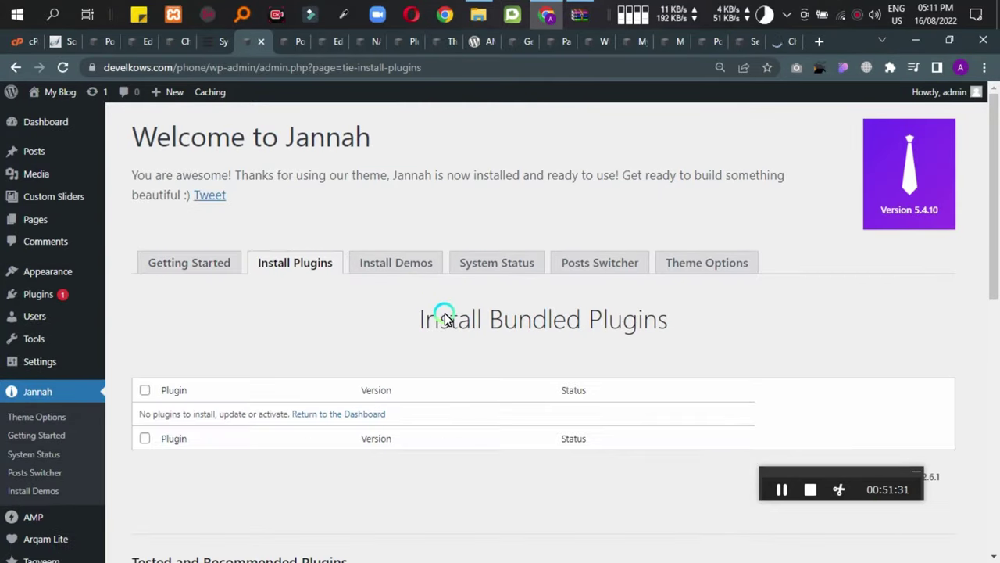
{"action": "scroll", "coordinate": [281, 344], "scroll_direction": "down", "scroll_amount": 4}
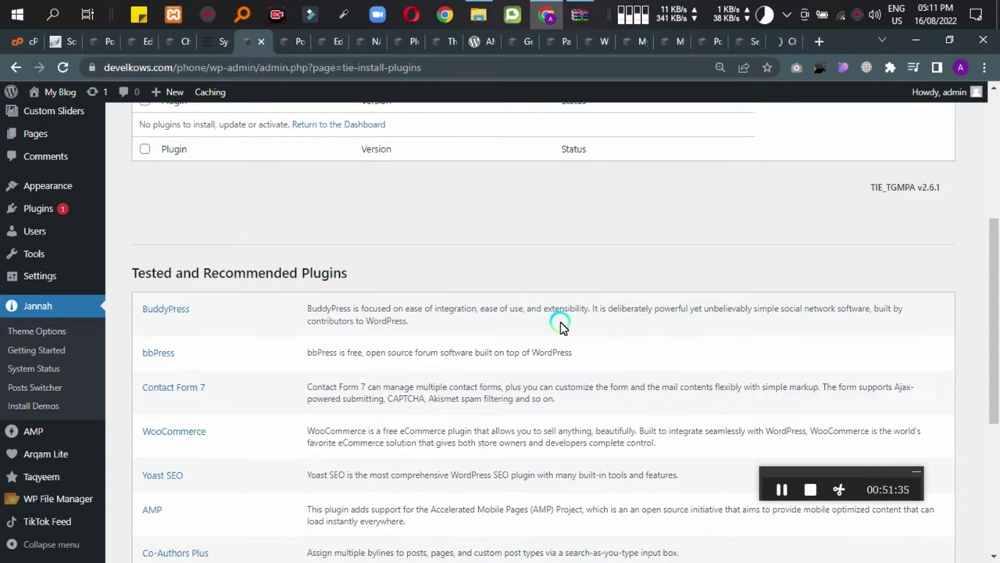
{"action": "scroll", "coordinate": [437, 336], "scroll_direction": "down", "scroll_amount": 4}
{"action": "scroll", "coordinate": [248, 474], "scroll_direction": "up", "scroll_amount": 6}
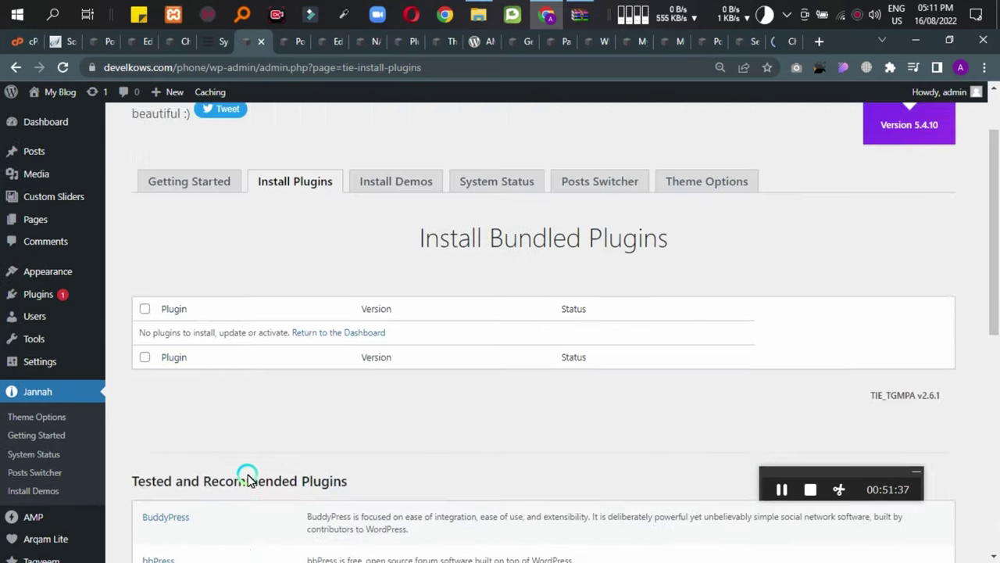
View the Install Demos page of the Jannah theme.
{"action": "left_click", "coordinate": [393, 266]}
{"action": "scroll", "coordinate": [389, 382], "scroll_direction": "down", "scroll_amount": 2}
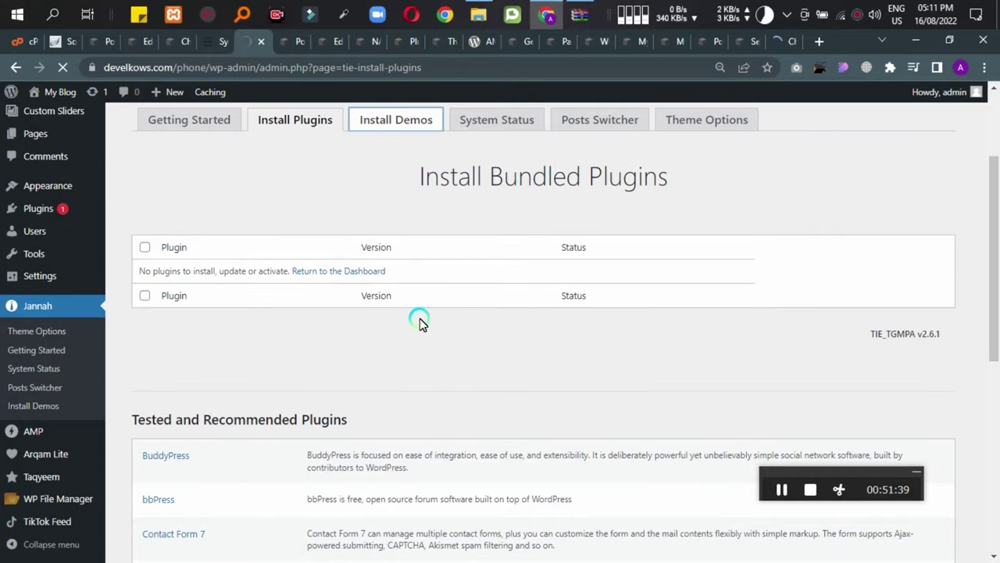
{"action": "scroll", "coordinate": [383, 323], "scroll_direction": "up", "scroll_amount": 2}
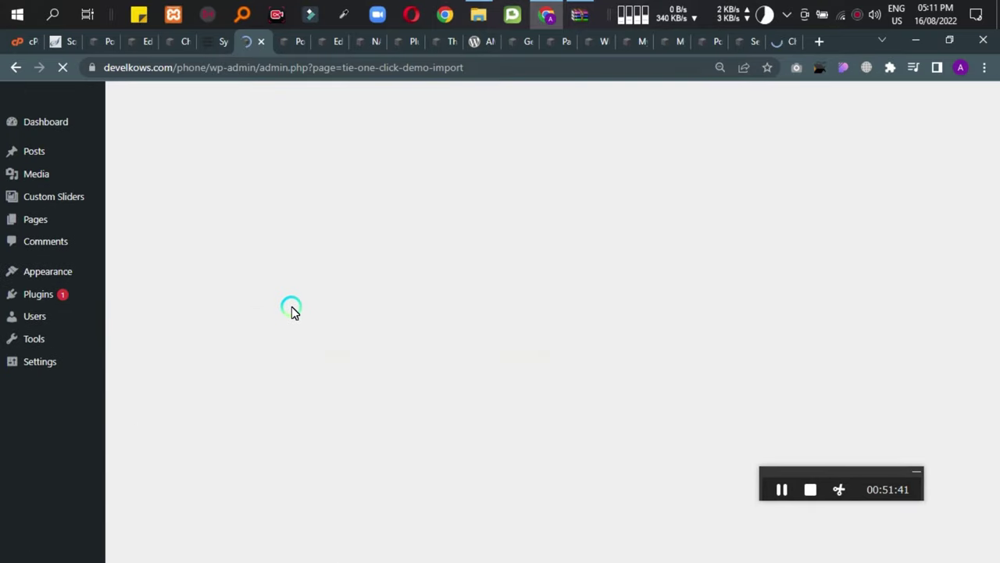
Examine Jannah's System Status page, covering the theme, WordPress and server environment details and the active plugins.
{"action": "left_click", "coordinate": [476, 269]}
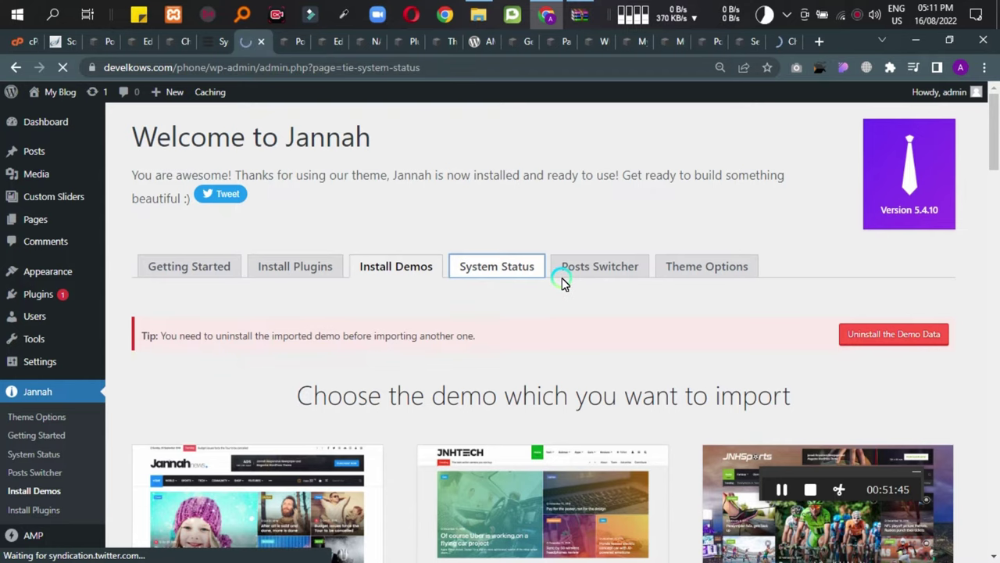
{"action": "scroll", "coordinate": [518, 269], "scroll_direction": "down", "scroll_amount": 2}
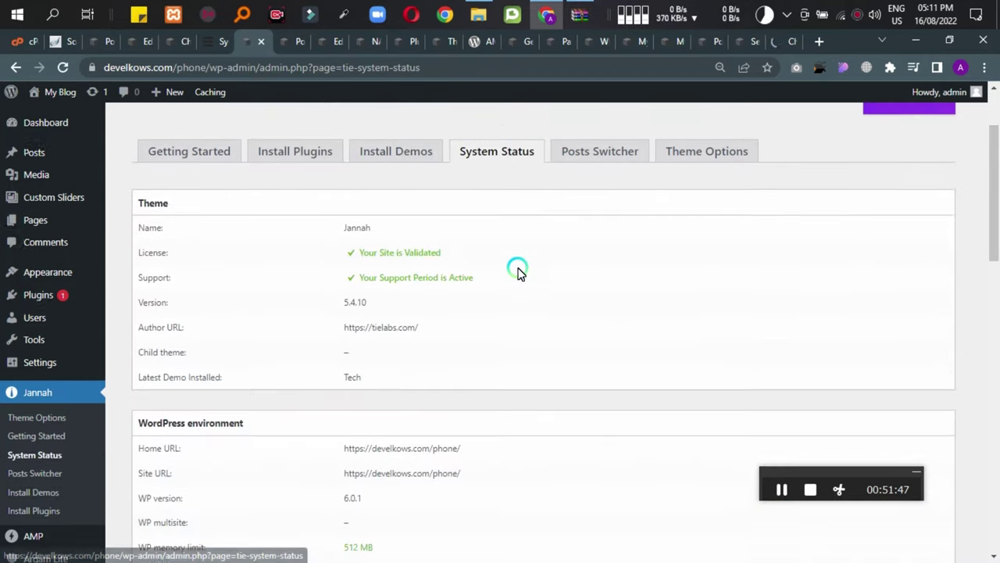
{"action": "scroll", "coordinate": [367, 336], "scroll_direction": "down", "scroll_amount": 5}
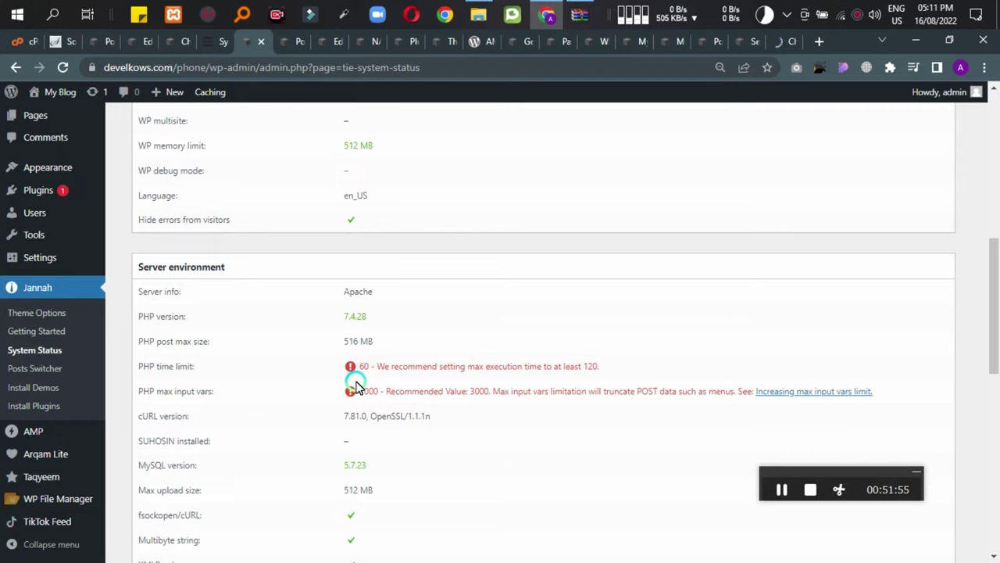
{"action": "scroll", "coordinate": [356, 387], "scroll_direction": "down", "scroll_amount": 8}
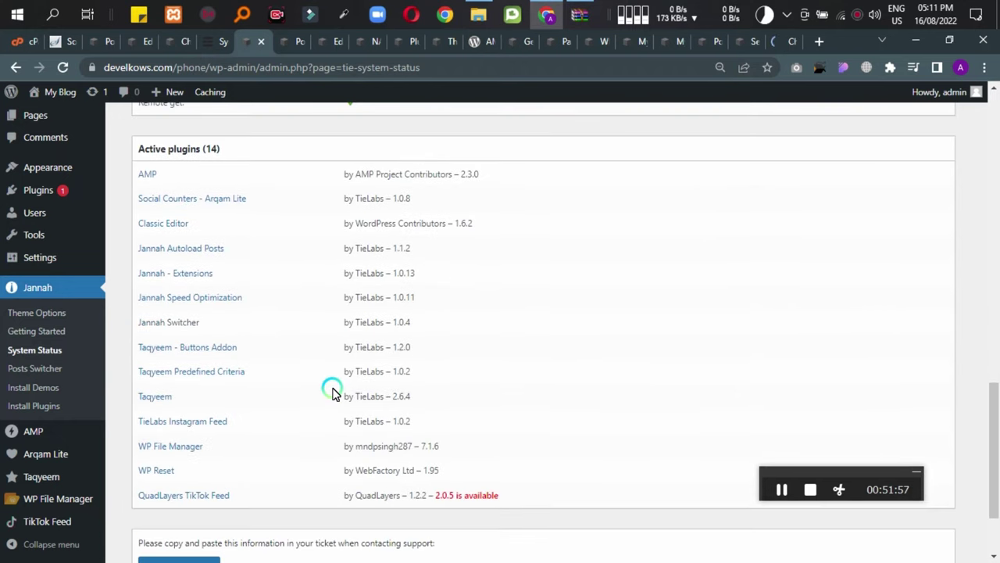
{"action": "scroll", "coordinate": [326, 395], "scroll_direction": "down", "scroll_amount": 2}
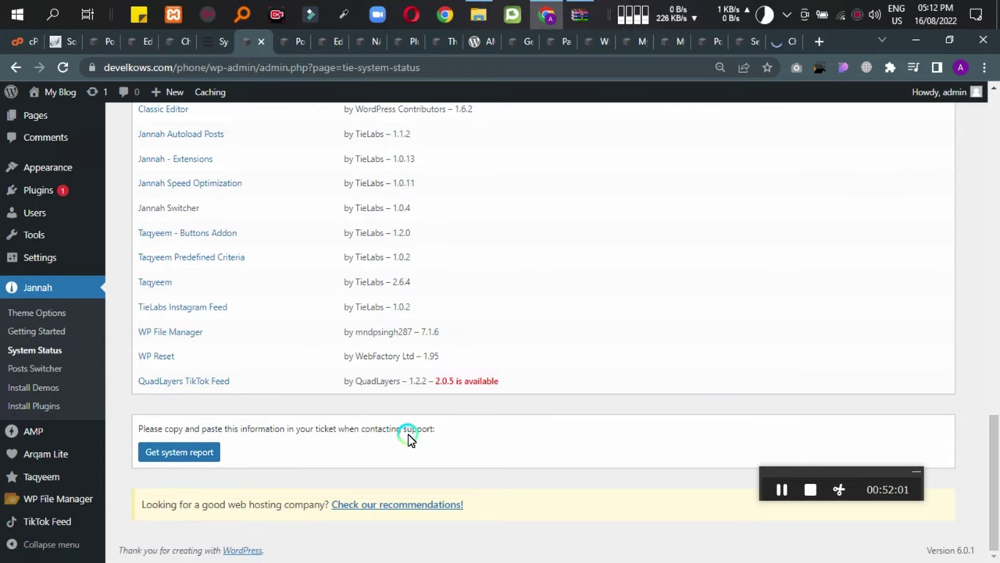
{"action": "scroll", "coordinate": [179, 457], "scroll_direction": "up", "scroll_amount": 5}
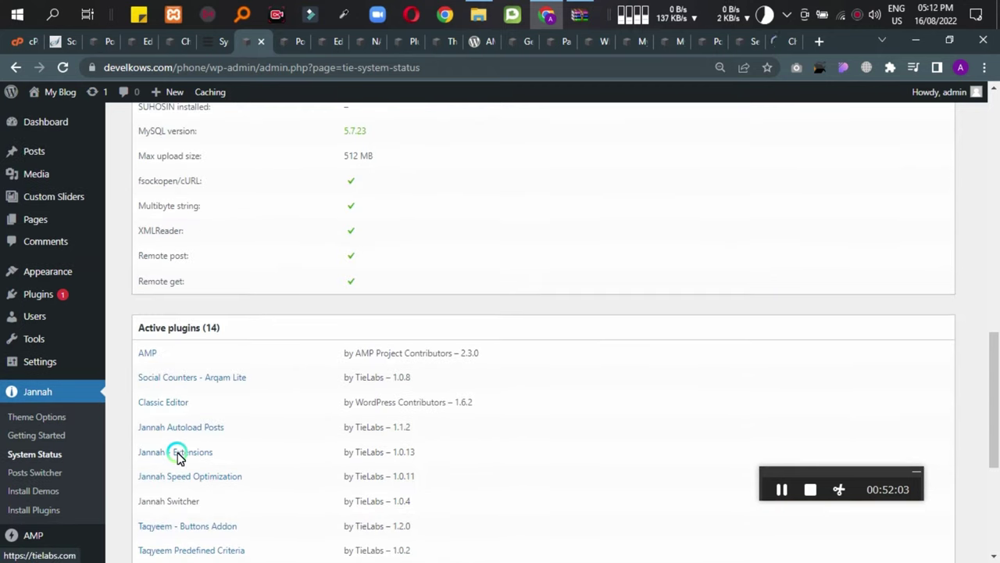
{"action": "scroll", "coordinate": [178, 454], "scroll_direction": "up", "scroll_amount": 2}
{"action": "scroll", "coordinate": [458, 474], "scroll_direction": "down", "scroll_amount": 6}
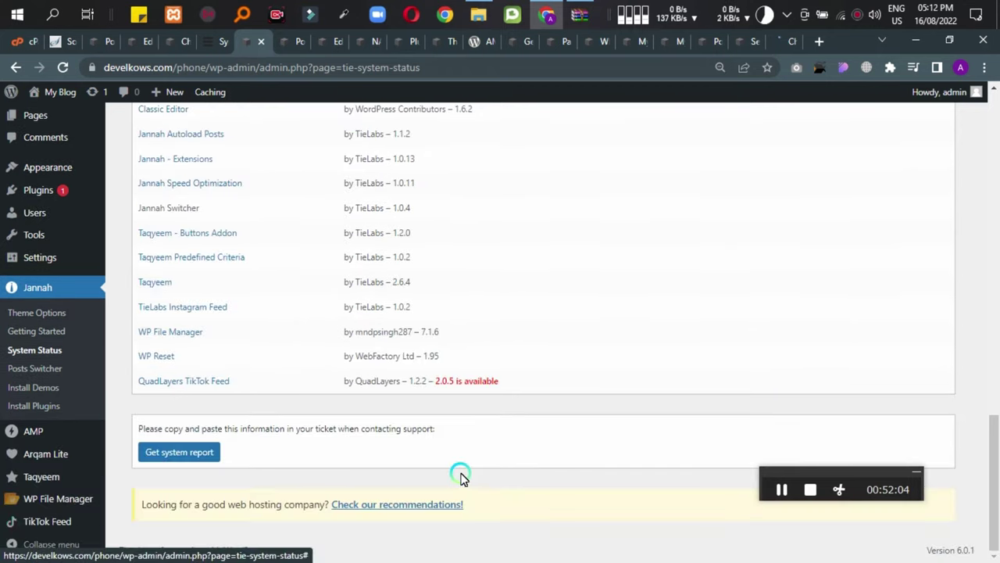
Open the web hosting recommendations in a new tab and return to the Jannah admin to load the Posts Switcher.
{"action": "left_click", "coordinate": [383, 506]}
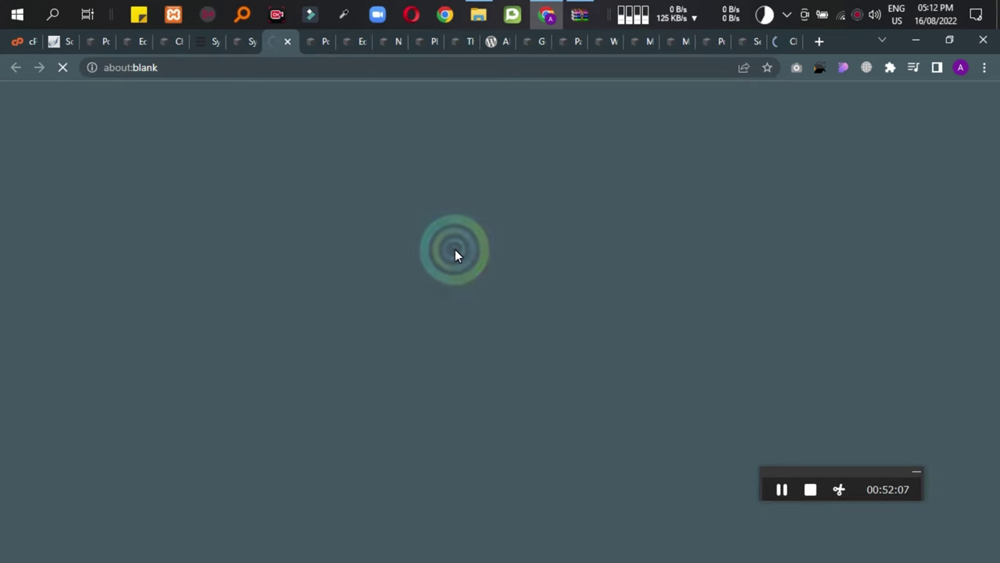
{"action": "left_click", "coordinate": [241, 39]}
{"action": "scroll", "coordinate": [494, 339], "scroll_direction": "up", "scroll_amount": 15}
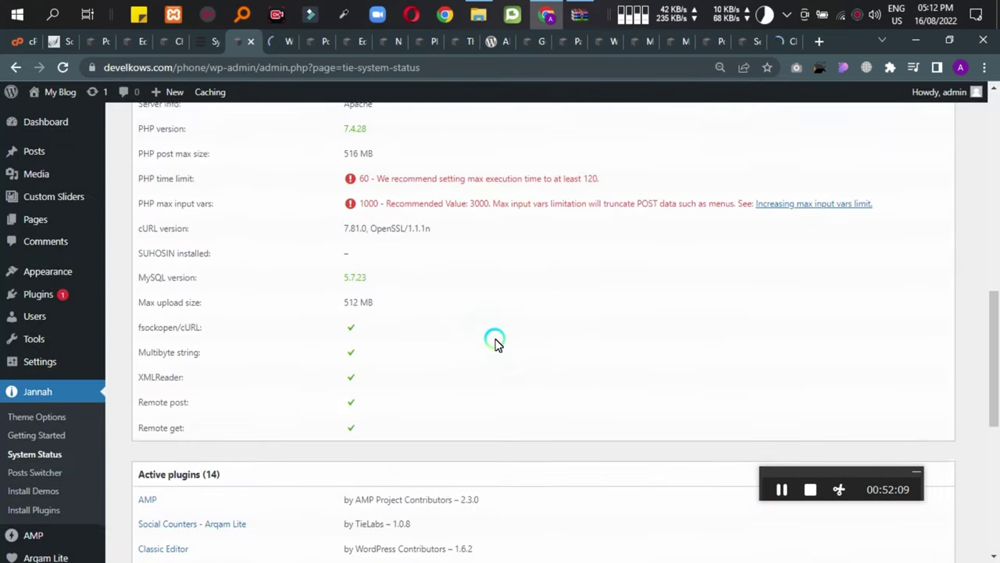
{"action": "scroll", "coordinate": [494, 343], "scroll_direction": "up", "scroll_amount": 4}
{"action": "left_click", "coordinate": [603, 265]}
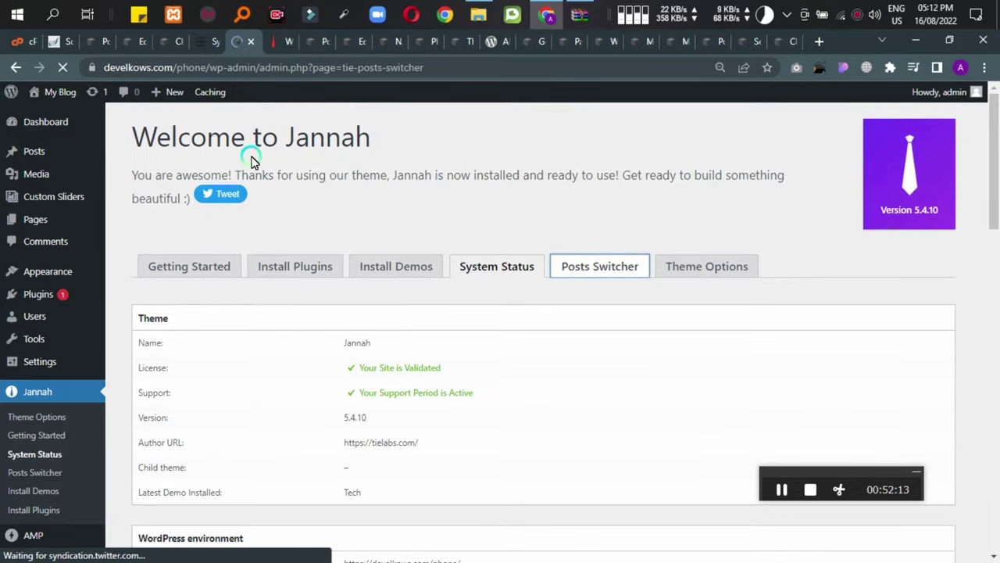
Look through the TieLabs WordPress Hosting recommendations page, and close it to return to the Posts Switcher.
{"action": "left_click", "coordinate": [270, 43]}
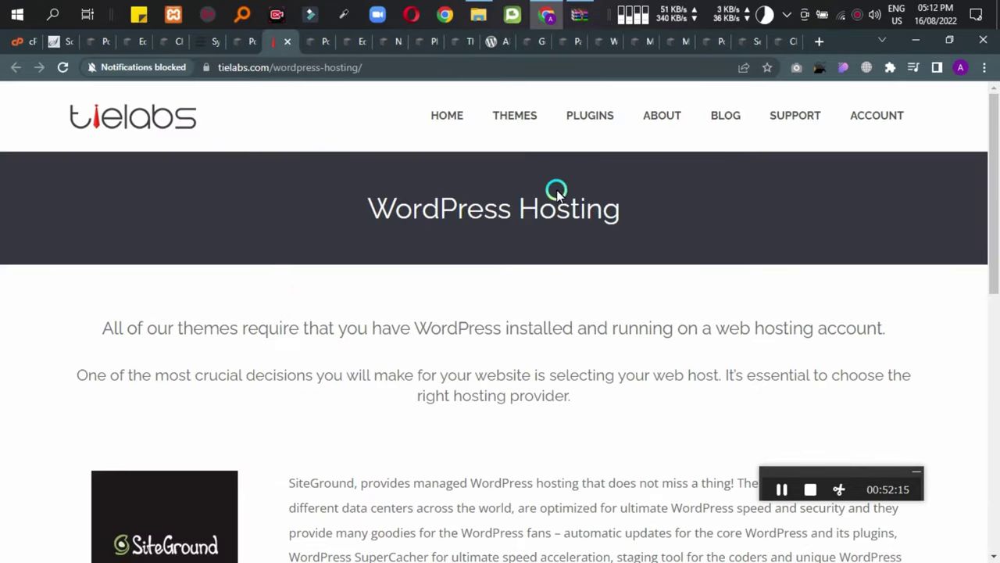
{"action": "scroll", "coordinate": [263, 341], "scroll_direction": "down", "scroll_amount": 3}
{"action": "scroll", "coordinate": [318, 456], "scroll_direction": "down", "scroll_amount": 4}
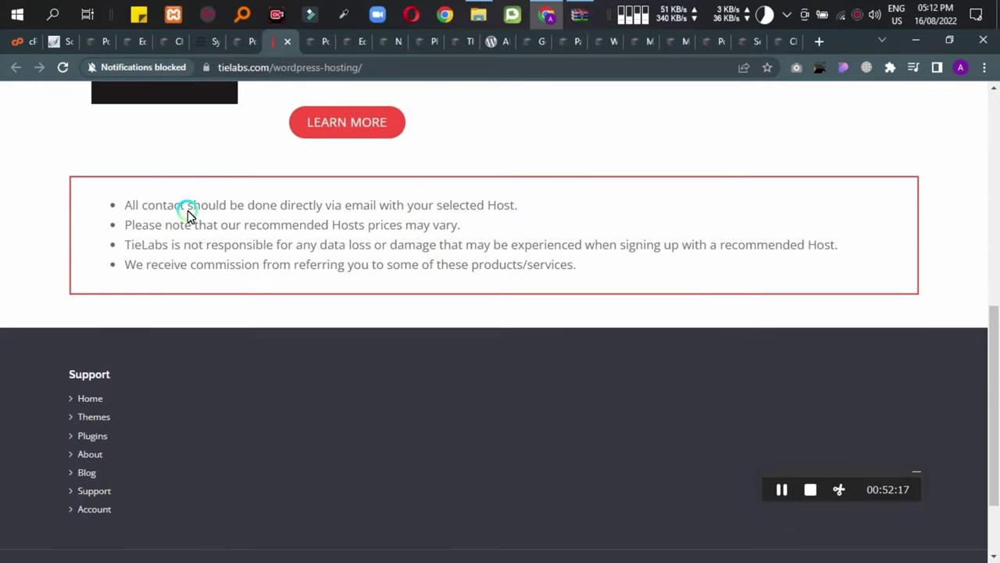
{"action": "left_click", "coordinate": [284, 45]}
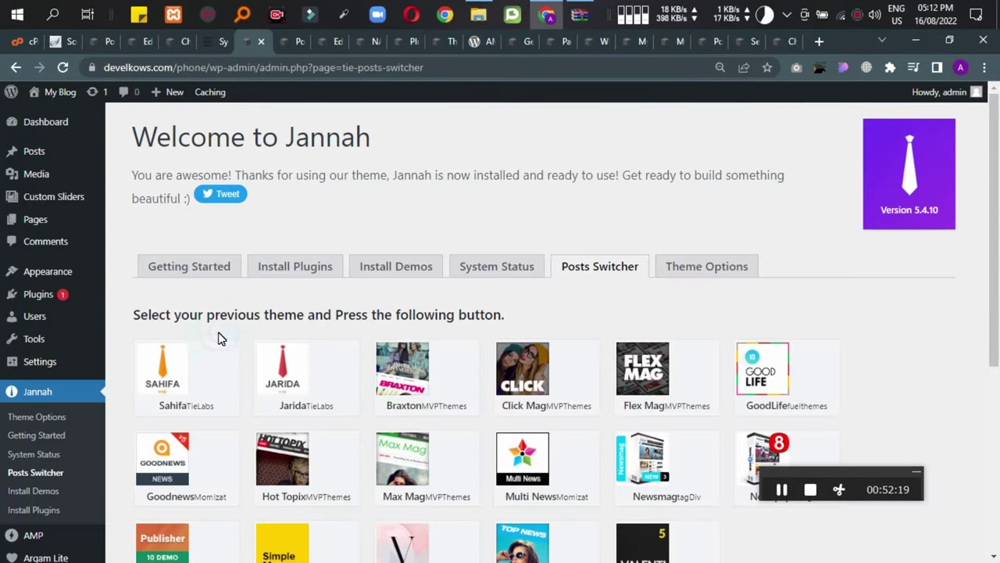
Select Sahifa as the previous theme in the Posts Switcher and review the migration notes and the Force Switch Posts option.
{"action": "left_click", "coordinate": [179, 368]}
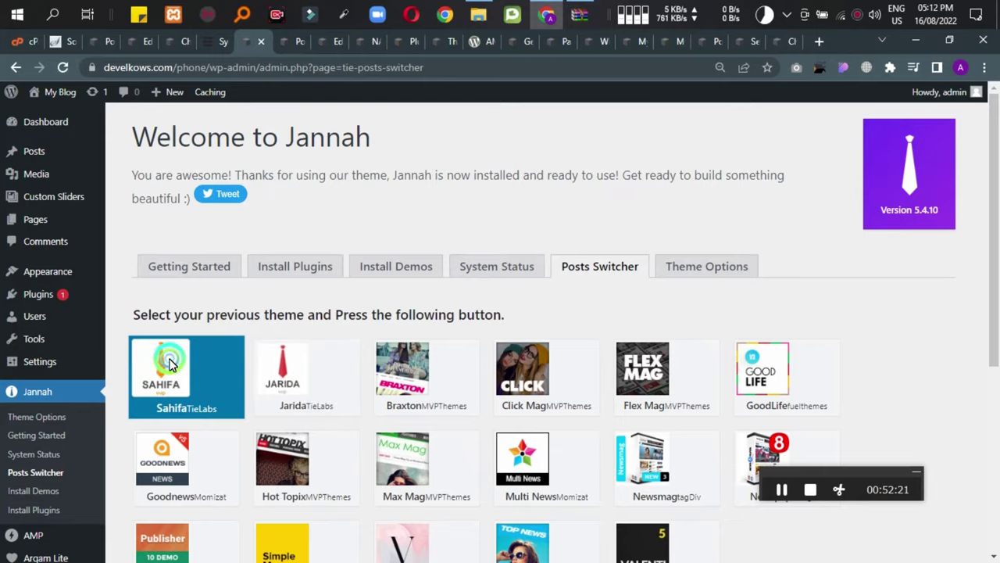
{"action": "scroll", "coordinate": [313, 359], "scroll_direction": "down", "scroll_amount": 4}
{"action": "left_click", "coordinate": [131, 360]}
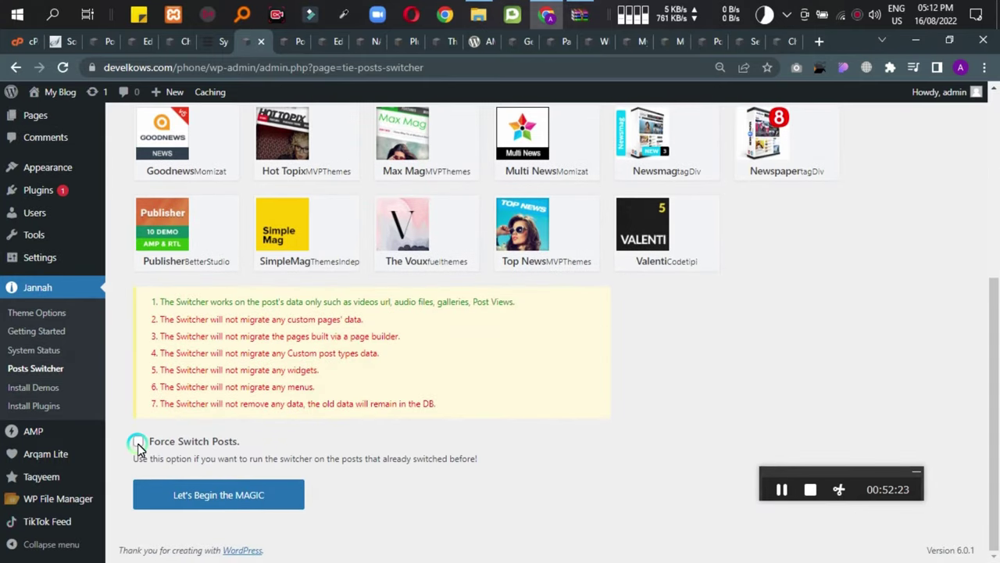
{"action": "scroll", "coordinate": [208, 279], "scroll_direction": "up", "scroll_amount": 4}
{"action": "left_click", "coordinate": [190, 353]}
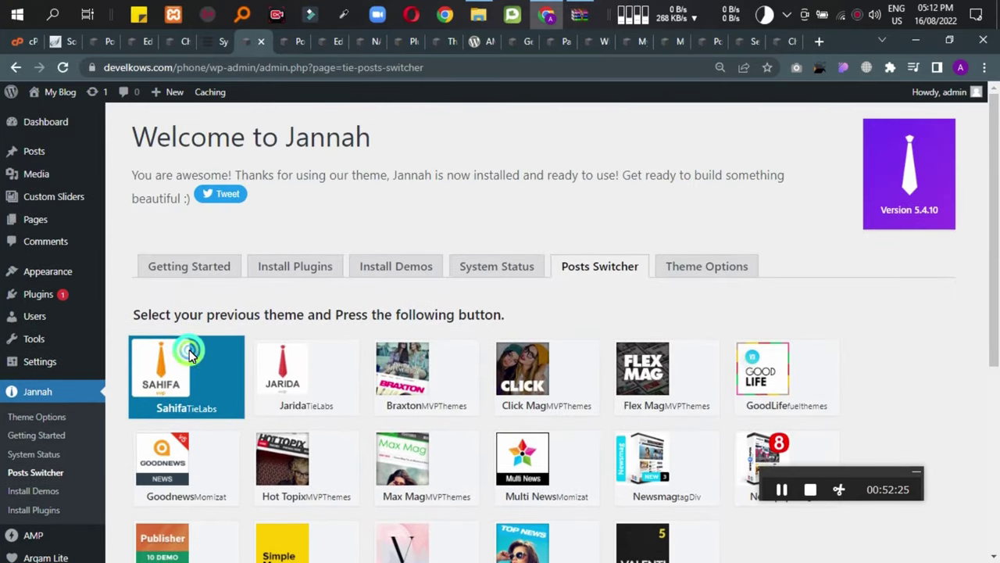
Select Jarida as the previous theme in the Posts Switcher, enable Force Switch Posts and start switching the posts.
{"action": "left_click", "coordinate": [337, 371]}
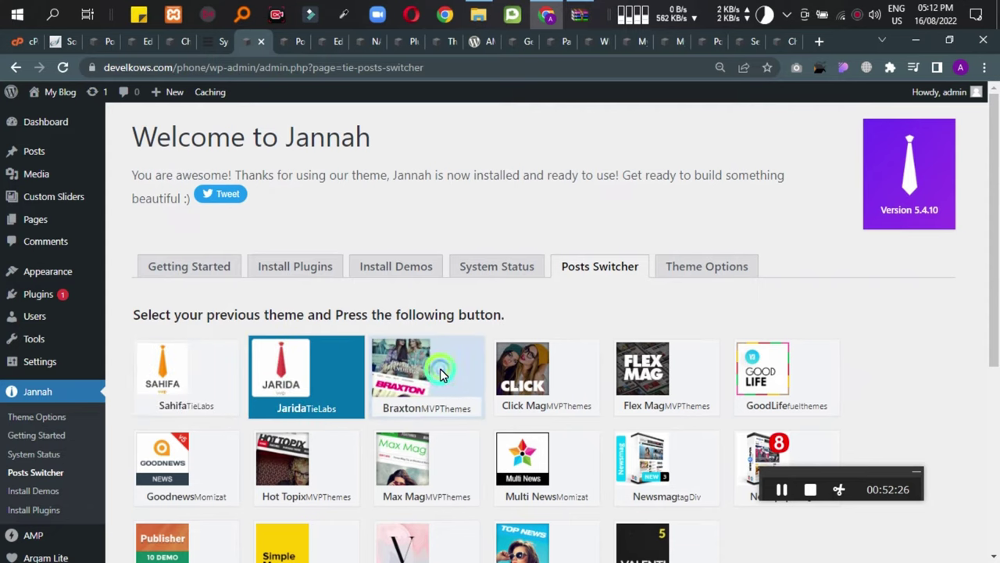
{"action": "right_click", "coordinate": [326, 374]}
{"action": "left_click", "coordinate": [293, 360]}
{"action": "scroll", "coordinate": [319, 339], "scroll_direction": "down", "scroll_amount": 5}
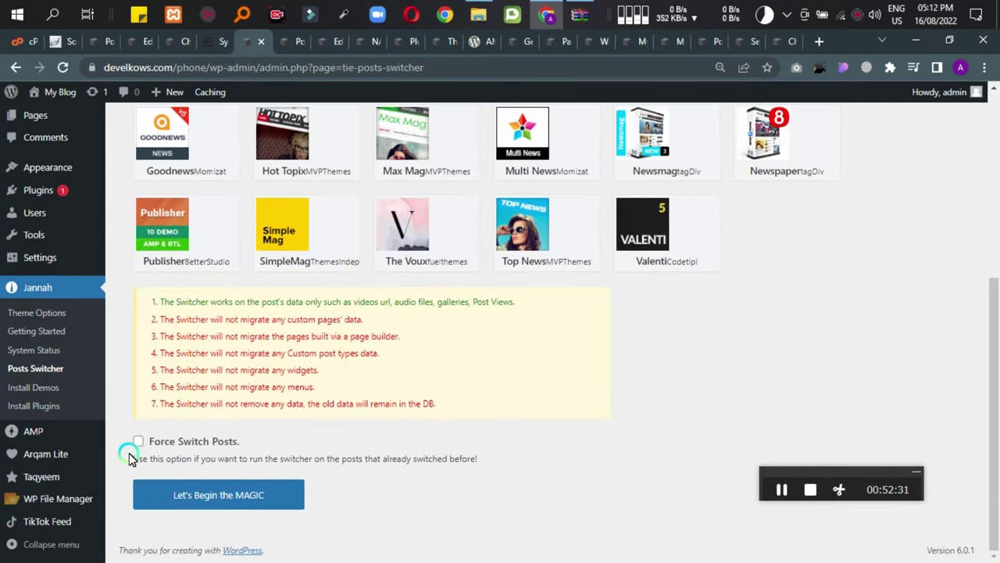
{"action": "left_click", "coordinate": [138, 442]}
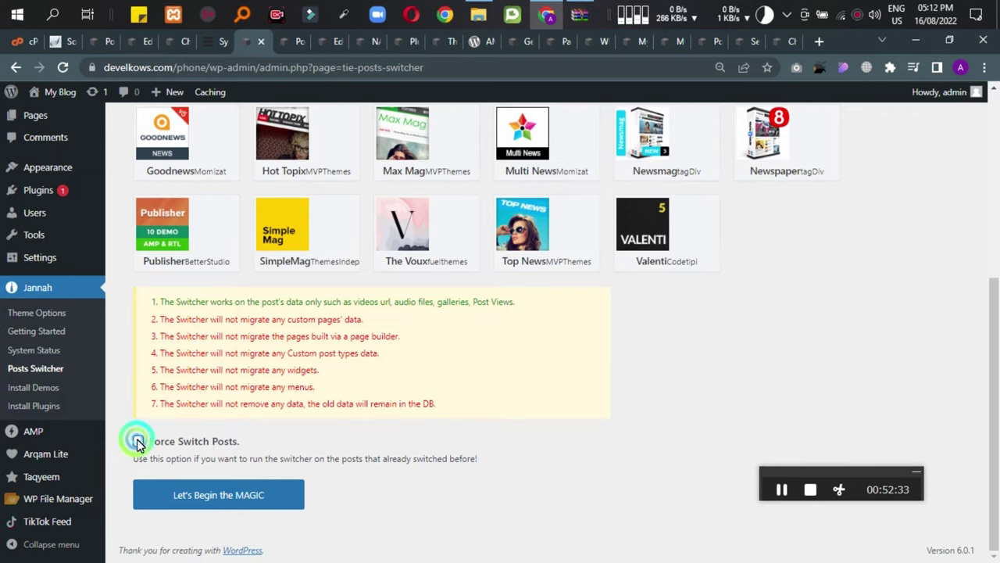
{"action": "left_click", "coordinate": [212, 494]}
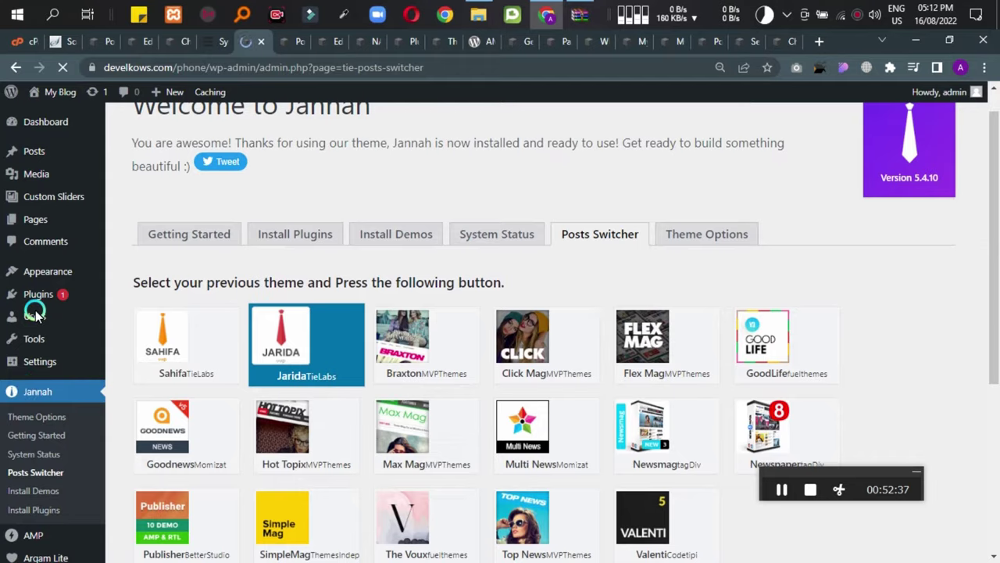
Monitor the switching progress and look through the per-post results listed under Process Information.
{"action": "scroll", "coordinate": [269, 274], "scroll_direction": "down", "scroll_amount": 1}
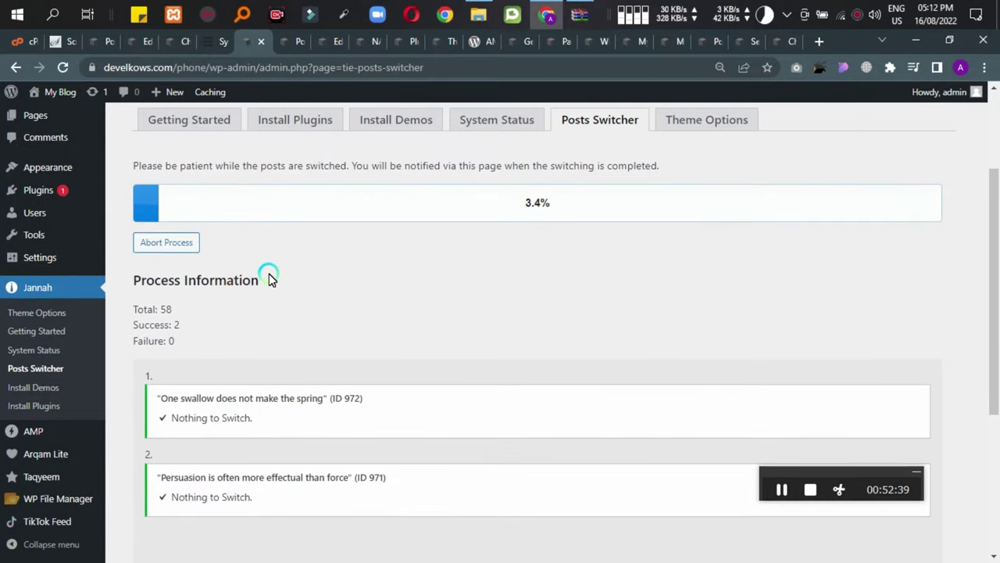
{"action": "scroll", "coordinate": [446, 346], "scroll_direction": "up", "scroll_amount": 1}
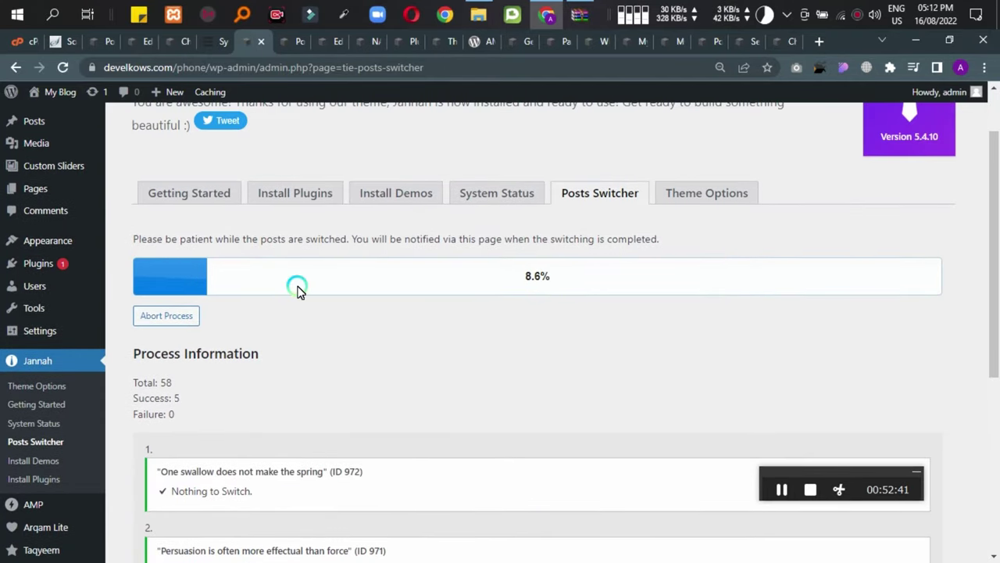
{"action": "scroll", "coordinate": [453, 352], "scroll_direction": "down", "scroll_amount": 2}
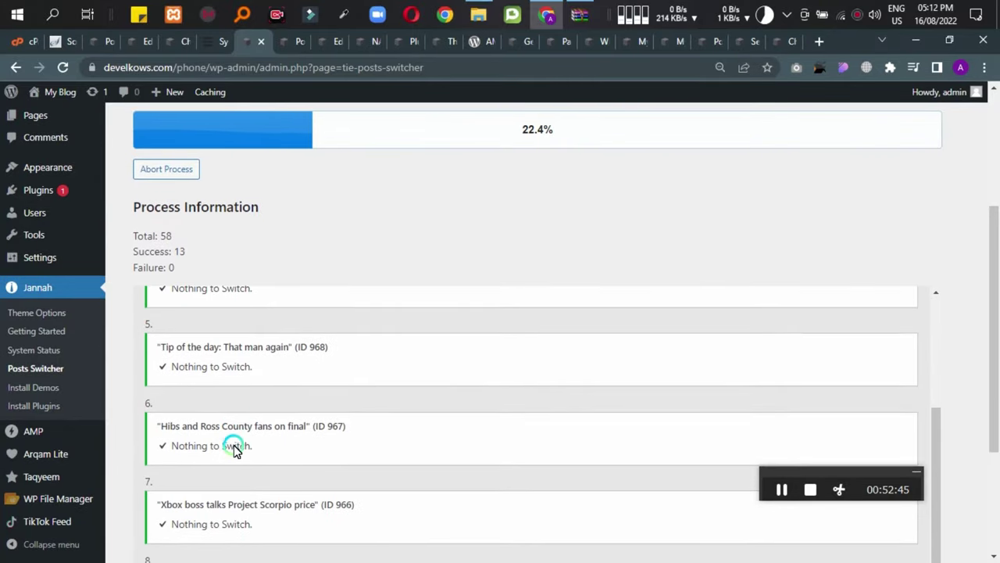
{"action": "scroll", "coordinate": [200, 502], "scroll_direction": "down", "scroll_amount": 3}
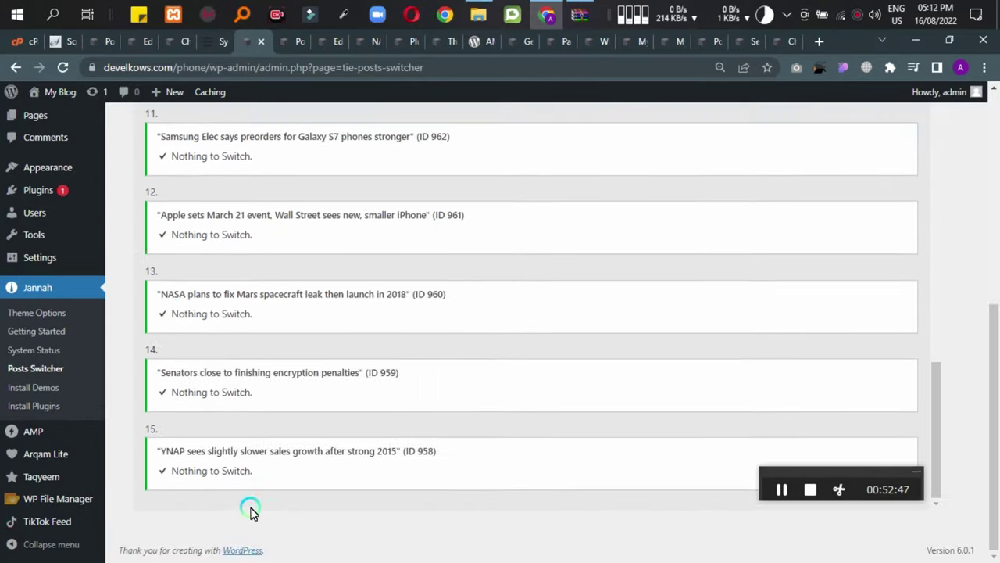
{"action": "scroll", "coordinate": [407, 436], "scroll_direction": "up", "scroll_amount": 15}
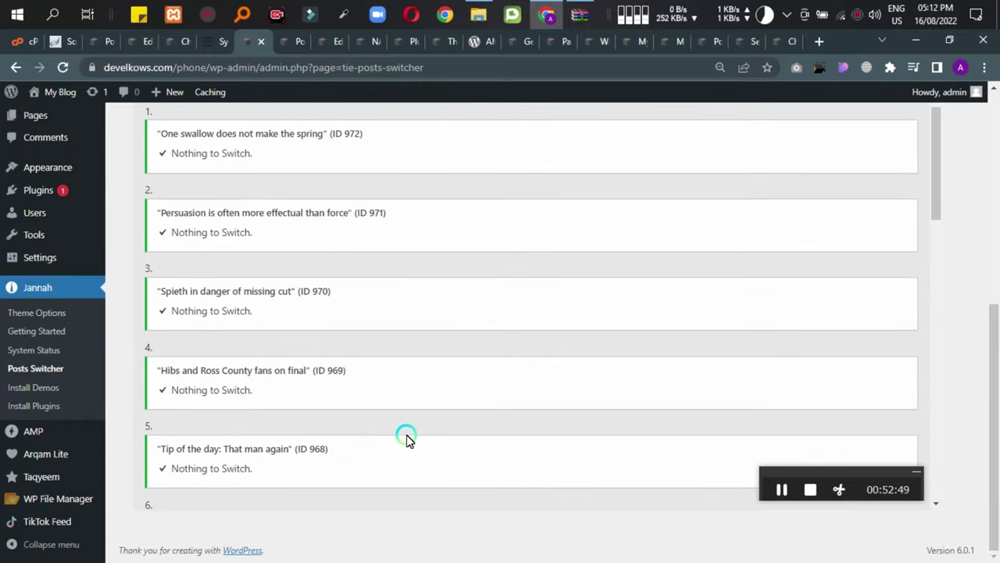
{"action": "scroll", "coordinate": [515, 312], "scroll_direction": "up", "scroll_amount": 3}
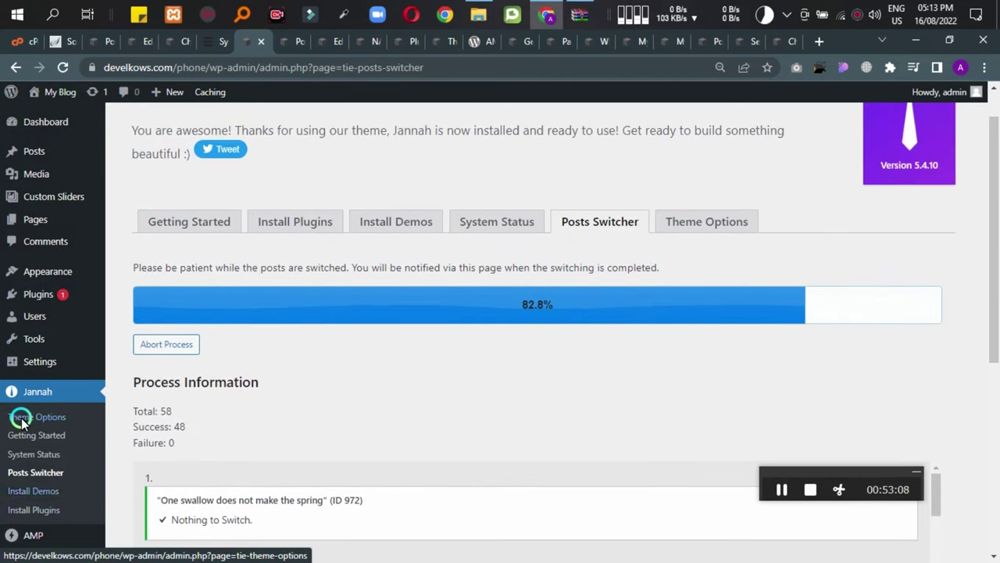
Open Jannah's Theme Options in a new tab and look through its list of settings sections.
{"action": "middle_click", "coordinate": [22, 420]}
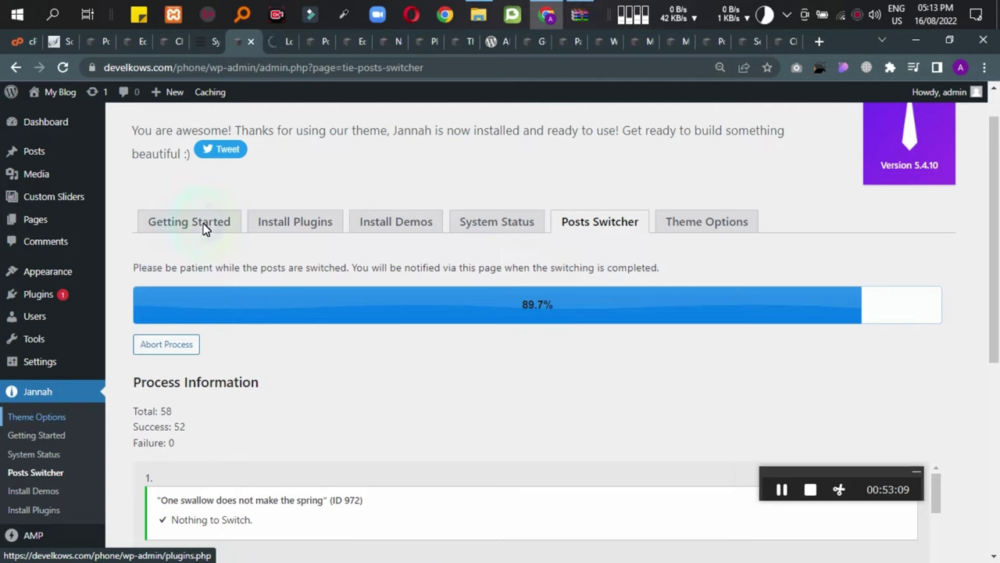
{"action": "left_click", "coordinate": [273, 39]}
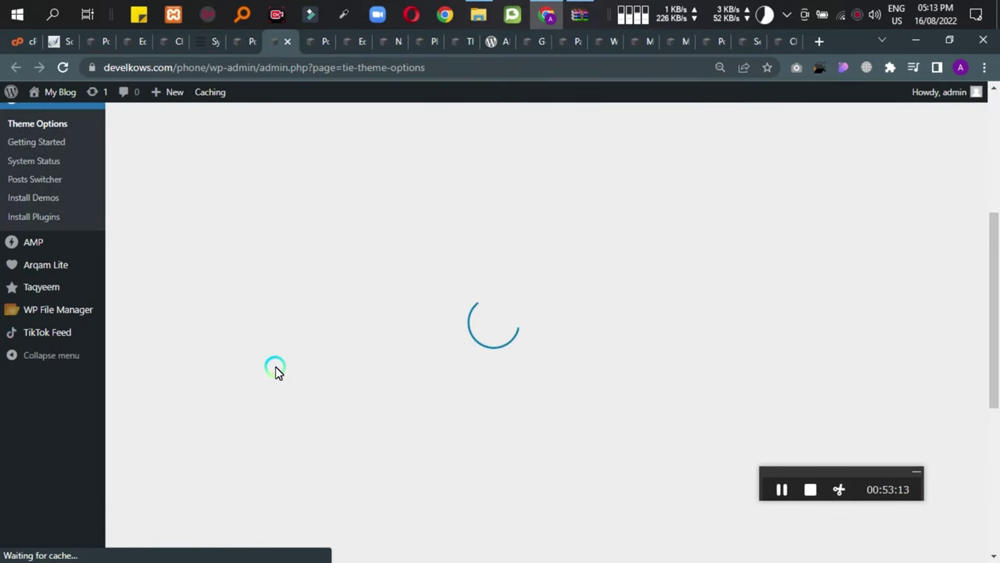
{"action": "scroll", "coordinate": [270, 375], "scroll_direction": "up", "scroll_amount": 4}
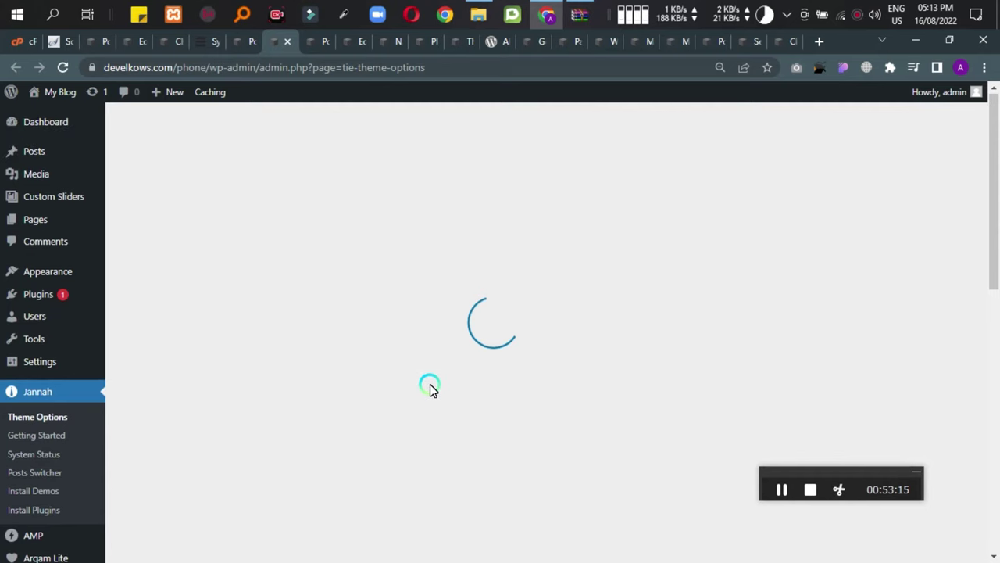
{"action": "scroll", "coordinate": [166, 442], "scroll_direction": "down", "scroll_amount": 8}
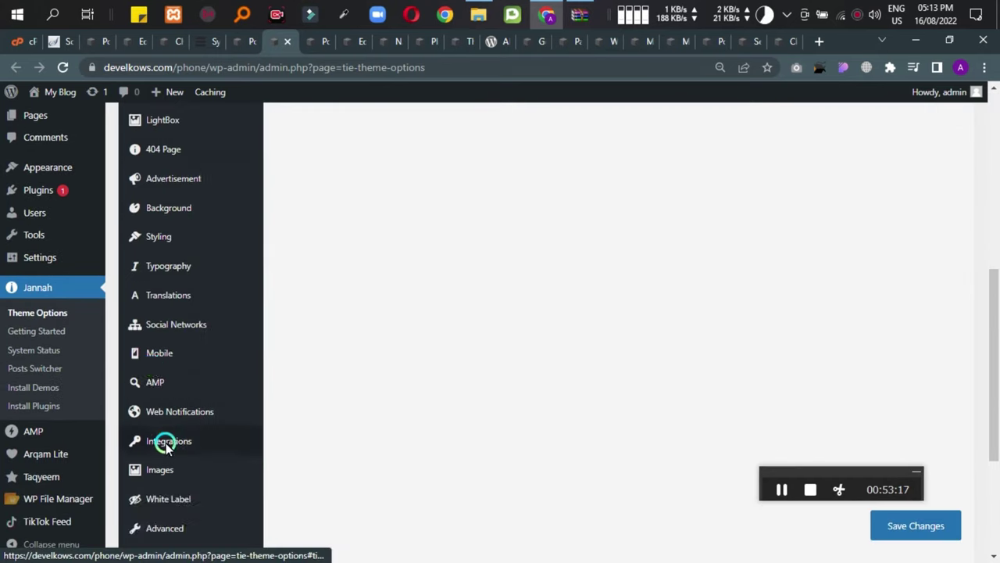
Open the Rate Jannah link in a new tab and dismiss the feedback survey on the ThemeForest item page.
{"action": "left_click", "coordinate": [140, 393]}
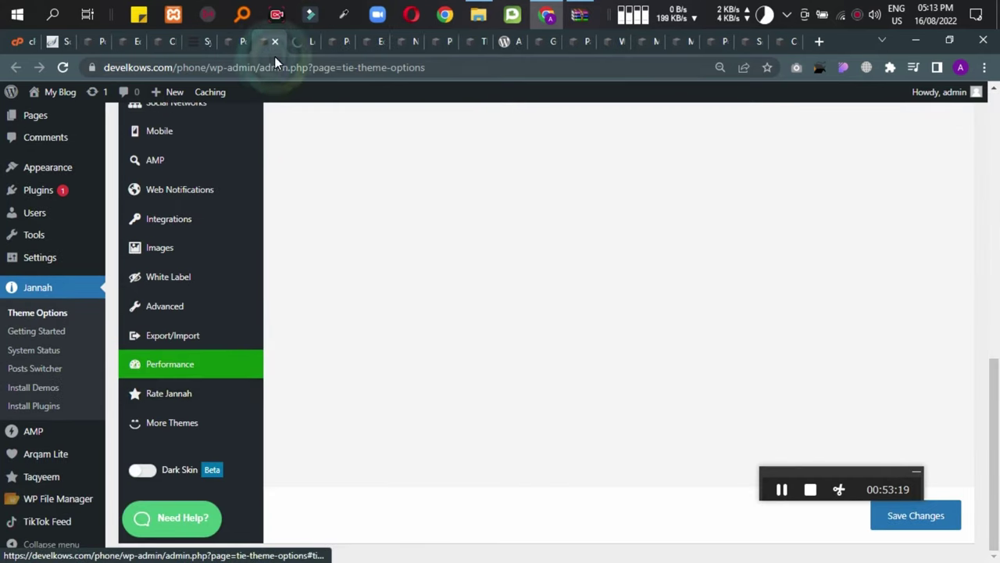
{"action": "left_click", "coordinate": [295, 41]}
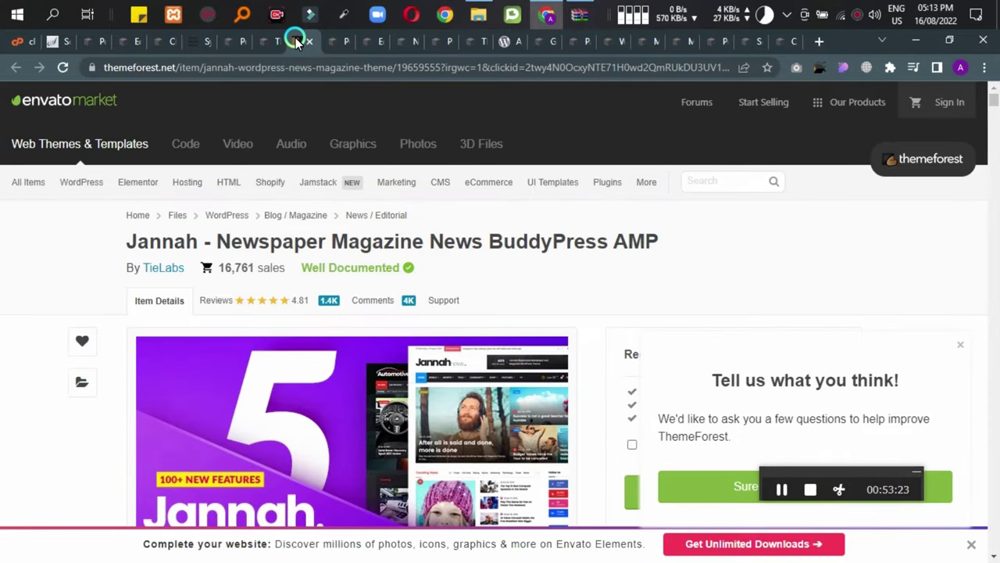
{"action": "scroll", "coordinate": [390, 340], "scroll_direction": "down", "scroll_amount": 1}
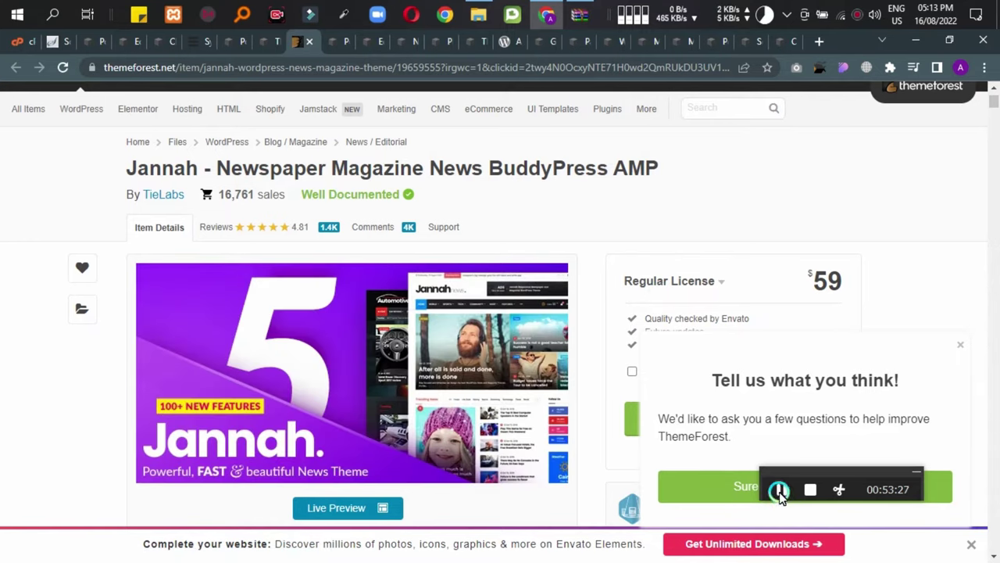
{"action": "scroll", "coordinate": [863, 268], "scroll_direction": "down", "scroll_amount": 3}
{"action": "left_click", "coordinate": [959, 343]}
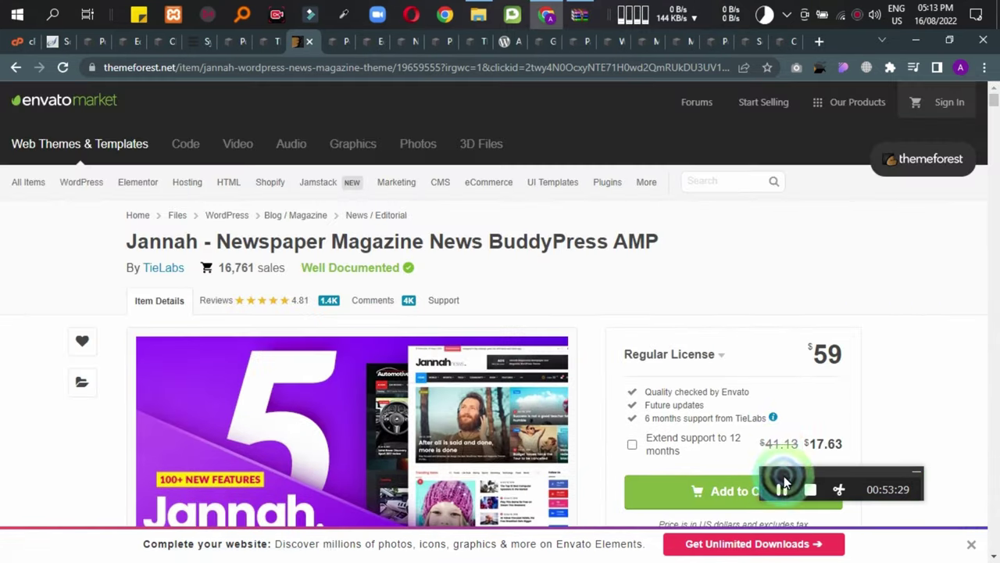
Examine the ThemeForest item's license price, support terms, update dates, compatibility, software versions and tags.
{"action": "scroll", "coordinate": [750, 284], "scroll_direction": "down", "scroll_amount": 5}
{"action": "scroll", "coordinate": [750, 284], "scroll_direction": "up", "scroll_amount": 2}
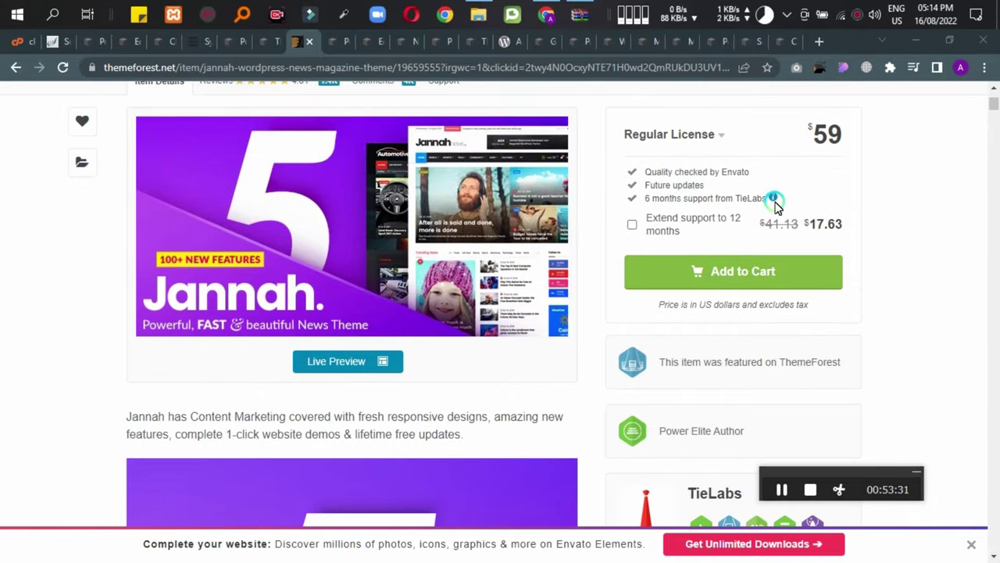
{"action": "scroll", "coordinate": [714, 273], "scroll_direction": "down", "scroll_amount": 5}
{"action": "scroll", "coordinate": [718, 276], "scroll_direction": "down", "scroll_amount": 2}
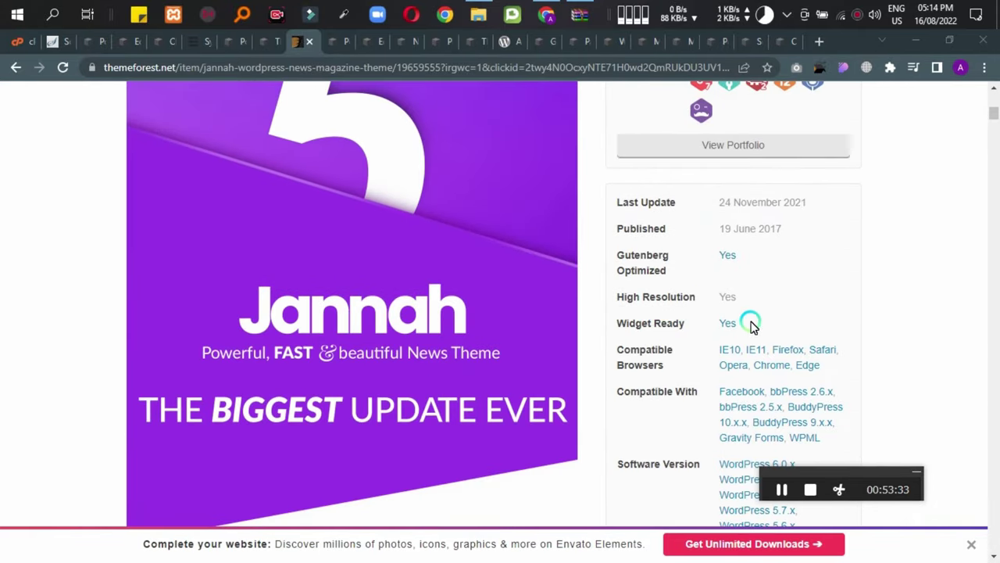
{"action": "scroll", "coordinate": [772, 296], "scroll_direction": "down", "scroll_amount": 2}
{"action": "scroll", "coordinate": [774, 251], "scroll_direction": "down", "scroll_amount": 3}
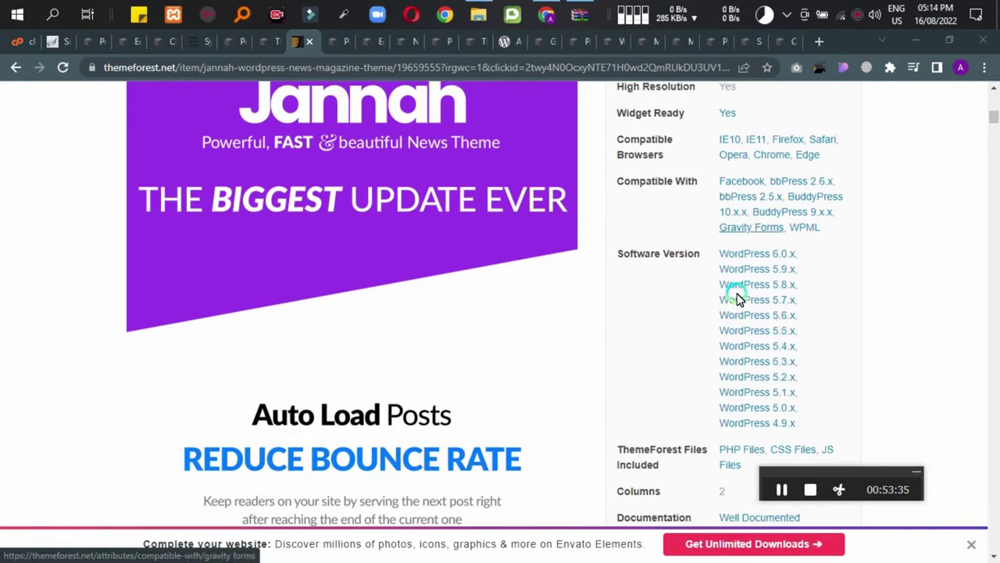
{"action": "scroll", "coordinate": [735, 313], "scroll_direction": "down", "scroll_amount": 2}
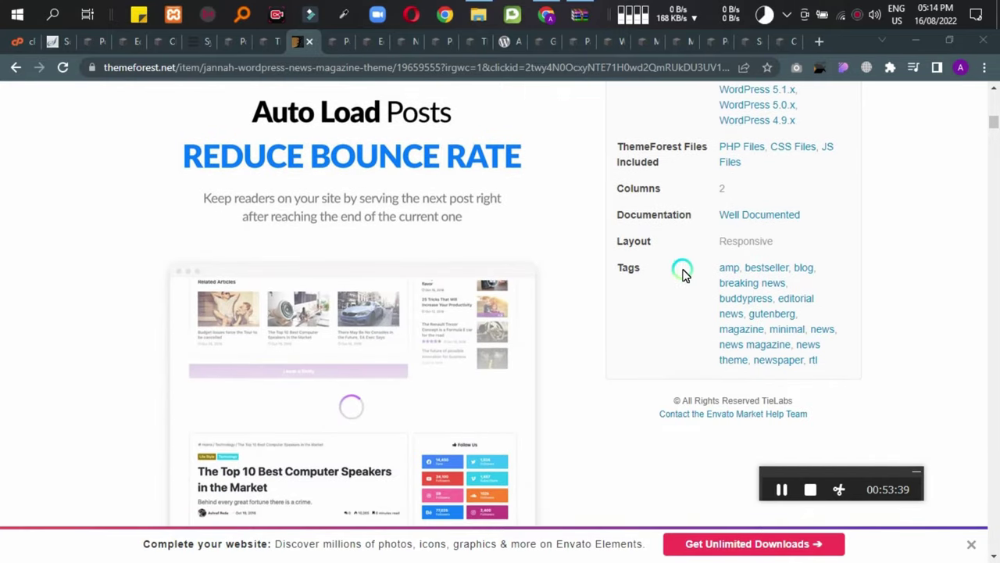
{"action": "scroll", "coordinate": [683, 272], "scroll_direction": "down", "scroll_amount": 2}
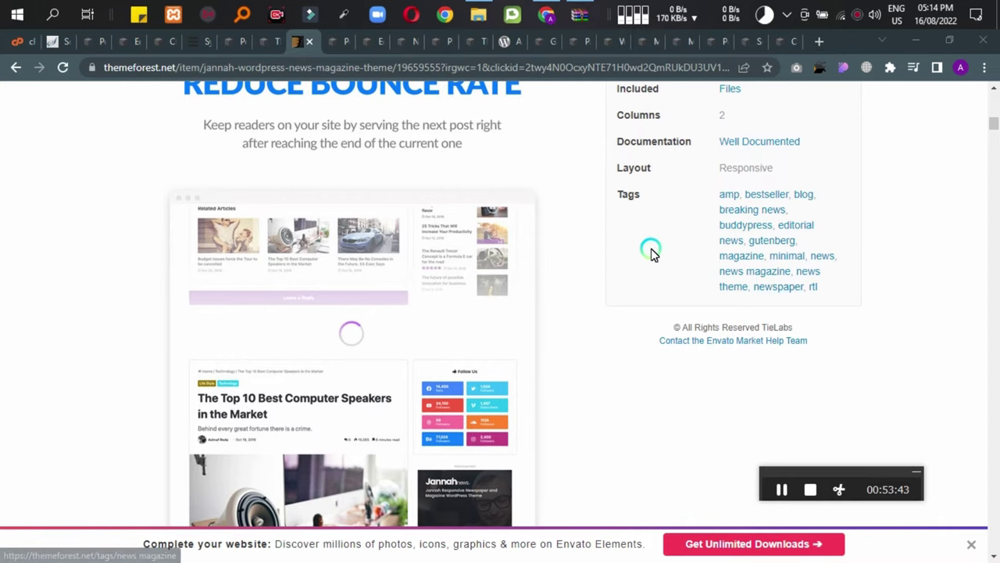
Review the item attributes back up from the included files to the last update, and highlight the Gutenberg Optimized attribute.
{"action": "scroll", "coordinate": [735, 281], "scroll_direction": "up", "scroll_amount": 2}
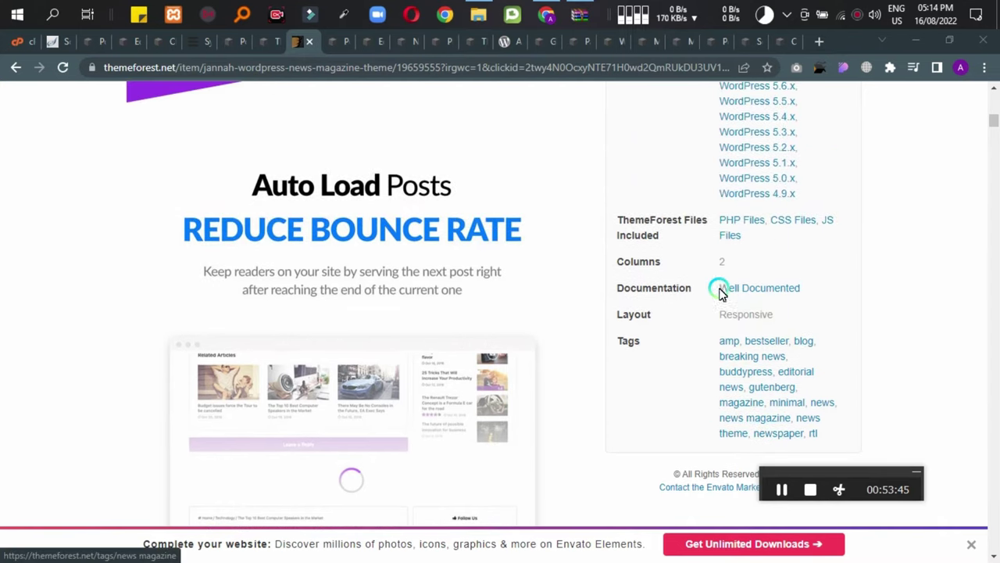
{"action": "scroll", "coordinate": [731, 312], "scroll_direction": "up", "scroll_amount": 1}
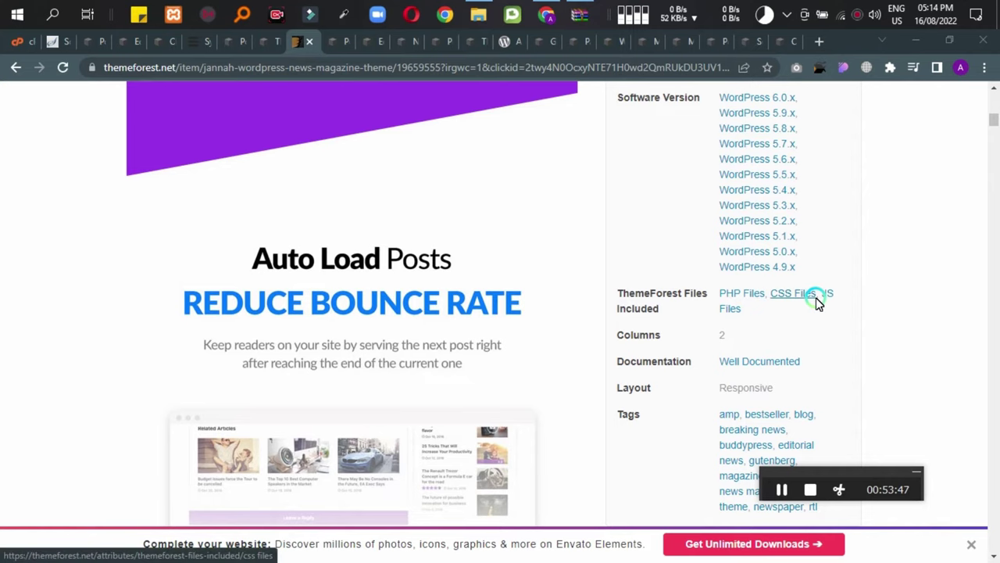
{"action": "scroll", "coordinate": [817, 297], "scroll_direction": "up", "scroll_amount": 2}
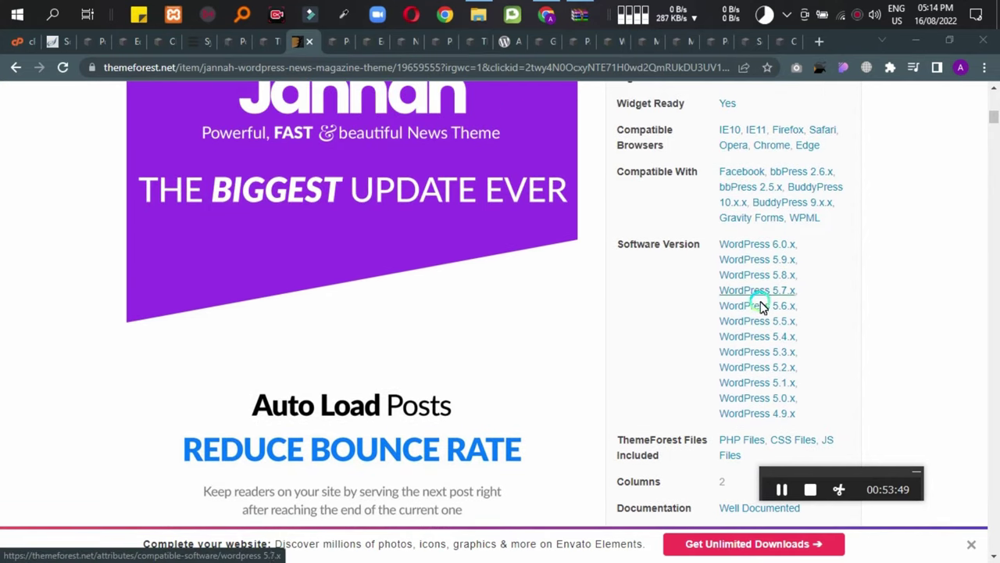
{"action": "scroll", "coordinate": [723, 300], "scroll_direction": "up", "scroll_amount": 1}
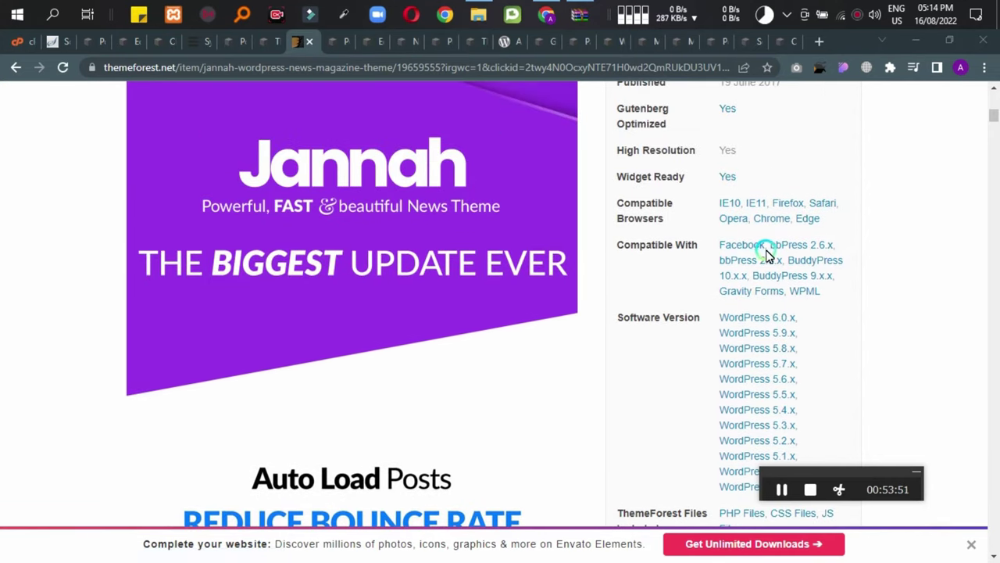
{"action": "scroll", "coordinate": [781, 297], "scroll_direction": "up", "scroll_amount": 2}
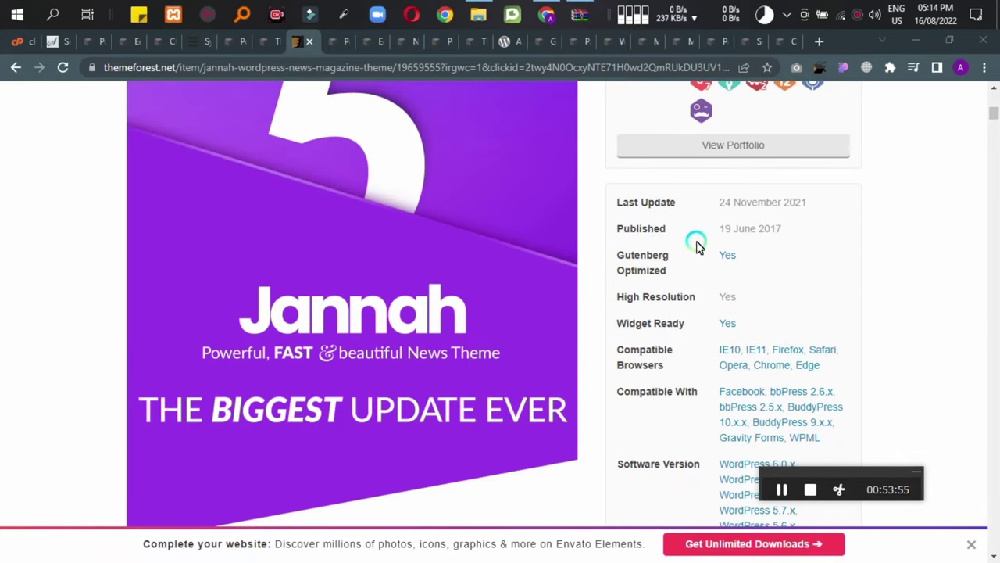
{"action": "scroll", "coordinate": [639, 328], "scroll_direction": "up", "scroll_amount": 1}
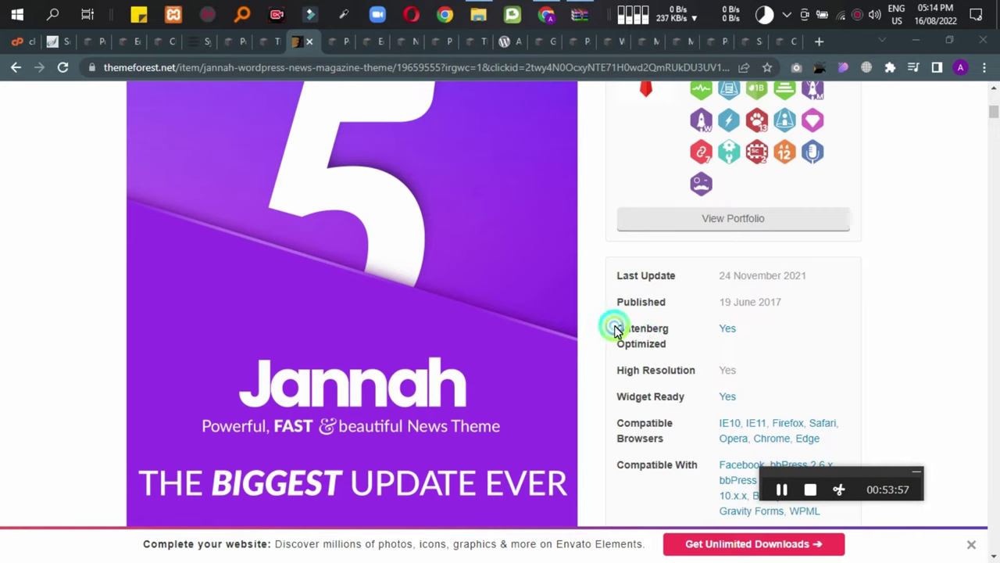
{"action": "triple_click", "coordinate": [615, 329]}
{"action": "left_click", "coordinate": [604, 336]}
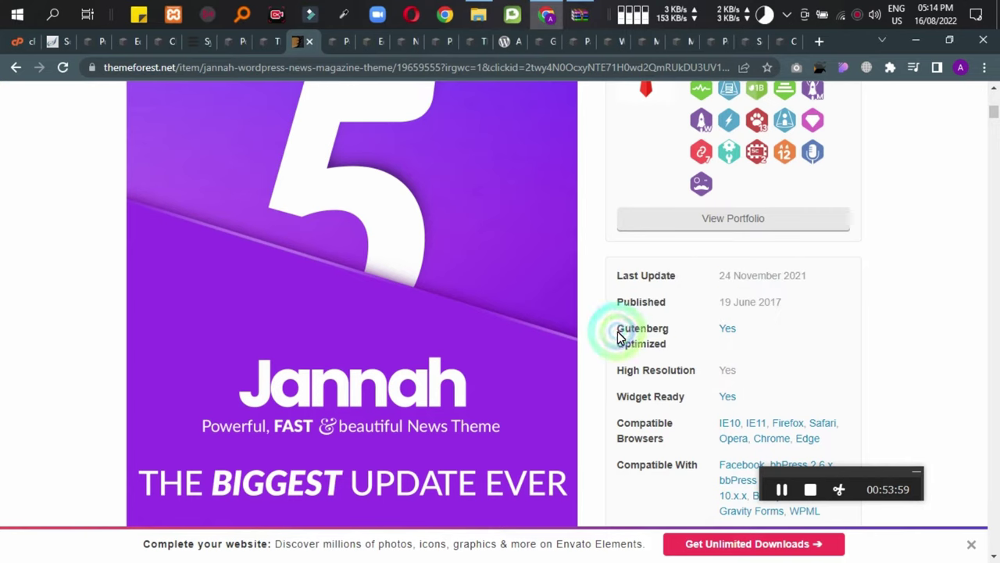
{"action": "left_click_drag", "start_coordinate": [617, 336], "coordinate": [670, 347]}
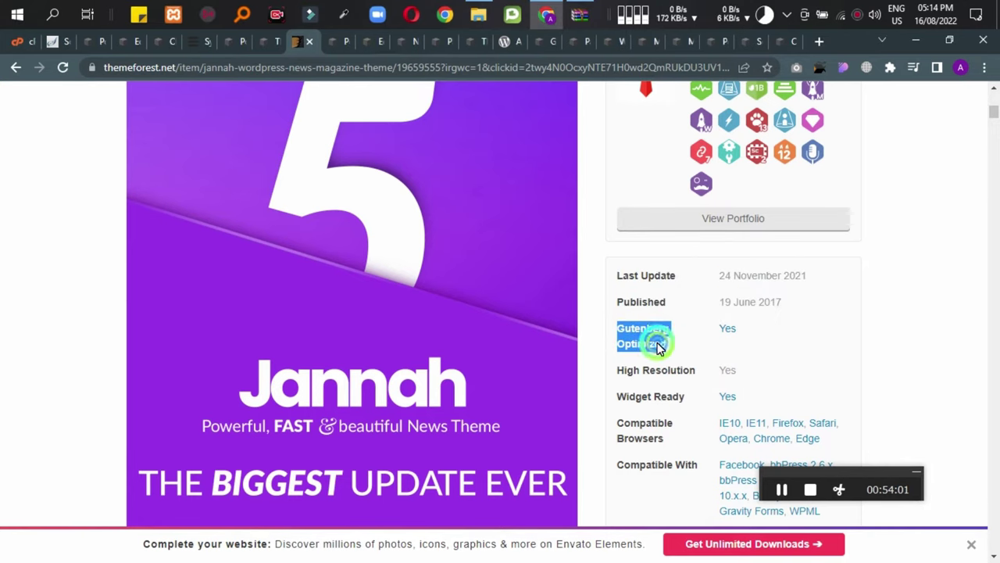
Look over the item's purchase box and preview, and browse the feature banners from Auto Load Posts and Snapchat Widget to night mode.
{"action": "scroll", "coordinate": [569, 335], "scroll_direction": "up", "scroll_amount": 2}
{"action": "scroll", "coordinate": [643, 334], "scroll_direction": "up", "scroll_amount": 4}
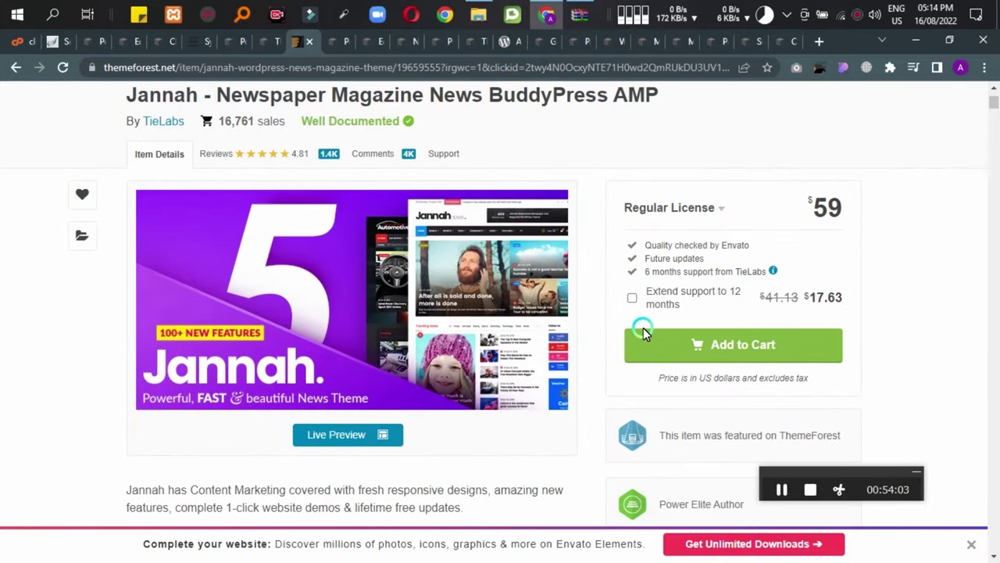
{"action": "scroll", "coordinate": [228, 348], "scroll_direction": "down", "scroll_amount": 1}
{"action": "scroll", "coordinate": [148, 308], "scroll_direction": "up", "scroll_amount": 2}
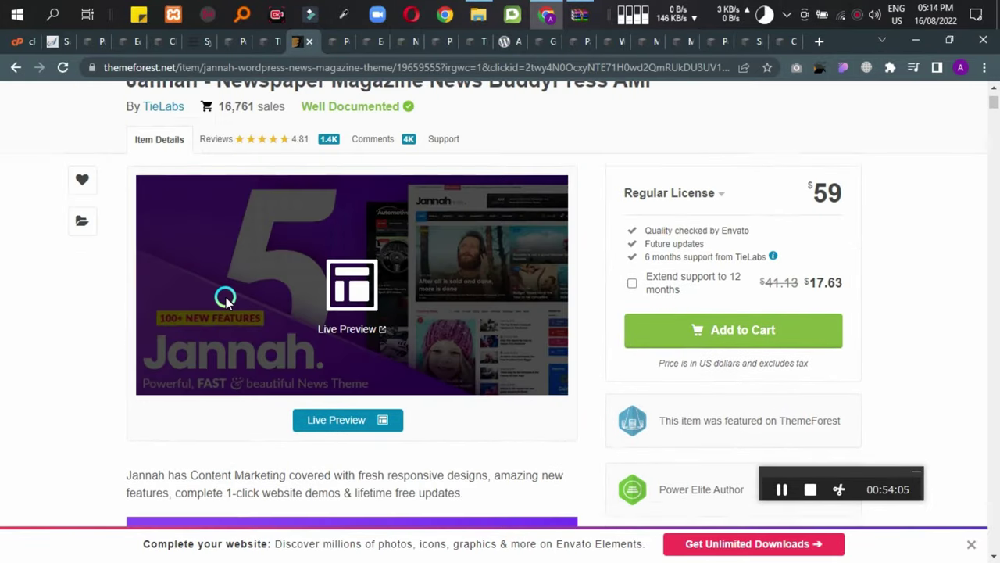
{"action": "scroll", "coordinate": [469, 260], "scroll_direction": "down", "scroll_amount": 11}
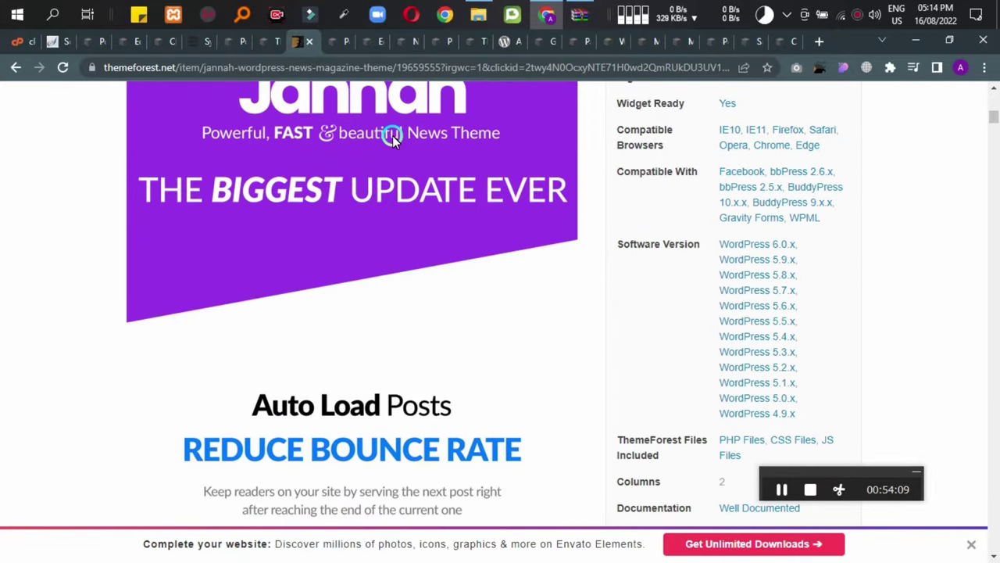
{"action": "scroll", "coordinate": [312, 211], "scroll_direction": "down", "scroll_amount": 5}
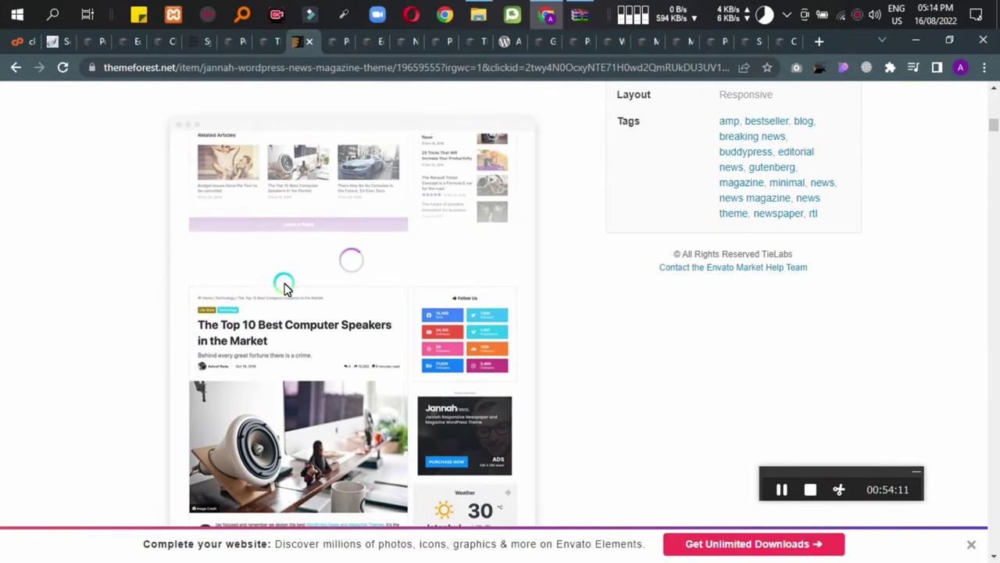
{"action": "scroll", "coordinate": [395, 247], "scroll_direction": "down", "scroll_amount": 6}
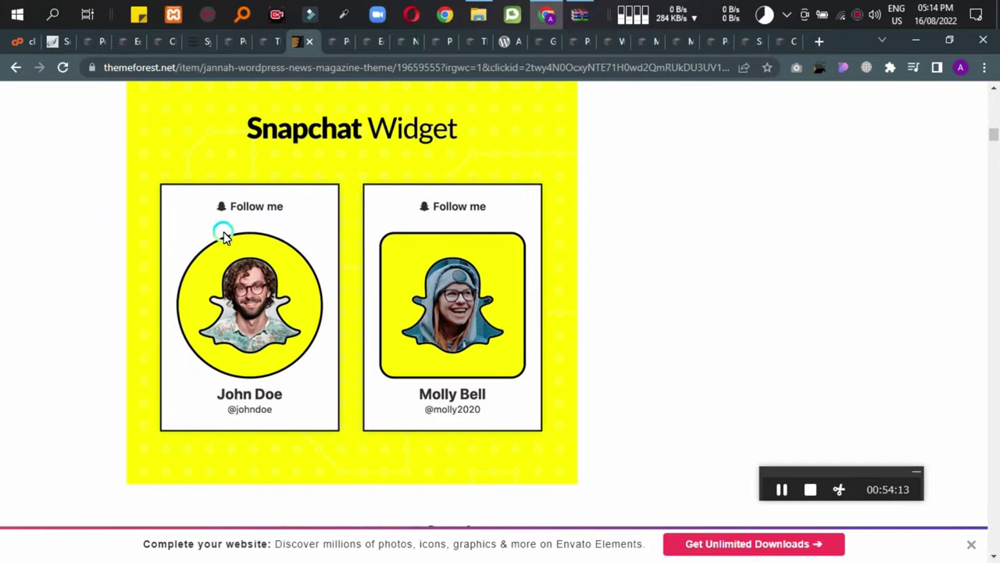
{"action": "scroll", "coordinate": [434, 314], "scroll_direction": "down", "scroll_amount": 5}
{"action": "scroll", "coordinate": [353, 245], "scroll_direction": "down", "scroll_amount": 15}
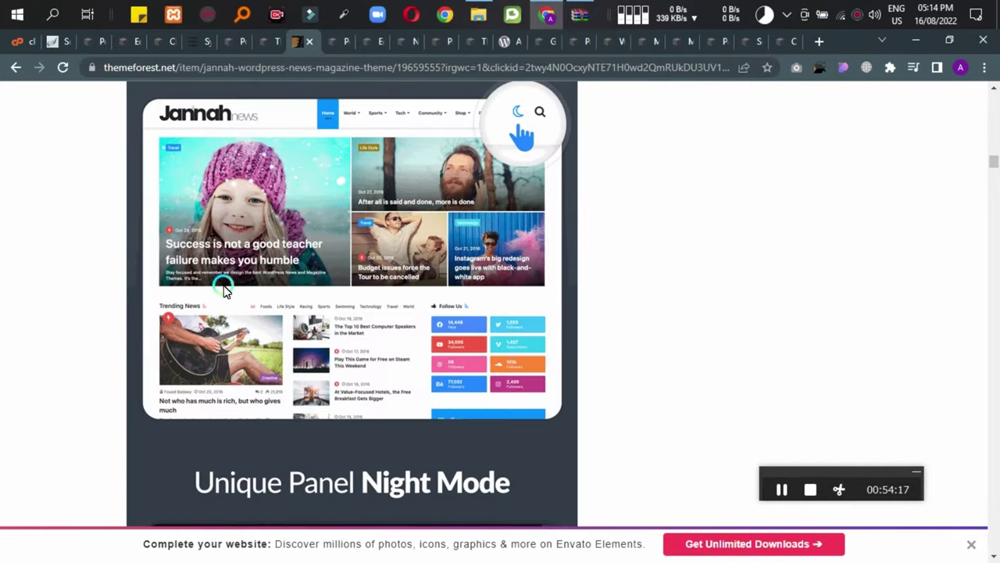
Examine the Panel Night Mode, Rounded Layout, New Widgets Options, Font Awesome 5.0 and Header Improvements banners.
{"action": "scroll", "coordinate": [321, 286], "scroll_direction": "down", "scroll_amount": 7}
{"action": "scroll", "coordinate": [306, 313], "scroll_direction": "up", "scroll_amount": 1}
{"action": "scroll", "coordinate": [350, 271], "scroll_direction": "up", "scroll_amount": 2}
{"action": "scroll", "coordinate": [324, 317], "scroll_direction": "down", "scroll_amount": 3}
{"action": "scroll", "coordinate": [218, 334], "scroll_direction": "up", "scroll_amount": 2}
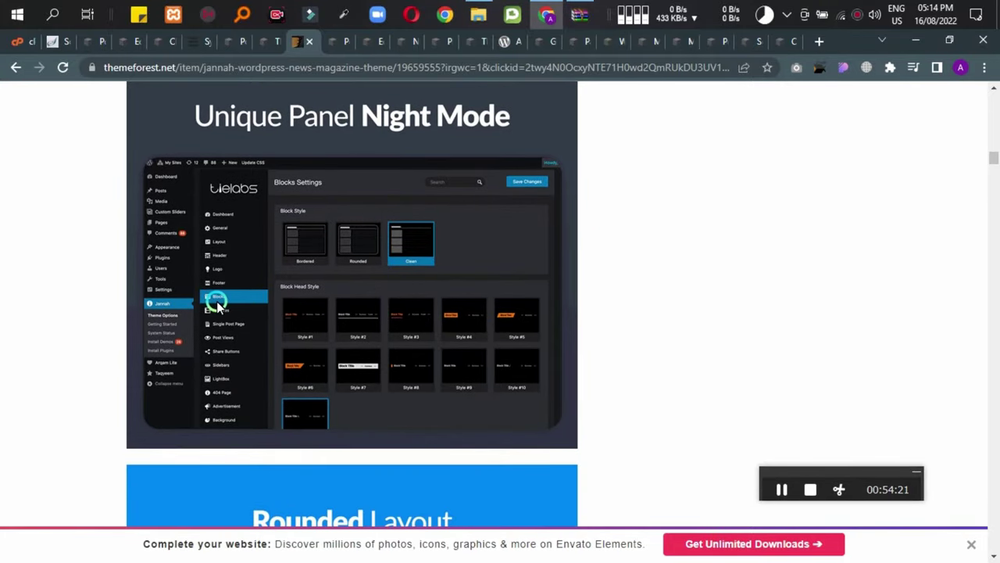
{"action": "scroll", "coordinate": [266, 290], "scroll_direction": "down", "scroll_amount": 10}
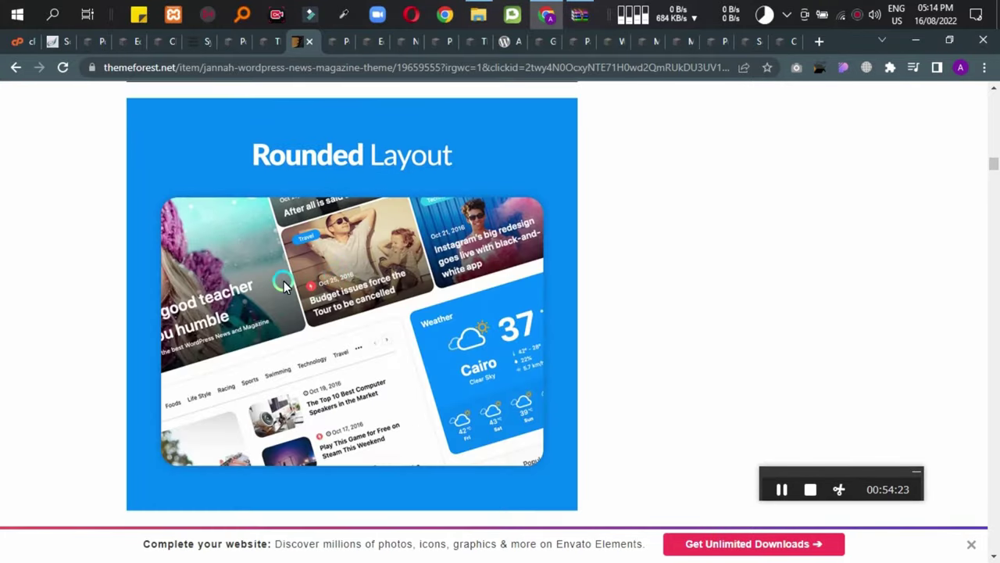
{"action": "scroll", "coordinate": [224, 299], "scroll_direction": "down", "scroll_amount": 5}
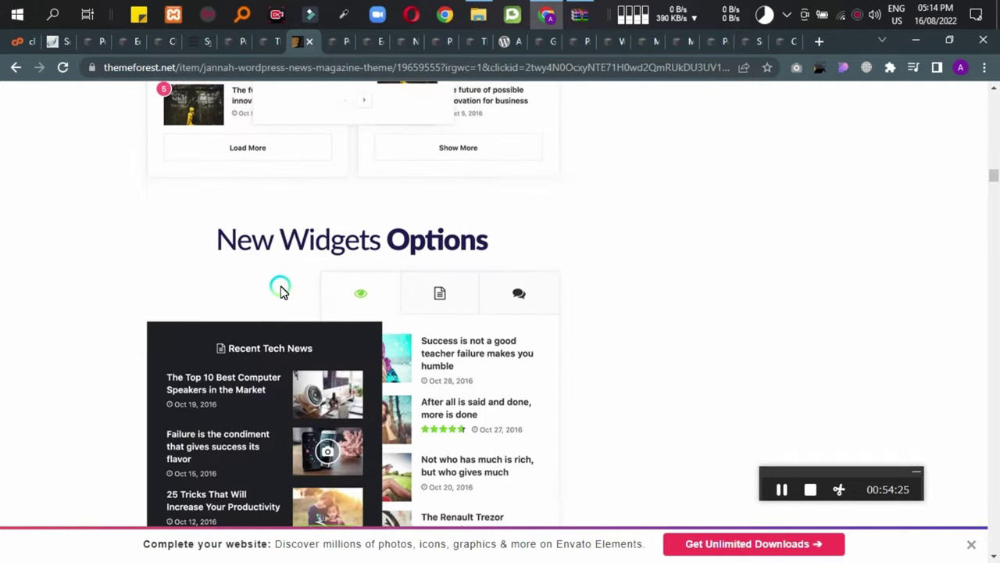
{"action": "scroll", "coordinate": [375, 332], "scroll_direction": "down", "scroll_amount": 10}
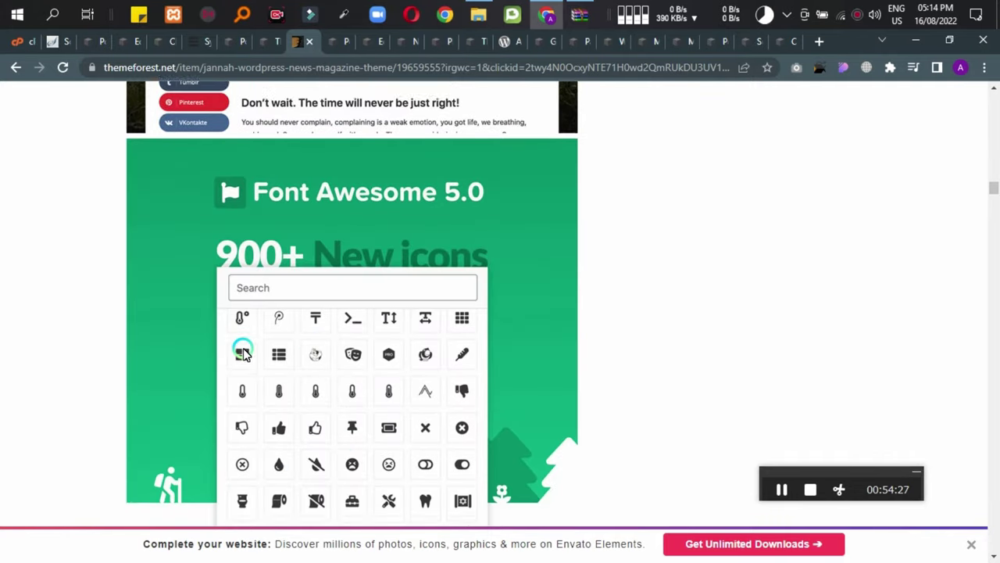
{"action": "scroll", "coordinate": [357, 321], "scroll_direction": "down", "scroll_amount": 5}
{"action": "scroll", "coordinate": [361, 320], "scroll_direction": "down", "scroll_amount": 2}
{"action": "scroll", "coordinate": [361, 321], "scroll_direction": "up", "scroll_amount": 2}
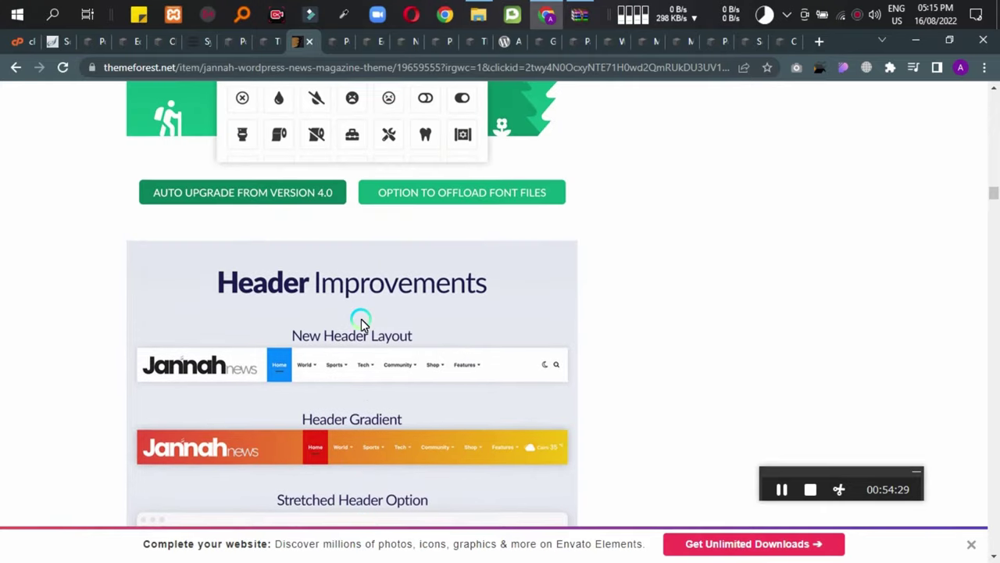
Search the item page for the text "Gutenberg page".
{"action": "key", "text": "ctrl+f"}
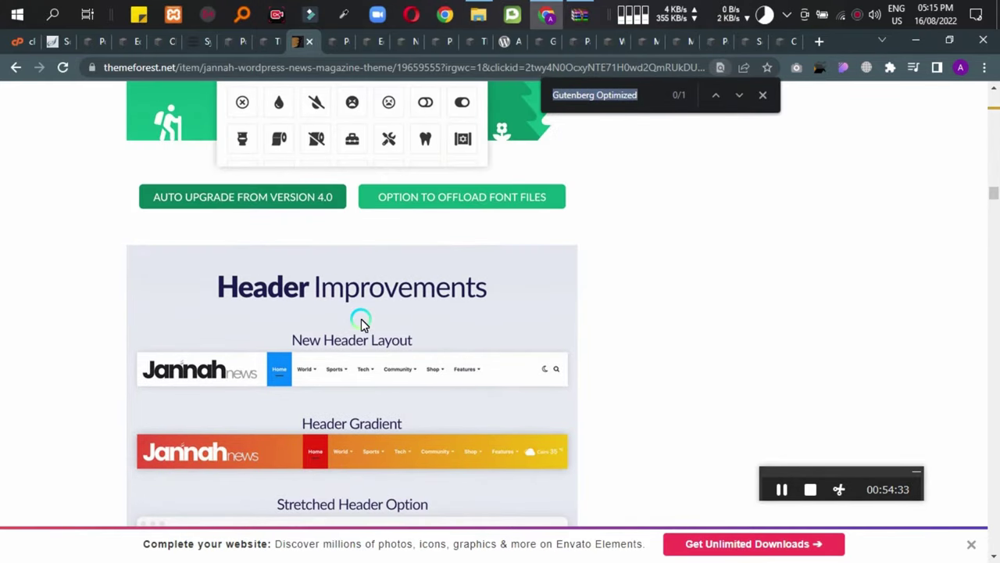
{"action": "key", "text": "End"}
{"action": "key", "text": "BackSpace"}
{"action": "key", "text": "BackSpace"}
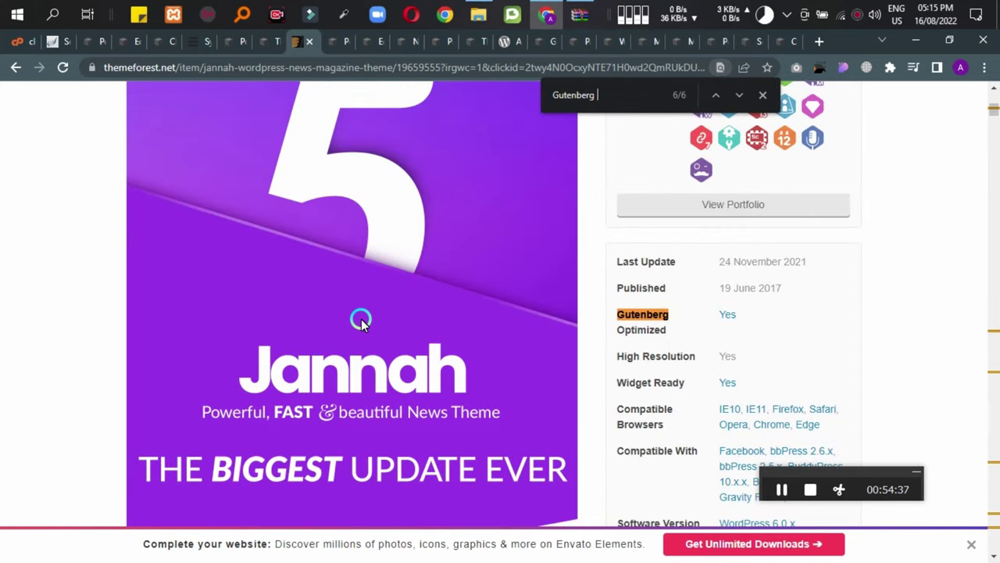
{"action": "type", "text": "page"}
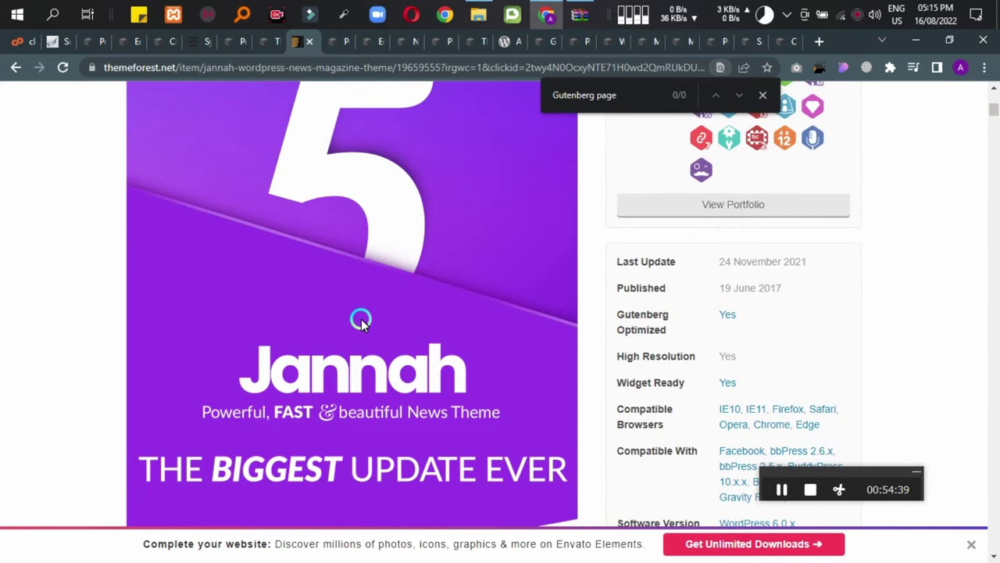
Replace the search text with "page builder" to find it on the item page.
{"action": "key", "text": "BackSpace"}
{"action": "key", "text": "BackSpace"}
{"action": "key", "text": "BackSpace"}
{"action": "key", "text": "BackSpace"}
{"action": "key", "text": "BackSpace"}
{"action": "key", "text": "BackSpace"}
{"action": "key", "text": "BackSpace"}
{"action": "key", "text": "BackSpace"}
{"action": "key", "text": "BackSpace"}
{"action": "key", "text": "BackSpace"}
{"action": "key", "text": "BackSpace"}
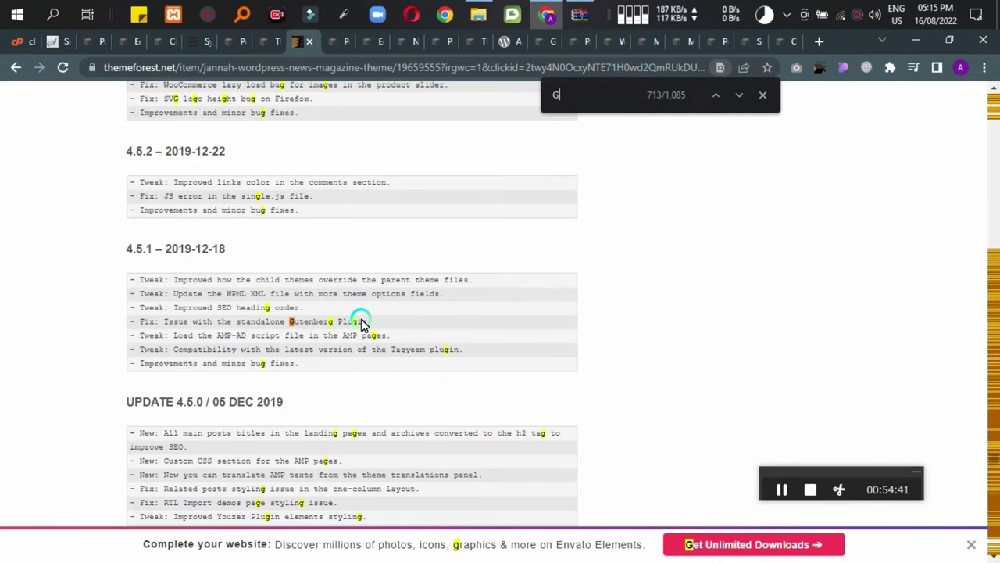
{"action": "key", "text": "BackSpace"}
{"action": "type", "text": "pa"}
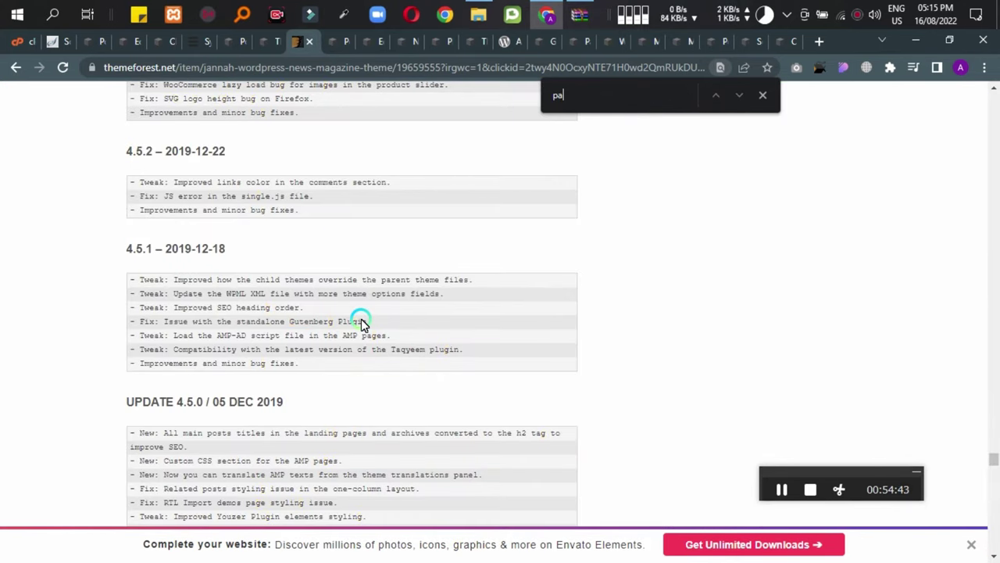
{"action": "type", "text": "ge"}
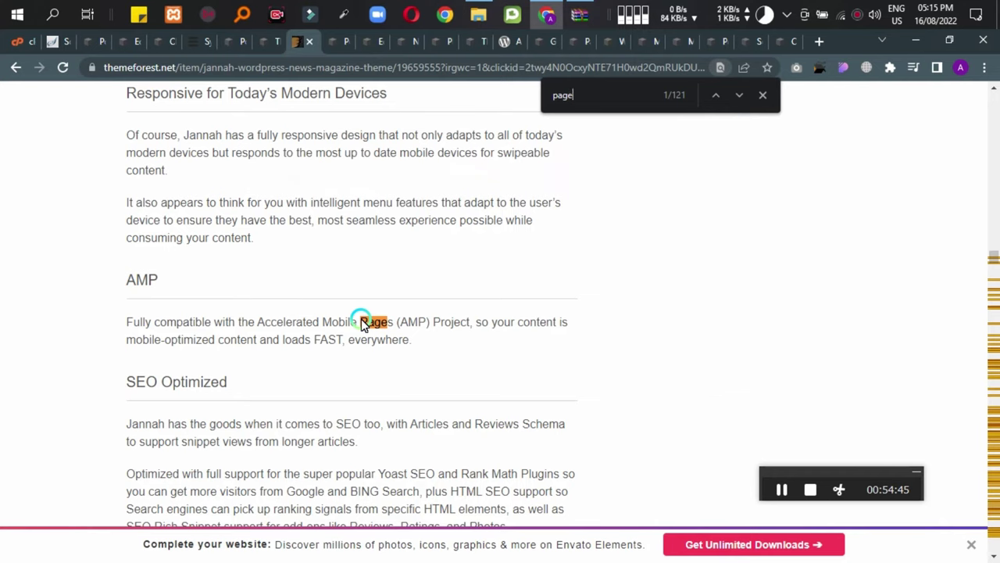
{"action": "type", "text": "bu"}
{"action": "key", "text": "BackSpace"}
{"action": "key", "text": "BackSpace"}
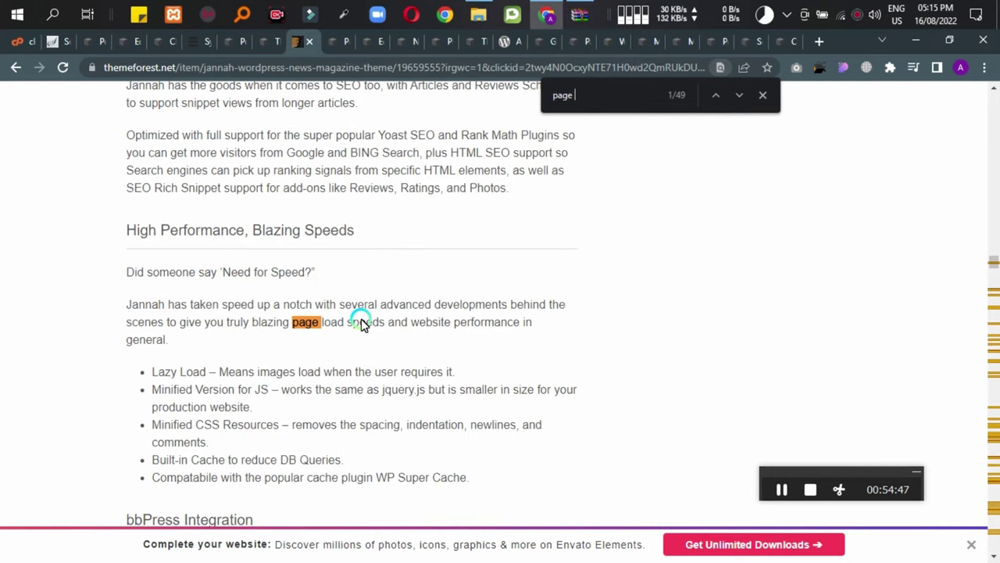
{"action": "type", "text": "builder"}
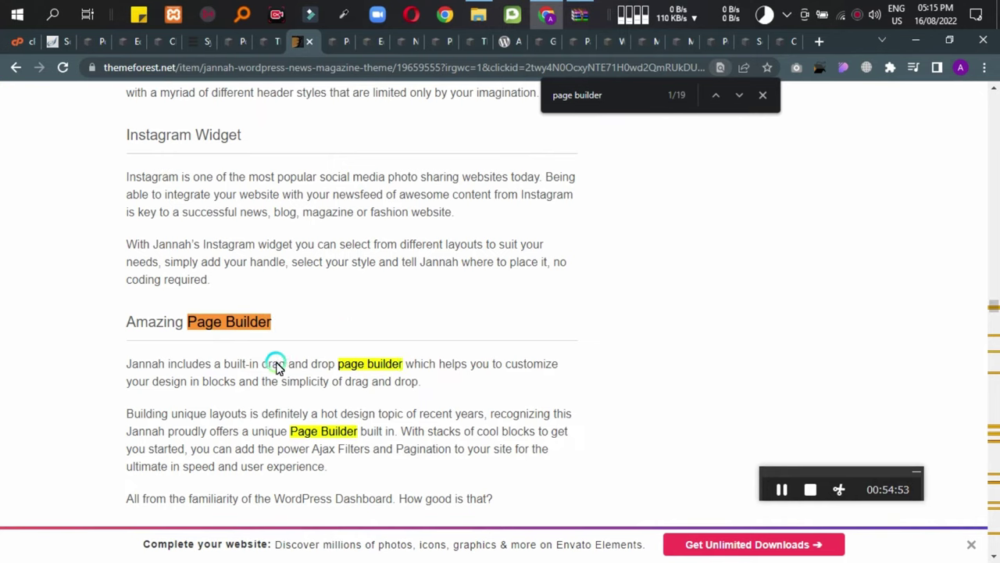
Read the Amazing Page Builder section, highlighting the built-in drag and drop wording and the sentences about its unique builder and blocks.
{"action": "scroll", "coordinate": [260, 371], "scroll_direction": "down", "scroll_amount": 2}
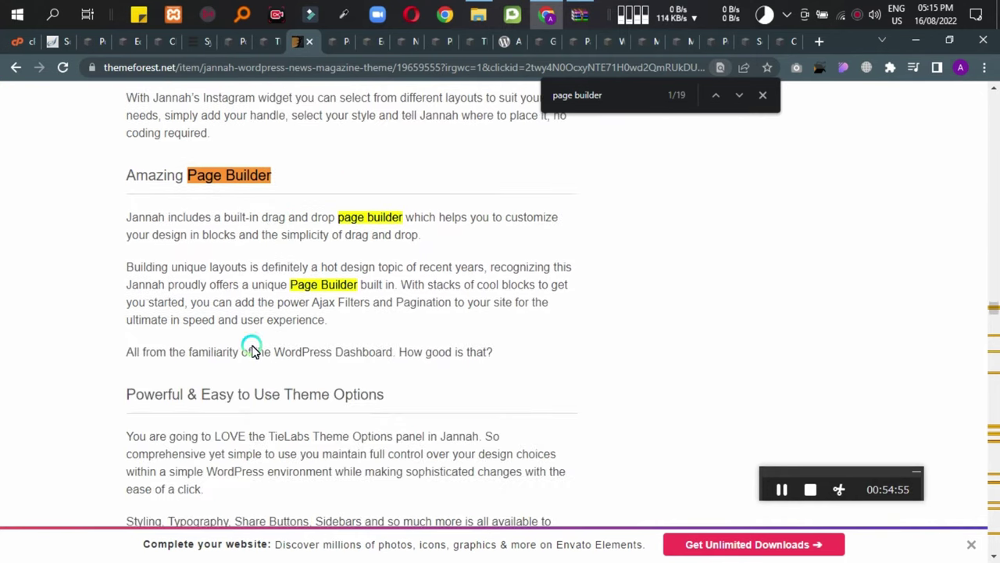
{"action": "left_click_drag", "start_coordinate": [278, 222], "coordinate": [402, 219]}
{"action": "left_click", "coordinate": [531, 228]}
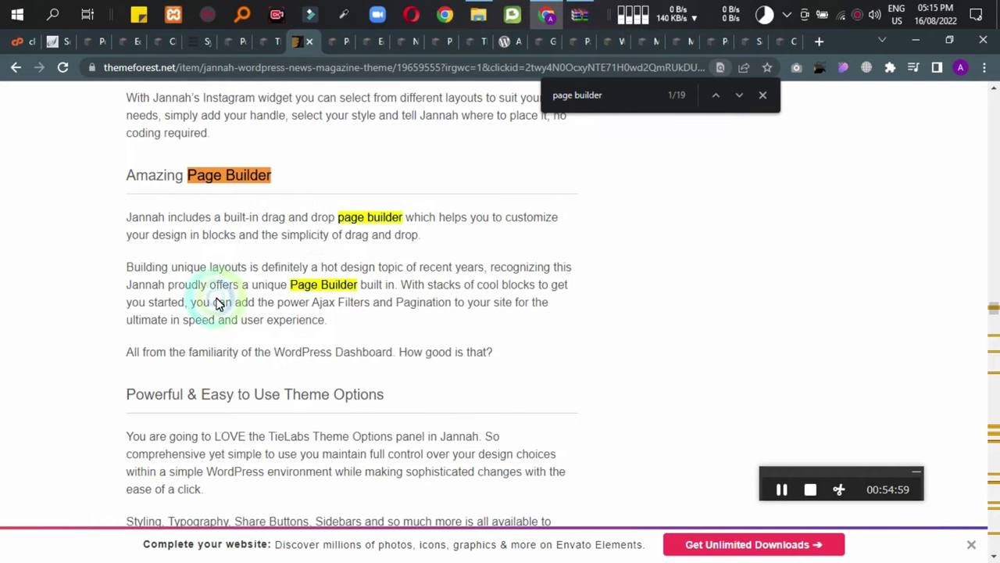
{"action": "left_click_drag", "start_coordinate": [166, 287], "coordinate": [509, 297]}
{"action": "left_click", "coordinate": [379, 336]}
{"action": "scroll", "coordinate": [188, 278], "scroll_direction": "down", "scroll_amount": 1}
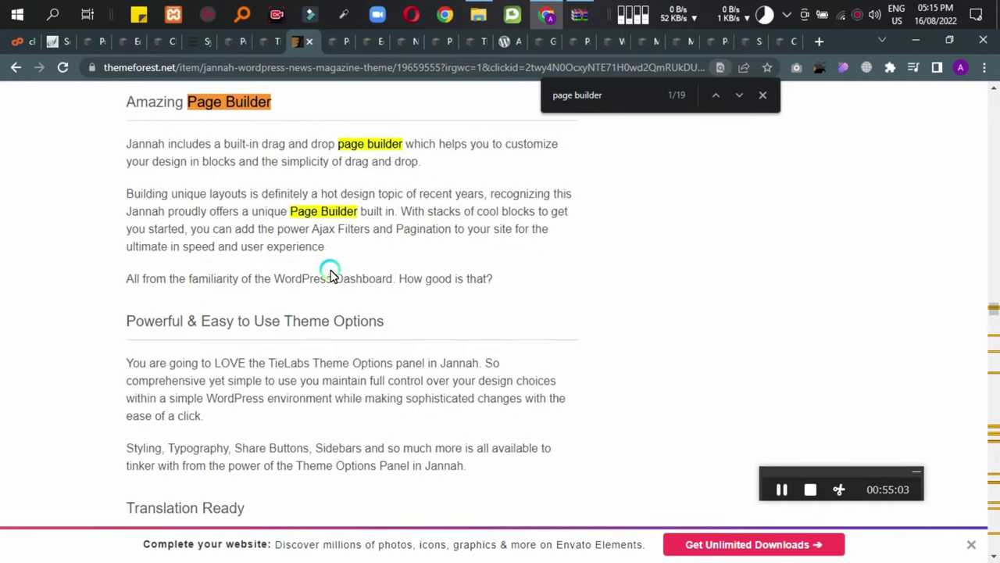
Read the item description's Theme Options, Translation Ready and Custom Widgets sections.
{"action": "scroll", "coordinate": [512, 307], "scroll_direction": "down", "scroll_amount": 4}
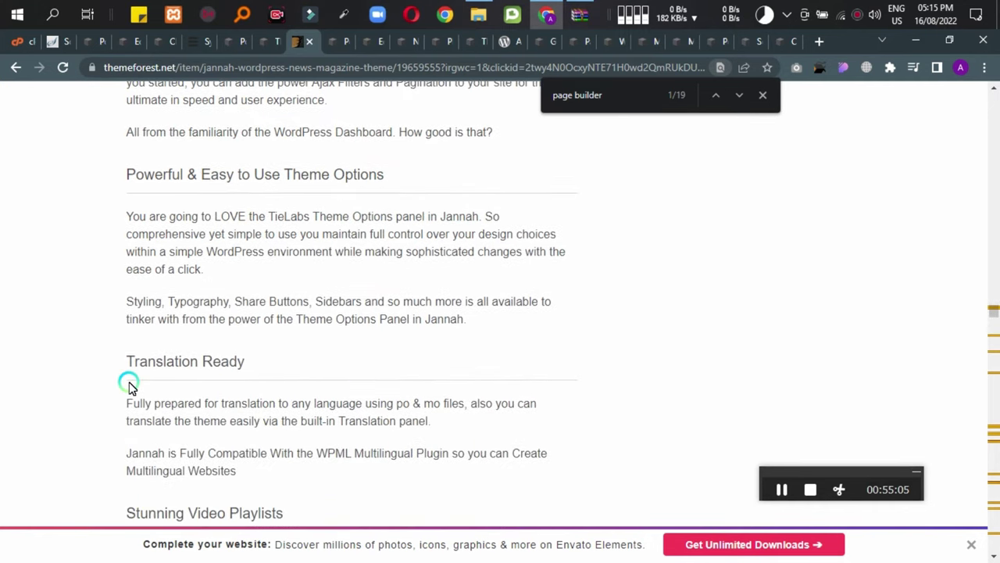
{"action": "scroll", "coordinate": [263, 411], "scroll_direction": "down", "scroll_amount": 6}
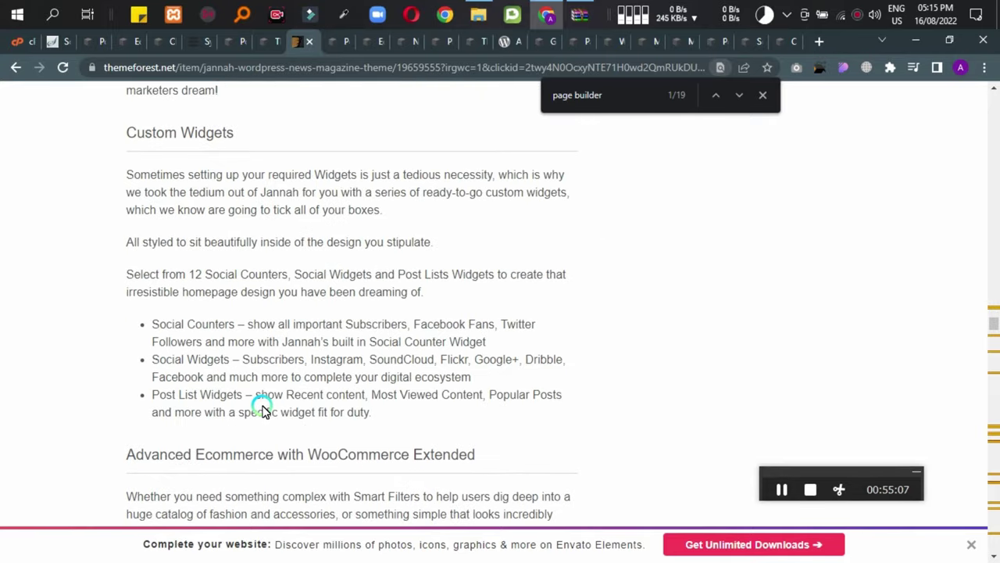
{"action": "left_click_drag", "start_coordinate": [310, 325], "coordinate": [483, 308]}
Go to the theme's feature list and highlight the Amazing Page Builder entry.
{"action": "scroll", "coordinate": [482, 308], "scroll_direction": "down", "scroll_amount": 7}
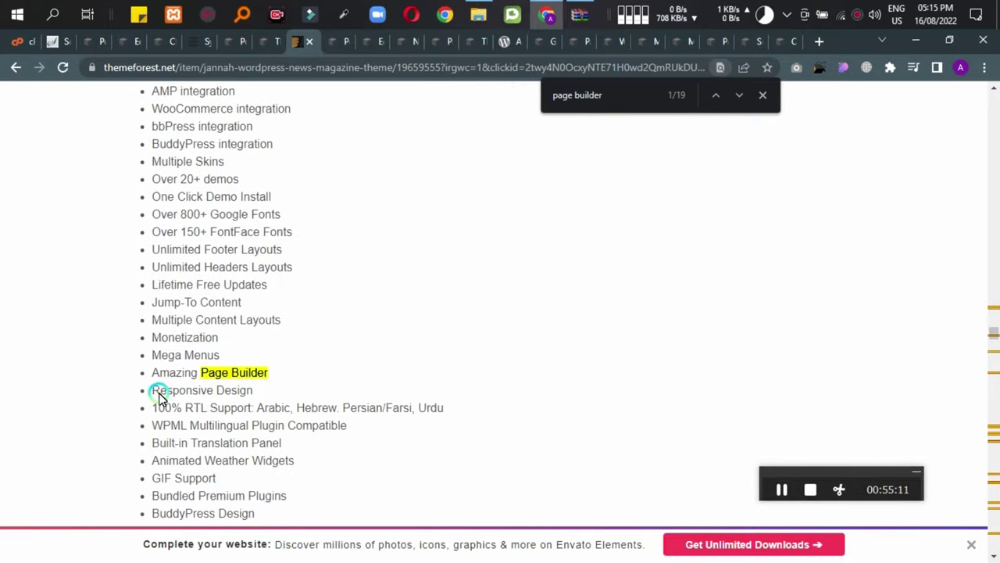
{"action": "left_click_drag", "start_coordinate": [155, 377], "coordinate": [325, 365]}
{"action": "left_click", "coordinate": [208, 340]}
{"action": "scroll", "coordinate": [208, 339], "scroll_direction": "up", "scroll_amount": 1}
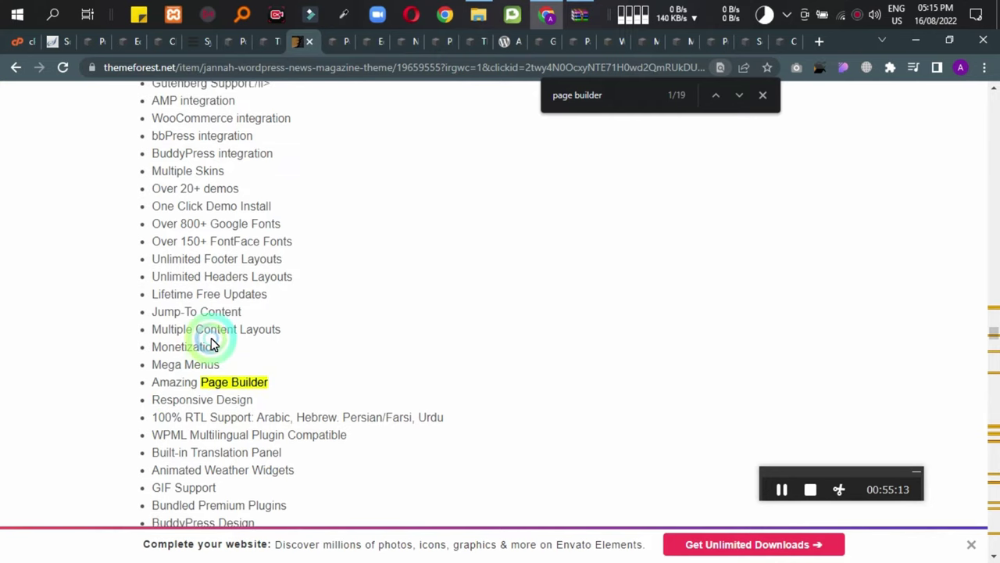
Review the rest of the feature list down to the cryptocurrency plugins entry, and highlight the Bundled Premium Plugins entry.
{"action": "scroll", "coordinate": [158, 365], "scroll_direction": "down", "scroll_amount": 4}
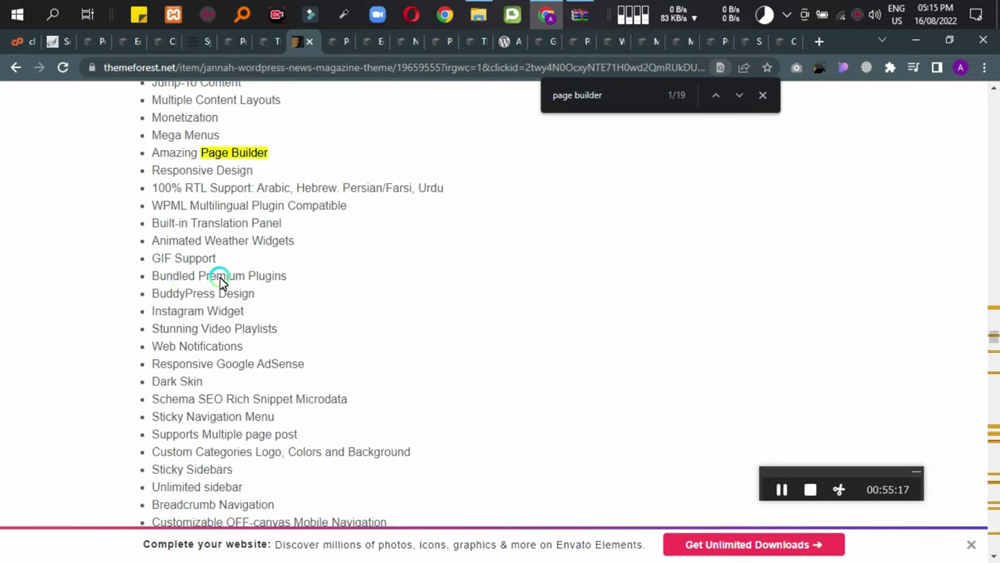
{"action": "scroll", "coordinate": [220, 282], "scroll_direction": "down", "scroll_amount": 2}
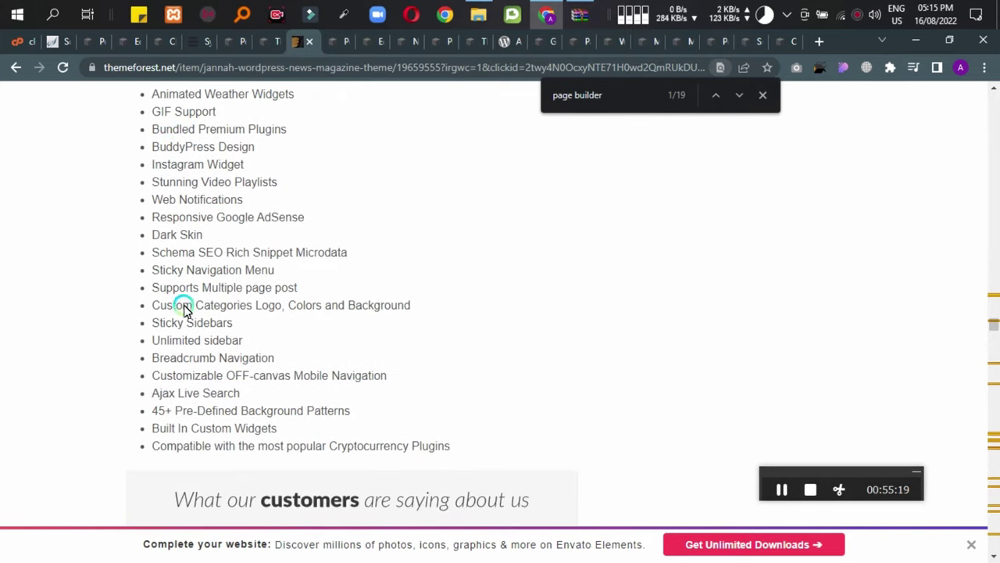
{"action": "scroll", "coordinate": [185, 306], "scroll_direction": "down", "scroll_amount": 3}
{"action": "scroll", "coordinate": [179, 288], "scroll_direction": "up", "scroll_amount": 4}
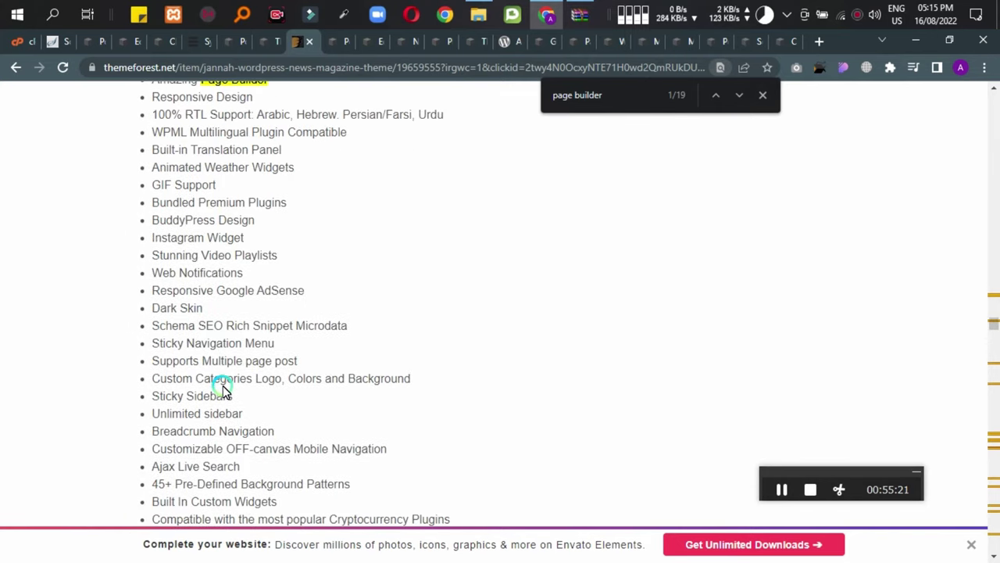
{"action": "scroll", "coordinate": [222, 389], "scroll_direction": "down", "scroll_amount": 1}
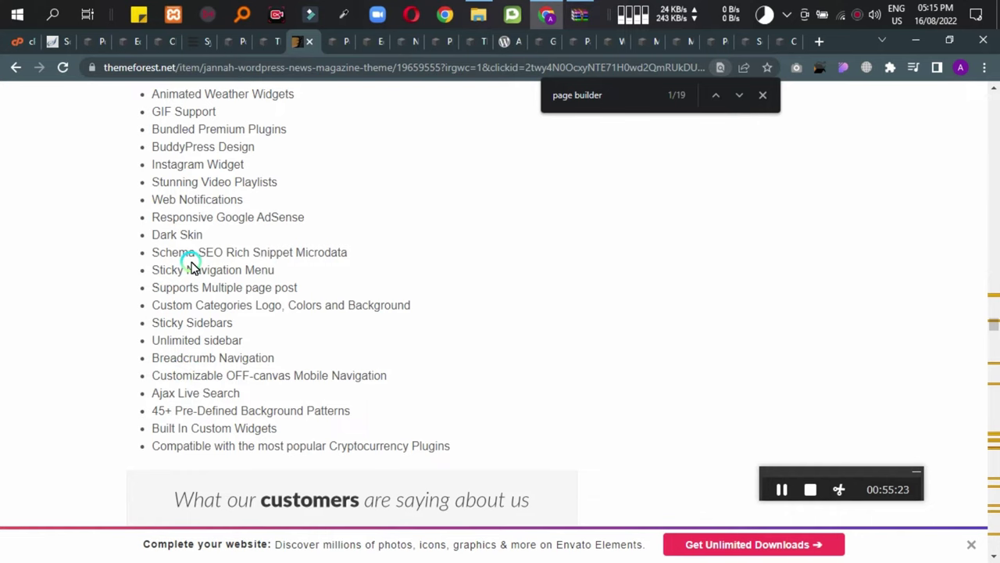
{"action": "scroll", "coordinate": [193, 267], "scroll_direction": "up", "scroll_amount": 3}
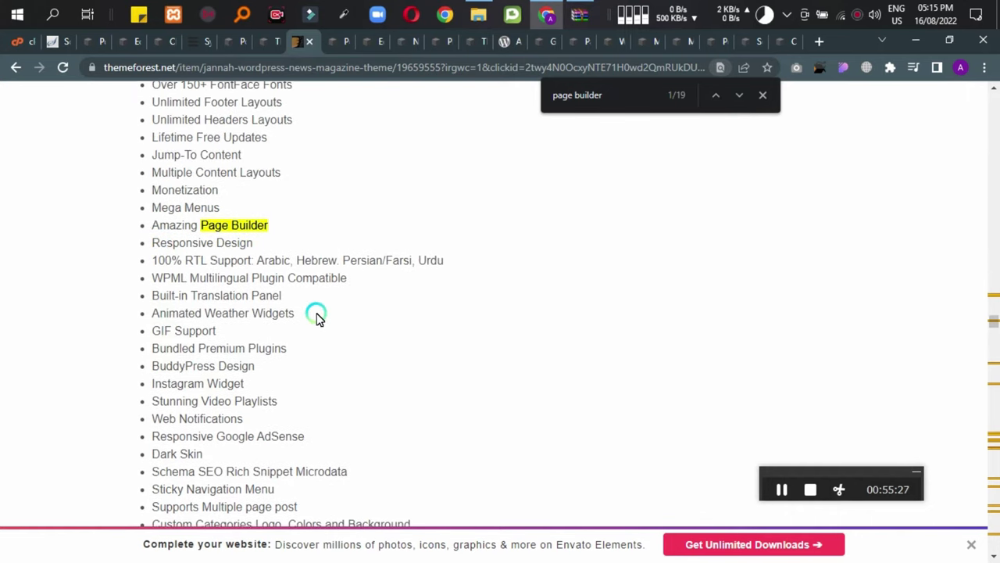
{"action": "scroll", "coordinate": [317, 316], "scroll_direction": "down", "scroll_amount": 1}
{"action": "left_click_drag", "start_coordinate": [157, 277], "coordinate": [257, 275]}
{"action": "left_click", "coordinate": [312, 280]}
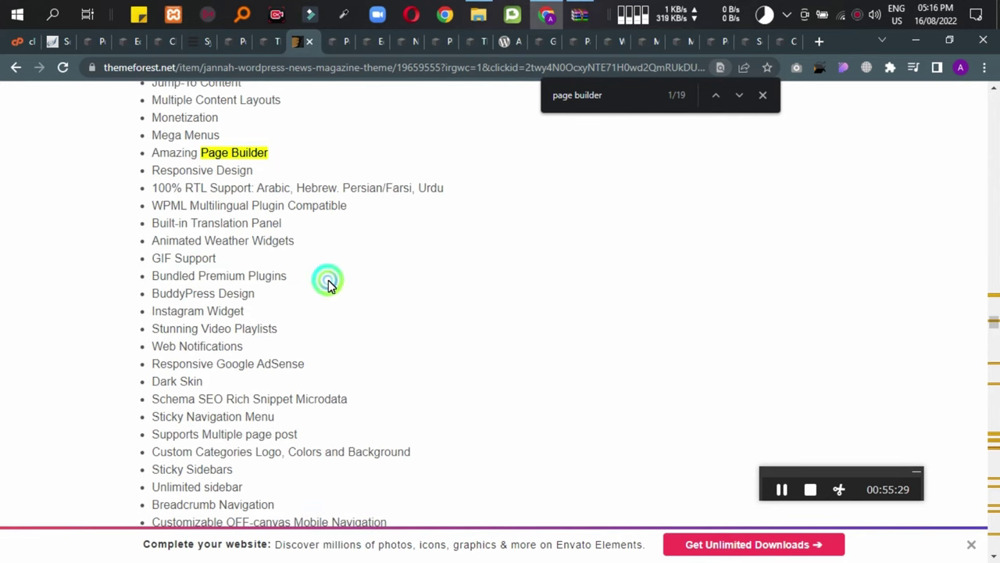
Return to the Jannah Tech headphones review demo page and close its developer tools.
{"action": "left_click", "coordinate": [277, 43]}
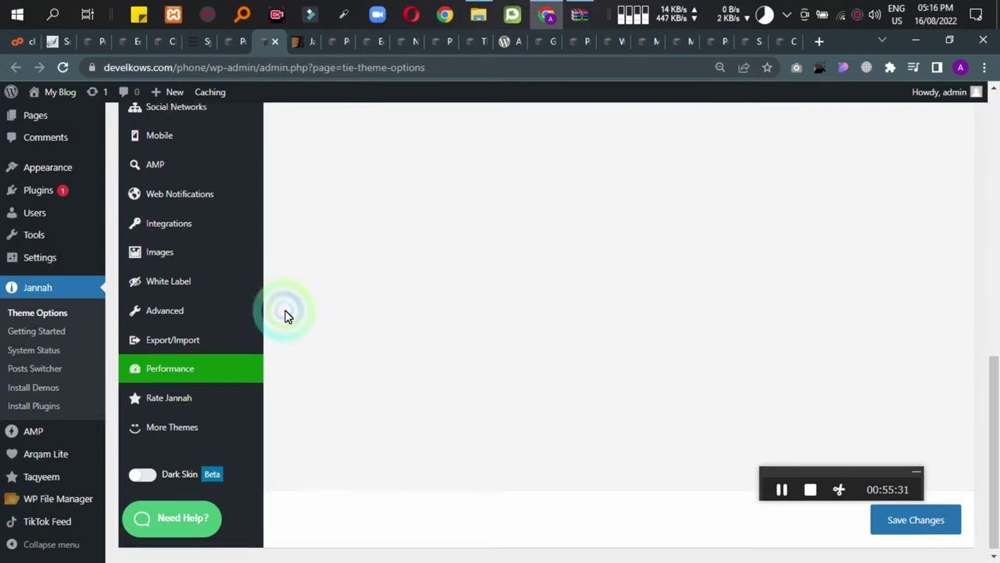
{"action": "left_click", "coordinate": [208, 49]}
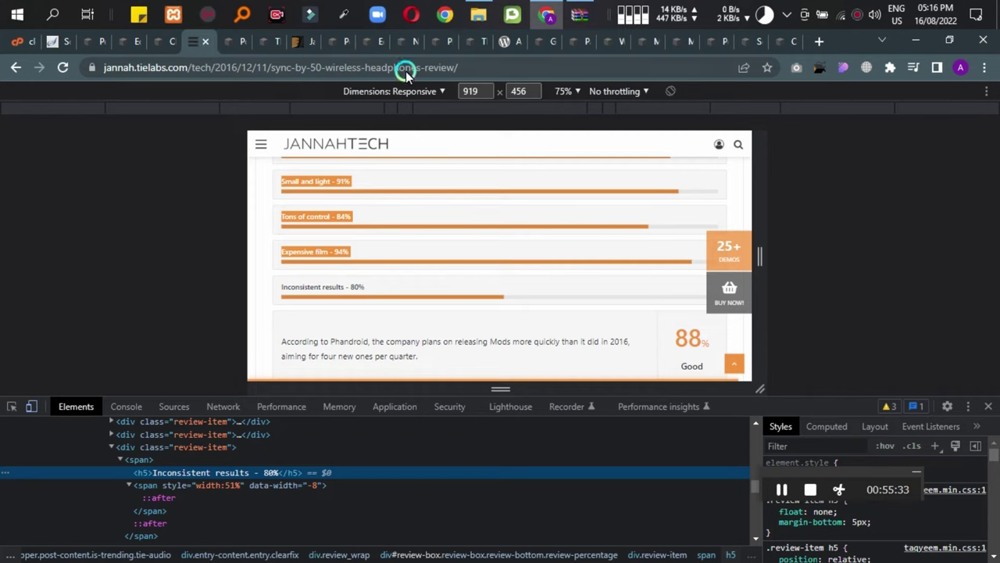
{"action": "left_click", "coordinate": [989, 407]}
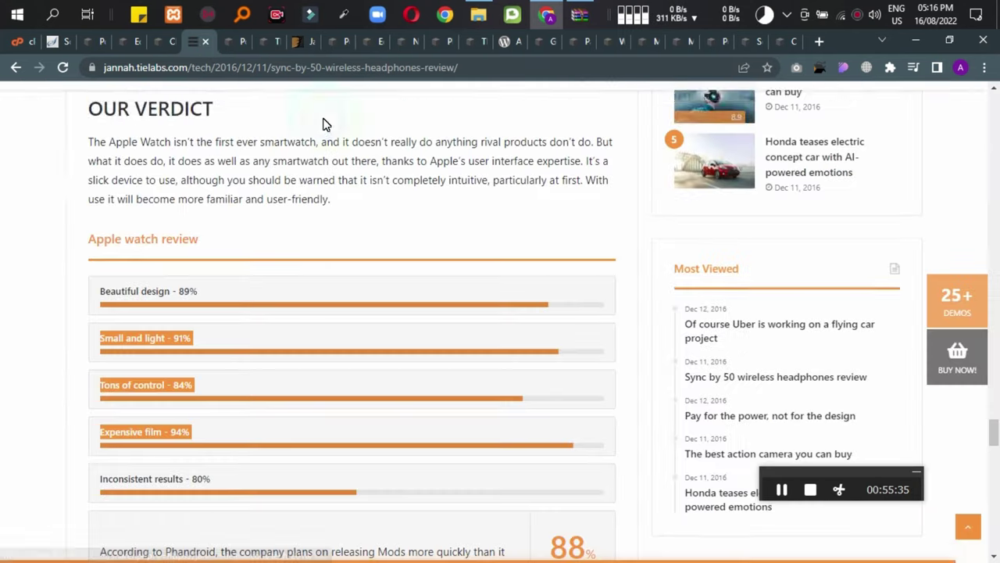
Go to the site's Jannah admin page and open the list of all posts.
{"action": "left_click", "coordinate": [160, 42]}
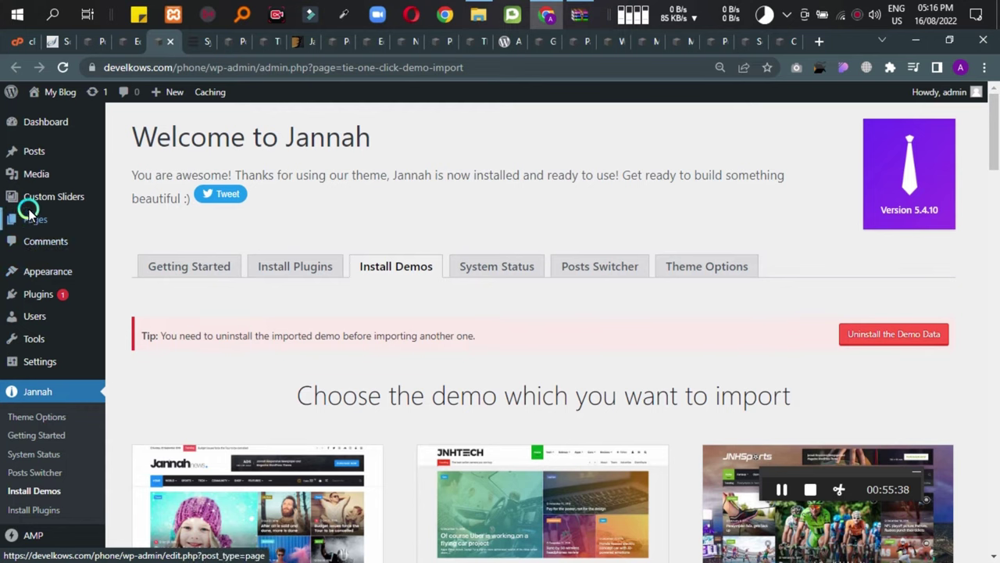
{"action": "mouse_move", "coordinate": [34, 160]}
{"action": "left_click", "coordinate": [133, 154]}
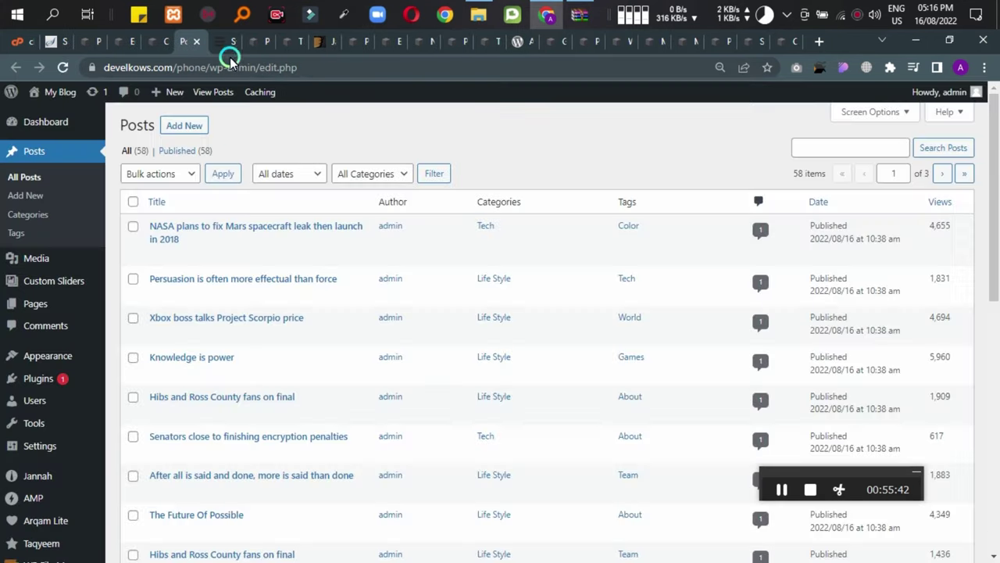
Go to the Posts Switcher results page and review the process log through its last entry and back to the start.
{"action": "left_click", "coordinate": [230, 43]}
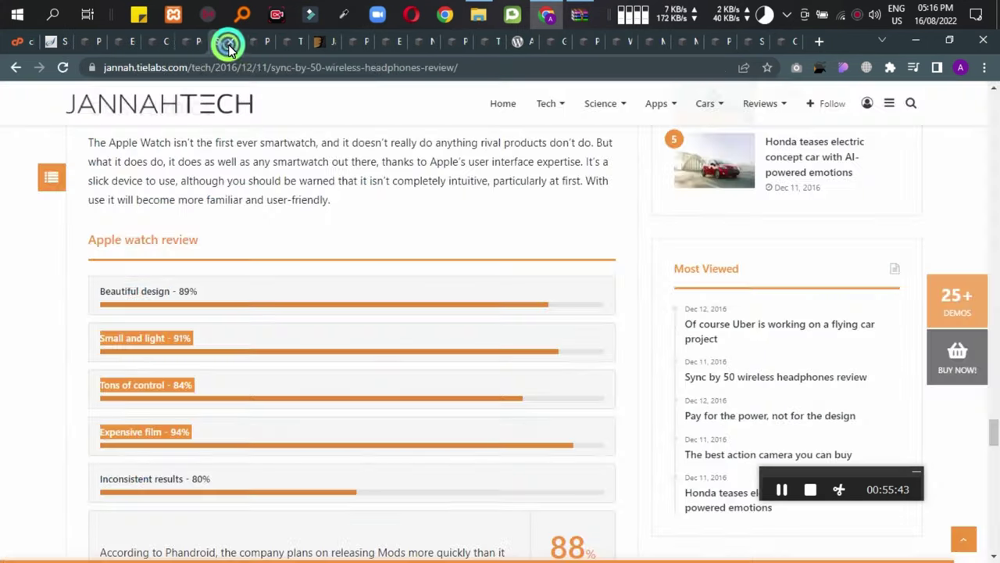
{"action": "left_click", "coordinate": [257, 41]}
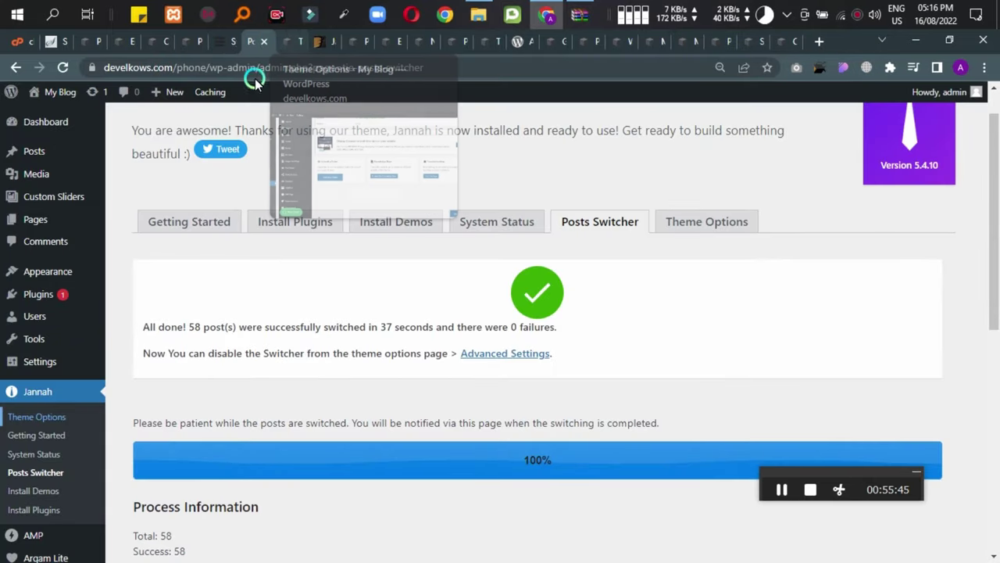
{"action": "left_click", "coordinate": [644, 292]}
{"action": "scroll", "coordinate": [505, 377], "scroll_direction": "down", "scroll_amount": 10}
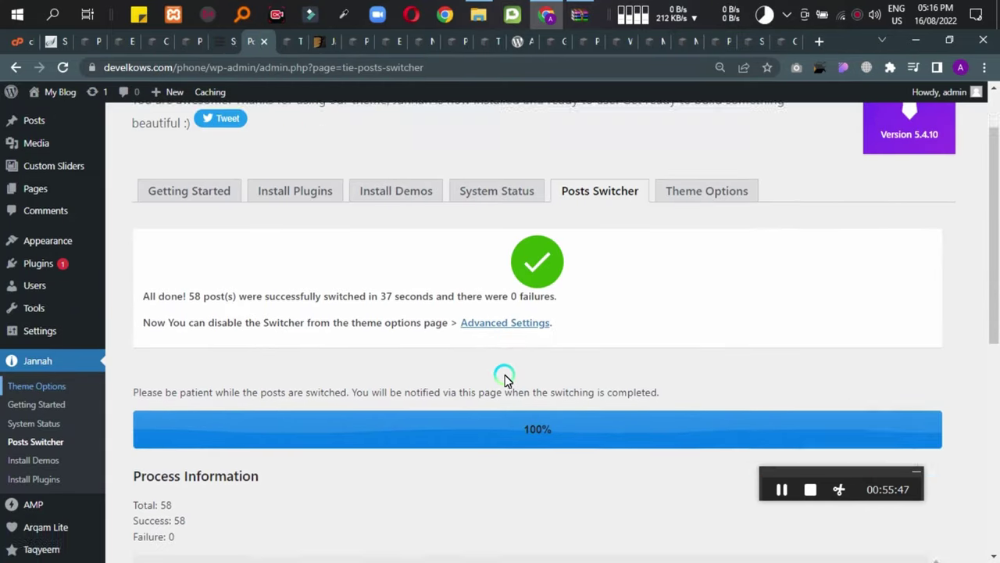
{"action": "scroll", "coordinate": [302, 398], "scroll_direction": "down", "scroll_amount": 20}
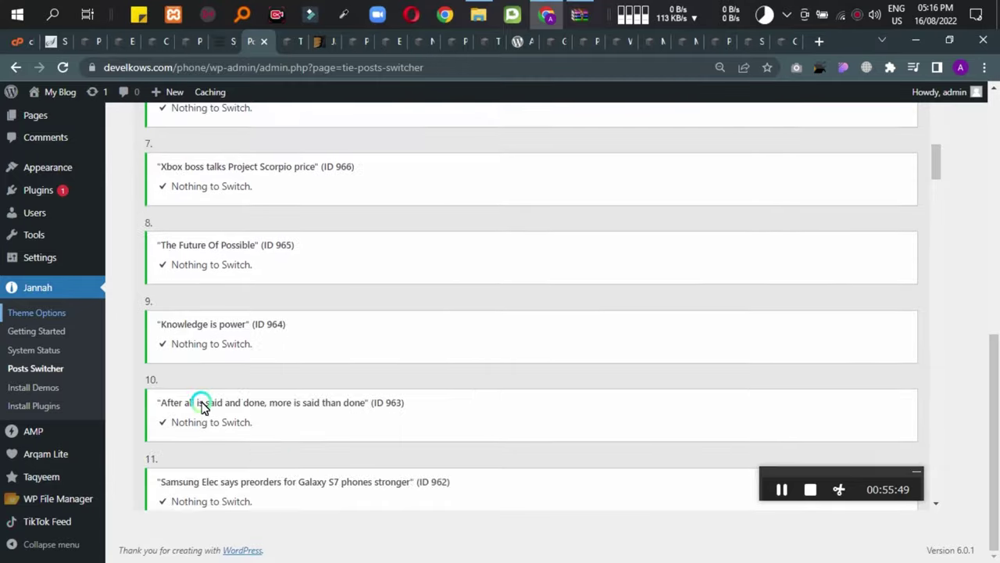
{"action": "scroll", "coordinate": [302, 401], "scroll_direction": "down", "scroll_amount": 20}
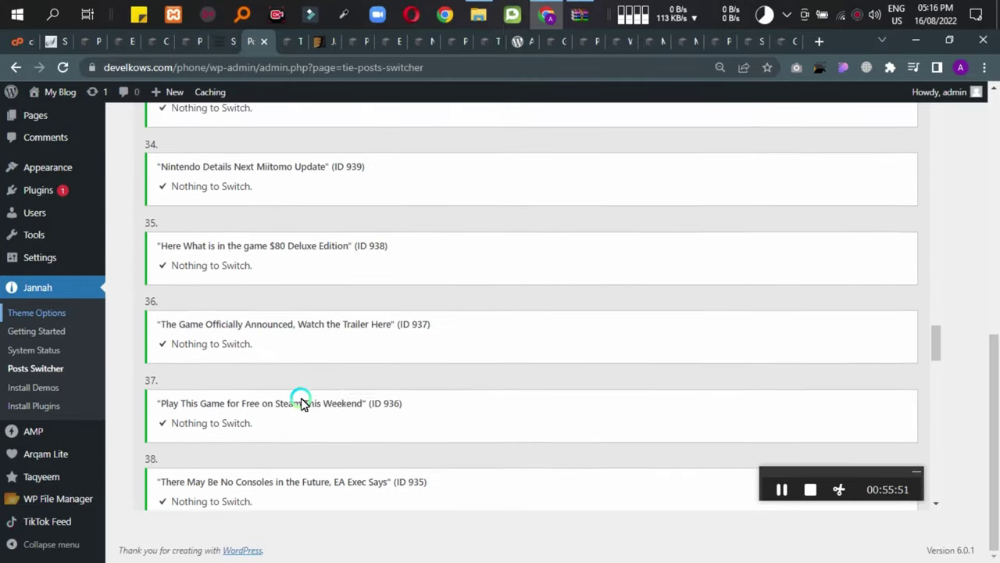
{"action": "scroll", "coordinate": [259, 399], "scroll_direction": "down", "scroll_amount": 3}
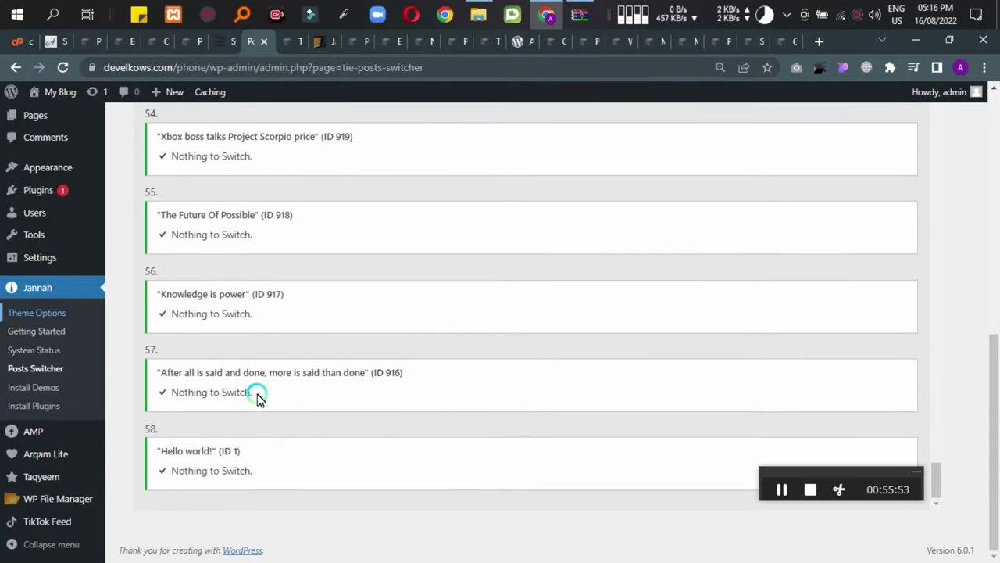
{"action": "scroll", "coordinate": [377, 423], "scroll_direction": "up", "scroll_amount": 20}
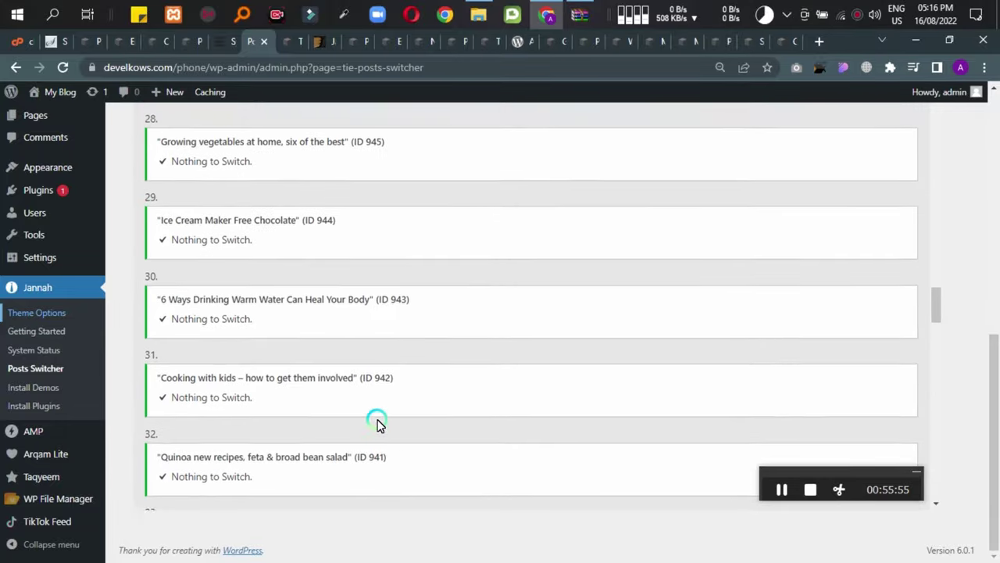
{"action": "scroll", "coordinate": [377, 423], "scroll_direction": "up", "scroll_amount": 20}
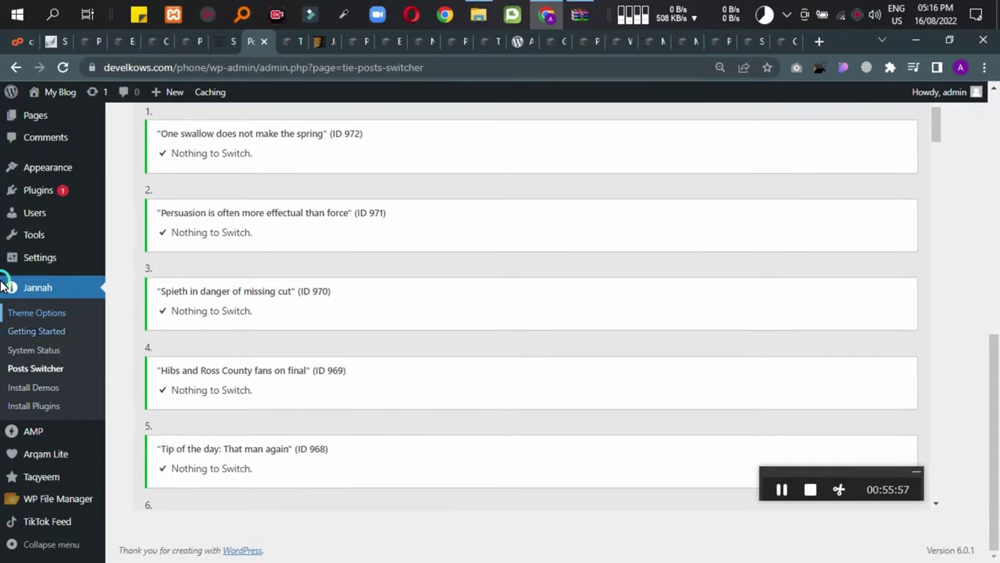
{"action": "scroll", "coordinate": [502, 332], "scroll_direction": "up", "scroll_amount": 6}
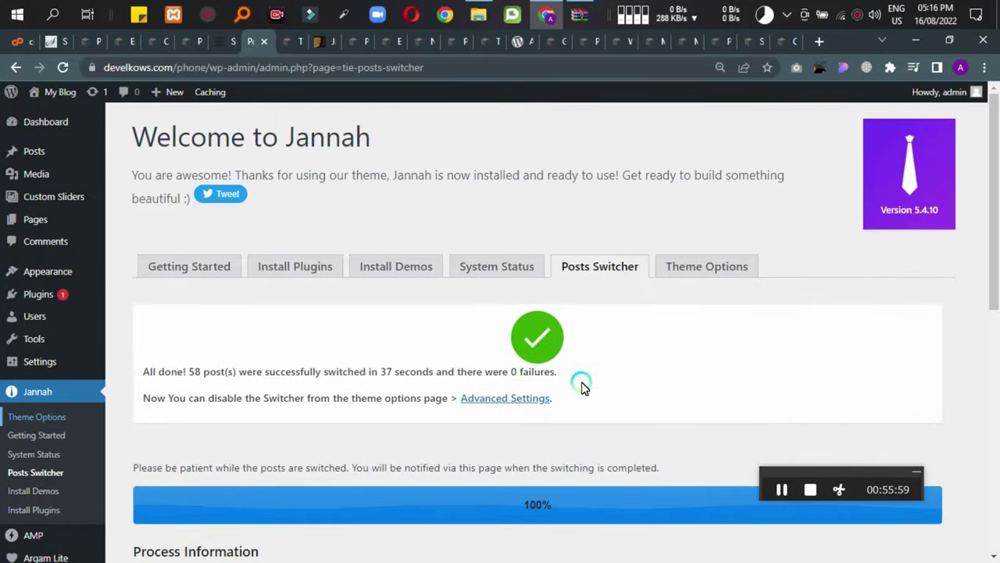
Reload the Posts Switcher and try to run it without choosing a previous theme.
{"action": "left_click", "coordinate": [599, 267]}
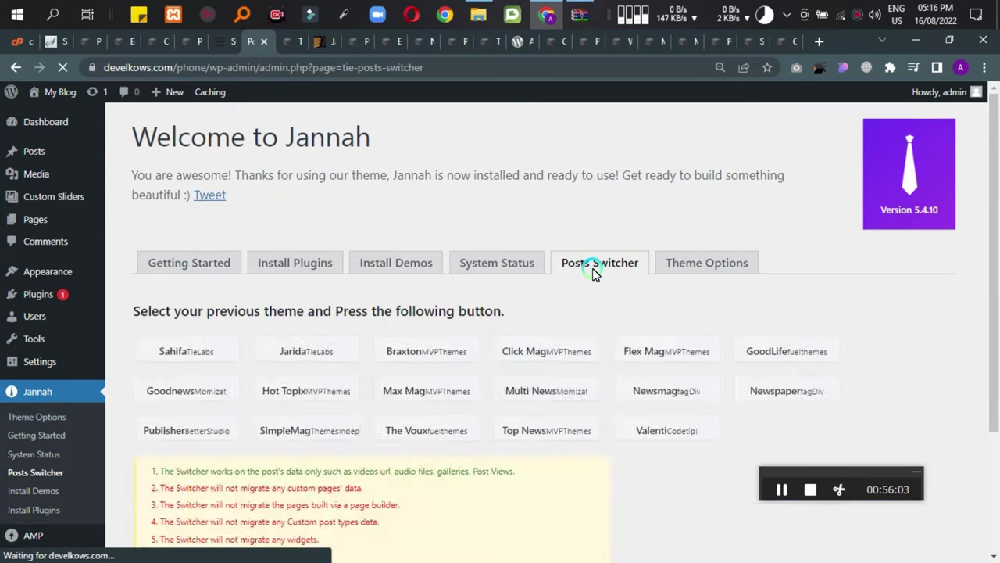
{"action": "scroll", "coordinate": [105, 416], "scroll_direction": "down", "scroll_amount": 4}
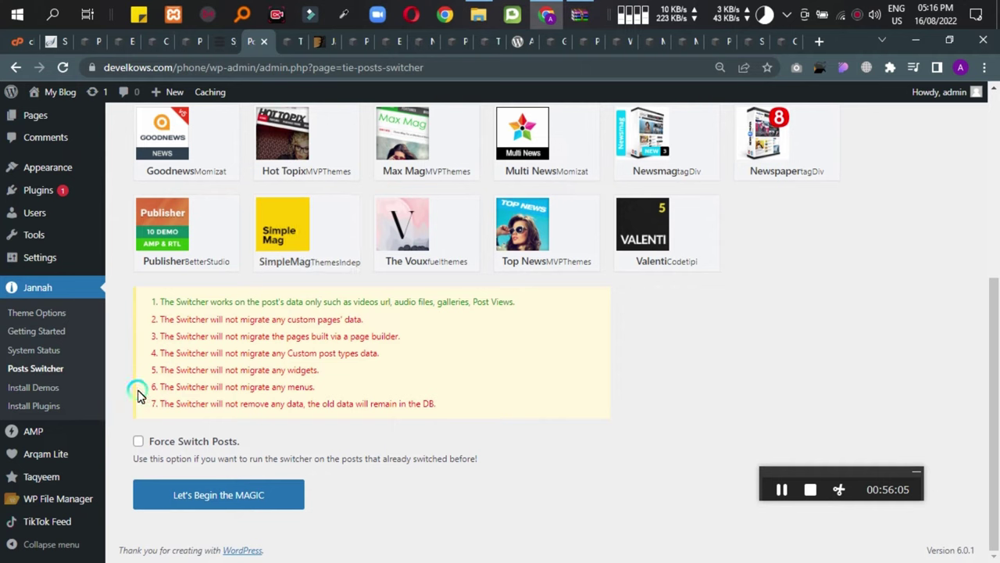
{"action": "left_click", "coordinate": [268, 504]}
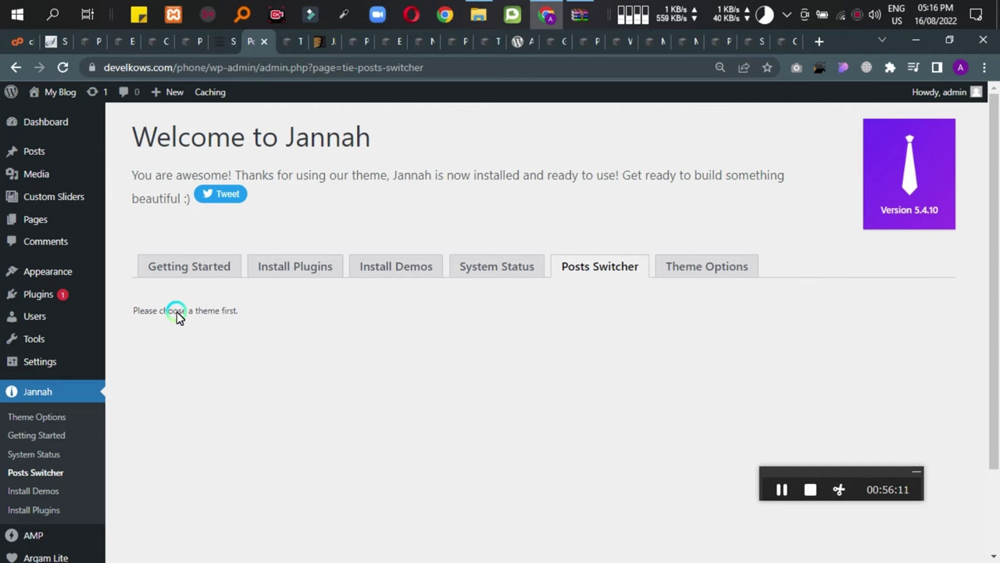
{"action": "left_click_drag", "start_coordinate": [144, 319], "coordinate": [277, 317]}
{"action": "left_click", "coordinate": [276, 317]}
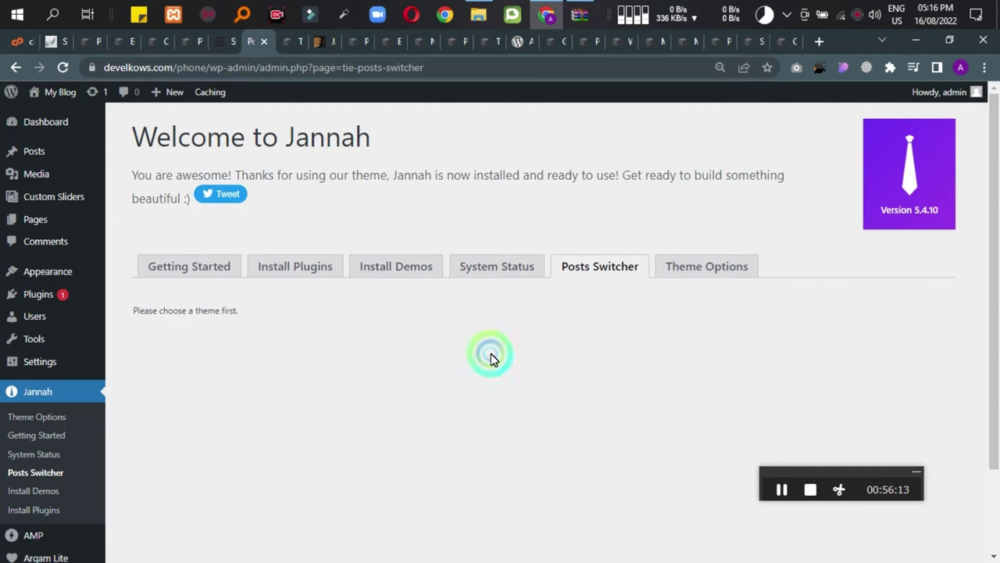
View Jannah's System Status page and the site's installed themes.
{"action": "left_click", "coordinate": [516, 266]}
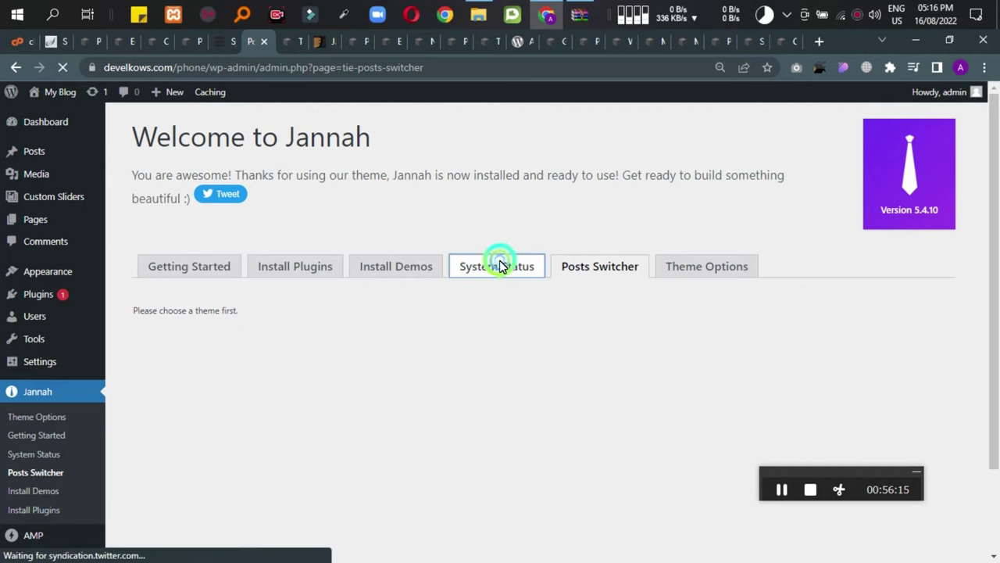
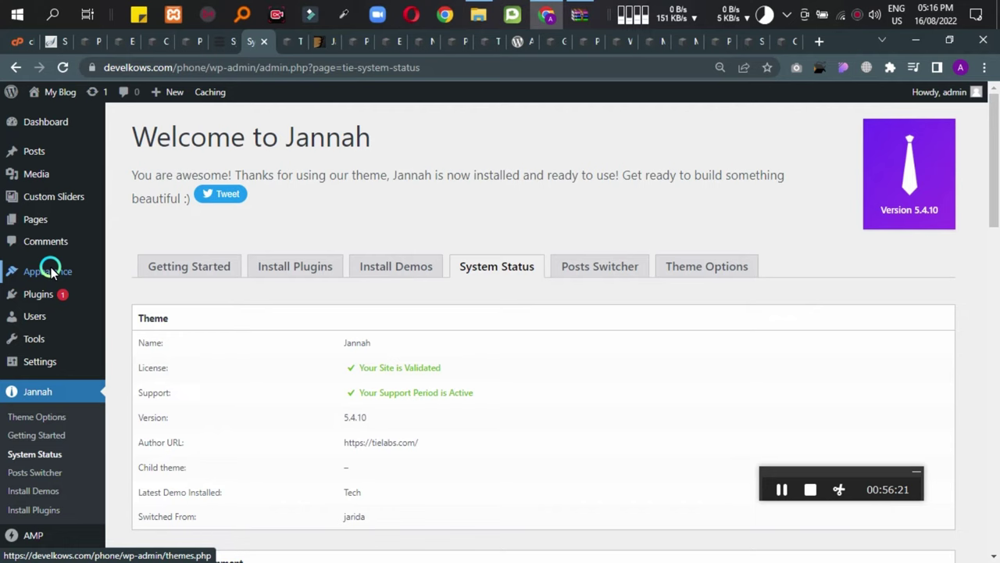
{"action": "mouse_move", "coordinate": [45, 272]}
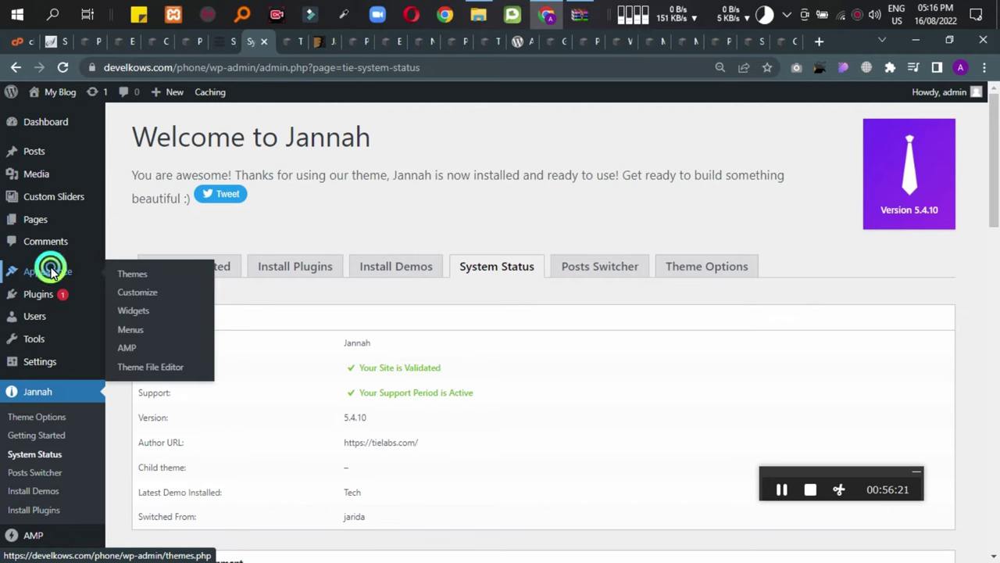
{"action": "left_click", "coordinate": [184, 271]}
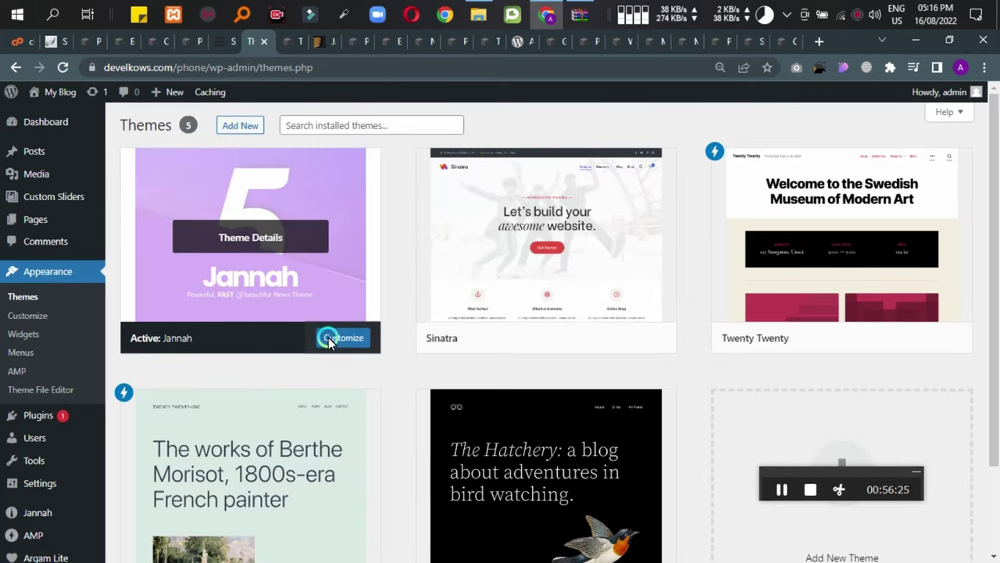
{"action": "scroll", "coordinate": [603, 380], "scroll_direction": "down", "scroll_amount": 2}
{"action": "scroll", "coordinate": [430, 393], "scroll_direction": "up", "scroll_amount": 2}
From the list of all posts, open "NASA plans to fix Mars spacecraft leak then launch in 2018" for editing in a new tab.
{"action": "mouse_move", "coordinate": [34, 151]}
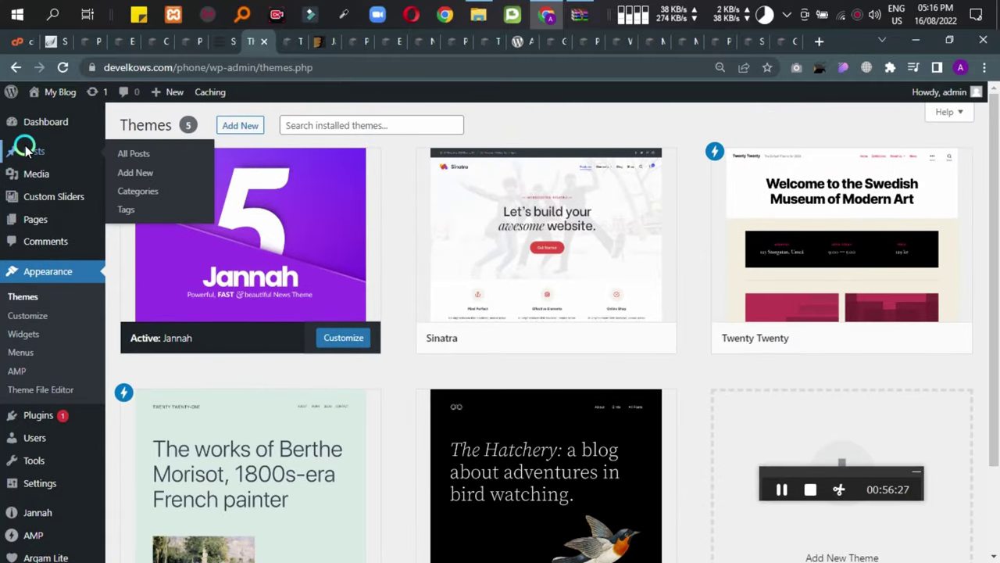
{"action": "left_click", "coordinate": [187, 148]}
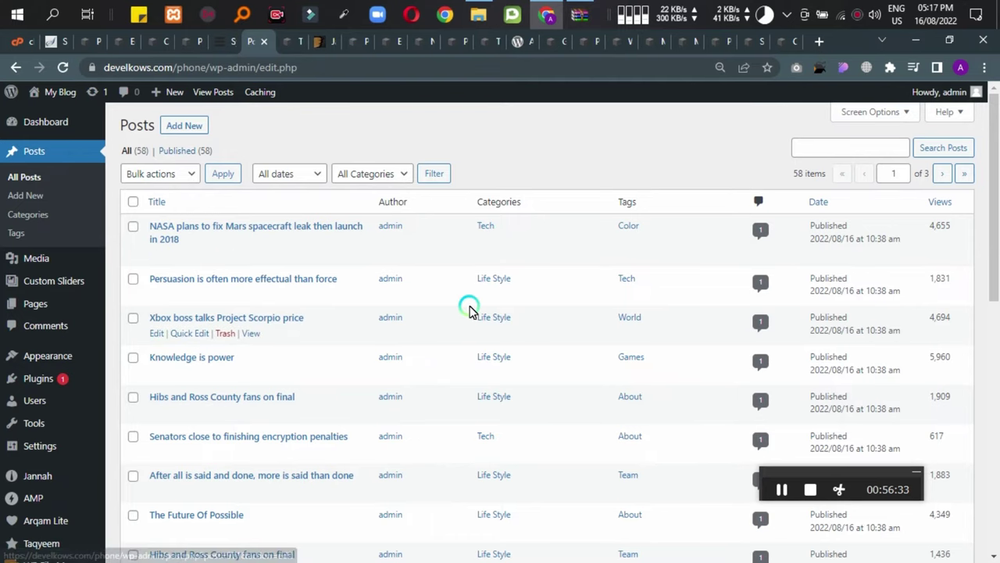
{"action": "middle_click", "coordinate": [159, 254]}
{"action": "scroll", "coordinate": [253, 308], "scroll_direction": "down", "scroll_amount": 1}
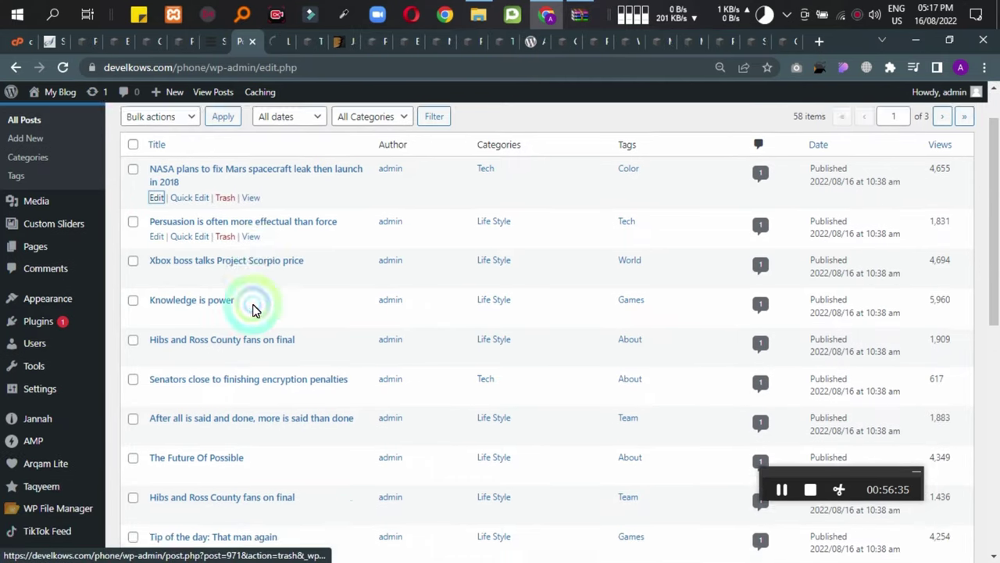
{"action": "left_click", "coordinate": [279, 44]}
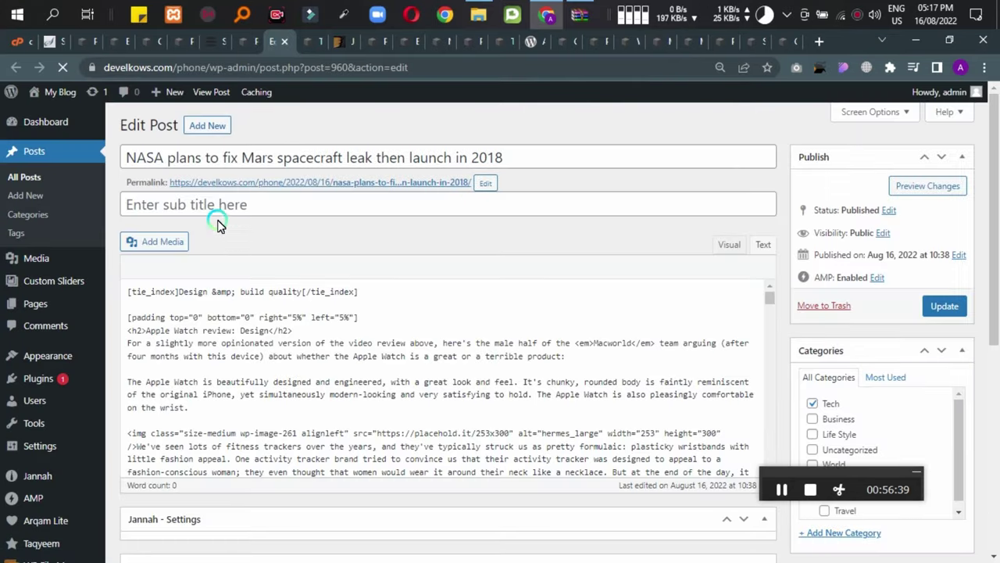
Examine the post's text source and its tie_index shortcodes down to the pricing and availability section.
{"action": "scroll", "coordinate": [134, 430], "scroll_direction": "down", "scroll_amount": 8}
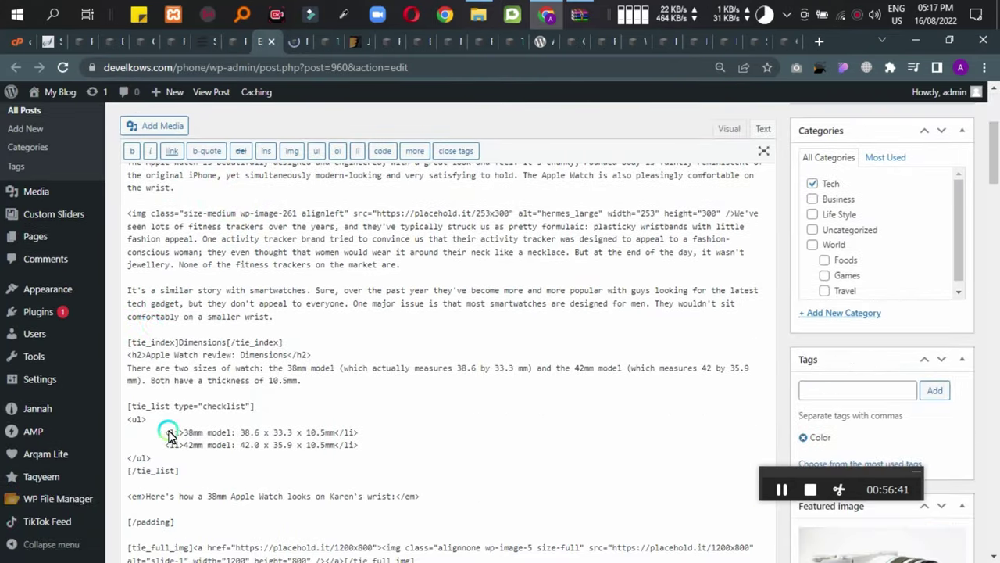
{"action": "scroll", "coordinate": [260, 434], "scroll_direction": "down", "scroll_amount": 10}
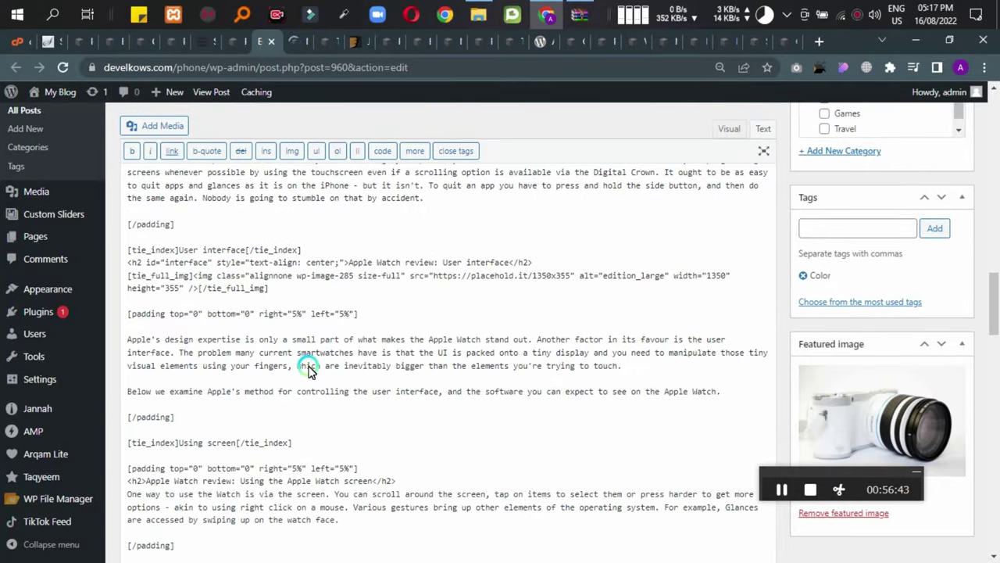
{"action": "scroll", "coordinate": [316, 262], "scroll_direction": "down", "scroll_amount": 5}
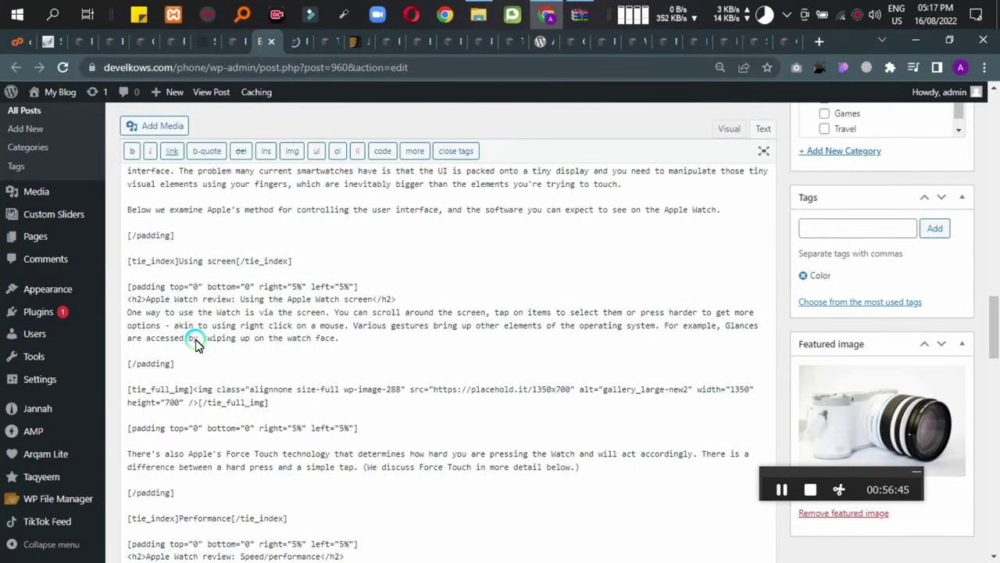
{"action": "scroll", "coordinate": [179, 287], "scroll_direction": "down", "scroll_amount": 5}
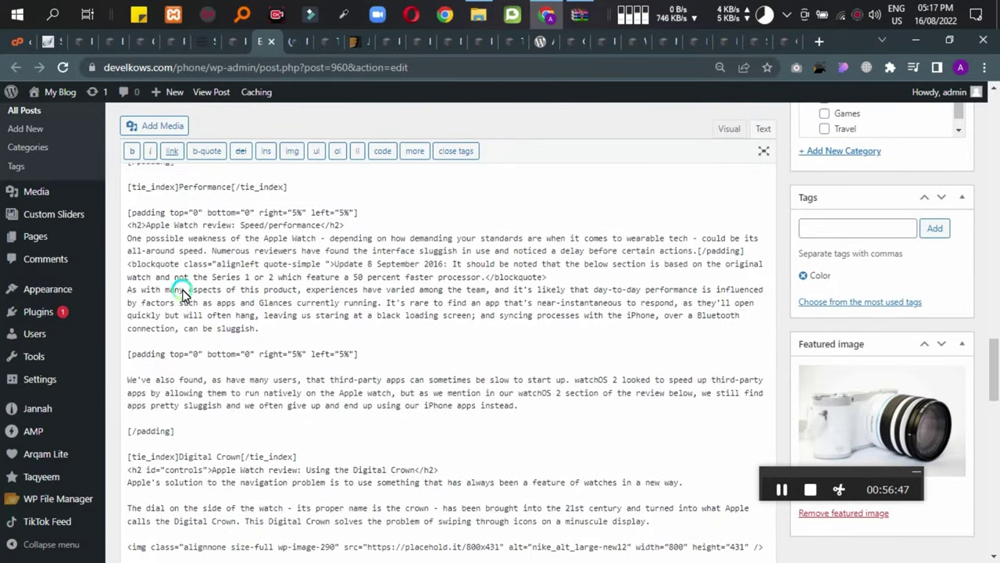
{"action": "scroll", "coordinate": [247, 347], "scroll_direction": "down", "scroll_amount": 3}
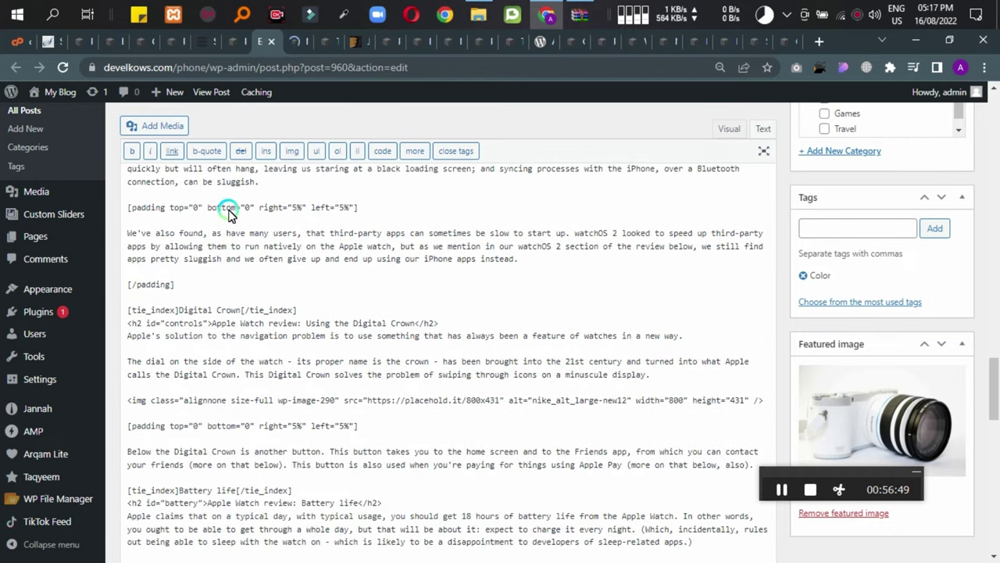
{"action": "scroll", "coordinate": [193, 290], "scroll_direction": "down", "scroll_amount": 5}
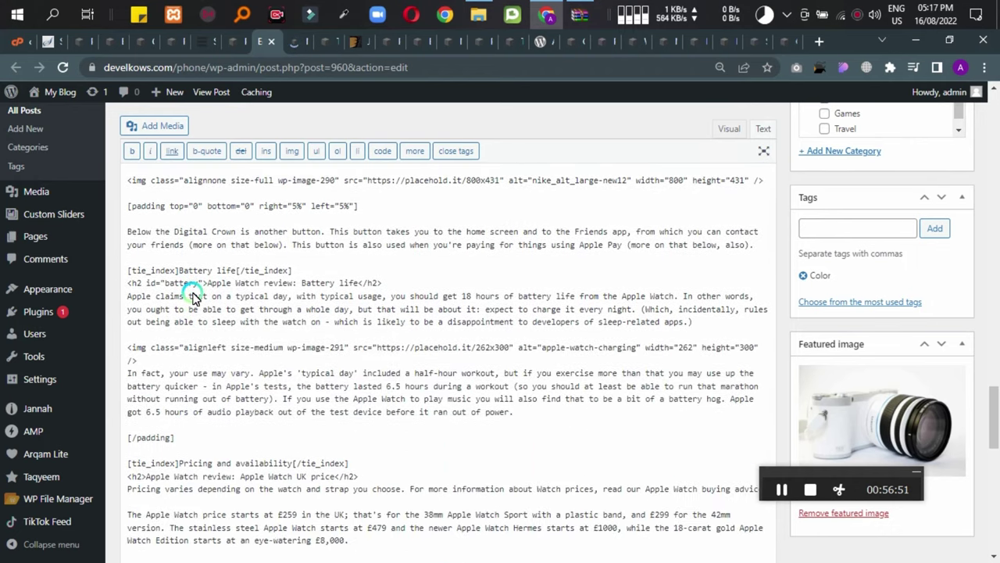
{"action": "scroll", "coordinate": [226, 337], "scroll_direction": "down", "scroll_amount": 6}
{"action": "scroll", "coordinate": [208, 263], "scroll_direction": "up", "scroll_amount": 6}
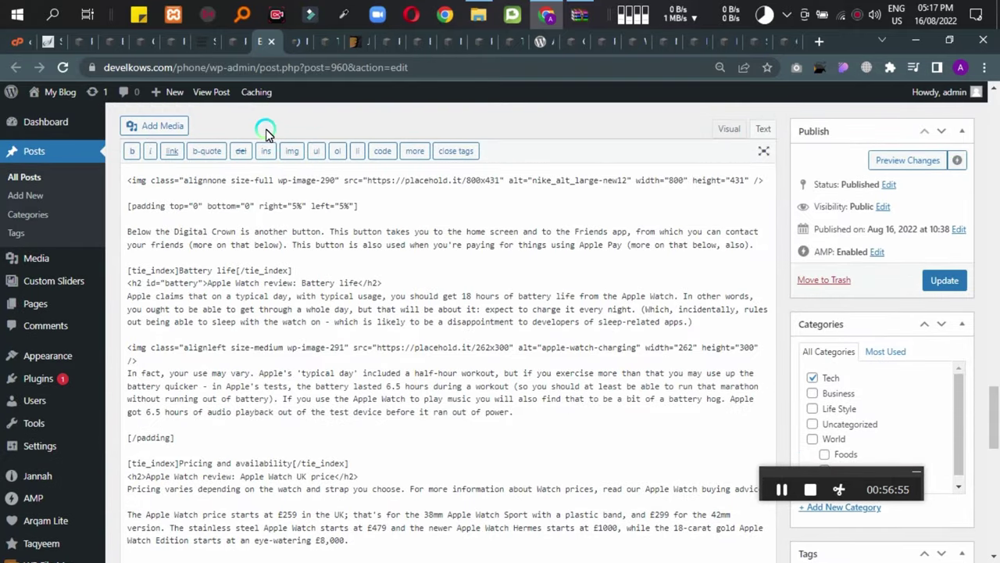
View the published NASA post and expand its floating section index while reading the Dimensions and Build quality sections.
{"action": "left_click", "coordinate": [290, 40]}
{"action": "scroll", "coordinate": [383, 296], "scroll_direction": "down", "scroll_amount": 3}
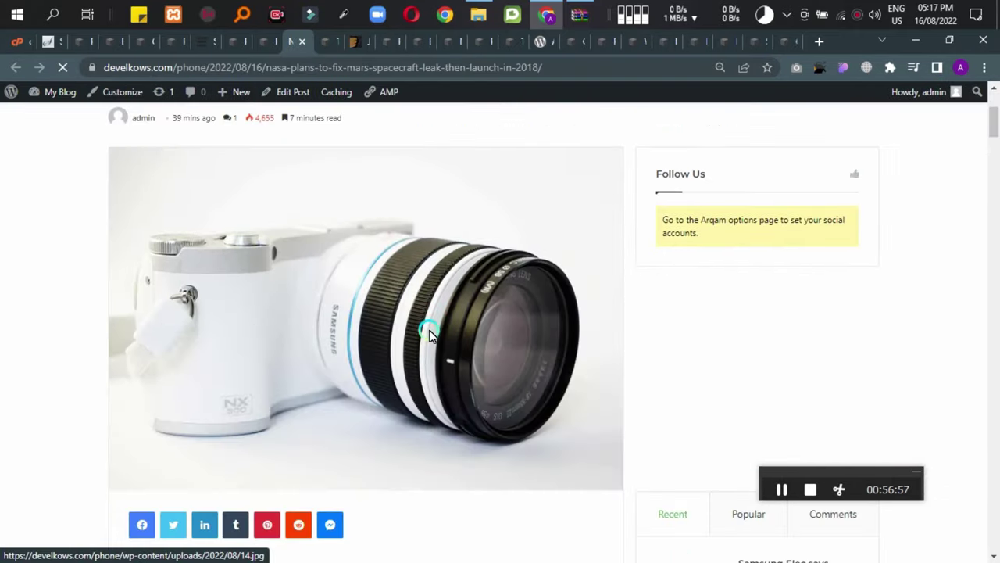
{"action": "scroll", "coordinate": [224, 380], "scroll_direction": "down", "scroll_amount": 10}
{"action": "scroll", "coordinate": [219, 380], "scroll_direction": "up", "scroll_amount": 3}
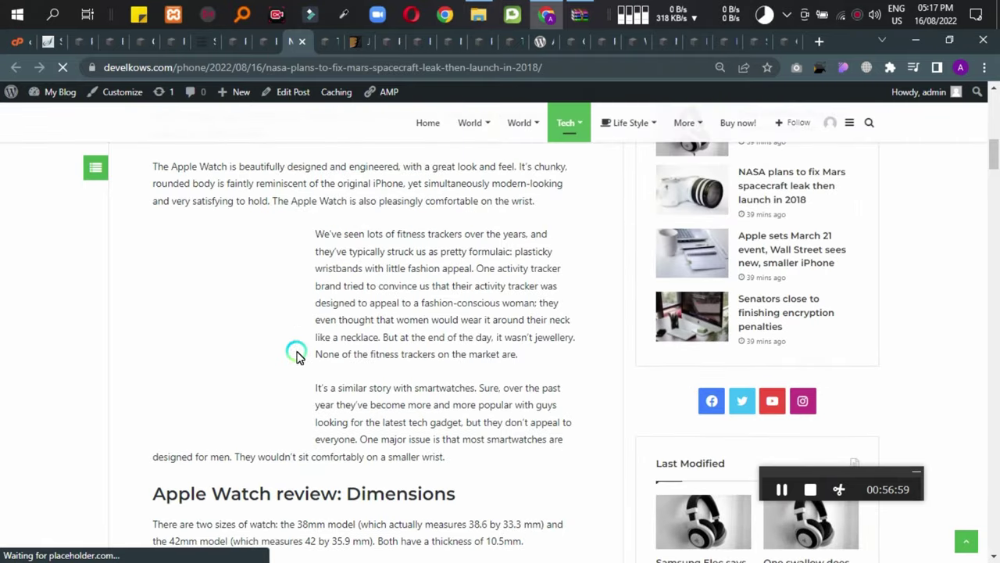
{"action": "scroll", "coordinate": [323, 390], "scroll_direction": "down", "scroll_amount": 8}
{"action": "left_click", "coordinate": [98, 168]}
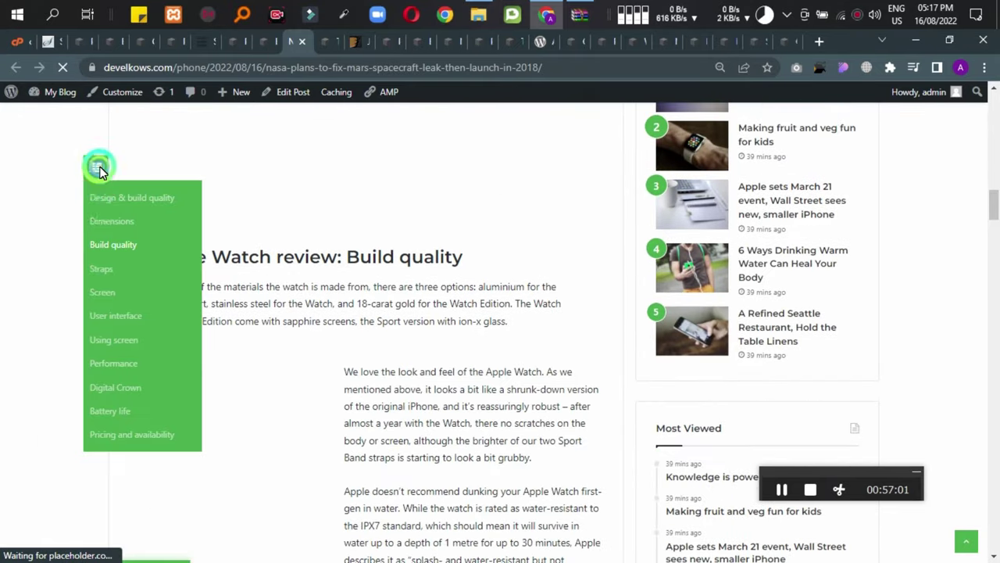
{"action": "scroll", "coordinate": [373, 290], "scroll_direction": "up", "scroll_amount": 6}
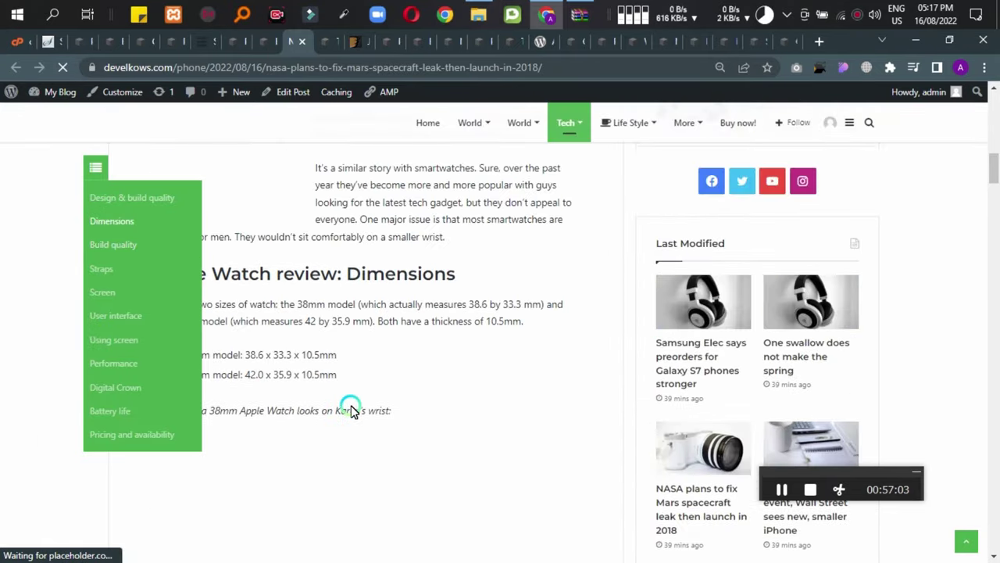
{"action": "scroll", "coordinate": [492, 395], "scroll_direction": "down", "scroll_amount": 5}
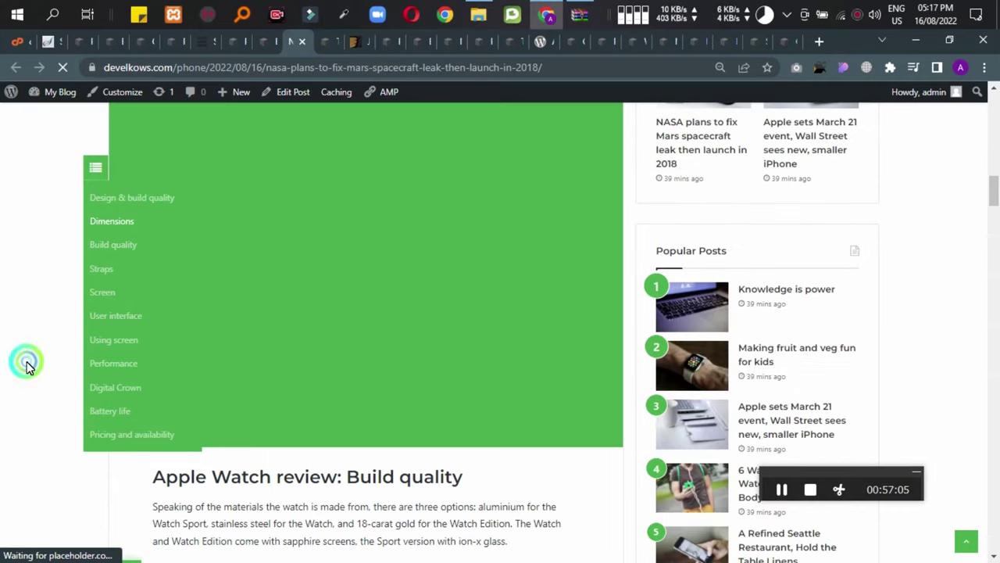
Read the published NASA post down to its Using screen section, and place its browser tab beside the demo review's tab.
{"action": "scroll", "coordinate": [507, 381], "scroll_direction": "down", "scroll_amount": 8}
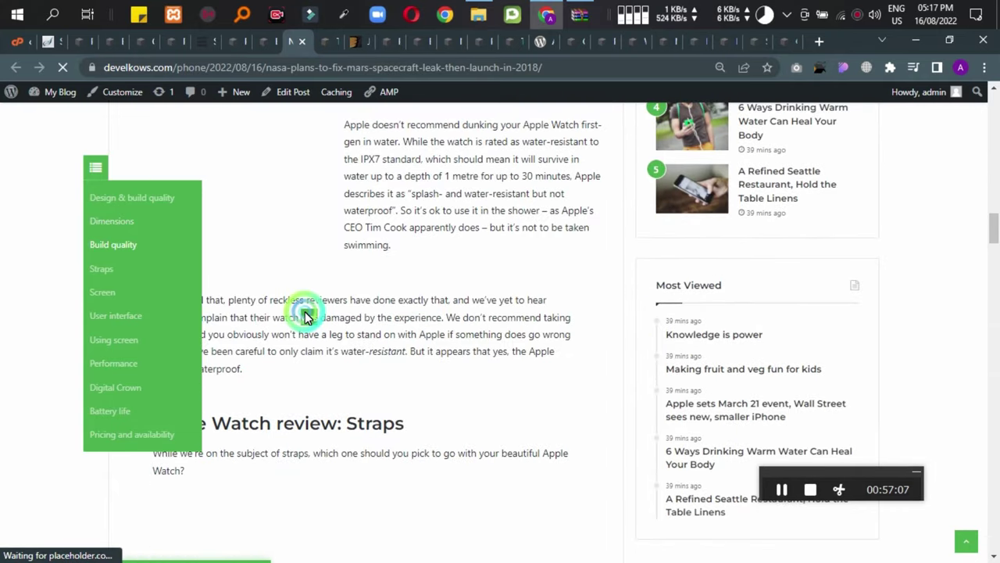
{"action": "scroll", "coordinate": [364, 397], "scroll_direction": "down", "scroll_amount": 15}
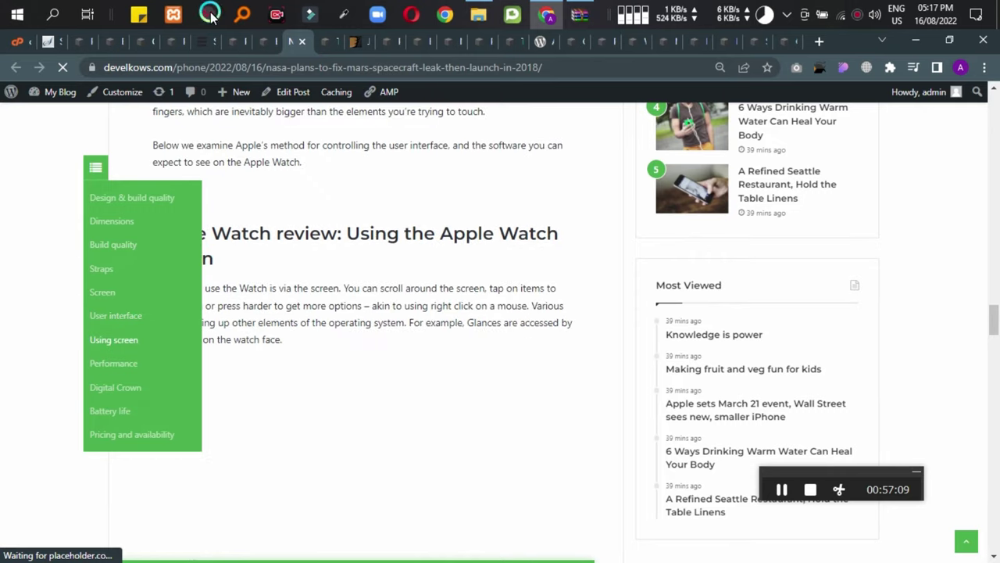
{"action": "left_click", "coordinate": [327, 43]}
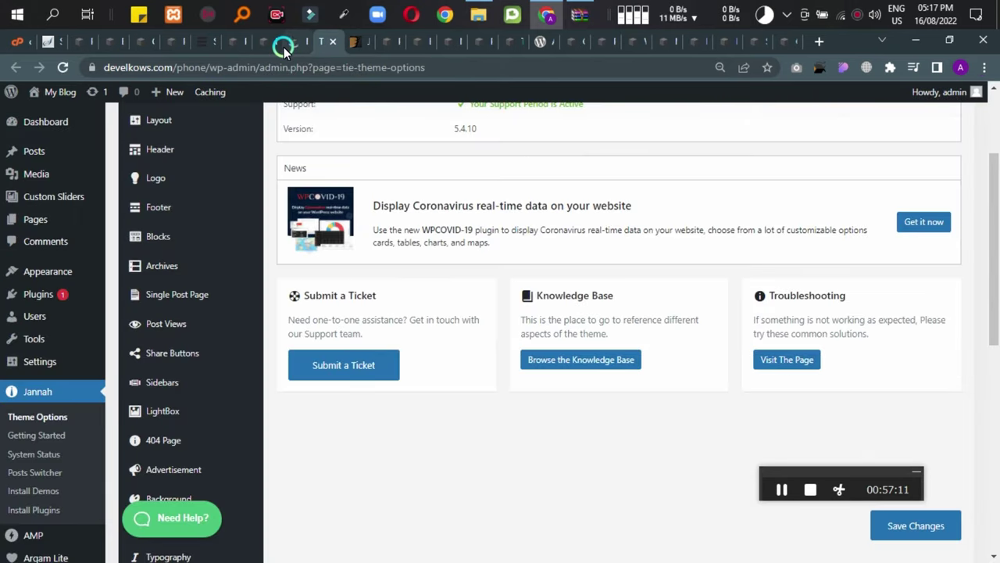
{"action": "left_click_drag", "start_coordinate": [298, 40], "coordinate": [217, 43]}
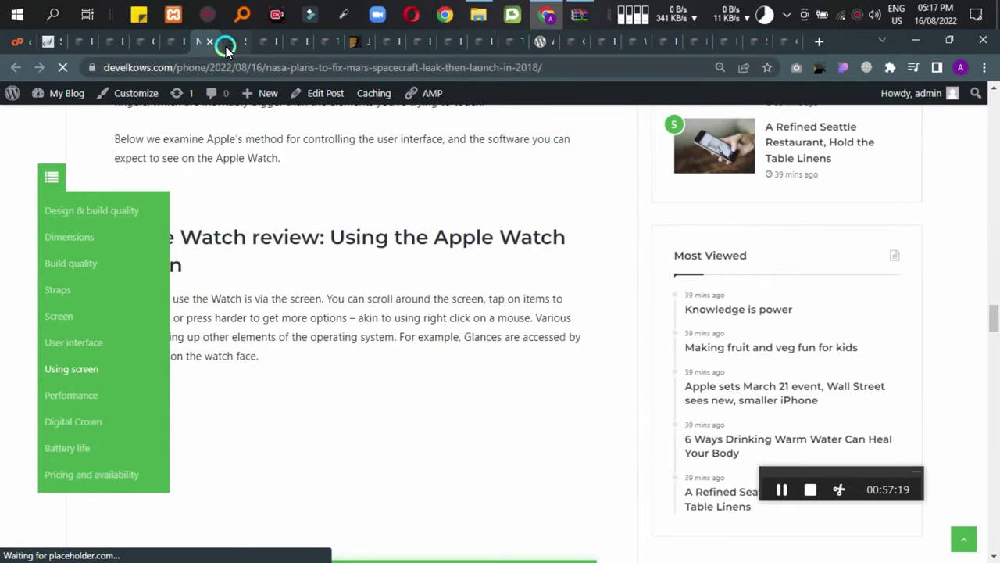
Examine the Sync by 50 wireless headphones review on the Jannah demo site, from its straps section to its score breakdown and related articles.
{"action": "left_click", "coordinate": [227, 46]}
{"action": "scroll", "coordinate": [179, 379], "scroll_direction": "up", "scroll_amount": 5}
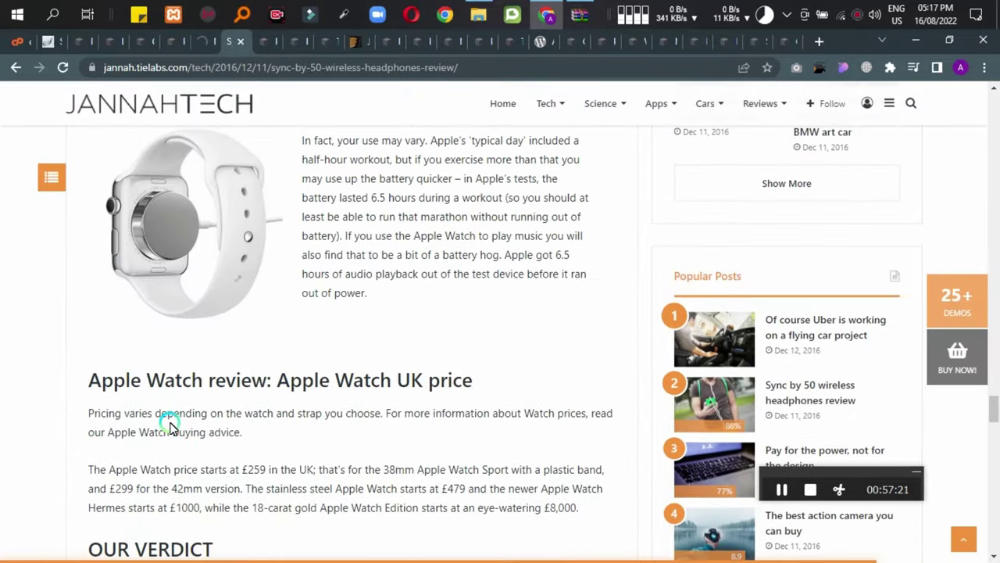
{"action": "scroll", "coordinate": [160, 406], "scroll_direction": "up", "scroll_amount": 1}
{"action": "scroll", "coordinate": [238, 383], "scroll_direction": "up", "scroll_amount": 20}
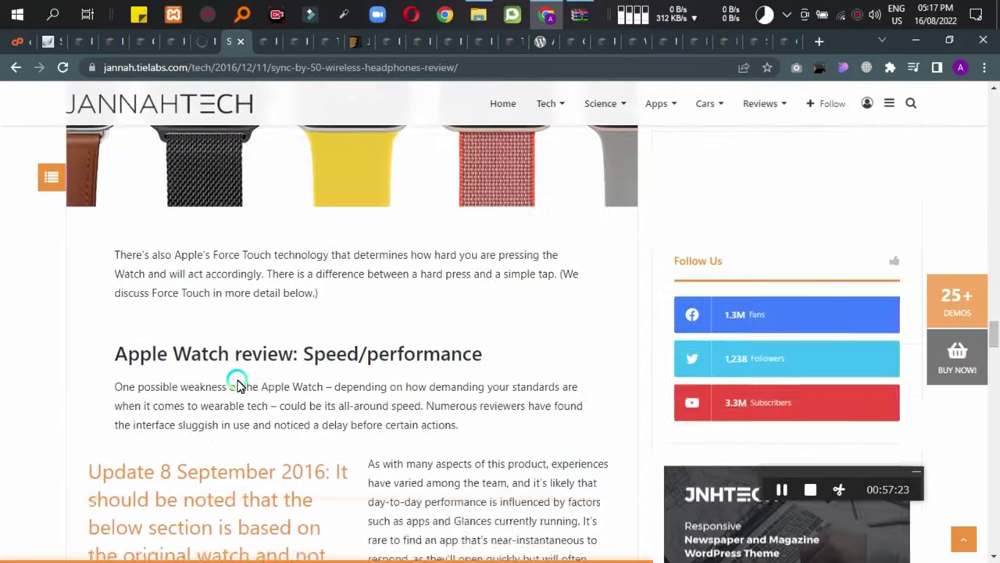
{"action": "scroll", "coordinate": [238, 385], "scroll_direction": "up", "scroll_amount": 4}
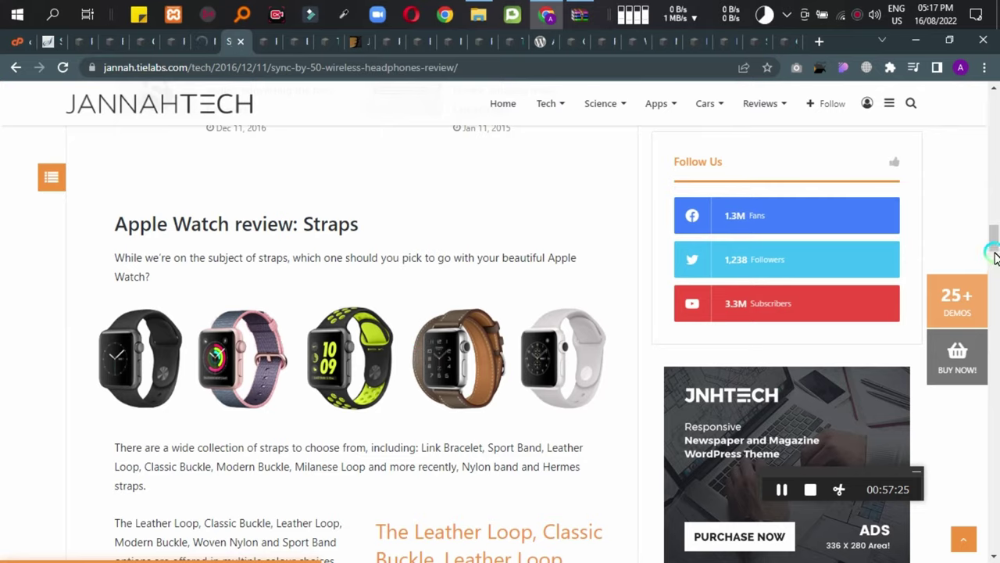
{"action": "left_click_drag", "start_coordinate": [995, 257], "coordinate": [266, 426]}
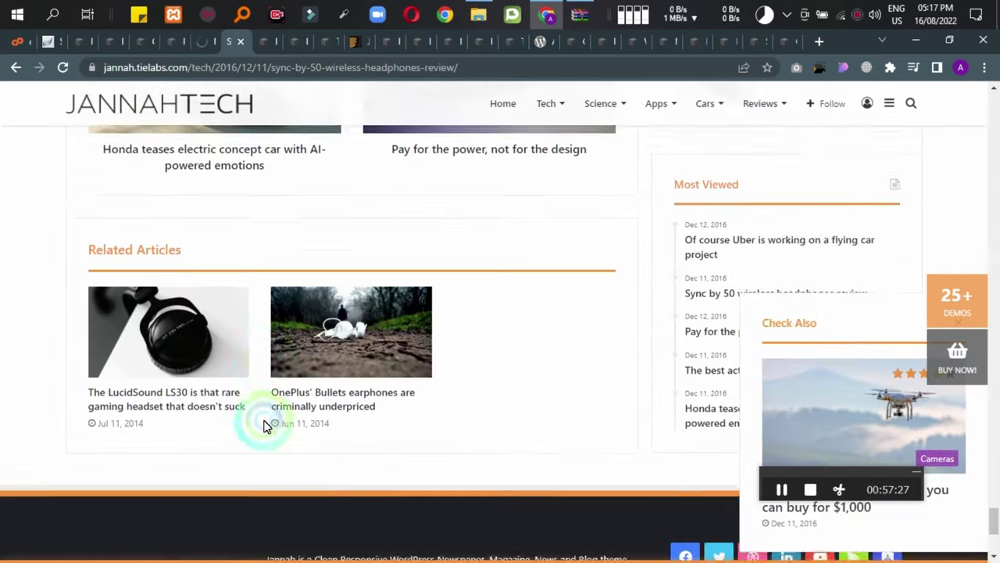
{"action": "scroll", "coordinate": [263, 426], "scroll_direction": "up", "scroll_amount": 15}
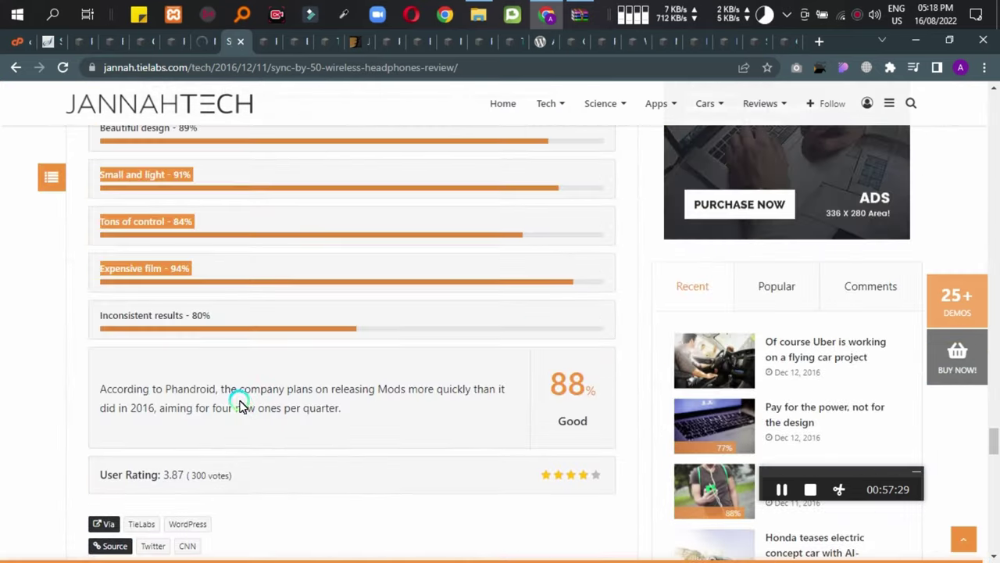
Return to the published NASA post and examine its Our Verdict section and share buttons.
{"action": "left_click", "coordinate": [200, 41]}
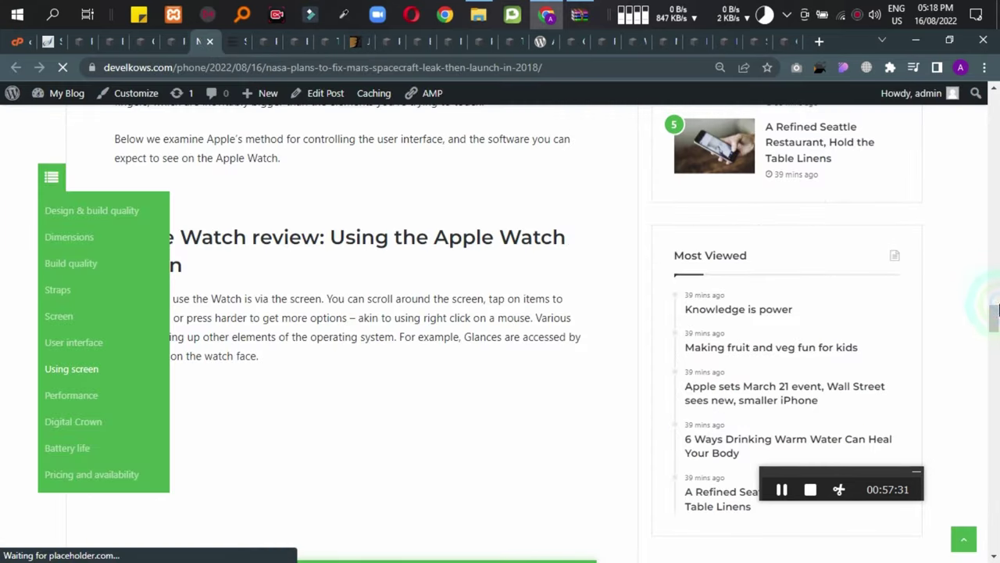
{"action": "left_click_drag", "start_coordinate": [994, 311], "coordinate": [129, 438]}
{"action": "scroll", "coordinate": [130, 435], "scroll_direction": "up", "scroll_amount": 10}
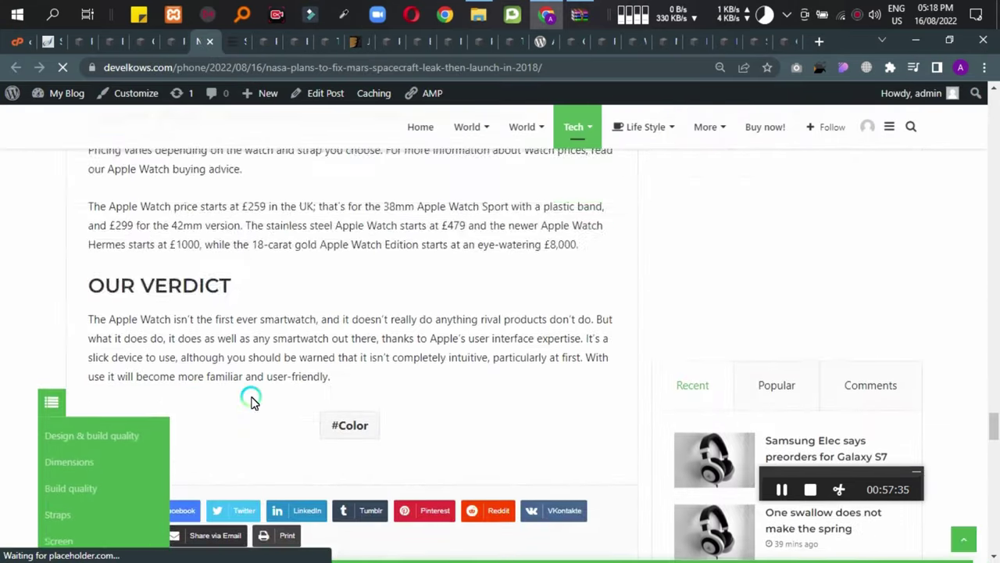
{"action": "scroll", "coordinate": [119, 393], "scroll_direction": "down", "scroll_amount": 3}
{"action": "scroll", "coordinate": [119, 394], "scroll_direction": "up", "scroll_amount": 5}
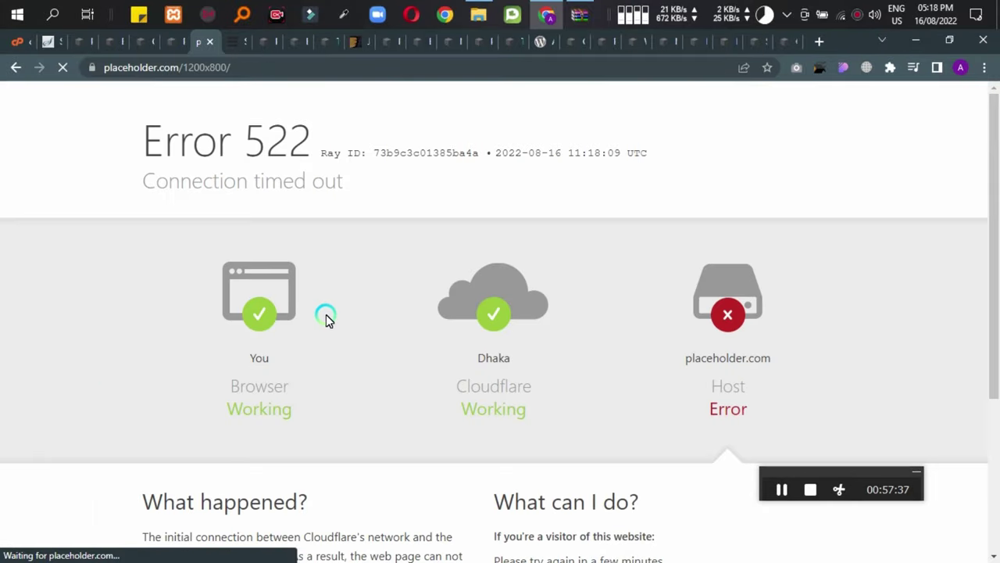
Inspect the error heading on the placeholder.com page and go back to the NASA post.
{"action": "triple_click", "coordinate": [467, 143]}
{"action": "double_click", "coordinate": [85, 161]}
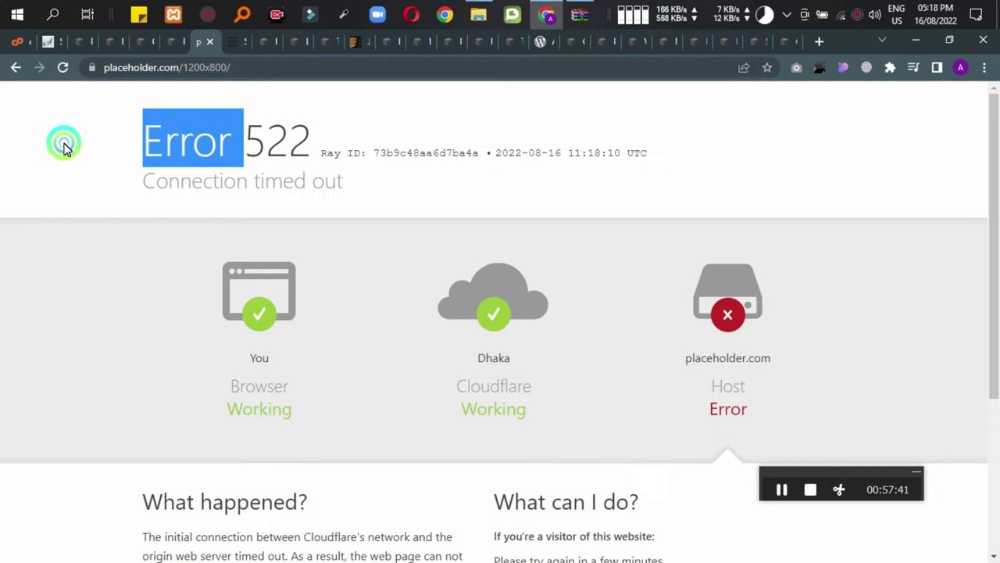
{"action": "left_click", "coordinate": [714, 152]}
{"action": "left_click", "coordinate": [107, 82]}
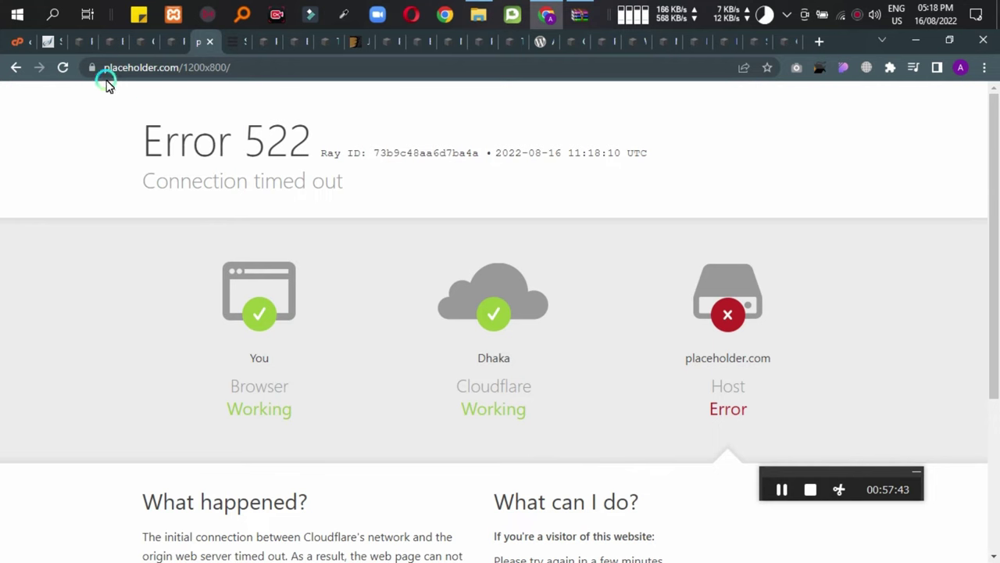
{"action": "left_click", "coordinate": [9, 68]}
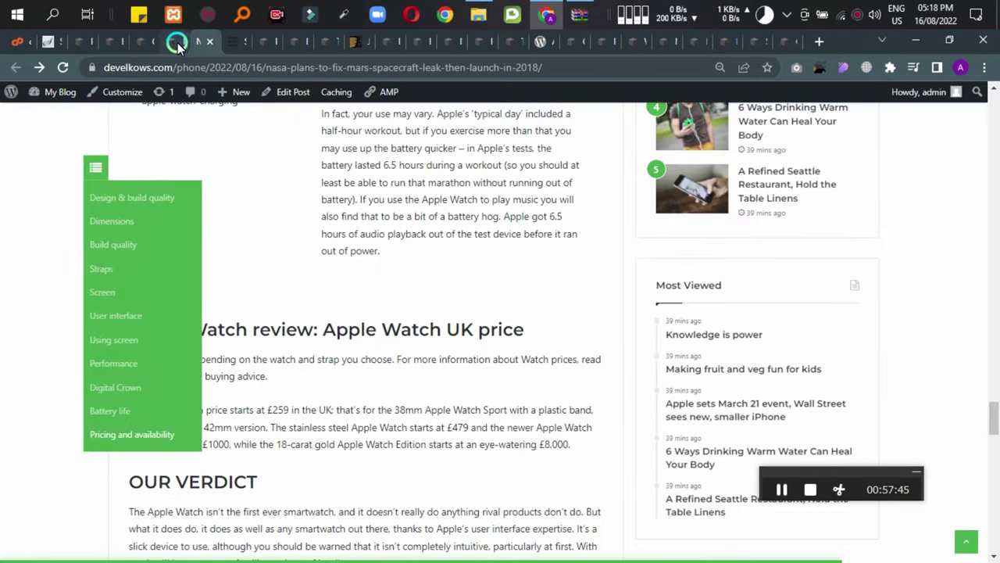
From the list of all posts, open WP Reset in a new tab and view its user-created snapshots.
{"action": "left_click", "coordinate": [178, 44]}
{"action": "scroll", "coordinate": [31, 434], "scroll_direction": "down", "scroll_amount": 2}
{"action": "scroll", "coordinate": [31, 434], "scroll_direction": "down", "scroll_amount": 1}
{"action": "left_click", "coordinate": [65, 355]}
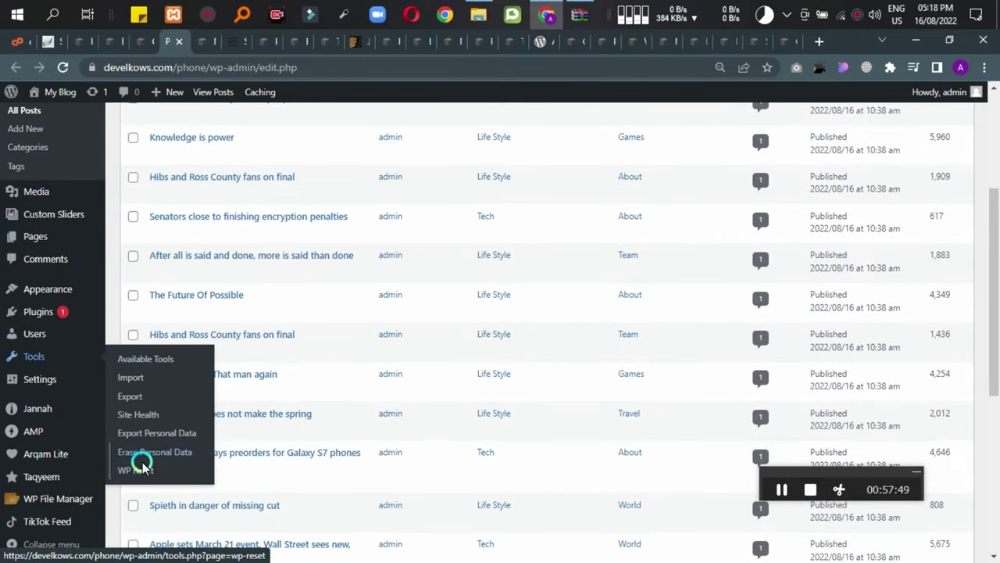
{"action": "left_click", "coordinate": [196, 39]}
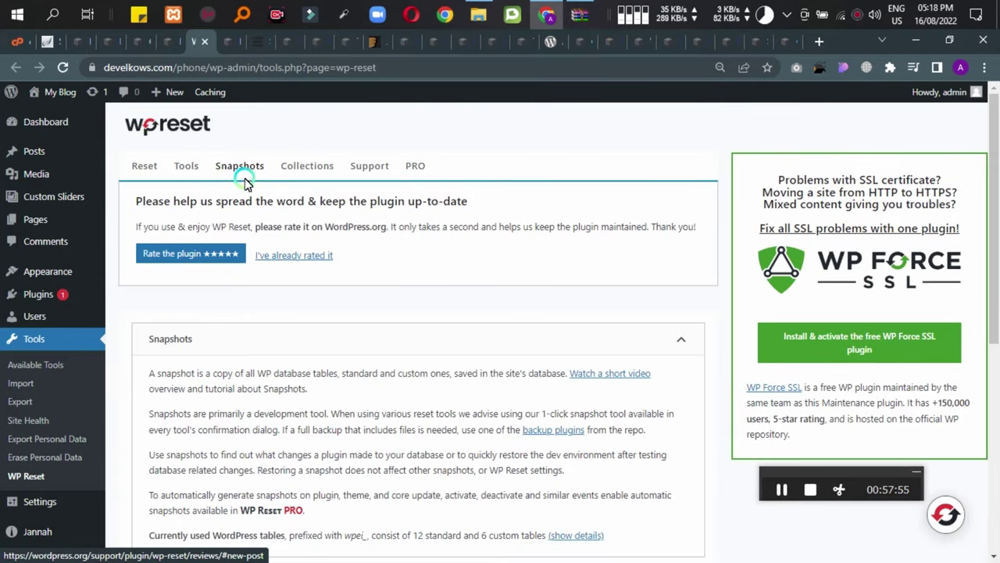
{"action": "scroll", "coordinate": [196, 235], "scroll_direction": "down", "scroll_amount": 6}
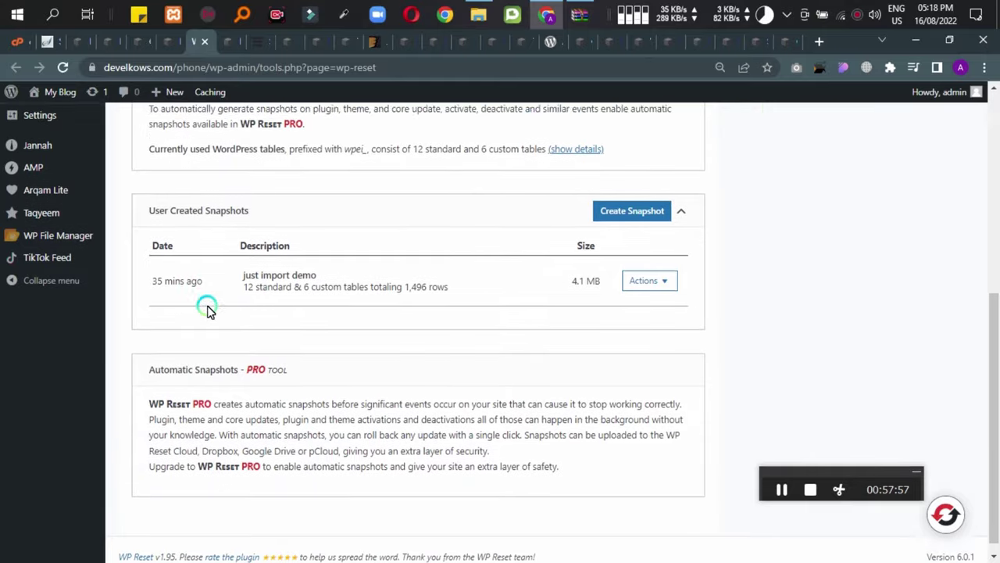
Return to the NASA post's editor and review the end of its text source down to the Jannah settings.
{"action": "left_click", "coordinate": [254, 40]}
{"action": "left_click", "coordinate": [227, 41]}
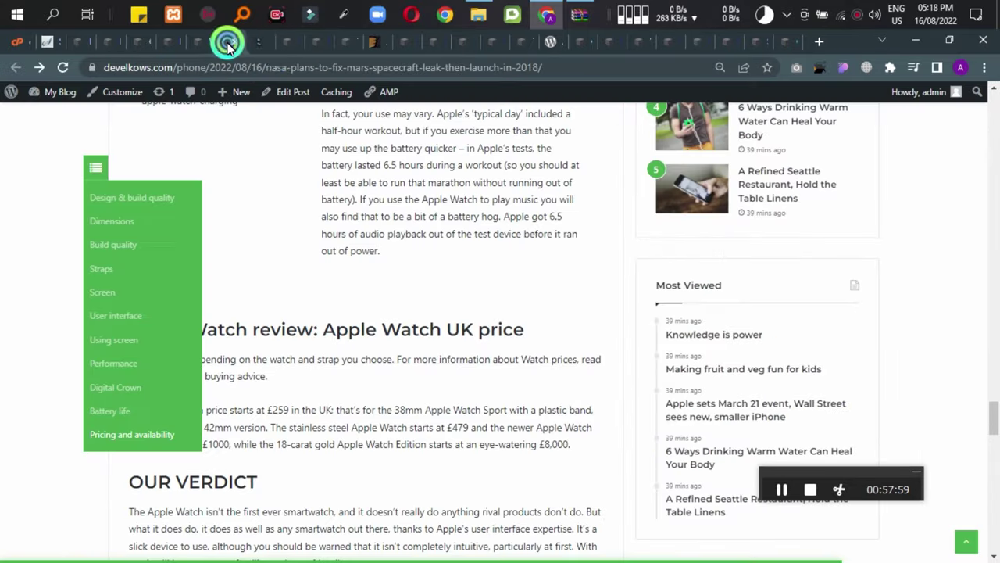
{"action": "left_click", "coordinate": [279, 41]}
{"action": "left_click", "coordinate": [310, 39]}
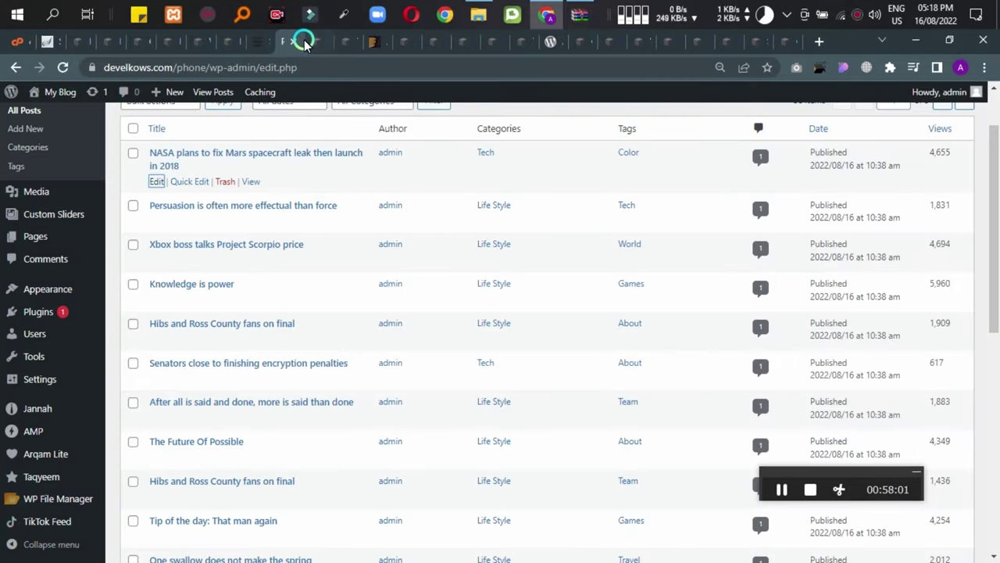
{"action": "left_click", "coordinate": [311, 47]}
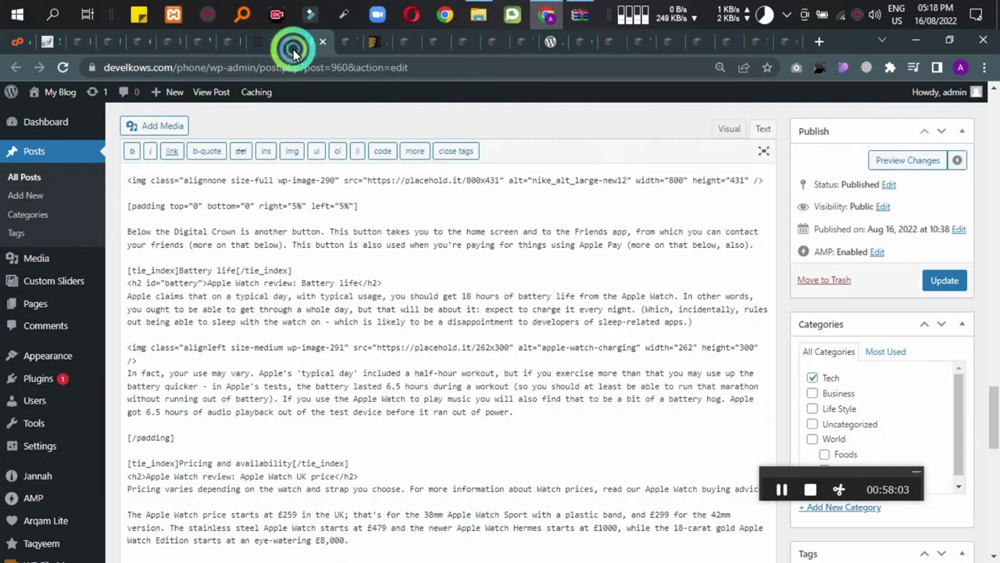
{"action": "left_click", "coordinate": [24, 62]}
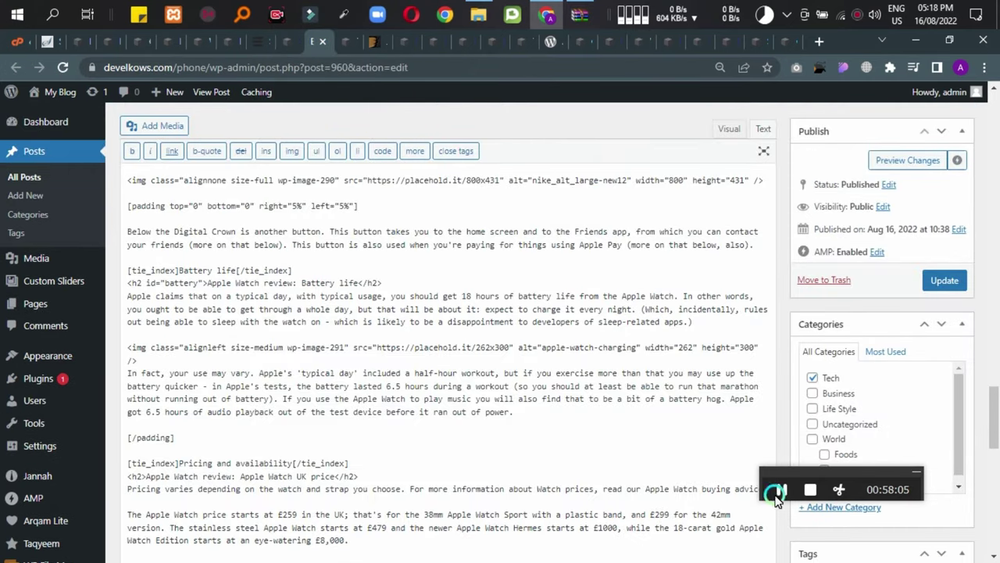
{"action": "scroll", "coordinate": [297, 404], "scroll_direction": "down", "scroll_amount": 4}
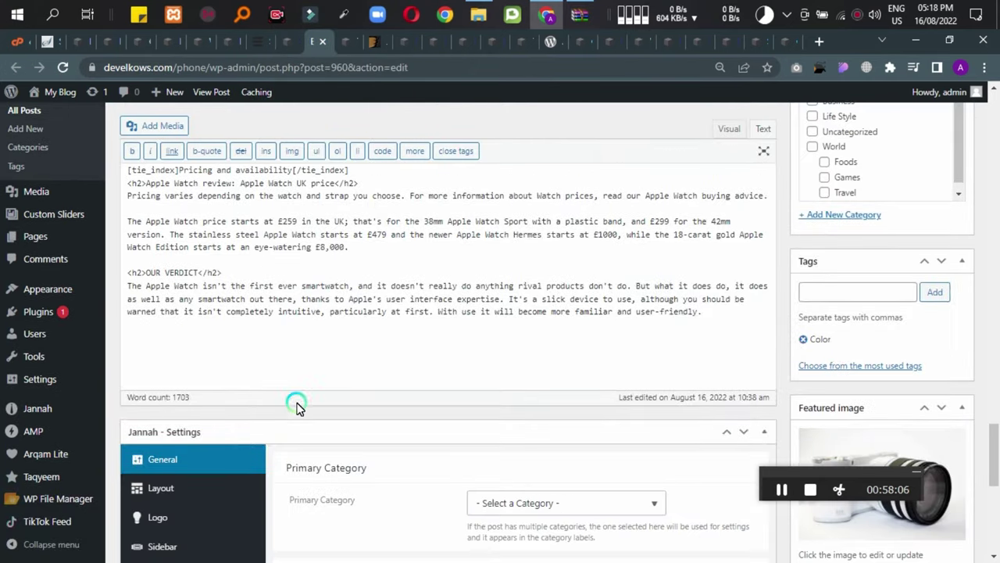
{"action": "left_click", "coordinate": [277, 44]}
{"action": "left_click", "coordinate": [312, 42]}
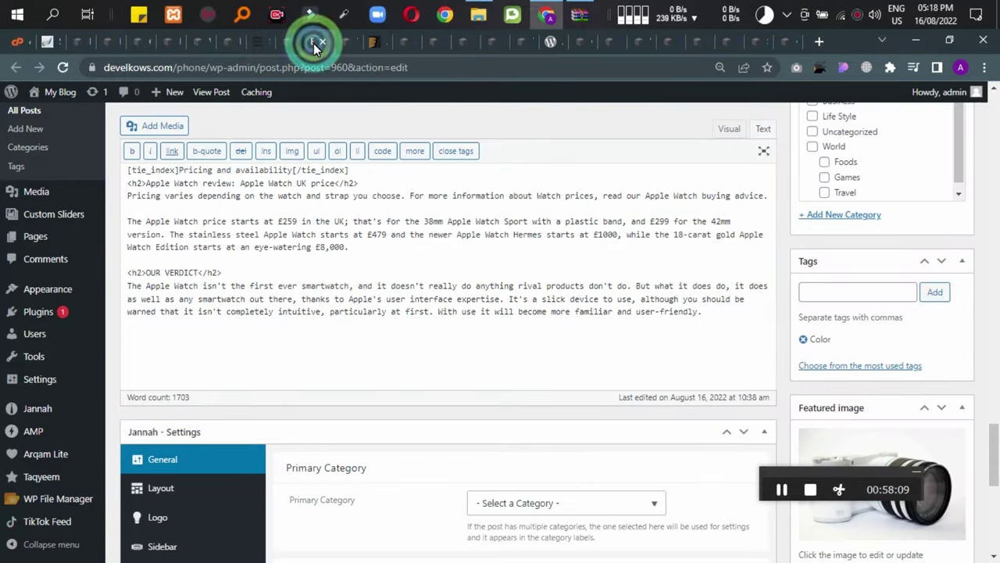
{"action": "left_click", "coordinate": [223, 344]}
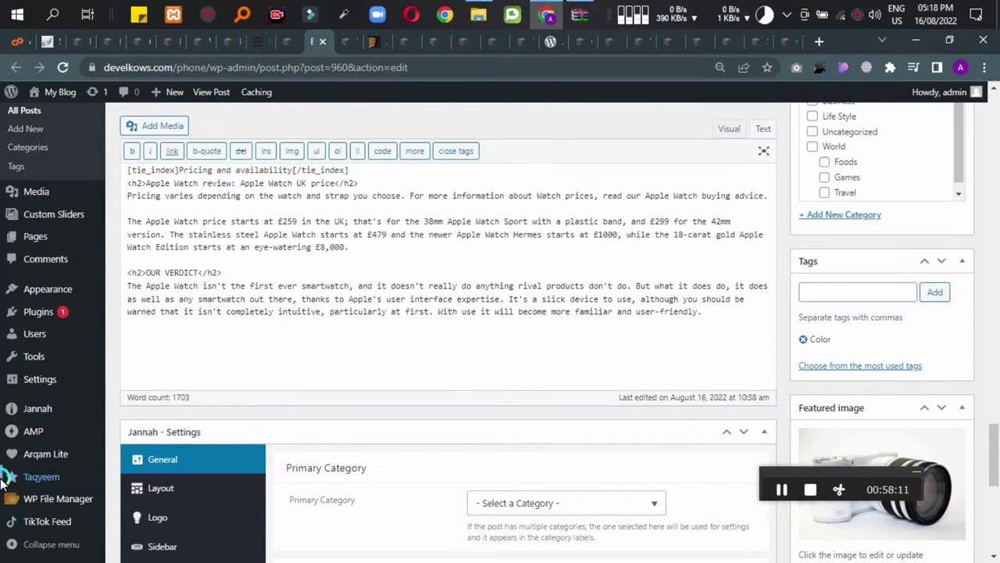
{"action": "scroll", "coordinate": [12, 406], "scroll_direction": "down", "scroll_amount": 4}
{"action": "scroll", "coordinate": [20, 355], "scroll_direction": "up", "scroll_amount": 4}
Open the installed themes page and the site's homepage in new tabs.
{"action": "mouse_move", "coordinate": [21, 355]}
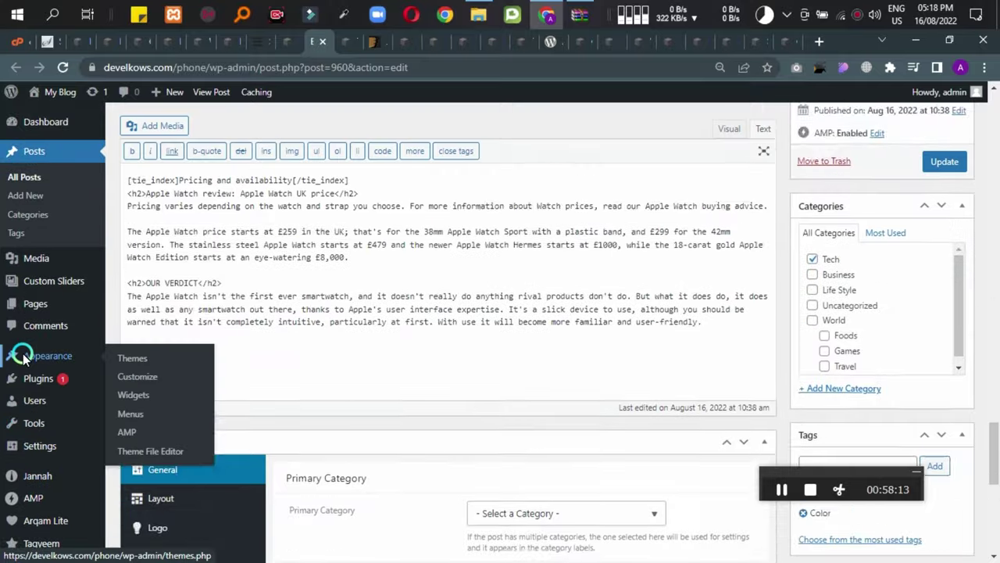
{"action": "scroll", "coordinate": [22, 355], "scroll_direction": "up", "scroll_amount": 2}
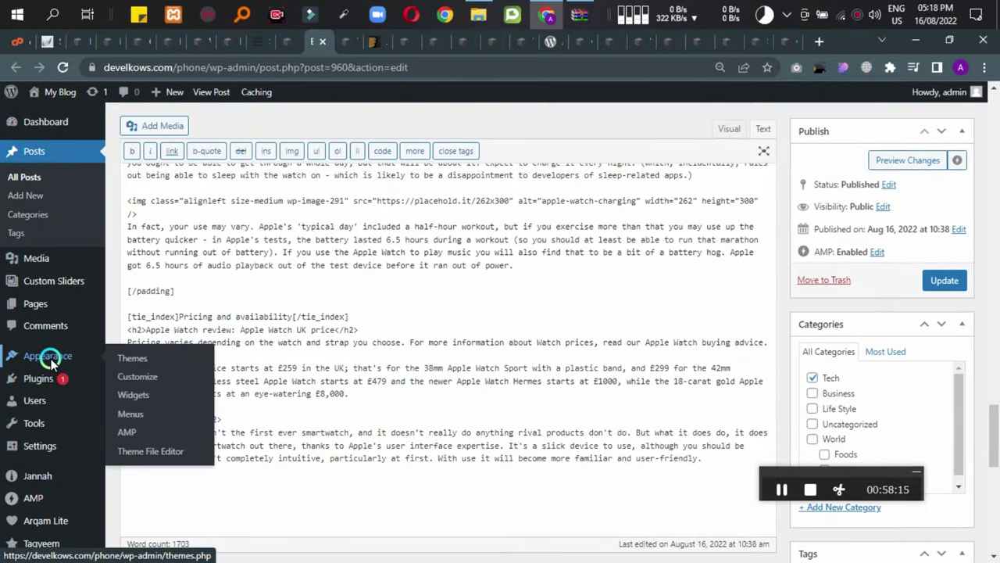
{"action": "left_click", "coordinate": [133, 358]}
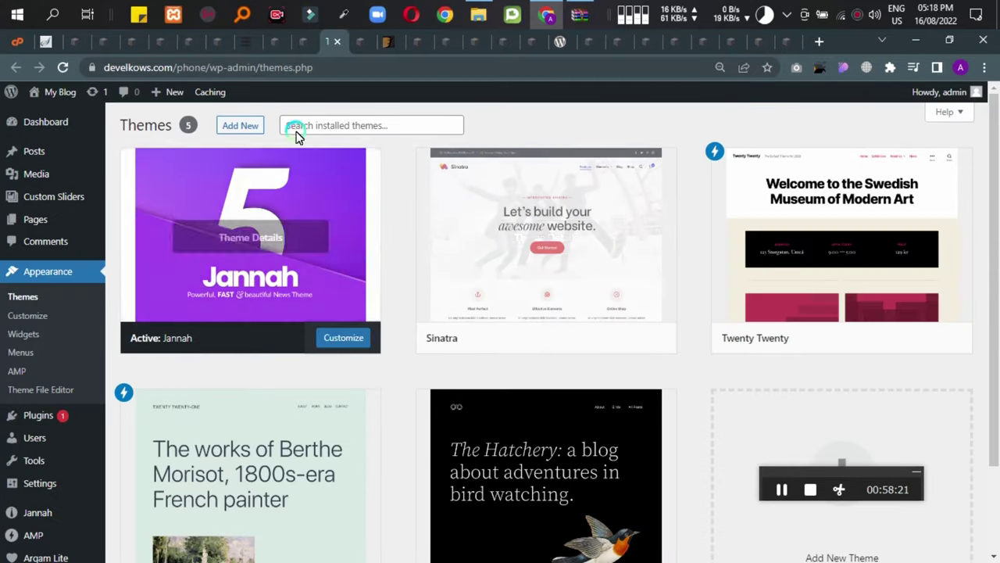
{"action": "middle_click", "coordinate": [45, 93]}
{"action": "left_click", "coordinate": [354, 43]}
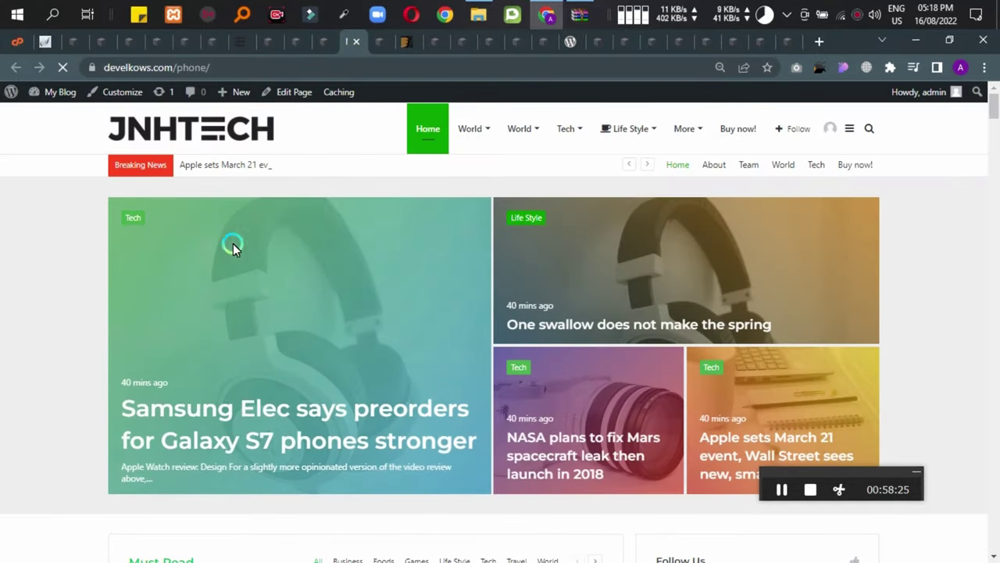
Examine the homepage's Must Read, Trending Videos, Recent Posts and Reviews blocks, and open the "Apple sets March 21 event" post.
{"action": "scroll", "coordinate": [210, 403], "scroll_direction": "down", "scroll_amount": 11}
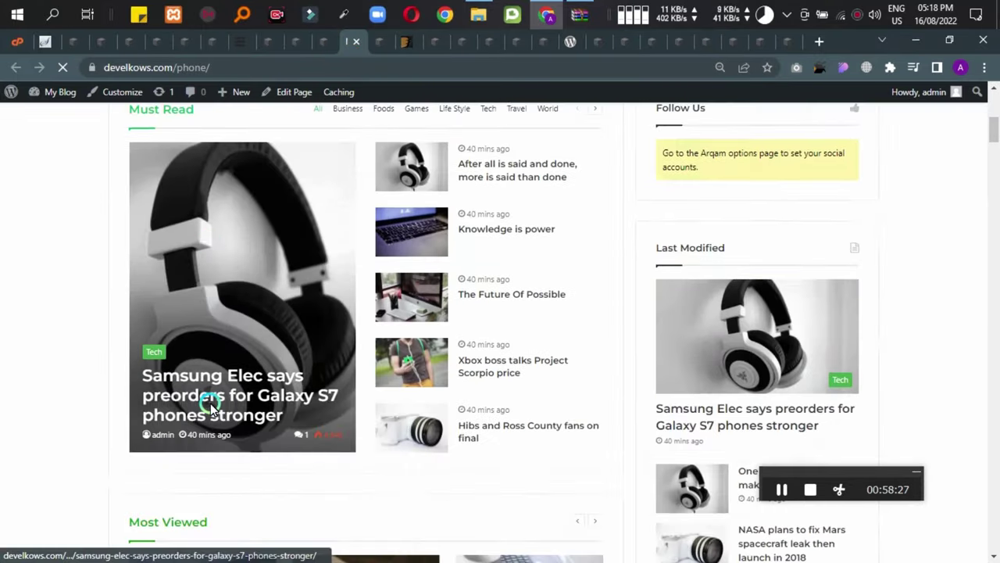
{"action": "scroll", "coordinate": [208, 395], "scroll_direction": "down", "scroll_amount": 5}
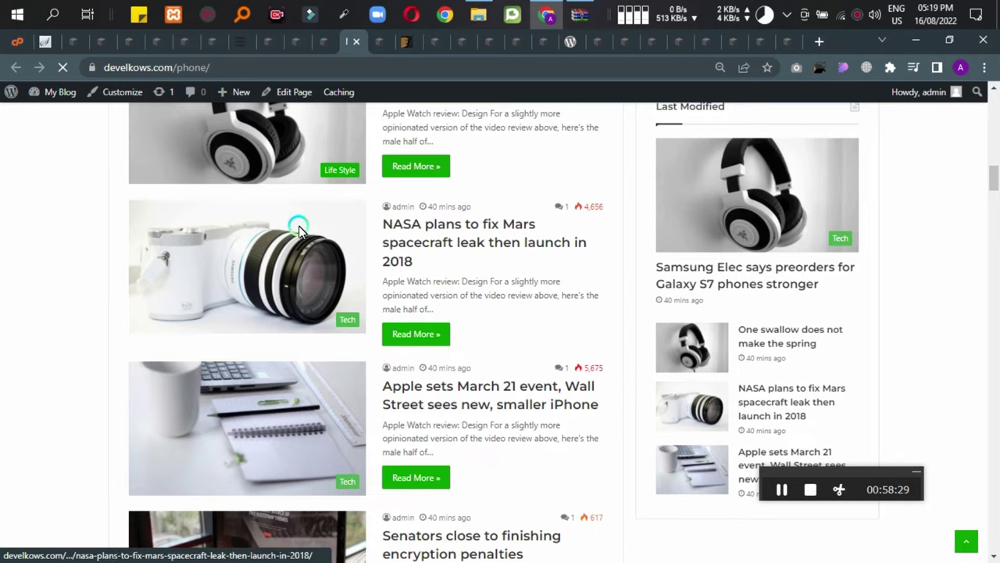
{"action": "scroll", "coordinate": [412, 368], "scroll_direction": "down", "scroll_amount": 5}
{"action": "scroll", "coordinate": [348, 363], "scroll_direction": "down", "scroll_amount": 15}
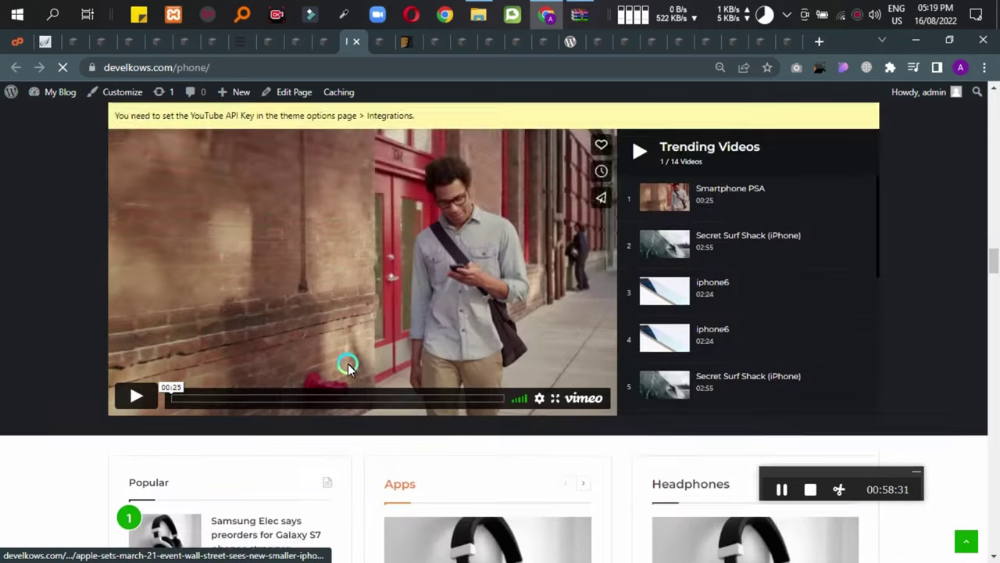
{"action": "scroll", "coordinate": [141, 318], "scroll_direction": "down", "scroll_amount": 3}
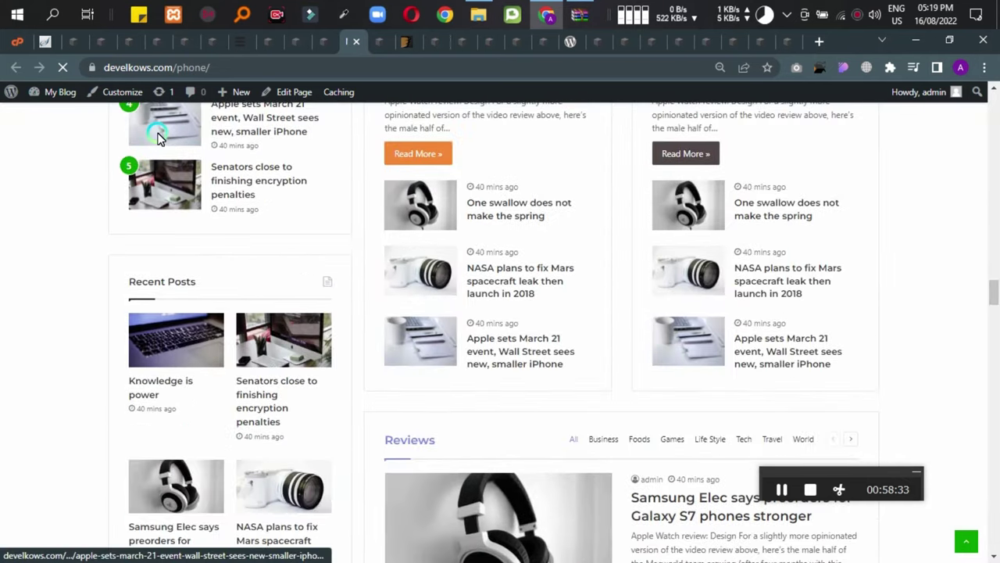
{"action": "scroll", "coordinate": [142, 289], "scroll_direction": "up", "scroll_amount": 3}
{"action": "scroll", "coordinate": [201, 260], "scroll_direction": "down", "scroll_amount": 3}
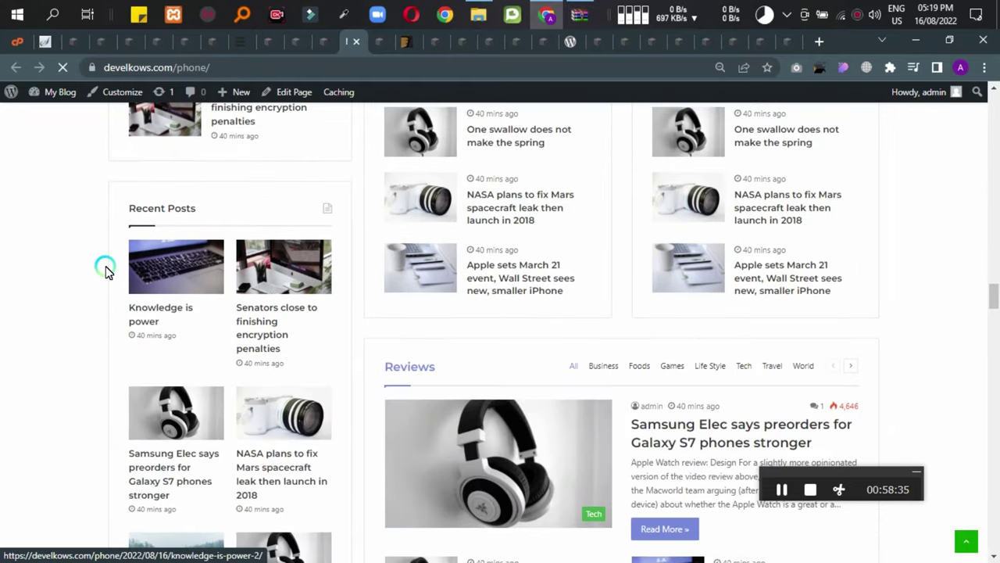
{"action": "scroll", "coordinate": [388, 393], "scroll_direction": "down", "scroll_amount": 10}
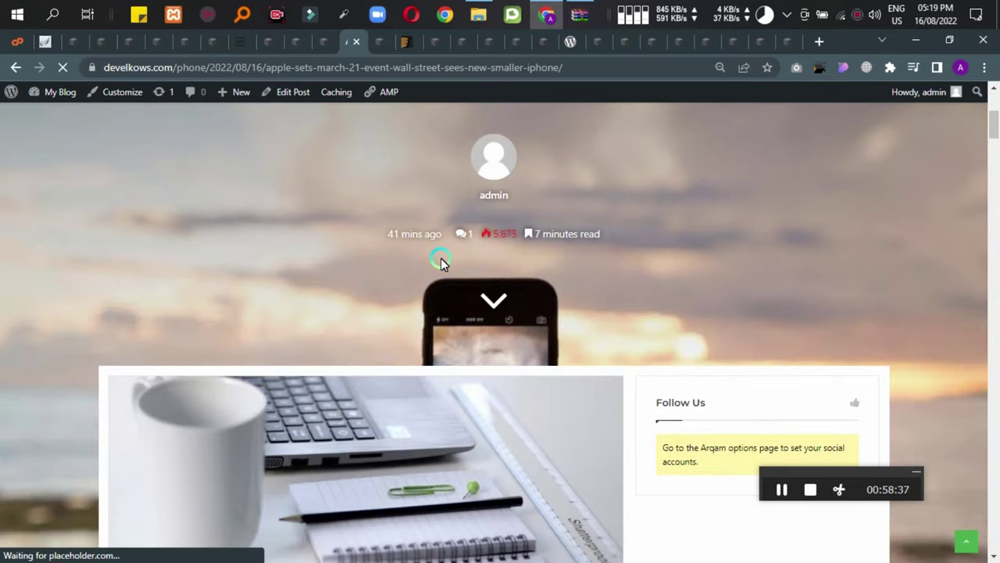
Examine the "Apple sets March 21 event" post from its Apple Watch review sections down to the comments and reply form.
{"action": "scroll", "coordinate": [331, 314], "scroll_direction": "down", "scroll_amount": 15}
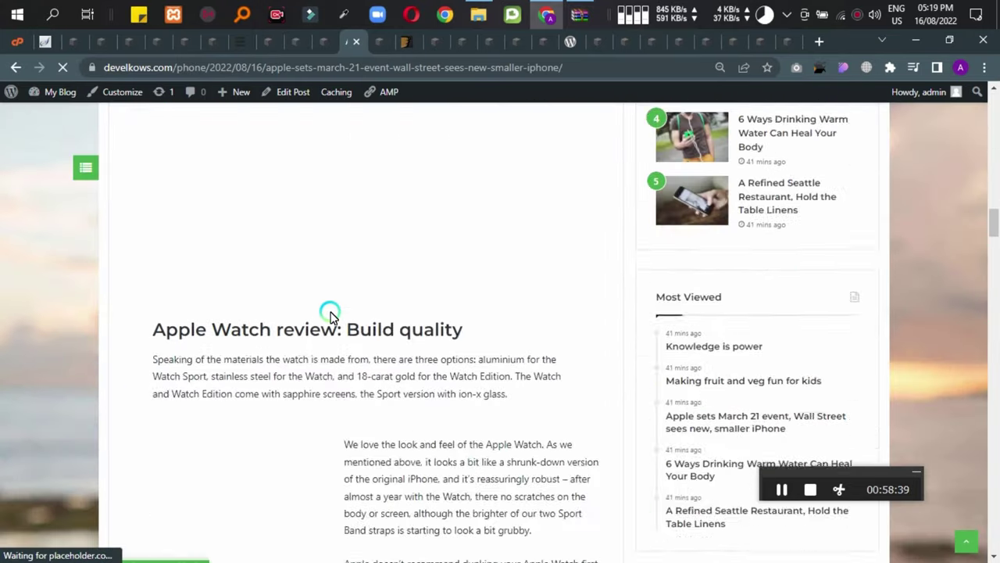
{"action": "scroll", "coordinate": [286, 417], "scroll_direction": "down", "scroll_amount": 15}
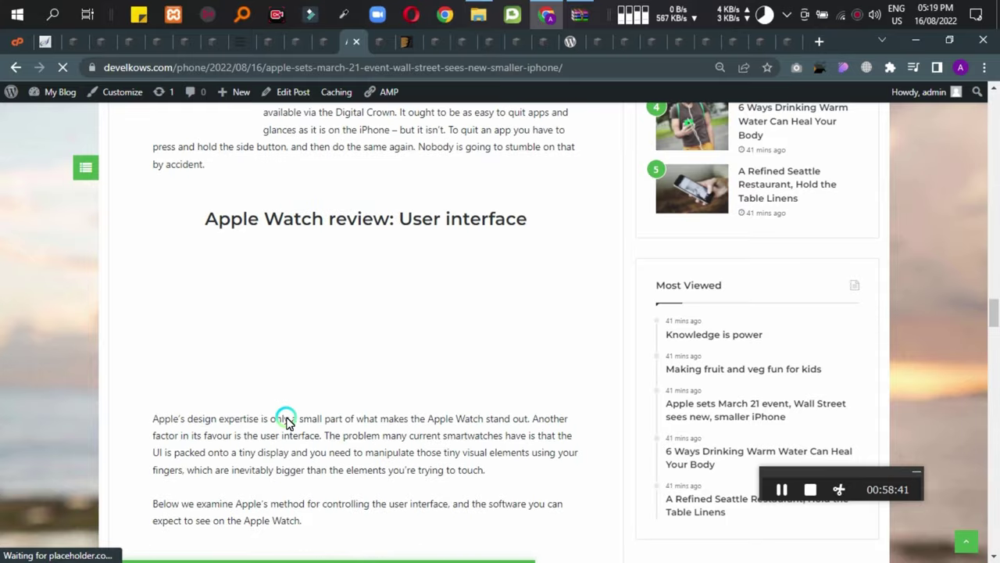
{"action": "scroll", "coordinate": [286, 417], "scroll_direction": "down", "scroll_amount": 20}
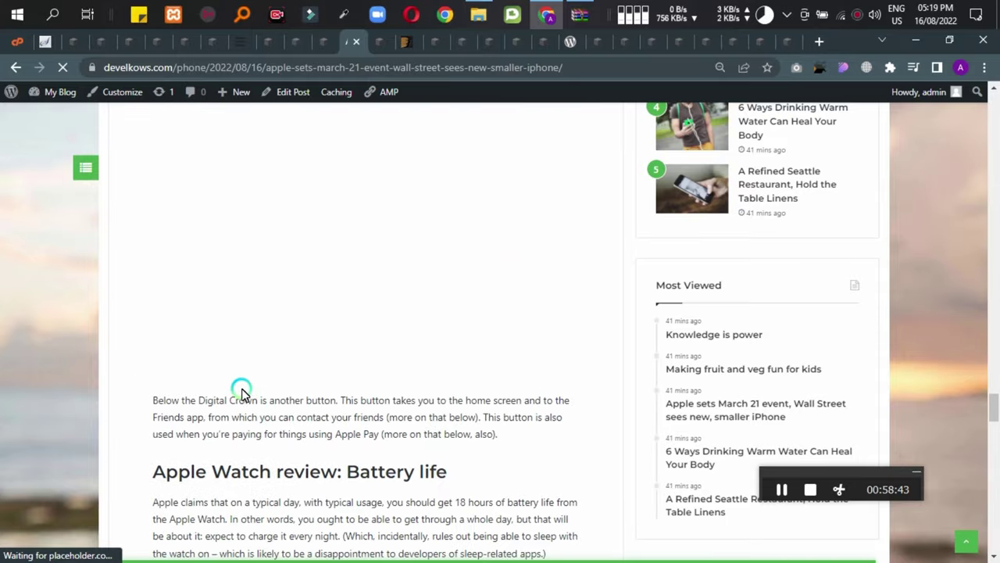
{"action": "scroll", "coordinate": [241, 392], "scroll_direction": "down", "scroll_amount": 9}
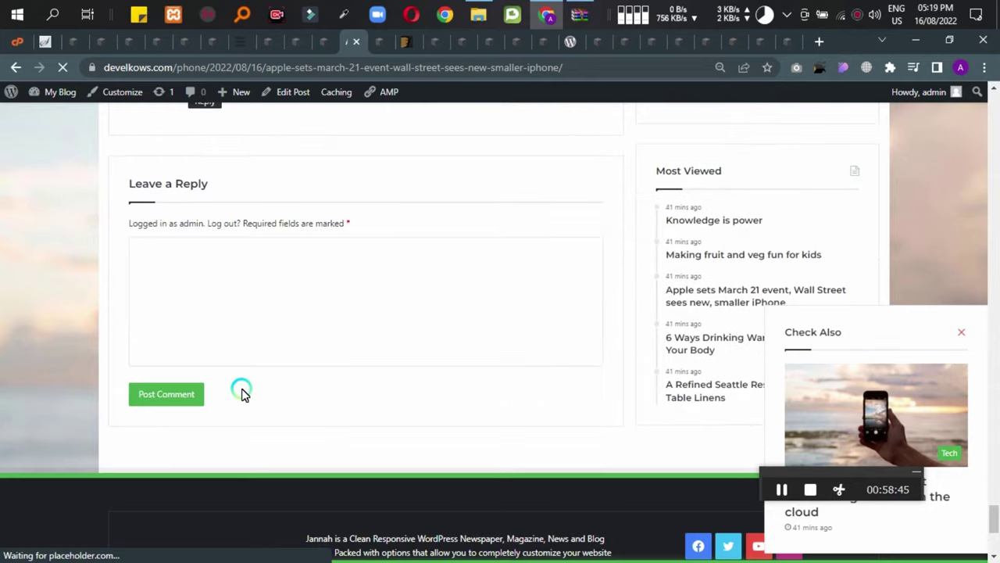
{"action": "scroll", "coordinate": [240, 390], "scroll_direction": "up", "scroll_amount": 4}
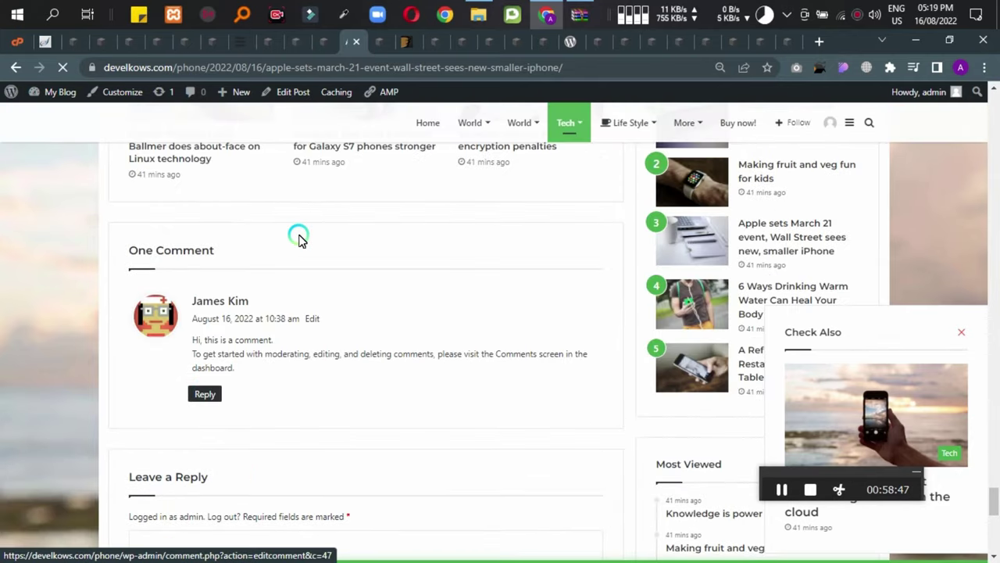
{"action": "scroll", "coordinate": [296, 234], "scroll_direction": "up", "scroll_amount": 4}
{"action": "scroll", "coordinate": [293, 231], "scroll_direction": "up", "scroll_amount": 10}
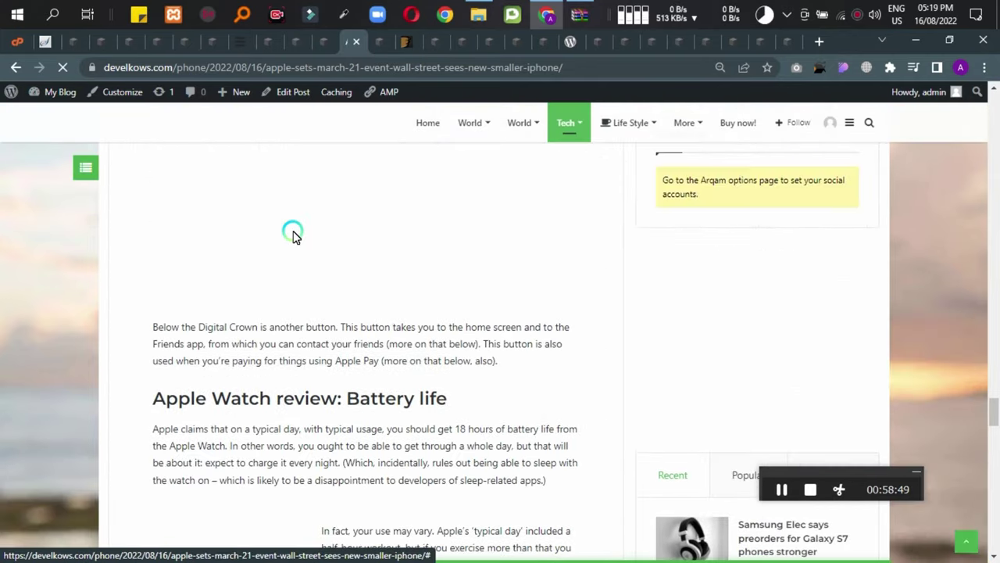
Switch to the Jannah Tech demo's wireless headphones review and view its rating box, tags and author section.
{"action": "left_click", "coordinate": [232, 40]}
{"action": "scroll", "coordinate": [251, 306], "scroll_direction": "up", "scroll_amount": 3}
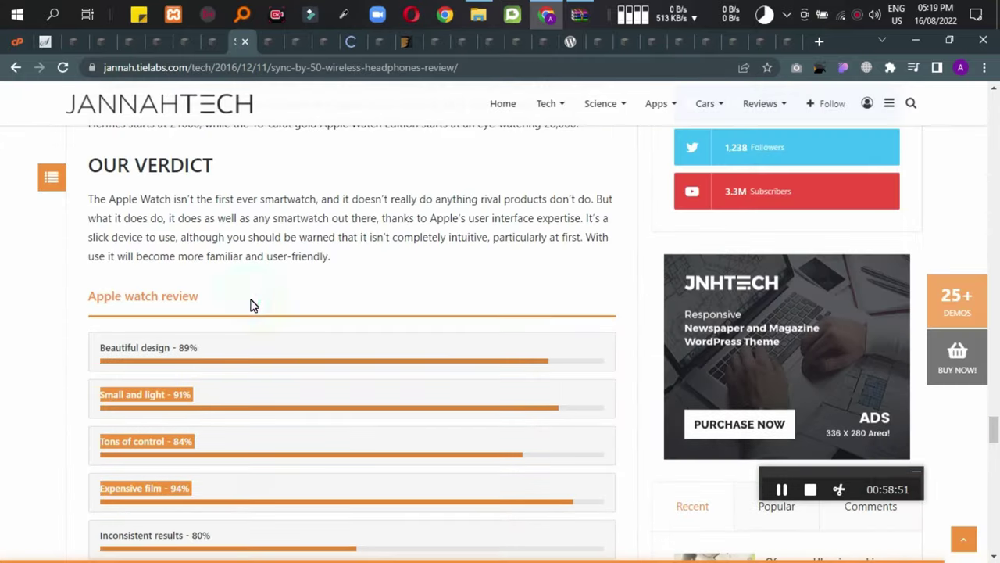
{"action": "scroll", "coordinate": [436, 276], "scroll_direction": "down", "scroll_amount": 4}
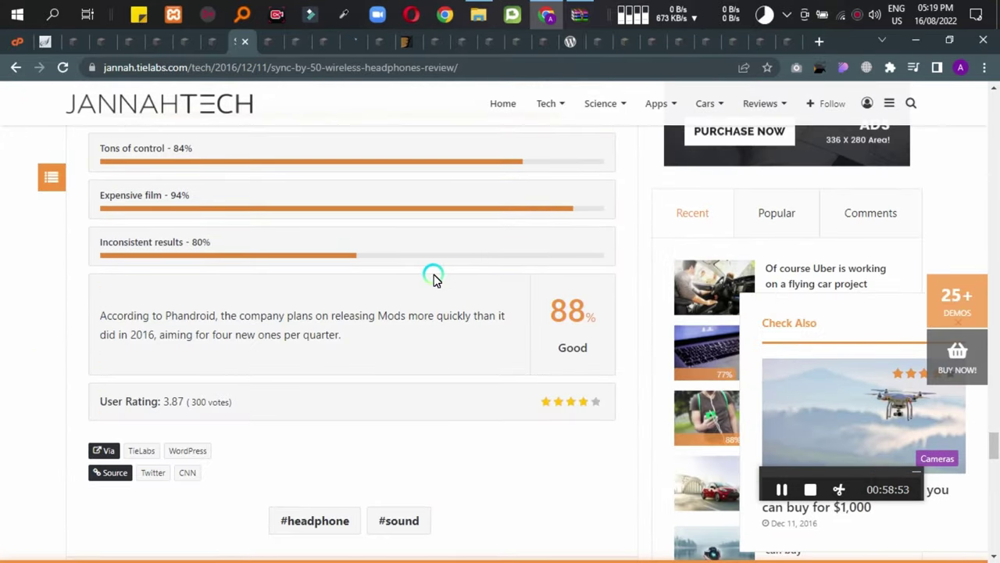
{"action": "scroll", "coordinate": [104, 213], "scroll_direction": "down", "scroll_amount": 3}
{"action": "scroll", "coordinate": [266, 282], "scroll_direction": "down", "scroll_amount": 3}
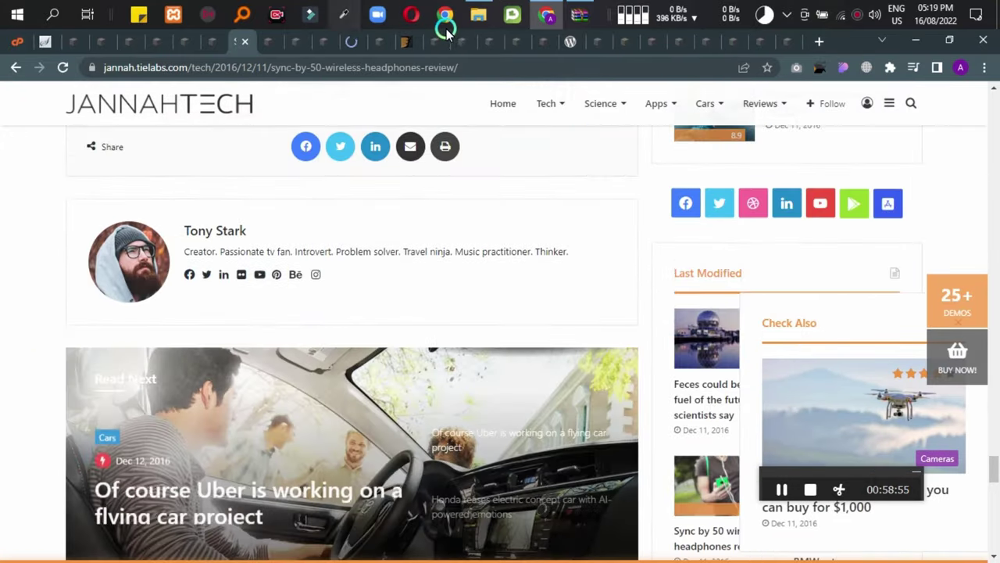
Switch to Jannah's ThemeForest page and review its features list and the changelog entries around update 3.2.0.
{"action": "left_click", "coordinate": [406, 41]}
{"action": "left_click", "coordinate": [349, 349]}
{"action": "scroll", "coordinate": [349, 349], "scroll_direction": "up", "scroll_amount": 7}
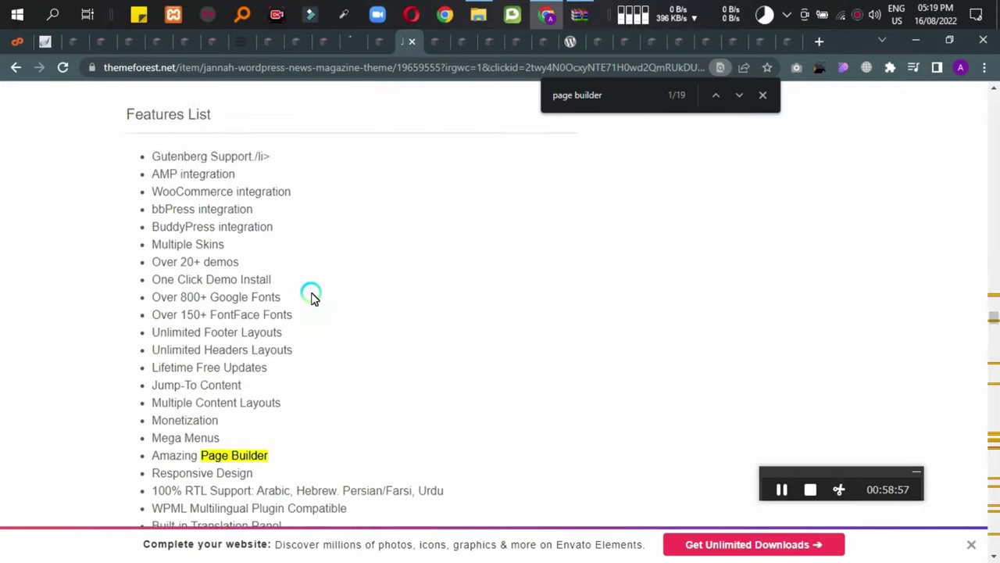
{"action": "left_click", "coordinate": [994, 356]}
{"action": "left_click_drag", "start_coordinate": [994, 336], "coordinate": [994, 509]}
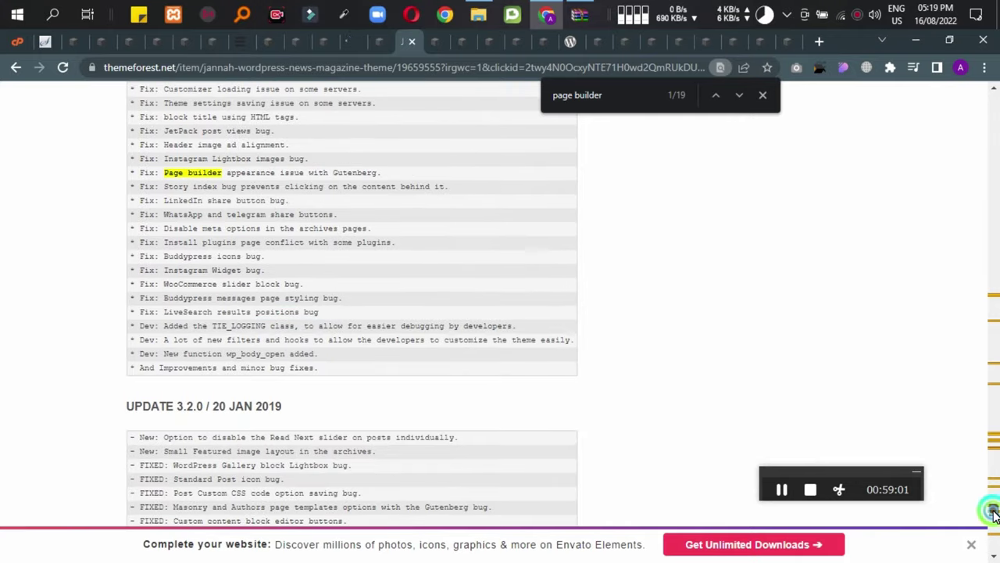
{"action": "left_click", "coordinate": [213, 203]}
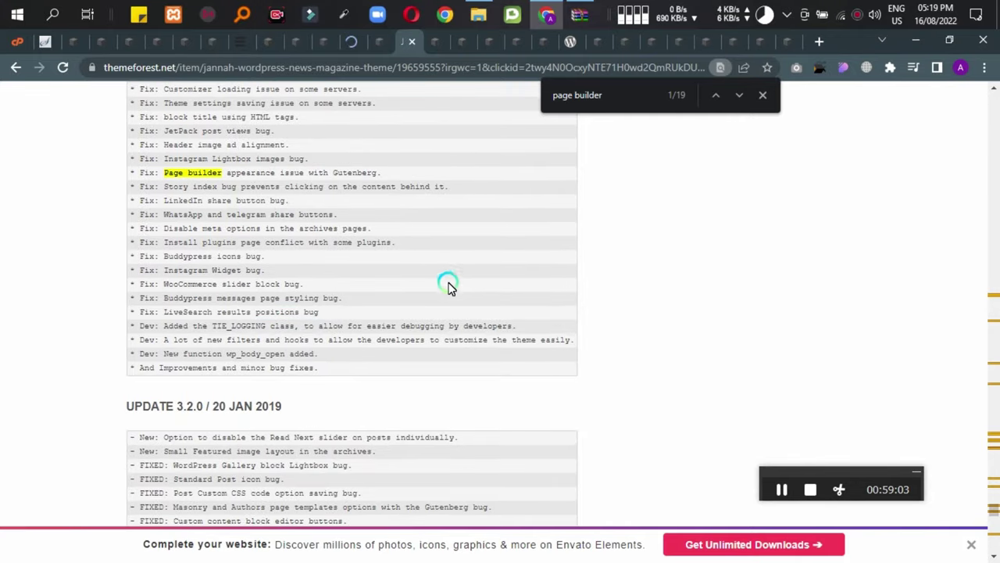
{"action": "left_click_drag", "start_coordinate": [274, 180], "coordinate": [346, 178]}
{"action": "left_click", "coordinate": [346, 263]}
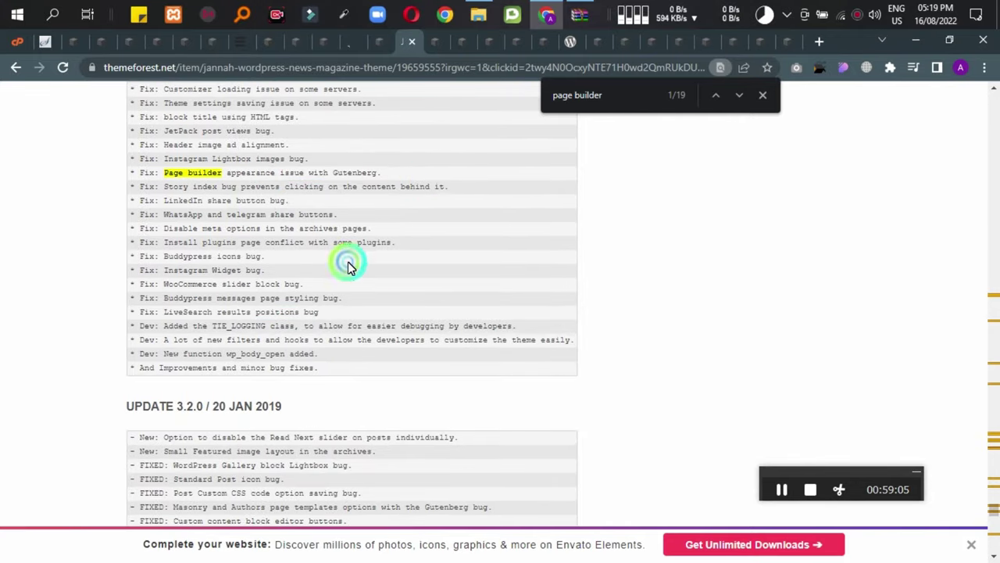
{"action": "scroll", "coordinate": [231, 260], "scroll_direction": "down", "scroll_amount": 5}
Return to the site's posts list and open the installed plugins page from there.
{"action": "left_click", "coordinate": [273, 43]}
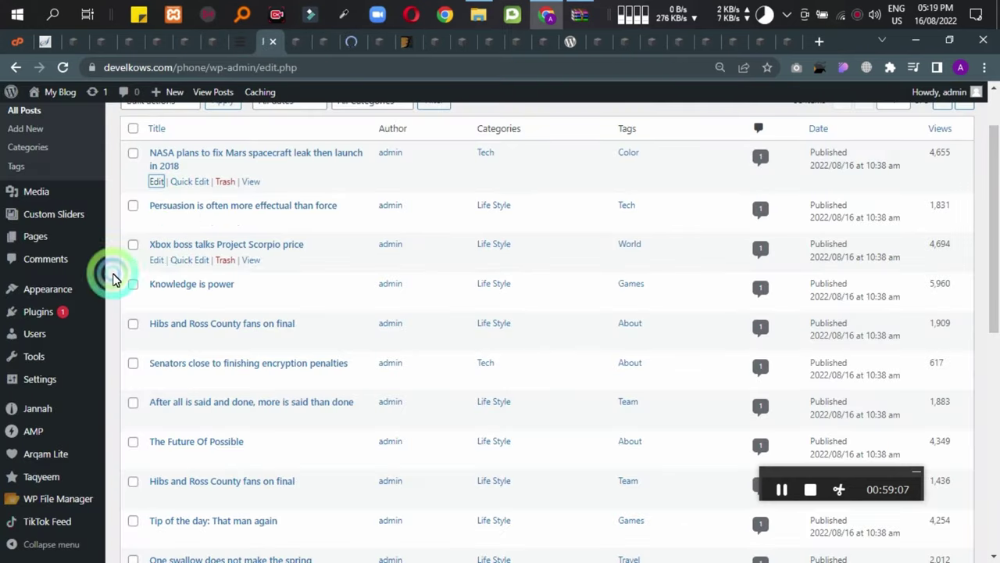
{"action": "left_click", "coordinate": [28, 297]}
{"action": "scroll", "coordinate": [27, 297], "scroll_direction": "down", "scroll_amount": 3}
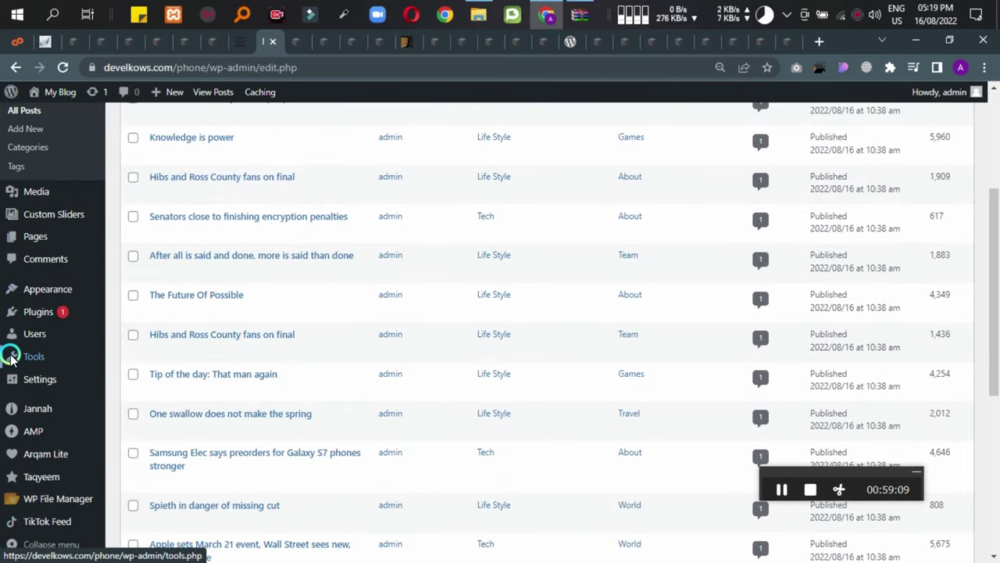
{"action": "mouse_move", "coordinate": [101, 313]}
{"action": "left_click", "coordinate": [140, 313]}
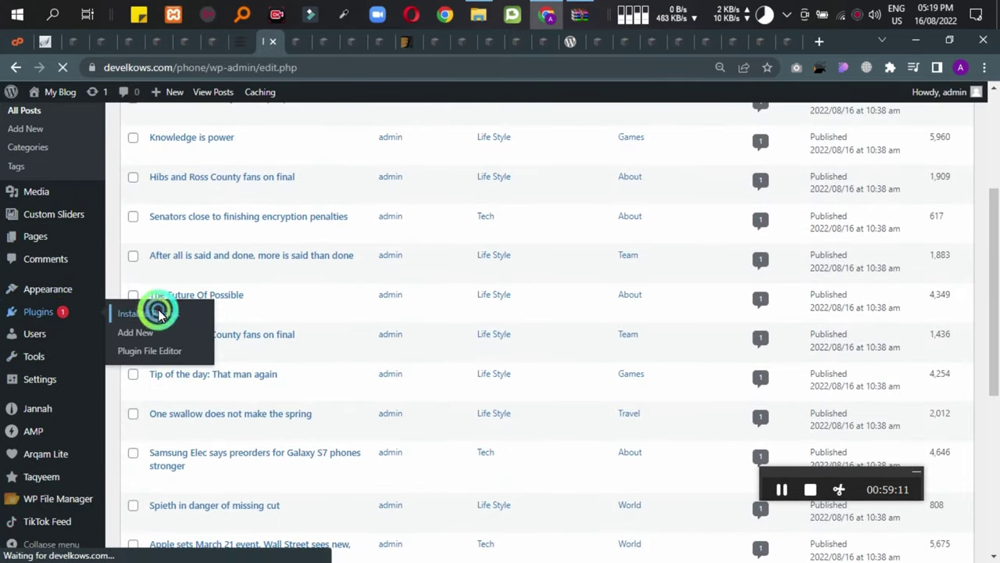
{"action": "scroll", "coordinate": [211, 305], "scroll_direction": "up", "scroll_amount": 3}
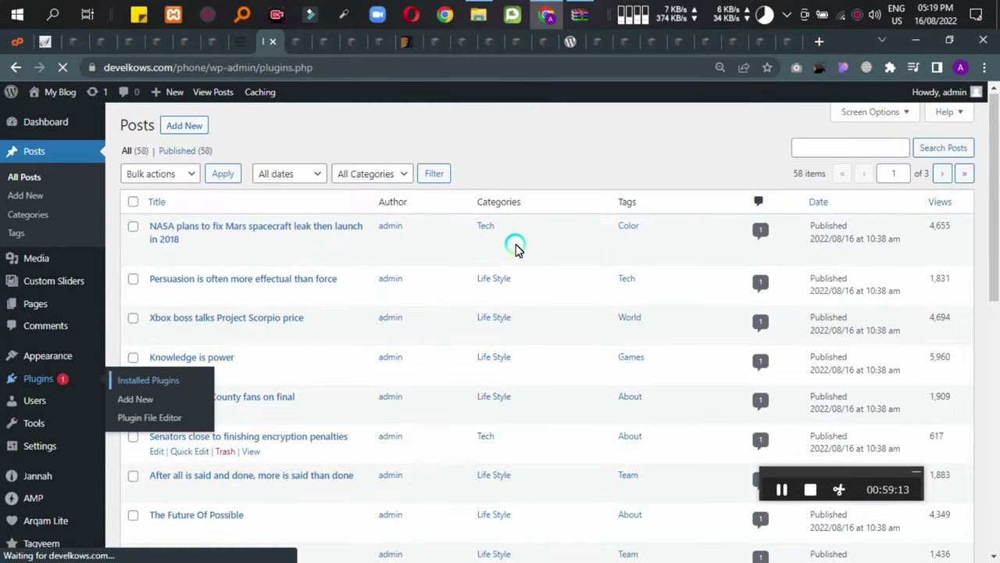
Deactivate the Classic Editor plugin and look through the rest of the installed plugins.
{"action": "scroll", "coordinate": [230, 312], "scroll_direction": "down", "scroll_amount": 2}
{"action": "scroll", "coordinate": [192, 308], "scroll_direction": "up", "scroll_amount": 1}
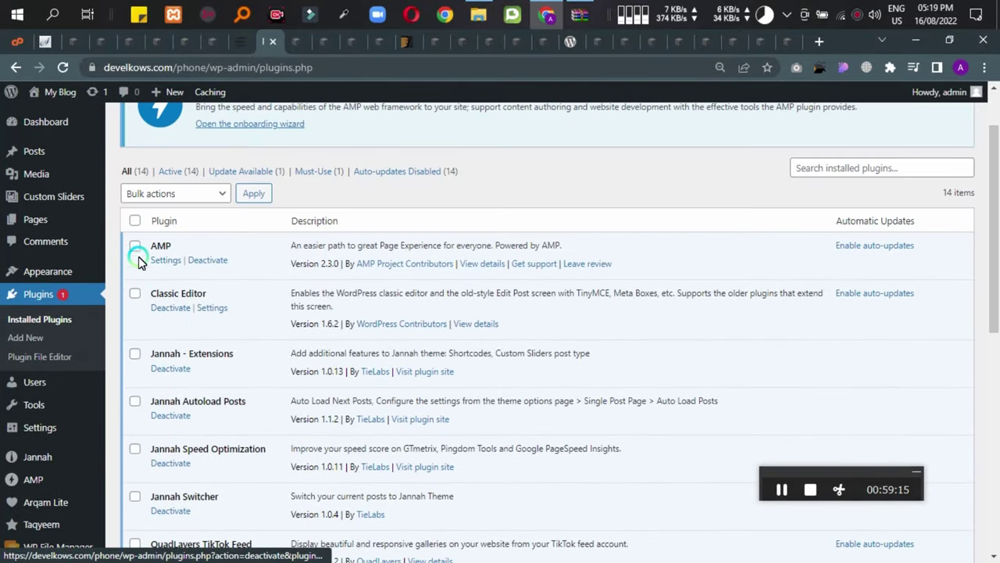
{"action": "scroll", "coordinate": [145, 377], "scroll_direction": "down", "scroll_amount": 1}
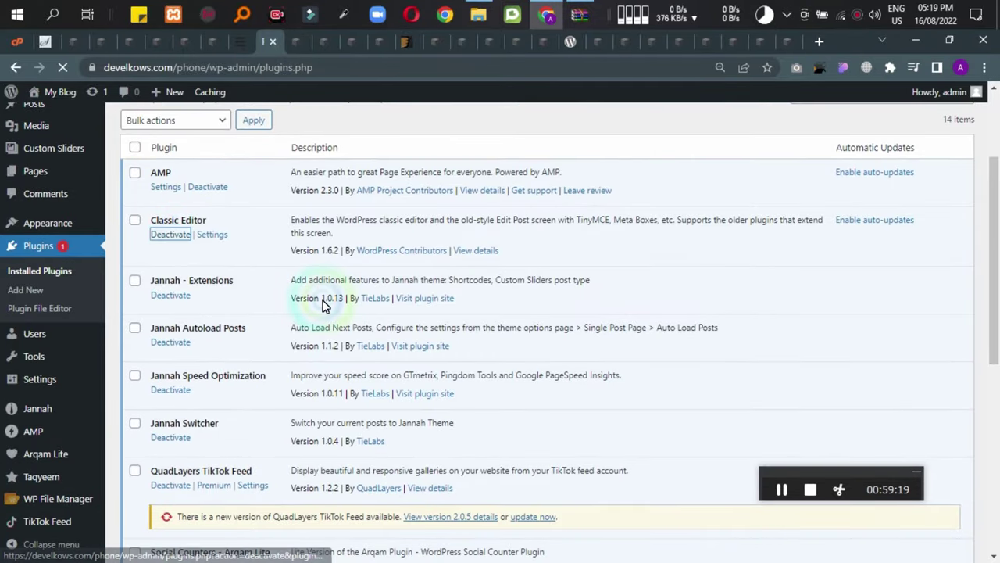
{"action": "scroll", "coordinate": [217, 306], "scroll_direction": "down", "scroll_amount": 5}
{"action": "scroll", "coordinate": [215, 307], "scroll_direction": "down", "scroll_amount": 1}
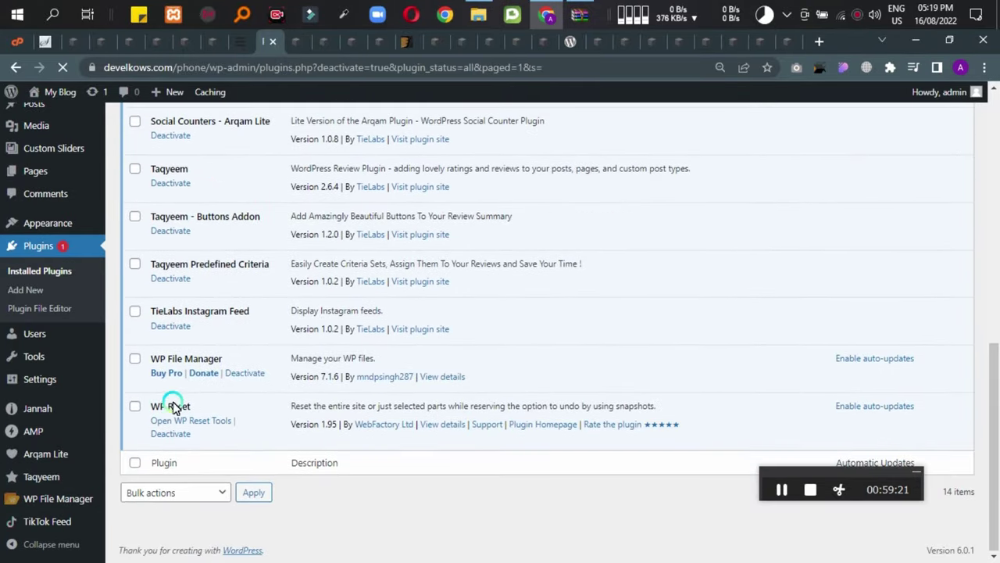
{"action": "scroll", "coordinate": [145, 335], "scroll_direction": "down", "scroll_amount": 9}
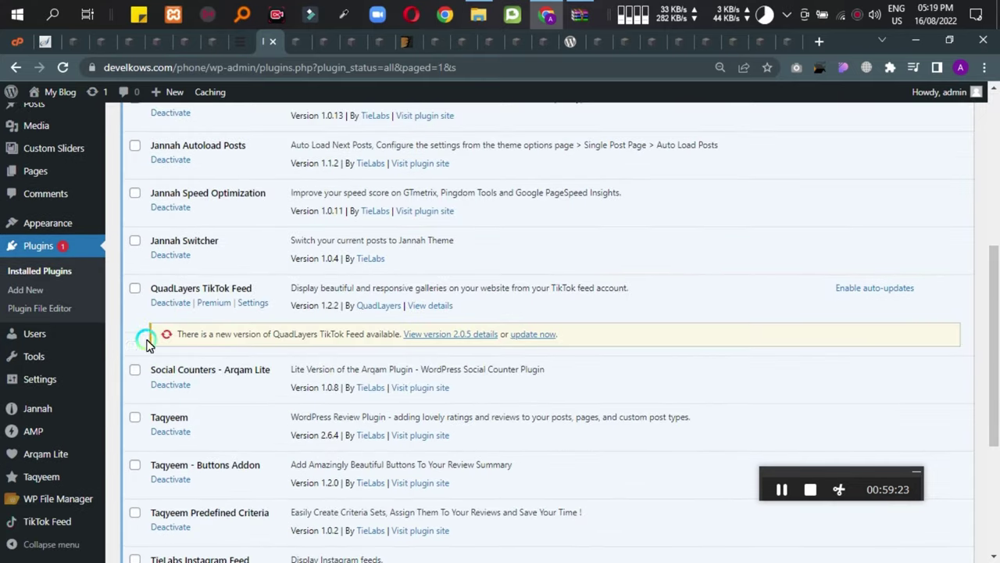
{"action": "scroll", "coordinate": [149, 286], "scroll_direction": "up", "scroll_amount": 9}
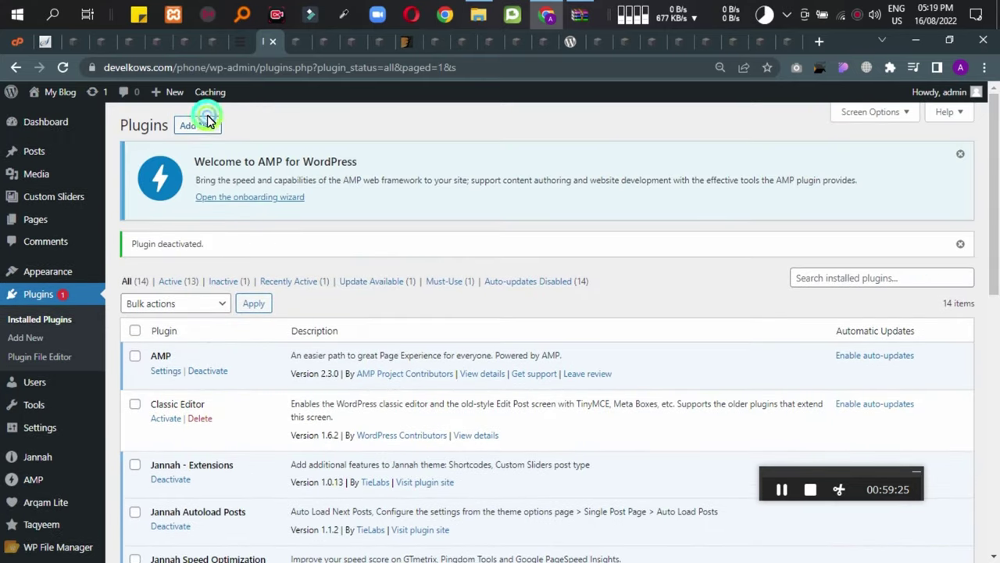
Open the page for adding plugins and search the plugin directory for "gutengurg".
{"action": "left_click", "coordinate": [202, 125]}
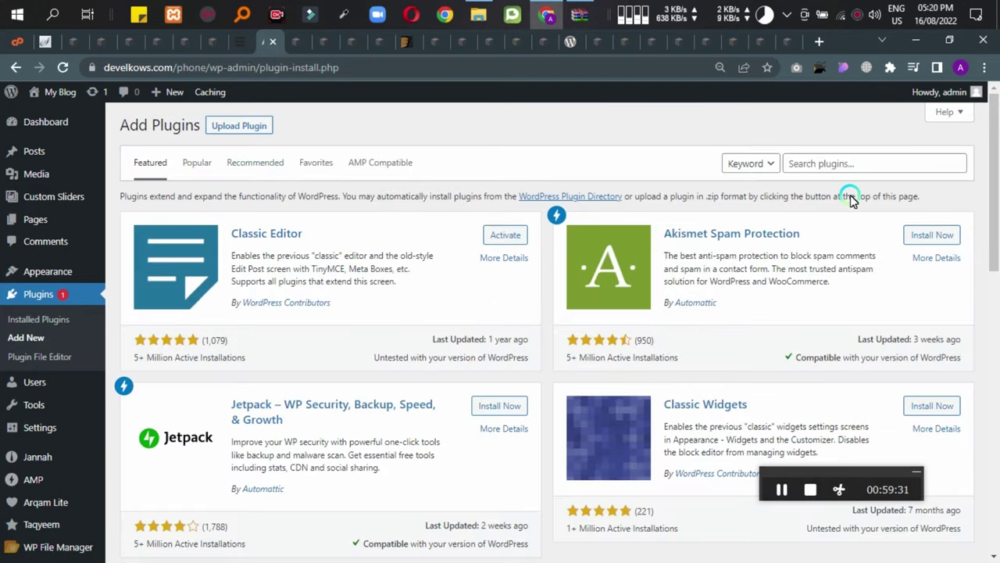
{"action": "left_click", "coordinate": [829, 164]}
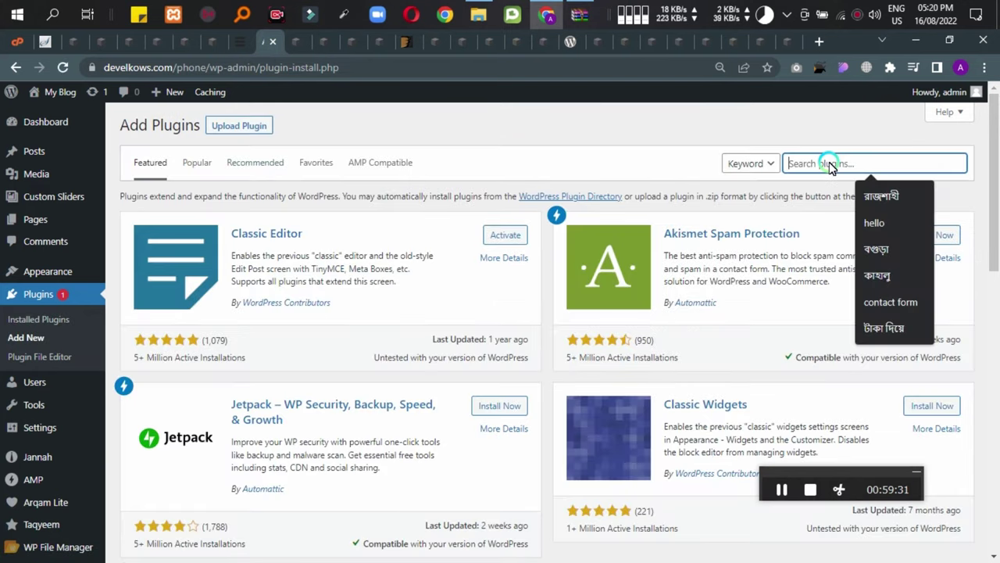
{"action": "type", "text": "gut"}
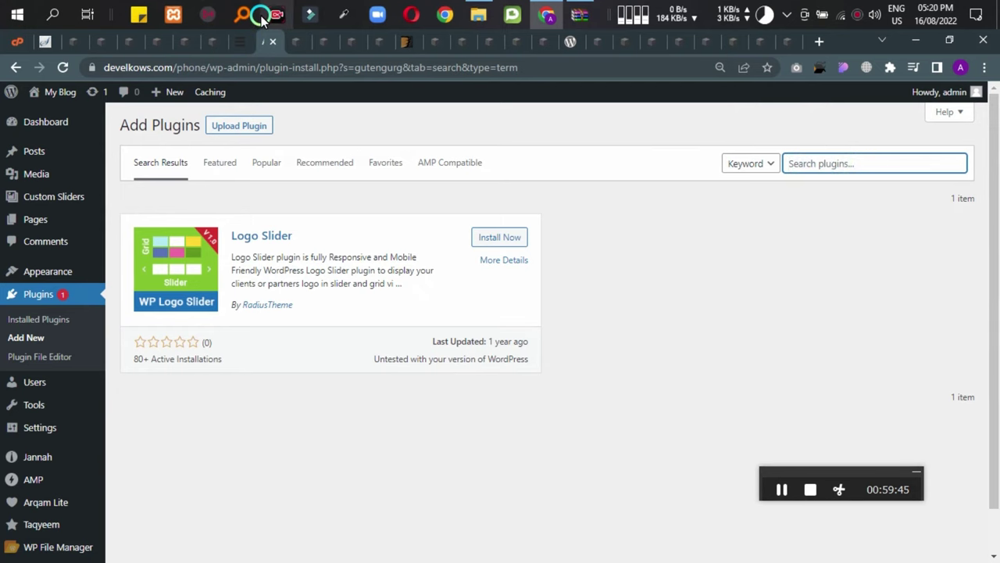
Return to Jannah's ThemeForest page, find "page builder" again, and review its mentions in the description and changelog.
{"action": "left_click", "coordinate": [401, 42]}
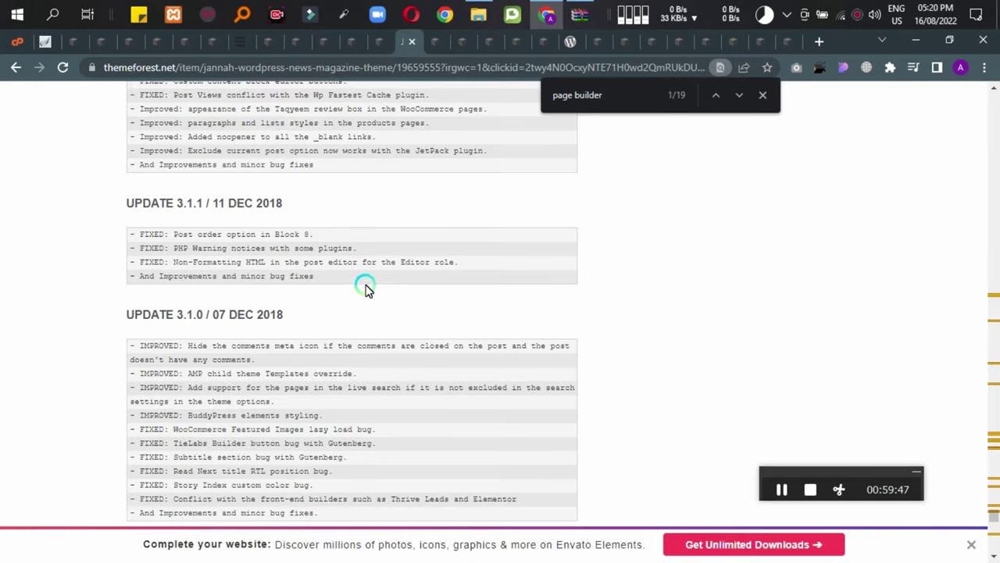
{"action": "scroll", "coordinate": [320, 251], "scroll_direction": "up", "scroll_amount": 1}
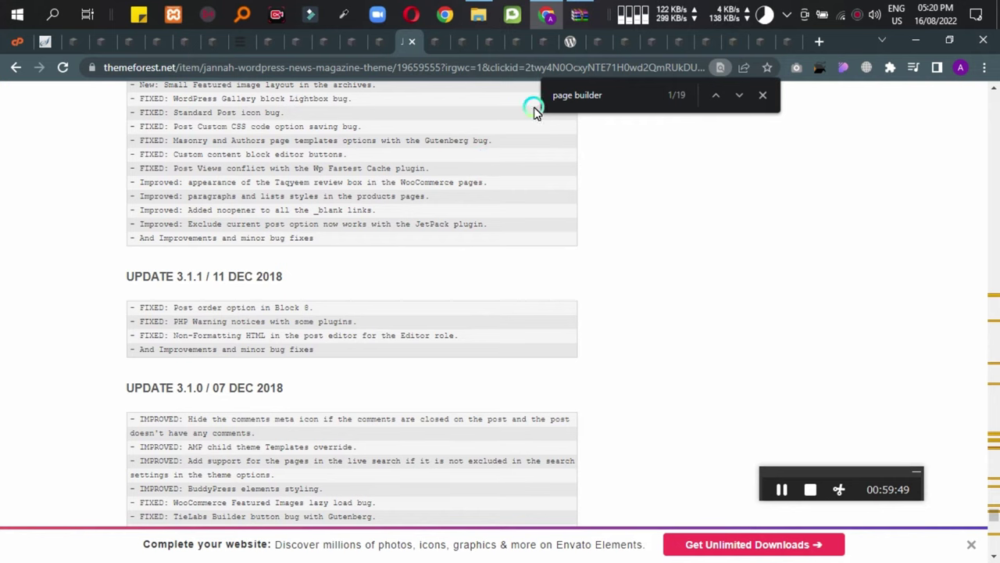
{"action": "scroll", "coordinate": [535, 324], "scroll_direction": "down", "scroll_amount": 11}
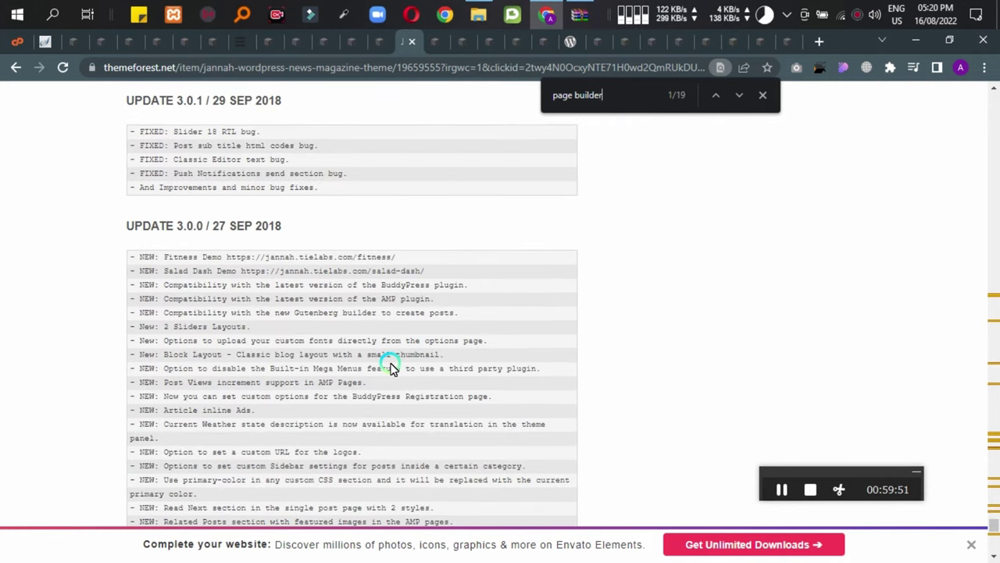
{"action": "scroll", "coordinate": [391, 364], "scroll_direction": "up", "scroll_amount": 6}
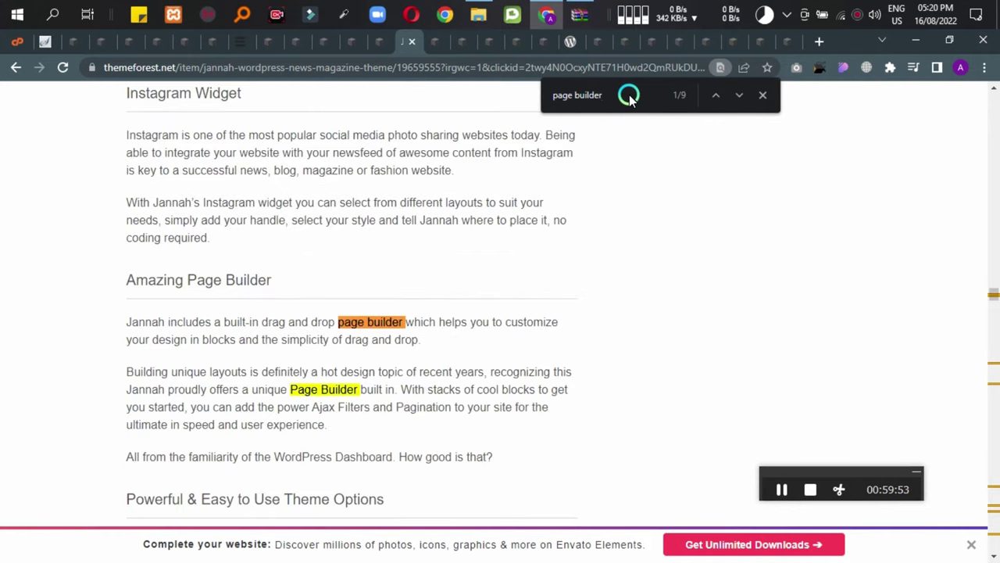
{"action": "scroll", "coordinate": [297, 395], "scroll_direction": "down", "scroll_amount": 9}
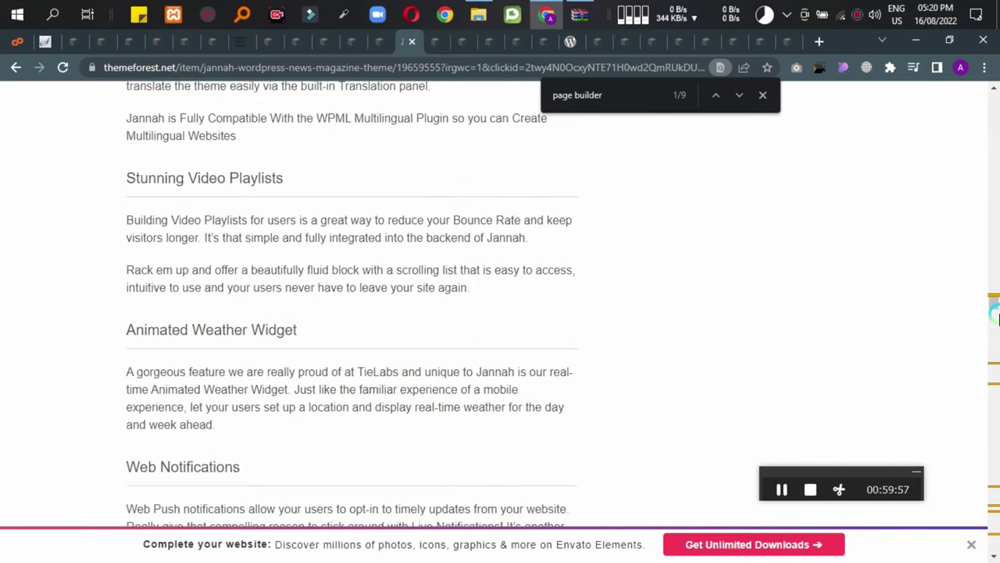
{"action": "left_click_drag", "start_coordinate": [993, 308], "coordinate": [993, 363]}
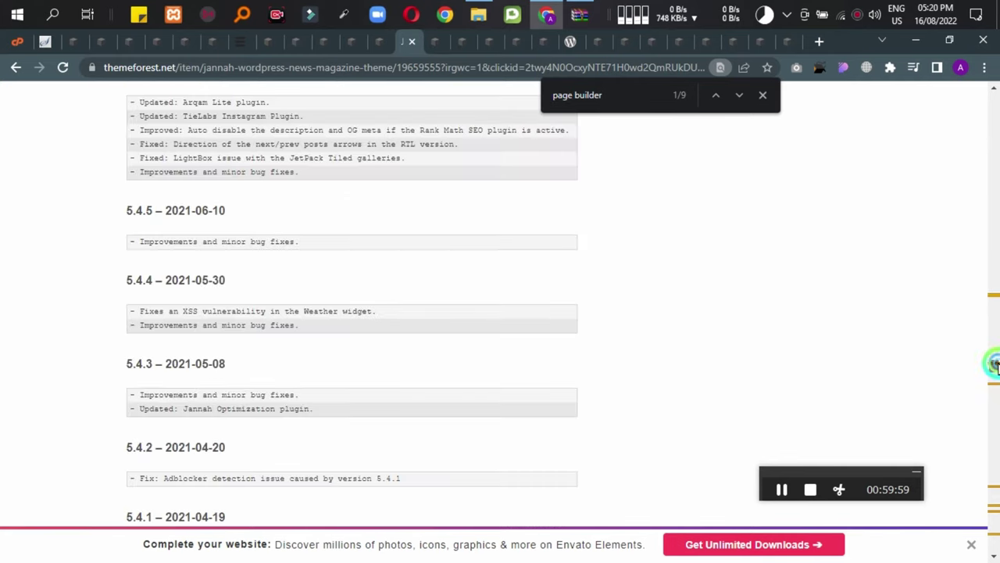
{"action": "scroll", "coordinate": [331, 373], "scroll_direction": "up", "scroll_amount": 3}
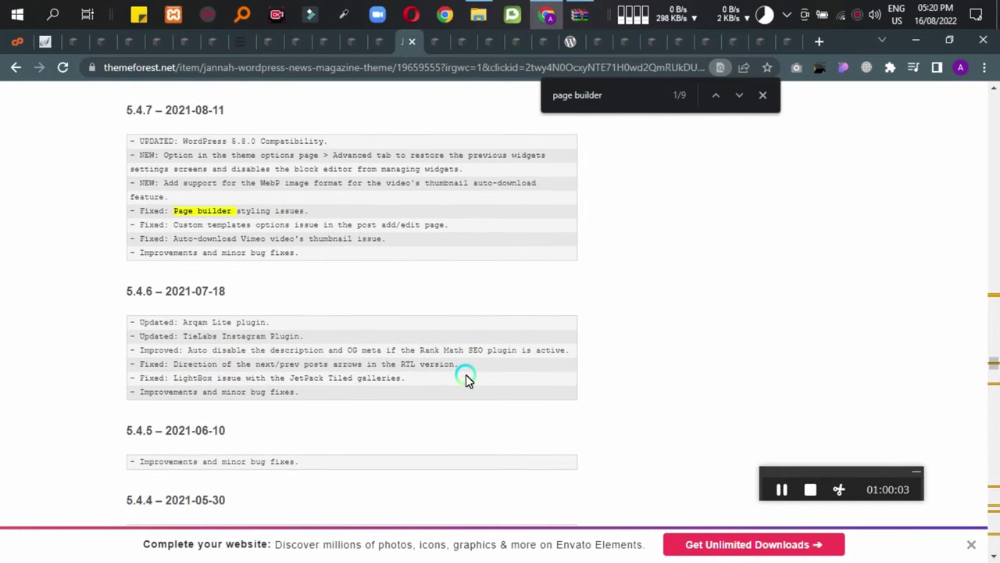
{"action": "scroll", "coordinate": [466, 374], "scroll_direction": "down", "scroll_amount": 15}
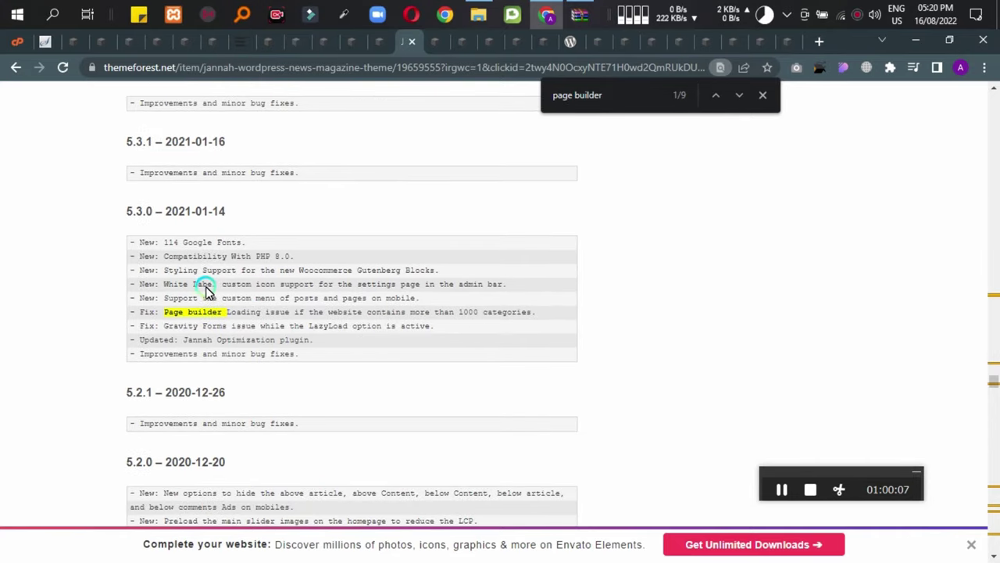
Search Jannah's ThemeForest page for "gute" and select the word Gutenberg in the Features List.
{"action": "scroll", "coordinate": [94, 291], "scroll_direction": "down", "scroll_amount": 3}
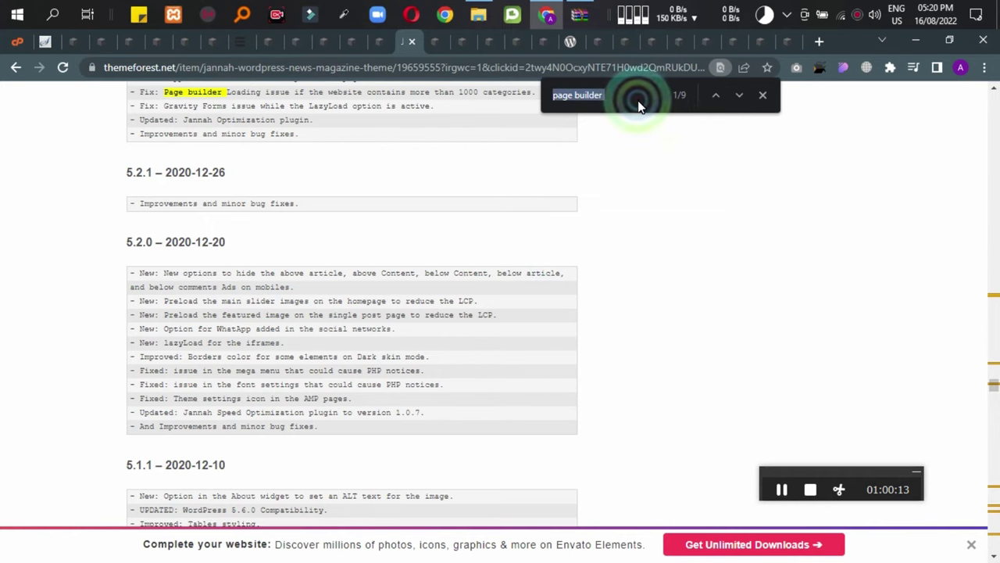
{"action": "type", "text": "gu"}
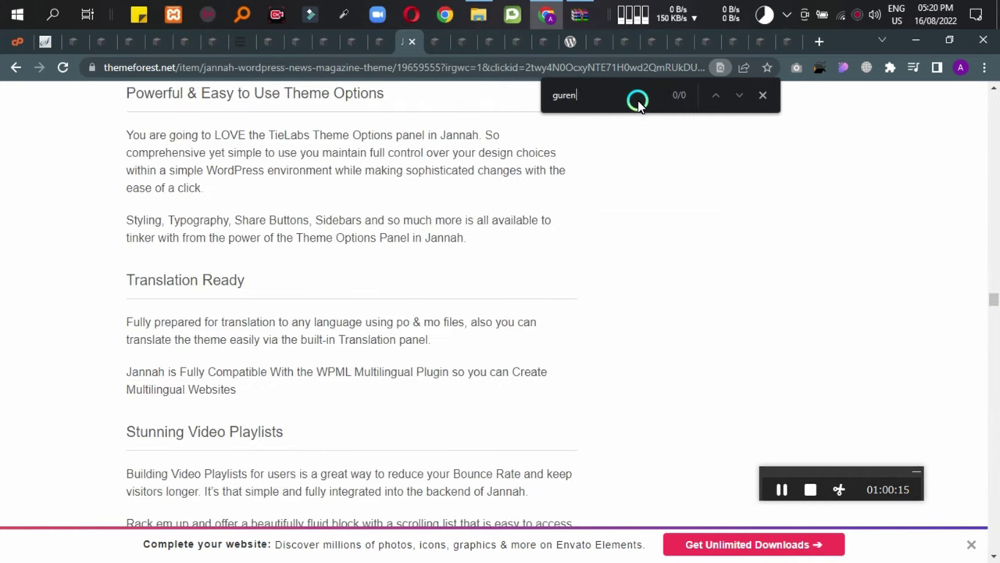
{"action": "type", "text": "te"}
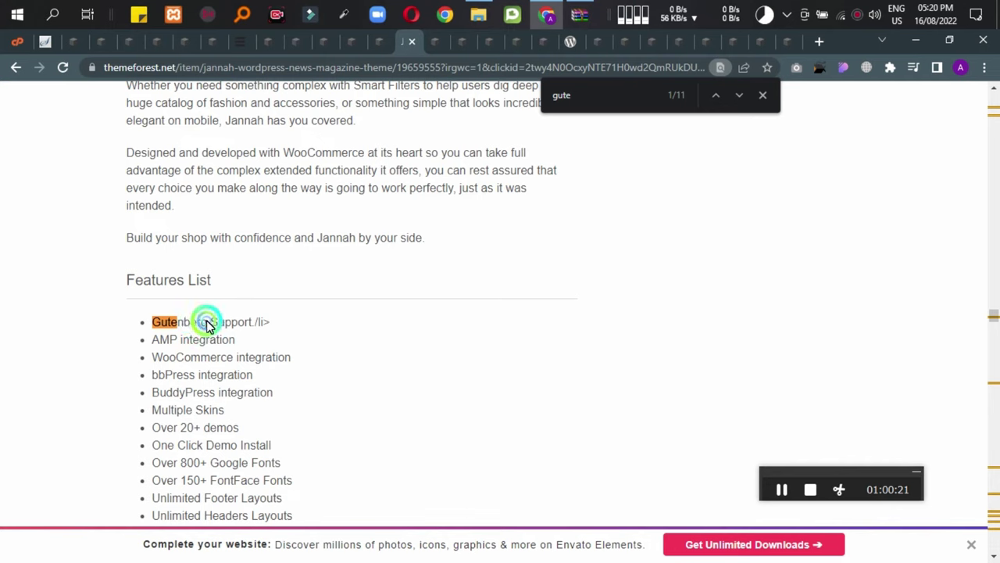
{"action": "left_click", "coordinate": [442, 11]}
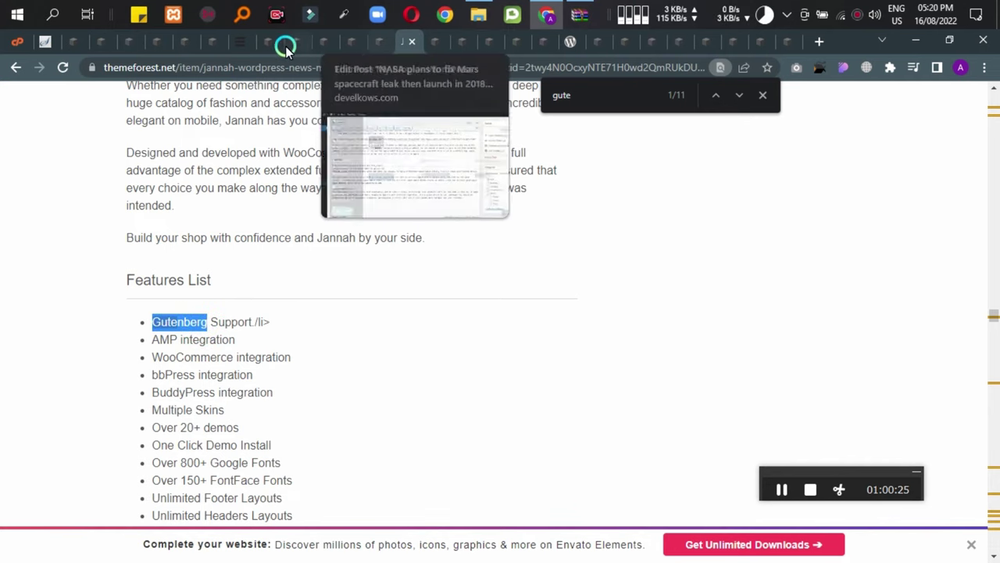
Return to the site's page for adding plugins and search the plugin directory for "Gutenberg".
{"action": "left_click", "coordinate": [373, 41]}
{"action": "scroll", "coordinate": [792, 369], "scroll_direction": "up", "scroll_amount": 2}
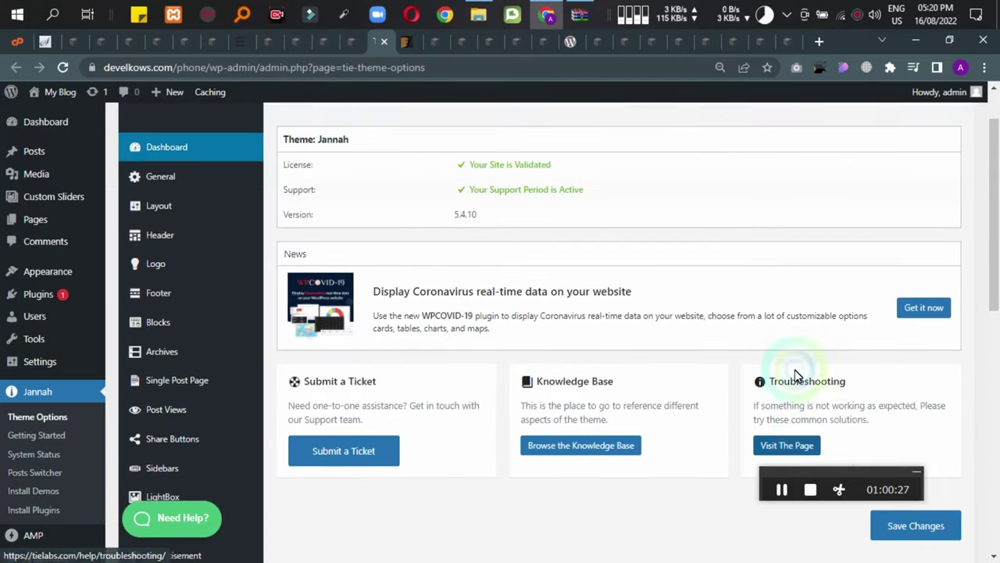
{"action": "left_click", "coordinate": [78, 41]}
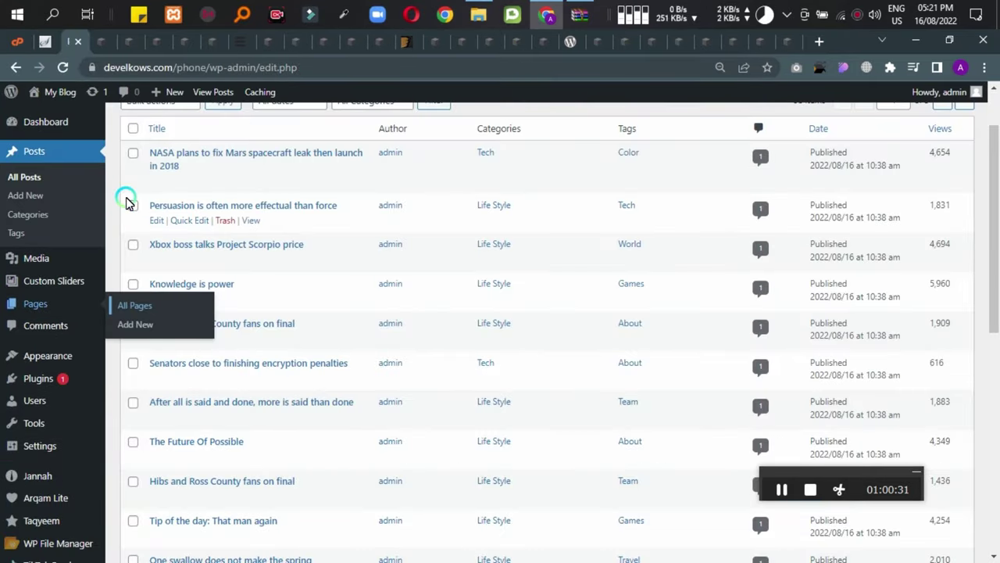
{"action": "key", "text": "ctrl+Tab"}
{"action": "key", "text": "ctrl+Tab"}
{"action": "key", "text": "ctrl+Tab"}
{"action": "key", "text": "ctrl+Tab"}
{"action": "key", "text": "ctrl+Tab"}
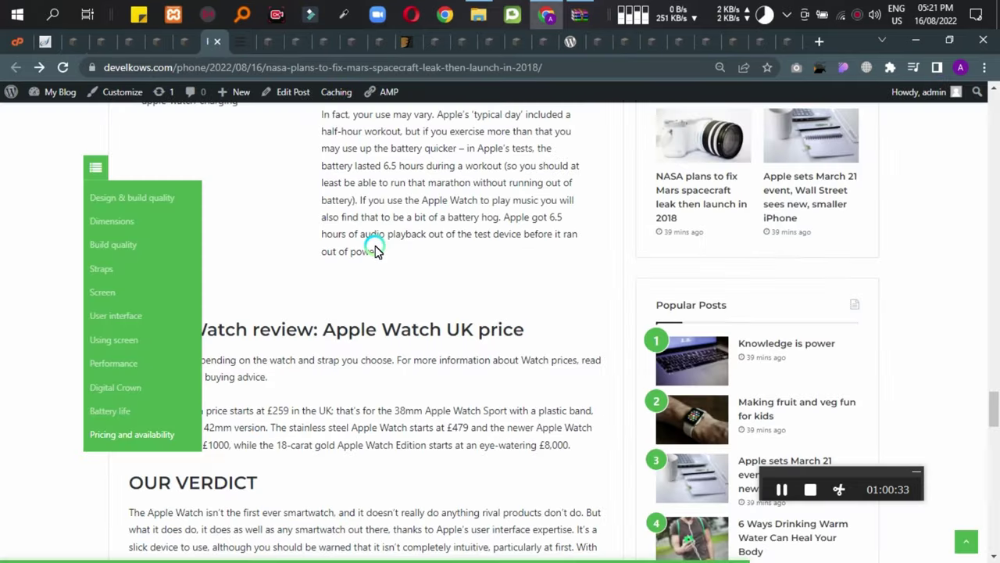
{"action": "key", "text": "ctrl+Tab"}
{"action": "key", "text": "ctrl+Tab"}
{"action": "key", "text": "ctrl+Tab"}
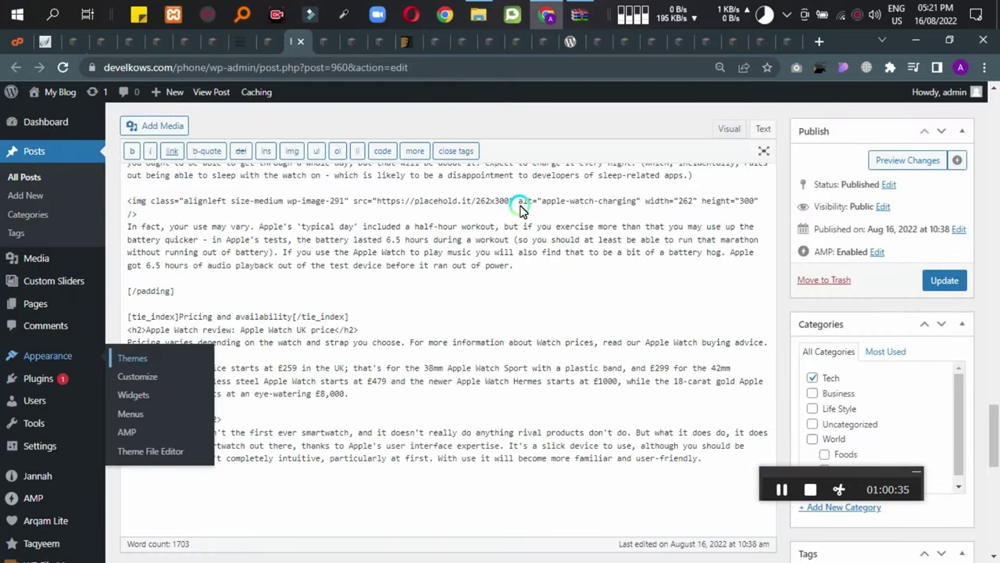
{"action": "key", "text": "ctrl+shift+Tab"}
{"action": "left_click", "coordinate": [854, 162]}
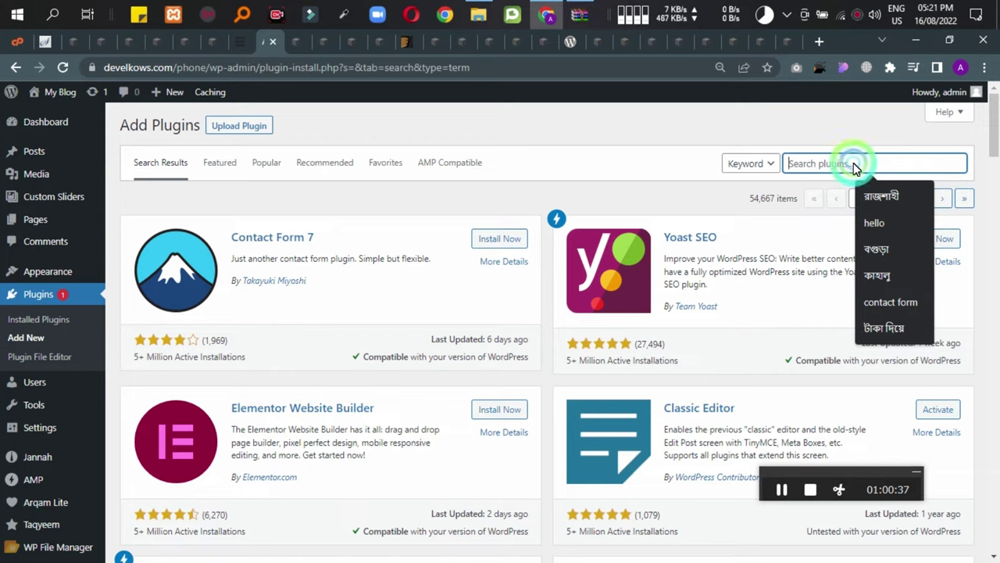
{"action": "type", "text": "Gutenberg"}
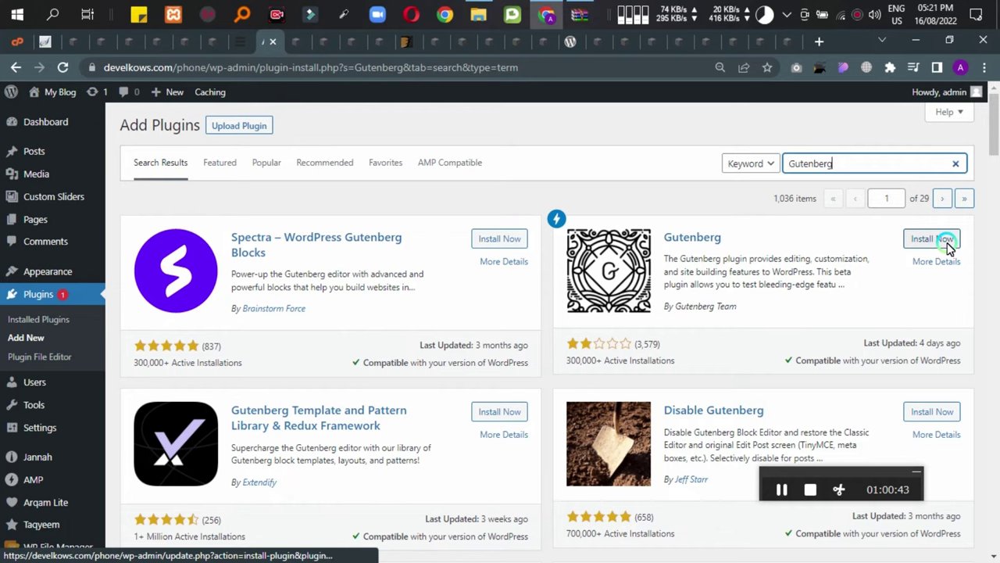
Look over the Gutenberg plugin results, and install and activate the Gutenberg plugin by Gutenberg Team.
{"action": "scroll", "coordinate": [214, 361], "scroll_direction": "down", "scroll_amount": 2}
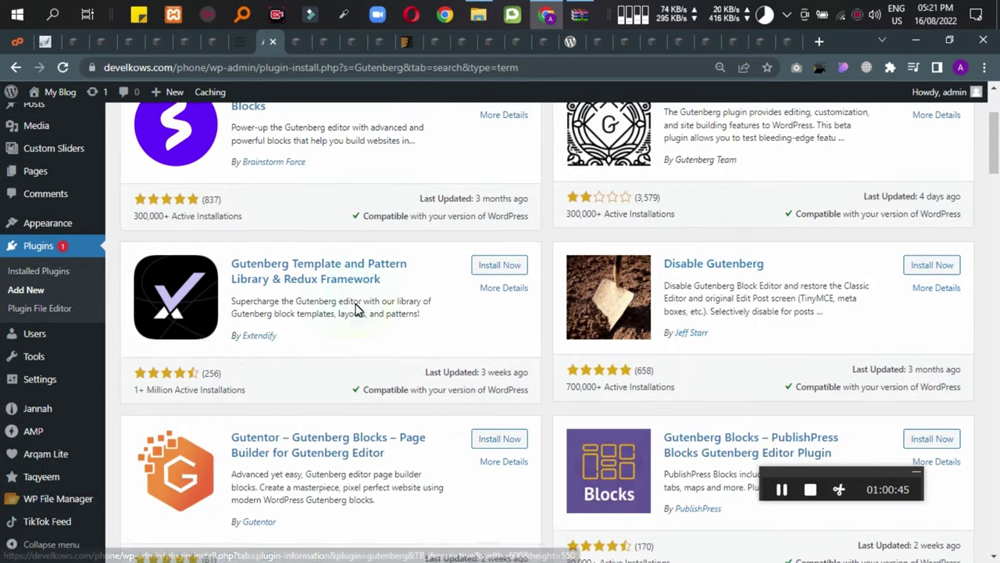
{"action": "scroll", "coordinate": [792, 323], "scroll_direction": "down", "scroll_amount": 5}
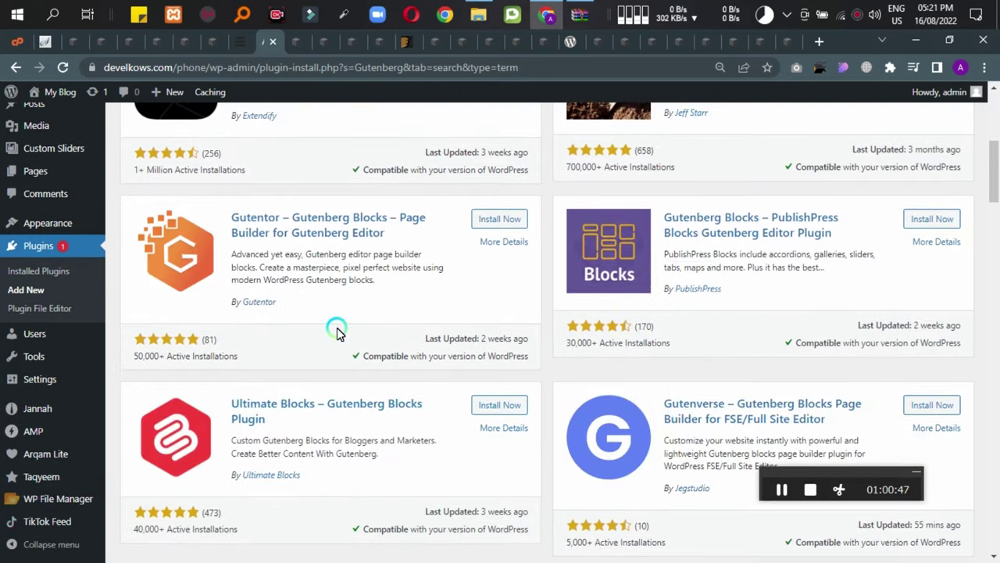
{"action": "scroll", "coordinate": [338, 333], "scroll_direction": "up", "scroll_amount": 8}
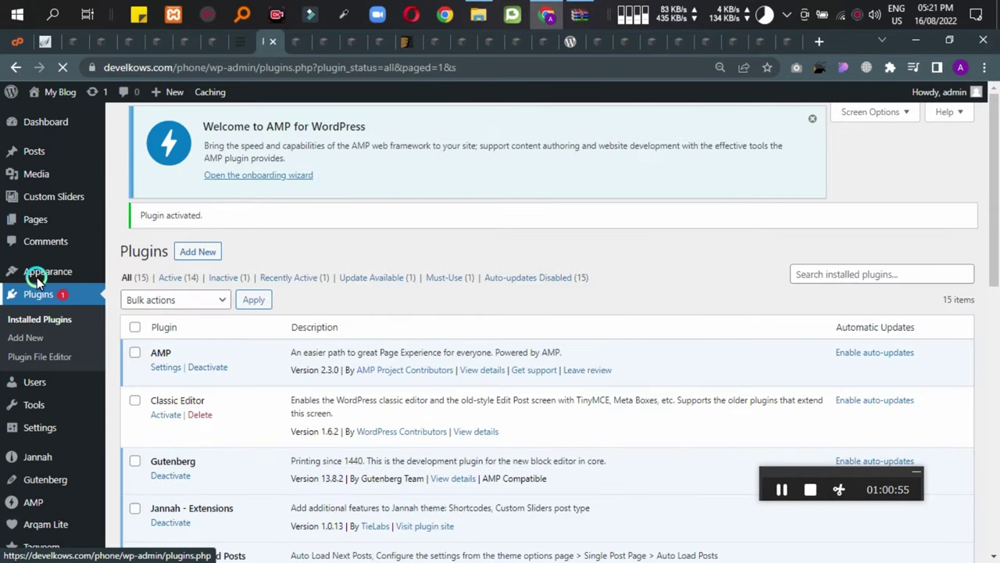
Open the list of all posts and bring up "NASA plans to fix Mars spacecraft leak then launch in 2018" for editing in a new tab.
{"action": "mouse_move", "coordinate": [43, 151]}
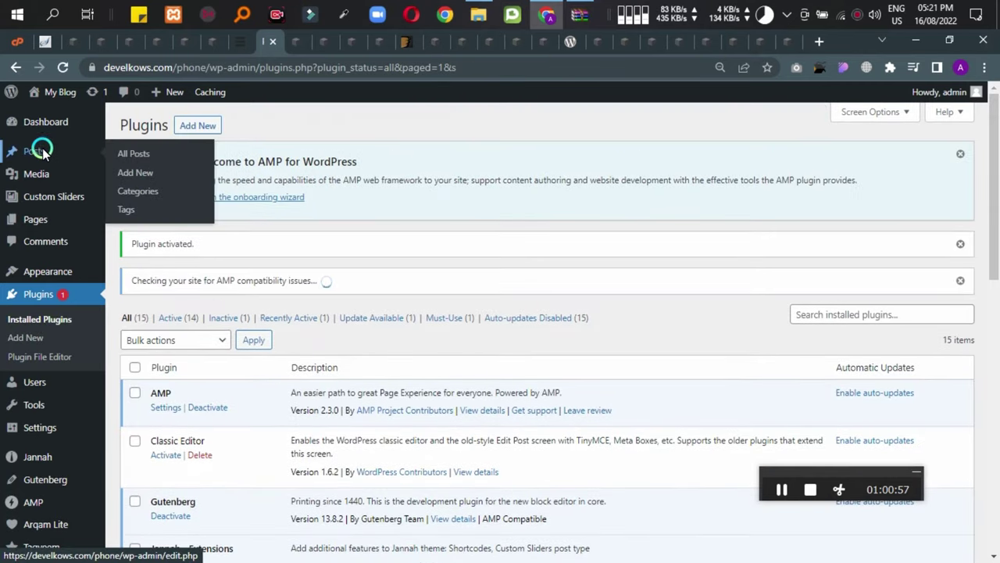
{"action": "left_click", "coordinate": [129, 152]}
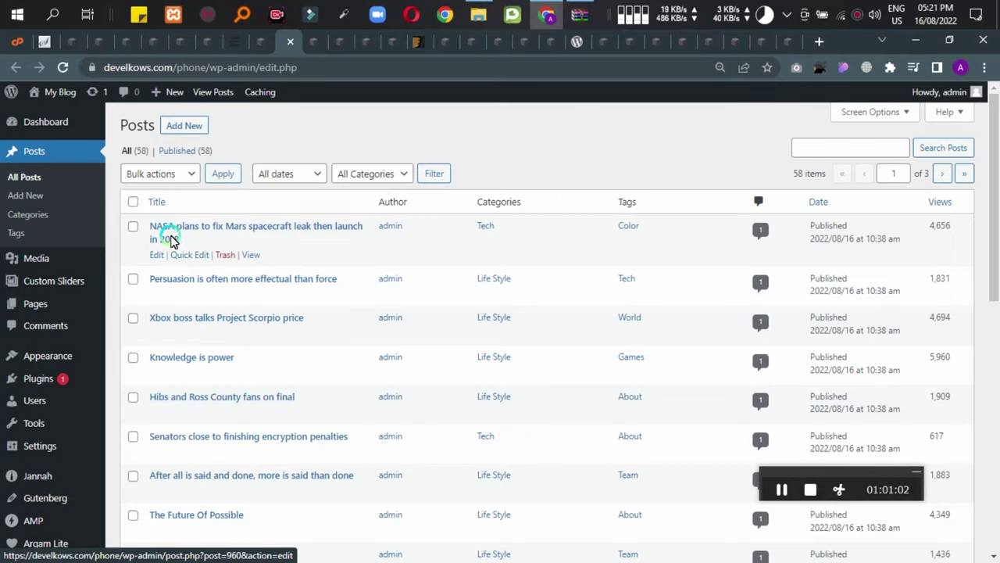
{"action": "middle_click", "coordinate": [157, 255]}
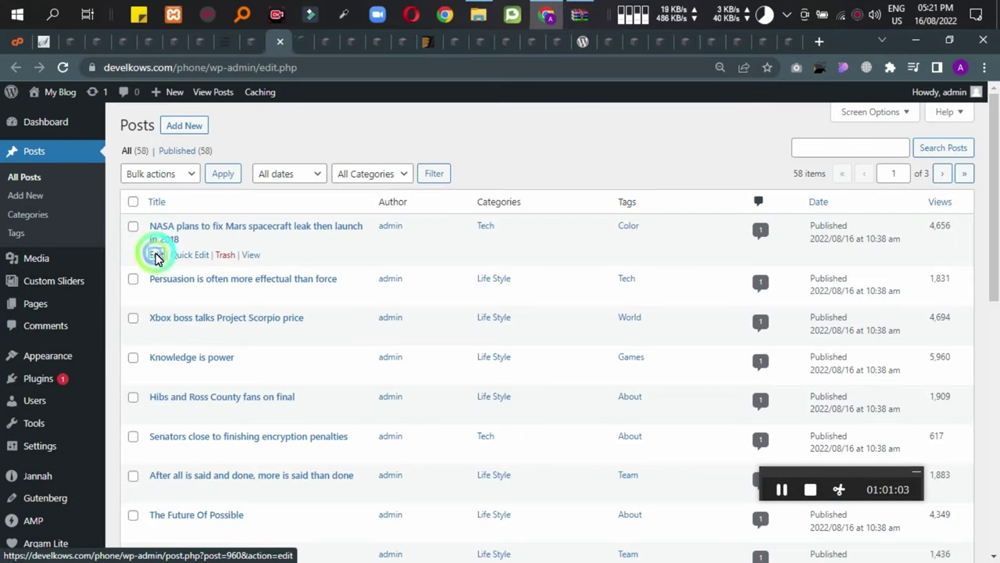
{"action": "left_click", "coordinate": [303, 45]}
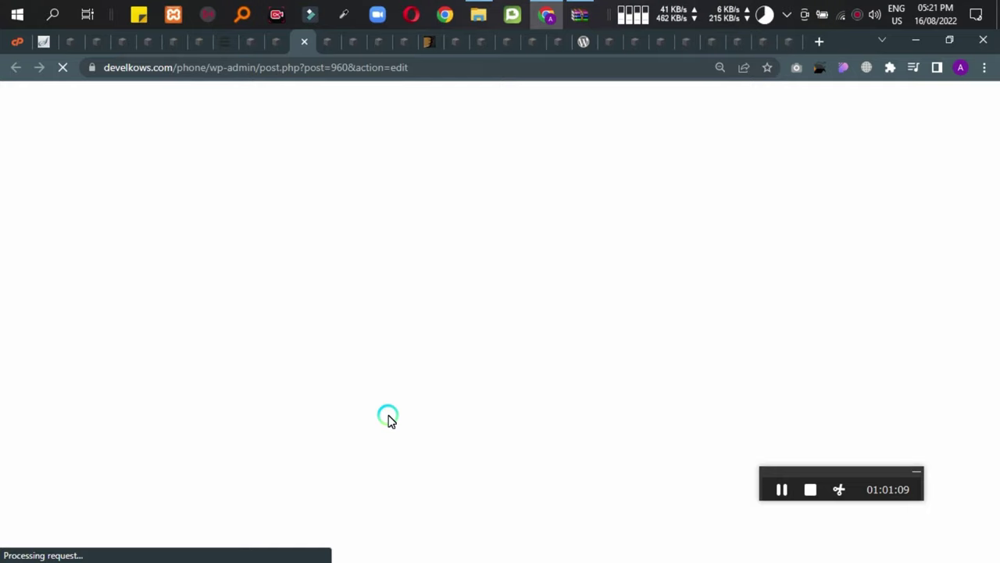
{"action": "left_click", "coordinate": [270, 45]}
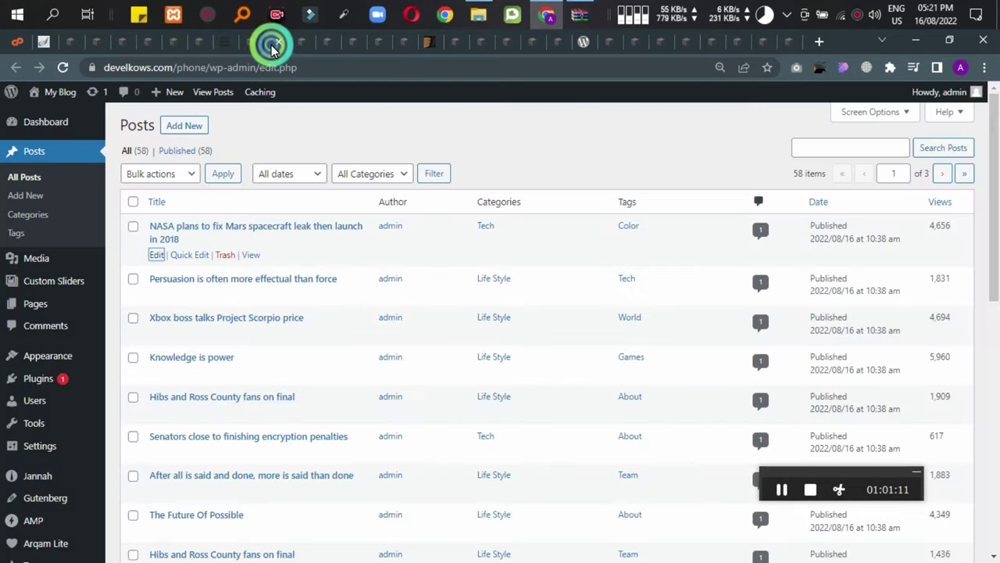
{"action": "left_click", "coordinate": [297, 40]}
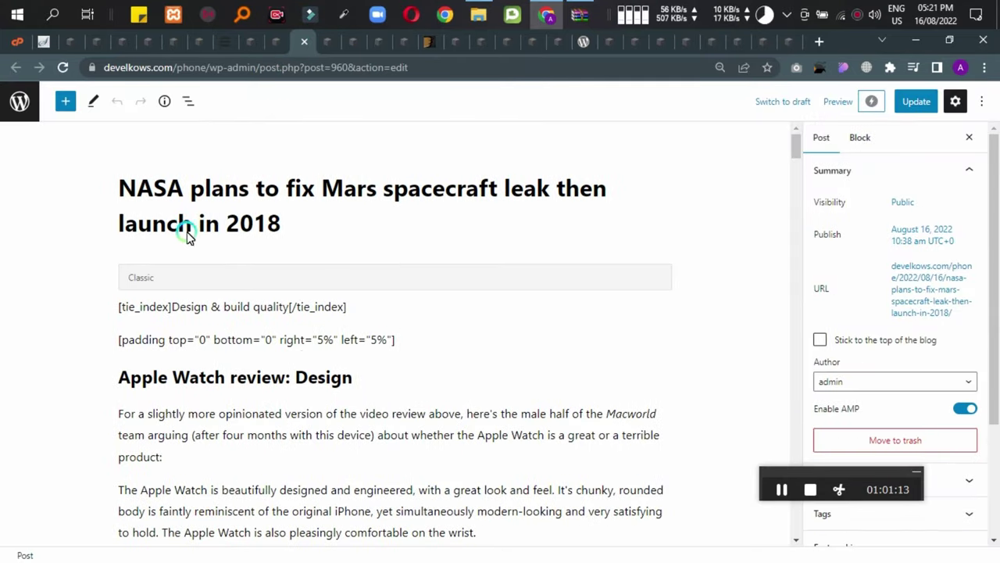
Select the post's Classic block and review its content, shortcodes and headings through to the pricing section.
{"action": "scroll", "coordinate": [271, 293], "scroll_direction": "down", "scroll_amount": 1}
{"action": "left_click", "coordinate": [377, 268]}
{"action": "scroll", "coordinate": [331, 320], "scroll_direction": "down", "scroll_amount": 10}
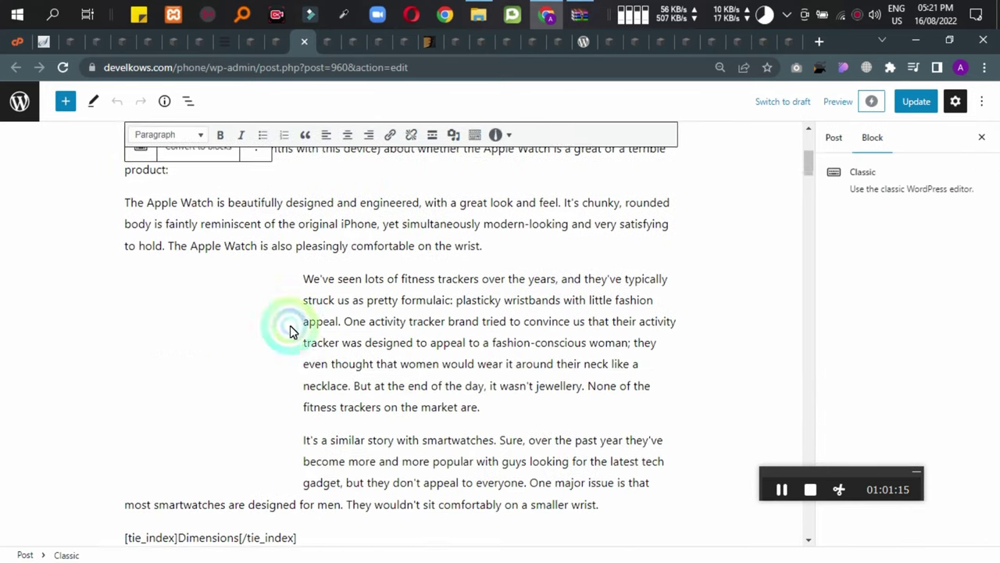
{"action": "scroll", "coordinate": [248, 332], "scroll_direction": "up", "scroll_amount": 2}
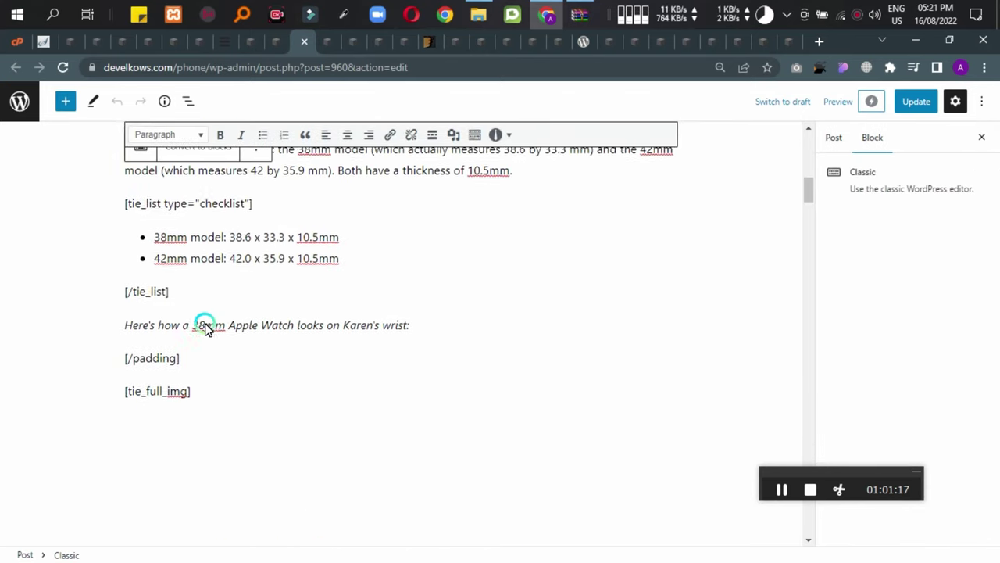
{"action": "scroll", "coordinate": [275, 296], "scroll_direction": "down", "scroll_amount": 6}
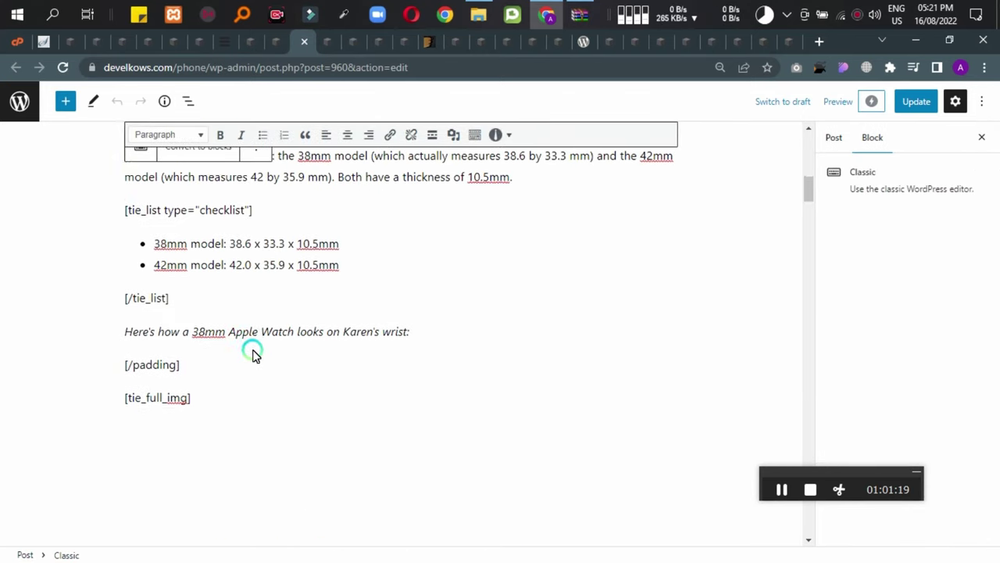
{"action": "scroll", "coordinate": [231, 388], "scroll_direction": "down", "scroll_amount": 15}
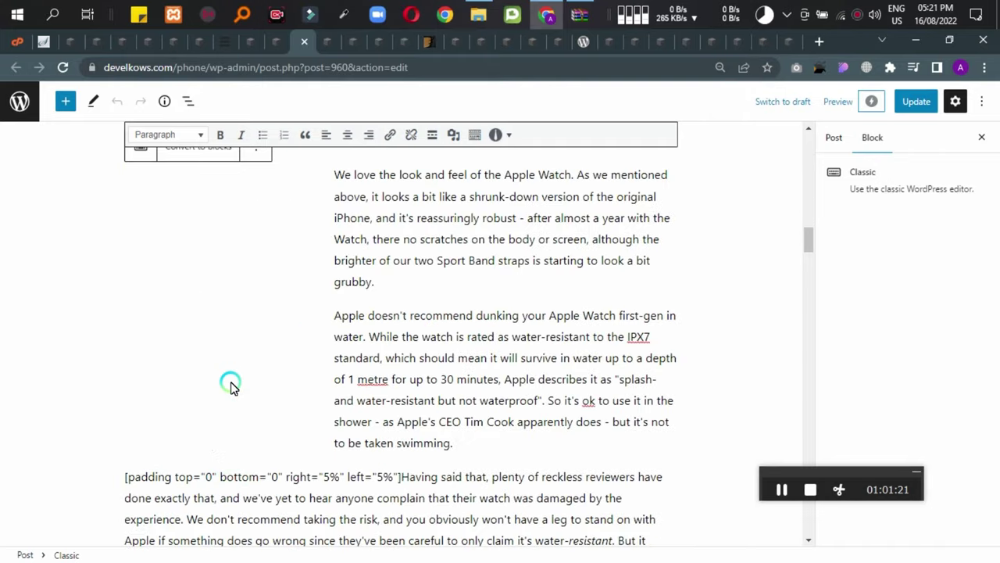
{"action": "scroll", "coordinate": [333, 461], "scroll_direction": "up", "scroll_amount": 2}
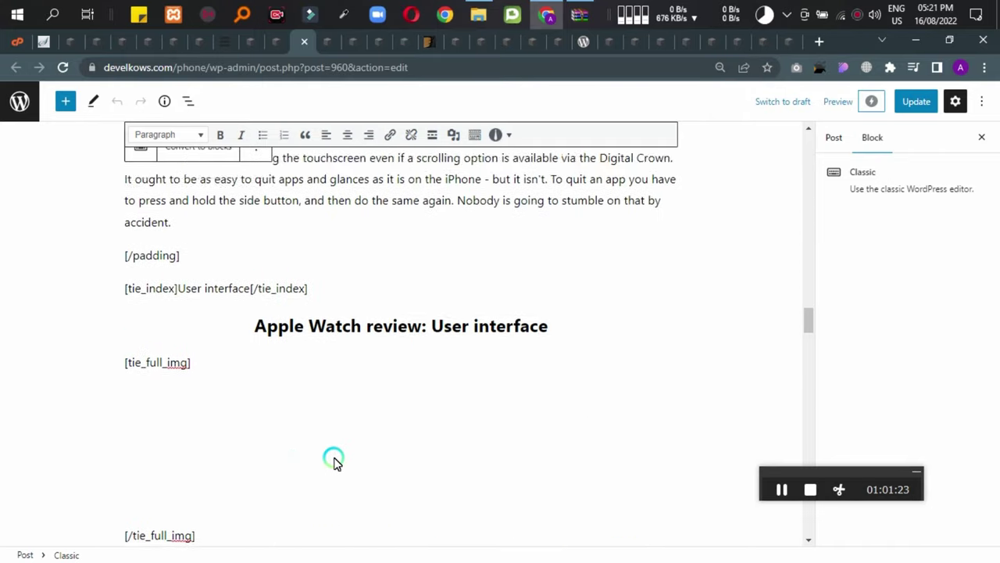
{"action": "scroll", "coordinate": [330, 376], "scroll_direction": "down", "scroll_amount": 3}
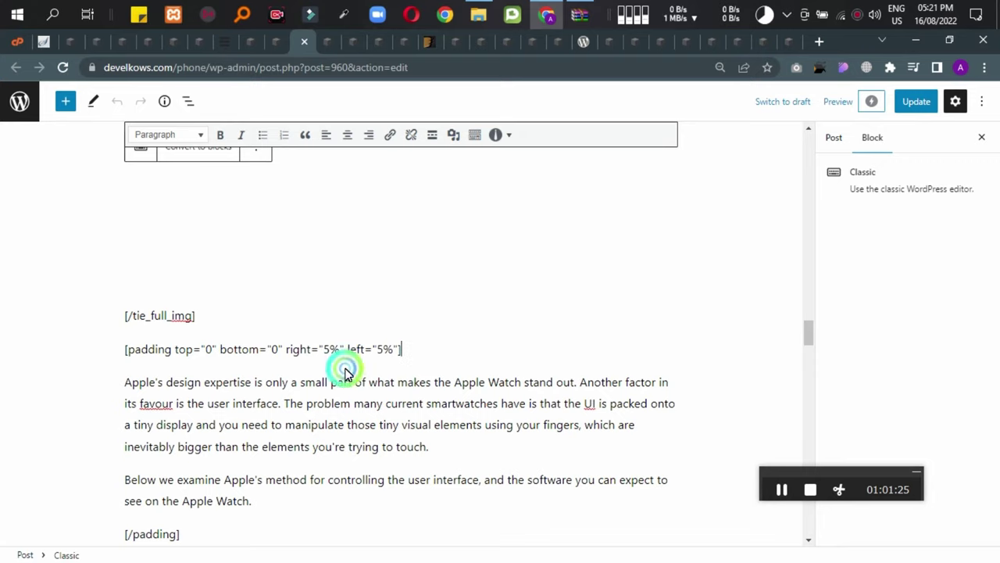
{"action": "scroll", "coordinate": [346, 373], "scroll_direction": "down", "scroll_amount": 8}
{"action": "scroll", "coordinate": [237, 403], "scroll_direction": "down", "scroll_amount": 20}
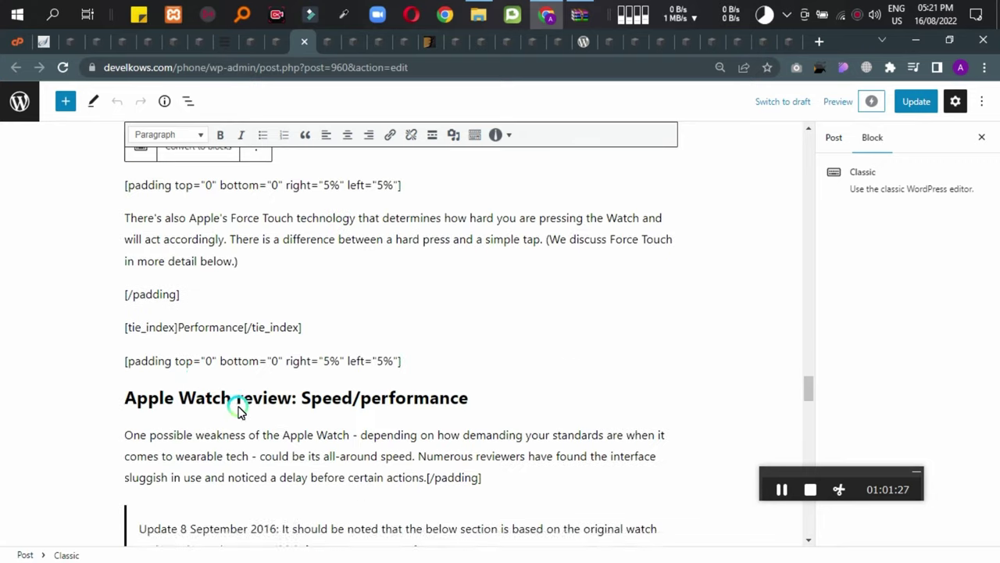
{"action": "scroll", "coordinate": [239, 410], "scroll_direction": "down", "scroll_amount": 9}
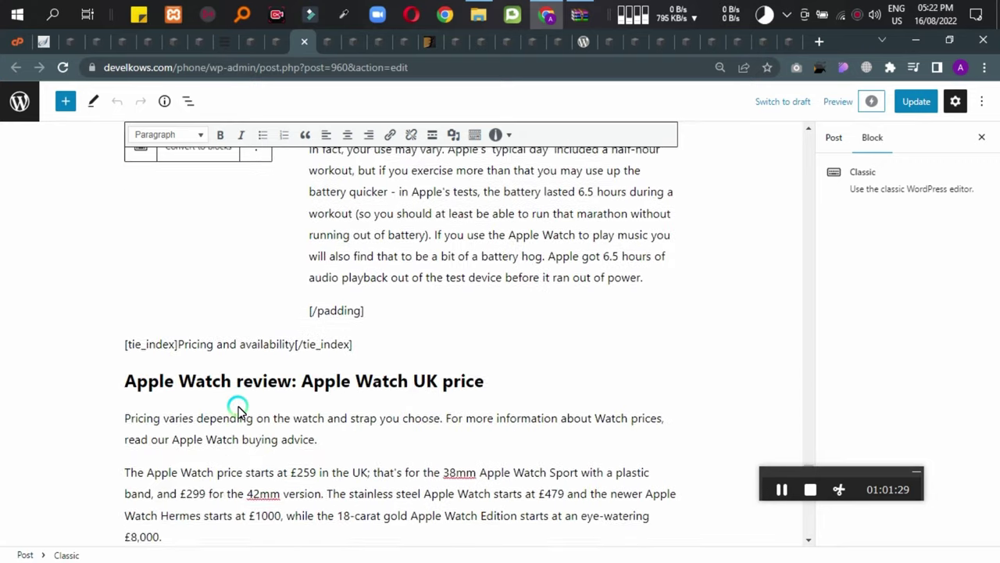
{"action": "scroll", "coordinate": [197, 383], "scroll_direction": "up", "scroll_amount": 5}
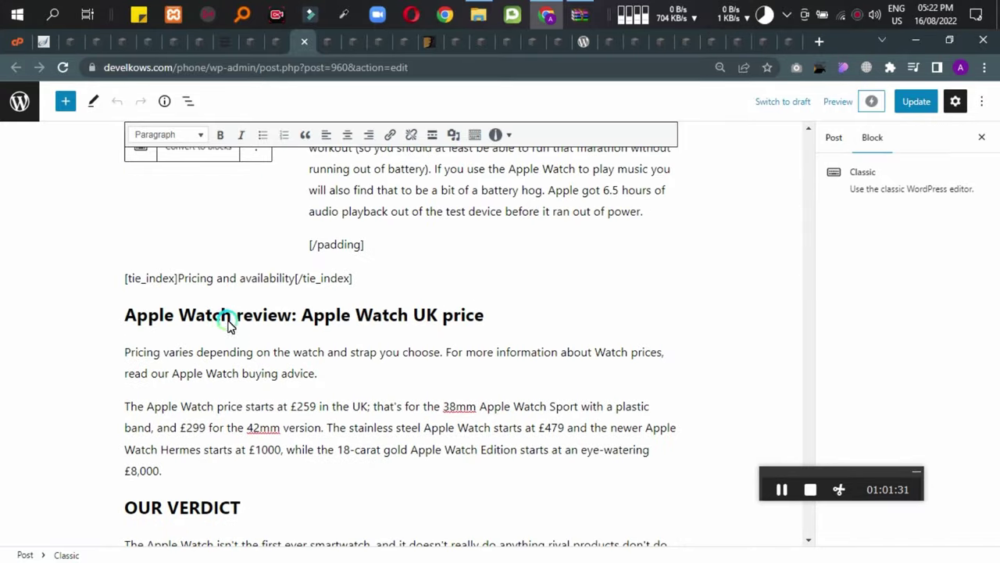
{"action": "scroll", "coordinate": [231, 342], "scroll_direction": "up", "scroll_amount": 5}
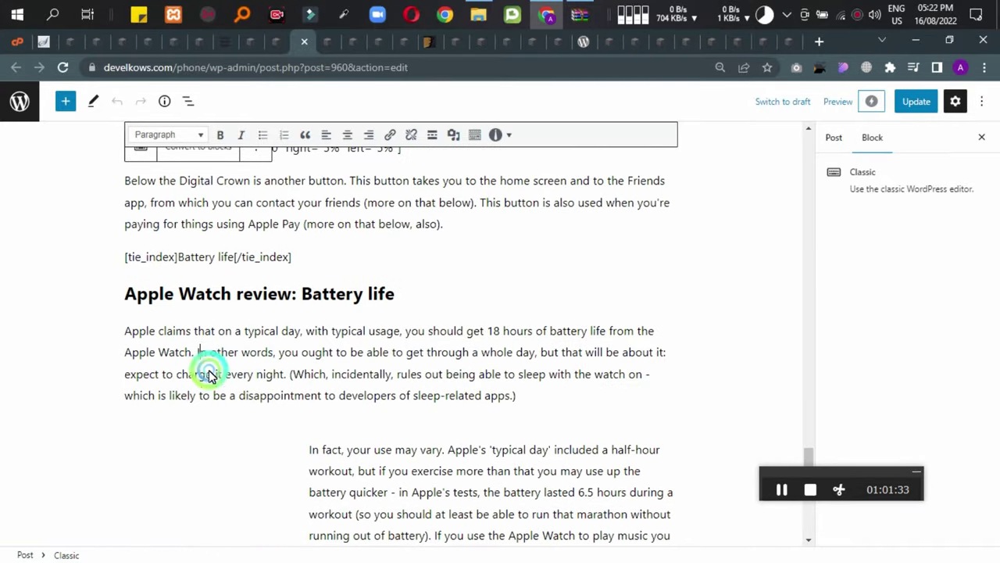
{"action": "scroll", "coordinate": [202, 361], "scroll_direction": "up", "scroll_amount": 8}
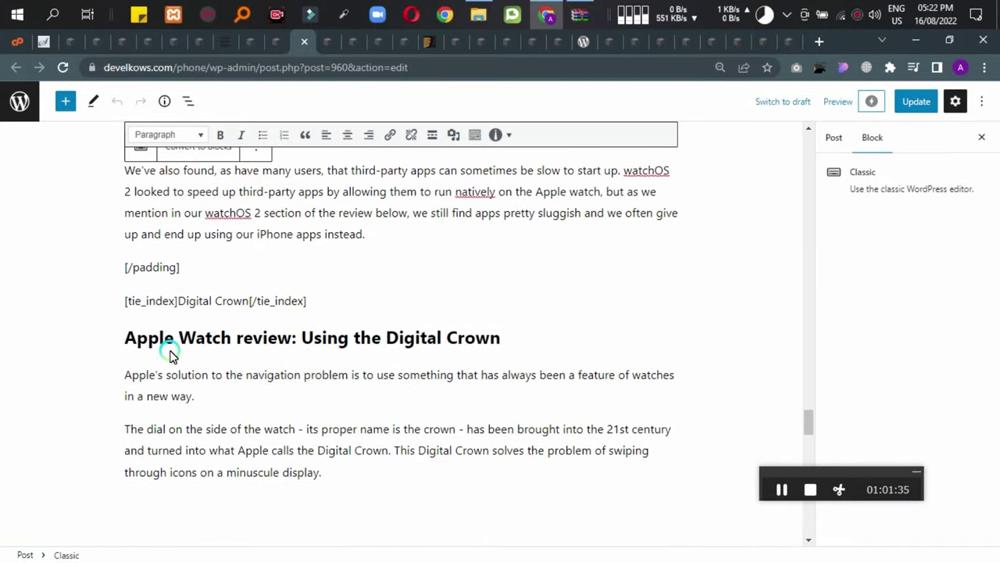
{"action": "scroll", "coordinate": [250, 398], "scroll_direction": "up", "scroll_amount": 2}
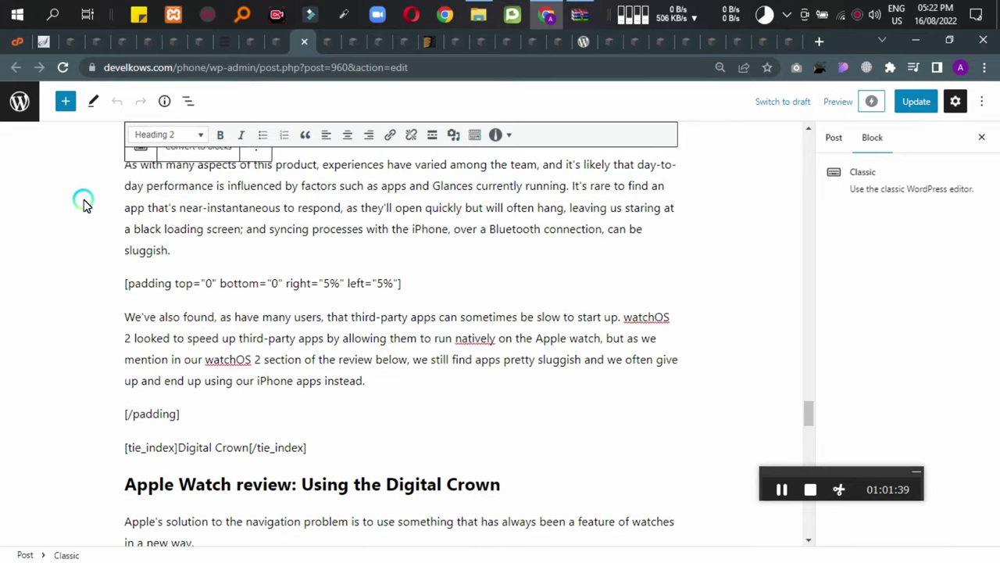
Open the block inserter and look through the available blocks, from Text to Embeds and TikTok Feed.
{"action": "left_click", "coordinate": [64, 102]}
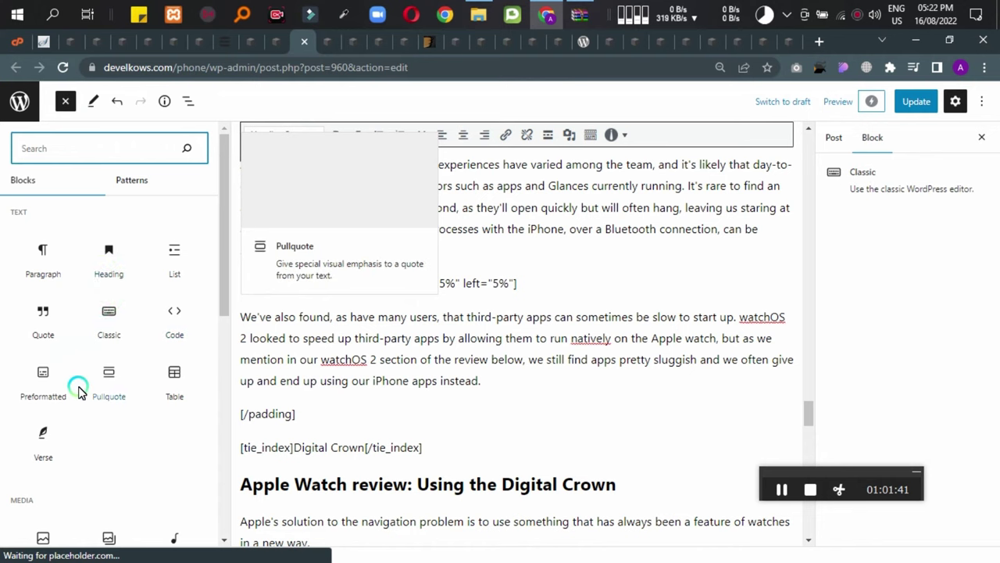
{"action": "scroll", "coordinate": [78, 385], "scroll_direction": "down", "scroll_amount": 2}
{"action": "scroll", "coordinate": [78, 390], "scroll_direction": "down", "scroll_amount": 10}
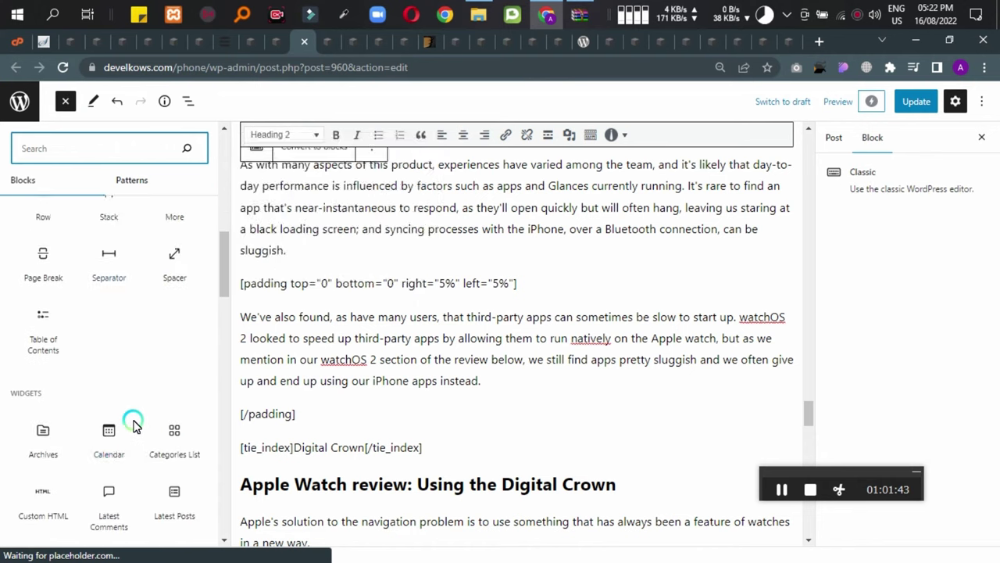
{"action": "scroll", "coordinate": [64, 476], "scroll_direction": "down", "scroll_amount": 10}
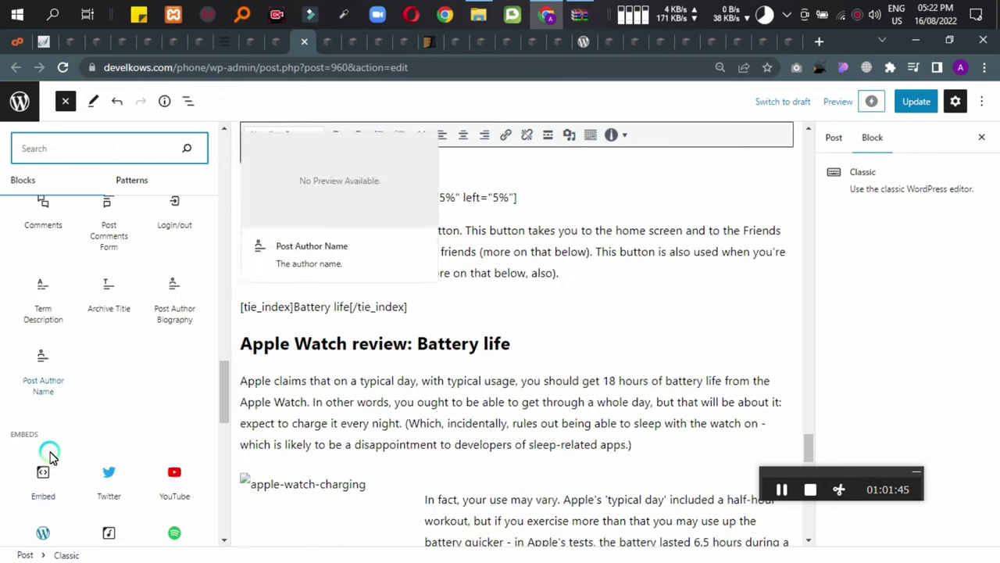
{"action": "scroll", "coordinate": [67, 463], "scroll_direction": "down", "scroll_amount": 8}
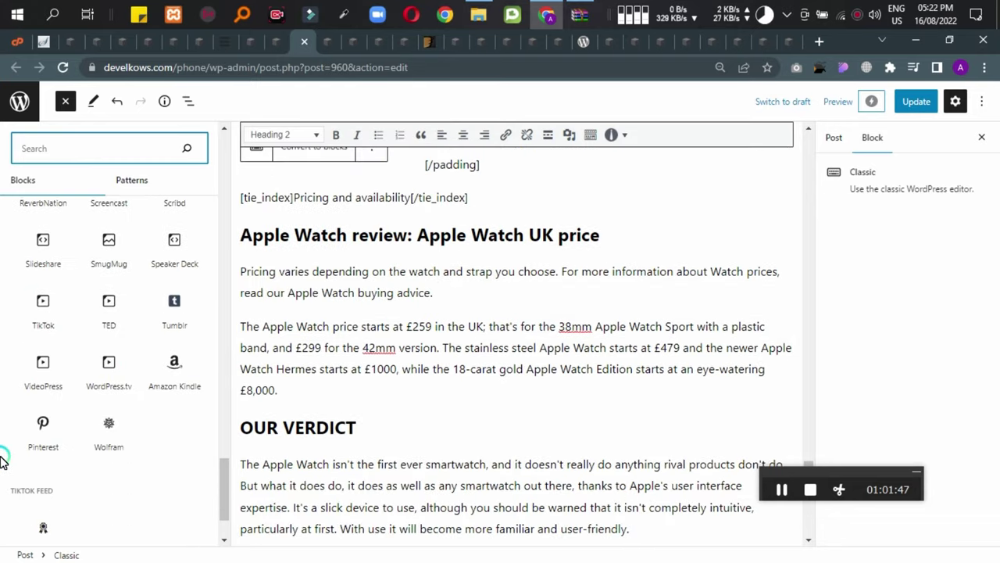
Look back through the block inserter from the Embeds through the Theme, Widgets and Design blocks up to Media and Text.
{"action": "scroll", "coordinate": [74, 454], "scroll_direction": "up", "scroll_amount": 2}
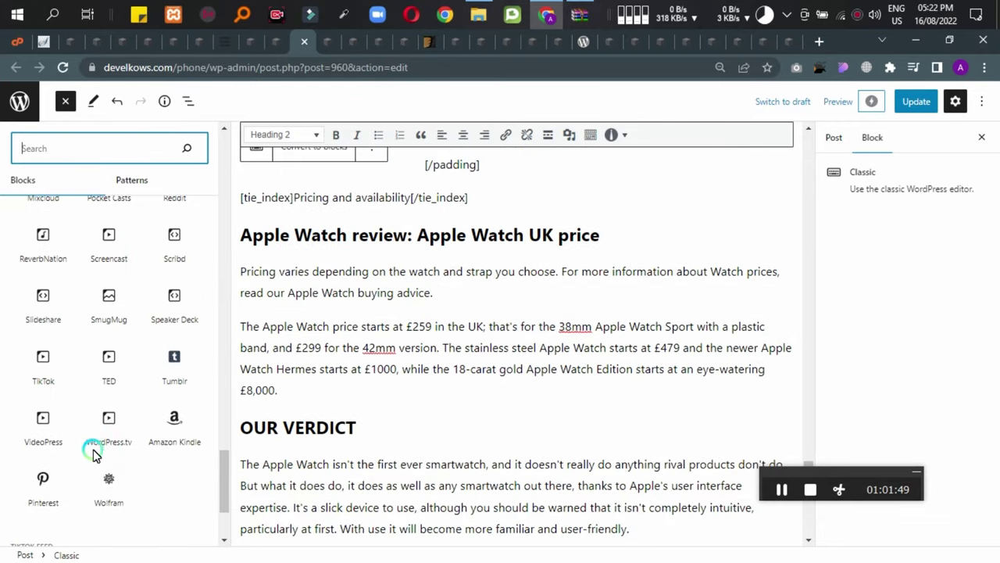
{"action": "scroll", "coordinate": [136, 475], "scroll_direction": "up", "scroll_amount": 5}
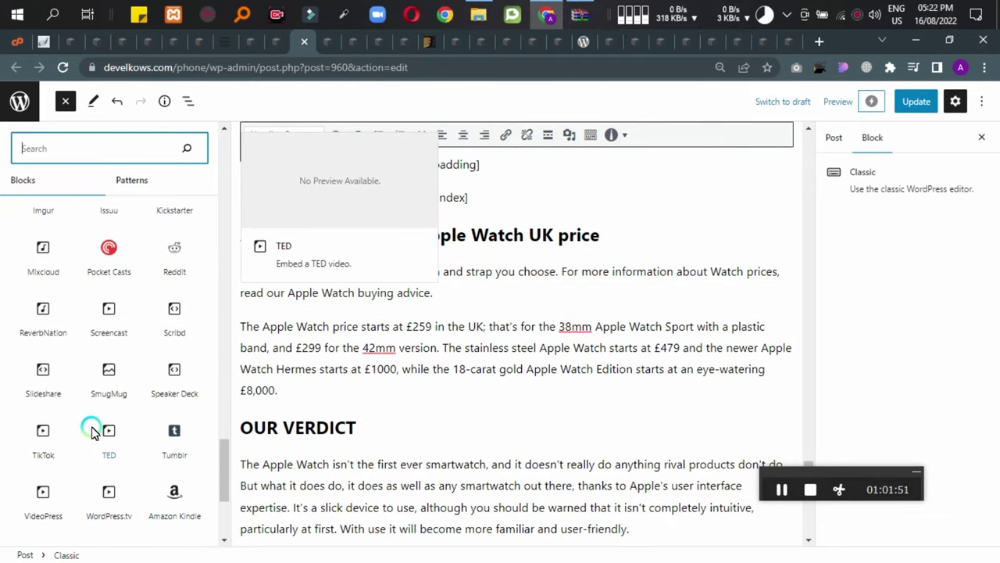
{"action": "scroll", "coordinate": [100, 432], "scroll_direction": "up", "scroll_amount": 6}
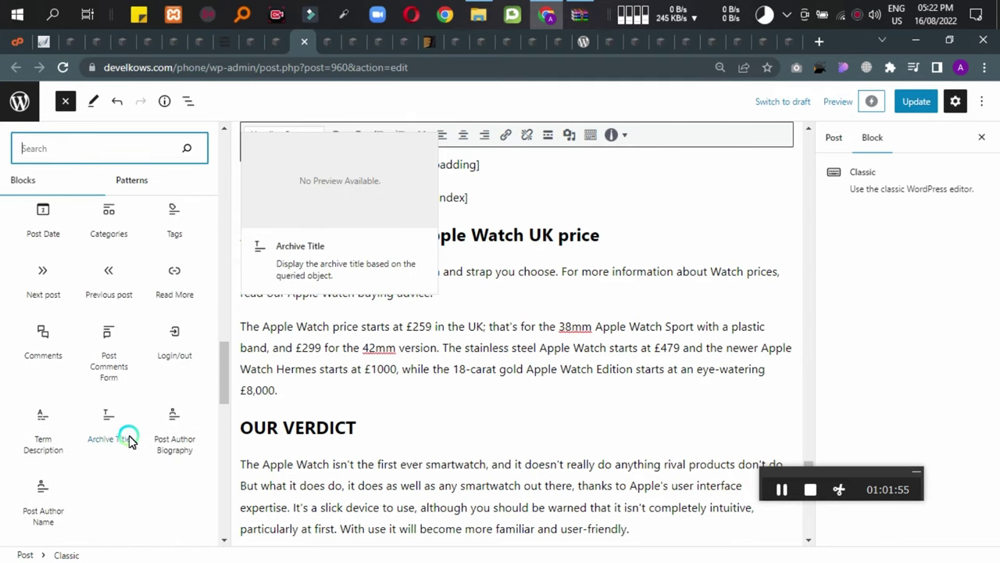
{"action": "scroll", "coordinate": [129, 435], "scroll_direction": "up", "scroll_amount": 2}
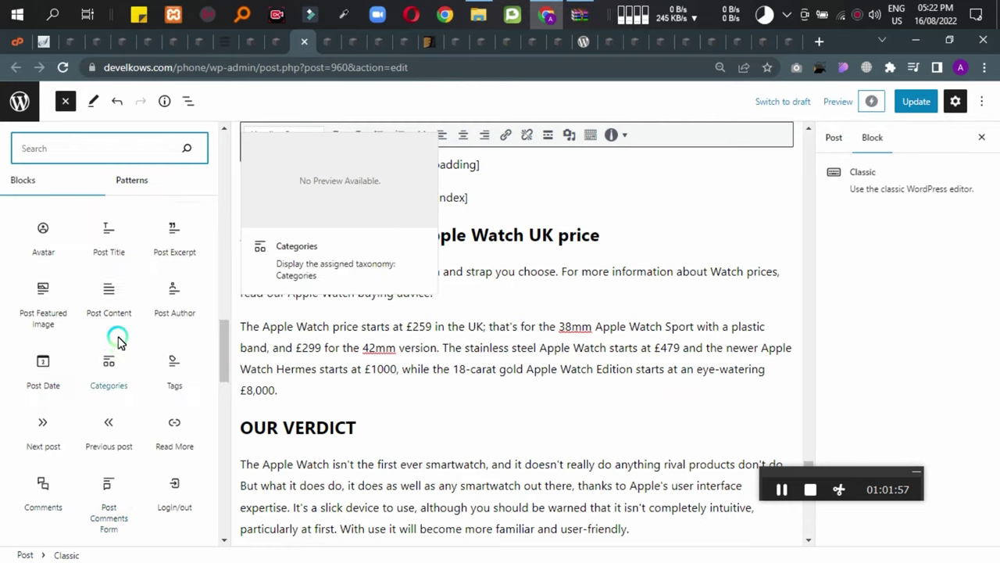
{"action": "scroll", "coordinate": [46, 355], "scroll_direction": "up", "scroll_amount": 2}
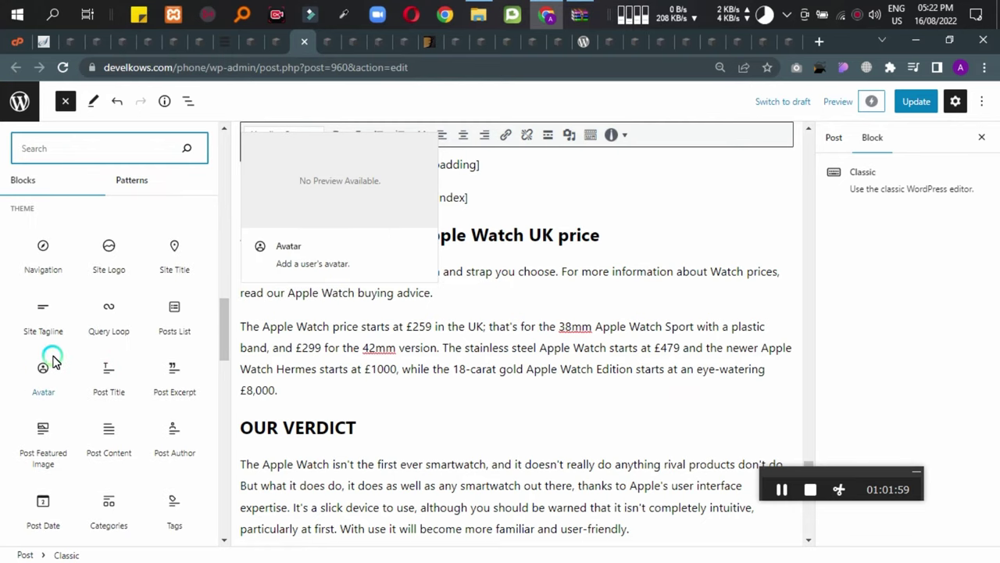
{"action": "scroll", "coordinate": [86, 387], "scroll_direction": "up", "scroll_amount": 3}
{"action": "scroll", "coordinate": [86, 386], "scroll_direction": "up", "scroll_amount": 10}
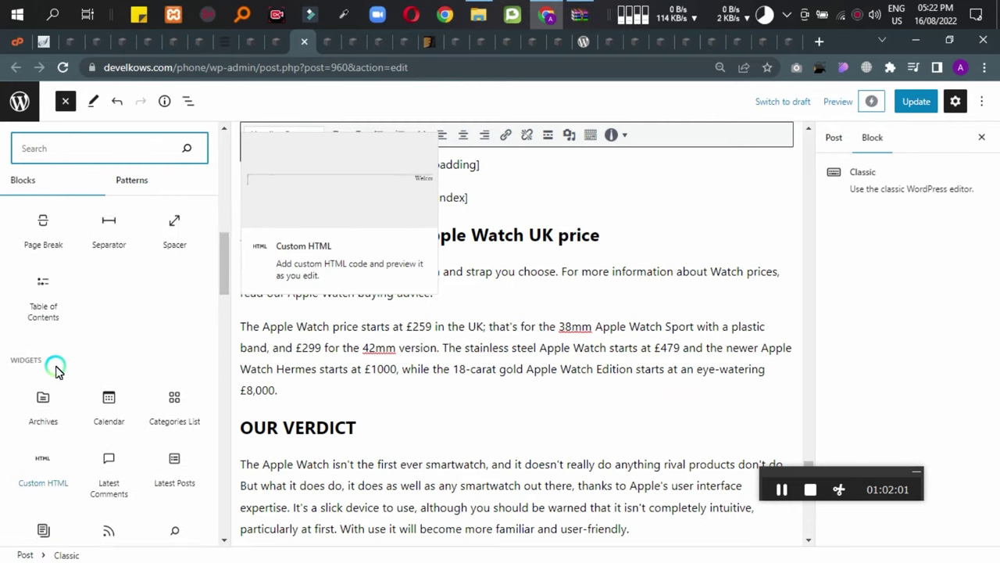
{"action": "scroll", "coordinate": [107, 331], "scroll_direction": "up", "scroll_amount": 2}
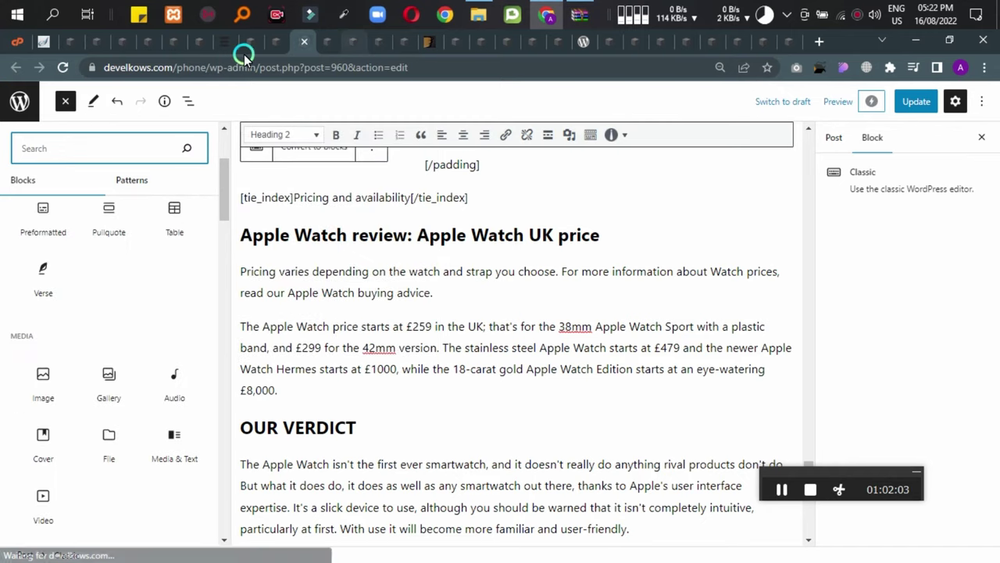
Visit the My Blog homepage, view the account menu in its header and open the Dashboard from it.
{"action": "left_click", "coordinate": [179, 47]}
{"action": "left_click", "coordinate": [63, 91]}
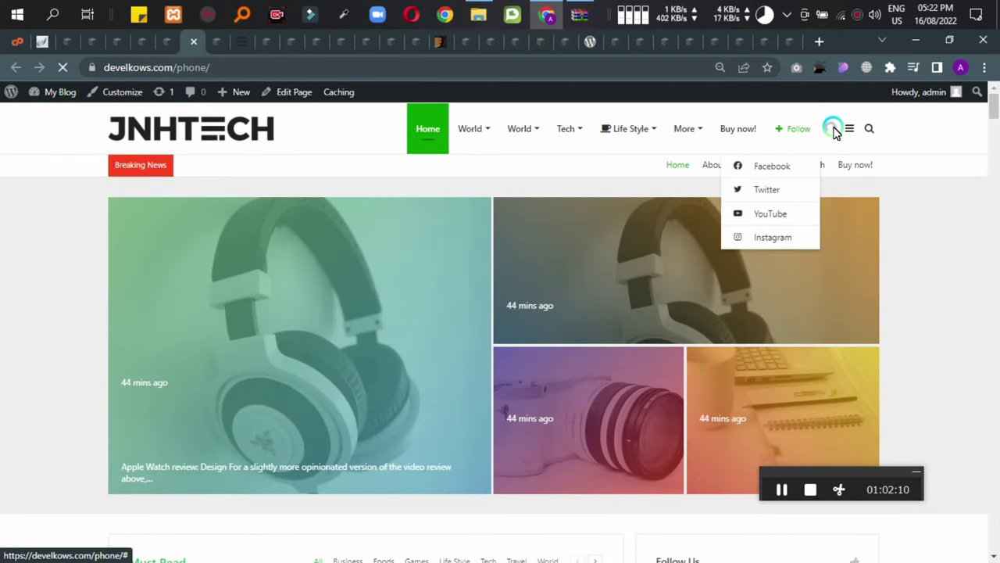
{"action": "mouse_move", "coordinate": [830, 128]}
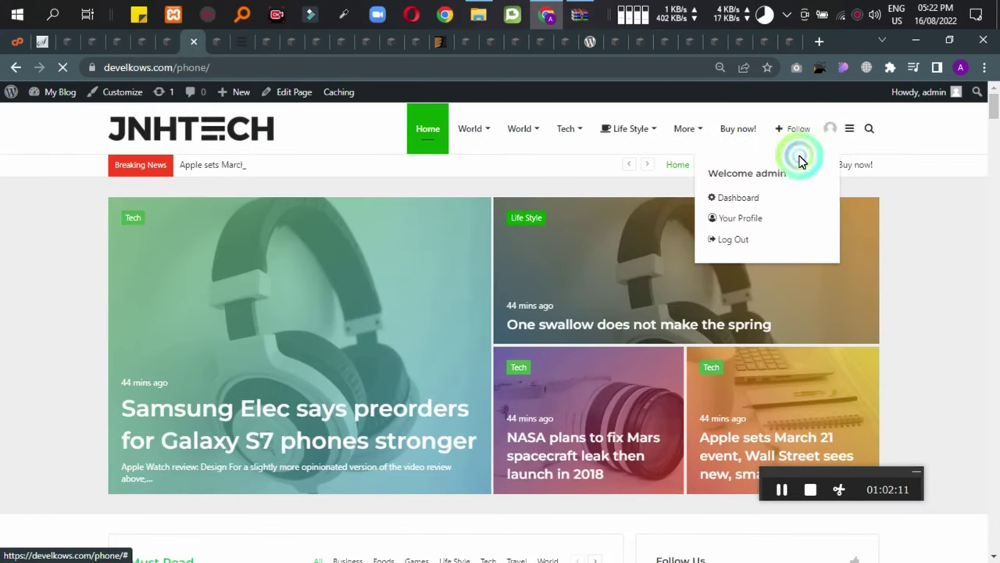
{"action": "mouse_move", "coordinate": [770, 170]}
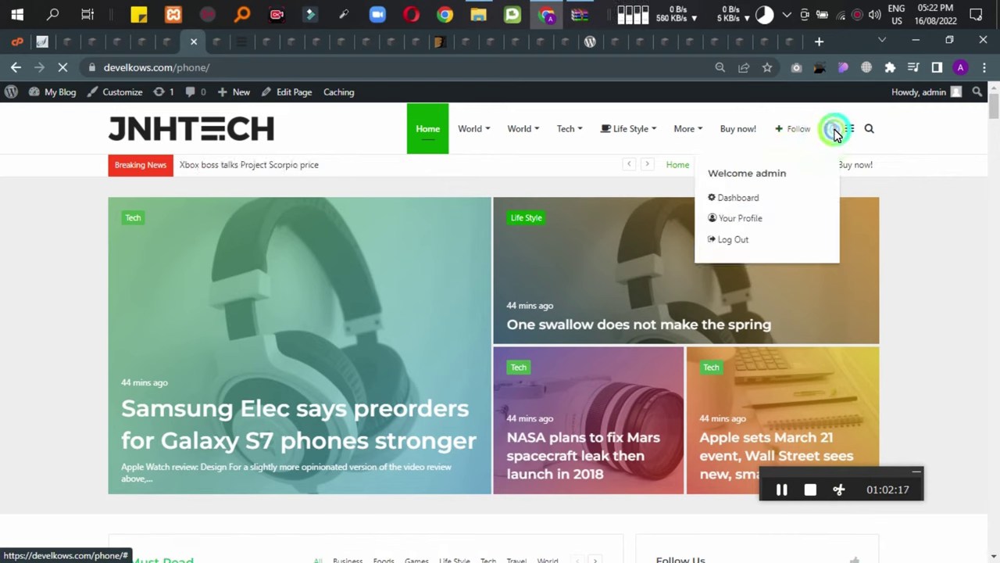
{"action": "left_click", "coordinate": [819, 175]}
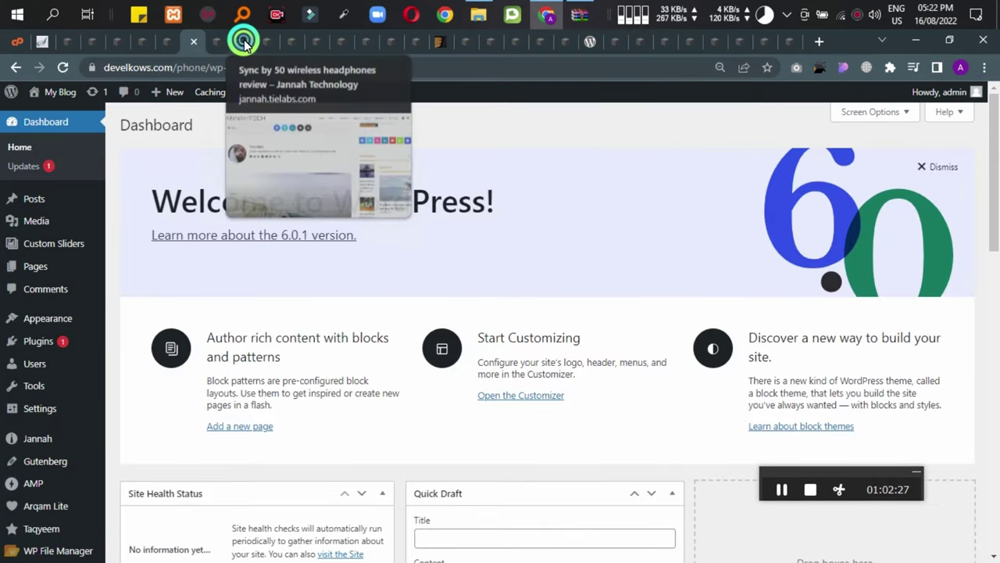
Bring up the login form on the Jannah Technology demo's headphones review, look it over and close it.
{"action": "left_click", "coordinate": [243, 41]}
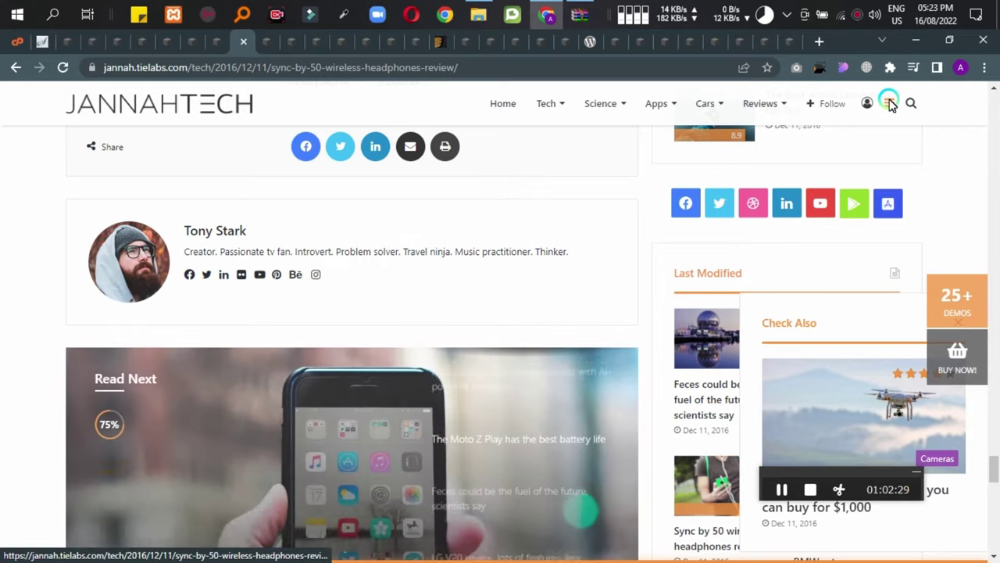
{"action": "left_click", "coordinate": [867, 102]}
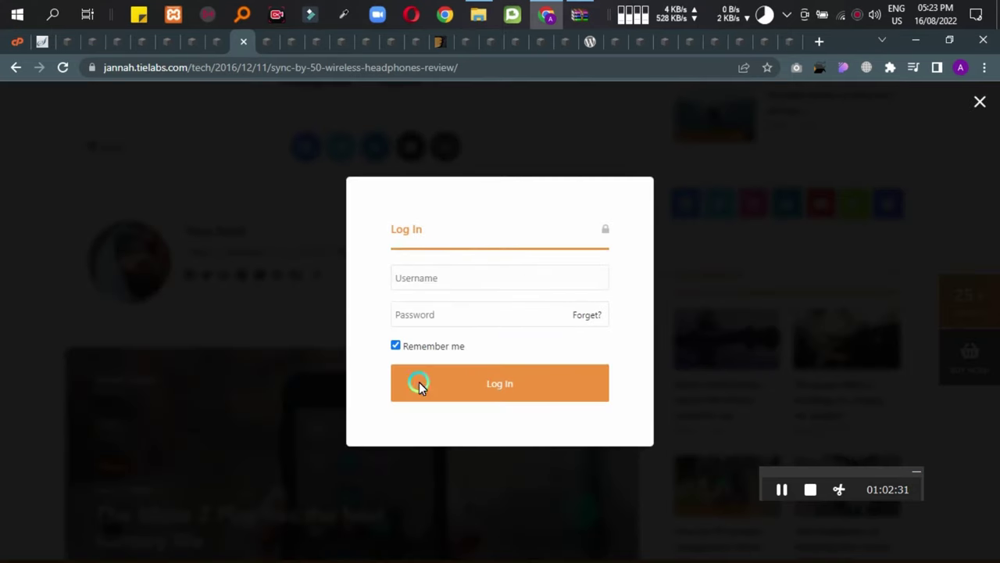
{"action": "left_click", "coordinate": [956, 150]}
Expand the demo's slide-out sidebar and open "Sync by 50 wireless headphones review" from Most Popular.
{"action": "scroll", "coordinate": [797, 326], "scroll_direction": "up", "scroll_amount": 2}
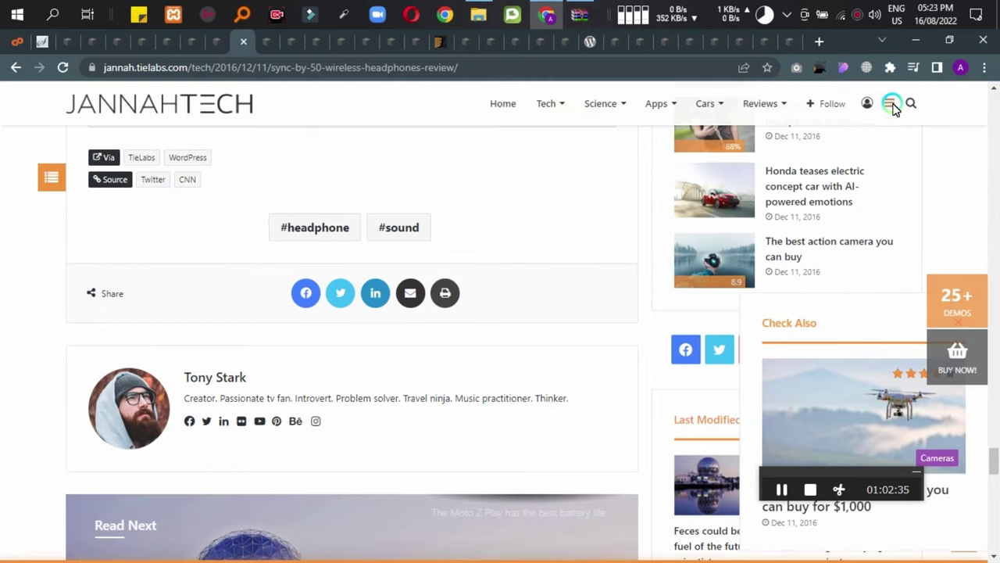
{"action": "left_click", "coordinate": [885, 104]}
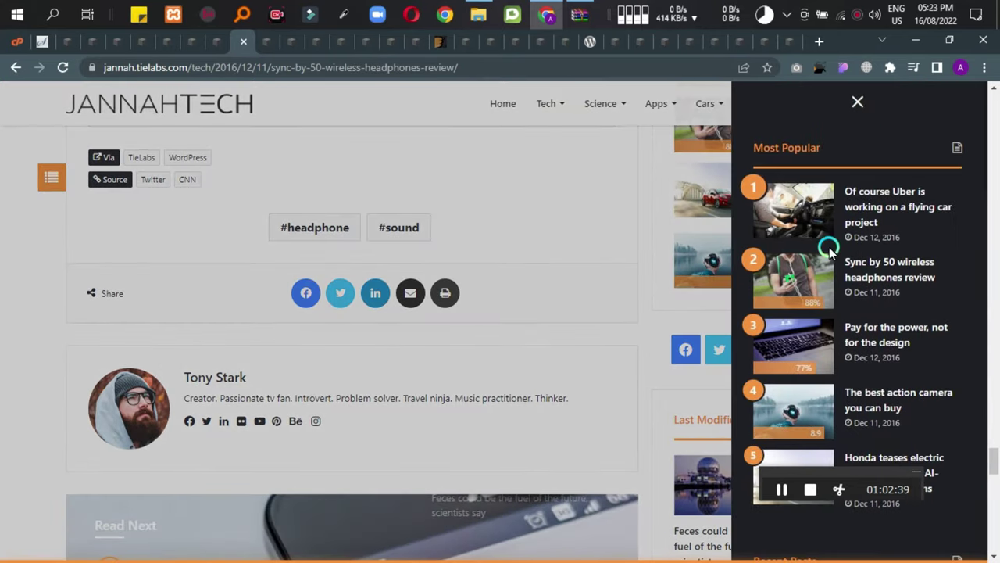
{"action": "left_click", "coordinate": [792, 283]}
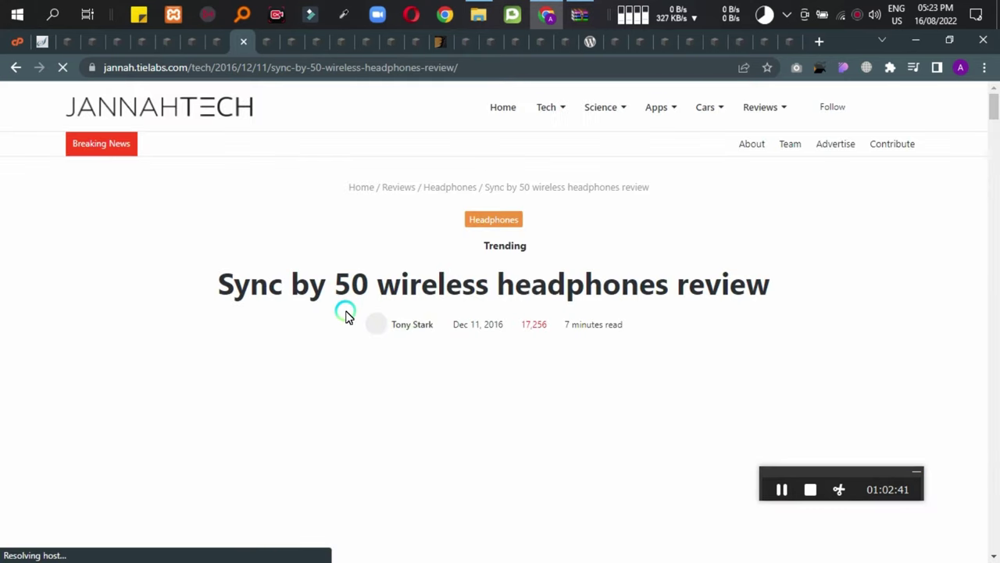
Review the demo article's layout from the share buttons through the design, user interface and battery life sections.
{"action": "scroll", "coordinate": [346, 313], "scroll_direction": "down", "scroll_amount": 5}
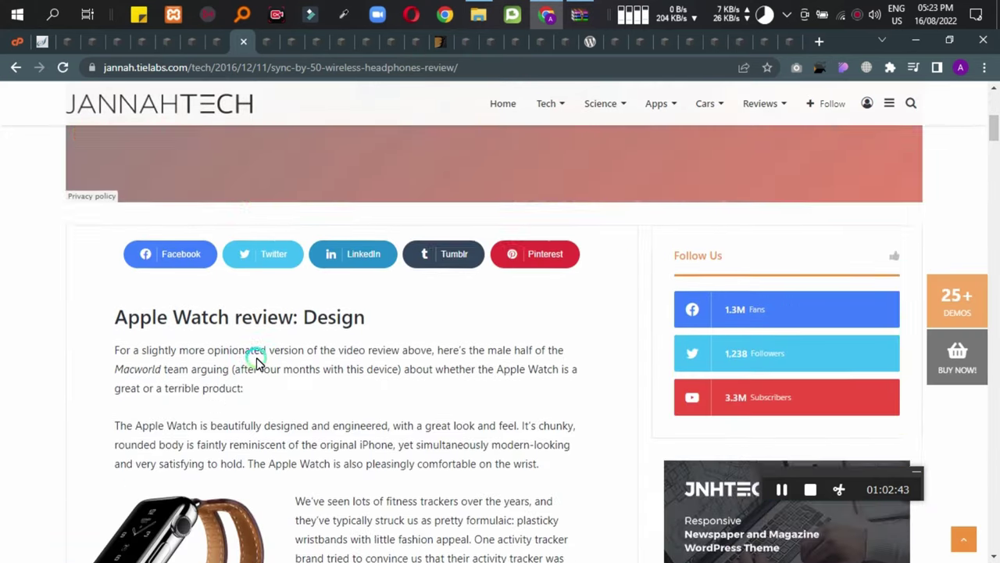
{"action": "scroll", "coordinate": [258, 363], "scroll_direction": "down", "scroll_amount": 10}
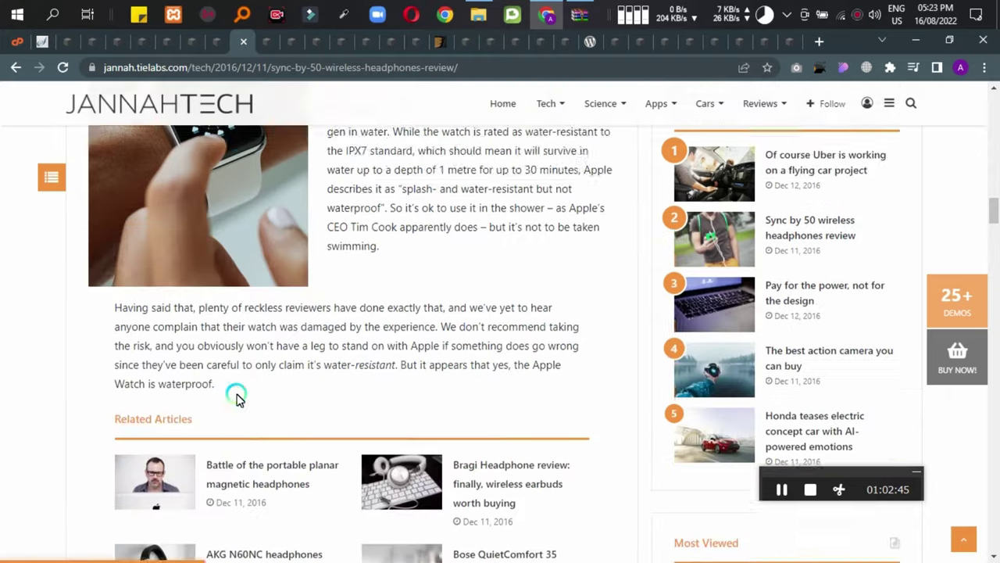
{"action": "scroll", "coordinate": [238, 399], "scroll_direction": "down", "scroll_amount": 15}
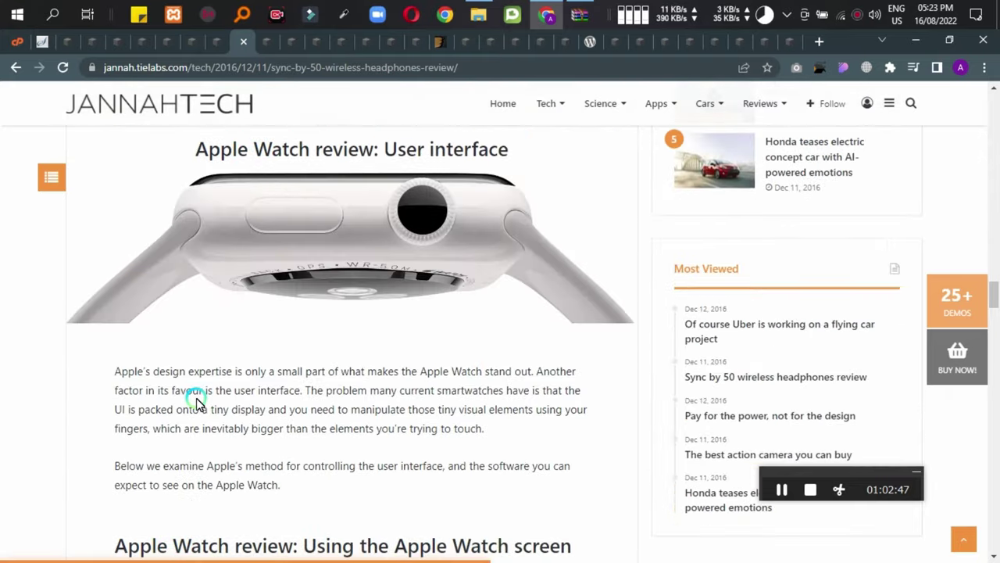
{"action": "scroll", "coordinate": [197, 398], "scroll_direction": "down", "scroll_amount": 12}
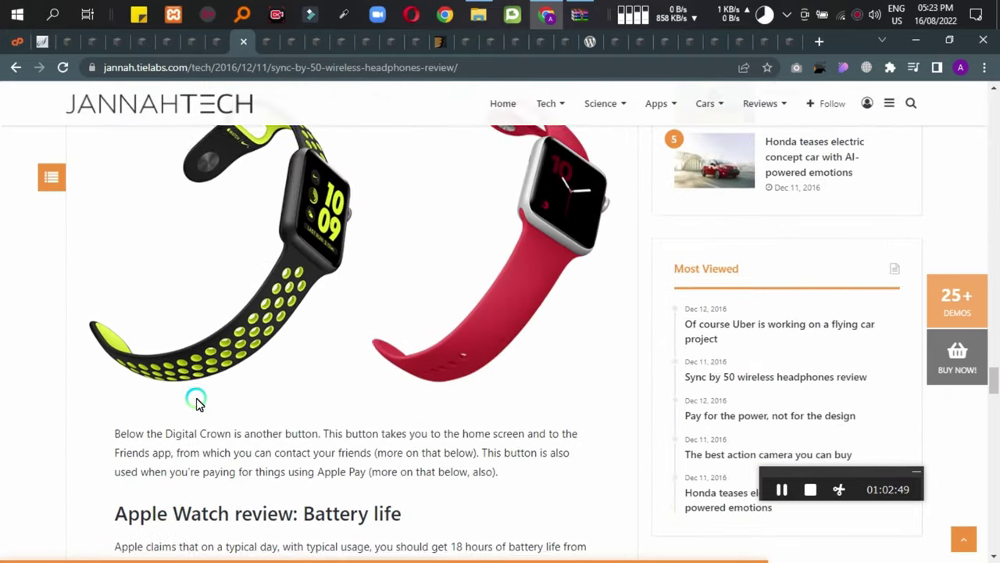
{"action": "scroll", "coordinate": [196, 401], "scroll_direction": "down", "scroll_amount": 4}
Return to the WordPress site and view its homepage in a new tab, down to Most Viewed and back to Must Read.
{"action": "left_click", "coordinate": [139, 67]}
{"action": "left_click", "coordinate": [193, 35]}
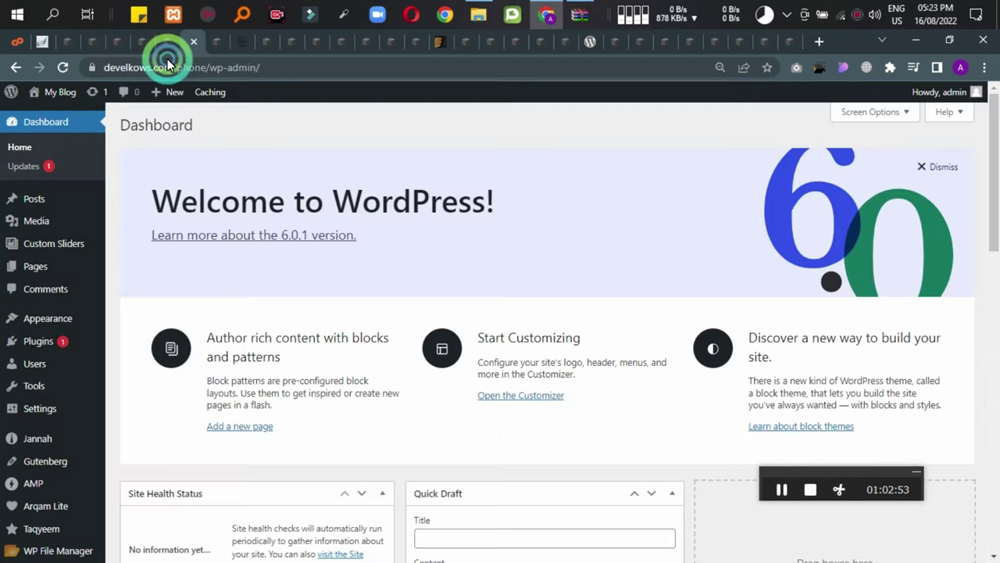
{"action": "left_click", "coordinate": [202, 37]}
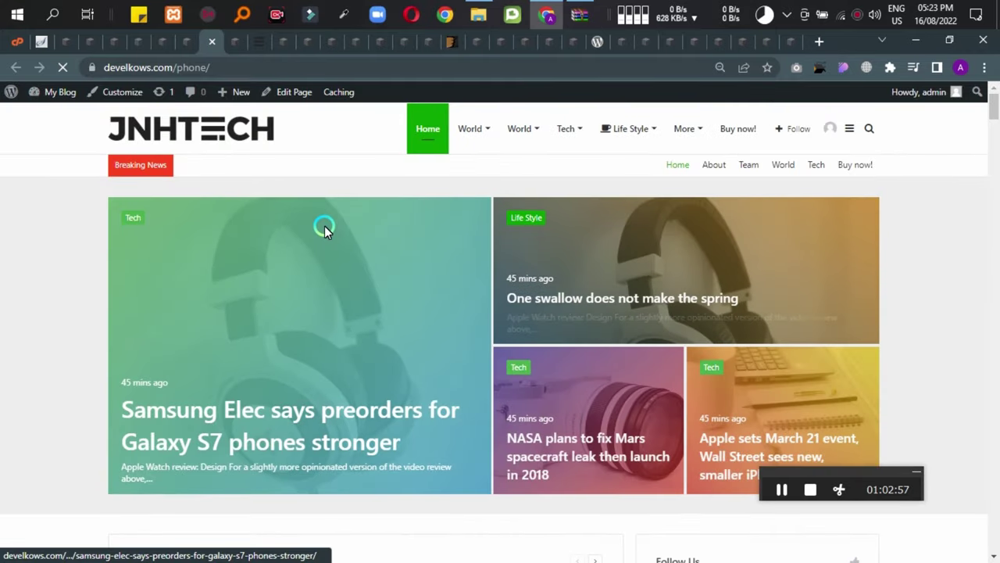
{"action": "scroll", "coordinate": [703, 320], "scroll_direction": "down", "scroll_amount": 4}
{"action": "scroll", "coordinate": [497, 347], "scroll_direction": "down", "scroll_amount": 4}
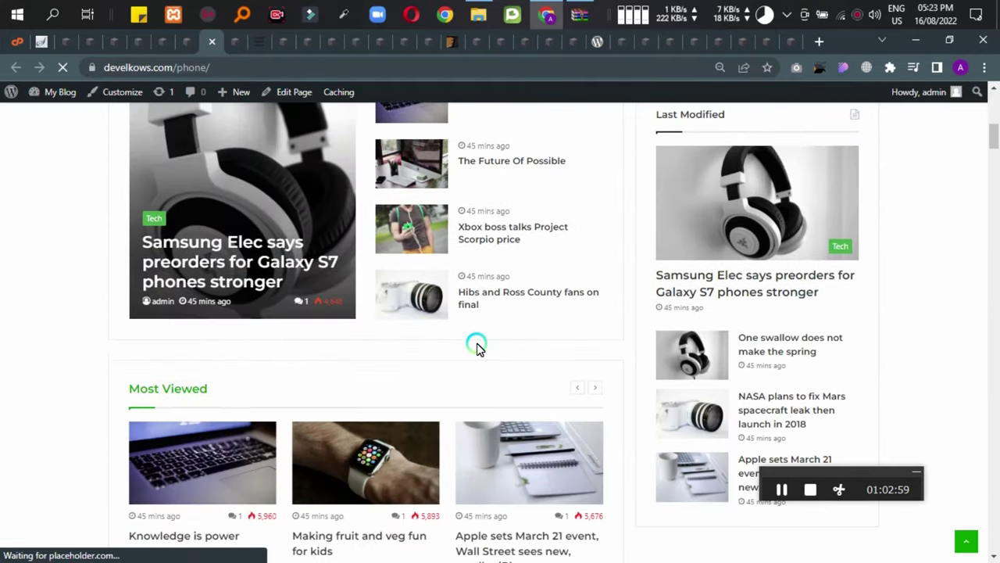
{"action": "scroll", "coordinate": [476, 348], "scroll_direction": "up", "scroll_amount": 4}
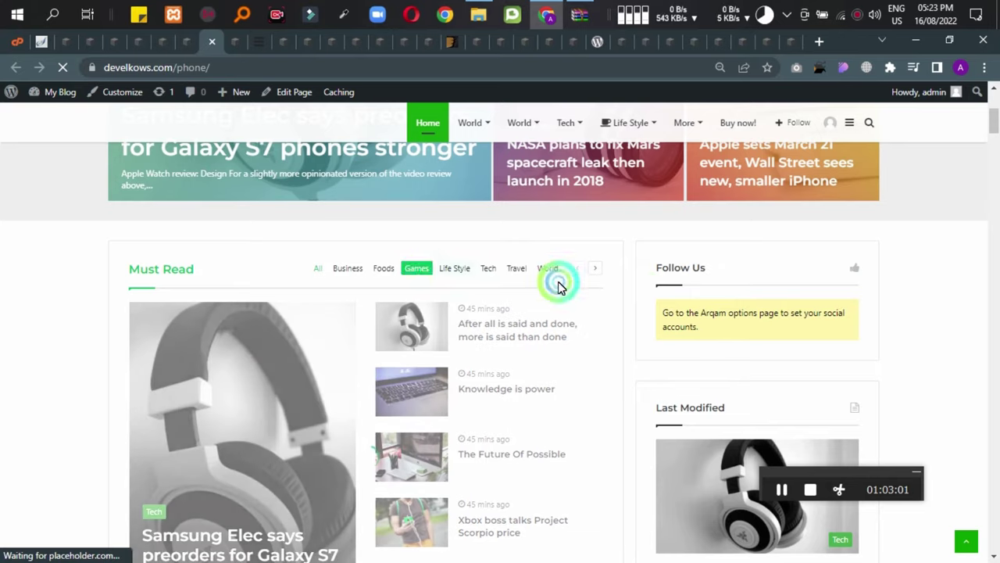
Look through the remaining homepage blocks down to Reviews and open the post "Xbox boss talks Project Scorpio price".
{"action": "scroll", "coordinate": [637, 301], "scroll_direction": "down", "scroll_amount": 9}
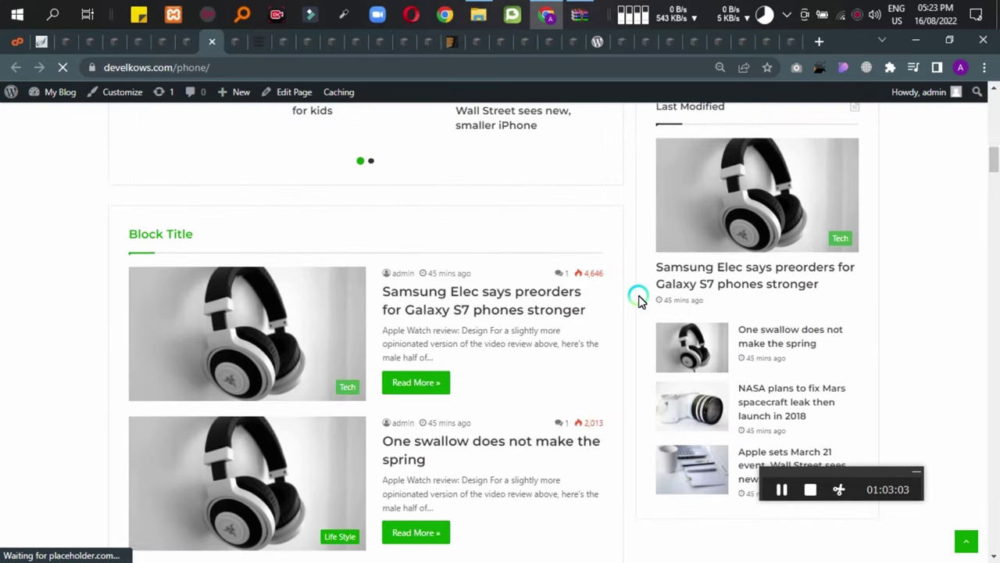
{"action": "scroll", "coordinate": [480, 415], "scroll_direction": "down", "scroll_amount": 14}
{"action": "scroll", "coordinate": [334, 422], "scroll_direction": "down", "scroll_amount": 8}
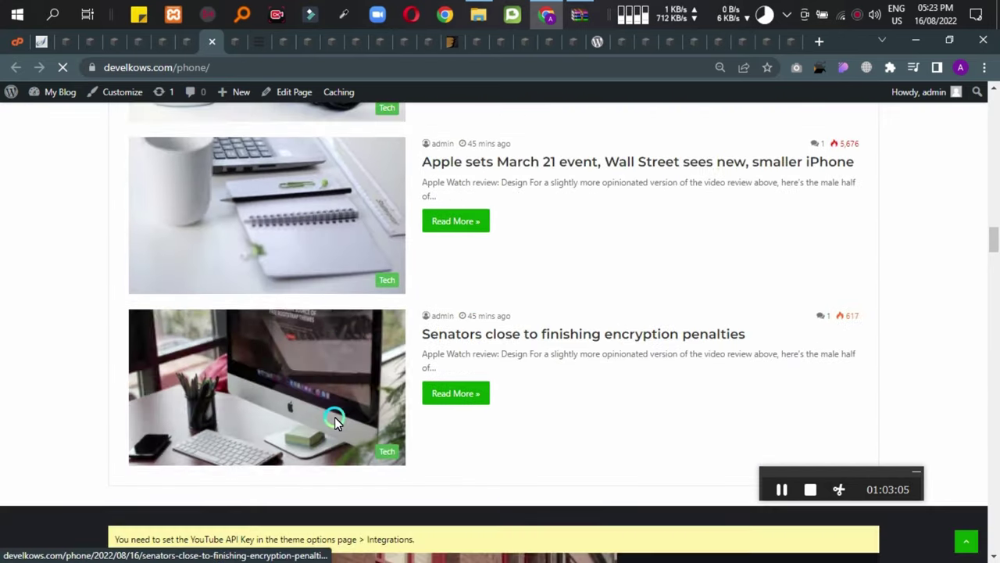
{"action": "scroll", "coordinate": [422, 437], "scroll_direction": "down", "scroll_amount": 8}
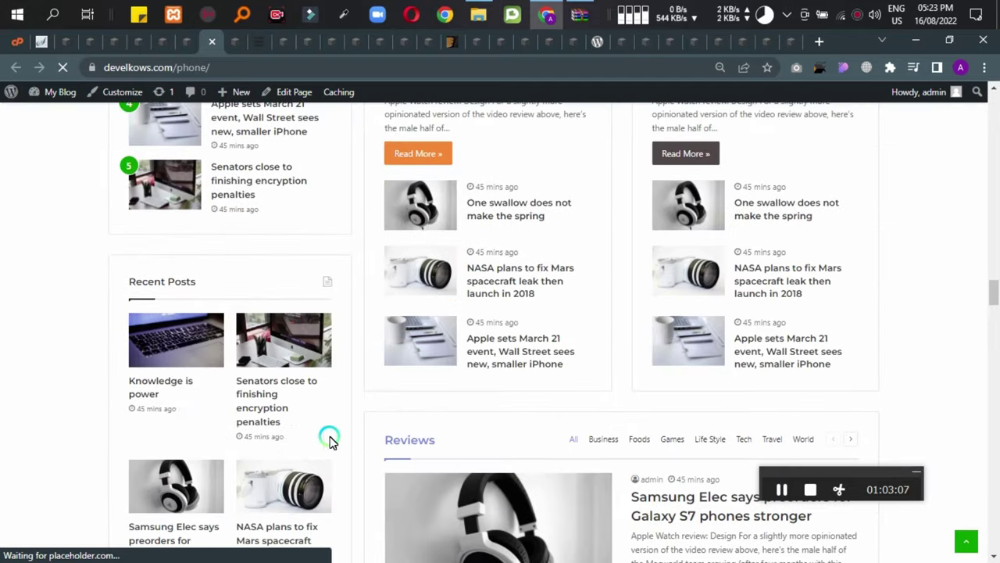
{"action": "scroll", "coordinate": [232, 373], "scroll_direction": "down", "scroll_amount": 3}
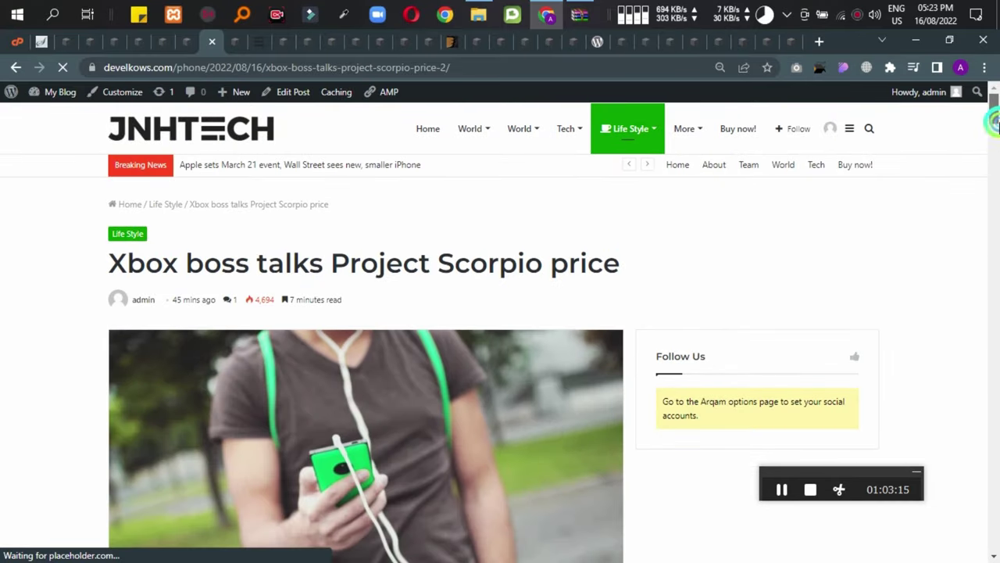
{"action": "mouse_move", "coordinate": [993, 121]}
{"action": "left_mouse_down"}
{"action": "mouse_move", "coordinate": [990, 540]}
{"action": "mouse_move", "coordinate": [982, 125]}
{"action": "left_mouse_up"}
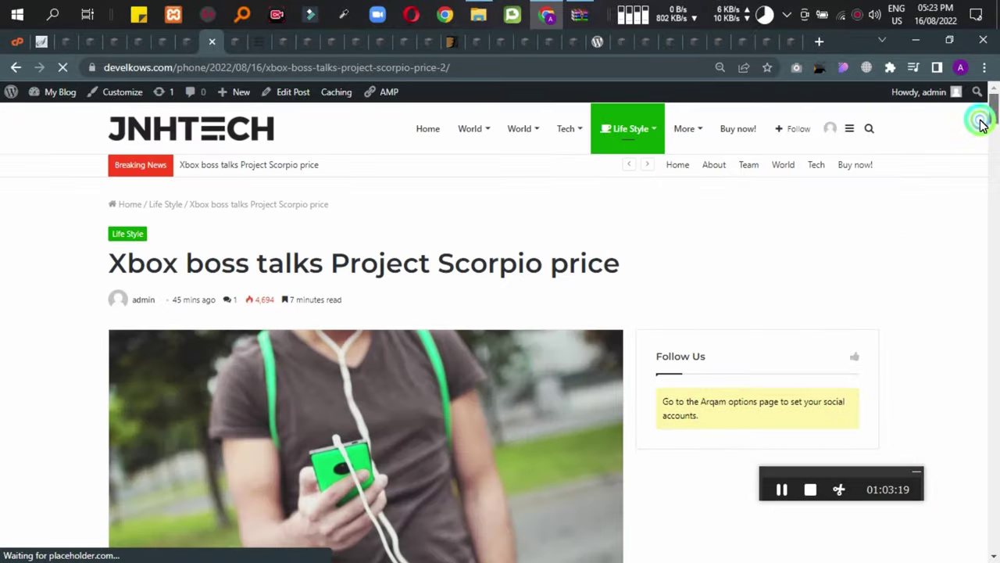
Open Your Profile from the post's account menu and look over the personal options, name and contact fields.
{"action": "mouse_move", "coordinate": [830, 133]}
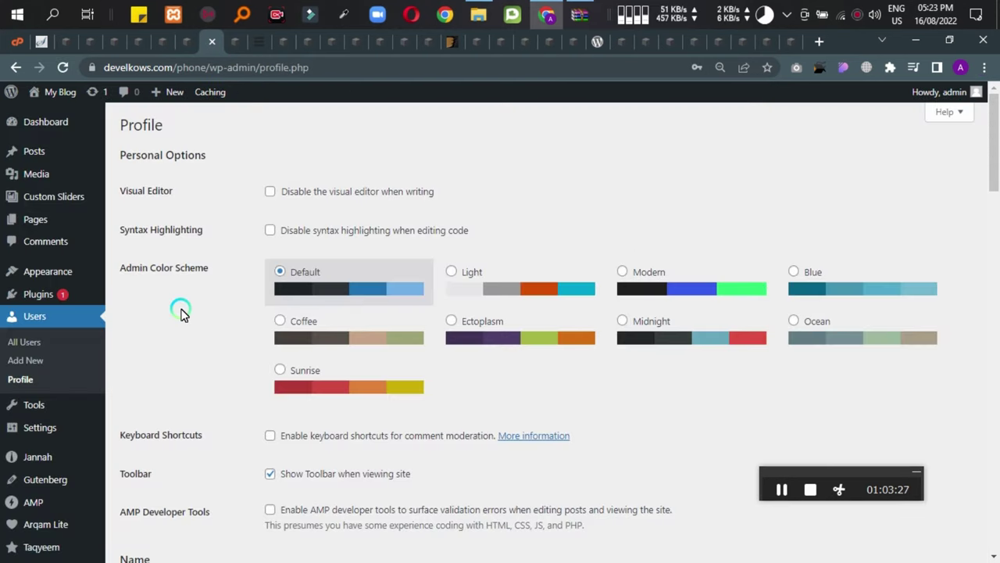
{"action": "scroll", "coordinate": [179, 312], "scroll_direction": "down", "scroll_amount": 12}
{"action": "scroll", "coordinate": [370, 521], "scroll_direction": "up", "scroll_amount": 10}
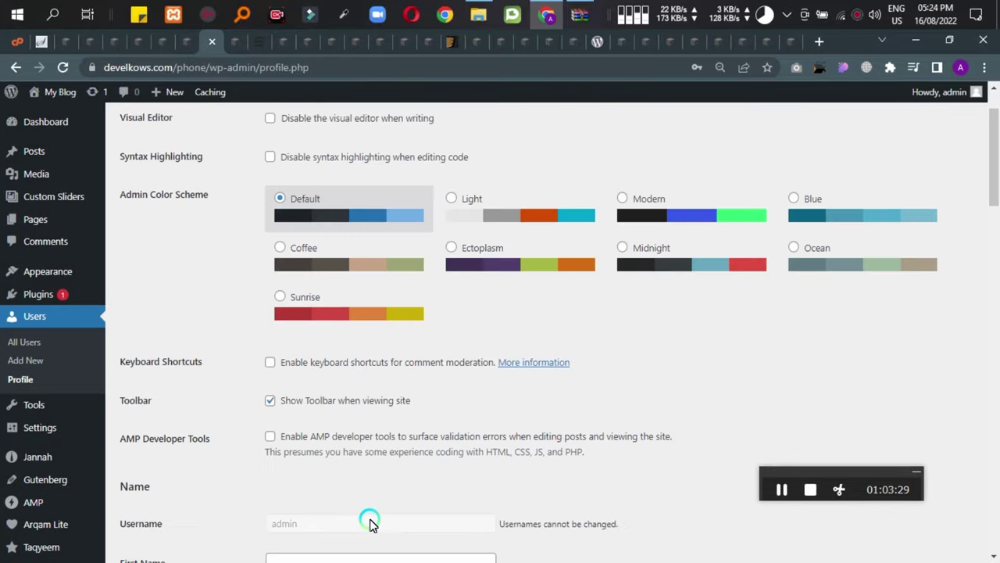
{"action": "scroll", "coordinate": [23, 415], "scroll_direction": "down", "scroll_amount": 3}
{"action": "scroll", "coordinate": [9, 399], "scroll_direction": "down", "scroll_amount": 1}
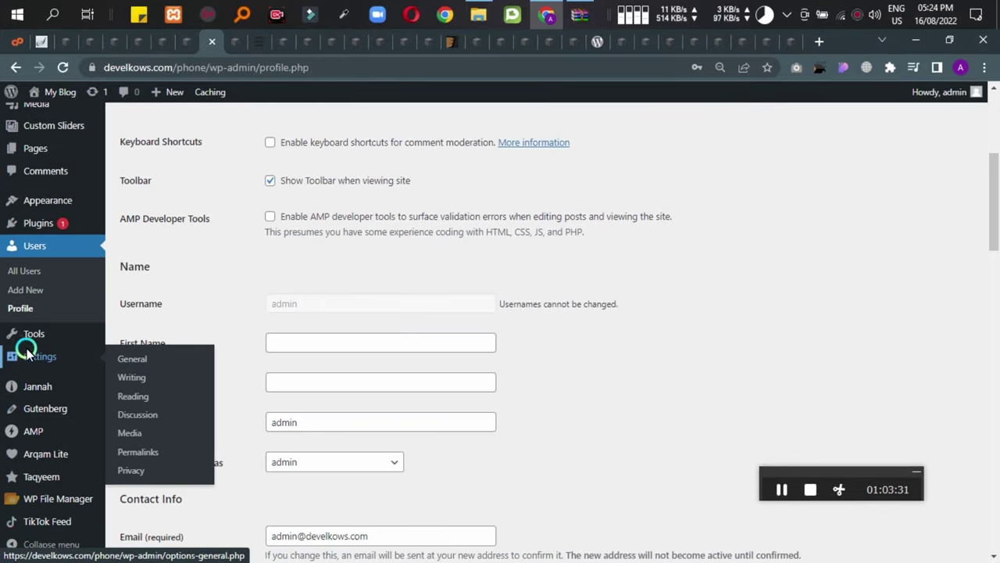
Open the Taqyeem Settings and go back to the WordPress dashboard in the other tab.
{"action": "mouse_move", "coordinate": [35, 483]}
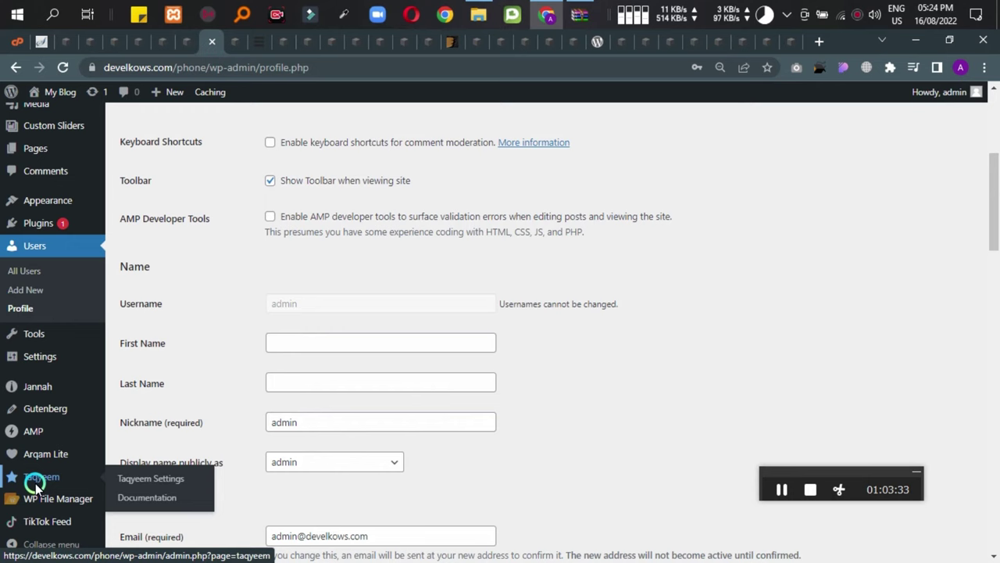
{"action": "left_click", "coordinate": [150, 482]}
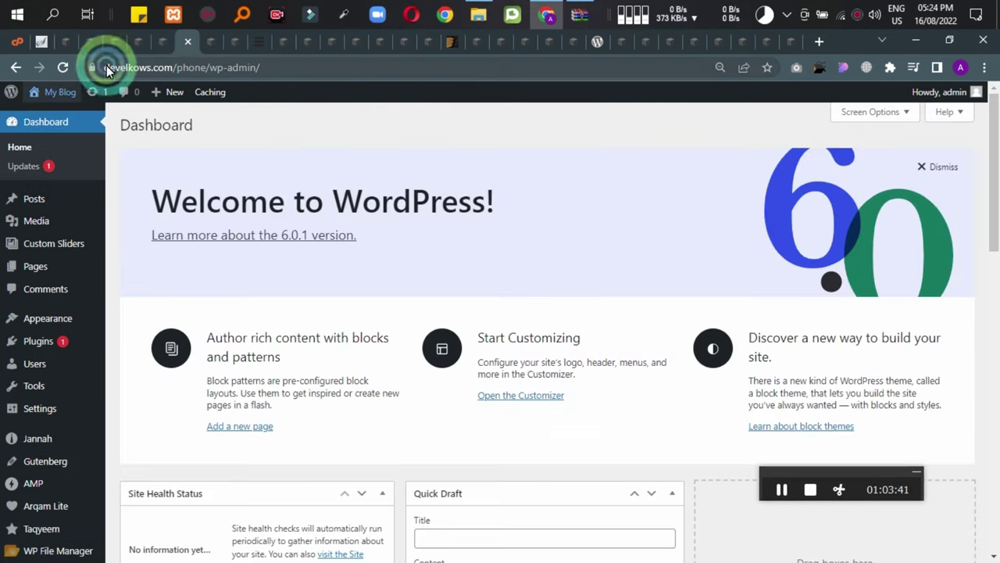
{"action": "scroll", "coordinate": [23, 203], "scroll_direction": "down", "scroll_amount": 2}
{"action": "scroll", "coordinate": [23, 162], "scroll_direction": "up", "scroll_amount": 2}
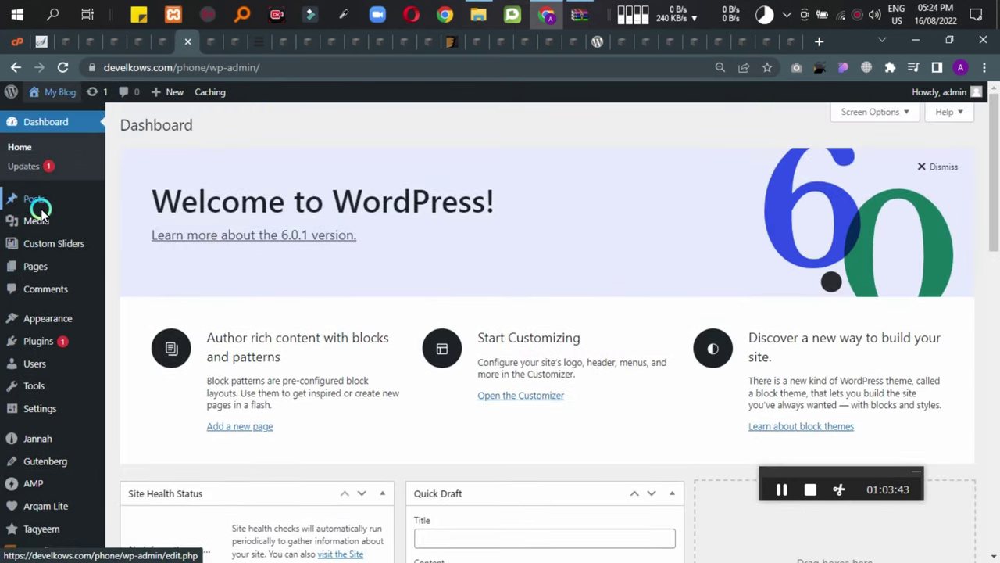
Open the editor for a new post in a separate tab and switch to it.
{"action": "mouse_move", "coordinate": [36, 198]}
{"action": "middle_click", "coordinate": [118, 203]}
{"action": "left_click", "coordinate": [228, 42]}
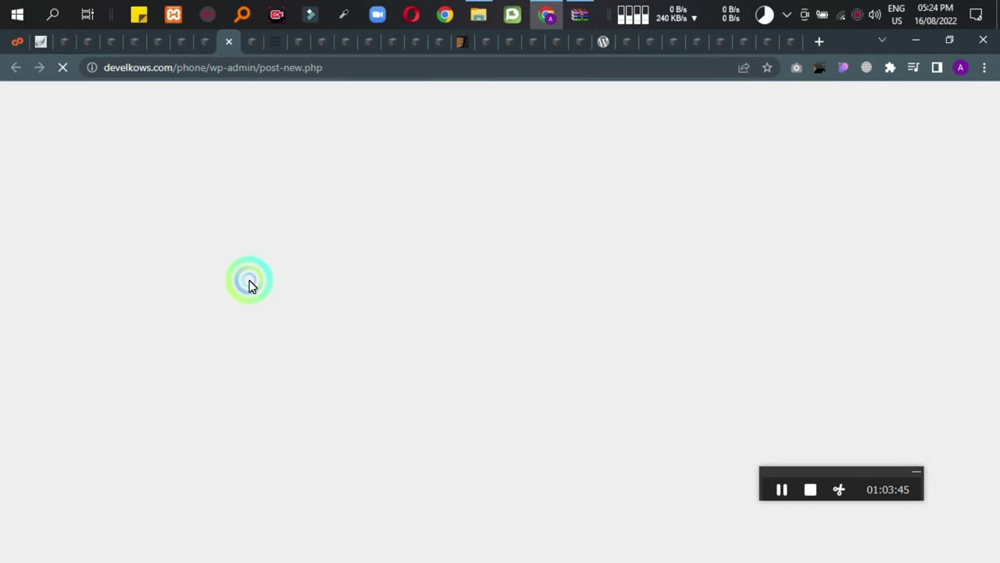
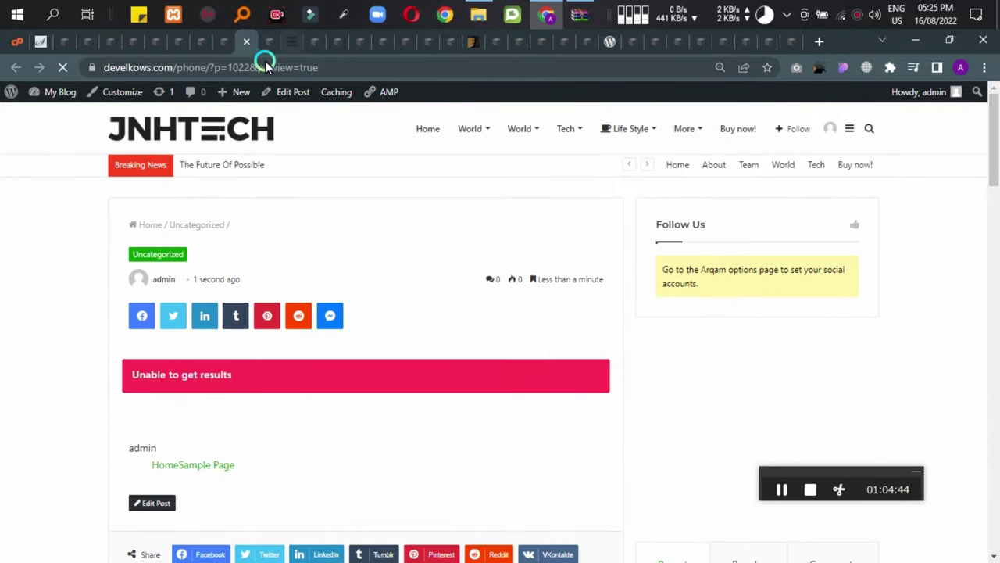
Return to the draft post's editor, search the blocks for "pro" and install the Timeline Block by Cool Plugins.
{"action": "left_click", "coordinate": [228, 42]}
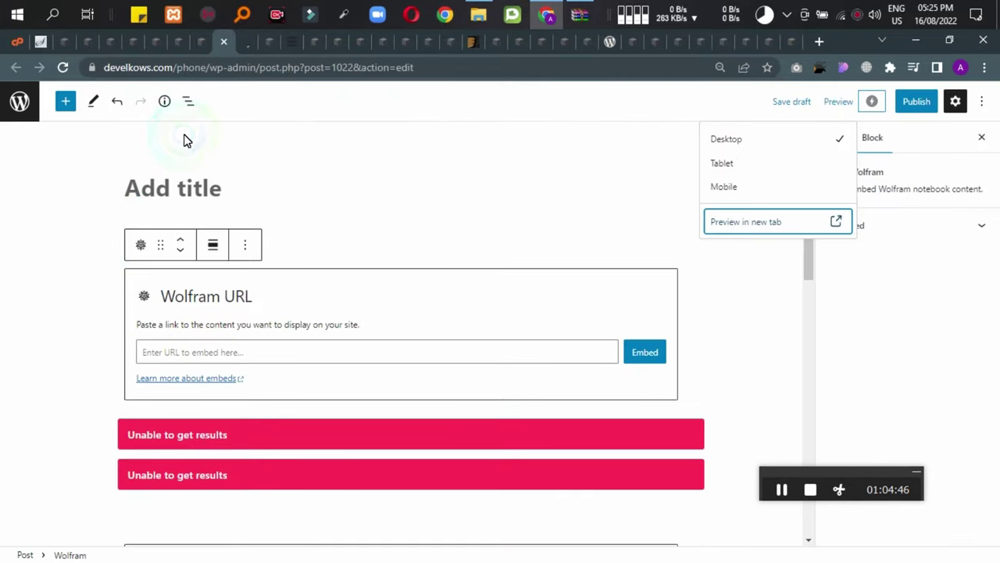
{"action": "left_click", "coordinate": [64, 108]}
{"action": "left_click", "coordinate": [61, 164]}
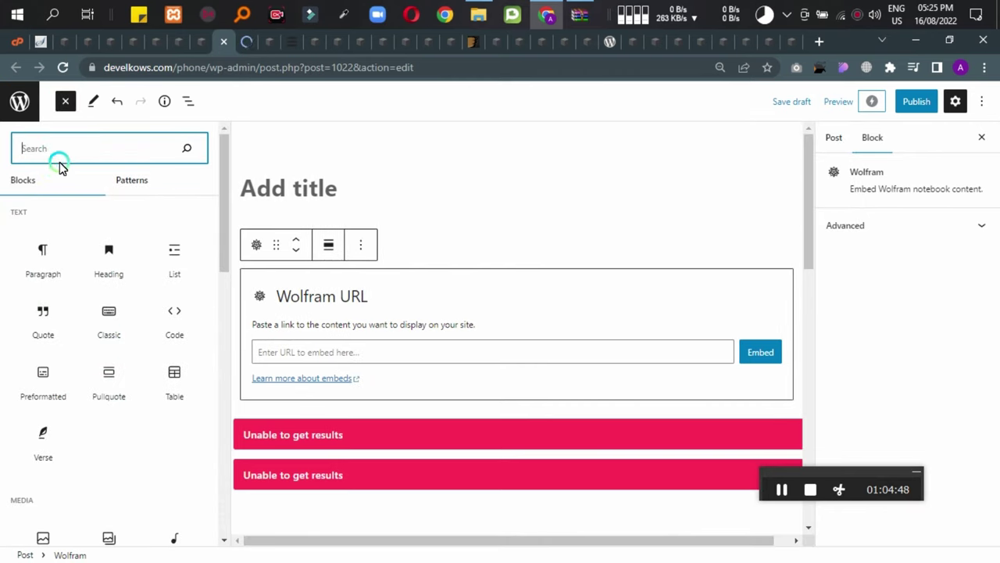
{"action": "type", "text": "p"}
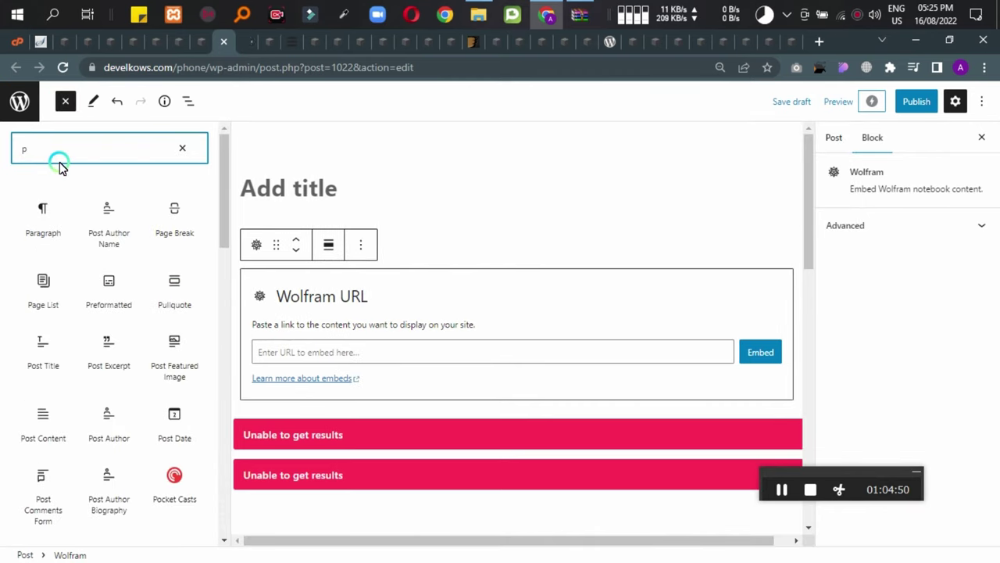
{"action": "type", "text": "ro"}
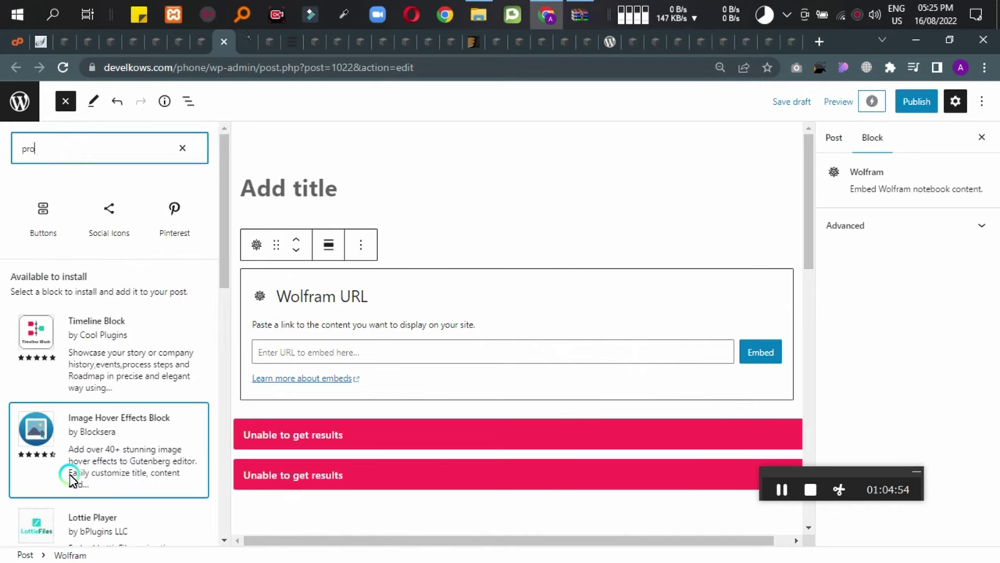
{"action": "scroll", "coordinate": [78, 356], "scroll_direction": "down", "scroll_amount": 3}
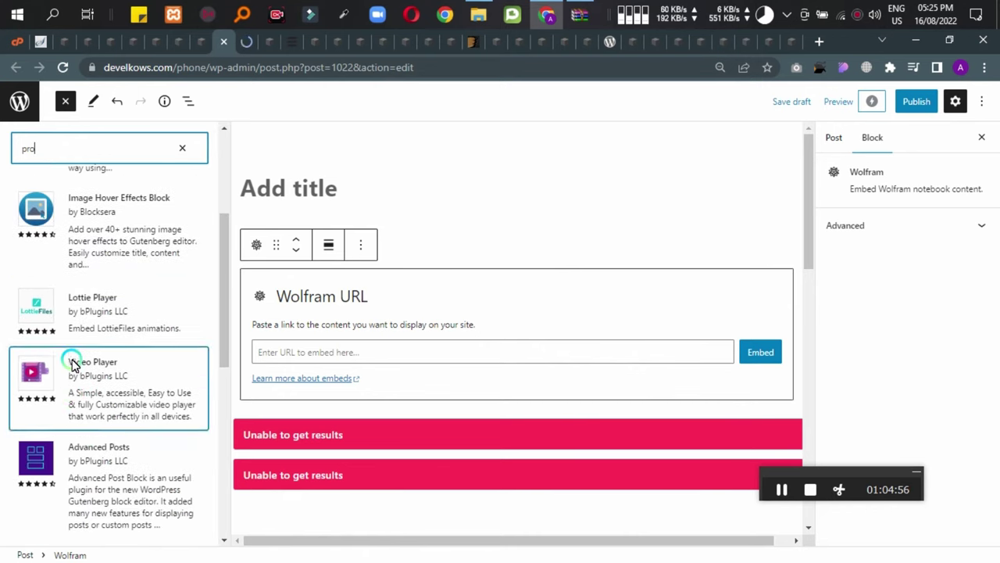
{"action": "scroll", "coordinate": [72, 363], "scroll_direction": "up", "scroll_amount": 3}
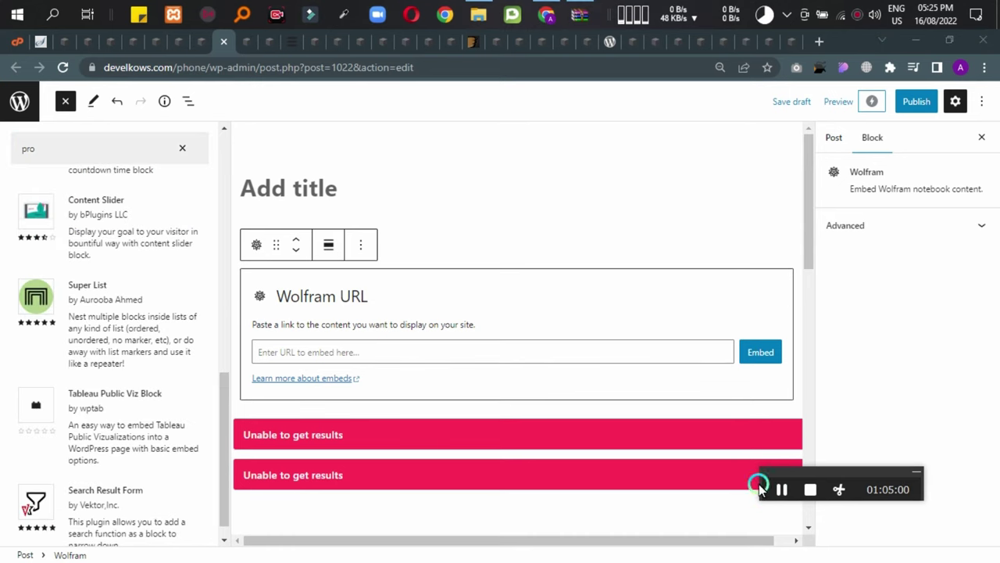
{"action": "scroll", "coordinate": [125, 297], "scroll_direction": "up", "scroll_amount": 8}
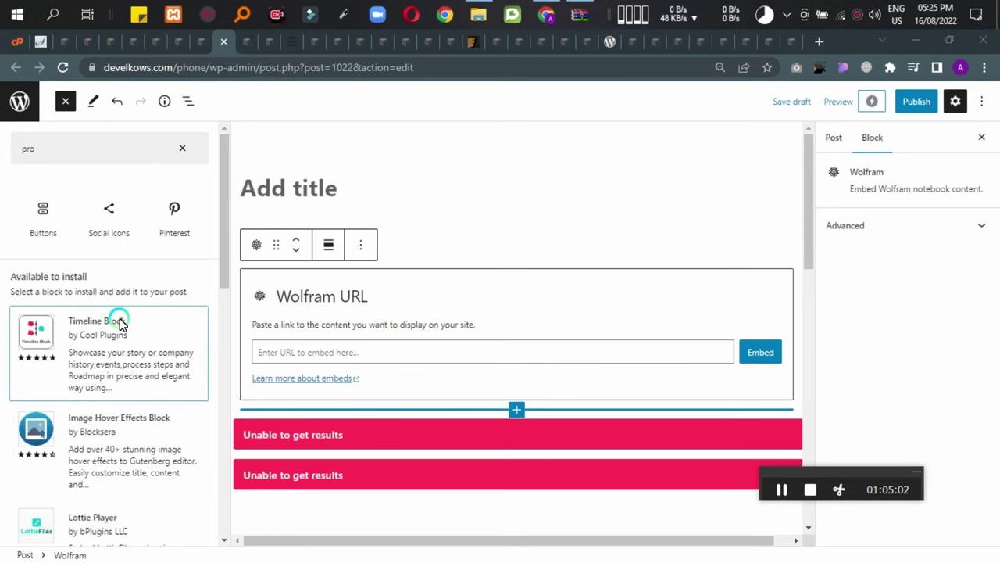
{"action": "left_click", "coordinate": [78, 322]}
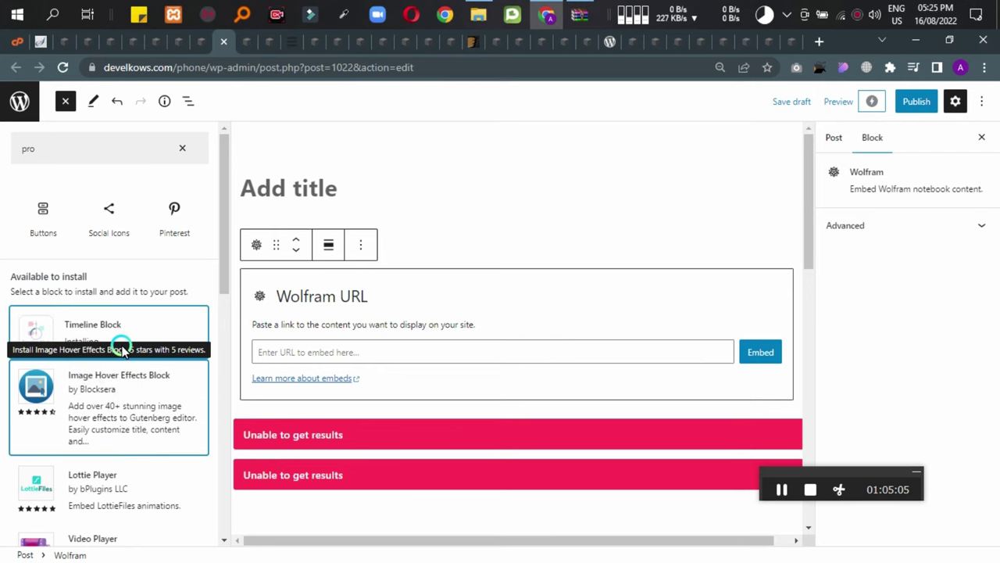
Search the blocks for "progress" and install the Progress Bar block by WPDeveloper.
{"action": "scroll", "coordinate": [94, 356], "scroll_direction": "down", "scroll_amount": 6}
{"action": "scroll", "coordinate": [67, 371], "scroll_direction": "down", "scroll_amount": 2}
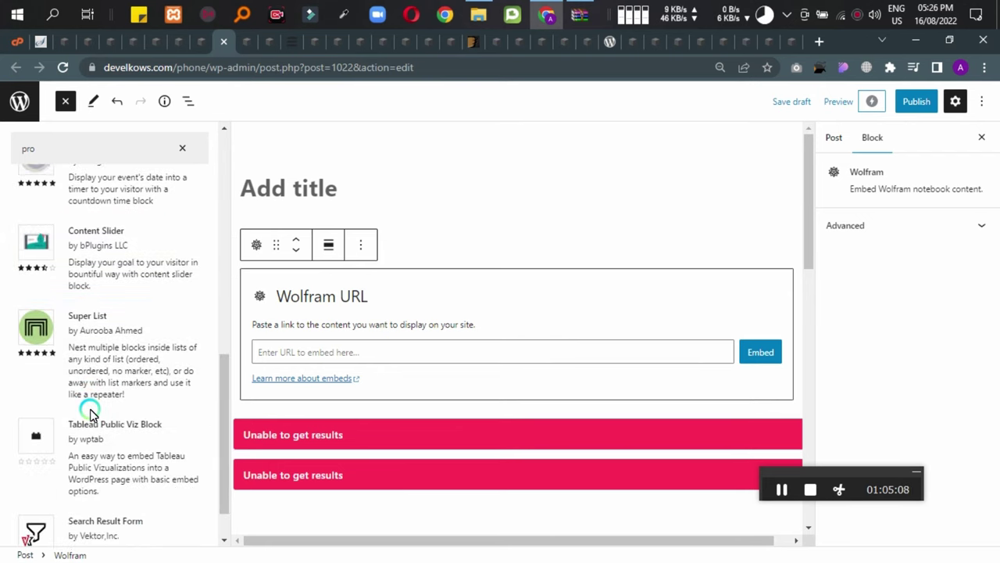
{"action": "scroll", "coordinate": [107, 370], "scroll_direction": "up", "scroll_amount": 3}
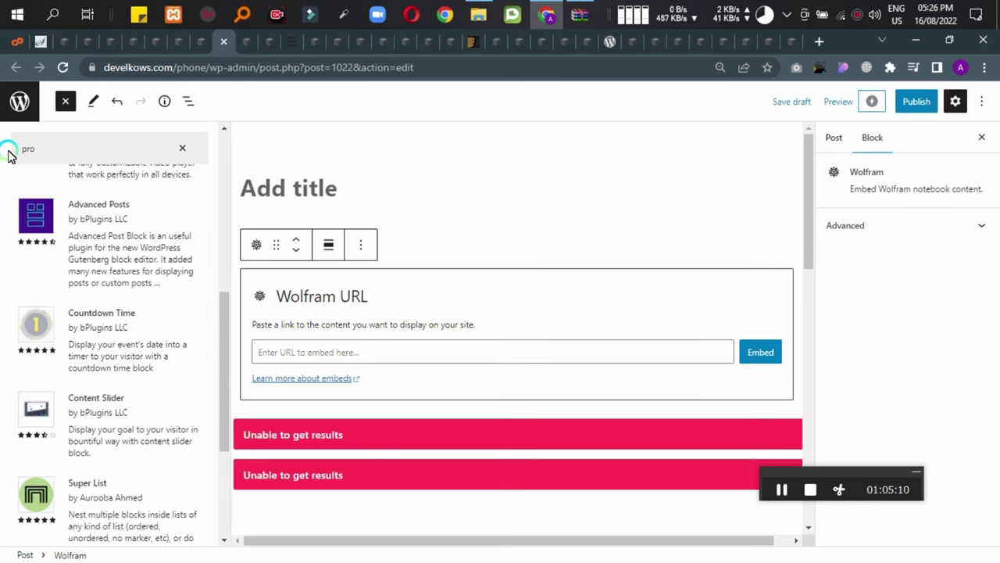
{"action": "left_click", "coordinate": [44, 146]}
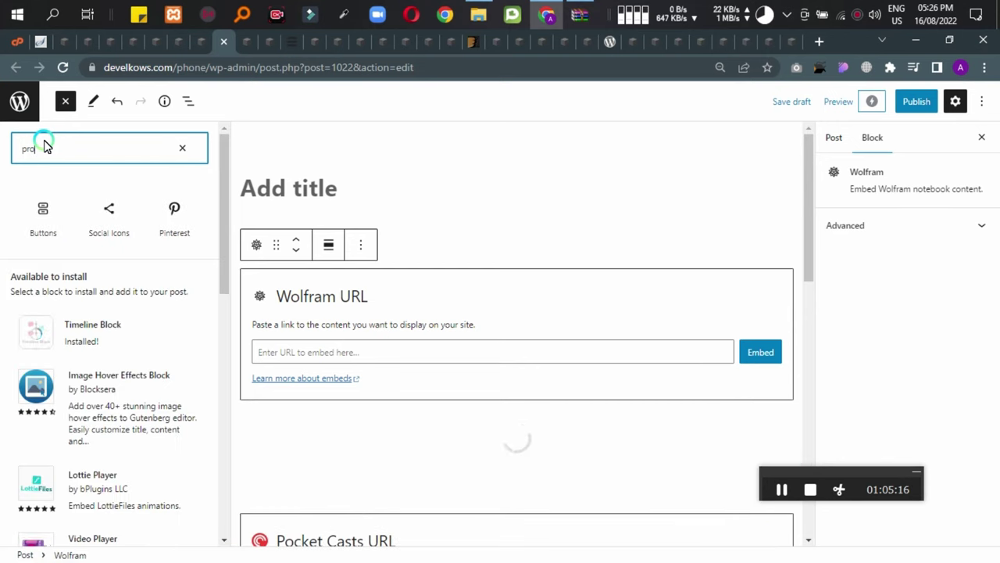
{"action": "type", "text": "g"}
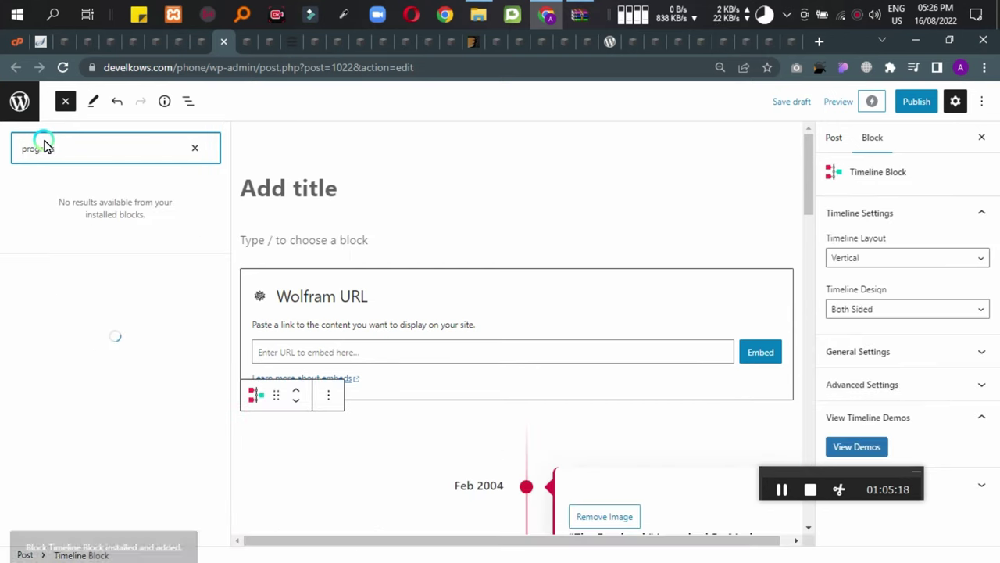
{"action": "type", "text": "ress"}
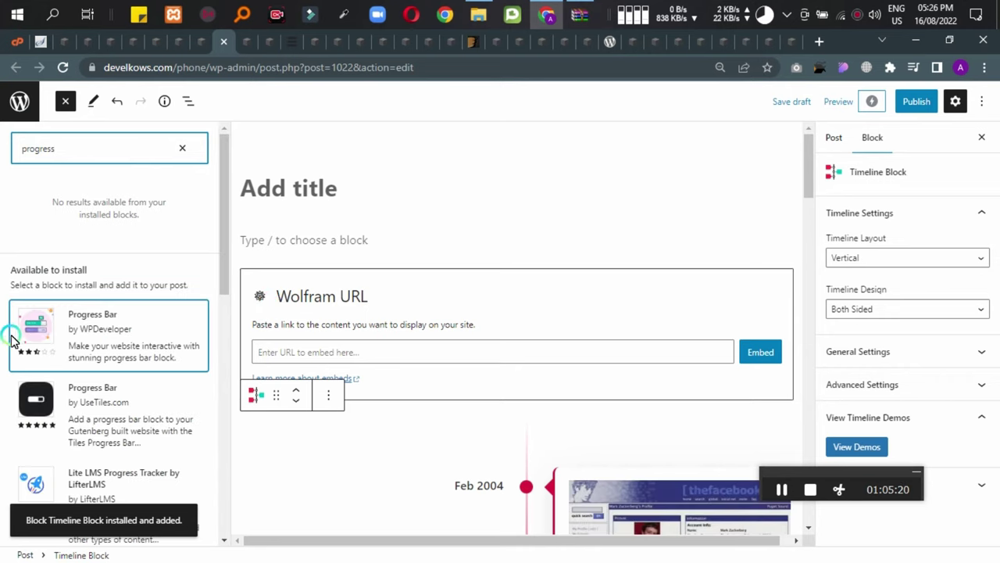
{"action": "left_click", "coordinate": [101, 336]}
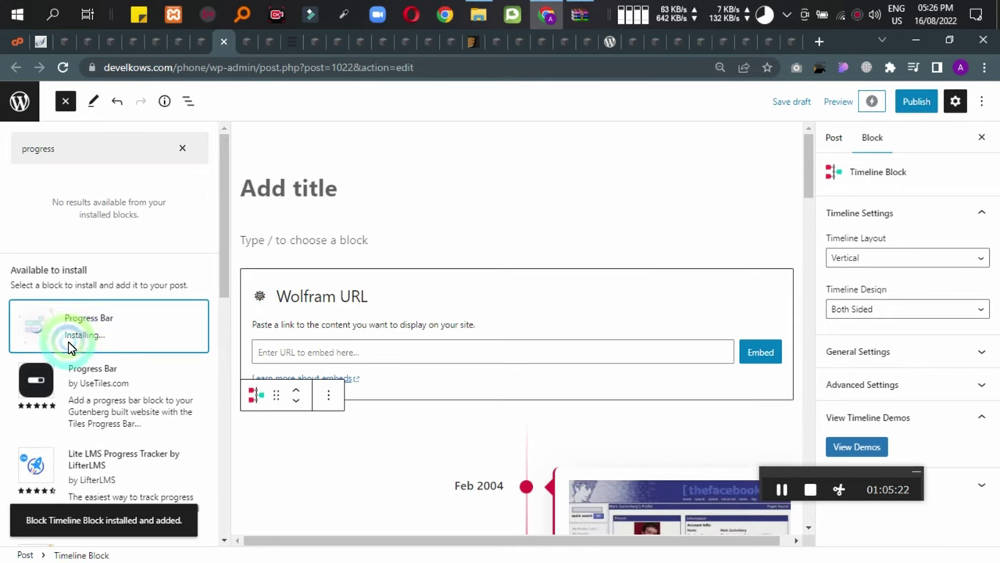
Install the Progress Bar block by UseTiles.com and add the WPDeveloper Progress Bar to the post again.
{"action": "scroll", "coordinate": [92, 401], "scroll_direction": "down", "scroll_amount": 4}
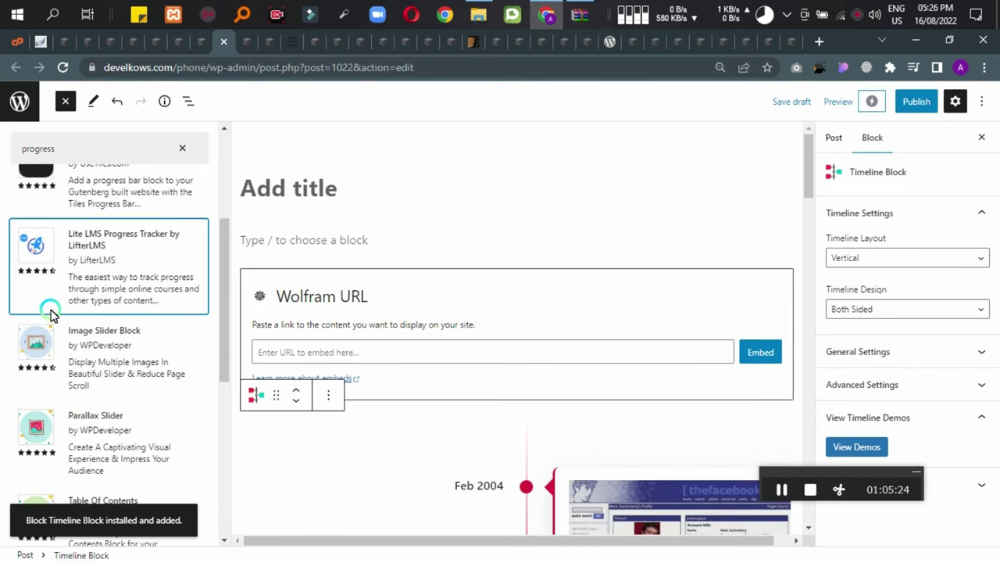
{"action": "scroll", "coordinate": [50, 446], "scroll_direction": "down", "scroll_amount": 5}
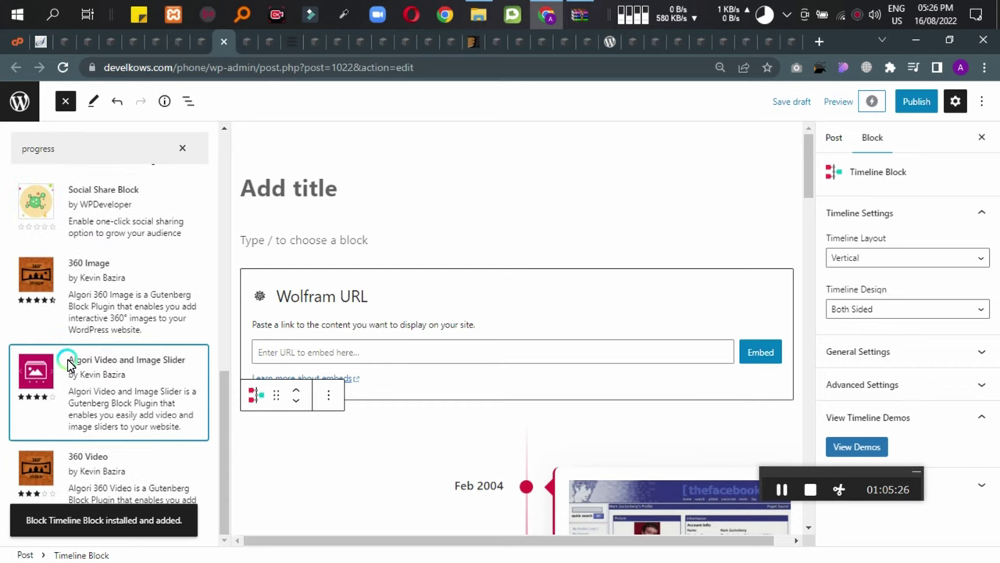
{"action": "scroll", "coordinate": [79, 390], "scroll_direction": "up", "scroll_amount": 2}
{"action": "scroll", "coordinate": [92, 379], "scroll_direction": "up", "scroll_amount": 10}
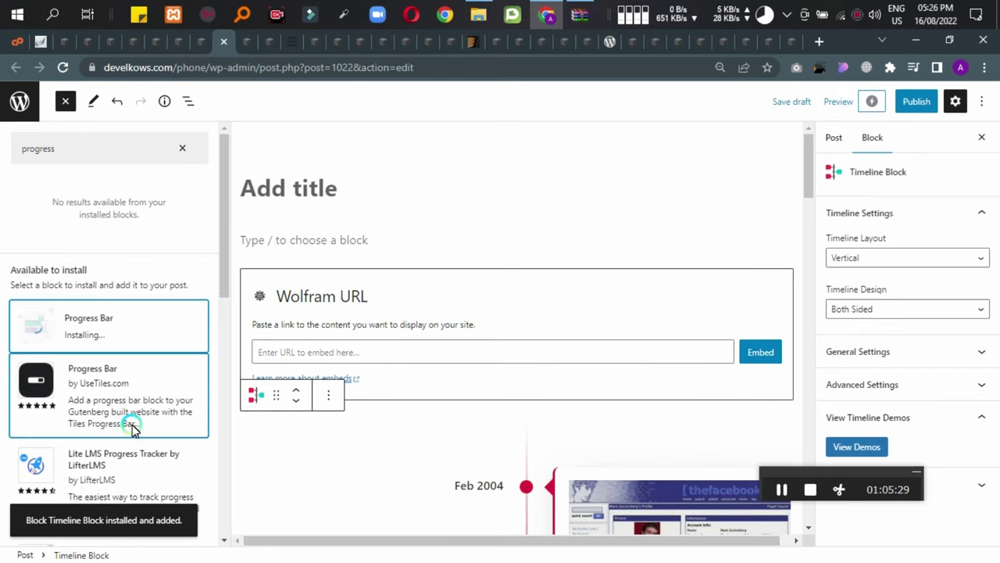
{"action": "left_click", "coordinate": [107, 396]}
{"action": "scroll", "coordinate": [108, 397], "scroll_direction": "down", "scroll_amount": 2}
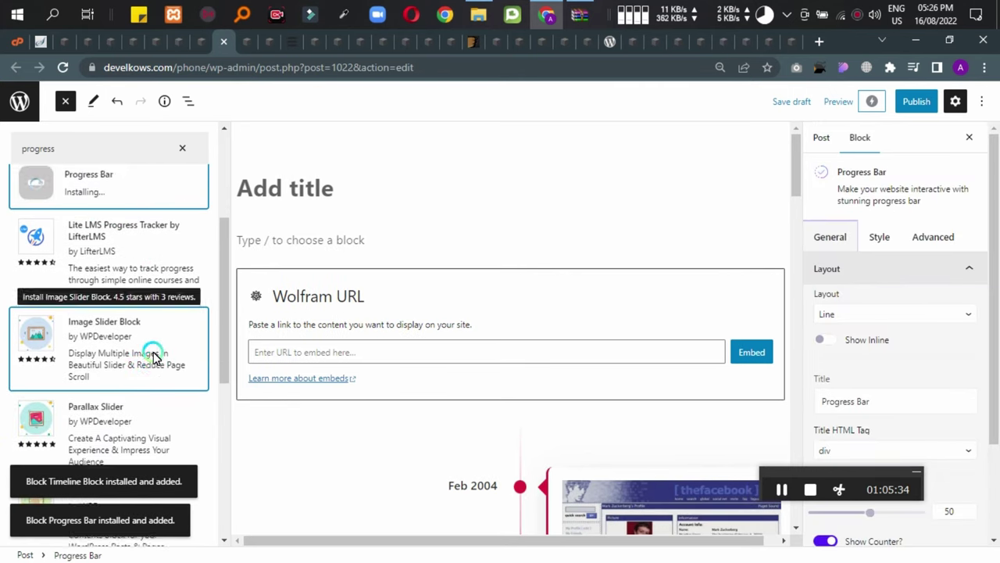
{"action": "scroll", "coordinate": [117, 352], "scroll_direction": "up", "scroll_amount": 2}
{"action": "left_click", "coordinate": [93, 259]}
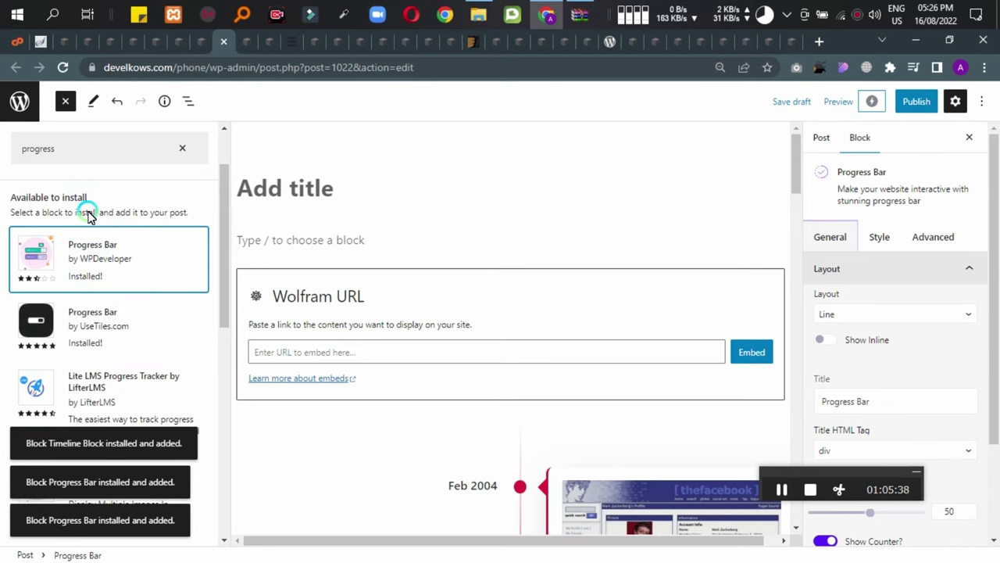
Search the blocks for "pro" again, insert both installed Progress Bar blocks and look through the blocks available to install.
{"action": "left_click", "coordinate": [61, 112]}
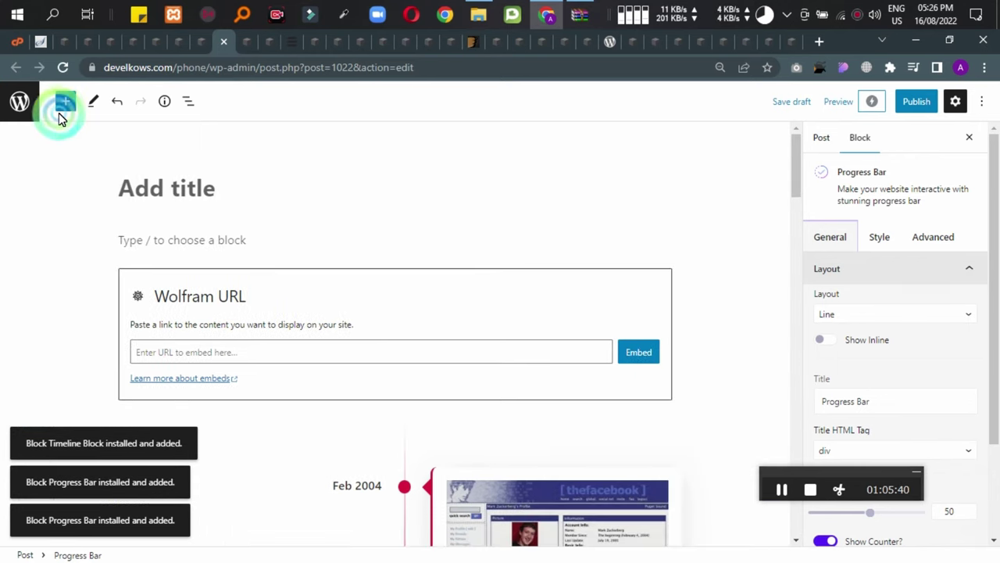
{"action": "left_click", "coordinate": [68, 104]}
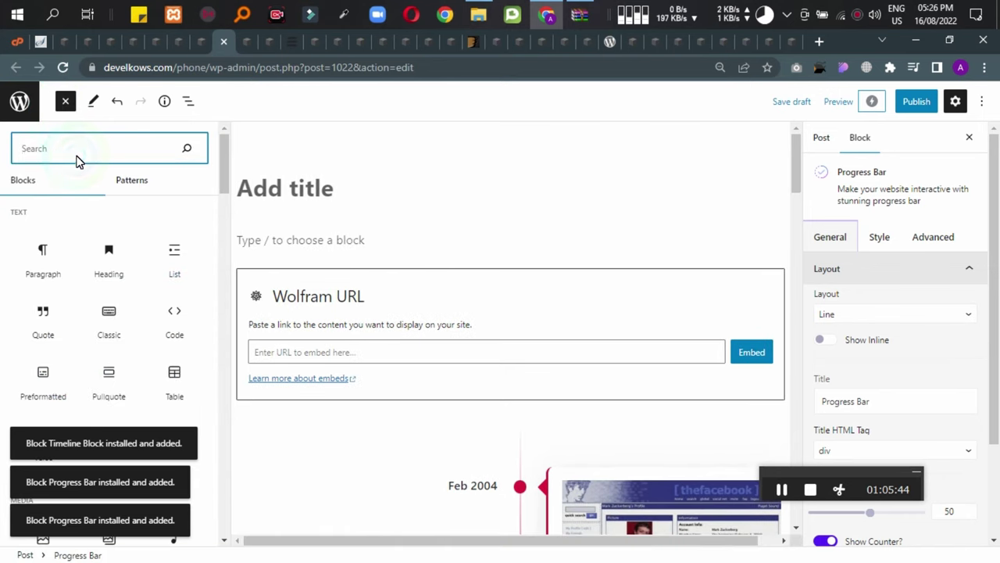
{"action": "type", "text": "pro"}
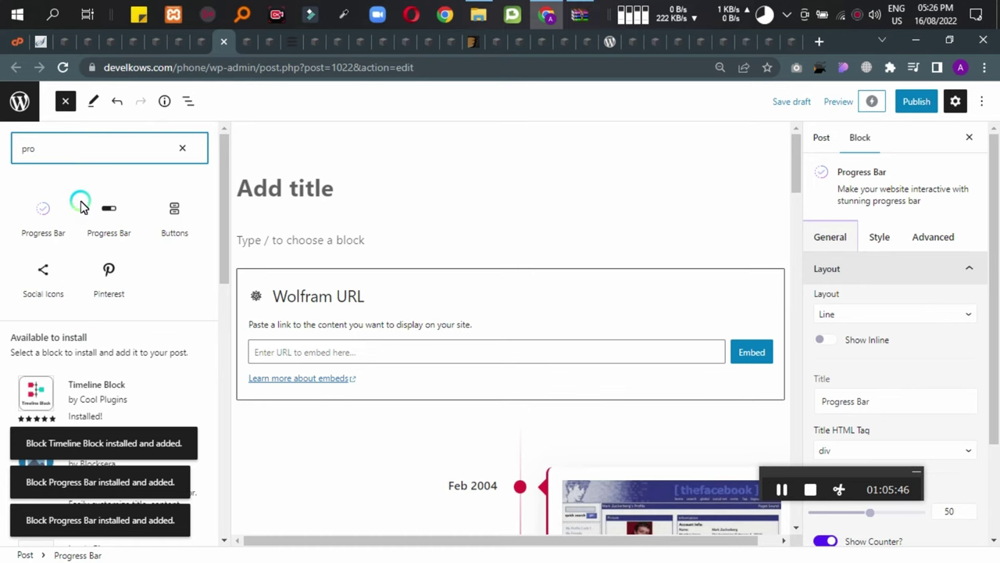
{"action": "left_click", "coordinate": [107, 212]}
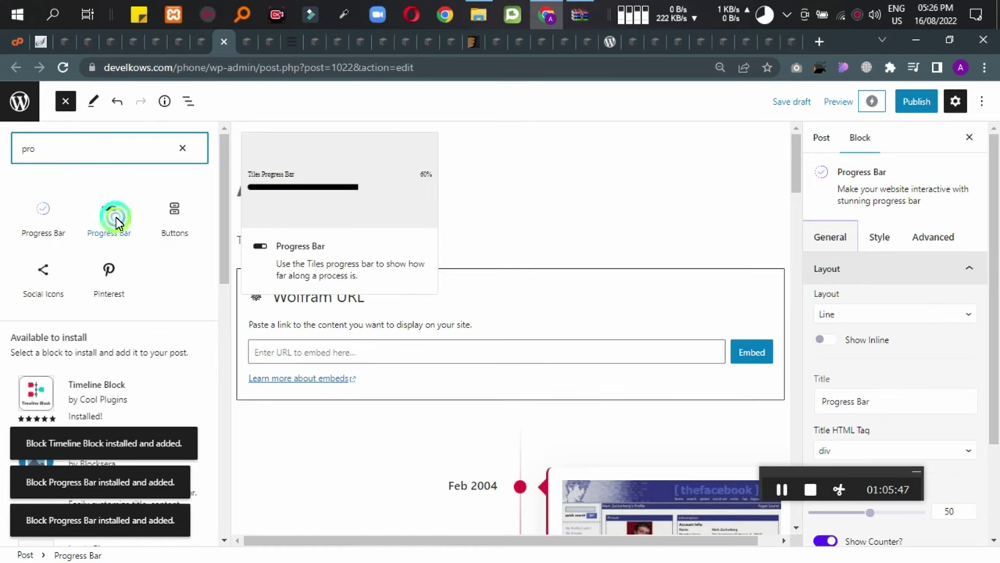
{"action": "left_click", "coordinate": [43, 227]}
{"action": "scroll", "coordinate": [66, 250], "scroll_direction": "down", "scroll_amount": 2}
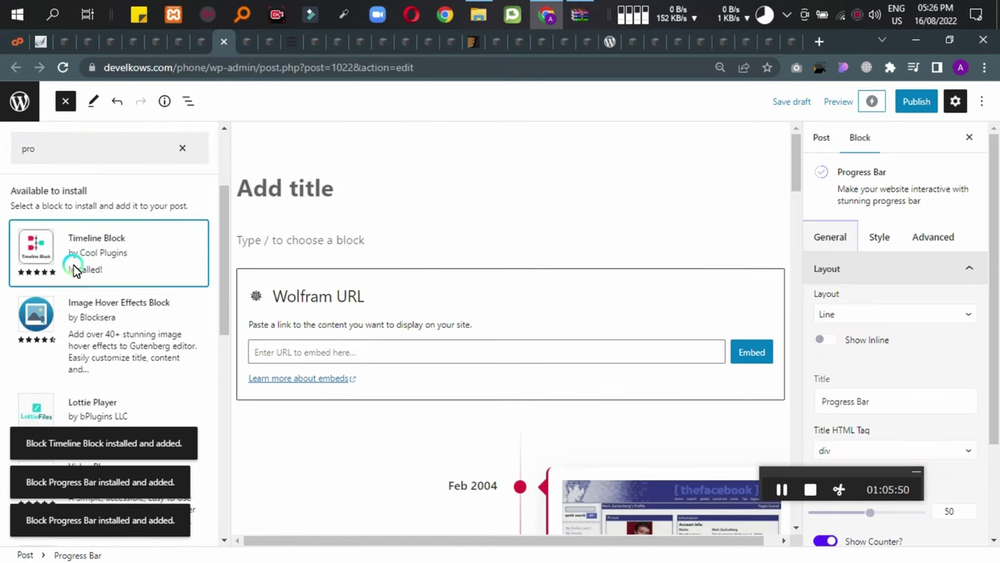
{"action": "scroll", "coordinate": [99, 312], "scroll_direction": "down", "scroll_amount": 5}
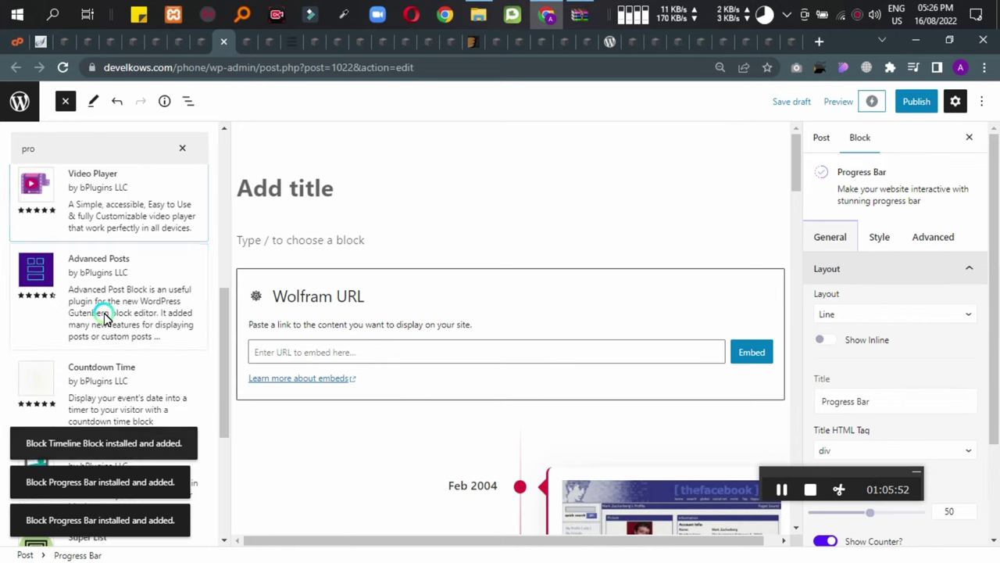
{"action": "scroll", "coordinate": [70, 305], "scroll_direction": "up", "scroll_amount": 3}
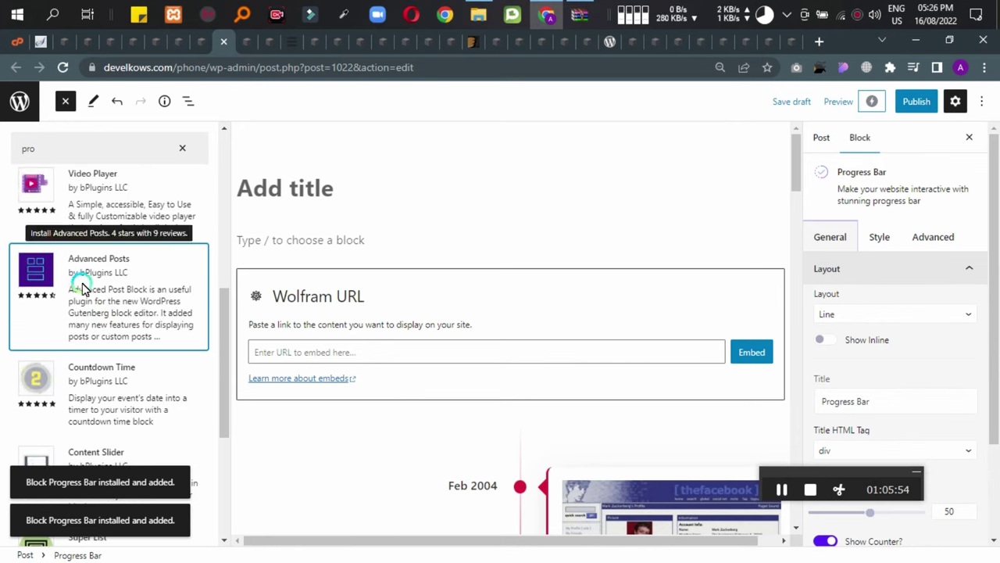
{"action": "scroll", "coordinate": [83, 287], "scroll_direction": "down", "scroll_amount": 1}
{"action": "scroll", "coordinate": [80, 284], "scroll_direction": "down", "scroll_amount": 3}
{"action": "scroll", "coordinate": [81, 284], "scroll_direction": "down", "scroll_amount": 1}
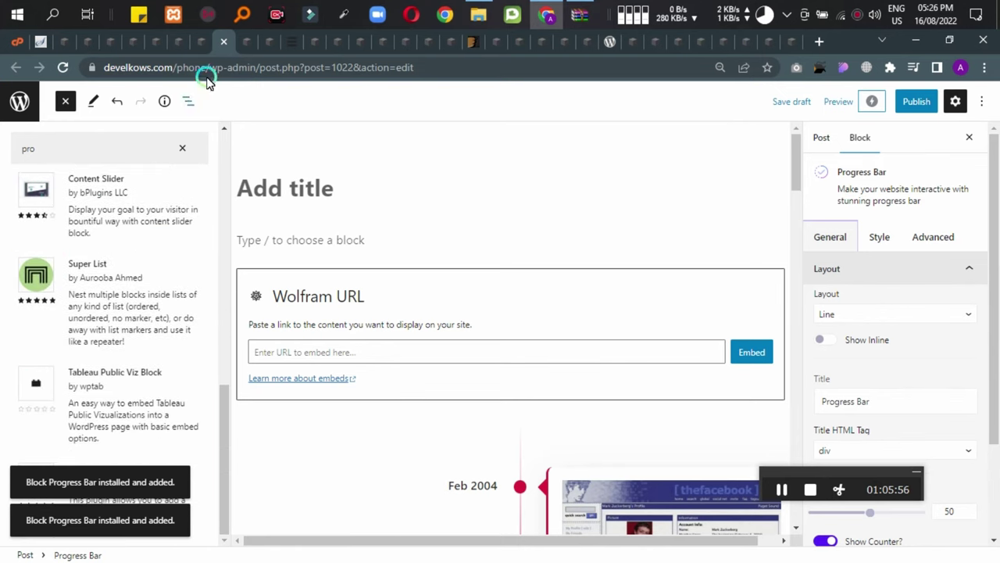
Preview the draft post in a new tab and look over its timeline and progress bars.
{"action": "left_click", "coordinate": [839, 103]}
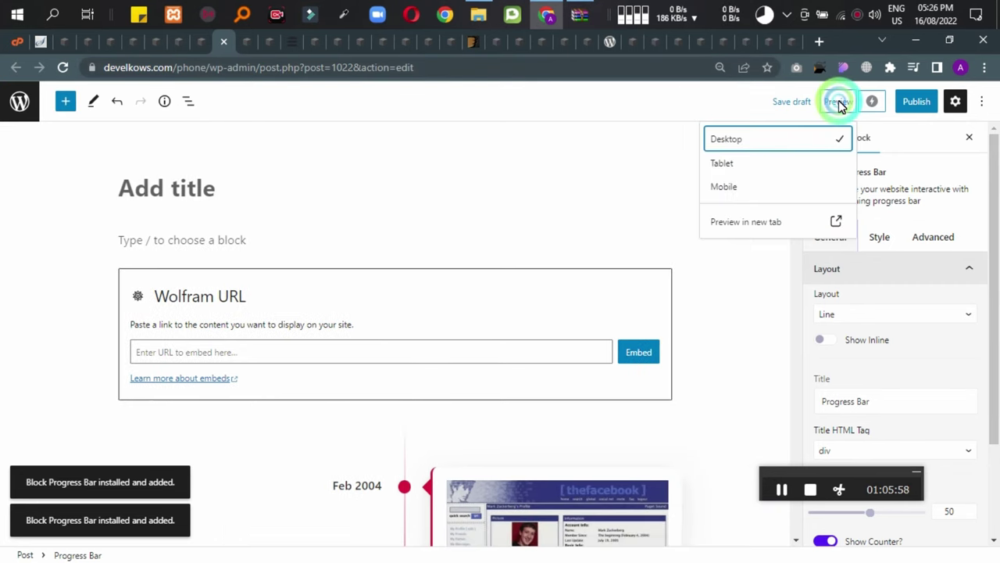
{"action": "left_click", "coordinate": [759, 227]}
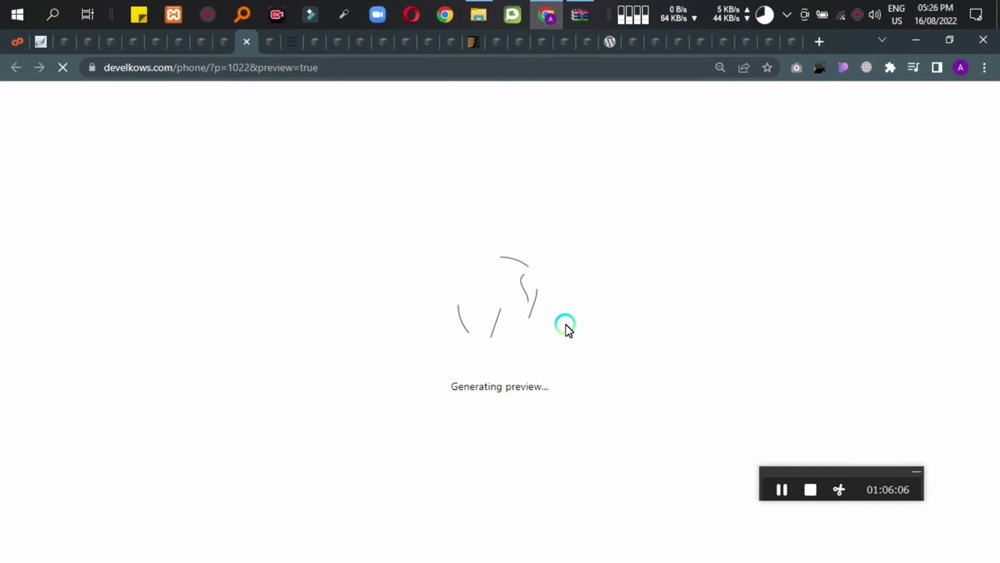
{"action": "scroll", "coordinate": [351, 274], "scroll_direction": "down", "scroll_amount": 3}
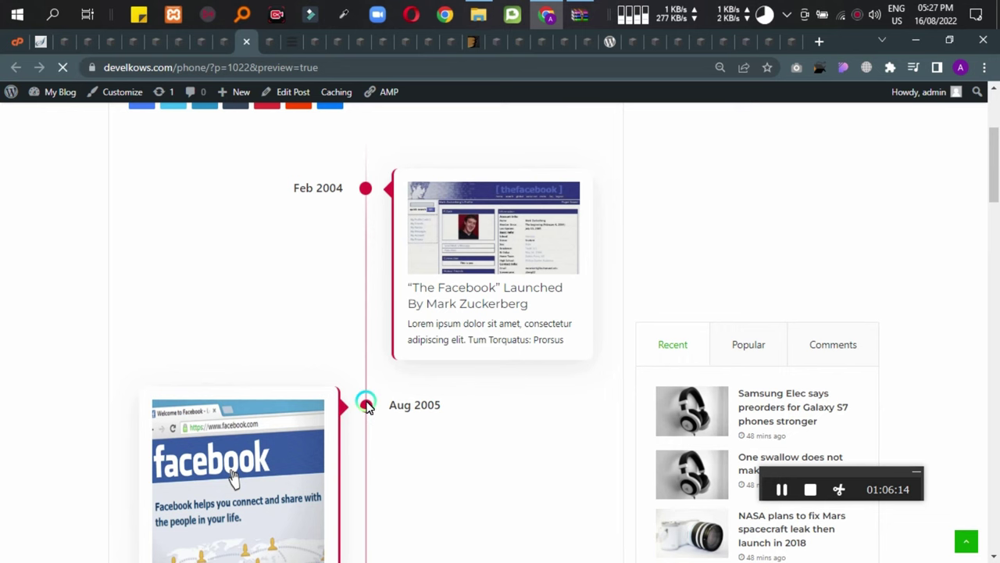
{"action": "scroll", "coordinate": [357, 409], "scroll_direction": "down", "scroll_amount": 5}
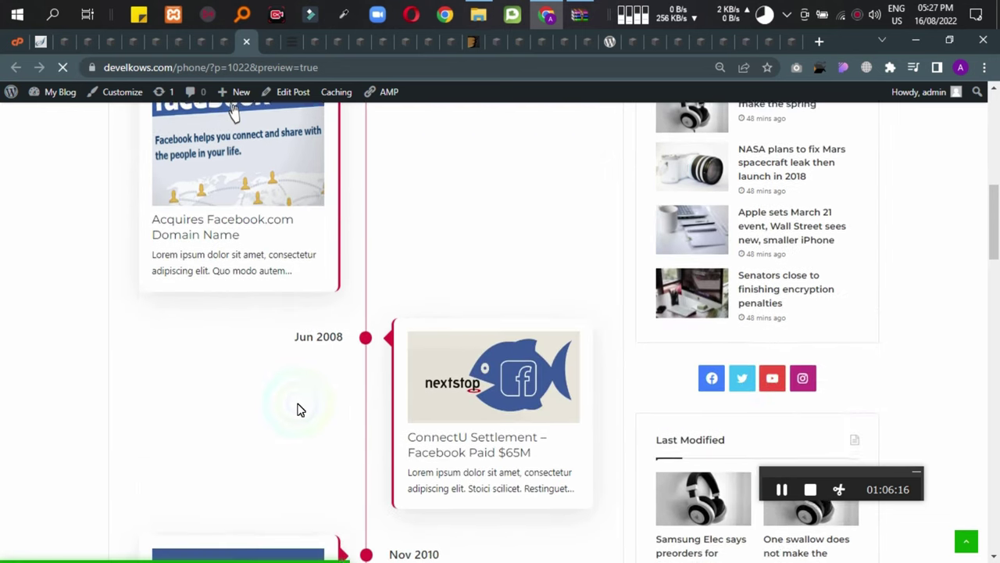
{"action": "scroll", "coordinate": [297, 409], "scroll_direction": "down", "scroll_amount": 3}
{"action": "scroll", "coordinate": [319, 269], "scroll_direction": "down", "scroll_amount": 5}
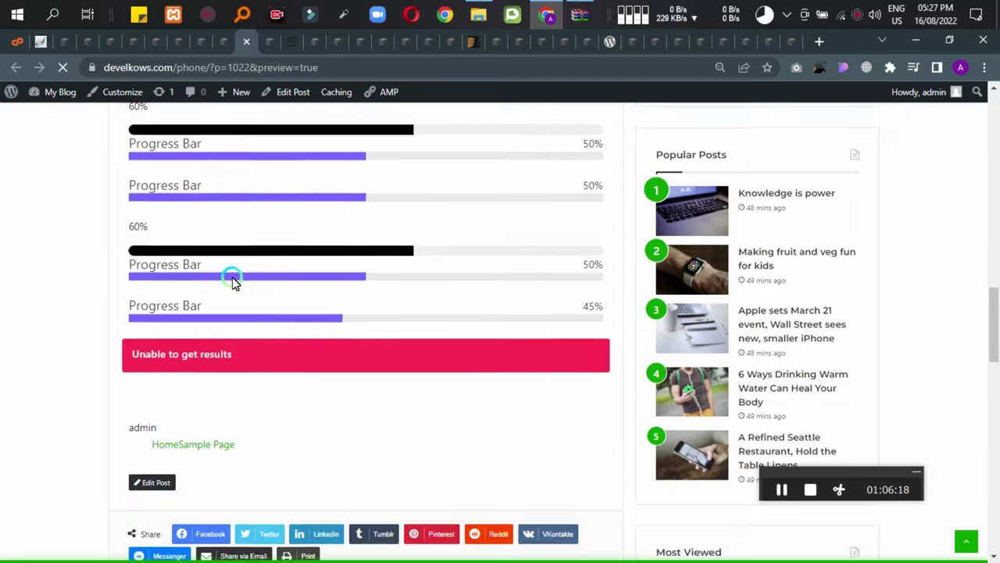
{"action": "scroll", "coordinate": [252, 315], "scroll_direction": "down", "scroll_amount": 2}
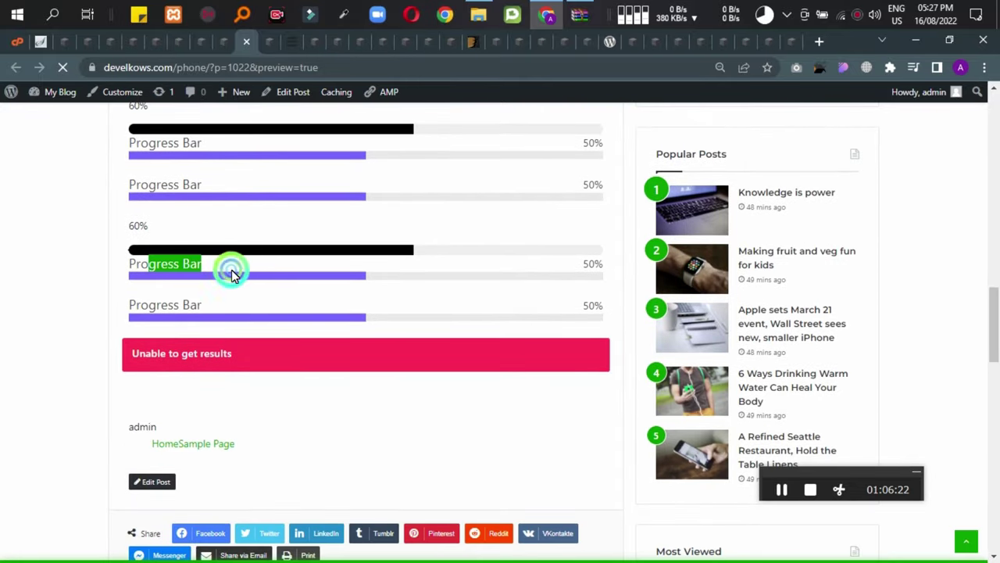
Examine the previewed post from its progress bars down to the comment form and footer, and back up to the timeline.
{"action": "scroll", "coordinate": [162, 291], "scroll_direction": "down", "scroll_amount": 3}
{"action": "scroll", "coordinate": [312, 323], "scroll_direction": "down", "scroll_amount": 5}
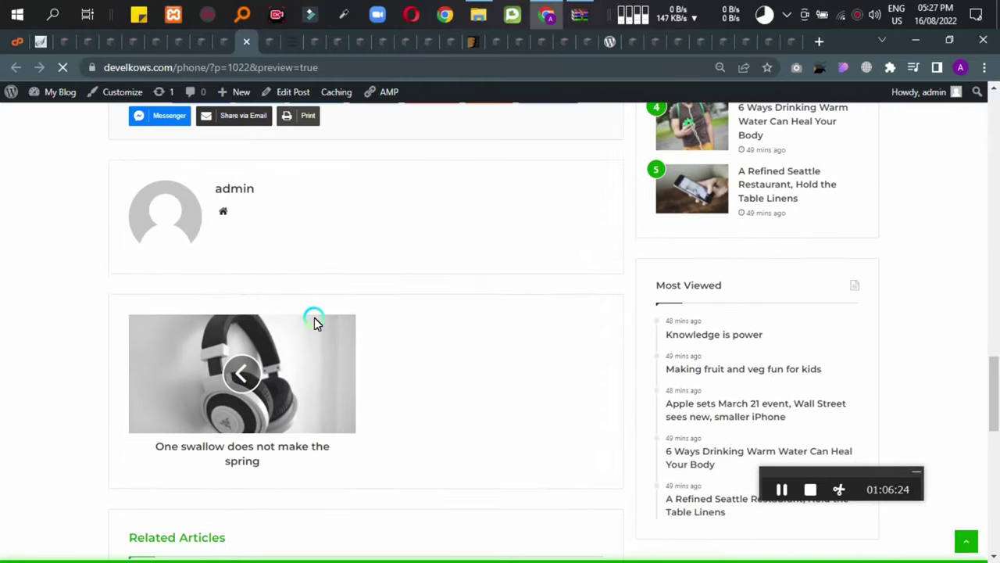
{"action": "scroll", "coordinate": [313, 297], "scroll_direction": "up", "scroll_amount": 6}
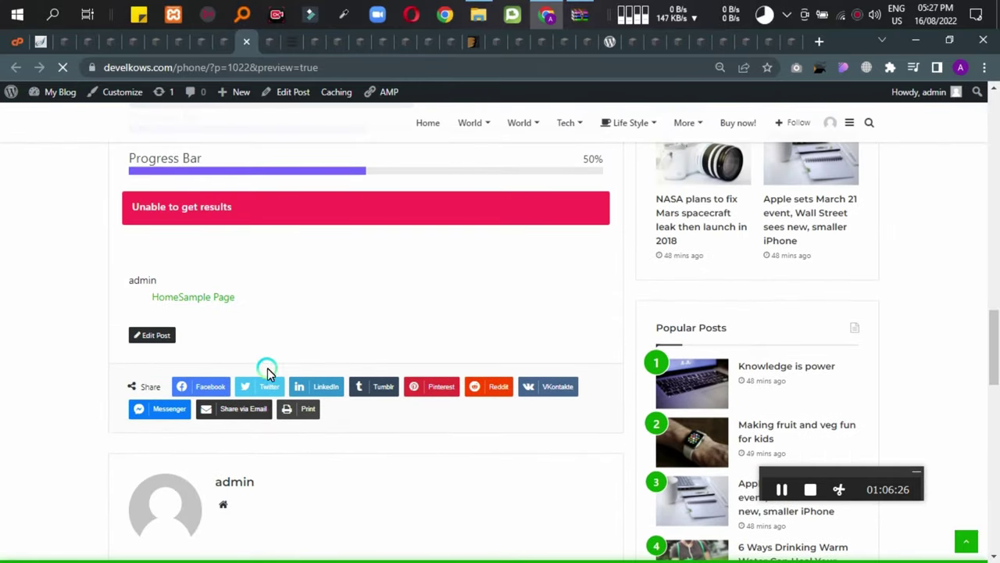
{"action": "scroll", "coordinate": [165, 335], "scroll_direction": "up", "scroll_amount": 4}
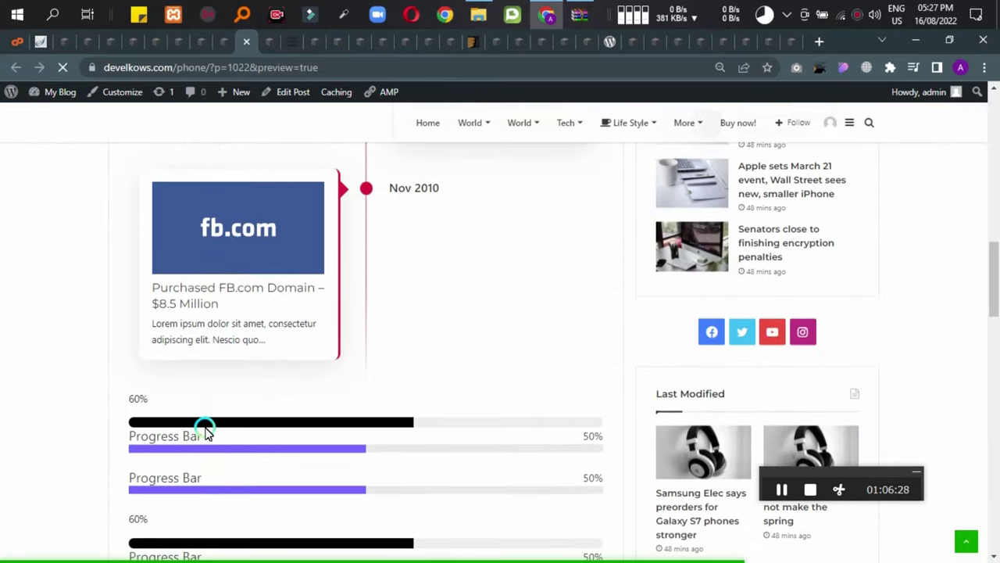
{"action": "scroll", "coordinate": [223, 400], "scroll_direction": "down", "scroll_amount": 12}
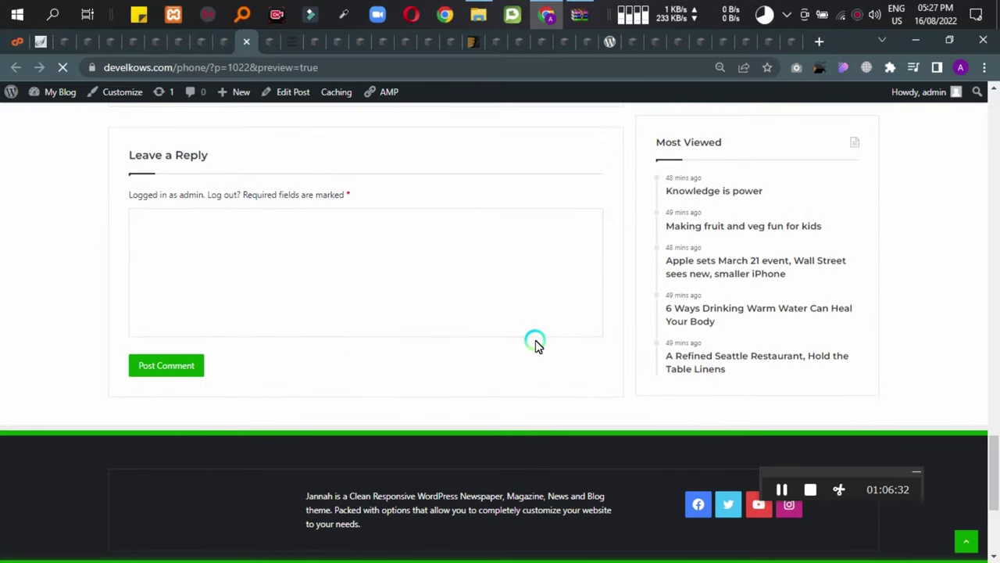
{"action": "scroll", "coordinate": [535, 343], "scroll_direction": "down", "scroll_amount": 3}
{"action": "scroll", "coordinate": [409, 373], "scroll_direction": "up", "scroll_amount": 20}
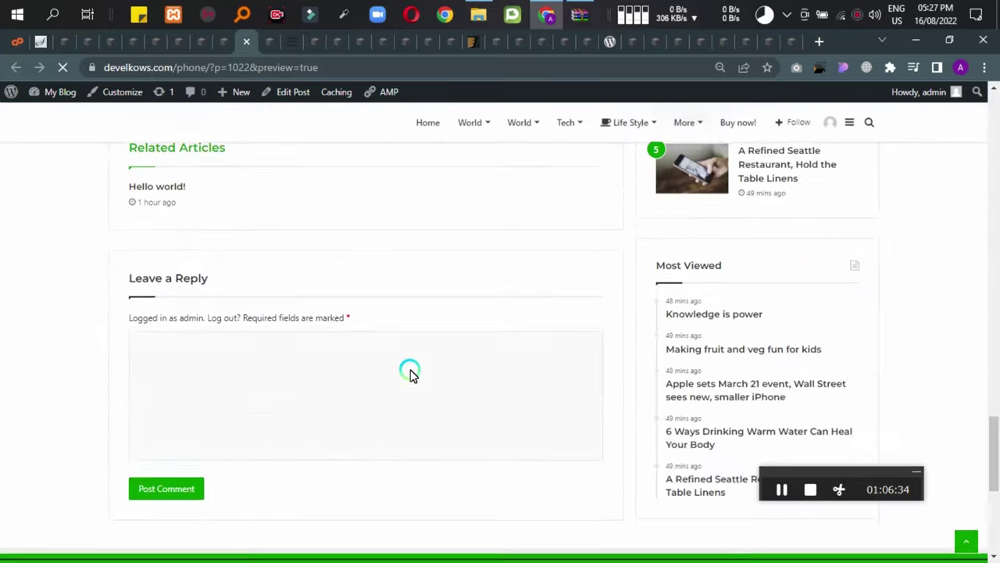
{"action": "scroll", "coordinate": [408, 372], "scroll_direction": "up", "scroll_amount": 10}
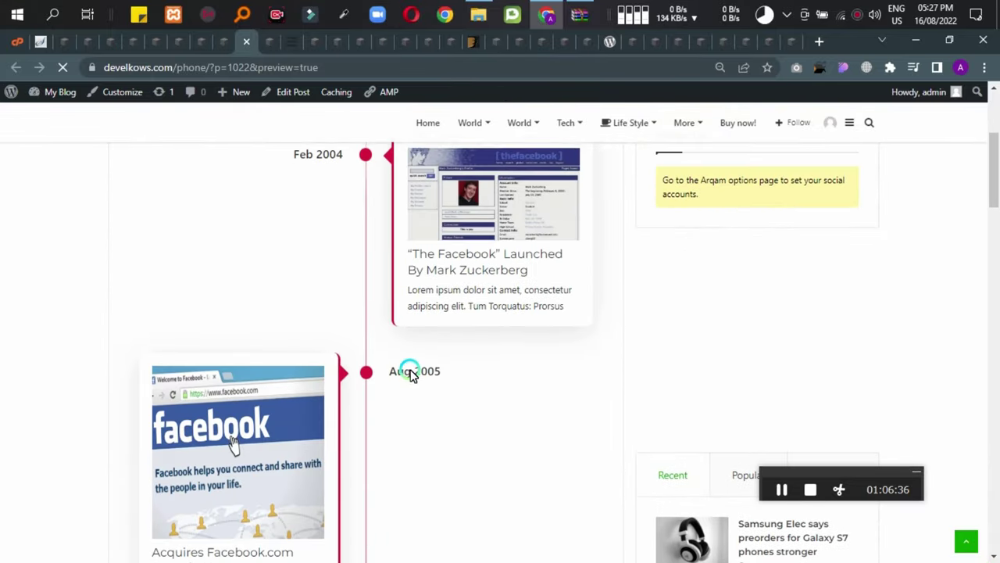
Search the draft post's blocks for "progress bar" and try to install Terminal Block as well as Table Of Contents by WPDeveloper.
{"action": "left_click", "coordinate": [217, 39]}
{"action": "left_click", "coordinate": [72, 107]}
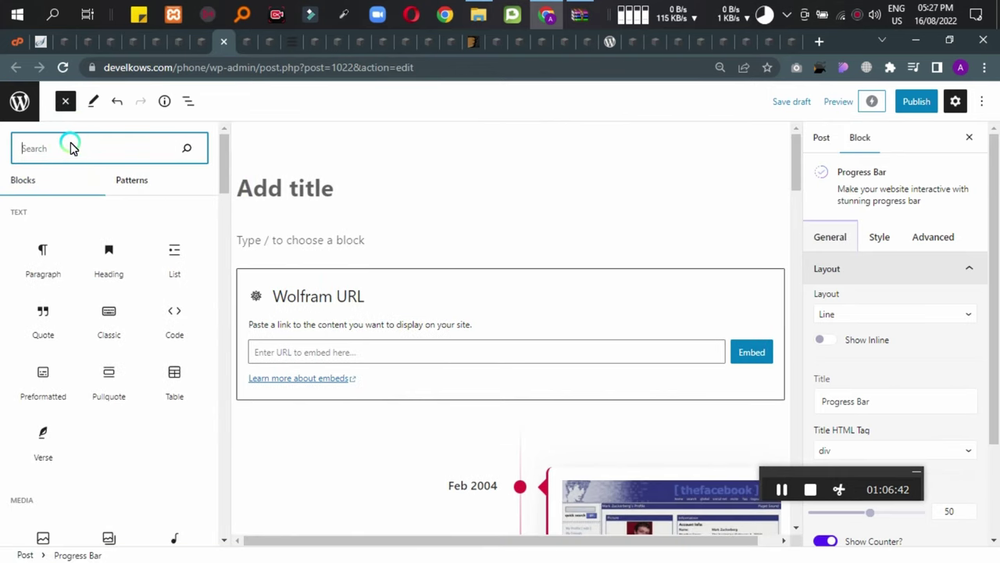
{"action": "type", "text": "pro"}
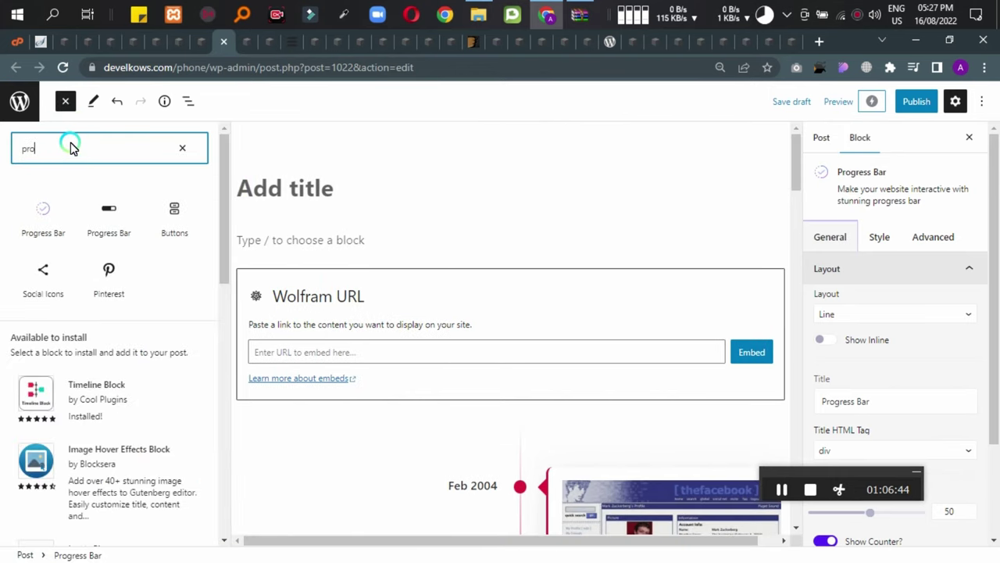
{"action": "type", "text": "gr"}
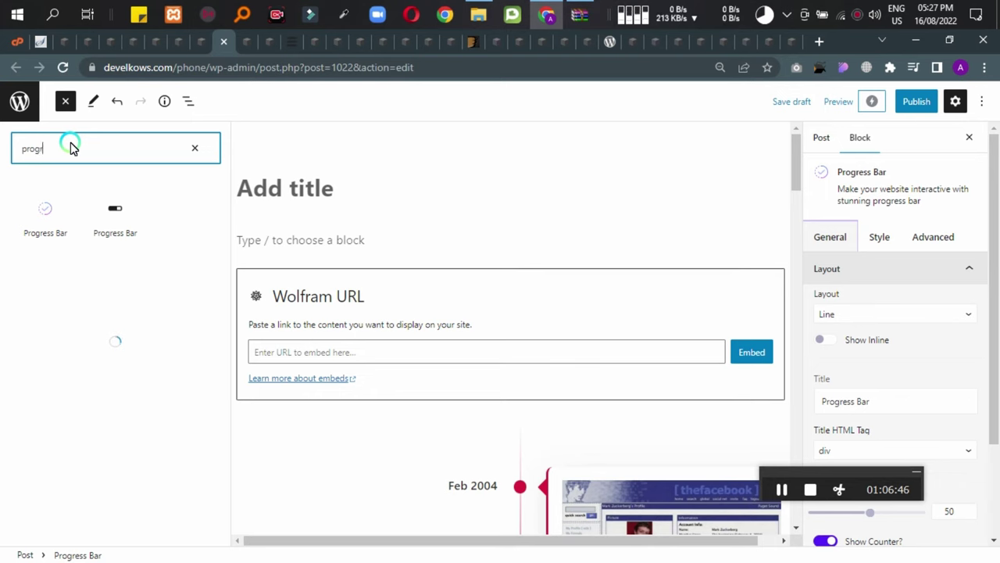
{"action": "type", "text": "ess bar"}
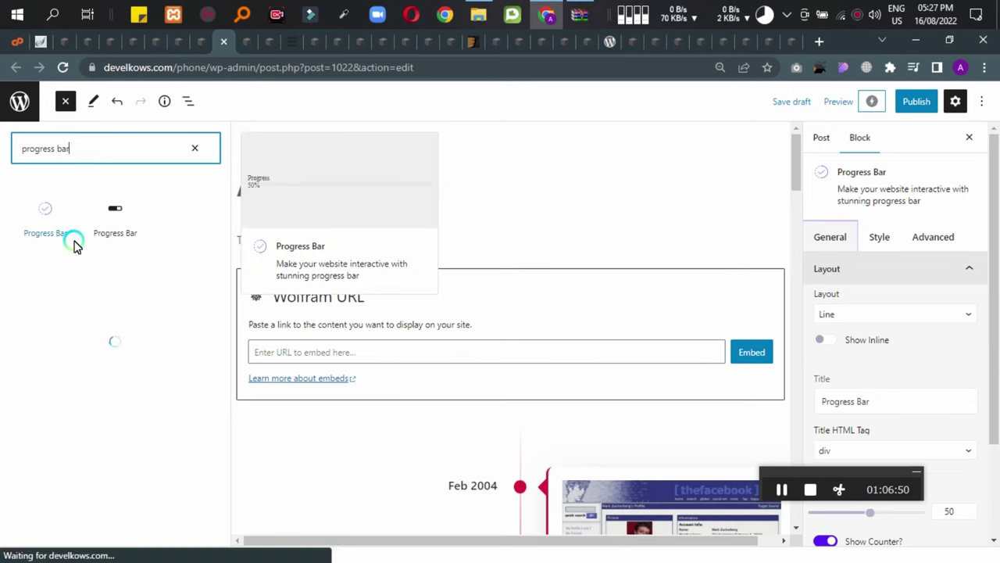
{"action": "scroll", "coordinate": [109, 414], "scroll_direction": "down", "scroll_amount": 1}
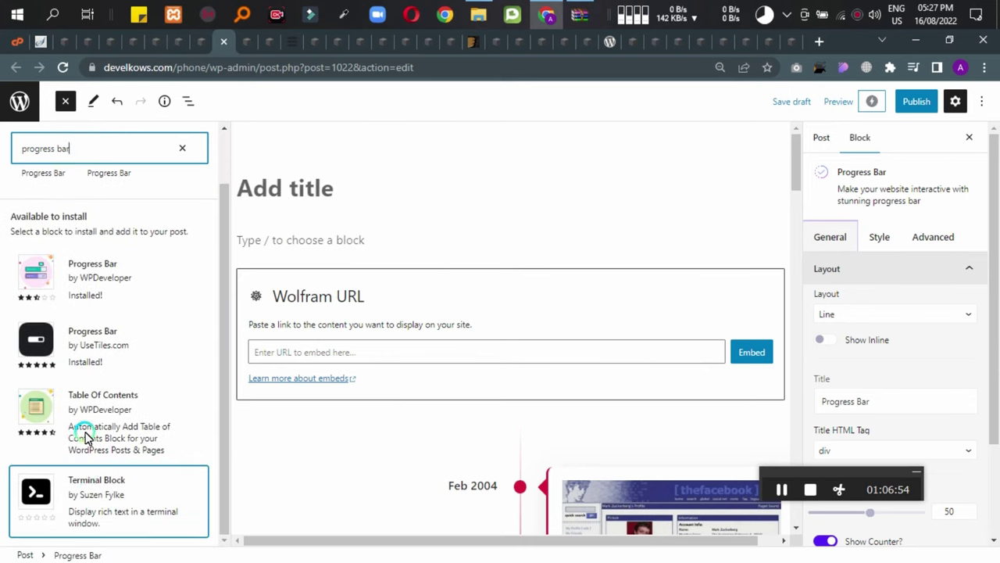
{"action": "left_click", "coordinate": [115, 494]}
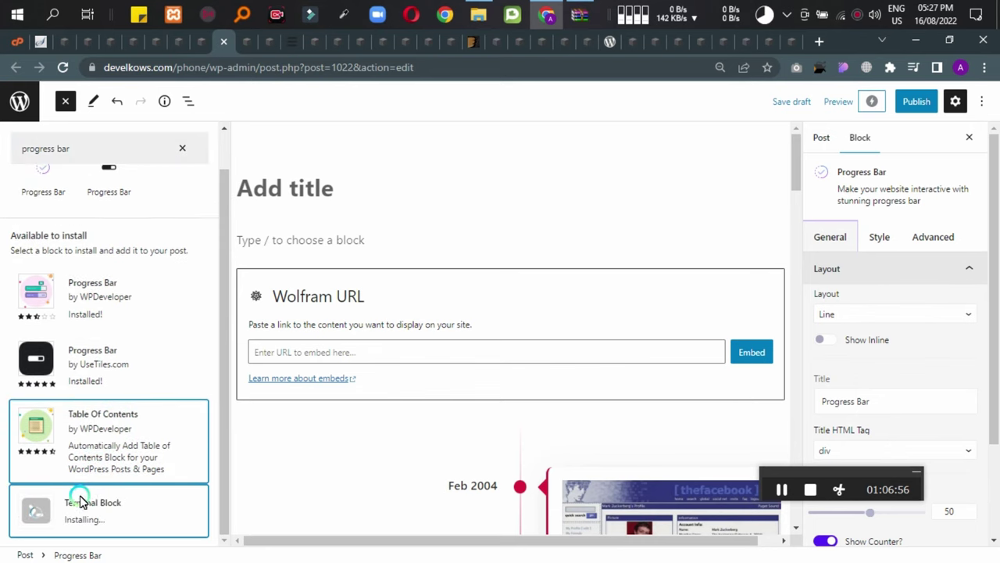
{"action": "left_click", "coordinate": [98, 433]}
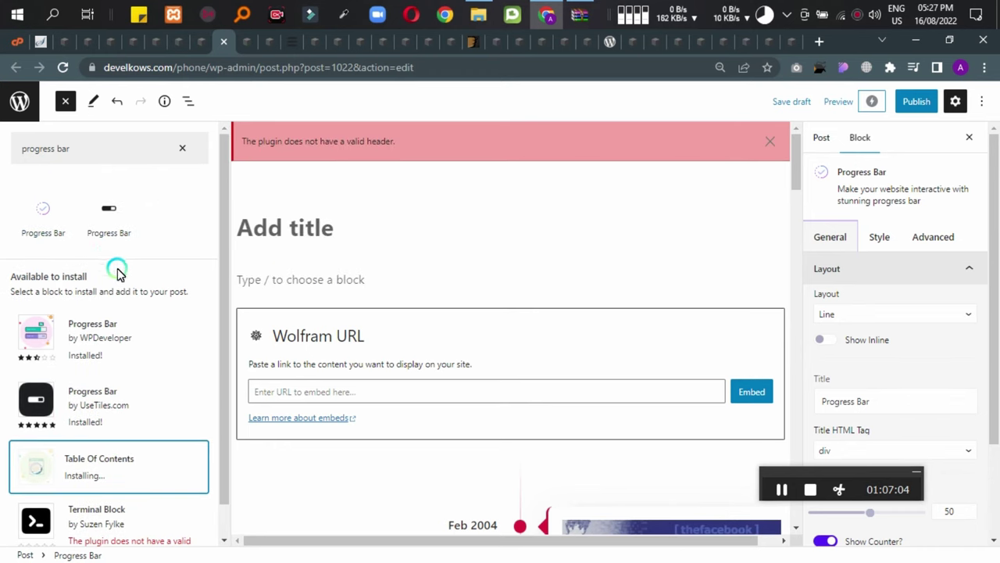
Set the counter value of the first purple progress bar below the timeline to 76.
{"action": "scroll", "coordinate": [404, 357], "scroll_direction": "down", "scroll_amount": 8}
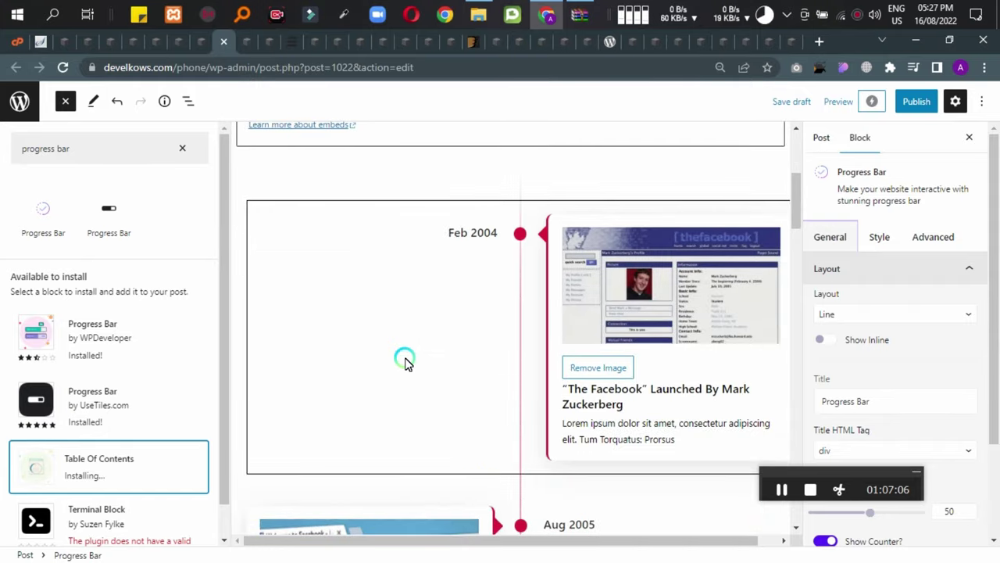
{"action": "scroll", "coordinate": [424, 285], "scroll_direction": "down", "scroll_amount": 8}
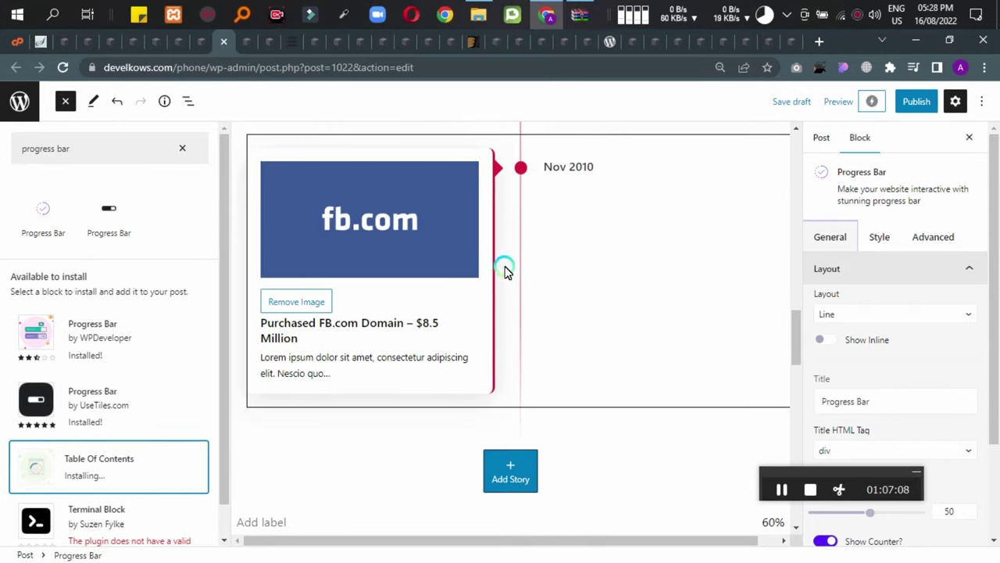
{"action": "scroll", "coordinate": [504, 271], "scroll_direction": "down", "scroll_amount": 5}
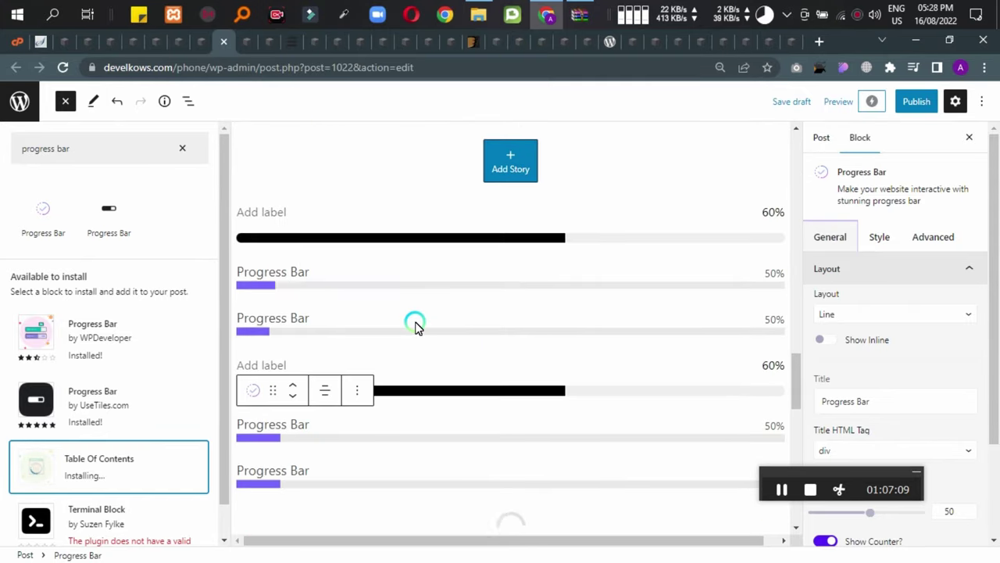
{"action": "left_click", "coordinate": [504, 289]}
{"action": "left_click", "coordinate": [226, 303]}
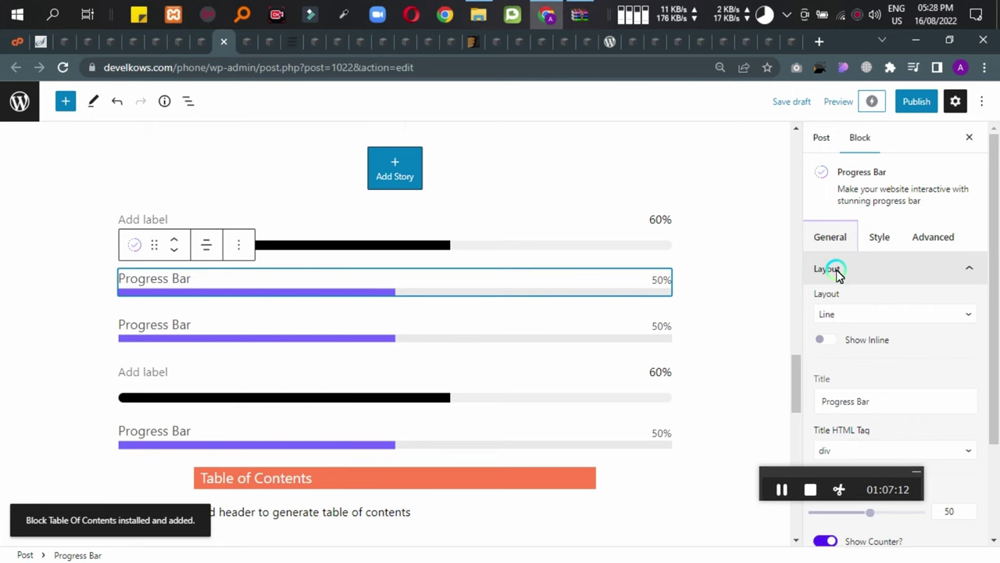
{"action": "scroll", "coordinate": [877, 301], "scroll_direction": "down", "scroll_amount": 3}
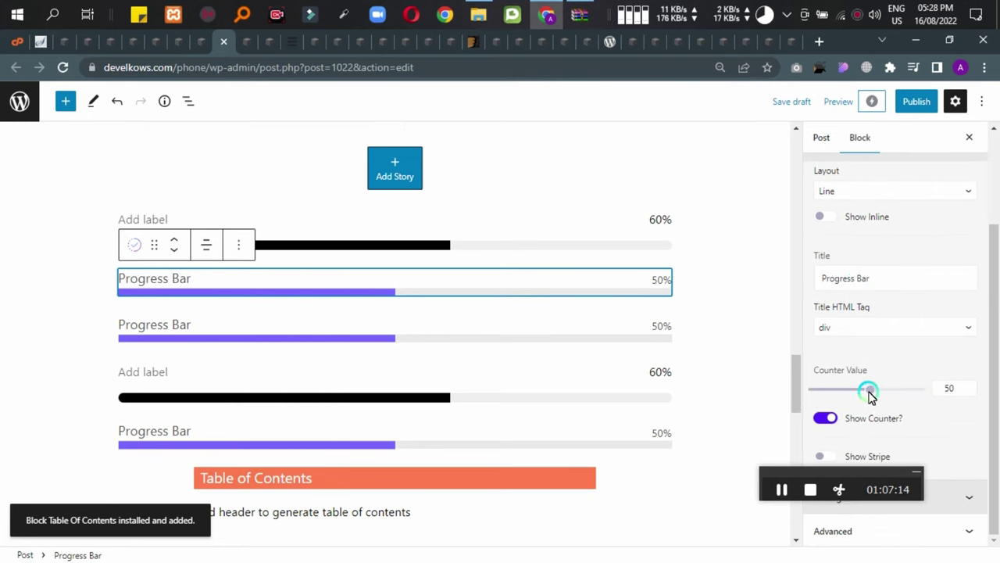
{"action": "left_click_drag", "start_coordinate": [873, 397], "coordinate": [900, 394]}
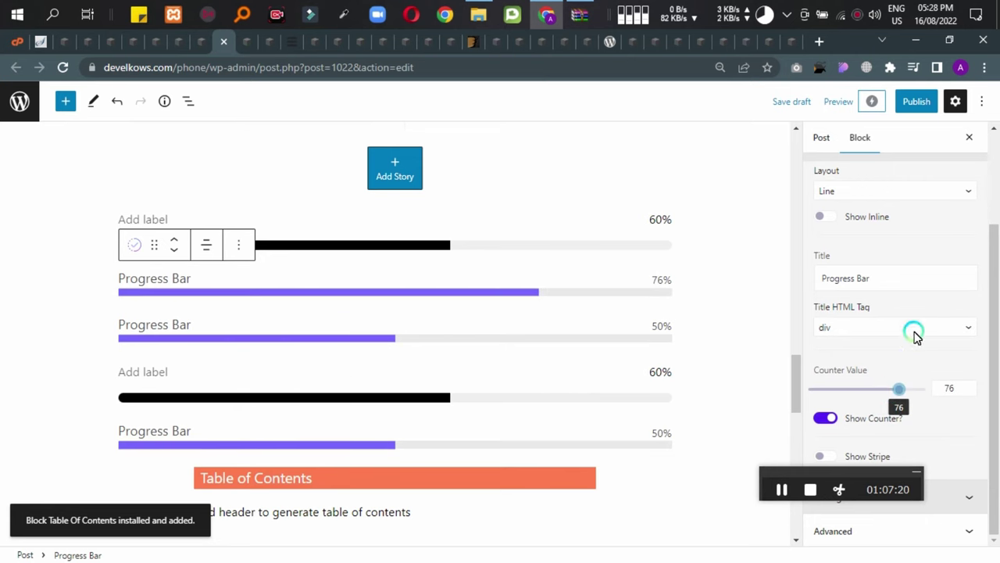
Change the title of the 76% progress bar to "Mobile".
{"action": "scroll", "coordinate": [899, 414], "scroll_direction": "up", "scroll_amount": 2}
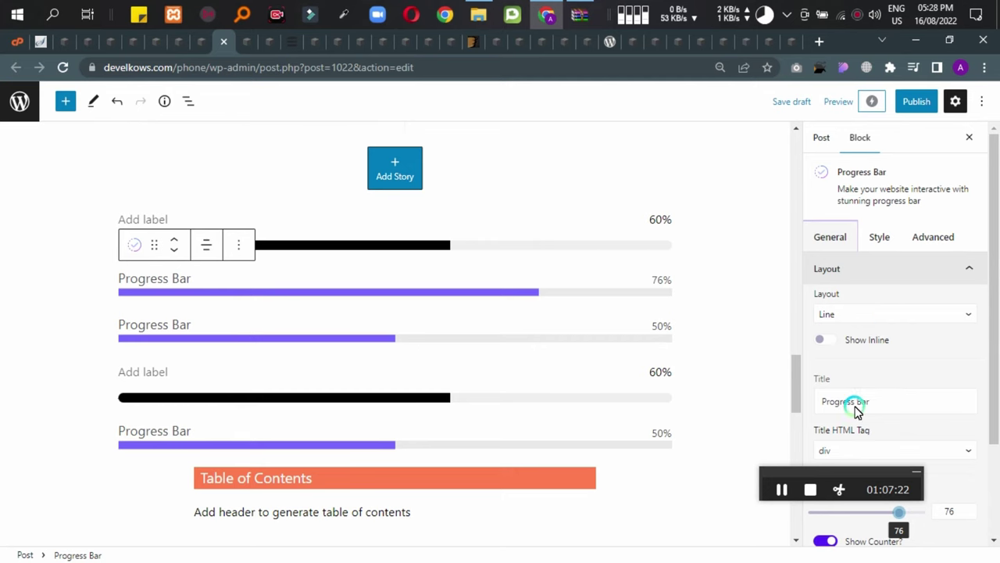
{"action": "scroll", "coordinate": [858, 412], "scroll_direction": "down", "scroll_amount": 2}
{"action": "triple_click", "coordinate": [870, 286]}
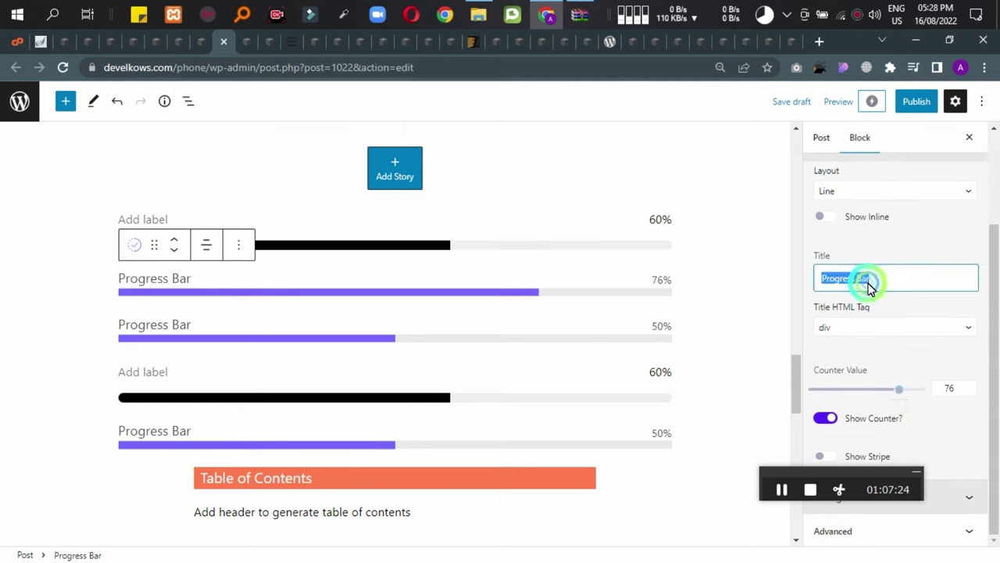
{"action": "type", "text": "Mo"}
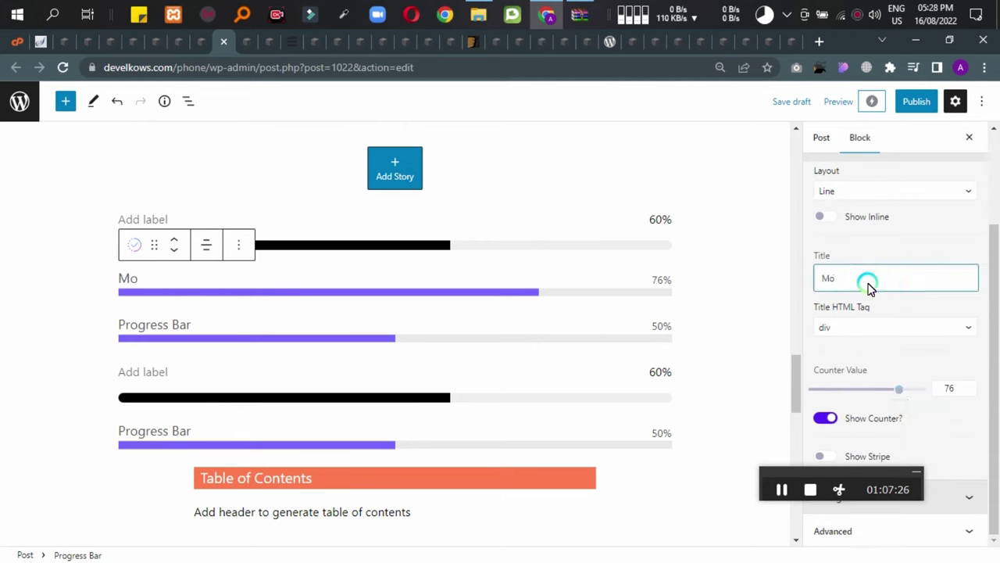
{"action": "type", "text": "bile"}
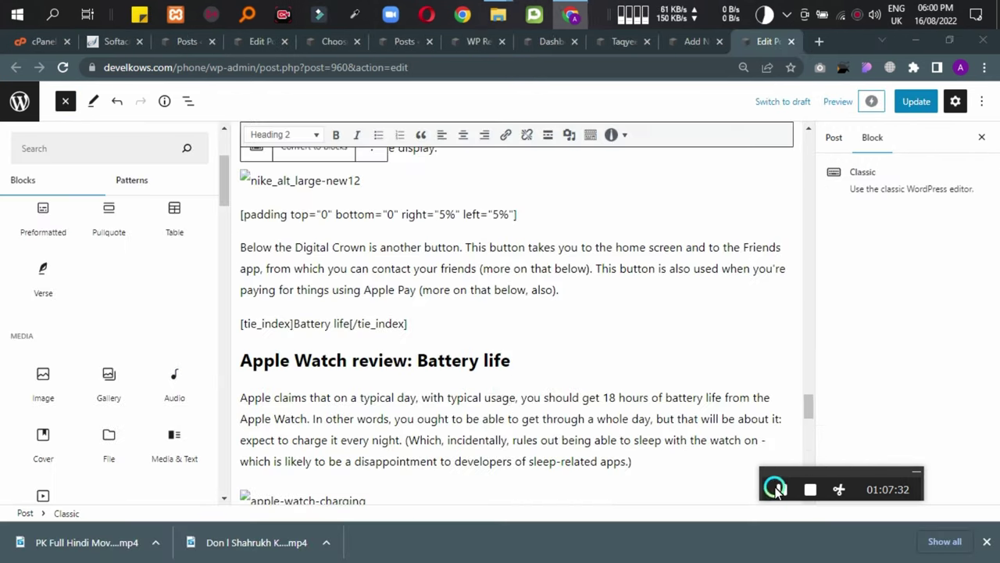
Look over the Apple Watch review post, and examine the draft's Table Of Contents block, its settings and the Jannah post settings.
{"action": "scroll", "coordinate": [415, 350], "scroll_direction": "down", "scroll_amount": 10}
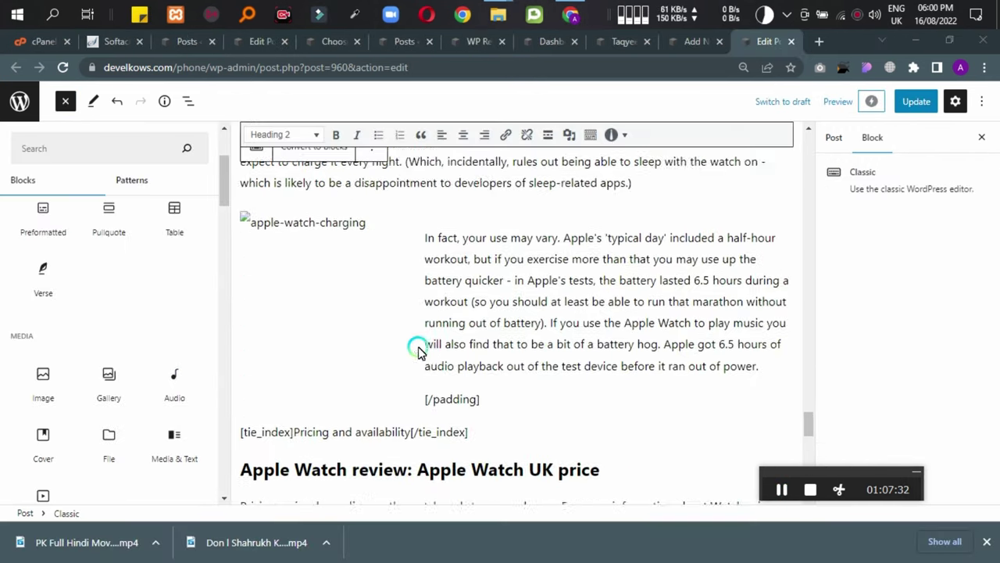
{"action": "scroll", "coordinate": [435, 373], "scroll_direction": "up", "scroll_amount": 15}
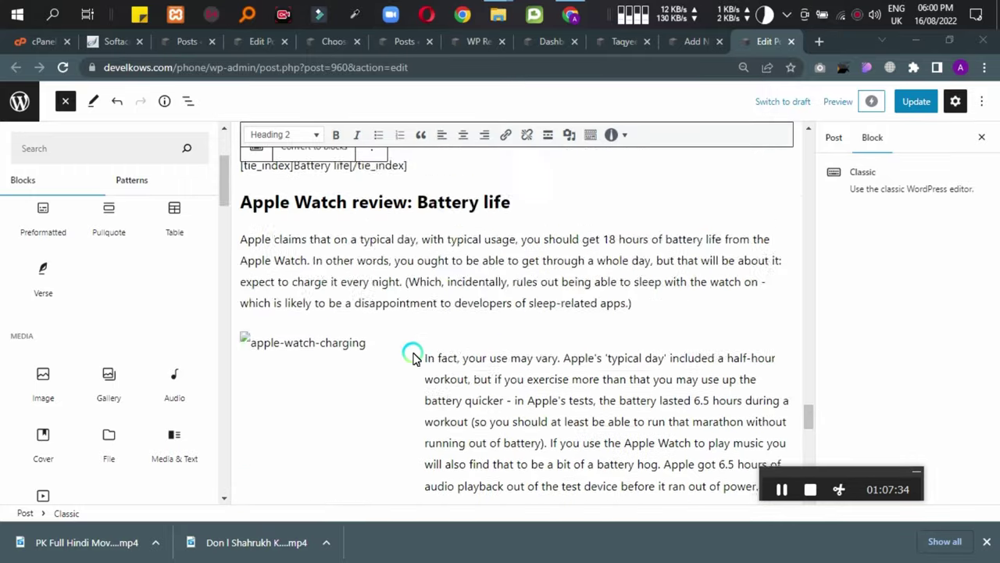
{"action": "left_click", "coordinate": [689, 43]}
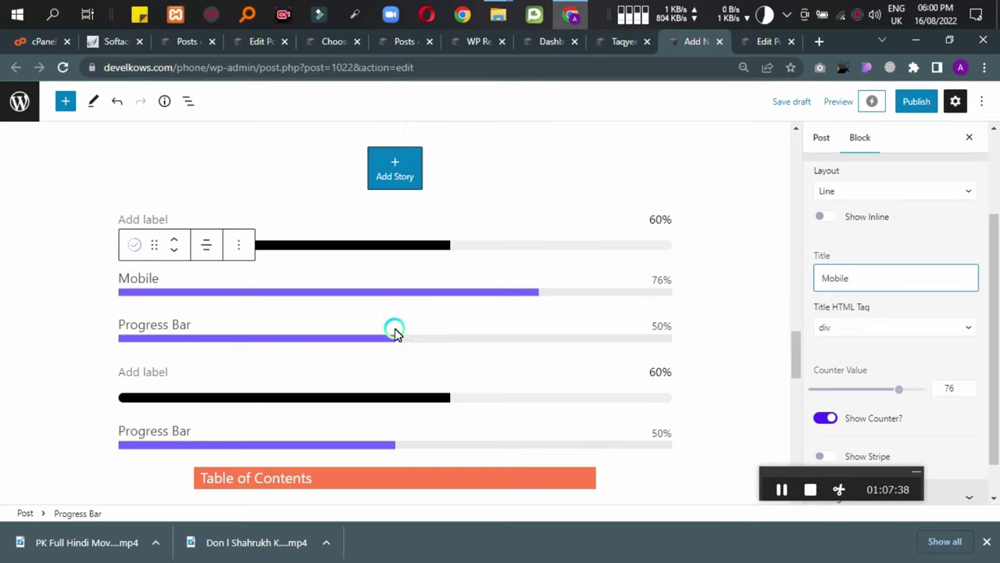
{"action": "scroll", "coordinate": [394, 333], "scroll_direction": "down", "scroll_amount": 3}
{"action": "scroll", "coordinate": [397, 407], "scroll_direction": "up", "scroll_amount": 2}
{"action": "left_click", "coordinate": [340, 406]}
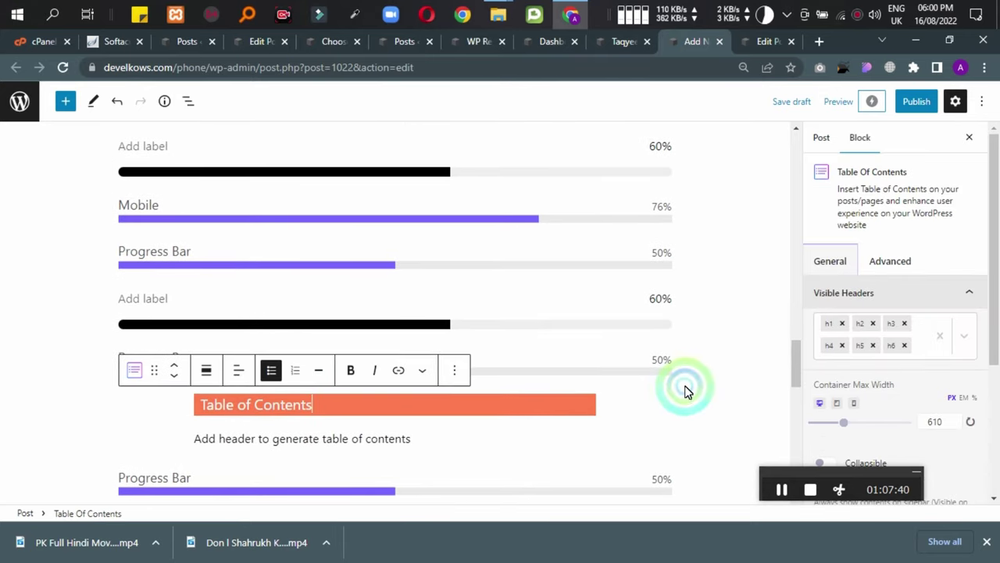
{"action": "scroll", "coordinate": [685, 391], "scroll_direction": "down", "scroll_amount": 2}
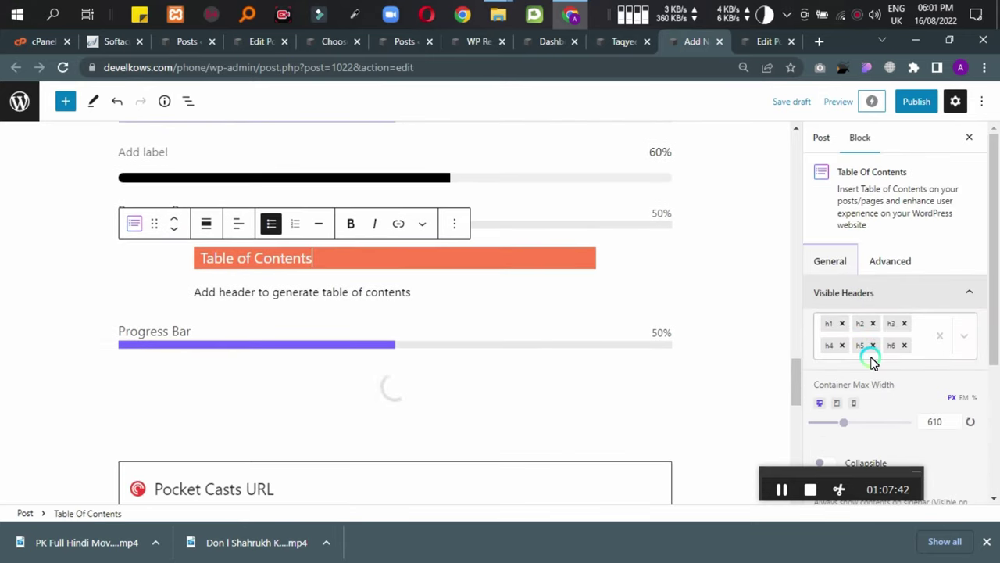
{"action": "scroll", "coordinate": [234, 331], "scroll_direction": "up", "scroll_amount": 3}
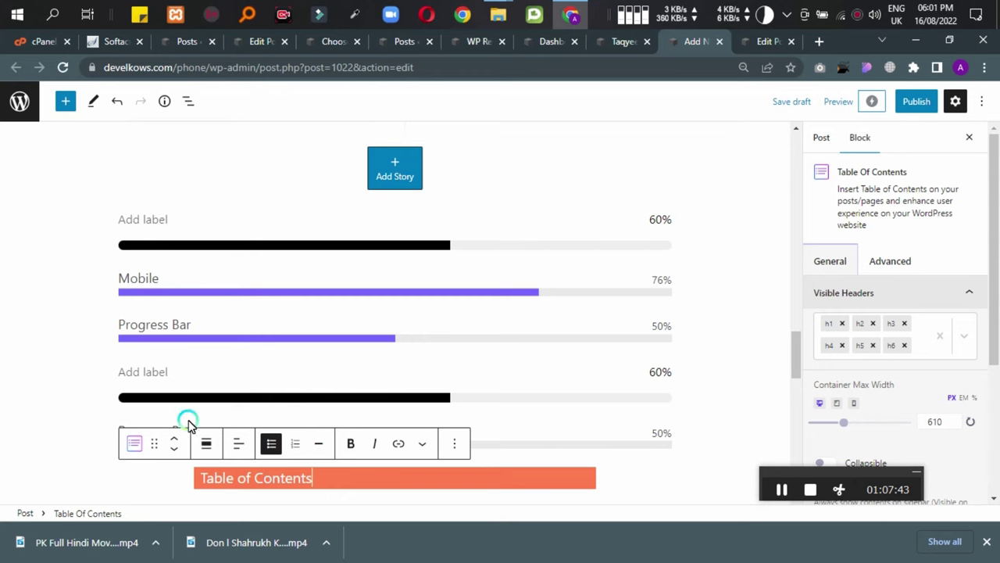
{"action": "left_click", "coordinate": [190, 482]}
{"action": "scroll", "coordinate": [420, 453], "scroll_direction": "down", "scroll_amount": 8}
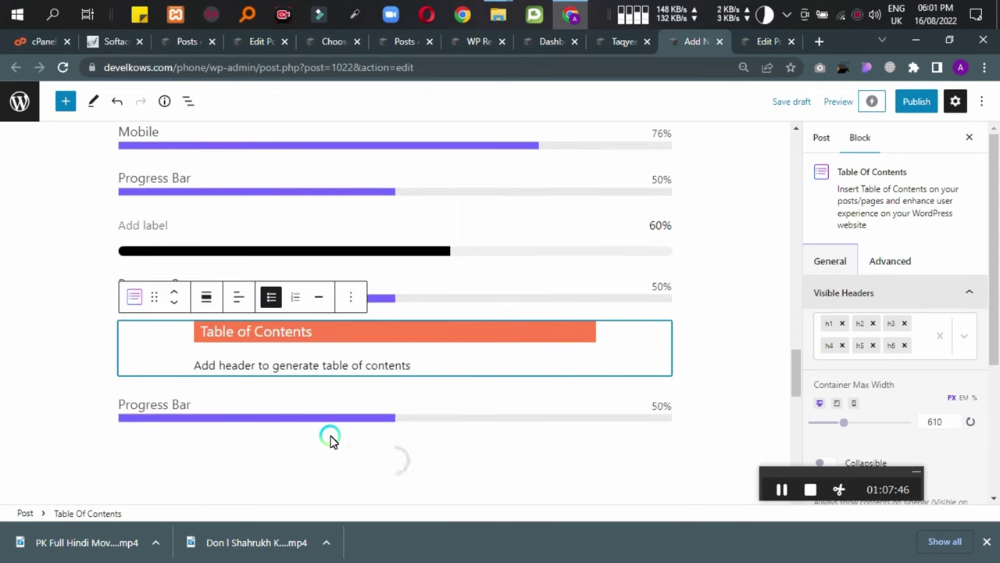
{"action": "scroll", "coordinate": [389, 361], "scroll_direction": "down", "scroll_amount": 2}
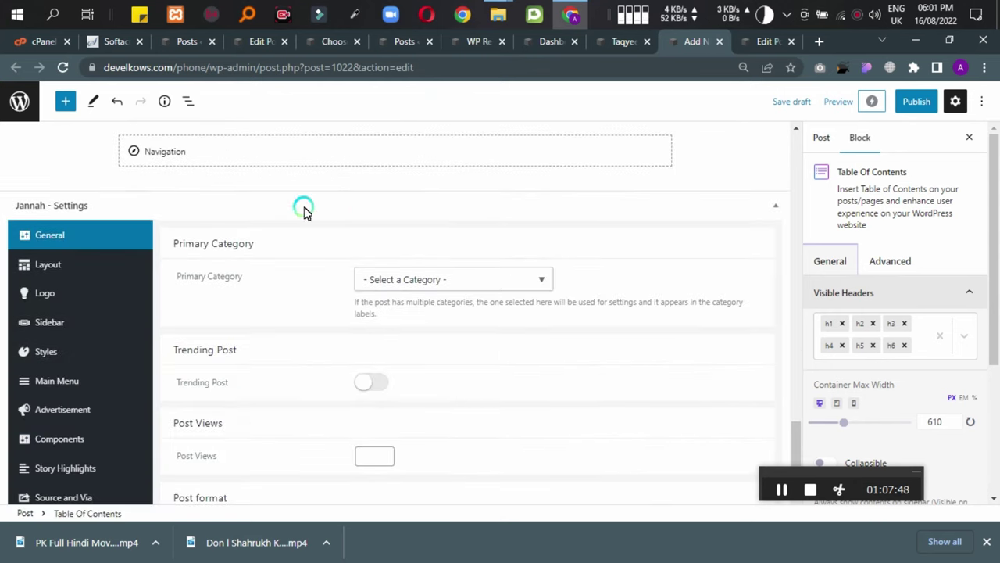
Open the Add Plugins page in a new tab and search the plugins for "progress bar".
{"action": "left_click", "coordinate": [609, 42]}
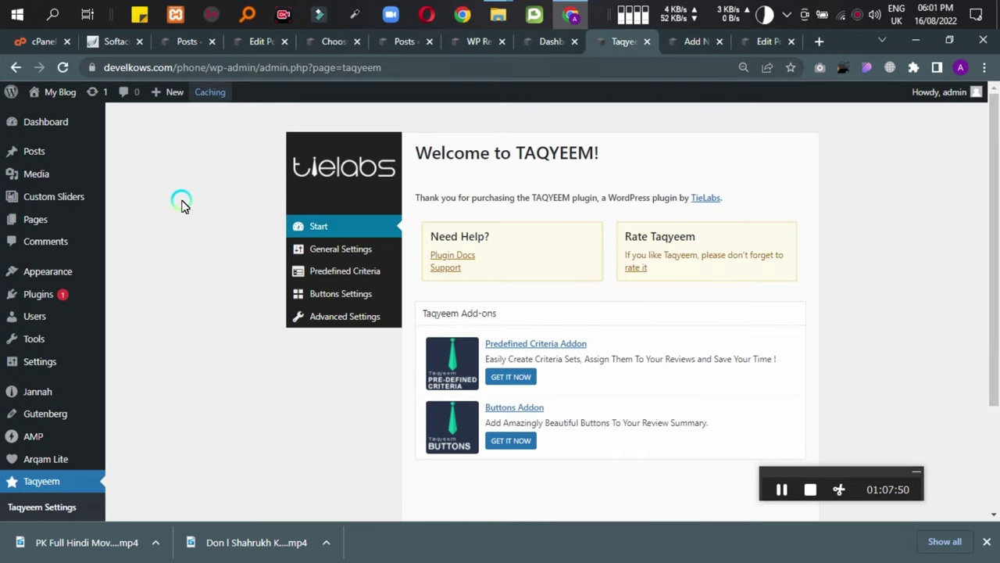
{"action": "mouse_move", "coordinate": [48, 387]}
{"action": "mouse_move", "coordinate": [70, 297]}
{"action": "middle_click", "coordinate": [121, 313]}
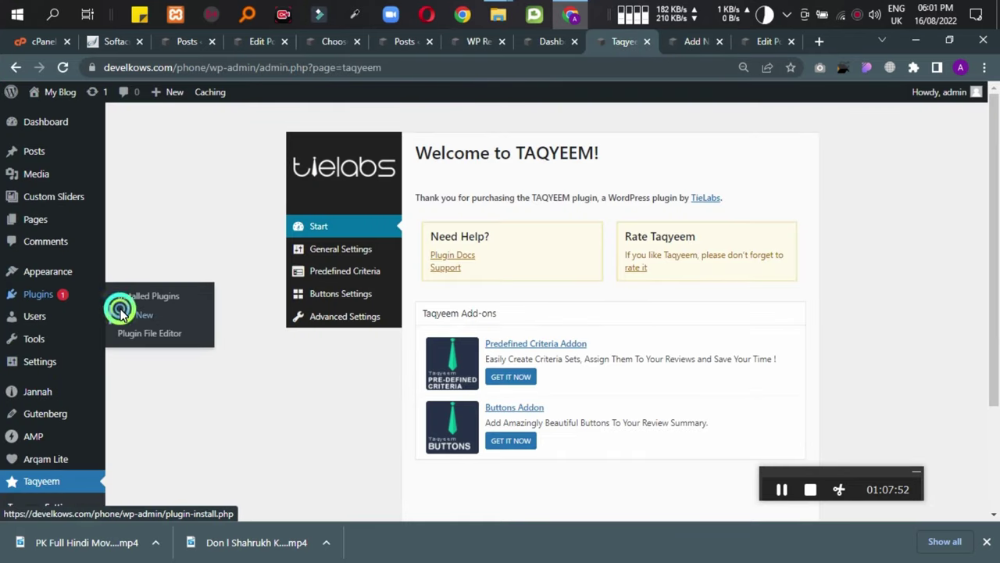
{"action": "left_click", "coordinate": [633, 41]}
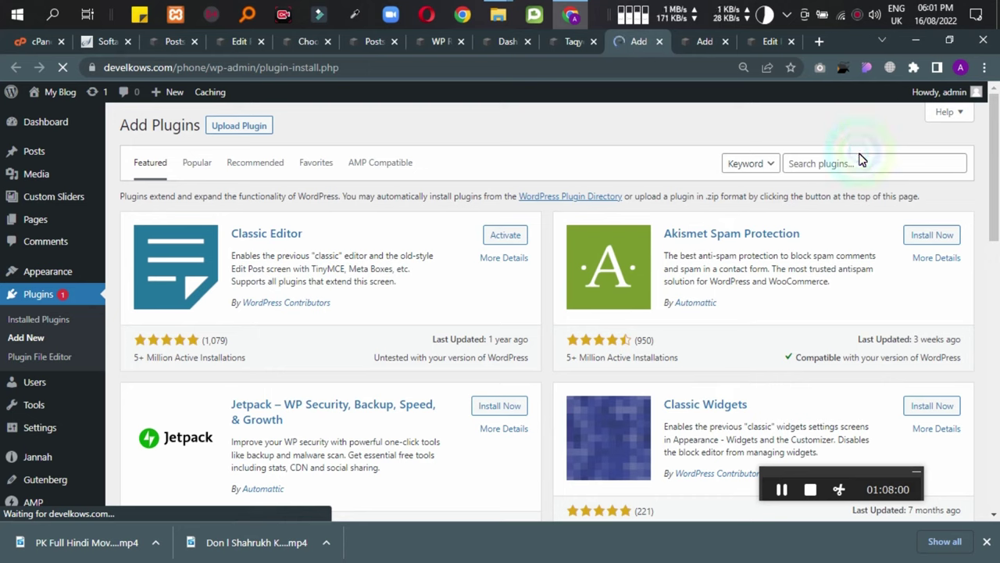
{"action": "left_click", "coordinate": [850, 164]}
{"action": "type", "text": "progress bar"}
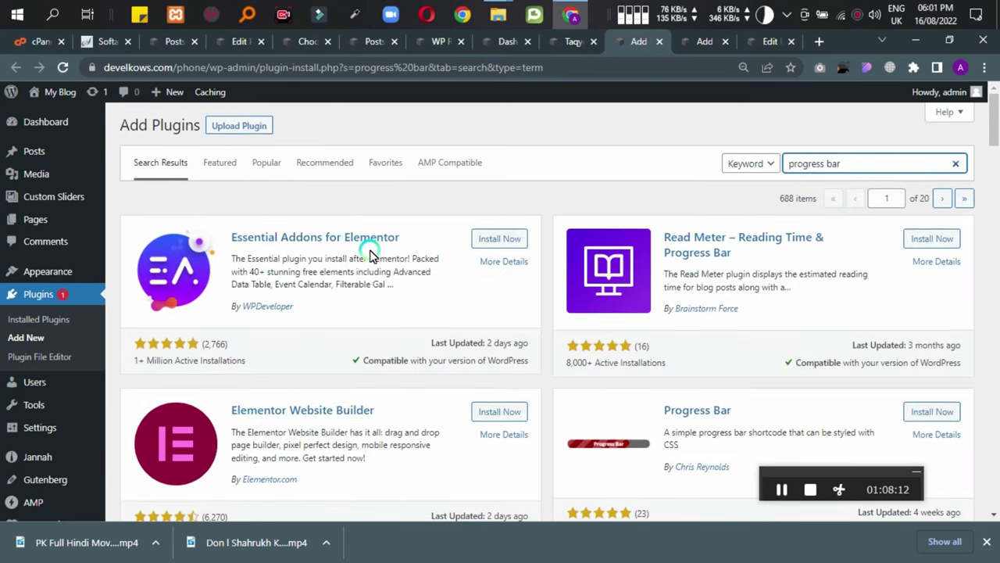
Look through the progress bar plugin results and install Essential Addons for Elementor.
{"action": "scroll", "coordinate": [602, 285], "scroll_direction": "down", "scroll_amount": 1}
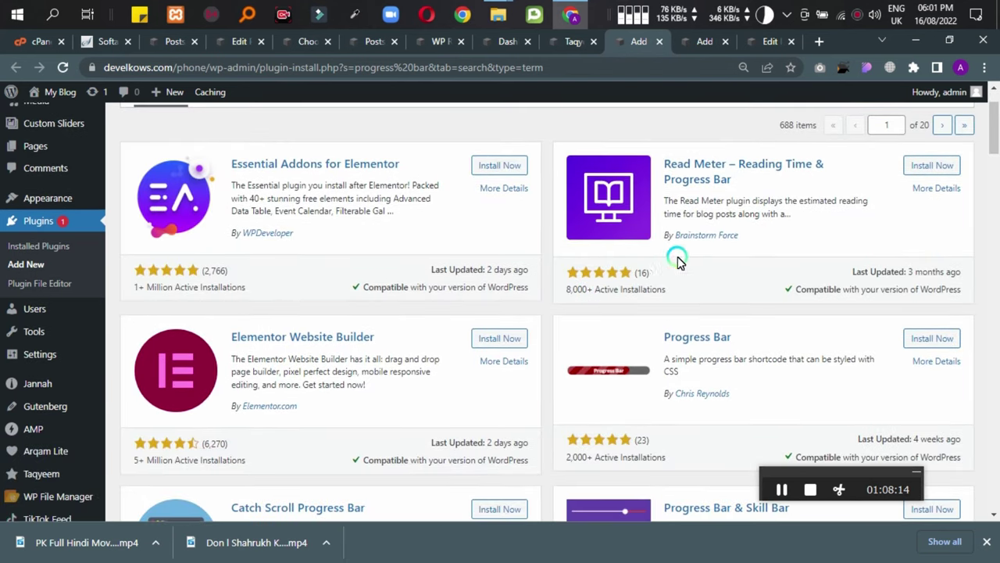
{"action": "scroll", "coordinate": [750, 336], "scroll_direction": "down", "scroll_amount": 3}
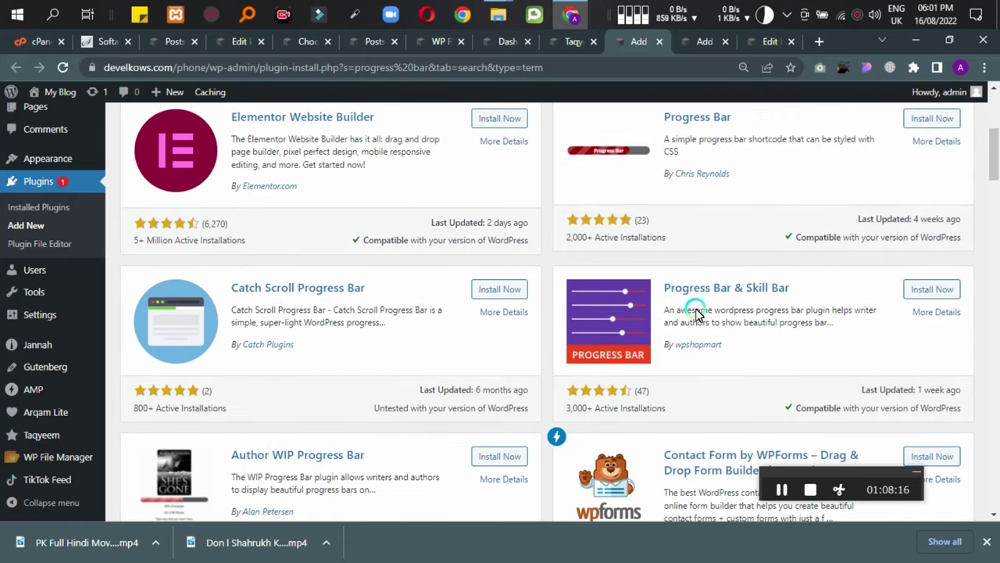
{"action": "scroll", "coordinate": [761, 296], "scroll_direction": "down", "scroll_amount": 7}
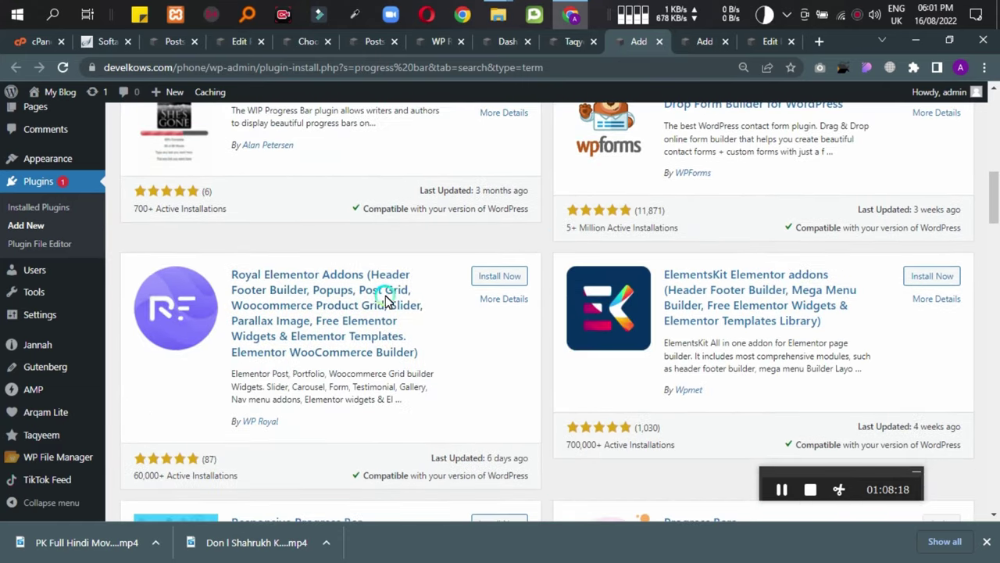
{"action": "scroll", "coordinate": [596, 340], "scroll_direction": "down", "scroll_amount": 2}
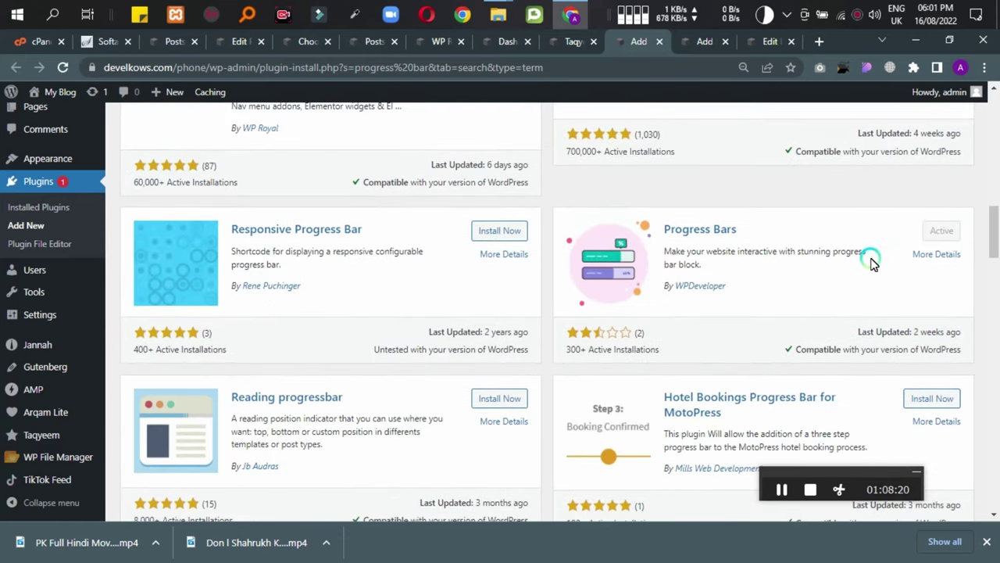
{"action": "scroll", "coordinate": [923, 272], "scroll_direction": "up", "scroll_amount": 13}
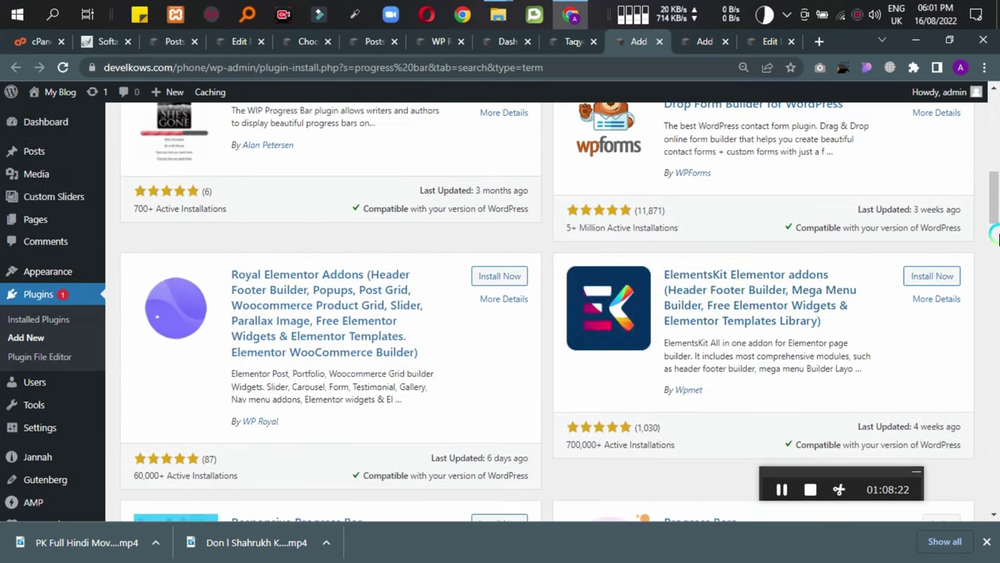
{"action": "scroll", "coordinate": [758, 348], "scroll_direction": "down", "scroll_amount": 2}
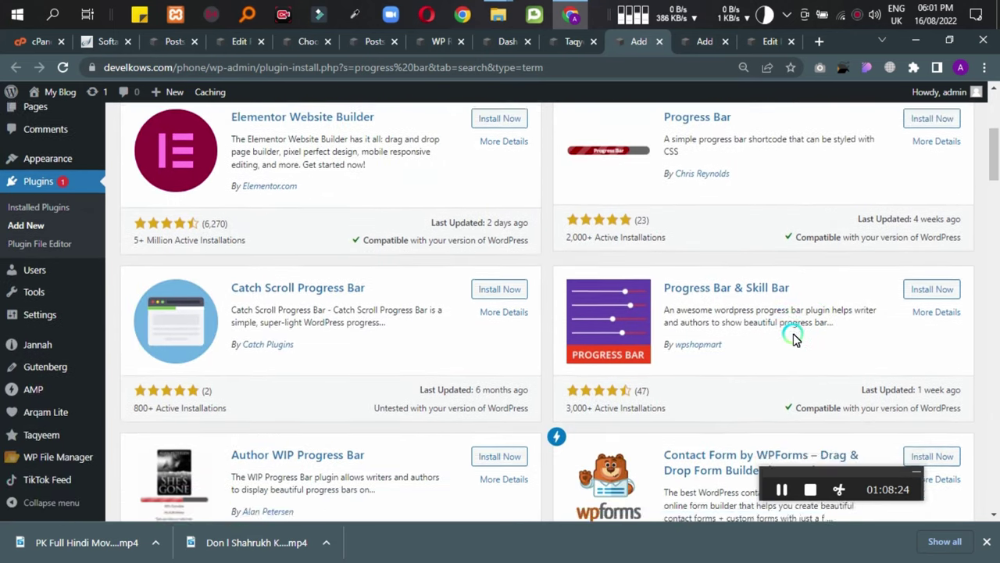
{"action": "scroll", "coordinate": [746, 335], "scroll_direction": "up", "scroll_amount": 3}
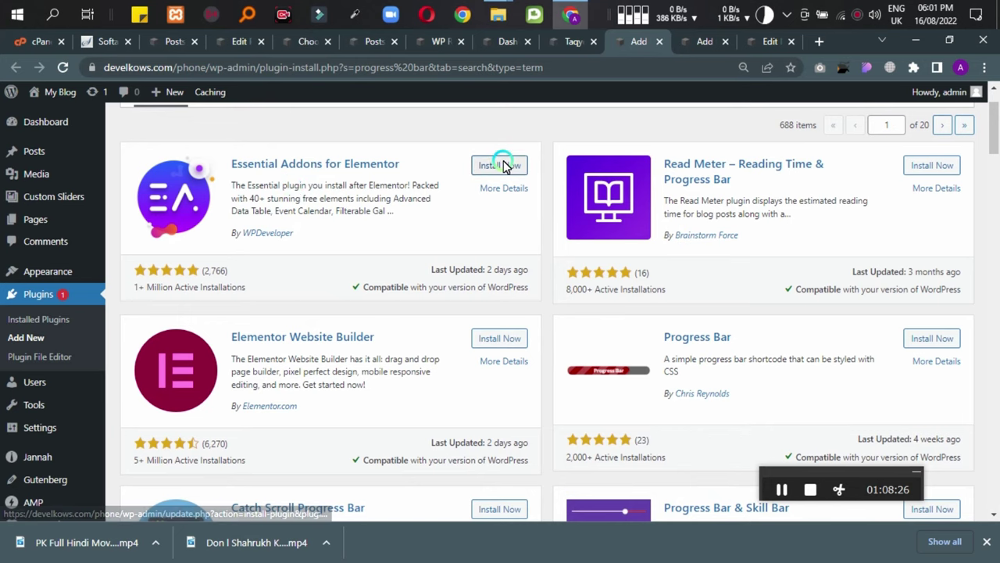
{"action": "left_click_drag", "start_coordinate": [305, 190], "coordinate": [368, 189]}
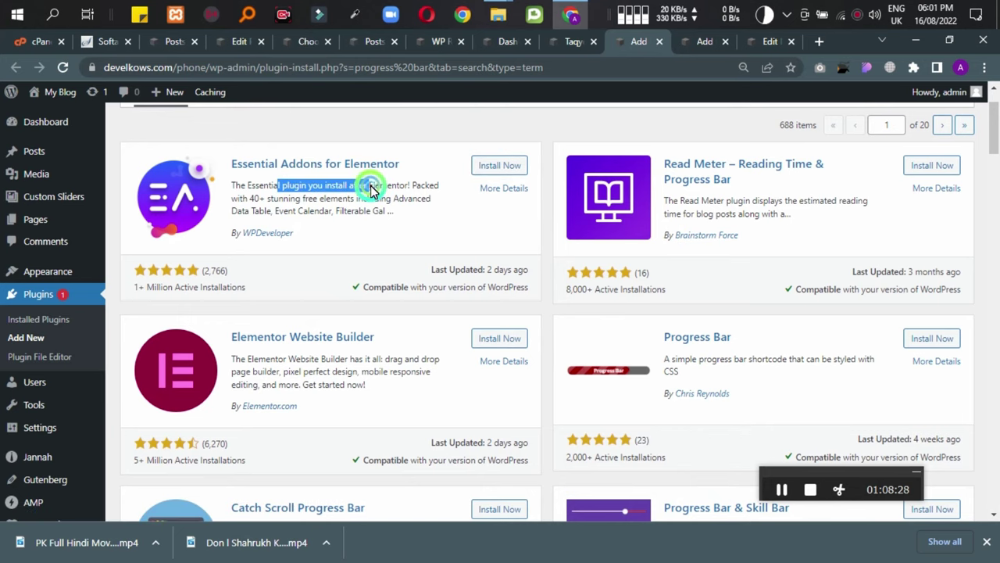
{"action": "left_click", "coordinate": [371, 203]}
{"action": "left_click", "coordinate": [491, 168]}
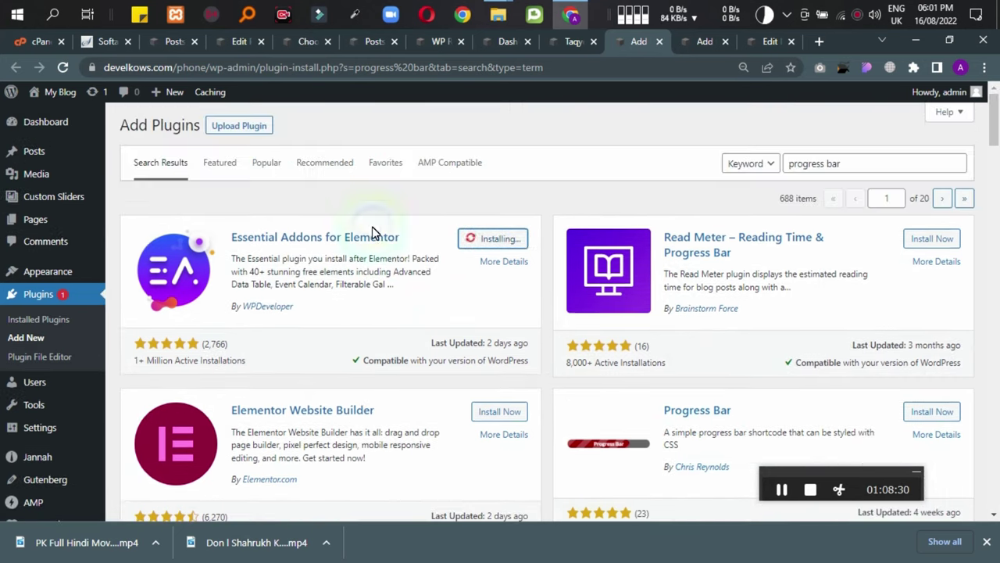
Browse the remaining plugins on the first page of progress bar results.
{"action": "scroll", "coordinate": [375, 232], "scroll_direction": "down", "scroll_amount": 4}
{"action": "scroll", "coordinate": [258, 266], "scroll_direction": "down", "scroll_amount": 3}
{"action": "scroll", "coordinate": [250, 231], "scroll_direction": "up", "scroll_amount": 2}
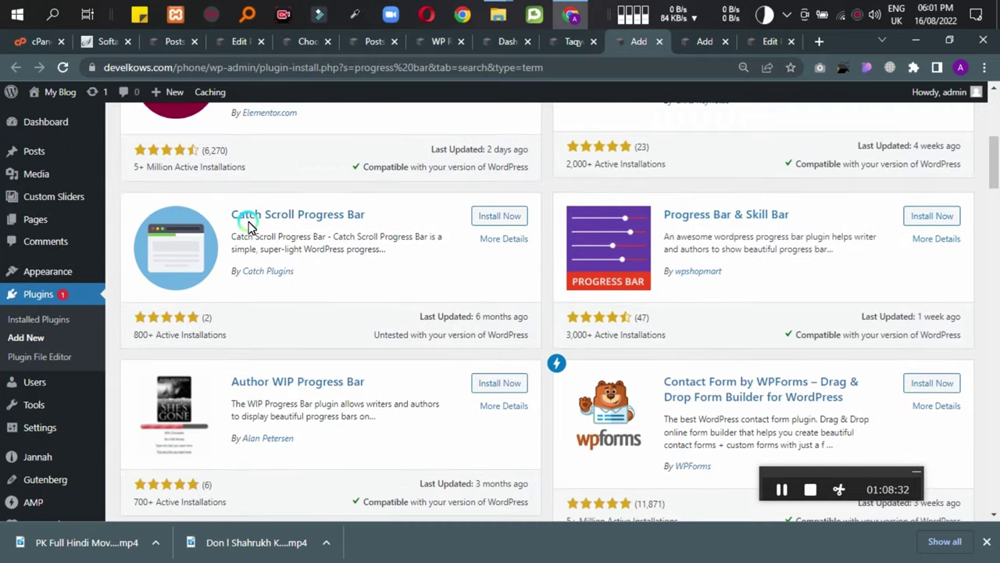
{"action": "scroll", "coordinate": [501, 232], "scroll_direction": "down", "scroll_amount": 3}
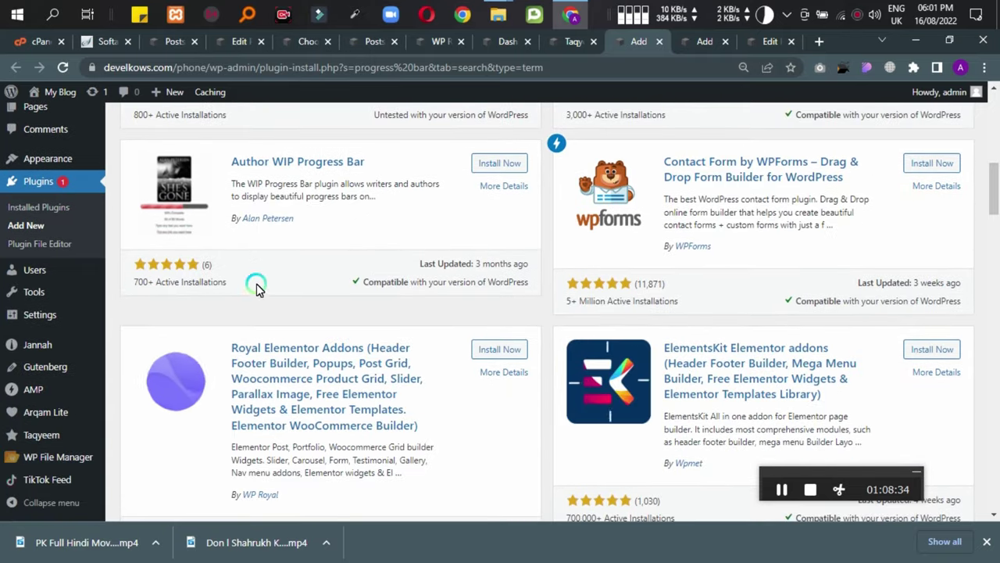
{"action": "scroll", "coordinate": [352, 280], "scroll_direction": "down", "scroll_amount": 1}
{"action": "scroll", "coordinate": [353, 281], "scroll_direction": "down", "scroll_amount": 8}
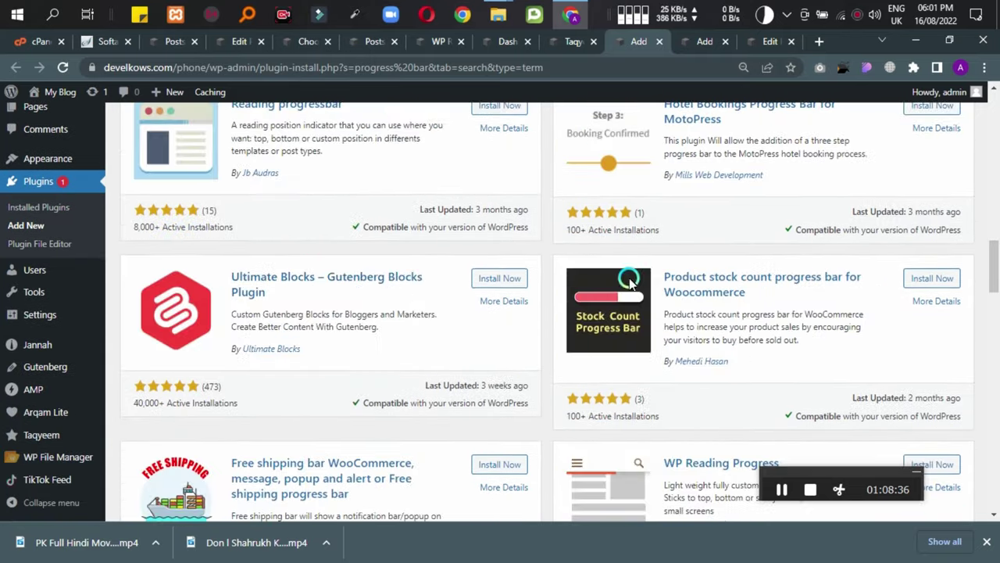
{"action": "scroll", "coordinate": [577, 248], "scroll_direction": "up", "scroll_amount": 3}
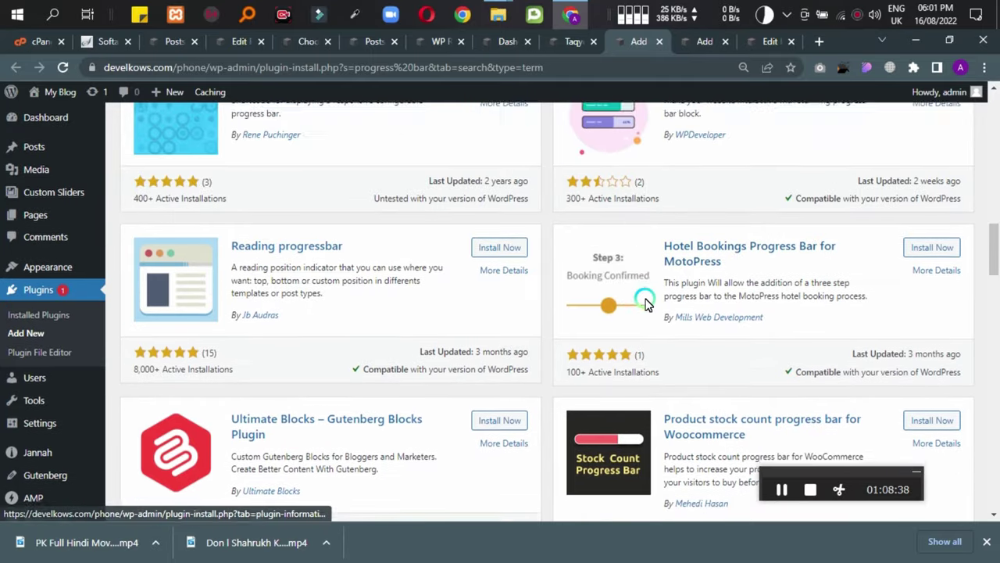
{"action": "scroll", "coordinate": [334, 297], "scroll_direction": "down", "scroll_amount": 6}
{"action": "scroll", "coordinate": [337, 320], "scroll_direction": "down", "scroll_amount": 15}
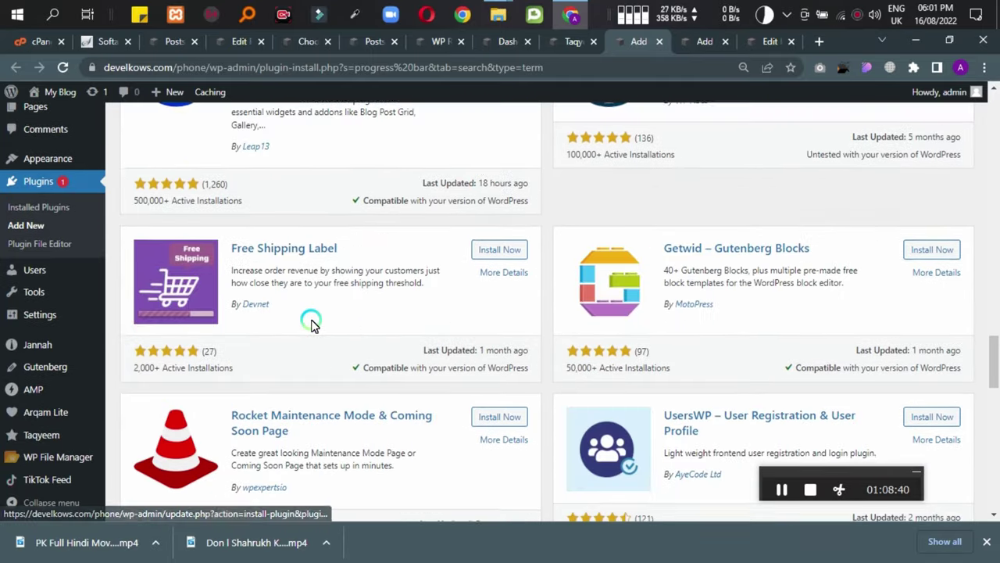
{"action": "scroll", "coordinate": [348, 325], "scroll_direction": "down", "scroll_amount": 4}
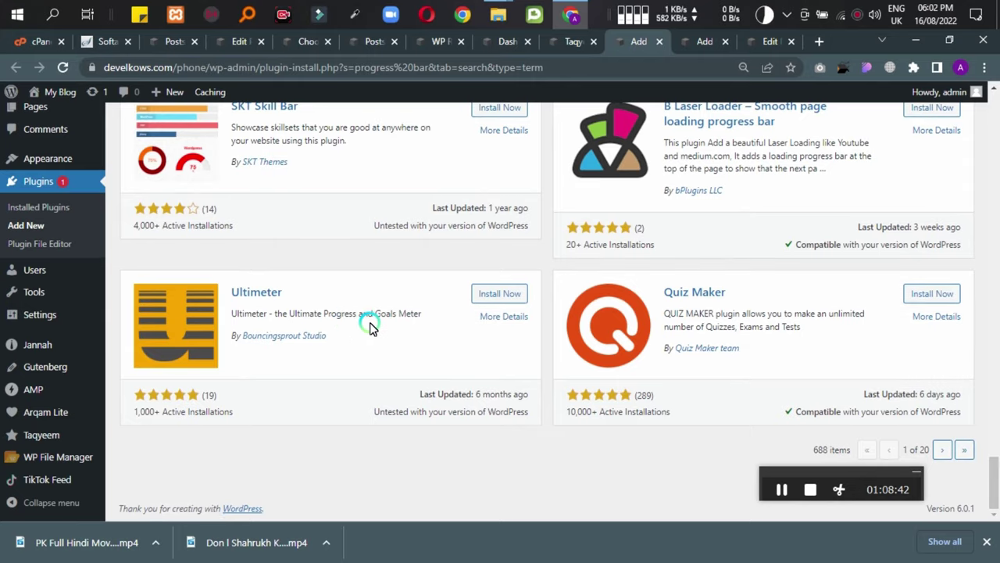
{"action": "scroll", "coordinate": [367, 320], "scroll_direction": "up", "scroll_amount": 10}
{"action": "scroll", "coordinate": [370, 327], "scroll_direction": "up", "scroll_amount": 10}
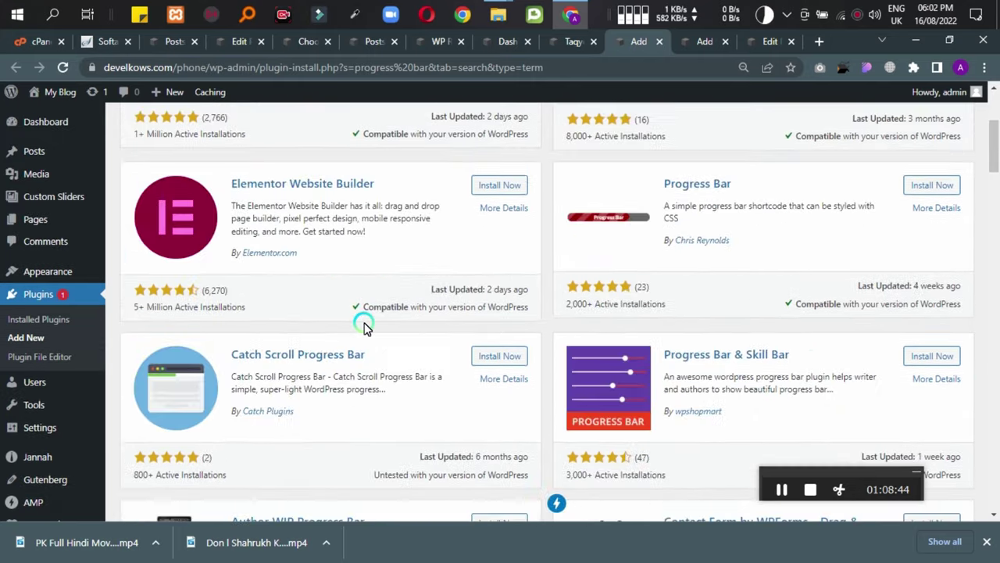
Activate the Essential Addons for Elementor plugin and dismiss the browser's downloads bar.
{"action": "left_click", "coordinate": [512, 237]}
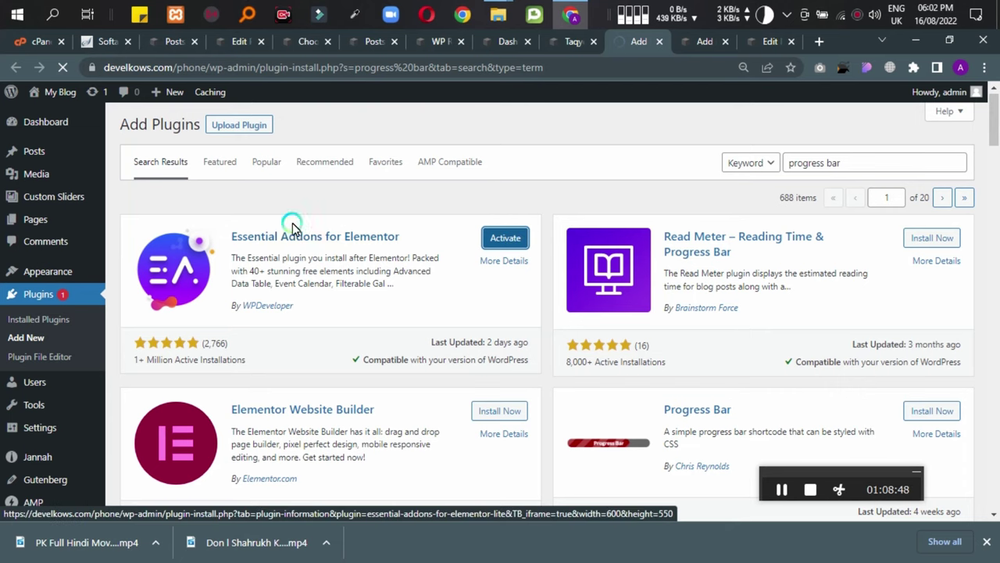
{"action": "left_click_drag", "start_coordinate": [233, 236], "coordinate": [805, 440]}
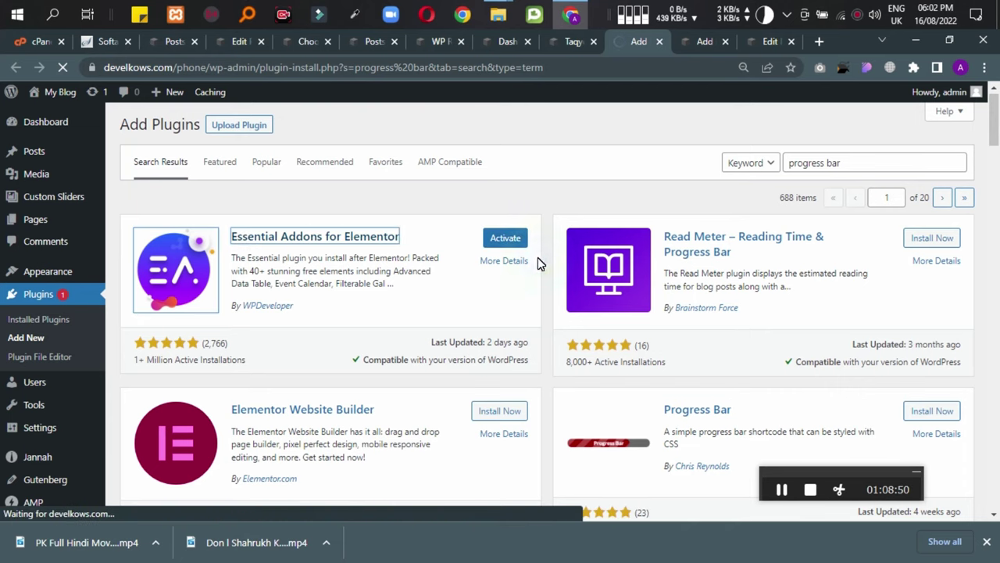
{"action": "left_click", "coordinate": [773, 489]}
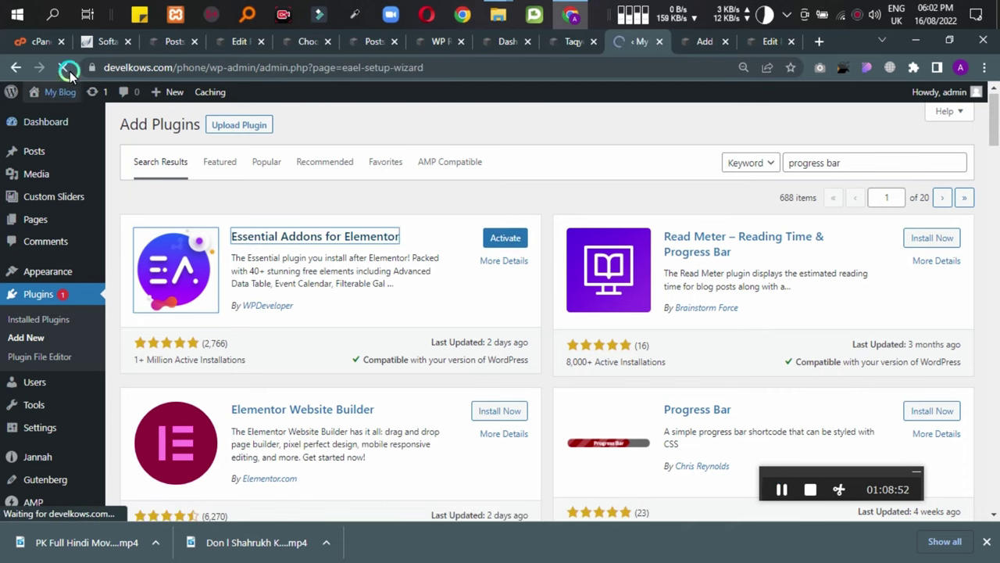
{"action": "left_click", "coordinate": [516, 242]}
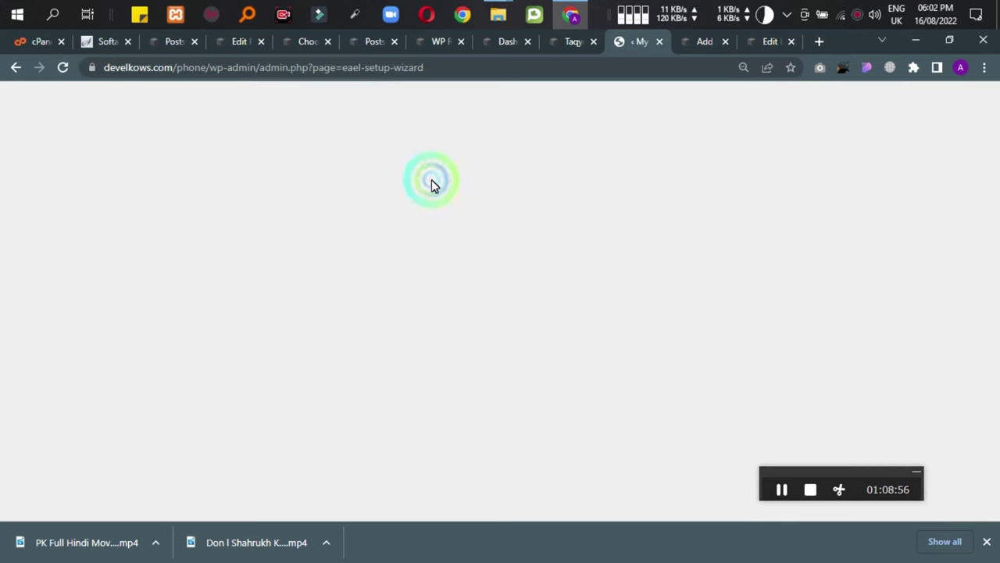
{"action": "left_click", "coordinate": [989, 543]}
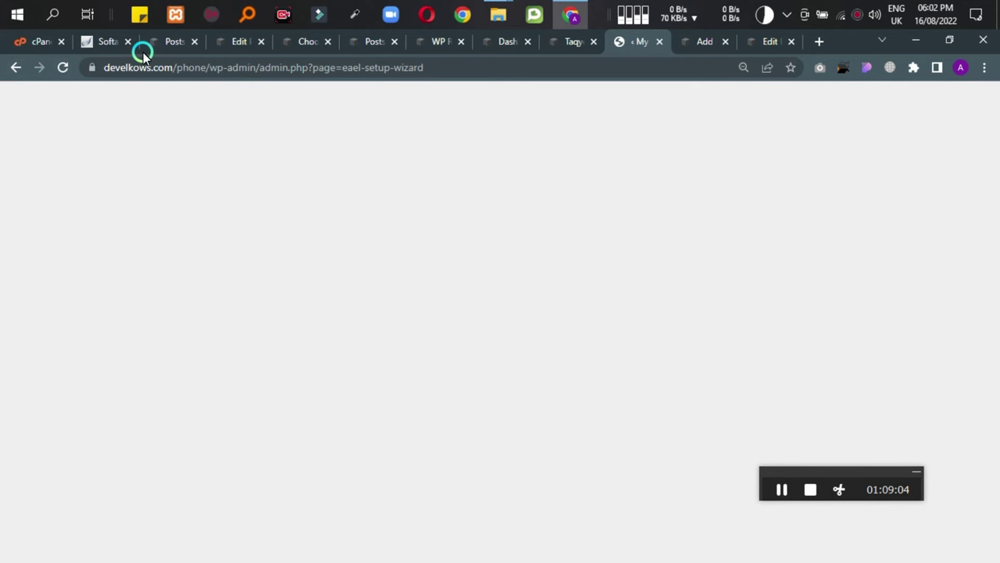
Leave the blank setup wizard page by shortening its address to develkows.com/phone/wp-admin/ and loading the dashboard.
{"action": "left_click_drag", "start_coordinate": [206, 70], "coordinate": [730, 67]}
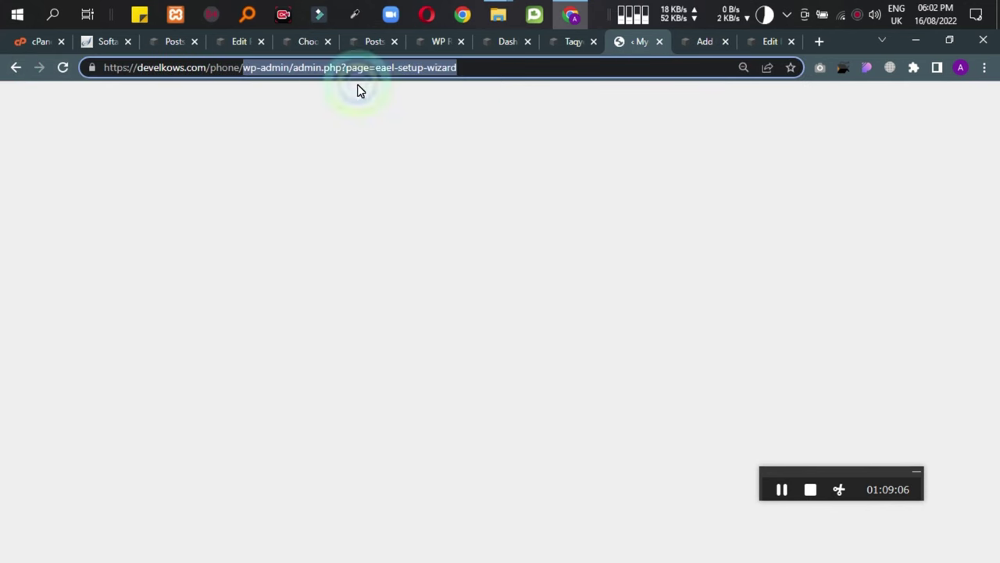
{"action": "left_click", "coordinate": [318, 73]}
{"action": "left_click_drag", "start_coordinate": [294, 67], "coordinate": [518, 73]}
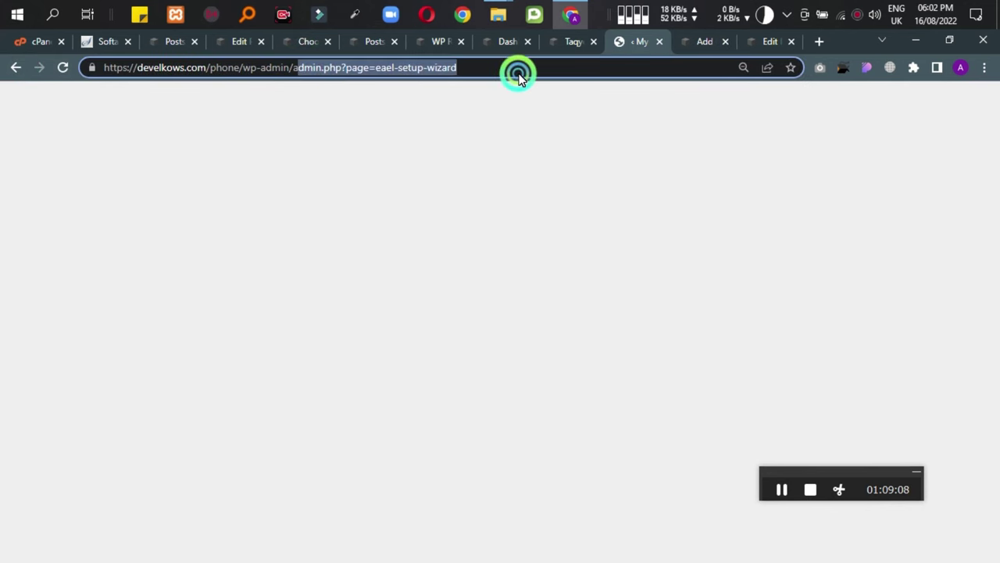
{"action": "key", "text": "BackSpace"}
{"action": "key", "text": "Return"}
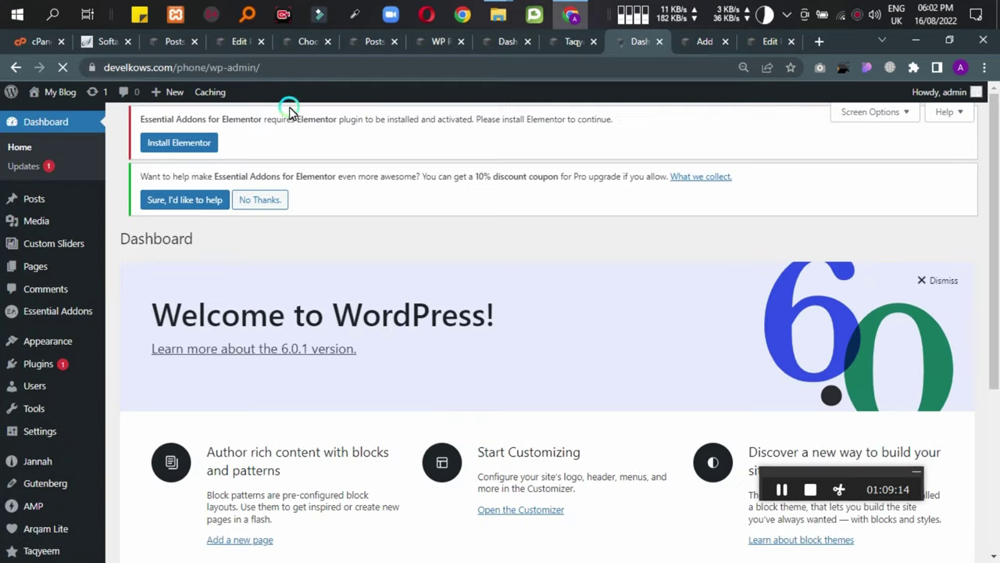
Open the installed plugins list and locate Essential Addons for Elementor.
{"action": "left_click", "coordinate": [110, 369]}
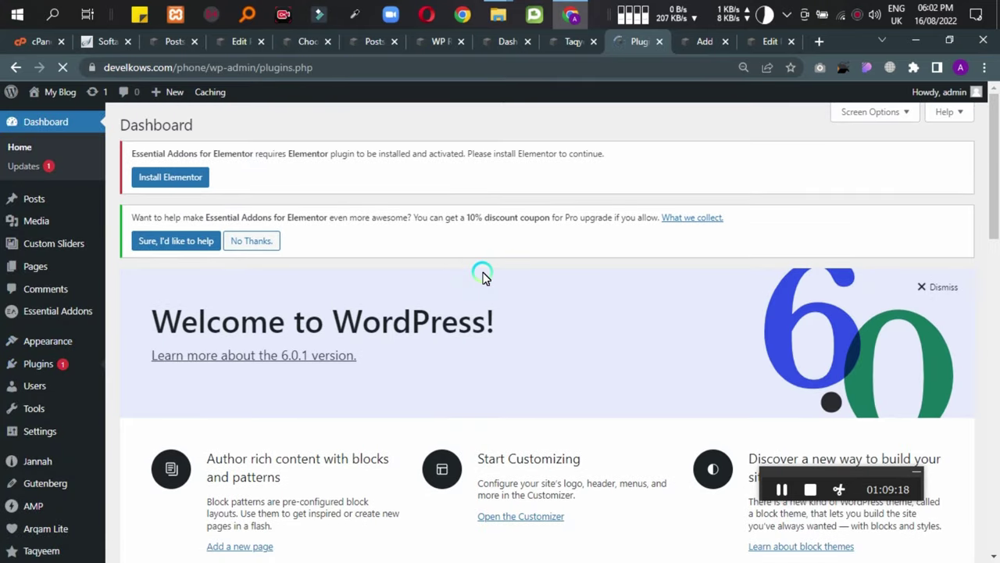
{"action": "scroll", "coordinate": [174, 273], "scroll_direction": "down", "scroll_amount": 3}
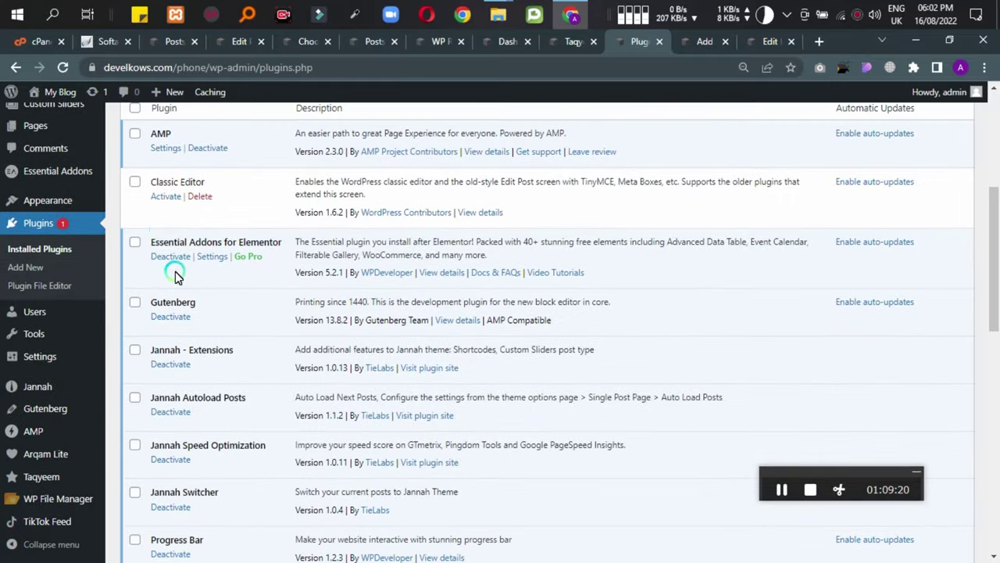